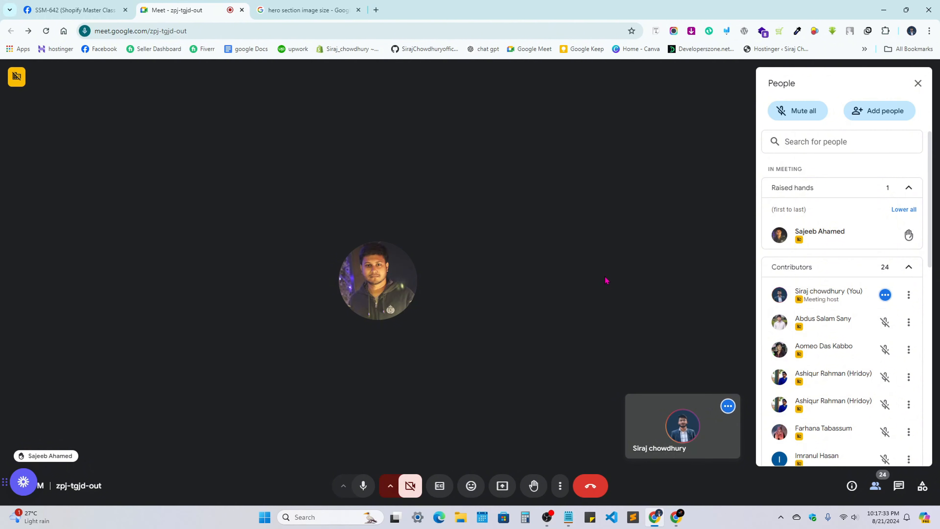
# Admit the participant waiting to join the meeting from the participant list.
pyautogui.scroll(-10, 851, 350)
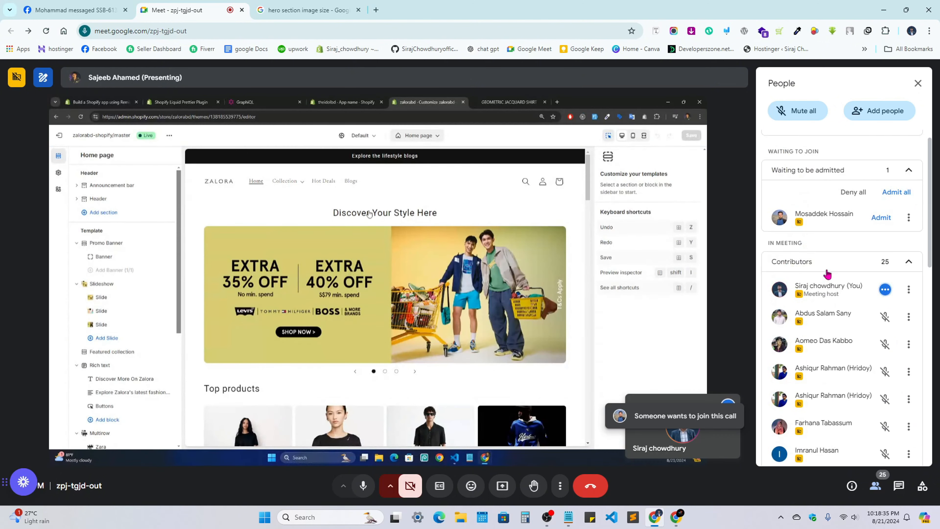
pyautogui.click(888, 235)
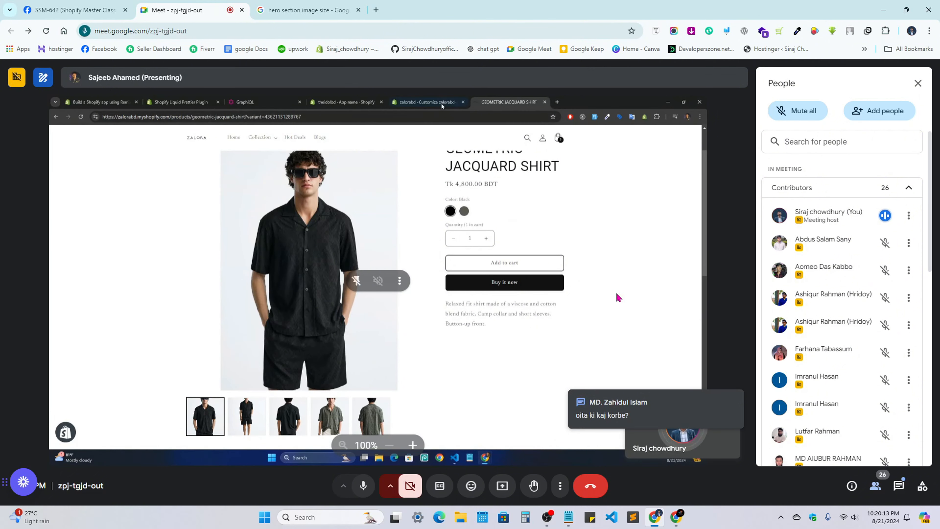
# Check the list of meeting contributors and read the in-call messages.
pyautogui.scroll(-5, 841, 207)
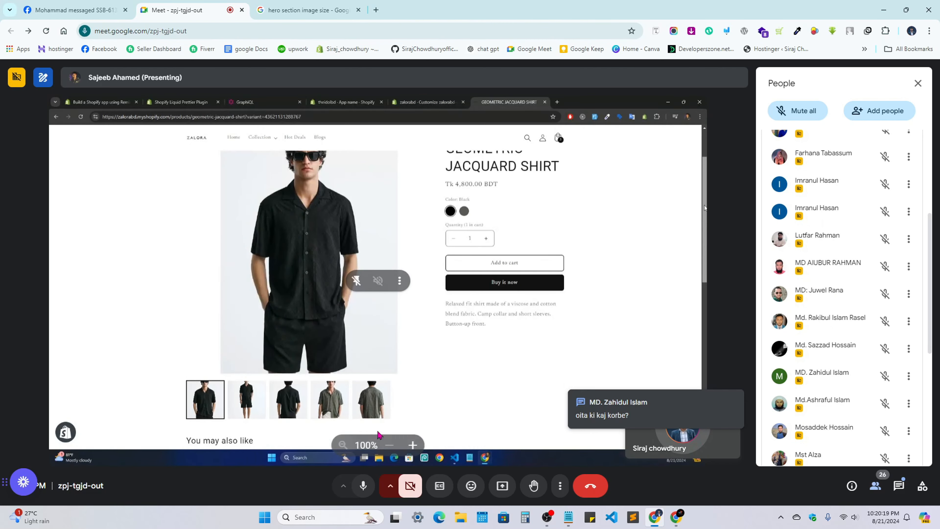
pyautogui.scroll(5, 884, 391)
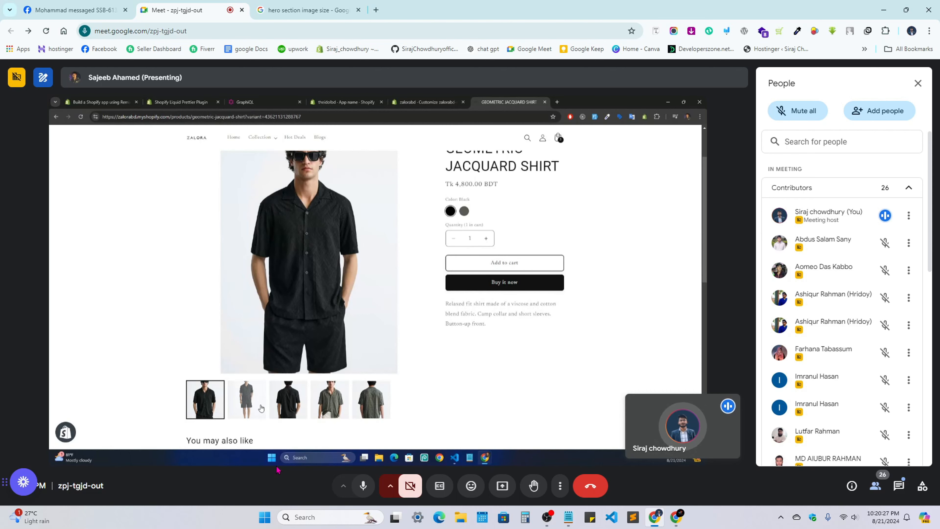
pyautogui.click(916, 84)
pyautogui.click(899, 485)
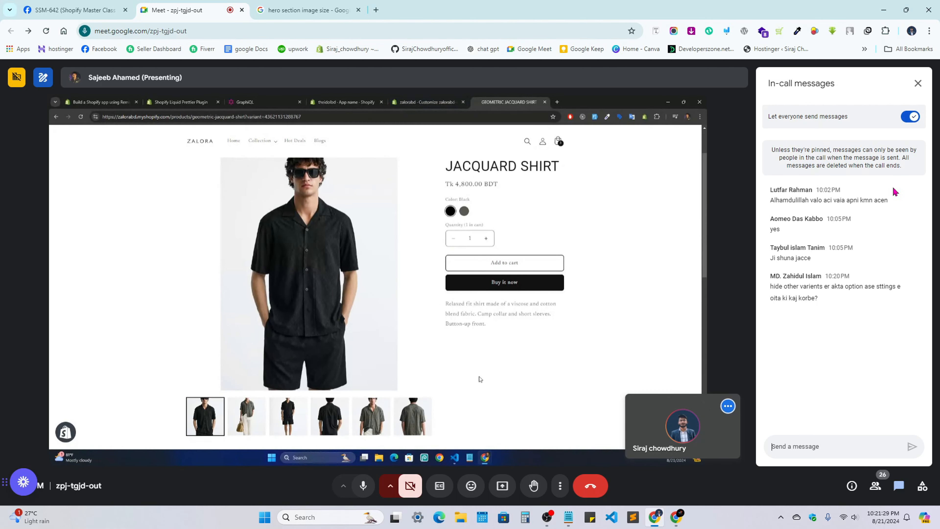
pyautogui.click(917, 84)
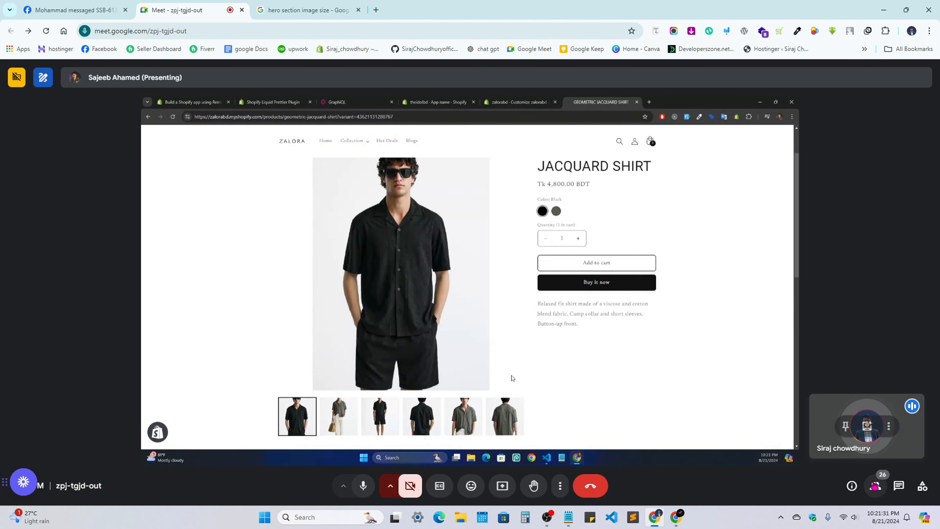
# Look through the meeting's participant list for raised hands and microphone states.
pyautogui.click(879, 479)
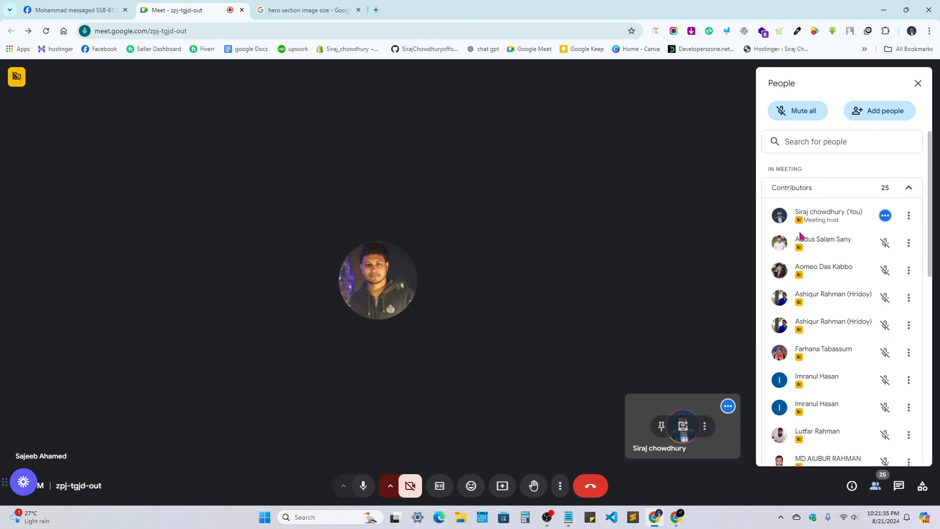
pyautogui.scroll(-6, 858, 336)
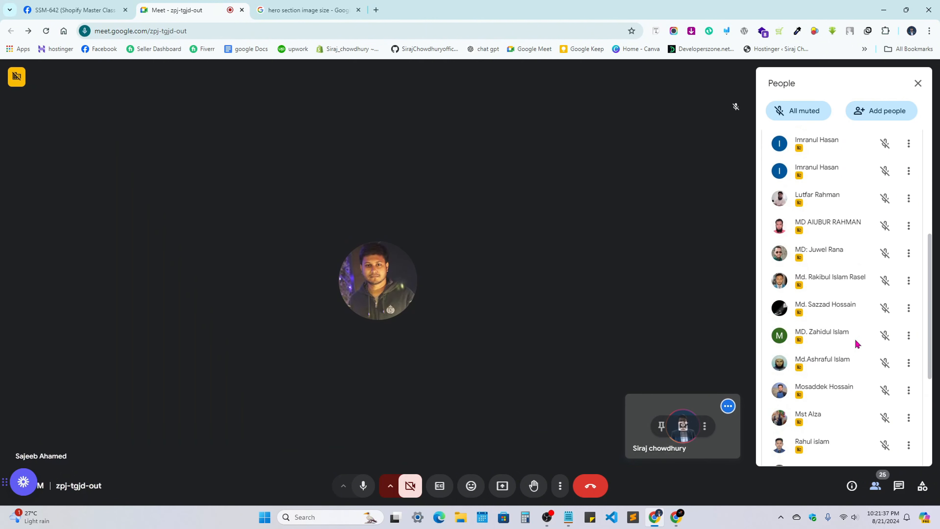
pyautogui.scroll(7, 856, 341)
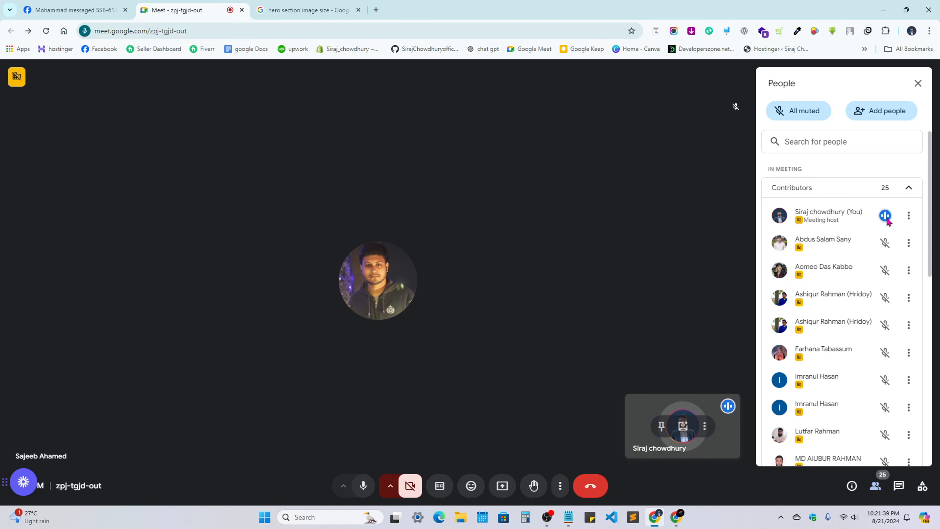
pyautogui.scroll(-5, 876, 393)
pyautogui.scroll(-3, 873, 393)
pyautogui.scroll(10, 871, 393)
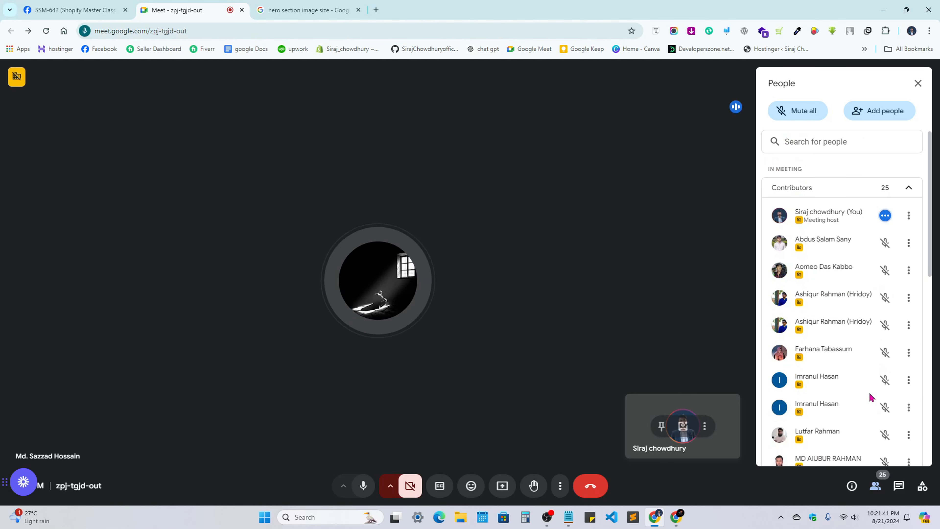
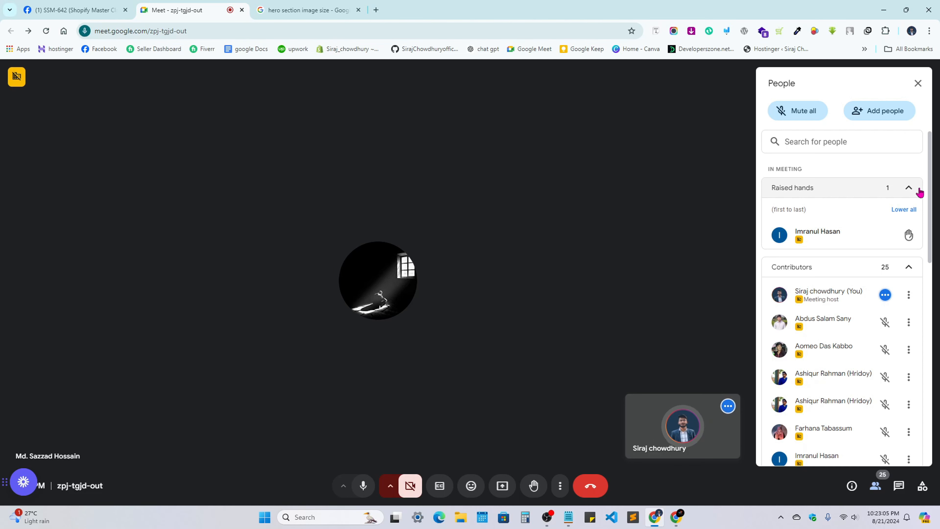
pyautogui.moveTo(897, 243)
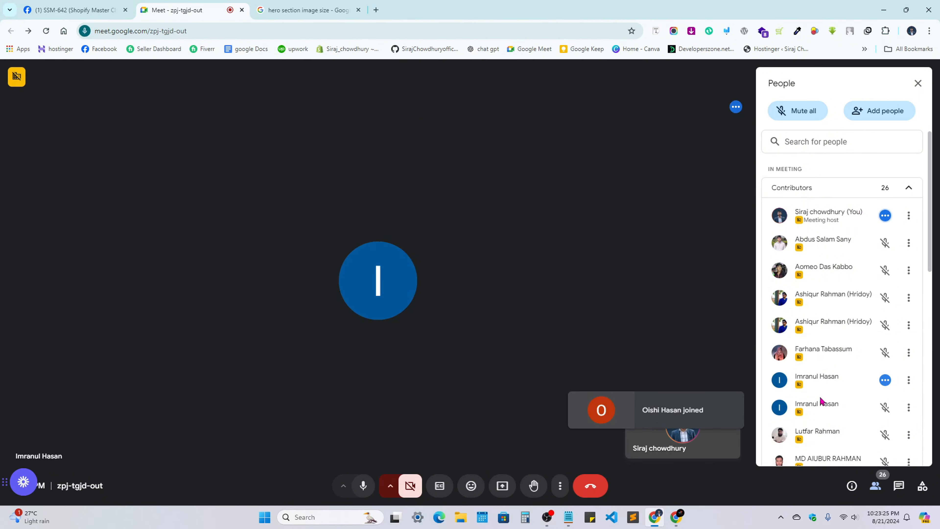
pyautogui.scroll(-2, 822, 400)
pyautogui.scroll(2, 821, 401)
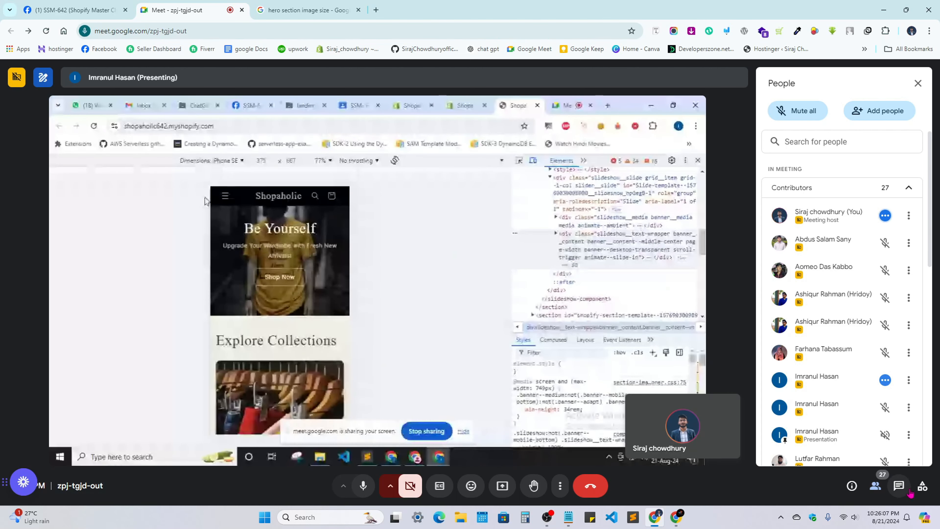
# Open the shopaholic642.myshopify.com link shared in the in-call messages.
pyautogui.click(899, 485)
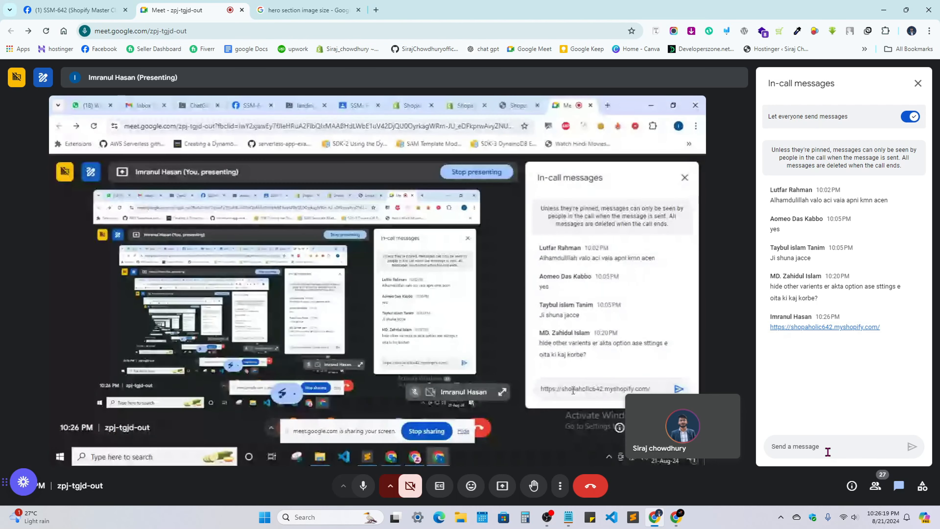
pyautogui.rightClick(823, 329)
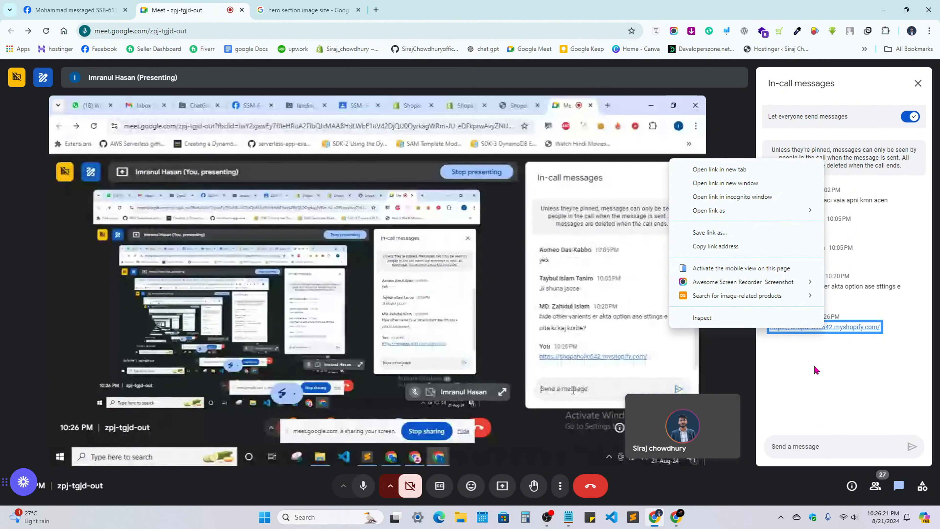
pyautogui.click(848, 371)
pyautogui.click(825, 328)
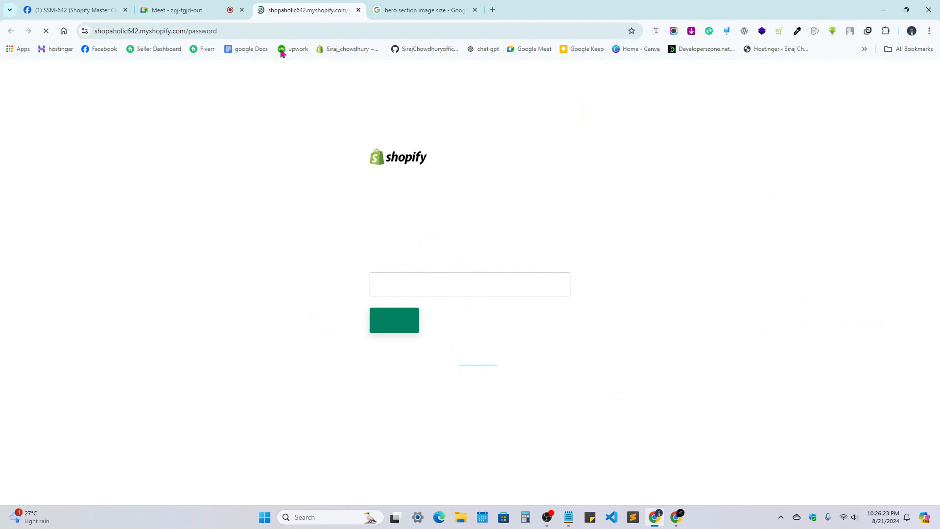
# Enter the store password to unlock the password-protected Shopaholic storefront.
pyautogui.click(270, 32)
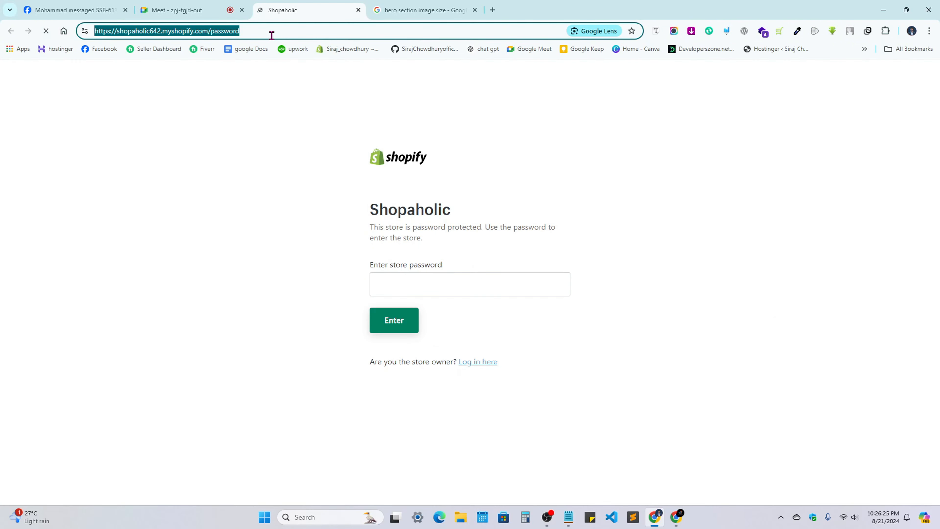
pyautogui.click(183, 8)
pyautogui.click(296, 10)
pyautogui.click(473, 287)
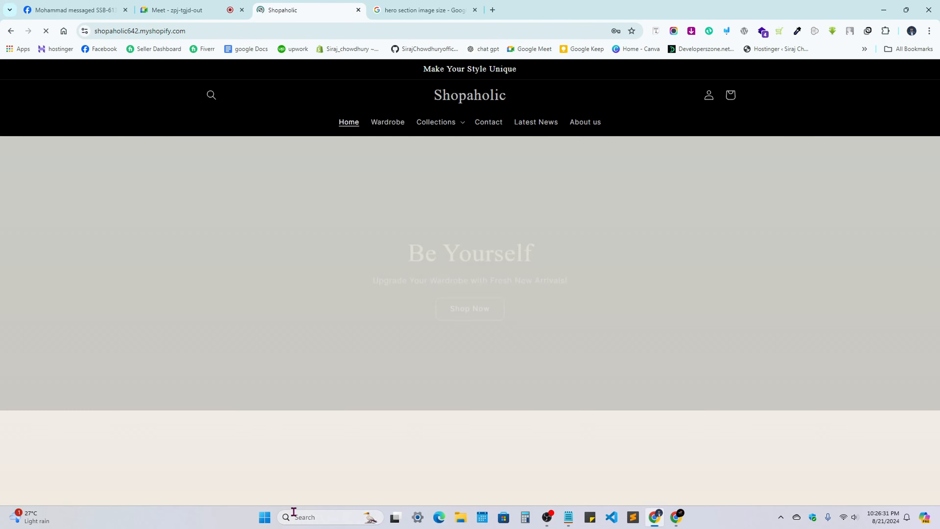
pyautogui.click(265, 517)
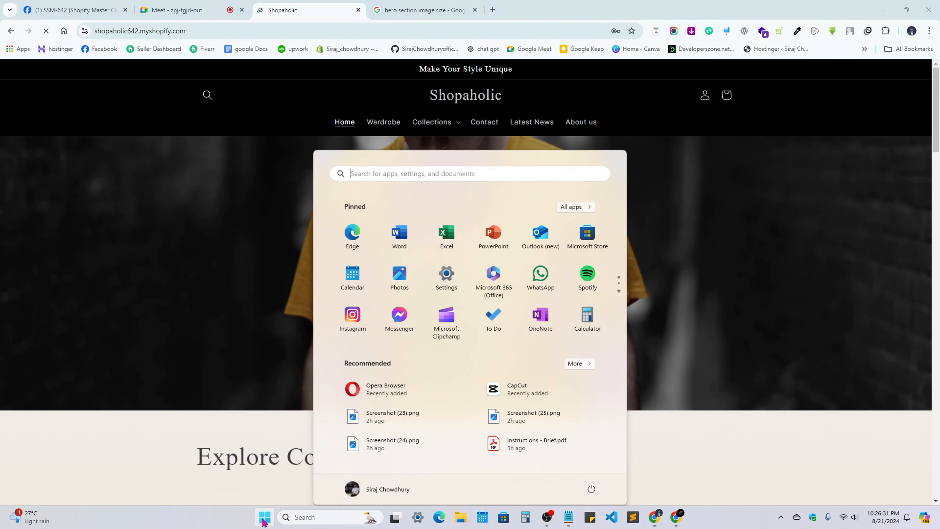
pyautogui.click(541, 270)
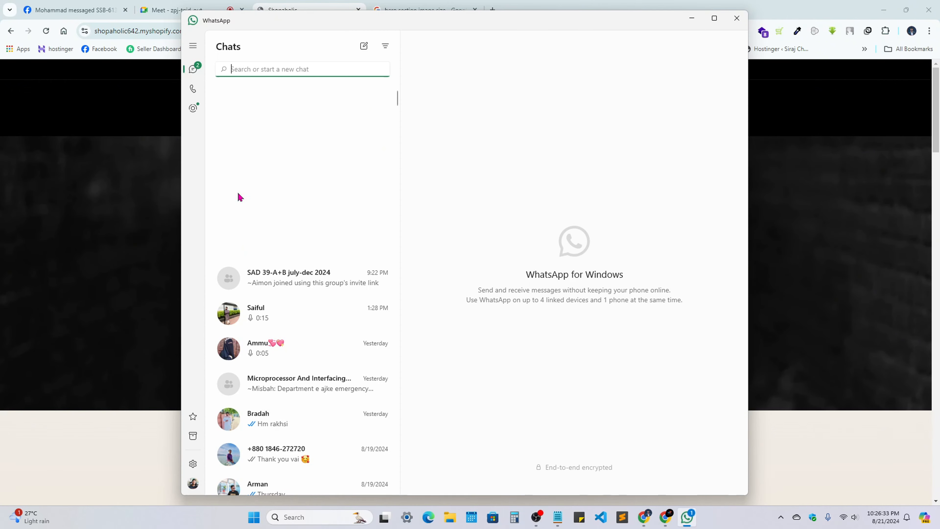
pyautogui.click(699, 21)
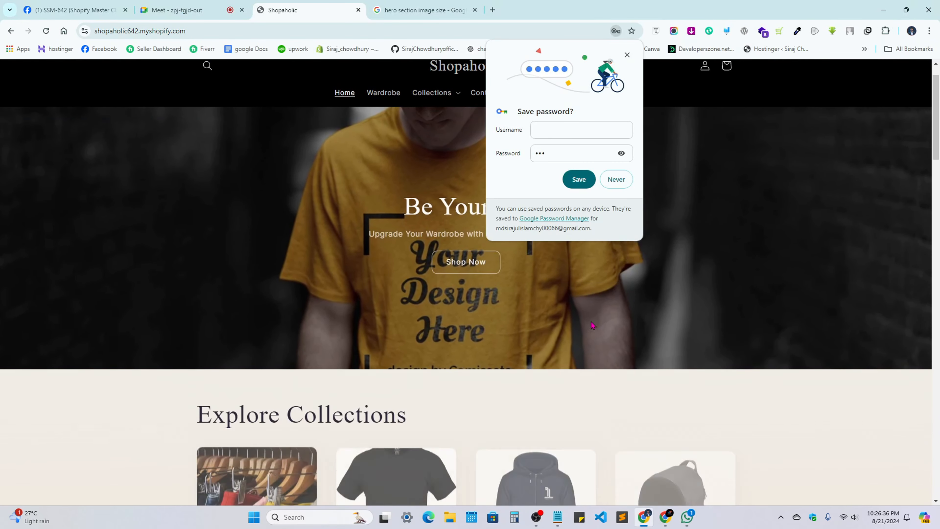
# Preview the Shopaholic home page with the Mobile simulator extension and examine its hero banner and collections section.
pyautogui.scroll(1, 629, 289)
pyautogui.rightClick(726, 203)
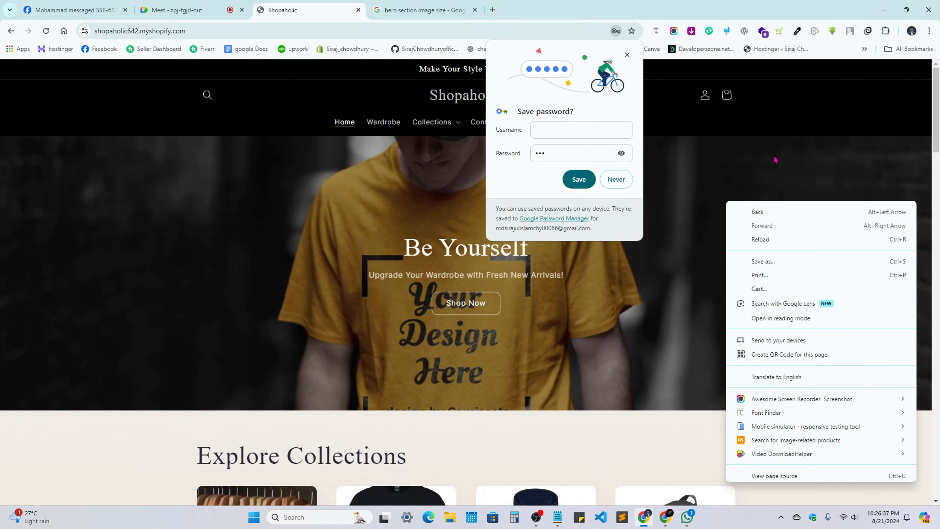
pyautogui.press('Escape')
pyautogui.click(885, 31)
pyautogui.scroll(-5, 796, 148)
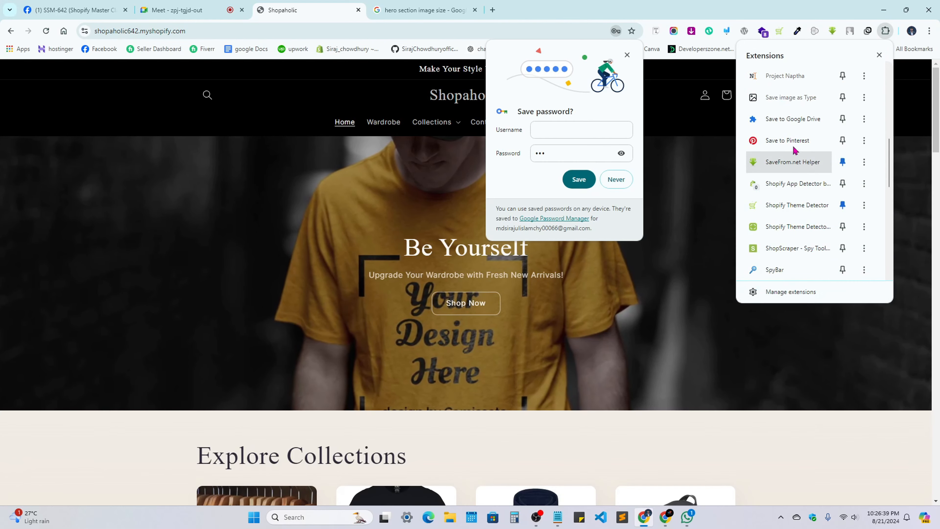
pyautogui.scroll(3, 787, 184)
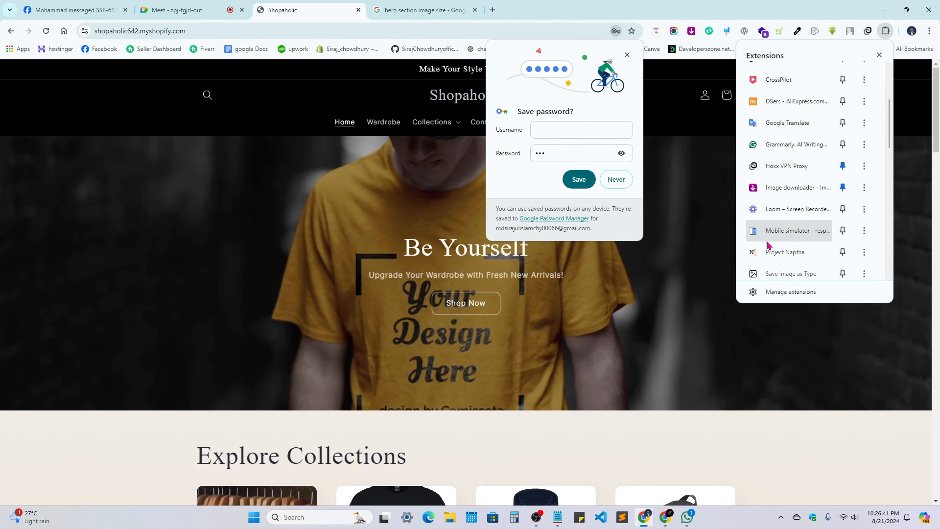
pyautogui.click(794, 231)
pyautogui.click(512, 357)
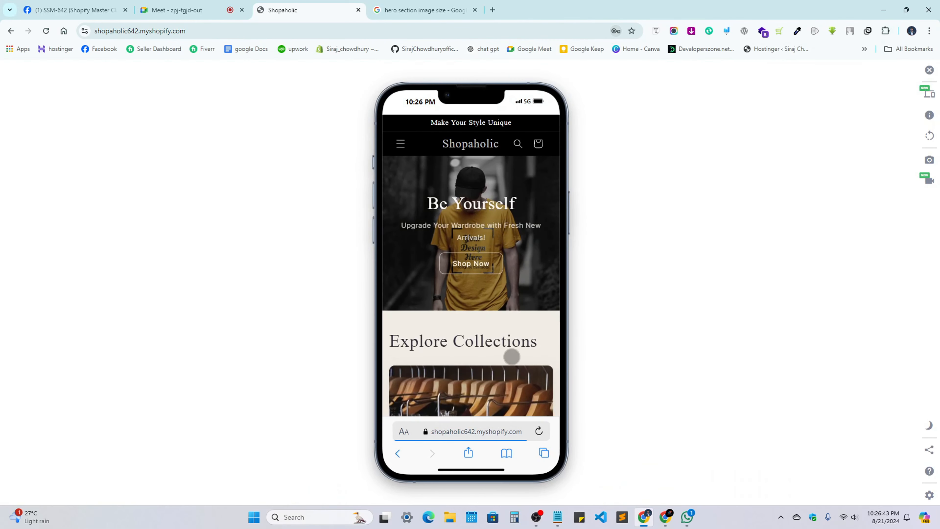
pyautogui.scroll(-5, 497, 357)
pyautogui.scroll(5, 492, 362)
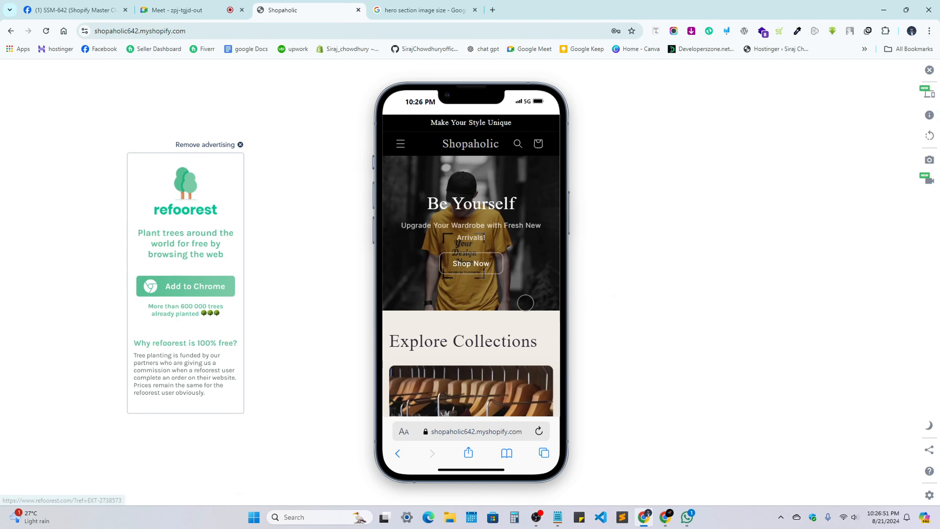
pyautogui.scroll(-3, 508, 315)
pyautogui.scroll(3, 507, 315)
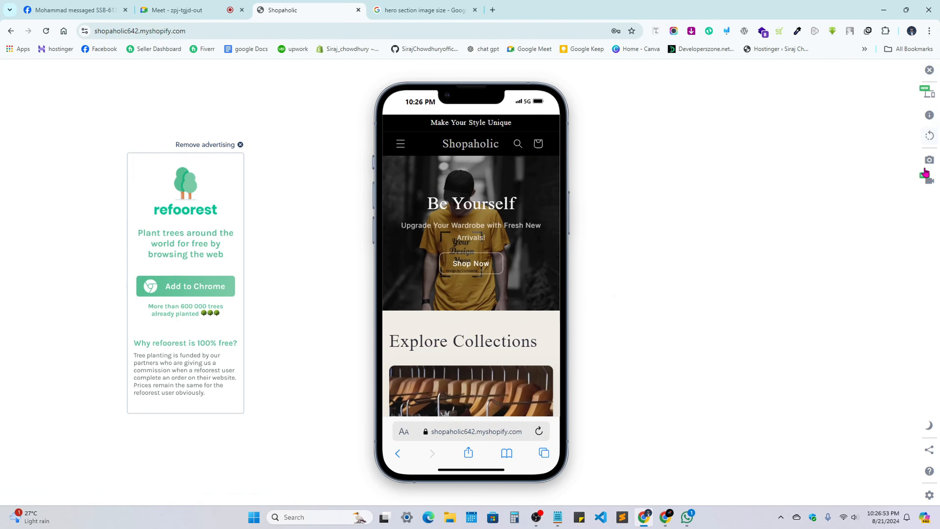
# Preview the store on the Galaxy Z Flip3, Xiaomi Mi 11i, Samsung Galaxy S20 and iPhone 13 PRO MAX simulated devices.
pyautogui.click(928, 93)
pyautogui.click(739, 180)
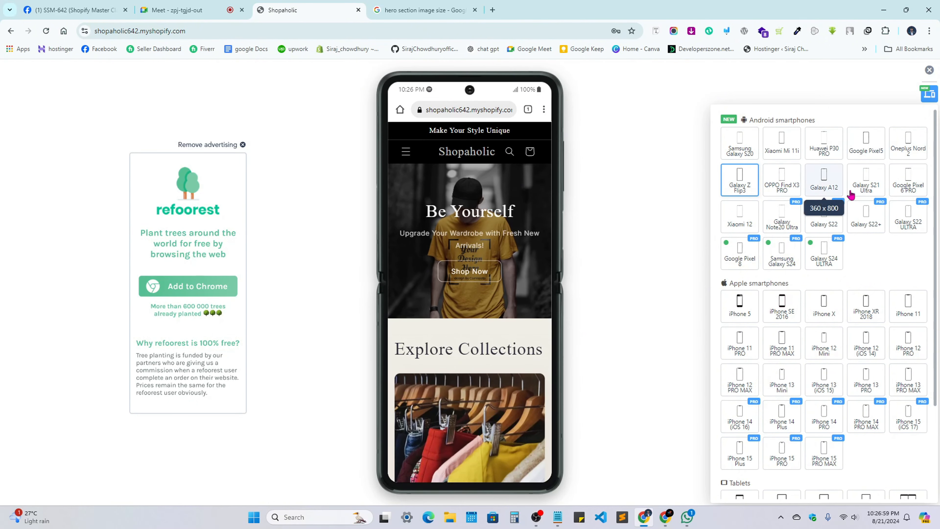
pyautogui.click(792, 150)
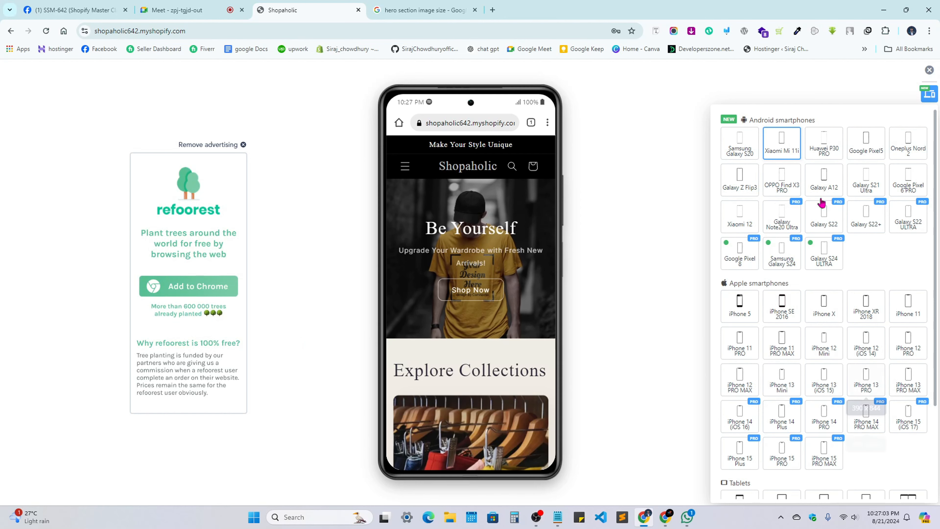
pyautogui.click(740, 144)
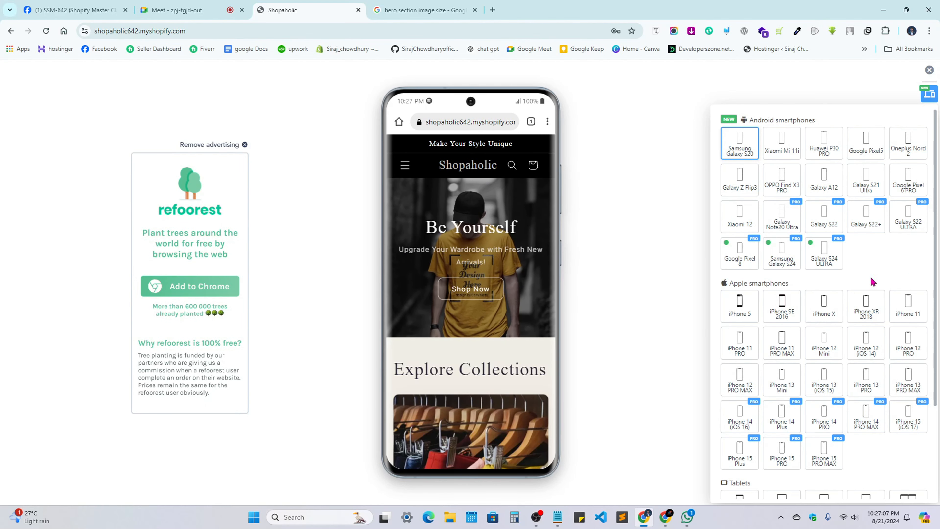
pyautogui.scroll(-3, 872, 282)
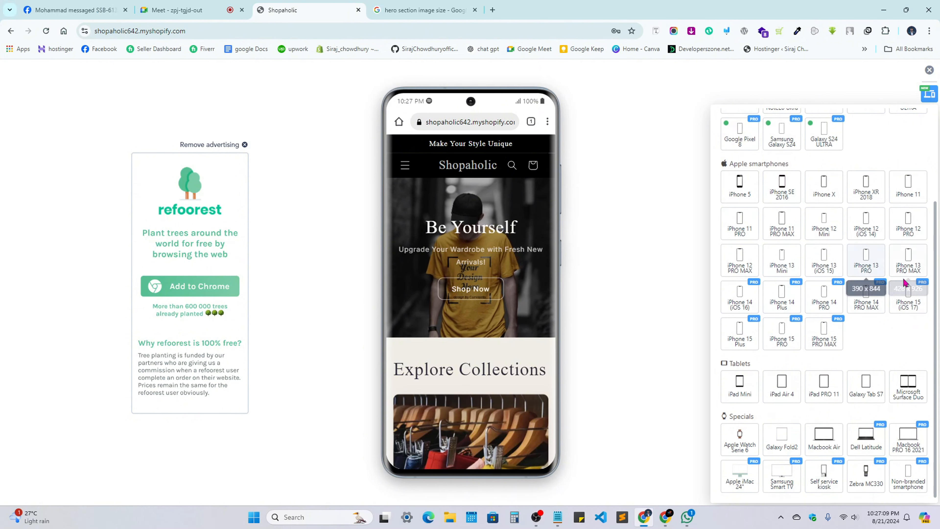
pyautogui.click(907, 260)
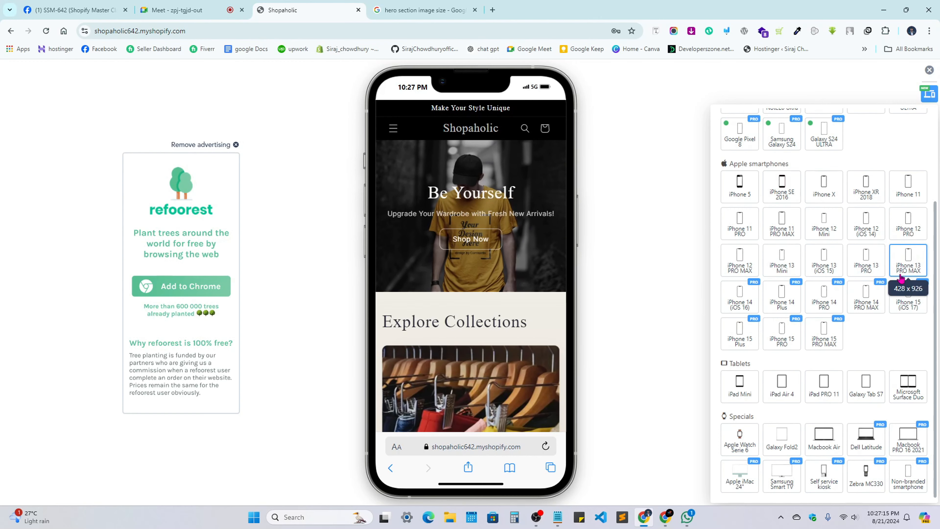
# Close the mobile simulator and switch back to the Google Meet call with its participant list open.
pyautogui.click(929, 70)
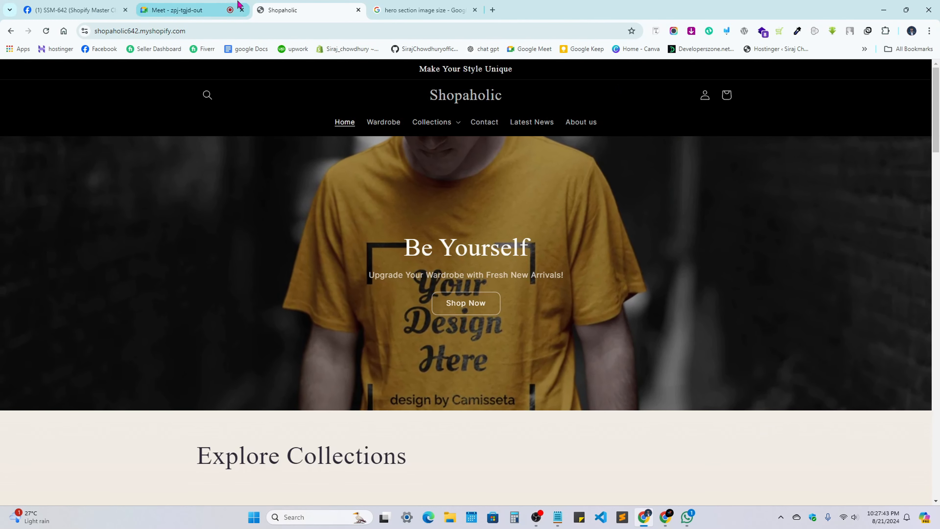
pyautogui.click(177, 10)
pyautogui.click(919, 90)
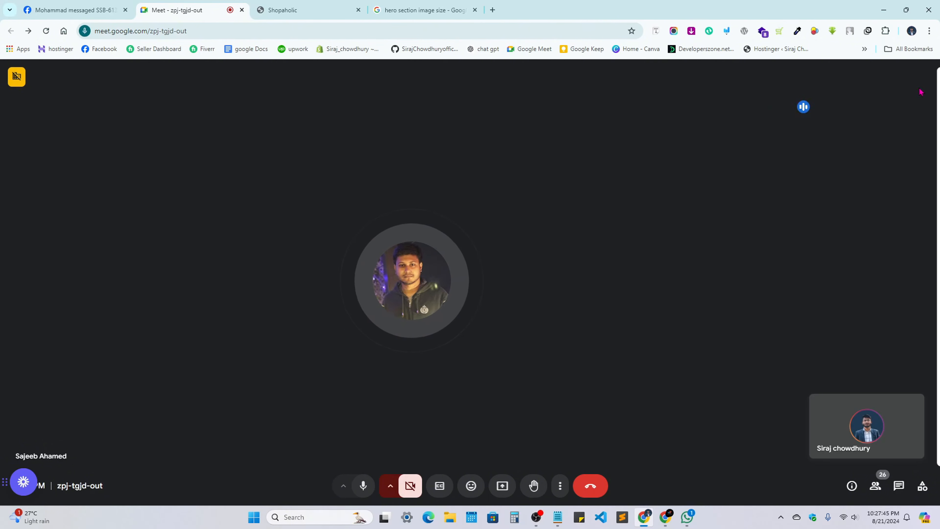
pyautogui.click(875, 487)
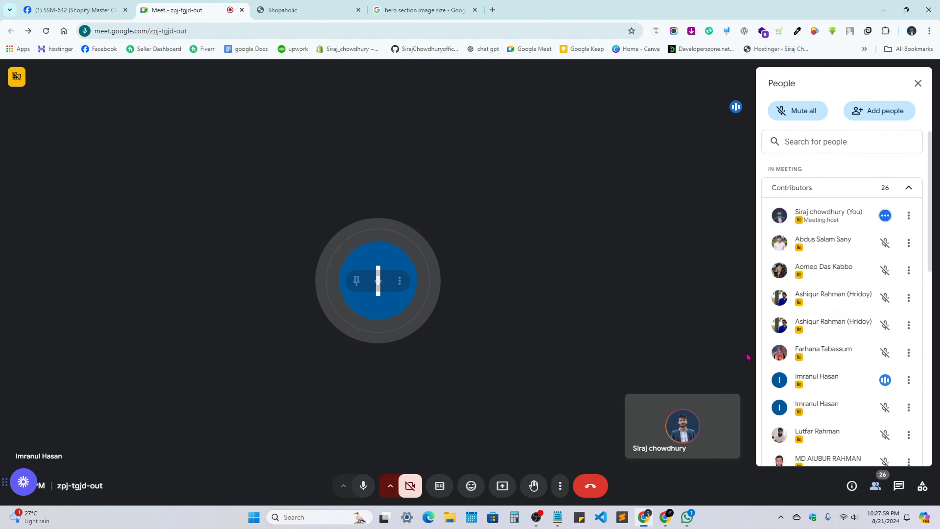
# Close the participant list and check the in-call messages of the meeting.
pyautogui.click(918, 83)
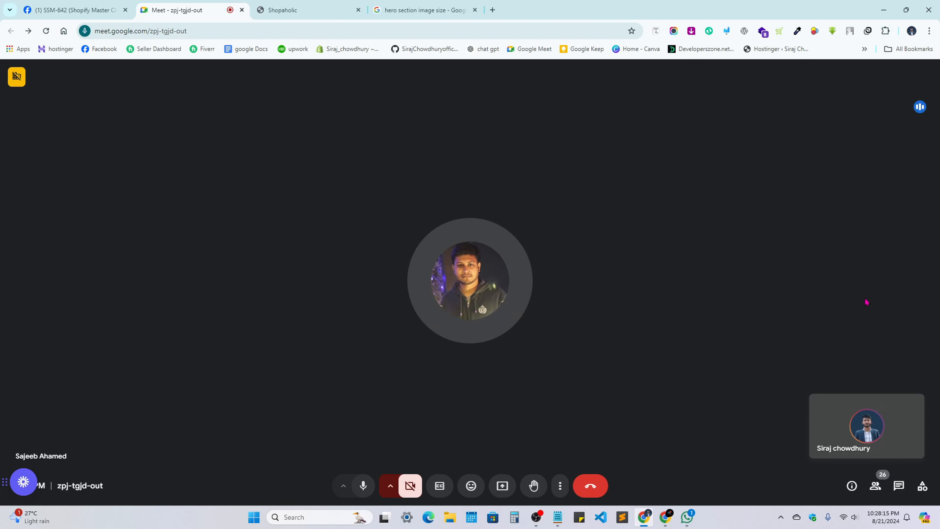
pyautogui.click(900, 489)
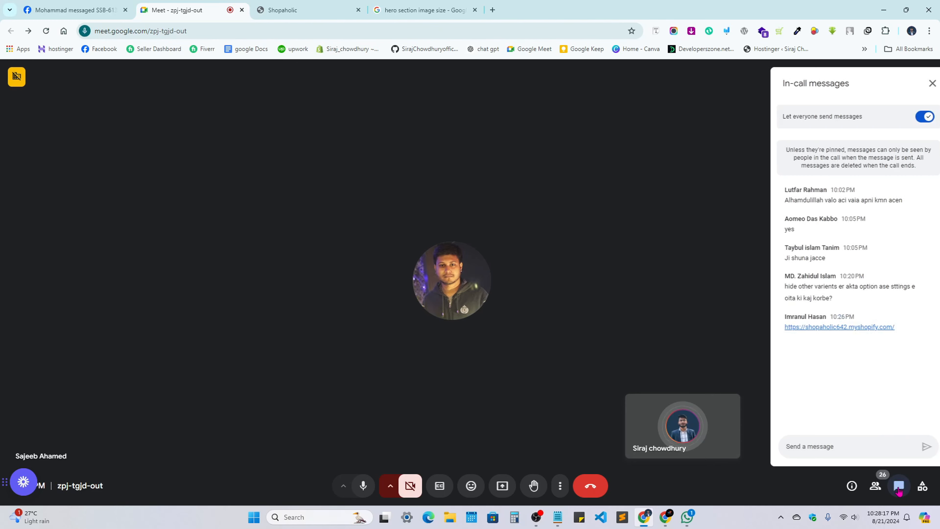
pyautogui.click(923, 84)
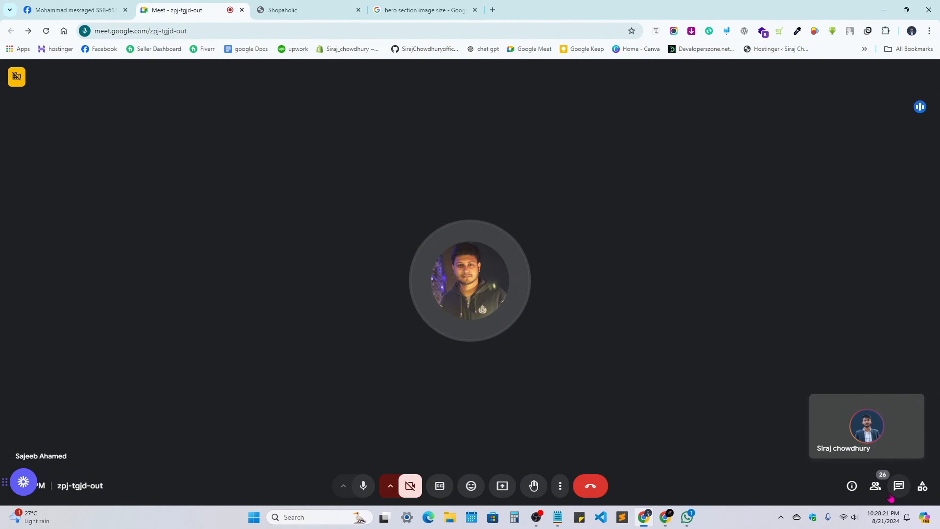
# Load support.shikhbeshobai.com in a new browser tab and copy its address.
pyautogui.click(493, 9)
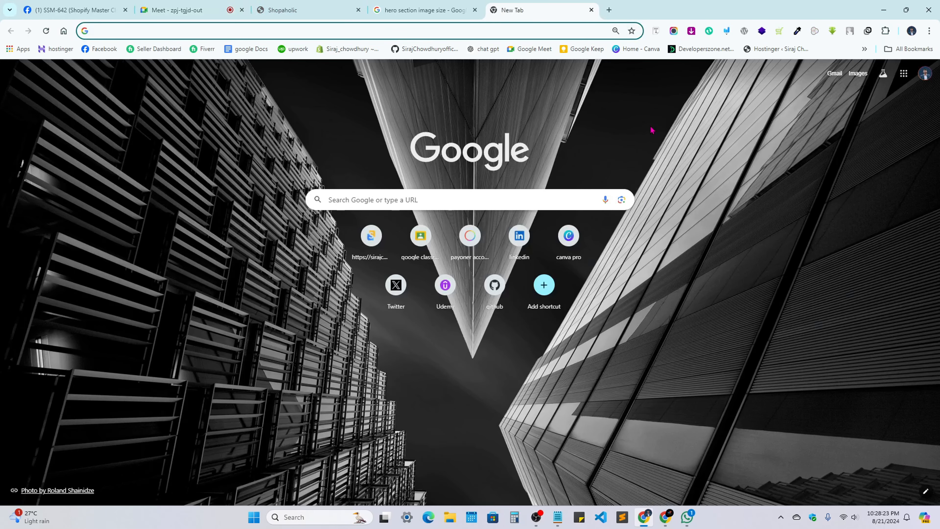
pyautogui.write('su')
pyautogui.press('Return')
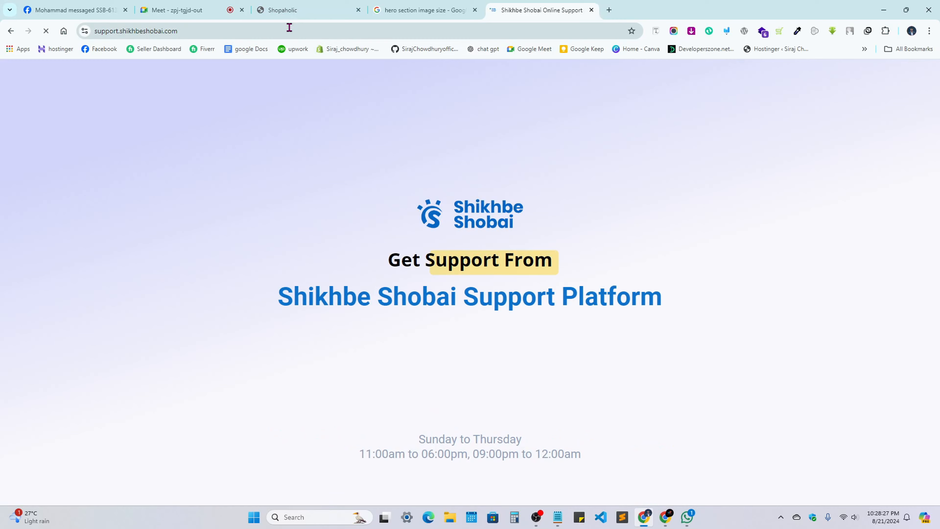
pyautogui.click(290, 28)
pyautogui.hotkey('ctrl', 'c')
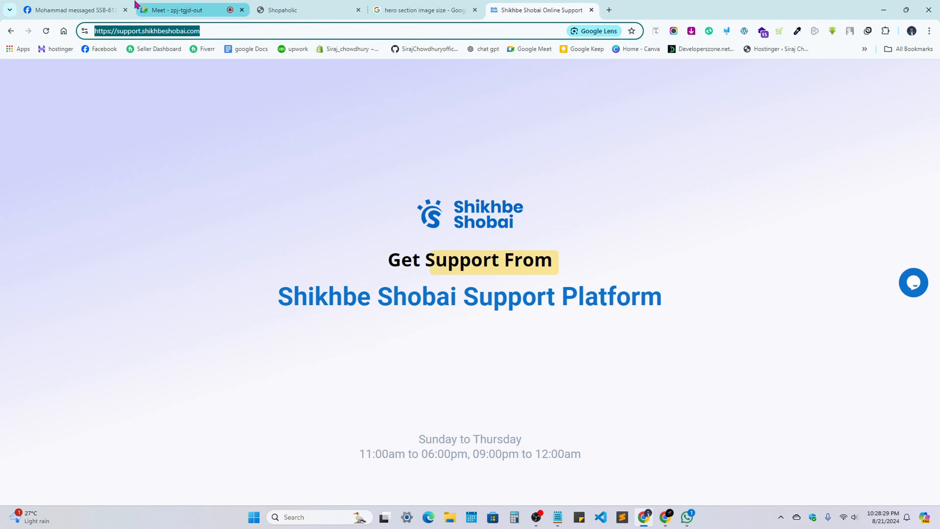
# Send the copied support.shikhbeshobai.com link to the SSM-642 Shopify class group chat in Messenger on Facebook.
pyautogui.click(86, 10)
pyautogui.click(304, 10)
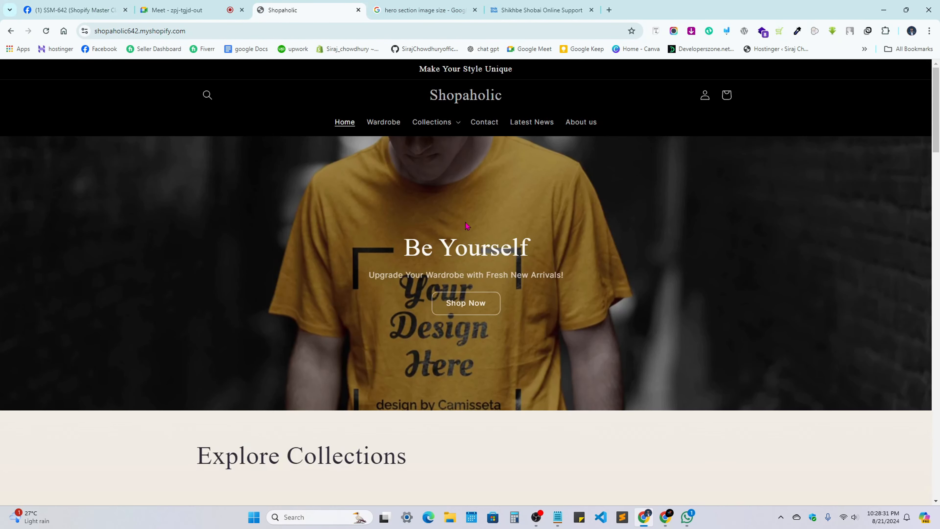
pyautogui.click(219, 5)
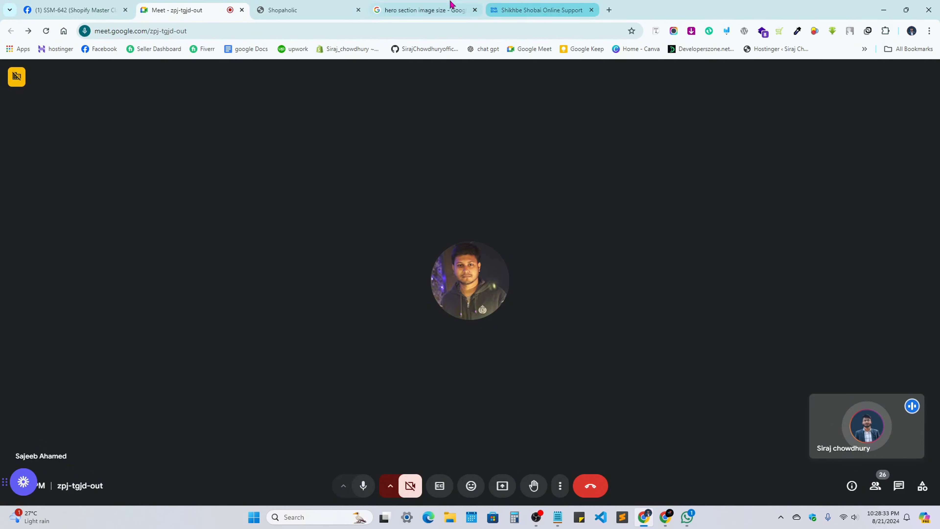
pyautogui.click(78, 10)
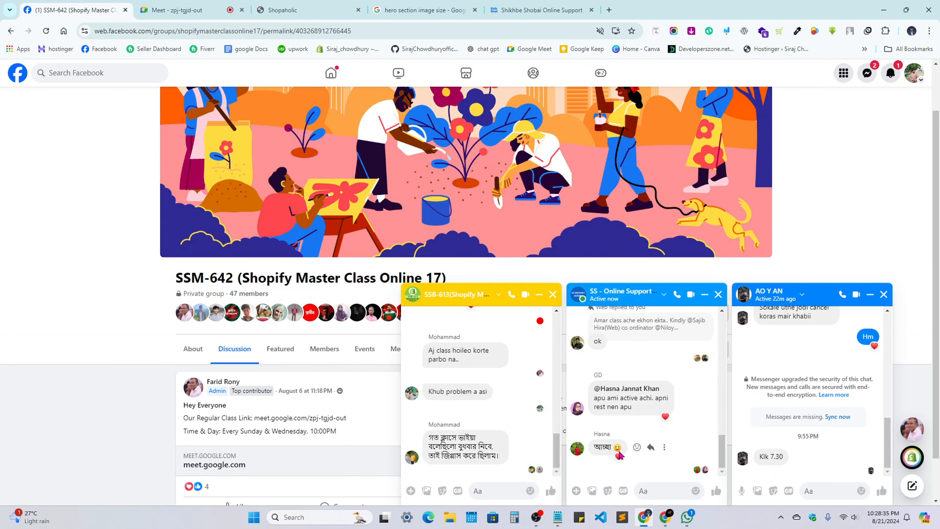
pyautogui.click(867, 73)
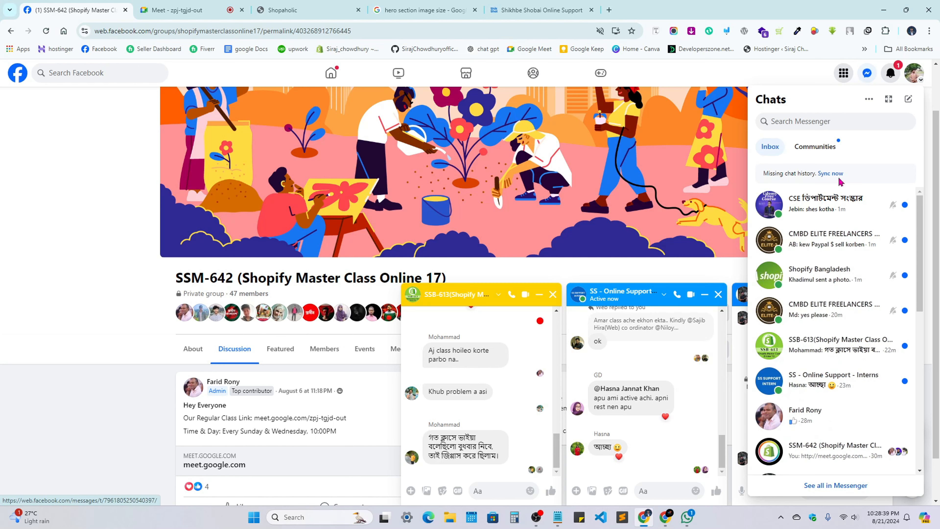
pyautogui.scroll(-2, 833, 413)
pyautogui.click(847, 400)
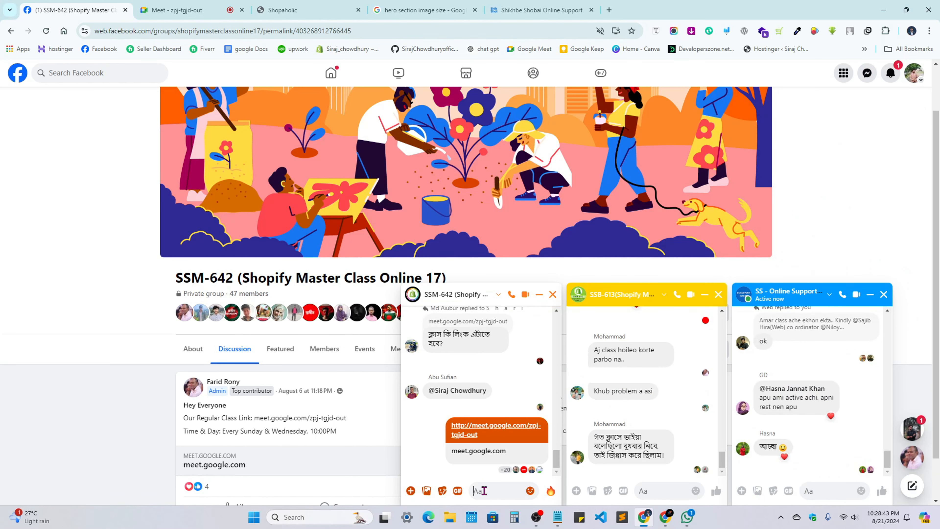
pyautogui.hotkey('ctrl', 'v')
pyautogui.press('Return')
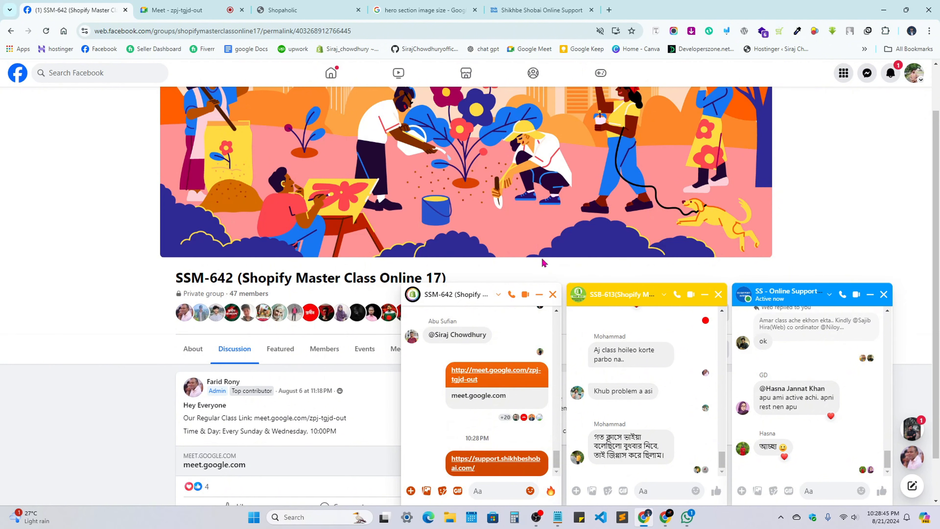
# Close all the open Messenger chat windows on the Facebook group page.
pyautogui.click(552, 294)
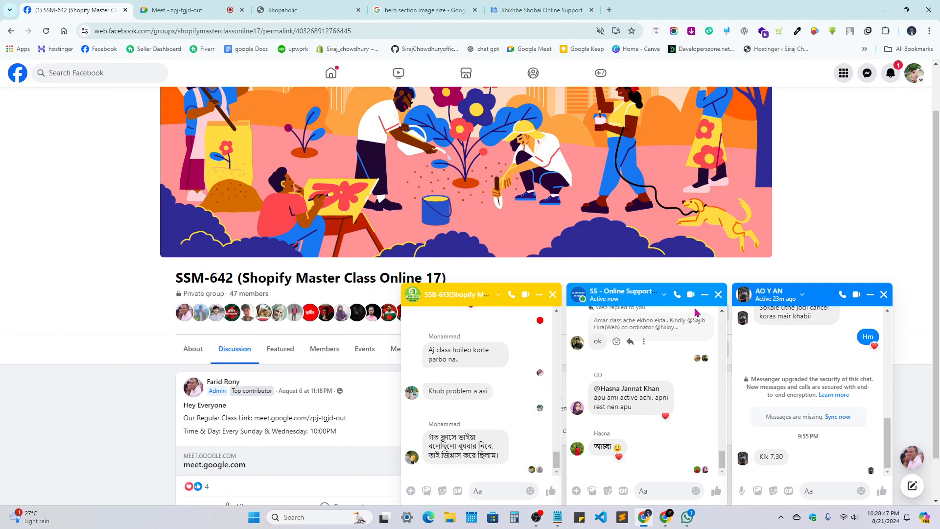
pyautogui.click(718, 295)
pyautogui.click(887, 296)
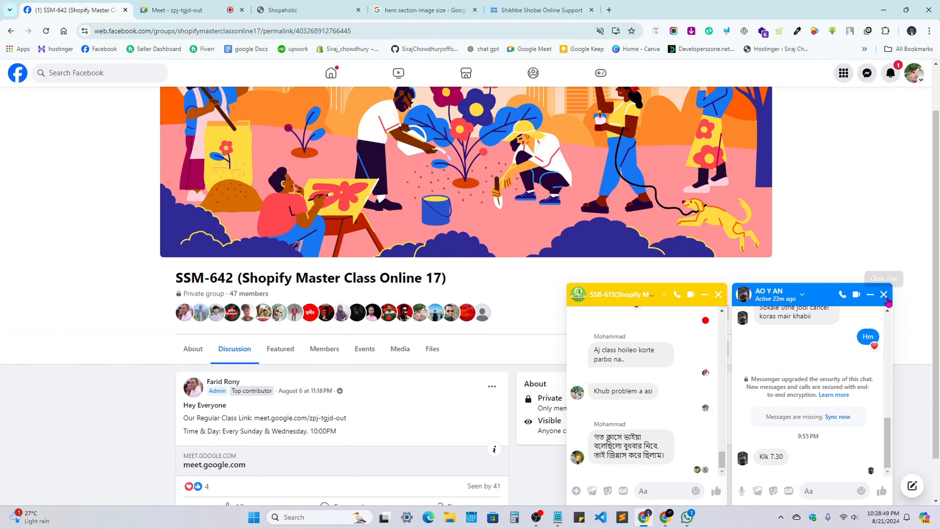
pyautogui.click(887, 296)
pyautogui.click(886, 296)
# Return to the Google Meet call, check the participant list and close it again.
pyautogui.click(255, 5)
pyautogui.click(180, 9)
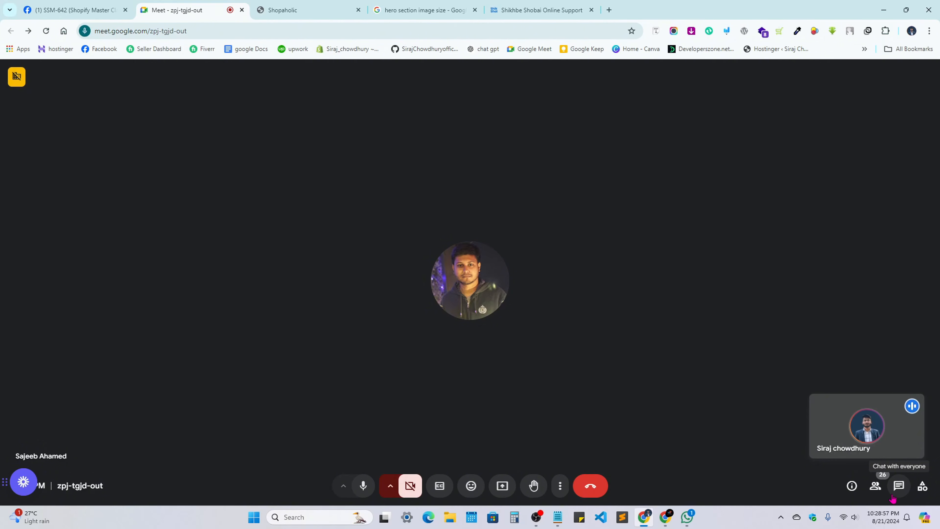
pyautogui.click(876, 494)
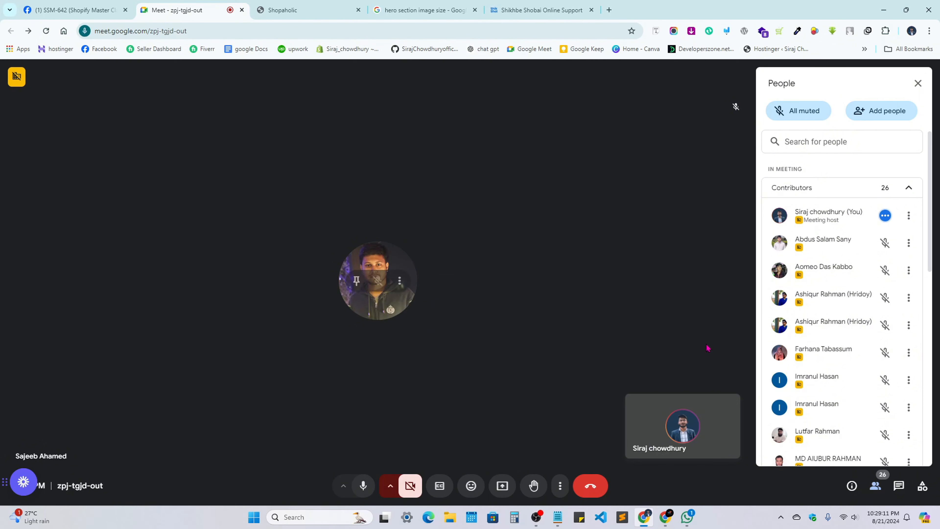
pyautogui.click(918, 83)
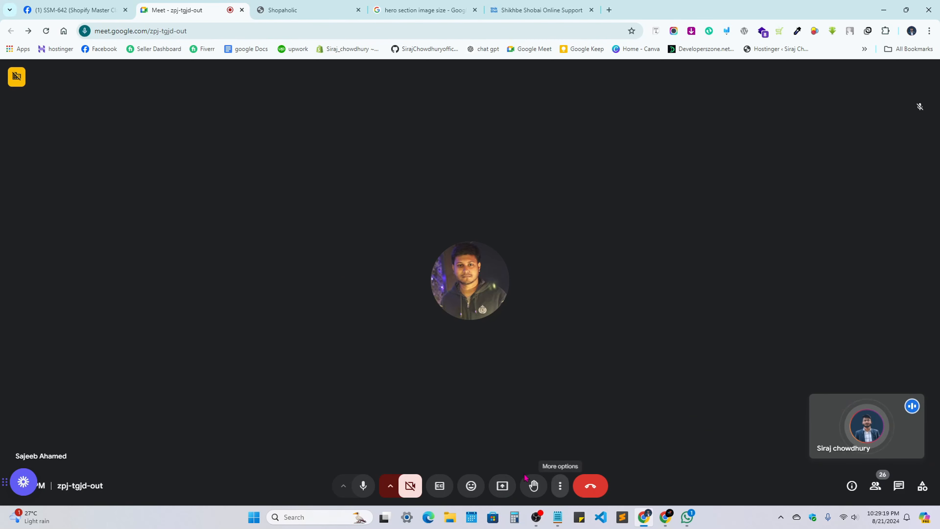
# Present the entire screen to the meeting participants.
pyautogui.click(502, 485)
pyautogui.click(551, 88)
pyautogui.click(457, 196)
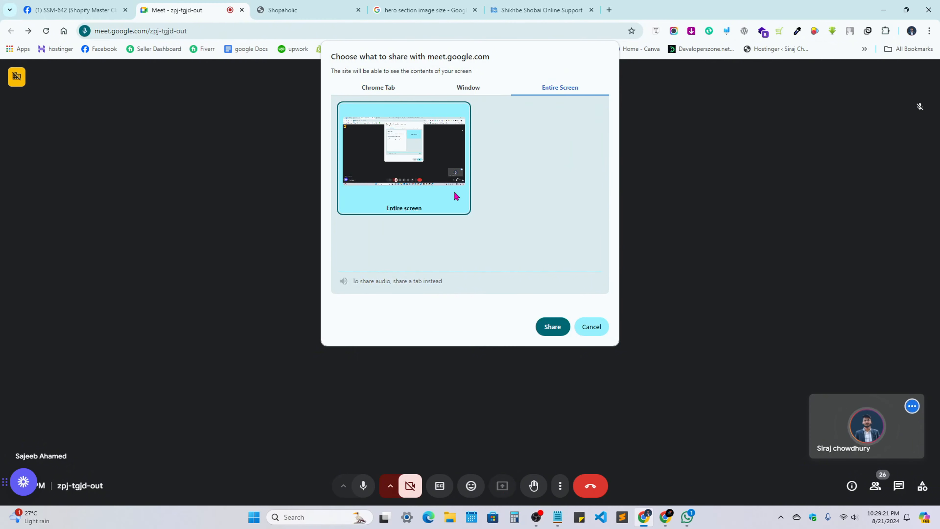
pyautogui.click(552, 328)
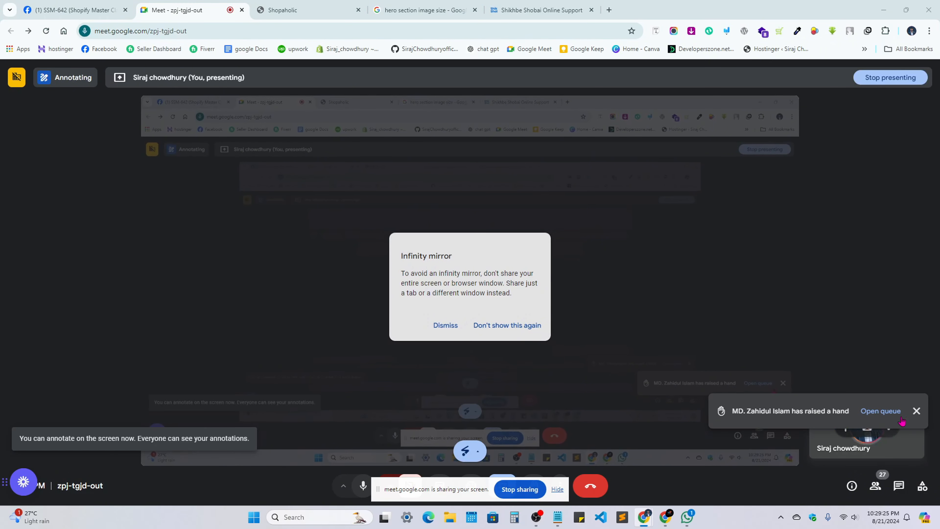
# Open the participant list with its raised hands, and clear away the infinity mirror notice and the screen-sharing bar.
pyautogui.click(875, 485)
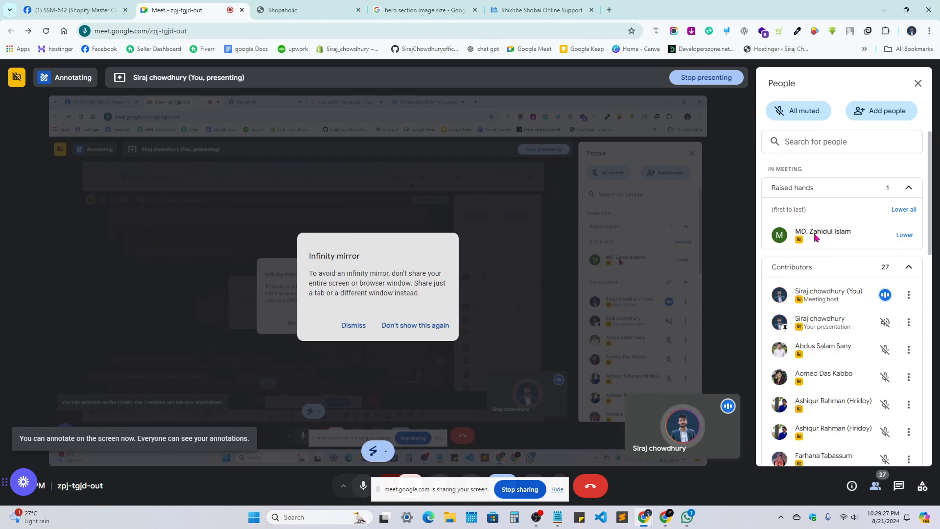
pyautogui.click(353, 325)
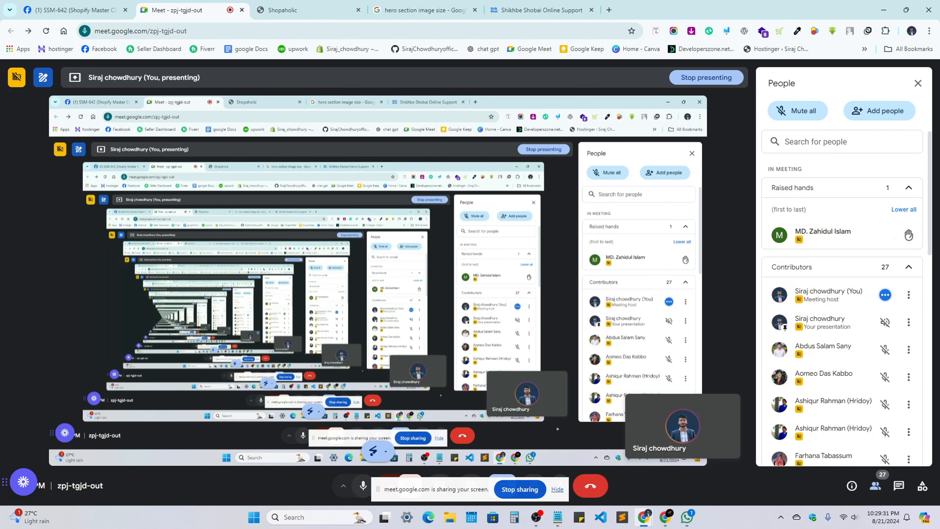
pyautogui.click(557, 490)
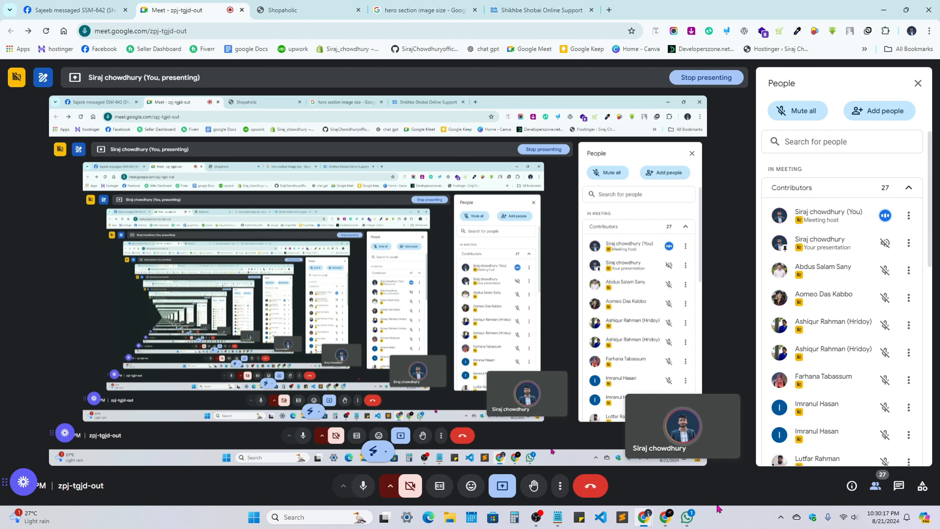
# Switch to the second Chrome profile window and load the Web Terminal store's Shopify admin.
pyautogui.moveTo(818, 241)
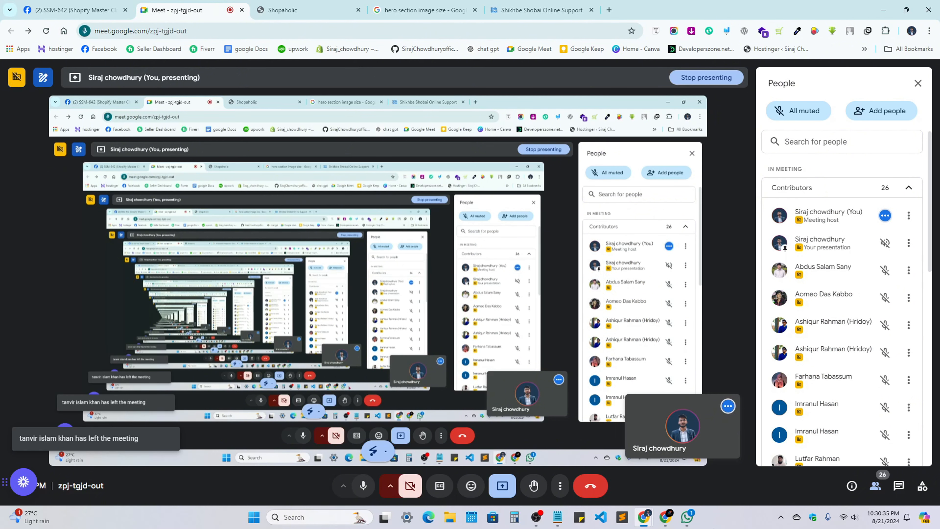
pyautogui.click(666, 517)
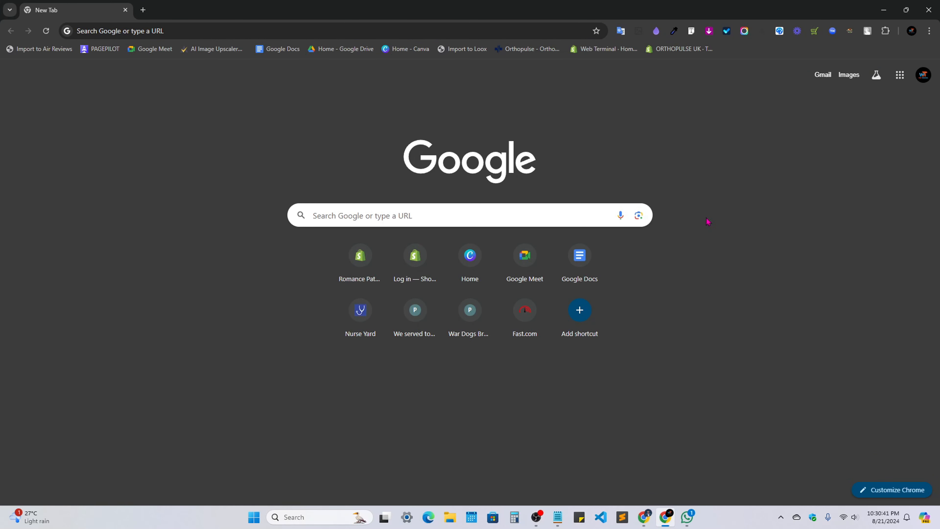
pyautogui.click(602, 51)
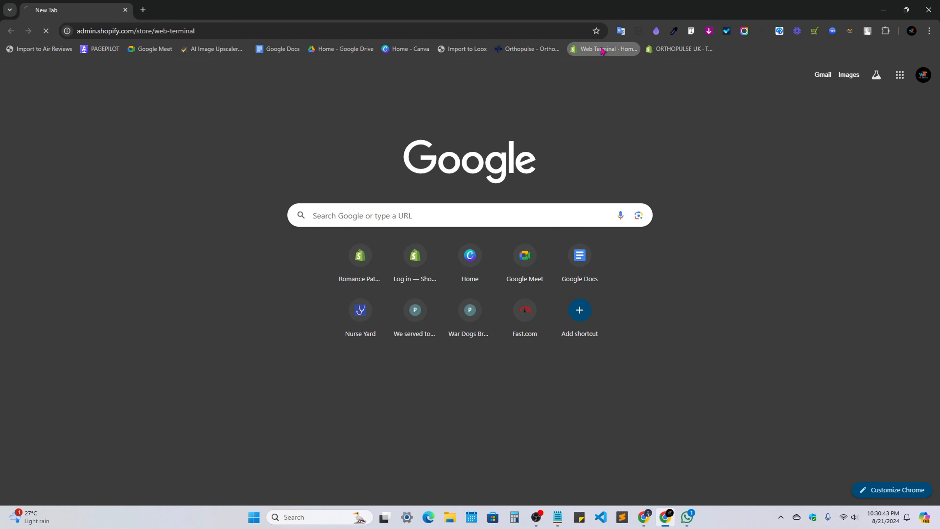
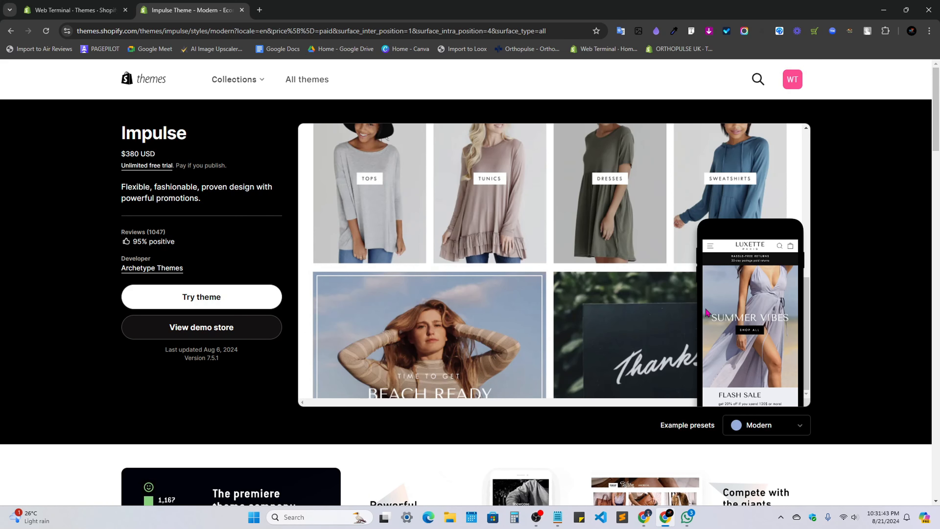
# Add the Impulse theme to the Web Terminal store as a trial and locate it in the theme library.
pyautogui.click(200, 300)
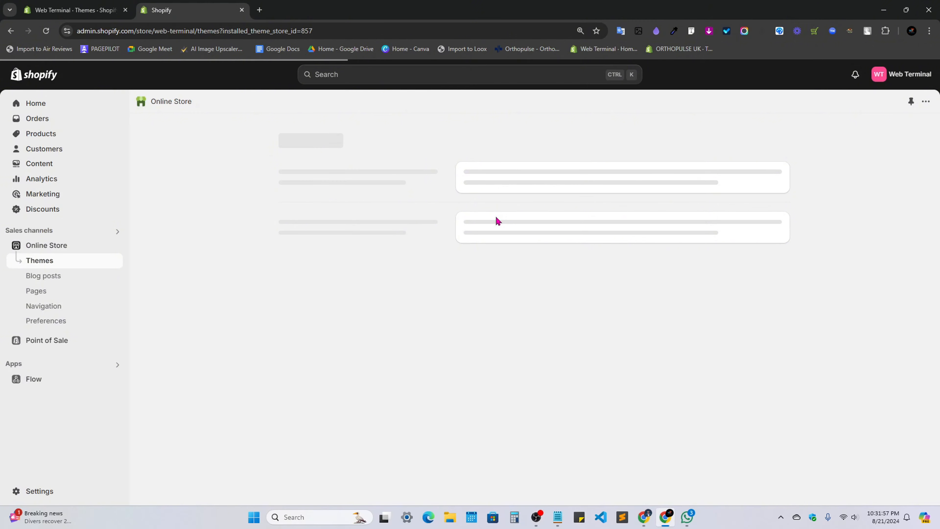
pyautogui.scroll(-4, 489, 241)
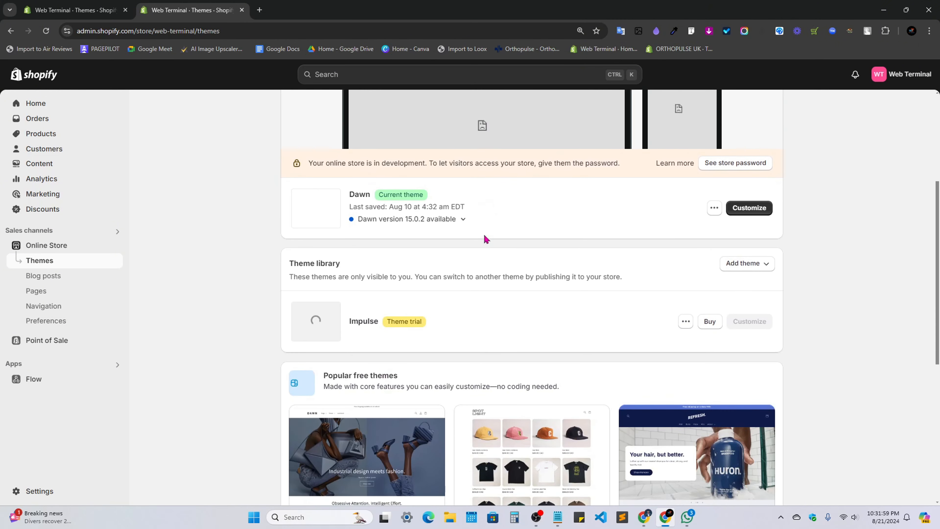
# Point out the Impulse theme's name and its trial label in the theme library by highlighting them.
pyautogui.moveTo(424, 322)
pyautogui.mouseDown()
pyautogui.moveTo(388, 320)
pyautogui.moveTo(427, 329)
pyautogui.mouseUp()
pyautogui.click(466, 322)
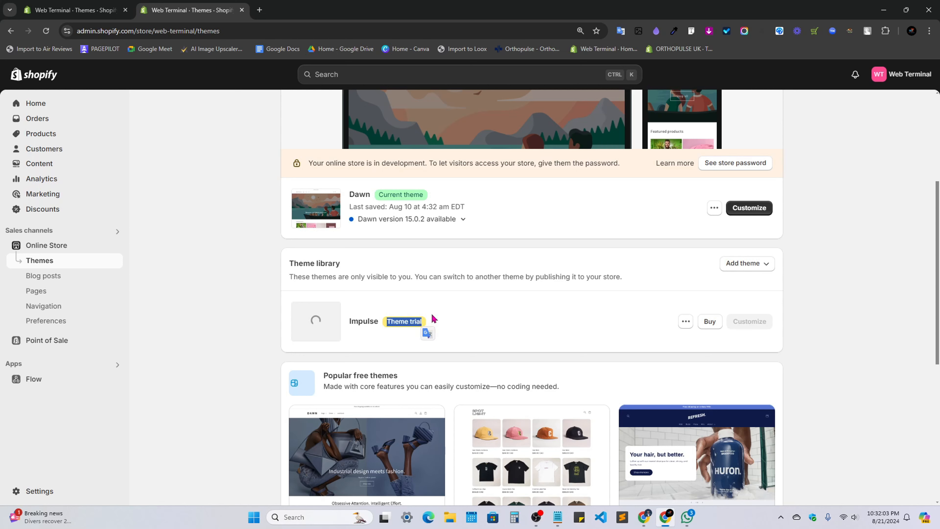
pyautogui.click(435, 319)
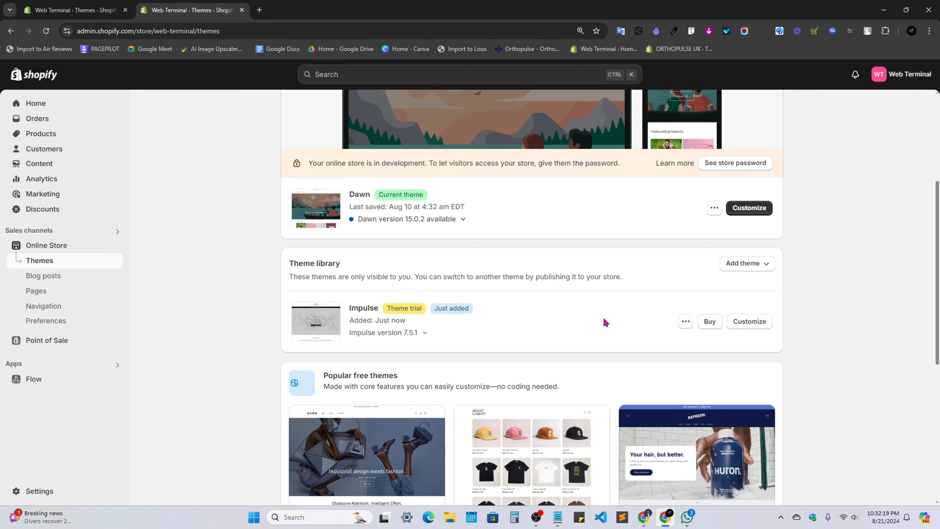
pyautogui.doubleClick(352, 308)
pyautogui.click(488, 324)
pyautogui.moveTo(422, 308); pyautogui.dragTo(388, 307)
pyautogui.click(552, 311)
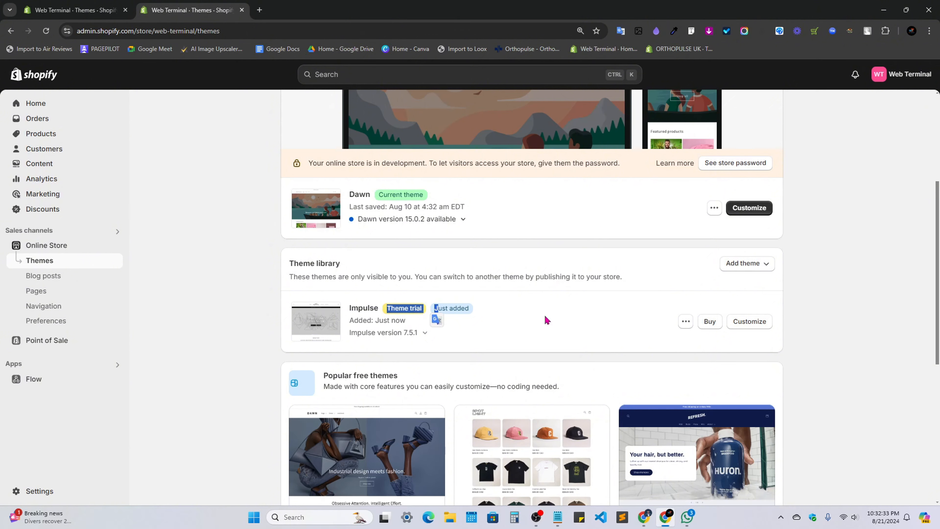
# Start a zip theme upload and browse drive D: to the THEMES FILE folder under resorces, All Premium, theme.
pyautogui.click(747, 264)
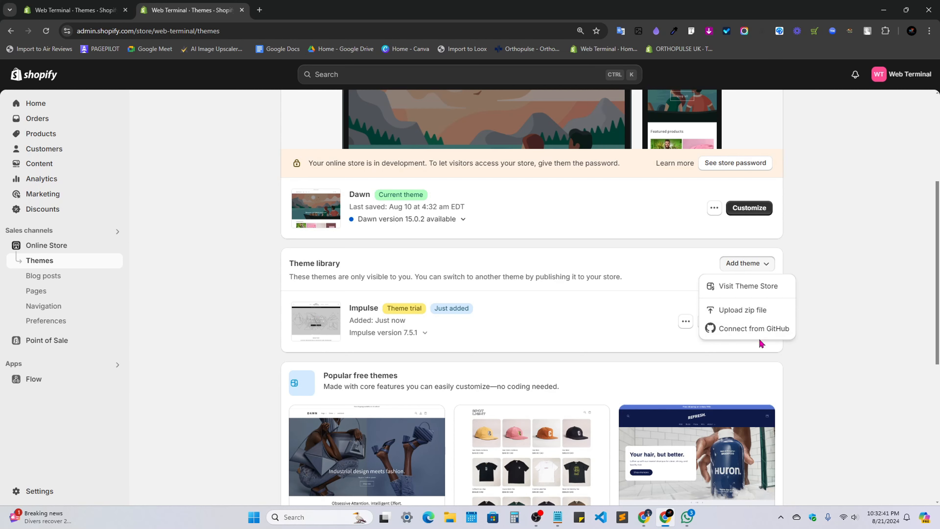
pyautogui.click(754, 313)
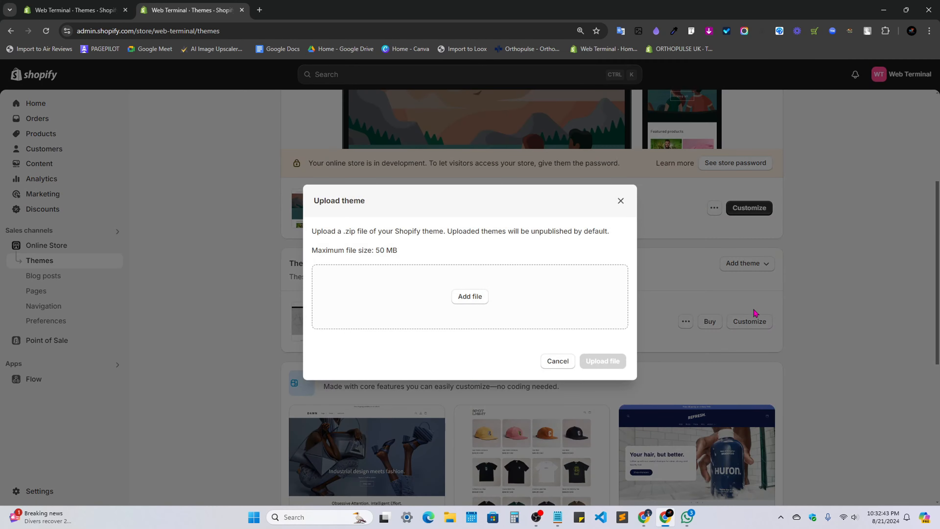
pyautogui.click(466, 303)
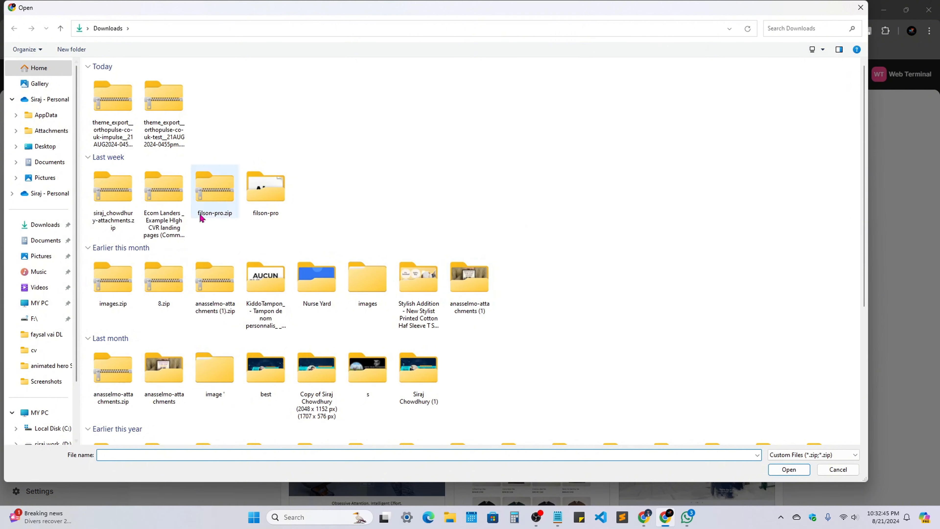
pyautogui.scroll(-3, 40, 381)
pyautogui.click(48, 381)
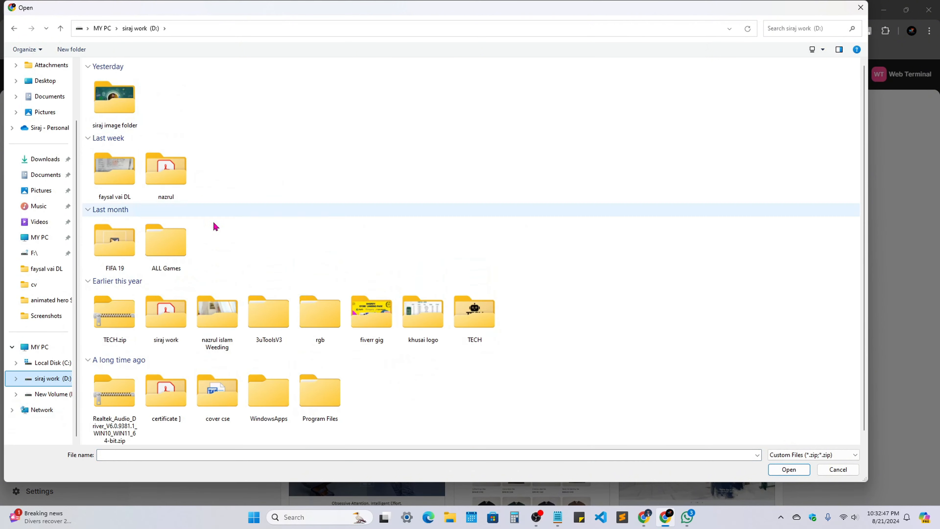
pyautogui.doubleClick(148, 315)
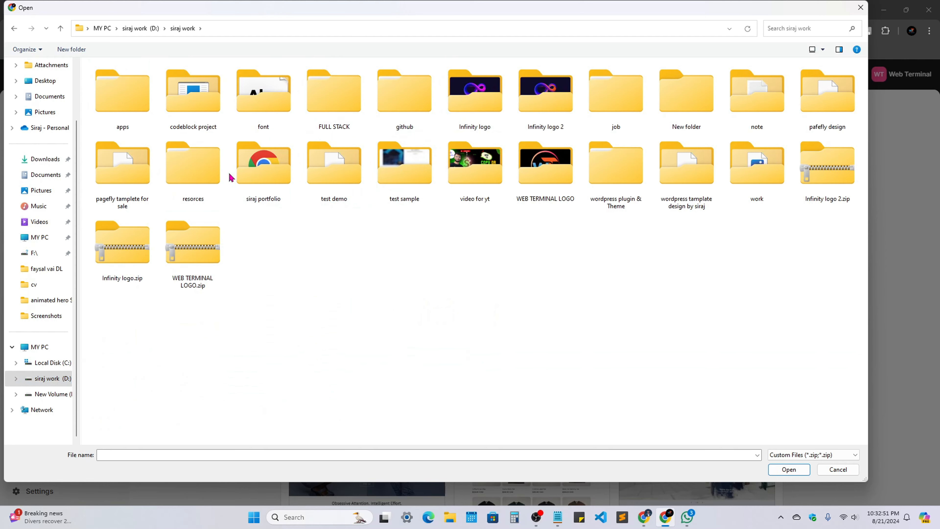
pyautogui.doubleClick(194, 174)
pyautogui.doubleClick(119, 78)
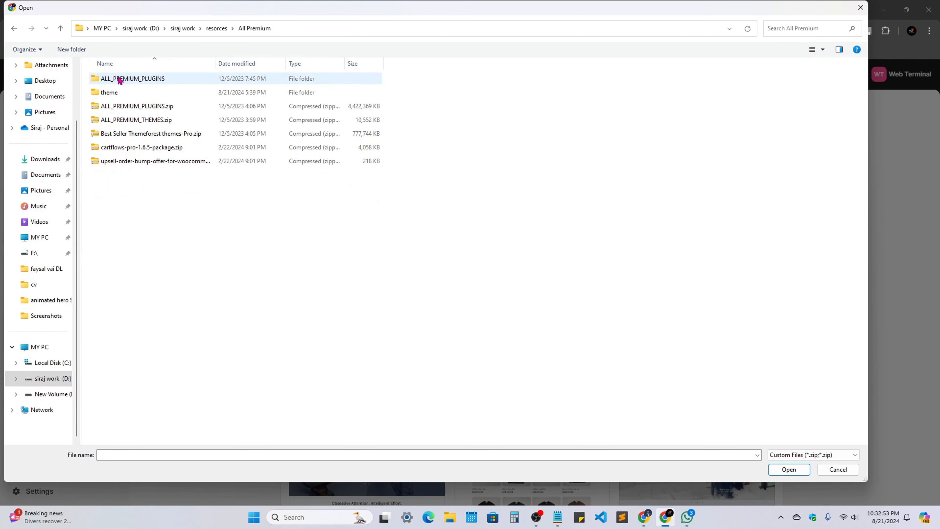
pyautogui.doubleClick(124, 93)
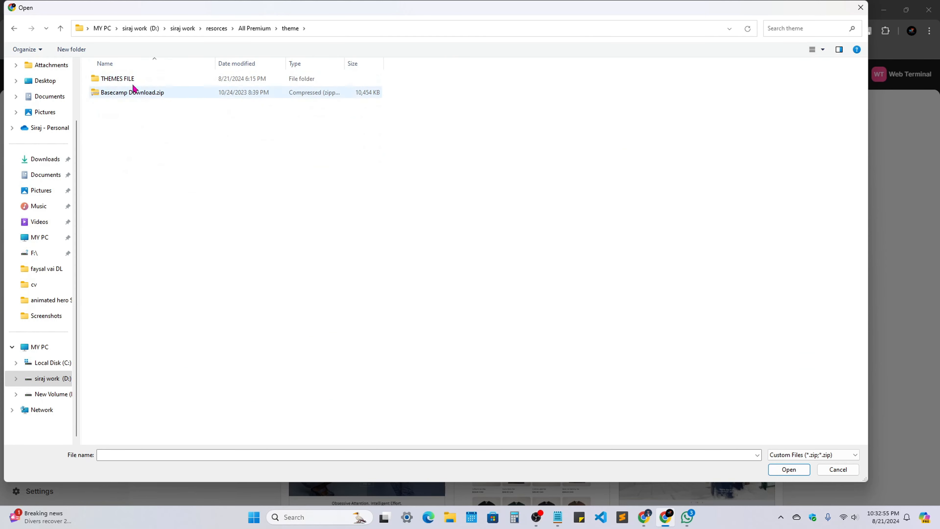
pyautogui.doubleClick(133, 80)
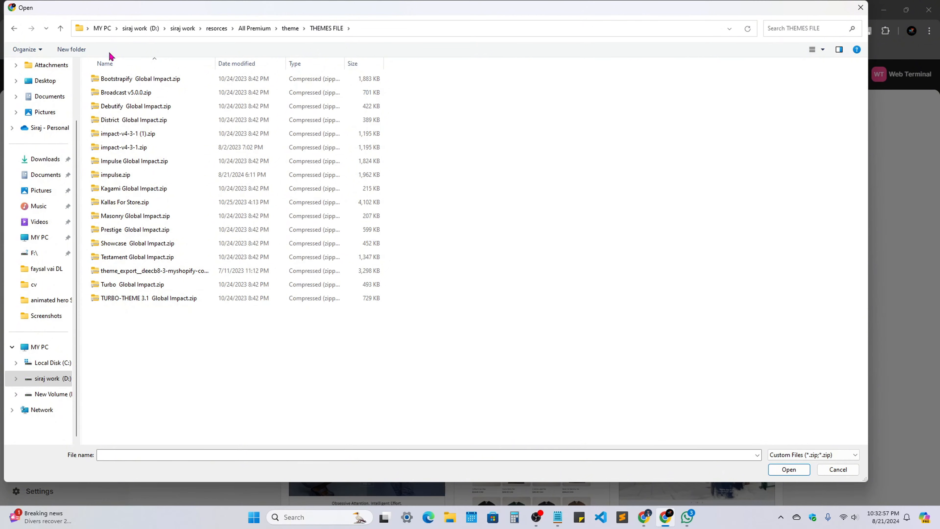
pyautogui.hotkey('alt', 'Left')
pyautogui.hotkey('alt', 'Left')
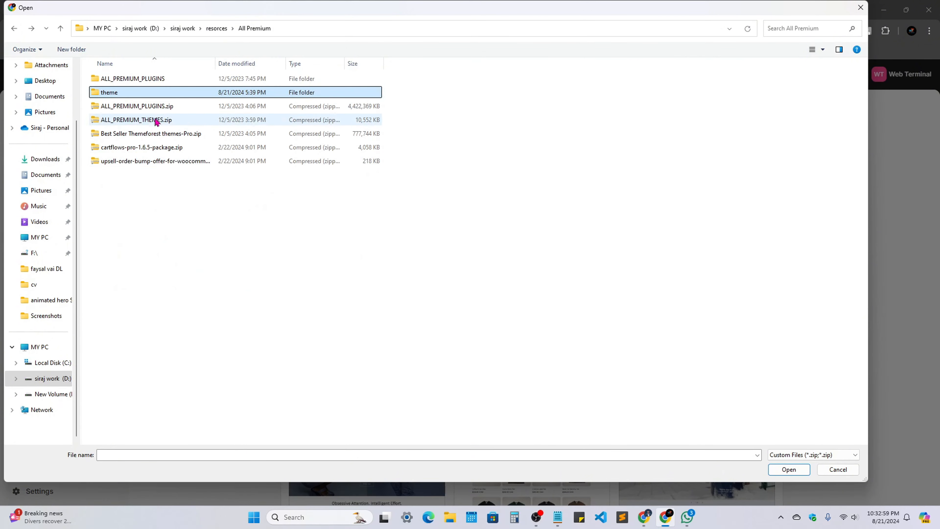
pyautogui.doubleClick(127, 80)
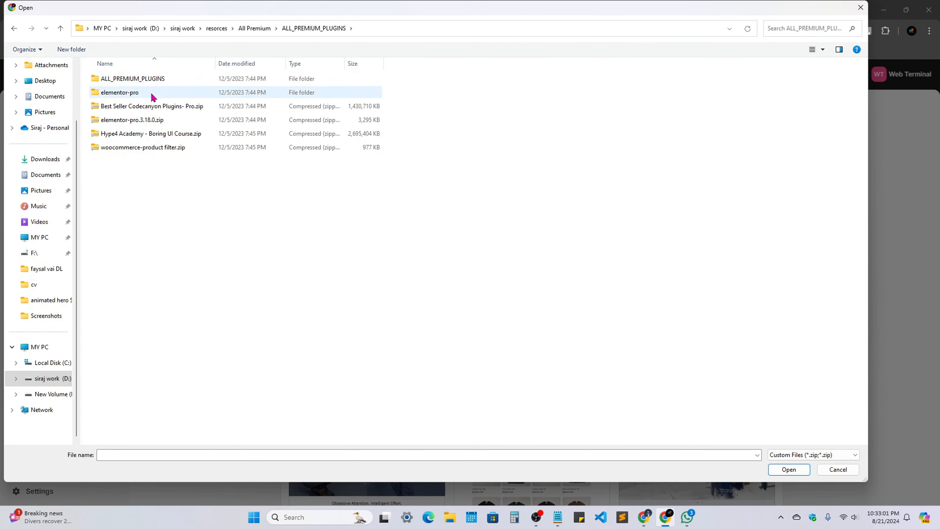
pyautogui.hotkey('alt', 'Left')
pyautogui.doubleClick(134, 92)
pyautogui.doubleClick(127, 79)
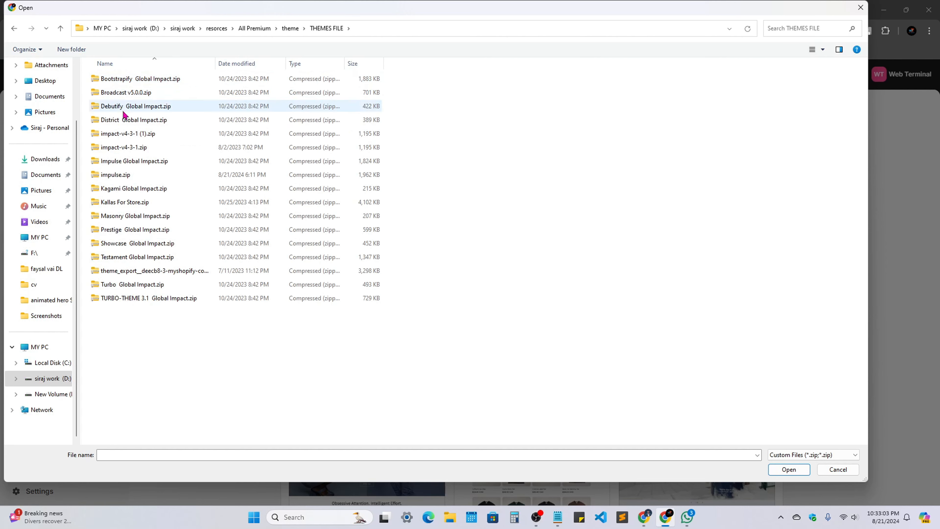
# Choose impulse.zip from the THEMES FILE folder and upload it to the Web Terminal store.
pyautogui.click(130, 174)
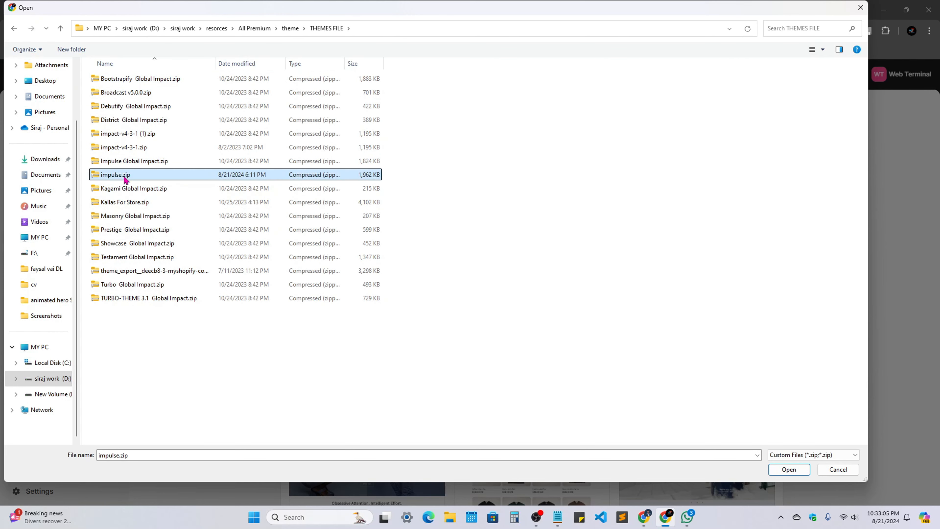
pyautogui.click(786, 470)
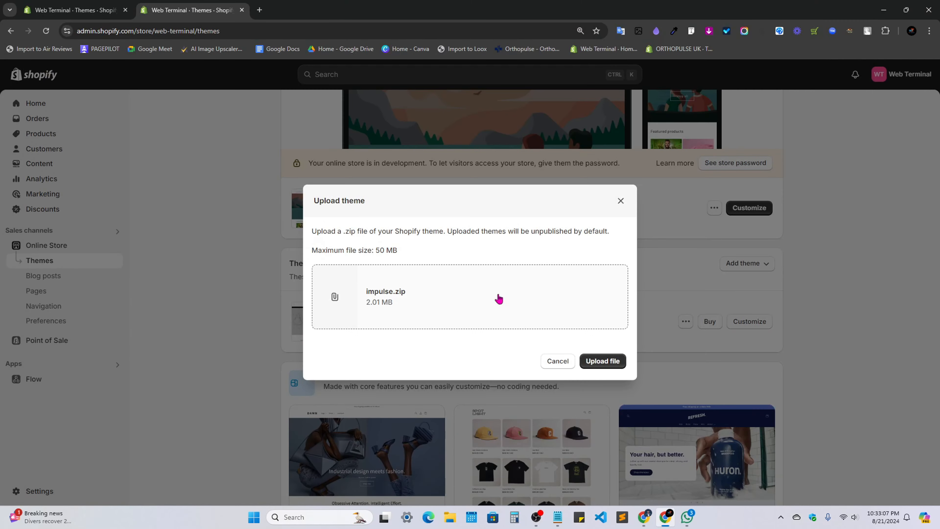
pyautogui.click(599, 361)
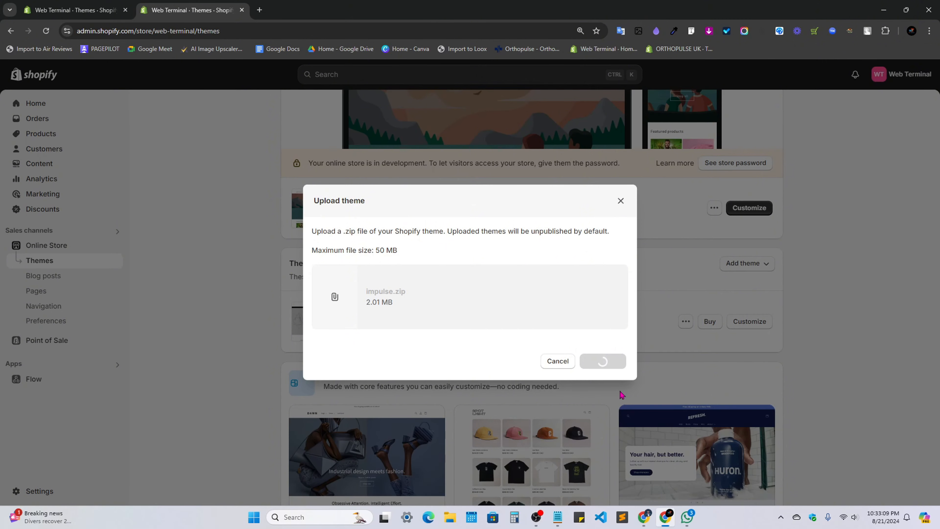
# Look in on the Google Meet window of the class and return to the Web Terminal themes page in Chrome.
pyautogui.click(653, 520)
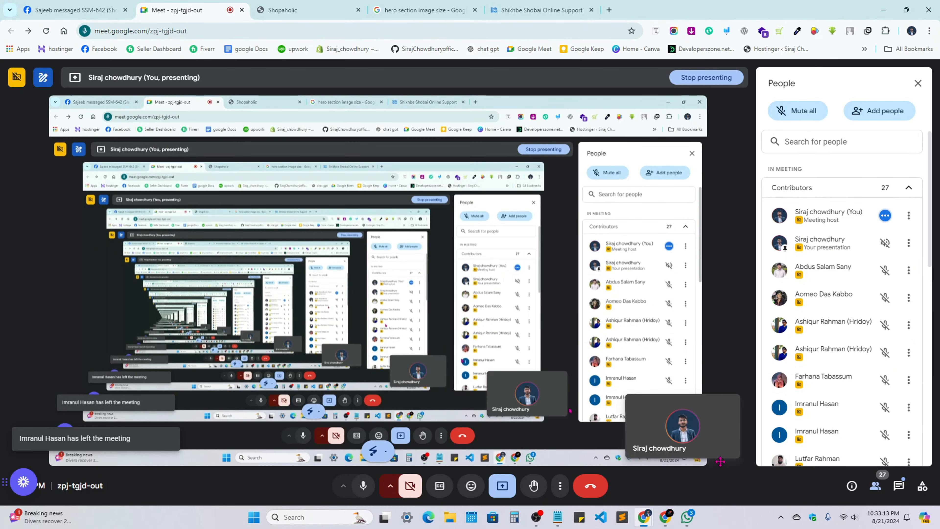
pyautogui.moveTo(684, 501)
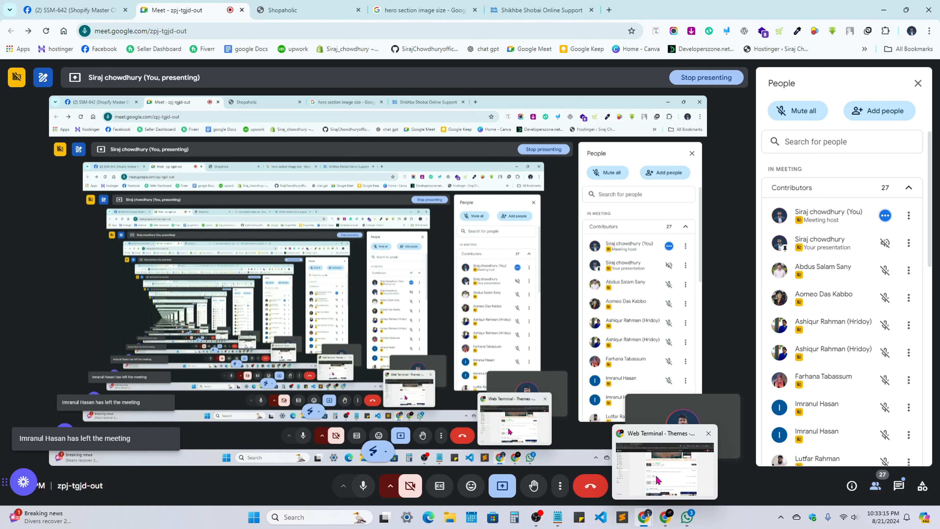
pyautogui.click(657, 480)
# Point out the Impulse trial theme below the uploaded theme in the theme library by highlighting its name.
pyautogui.scroll(-3, 593, 381)
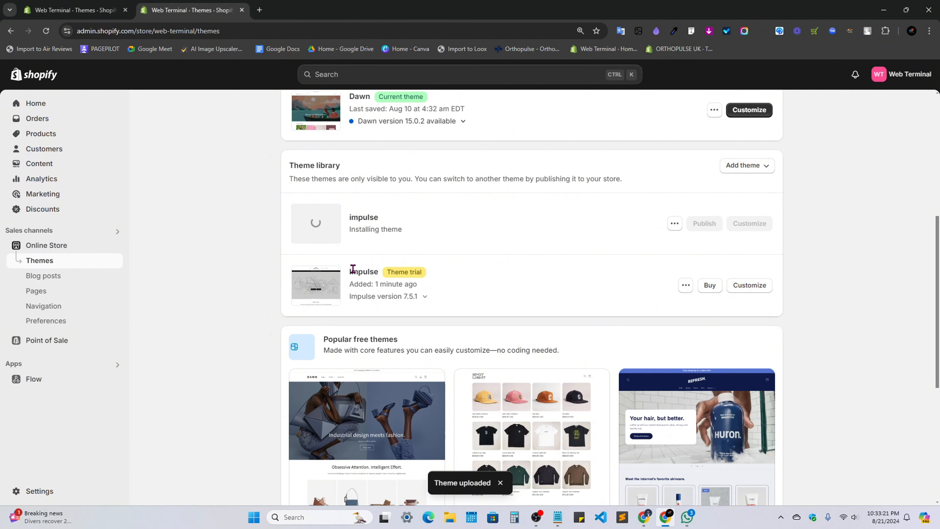
pyautogui.moveTo(347, 277); pyautogui.dragTo(390, 273)
pyautogui.click(479, 282)
pyautogui.scroll(1, 702, 292)
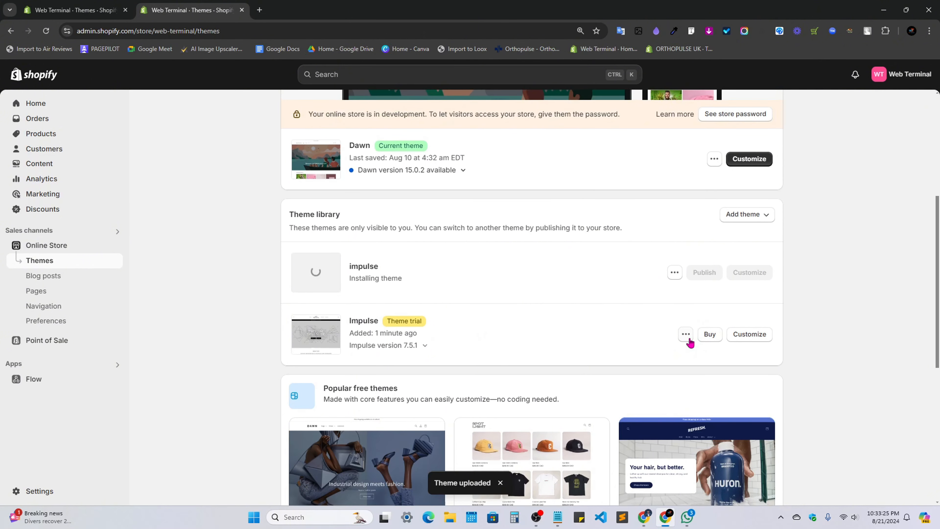
pyautogui.scroll(-1, 363, 305)
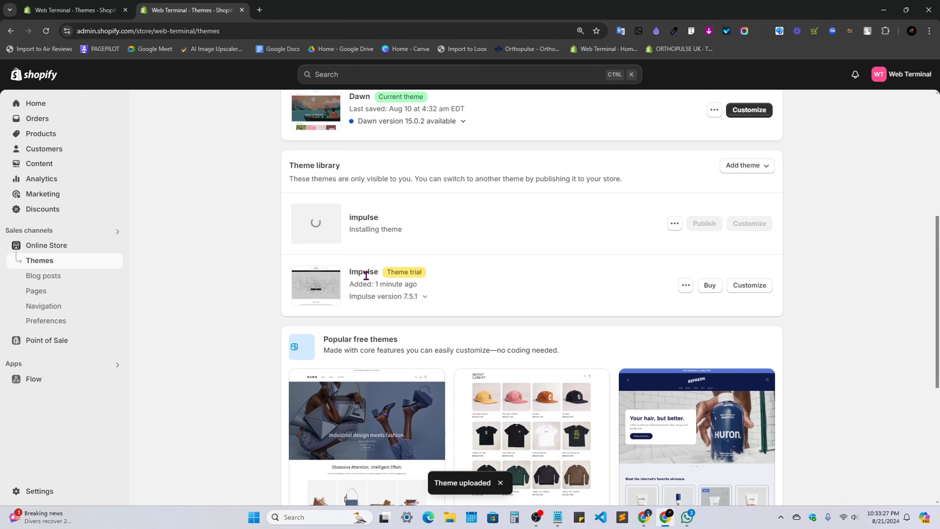
# Open the purchase page for the Impulse trial theme, highlight its charge summary, and cancel the charge.
pyautogui.click(712, 289)
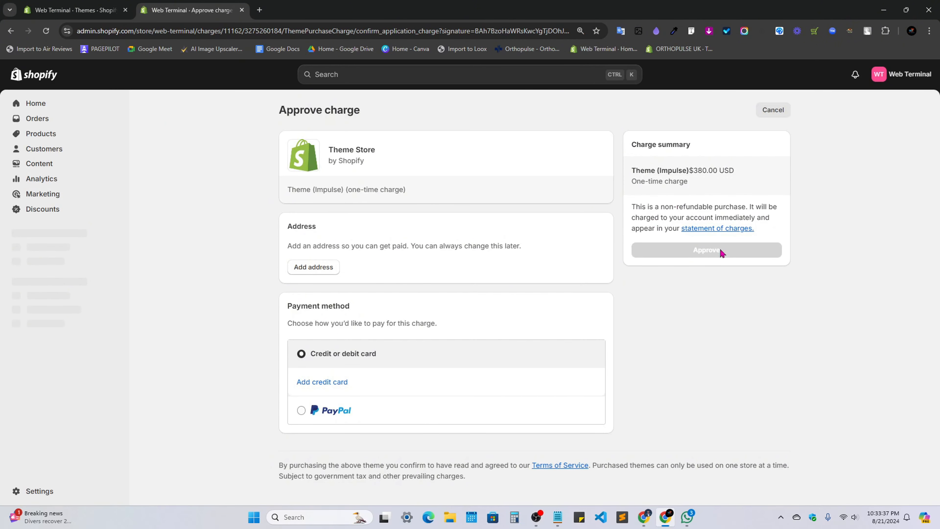
pyautogui.moveTo(755, 174); pyautogui.dragTo(649, 168)
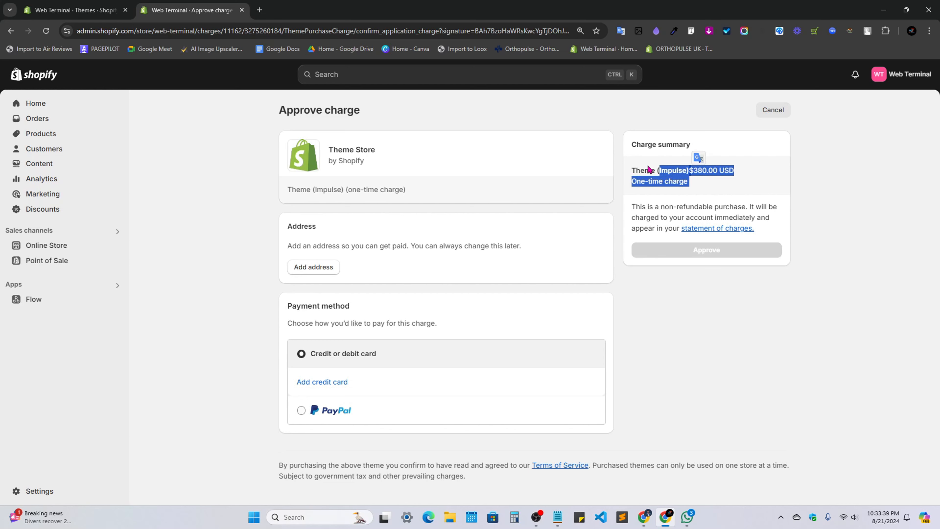
pyautogui.click(648, 172)
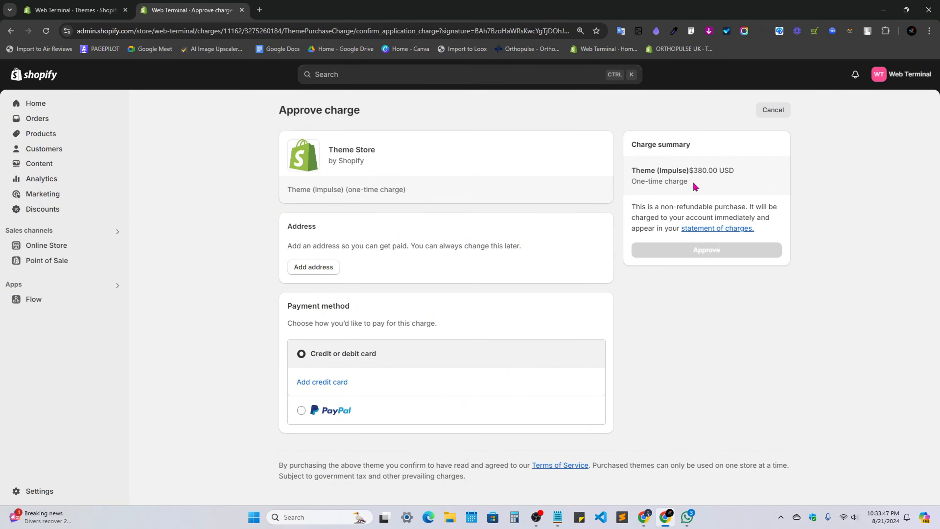
pyautogui.moveTo(684, 181); pyautogui.dragTo(656, 171)
pyautogui.click(695, 169)
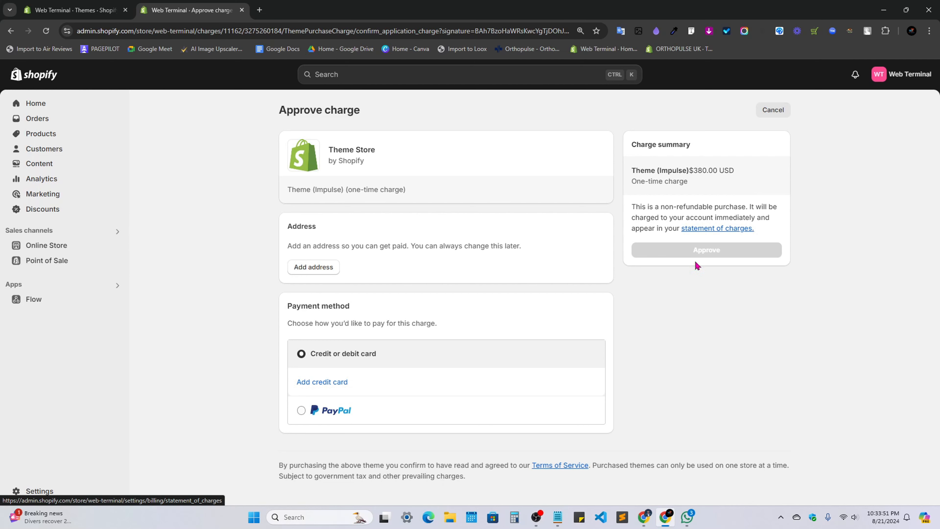
pyautogui.click(788, 108)
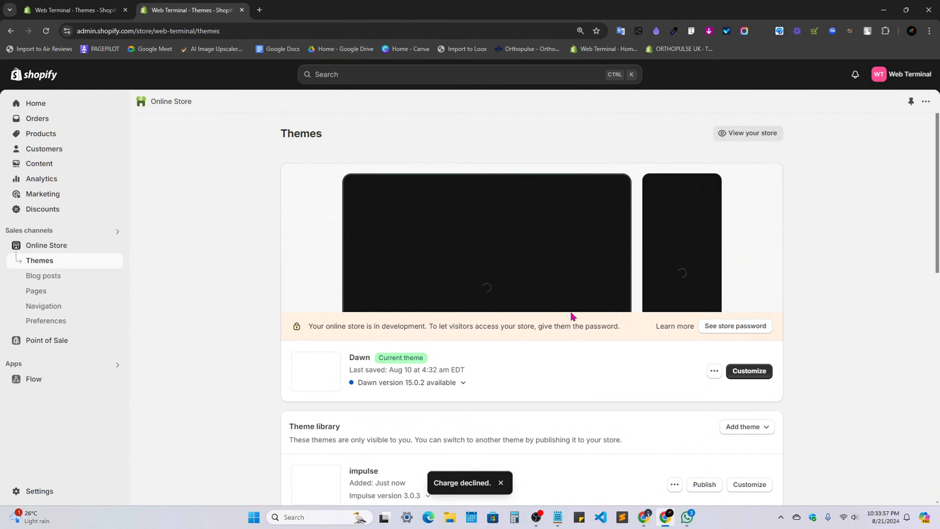
# View the version update information of the uploaded impulse theme in the theme library and close it.
pyautogui.scroll(-3, 570, 314)
pyautogui.scroll(-3, 571, 315)
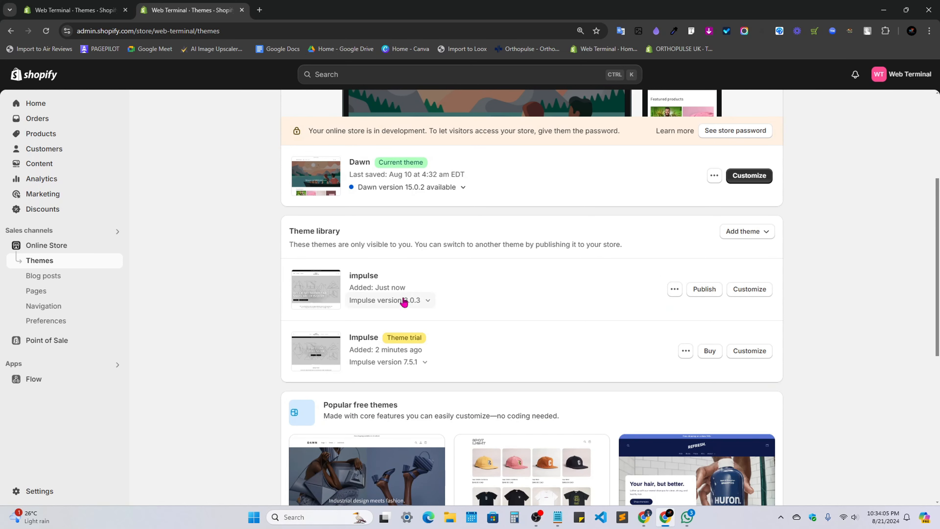
pyautogui.click(428, 301)
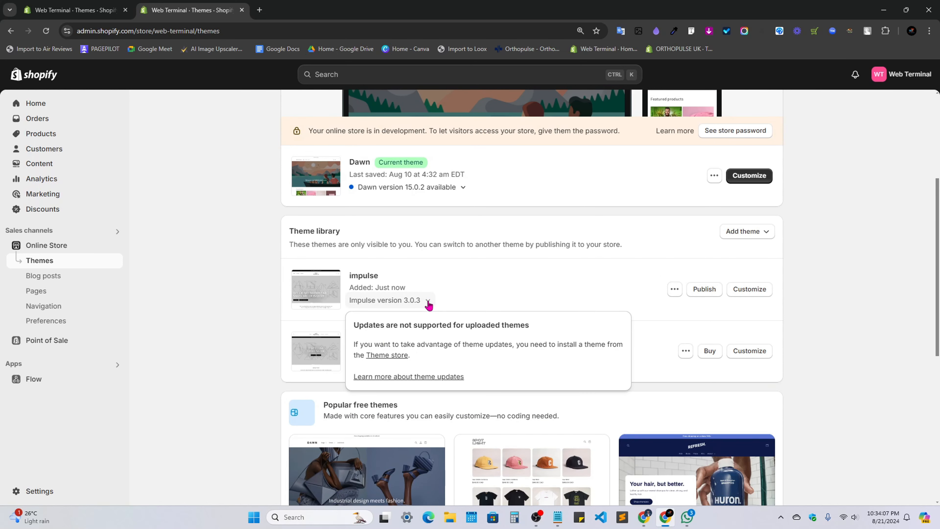
pyautogui.click(493, 294)
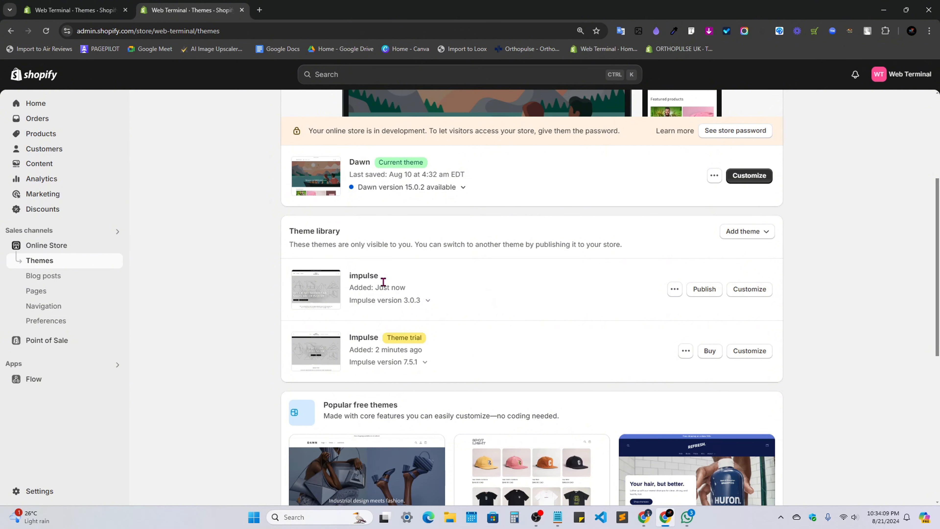
# Point out the name of the uploaded impulse theme in the theme library by highlighting it.
pyautogui.moveTo(396, 277); pyautogui.dragTo(348, 277)
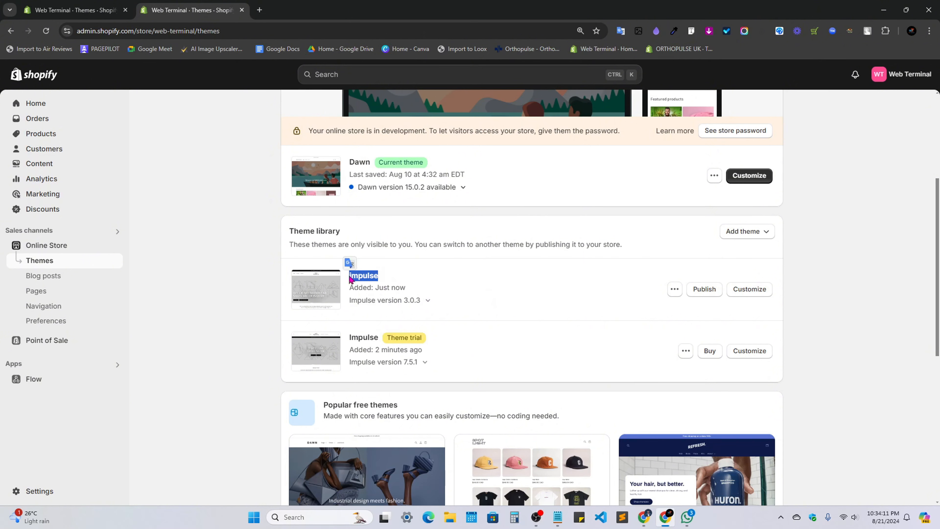
pyautogui.click(351, 280)
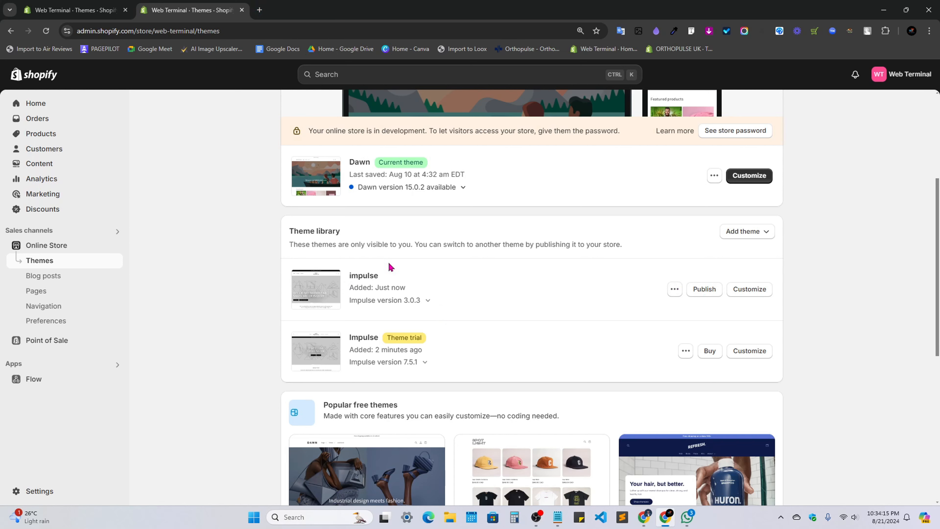
pyautogui.moveTo(349, 276); pyautogui.dragTo(377, 277)
pyautogui.click(392, 279)
pyautogui.click(382, 280)
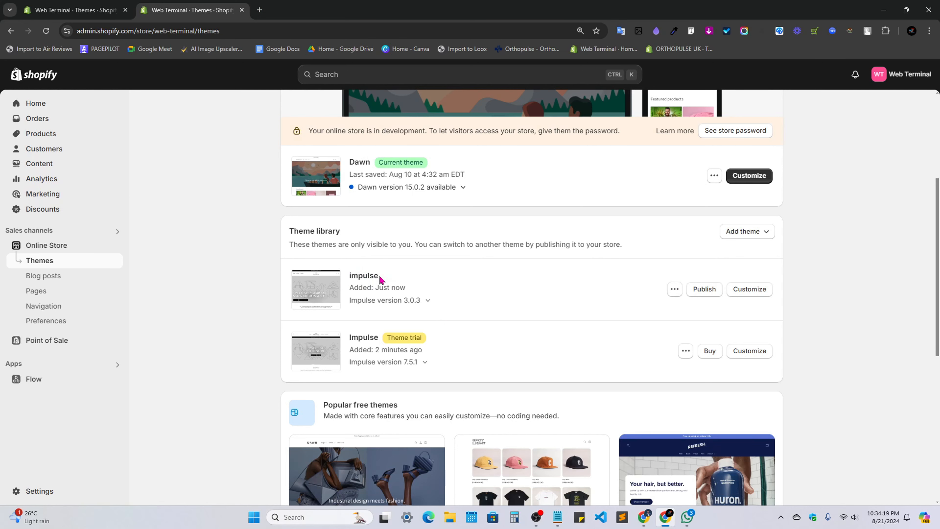
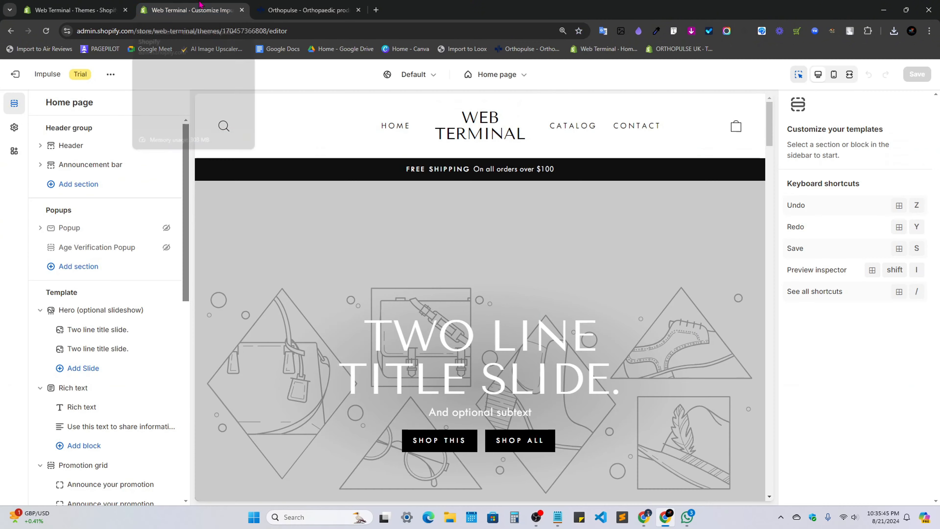
# Compare the hero and following sections of the Impulse trial's home page in the theme editor with the Orthopulse storefront's home page.
pyautogui.scroll(-2, 461, 324)
pyautogui.scroll(-3, 481, 333)
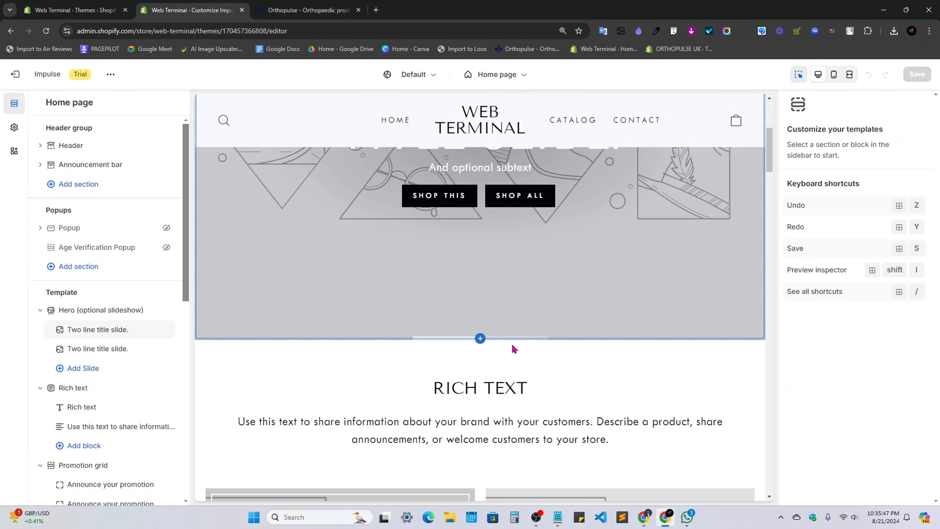
pyautogui.scroll(5, 496, 341)
pyautogui.scroll(-4, 445, 315)
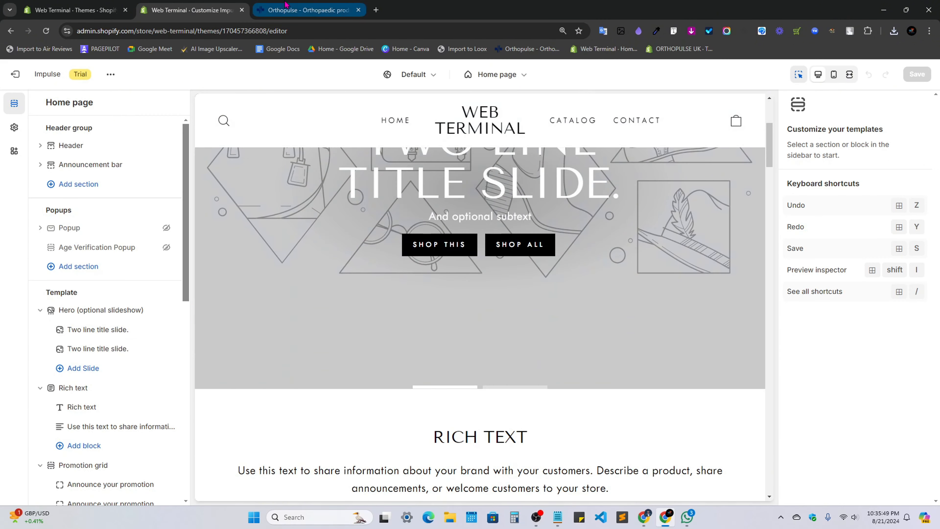
pyautogui.hotkey('ctrl', 'Tab')
pyautogui.scroll(-4, 592, 360)
pyautogui.scroll(3, 483, 349)
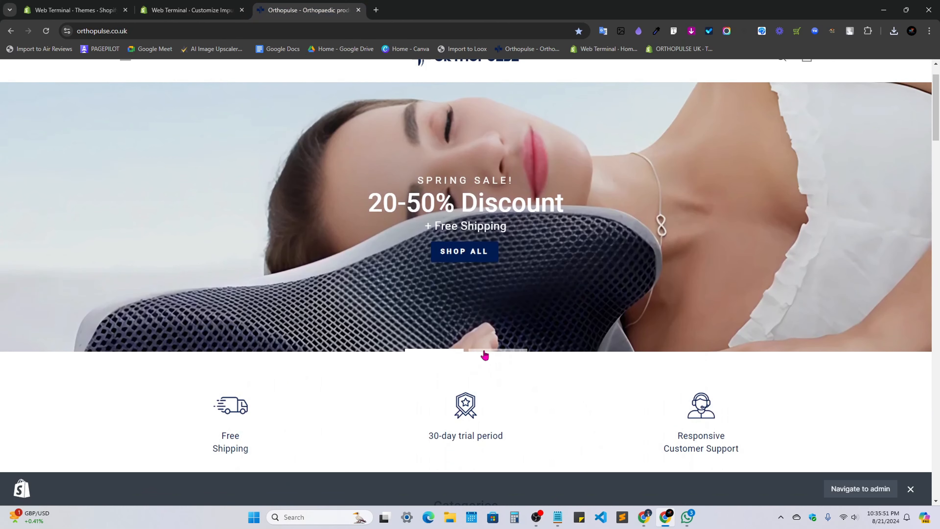
pyautogui.click(179, 5)
pyautogui.scroll(-4, 92, 240)
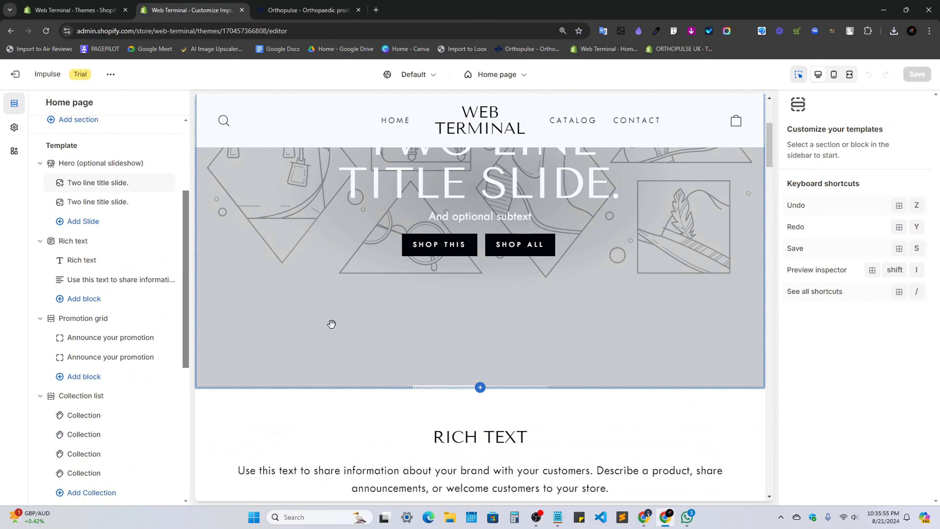
# Review the Impulse trial's hero slideshow and the list of sections in its home page template.
pyautogui.scroll(3, 427, 383)
pyautogui.scroll(-2, 422, 375)
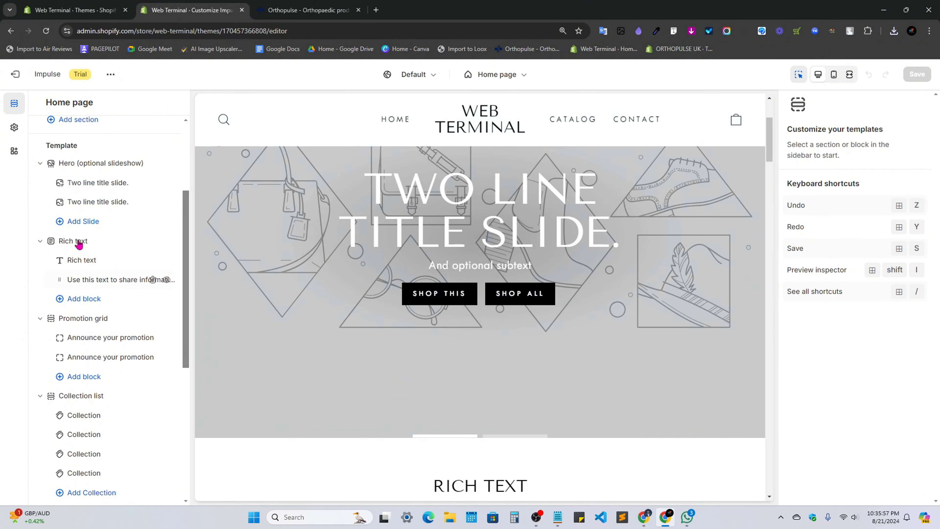
pyautogui.moveTo(185, 223)
pyautogui.mouseDown()
pyautogui.moveTo(183, 196)
pyautogui.moveTo(184, 229)
pyautogui.mouseUp()
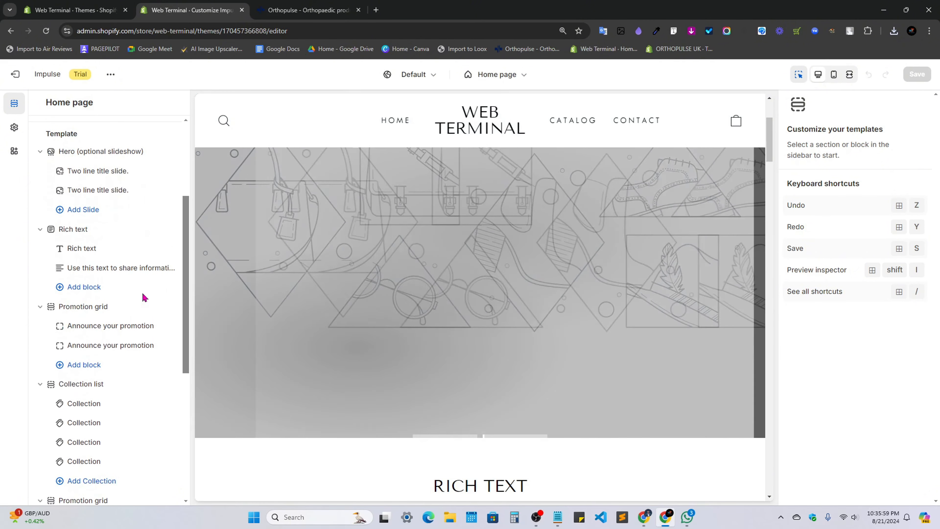
pyautogui.scroll(4, 142, 295)
pyautogui.scroll(-7, 110, 386)
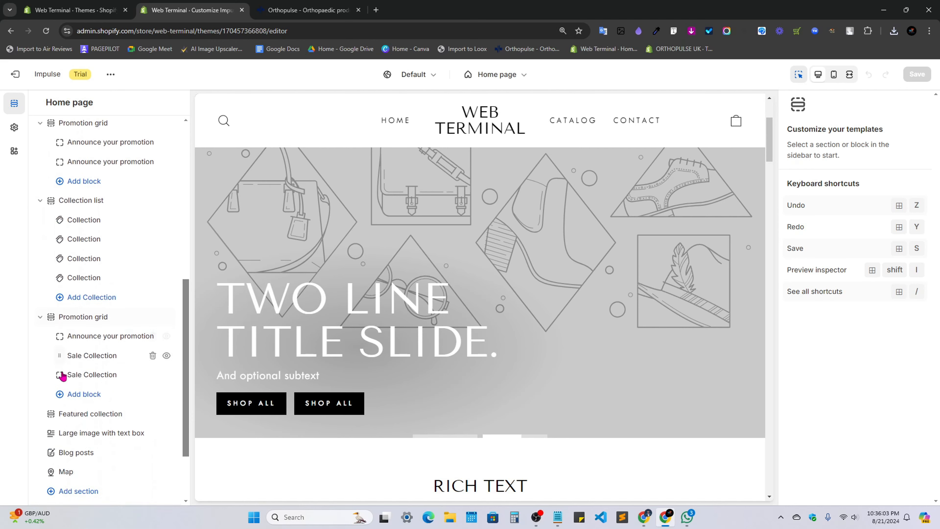
# Browse the sections that can be added to the Impulse home page template, and close the section picker.
pyautogui.scroll(-3, 61, 408)
pyautogui.click(64, 408)
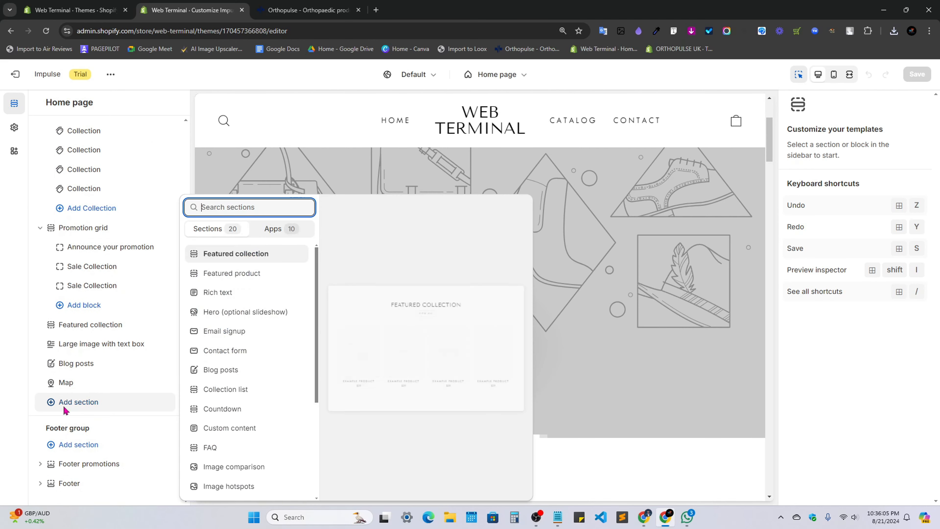
pyautogui.scroll(-5, 222, 371)
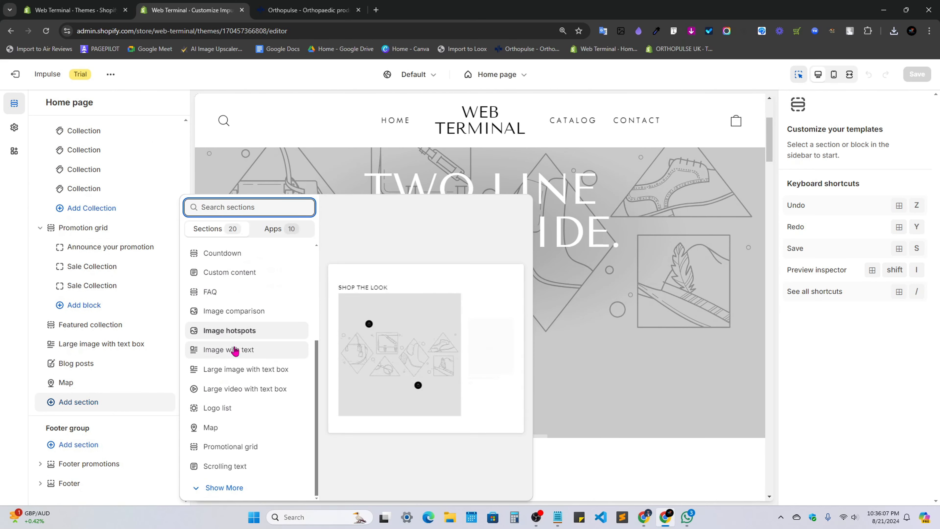
pyautogui.scroll(5, 235, 326)
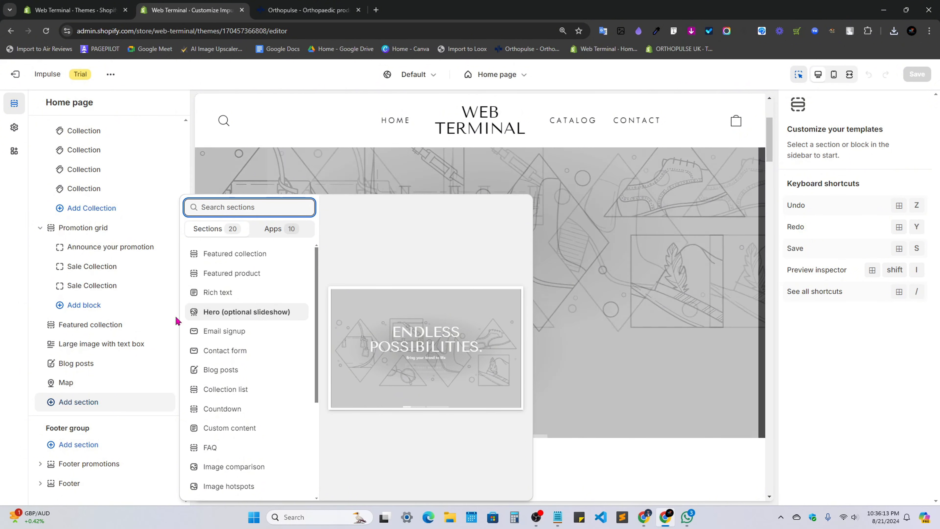
pyautogui.click(23, 197)
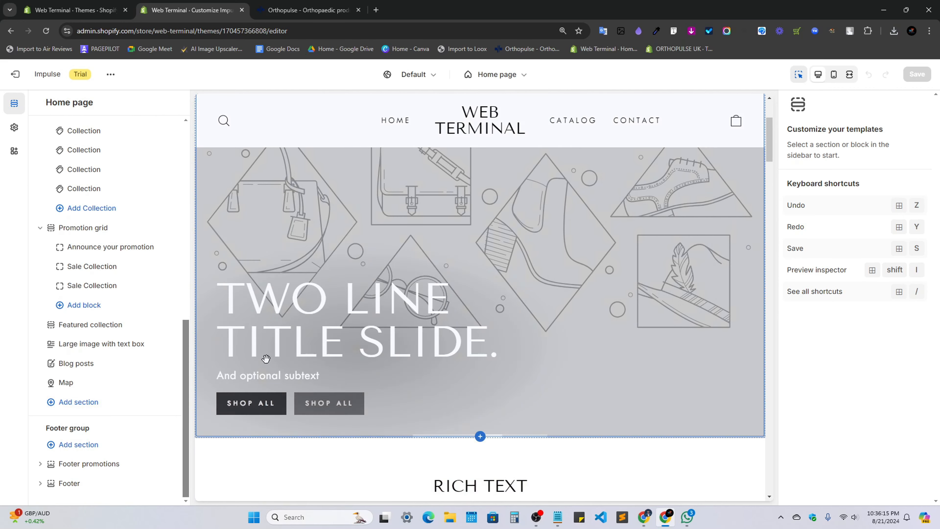
pyautogui.scroll(10, 159, 373)
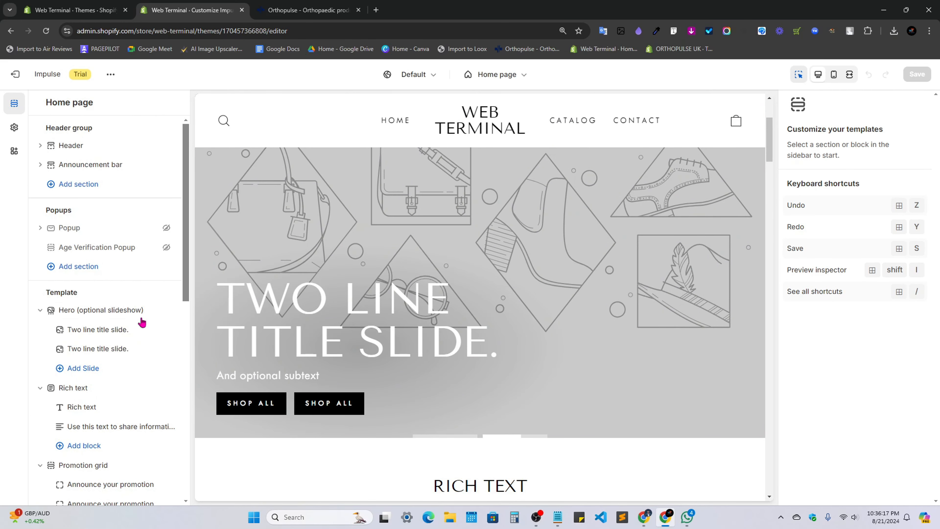
# Review the Orthopulse storefront's home page from the hero slideshow down to the customer reviews and back.
pyautogui.click(289, 5)
pyautogui.scroll(3, 703, 273)
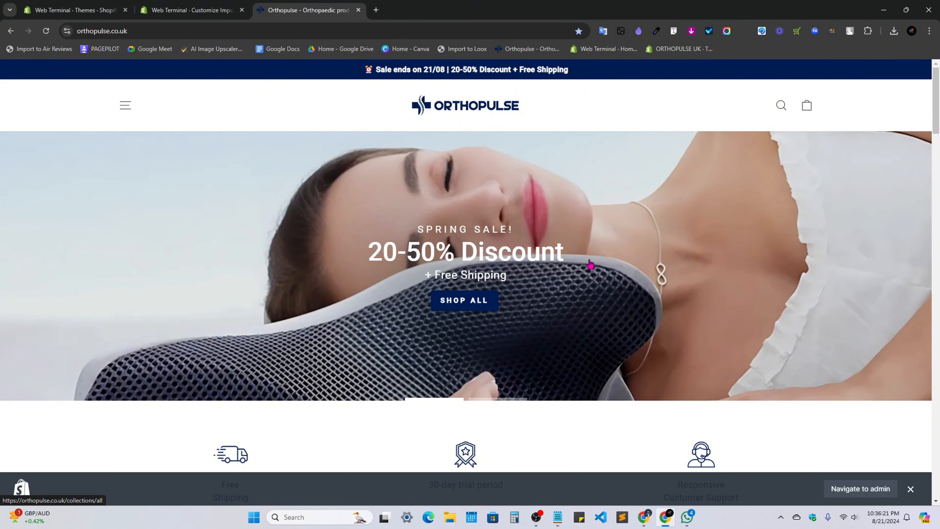
pyautogui.scroll(-10, 85, 278)
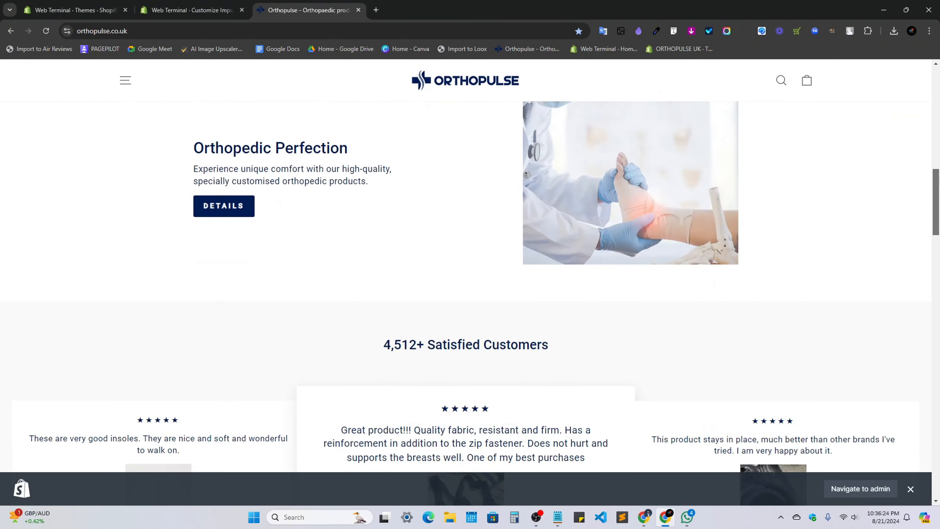
pyautogui.moveTo(935, 215); pyautogui.dragTo(931, 154)
pyautogui.scroll(6, 771, 271)
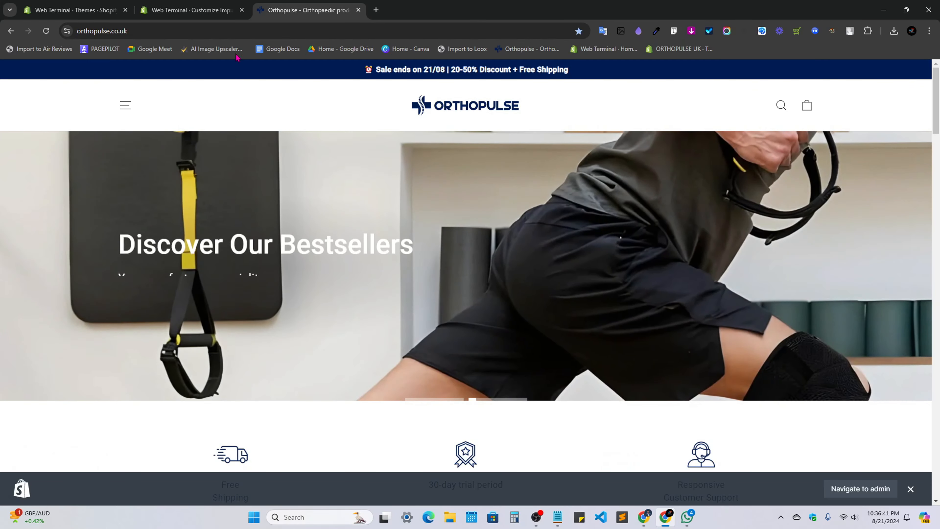
# Point out the Orthopulse storefront's web address and open the Web Terminal store's general settings.
pyautogui.doubleClick(255, 33)
pyautogui.click(263, 35)
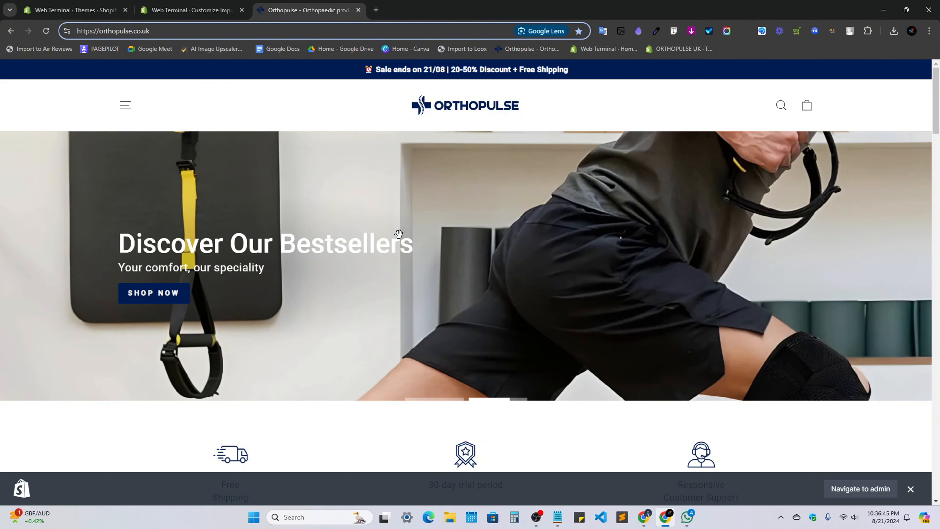
pyautogui.click(187, 10)
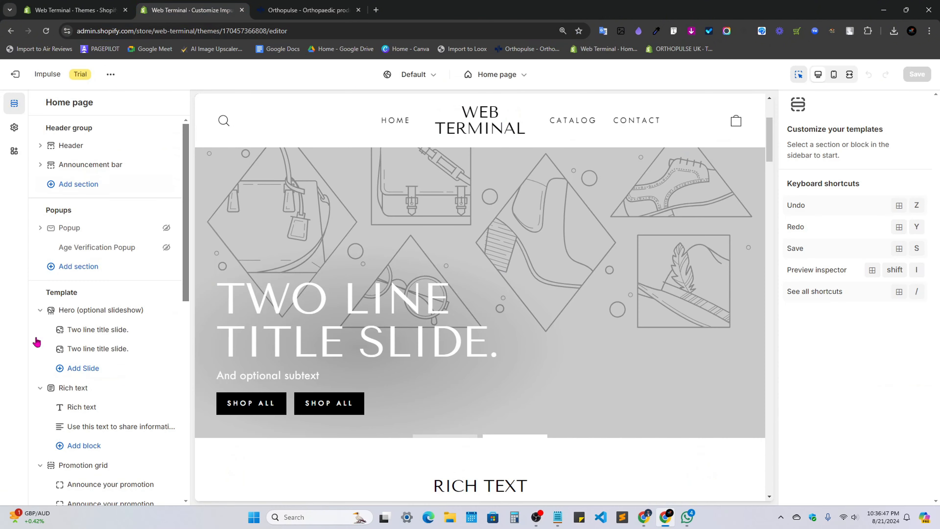
pyautogui.click(90, 4)
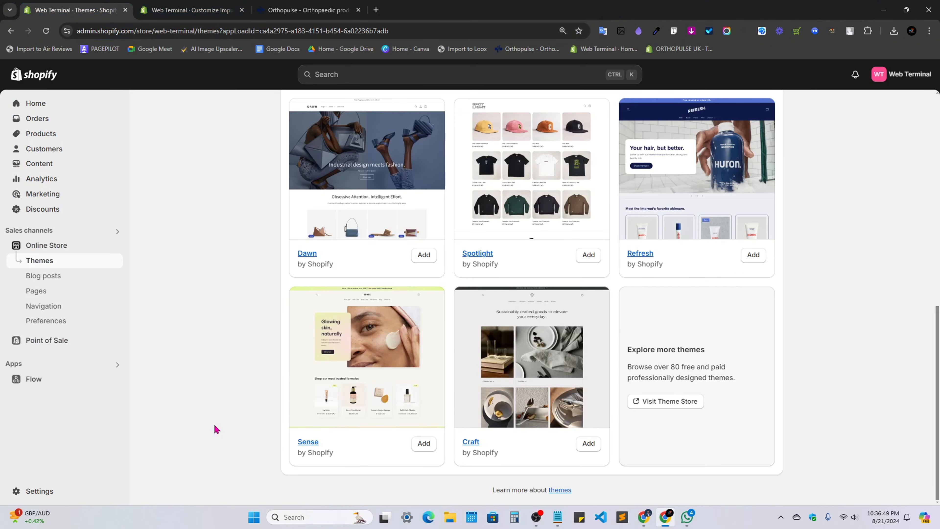
pyautogui.click(23, 490)
# Compare the Orthopulse address with the Web Terminal store's myshopify.com address by highlighting the latter in the store settings.
pyautogui.click(297, 4)
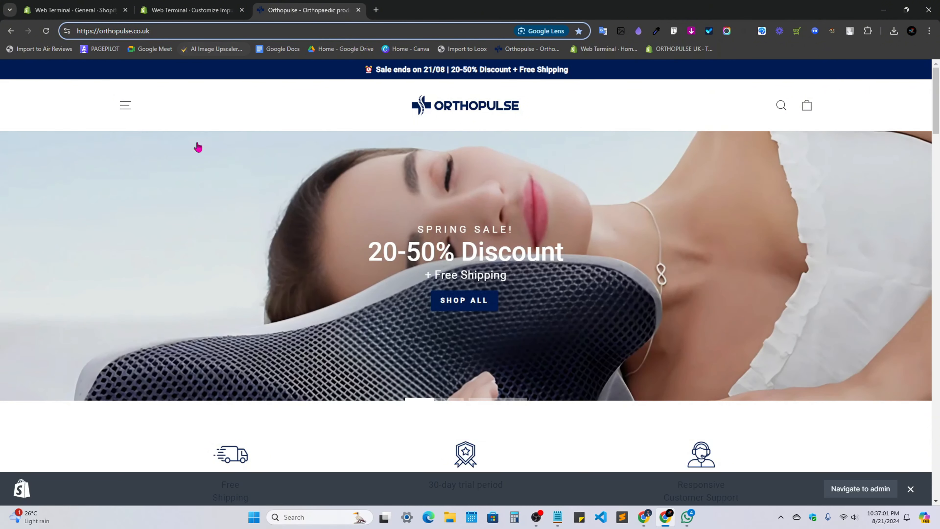
pyautogui.click(80, 5)
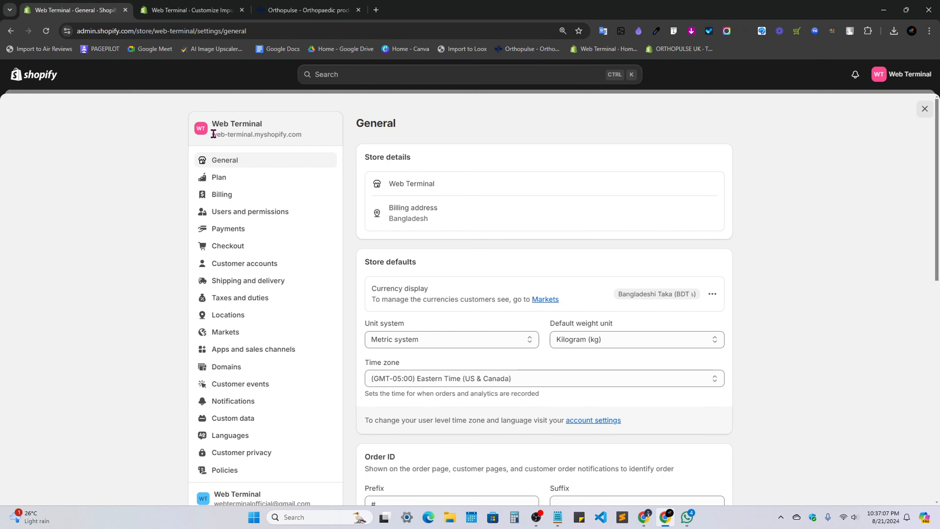
pyautogui.moveTo(213, 134)
pyautogui.mouseDown()
pyautogui.moveTo(306, 137)
pyautogui.moveTo(209, 125)
pyautogui.moveTo(227, 125)
pyautogui.mouseUp()
pyautogui.click(270, 131)
pyautogui.moveTo(216, 135); pyautogui.dragTo(298, 145)
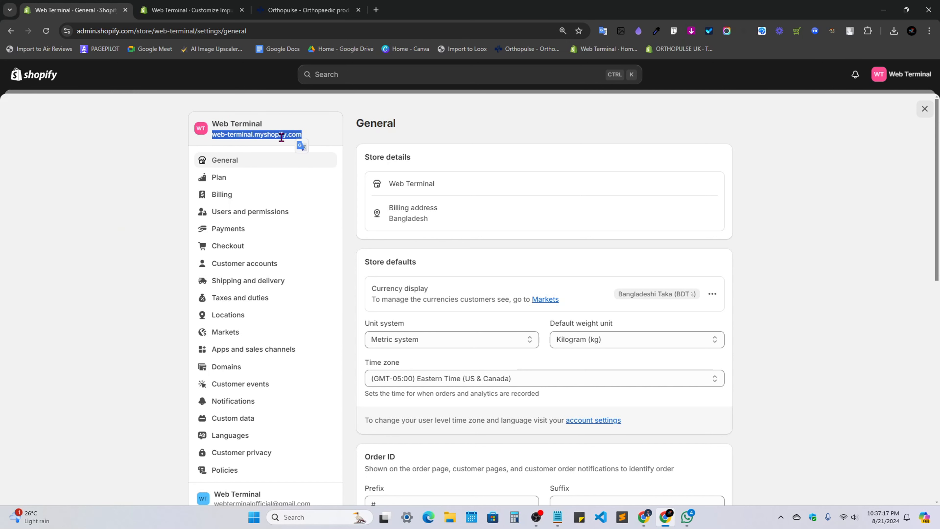
pyautogui.click(325, 143)
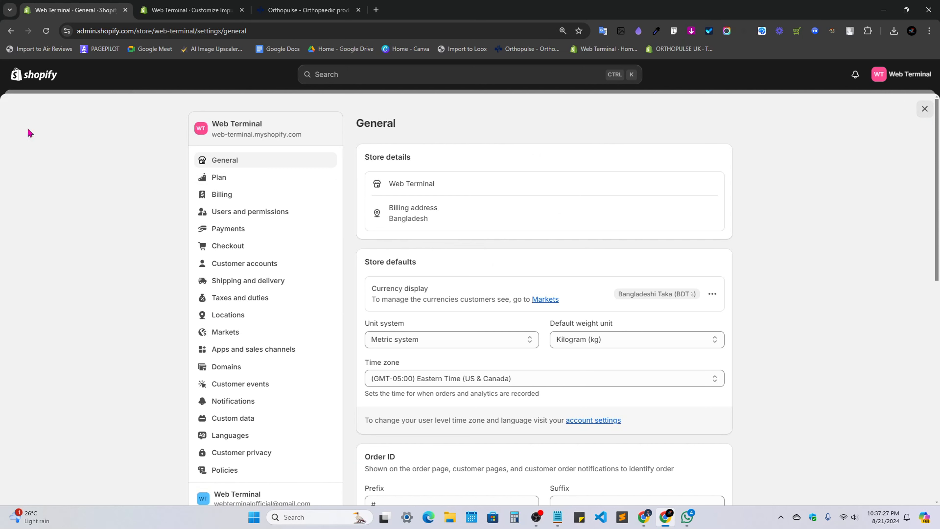
# View the Web Terminal store's plan details and open its domain settings.
pyautogui.scroll(-2, 438, 332)
pyautogui.scroll(2, 439, 332)
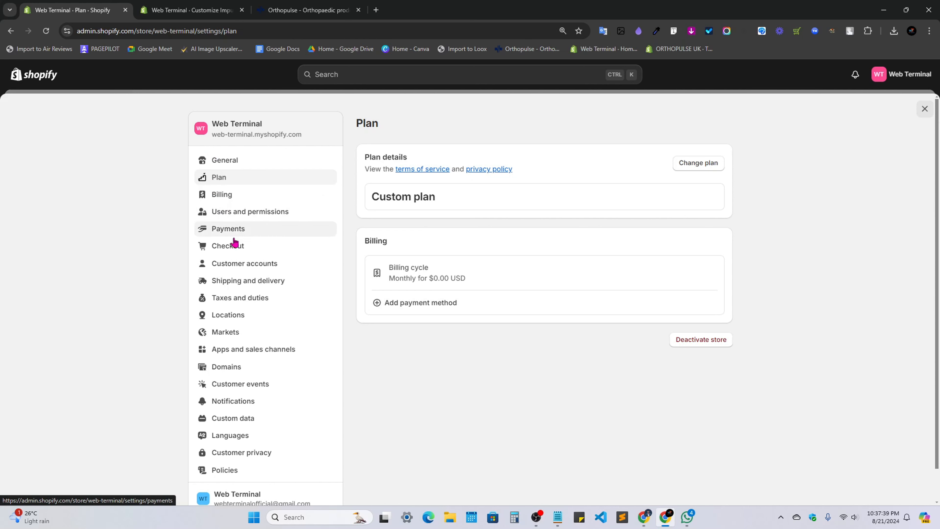
pyautogui.click(234, 370)
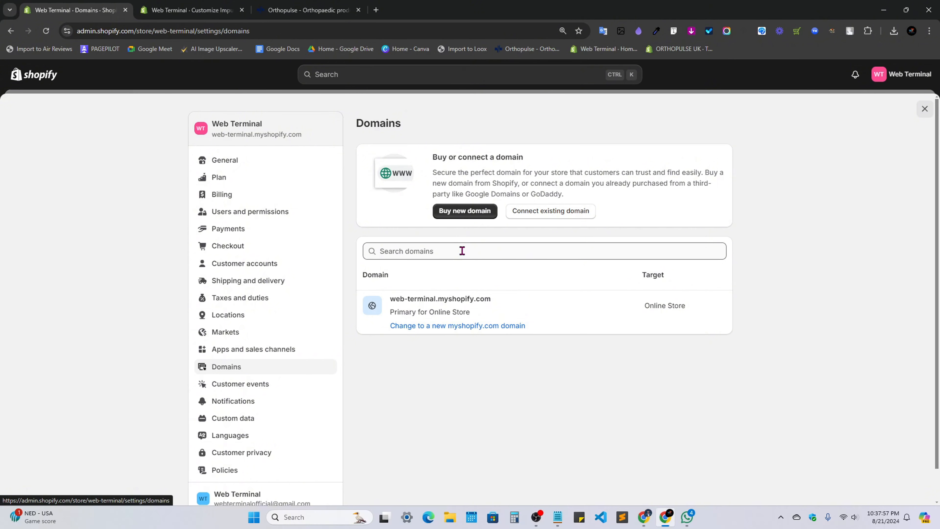
# Highlight the Orthopulse storefront's custom domain in its web address, and return to the Web Terminal domain settings.
pyautogui.click(308, 10)
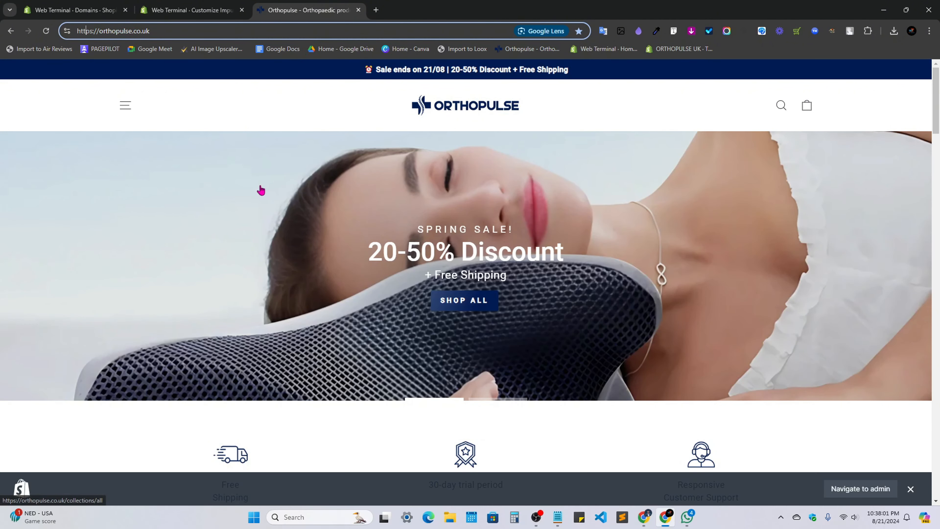
pyautogui.moveTo(163, 30); pyautogui.dragTo(110, 32)
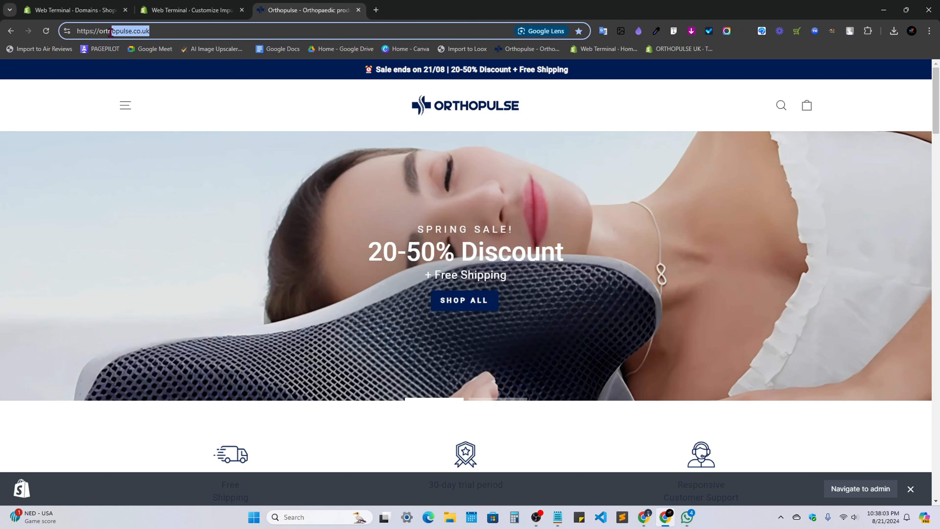
pyautogui.click(162, 33)
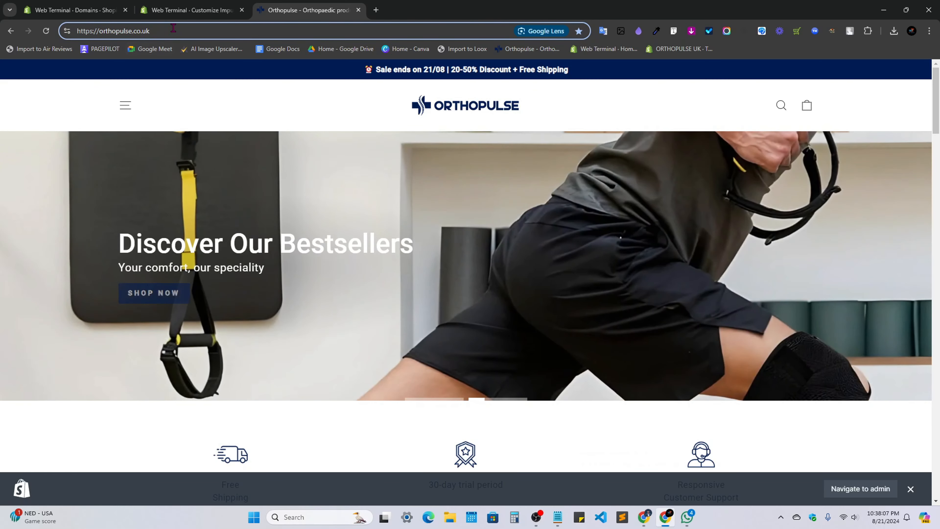
pyautogui.click(81, 4)
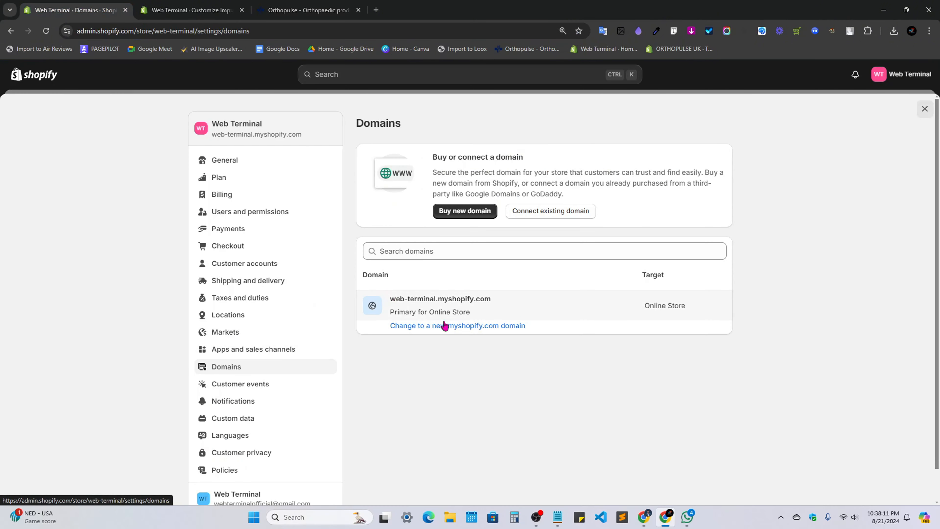
# Close the Web Terminal store settings and revisit the Impulse theme editor and the Orthopulse storefront.
pyautogui.click(926, 108)
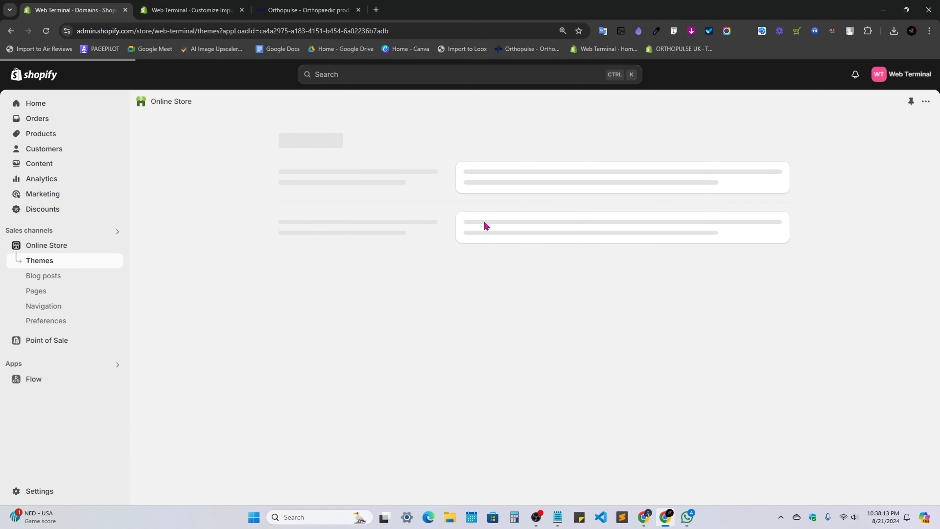
pyautogui.click(184, 7)
pyautogui.scroll(3, 448, 433)
pyautogui.click(275, 5)
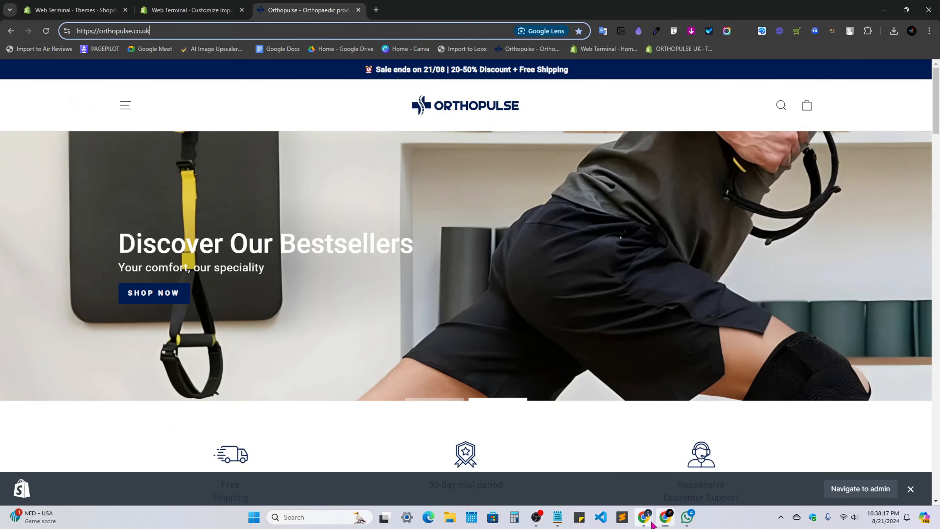
# Switch to Google Meet to check the participants and raised hands, and return to the Orthopulse storefront.
pyautogui.moveTo(645, 518)
pyautogui.click(584, 469)
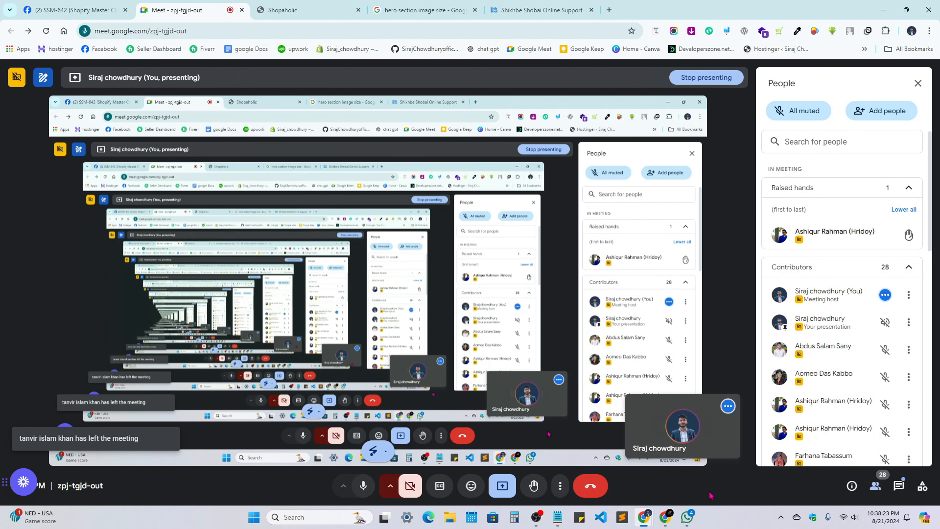
pyautogui.moveTo(658, 523)
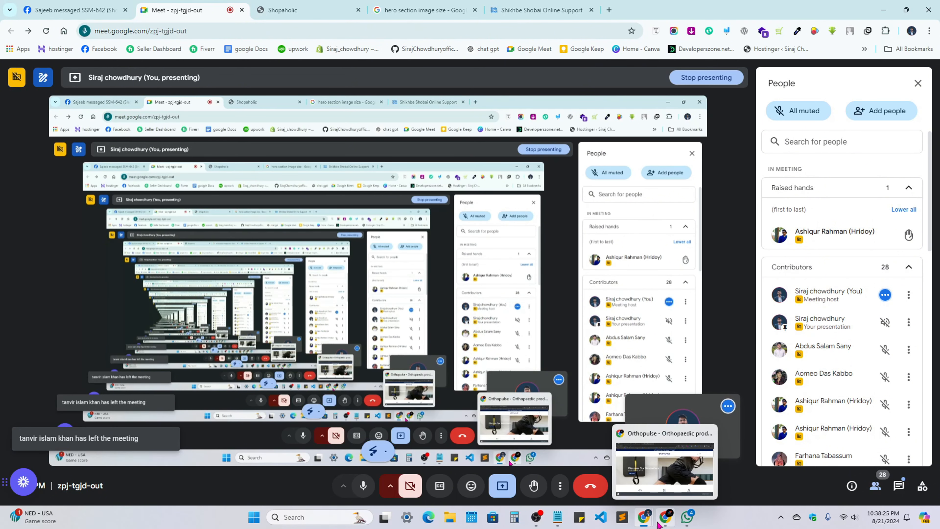
pyautogui.moveTo(811, 240)
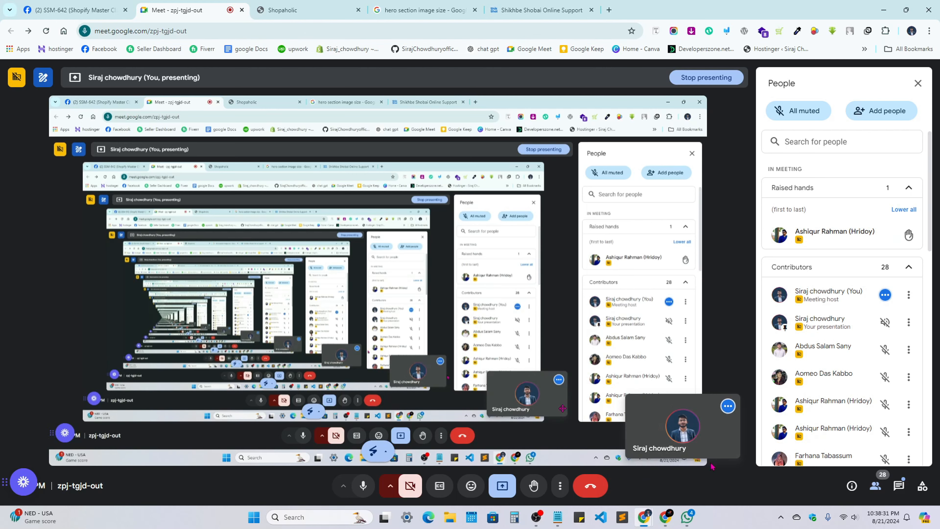
pyautogui.click(658, 521)
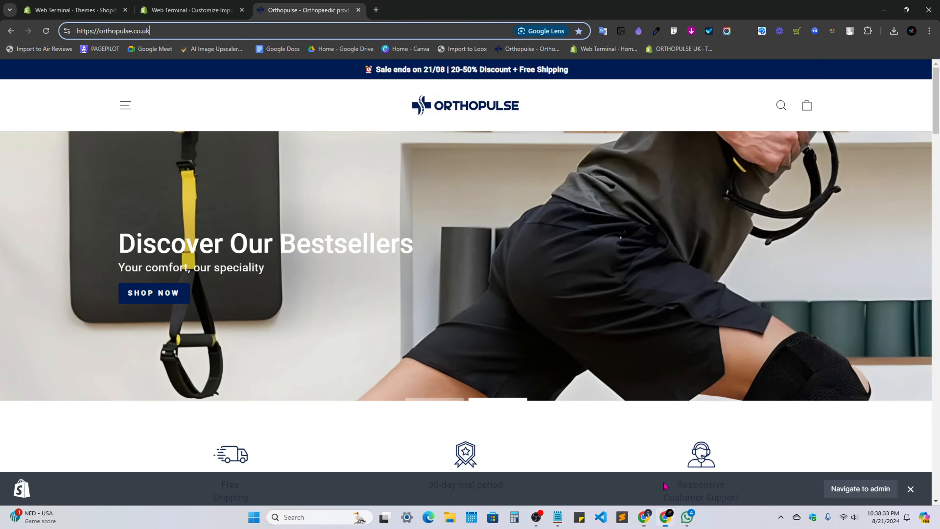
# Compare the Impulse theme's home page in the editor with the Orthopulse slideshow and opening sections.
pyautogui.click(222, 9)
pyautogui.click(283, 5)
pyautogui.scroll(-5, 719, 378)
pyautogui.scroll(5, 437, 356)
pyautogui.click(444, 401)
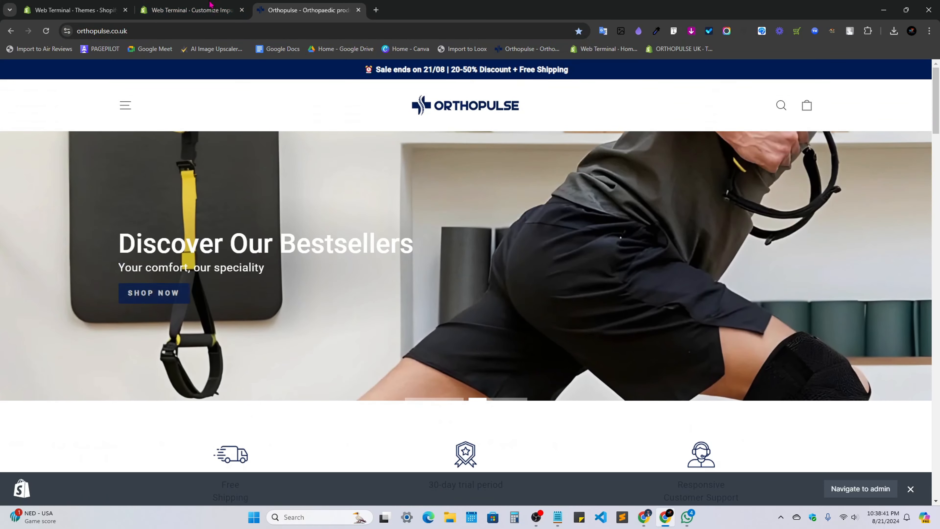
# Open and close the Orthopulse navigation menu, and compare the storefront's header with the Impulse trial's header.
pyautogui.click(122, 108)
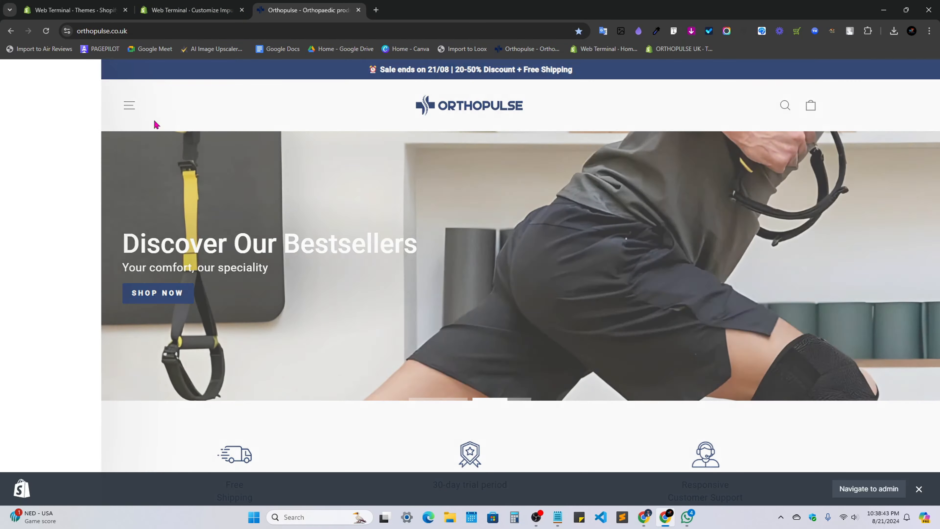
pyautogui.click(468, 112)
pyautogui.click(192, 10)
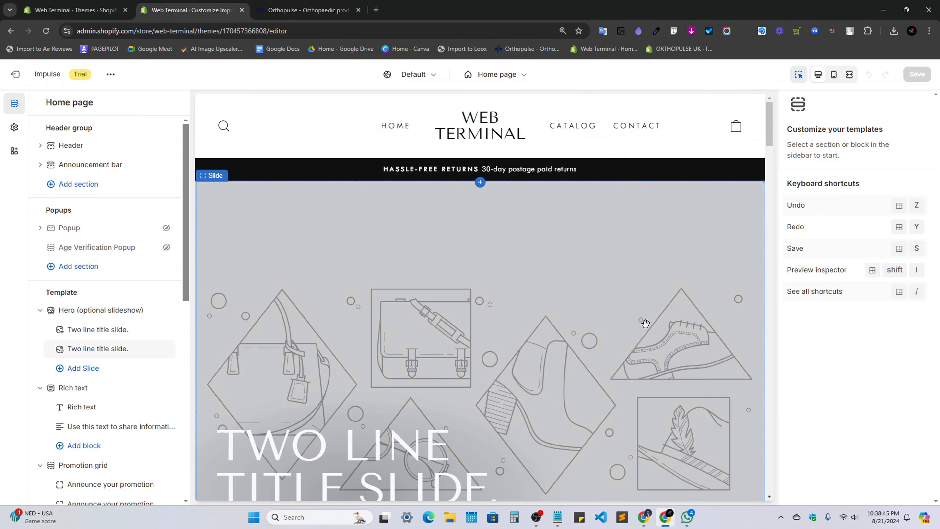
pyautogui.click(302, 11)
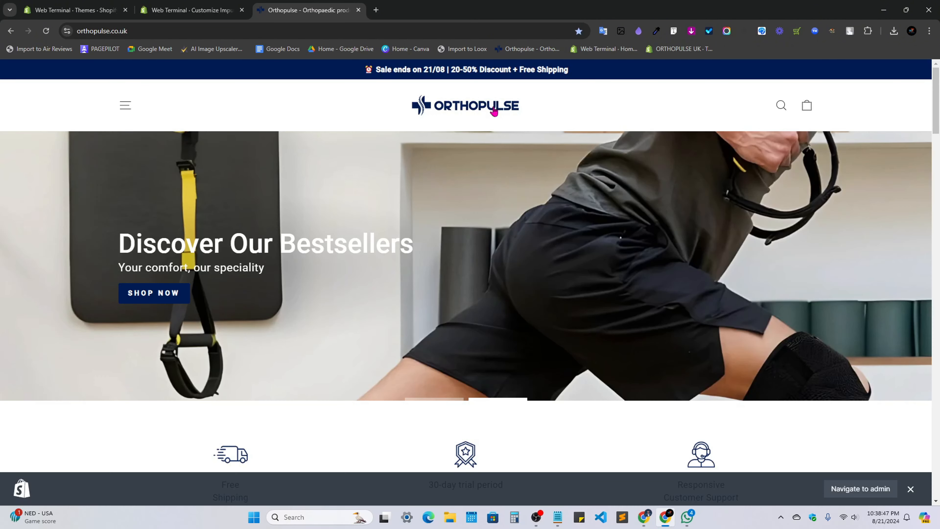
# Save the Orthopulse header logo to the Downloads folder as the PNG image download (79).png.
pyautogui.click(477, 103)
pyautogui.rightClick(477, 103)
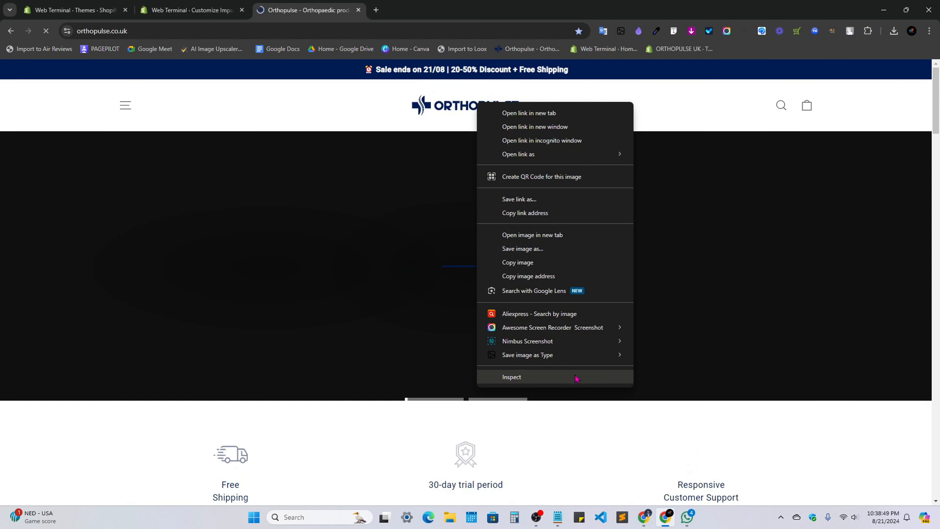
pyautogui.moveTo(570, 358)
pyautogui.click(664, 371)
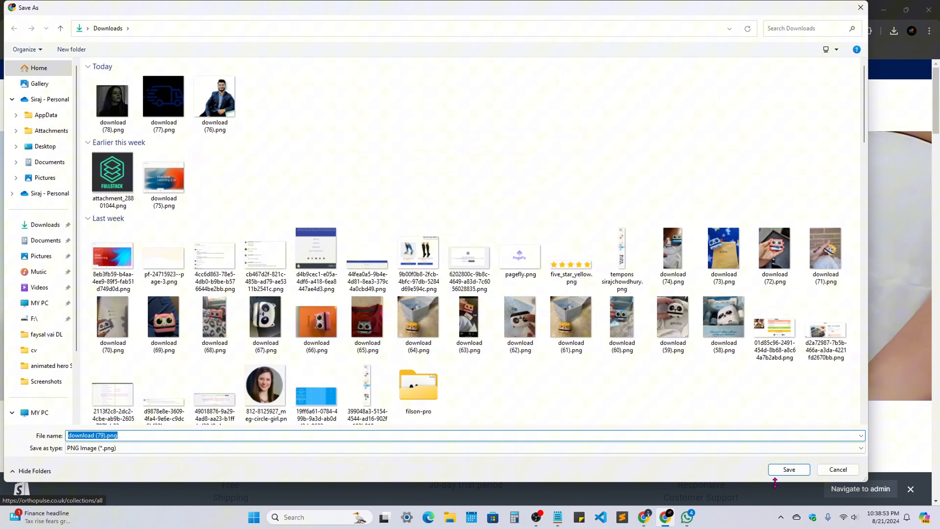
pyautogui.click(783, 470)
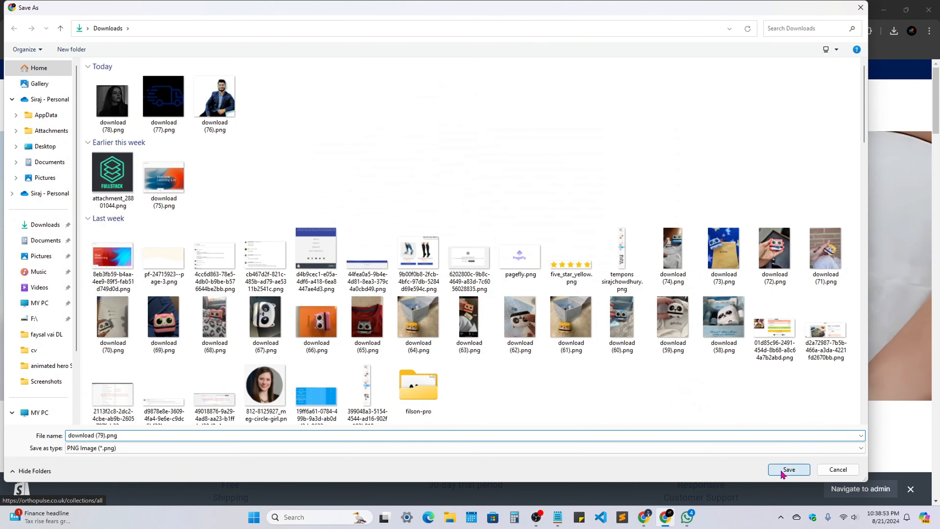
# Compare the Impulse editor's header with the Orthopulse header, and open and close the Orthopulse navigation drawer.
pyautogui.click(180, 4)
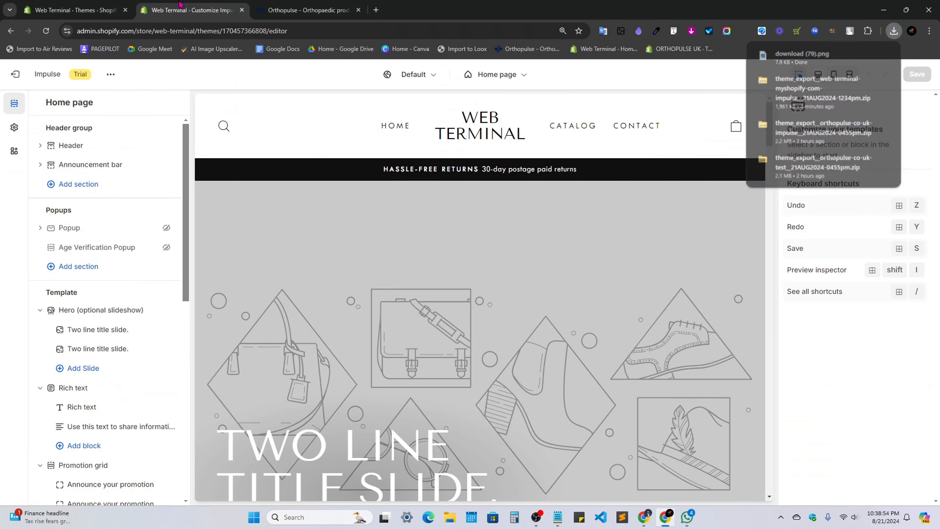
pyautogui.click(309, 4)
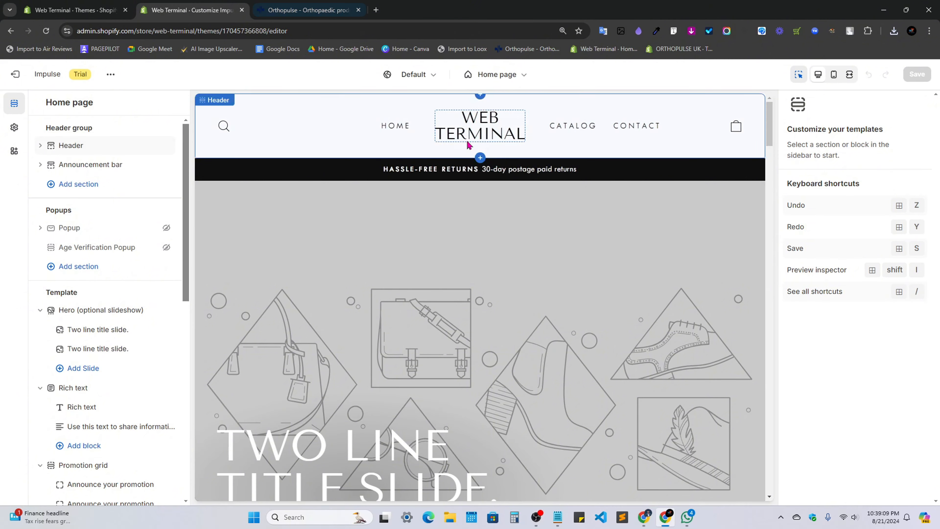
pyautogui.hotkey('ctrl', 'Tab')
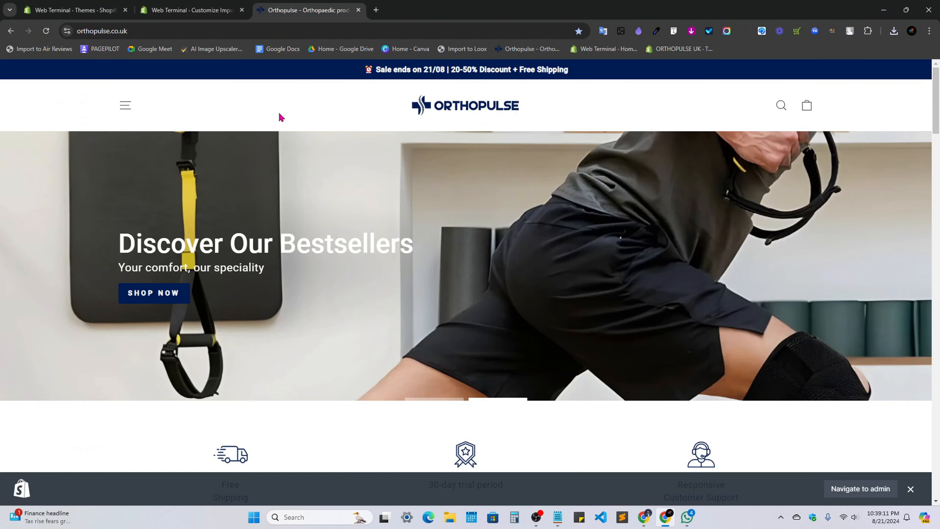
pyautogui.click(126, 108)
pyautogui.click(147, 80)
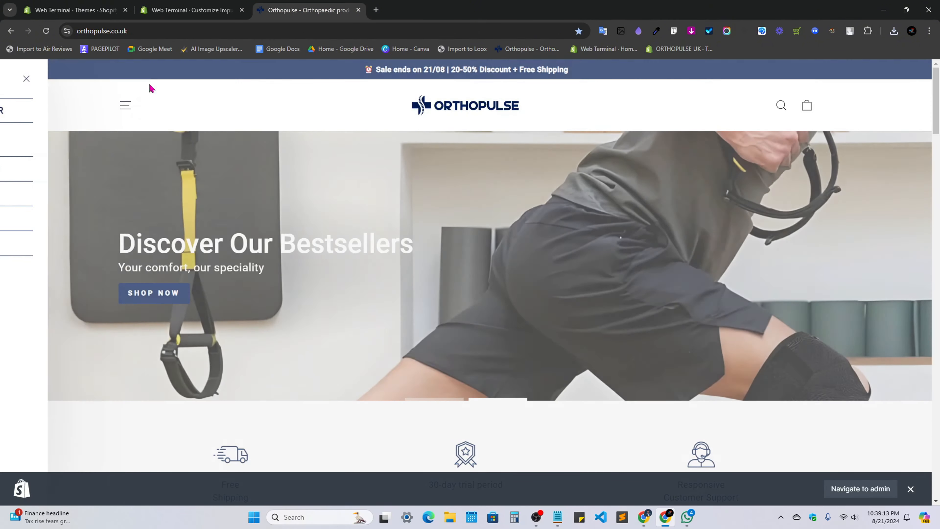
pyautogui.click(125, 109)
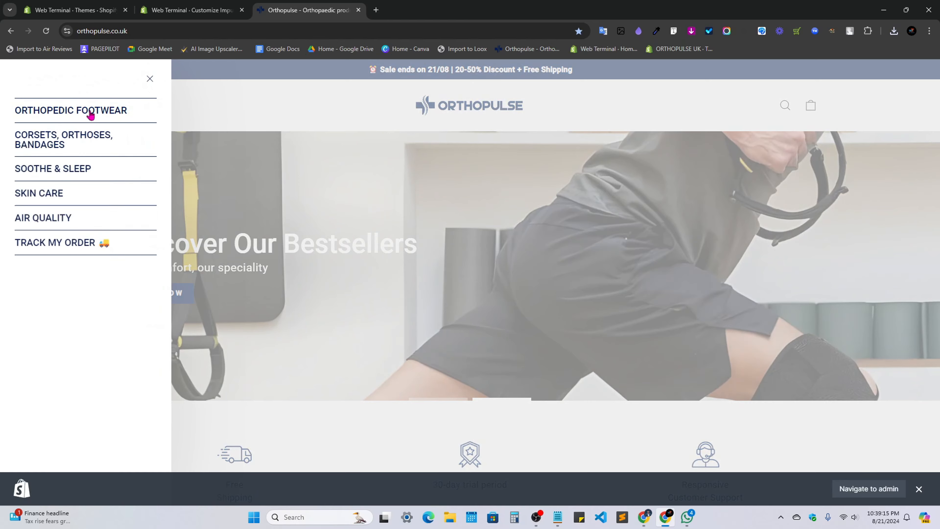
pyautogui.click(148, 79)
pyautogui.click(145, 11)
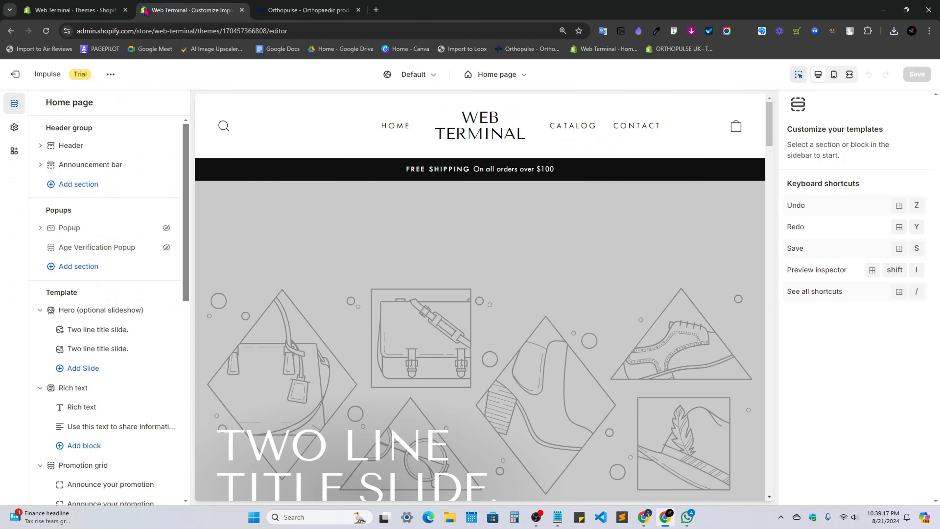
# Set the Impulse header's layout to Logo center, menu drawer.
pyautogui.click(96, 144)
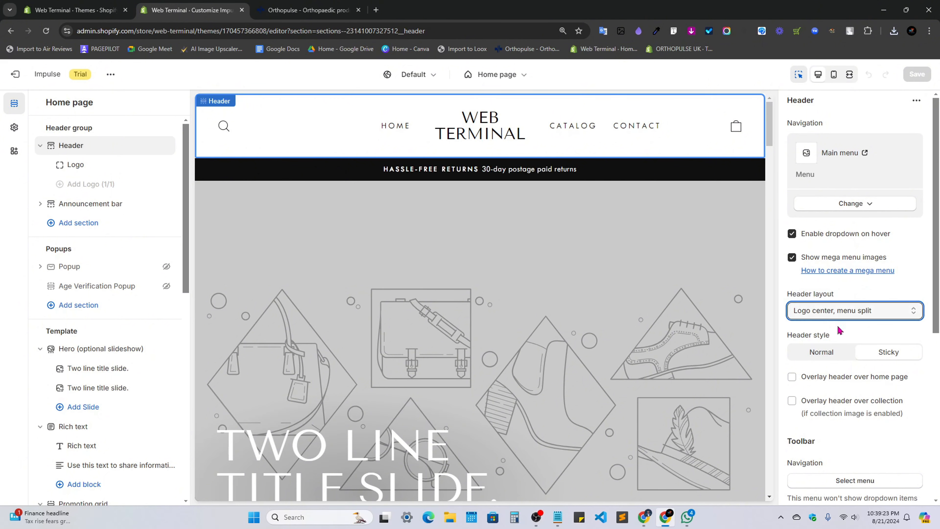
pyautogui.click(840, 311)
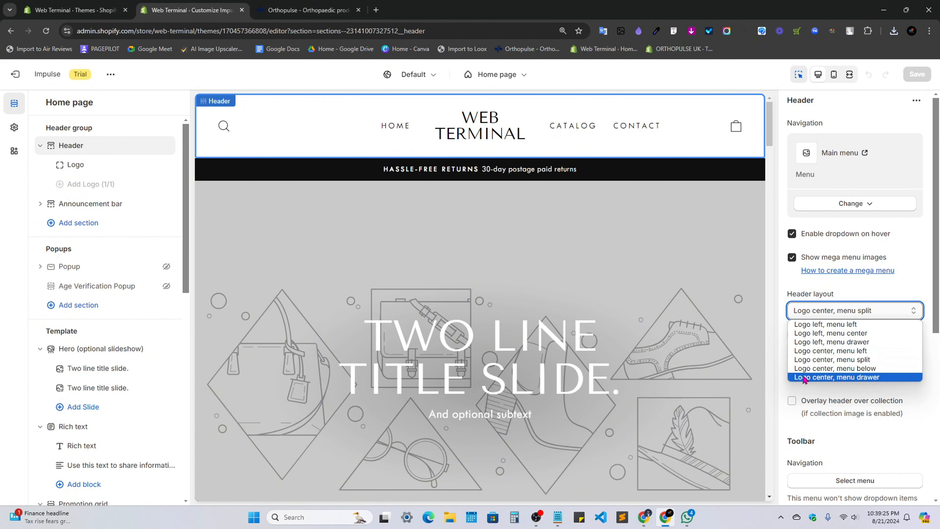
pyautogui.click(805, 377)
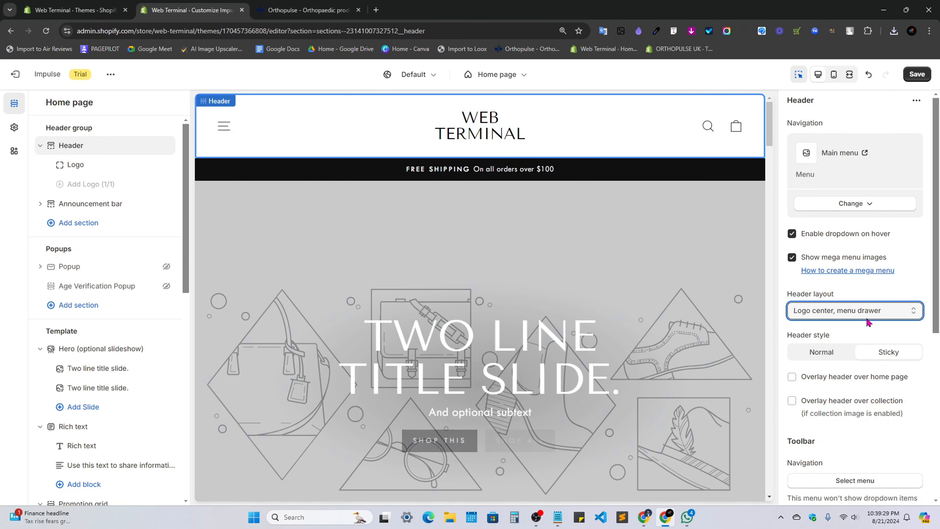
# Try the header layouts Logo left, menu center and Logo center, menu below, and restore Logo center, menu drawer.
pyautogui.click(867, 317)
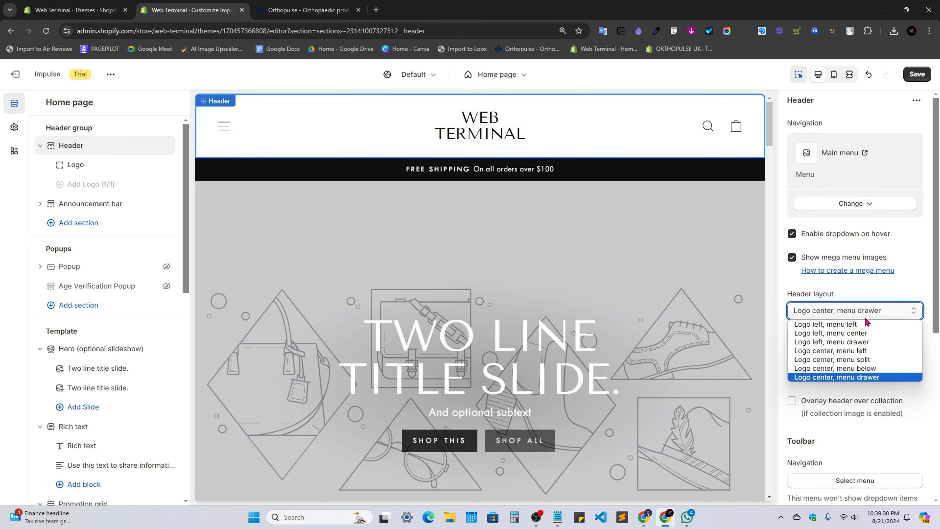
pyautogui.click(858, 336)
pyautogui.click(833, 310)
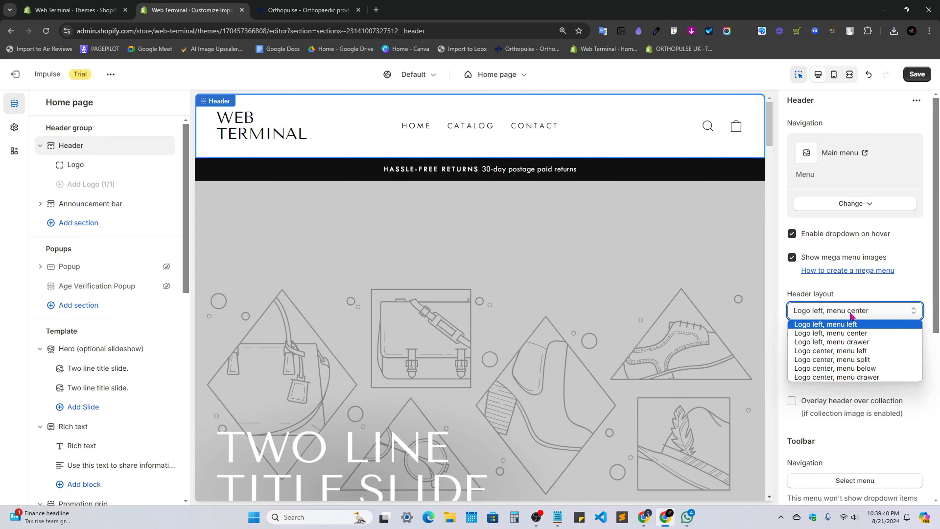
pyautogui.click(850, 368)
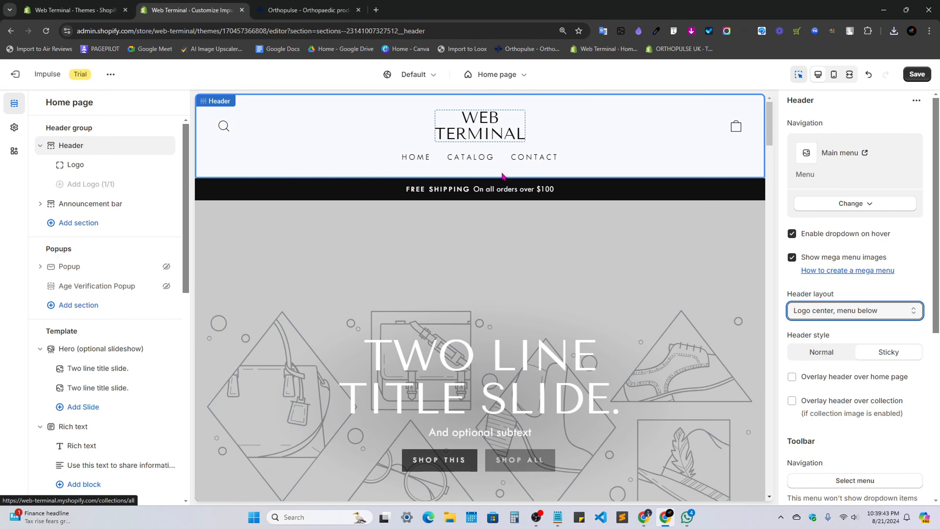
pyautogui.click(844, 311)
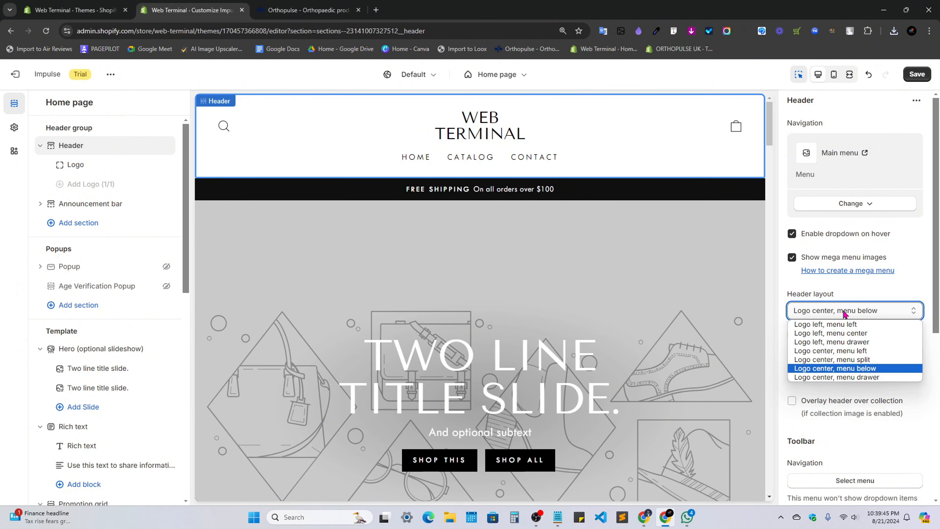
pyautogui.click(844, 377)
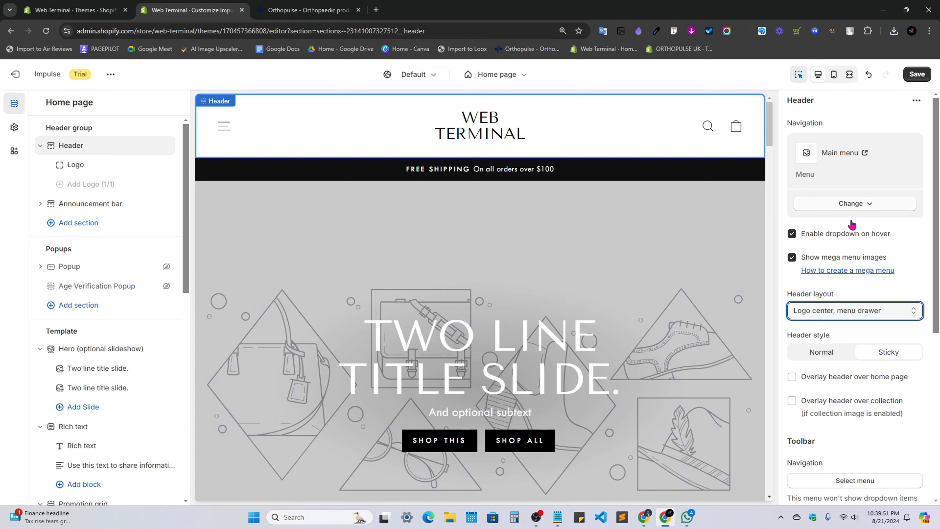
# Check the Orthopulse storefront against the remaining header settings, and examine how the sticky header behaves down the home page preview.
pyautogui.scroll(-3, 853, 259)
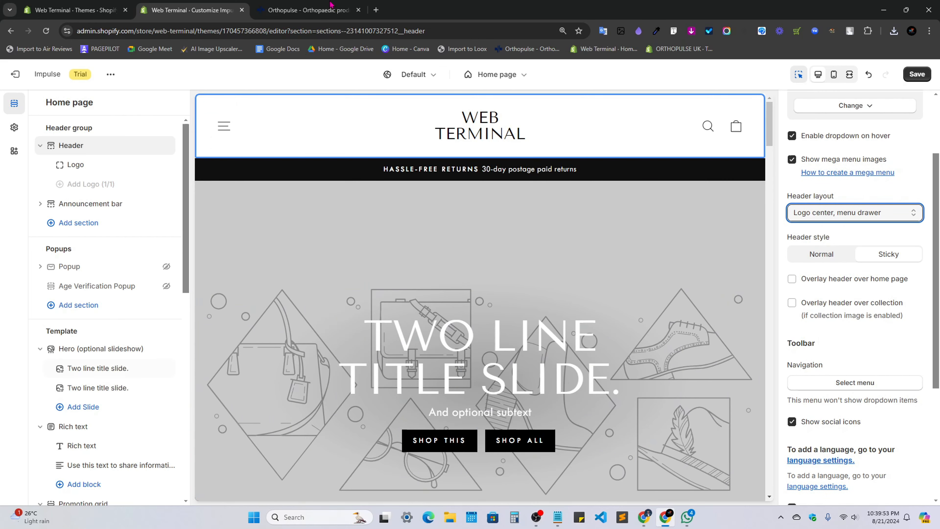
pyautogui.click(307, 11)
pyautogui.click(190, 10)
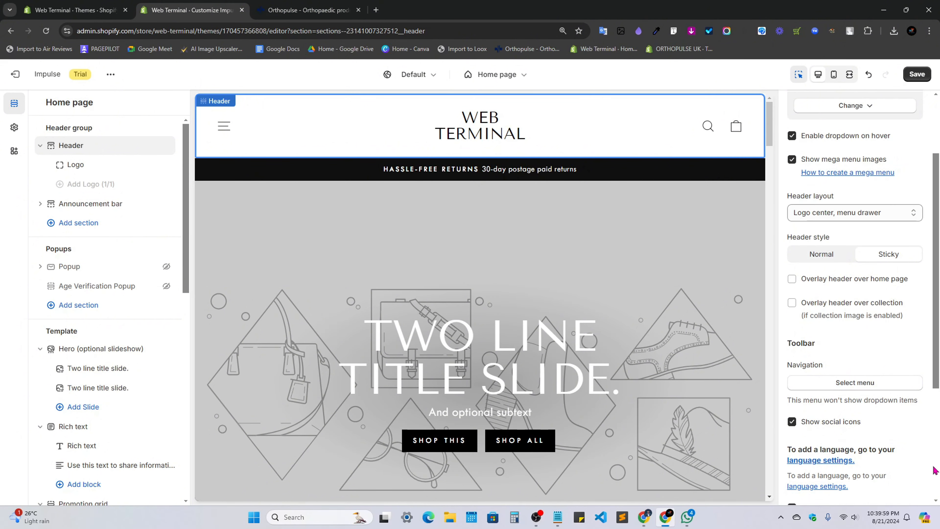
pyautogui.scroll(-4, 594, 395)
pyautogui.scroll(4, 600, 419)
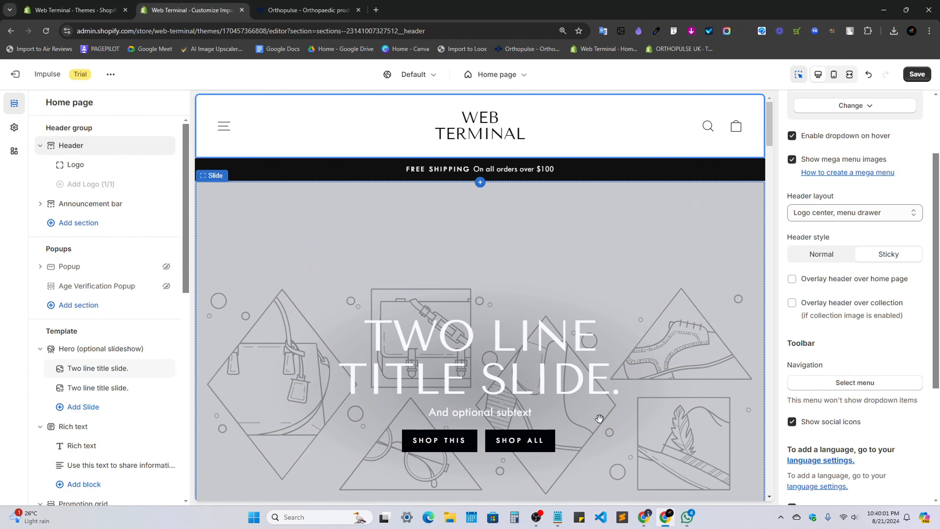
pyautogui.scroll(-3, 613, 251)
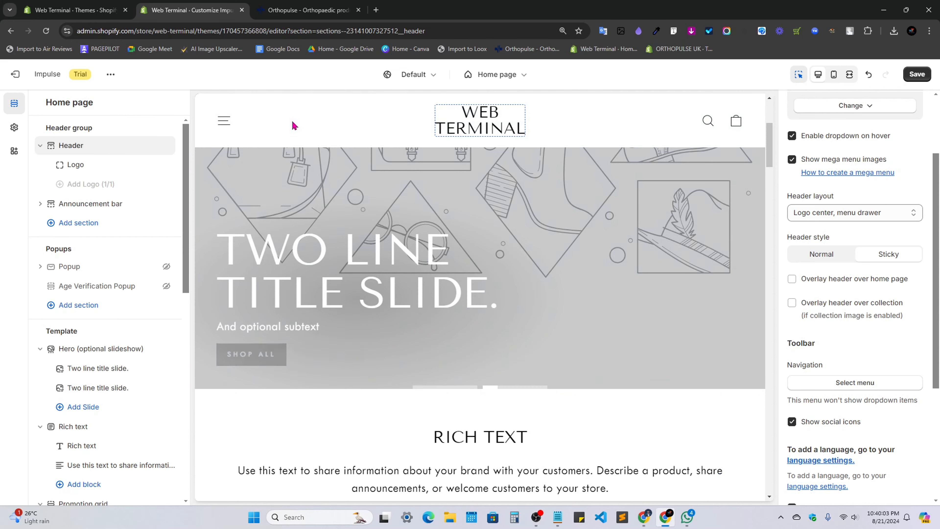
pyautogui.scroll(3, 615, 373)
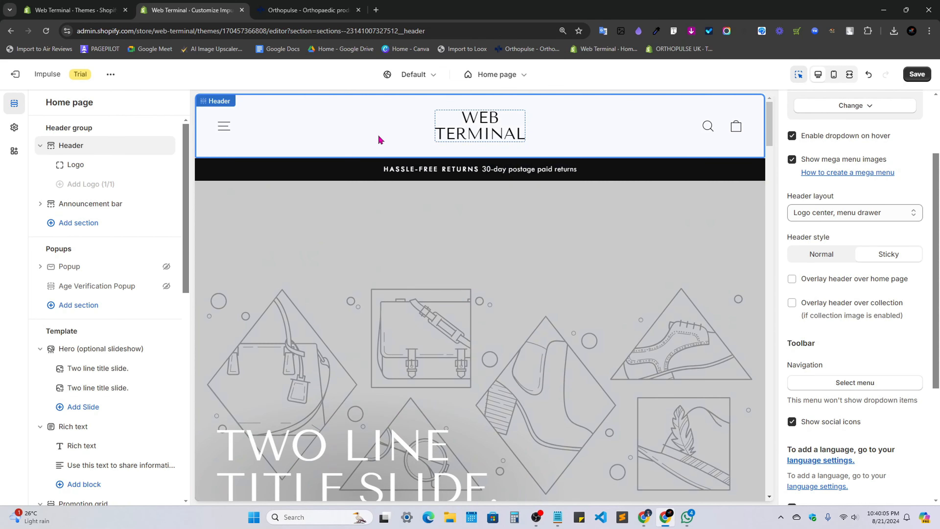
pyautogui.scroll(-5, 502, 135)
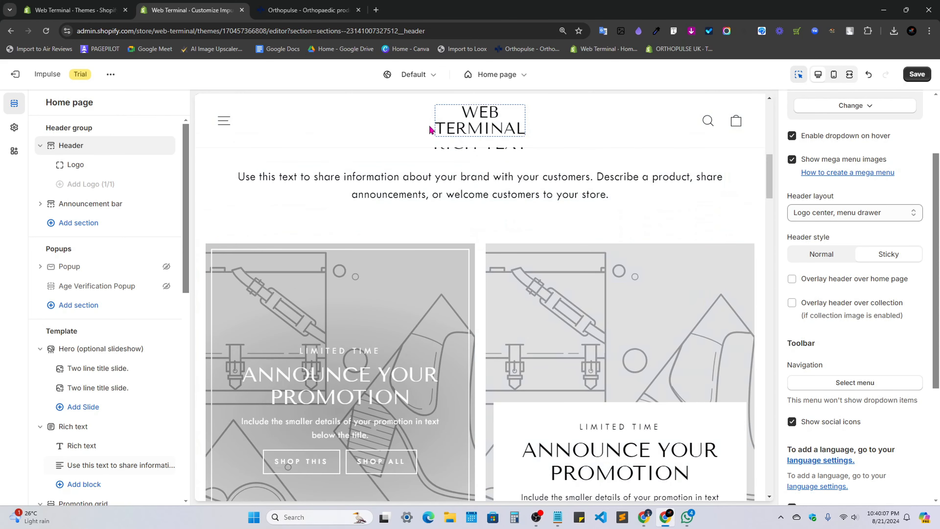
pyautogui.scroll(-1, 320, 154)
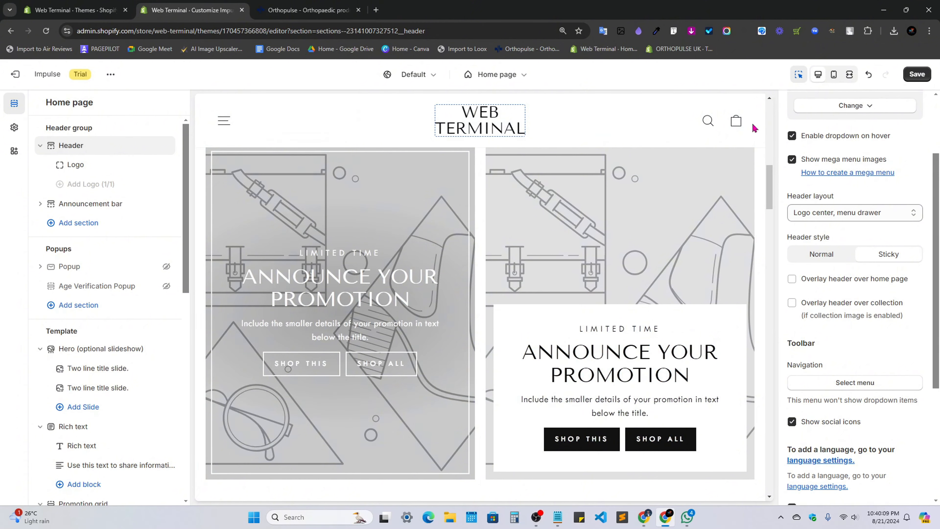
pyautogui.scroll(-6, 504, 298)
pyautogui.scroll(6, 510, 388)
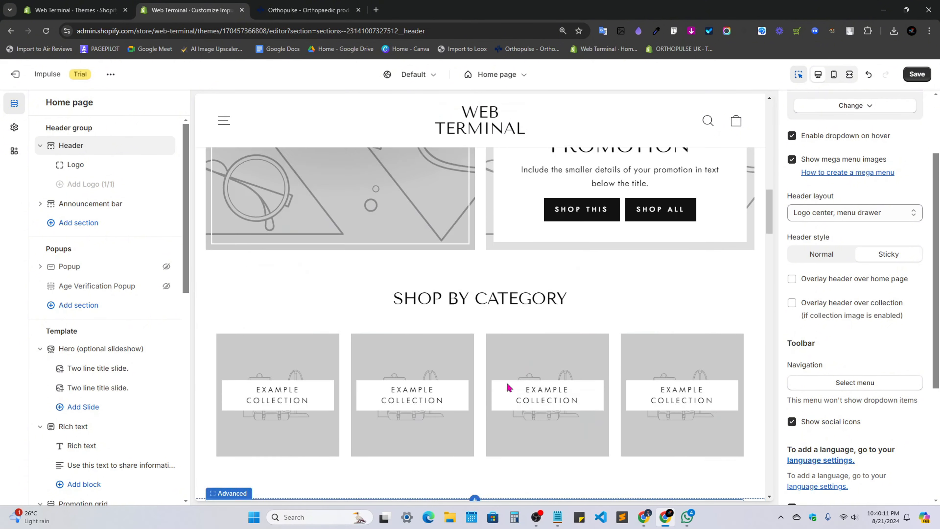
# Set the header style to Normal and check how the header behaves along the home page preview.
pyautogui.scroll(2, 510, 394)
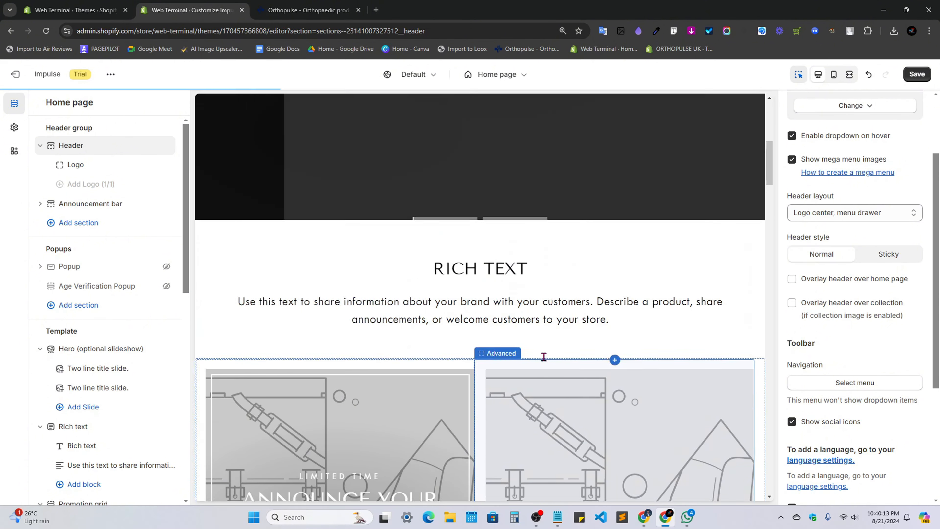
pyautogui.scroll(-5, 539, 313)
pyautogui.scroll(-10, 539, 315)
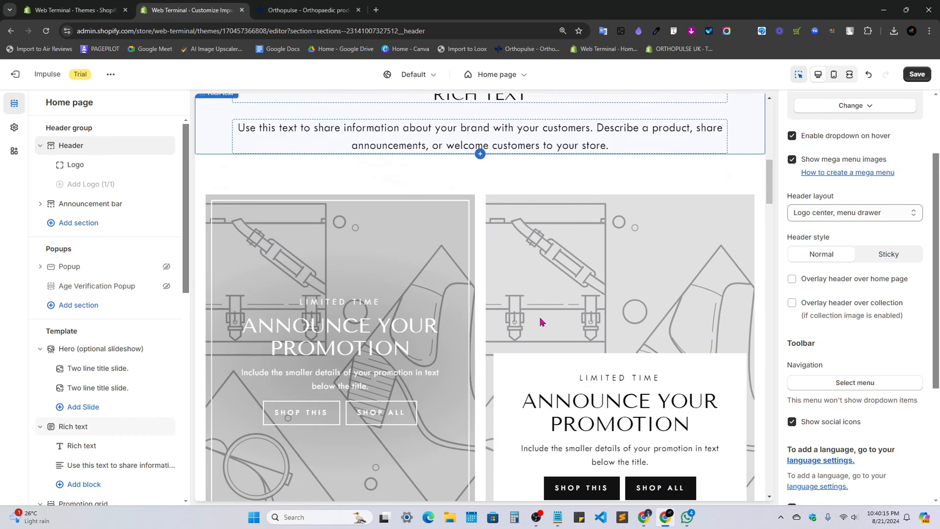
pyautogui.scroll(1, 541, 282)
pyautogui.scroll(10, 540, 282)
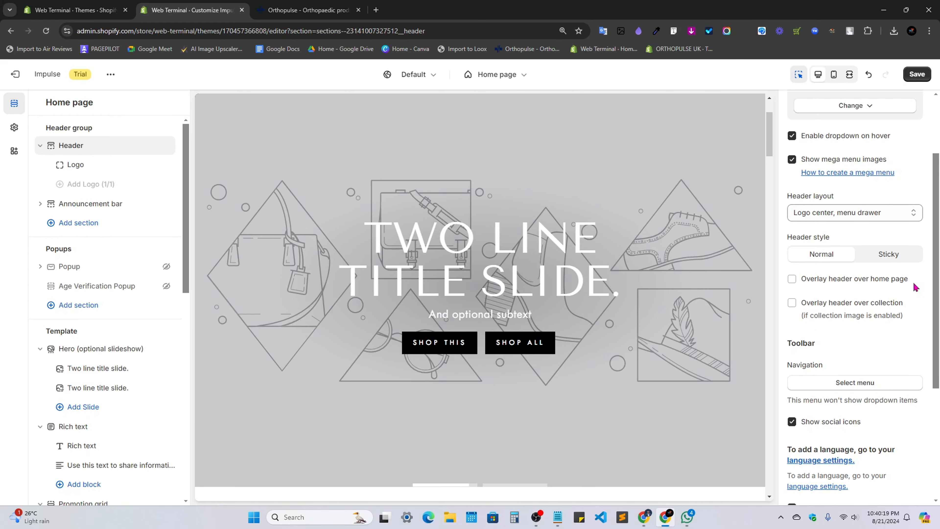
# Set the header style to Sticky, check it far down the preview, and open and close the menu drawer there.
pyautogui.click(894, 256)
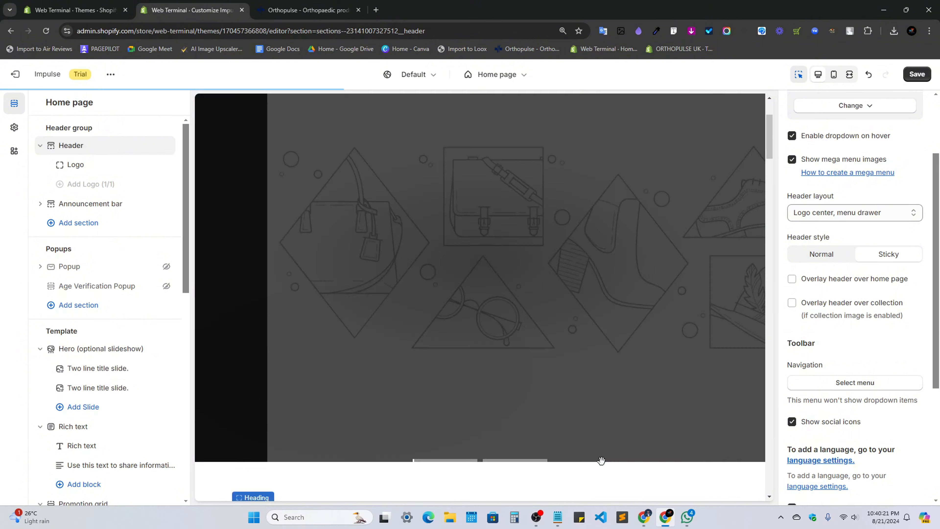
pyautogui.scroll(-10, 662, 429)
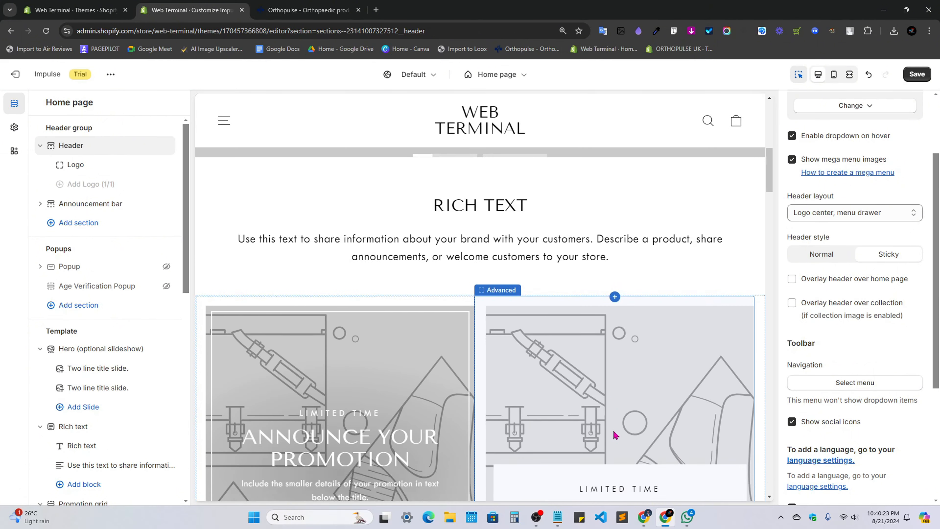
pyautogui.scroll(-5, 614, 432)
pyautogui.scroll(-10, 495, 387)
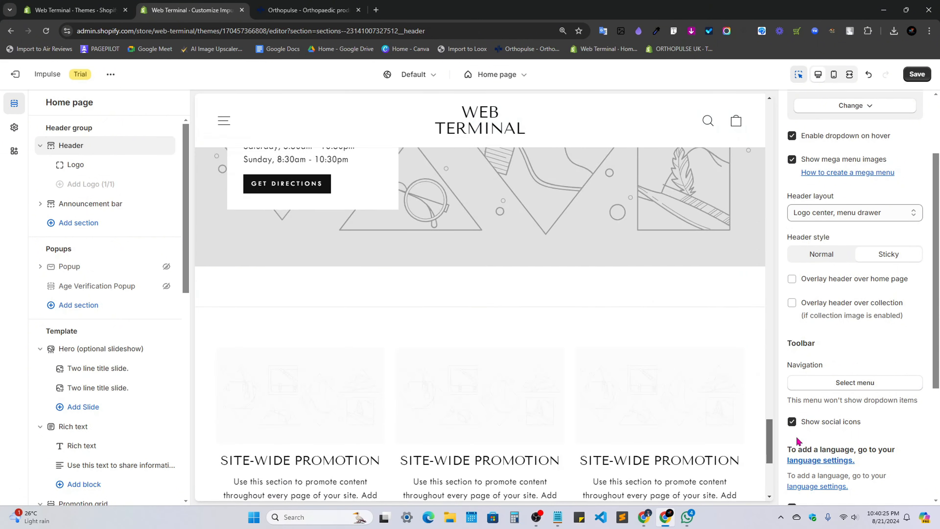
pyautogui.click(232, 134)
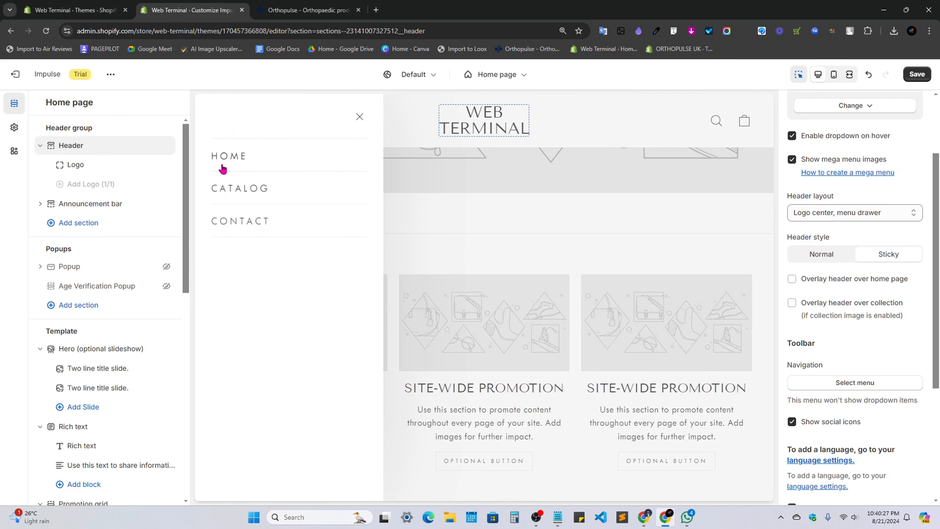
pyautogui.click(358, 113)
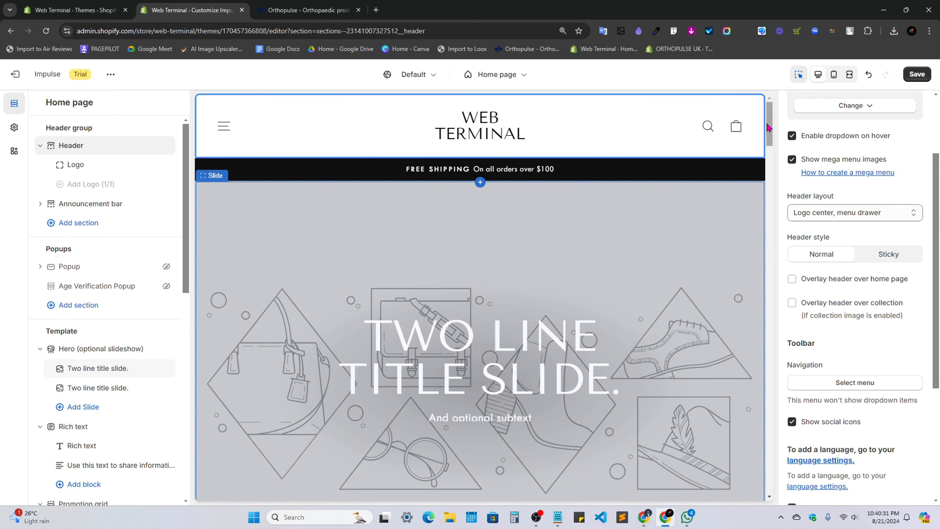
# Set the header style to Normal and enable overlaying the header over the home page.
pyautogui.moveTo(769, 130); pyautogui.dragTo(777, 442)
pyautogui.moveTo(771, 442); pyautogui.dragTo(609, 120)
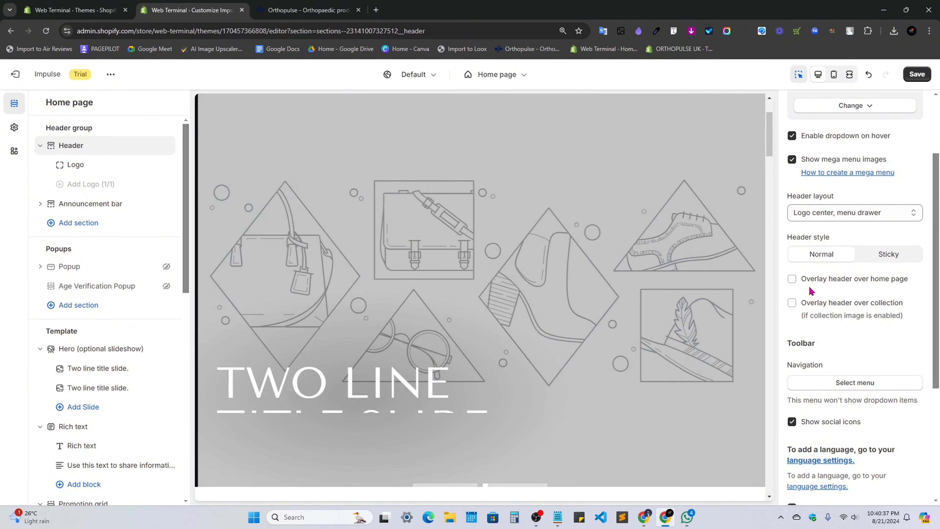
pyautogui.click(792, 278)
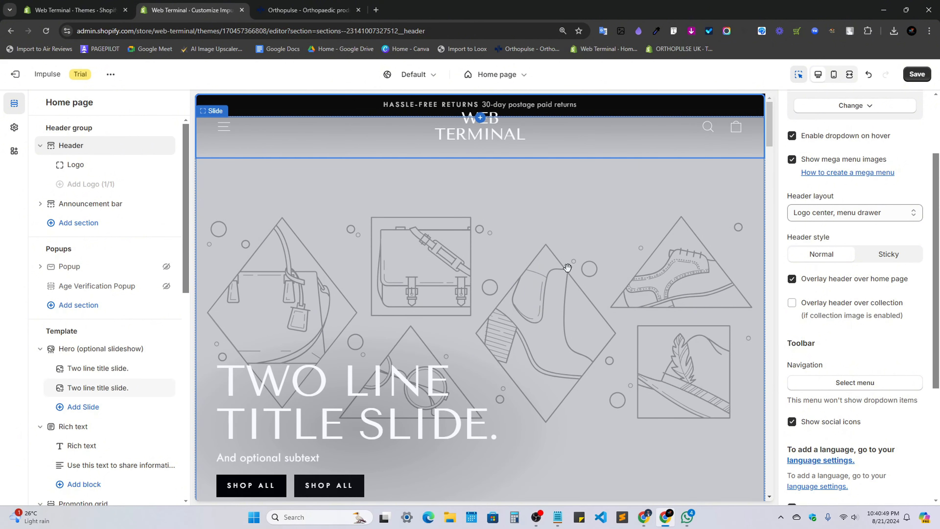
# Check how the overlaid header looks over the hero along the home page preview.
pyautogui.scroll(-3, 566, 267)
pyautogui.scroll(3, 568, 266)
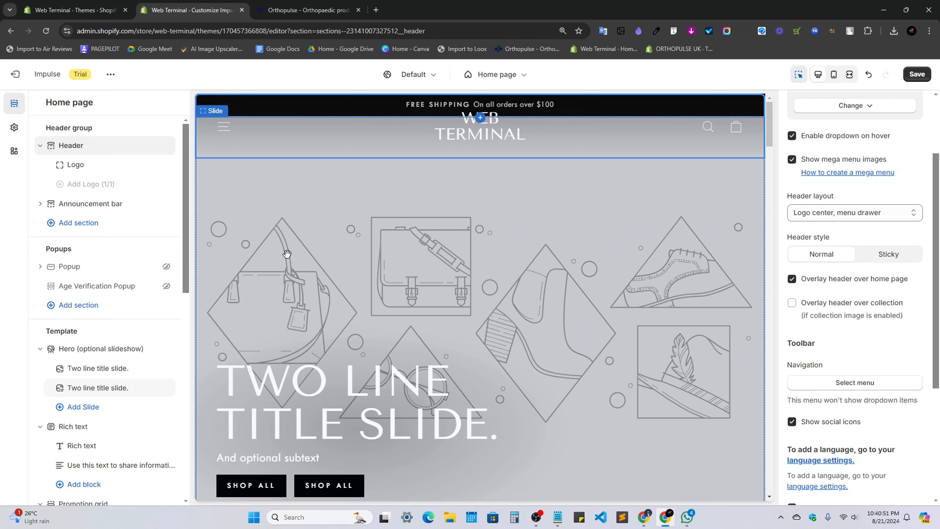
pyautogui.scroll(-3, 384, 326)
# Switch to the Orthopulse storefront, examine the hero slide's markup in the developer tools, and close them.
pyautogui.hotkey('ctrl', 'Tab')
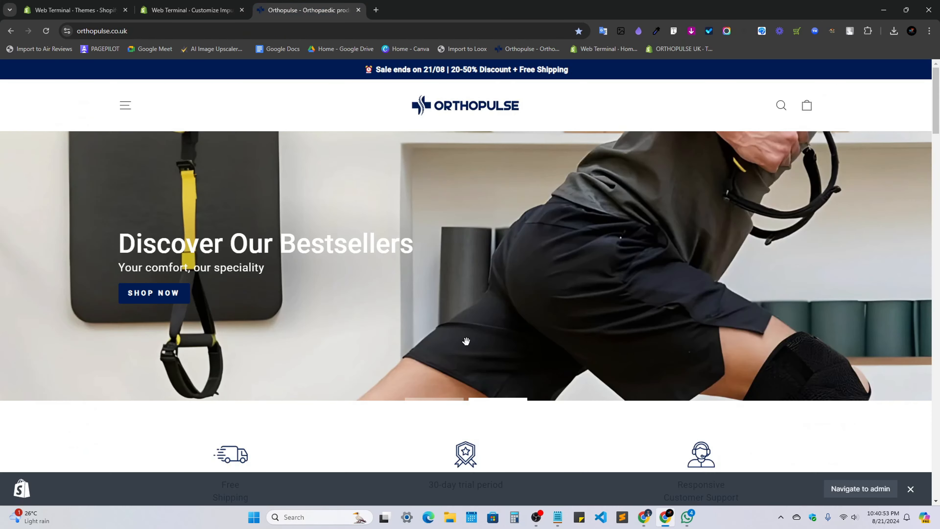
pyautogui.rightClick(594, 192)
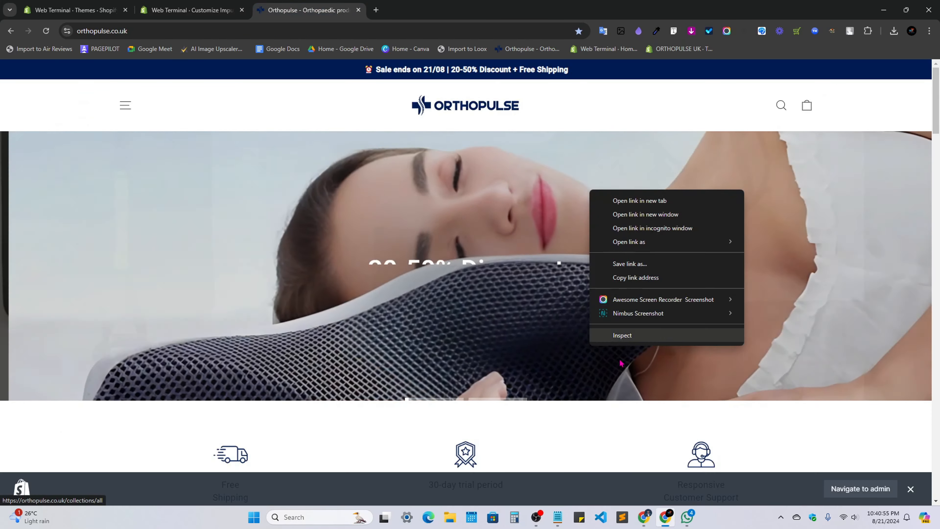
pyautogui.click(626, 335)
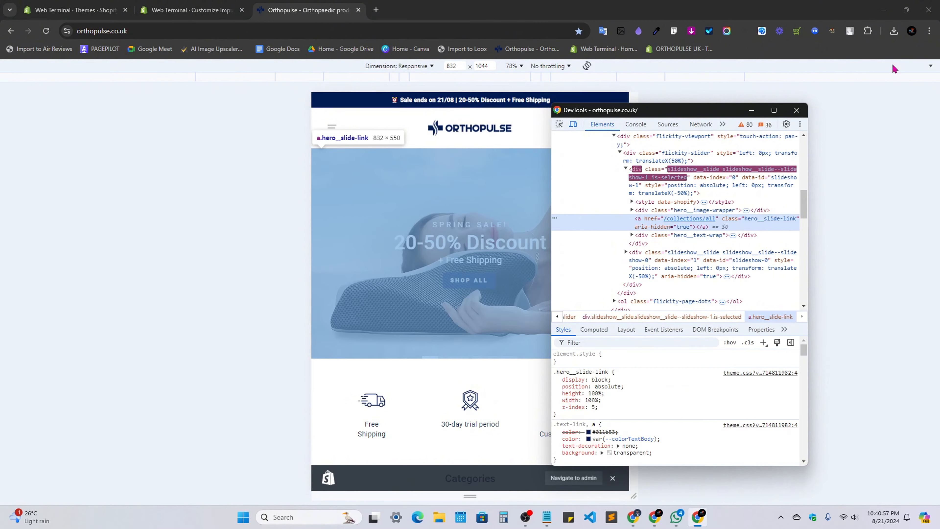
pyautogui.click(863, 78)
pyautogui.click(698, 517)
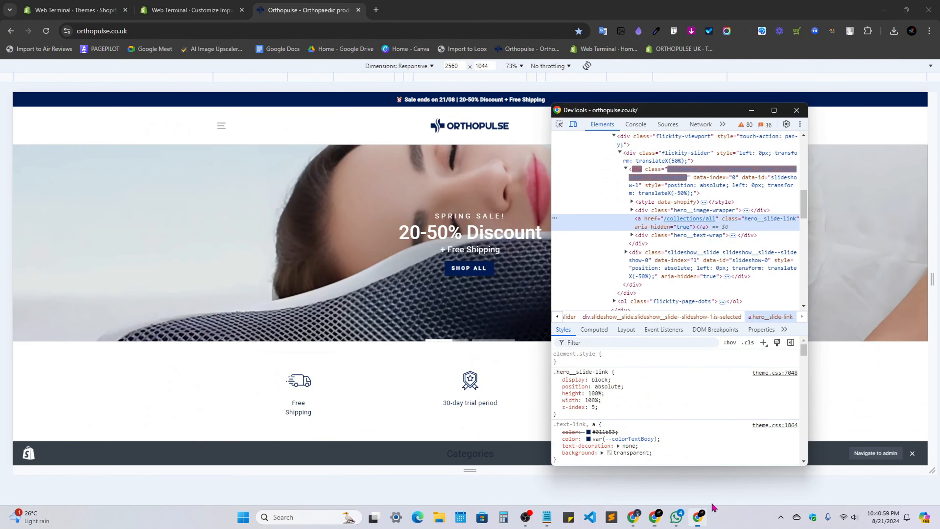
pyautogui.click(119, 182)
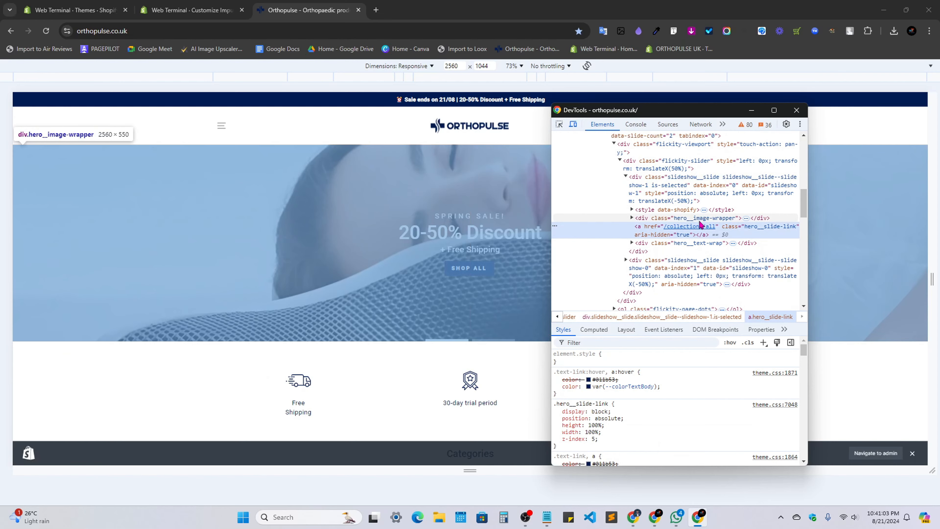
pyautogui.scroll(-3, 698, 247)
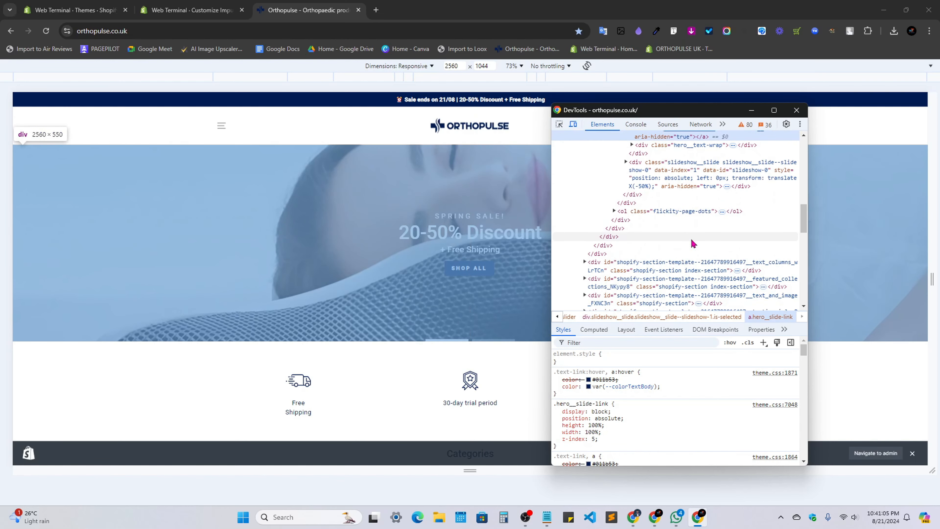
pyautogui.scroll(-5, 692, 247)
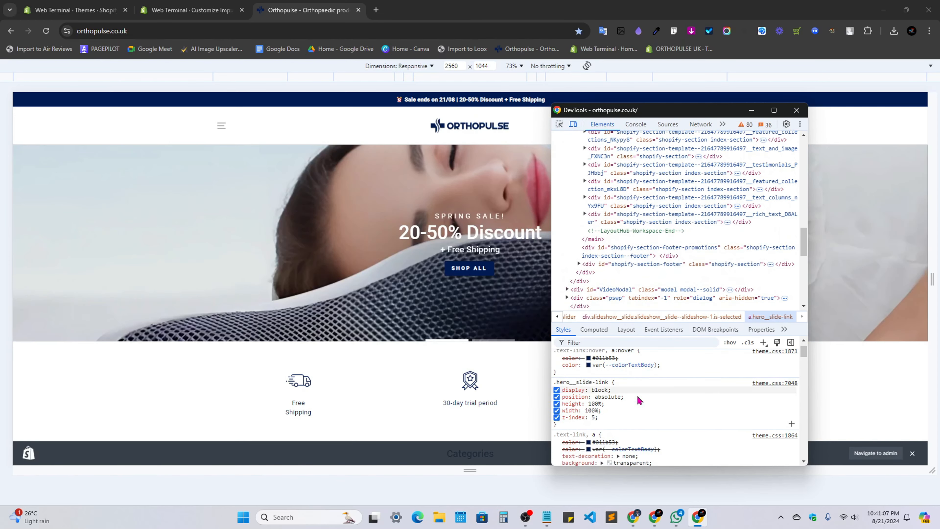
pyautogui.click(796, 110)
# Download the two 1900x1250 hero slide images from the Orthopulse storefront with Imageye, and open the hero's Shop All link.
pyautogui.click(692, 31)
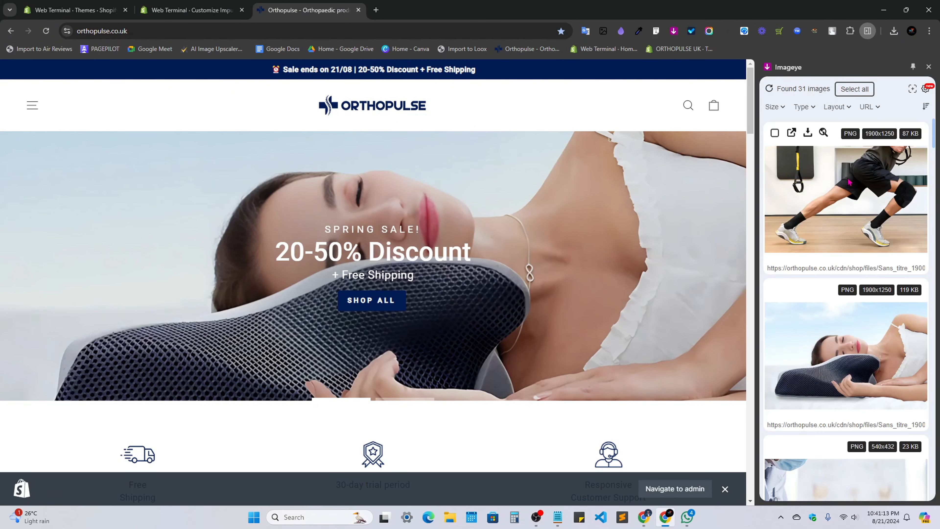
pyautogui.click(774, 290)
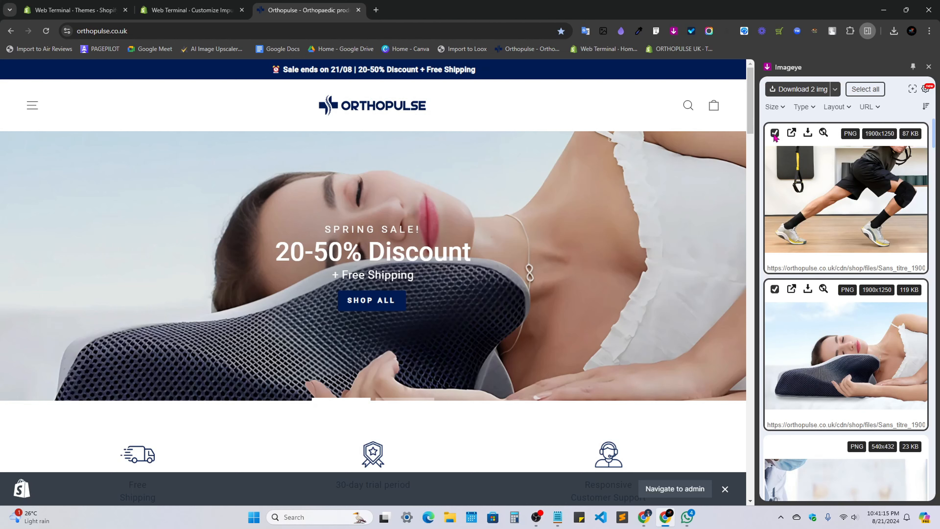
pyautogui.click(796, 95)
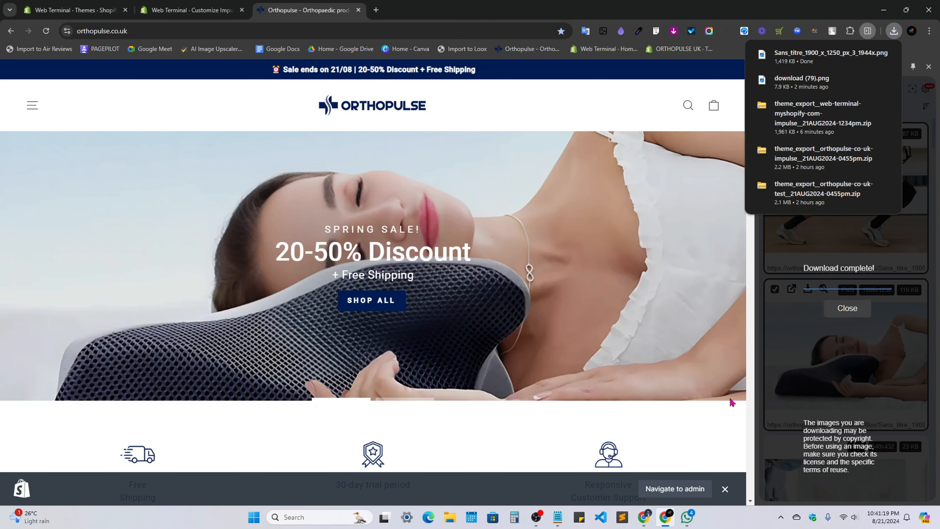
pyautogui.click(371, 300)
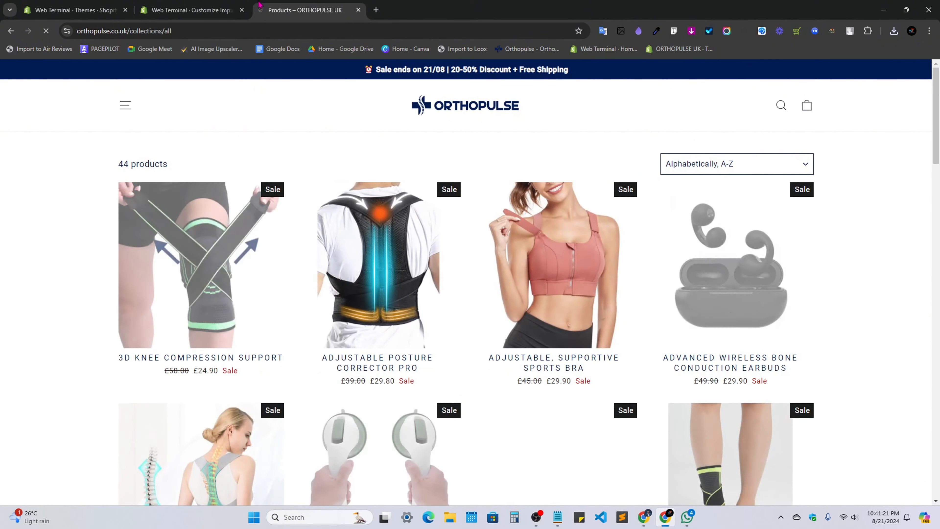
# Return to the theme editor and open the image settings of the first slide in the Hero (optional slideshow) section.
pyautogui.click(190, 10)
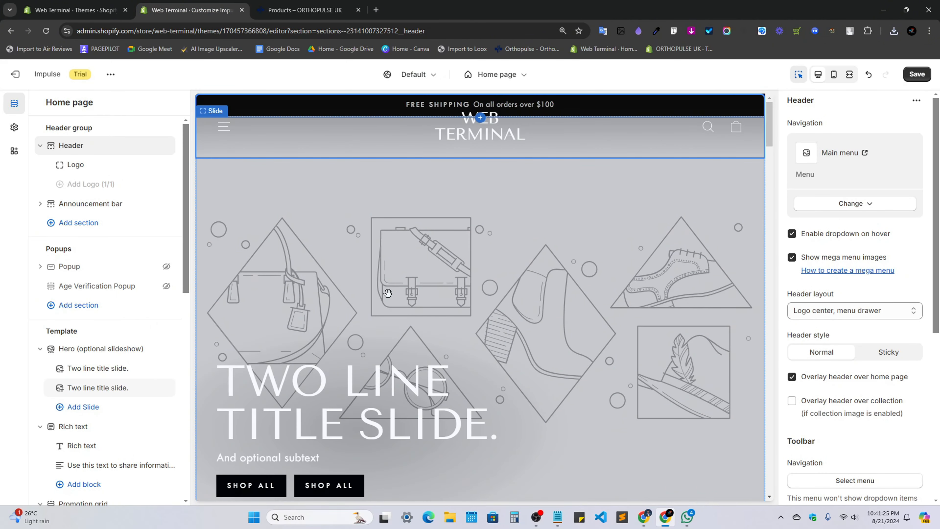
pyautogui.click(98, 387)
pyautogui.click(80, 272)
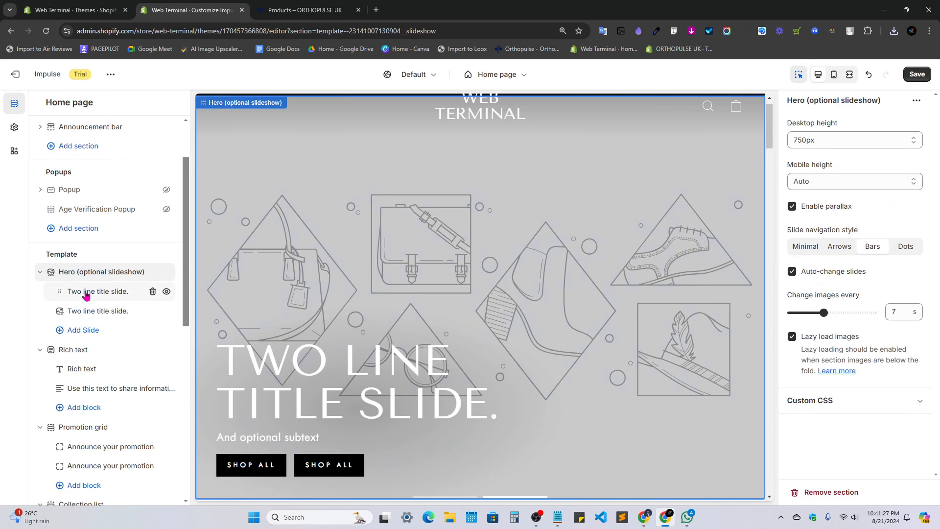
pyautogui.click(79, 291)
pyautogui.scroll(-8, 865, 277)
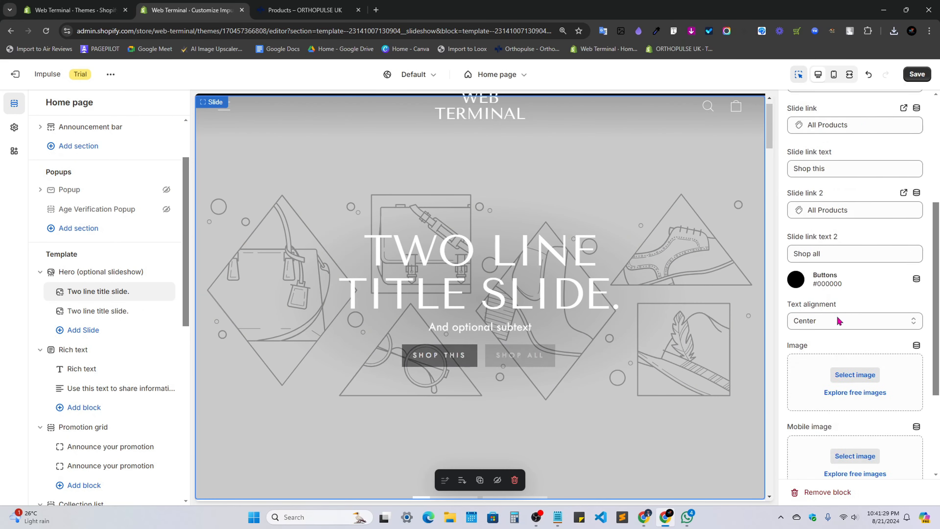
# Upload the two downloaded Orthopulse hero PNGs and set the pillow picture, Sans_titre_1900_x_1250_px_4_1944x, as the first slide's image.
pyautogui.click(855, 292)
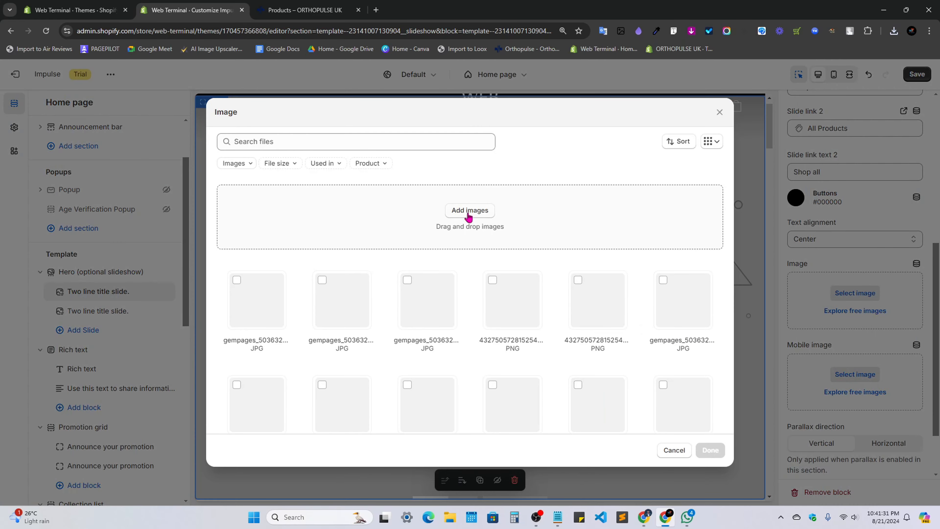
pyautogui.click(467, 211)
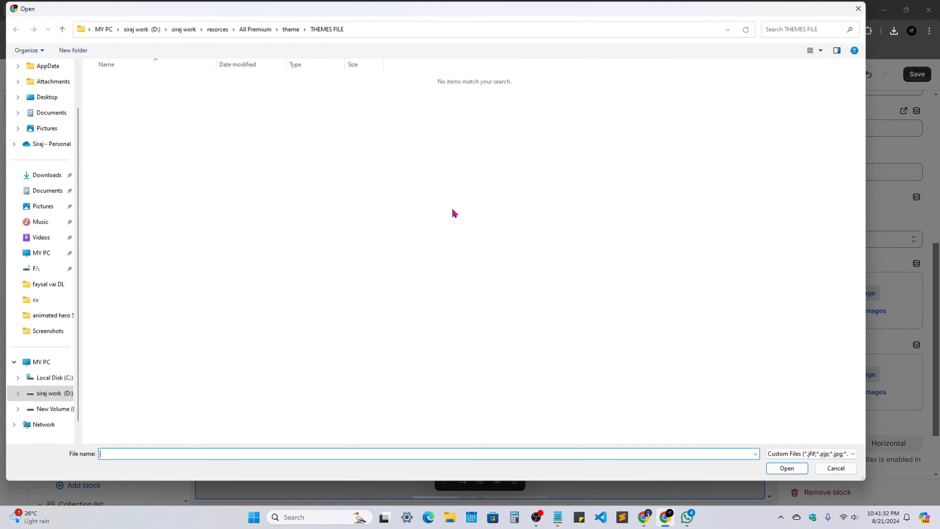
pyautogui.click(40, 174)
pyautogui.doubleClick(316, 107)
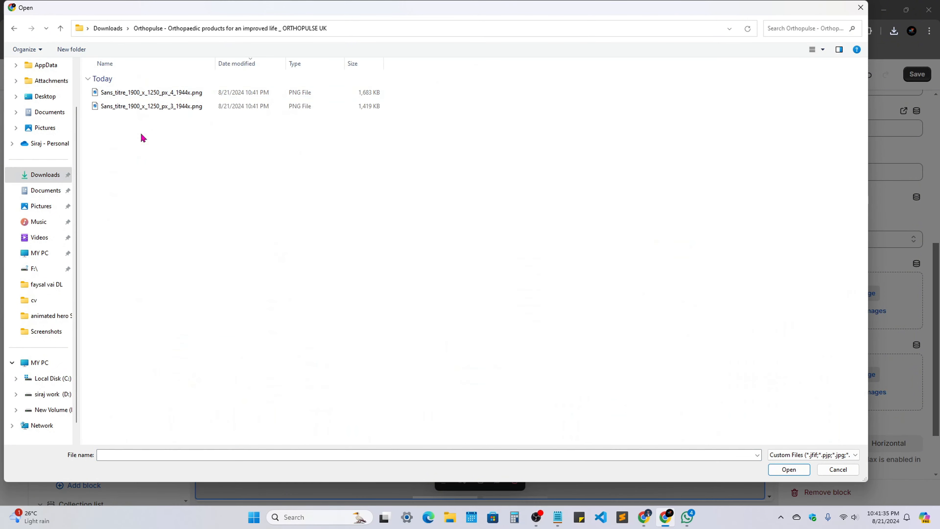
pyautogui.moveTo(155, 142); pyautogui.dragTo(156, 92)
pyautogui.click(798, 473)
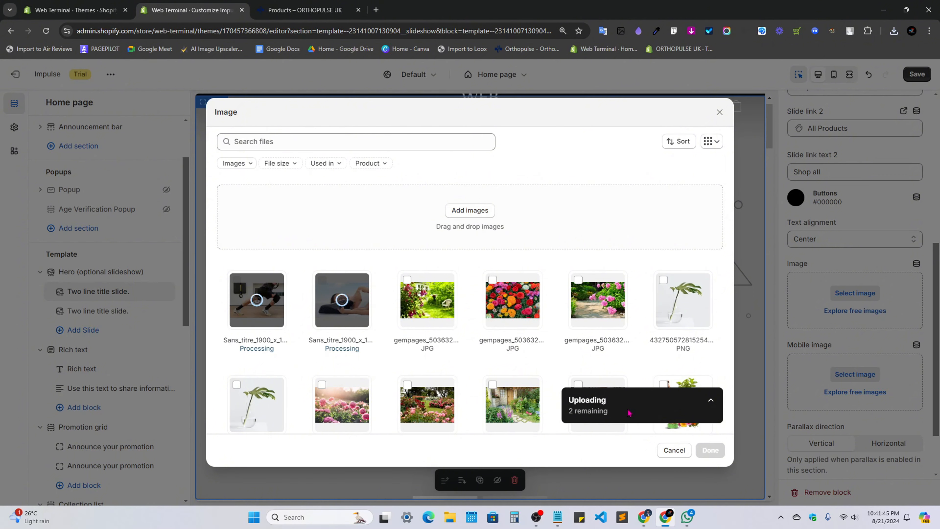
pyautogui.click(343, 300)
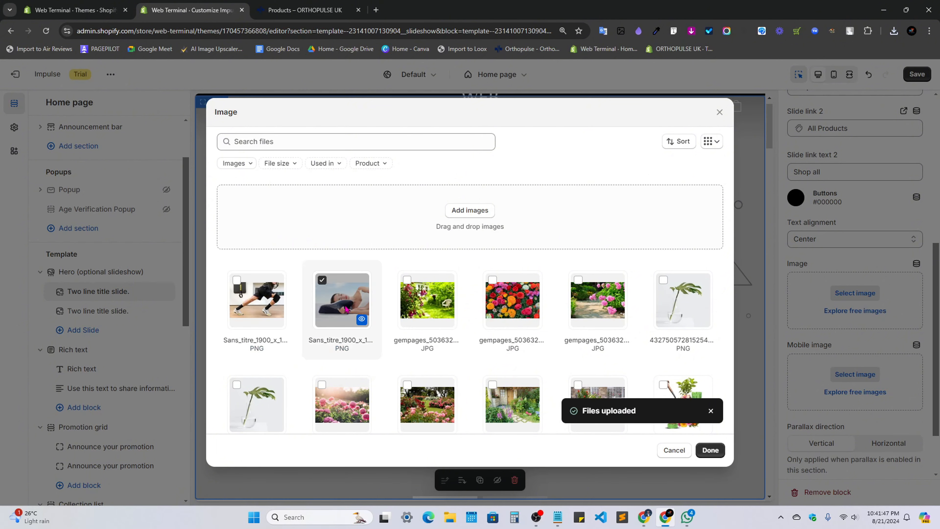
pyautogui.click(710, 450)
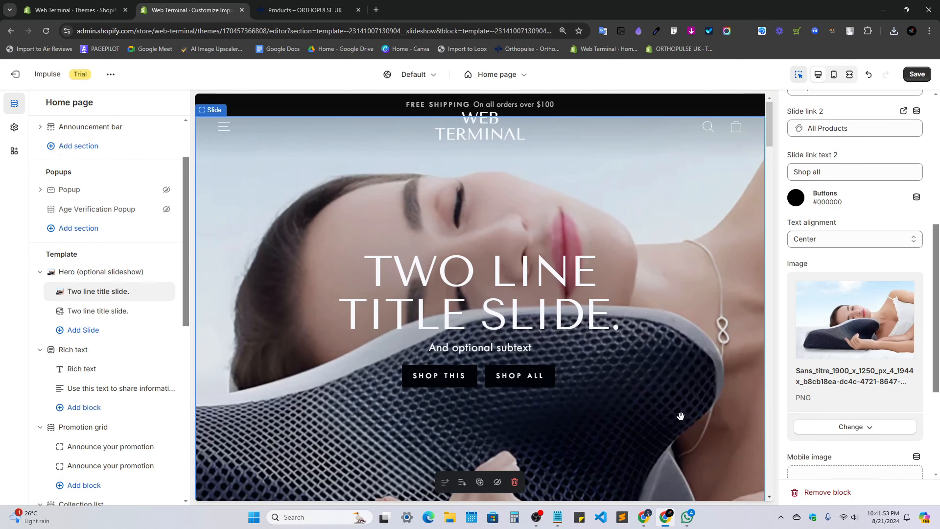
# Show the name and options of the Imageye image downloader extension, and close them again.
pyautogui.rightClick(690, 36)
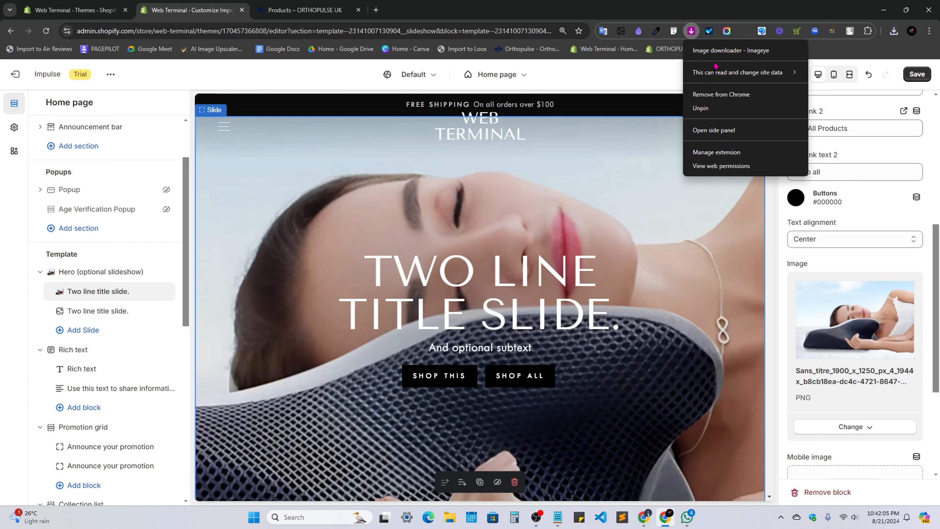
pyautogui.click(704, 15)
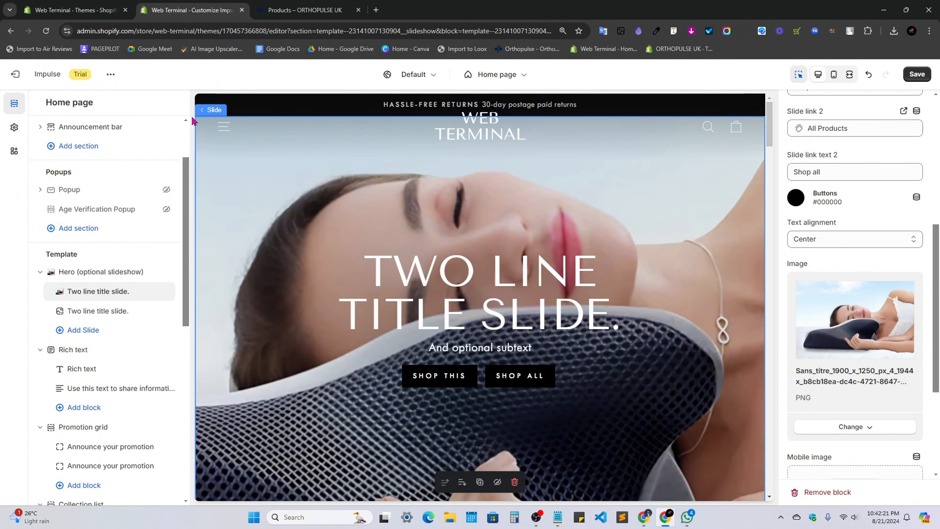
# Compare the pillow slide in the preview with the Orthopulse storefront's hero, and review the slide's heading, text and link settings.
pyautogui.scroll(-5, 479, 247)
pyautogui.scroll(5, 479, 247)
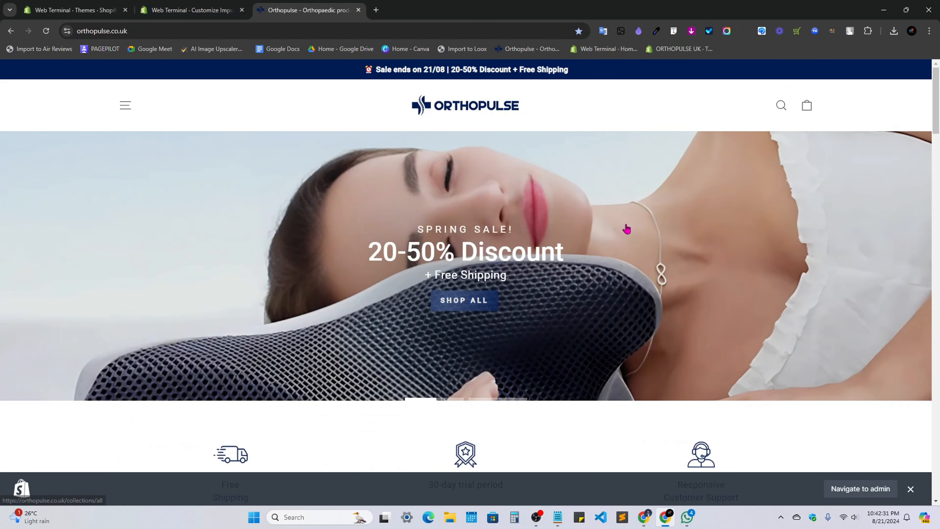
pyautogui.click(173, 10)
pyautogui.scroll(-3, 504, 347)
pyautogui.scroll(3, 504, 348)
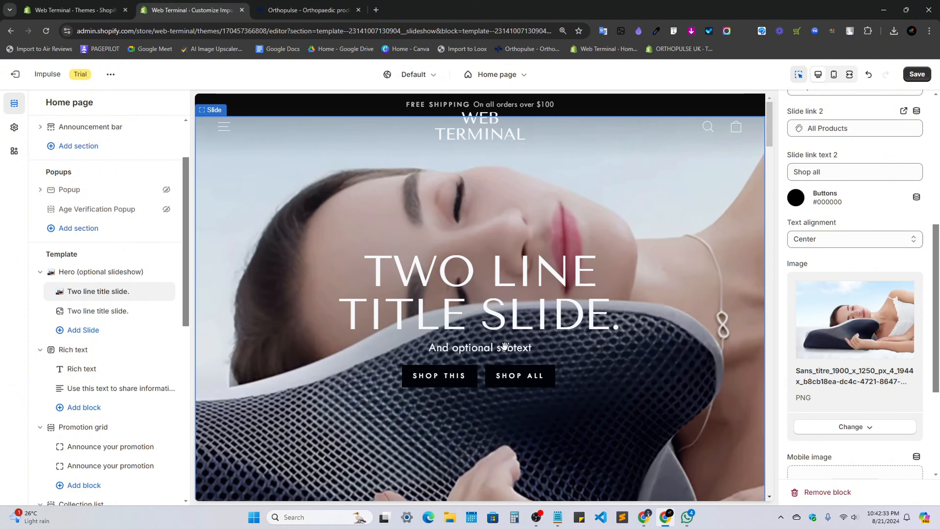
pyautogui.scroll(2, 863, 399)
pyautogui.scroll(-3, 862, 399)
pyautogui.scroll(1, 863, 399)
pyautogui.scroll(5, 825, 232)
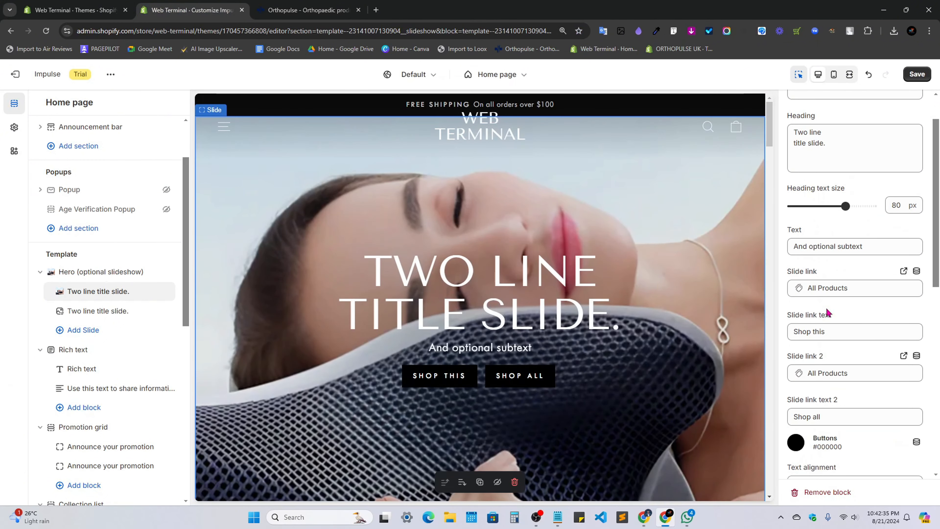
pyautogui.scroll(-2, 481, 259)
# Open the developer tools on the Orthopulse storefront and expand the first hero slide's text wrapper in the markup.
pyautogui.click(274, 10)
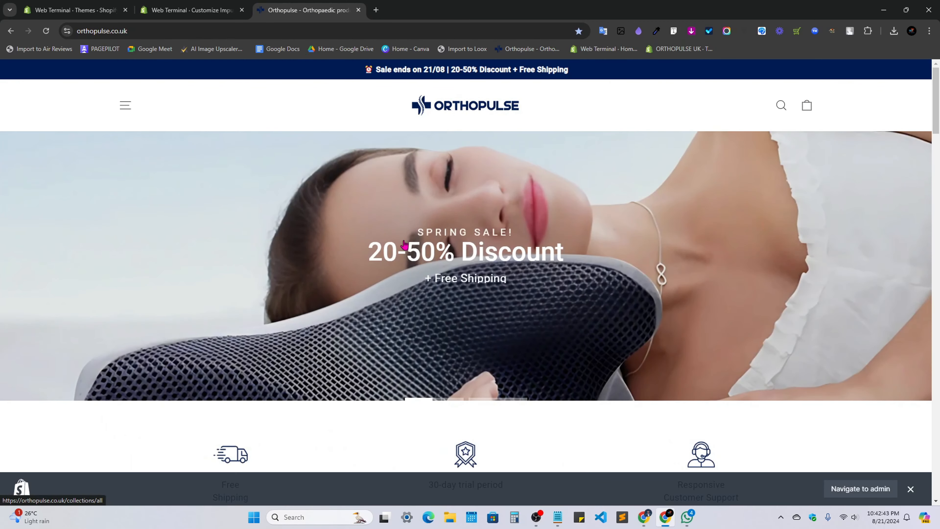
pyautogui.moveTo(644, 417); pyautogui.dragTo(485, 254)
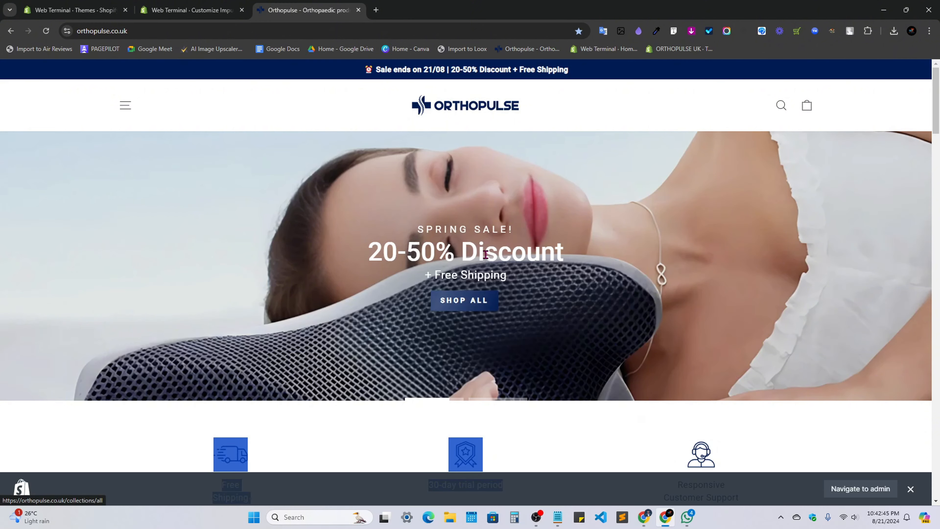
pyautogui.rightClick(626, 409)
pyautogui.click(652, 400)
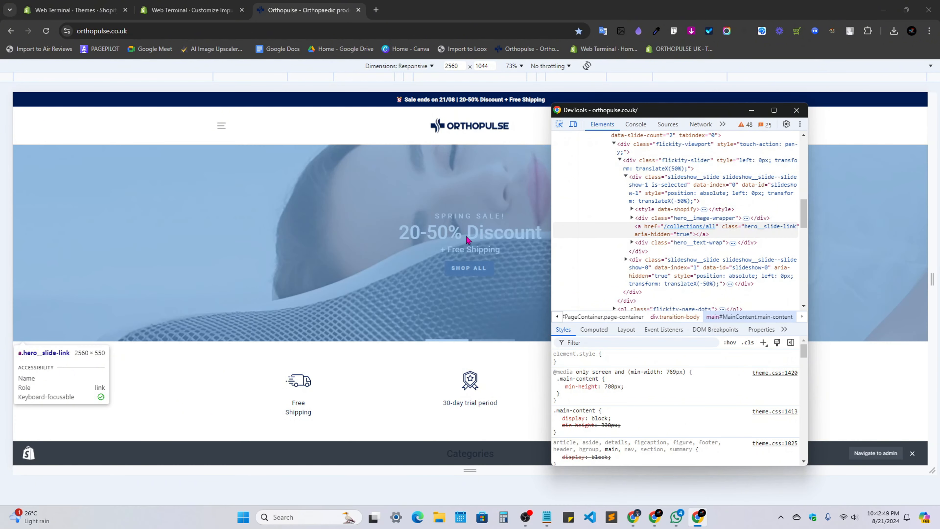
pyautogui.click(632, 233)
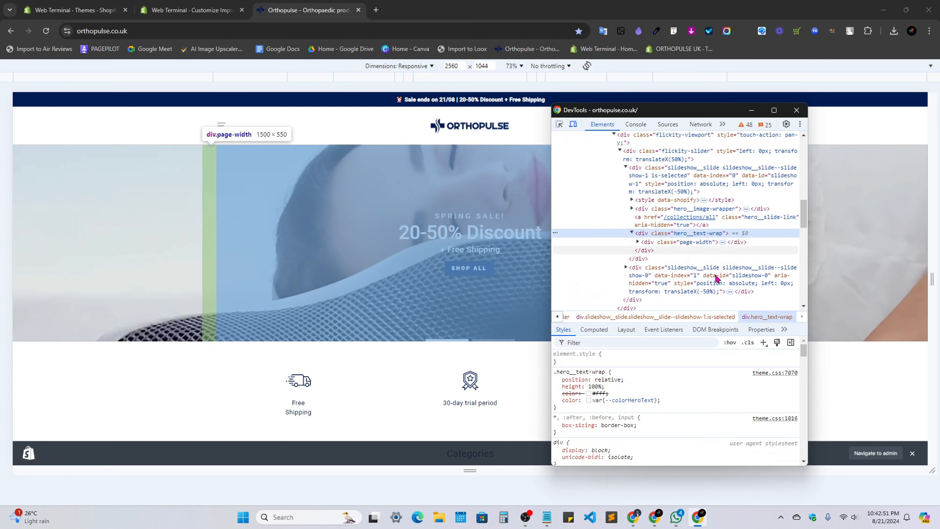
pyautogui.scroll(-3, 694, 273)
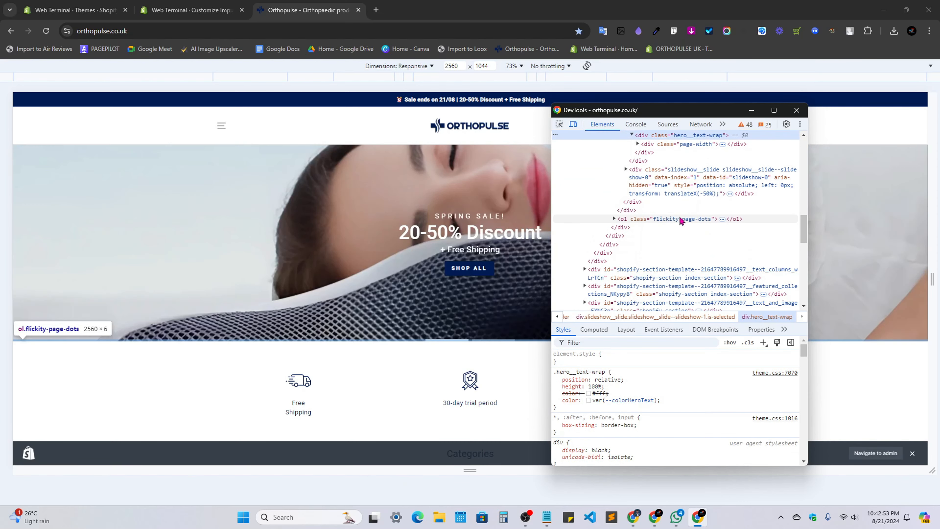
# Expand the second hero slide and its image wrapper in the Orthopulse markup, and look through its image sources.
pyautogui.click(682, 185)
pyautogui.scroll(2, 712, 210)
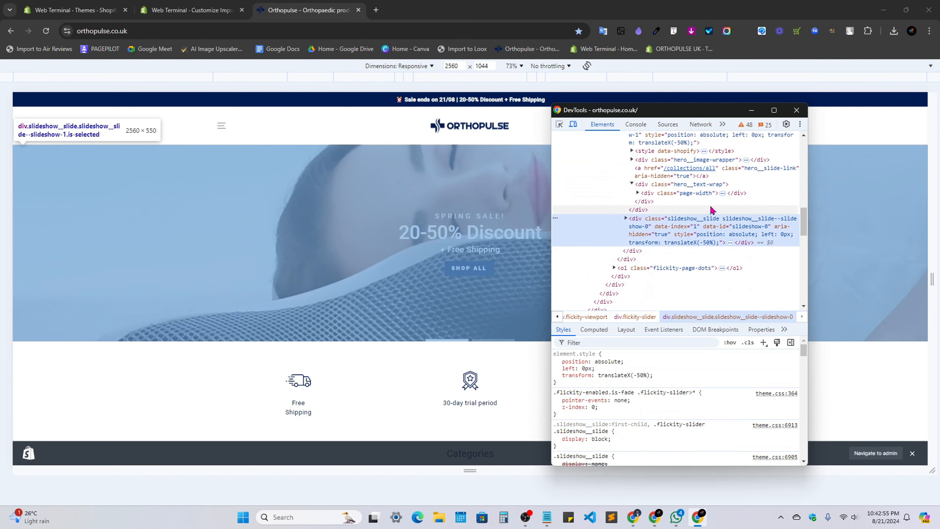
pyautogui.click(730, 242)
pyautogui.click(722, 259)
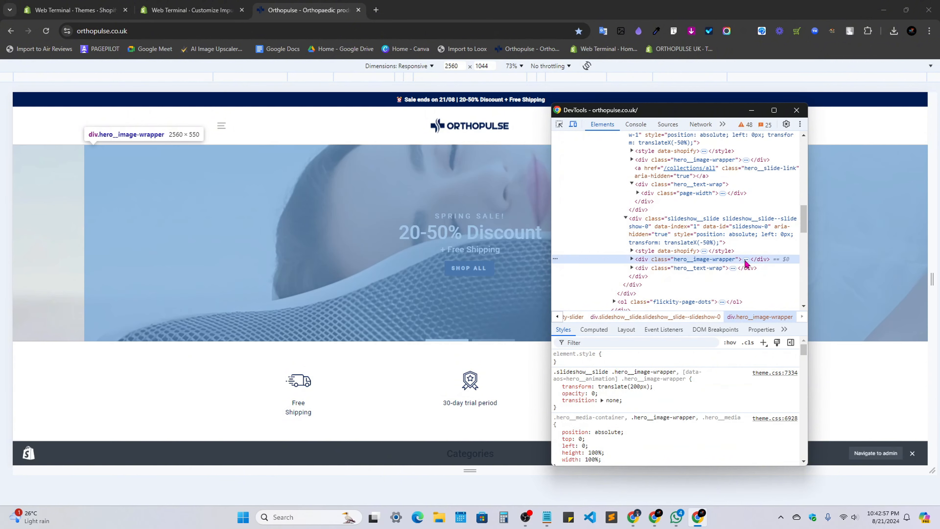
pyautogui.click(746, 259)
pyautogui.scroll(-8, 726, 237)
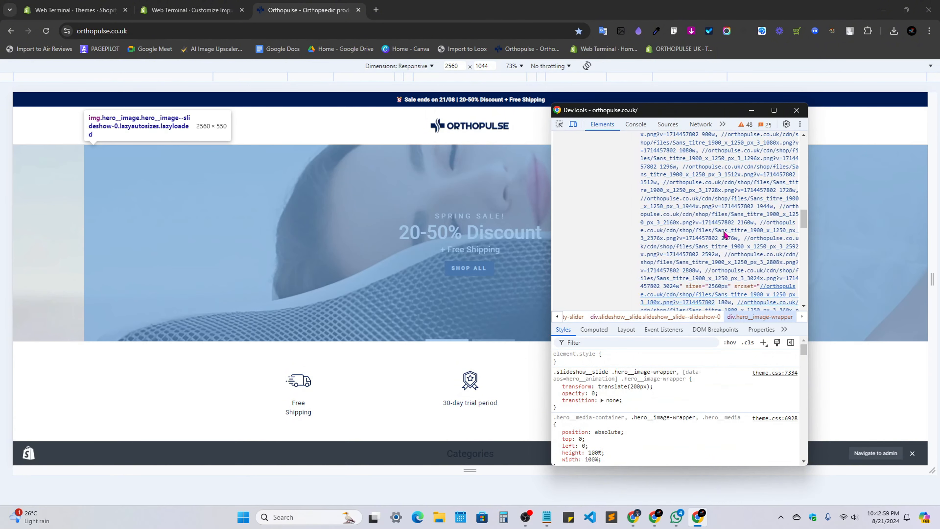
pyautogui.scroll(-5, 724, 235)
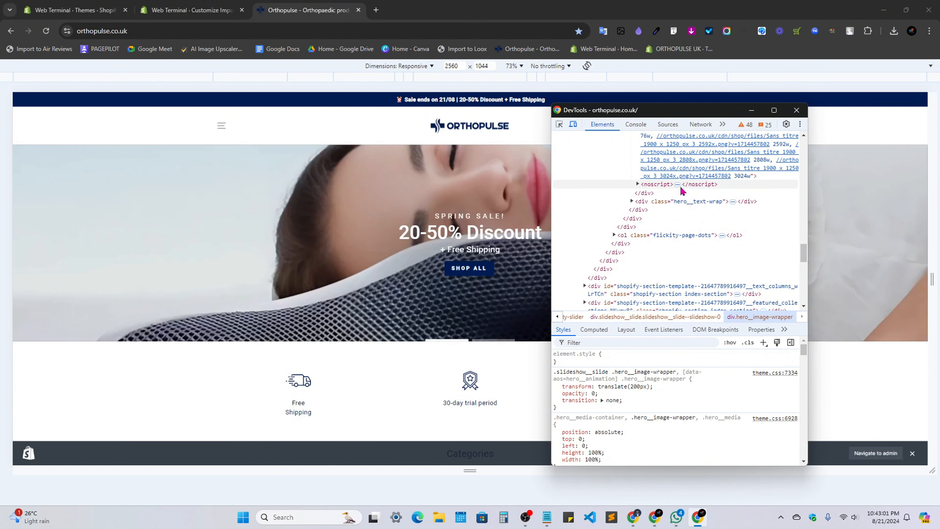
# Inspect the fallback image markup and the elements below the second hero slide, and close the developer tools.
pyautogui.click(678, 185)
pyautogui.scroll(3, 713, 176)
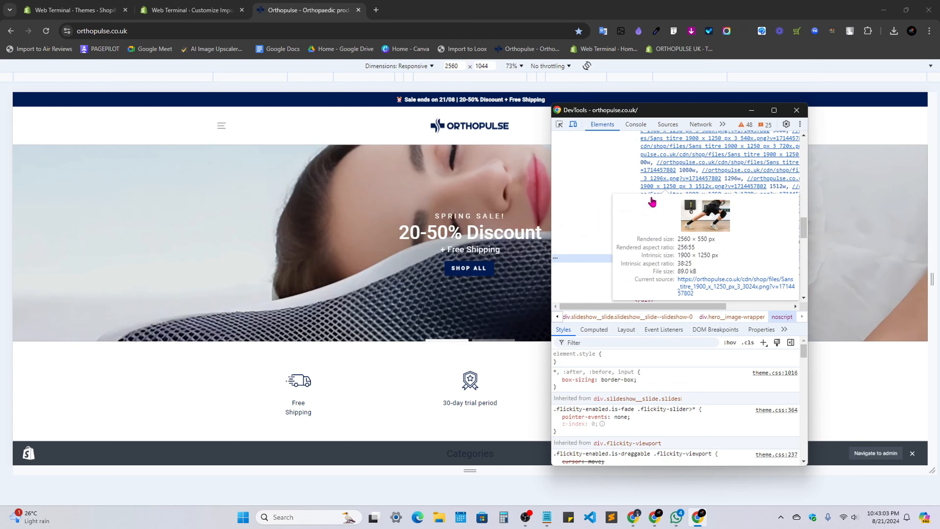
pyautogui.scroll(-2, 652, 201)
pyautogui.click(729, 222)
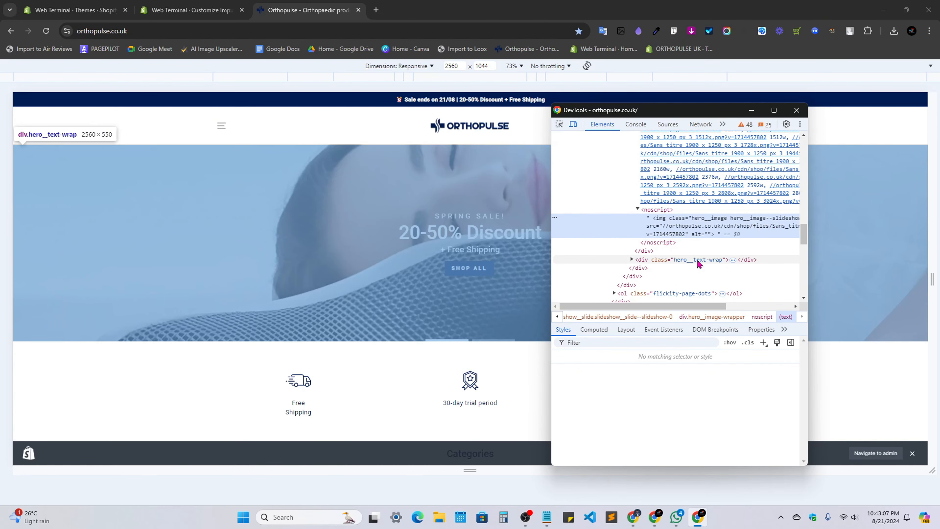
pyautogui.scroll(-2, 698, 264)
pyautogui.click(688, 241)
pyautogui.scroll(-5, 688, 241)
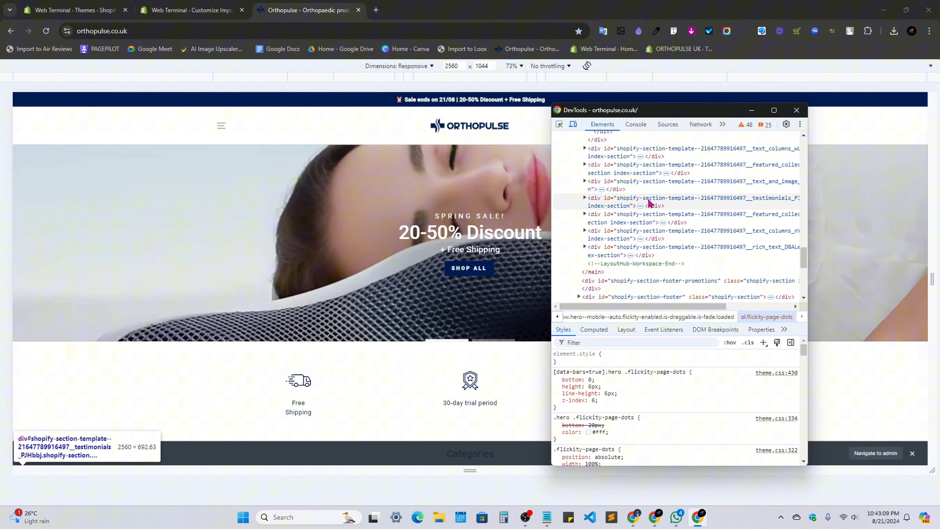
pyautogui.click(796, 110)
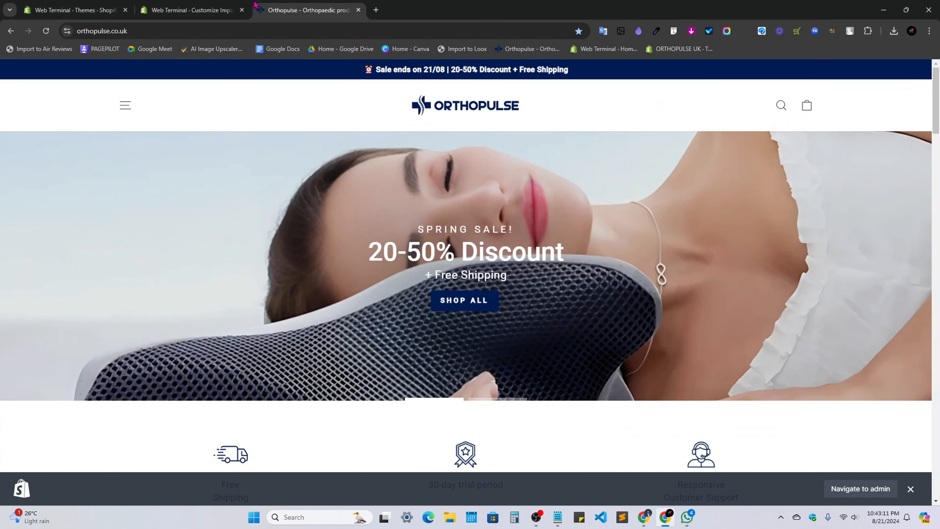
# Return to the theme editor and replace the first hero slide's heading with "20-50% Discount".
pyautogui.hotkey('ctrl', 'Tab')
pyautogui.hotkey('ctrl', 'Tab')
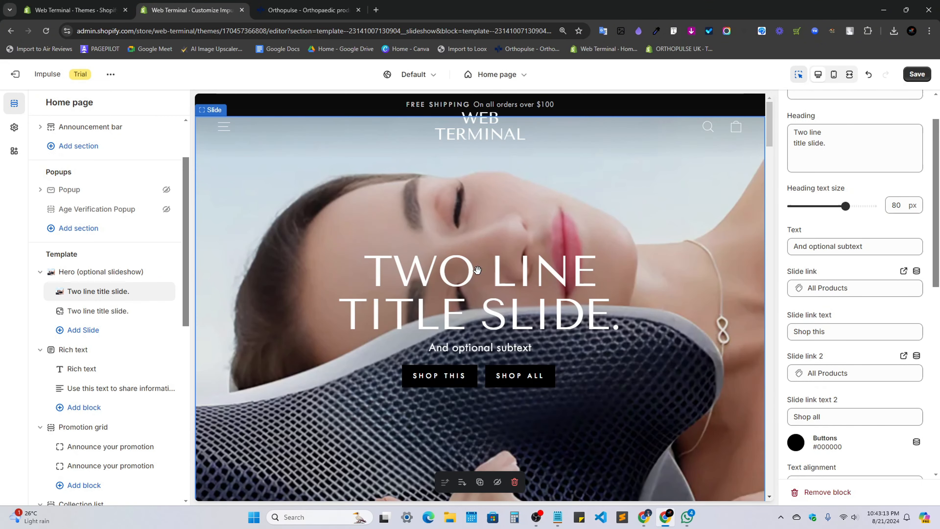
pyautogui.scroll(2, 873, 211)
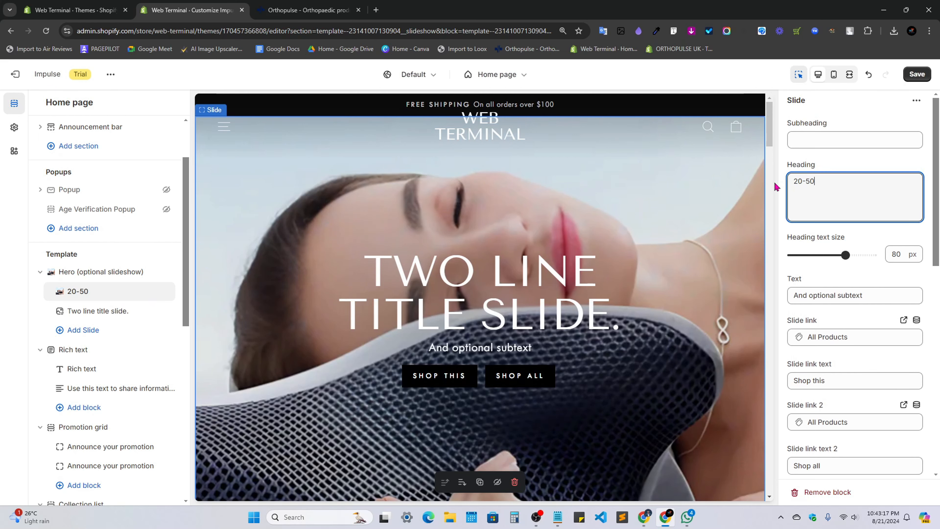
pyautogui.write('% d')
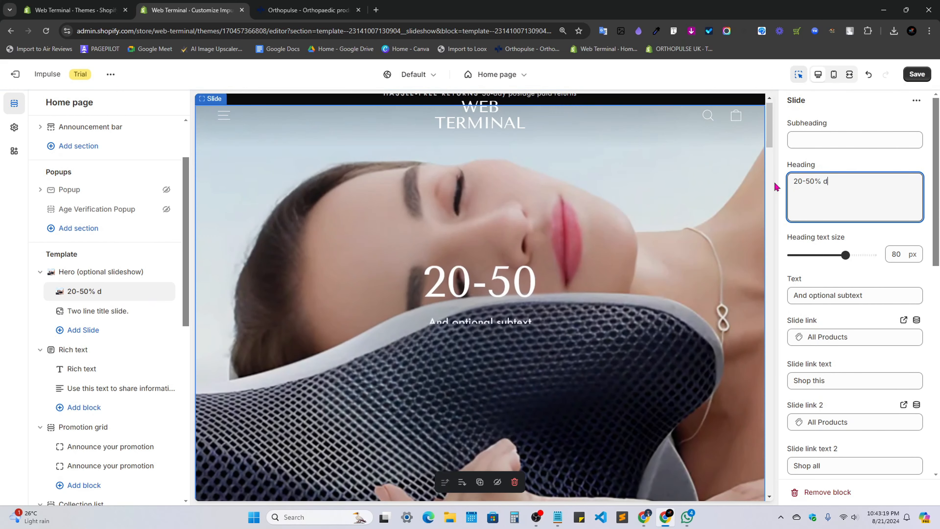
pyautogui.write('i')
pyautogui.press('BackSpace')
pyautogui.press('BackSpace')
pyautogui.write('D')
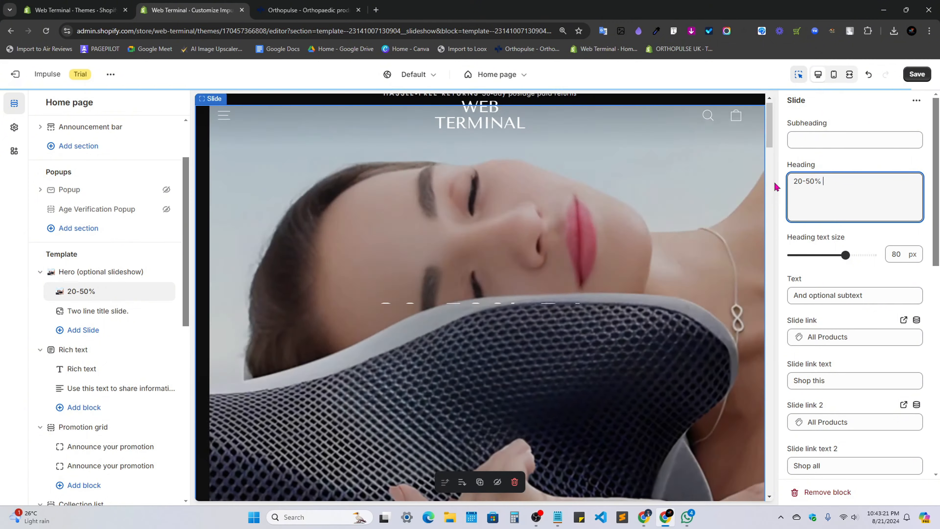
pyautogui.write('iscount')
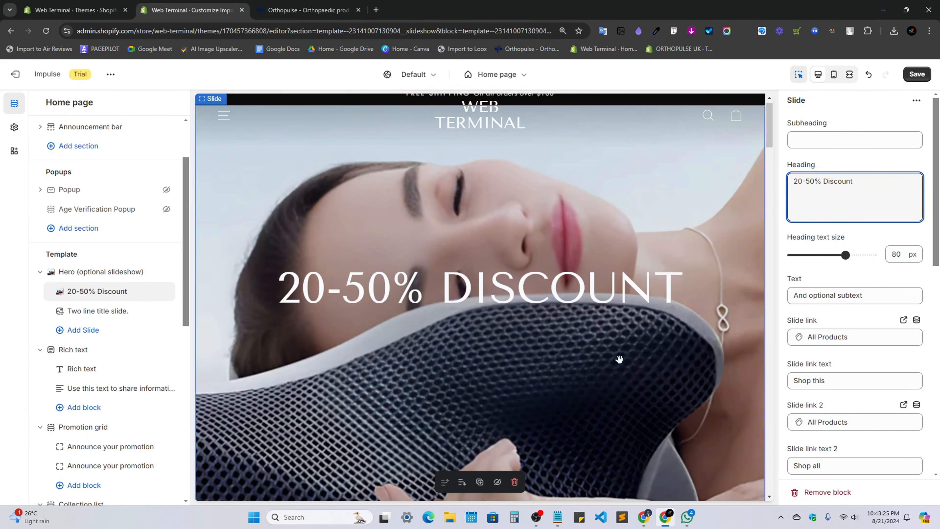
# Check the Orthopulse hero's wording and set the first slide's subheading to "Spring Sale".
pyautogui.click(307, 10)
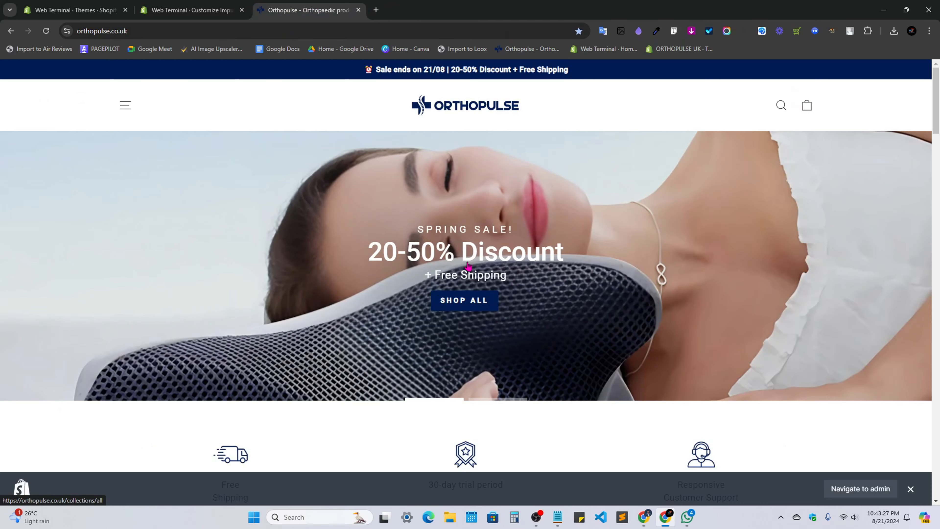
pyautogui.click(222, 8)
pyautogui.click(844, 138)
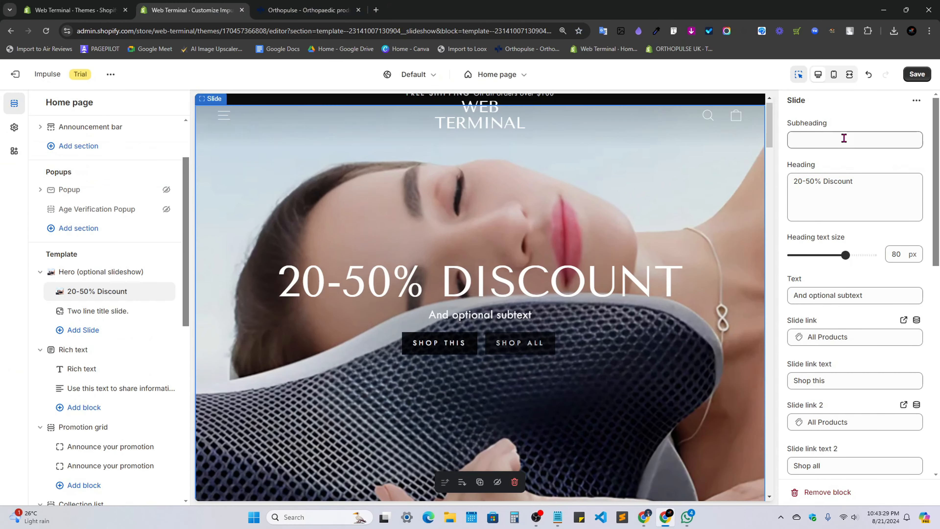
pyautogui.write('Spr')
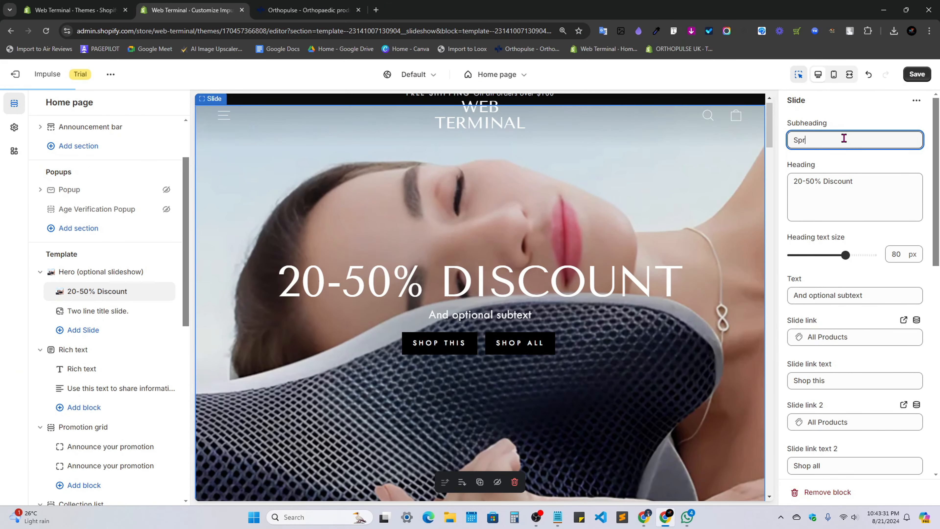
pyautogui.write('ing S')
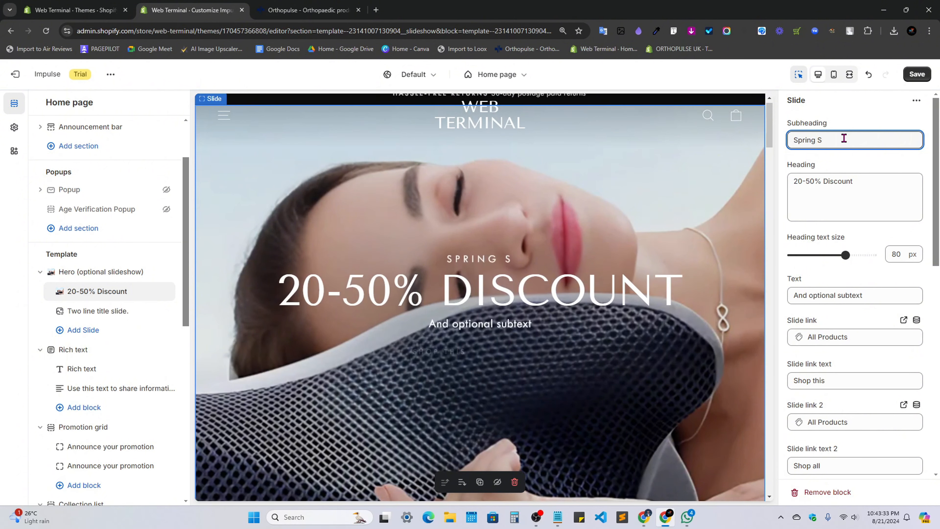
pyautogui.write('ale')
# Check the line below the heading on the Orthopulse hero and set the first slide's text to "+ Free Shipping".
pyautogui.click(282, 4)
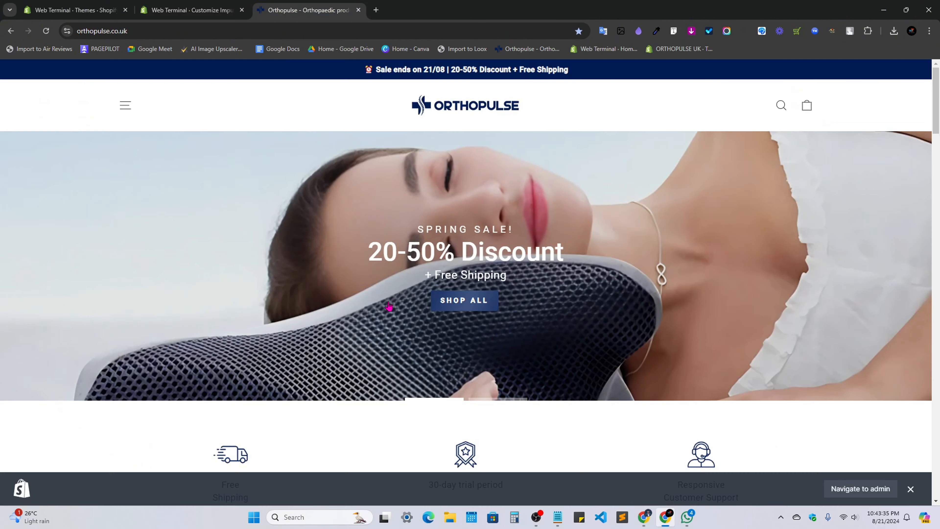
pyautogui.scroll(-3, 388, 310)
pyautogui.scroll(2, 485, 309)
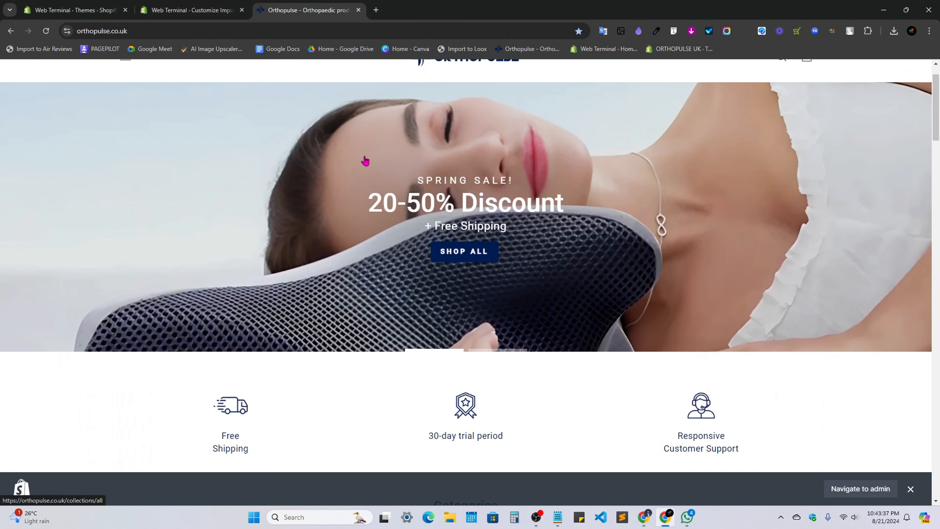
pyautogui.click(189, 10)
pyautogui.scroll(-2, 853, 221)
pyautogui.scroll(2, 780, 348)
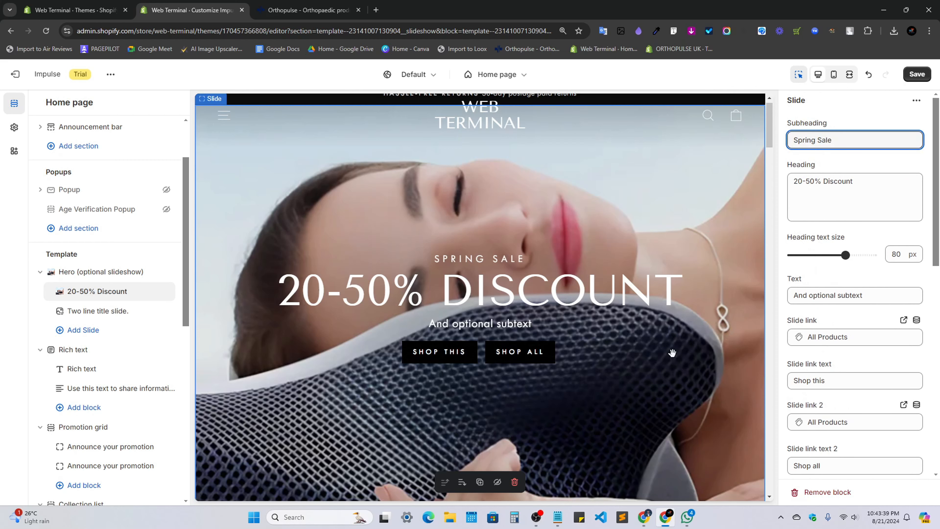
pyautogui.scroll(-2, 917, 262)
pyautogui.scroll(2, 847, 168)
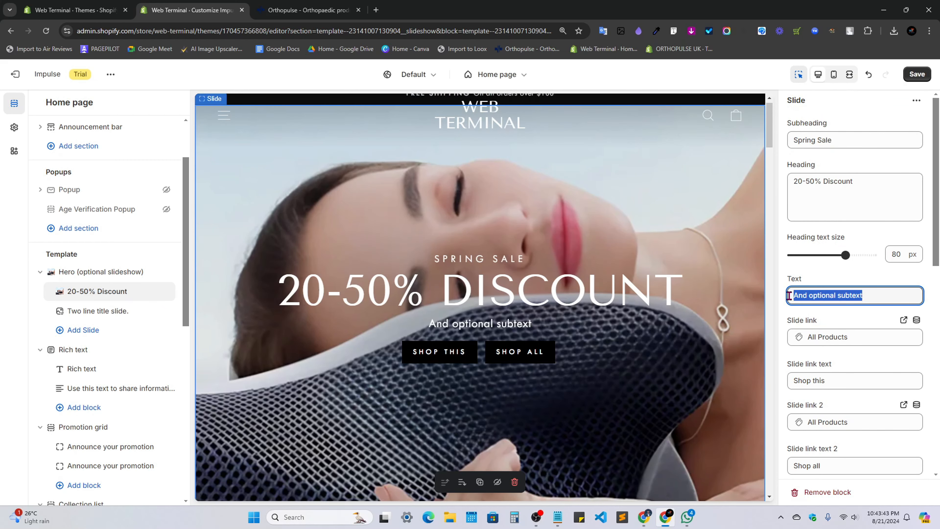
pyautogui.write('+ Free')
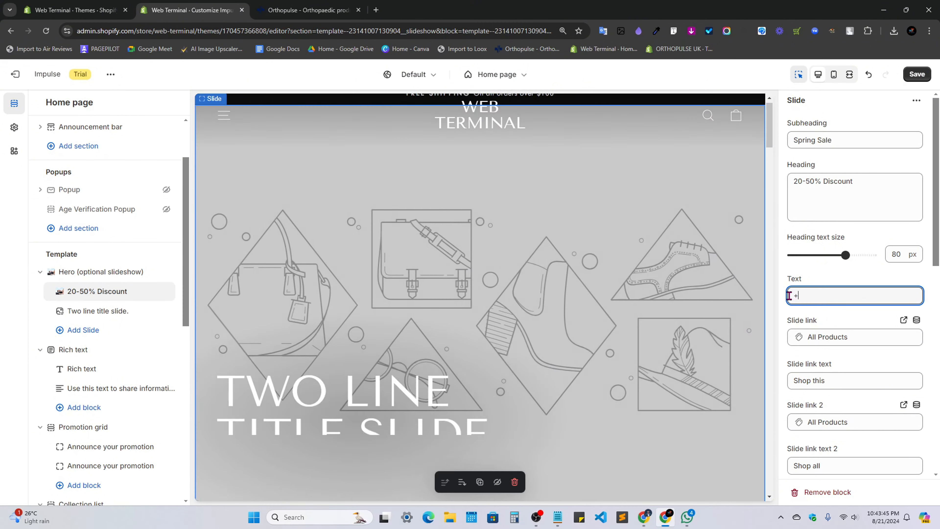
pyautogui.write(' Shipping')
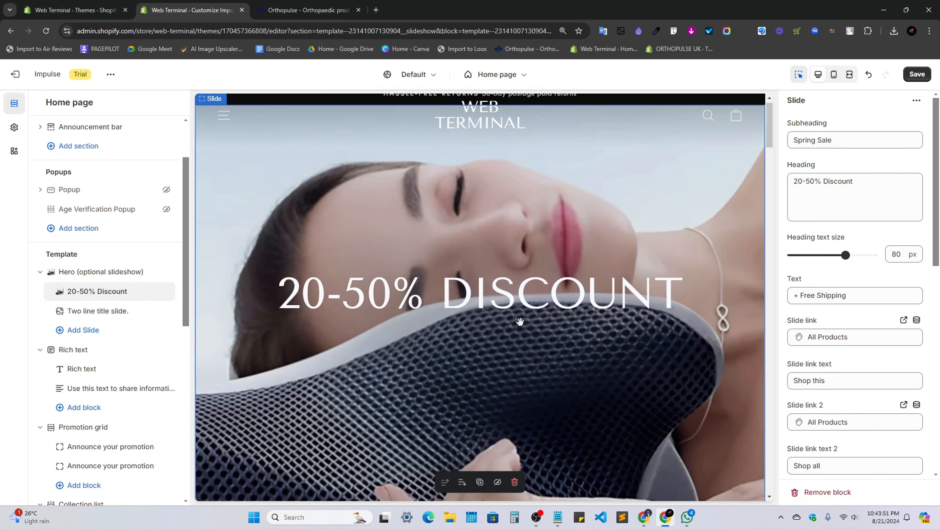
# Compare the edited first slide in the preview with the hero on the Orthopulse storefront.
pyautogui.scroll(-3, 572, 301)
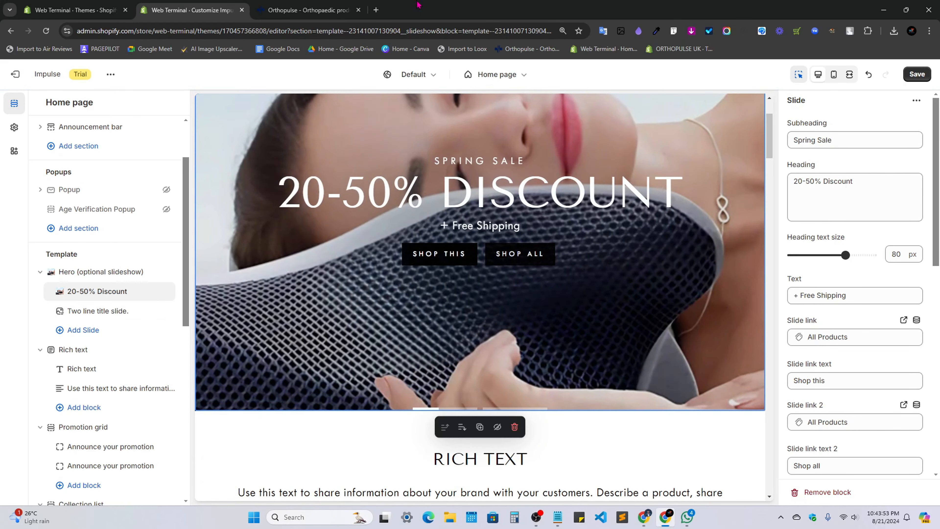
pyautogui.click(308, 10)
pyautogui.scroll(1, 584, 360)
pyautogui.hotkey('ctrl', 'shift', 'Tab')
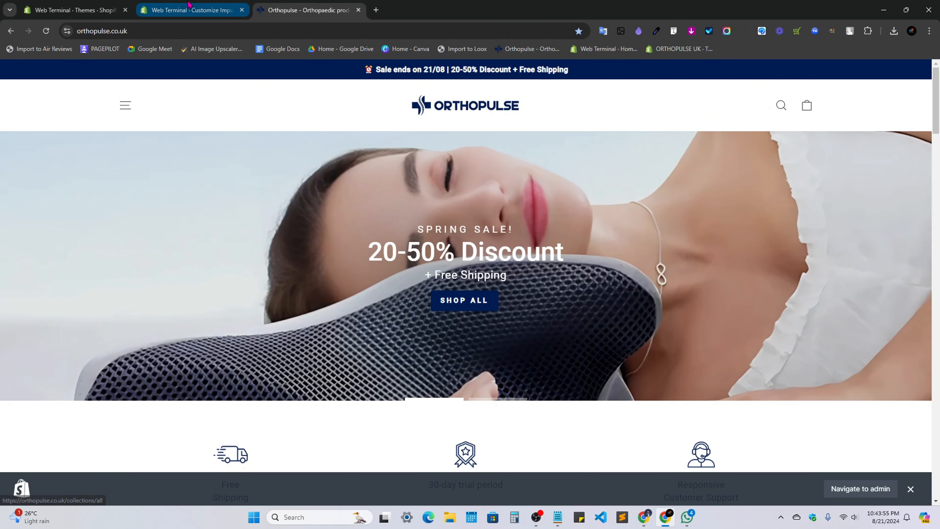
pyautogui.scroll(1, 518, 283)
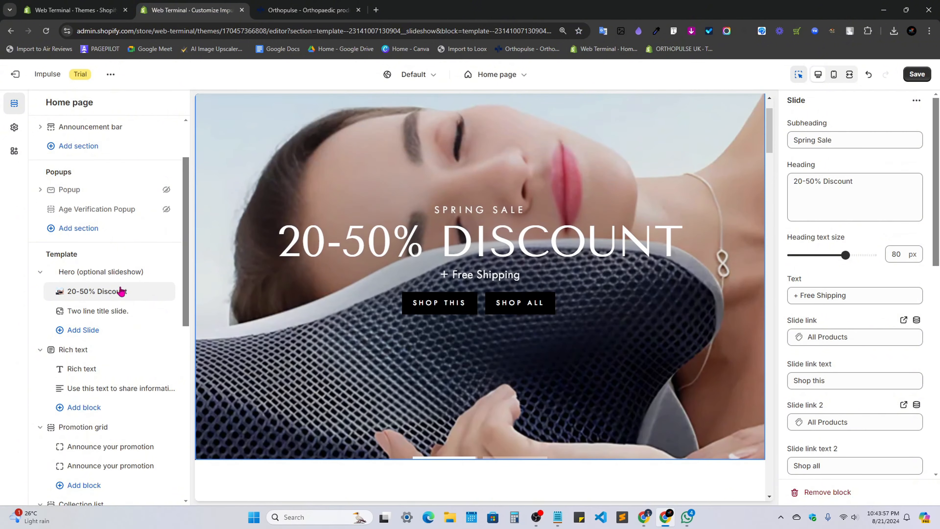
# Insert another slide directly below the "20-50% Discount" slide and open the hero slideshow section's settings.
pyautogui.click(109, 301)
pyautogui.click(71, 277)
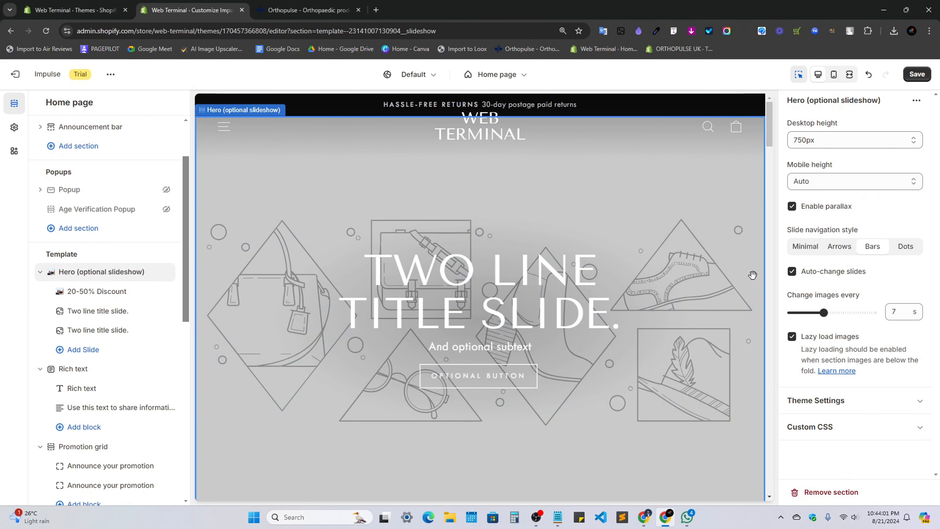
pyautogui.scroll(-4, 430, 428)
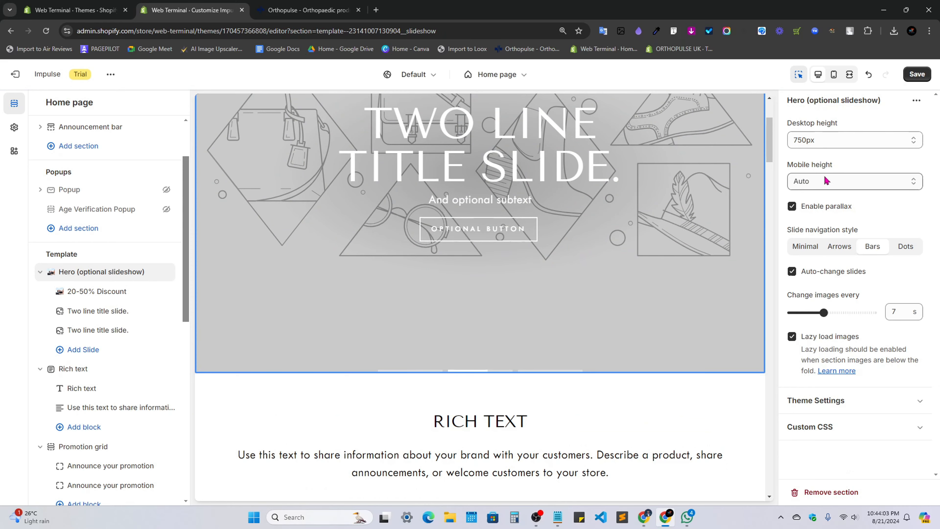
# Try the mobile heights Full screen, 250px and 400px on the hero slideshow.
pyautogui.click(826, 181)
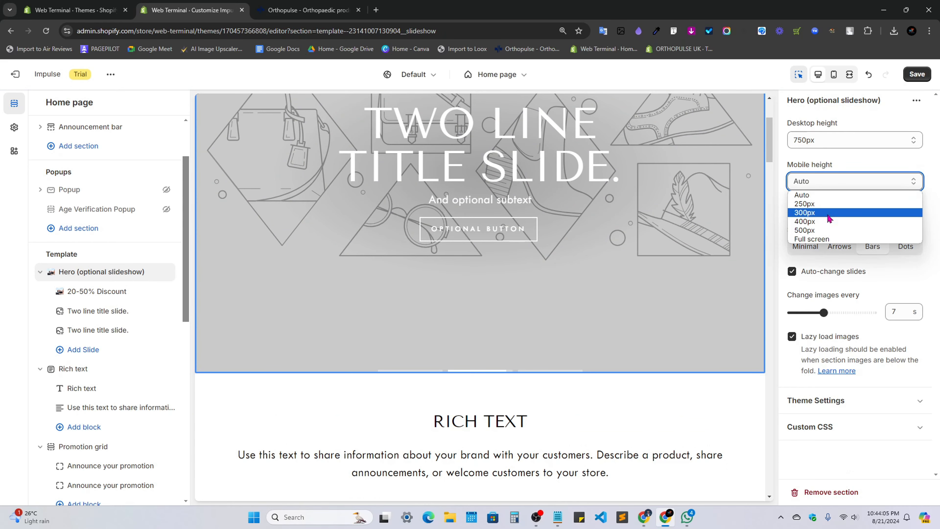
pyautogui.click(826, 239)
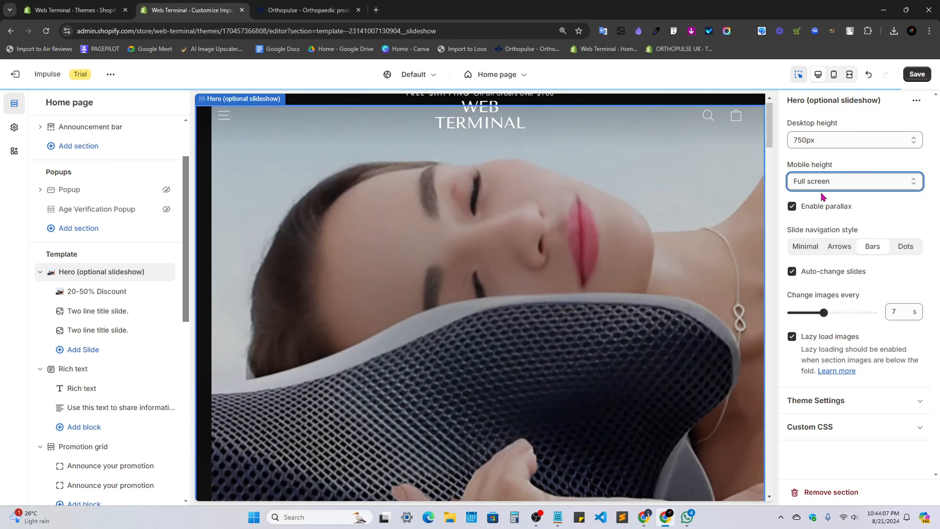
pyautogui.click(848, 184)
pyautogui.click(807, 203)
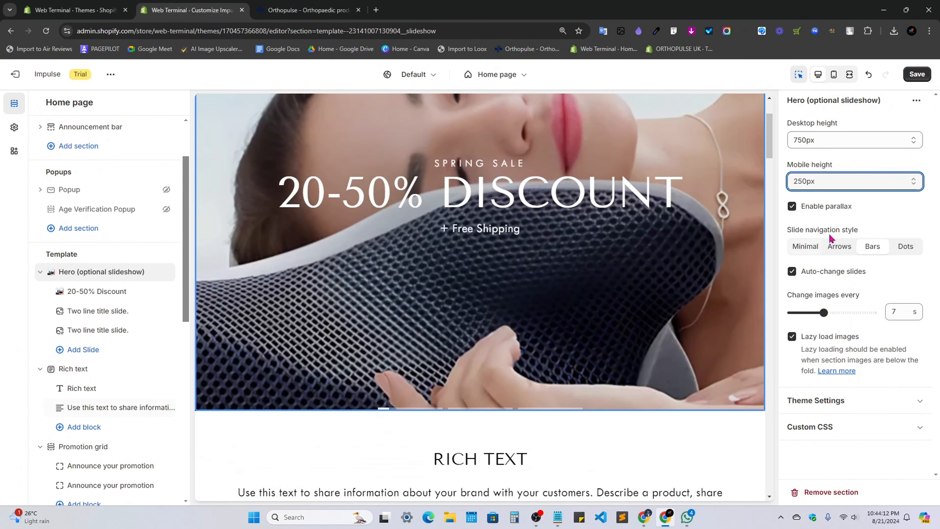
pyautogui.click(834, 181)
pyautogui.click(811, 221)
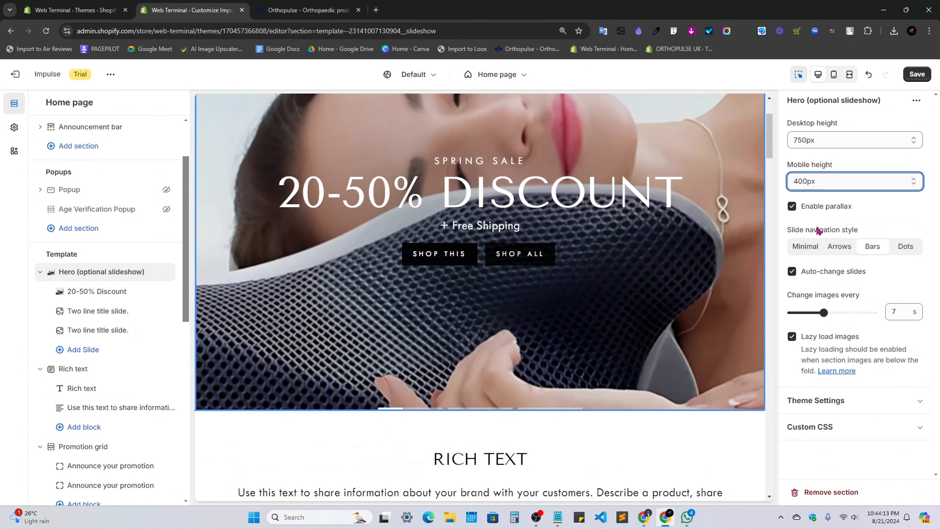
# Disable parallax on the hero slideshow and set its mobile height to 250px.
pyautogui.click(792, 206)
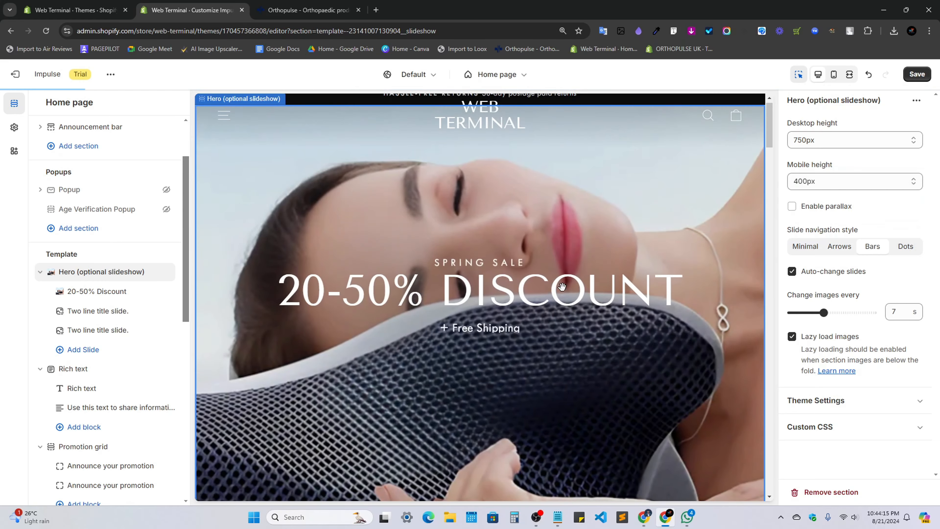
pyautogui.scroll(-3, 526, 294)
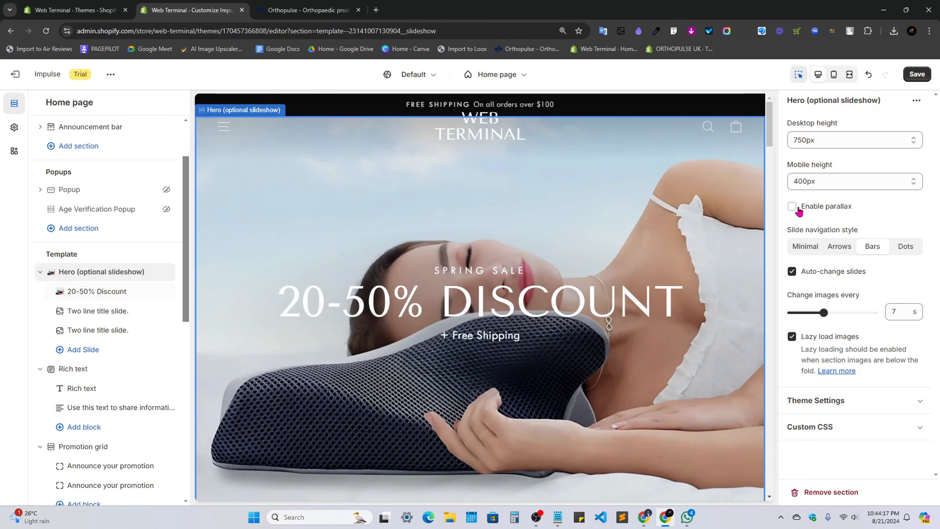
pyautogui.click(814, 181)
pyautogui.click(806, 203)
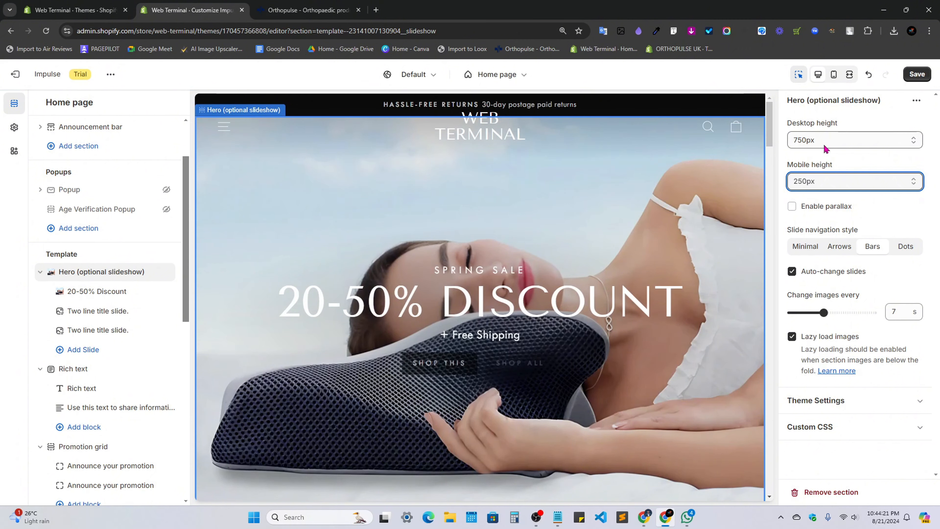
# Set the hero slideshow's desktop height to 450px.
pyautogui.click(825, 148)
pyautogui.click(827, 182)
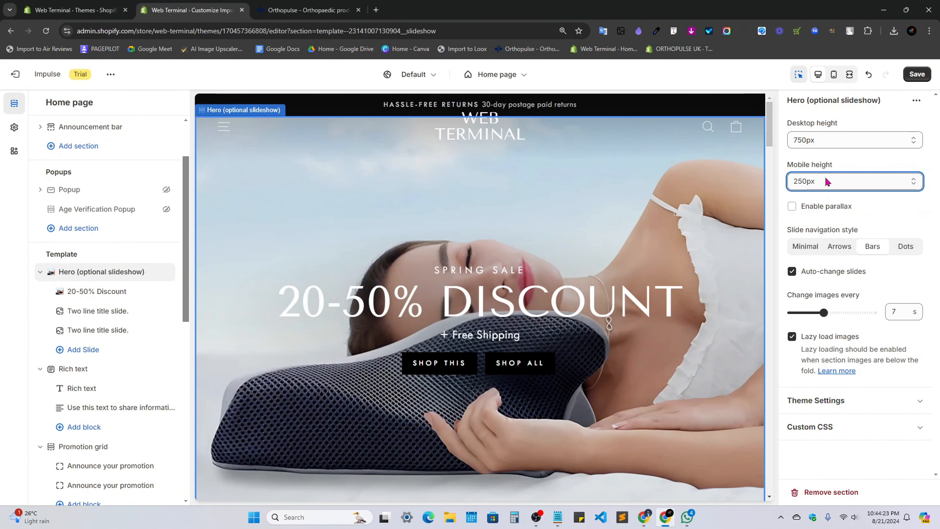
pyautogui.click(833, 148)
pyautogui.click(810, 163)
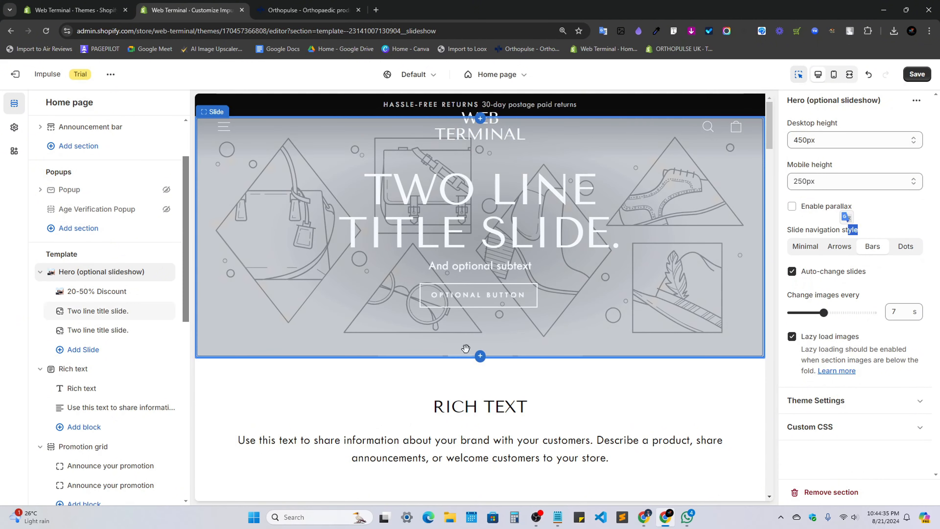
# Try the Arrows, Bars and Dots slide navigation styles on the hero slideshow, testing the arrows in the preview.
pyautogui.click(848, 246)
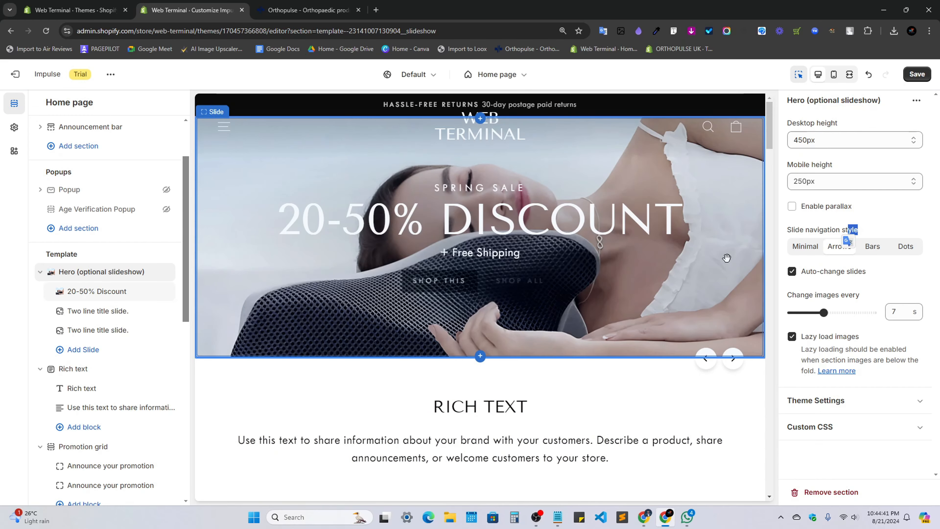
pyautogui.click(728, 359)
pyautogui.click(706, 358)
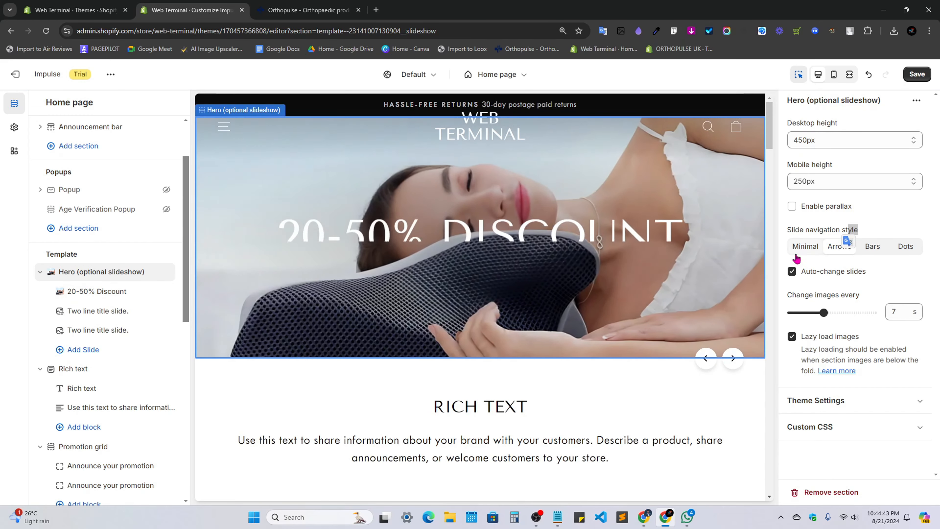
pyautogui.click(878, 249)
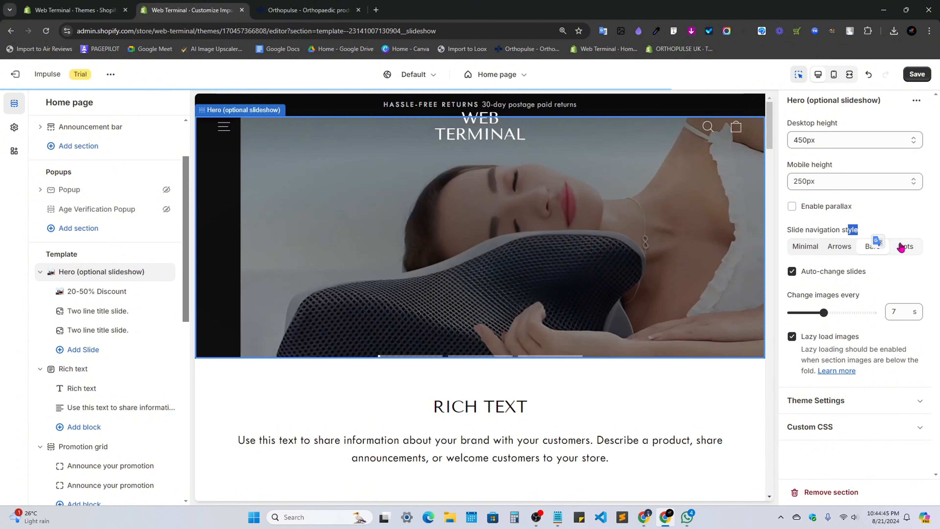
pyautogui.click(906, 246)
# Check the slide navigation on the Orthopulse storefront's hero, use the Bars style for the slideshow and save the theme.
pyautogui.click(307, 10)
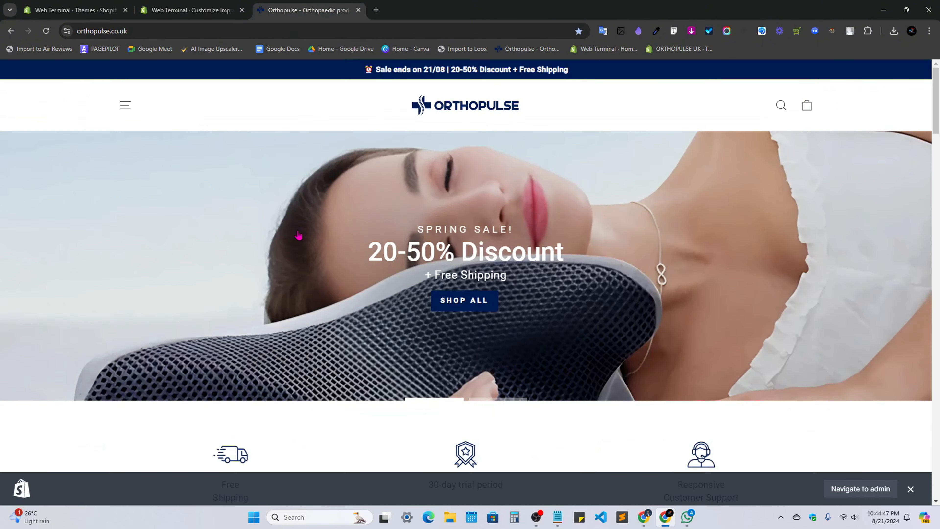
pyautogui.scroll(-2, 512, 388)
pyautogui.click(237, 8)
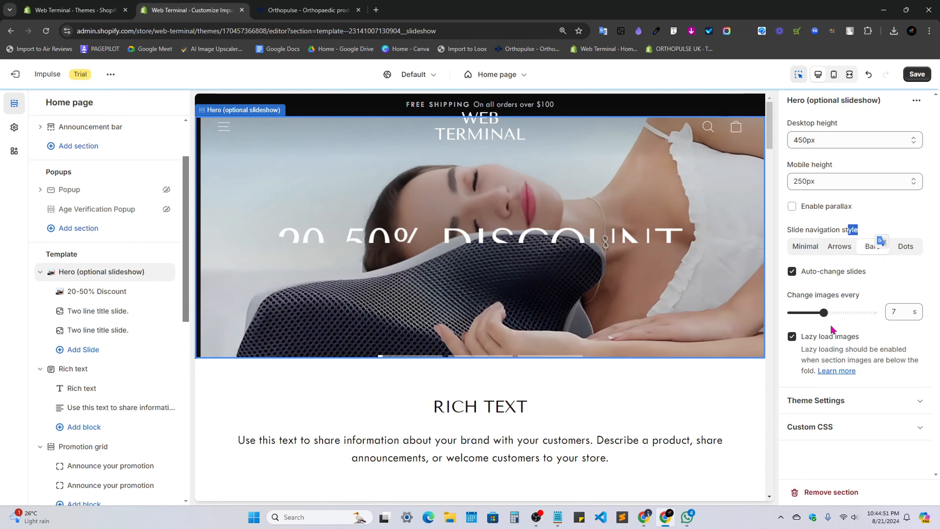
pyautogui.click(315, 10)
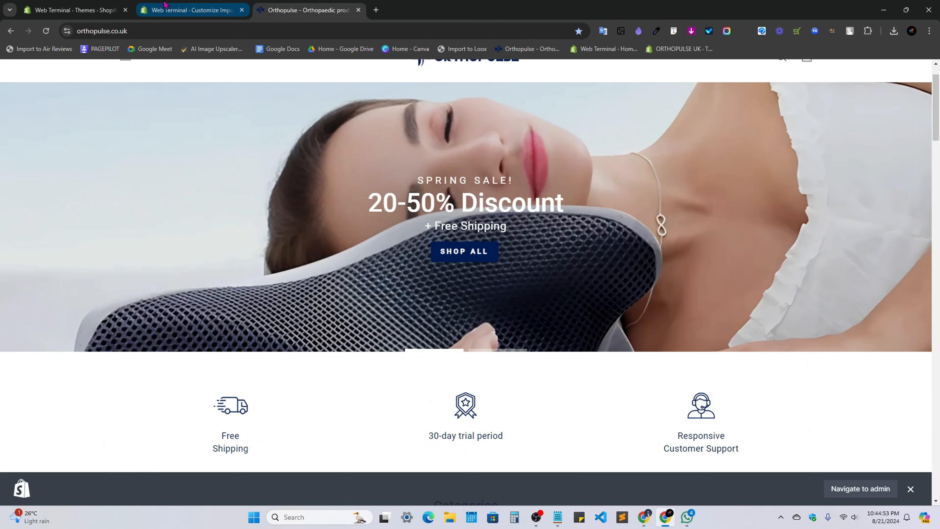
pyautogui.click(170, 8)
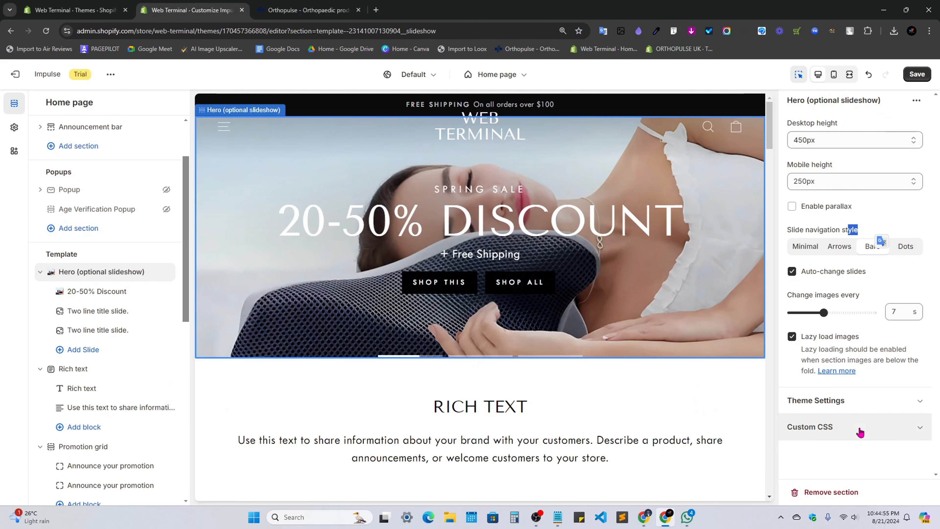
pyautogui.click(930, 75)
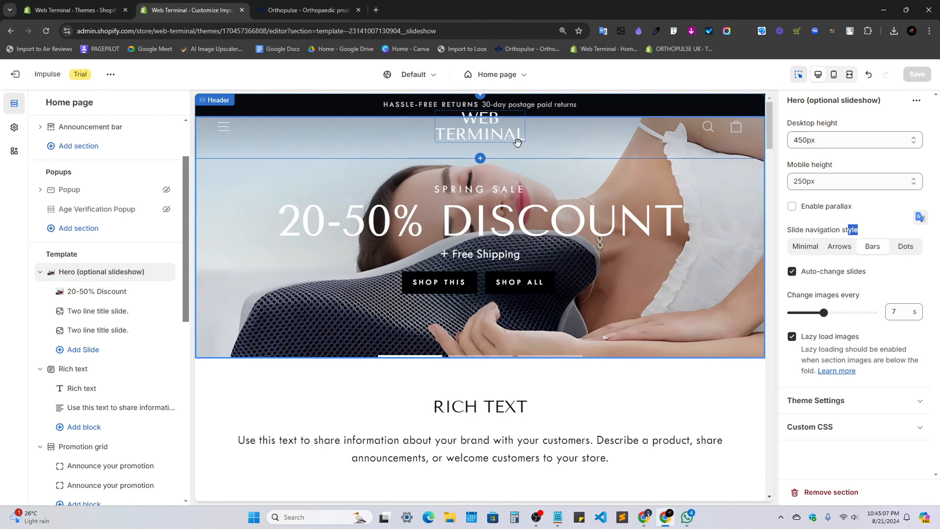
# Look at the header on the Orthopulse storefront, then open the theme's Header section settings and review the options.
pyautogui.click(306, 4)
pyautogui.scroll(2, 388, 200)
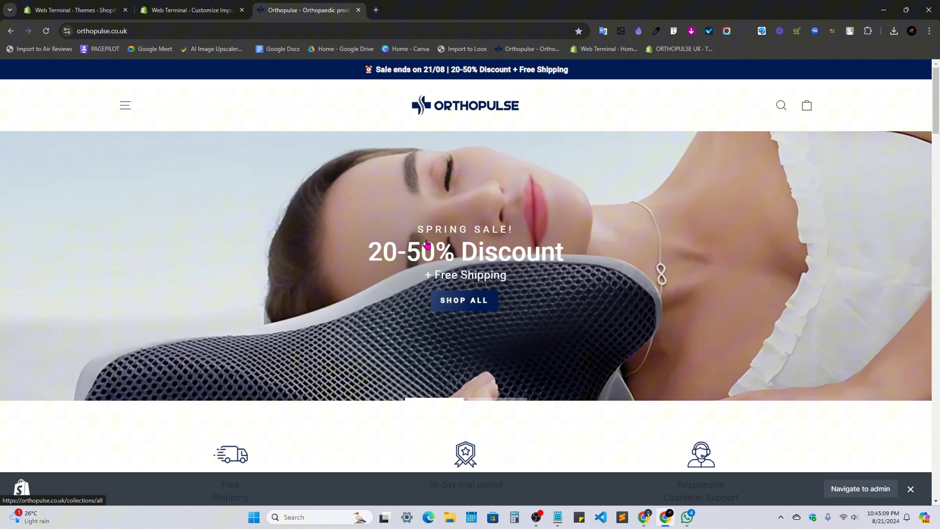
pyautogui.click(180, 5)
pyautogui.click(262, 152)
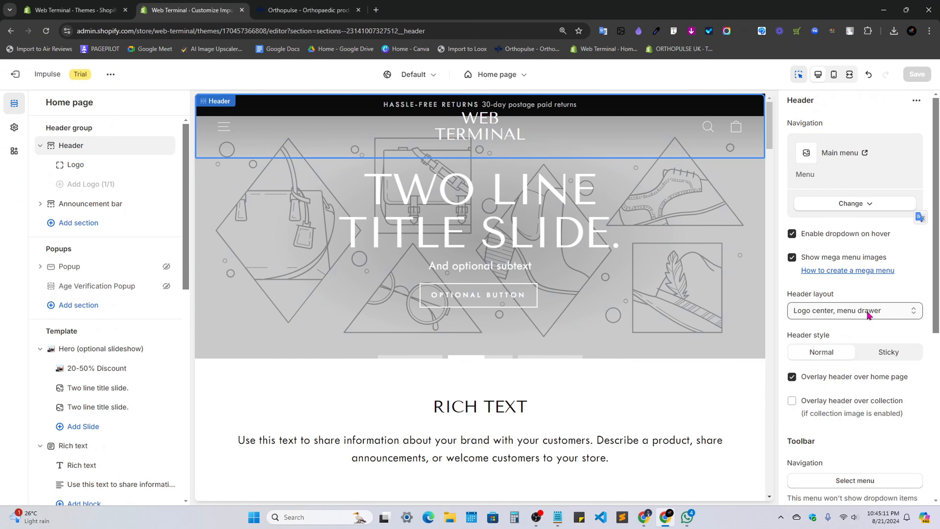
pyautogui.scroll(-5, 867, 314)
pyautogui.scroll(5, 839, 287)
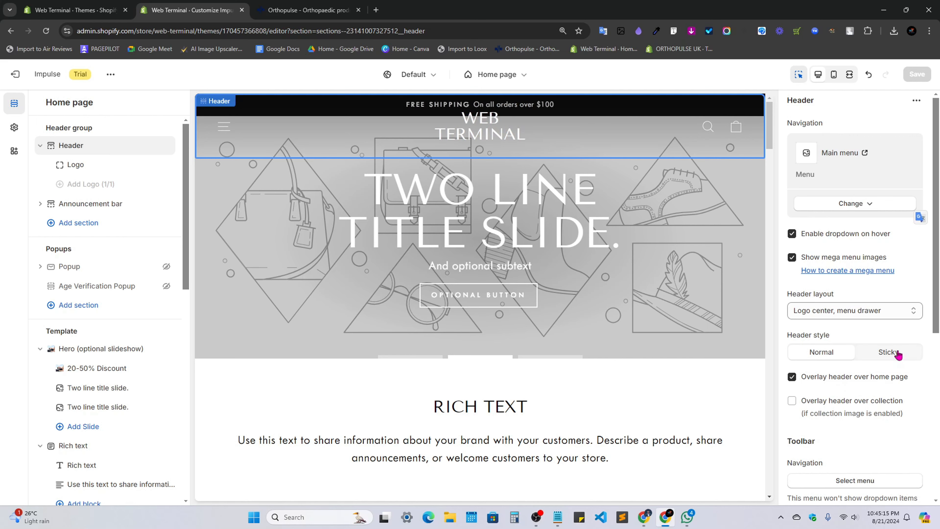
# Enable the header overlay over collection pages and save the theme.
pyautogui.scroll(-1, 866, 397)
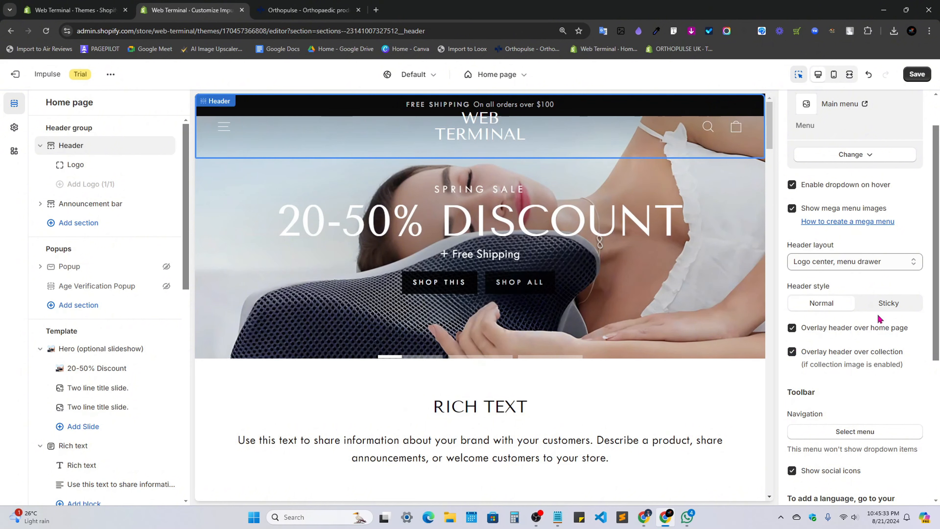
pyautogui.scroll(2, 899, 216)
pyautogui.scroll(-4, 844, 227)
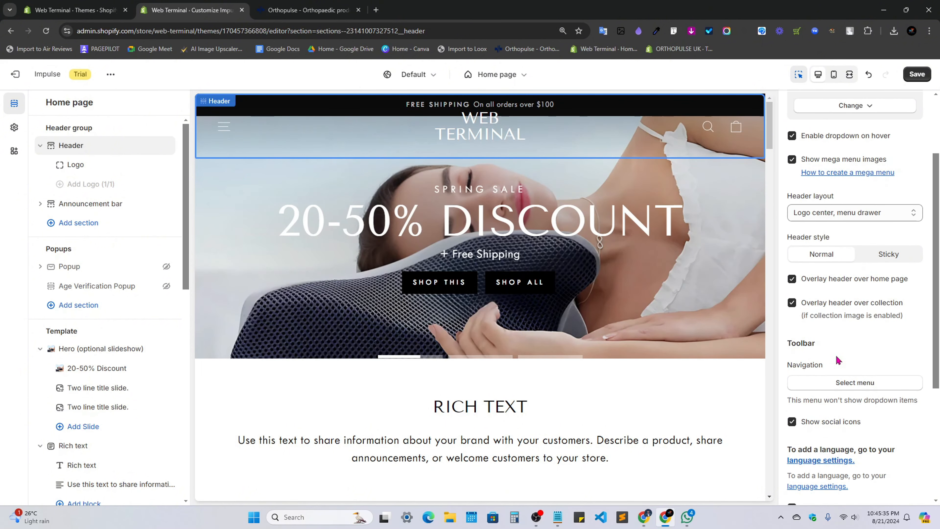
pyautogui.scroll(4, 840, 363)
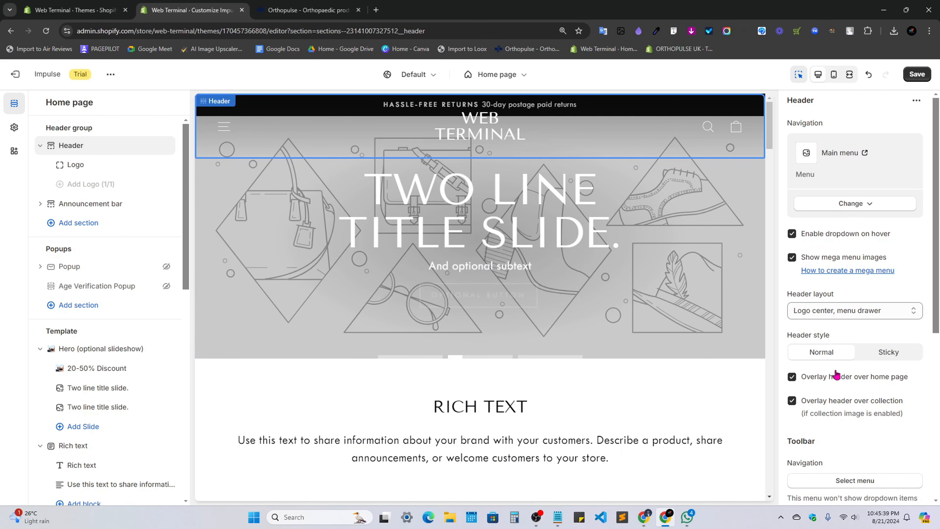
pyautogui.scroll(-4, 878, 391)
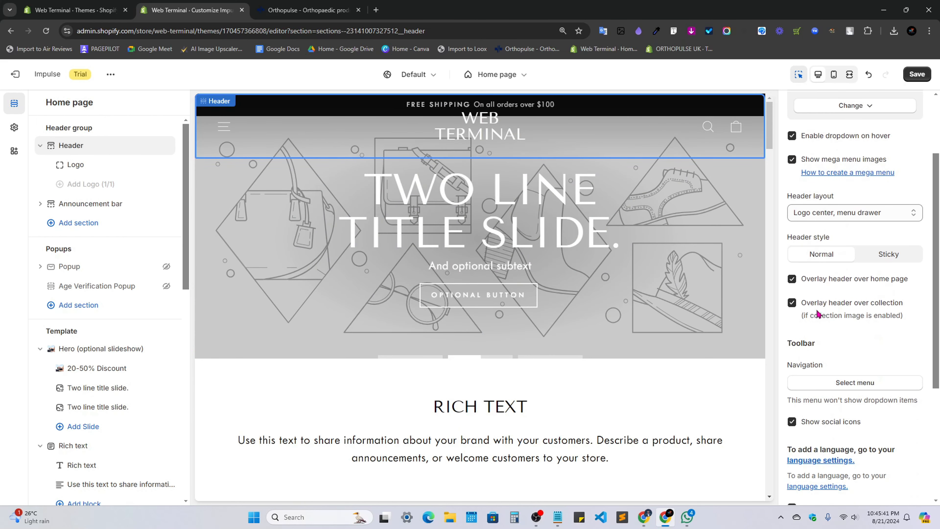
pyautogui.click(918, 75)
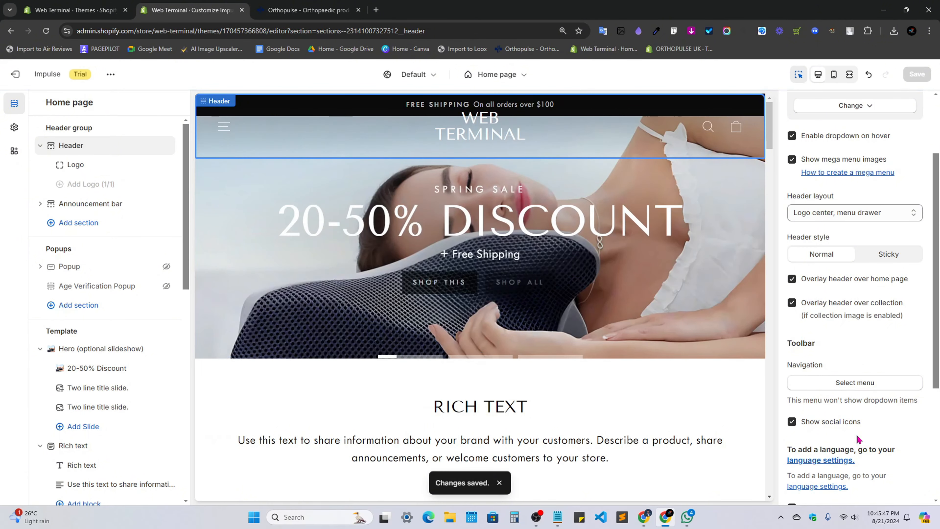
# Open the settings of the Logo block inside the Header section.
pyautogui.scroll(-5, 850, 406)
pyautogui.scroll(8, 837, 408)
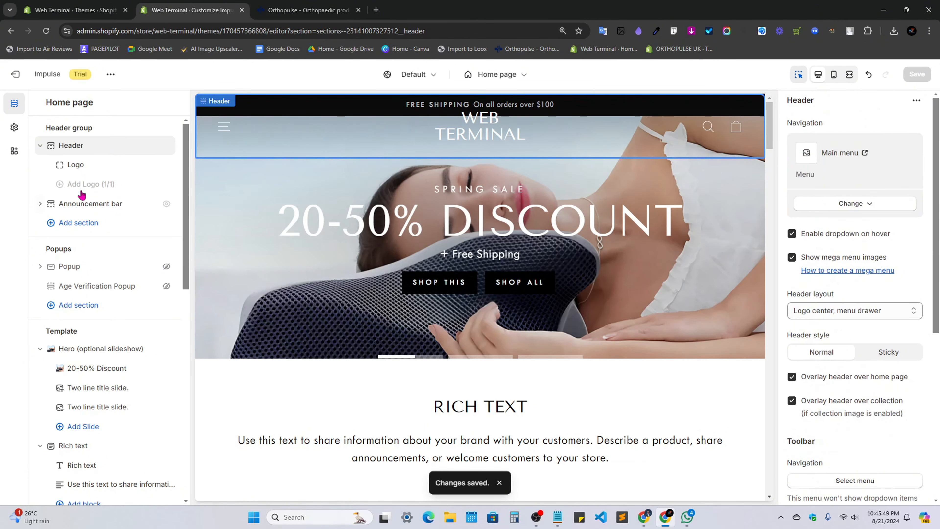
pyautogui.click(76, 267)
pyautogui.click(83, 164)
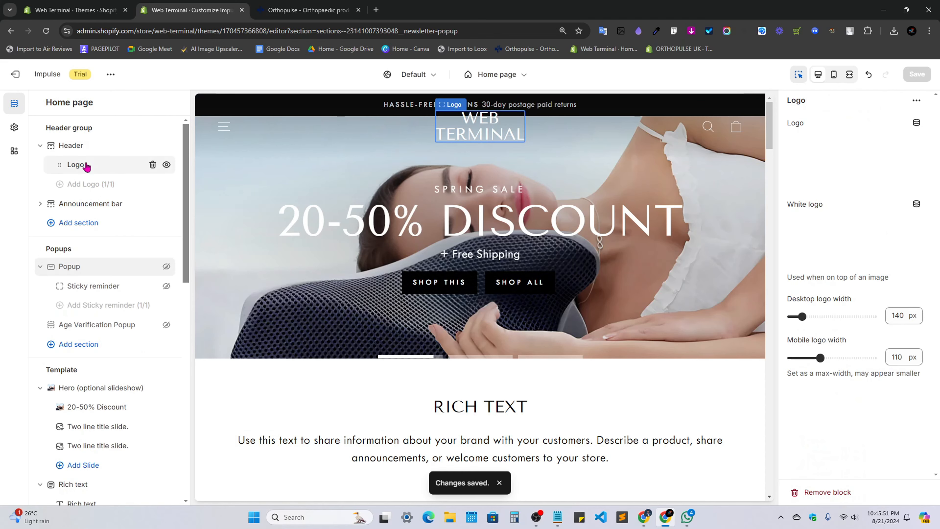
pyautogui.click(75, 148)
pyautogui.click(76, 165)
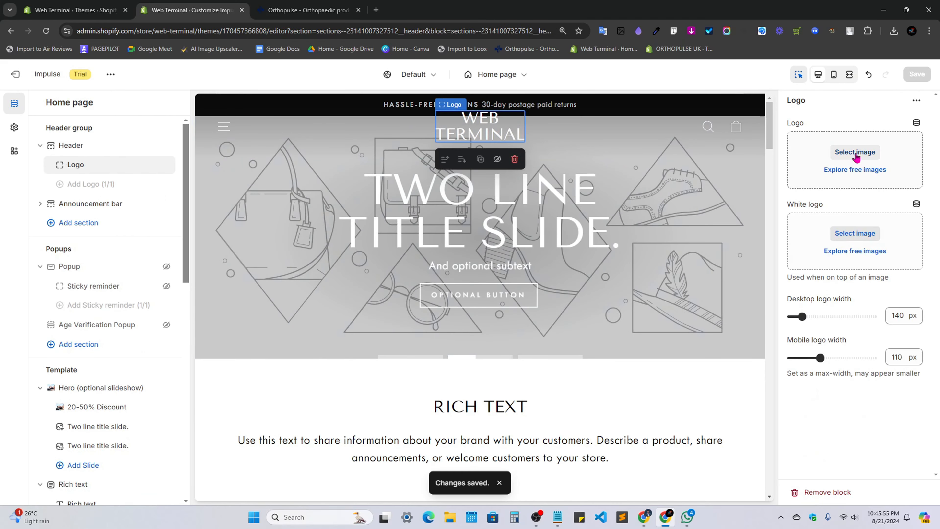
pyautogui.moveTo(814, 125); pyautogui.dragTo(776, 120)
pyautogui.click(822, 132)
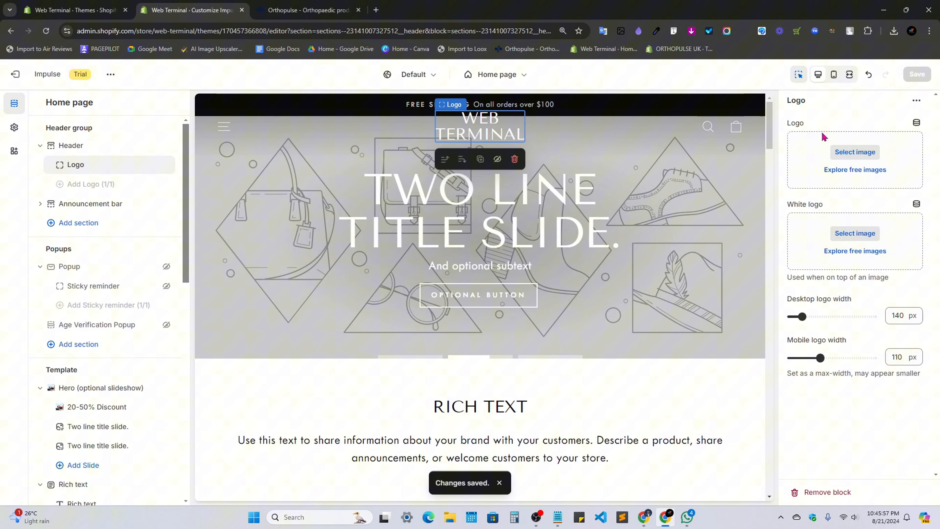
# Upload download (79).png from the Downloads folder and apply it as the header's main logo.
pyautogui.click(849, 150)
pyautogui.click(498, 200)
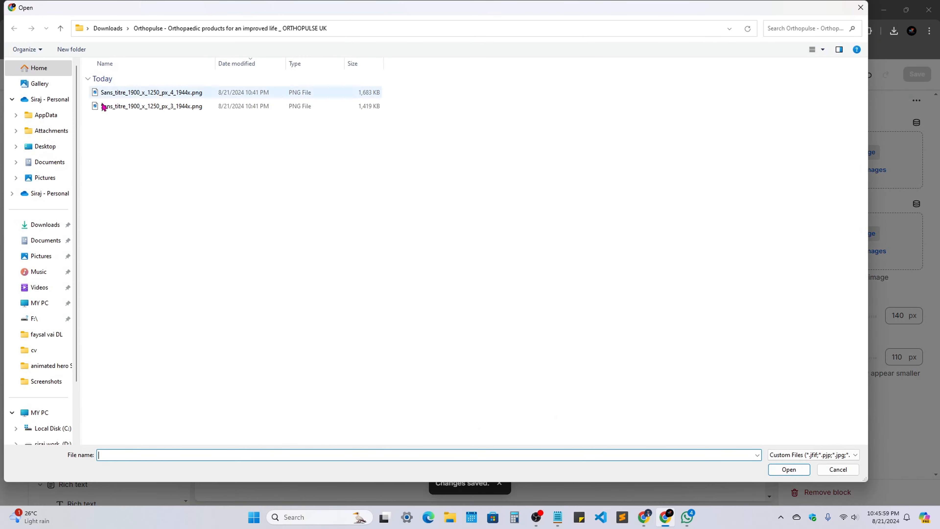
pyautogui.click(41, 224)
pyautogui.click(124, 95)
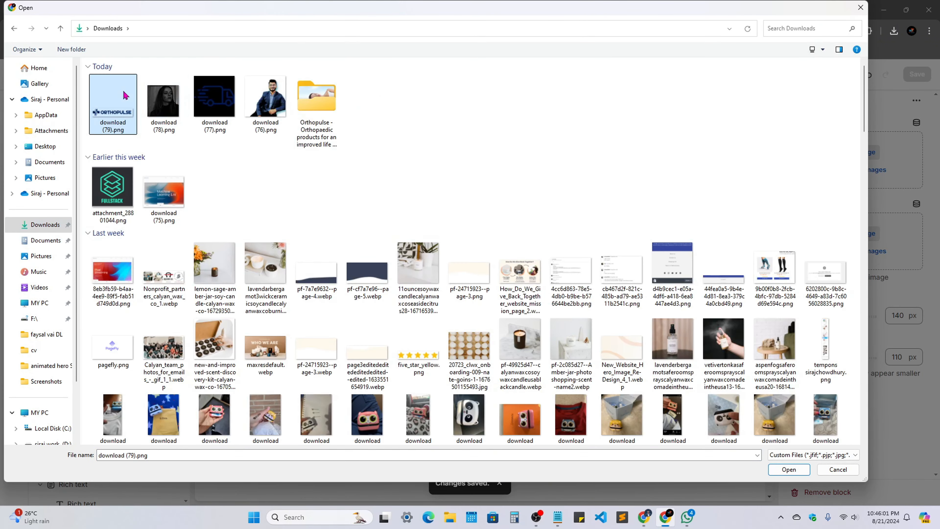
pyautogui.click(777, 469)
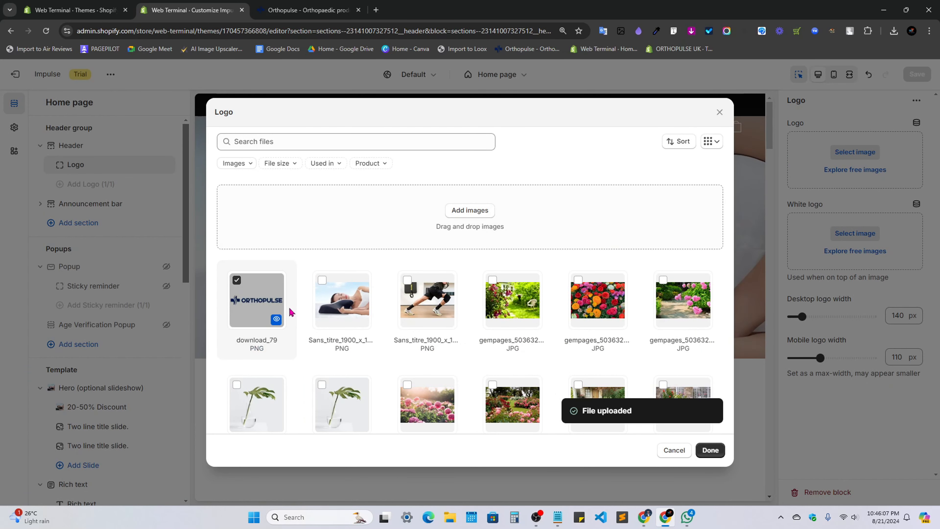
pyautogui.click(245, 304)
pyautogui.click(710, 450)
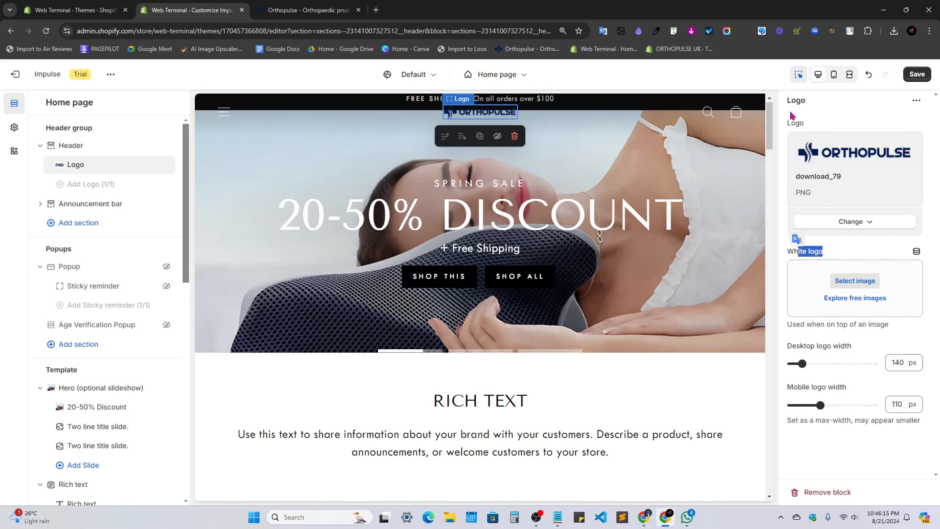
# Examine how the Orthopulse logo appears in the header of the home page preview while moving through the page.
pyautogui.click(799, 125)
pyautogui.scroll(-6, 554, 387)
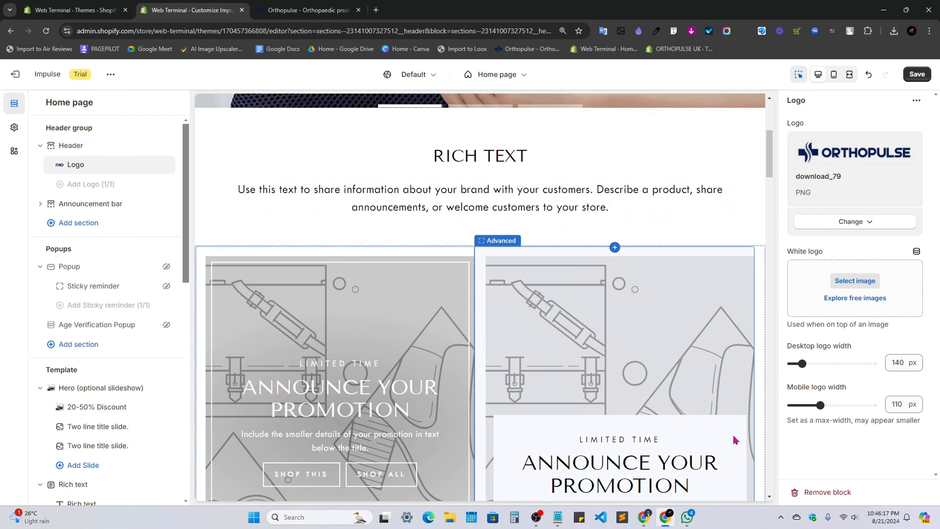
pyautogui.scroll(6, 502, 362)
pyautogui.scroll(-4, 498, 359)
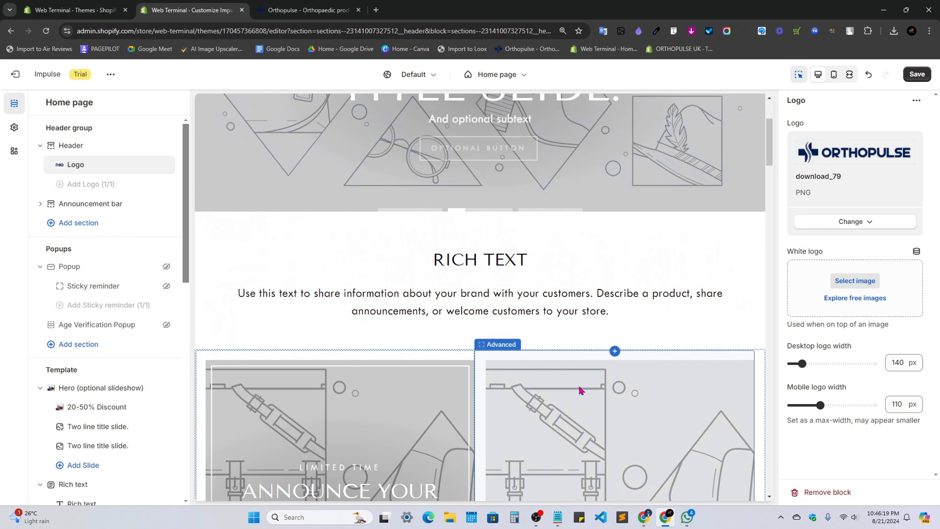
pyautogui.scroll(1, 580, 387)
pyautogui.scroll(-3, 579, 387)
pyautogui.scroll(-2, 577, 387)
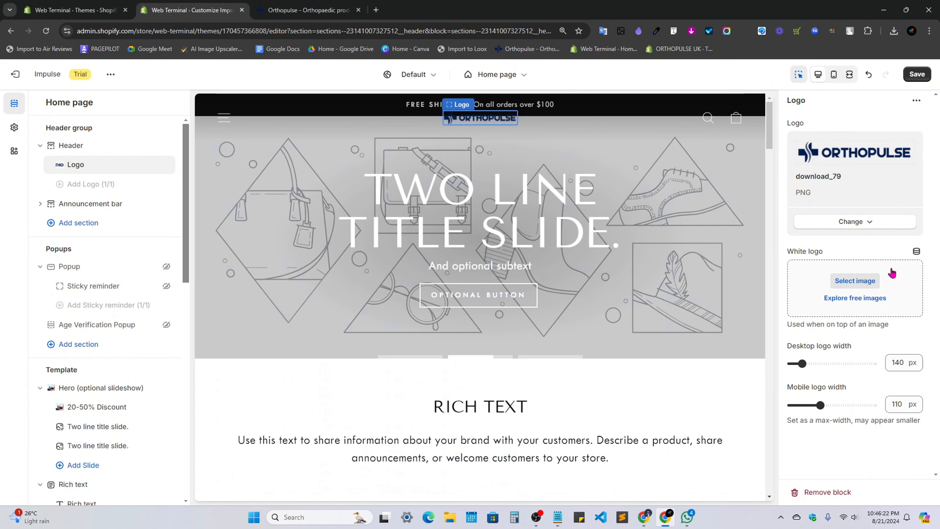
# Assign the round Fresh Seeds emblem from the store's files as the white logo and check it in the preview.
pyautogui.click(855, 280)
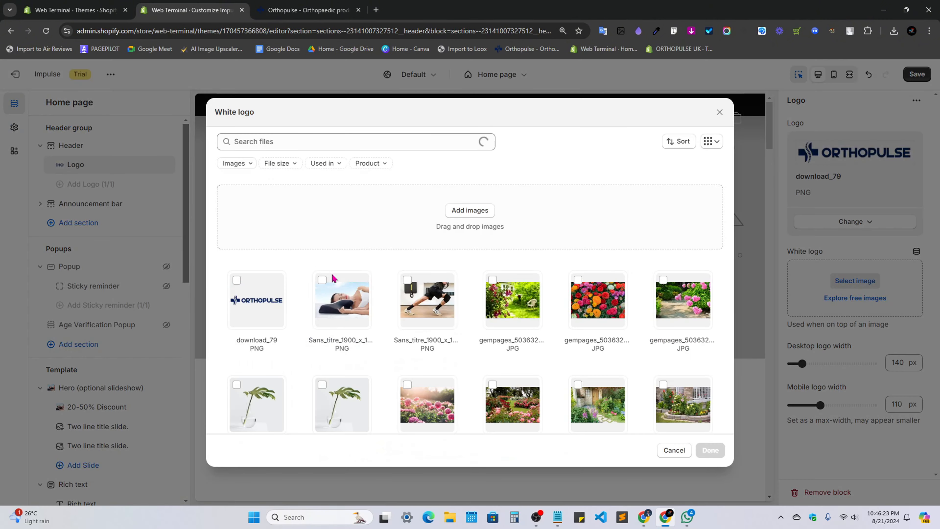
pyautogui.scroll(-10, 504, 395)
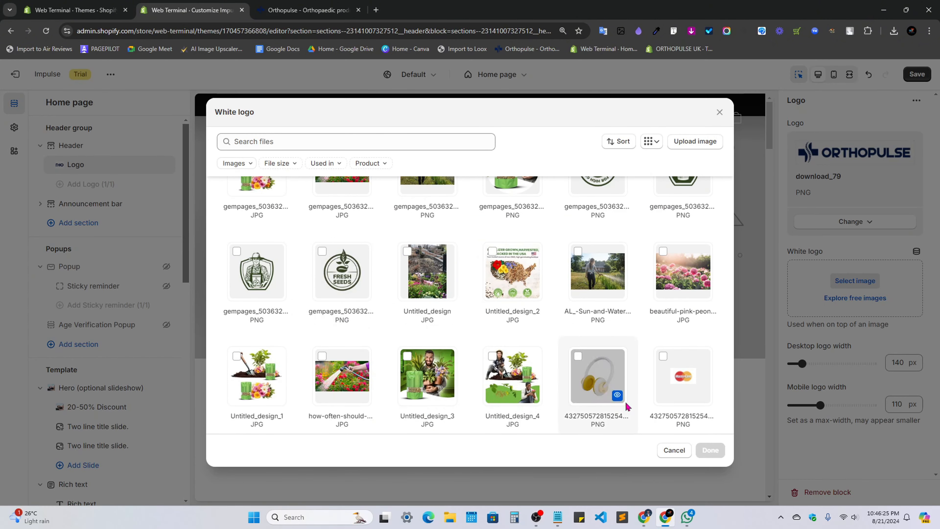
pyautogui.click(709, 450)
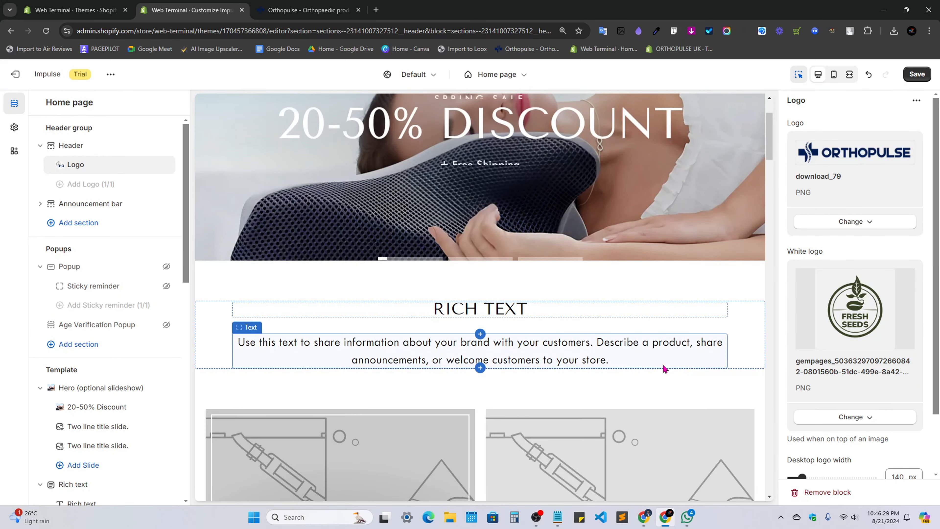
pyautogui.scroll(-6, 665, 369)
pyautogui.scroll(7, 664, 365)
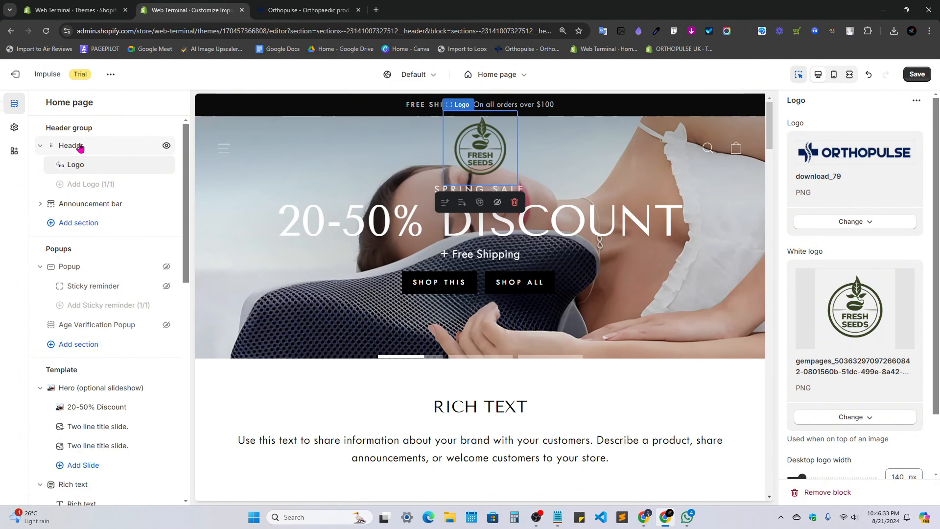
# Disable the header overlay over both the home page and collections in the Header section and check the preview.
pyautogui.click(96, 145)
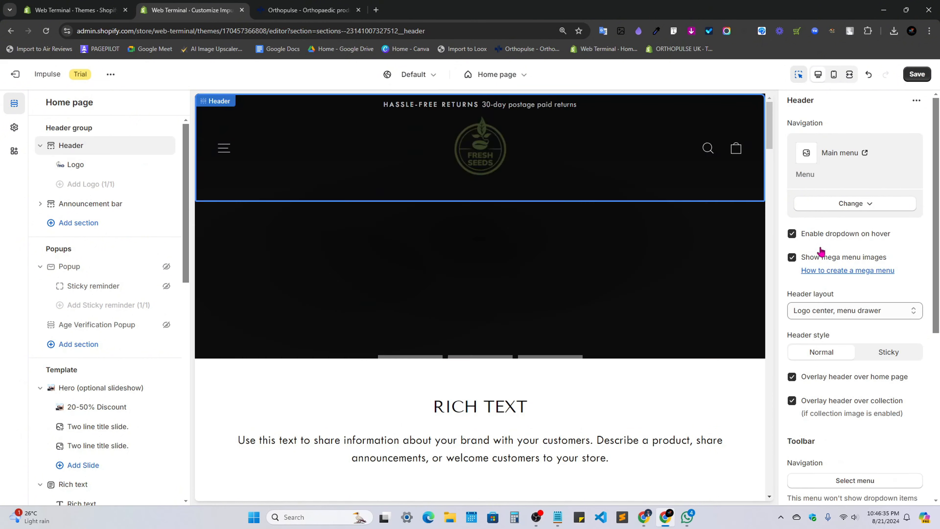
pyautogui.scroll(-3, 813, 299)
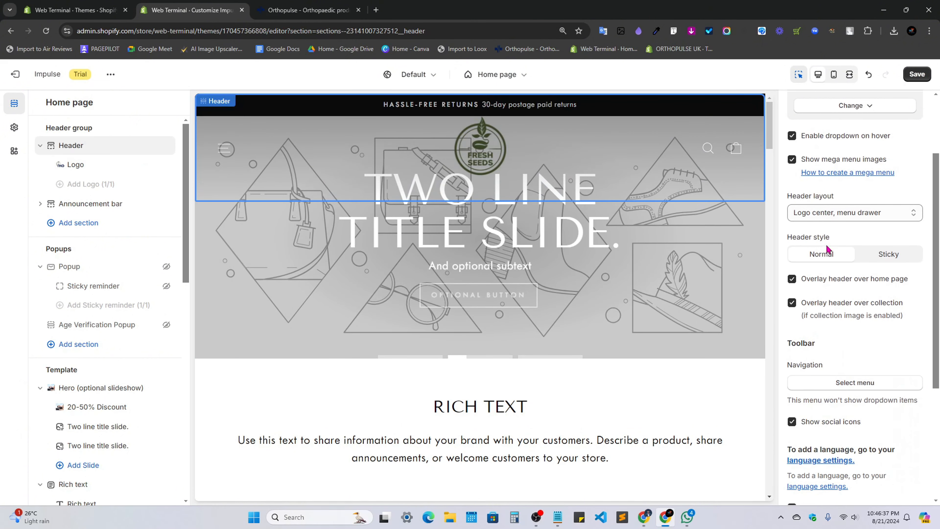
pyautogui.scroll(-2, 873, 276)
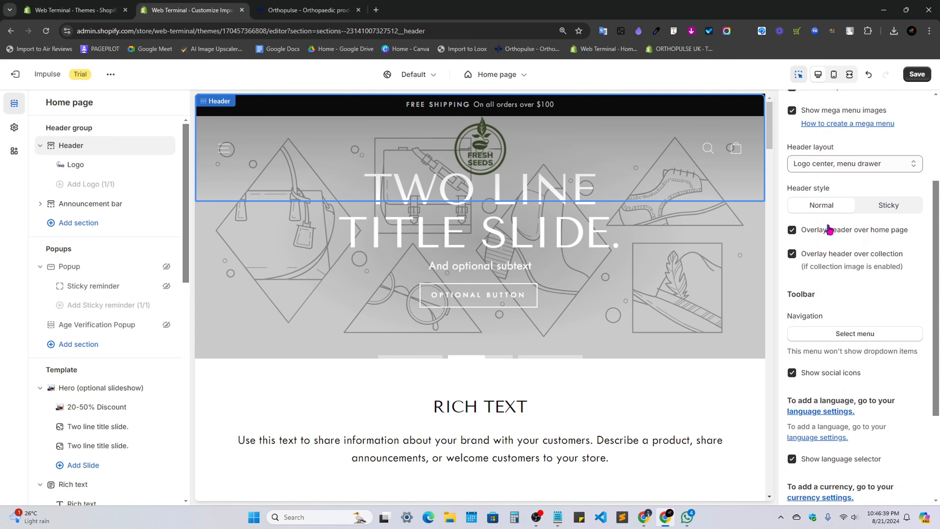
pyautogui.click(789, 255)
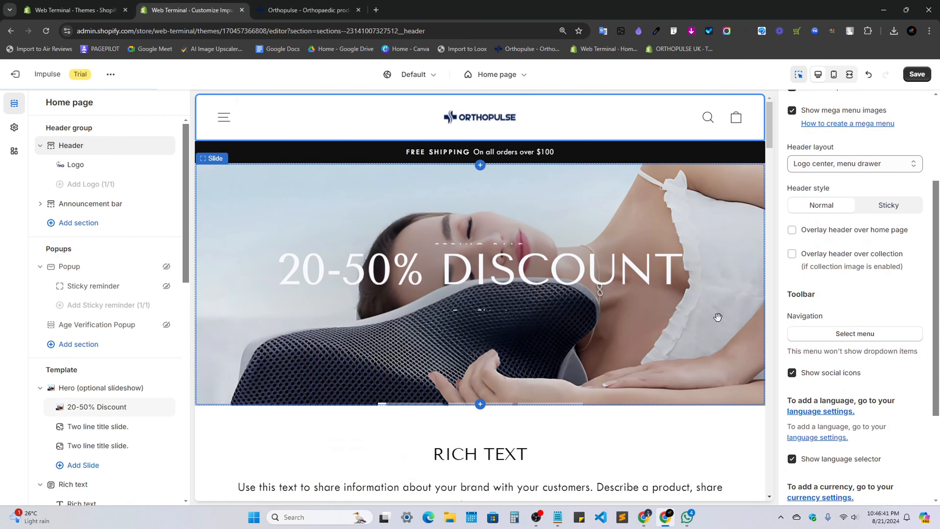
pyautogui.scroll(-4, 548, 294)
pyautogui.scroll(-5, 549, 295)
pyautogui.scroll(6, 703, 352)
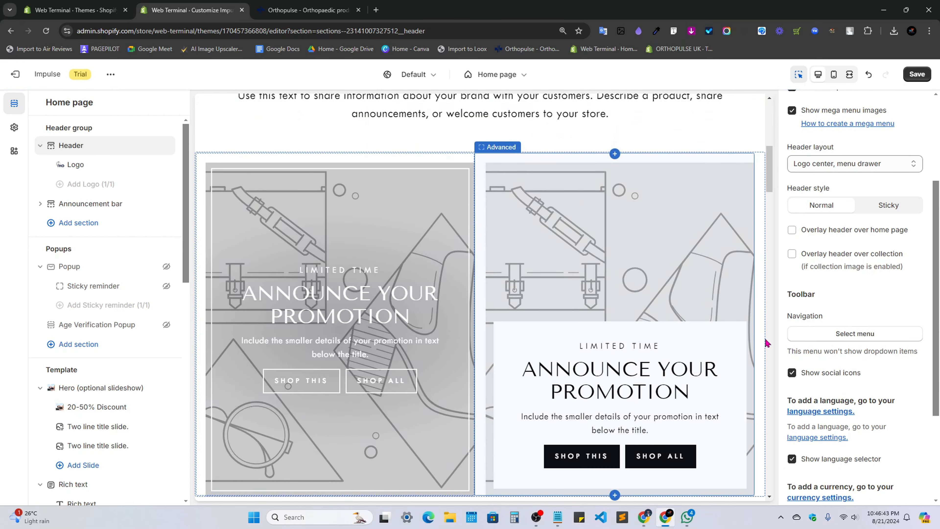
# Set the header style to Sticky, check it while moving through the preview, and save the theme.
pyautogui.click(896, 210)
pyautogui.scroll(-15, 513, 207)
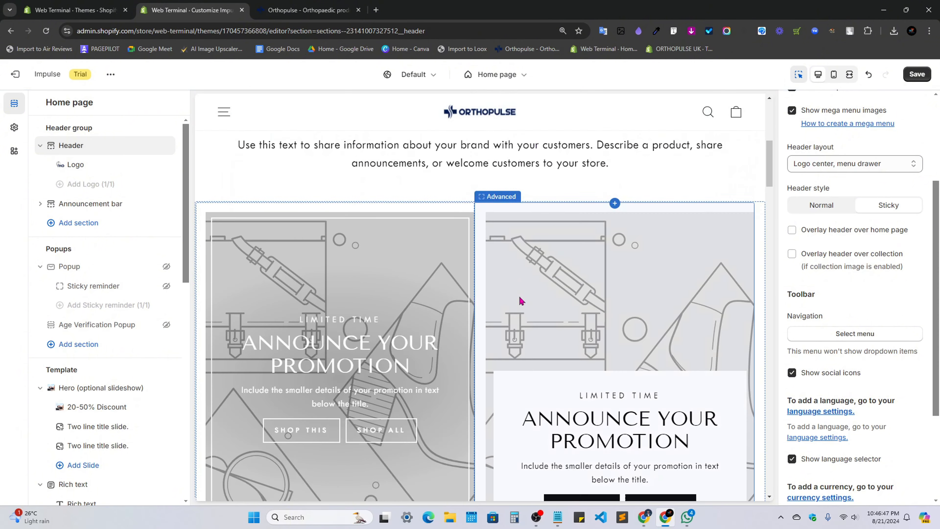
pyautogui.scroll(4, 820, 93)
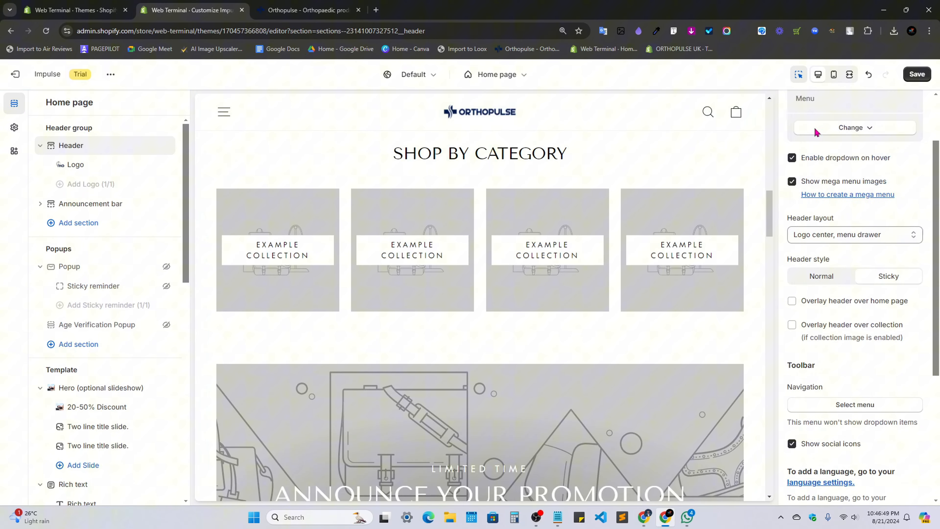
pyautogui.click(917, 74)
pyautogui.scroll(-2, 877, 181)
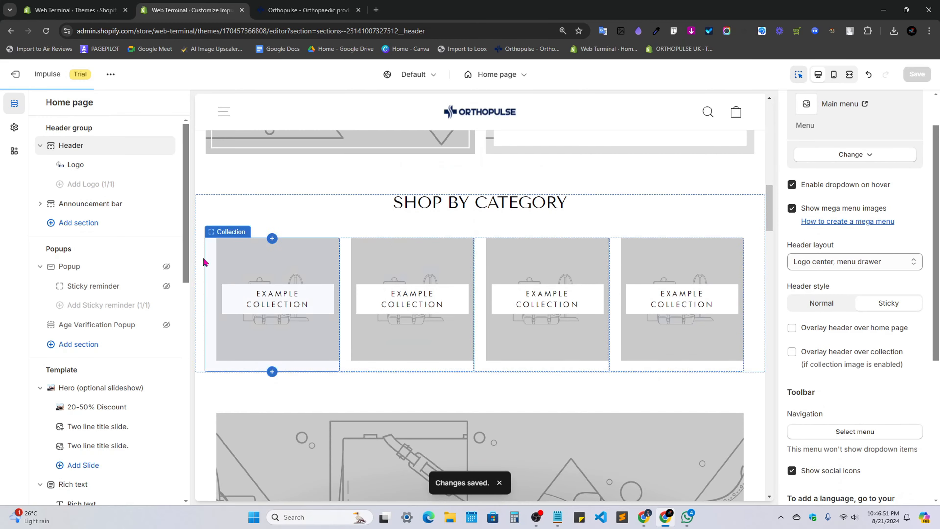
# Remove the Fresh Seeds image from the Logo block's white logo setting and save the theme.
pyautogui.click(151, 164)
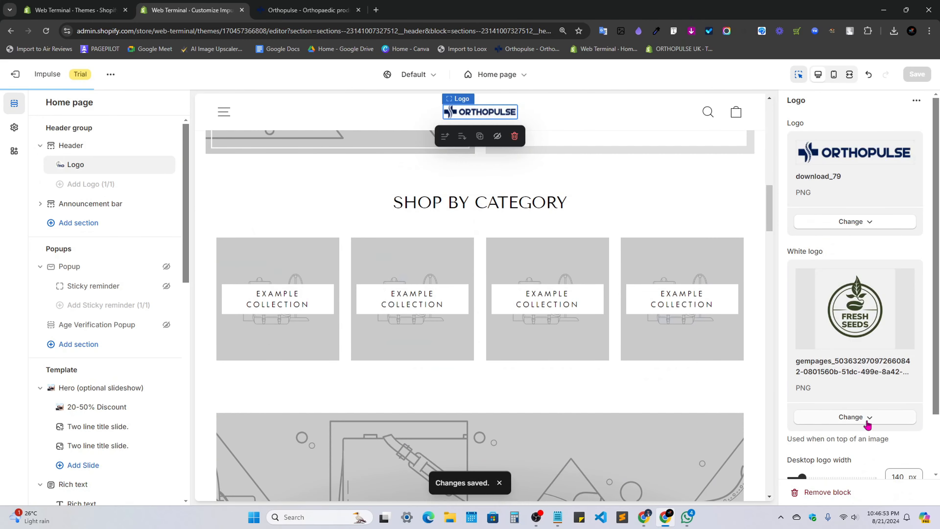
pyautogui.scroll(-2, 833, 381)
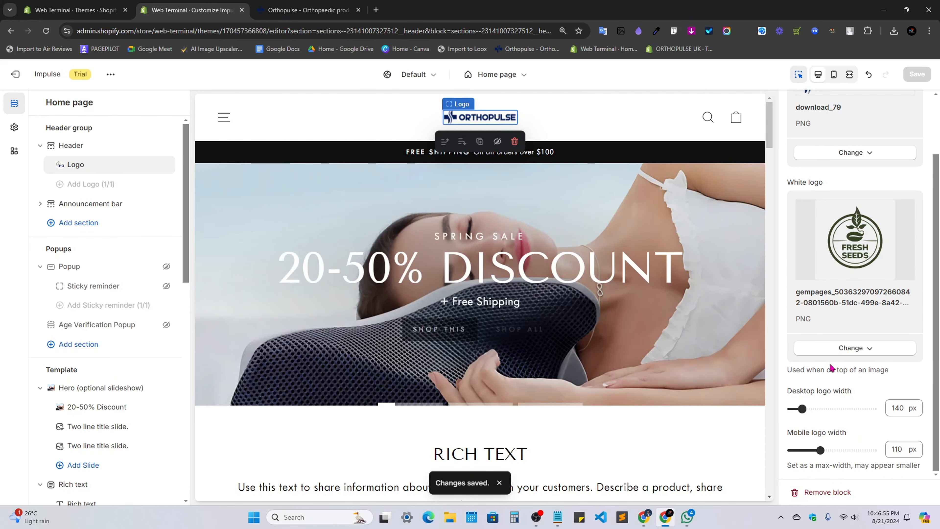
pyautogui.scroll(-5, 521, 378)
pyautogui.scroll(-9, 513, 259)
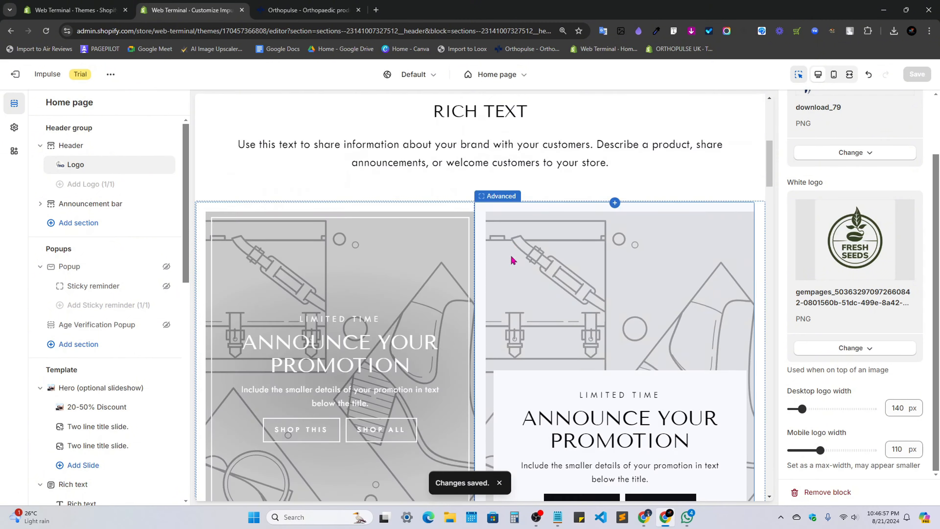
pyautogui.scroll(-5, 519, 315)
pyautogui.click(853, 348)
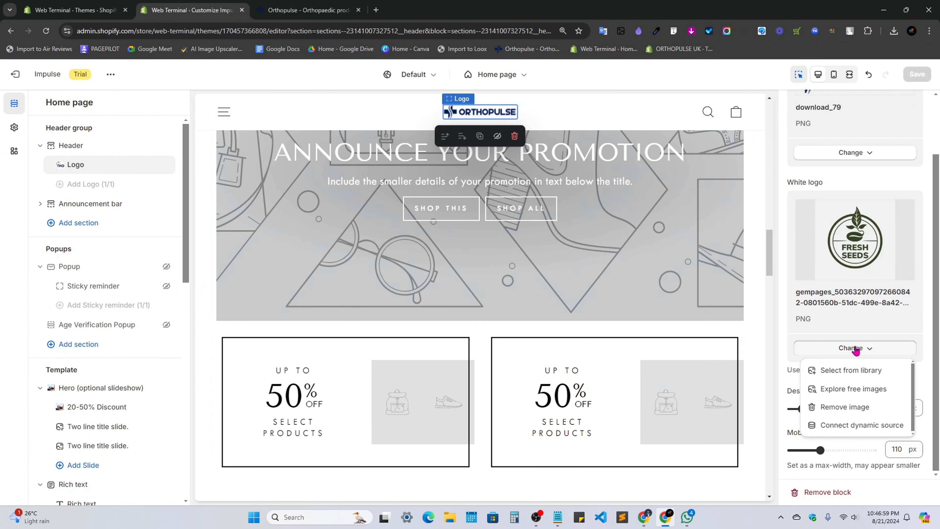
pyautogui.click(845, 406)
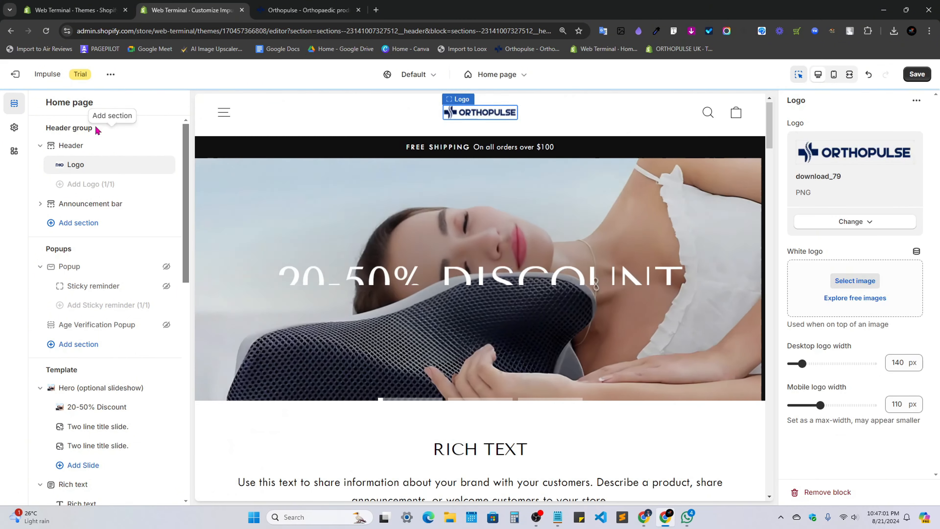
pyautogui.click(919, 76)
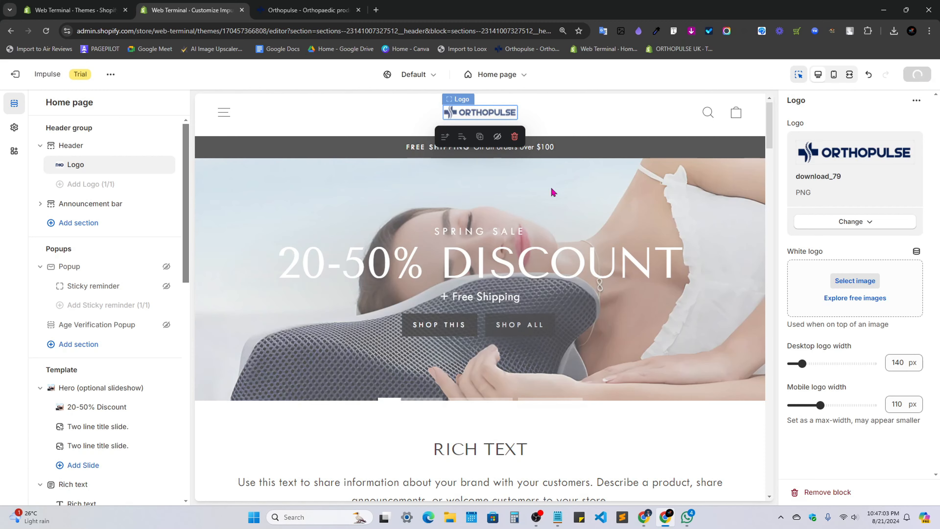
pyautogui.scroll(-2, 644, 408)
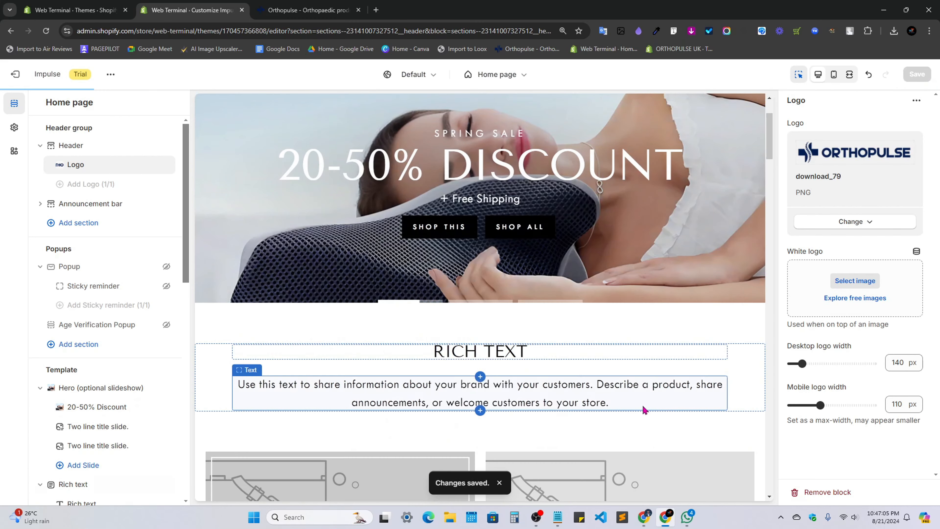
pyautogui.click(800, 252)
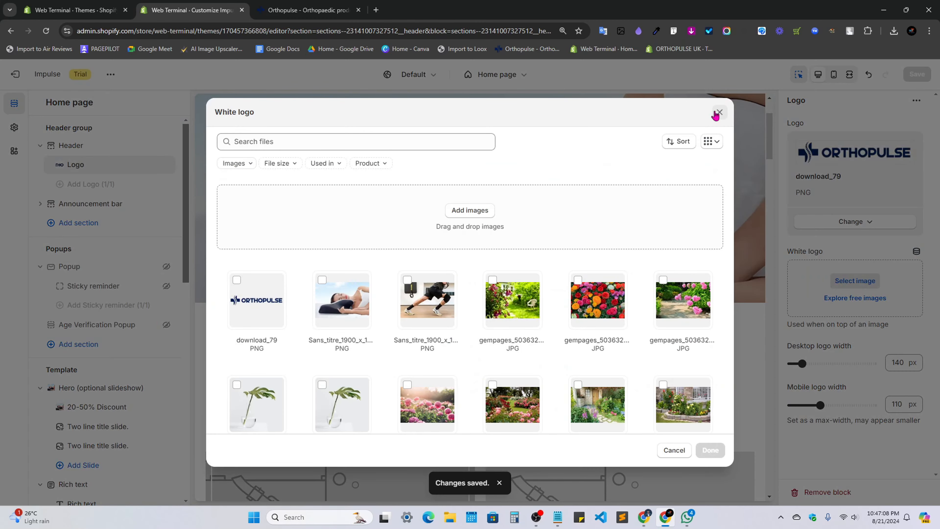
pyautogui.click(718, 113)
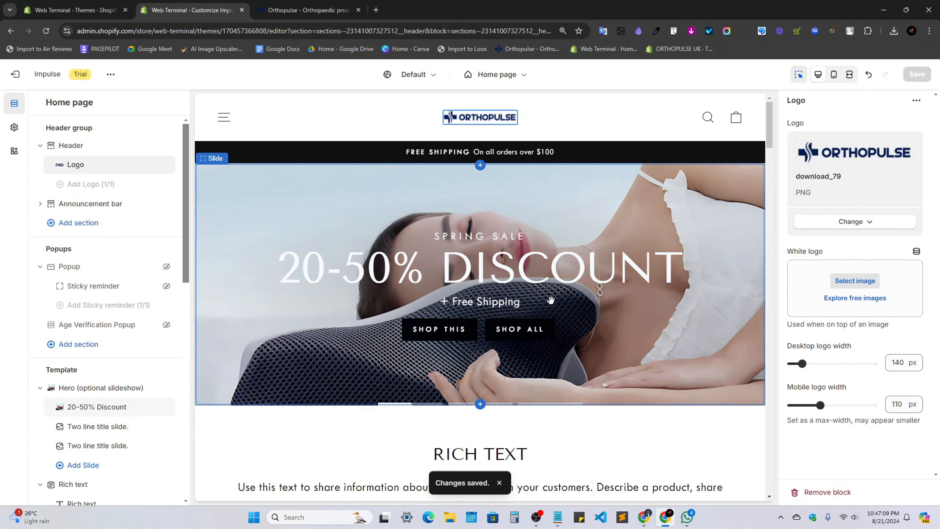
# Compare the sticky header and logo on the live Orthopulse store with the theme's logo settings.
pyautogui.click(303, 9)
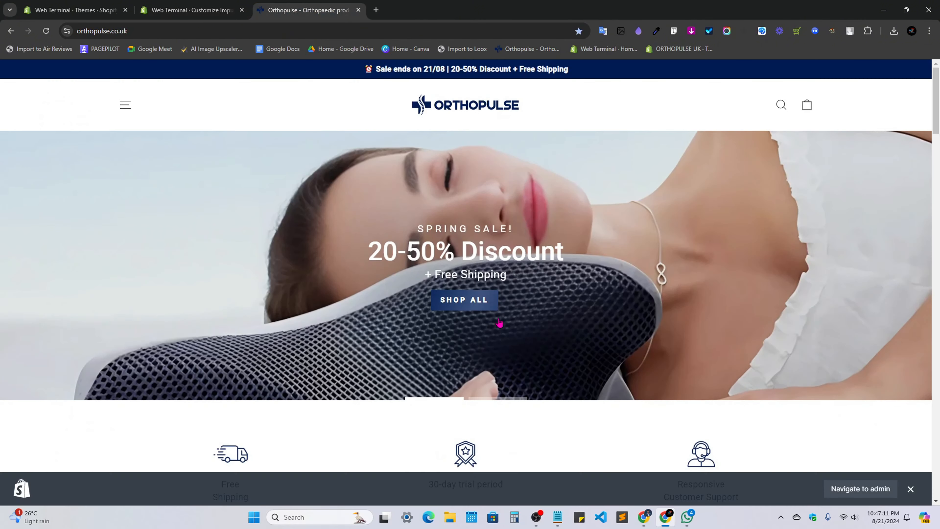
pyautogui.scroll(-5, 519, 356)
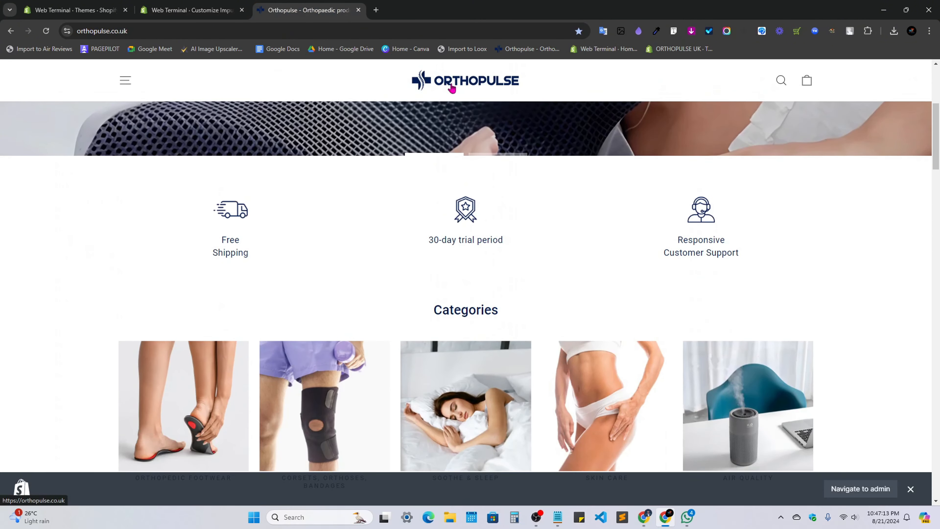
pyautogui.scroll(-5, 452, 88)
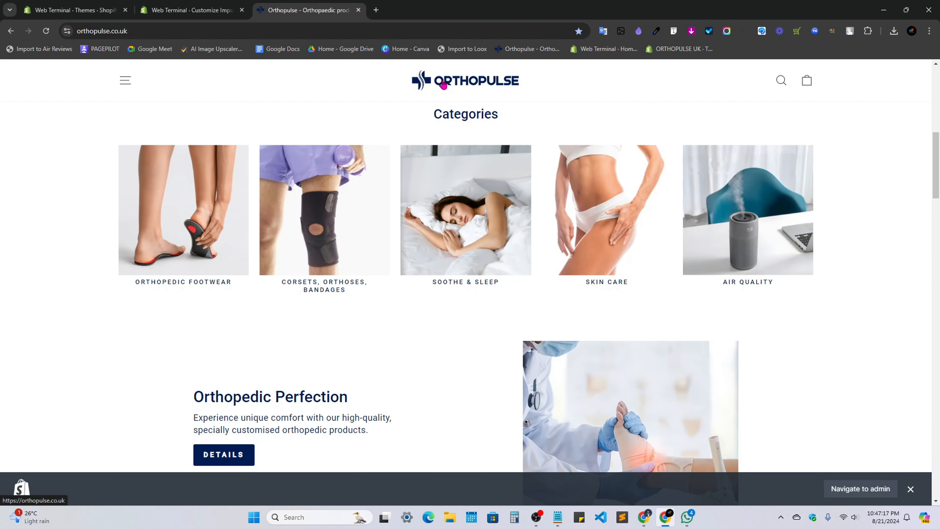
pyautogui.click(192, 10)
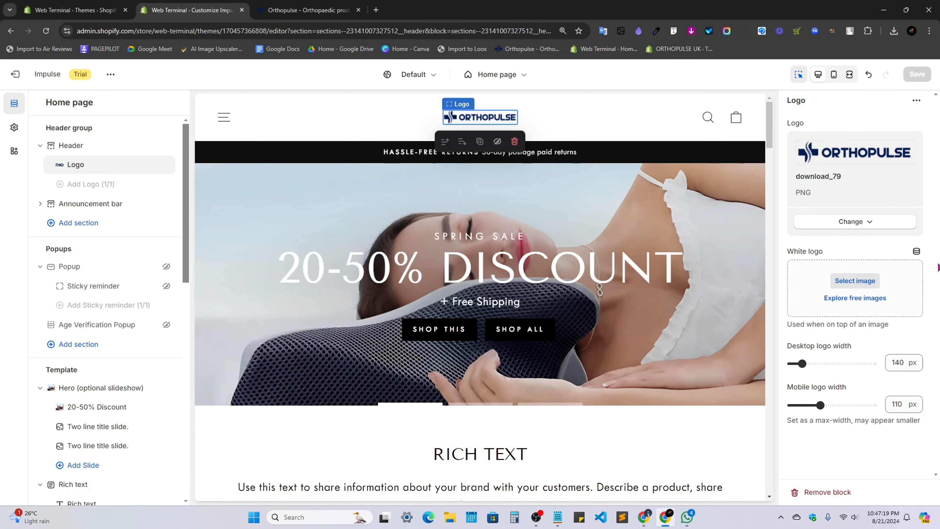
pyautogui.click(811, 290)
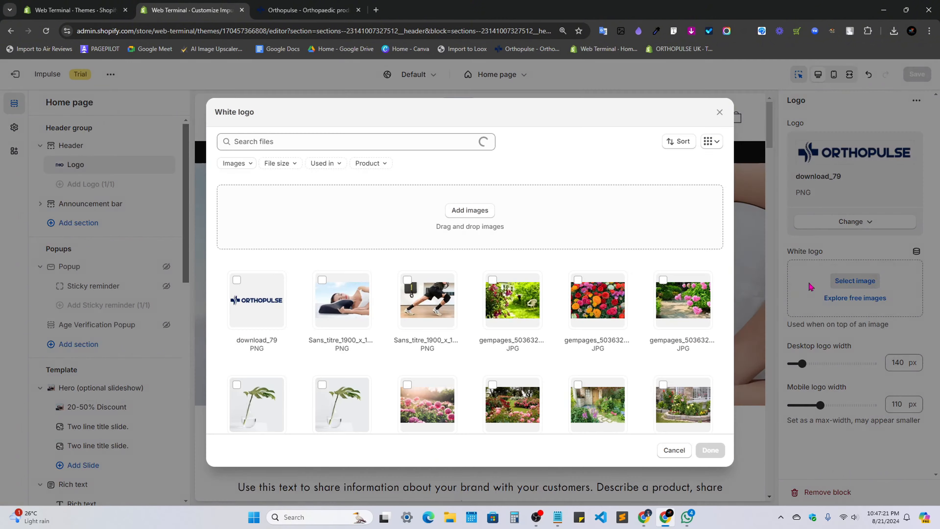
pyautogui.click(853, 369)
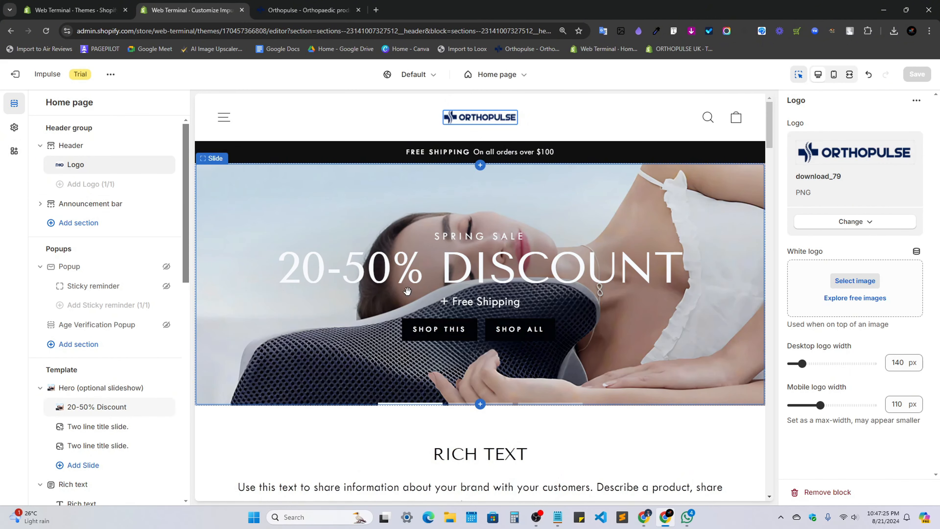
# Move the Announcement bar section above the Header section, following the order on the live Orthopulse store.
pyautogui.click(252, 167)
pyautogui.click(251, 161)
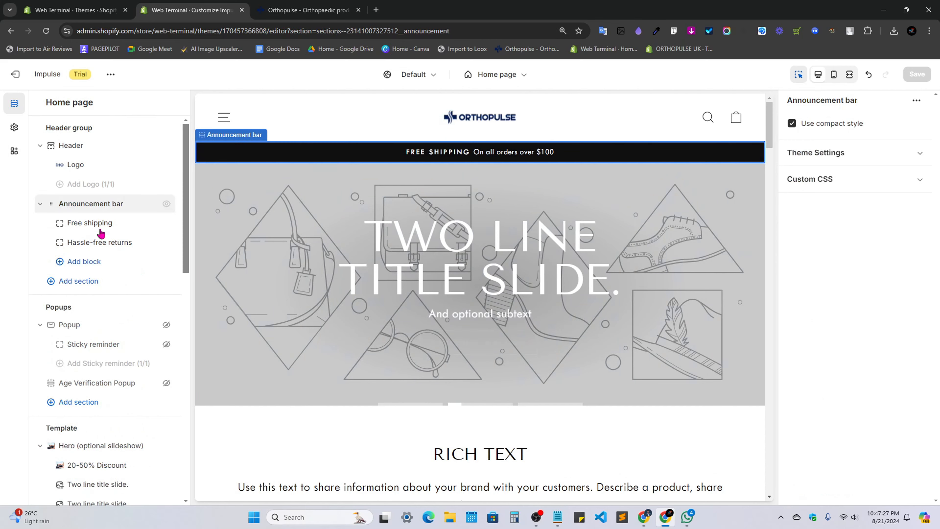
pyautogui.click(311, 4)
pyautogui.scroll(10, 384, 175)
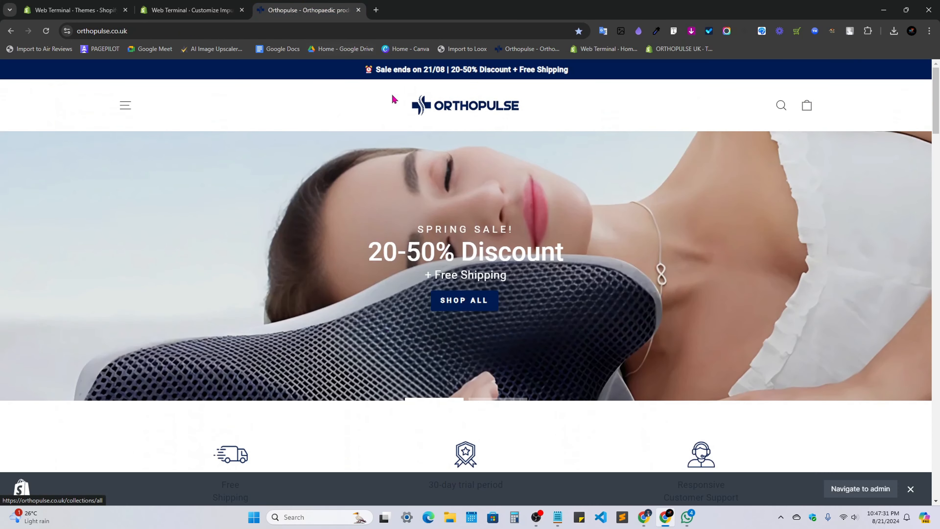
pyautogui.click(154, 4)
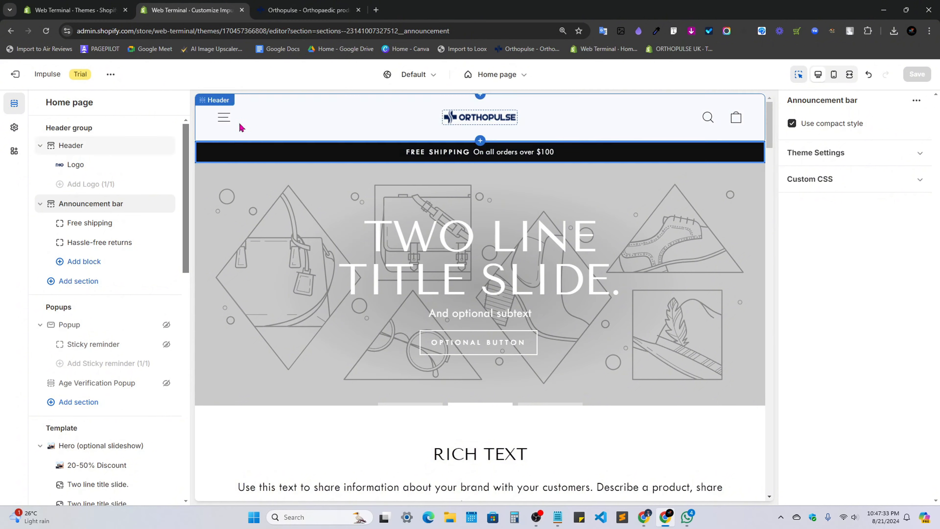
pyautogui.moveTo(39, 205); pyautogui.dragTo(40, 146)
# Copy the live store's announcement into the Free shipping block's heading: "⏰ Sale ends on 21/08 | 20-50% Discount + Free Shipping".
pyautogui.click(321, 5)
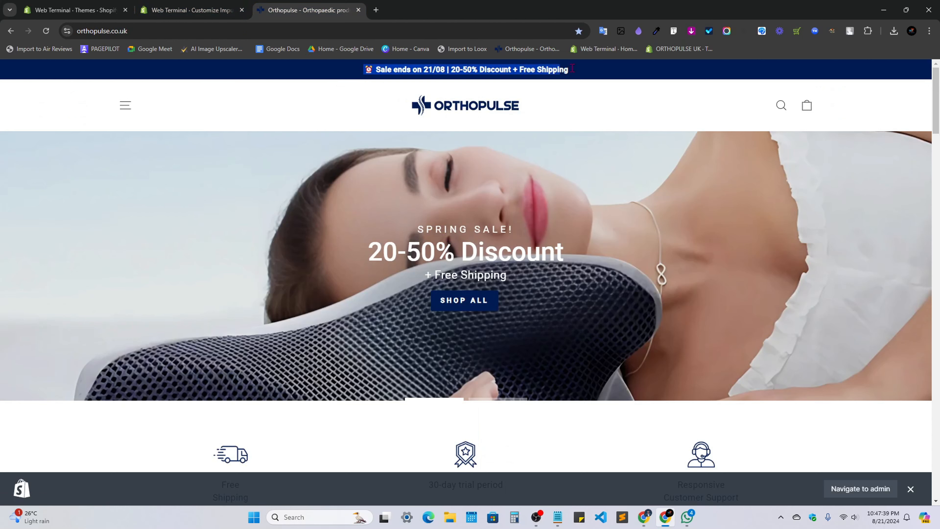
pyautogui.click(231, 6)
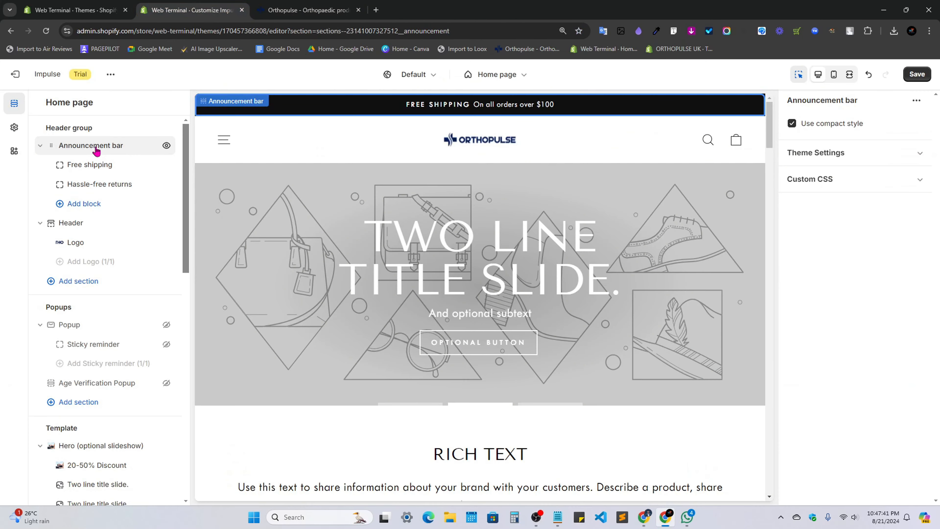
pyautogui.click(89, 164)
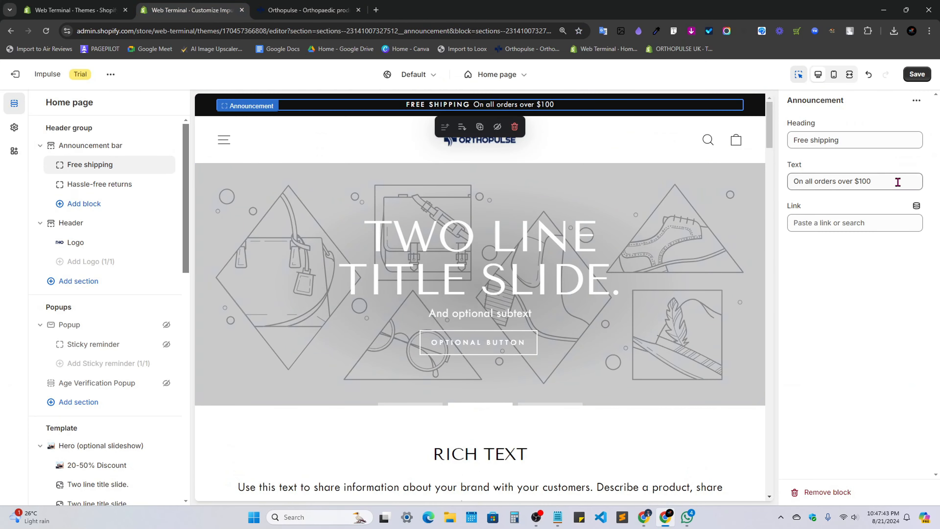
pyautogui.write('⏰ Sale ends on 21/08 | 20-50% Discount + Free Shipping')
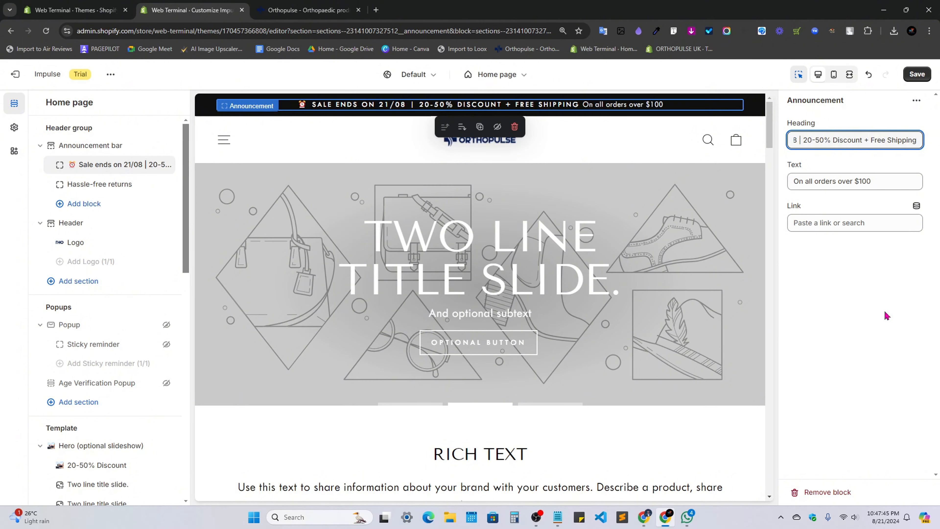
pyautogui.click(887, 316)
# Compare the announcement bar with the live store, delete the Hassle-free returns announcement, and save the theme.
pyautogui.click(260, 7)
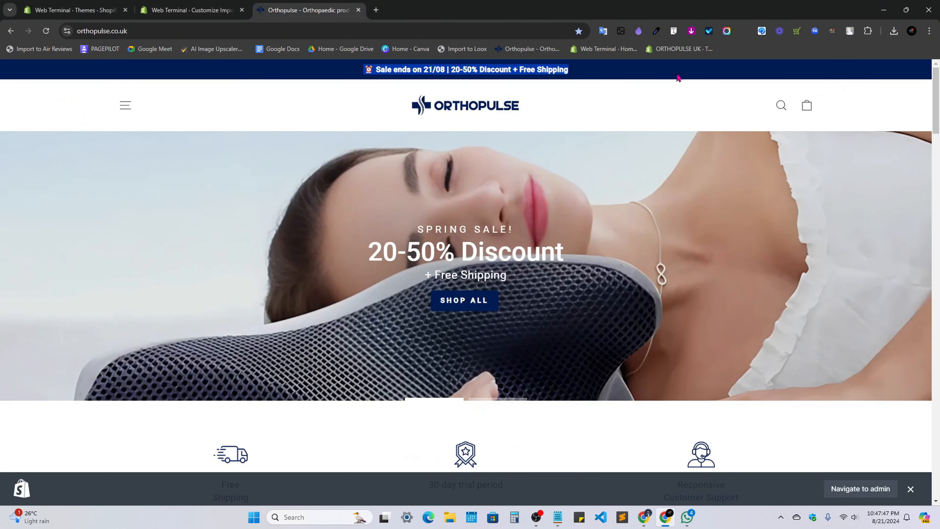
pyautogui.click(697, 77)
pyautogui.click(221, 10)
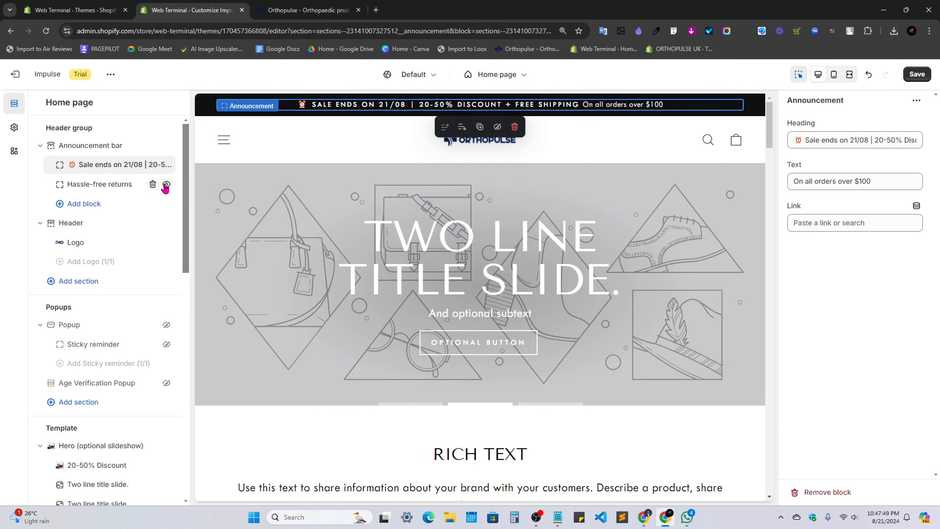
pyautogui.click(117, 183)
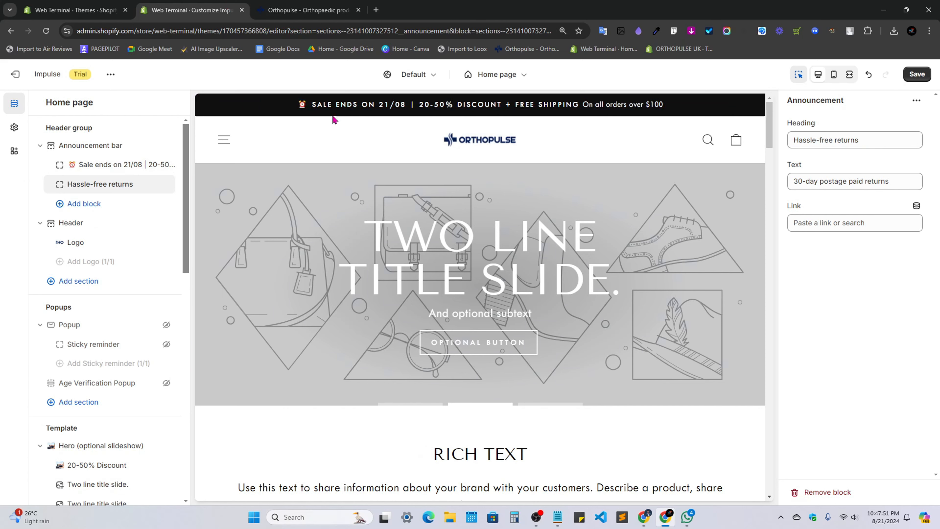
pyautogui.click(96, 171)
pyautogui.click(152, 185)
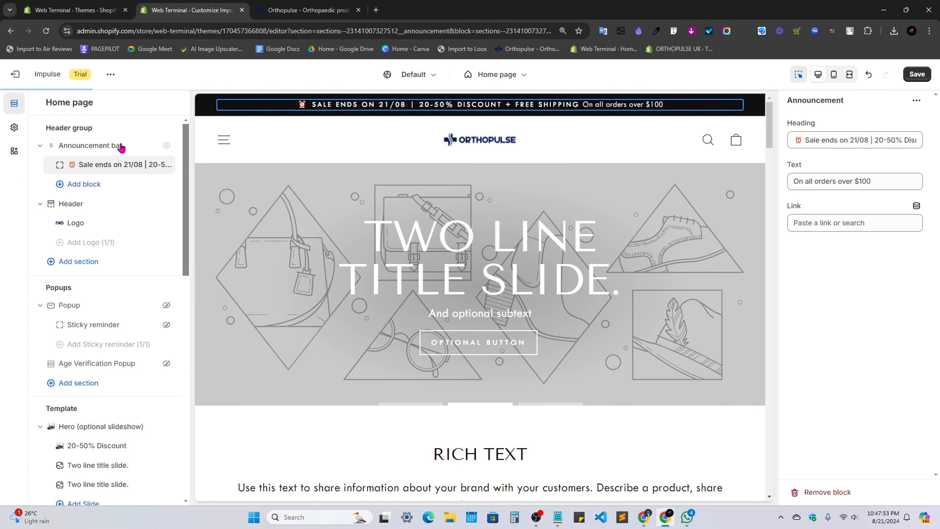
pyautogui.click(918, 74)
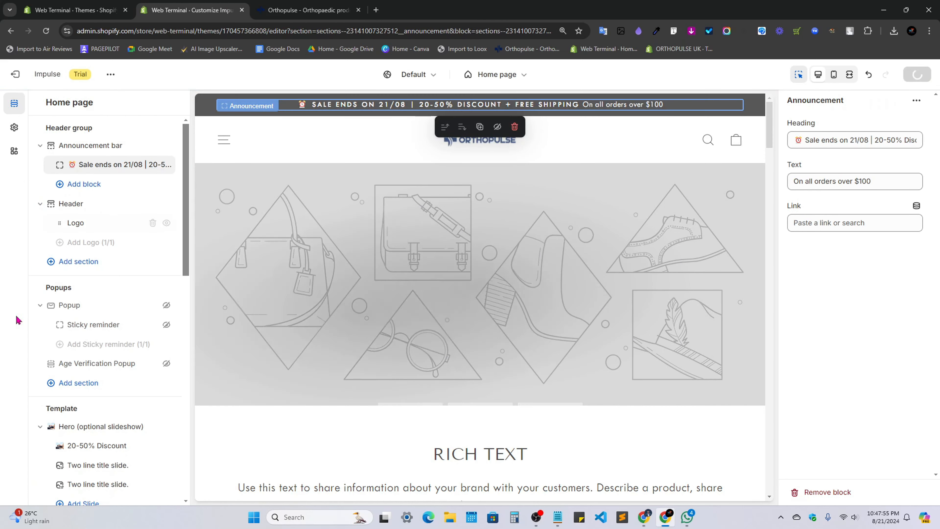
# Review the theme's Logo and Sticky reminder settings and compare the home page preview with the live Orthopulse store.
pyautogui.click(89, 223)
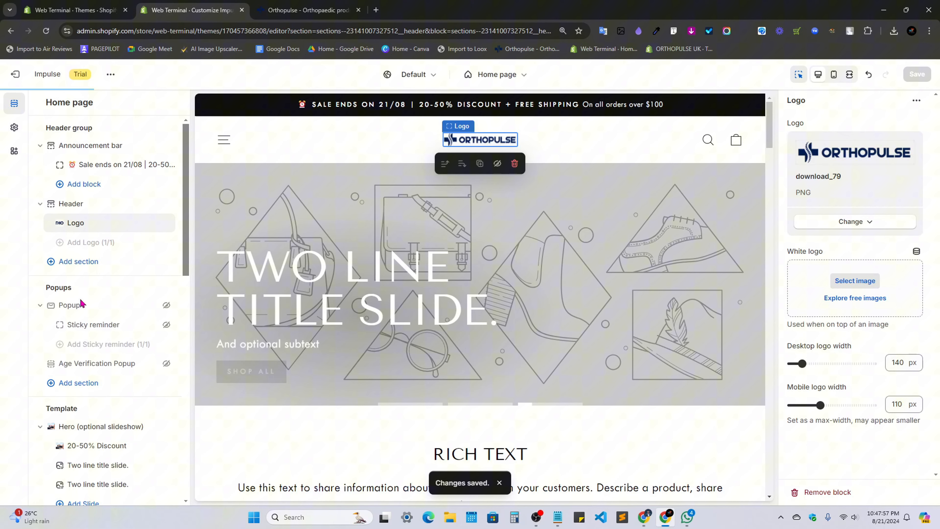
pyautogui.click(89, 330)
pyautogui.scroll(-3, 88, 332)
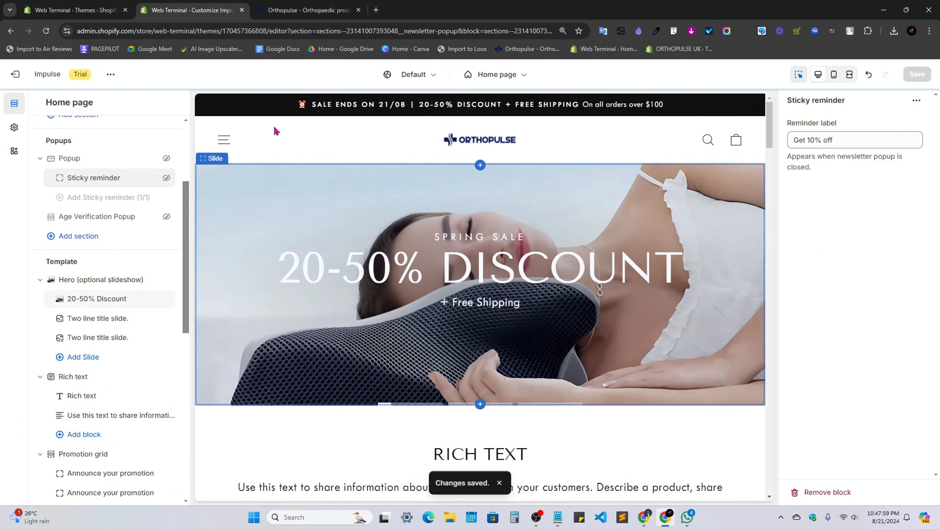
pyautogui.click(309, 10)
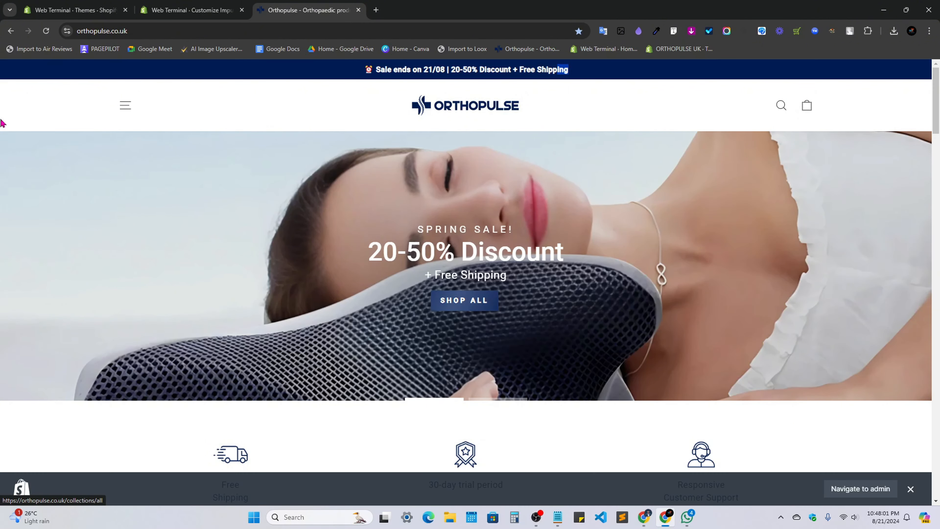
pyautogui.click(219, 10)
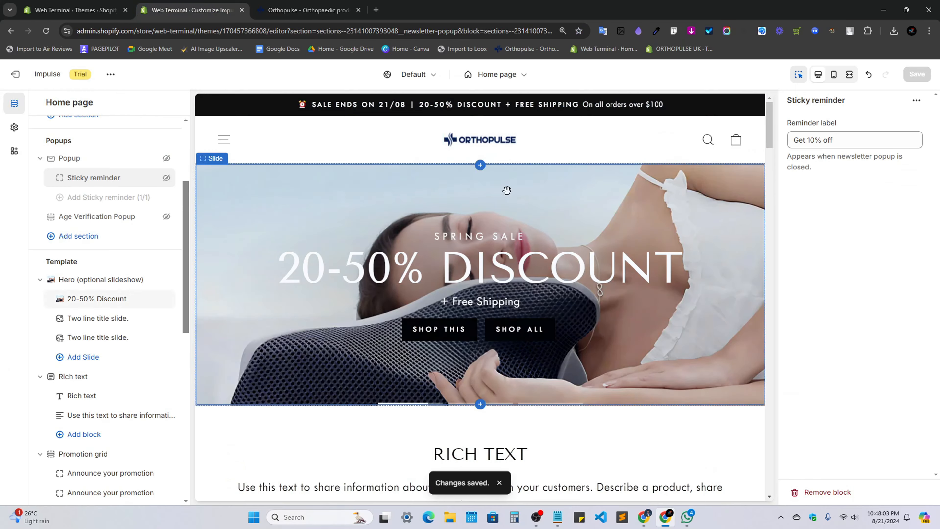
# Sample the live store's announcement bar colour with the color picker and set the theme's Announcement bar colour to #011B53.
pyautogui.click(283, 5)
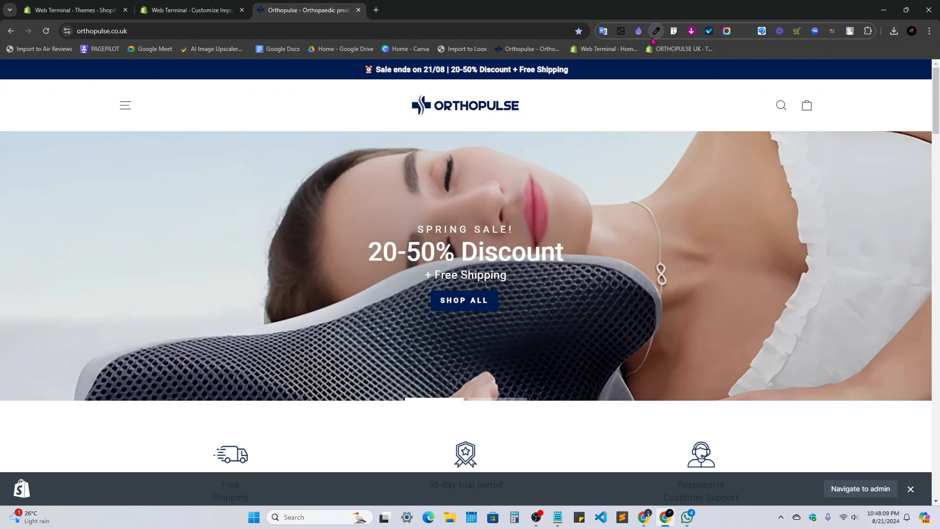
pyautogui.click(658, 31)
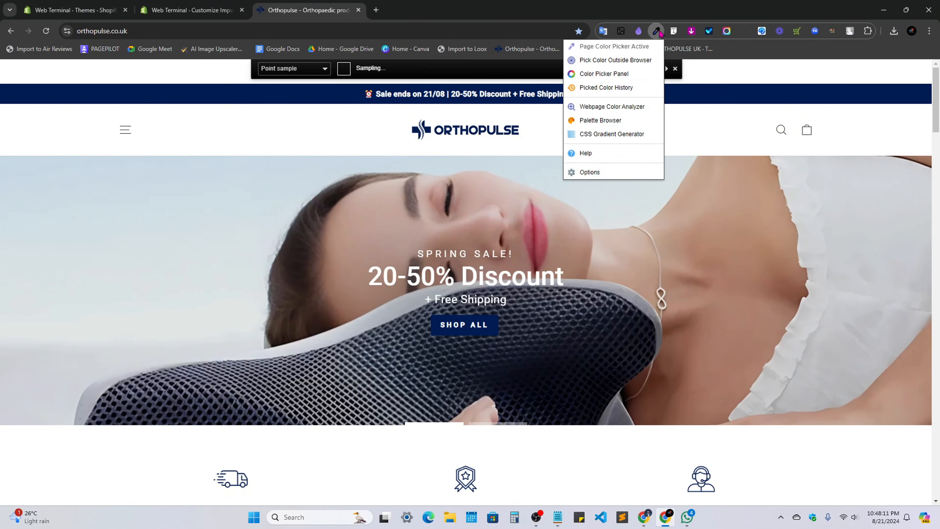
pyautogui.click(289, 95)
pyautogui.click(236, 5)
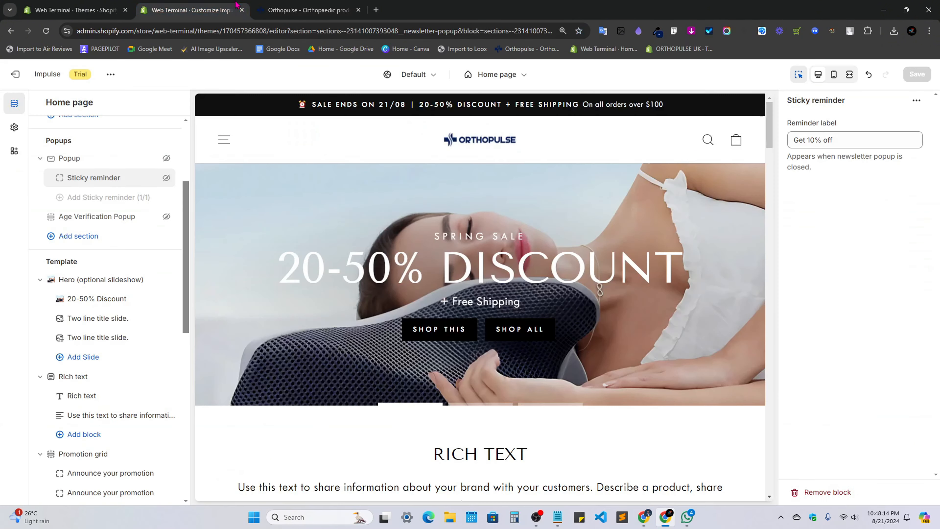
pyautogui.click(237, 108)
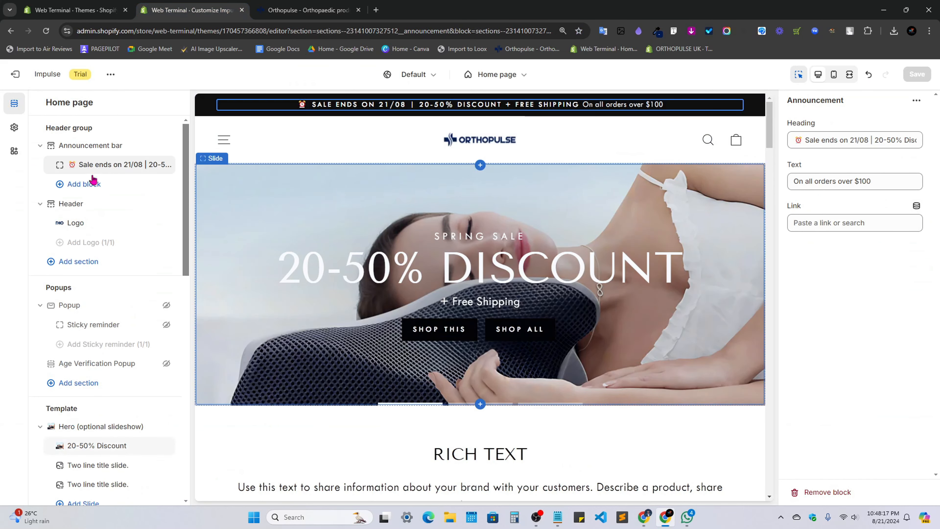
pyautogui.click(91, 145)
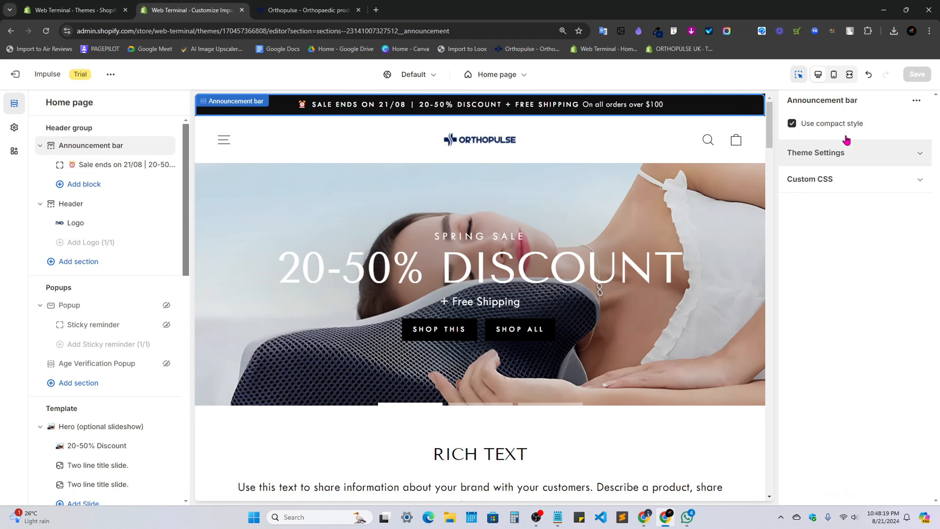
pyautogui.click(838, 152)
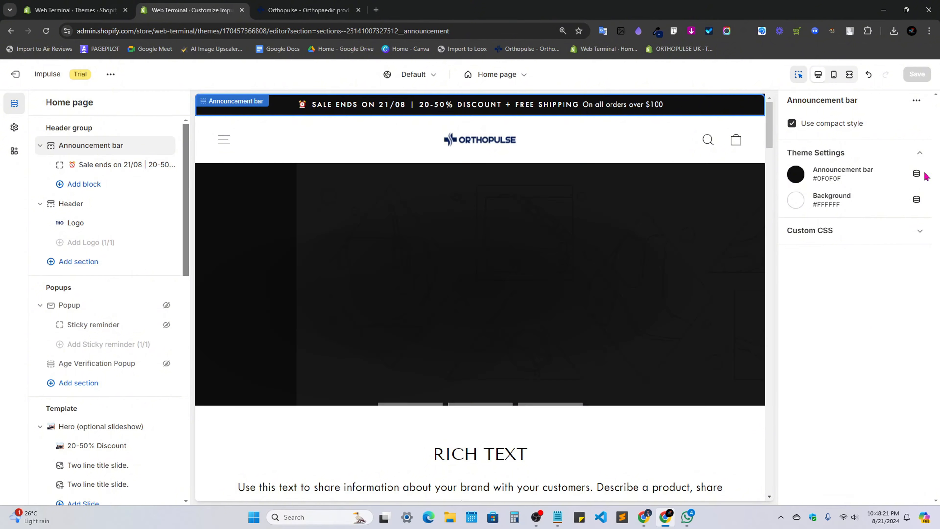
pyautogui.click(814, 178)
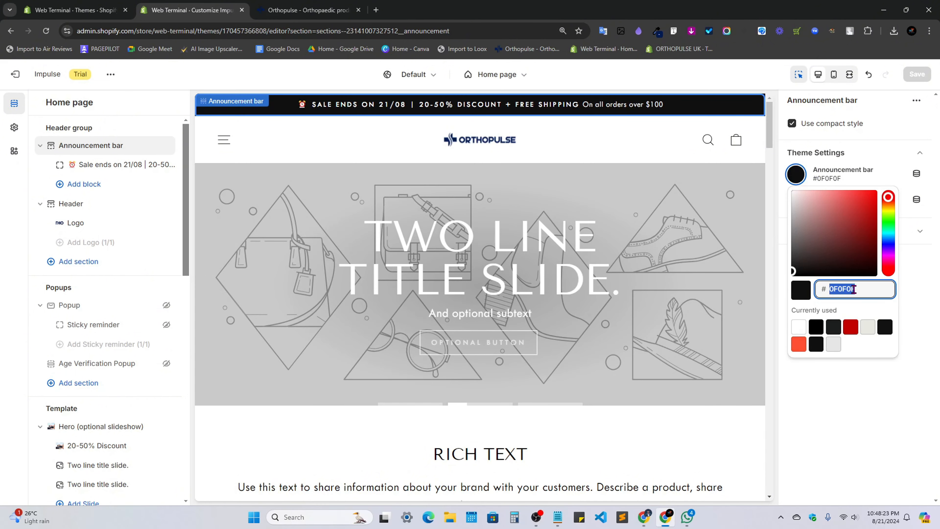
pyautogui.click(885, 411)
# Inspect the font family, size and weight of the live store's announcement text with Font Finder.
pyautogui.click(309, 10)
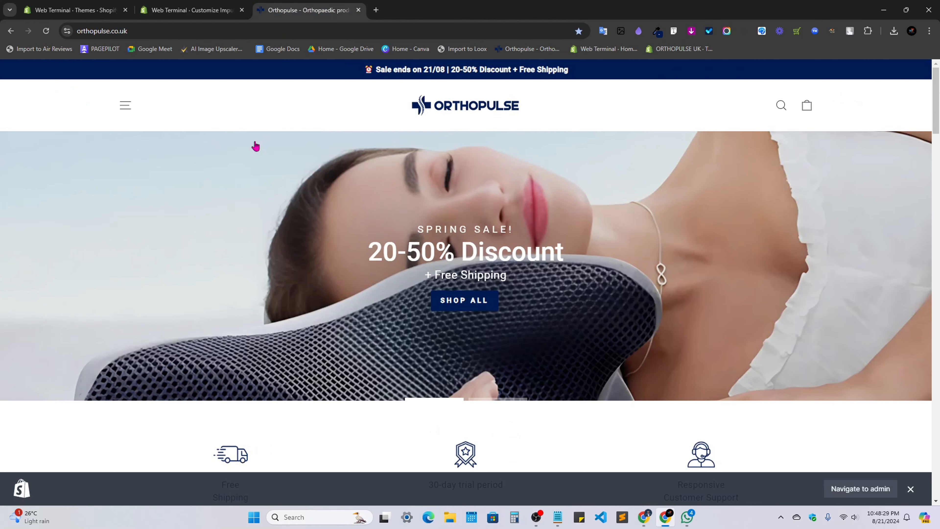
pyautogui.click(673, 37)
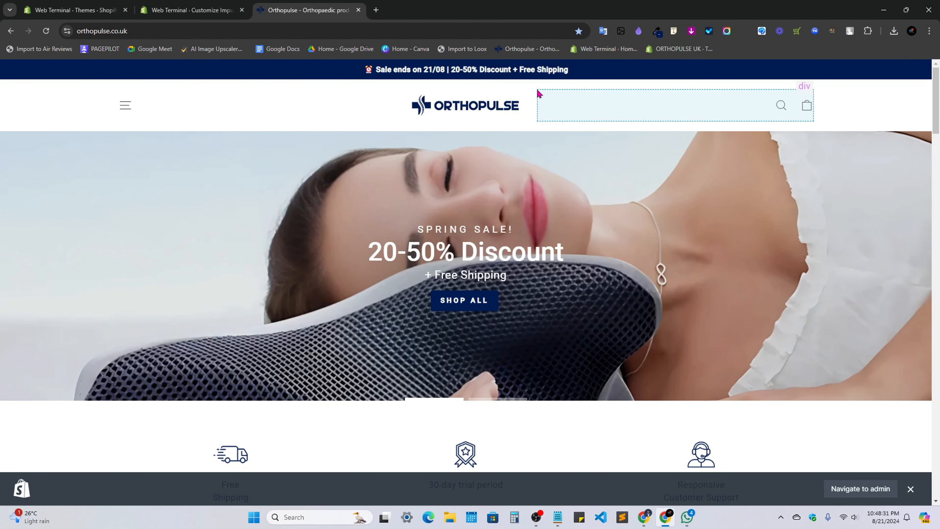
pyautogui.click(418, 70)
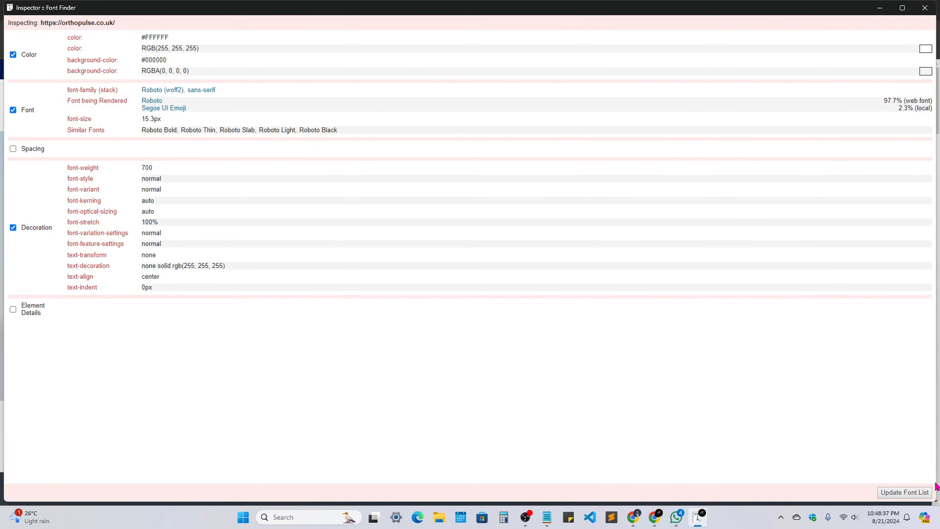
pyautogui.moveTo(937, 486); pyautogui.dragTo(441, 410)
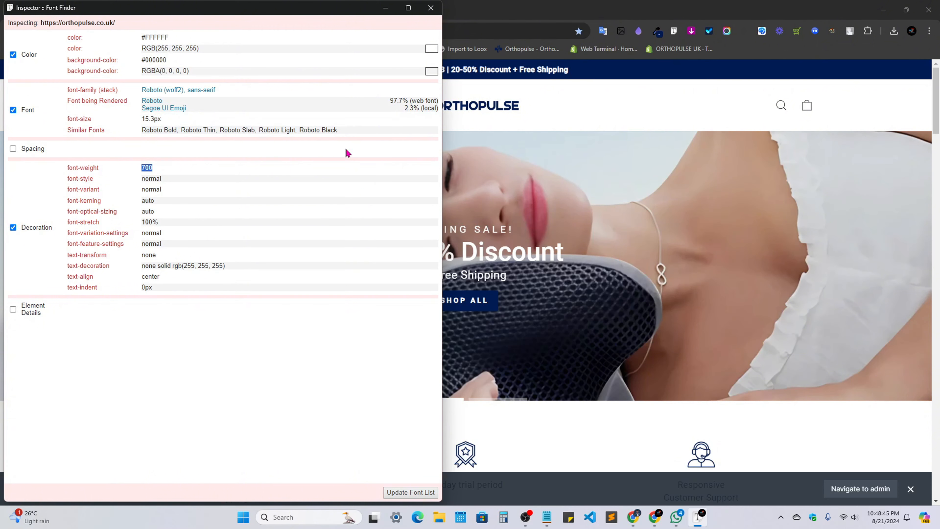
pyautogui.click(386, 7)
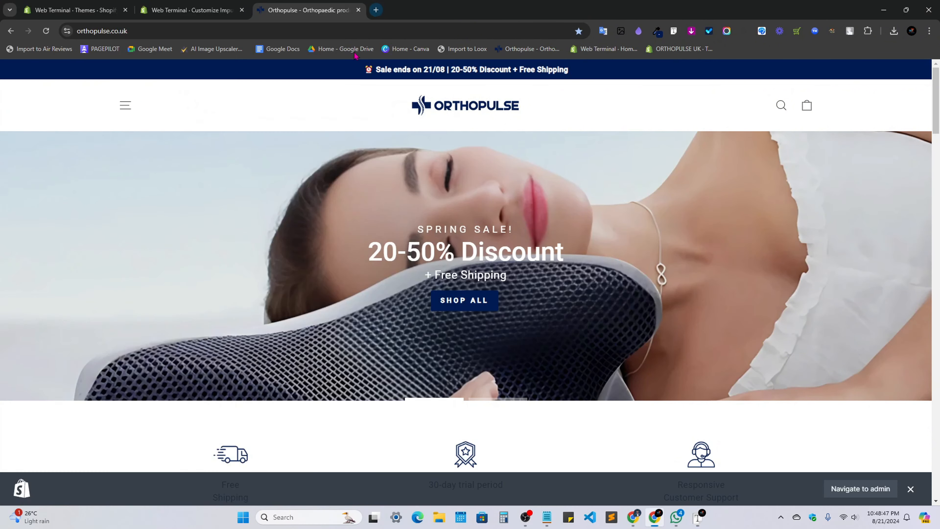
# Return to the theme editor and save the announcement bar's new colour.
pyautogui.click(189, 10)
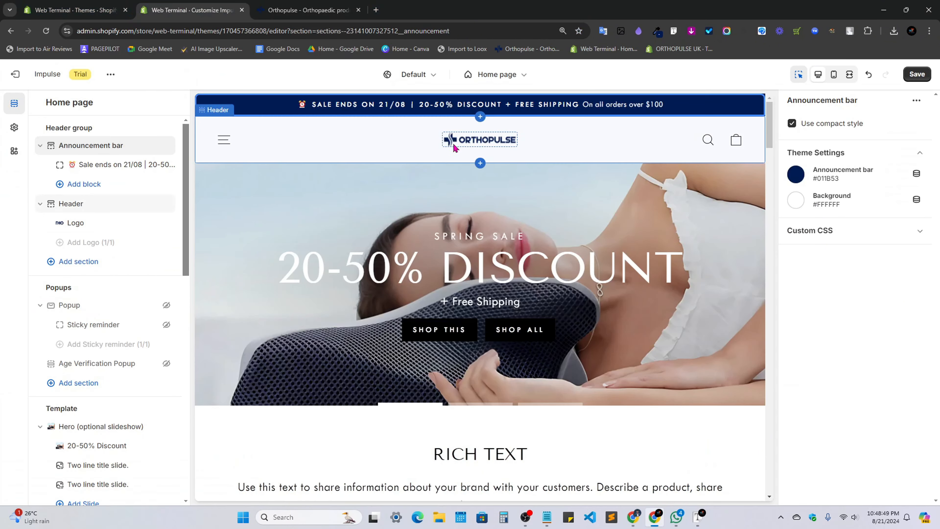
pyautogui.scroll(-3, 391, 167)
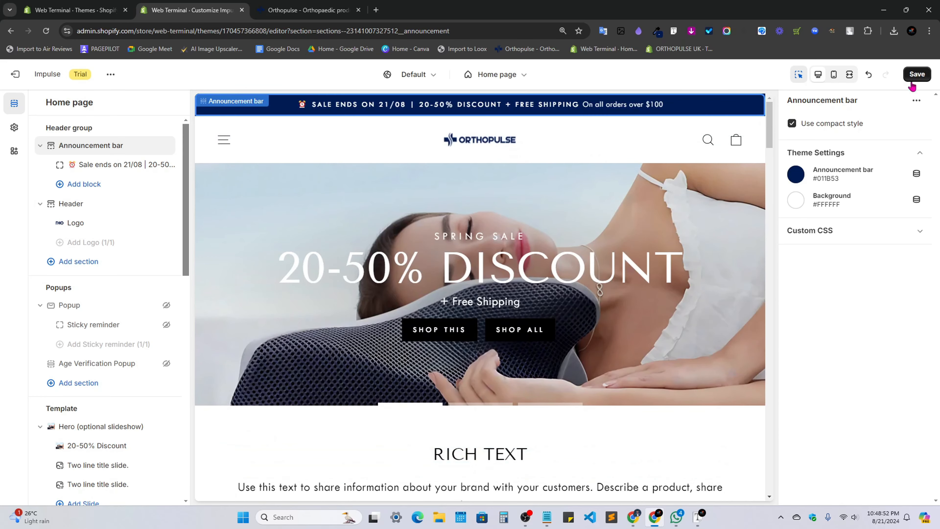
pyautogui.click(912, 82)
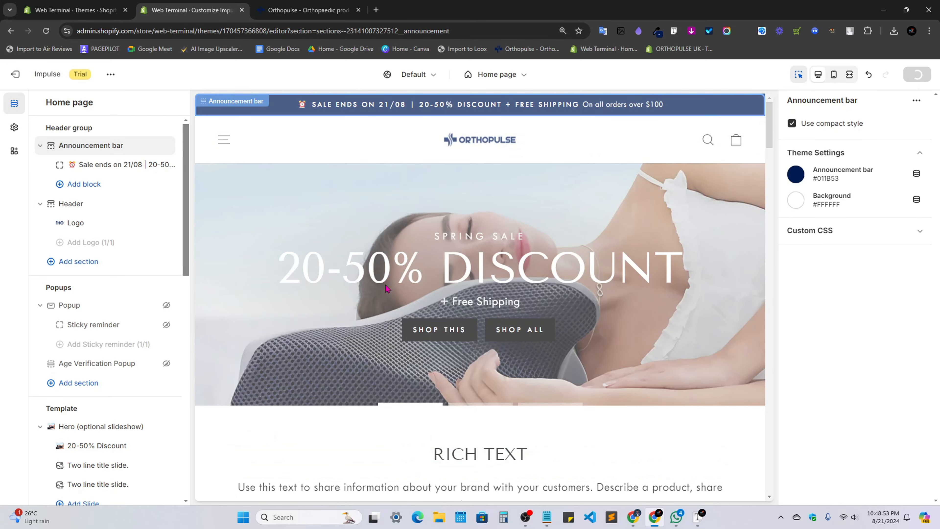
# Compare the hero slides on the live Orthopulse store with the settings of the theme's 20-50% Discount slide.
pyautogui.hotkey('ctrl', 'Tab')
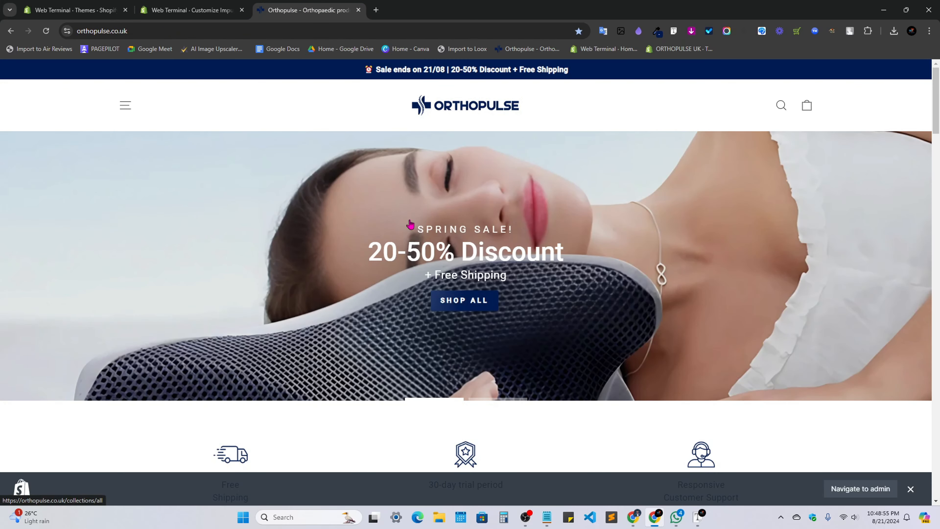
pyautogui.scroll(-2, 531, 311)
pyautogui.scroll(2, 574, 339)
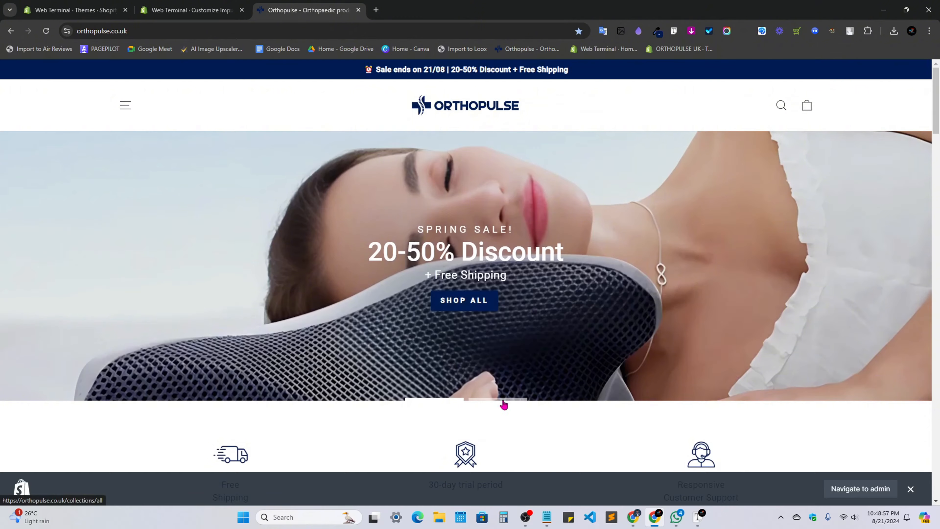
pyautogui.click(499, 400)
pyautogui.click(448, 401)
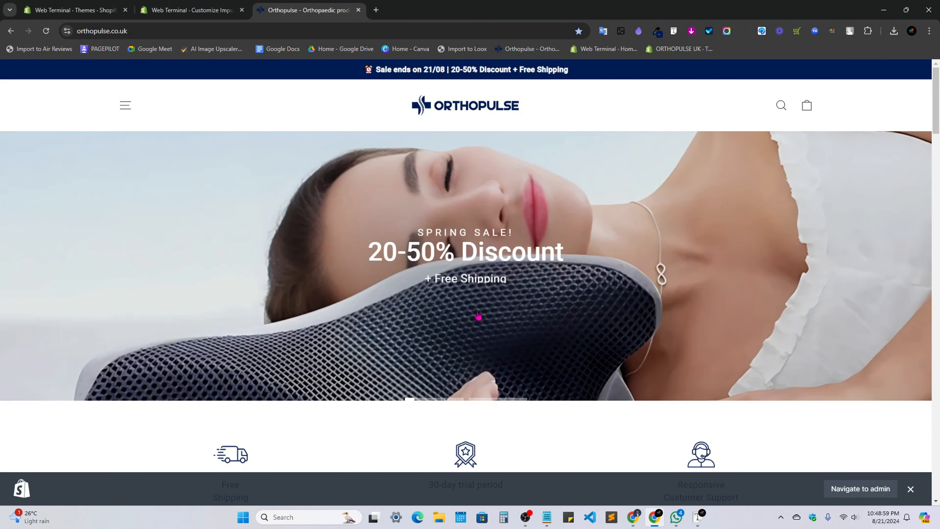
pyautogui.click(191, 10)
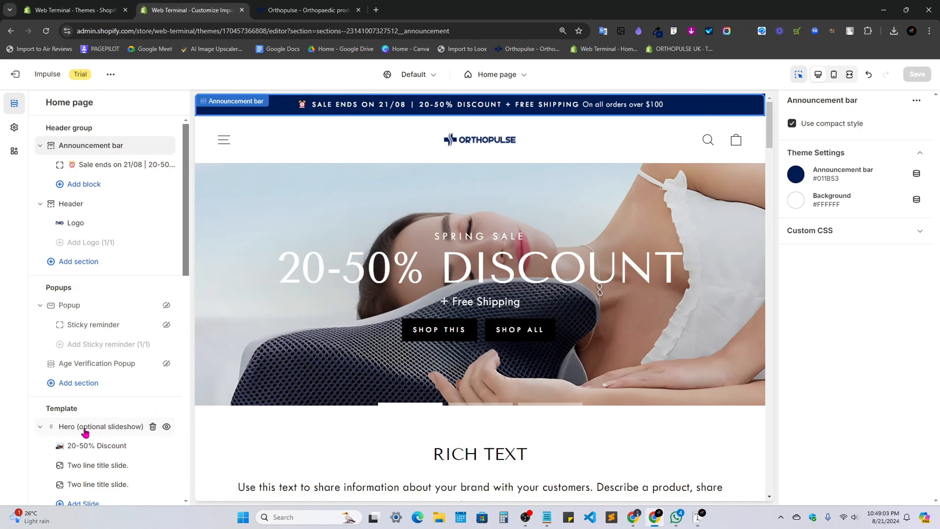
pyautogui.scroll(-4, 92, 299)
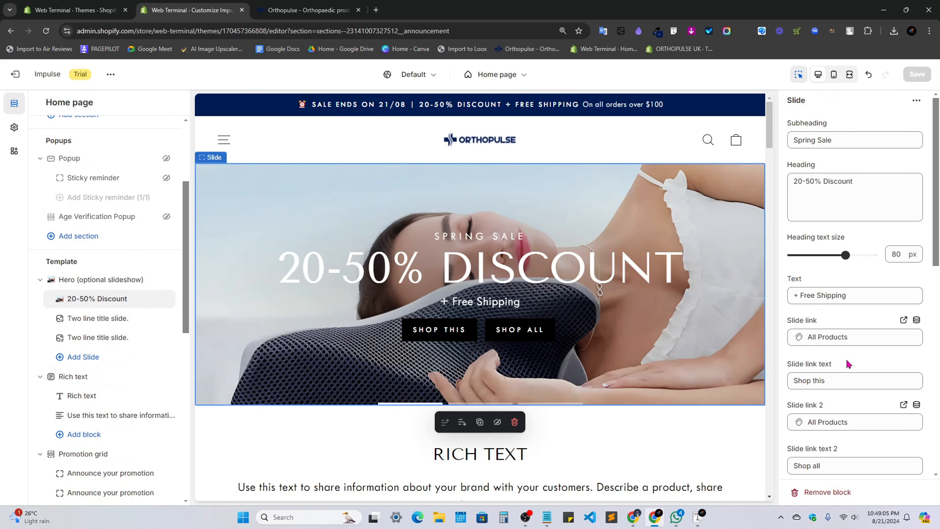
pyautogui.scroll(-3, 849, 364)
pyautogui.scroll(3, 822, 245)
pyautogui.scroll(-3, 834, 316)
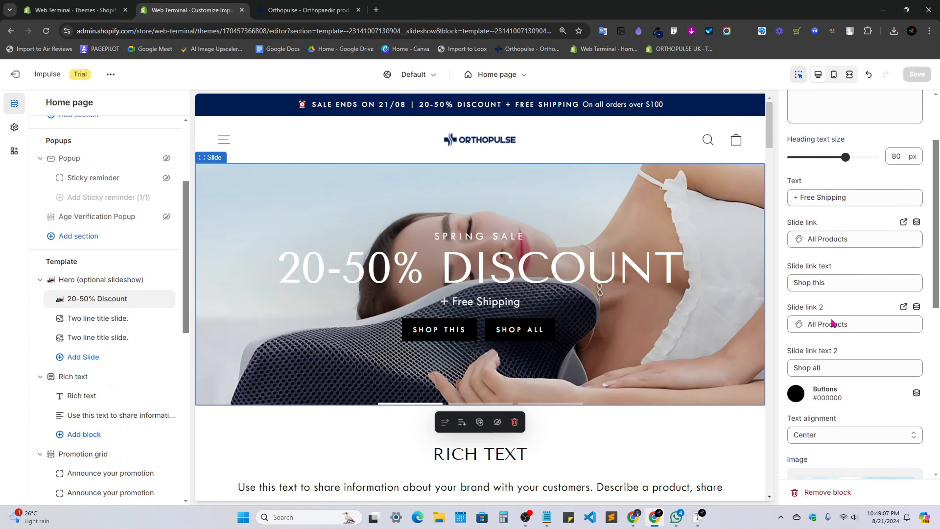
# Clear the first slide link text on the 20-50% Discount slide, keeping only the Shop all button.
pyautogui.click(842, 283)
pyautogui.click(855, 239)
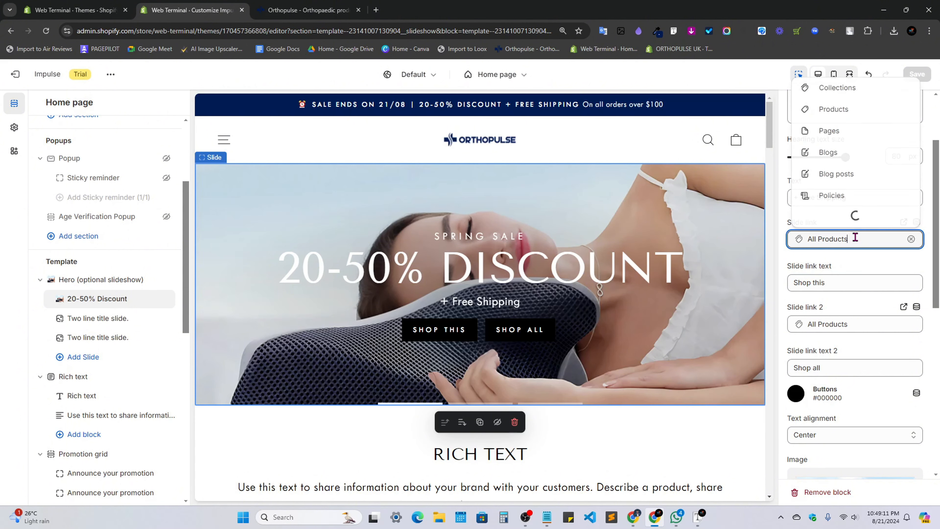
pyautogui.click(842, 369)
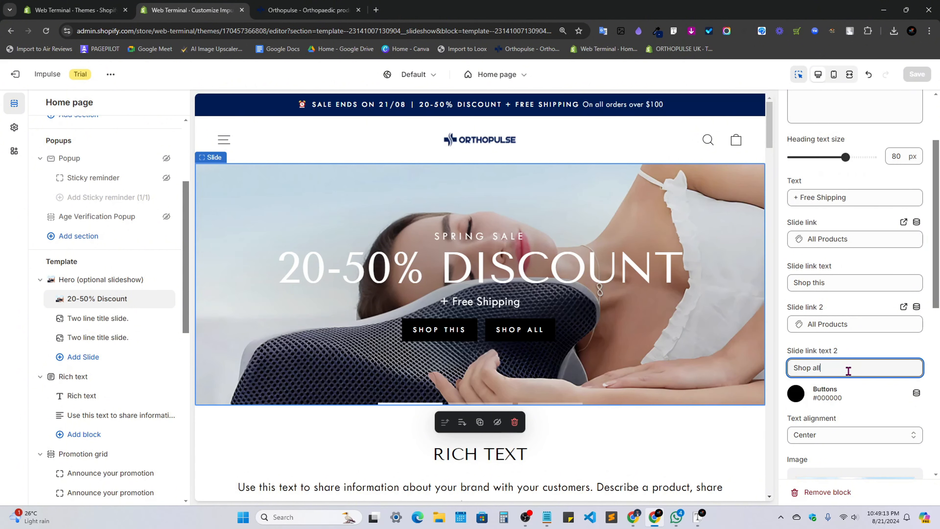
pyautogui.moveTo(847, 284); pyautogui.dragTo(798, 283)
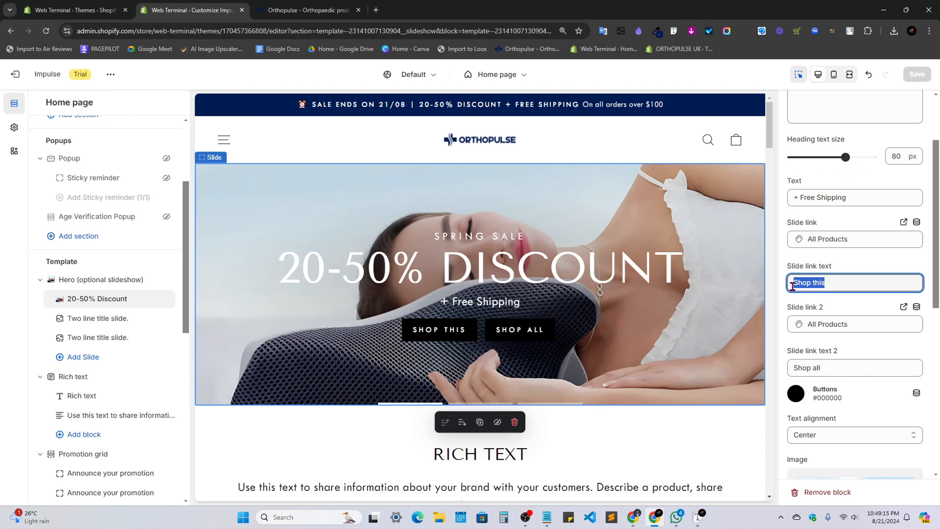
pyautogui.press('BackSpace')
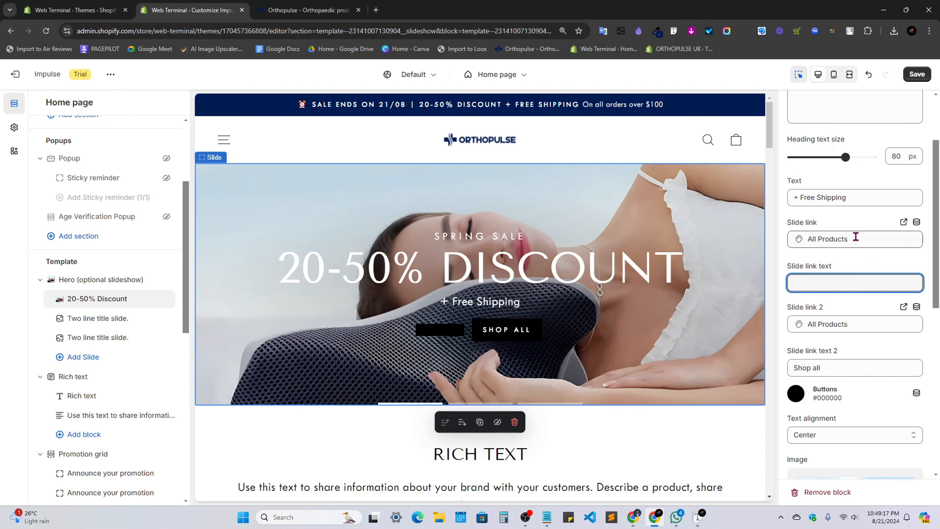
pyautogui.click(856, 238)
pyautogui.click(851, 263)
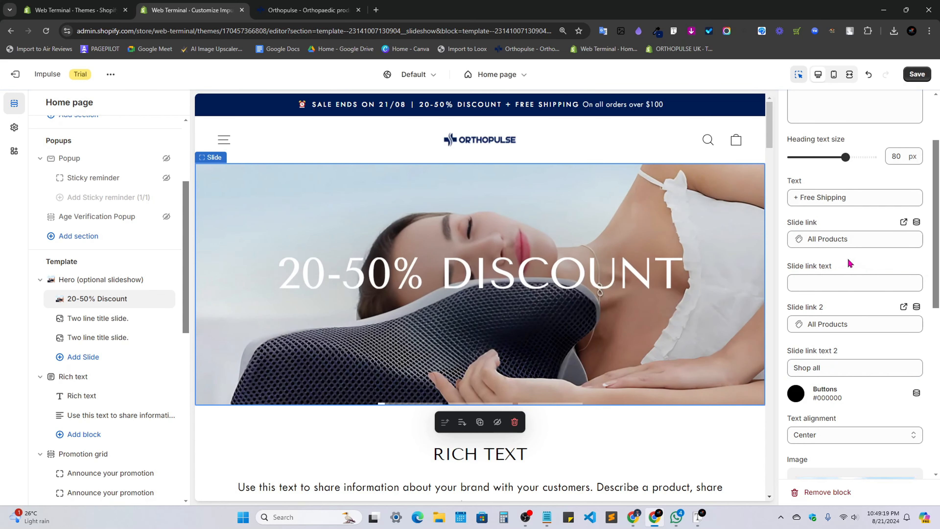
# Sample the live store's Shop all button colour and set the 20-50% Discount slide's Buttons colour to #011B53.
pyautogui.scroll(-1, 863, 281)
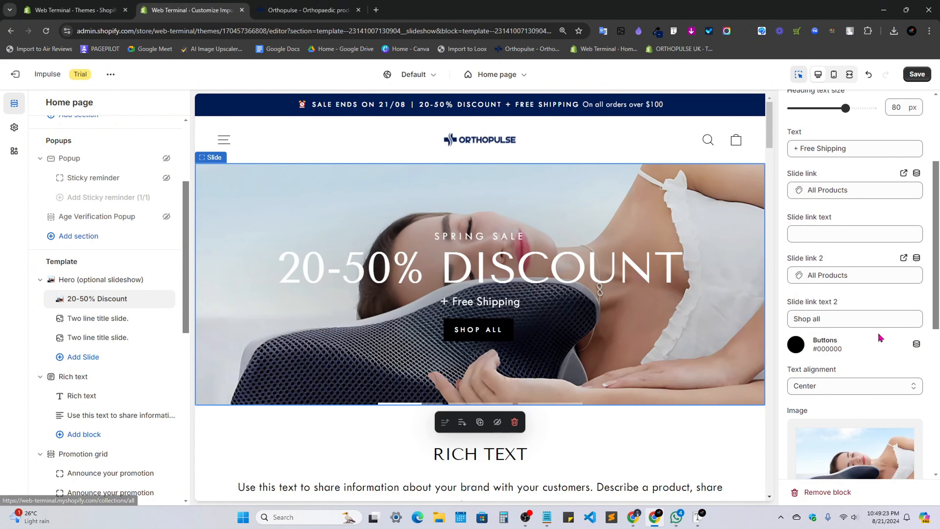
pyautogui.click(327, 5)
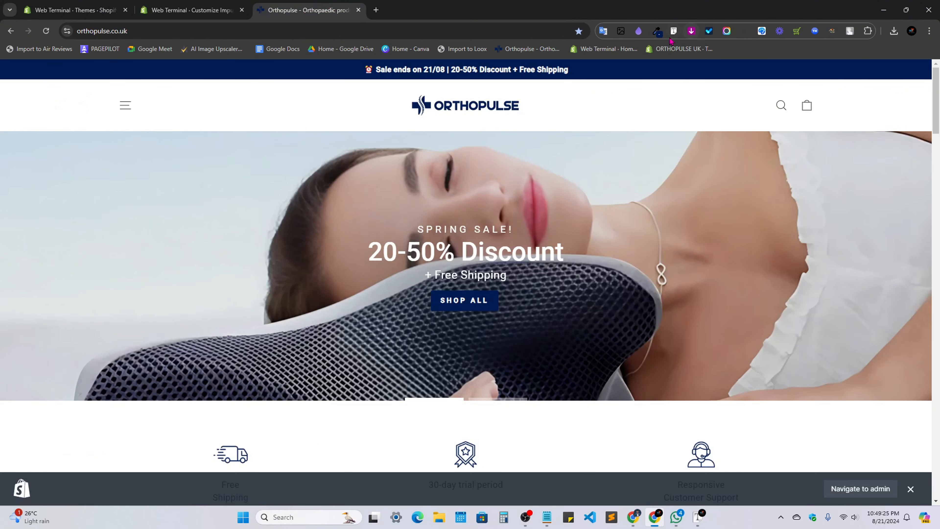
pyautogui.click(657, 32)
pyautogui.click(435, 322)
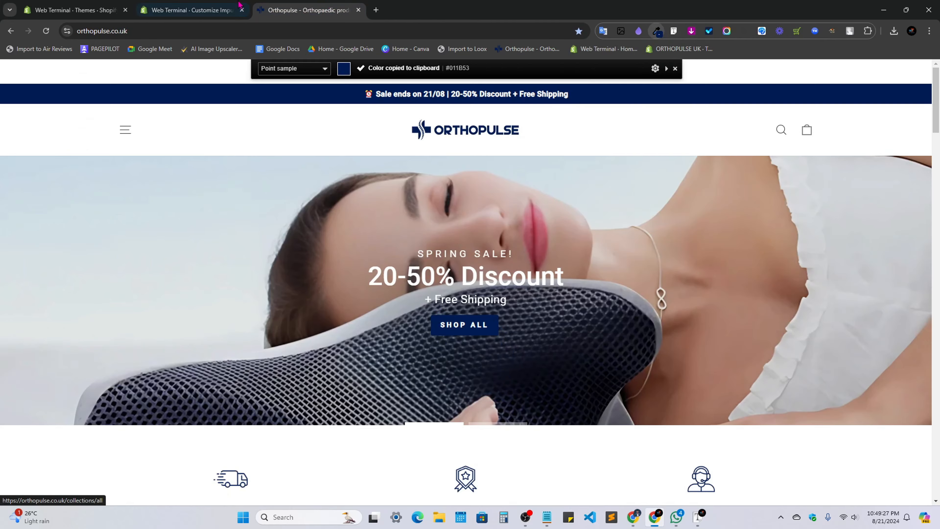
pyautogui.click(238, 4)
pyautogui.click(792, 348)
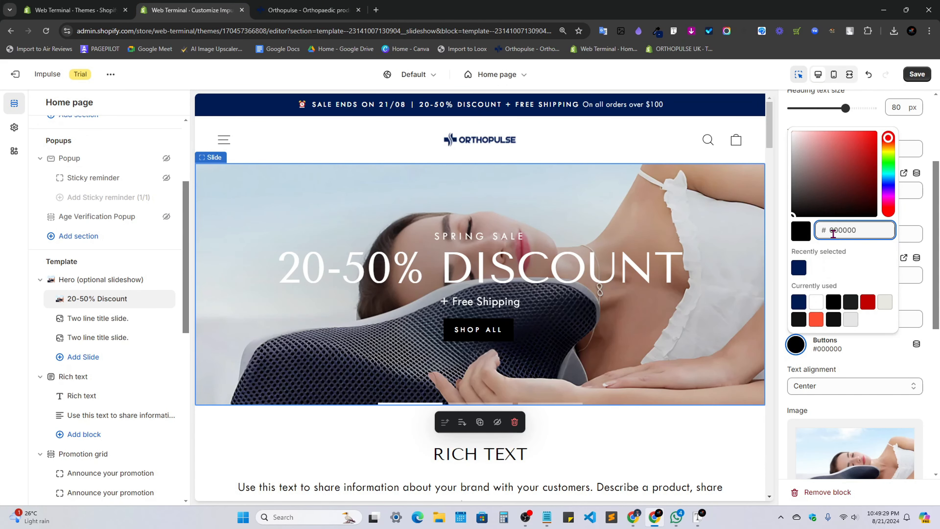
pyautogui.press('Return')
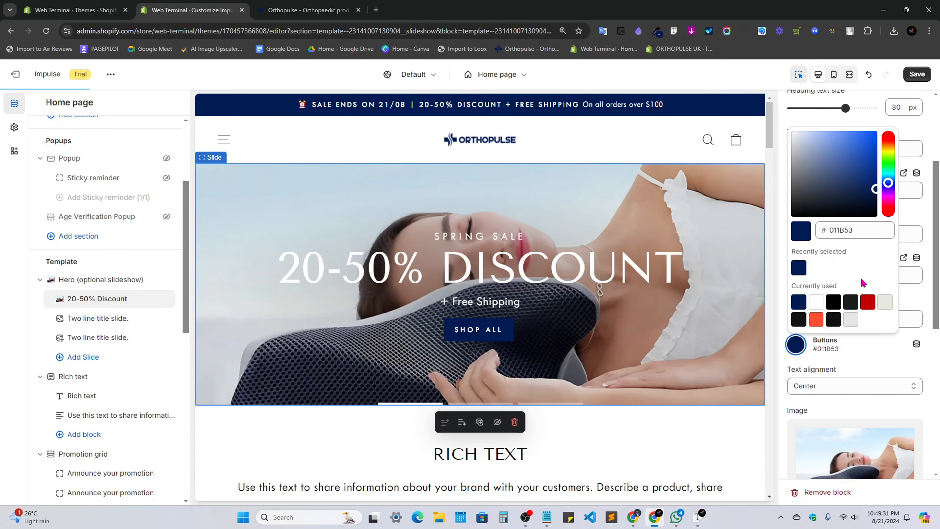
# Set the second hero slide's image to the Sans_titre_1900_x_1250_px_3 PNG of the lunging athlete with a knee brace.
pyautogui.click(811, 403)
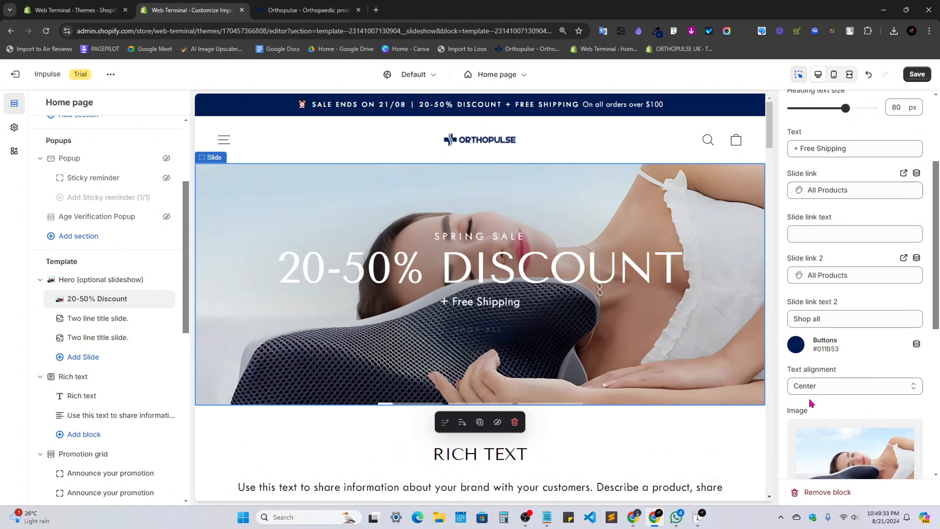
pyautogui.scroll(-1, 535, 337)
pyautogui.click(105, 318)
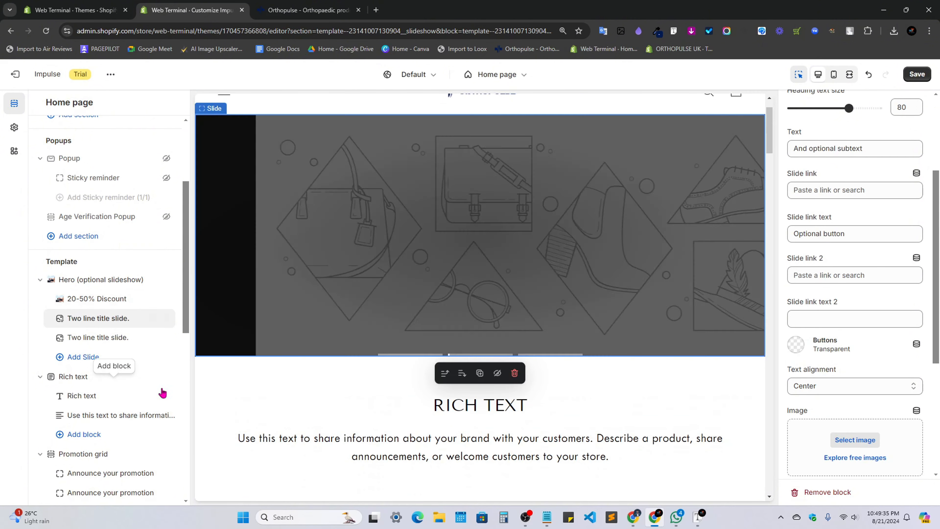
pyautogui.click(296, 10)
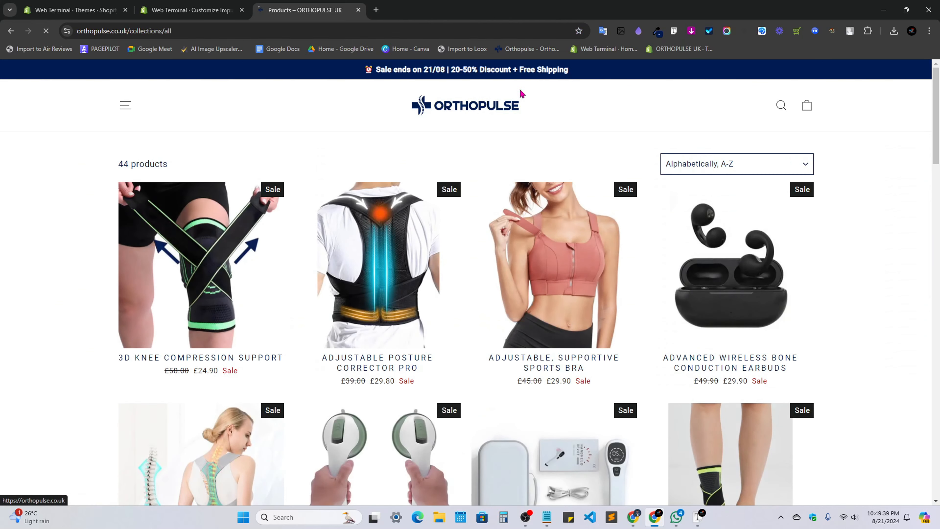
pyautogui.click(188, 10)
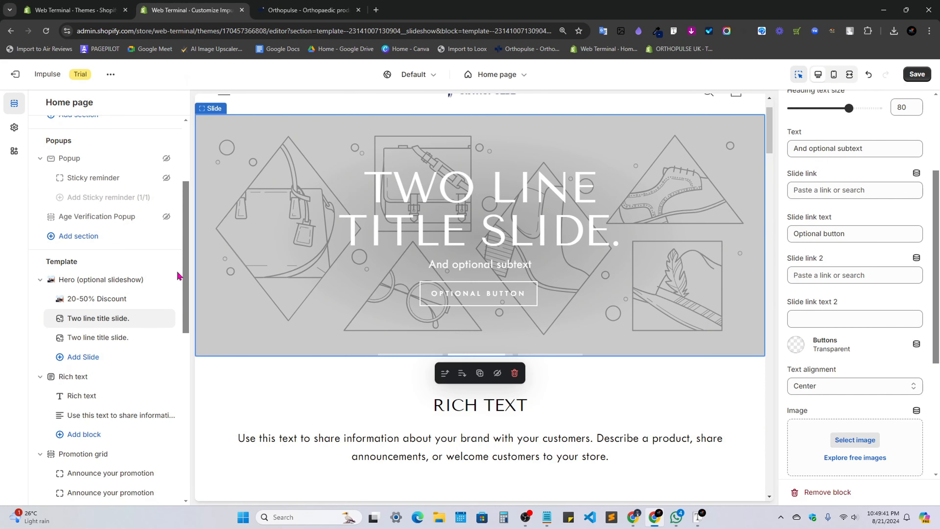
pyautogui.scroll(4, 898, 151)
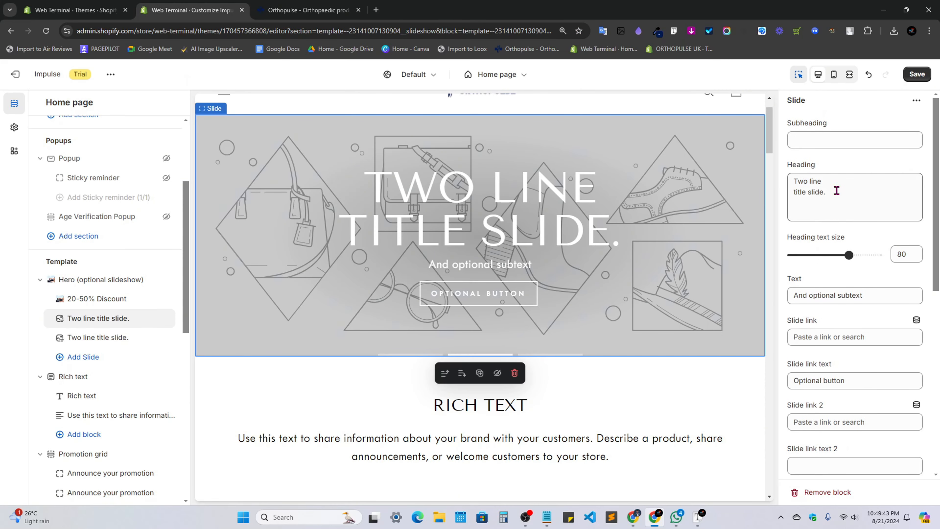
pyautogui.scroll(-6, 819, 291)
pyautogui.click(840, 296)
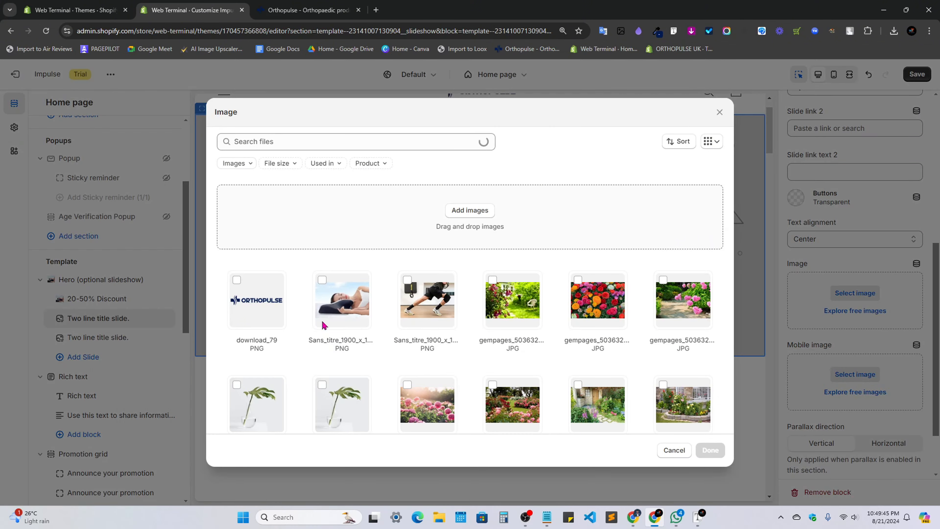
pyautogui.click(425, 304)
pyautogui.click(707, 452)
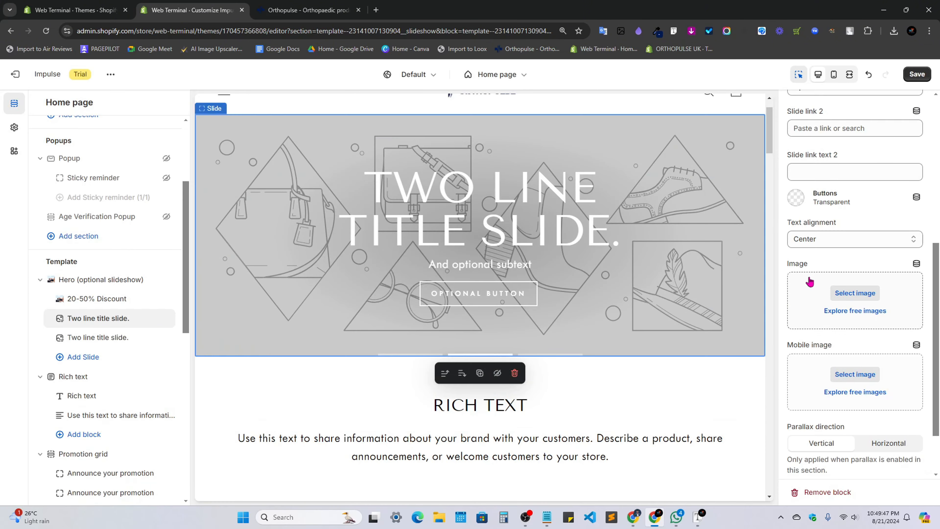
# Check the live store's second hero slide and replace the matching theme slide's heading with "Discover Our Best Sallers".
pyautogui.hotkey('ctrl', 'Tab')
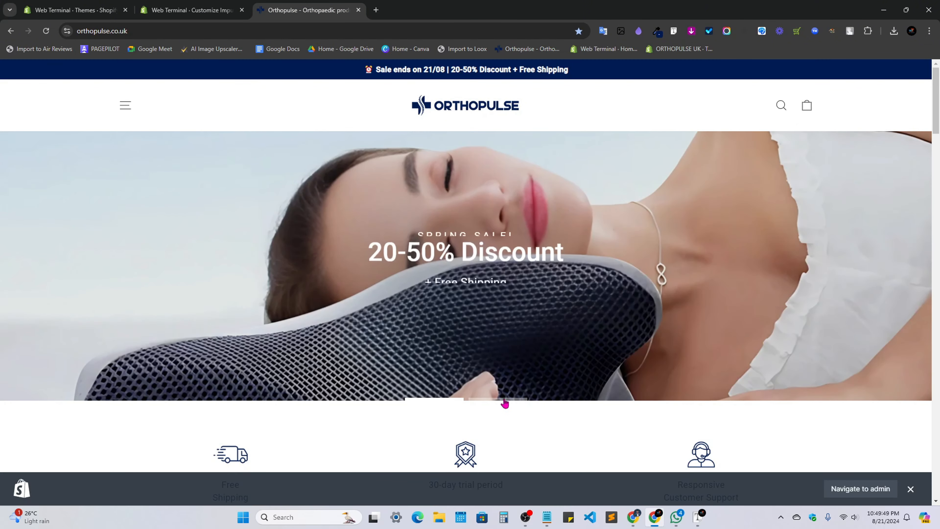
pyautogui.click(503, 400)
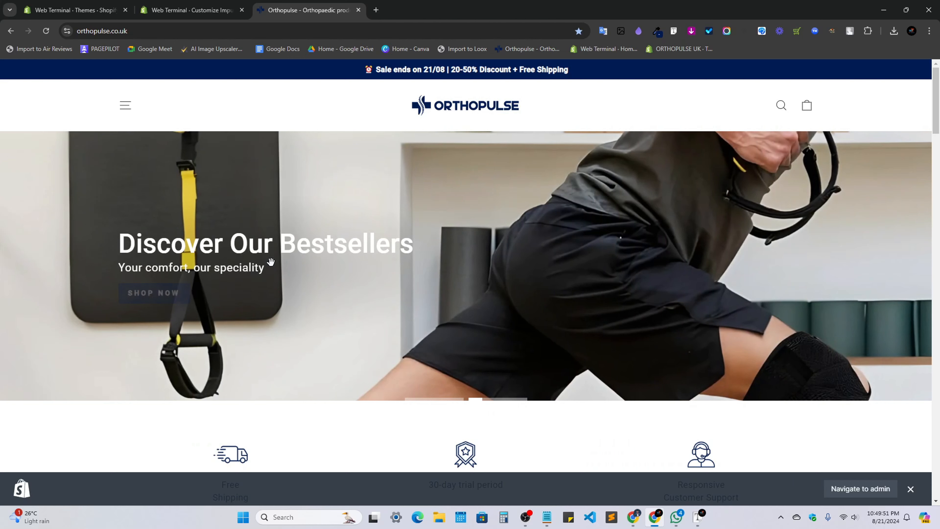
pyautogui.click(188, 5)
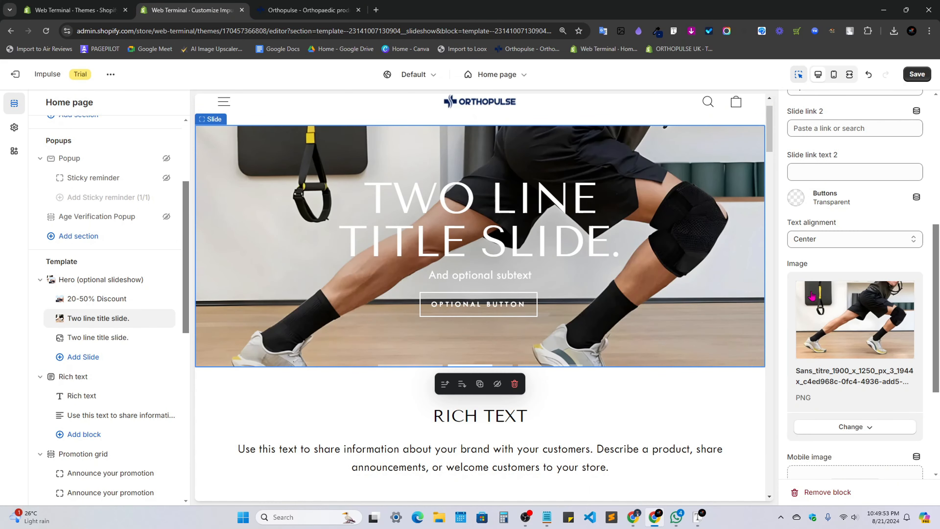
pyautogui.scroll(5, 851, 240)
pyautogui.moveTo(826, 192); pyautogui.dragTo(780, 186)
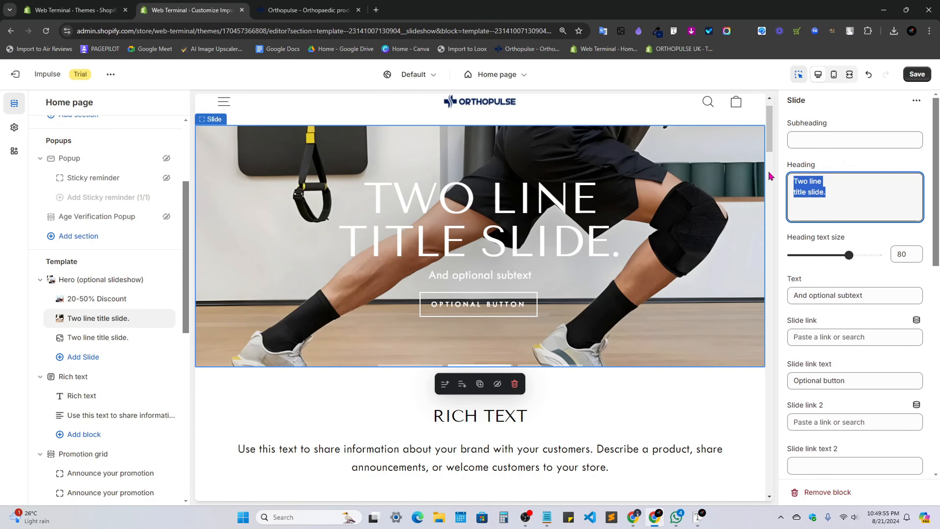
pyautogui.write('Discover')
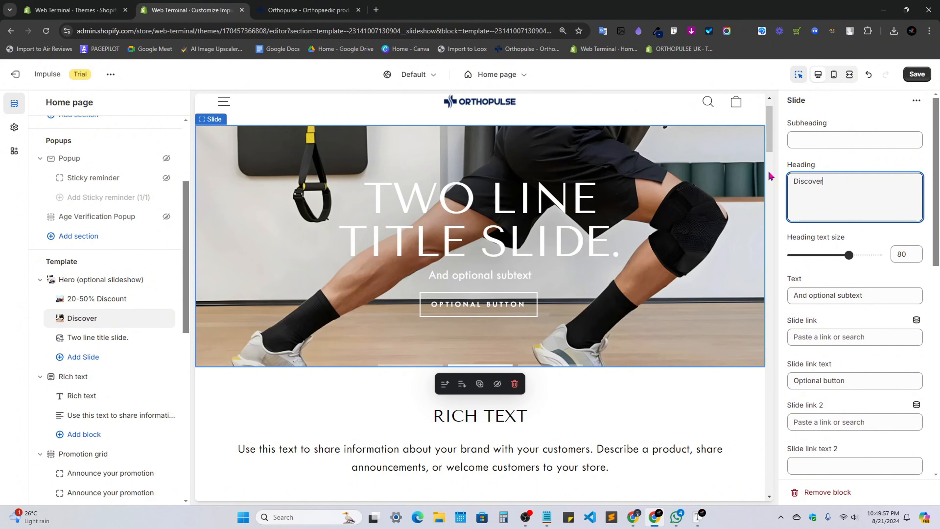
pyautogui.write(' Our BE')
pyautogui.press('BackSpace')
pyautogui.press('BackSpace')
pyautogui.write('e')
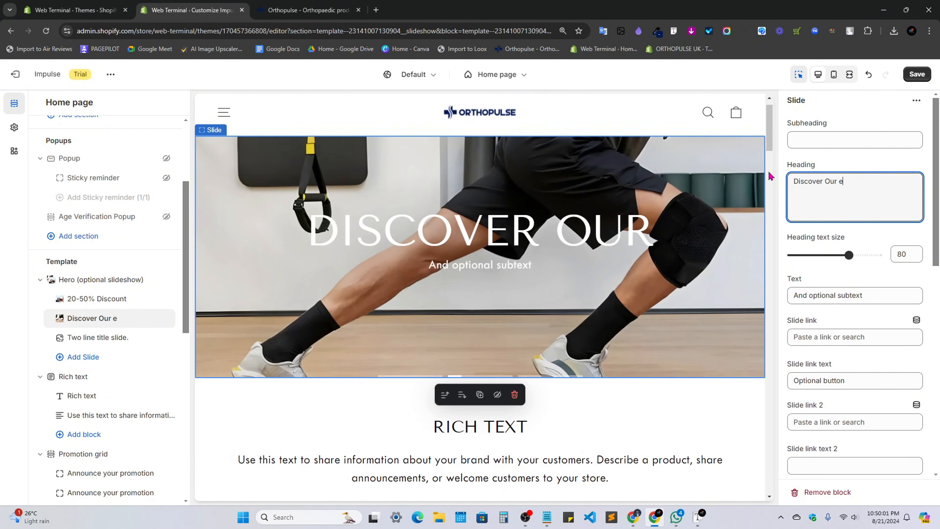
pyautogui.press('BackSpace')
pyautogui.write('Bes')
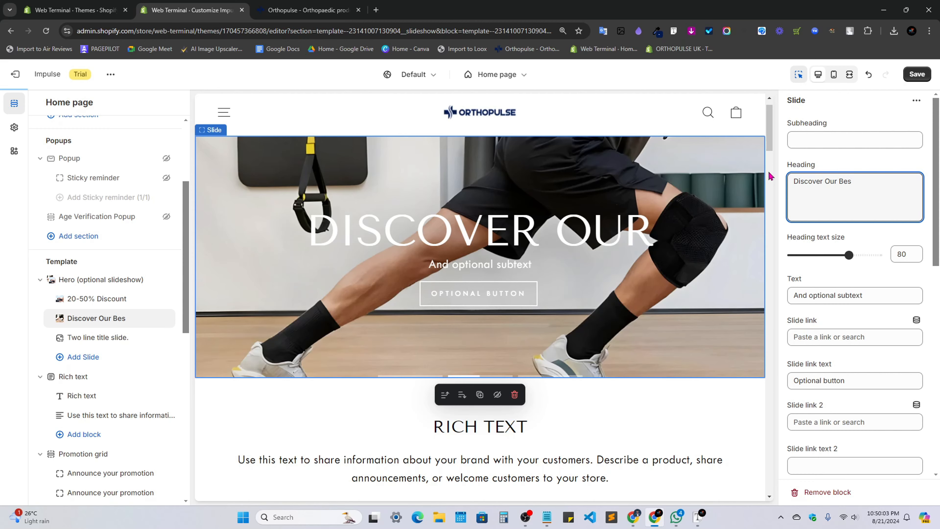
pyautogui.write('t Sallers')
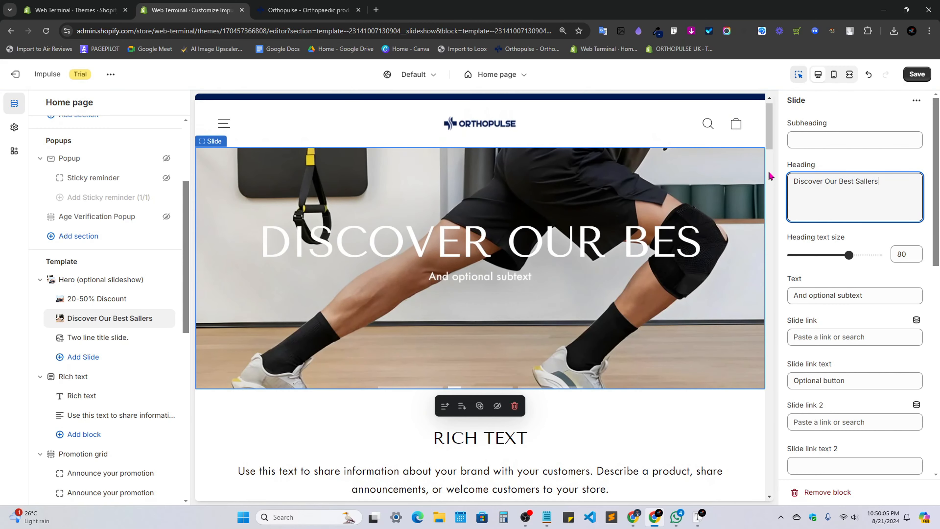
# Inspect the font of the live store's Discover Our Bestsellers heading and set the theme slide's heading text size to 55.
pyautogui.scroll(-1, 892, 311)
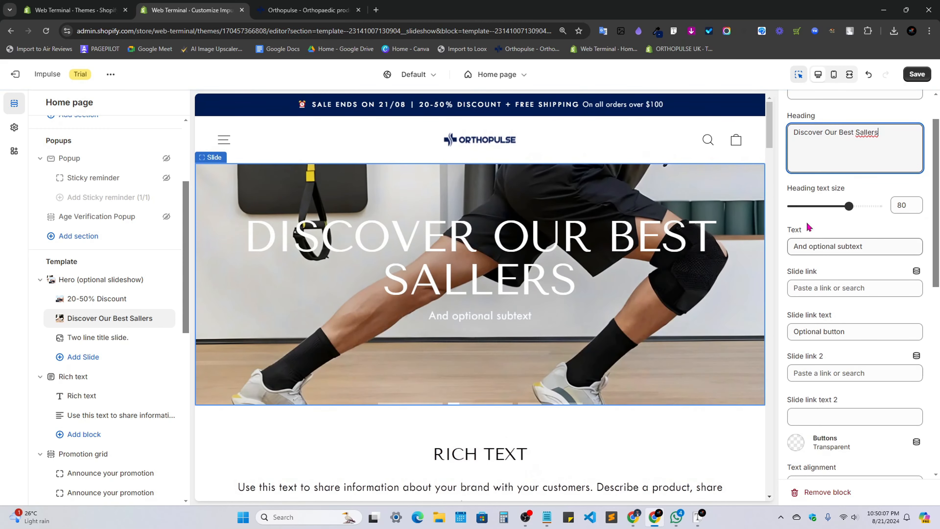
pyautogui.moveTo(823, 188)
pyautogui.mouseDown()
pyautogui.moveTo(848, 204)
pyautogui.moveTo(827, 206)
pyautogui.mouseUp()
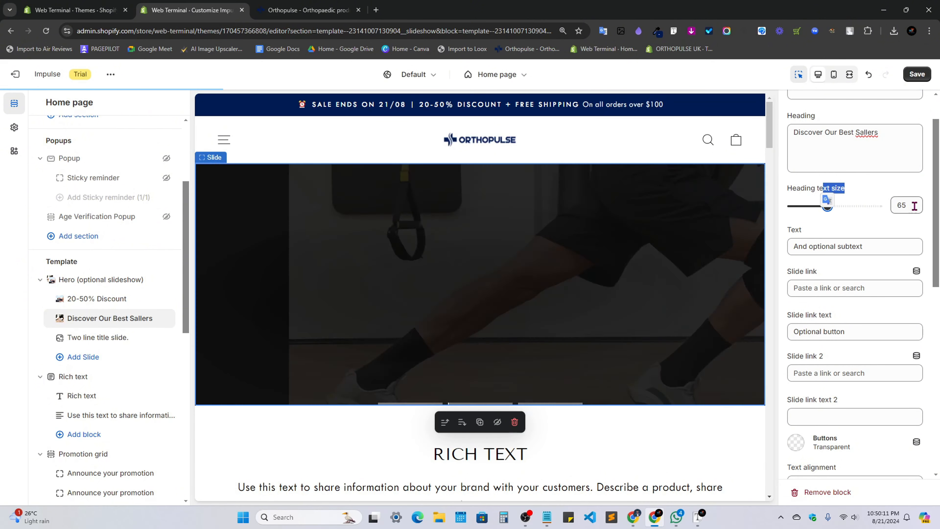
pyautogui.click(308, 10)
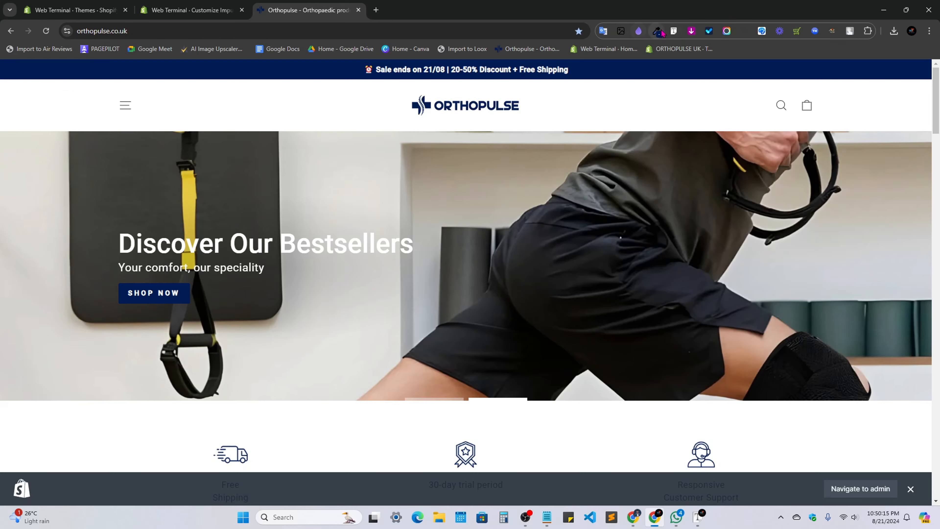
pyautogui.click(673, 31)
pyautogui.click(271, 252)
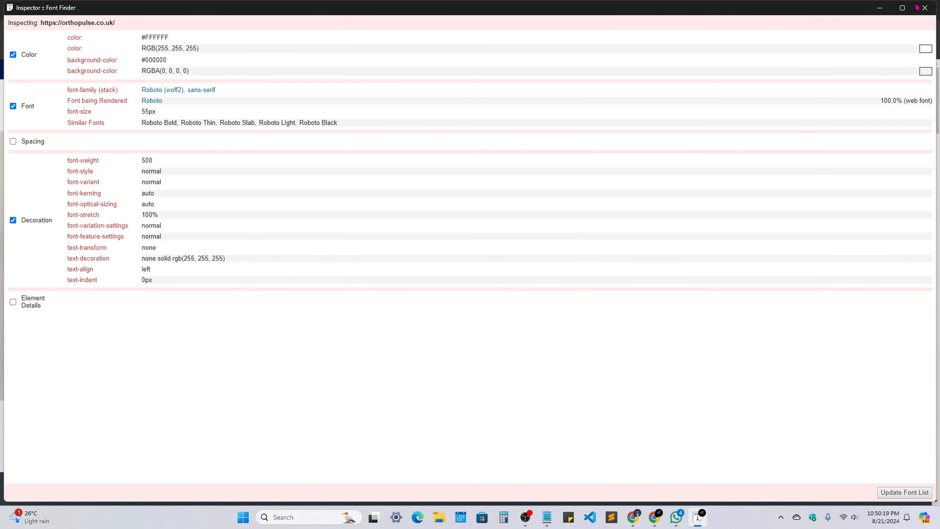
pyautogui.click(925, 8)
pyautogui.click(176, 10)
pyautogui.doubleClick(903, 204)
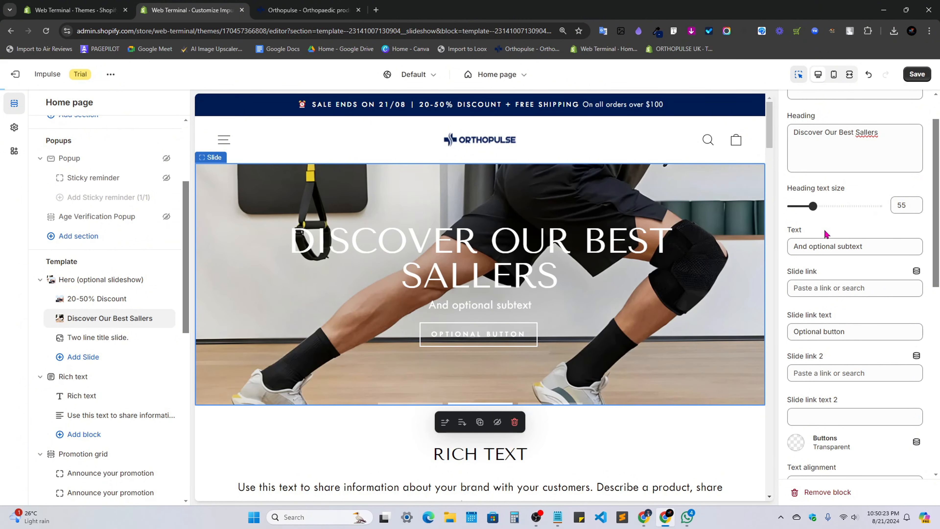
pyautogui.write('55')
# Set the Buttons colour of the Discover Our Best Sallers slide to the already used navy #011B53.
pyautogui.scroll(-6, 851, 370)
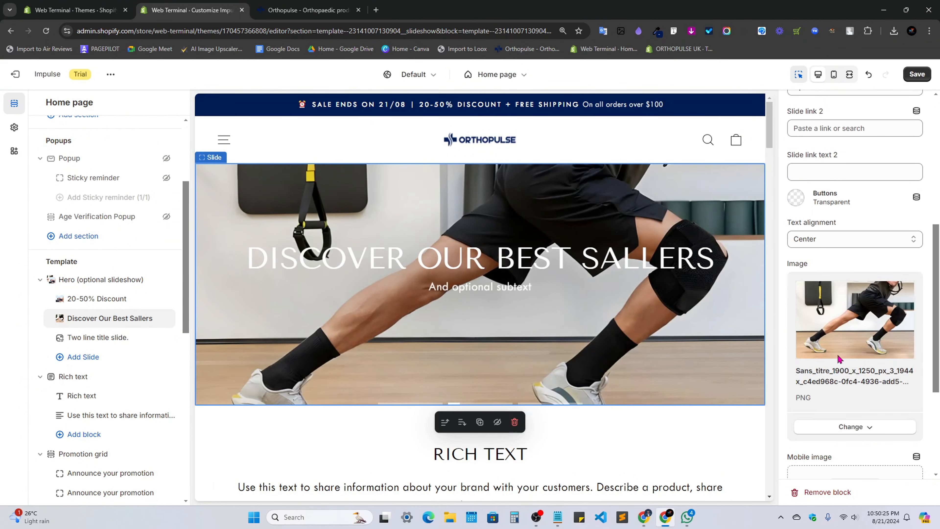
pyautogui.scroll(6, 809, 179)
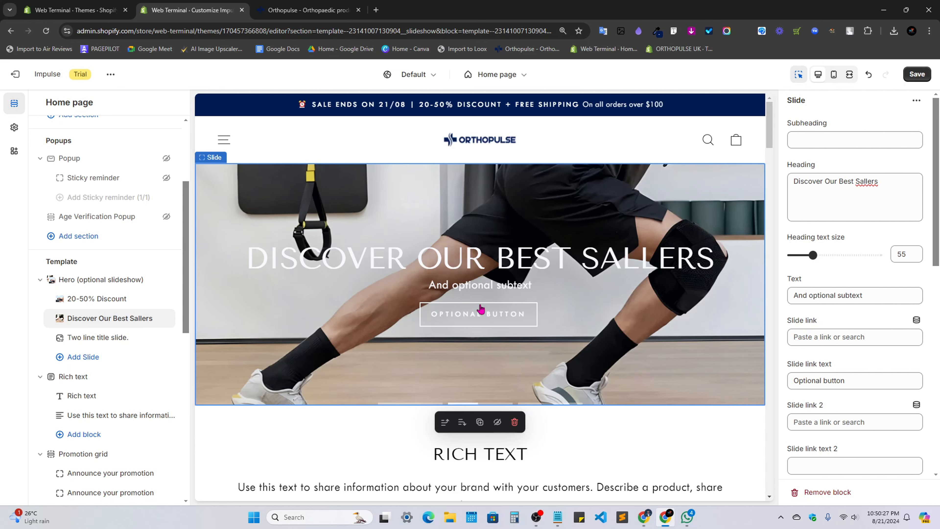
pyautogui.scroll(-3, 867, 325)
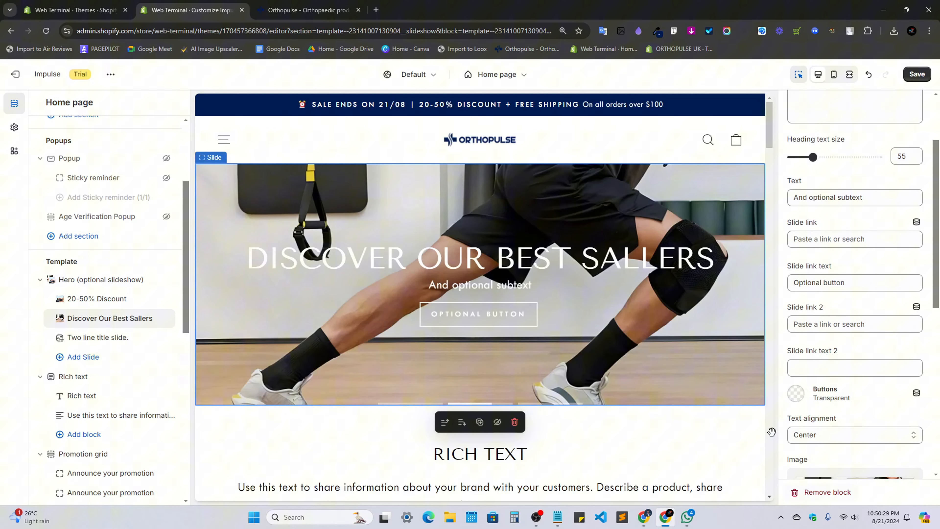
pyautogui.click(796, 402)
pyautogui.click(799, 350)
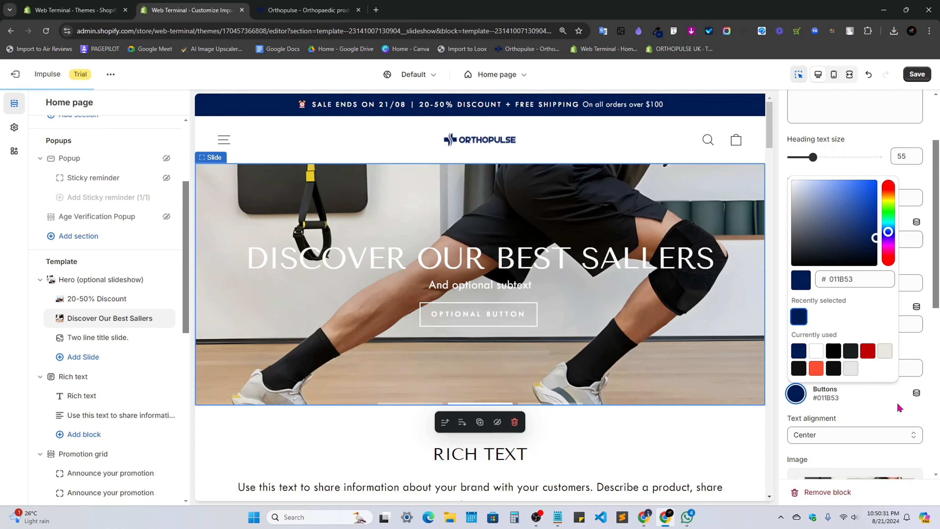
# Close the button colour picker and set the Discover Our Best Sallers slide's first link text to "Shop Now".
pyautogui.click(900, 408)
pyautogui.click(315, 8)
pyautogui.click(188, 6)
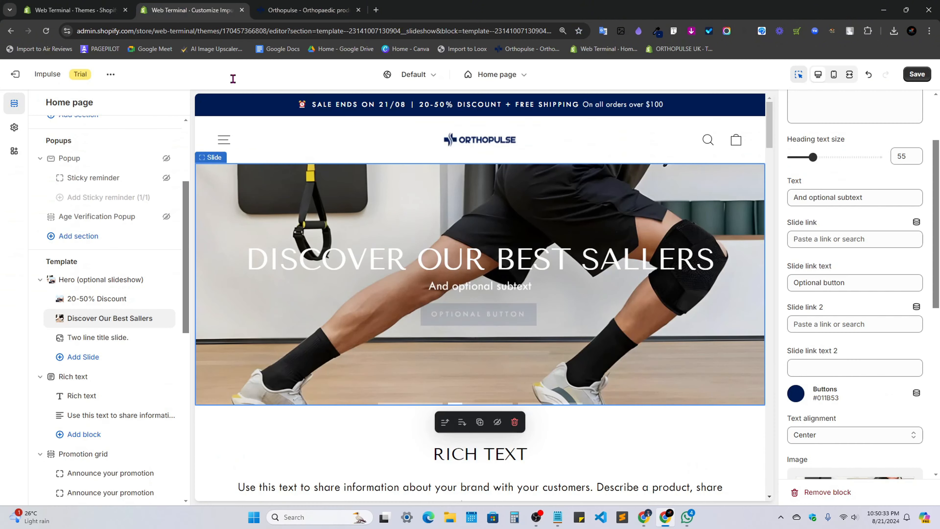
pyautogui.moveTo(846, 283); pyautogui.dragTo(796, 282)
pyautogui.write('Shop')
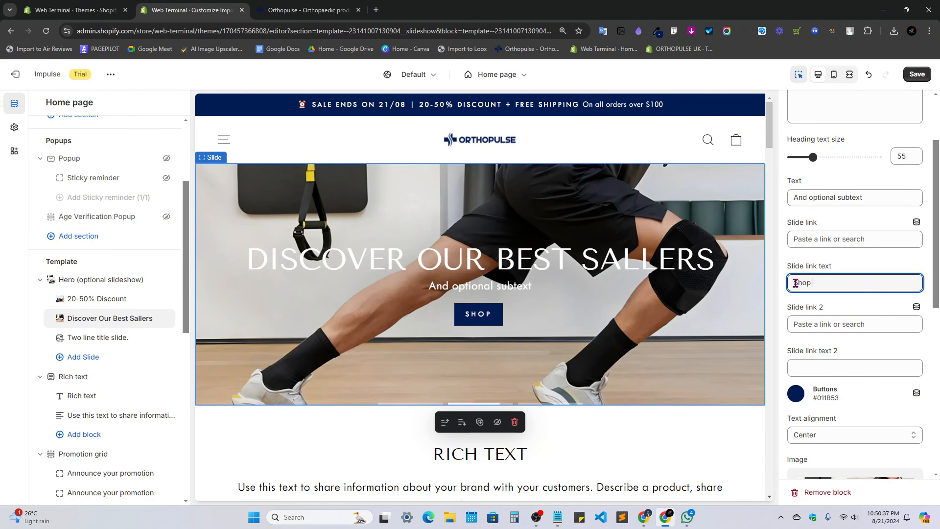
pyautogui.write(' Now')
# Check the text position on the Orthopulse reference store's bestsellers slide and set the edited slide's text alignment to Center left.
pyautogui.scroll(-8, 889, 331)
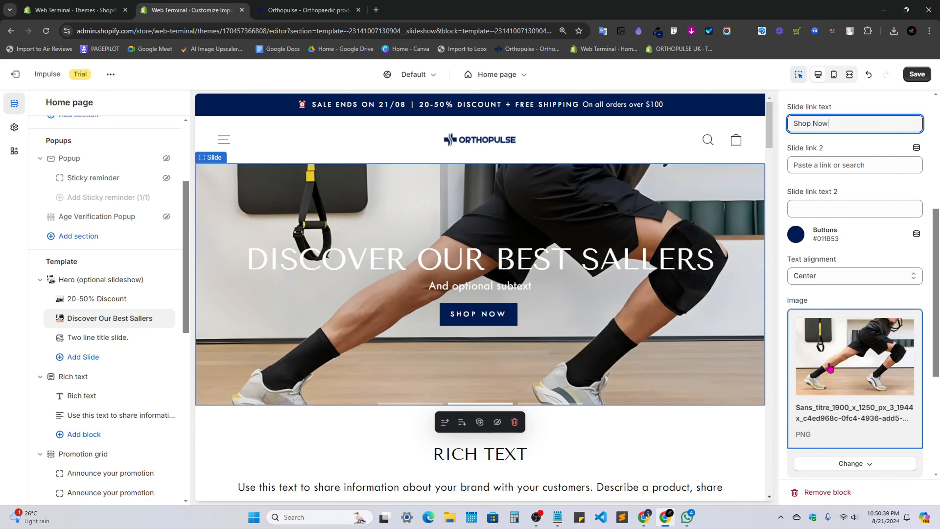
pyautogui.scroll(4, 851, 259)
pyautogui.click(835, 240)
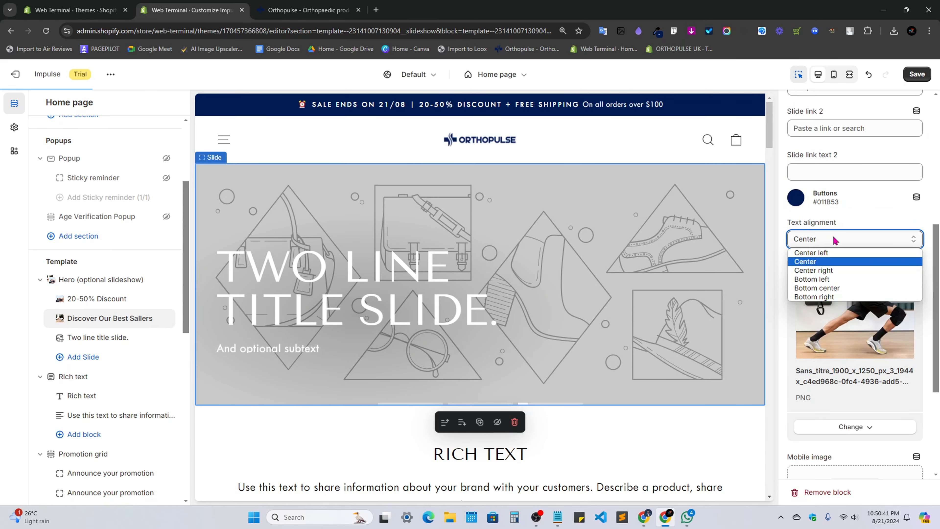
pyautogui.click(835, 239)
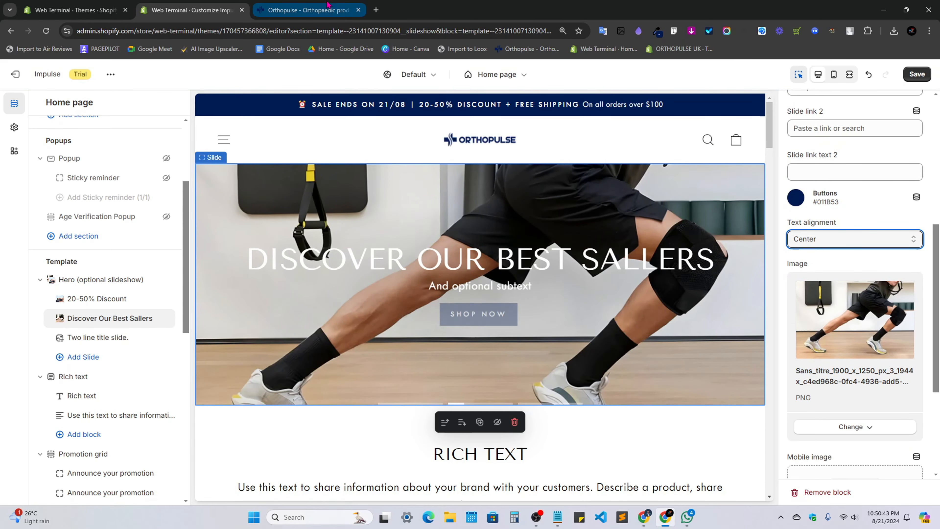
pyautogui.hotkey('ctrl', 'Tab')
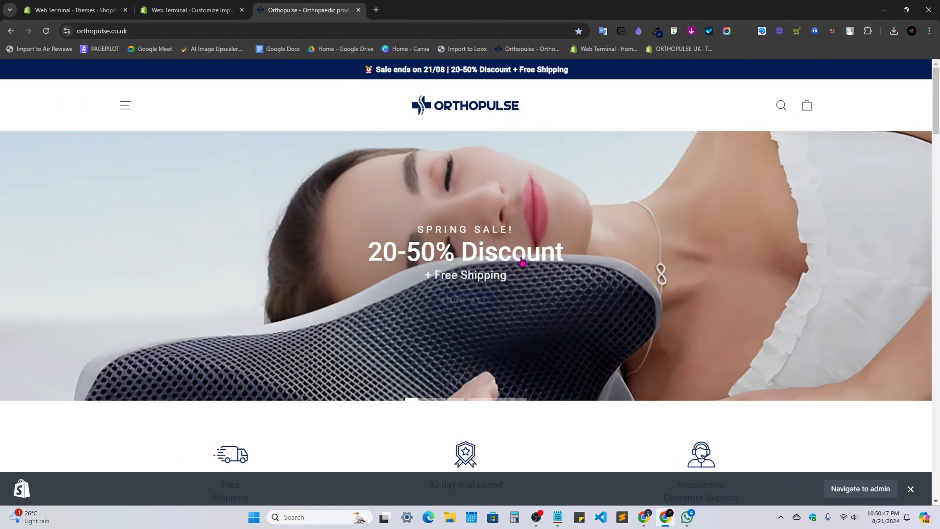
pyautogui.click(497, 404)
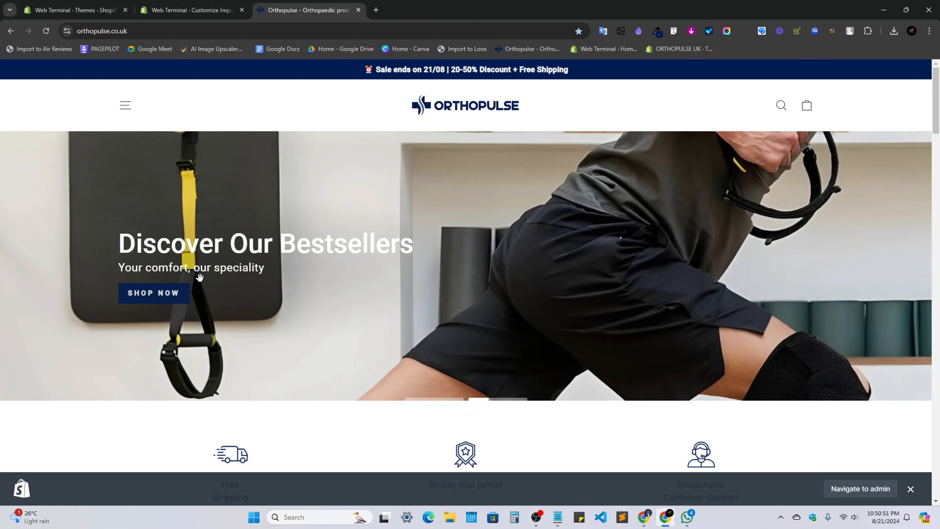
pyautogui.click(172, 5)
pyautogui.click(835, 240)
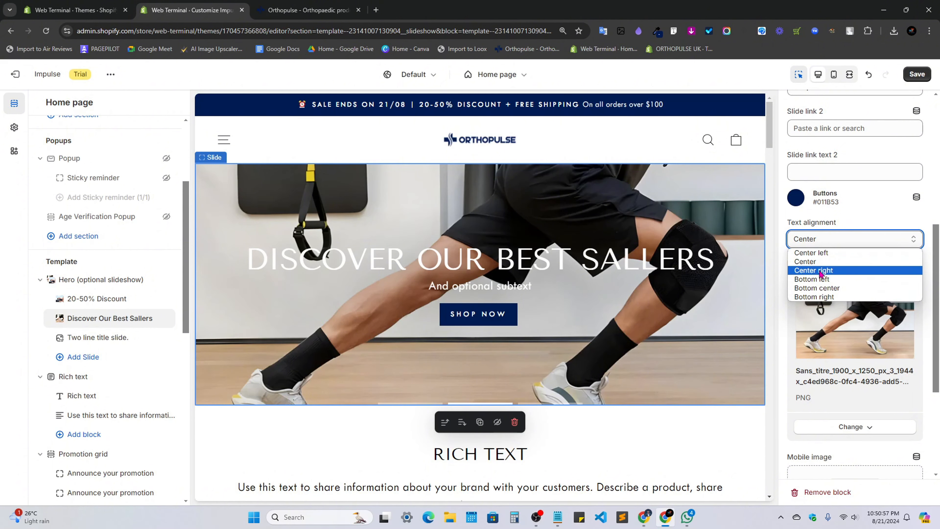
pyautogui.click(822, 254)
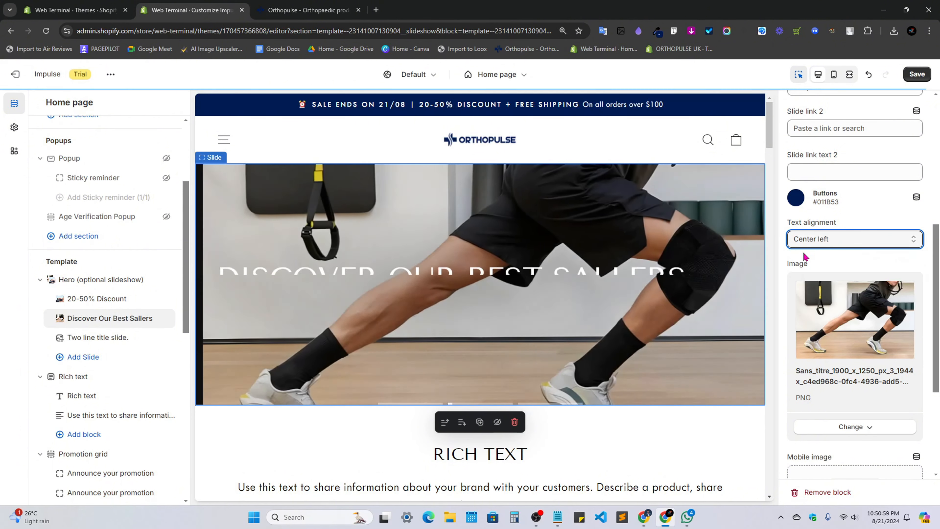
# Compare the slide with the Orthopulse reference store once more and save the theme changes.
pyautogui.click(304, 10)
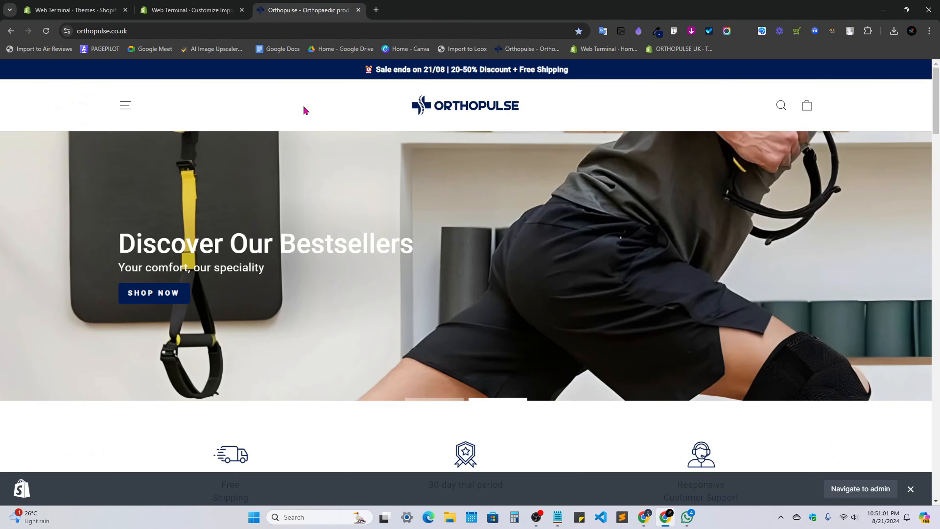
pyautogui.click(196, 10)
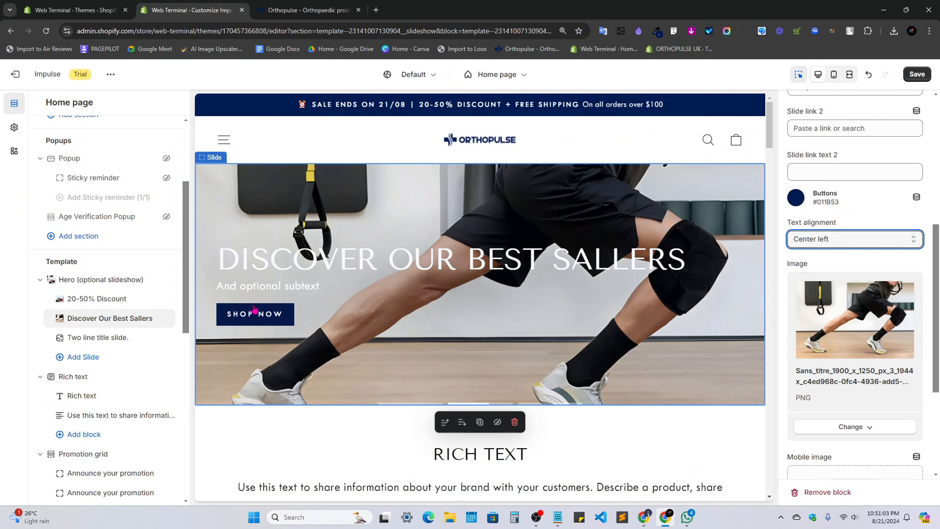
pyautogui.scroll(4, 924, 178)
pyautogui.click(918, 75)
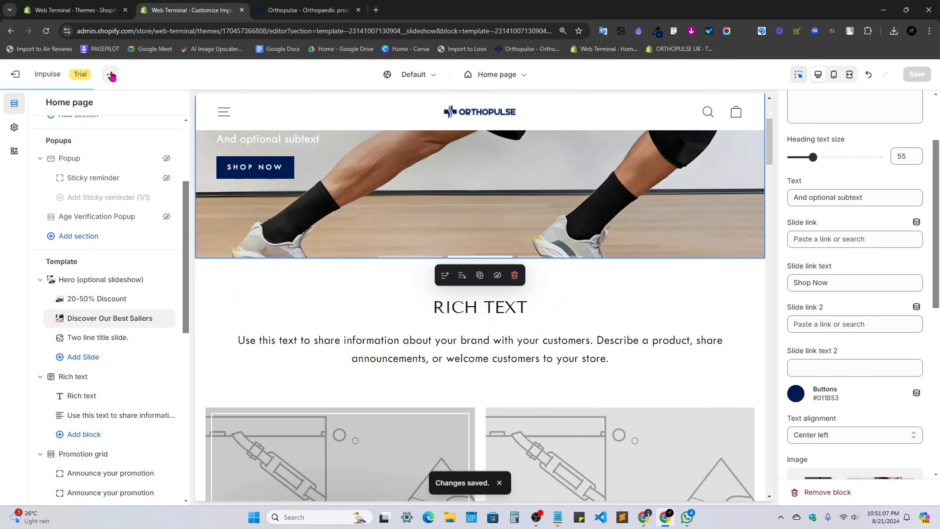
# Open the Impulse theme preview and compare its home page hero with the Orthopulse reference store.
pyautogui.click(111, 76)
pyautogui.click(37, 140)
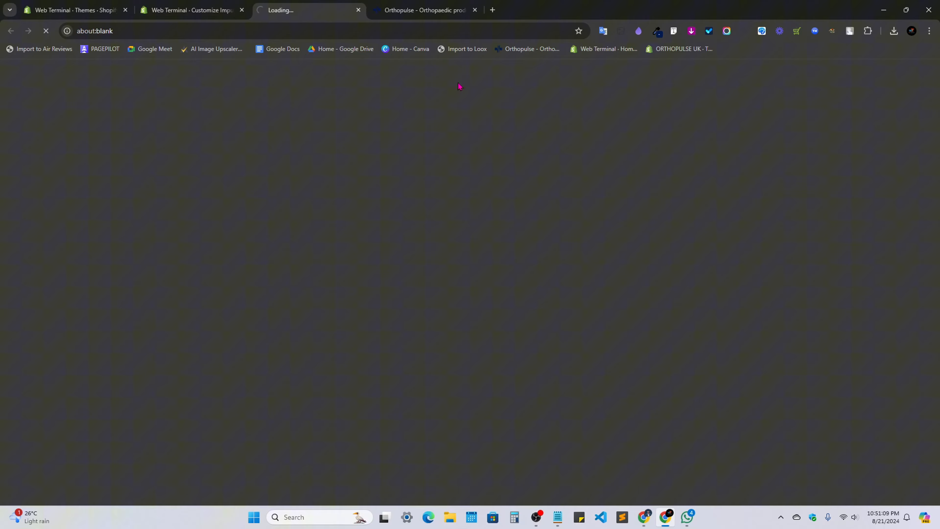
pyautogui.click(173, 3)
pyautogui.click(371, 4)
pyautogui.click(319, 4)
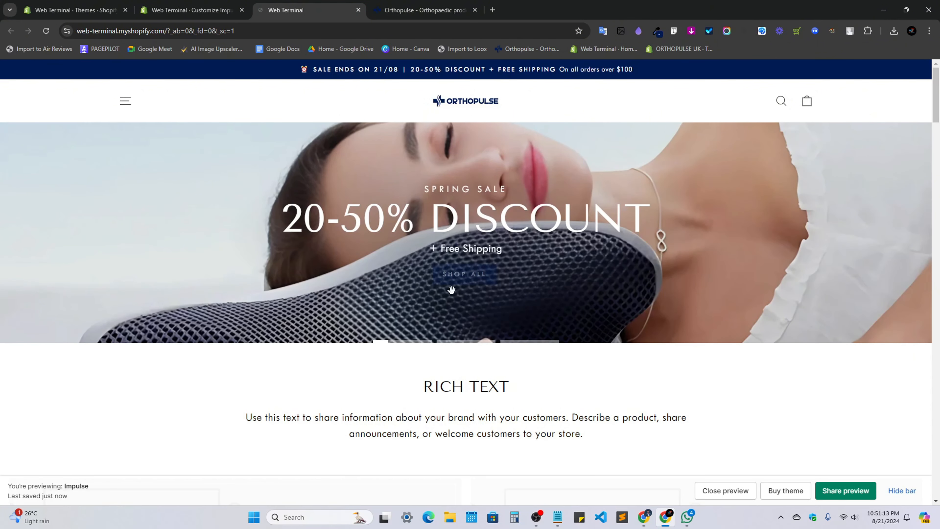
pyautogui.click(393, 5)
pyautogui.scroll(-5, 502, 268)
pyautogui.scroll(5, 502, 268)
pyautogui.click(345, 5)
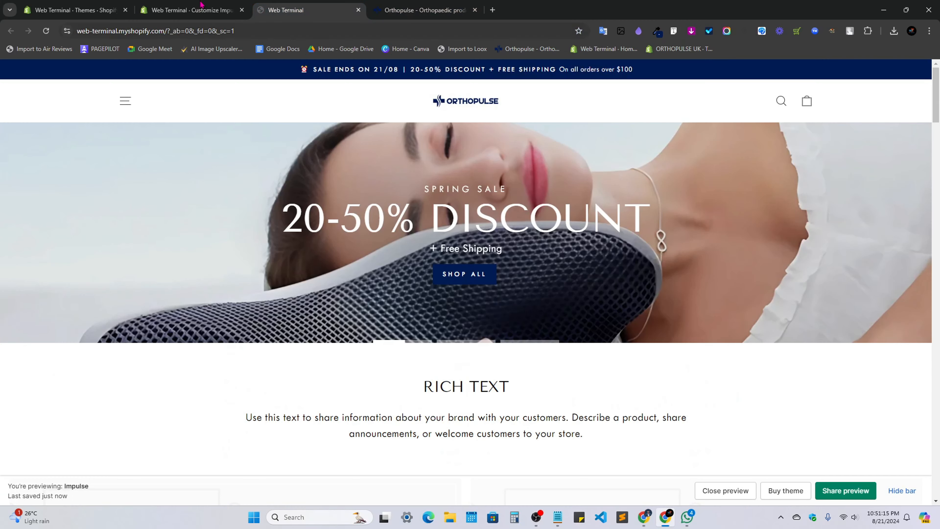
# Return to the theme editor and remove the placeholder "Two line title slide." blocks from the Hero slideshow.
pyautogui.click(203, 5)
pyautogui.scroll(1, 93, 297)
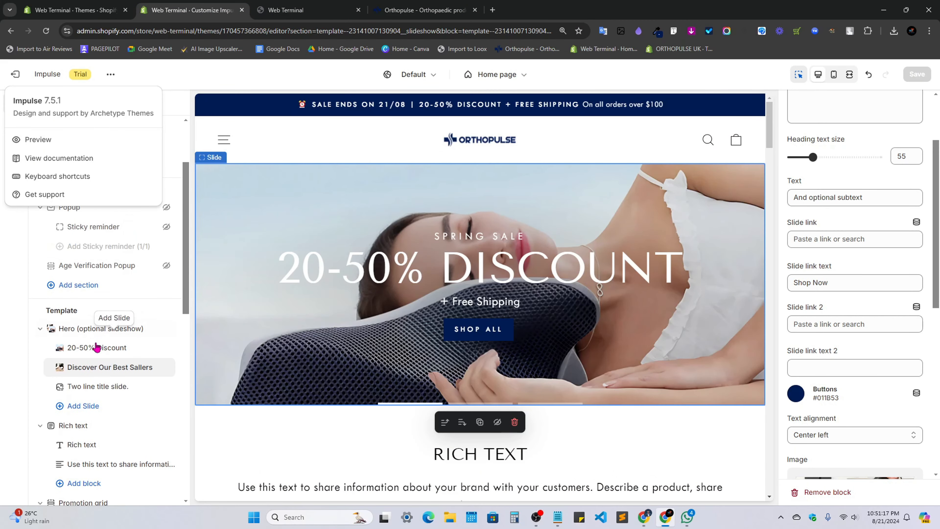
pyautogui.click(96, 335)
pyautogui.click(96, 333)
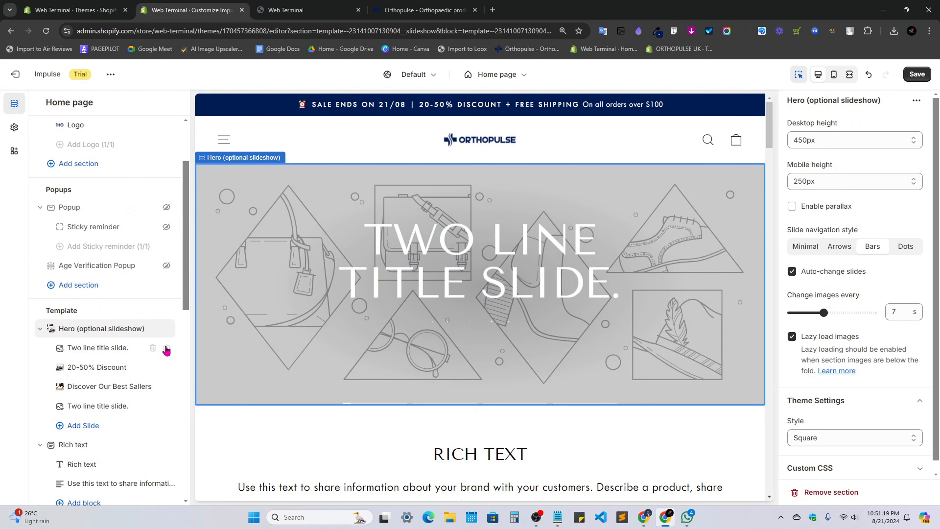
pyautogui.click(153, 348)
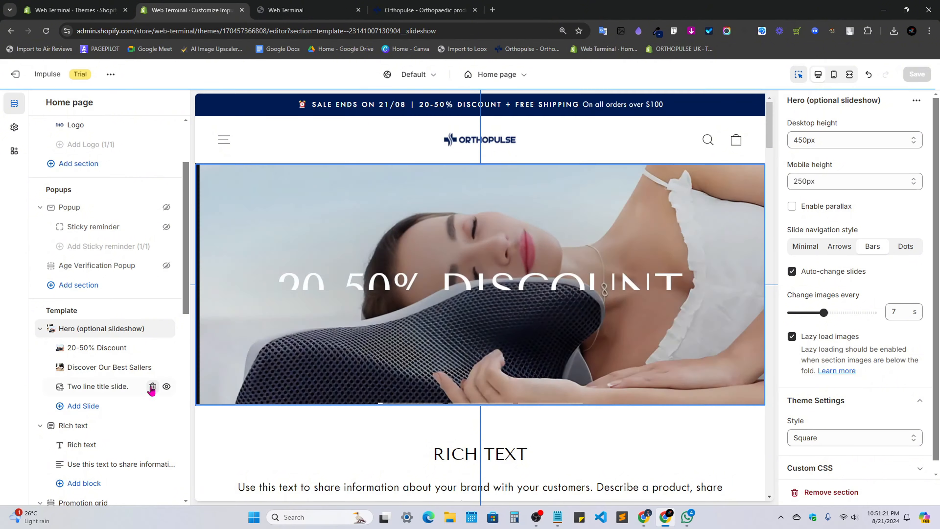
pyautogui.click(153, 386)
# Set the Hero slideshow's desktop height to 550px and save the theme.
pyautogui.click(851, 139)
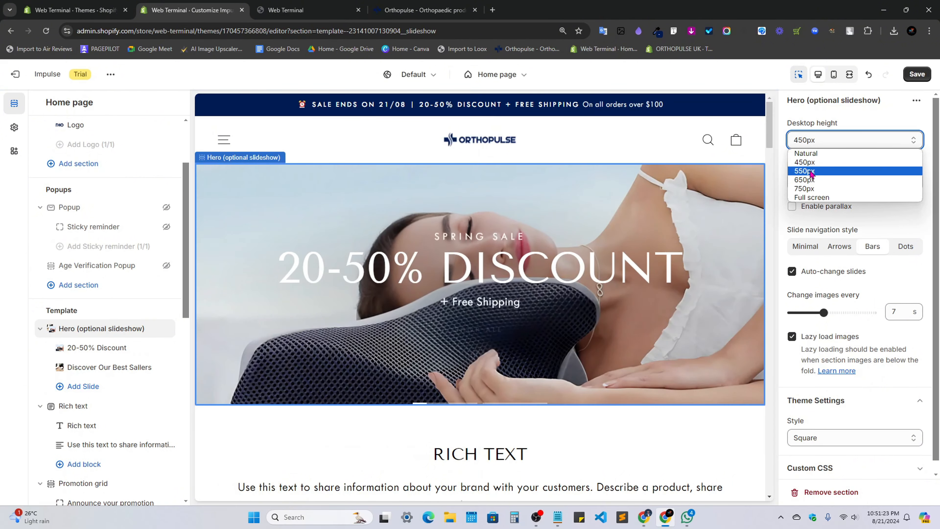
pyautogui.click(851, 171)
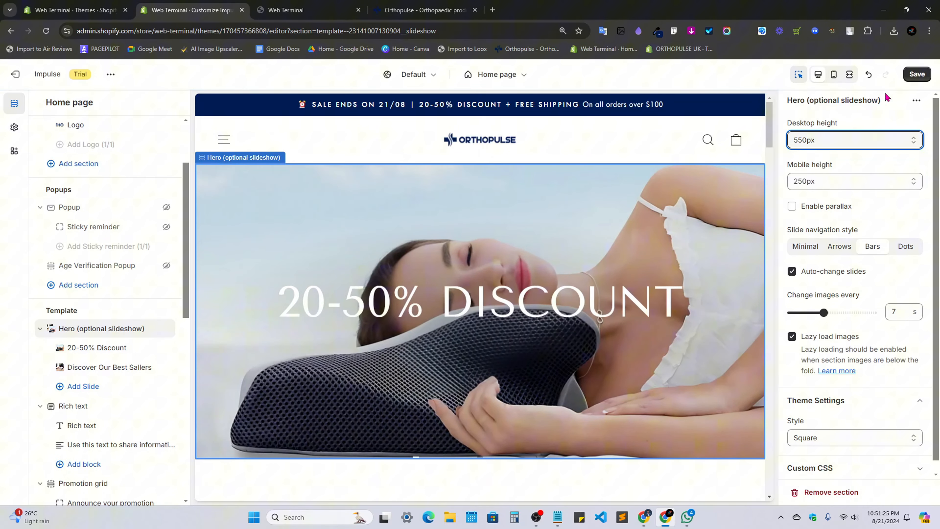
pyautogui.click(917, 74)
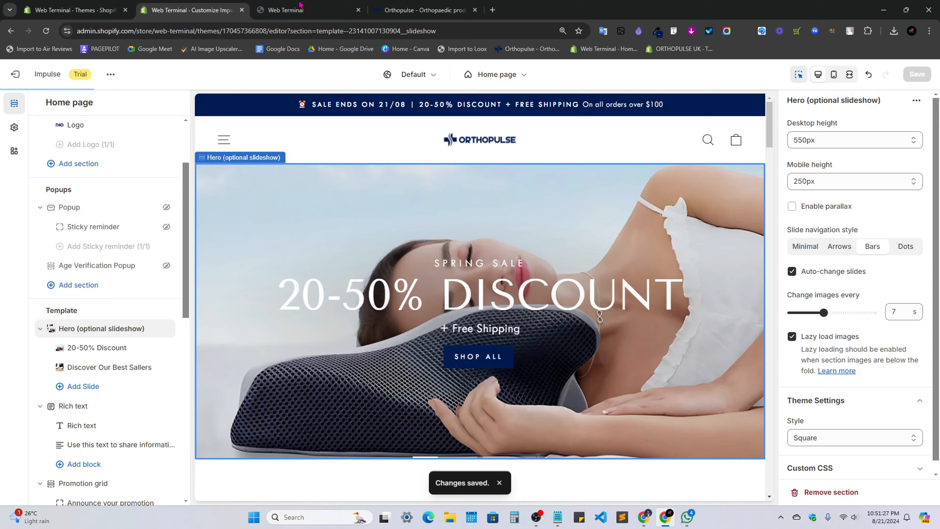
# Check both hero slides in the store preview and return to the theme editor.
pyautogui.click(288, 10)
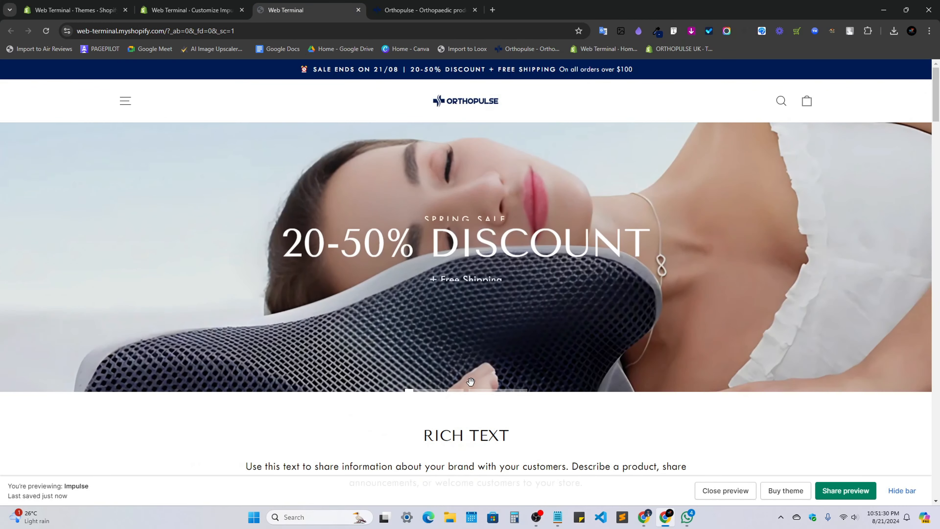
pyautogui.click(484, 391)
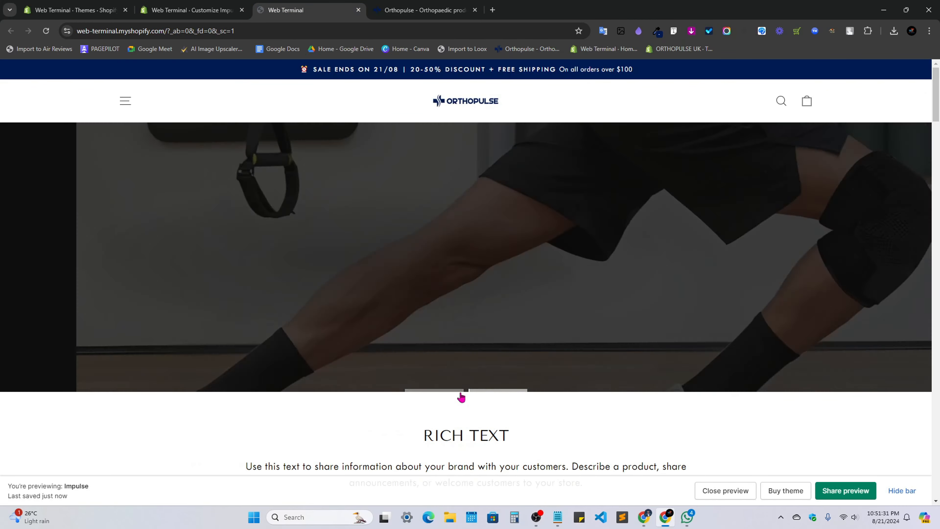
pyautogui.click(451, 391)
pyautogui.click(177, 9)
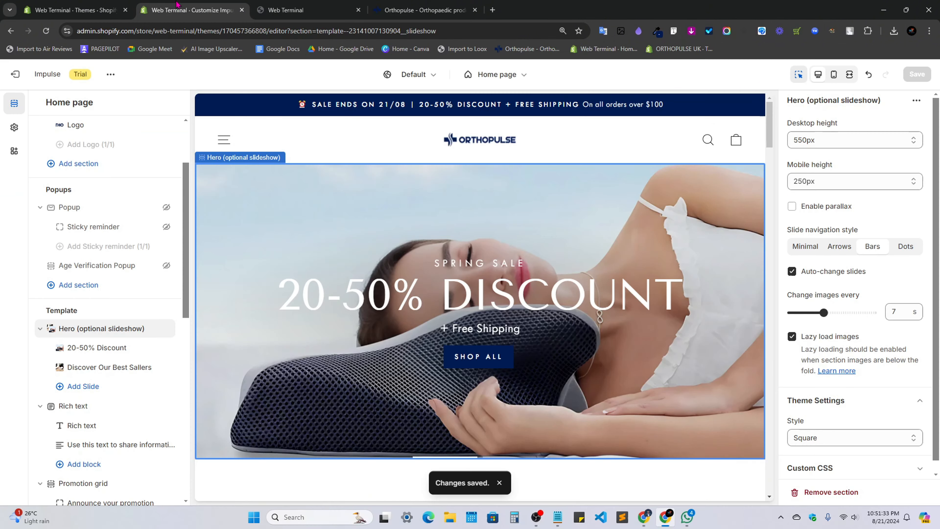
# Switch to the Google Meet window to check on the call, and return to the Shopify theme editor.
pyautogui.click(664, 519)
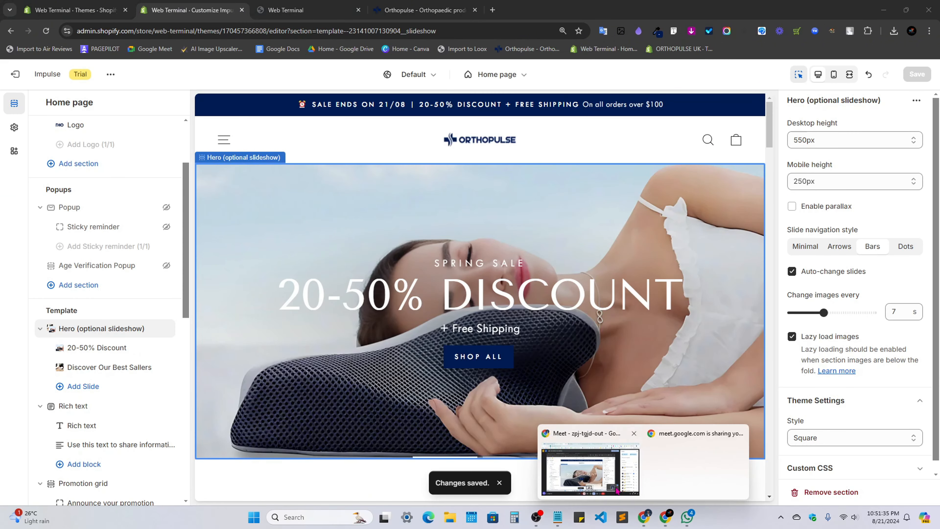
pyautogui.click(592, 470)
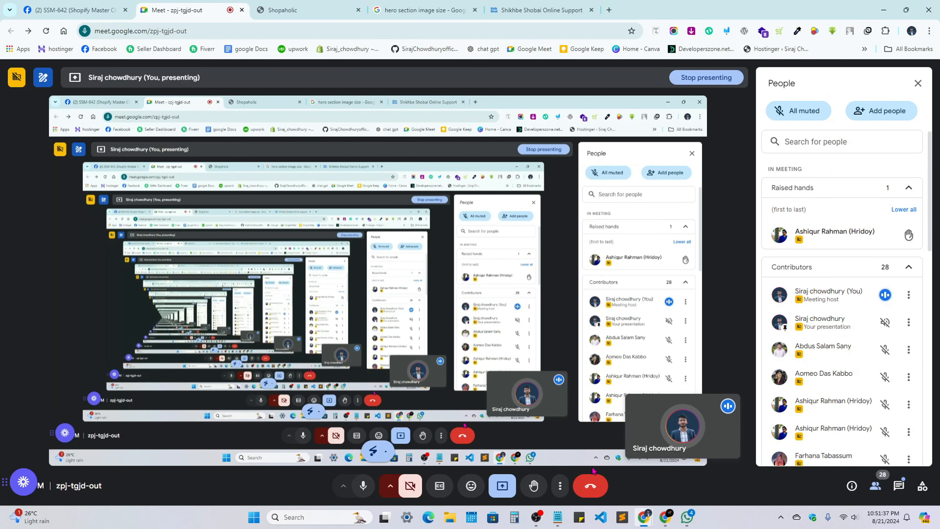
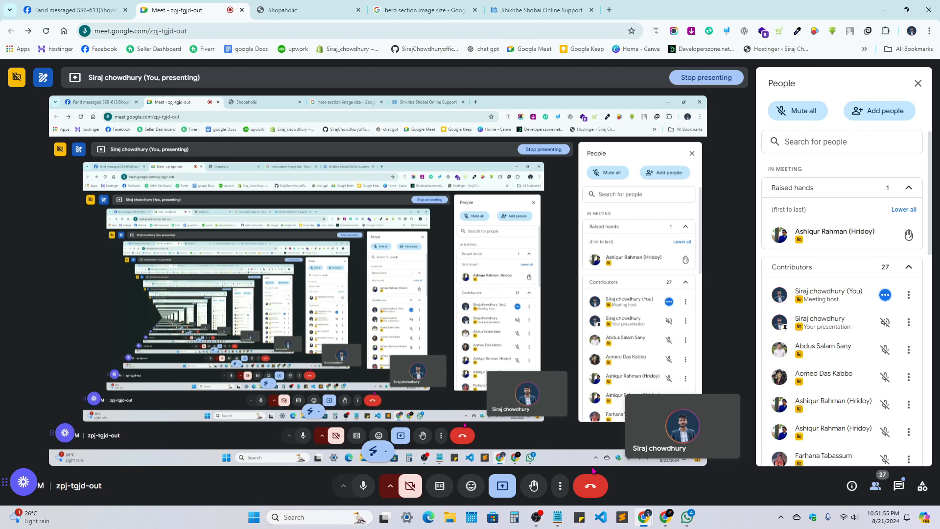
pyautogui.moveTo(671, 523)
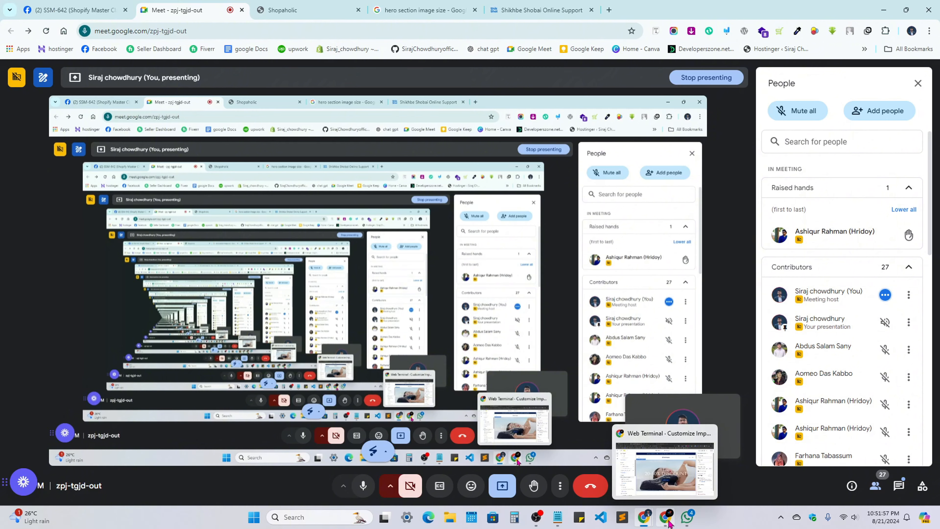
pyautogui.click(671, 523)
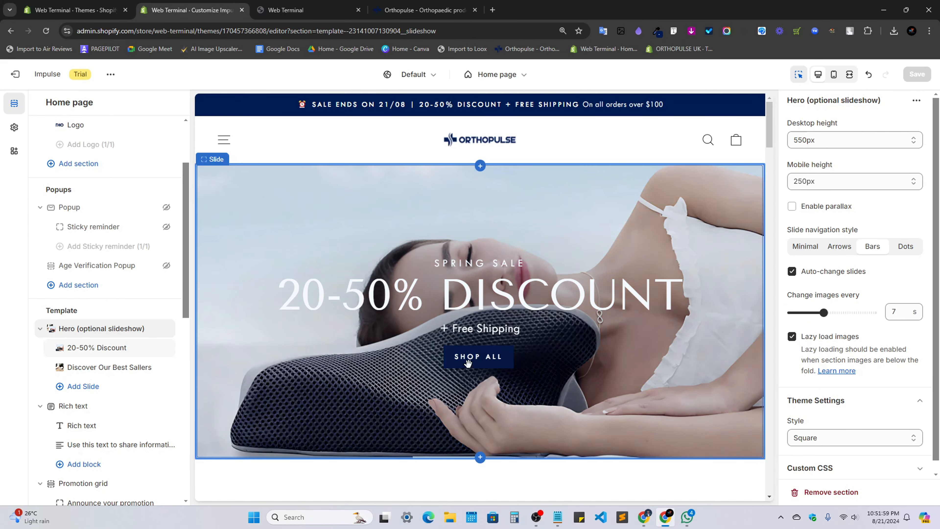
# Examine the bestsellers slide and its Shop Now button on the Orthopulse reference store.
pyautogui.click(397, 8)
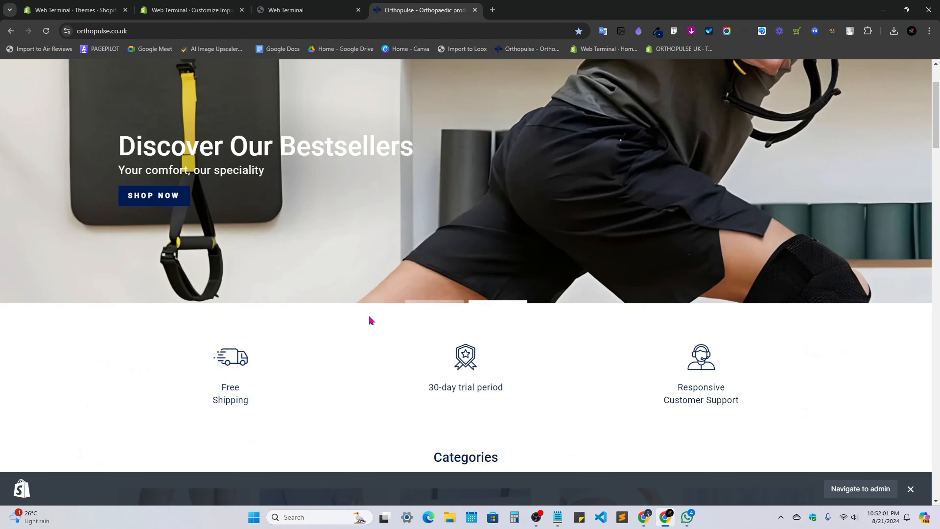
pyautogui.scroll(3, 371, 320)
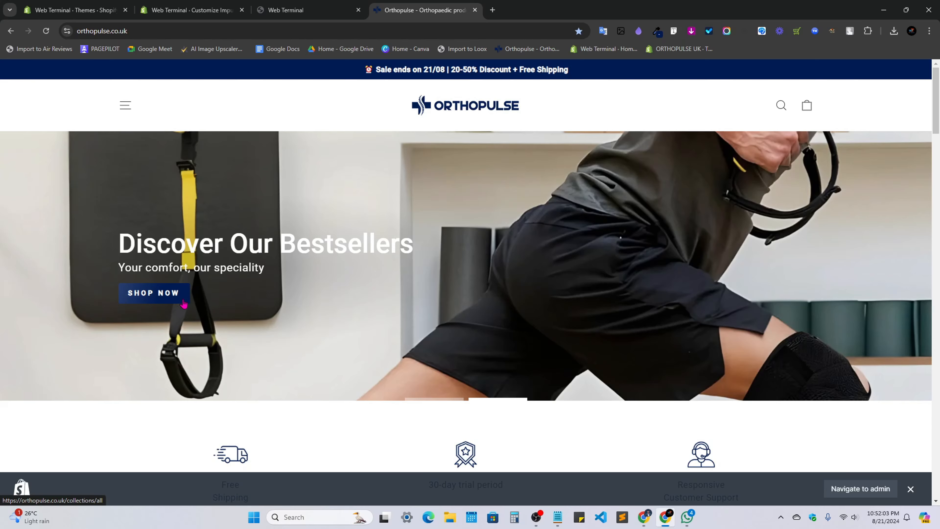
pyautogui.hotkey('ctrl', 'shift', 'Tab')
pyautogui.hotkey('ctrl', 'shift', 'Tab')
# Examine the 20-50% Discount slide's settings in the theme editor, including the second slide link and the Buttons color.
pyautogui.click(485, 366)
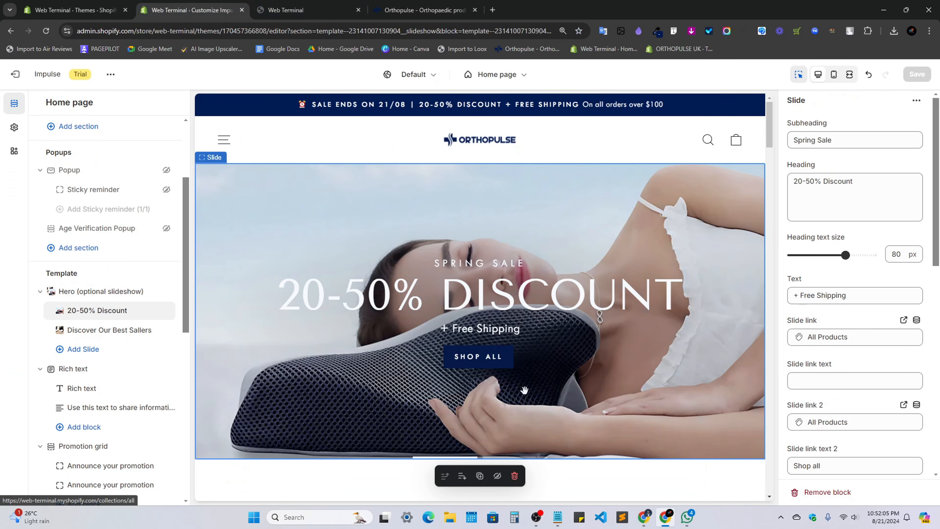
pyautogui.scroll(-4, 814, 445)
pyautogui.scroll(-6, 820, 371)
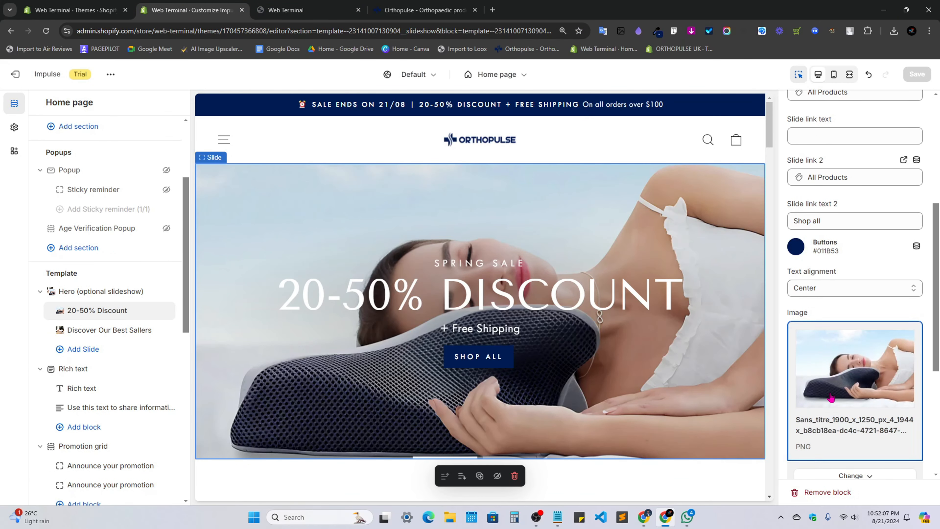
pyautogui.scroll(-2, 831, 262)
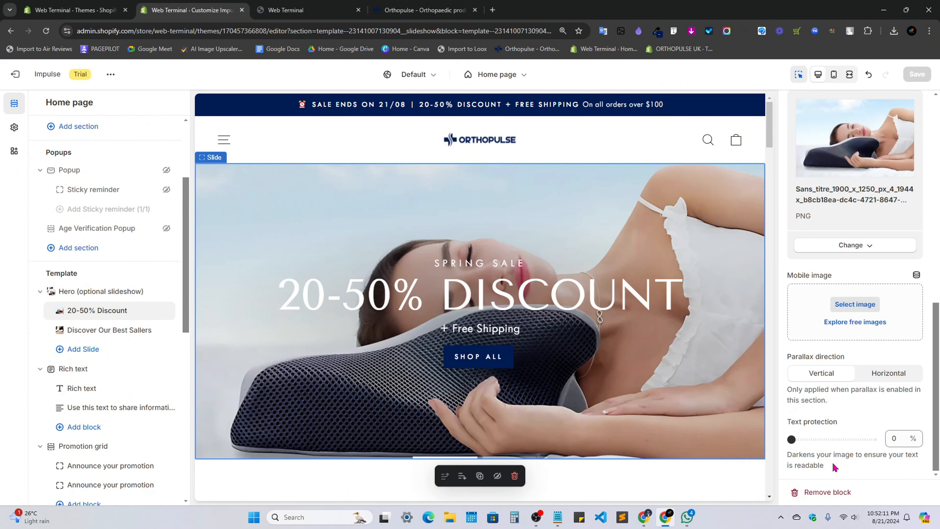
pyautogui.scroll(9, 834, 468)
pyautogui.click(852, 340)
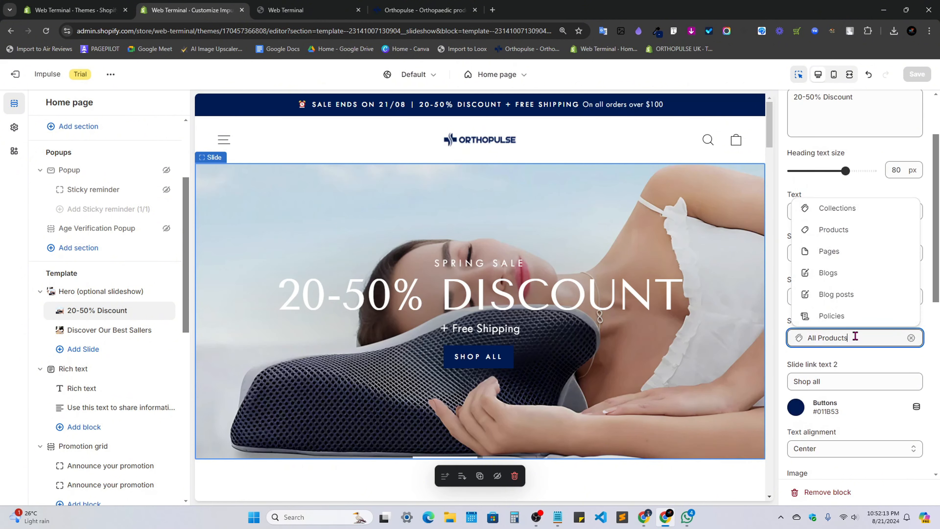
pyautogui.scroll(2, 848, 345)
pyautogui.click(795, 456)
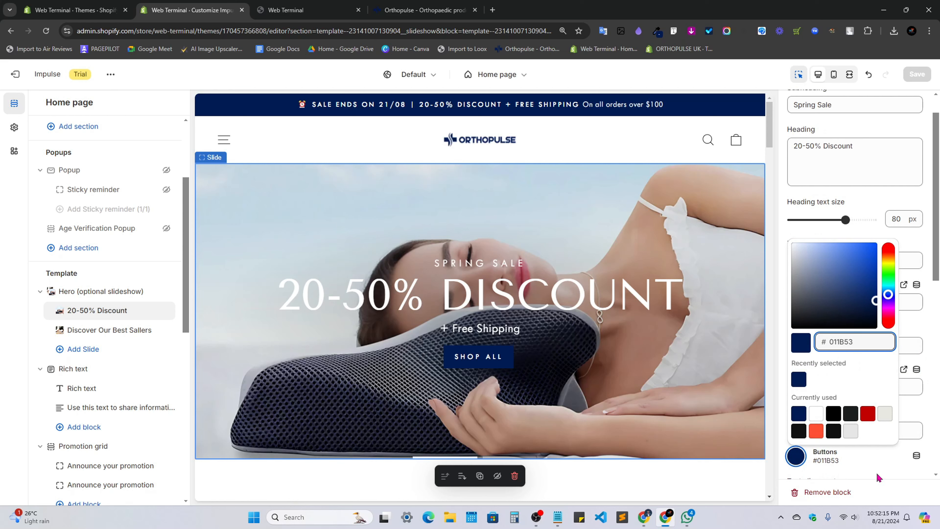
pyautogui.click(872, 463)
# Review the theme-wide color settings, from the general and header colors down to image treatment.
pyautogui.click(14, 127)
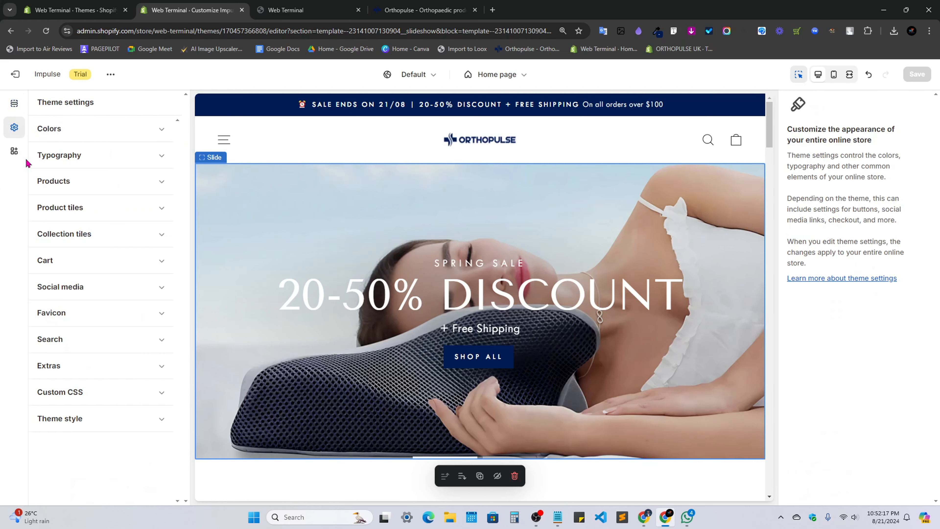
pyautogui.click(80, 128)
pyautogui.scroll(-5, 77, 414)
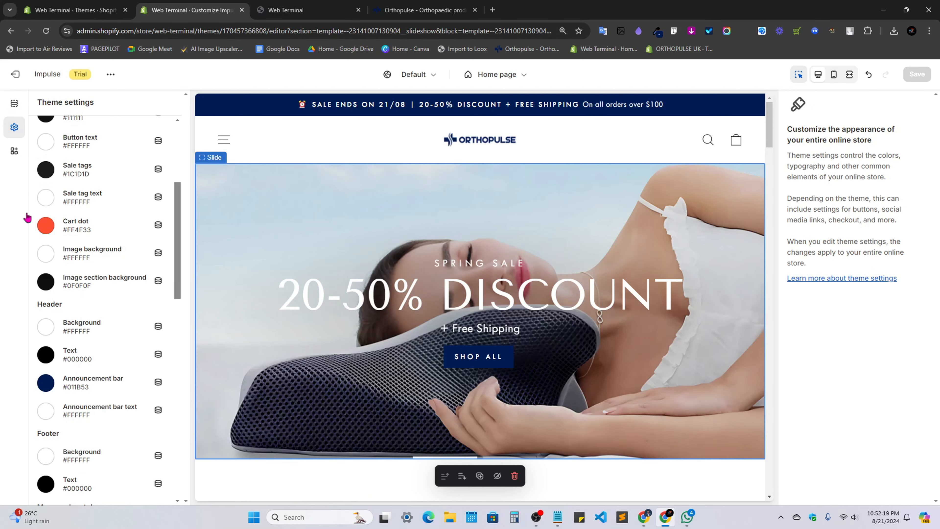
pyautogui.scroll(-10, 65, 326)
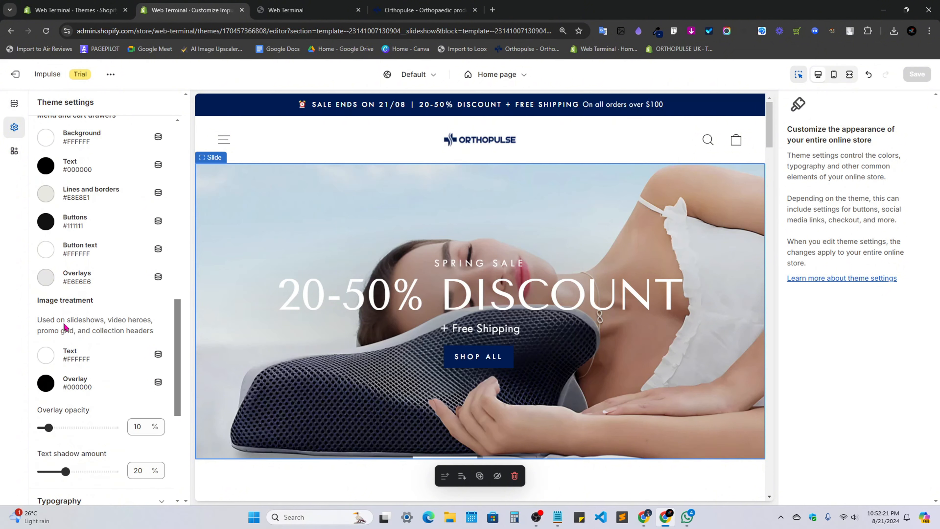
pyautogui.scroll(-7, 72, 326)
pyautogui.scroll(5, 86, 299)
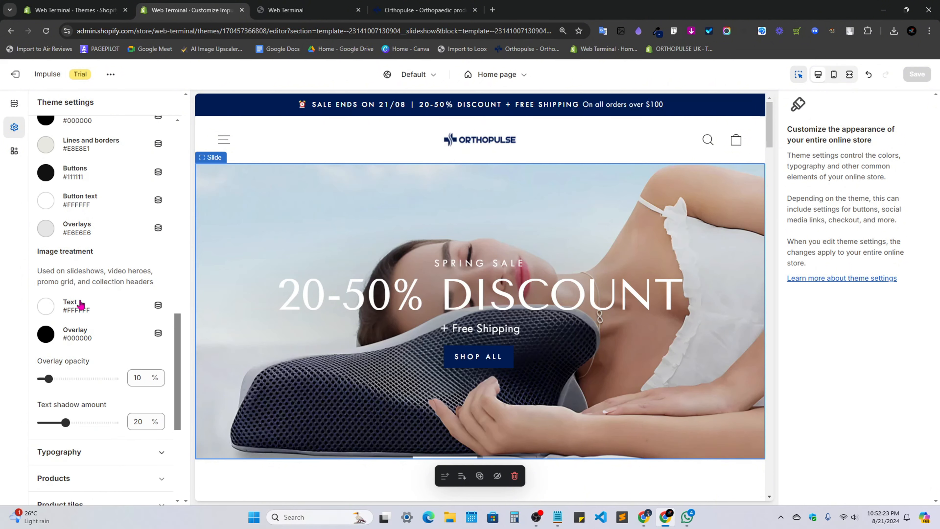
pyautogui.scroll(3, 66, 306)
pyautogui.scroll(10, 66, 302)
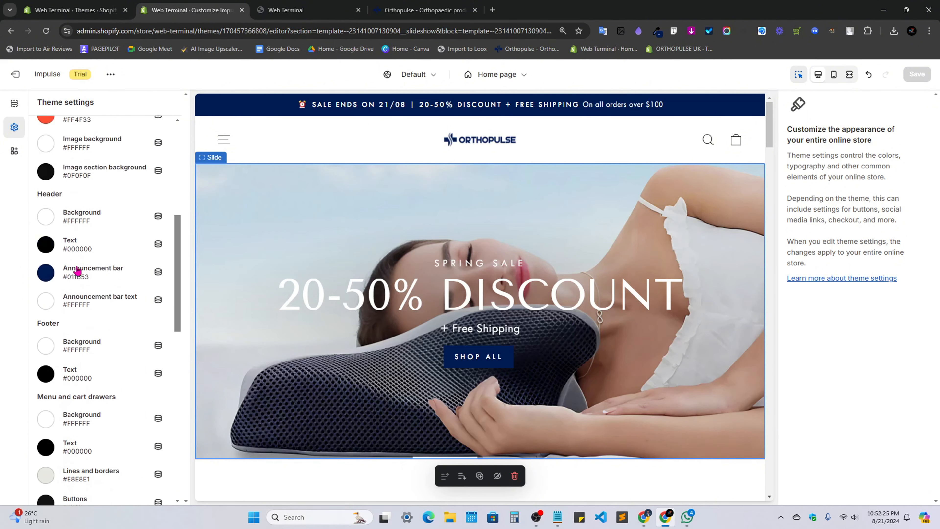
pyautogui.scroll(1, 60, 218)
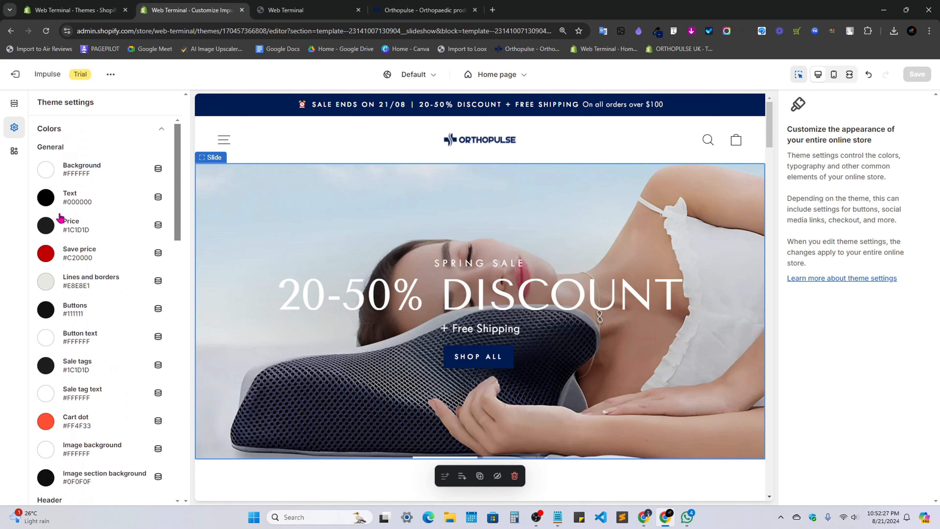
pyautogui.click(92, 129)
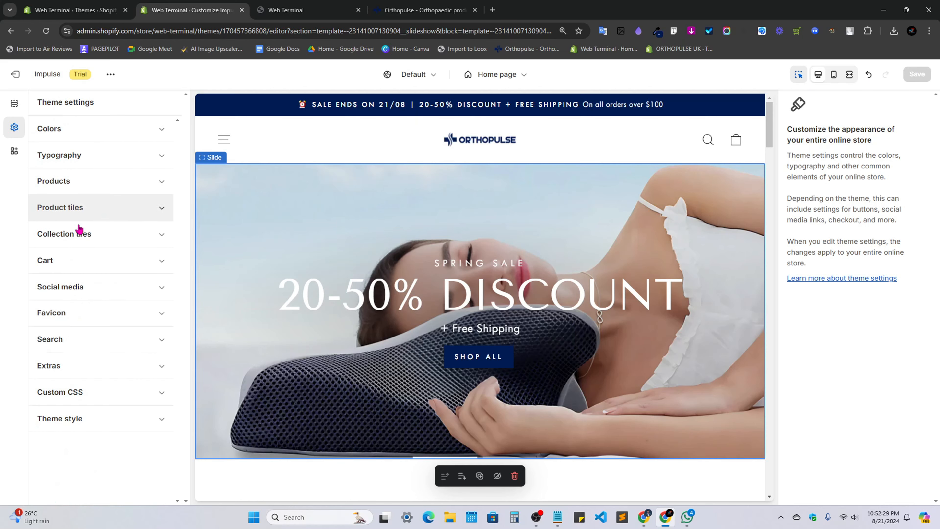
pyautogui.click(83, 129)
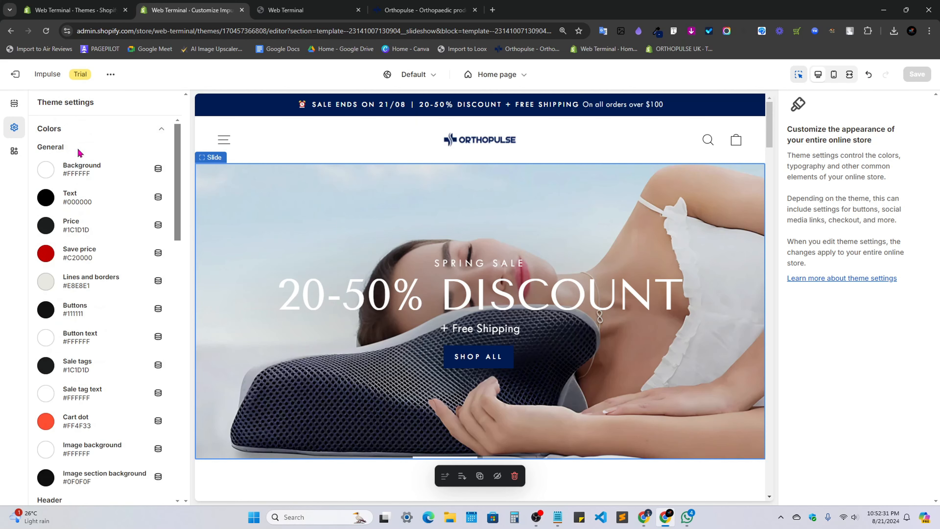
pyautogui.scroll(-8, 59, 241)
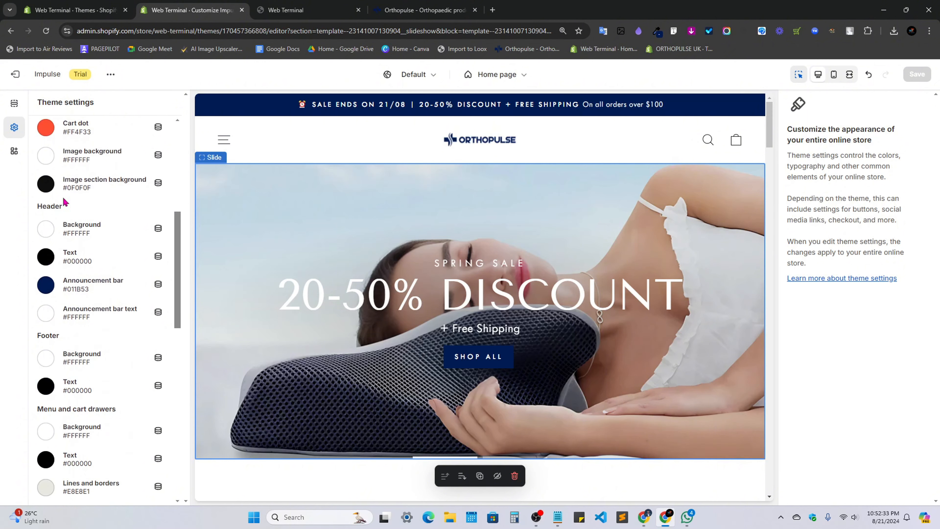
pyautogui.scroll(-5, 61, 333)
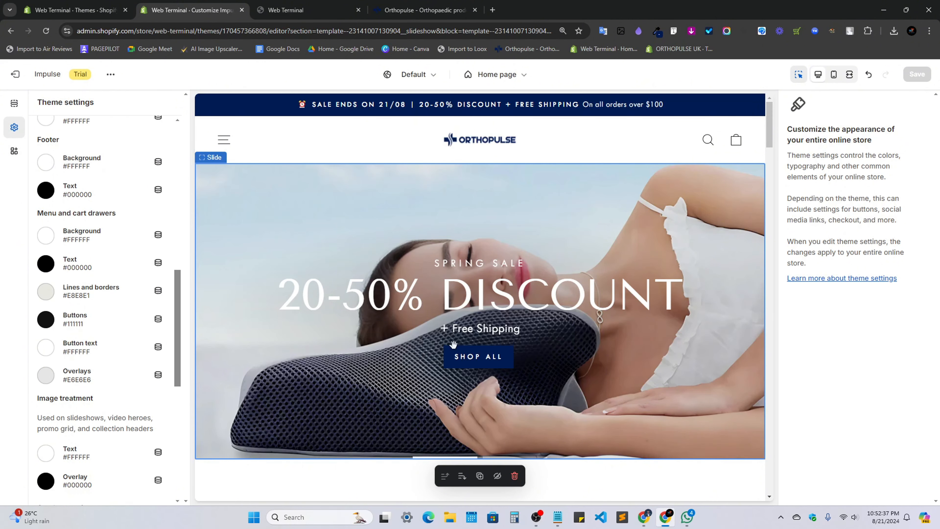
# Reopen the 20-50% Discount slide's settings and check the slide in the store preview.
pyautogui.click(625, 296)
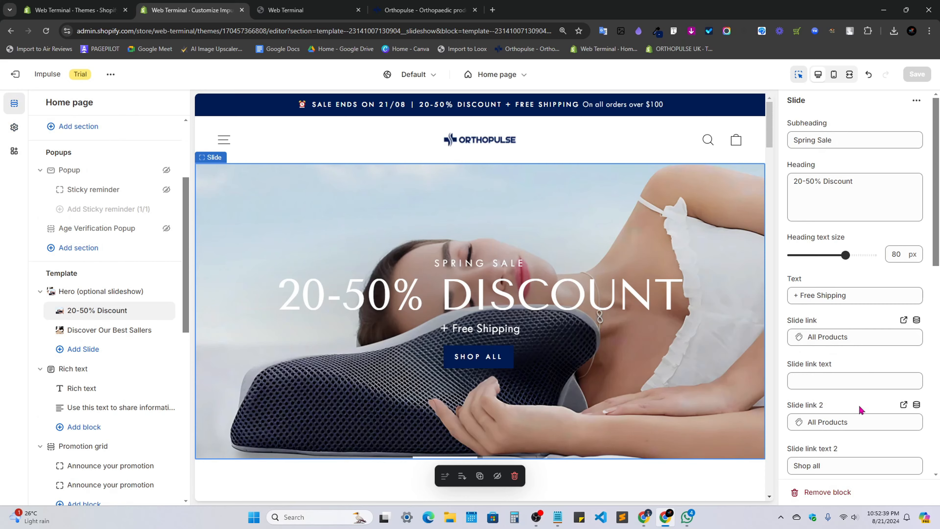
pyautogui.scroll(-5, 855, 389)
pyautogui.click(394, 4)
pyautogui.click(305, 5)
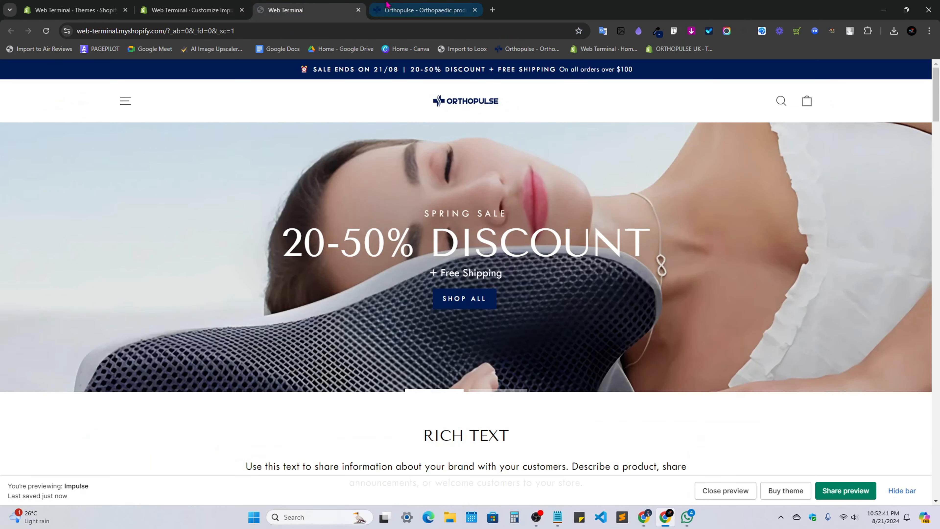
# Inspect the Shop Now button's CSS styles on the Orthopulse reference store with DevTools, and close DevTools.
pyautogui.click(387, 5)
pyautogui.rightClick(458, 280)
pyautogui.click(479, 291)
pyautogui.scroll(-5, 485, 292)
pyautogui.scroll(5, 501, 404)
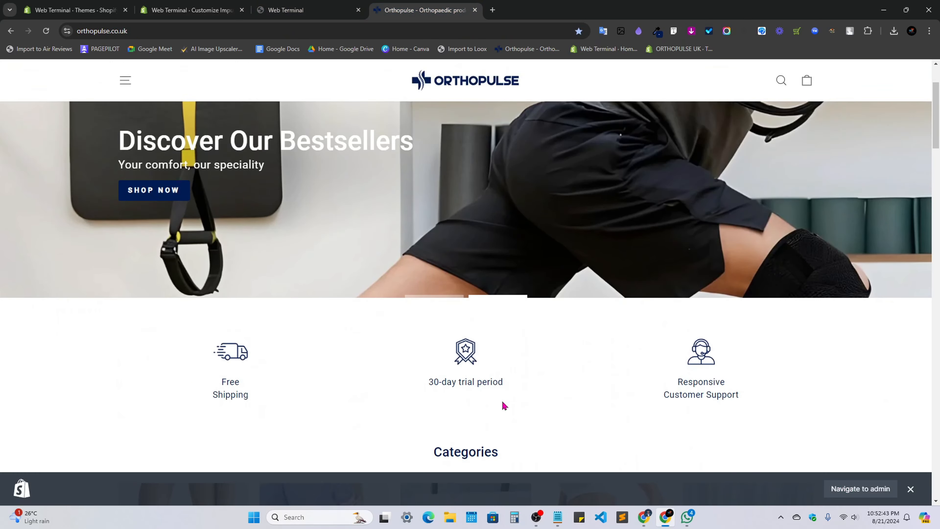
pyautogui.rightClick(436, 261)
pyautogui.scroll(-1, 475, 248)
pyautogui.click(470, 250)
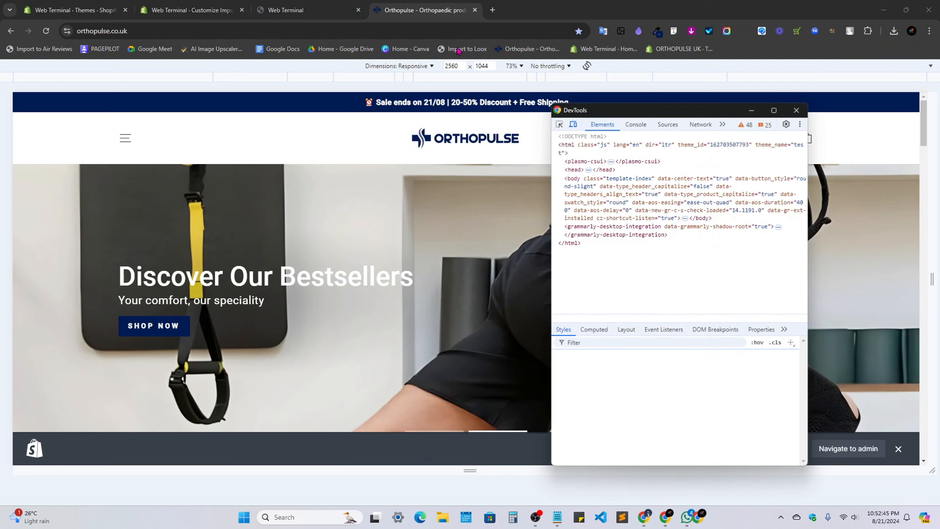
pyautogui.click(238, 266)
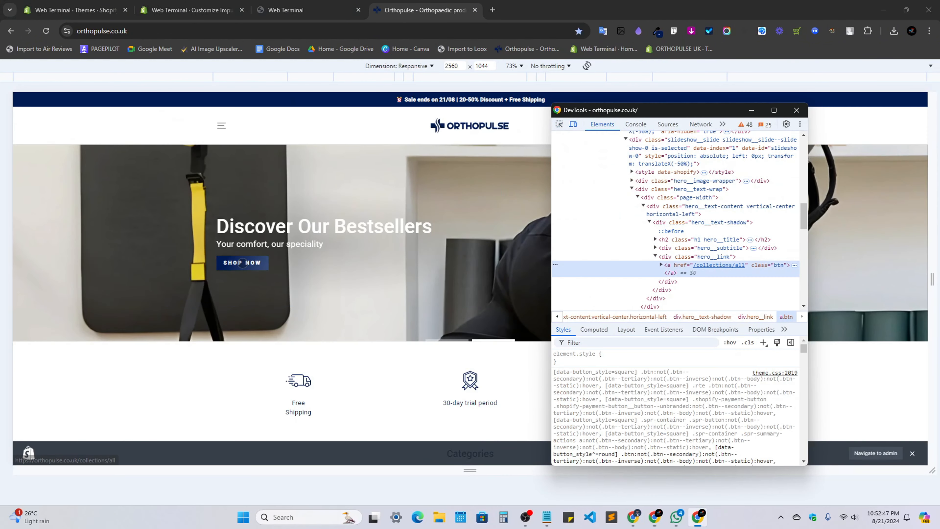
pyautogui.scroll(-4, 634, 392)
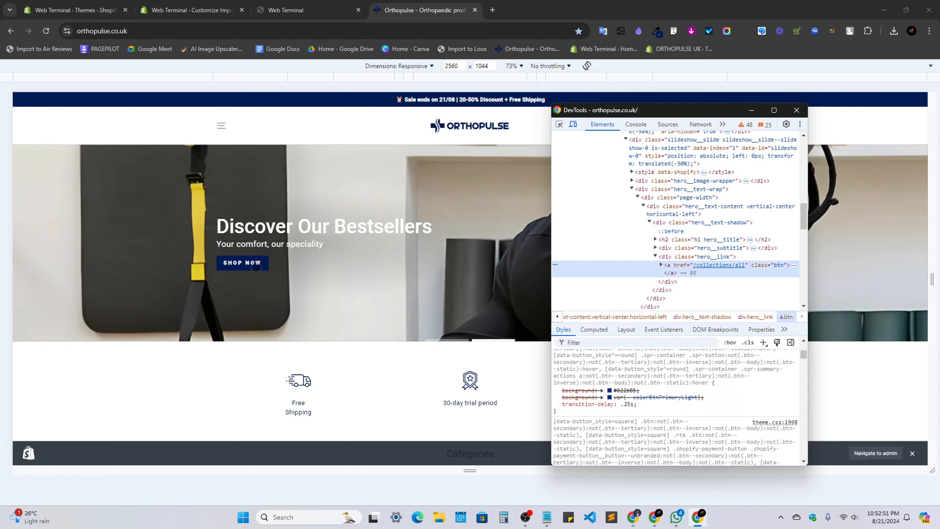
pyautogui.click(796, 110)
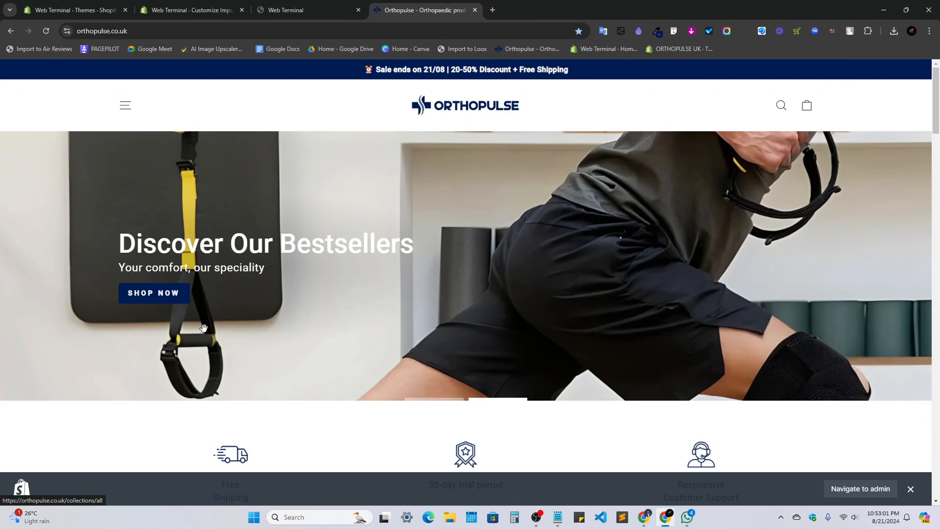
# Compare the preview's Shop All button with the reference store's Shop Now button, and return to the theme editor.
pyautogui.click(229, 6)
pyautogui.click(289, 9)
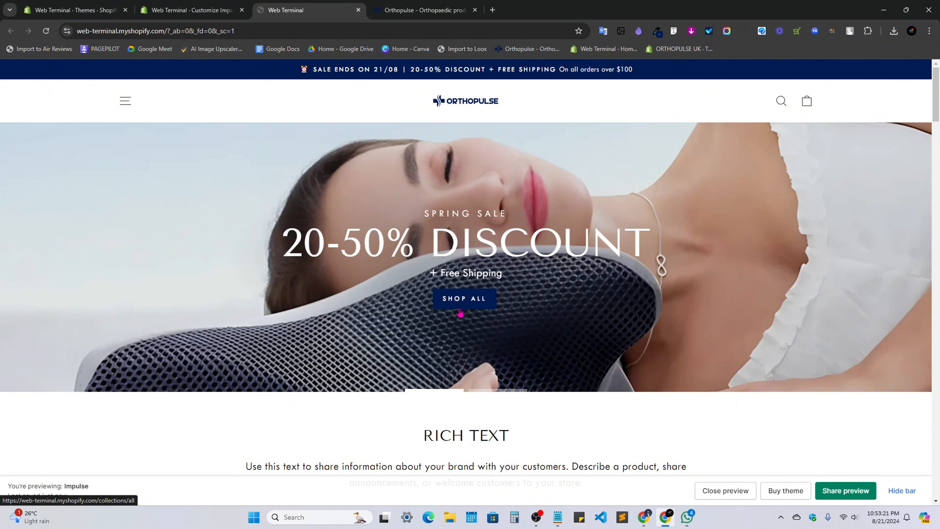
pyautogui.hotkey('ctrl', 'Tab')
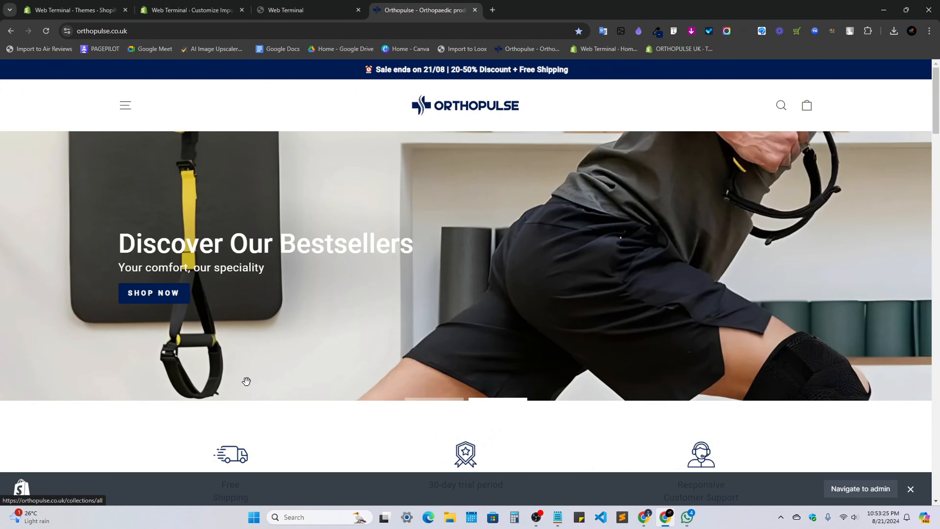
pyautogui.hotkey('ctrl', 'shift', 'Tab')
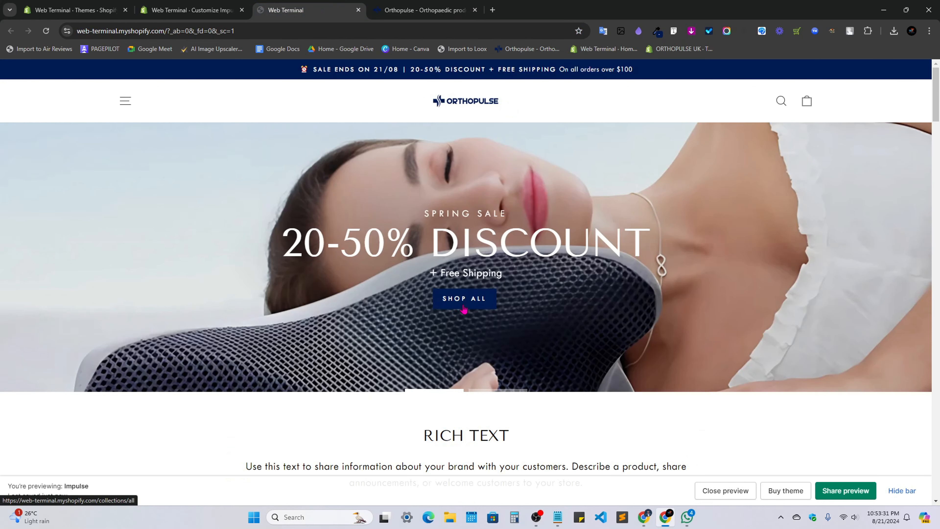
pyautogui.scroll(-1, 728, 411)
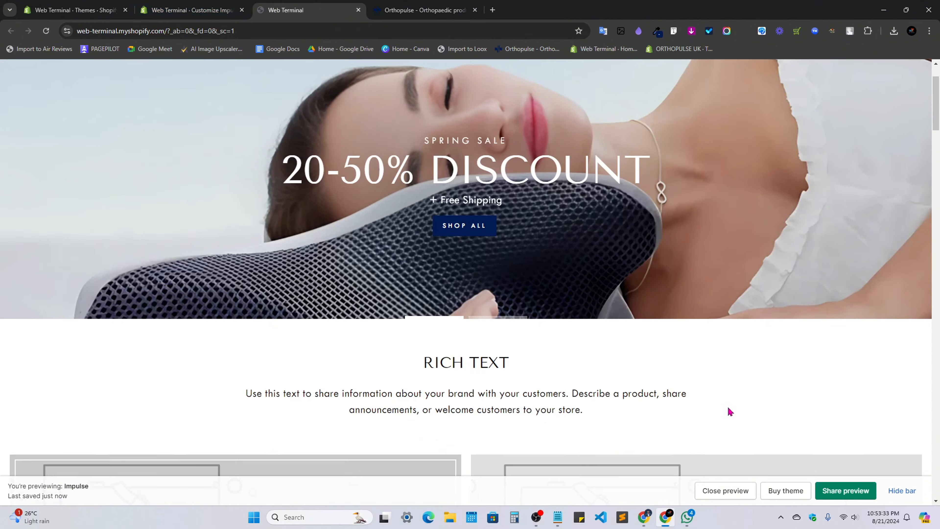
pyautogui.scroll(1, 732, 412)
pyautogui.click(200, 9)
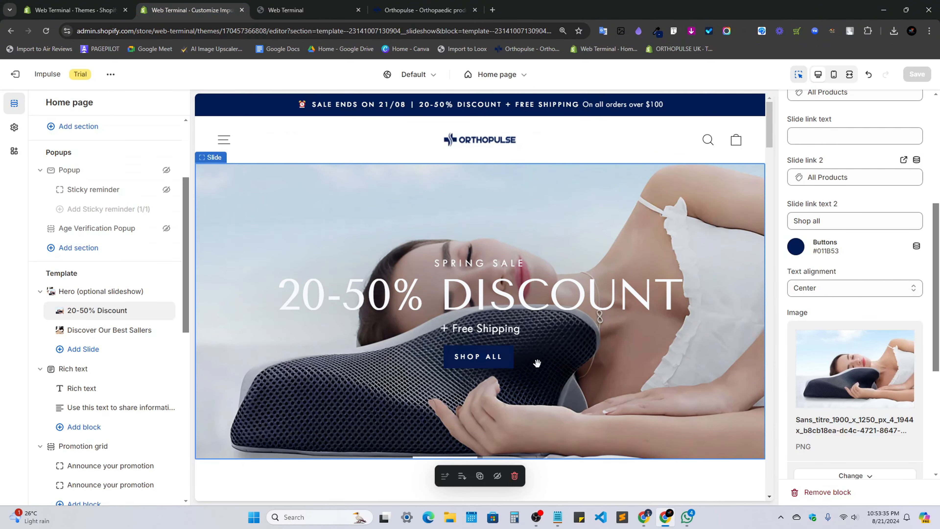
pyautogui.scroll(-6, 538, 365)
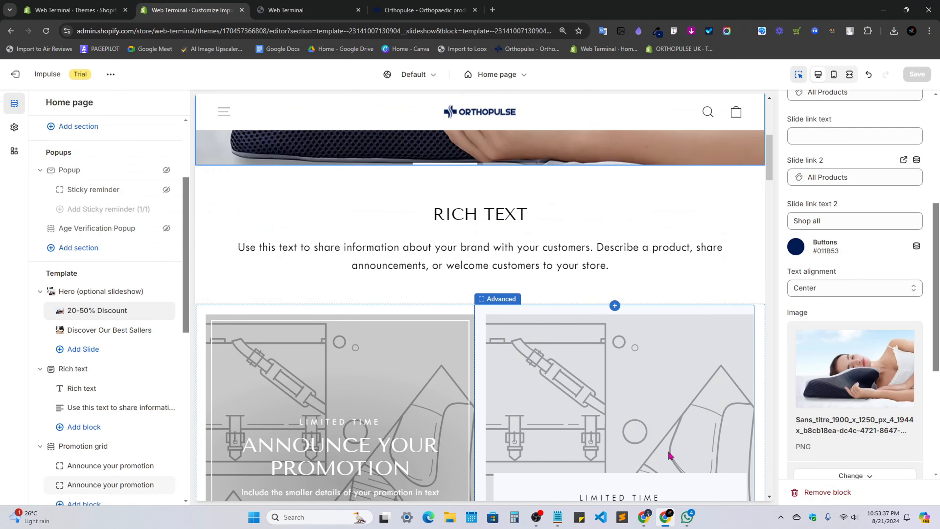
# Switch to the Google Meet window, lower all raised hands, and return to the Shopify theme editor.
pyautogui.moveTo(645, 517)
pyautogui.click(635, 479)
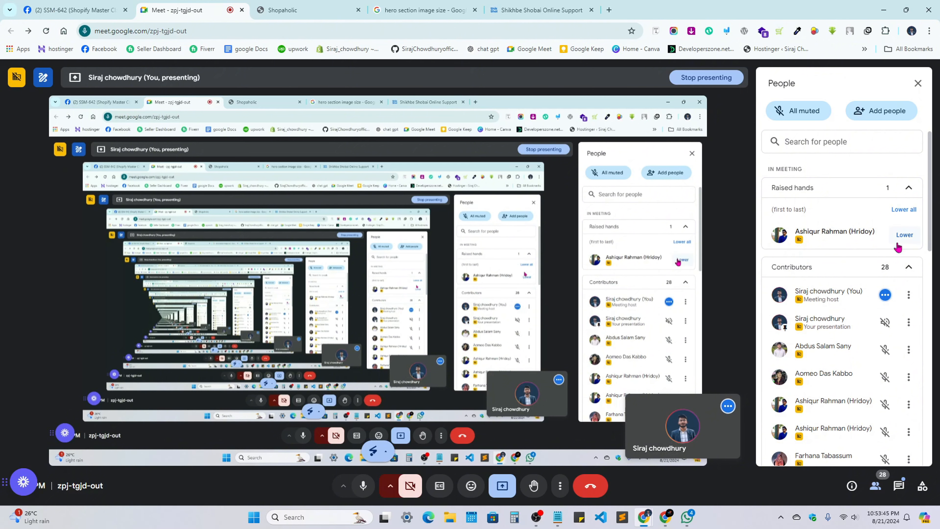
pyautogui.moveTo(644, 520)
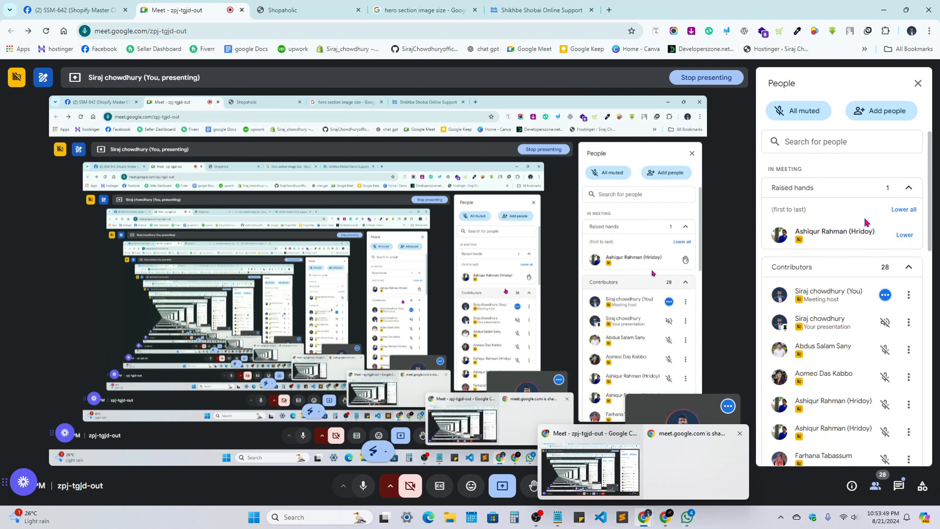
pyautogui.click(904, 210)
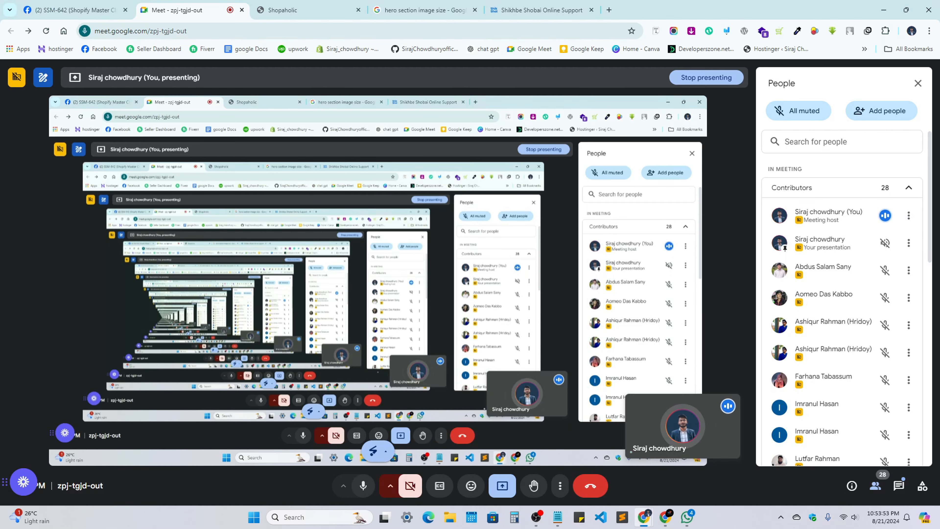
pyautogui.moveTo(665, 519)
pyautogui.click(650, 493)
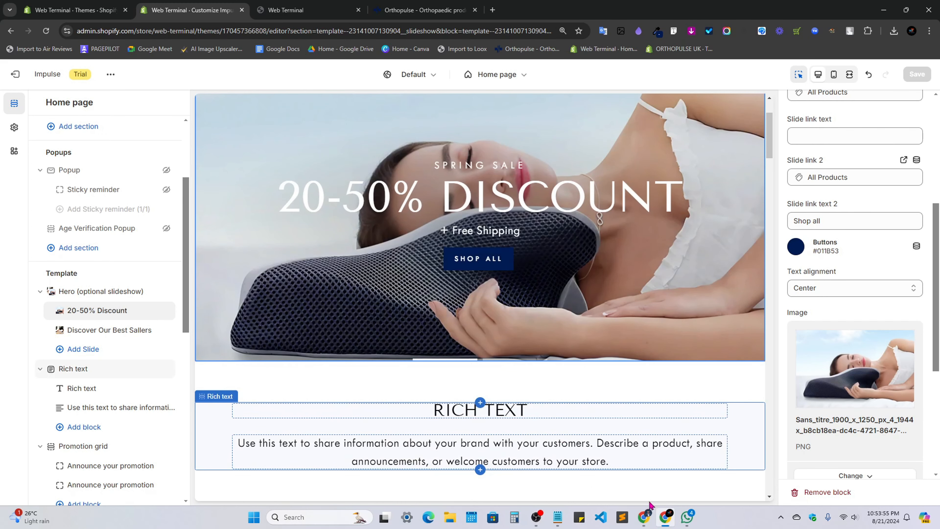
# Switch to Google Meet to check the raised hands, and return to the home page in the theme editor.
pyautogui.click(622, 445)
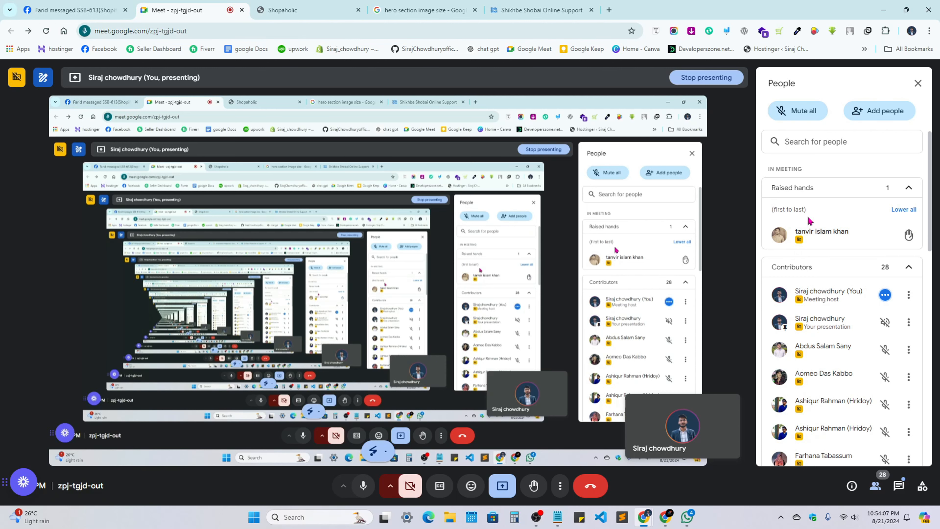
pyautogui.moveTo(654, 516)
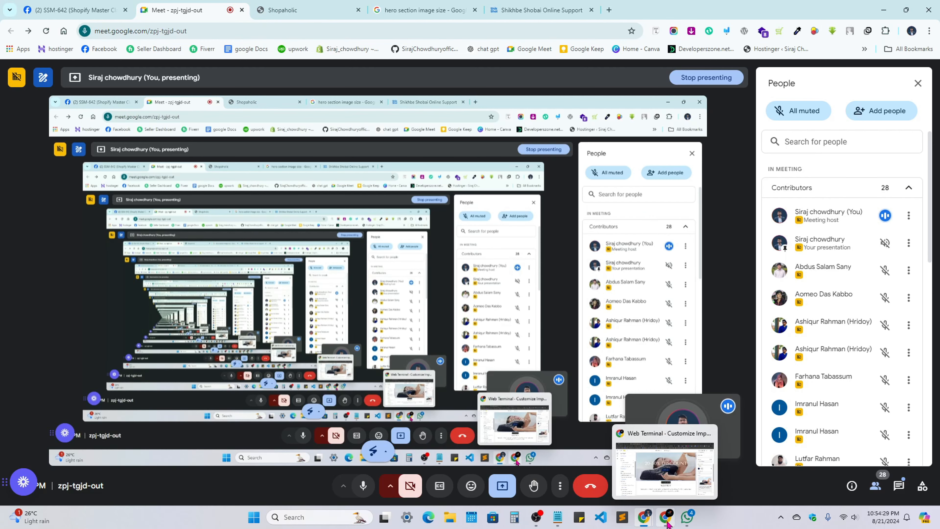
pyautogui.click(676, 479)
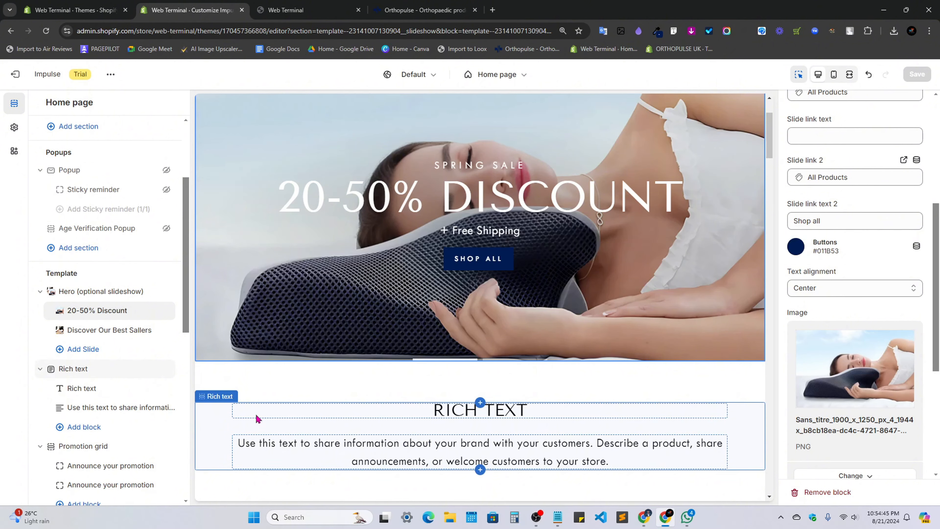
# Check the version details of the Impulse trial theme in the theme library, and return to the theme editor.
pyautogui.moveTo(665, 517)
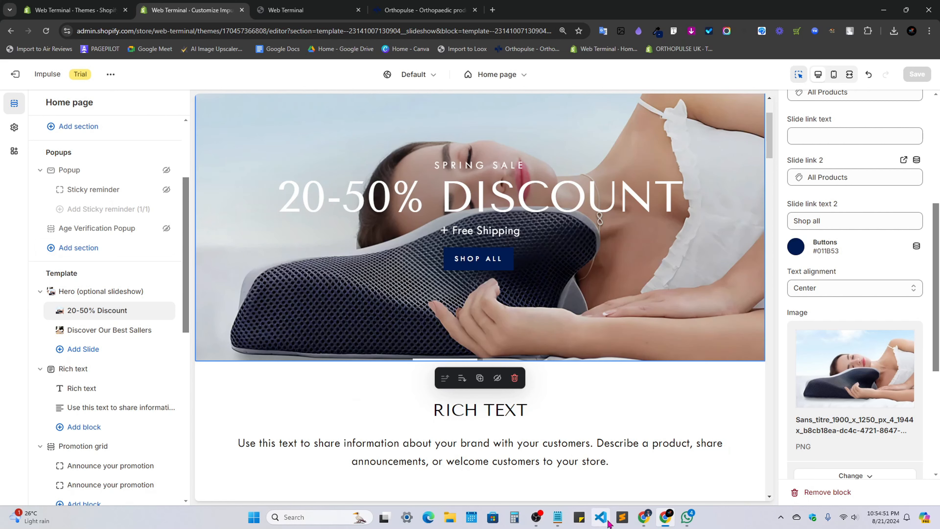
pyautogui.click(74, 10)
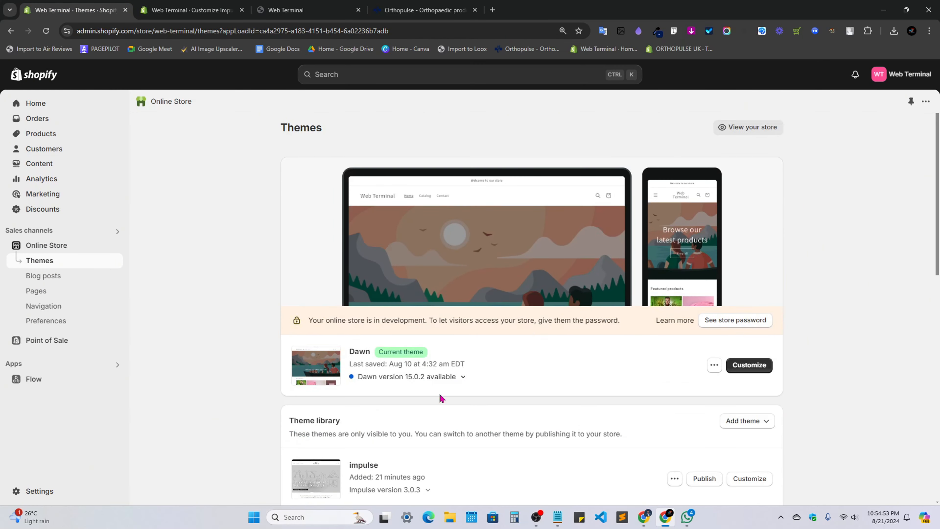
pyautogui.scroll(-2, 442, 398)
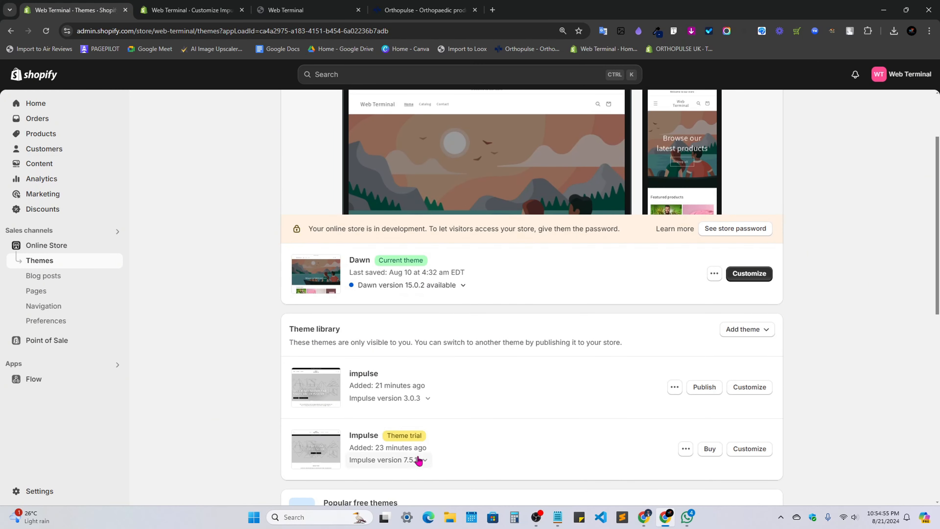
pyautogui.click(426, 461)
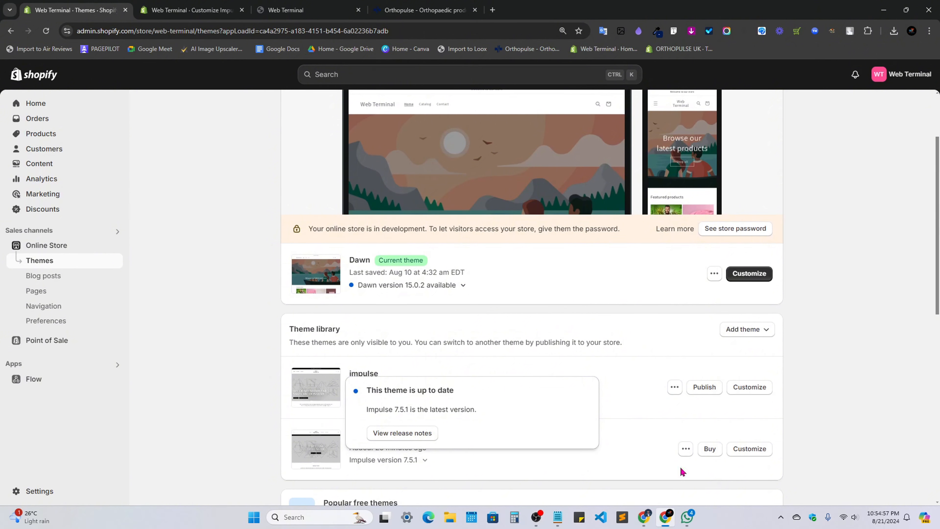
pyautogui.click(651, 450)
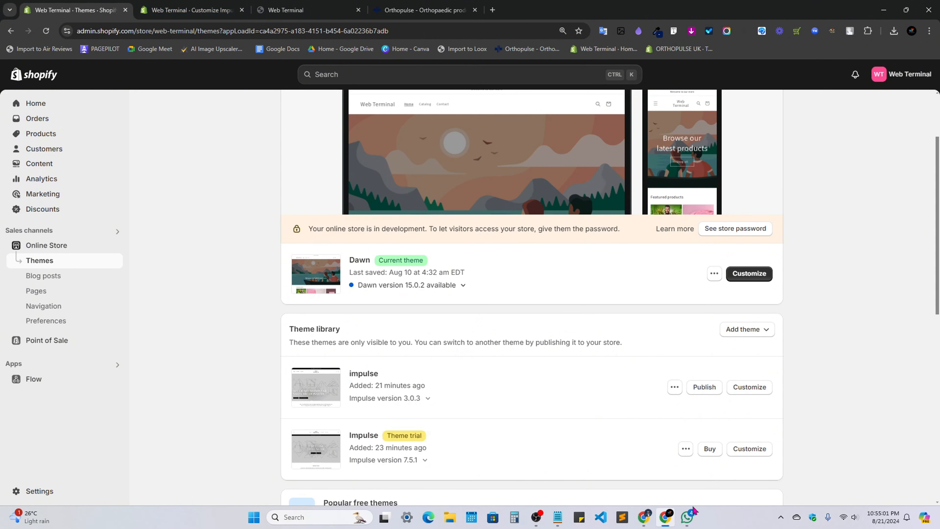
pyautogui.scroll(3, 518, 371)
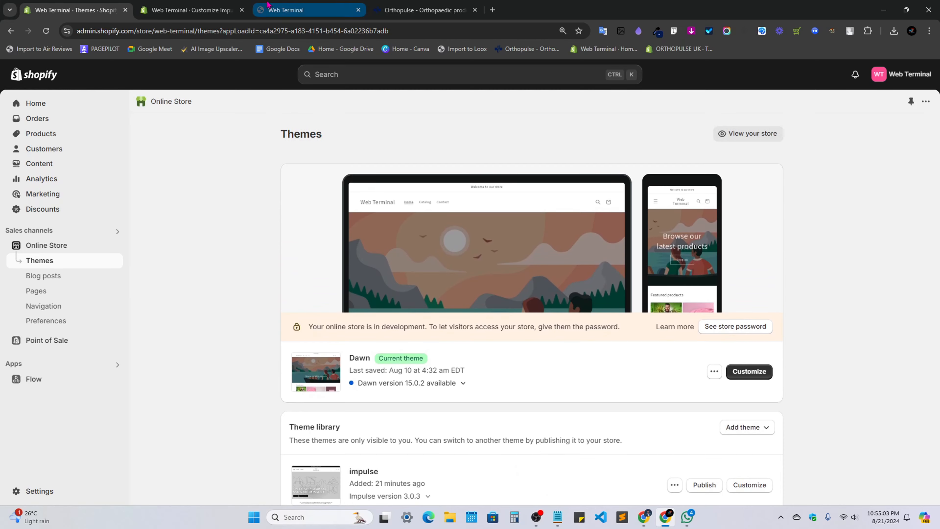
pyautogui.click(154, 5)
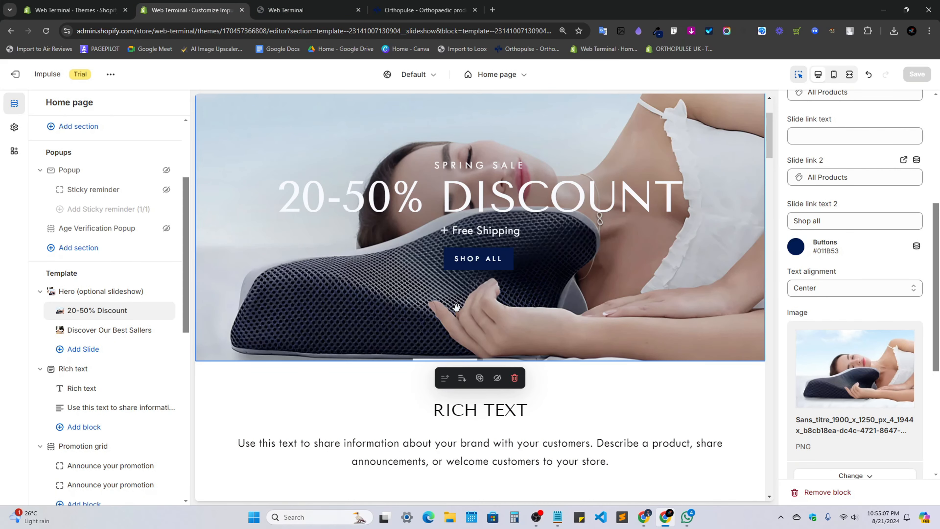
# Review the hero in the preview, and examine the icon columns and Categories section below the hero on the Orthopulse reference store.
pyautogui.scroll(3, 512, 336)
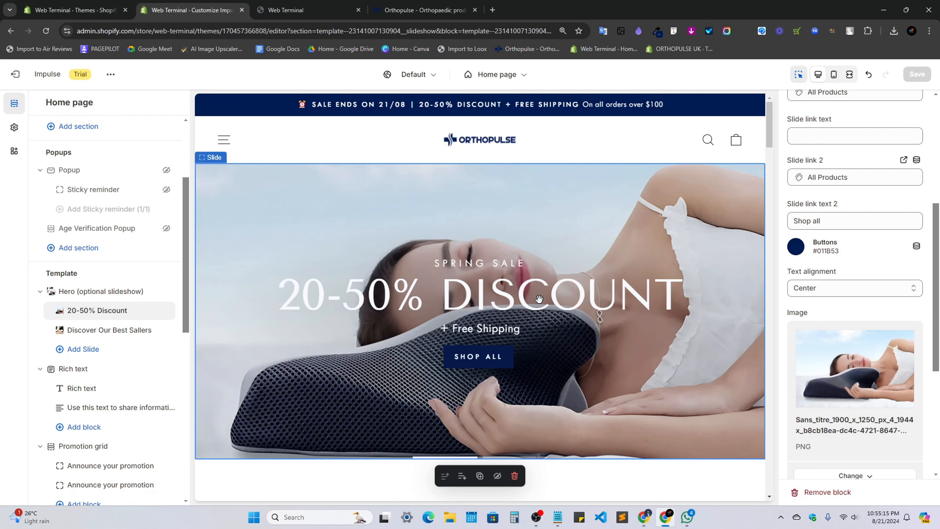
pyautogui.scroll(-5, 651, 389)
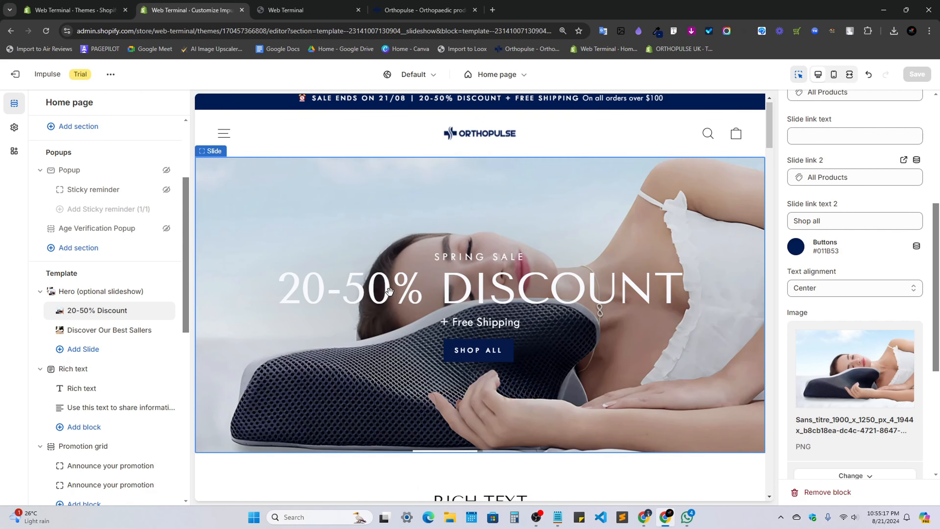
pyautogui.click(382, 11)
pyautogui.scroll(-6, 400, 276)
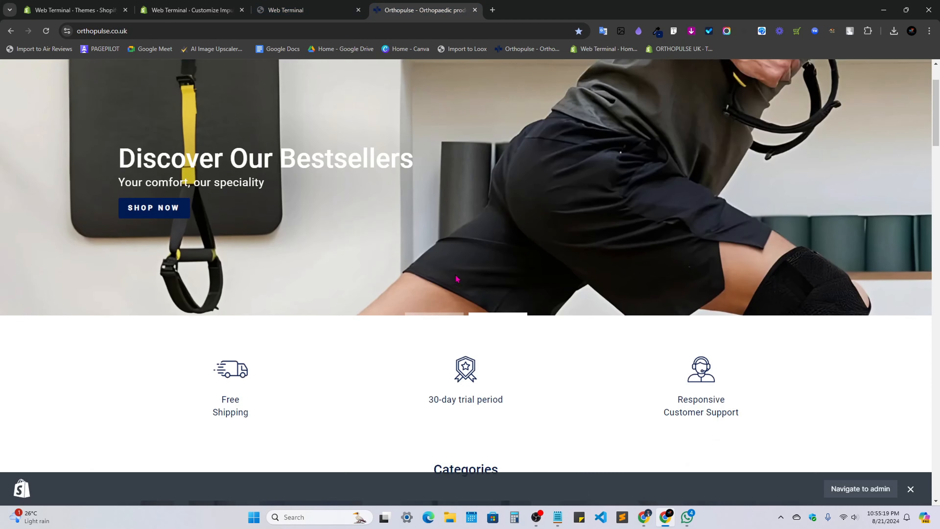
pyautogui.scroll(2, 401, 276)
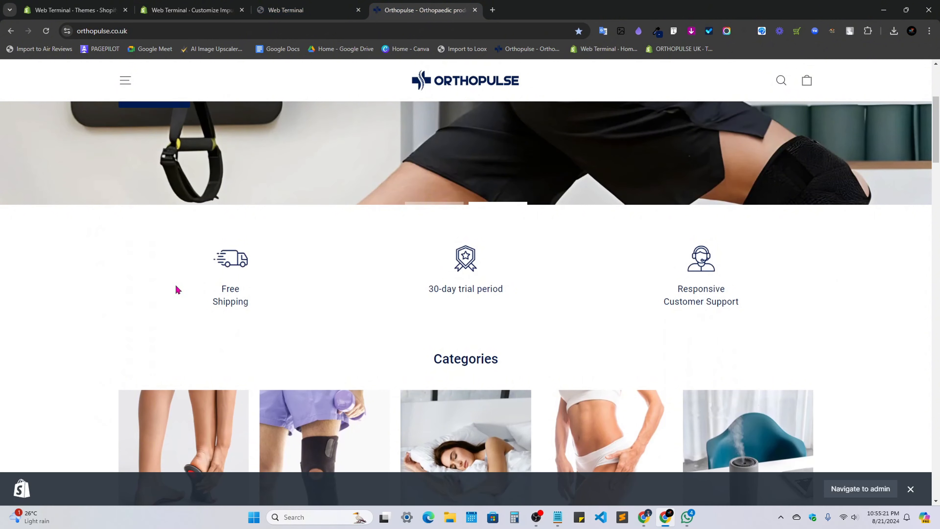
pyautogui.scroll(-3, 366, 323)
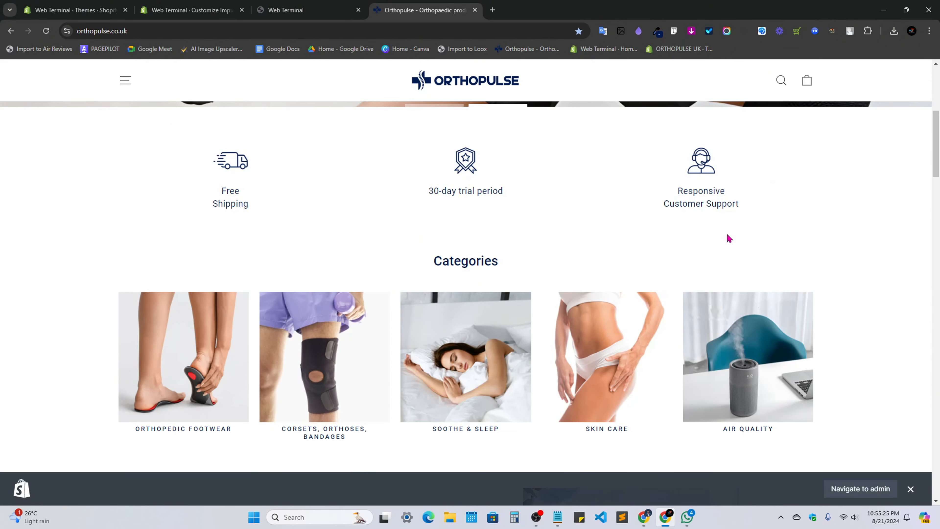
# Collapse the Hero section's blocks, and compare the preview's content below the hero with the reference store's Free Shipping column.
pyautogui.click(189, 10)
pyautogui.scroll(-5, 459, 371)
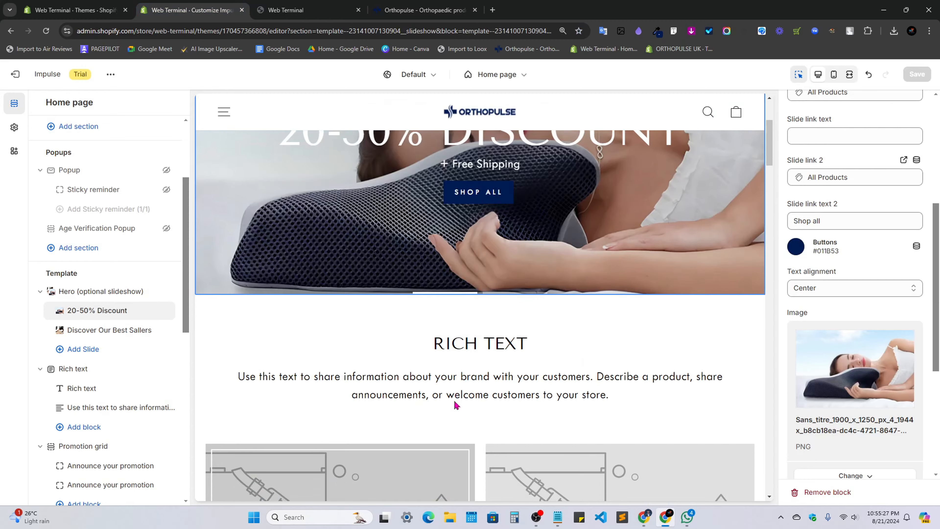
pyautogui.scroll(2, 240, 384)
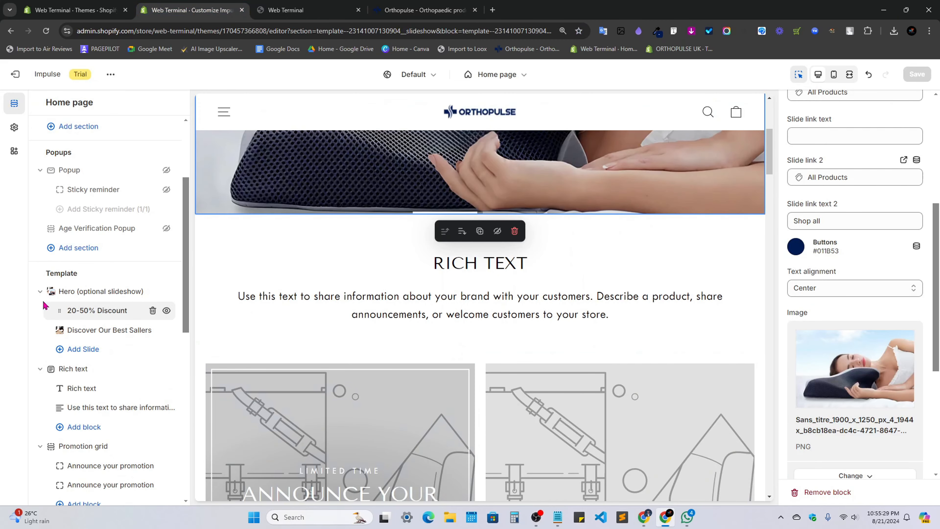
pyautogui.click(40, 292)
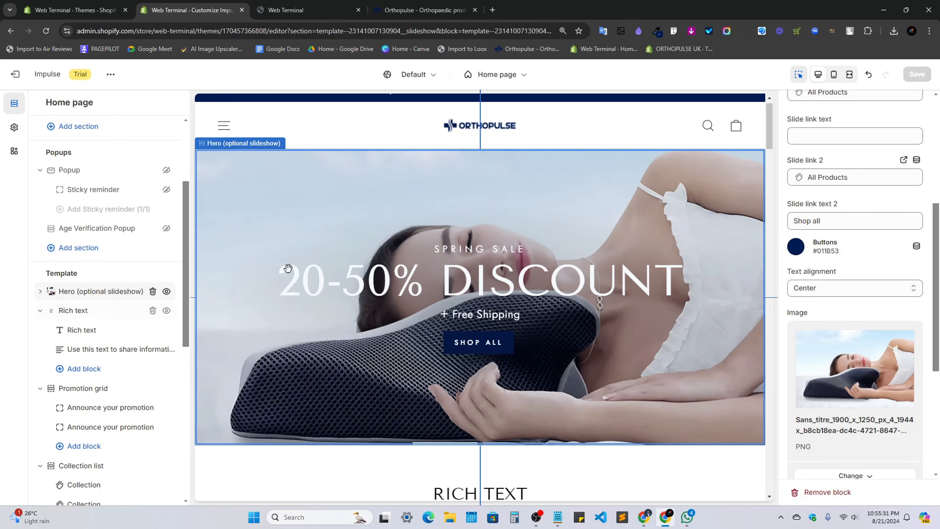
pyautogui.scroll(-4, 299, 380)
pyautogui.click(419, 10)
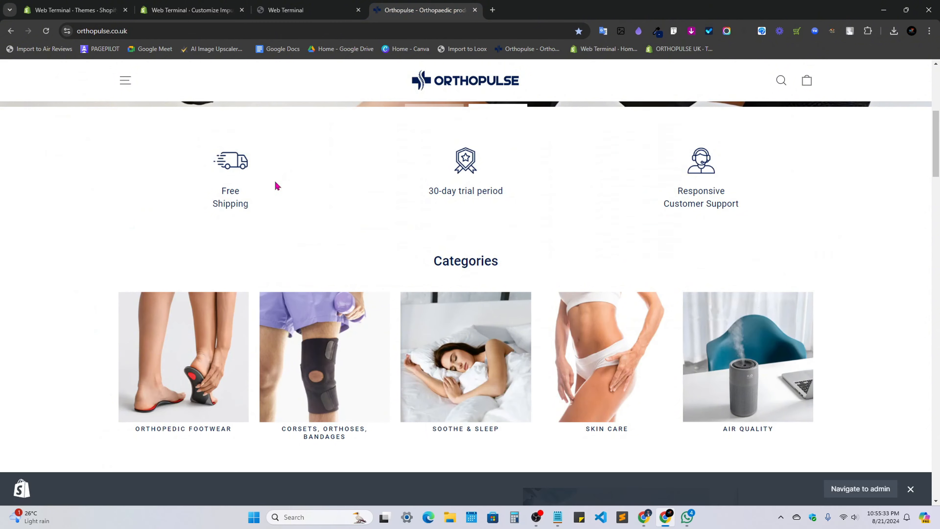
pyautogui.tripleClick(231, 201)
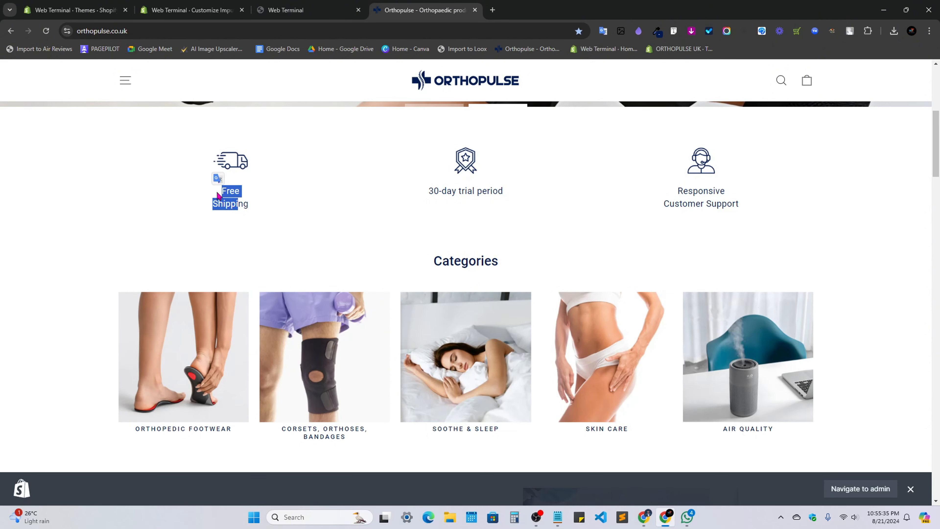
pyautogui.click(268, 212)
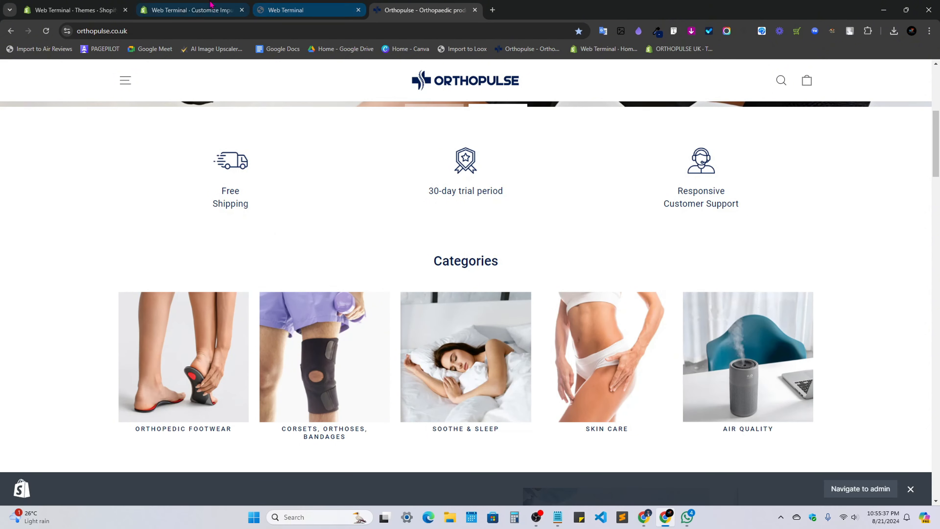
# Add a Text columns with images section to the home page template in the theme editor.
pyautogui.click(190, 10)
pyautogui.scroll(-4, 133, 341)
pyautogui.scroll(-15, 398, 404)
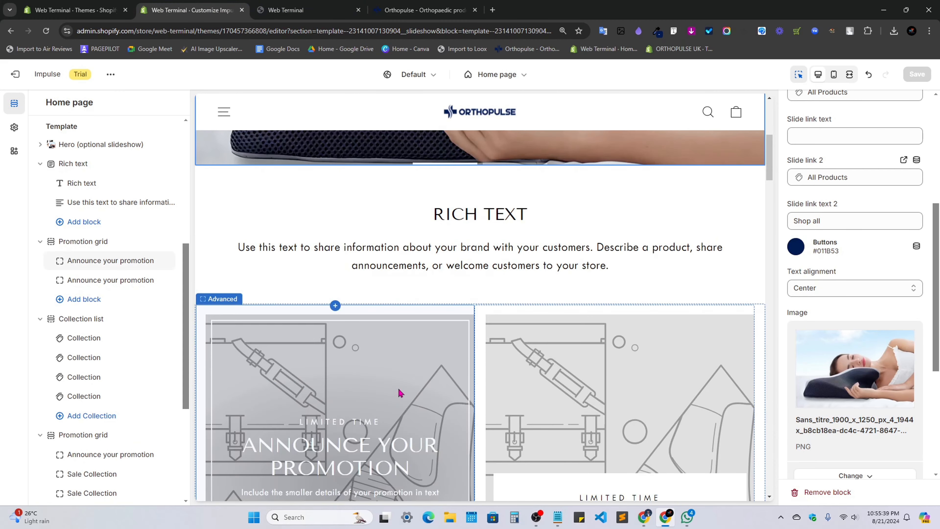
pyautogui.scroll(-5, 116, 408)
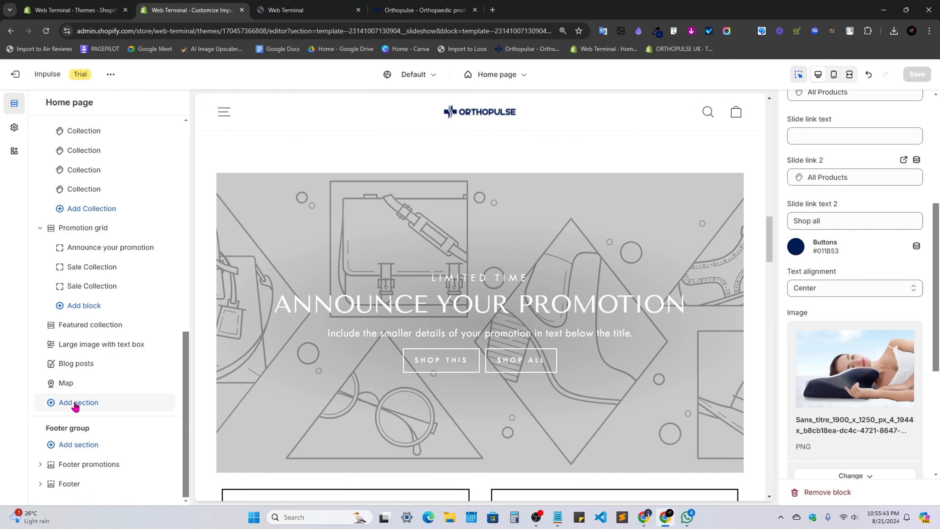
pyautogui.click(75, 405)
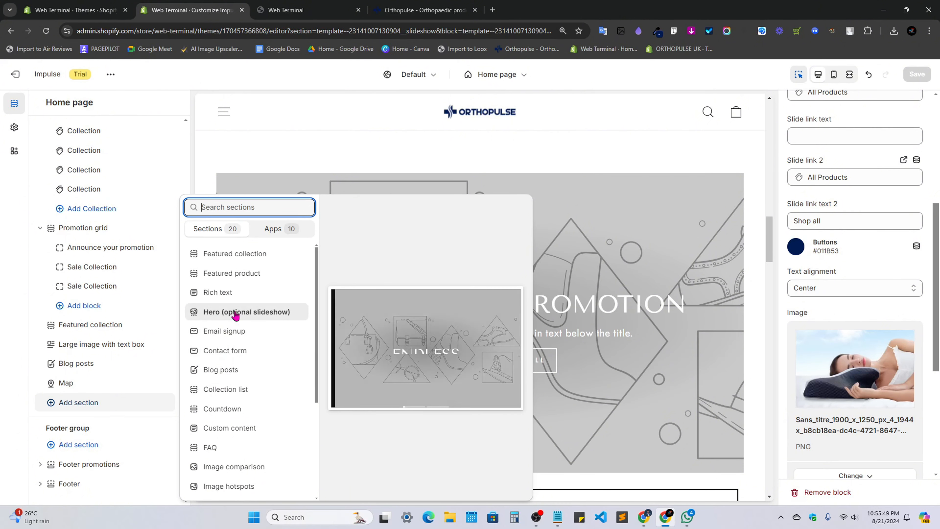
pyautogui.scroll(-3, 238, 330)
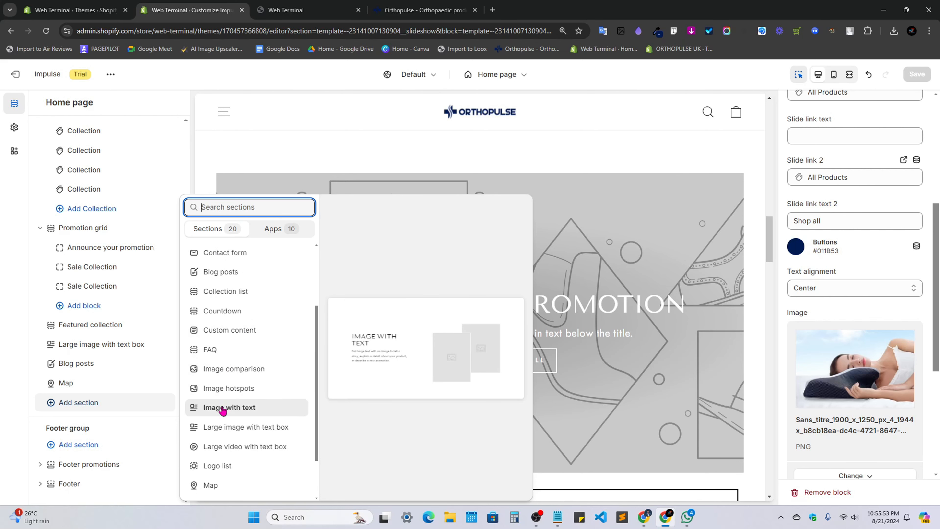
pyautogui.scroll(-1, 223, 409)
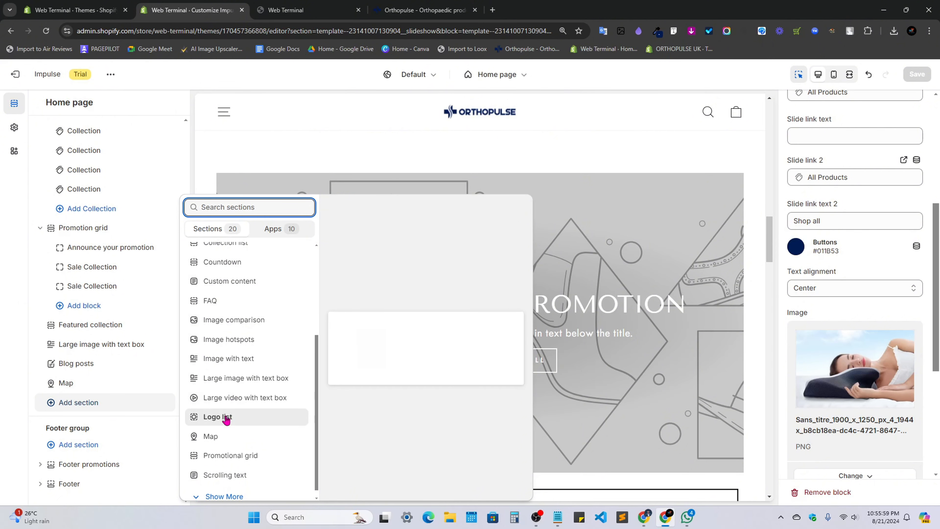
pyautogui.scroll(-1, 222, 456)
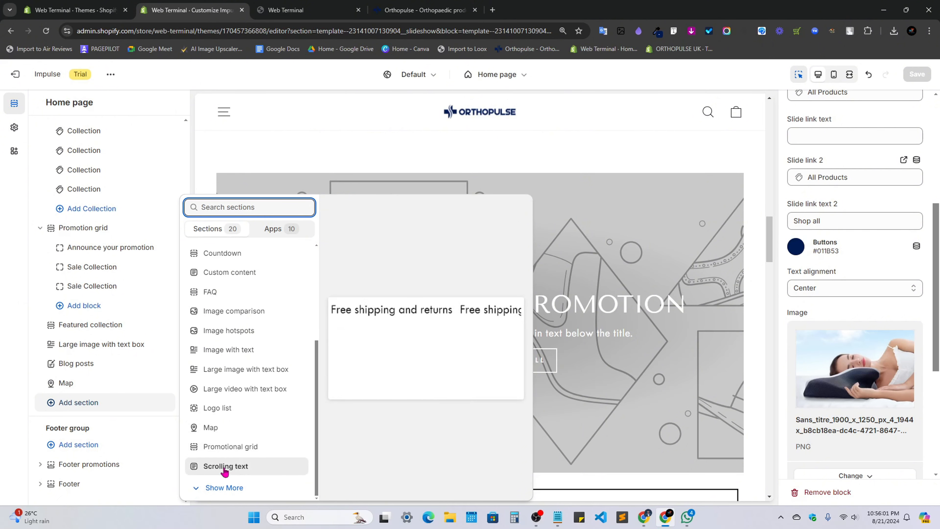
pyautogui.click(225, 487)
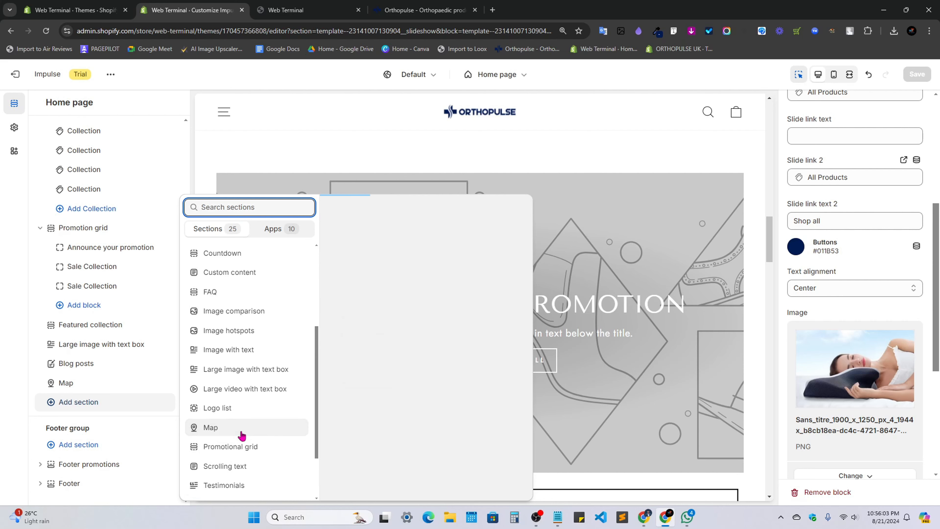
pyautogui.scroll(-2, 239, 436)
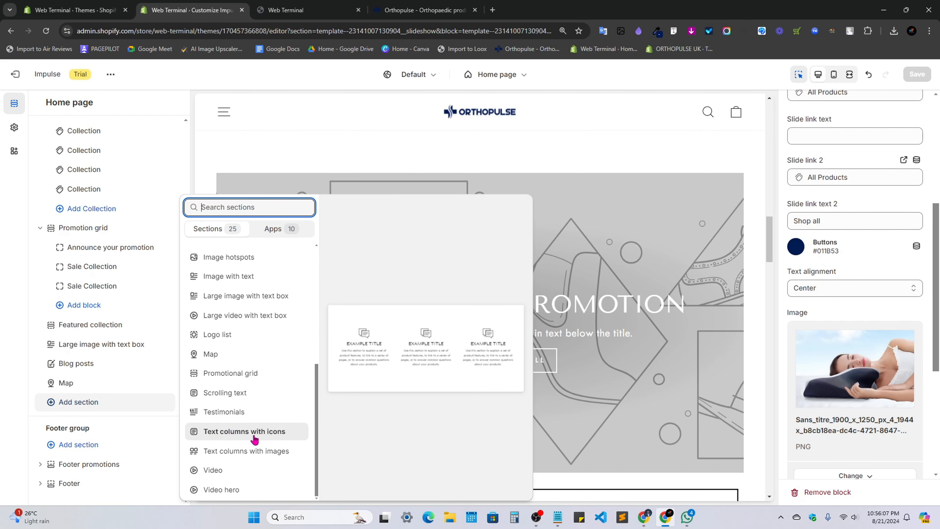
pyautogui.click(260, 449)
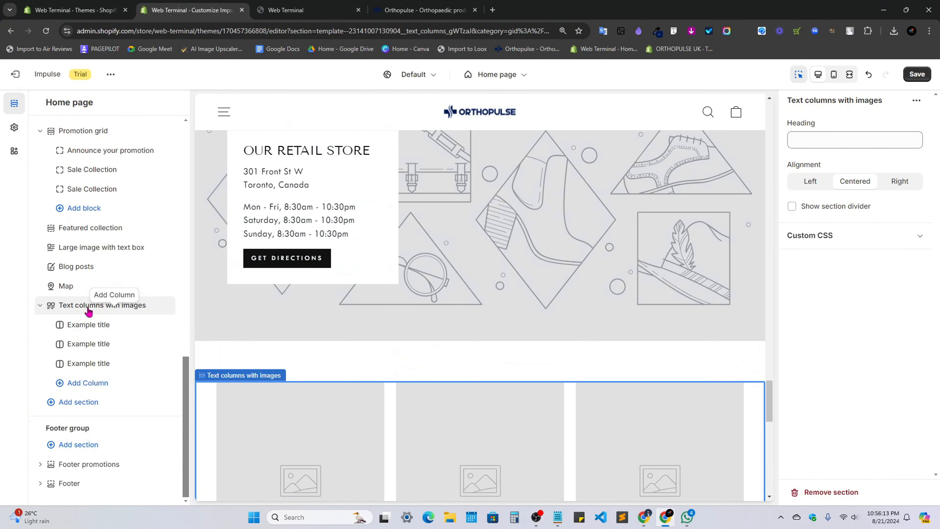
# Check the reference store's icon row, and move the Text columns with images section directly below the Hero (optional slideshow) section.
pyautogui.click(325, 11)
pyautogui.scroll(-5, 417, 395)
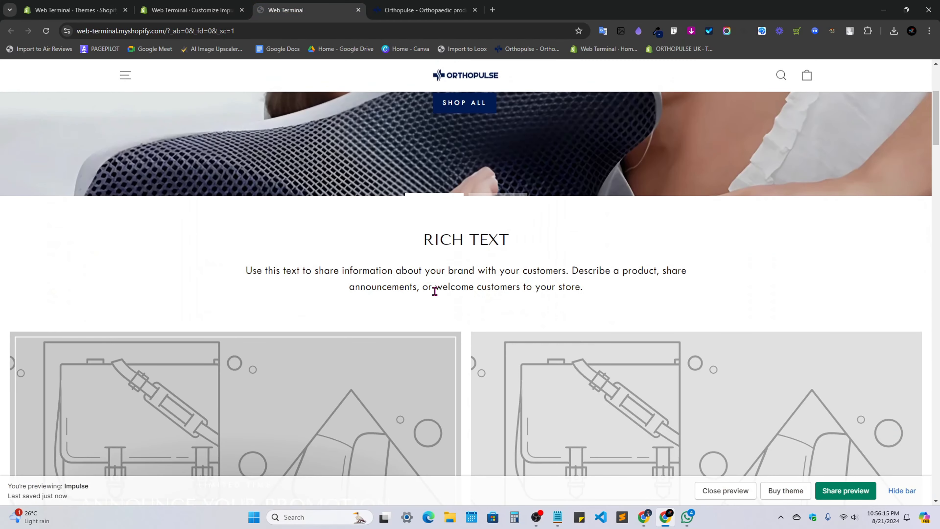
pyautogui.scroll(1, 434, 290)
pyautogui.hotkey('ctrl', 'Tab')
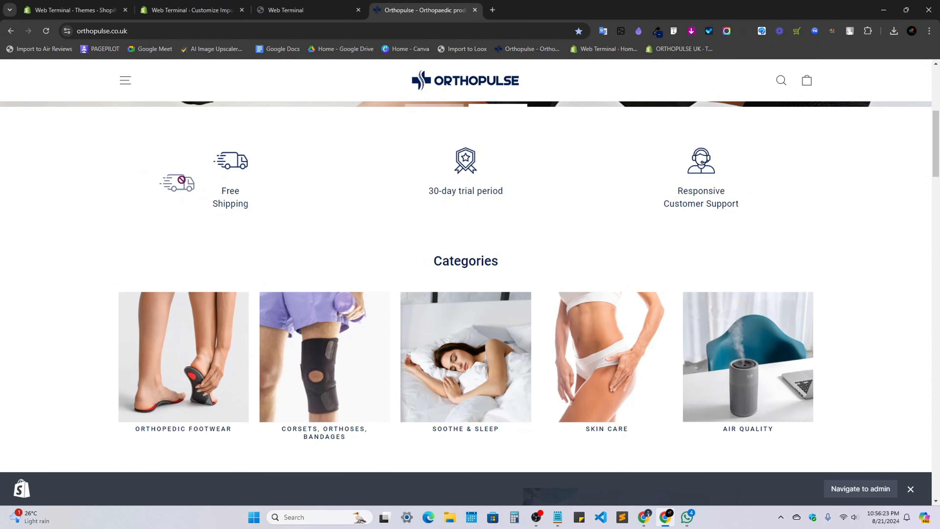
pyautogui.moveTo(181, 179); pyautogui.dragTo(185, 178)
pyautogui.click(227, 8)
pyautogui.scroll(2, 418, 343)
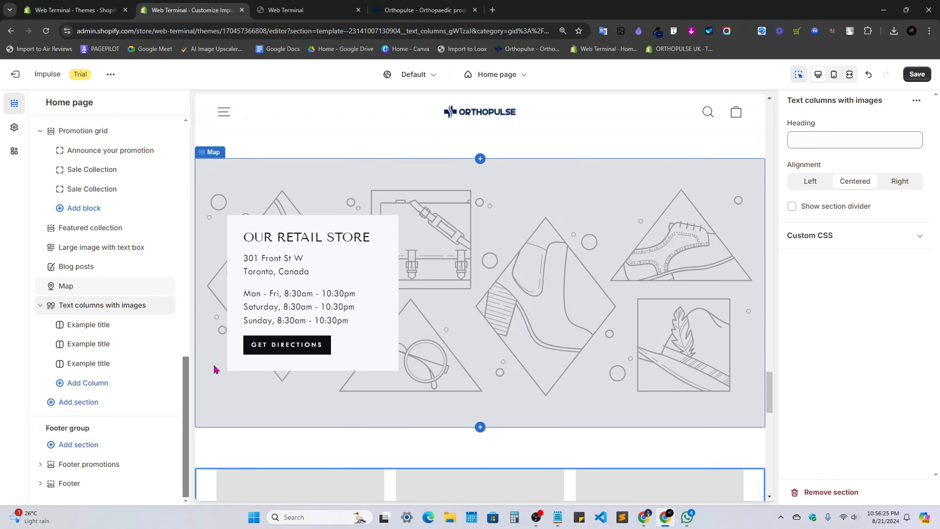
pyautogui.moveTo(42, 307); pyautogui.dragTo(70, 390)
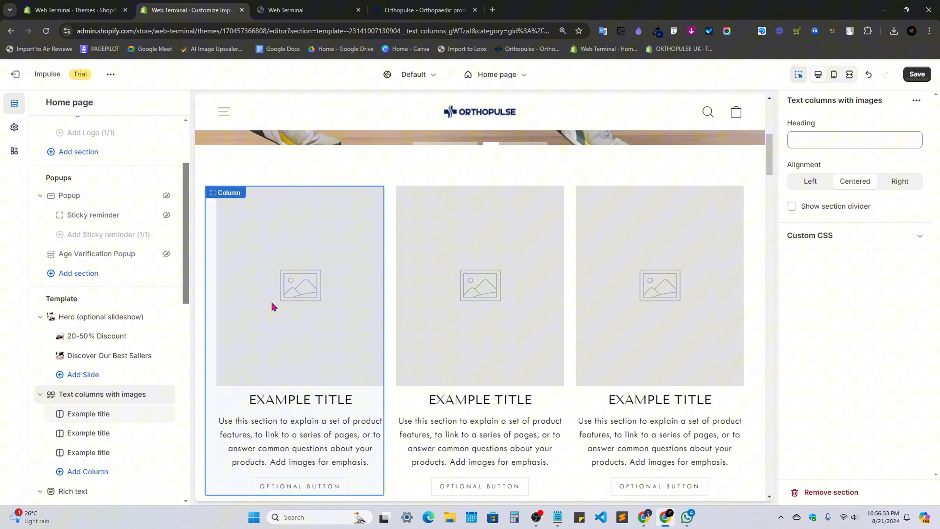
# Open the image picker for the first text column, and save the reference store's Free Shipping truck icon as download (80).png.
pyautogui.click(270, 306)
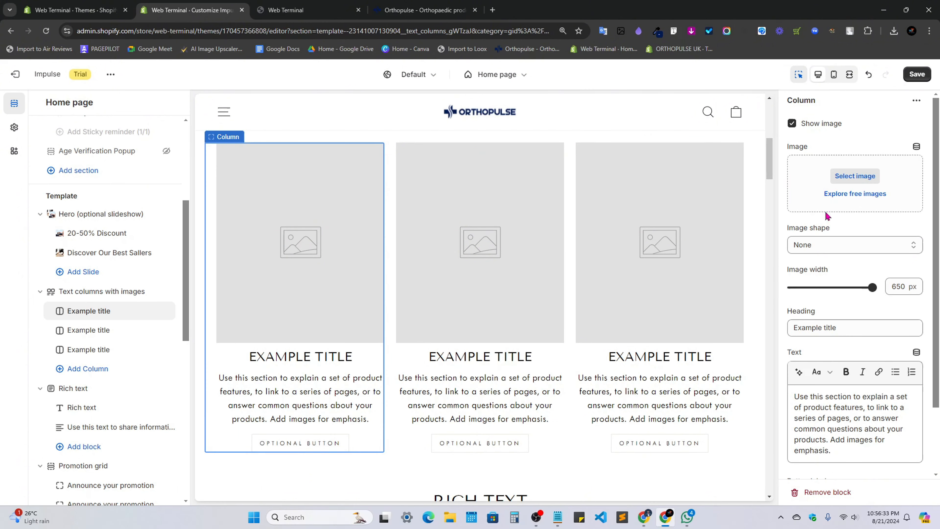
pyautogui.click(852, 177)
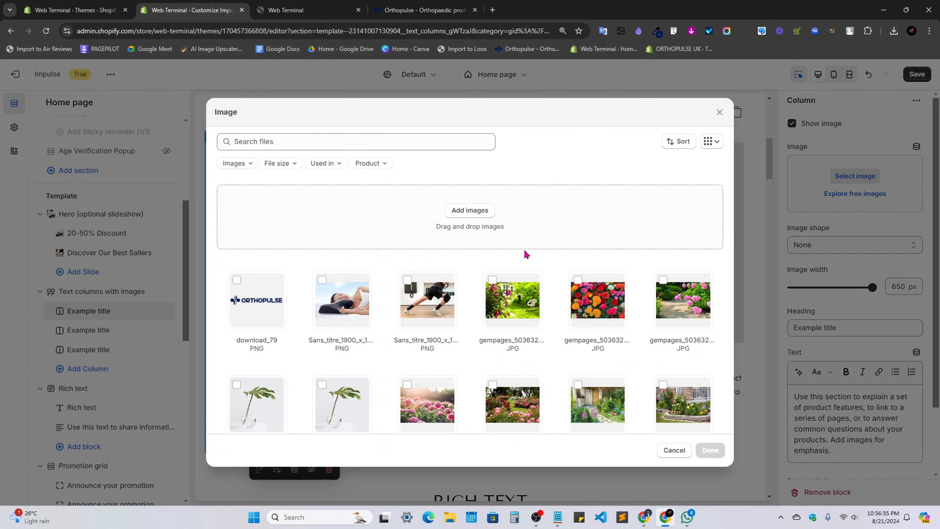
pyautogui.click(426, 10)
pyautogui.rightClick(231, 159)
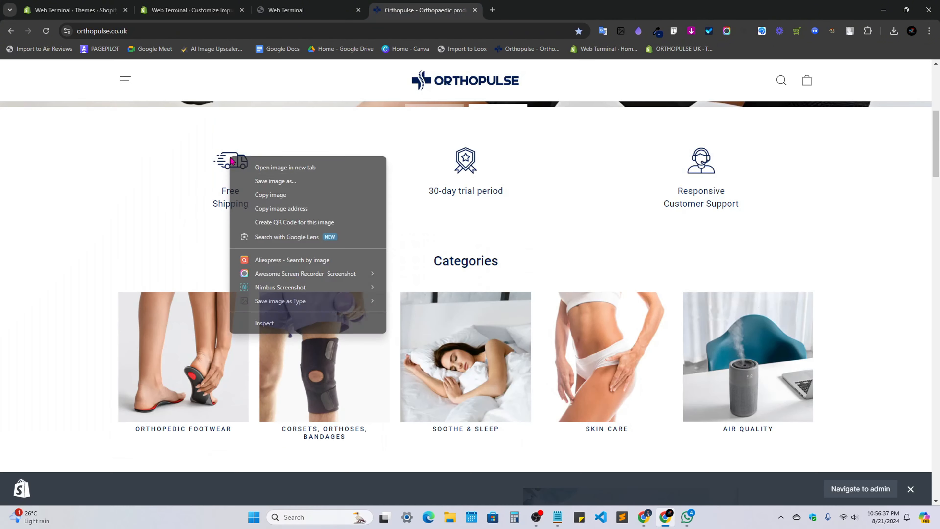
pyautogui.moveTo(348, 300)
pyautogui.click(407, 315)
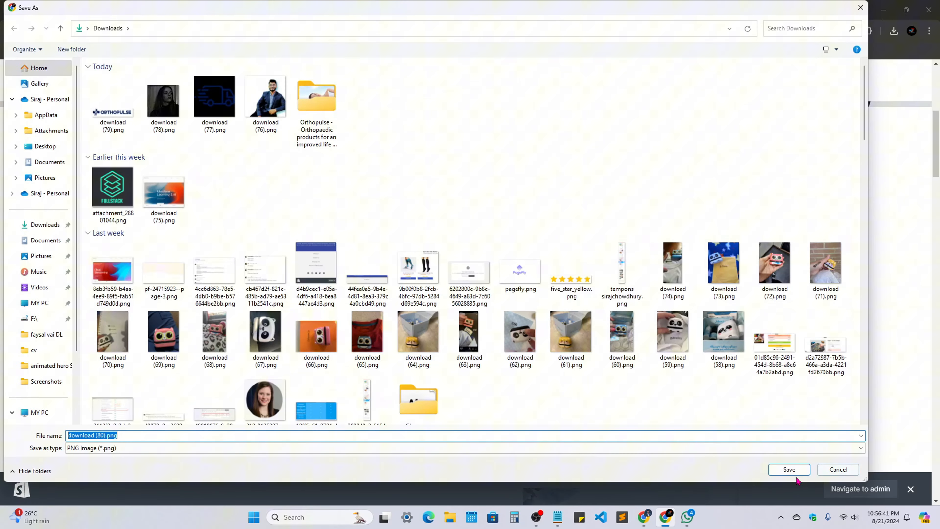
pyautogui.click(788, 469)
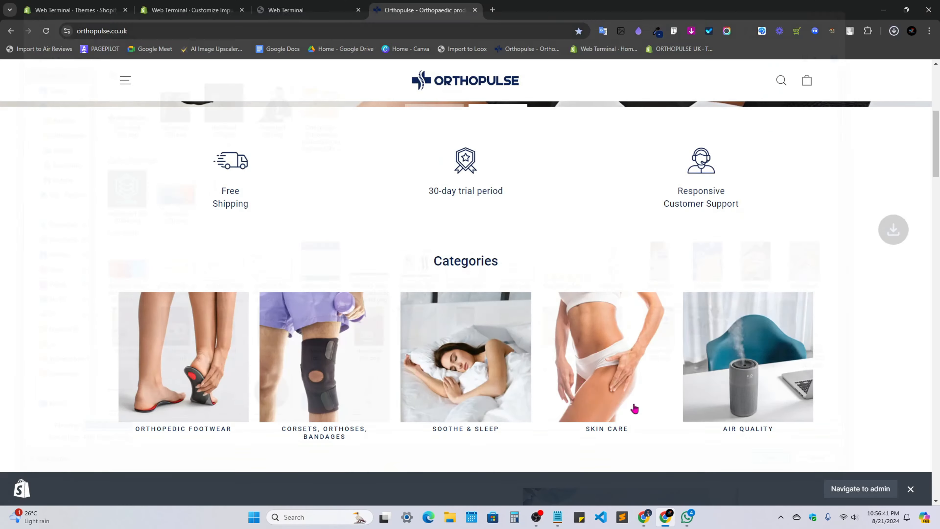
# Save the reference store's 30-day trial badge and customer support headset icons as PNG images download (81).png and download (82).png.
pyautogui.rightClick(466, 158)
pyautogui.moveTo(492, 297)
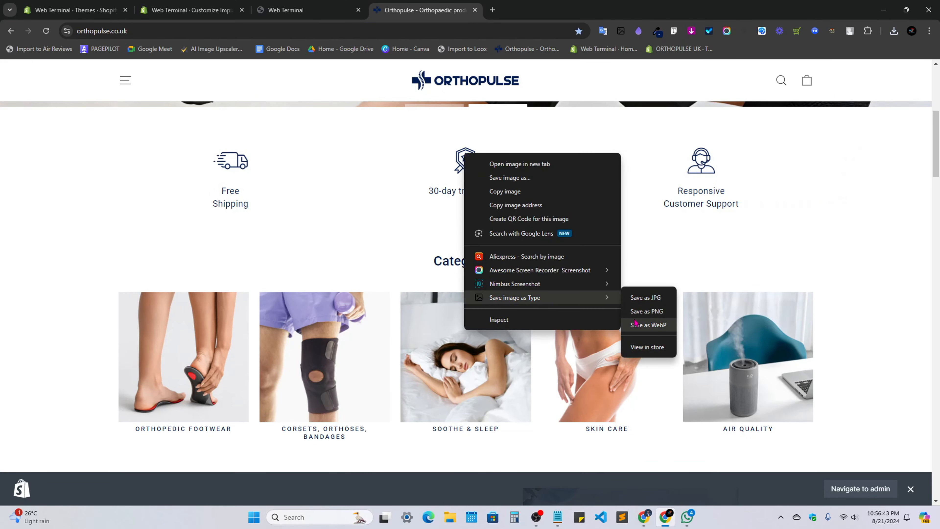
pyautogui.click(634, 326)
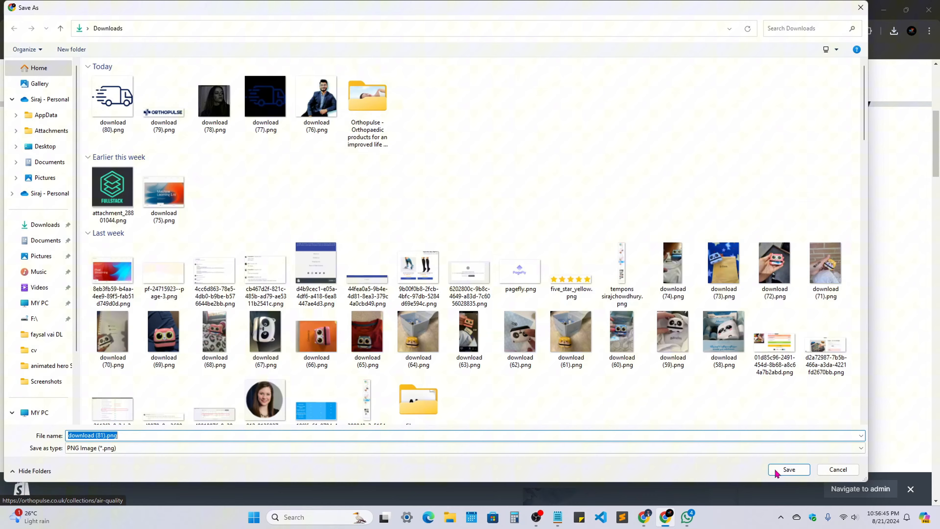
pyautogui.click(784, 471)
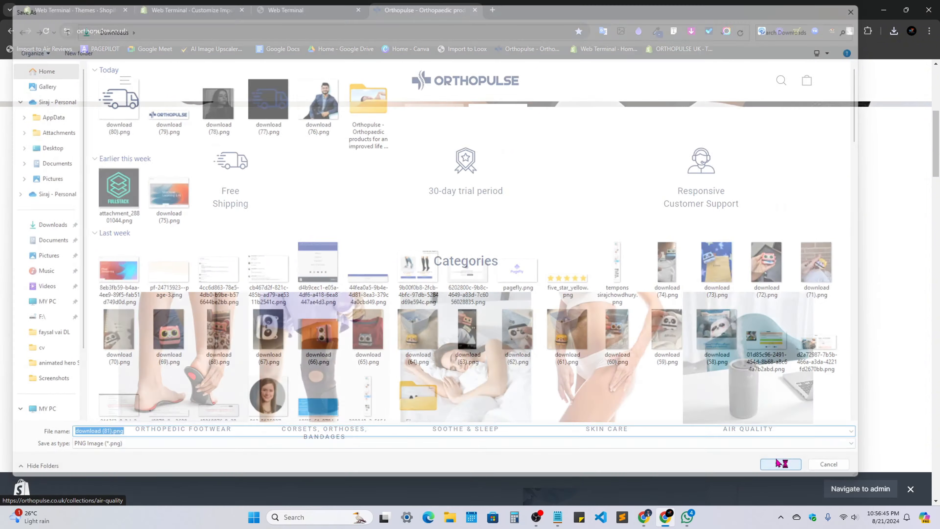
pyautogui.rightClick(705, 178)
pyautogui.moveTo(829, 309)
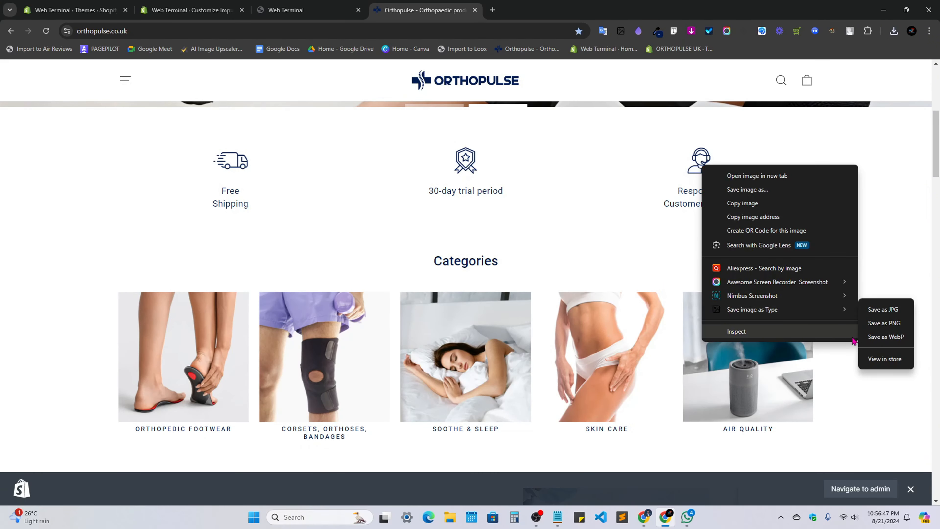
pyautogui.click(876, 329)
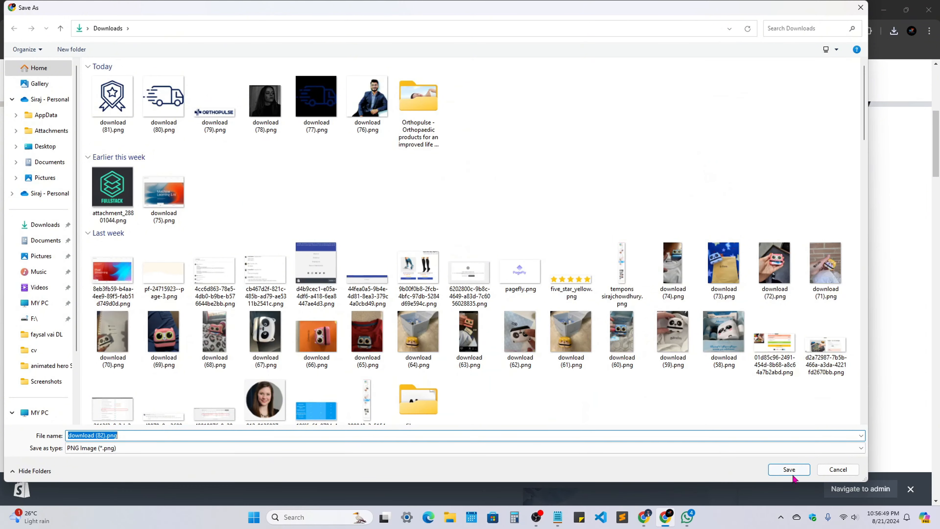
pyautogui.click(791, 474)
# Upload the three saved icons in the theme editor's image picker, and use download_80 as the first column's image.
pyautogui.click(189, 10)
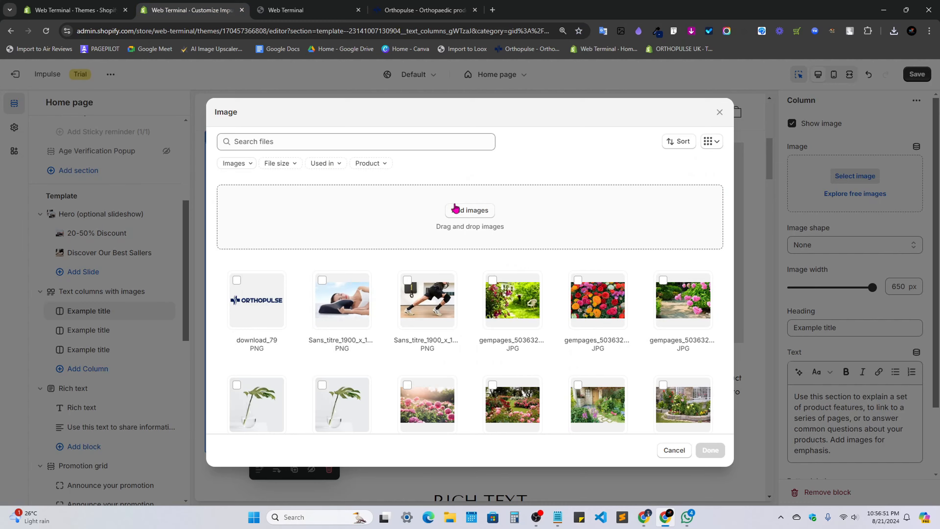
pyautogui.click(456, 209)
pyautogui.click(216, 100)
pyautogui.keyDown('ctrl'); pyautogui.click(166, 100); pyautogui.keyUp('ctrl')
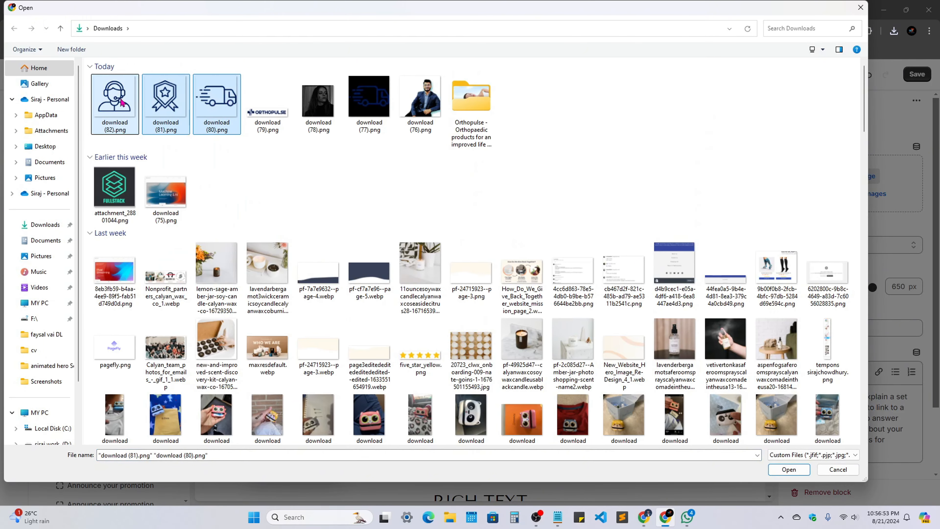
pyautogui.click(789, 469)
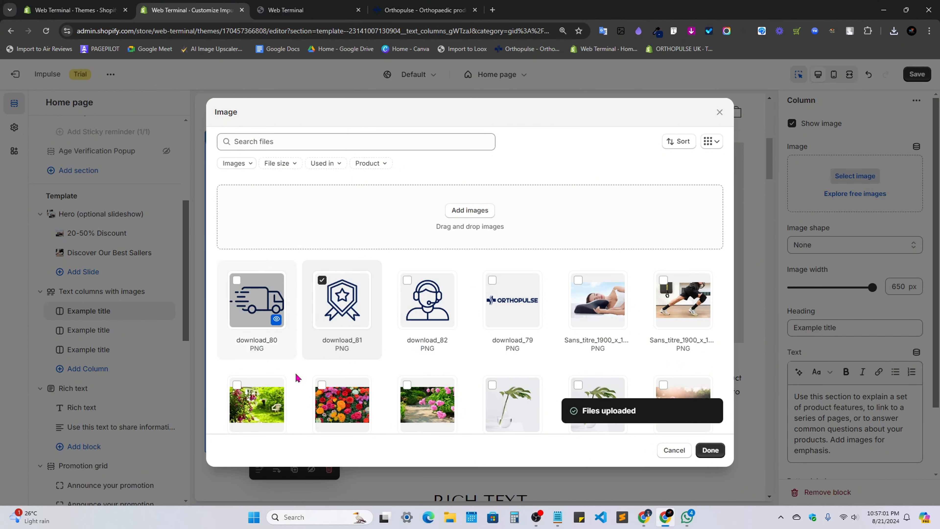
pyautogui.click(267, 313)
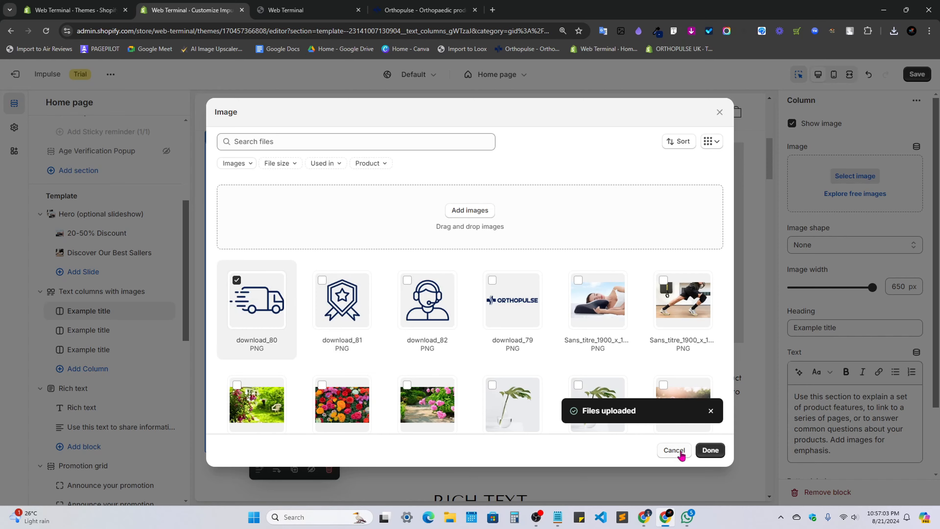
pyautogui.click(711, 450)
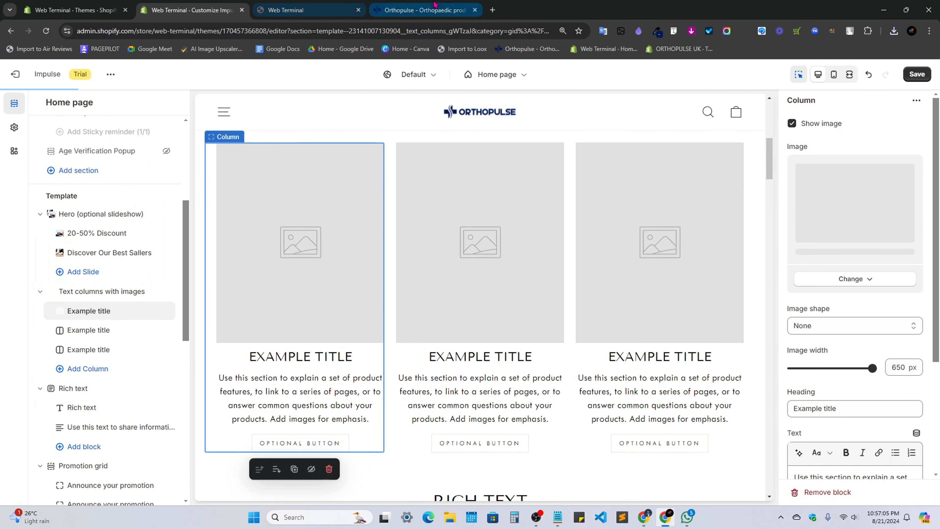
# Copy the "Free Shipping" text from the reference store's icon row, and return to the theme editor.
pyautogui.click(426, 10)
pyautogui.moveTo(199, 188); pyautogui.dragTo(251, 205)
pyautogui.hotkey('ctrl', 'c')
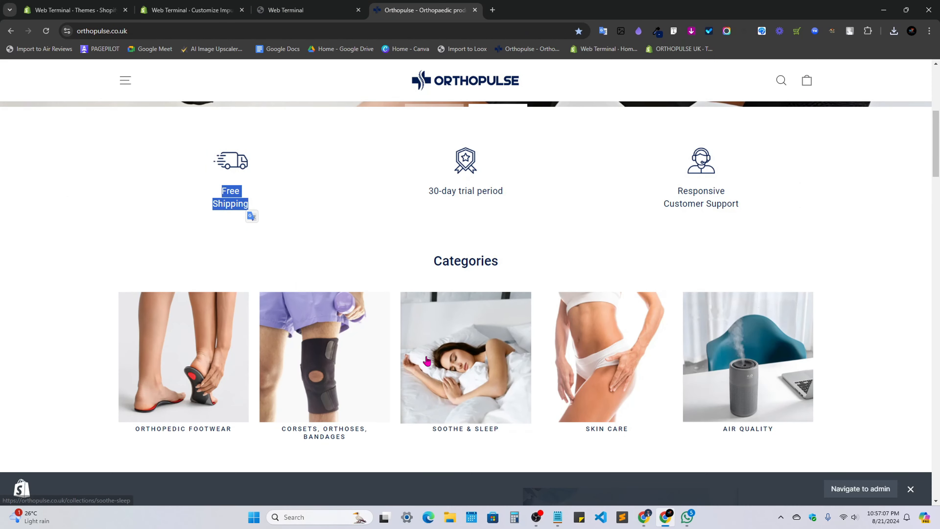
pyautogui.click(228, 7)
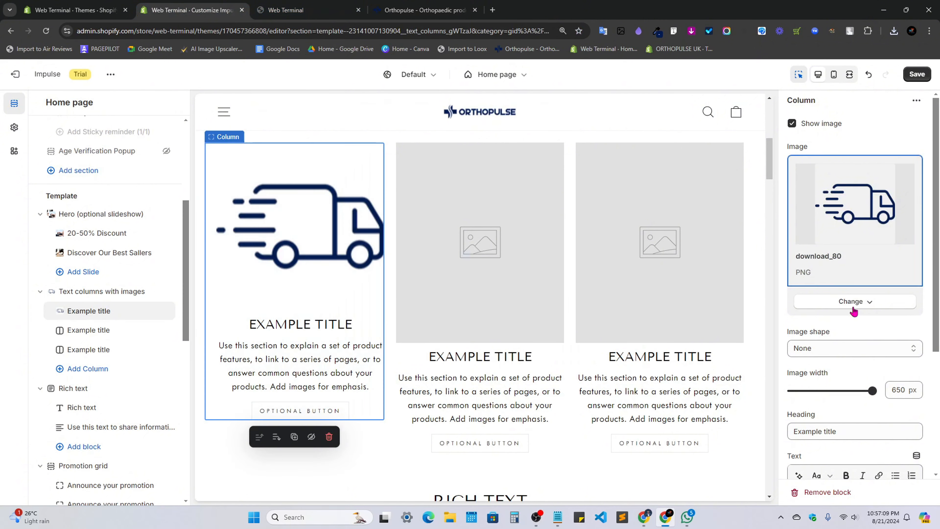
# Keep the first column's image shape at None, and set its image width to 100 px.
pyautogui.scroll(-5, 856, 308)
pyautogui.scroll(5, 844, 276)
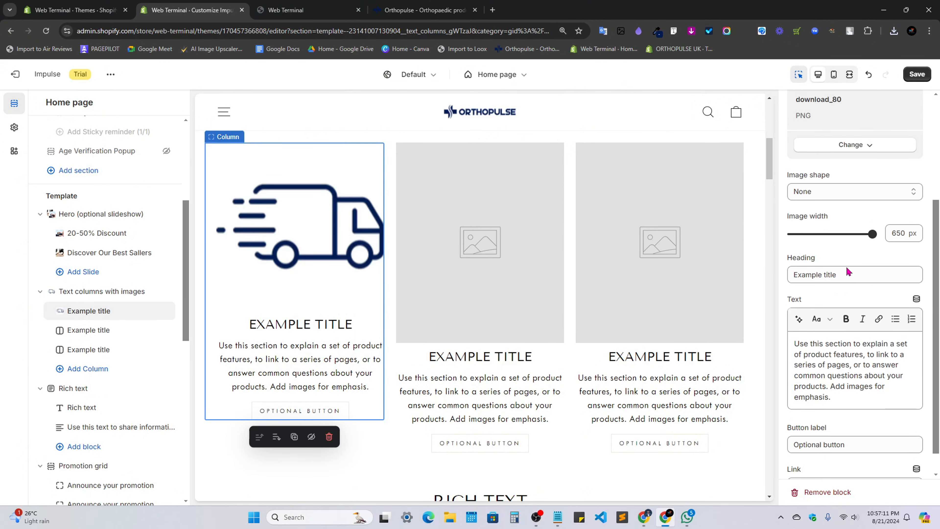
pyautogui.click(851, 349)
pyautogui.click(851, 361)
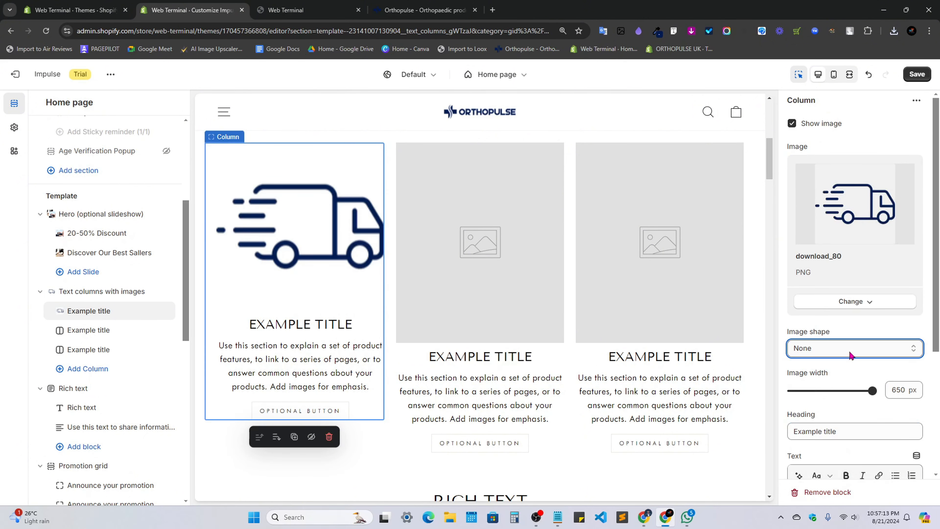
pyautogui.scroll(-4, 889, 260)
pyautogui.click(893, 243)
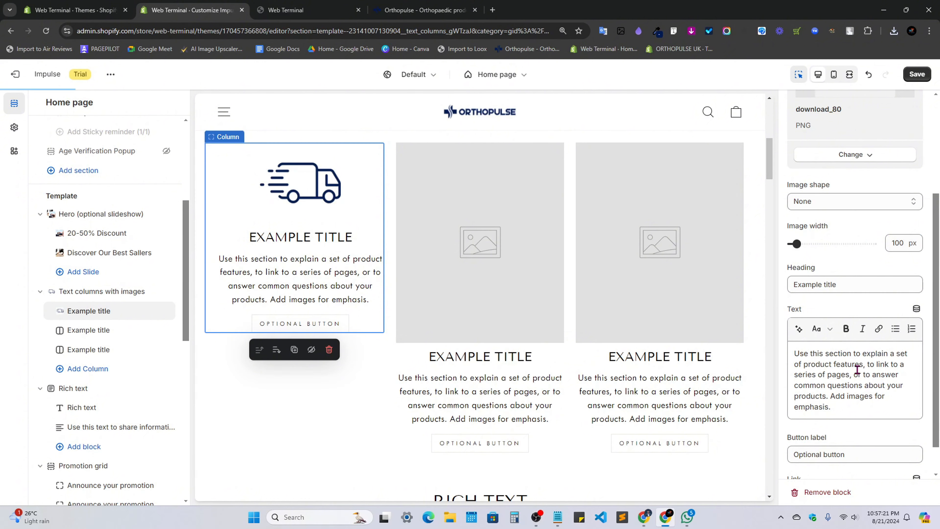
# Set the first column's heading to "Free Shipping", and clear its description text and button label.
pyautogui.click(841, 286)
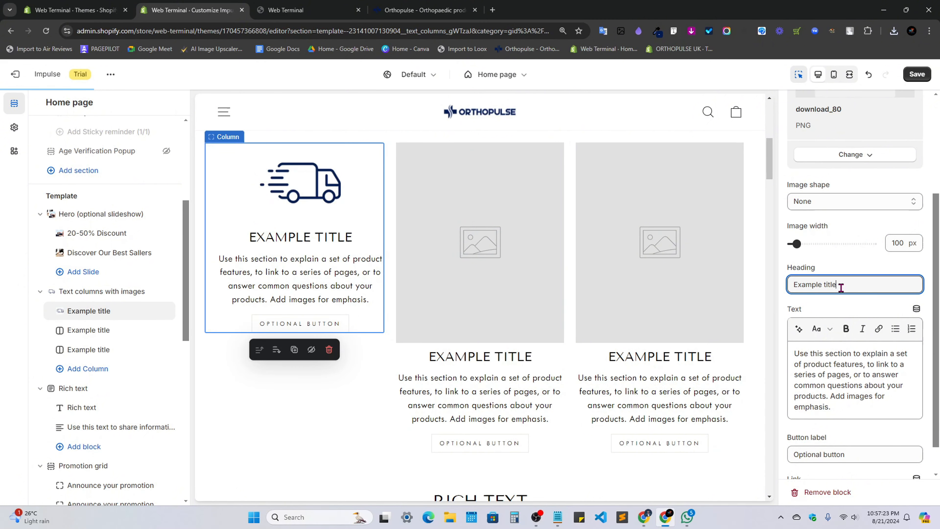
pyautogui.hotkey('ctrl', 'v')
pyautogui.tripleClick(851, 362)
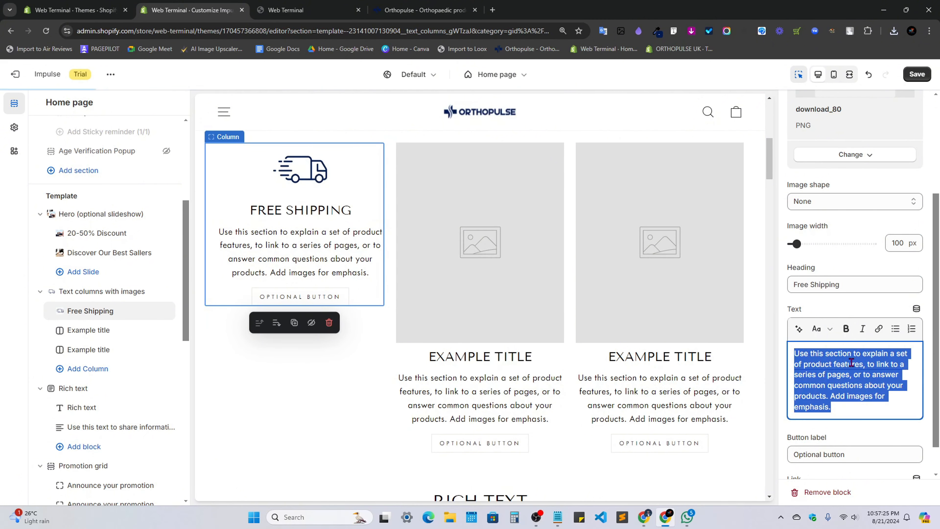
pyautogui.press('BackSpace')
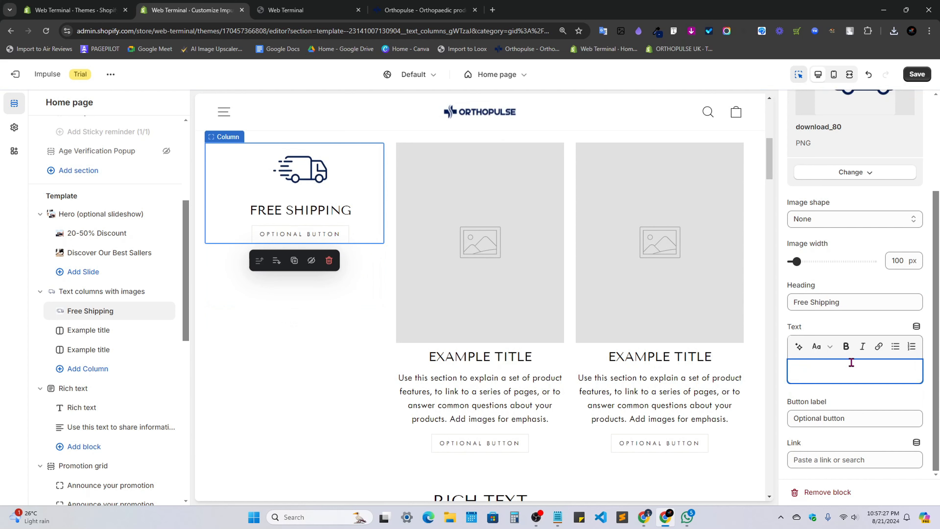
pyautogui.tripleClick(855, 419)
pyautogui.press('BackSpace')
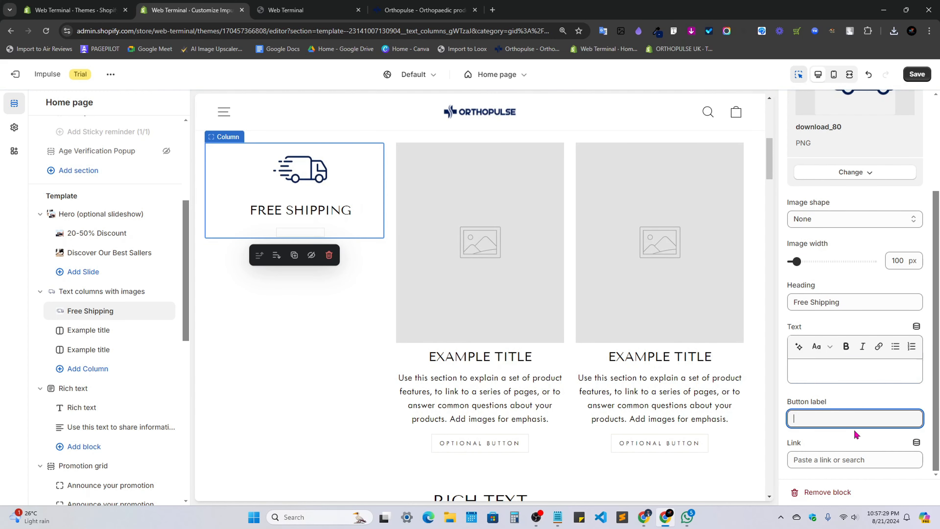
# Copy the "30-day trial period" text from the reference store's icon row, and return to the theme editor.
pyautogui.hotkey('ctrl', 'Tab')
pyautogui.hotkey('ctrl', 'Tab')
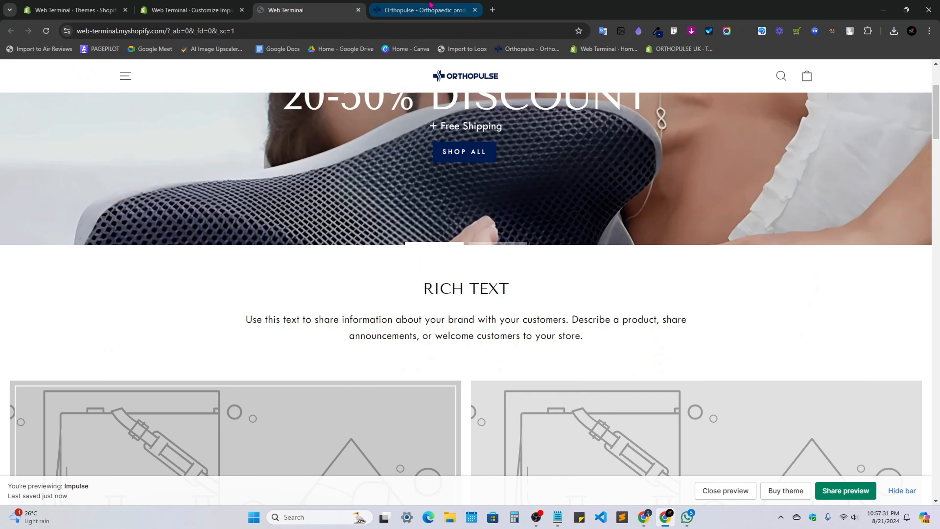
pyautogui.moveTo(430, 196); pyautogui.dragTo(509, 205)
pyautogui.hotkey('ctrl', 'c')
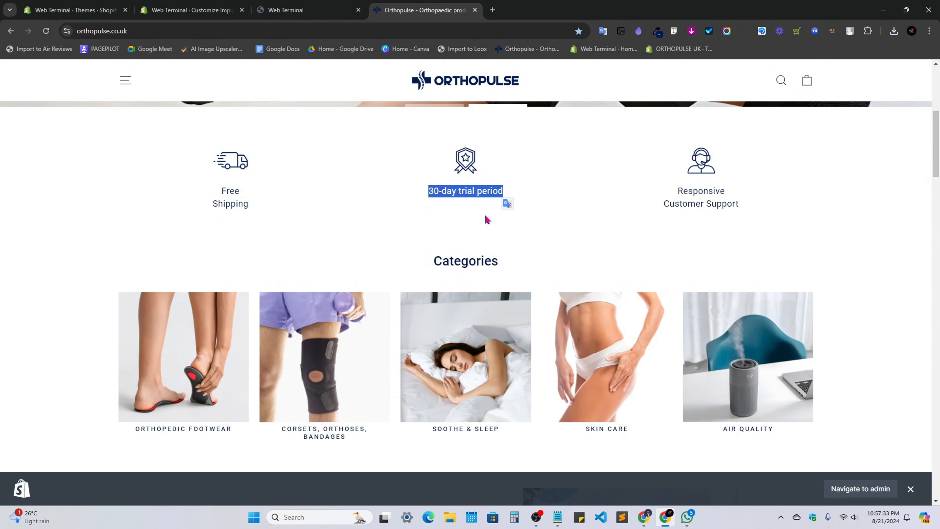
pyautogui.hotkey('ctrl', 'shift', 'Tab')
pyautogui.hotkey('ctrl', 'shift', 'Tab')
# Set the second column's image to the badge icon download_81, checking the reference store for the matching icon.
pyautogui.click(525, 246)
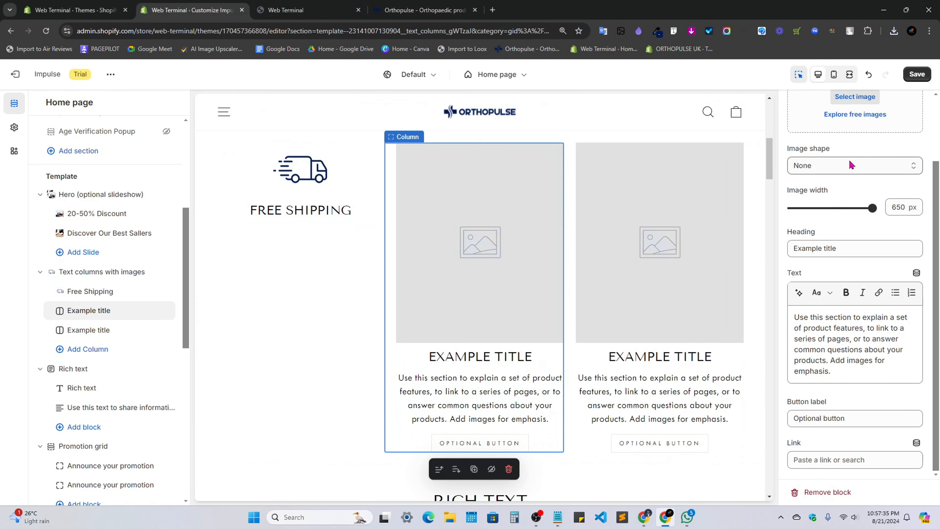
pyautogui.scroll(2, 850, 164)
pyautogui.click(855, 175)
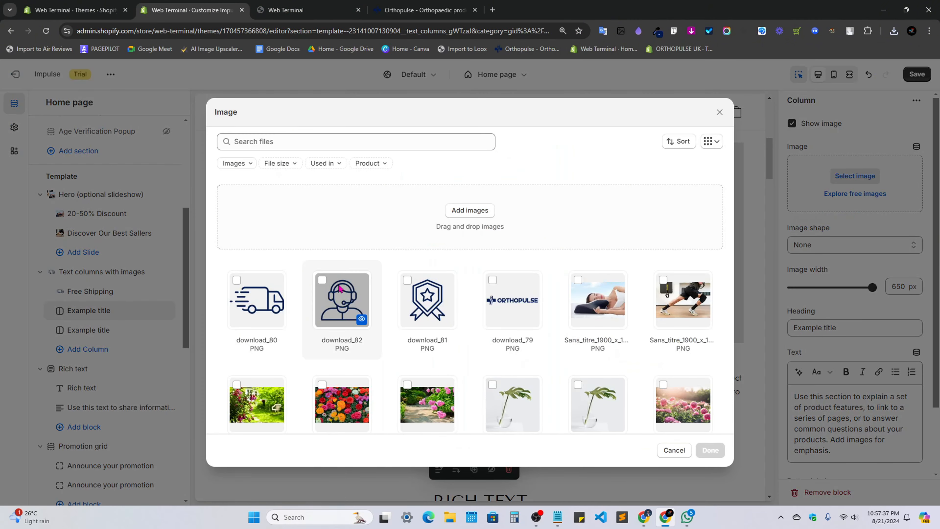
pyautogui.click(449, 8)
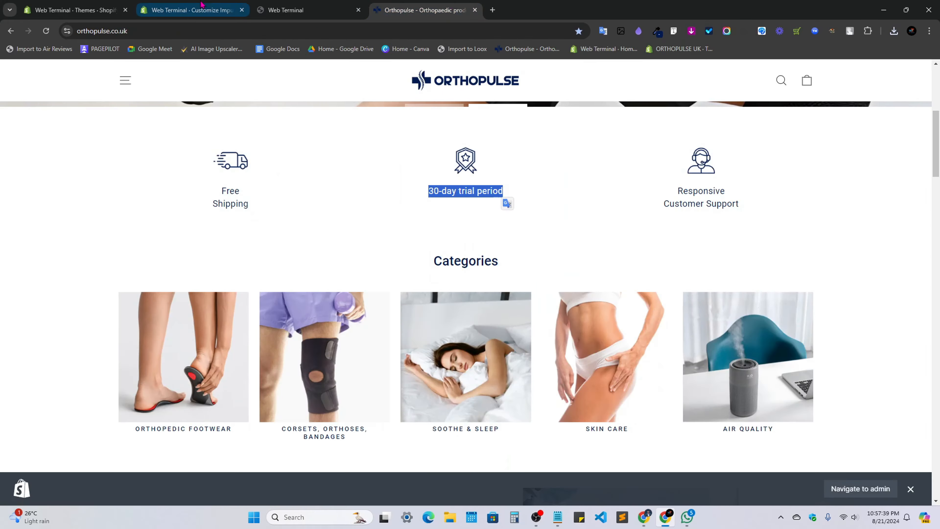
pyautogui.click(204, 8)
pyautogui.click(428, 300)
pyautogui.click(710, 450)
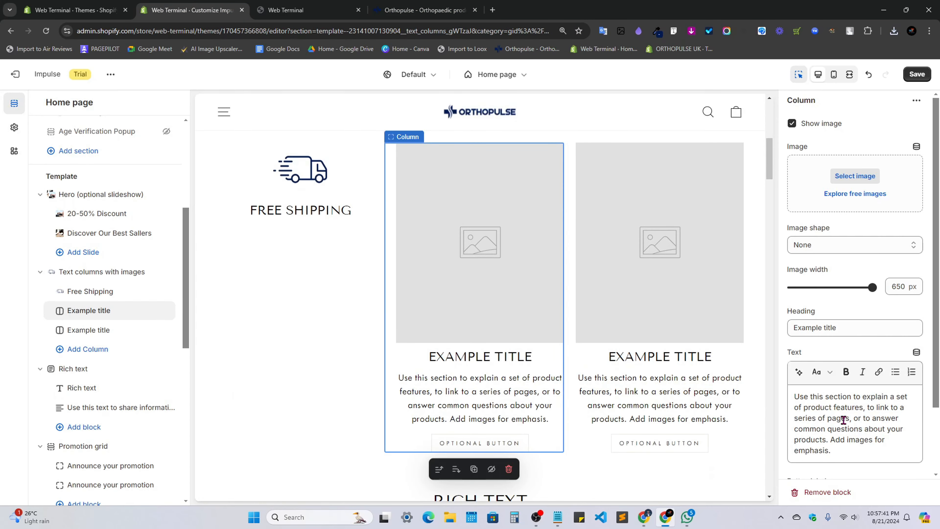
# Set the second column's heading to "30-day trial period", and clear its description text and button label.
pyautogui.scroll(-4, 829, 369)
pyautogui.tripleClick(826, 249)
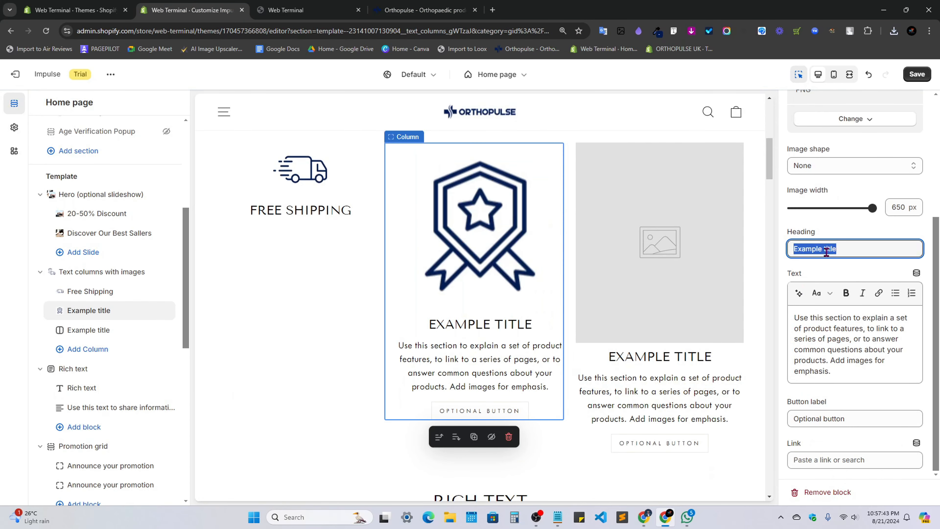
pyautogui.hotkey('ctrl', 'v')
pyautogui.tripleClick(853, 350)
pyautogui.press('BackSpace')
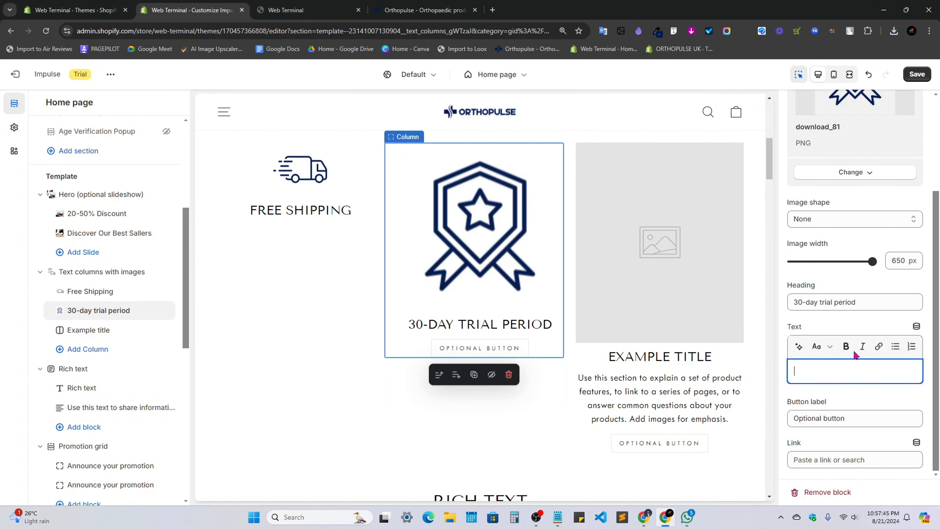
pyautogui.tripleClick(841, 421)
pyautogui.press('BackSpace')
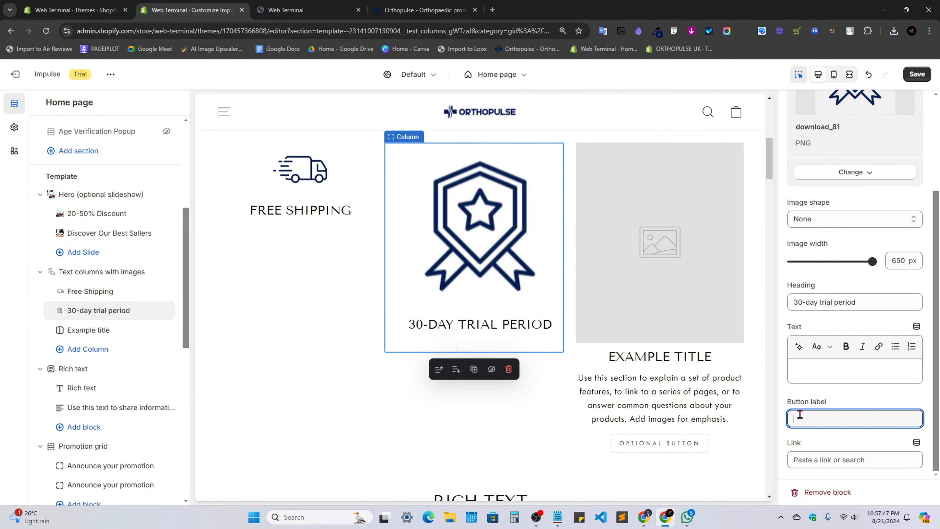
# Set the second column's image width to 100 px, and copy the "Responsive Customer Support" text from the reference store.
pyautogui.click(914, 259)
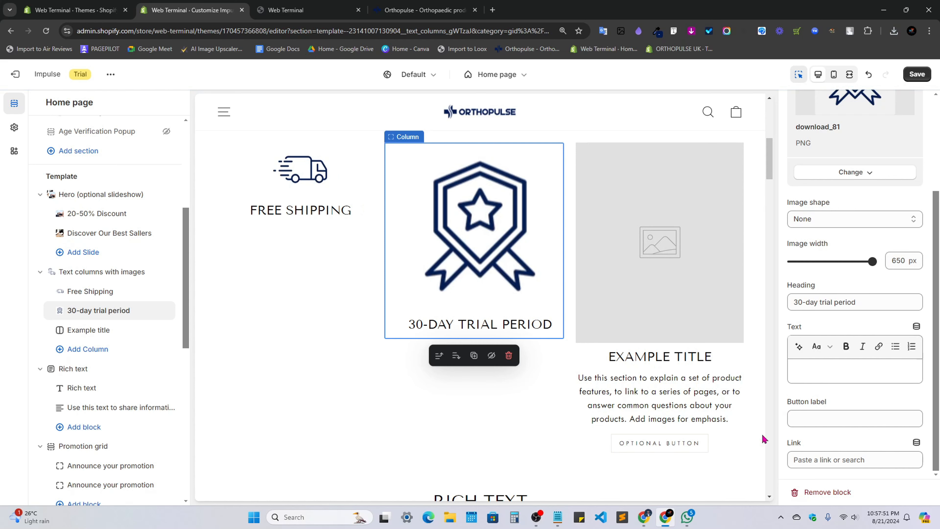
pyautogui.hotkey('ctrl', '4')
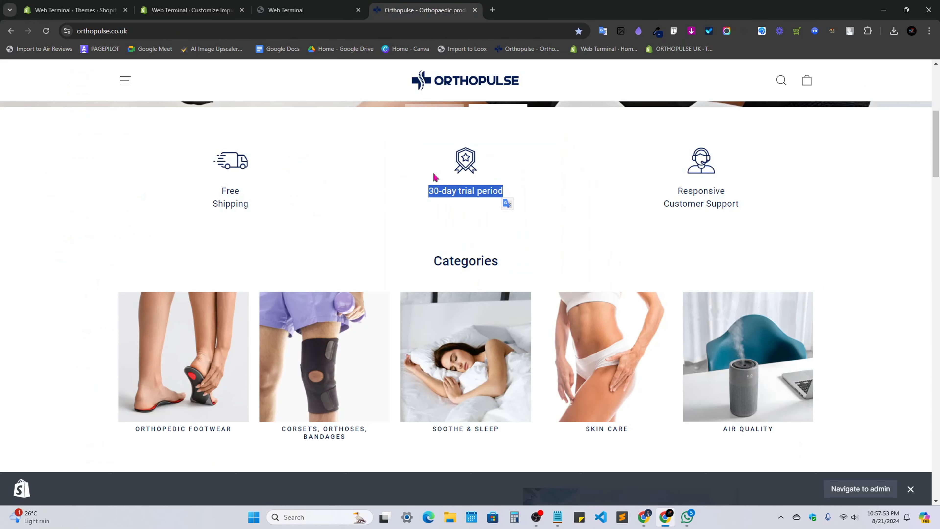
pyautogui.moveTo(665, 190); pyautogui.dragTo(782, 211)
pyautogui.hotkey('ctrl', 'c')
pyautogui.hotkey('ctrl', '2')
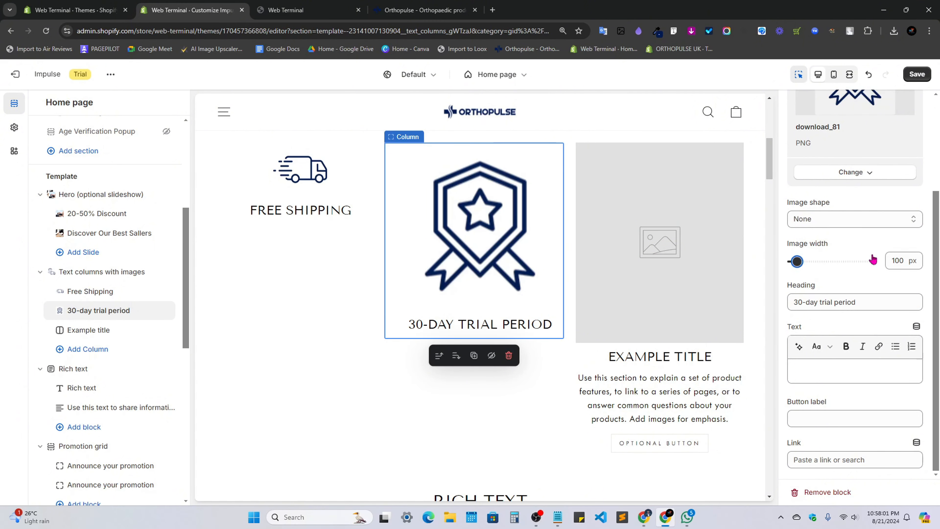
# Set the third column's image to the headset icon download_82 with an image width of 100 px.
pyautogui.click(663, 204)
pyautogui.scroll(1, 875, 219)
pyautogui.click(855, 176)
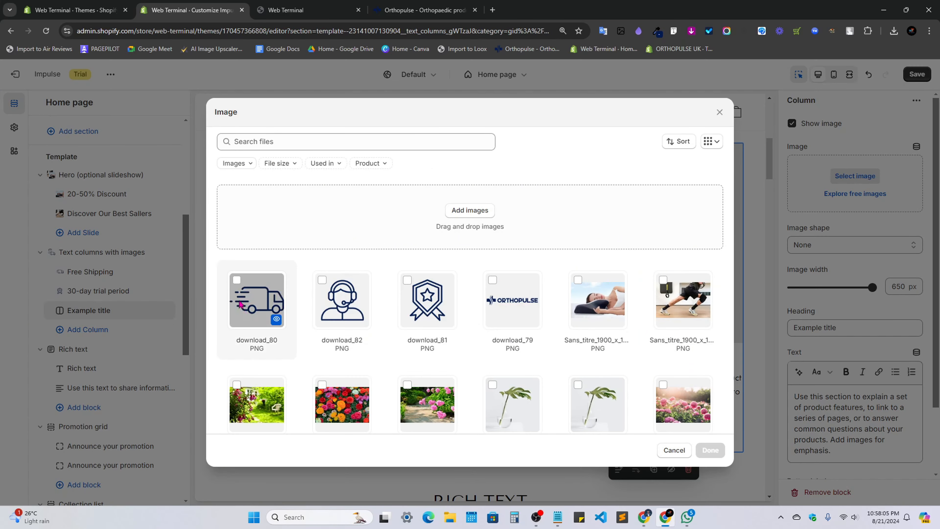
pyautogui.click(342, 300)
pyautogui.click(710, 450)
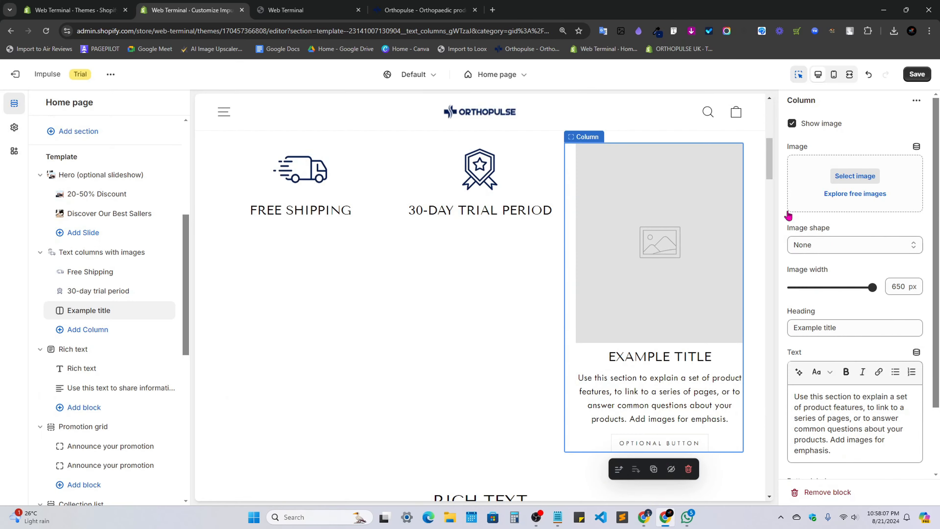
pyautogui.scroll(-2, 823, 249)
pyautogui.click(893, 340)
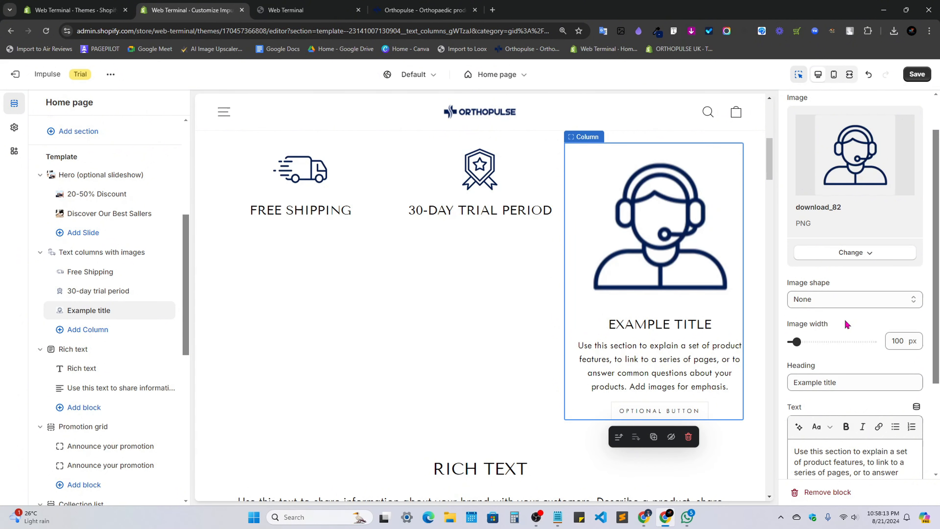
# Set the third column's heading to "Responsive Customer Support", and clear its description text and button label.
pyautogui.scroll(-3, 848, 324)
pyautogui.click(832, 255)
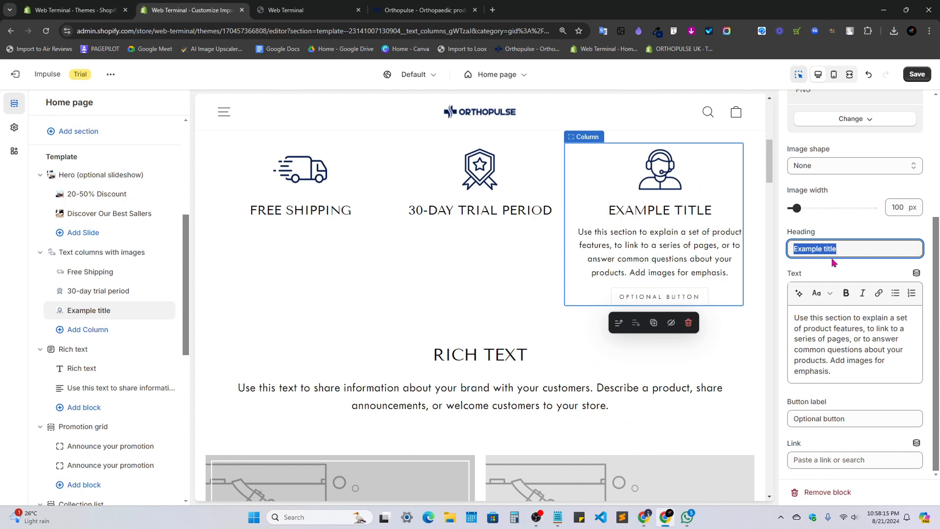
pyautogui.hotkey('ctrl', 'v')
pyautogui.click(837, 360)
pyautogui.hotkey('ctrl', 'a')
pyautogui.press('BackSpace')
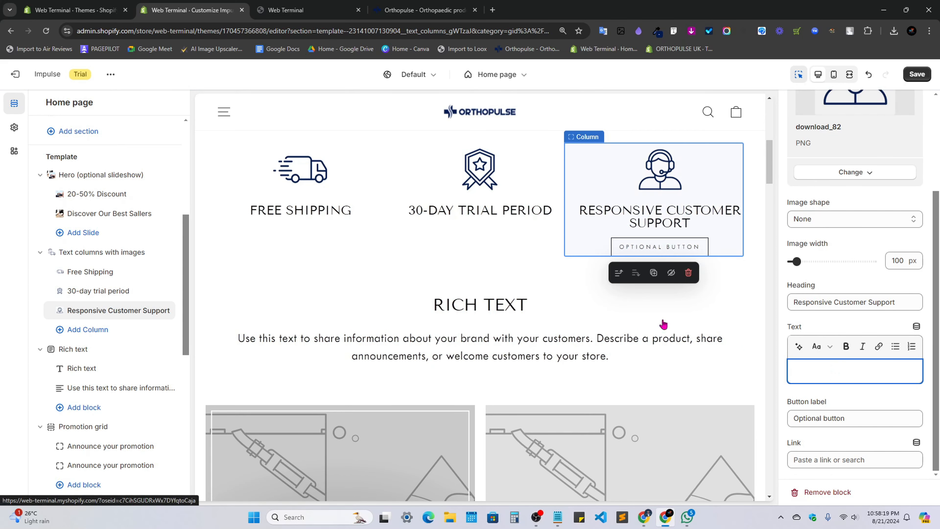
pyautogui.moveTo(850, 422); pyautogui.dragTo(793, 422)
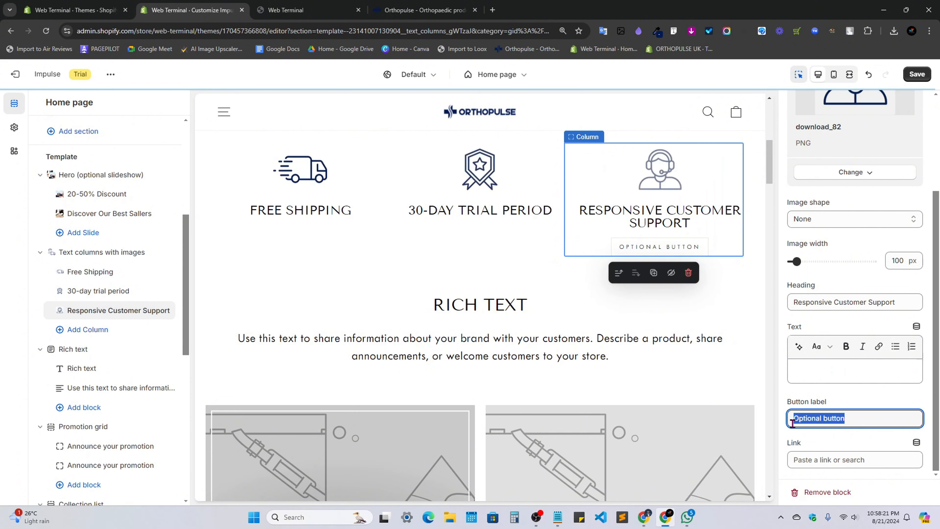
pyautogui.press('BackSpace')
pyautogui.click(806, 398)
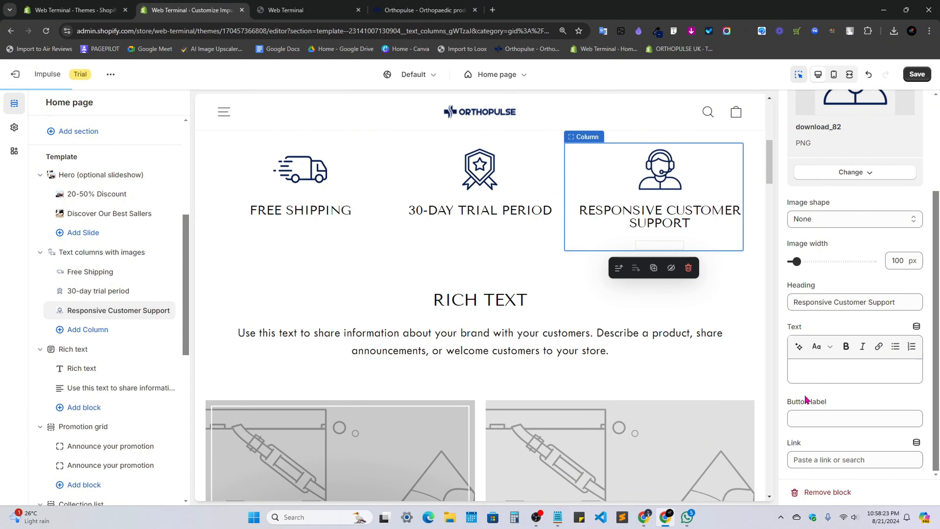
# Try left and right alignment on the Text columns with images section, and return it to centered.
pyautogui.scroll(2, 689, 422)
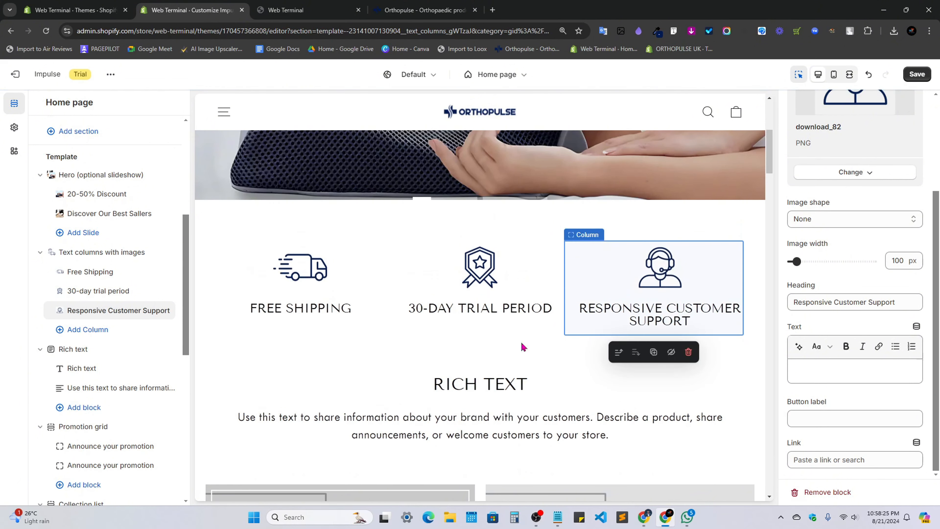
pyautogui.scroll(3, 859, 286)
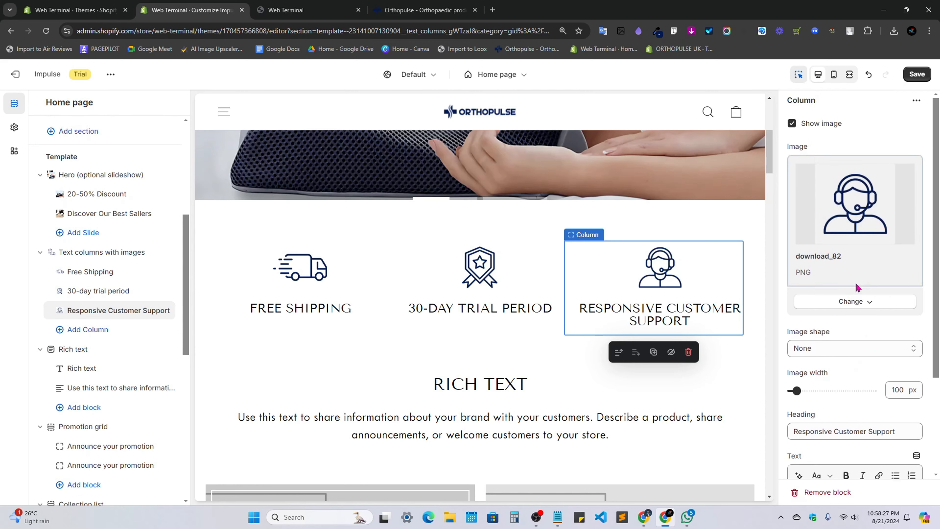
pyautogui.scroll(-3, 856, 288)
pyautogui.click(78, 253)
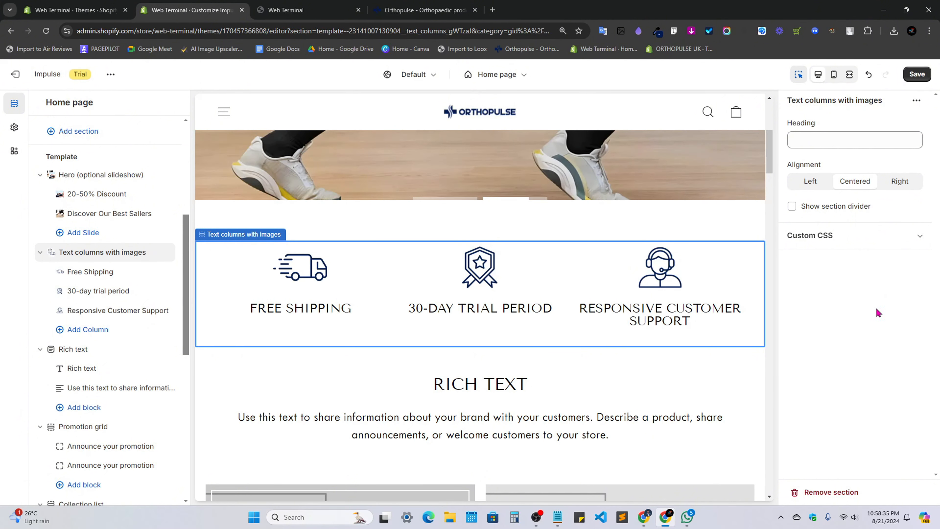
pyautogui.click(816, 185)
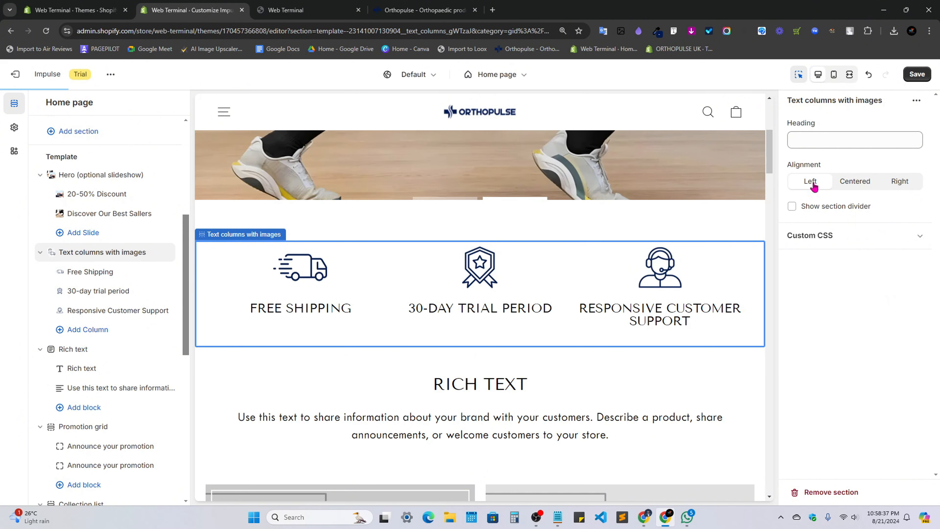
pyautogui.click(897, 181)
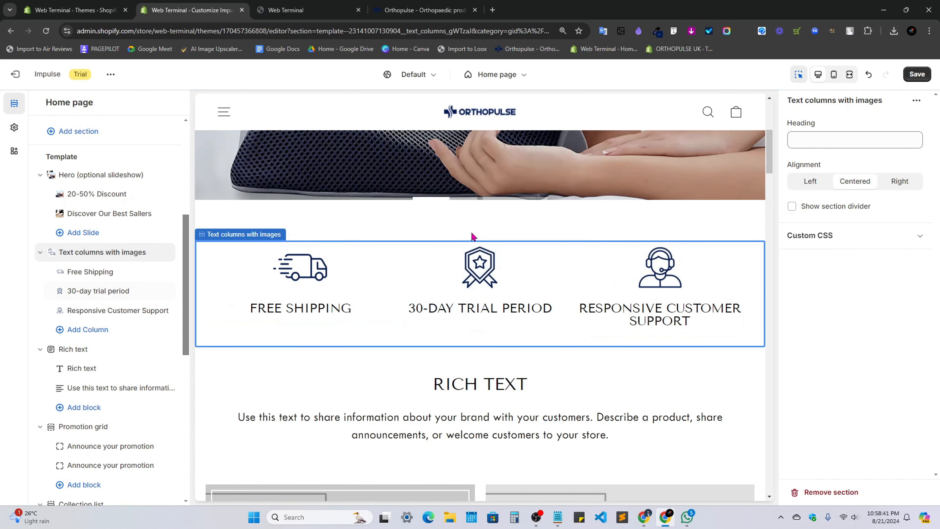
# Try "our Story" as the heading of the Text columns with images section, and clear it again.
pyautogui.click(834, 144)
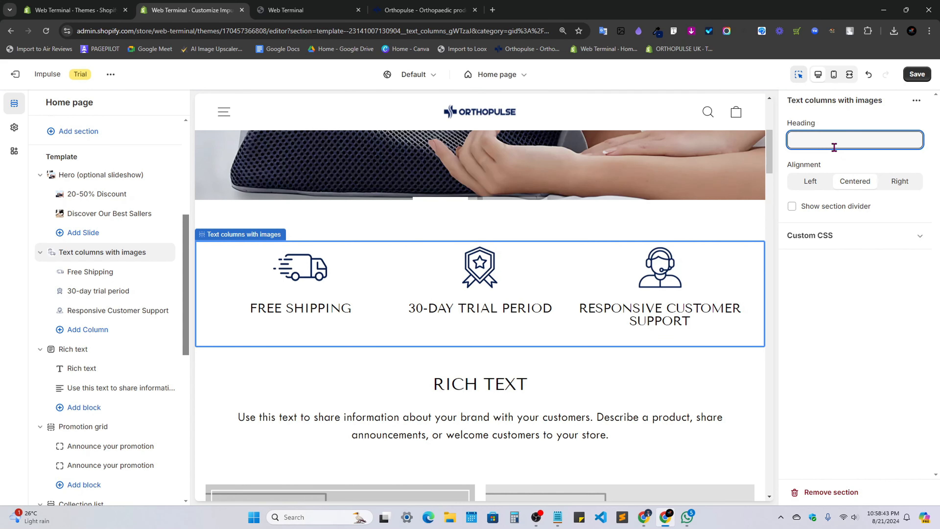
pyautogui.write('our ')
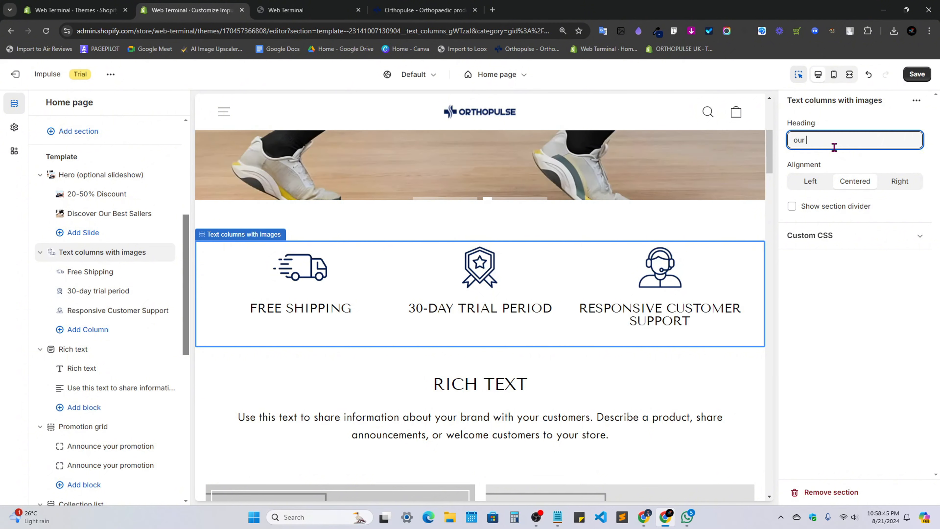
pyautogui.write('Store')
pyautogui.press('BackSpace')
pyautogui.write('y')
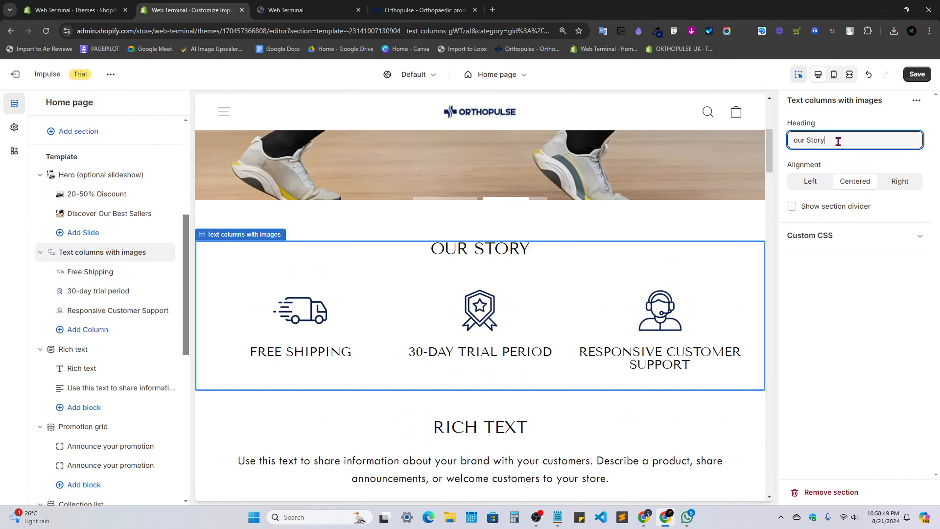
pyautogui.click(71, 259)
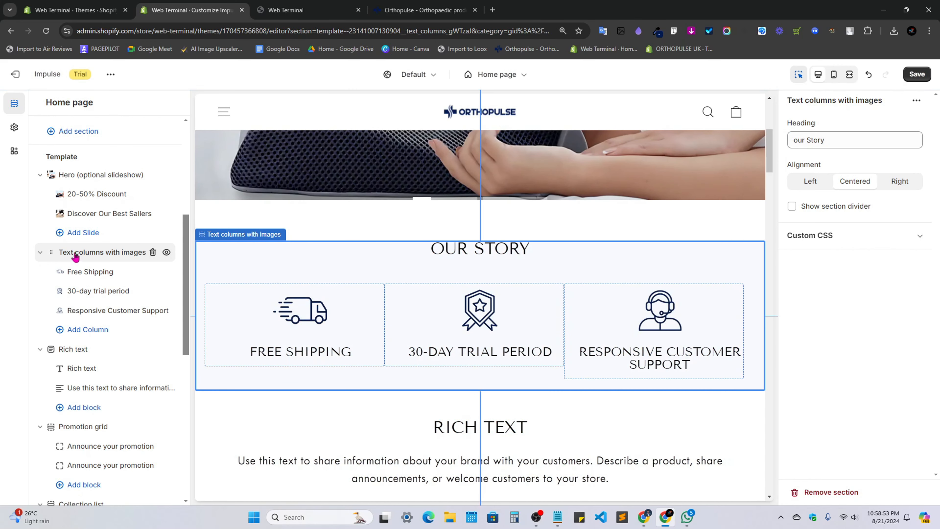
pyautogui.tripleClick(882, 148)
pyautogui.press('BackSpace')
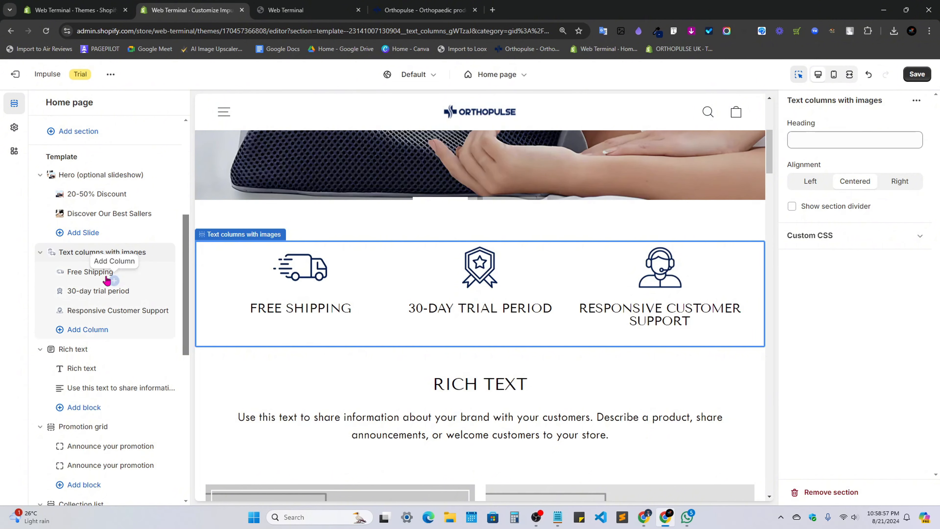
# Try adding extra columns after Free Shipping and after Responsive Customer Support, and remove them again.
pyautogui.click(107, 281)
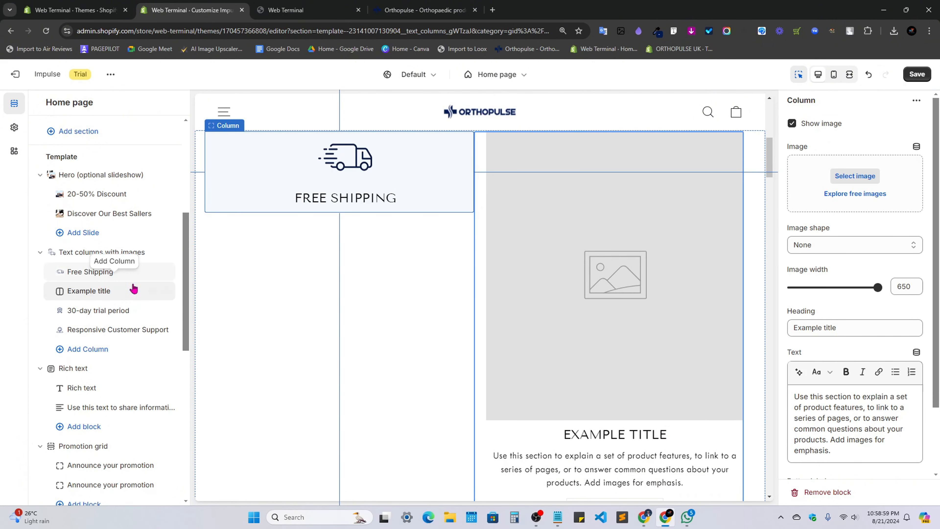
pyautogui.click(153, 291)
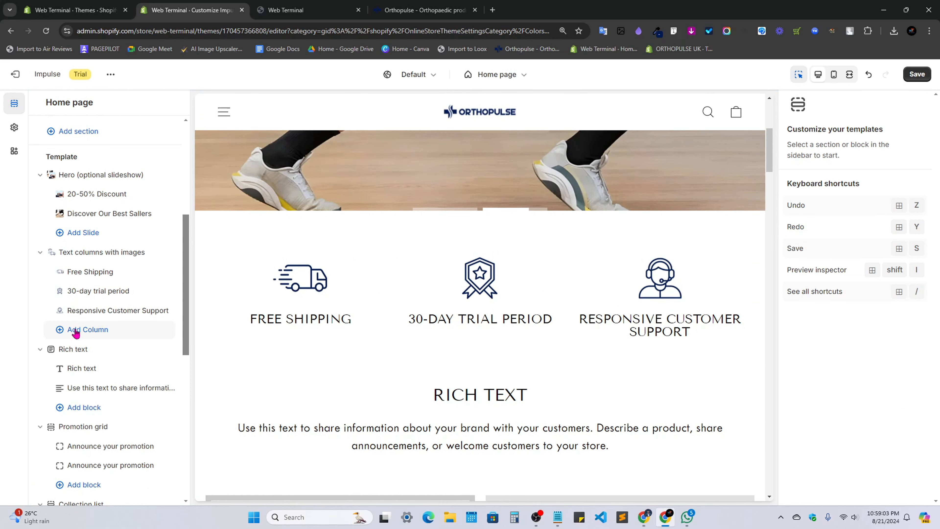
pyautogui.click(63, 329)
pyautogui.click(63, 349)
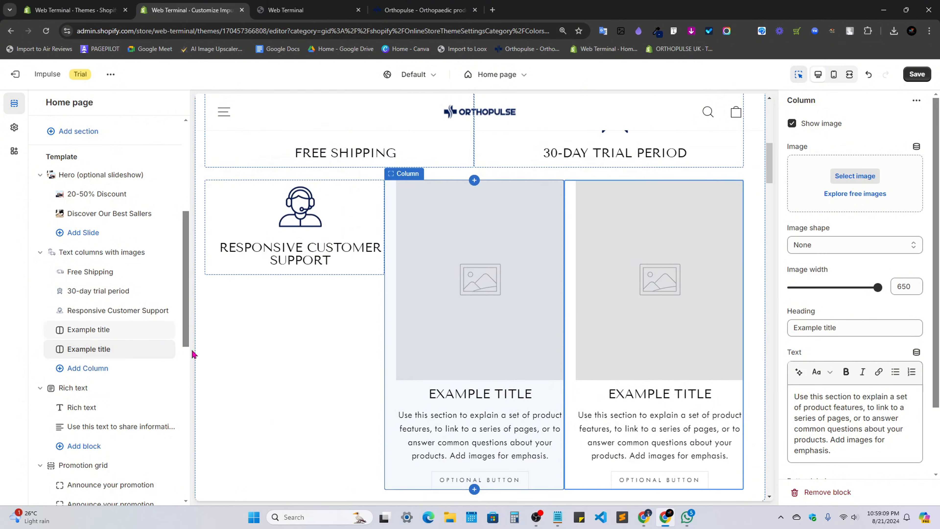
pyautogui.click(153, 331)
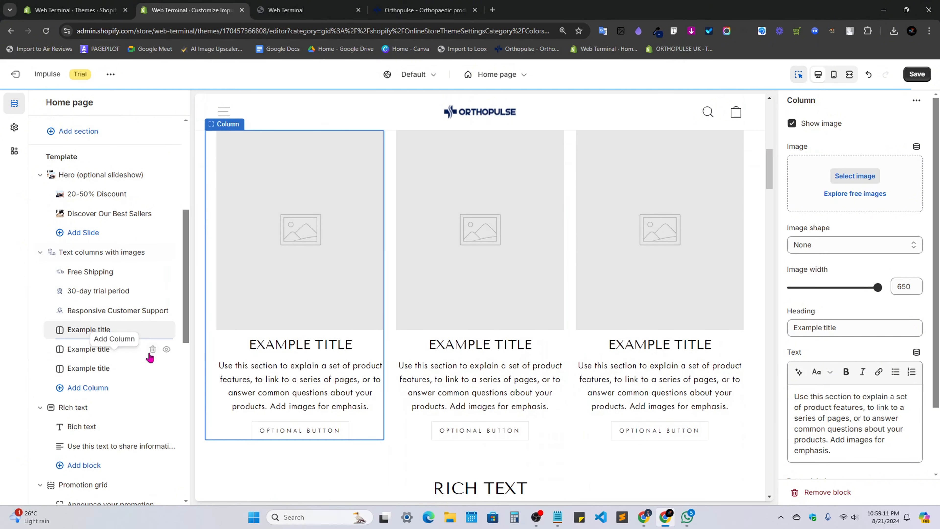
pyautogui.click(152, 330)
pyautogui.click(152, 330)
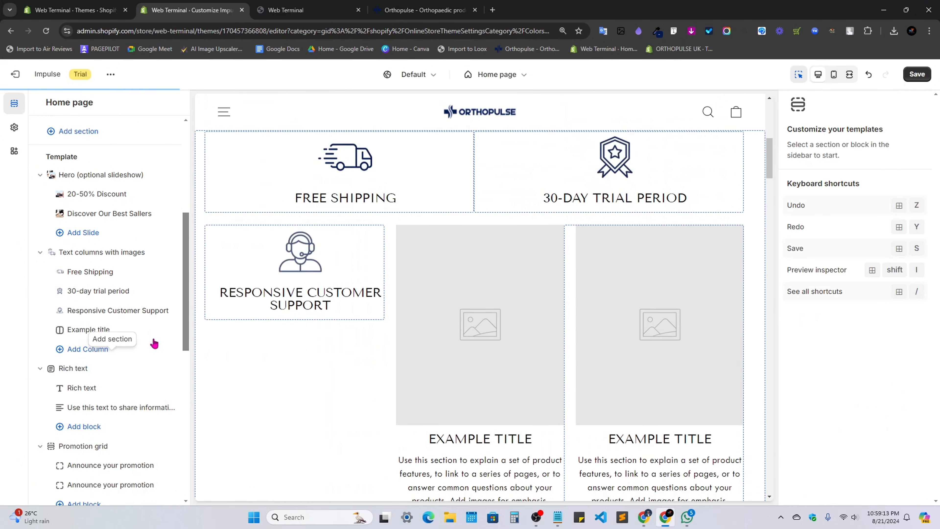
pyautogui.click(152, 330)
# Review the Free Shipping column's settings, and compare the icon row with the store preview and the reference store.
pyautogui.scroll(-5, 667, 343)
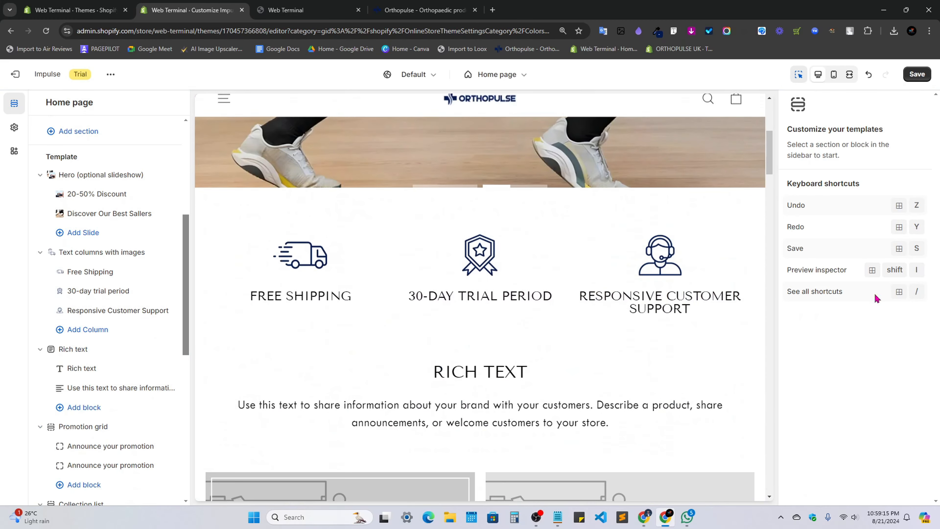
pyautogui.click(266, 294)
pyautogui.scroll(-3, 825, 253)
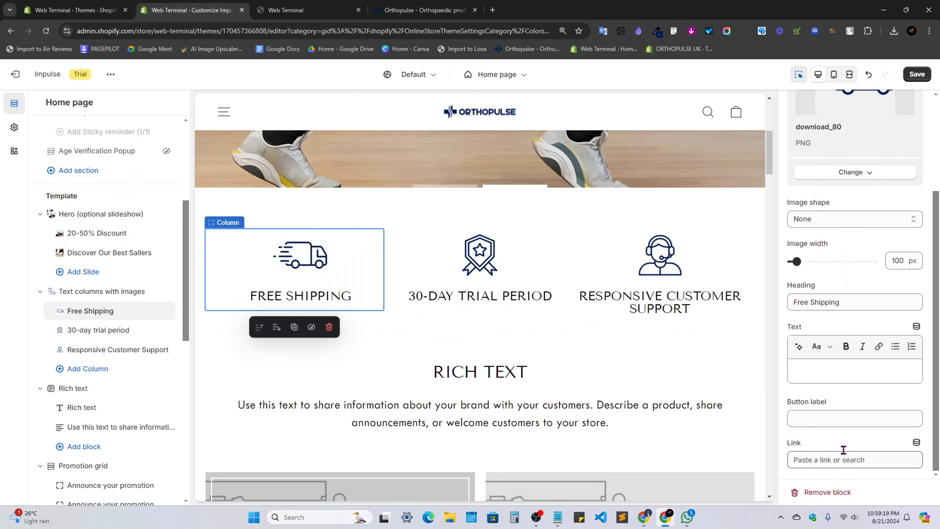
pyautogui.click(288, 10)
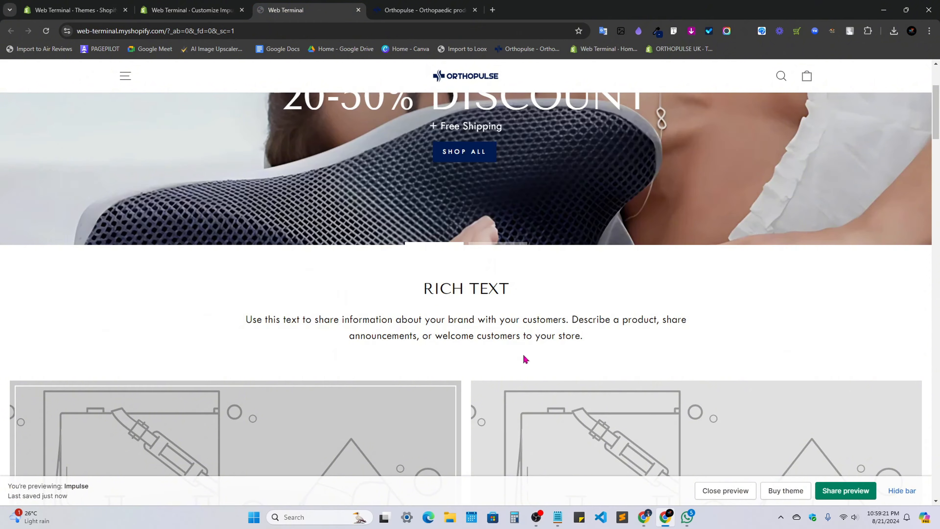
pyautogui.scroll(-5, 525, 359)
pyautogui.click(422, 10)
pyautogui.scroll(2, 338, 225)
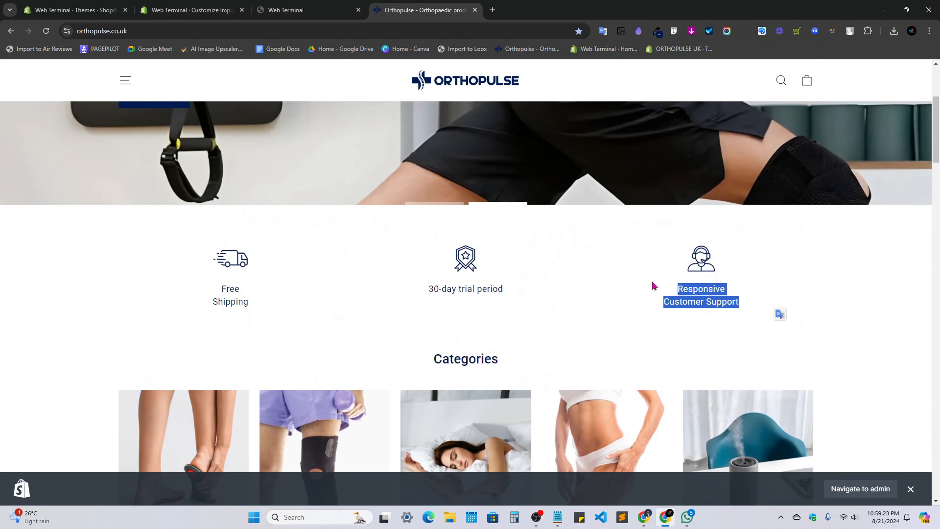
pyautogui.click(731, 271)
pyautogui.hotkey('ctrl', 'shift', 'Tab')
pyautogui.hotkey('ctrl', 'shift', 'Tab')
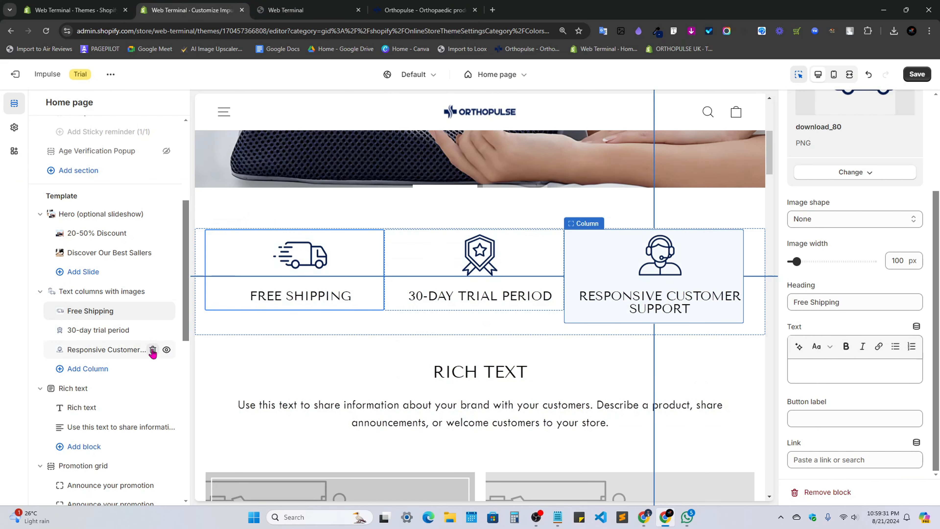
# Try removing the Responsive Customer Support column, and undo the removal.
pyautogui.click(152, 351)
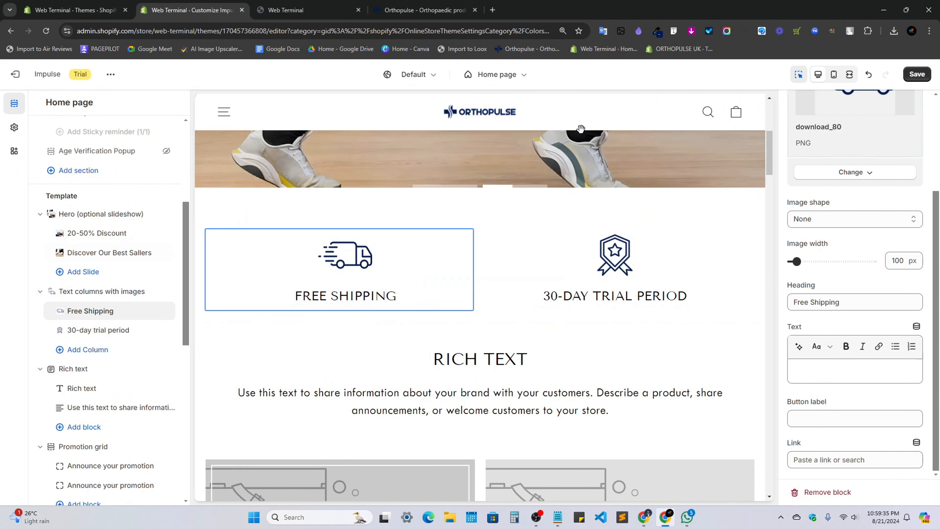
pyautogui.click(870, 77)
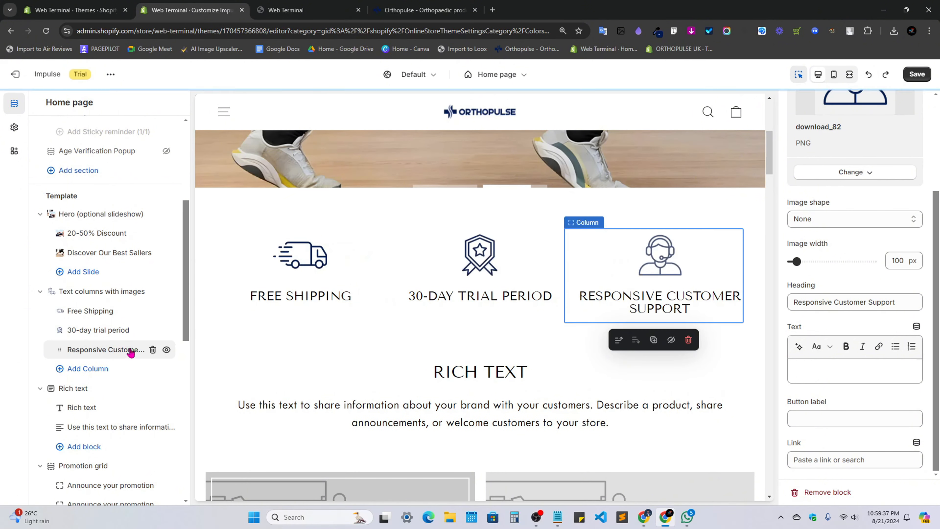
# Add two new columns after Responsive Customer Support in the Text columns with images section.
pyautogui.click(86, 375)
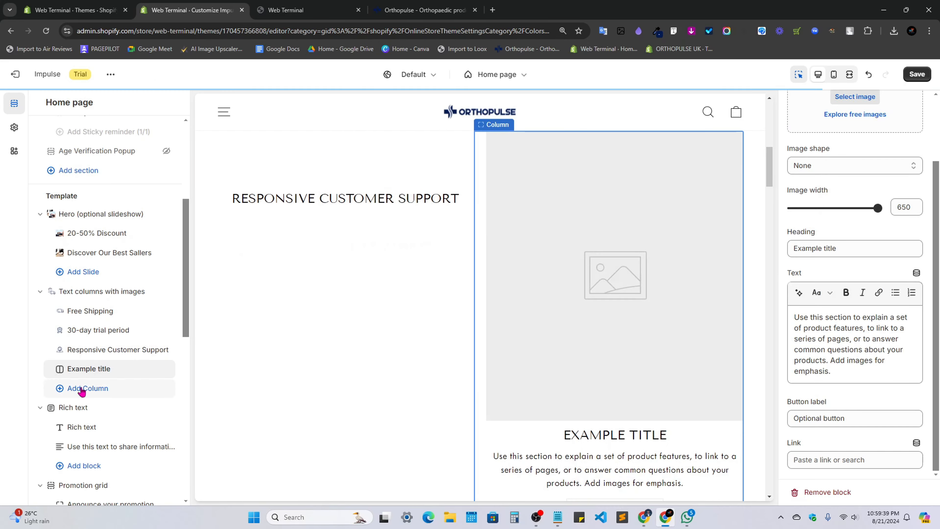
pyautogui.click(86, 388)
pyautogui.scroll(3, 581, 351)
pyautogui.scroll(-4, 574, 369)
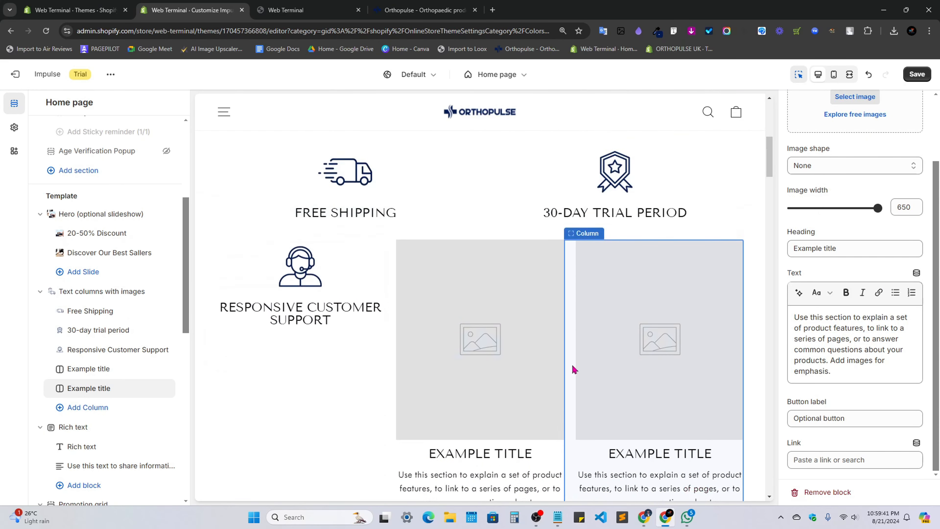
# Set the image of the first newly added column to download_80.
pyautogui.click(490, 266)
pyautogui.scroll(2, 883, 175)
pyautogui.click(865, 176)
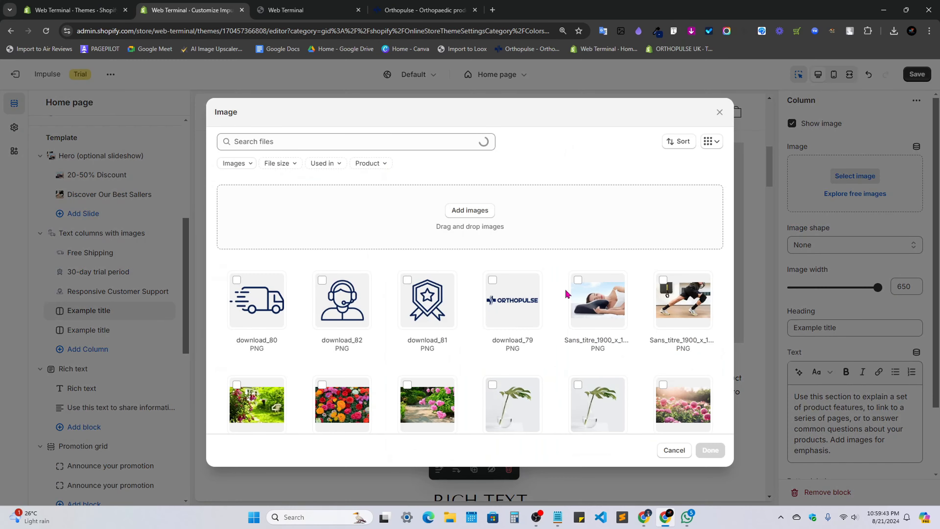
pyautogui.click(256, 300)
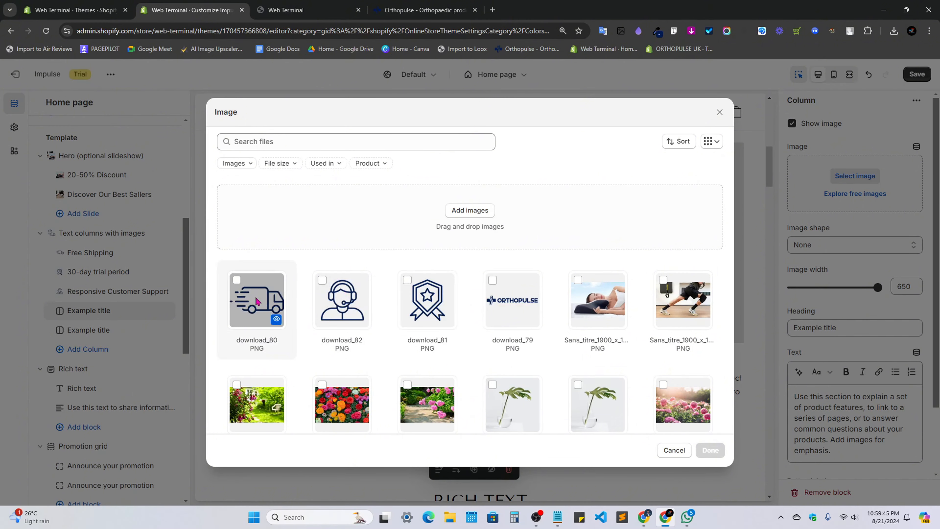
pyautogui.click(710, 450)
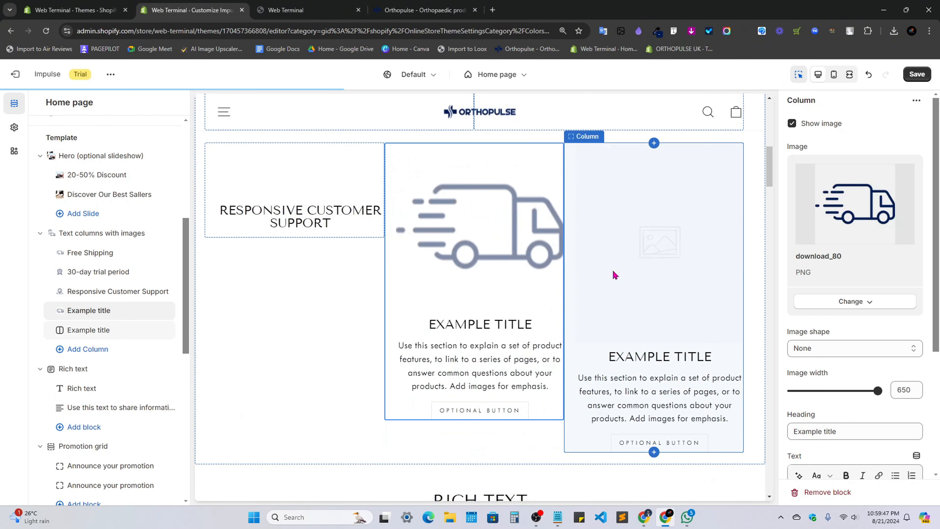
# Try to set the last new column's image to download_82.
pyautogui.click(685, 234)
pyautogui.click(852, 176)
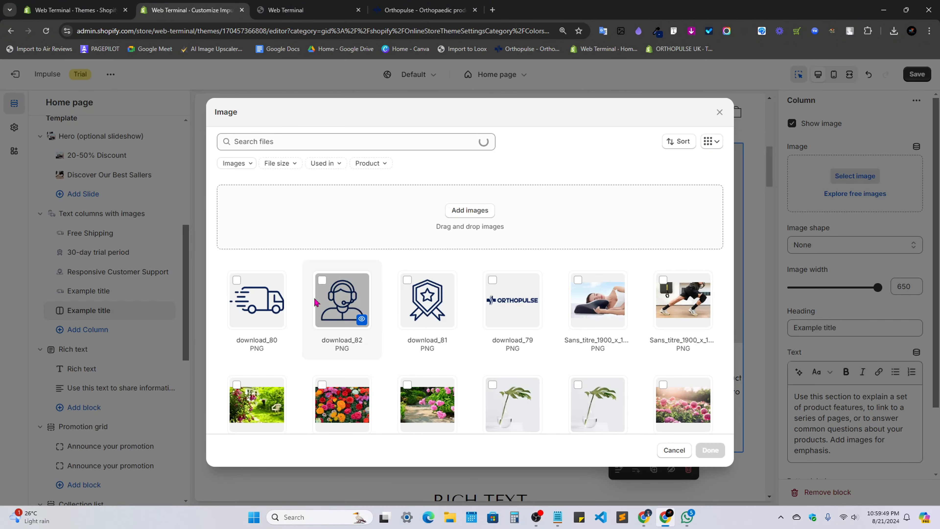
pyautogui.click(341, 301)
pyautogui.click(710, 450)
# Set the image width of both new columns to 100 px and give the last column the download_82 image.
pyautogui.click(552, 269)
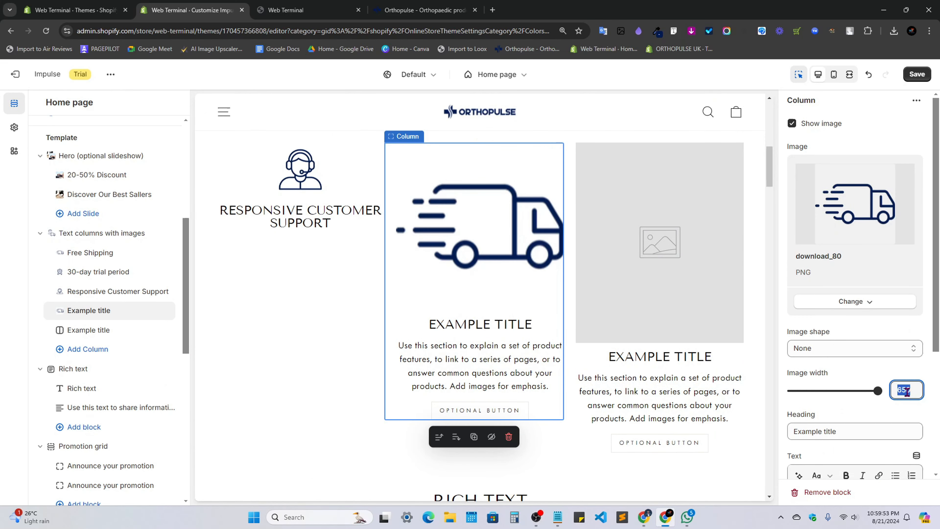
pyautogui.click(734, 386)
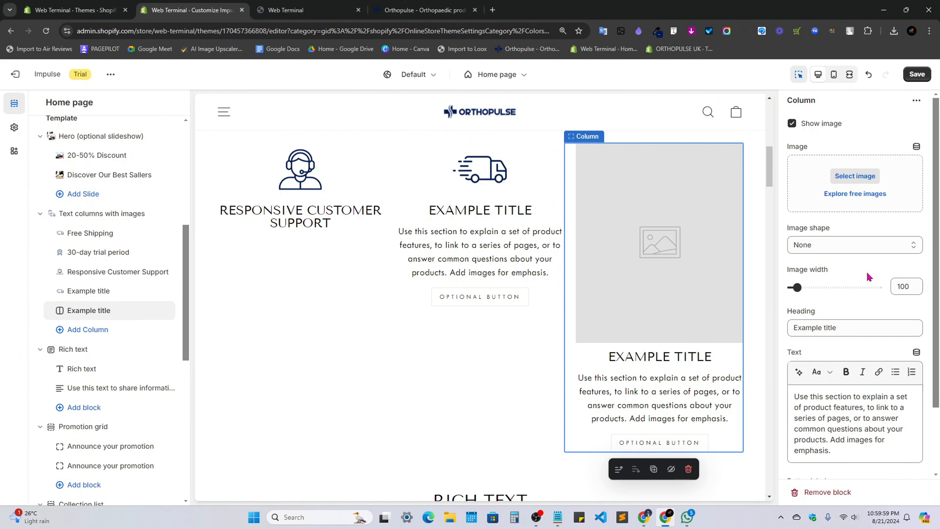
pyautogui.click(855, 176)
pyautogui.click(328, 313)
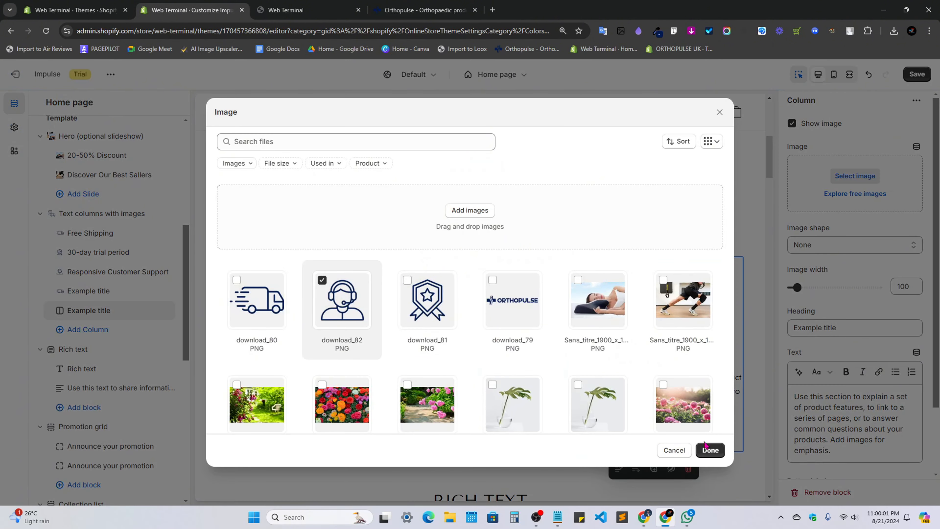
pyautogui.click(710, 449)
# Clear the description text and button label of the new column with the truck icon.
pyautogui.click(88, 234)
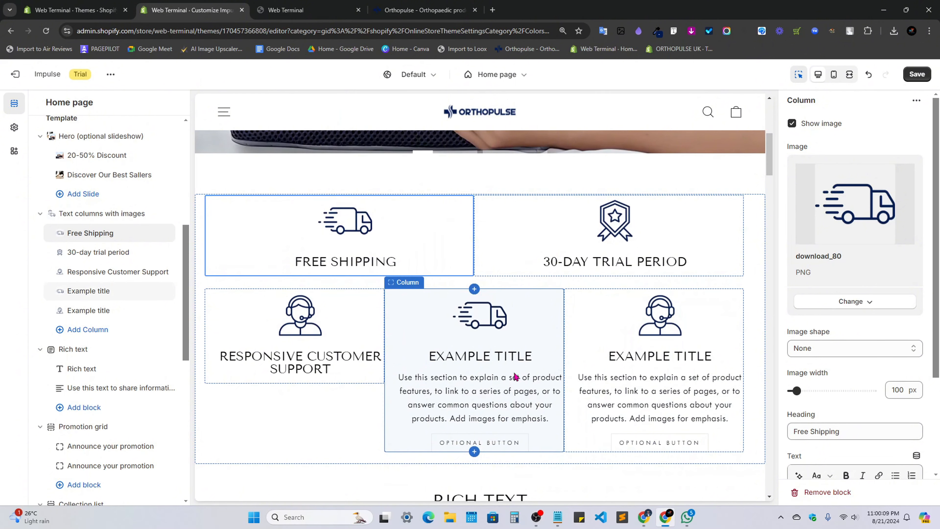
pyautogui.click(467, 391)
pyautogui.scroll(-5, 852, 335)
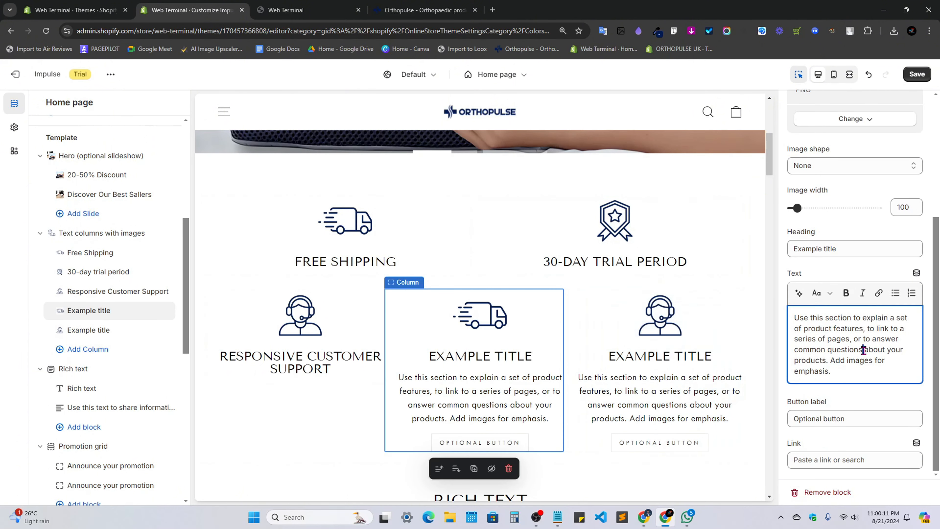
pyautogui.hotkey('ctrl', 'a')
pyautogui.press('BackSpace')
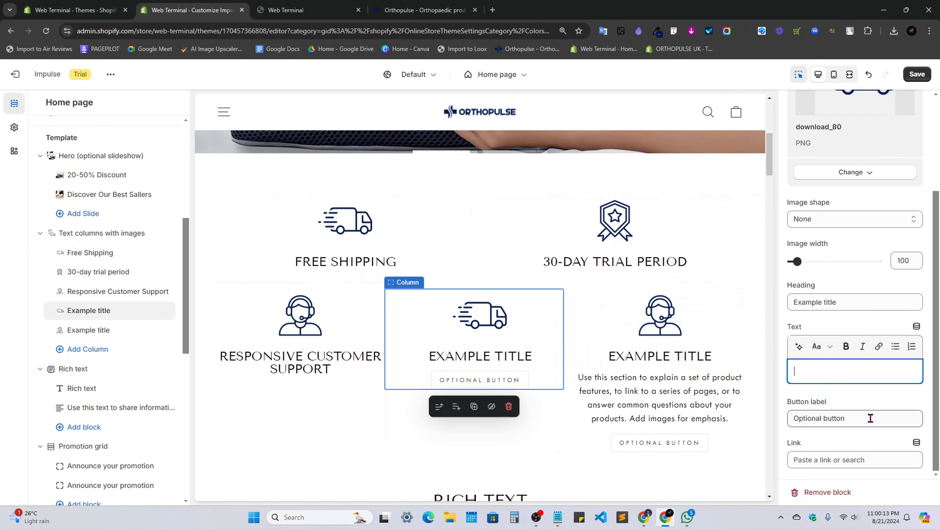
pyautogui.click(857, 419)
pyautogui.hotkey('ctrl', 'a')
pyautogui.press('BackSpace')
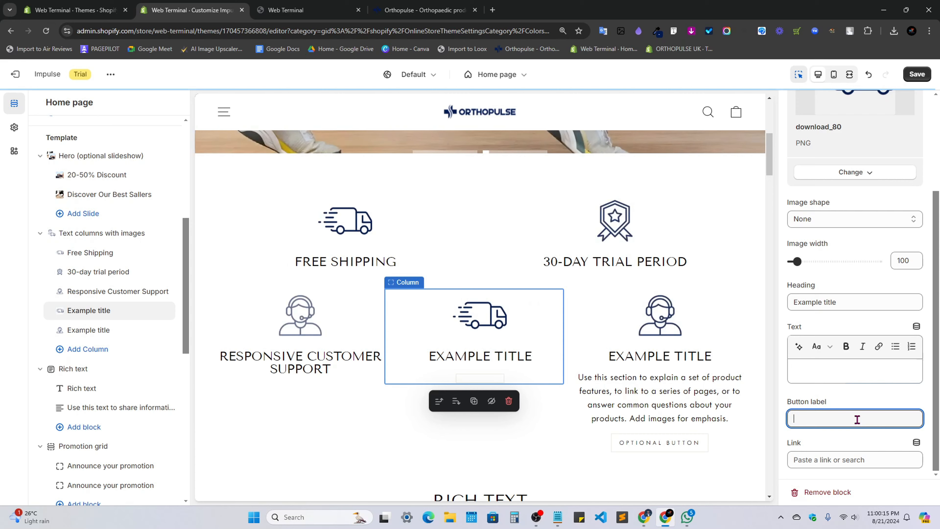
# Clear the description text and button label of the last column with the headset icon.
pyautogui.click(686, 403)
pyautogui.click(857, 390)
pyautogui.hotkey('ctrl', 'a')
pyautogui.press('BackSpace')
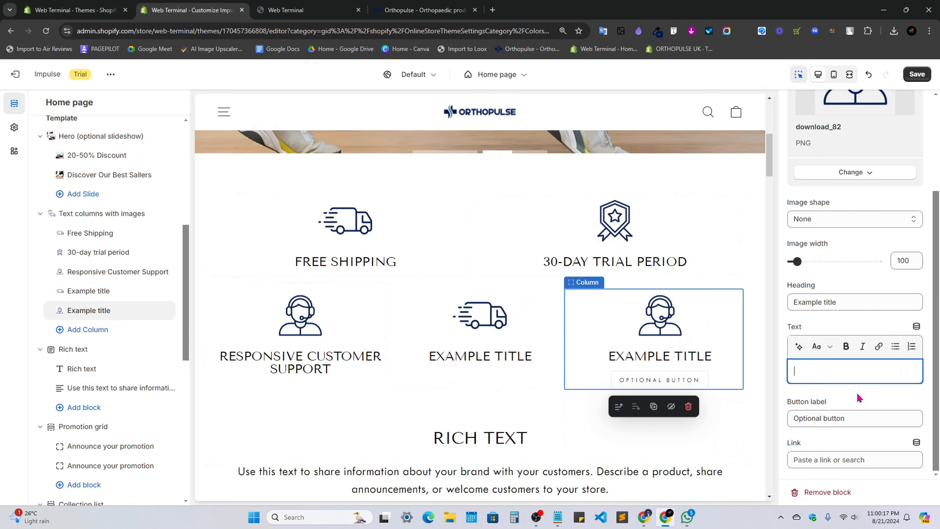
pyautogui.click(829, 418)
pyautogui.hotkey('ctrl', 'a')
pyautogui.press('BackSpace')
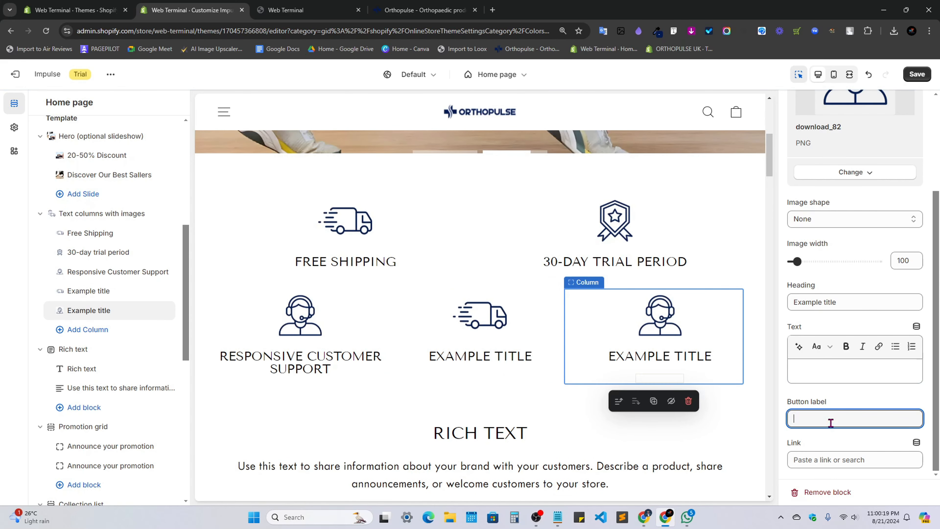
# Set the image width of all five icon columns to 60 px.
pyautogui.scroll(3, 790, 295)
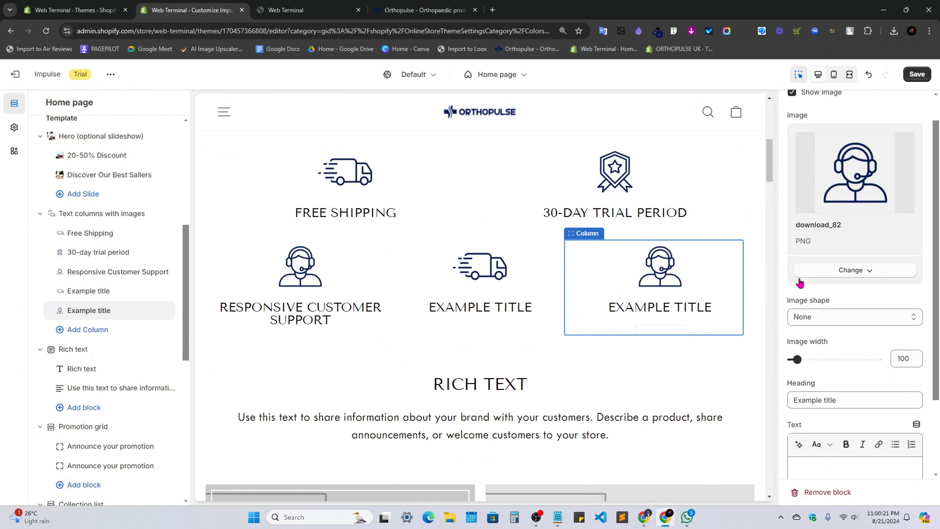
pyautogui.click(759, 206)
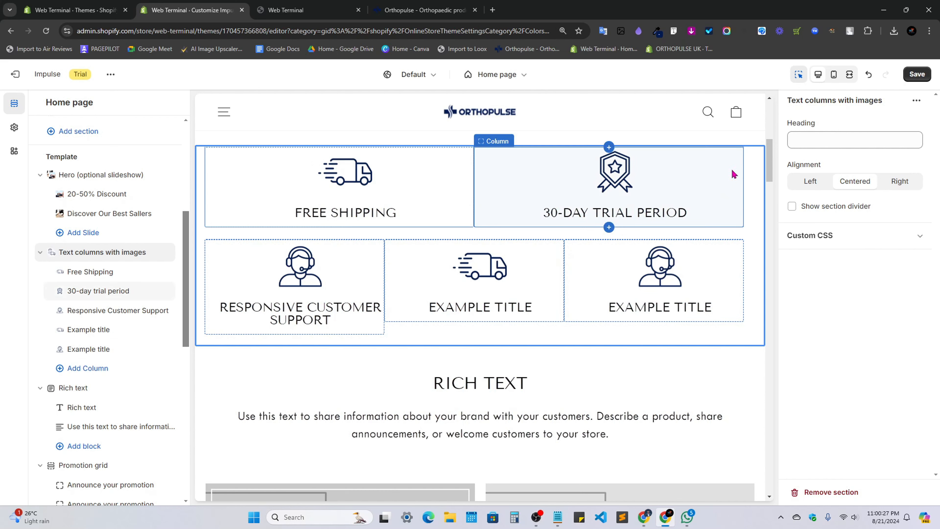
pyautogui.click(355, 185)
pyautogui.scroll(-3, 881, 370)
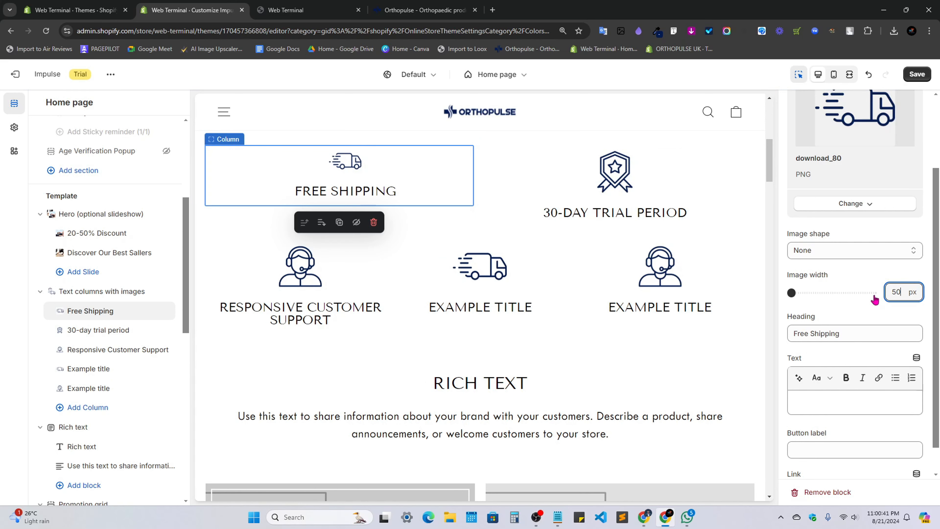
pyautogui.click(588, 175)
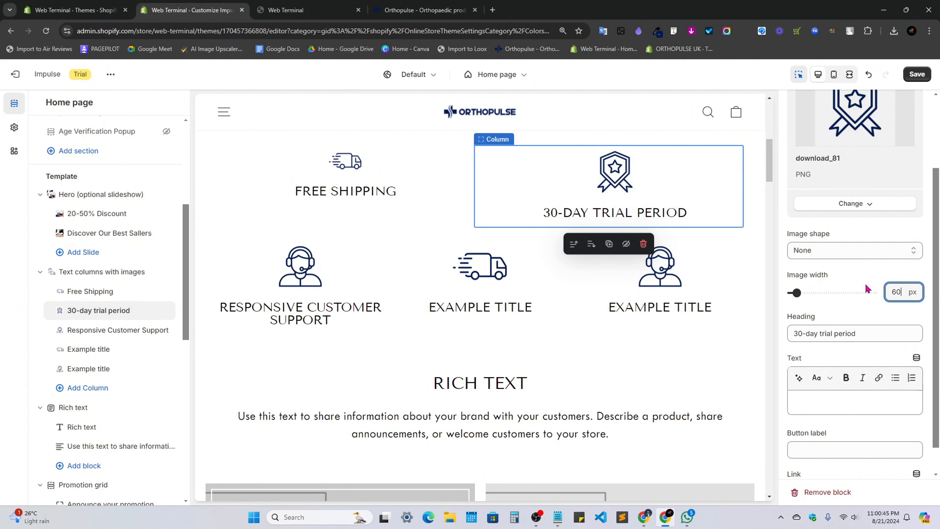
pyautogui.click(323, 293)
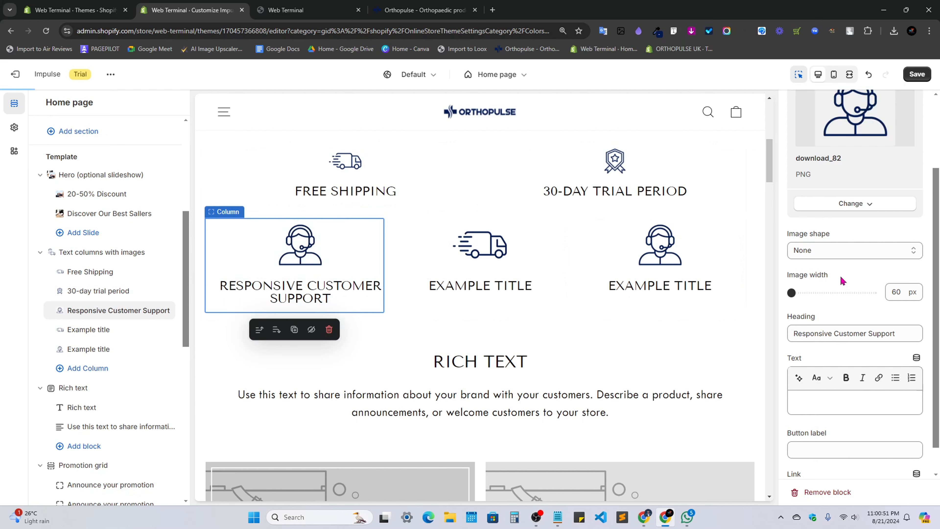
pyautogui.click(479, 252)
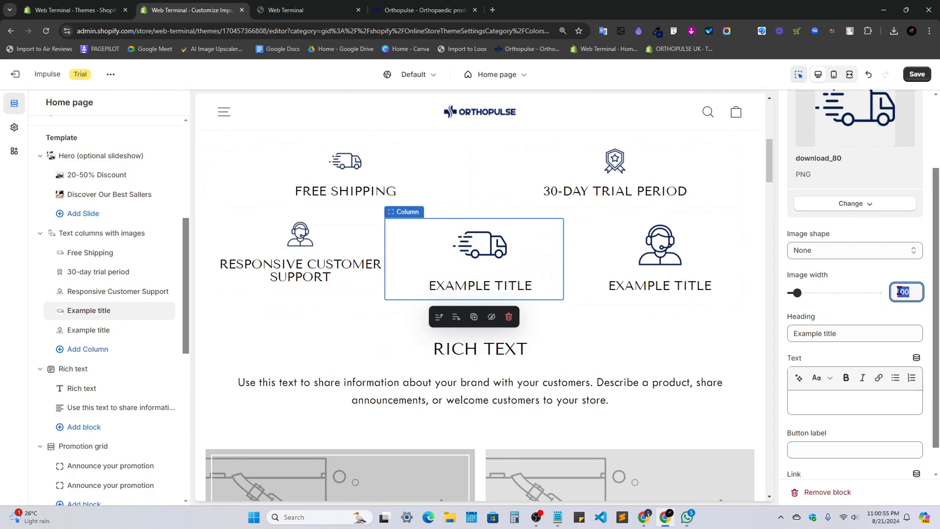
pyautogui.click(720, 247)
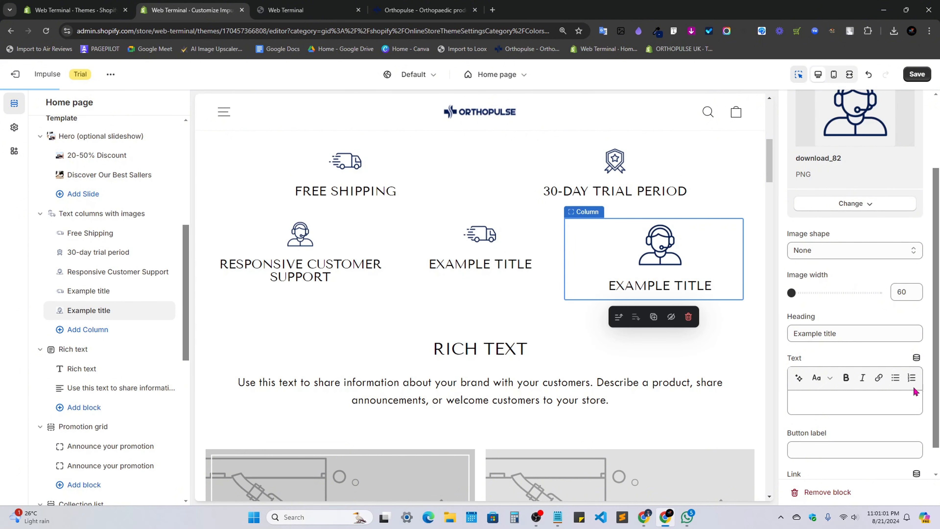
# Try left alignment on the Text columns with images section, and return it to centered.
pyautogui.click(206, 149)
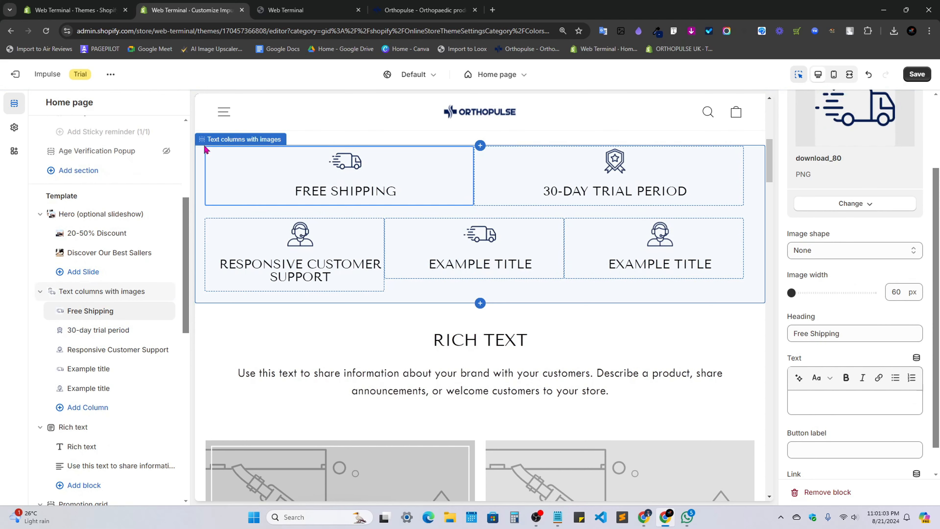
pyautogui.click(206, 143)
pyautogui.click(837, 239)
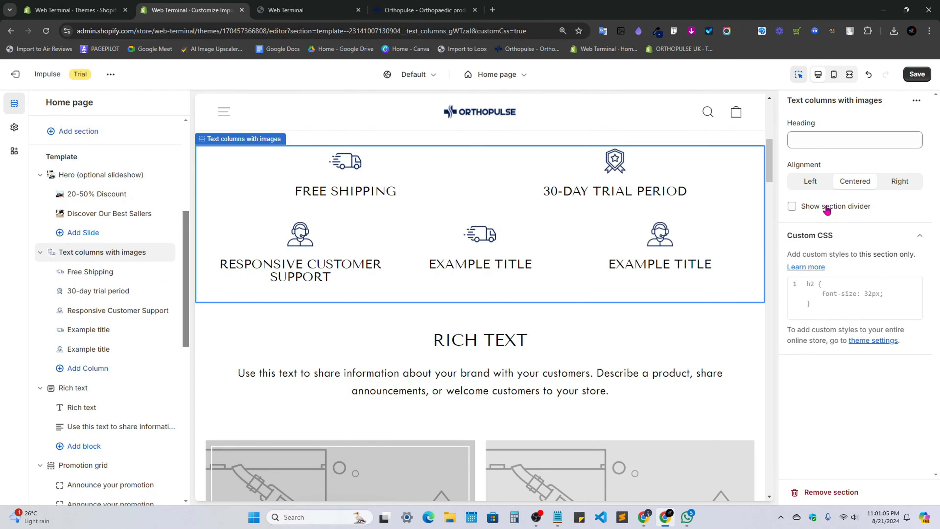
pyautogui.click(826, 210)
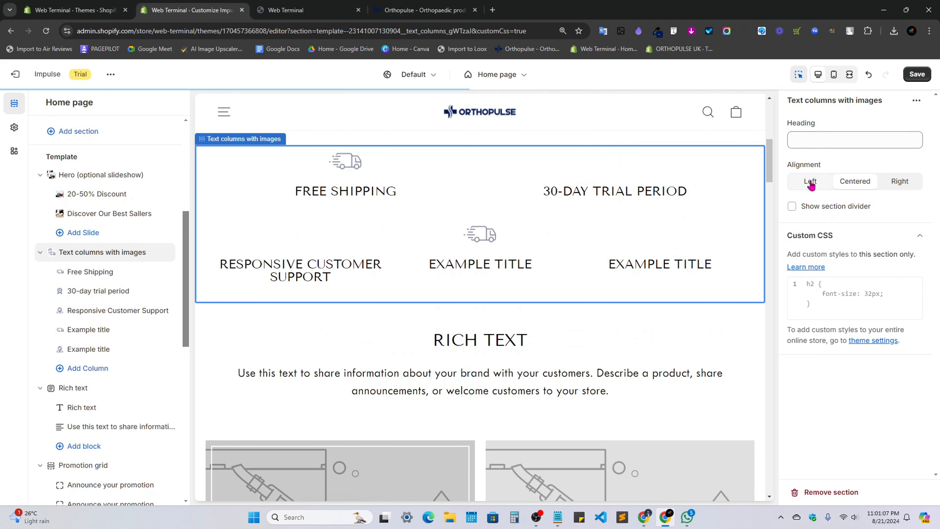
pyautogui.click(812, 183)
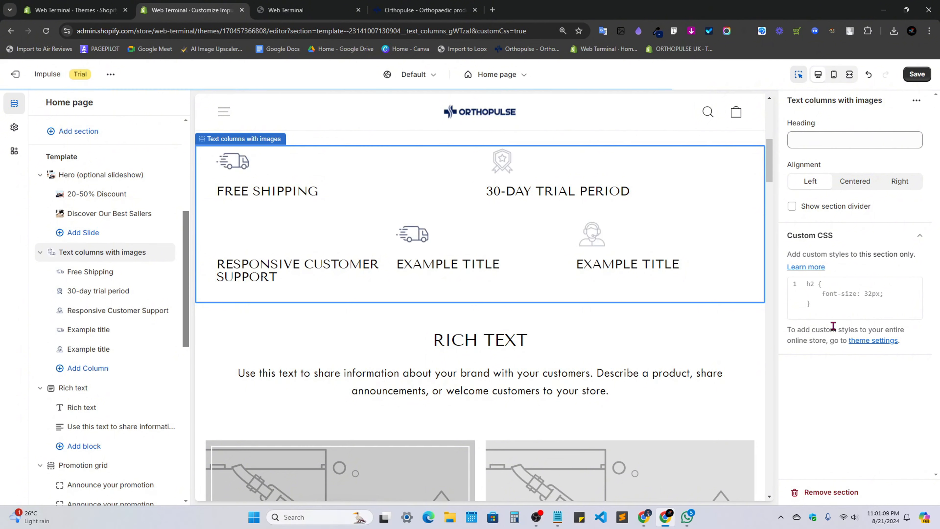
pyautogui.scroll(-4, 81, 326)
pyautogui.scroll(5, 99, 242)
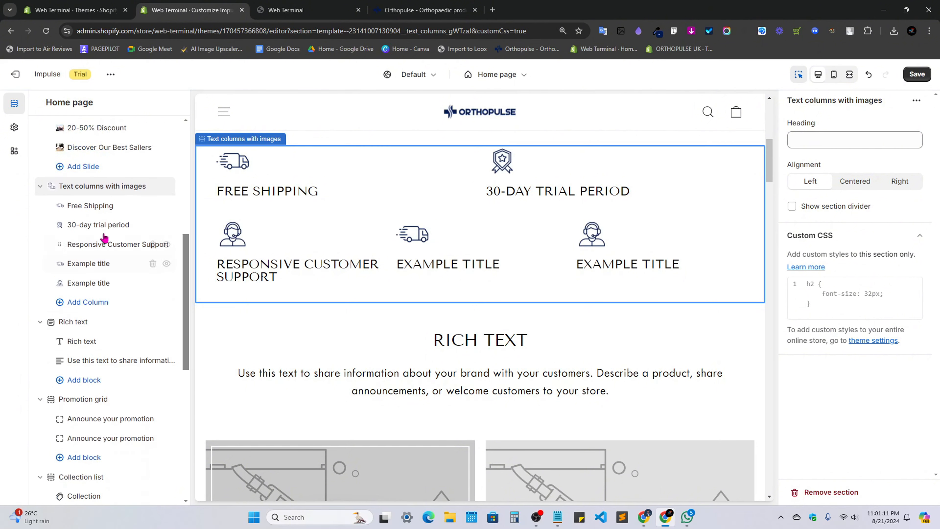
pyautogui.scroll(6, 282, 283)
pyautogui.scroll(-3, 224, 320)
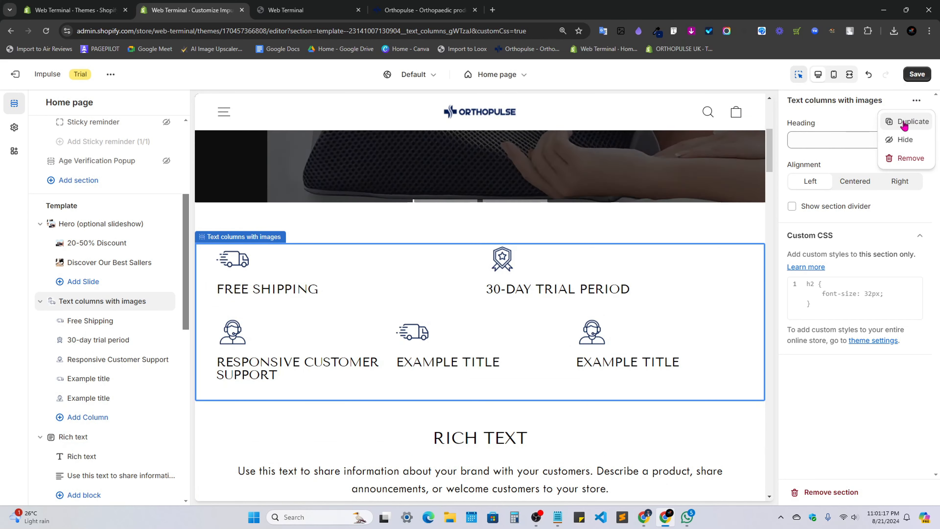
pyautogui.scroll(-4, 587, 426)
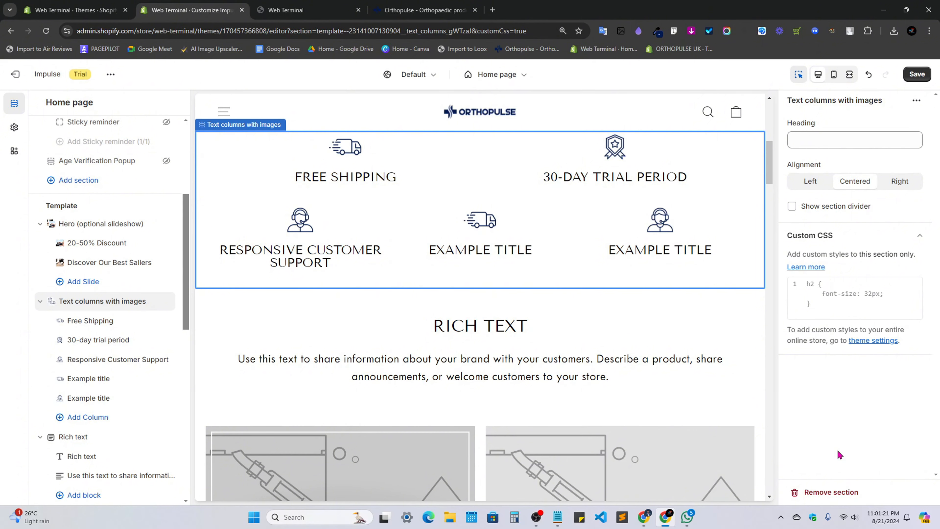
# Remove the last Example title column from the Text columns with images section and save the theme changes.
pyautogui.scroll(4, 414, 231)
pyautogui.scroll(-3, 92, 192)
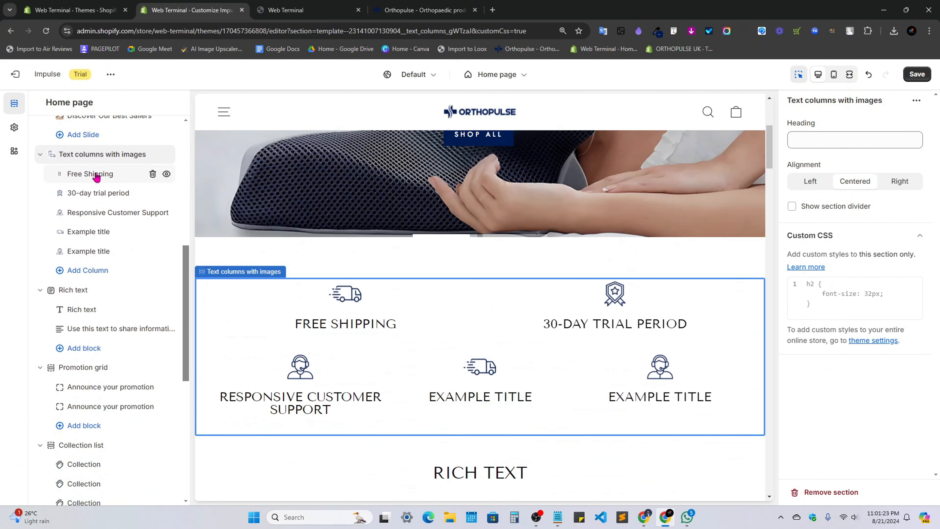
pyautogui.click(152, 251)
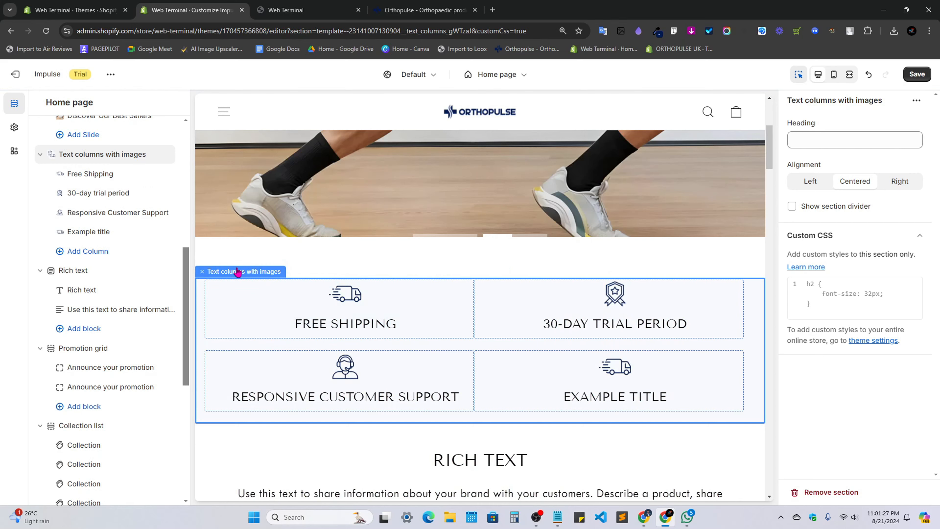
pyautogui.click(238, 273)
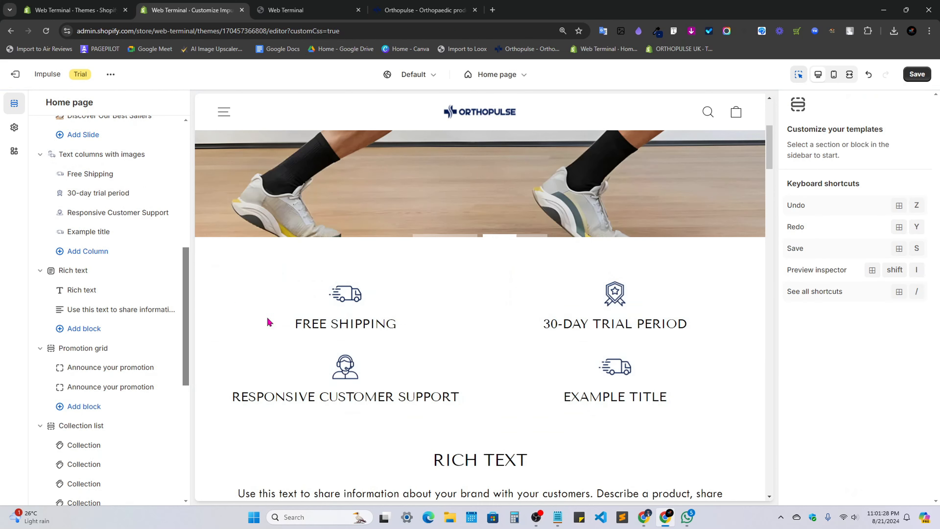
pyautogui.click(750, 290)
pyautogui.click(917, 74)
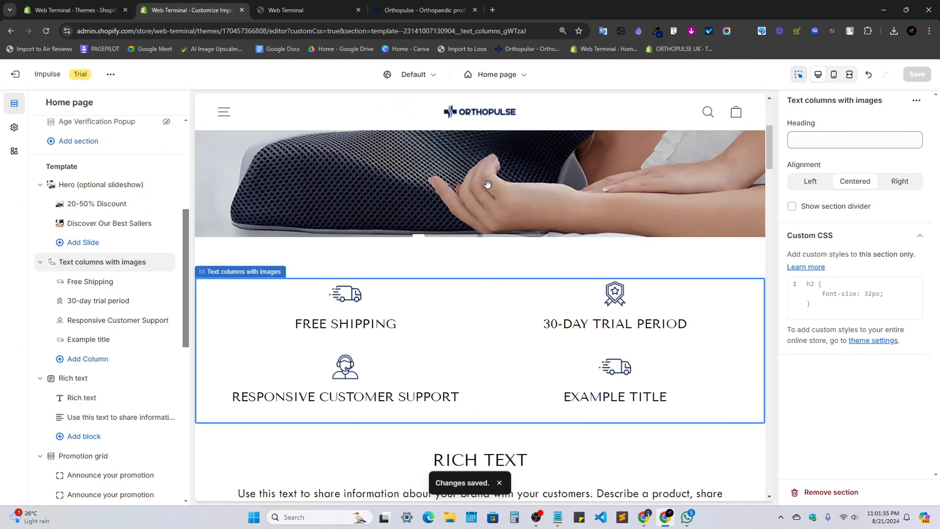
# Reload the store preview, view the icon columns below the hero, and inspect that section's markup in the browser developer tools.
pyautogui.click(296, 5)
pyautogui.click(46, 12)
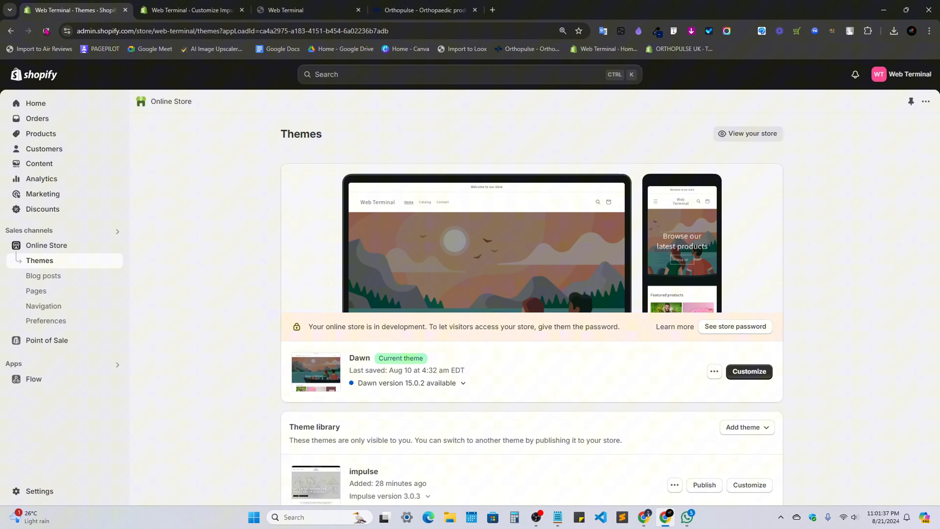
pyautogui.click(300, 6)
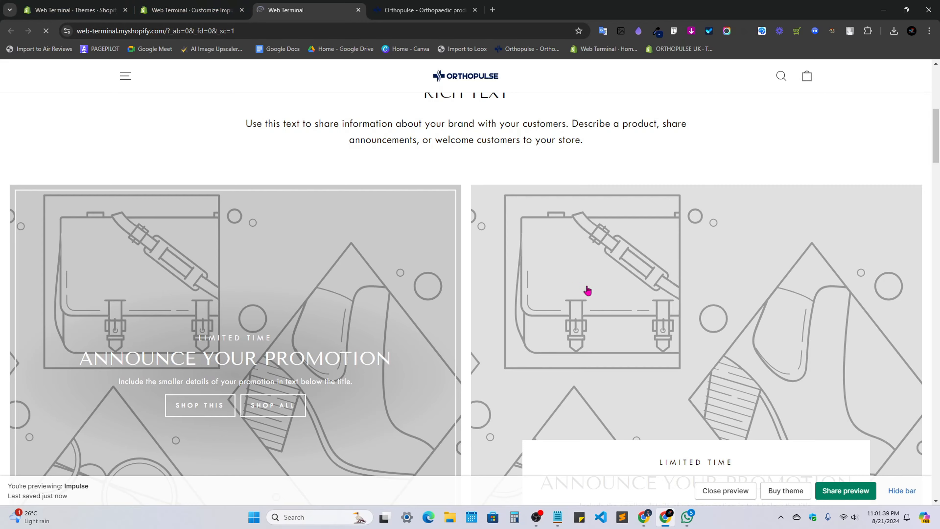
pyautogui.scroll(-1, 585, 300)
pyautogui.scroll(11, 582, 304)
pyautogui.scroll(-5, 582, 299)
pyautogui.rightClick(816, 280)
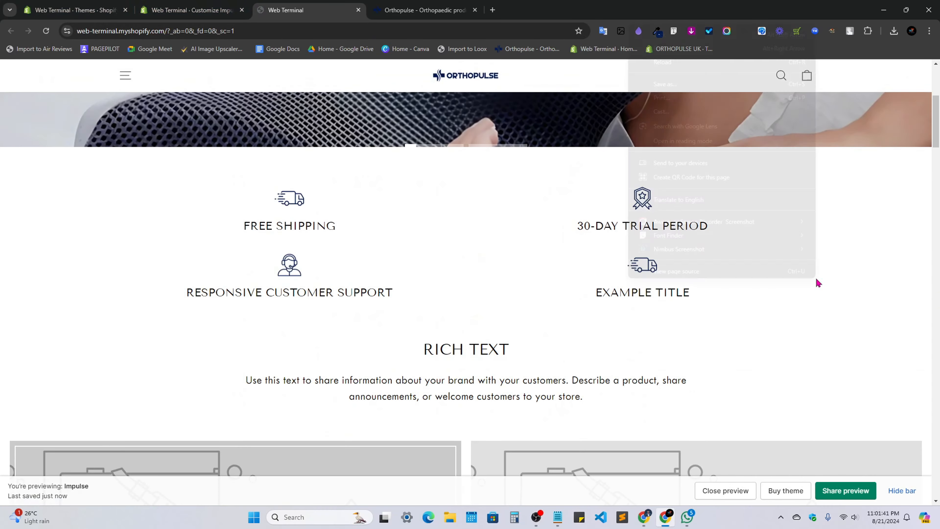
pyautogui.click(796, 269)
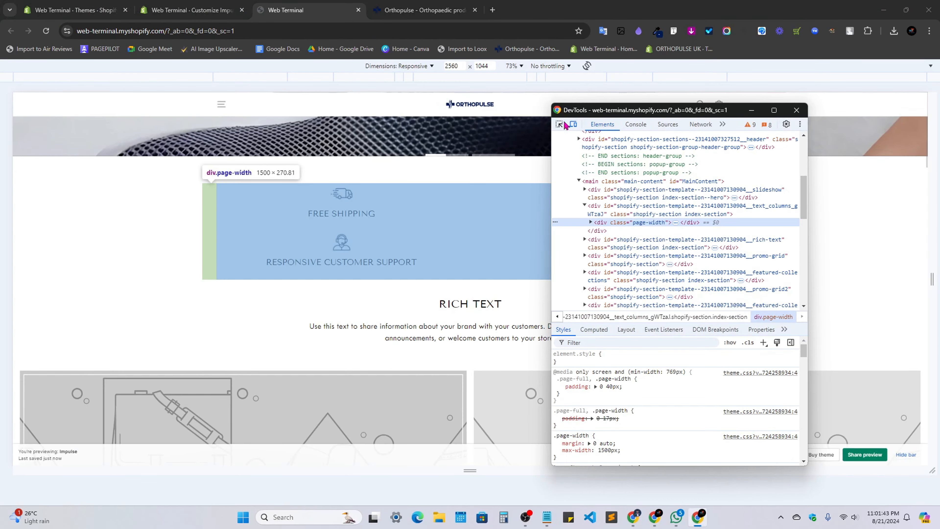
# Inspect the icon columns' page-width container and add a .page-width style rule with display: flex.
pyautogui.click(560, 125)
pyautogui.click(206, 189)
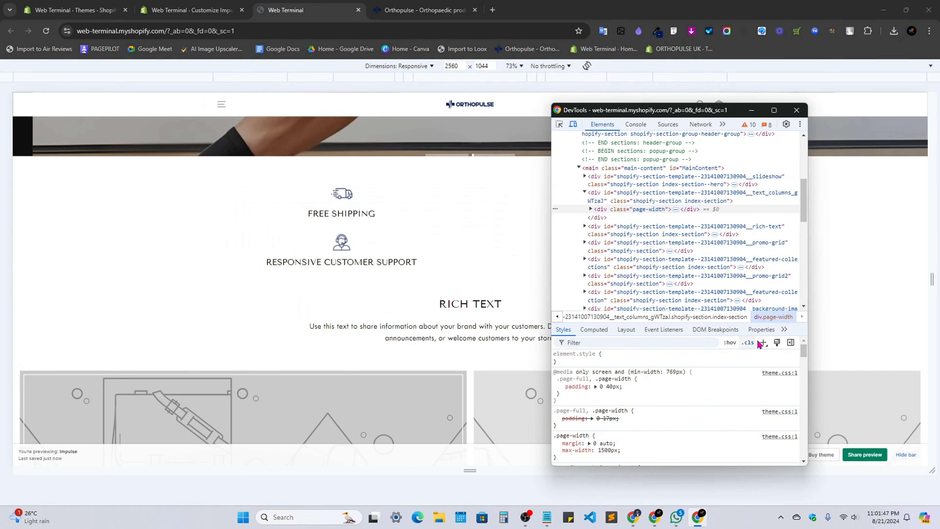
pyautogui.click(748, 342)
pyautogui.click(763, 342)
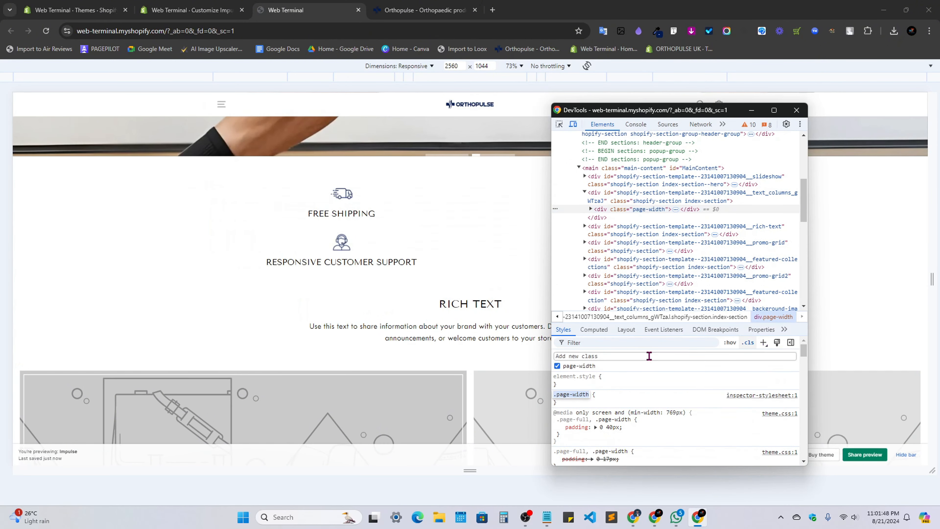
pyautogui.click(632, 402)
pyautogui.write('display')
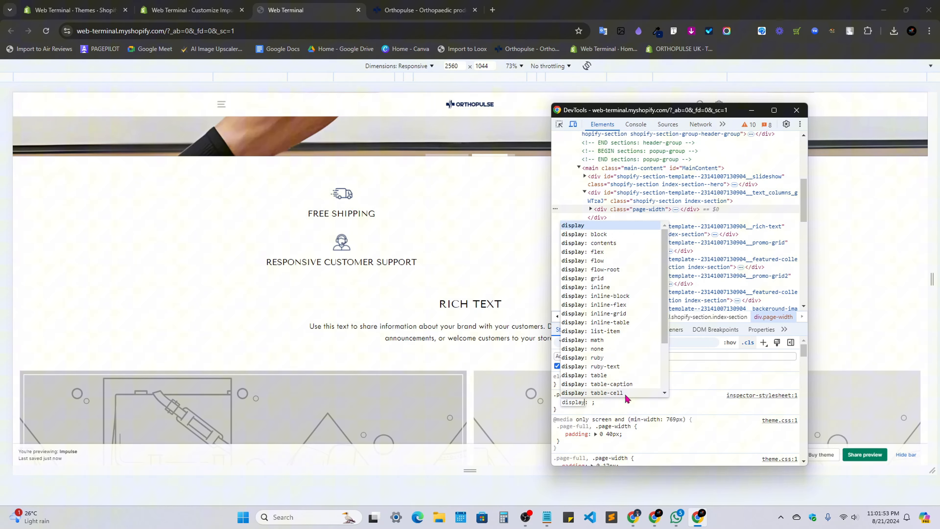
pyautogui.press('Tab')
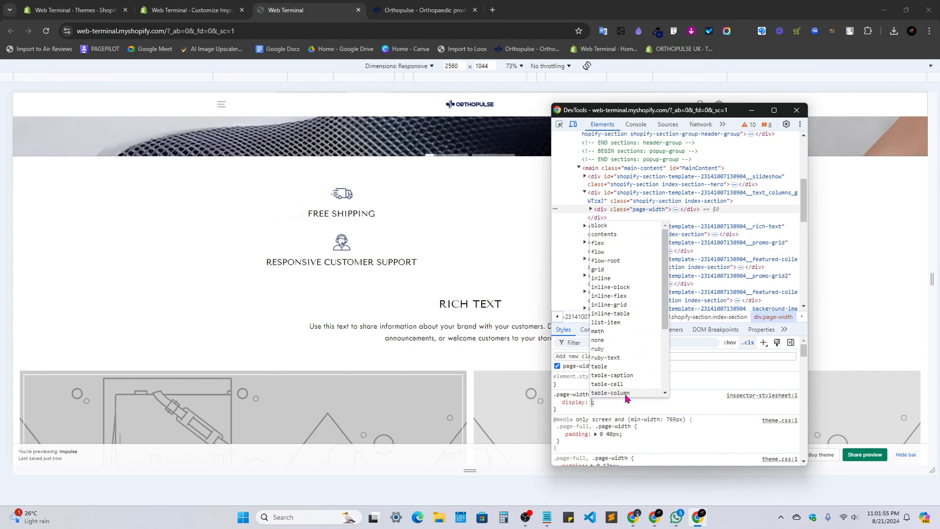
pyautogui.write('flex')
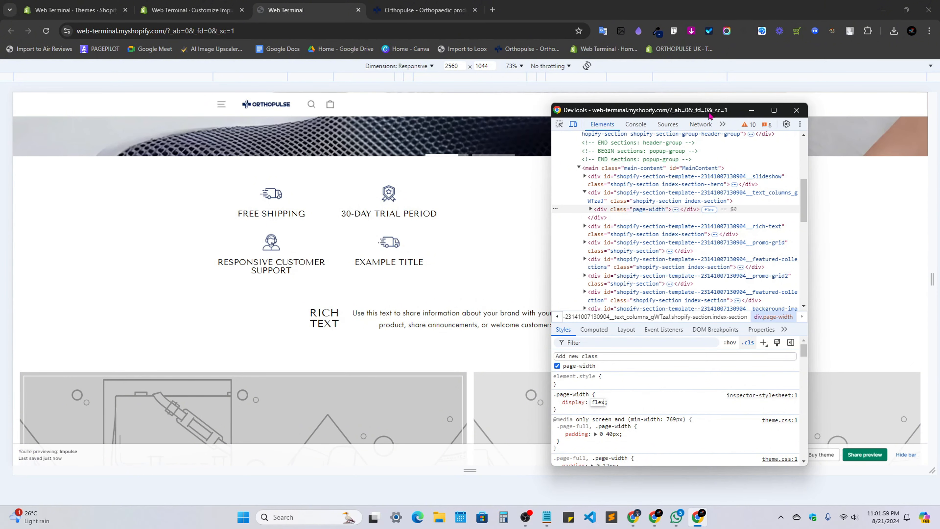
# Add justify-content: center to the .page-width rule, moving the developer tools window aside to see the page.
pyautogui.moveTo(708, 111); pyautogui.dragTo(854, 112)
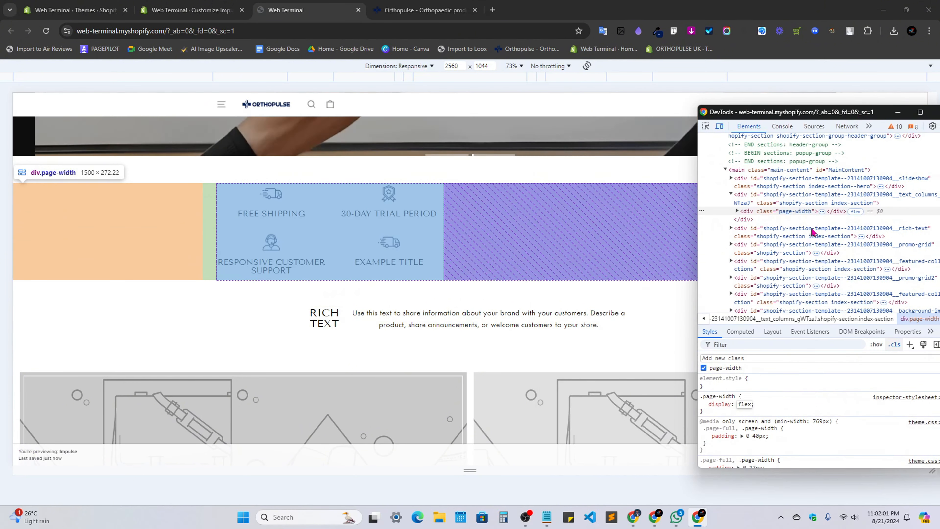
pyautogui.click(780, 408)
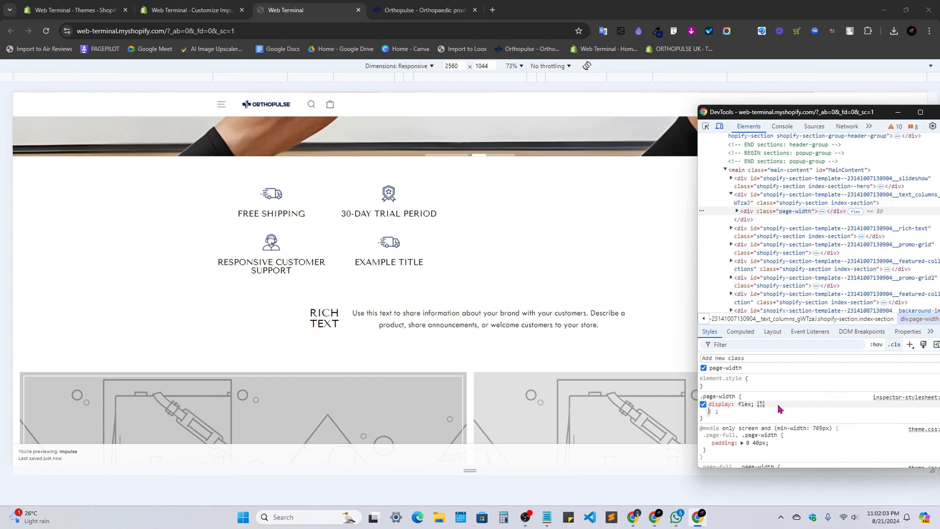
pyautogui.write('jus')
pyautogui.press('Return')
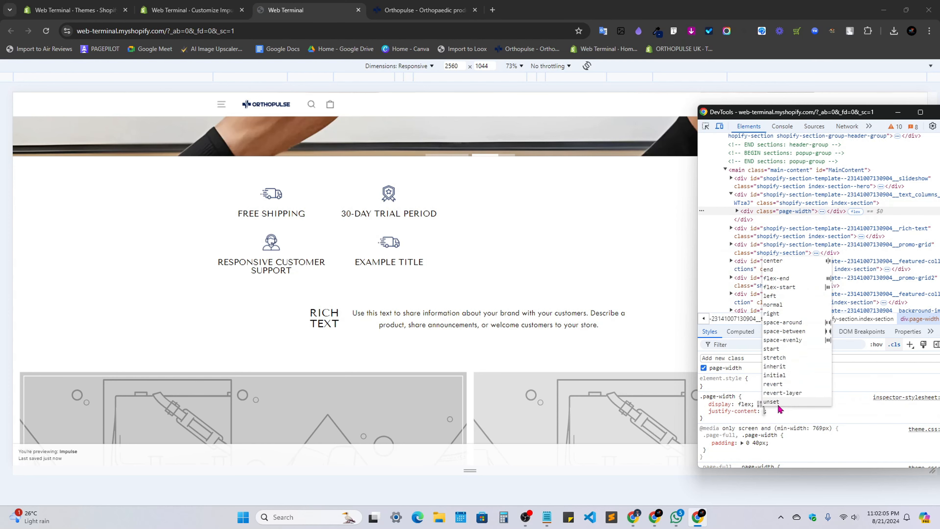
pyautogui.press('Down')
pyautogui.press('Down')
pyautogui.press('Up')
pyautogui.press('Return')
pyautogui.press('Escape')
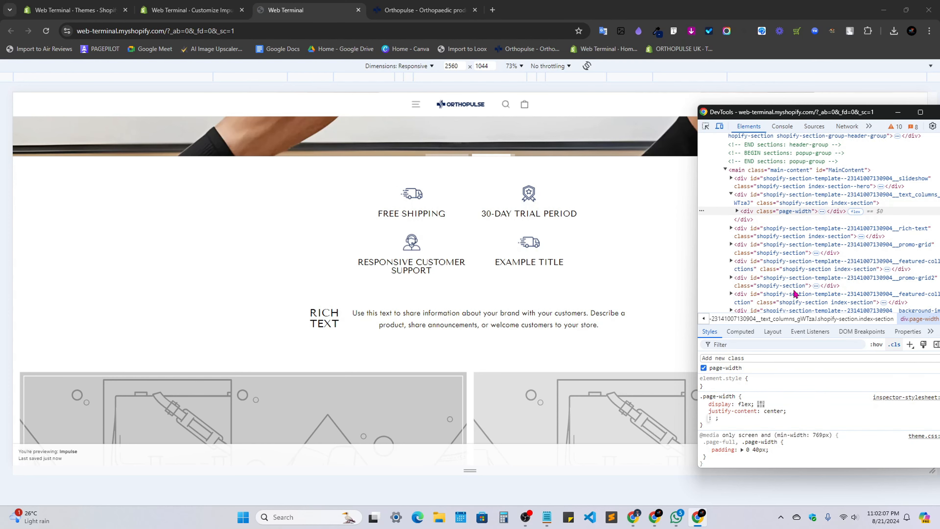
# Examine the nested markup and classes of the grid, the Free Shipping column and its image wrapper inside the page-width container.
pyautogui.click(822, 211)
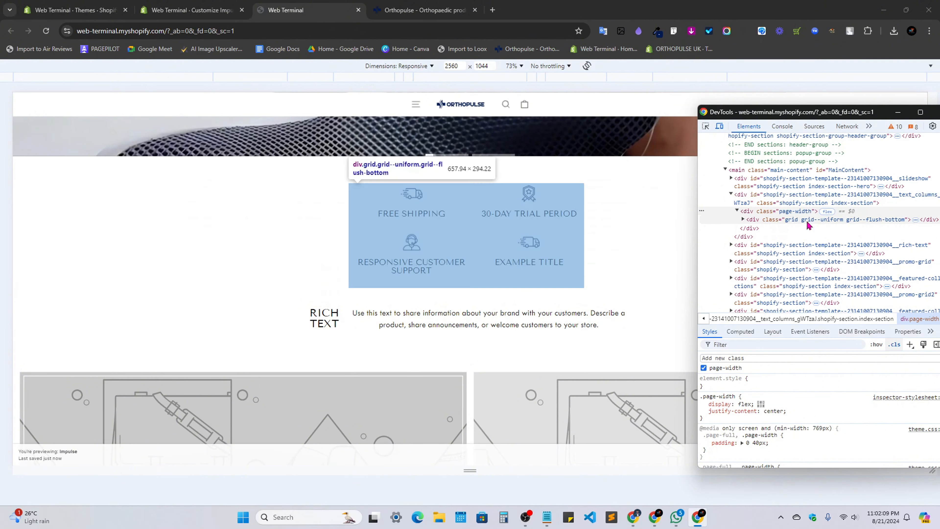
pyautogui.click(808, 222)
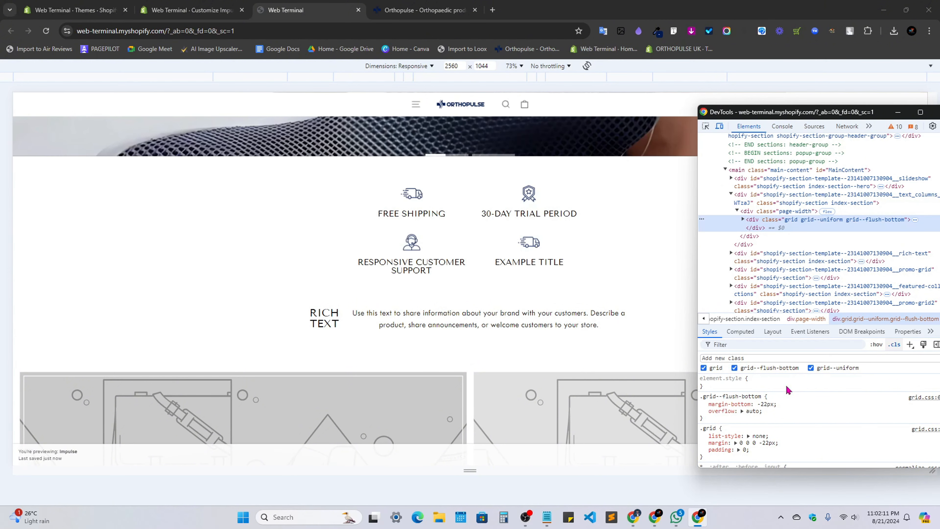
pyautogui.click(915, 220)
pyautogui.click(844, 235)
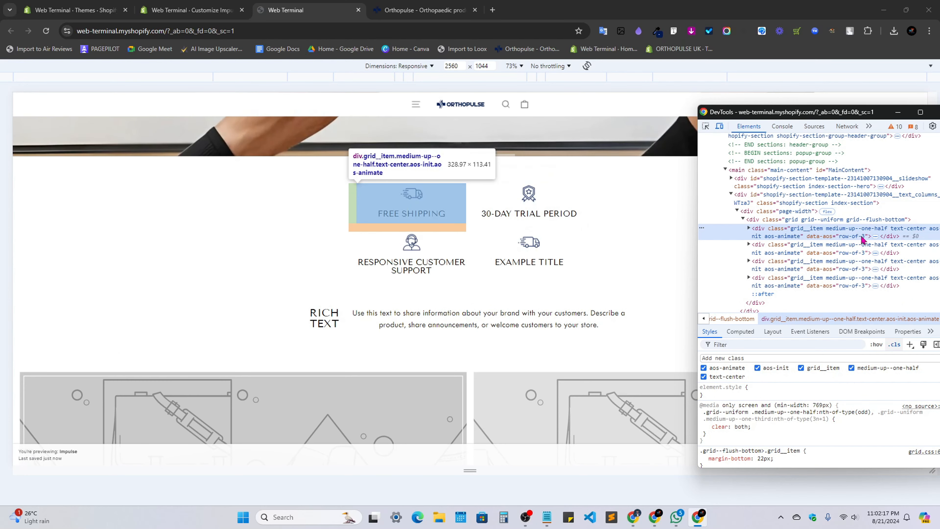
pyautogui.press('Right')
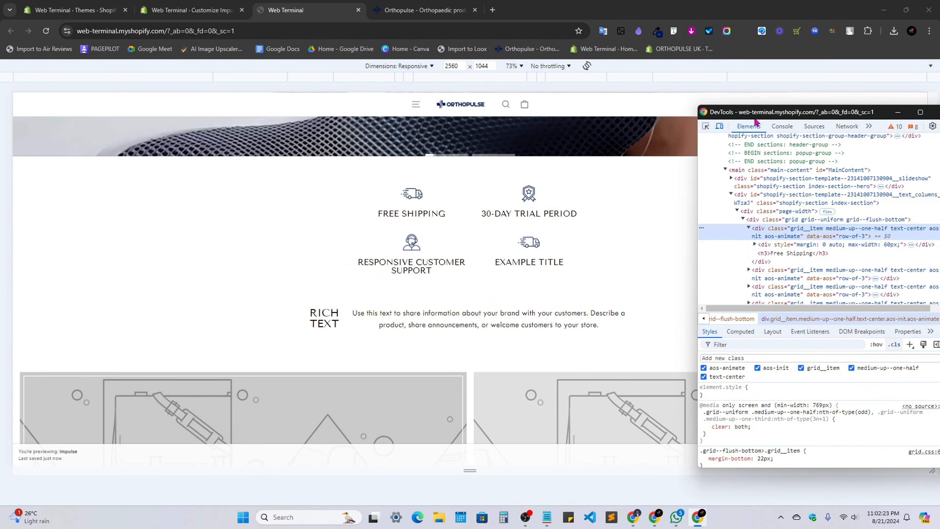
pyautogui.moveTo(757, 113); pyautogui.dragTo(686, 111)
pyautogui.click(781, 230)
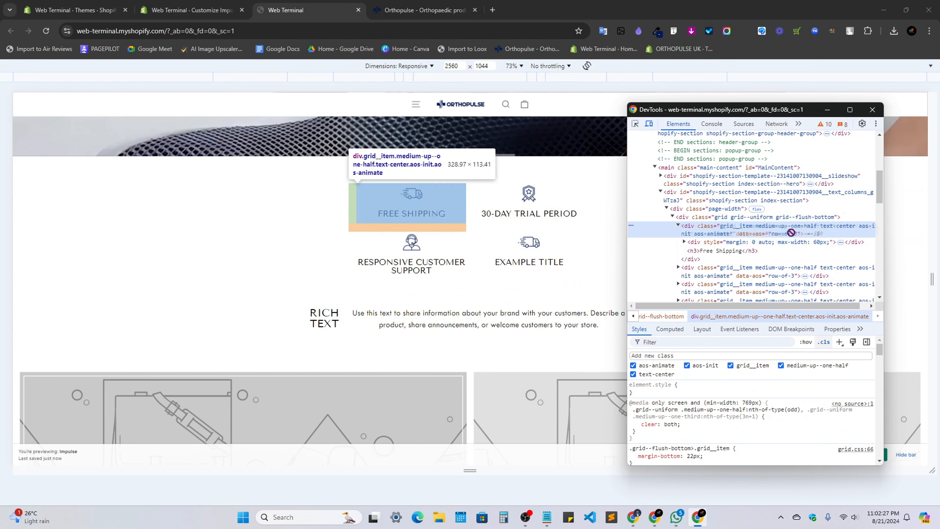
pyautogui.click(840, 243)
pyautogui.click(768, 251)
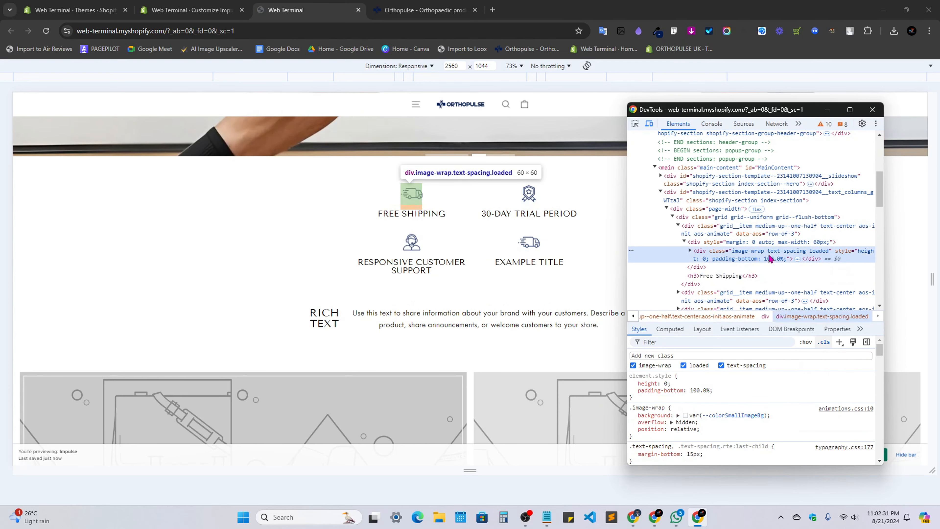
pyautogui.click(779, 243)
pyautogui.click(789, 235)
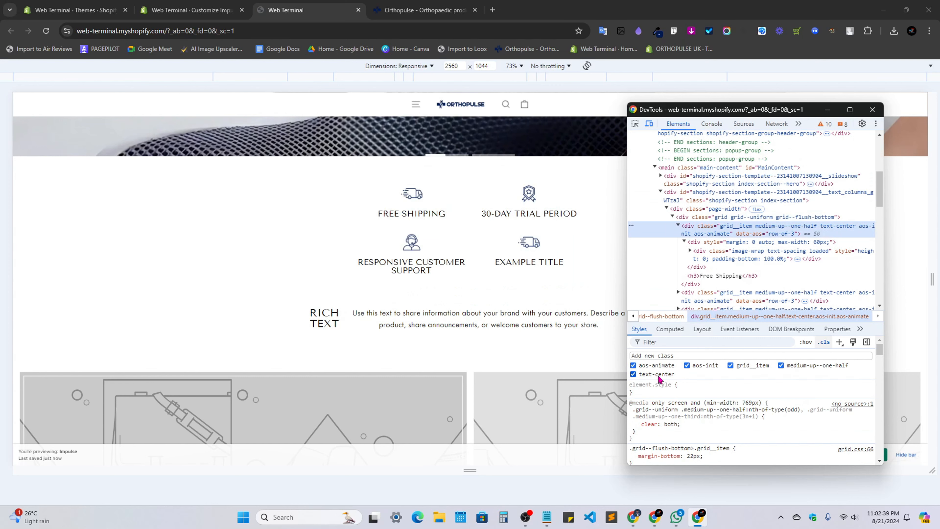
# Toggle the Free Shipping column's aos-init class off and on, and inspect the contents of its image wrapper and the page-width container.
pyautogui.click(687, 365)
pyautogui.click(687, 365)
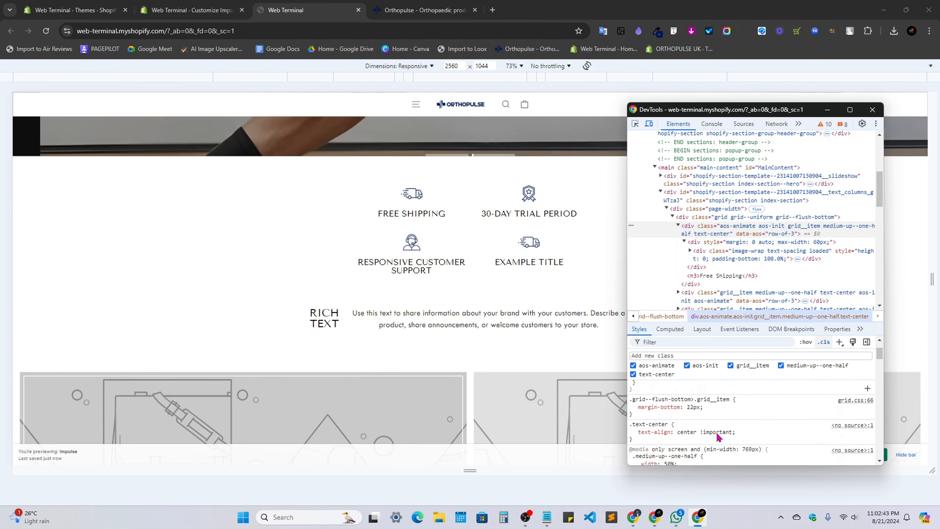
pyautogui.click(796, 260)
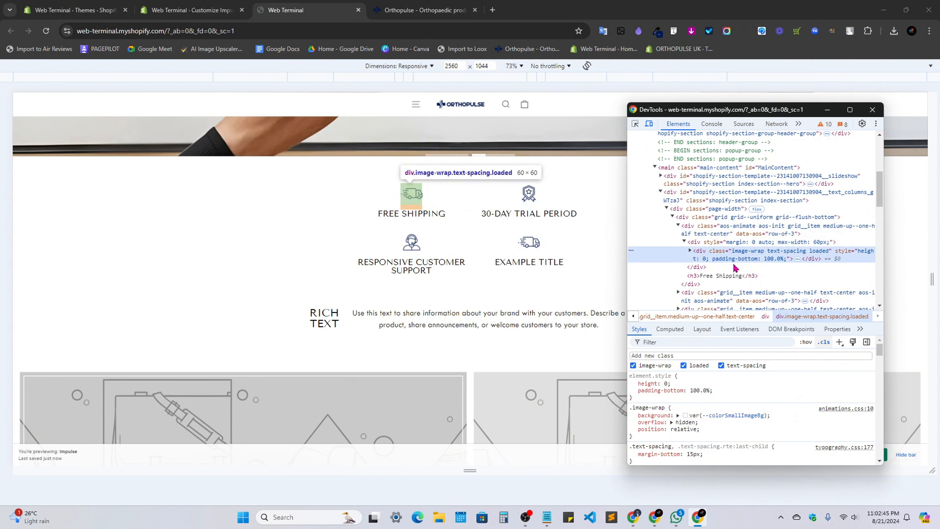
pyautogui.click(797, 259)
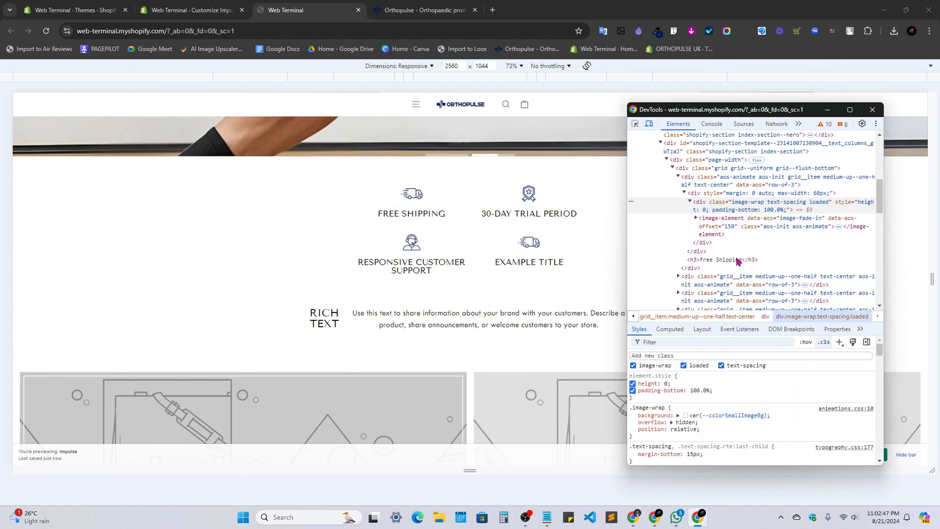
pyautogui.click(766, 211)
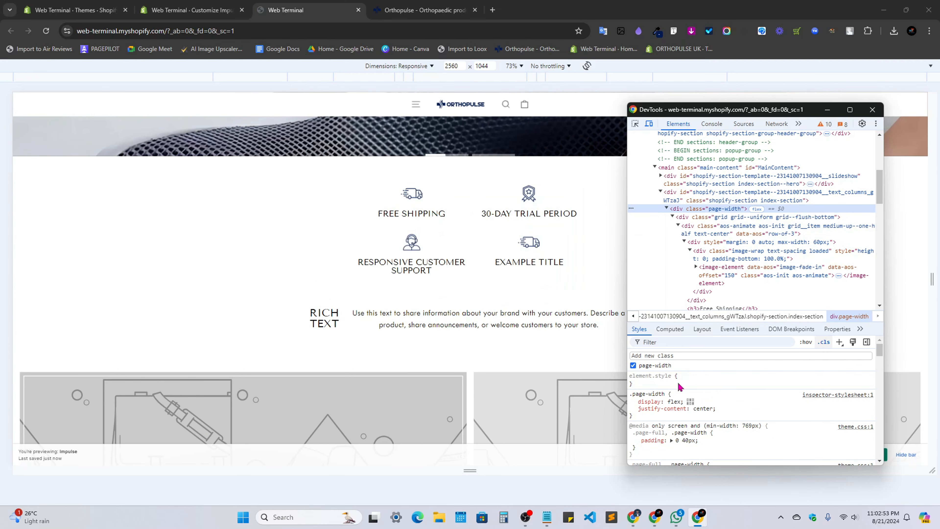
pyautogui.click(738, 196)
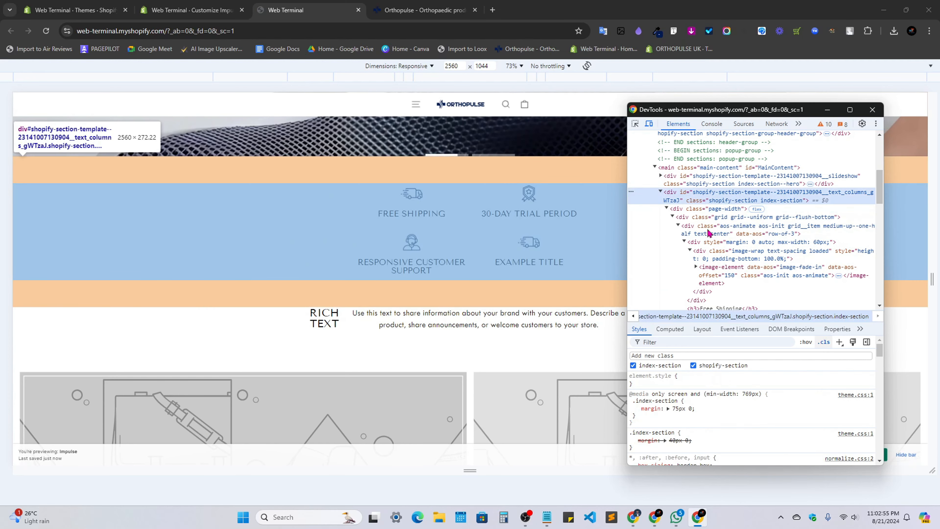
pyautogui.click(840, 342)
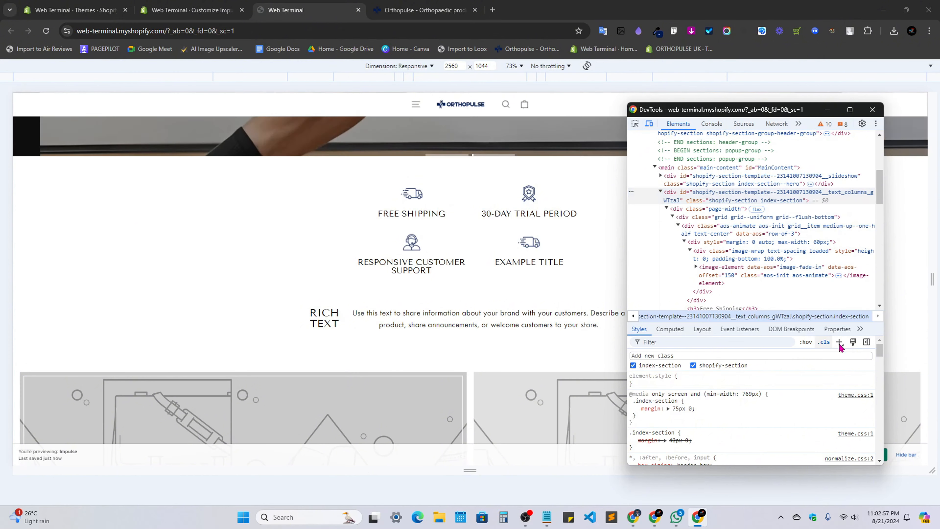
pyautogui.press('Return')
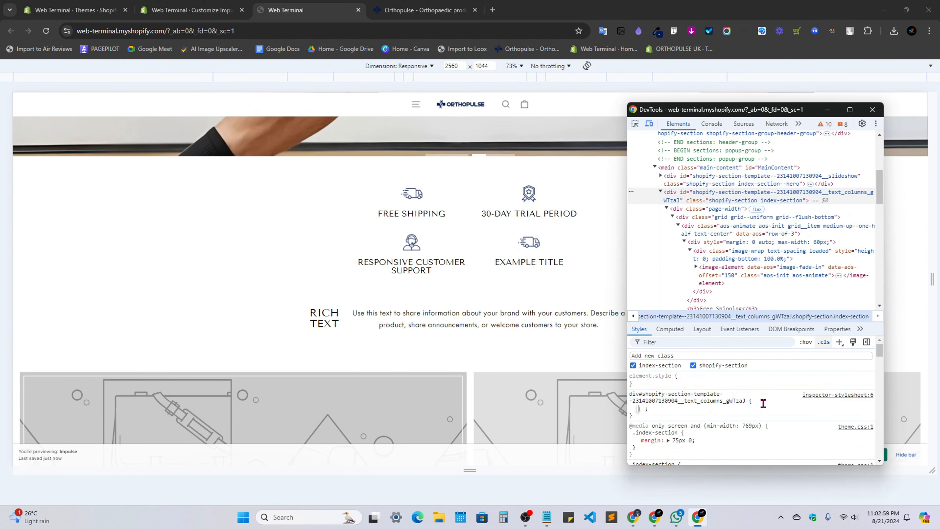
pyautogui.write('wi')
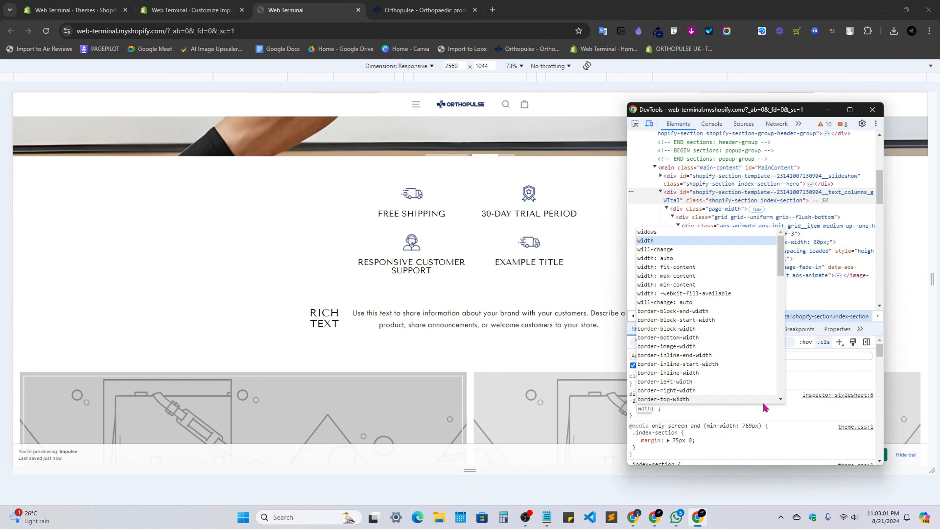
pyautogui.press('BackSpace')
pyautogui.press('BackSpace')
pyautogui.write('par')
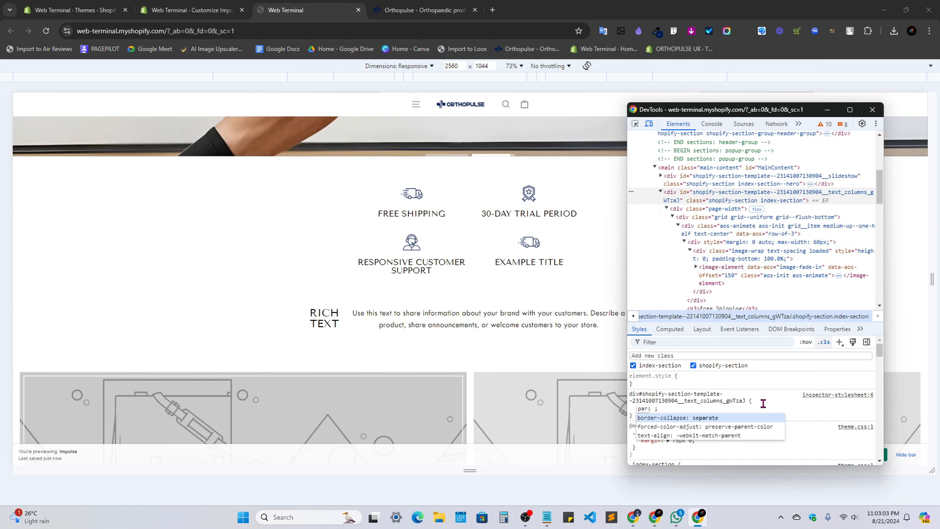
pyautogui.press('BackSpace')
pyautogui.press('BackSpace')
pyautogui.press('BackSpace')
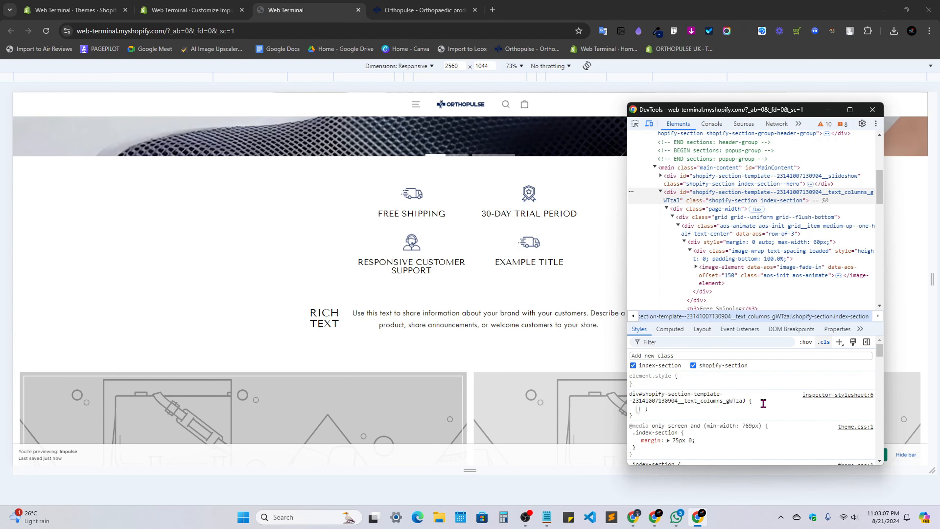
# Close the developer tools and draw a slanted red line beside the Free Shipping column with the on-page drawing tool's polygon option.
pyautogui.click(872, 110)
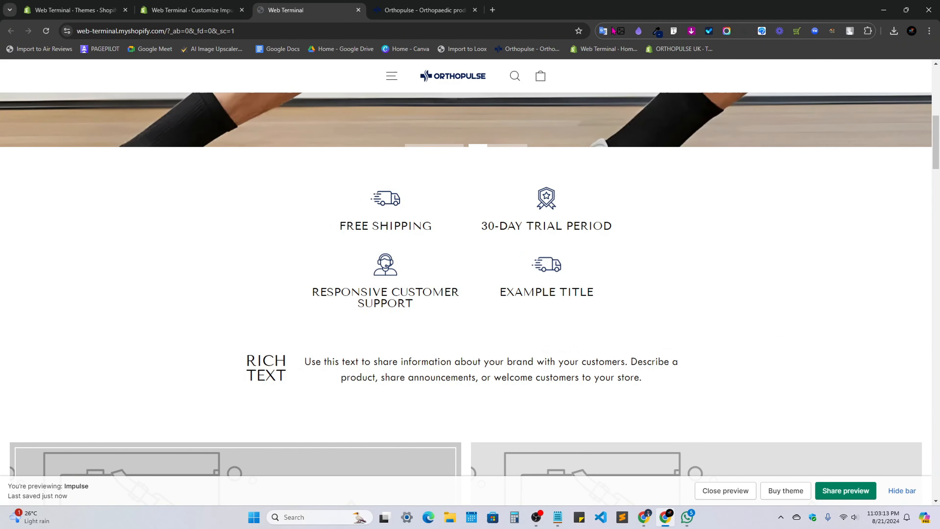
pyautogui.click(638, 31)
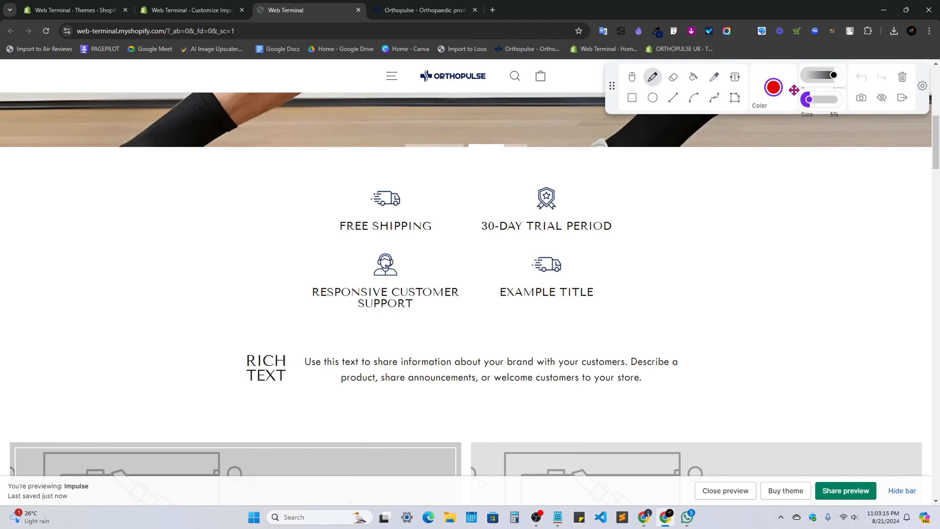
pyautogui.click(632, 97)
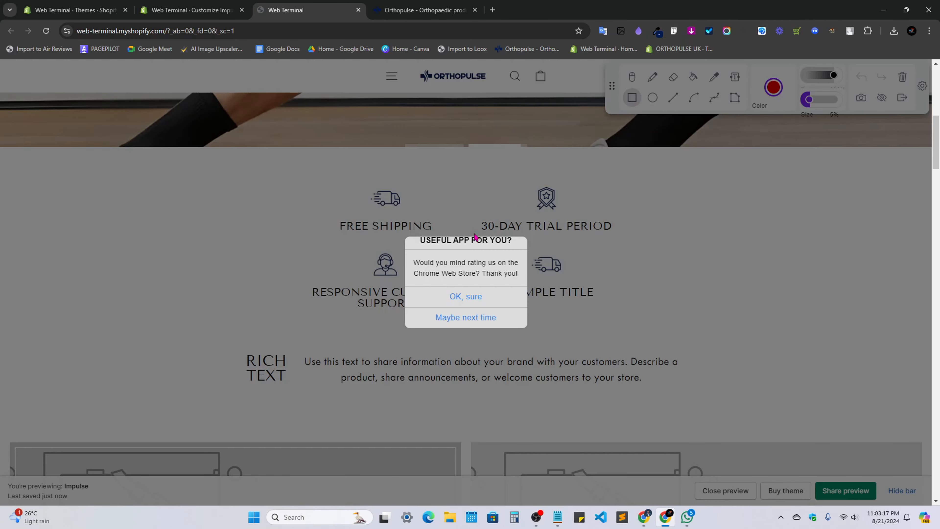
pyautogui.click(472, 318)
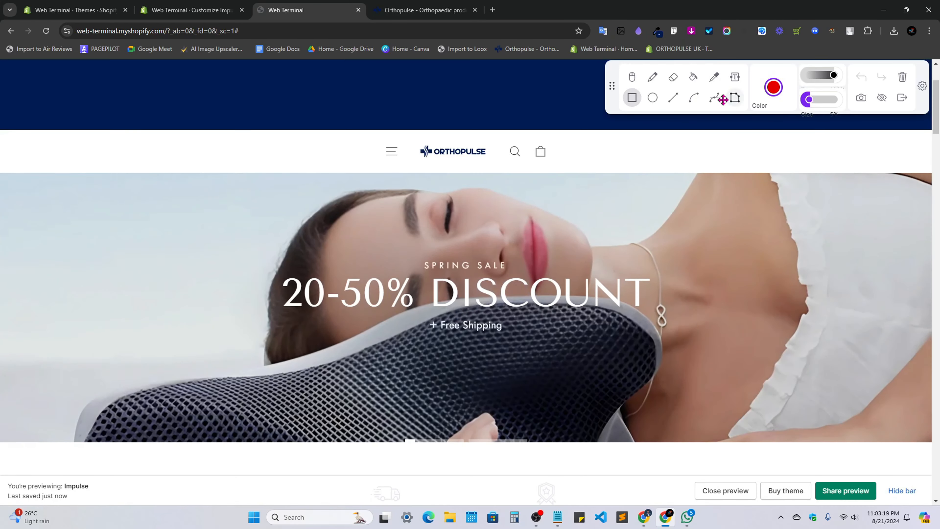
pyautogui.click(734, 98)
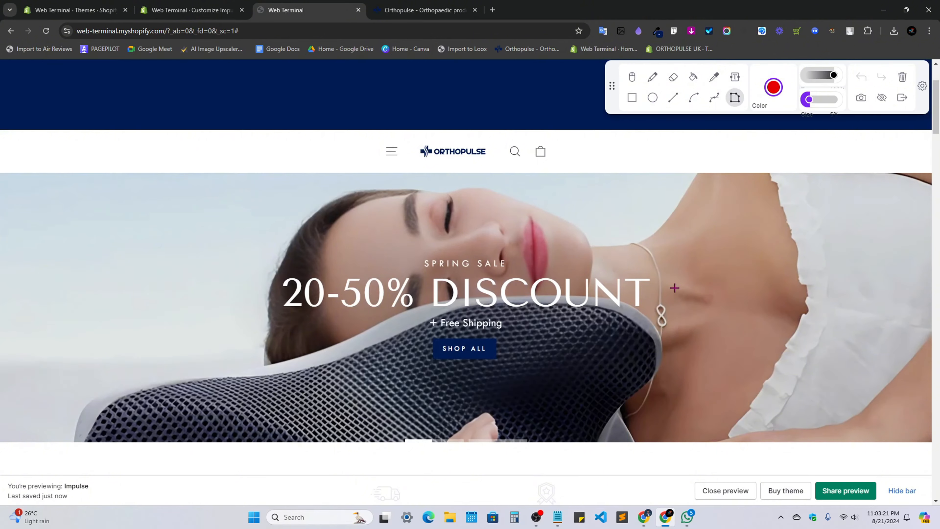
pyautogui.scroll(-5, 553, 357)
pyautogui.click(290, 171)
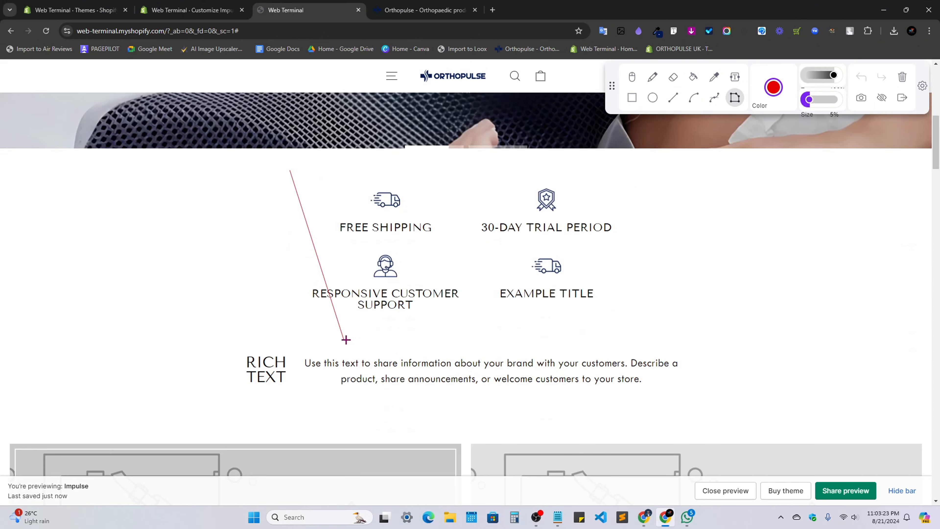
pyautogui.doubleClick(271, 313)
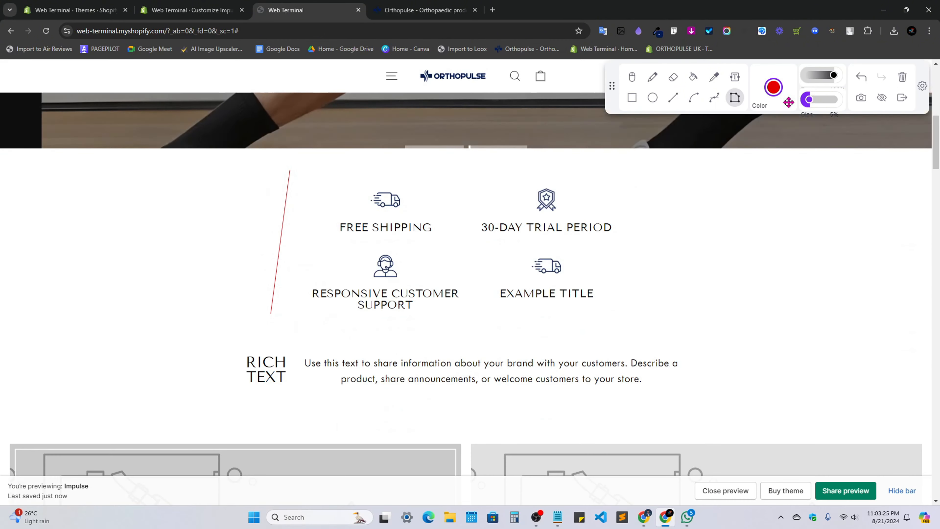
# Draw a red rectangle beside the 30-Day Trial Period column, and hide and reopen the drawing overlay.
pyautogui.click(632, 97)
pyautogui.moveTo(662, 164)
pyautogui.mouseDown()
pyautogui.moveTo(667, 273)
pyautogui.moveTo(760, 293)
pyautogui.mouseUp()
pyautogui.click(902, 98)
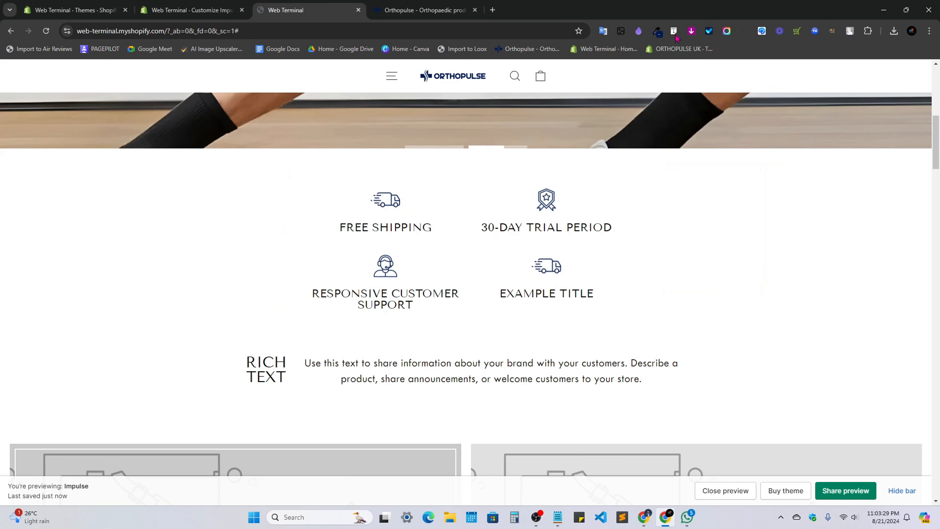
pyautogui.click(657, 31)
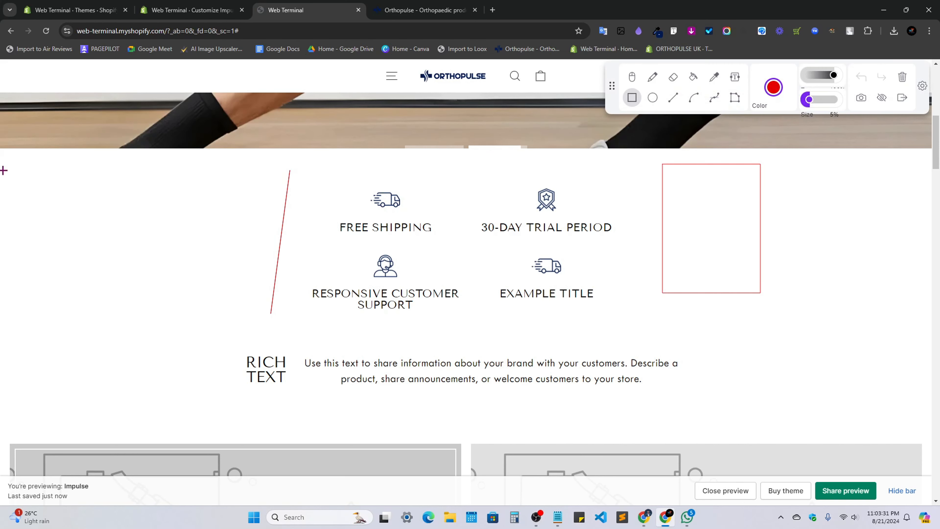
# Draw red rectangles around the whole icon section, the top two columns, their divider and the Free Shipping column, and quit the drawing tool.
pyautogui.moveTo(2, 159)
pyautogui.mouseDown()
pyautogui.moveTo(3, 270)
pyautogui.moveTo(199, 347)
pyautogui.moveTo(534, 326)
pyautogui.moveTo(928, 321)
pyautogui.mouseUp()
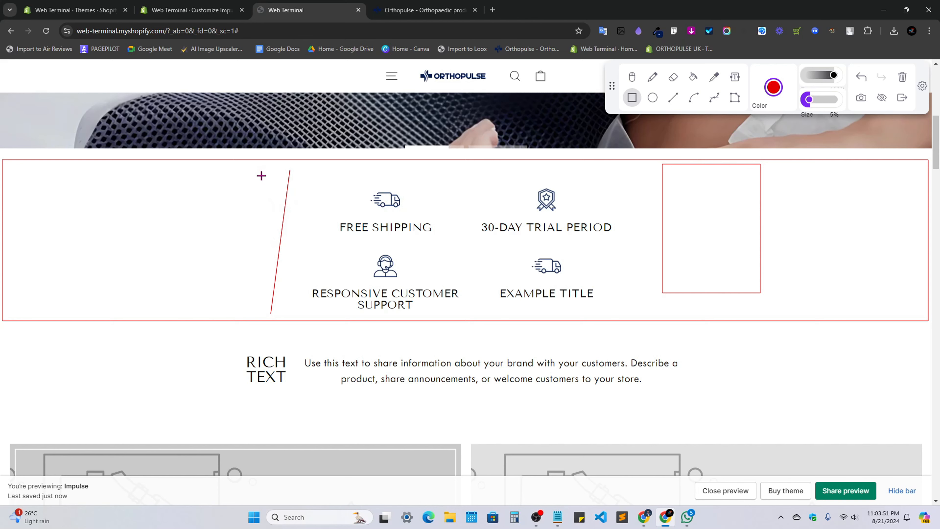
pyautogui.moveTo(327, 181)
pyautogui.mouseDown()
pyautogui.moveTo(504, 255)
pyautogui.moveTo(612, 246)
pyautogui.mouseUp()
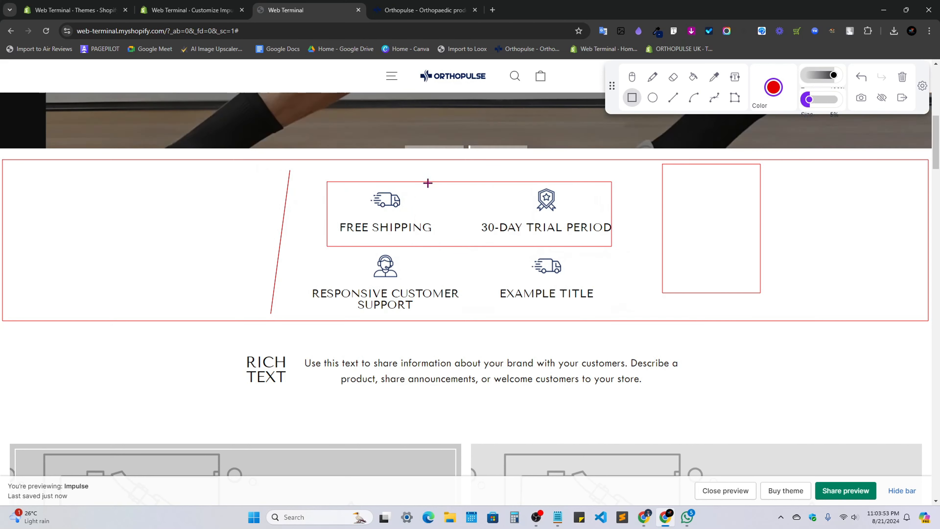
pyautogui.moveTo(458, 179)
pyautogui.mouseDown()
pyautogui.moveTo(460, 255)
pyautogui.moveTo(460, 246)
pyautogui.mouseUp()
pyautogui.moveTo(610, 180)
pyautogui.mouseDown()
pyautogui.moveTo(672, 260)
pyautogui.moveTo(672, 248)
pyautogui.mouseUp()
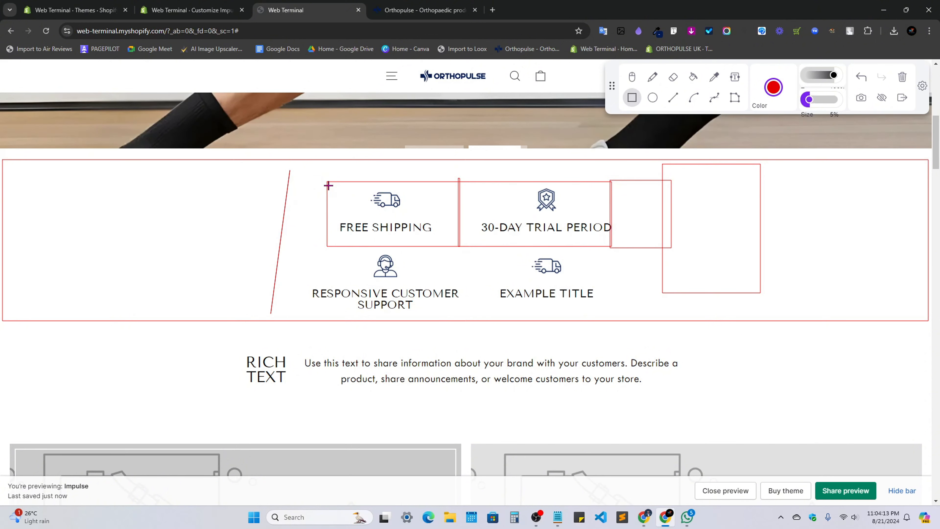
pyautogui.moveTo(328, 185); pyautogui.dragTo(349, 173)
pyautogui.moveTo(338, 186); pyautogui.dragTo(440, 237)
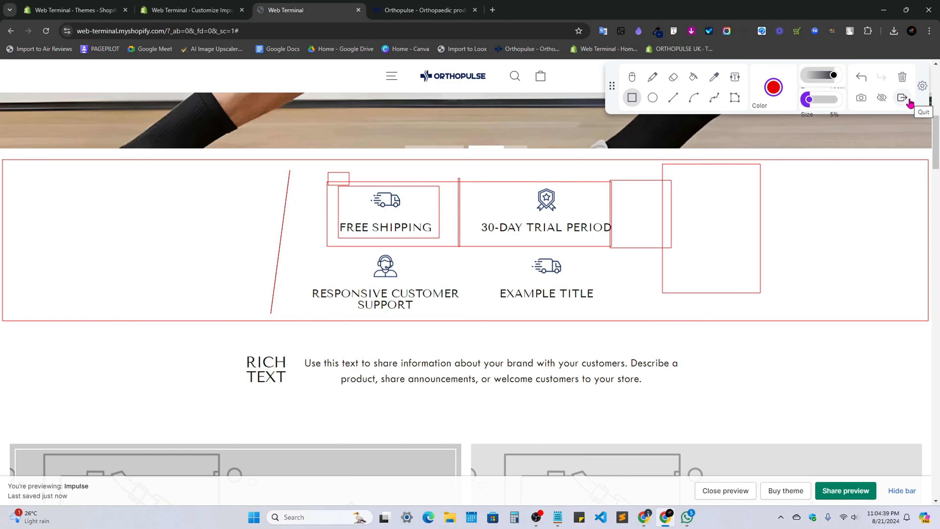
pyautogui.click(902, 99)
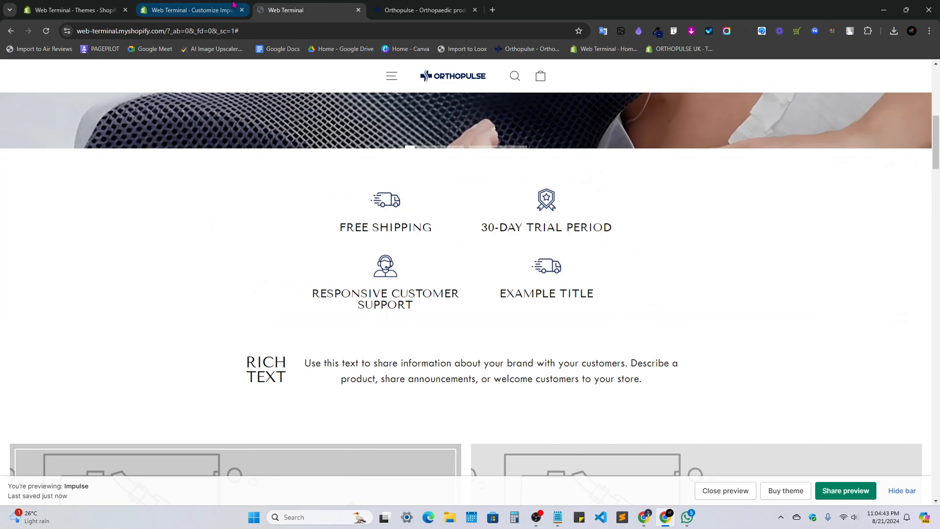
# In the theme editor, delete the Example title column from the Text columns with images section and save the theme.
pyautogui.click(190, 5)
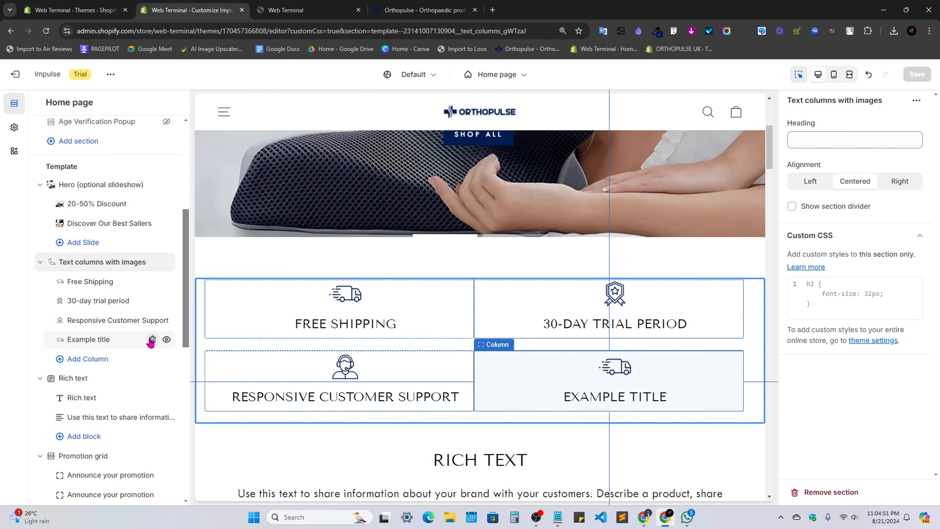
pyautogui.click(167, 339)
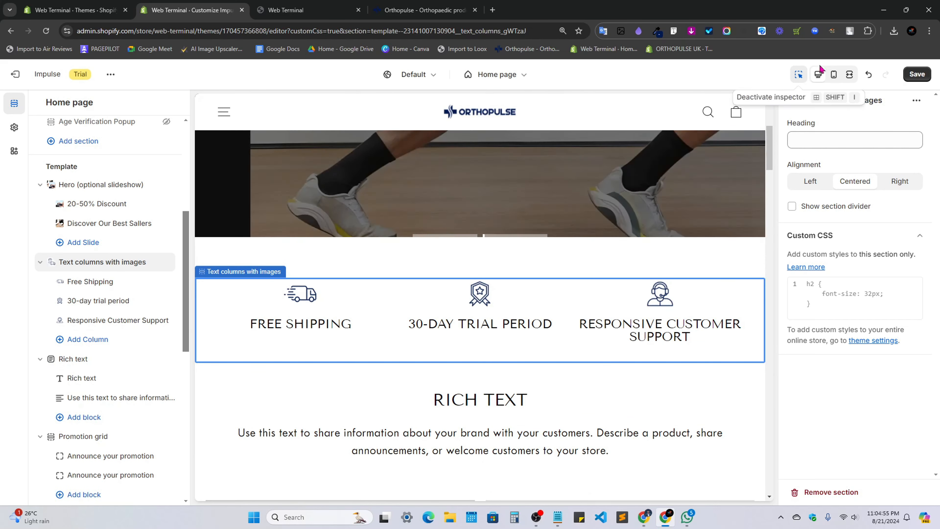
pyautogui.click(917, 75)
# On the Orthopulse reference store, examine the Categories section and the product listing of its Orthopedic Footwear collection.
pyautogui.click(373, 5)
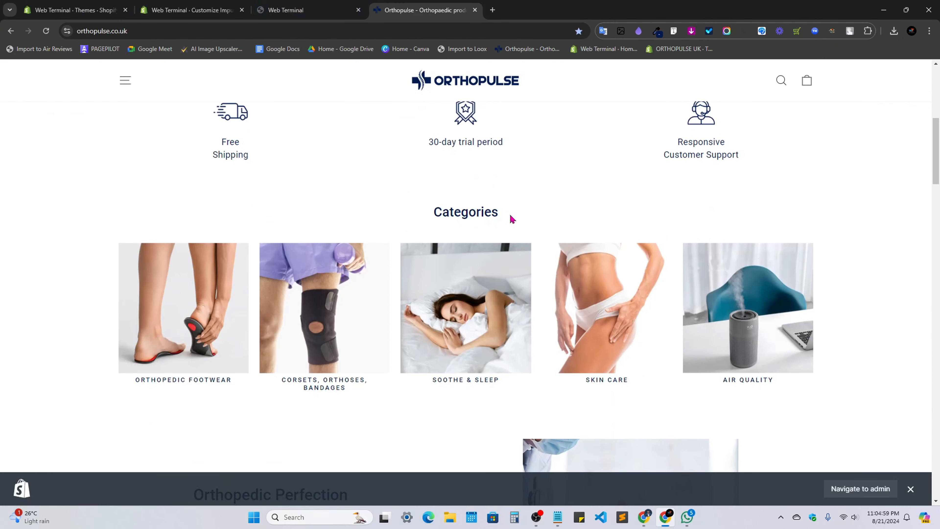
pyautogui.moveTo(512, 219); pyautogui.dragTo(434, 214)
pyautogui.click(440, 219)
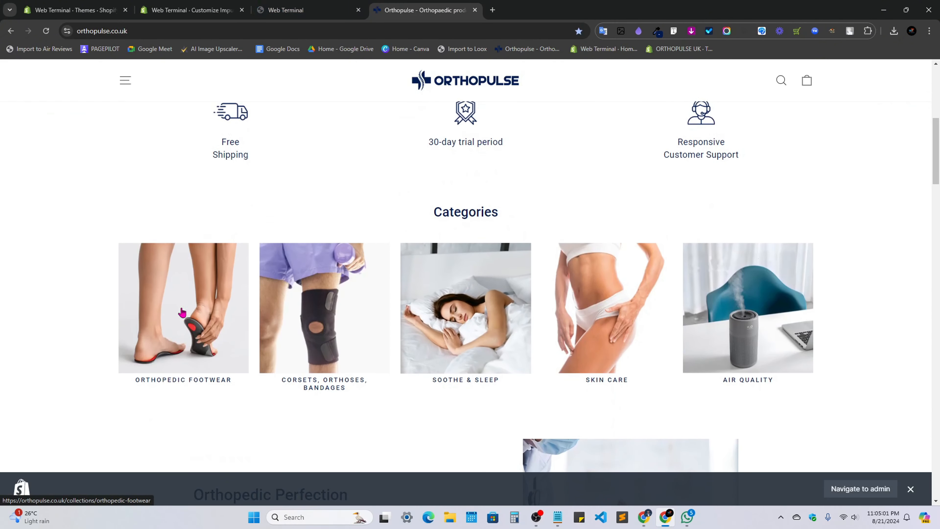
pyautogui.scroll(-2, 681, 190)
pyautogui.scroll(2, 710, 288)
pyautogui.click(195, 313)
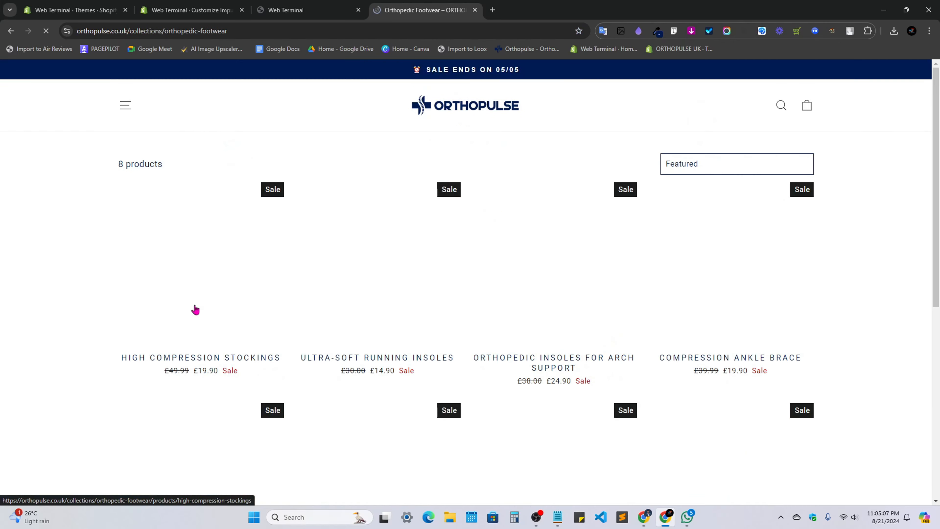
pyautogui.scroll(-9, 644, 193)
pyautogui.scroll(10, 698, 292)
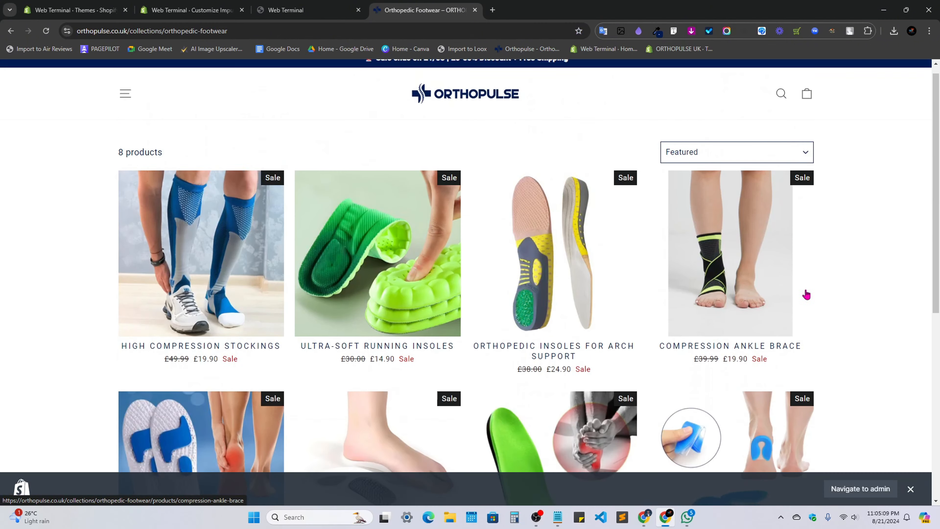
pyautogui.moveTo(171, 168); pyautogui.dragTo(118, 162)
pyautogui.click(113, 162)
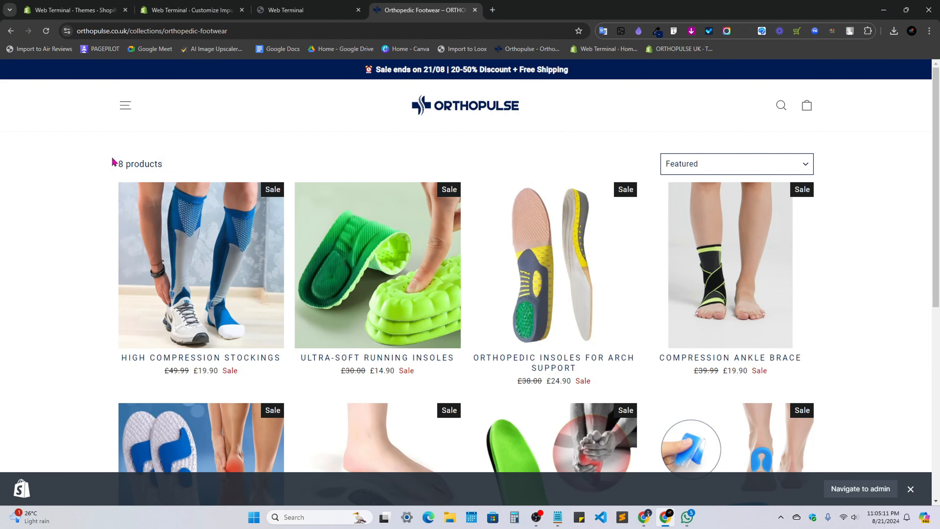
# Return to the reference home page, view the Corsets, Orthoses, Bandages collection, and review the Categories row again.
pyautogui.hotkey('alt', 'Left')
pyautogui.click(304, 263)
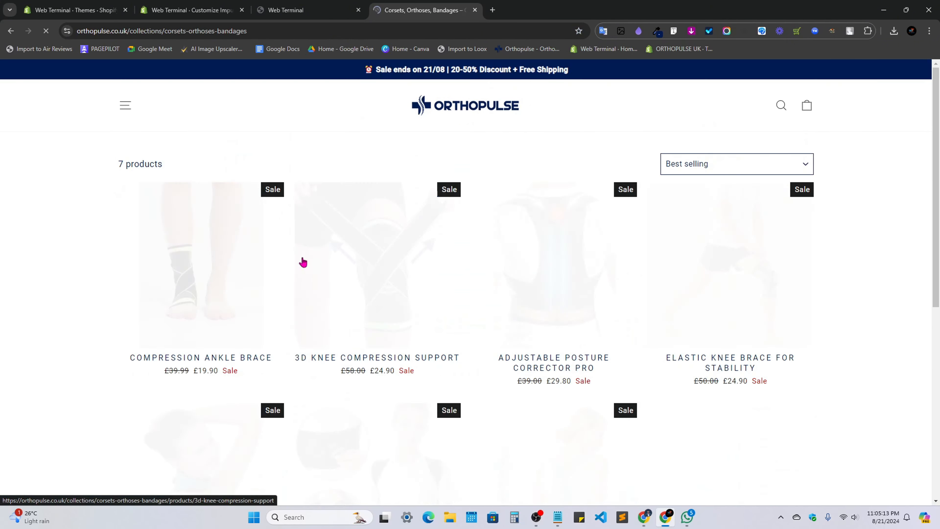
pyautogui.hotkey('alt', 'Left')
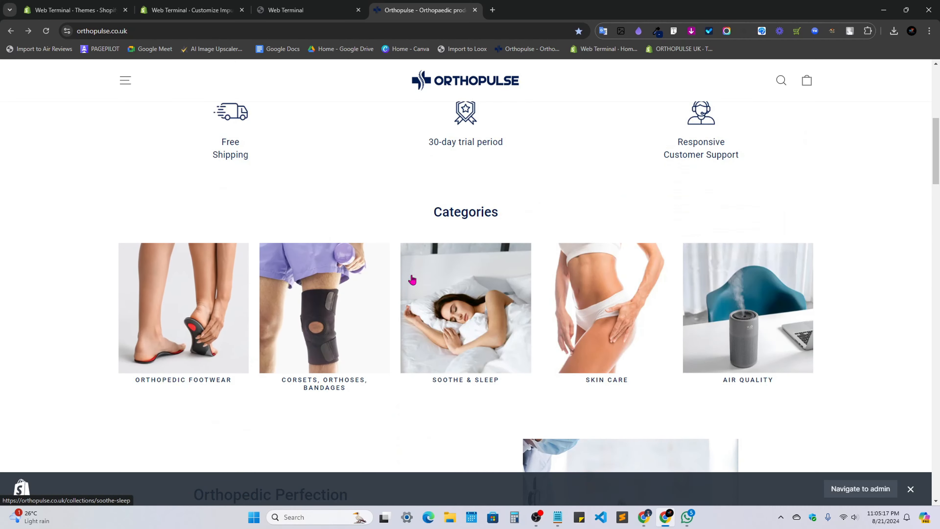
pyautogui.scroll(3, 463, 270)
pyautogui.scroll(-5, 416, 264)
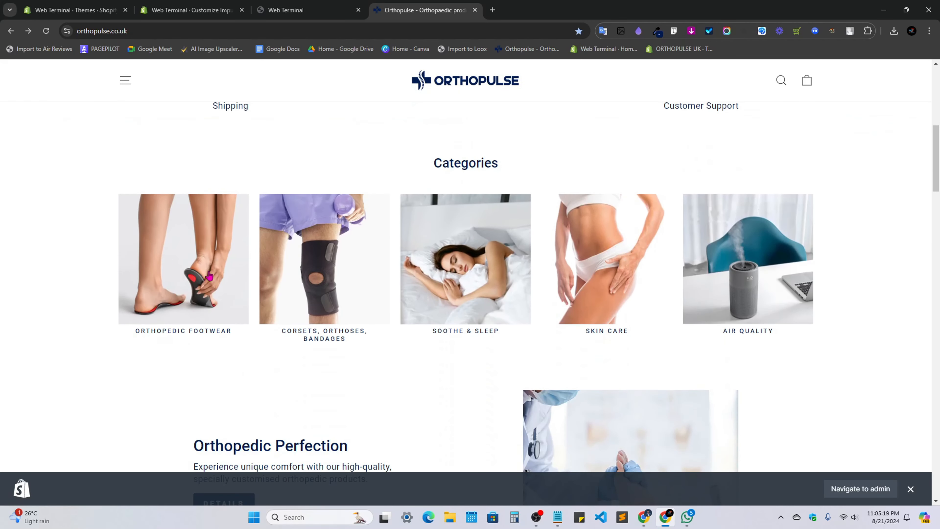
pyautogui.scroll(5, 556, 273)
# In the theme editor, add a Featured collection section to the home page and move it directly below Text columns with images.
pyautogui.click(317, 4)
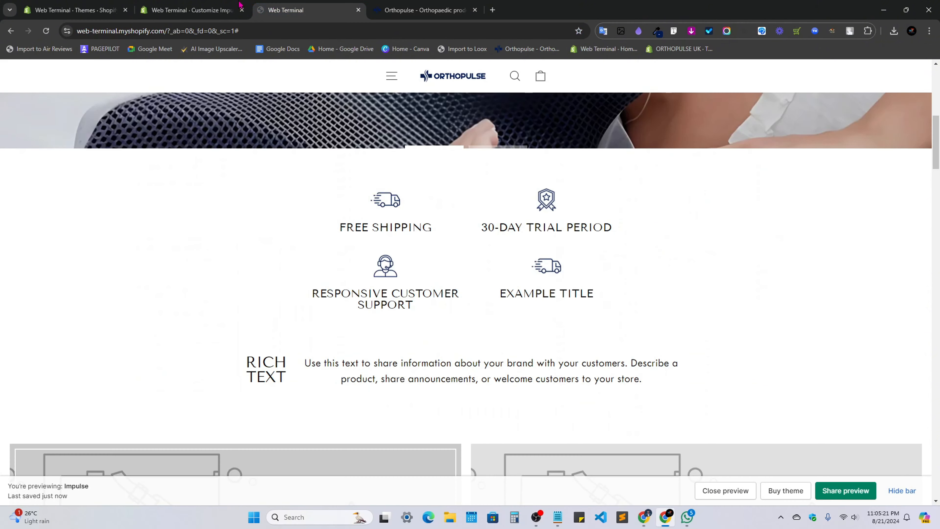
pyautogui.click(192, 10)
pyautogui.scroll(-5, 97, 356)
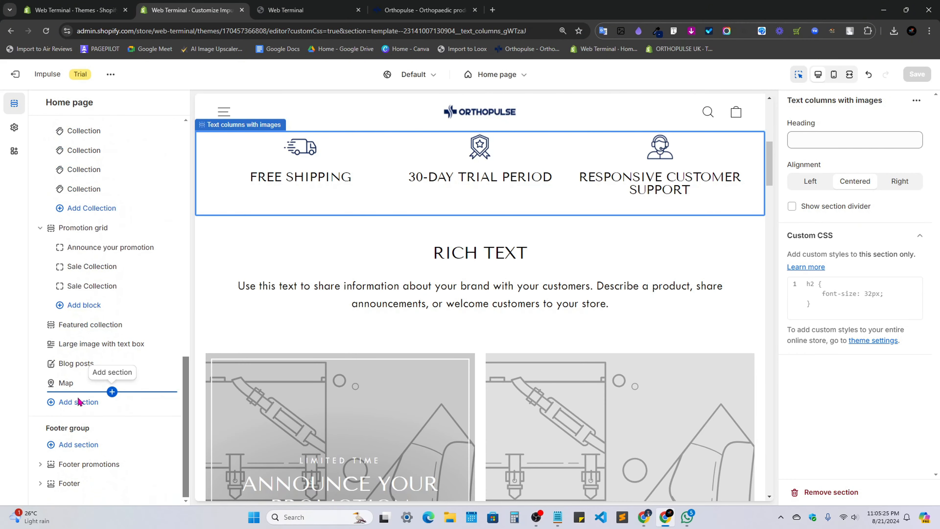
pyautogui.click(78, 401)
pyautogui.scroll(6, 224, 272)
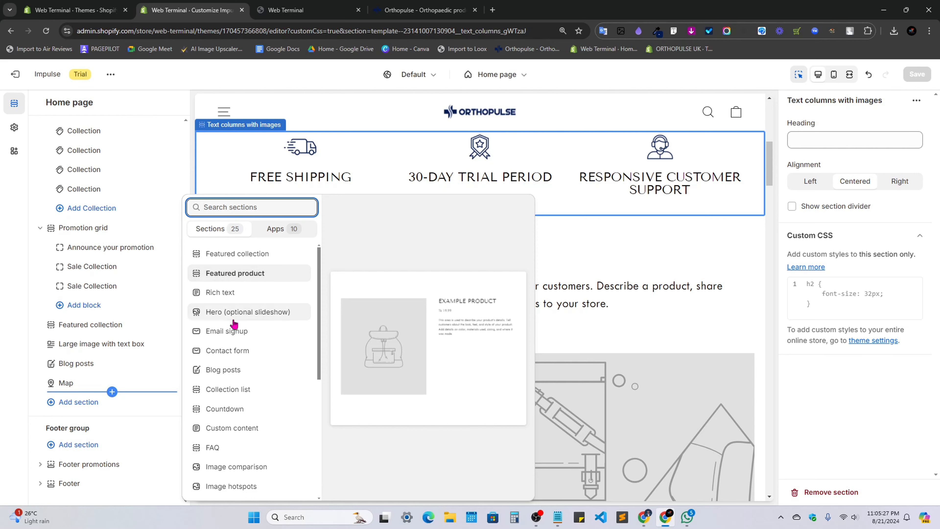
pyautogui.click(222, 254)
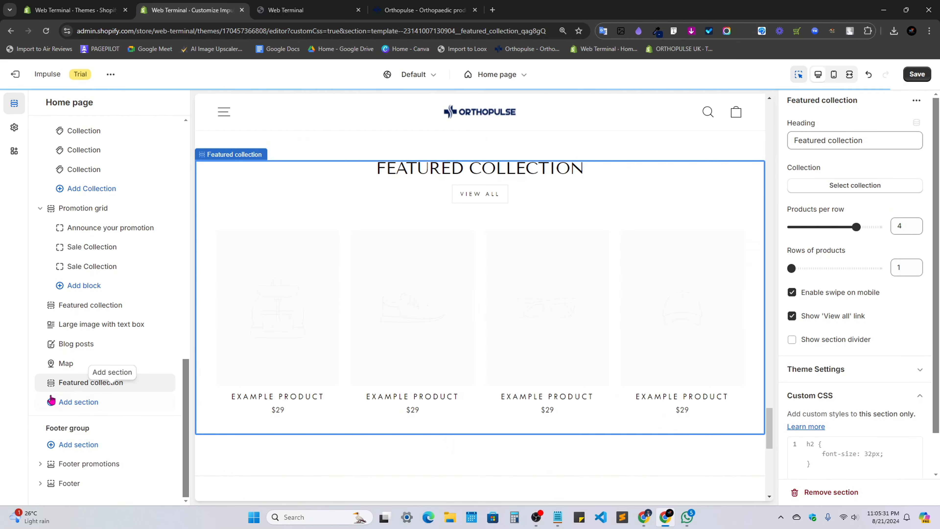
pyautogui.moveTo(42, 383); pyautogui.dragTo(48, 422)
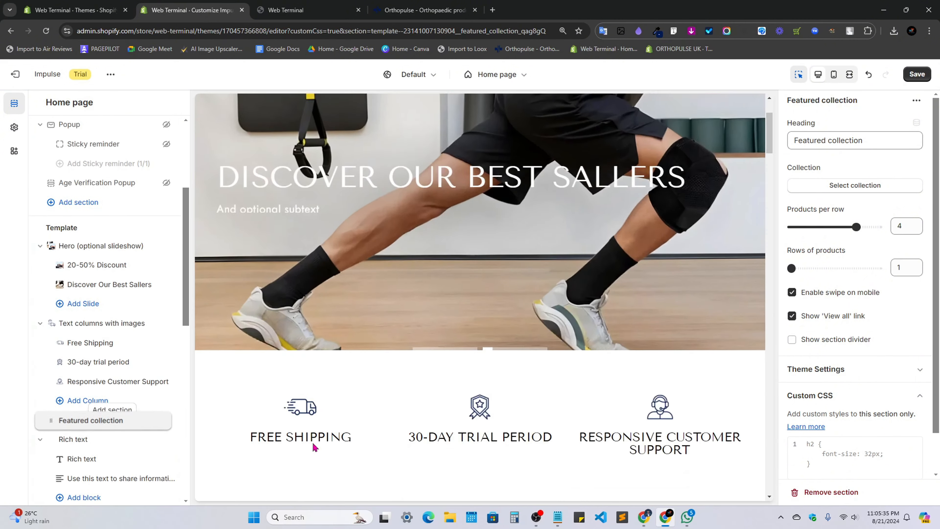
# Copy the "Categories" heading from the reference store and use it as the Featured collection section's heading.
pyautogui.click(422, 6)
pyautogui.moveTo(524, 315); pyautogui.dragTo(426, 310)
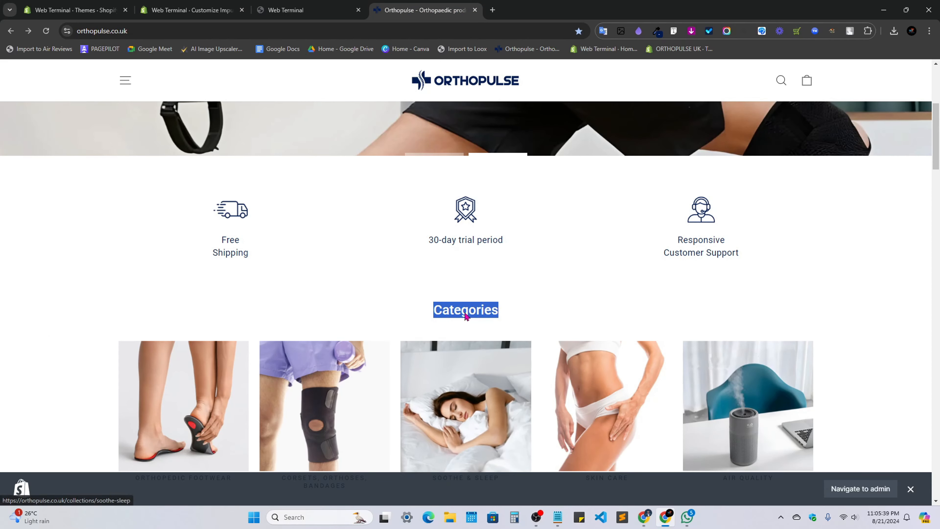
pyautogui.click(189, 10)
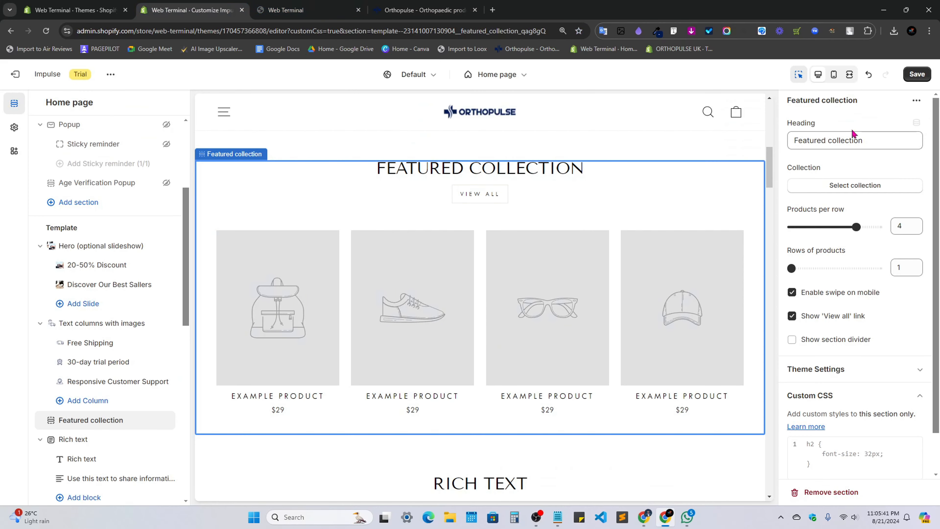
pyautogui.click(852, 139)
pyautogui.hotkey('ctrl', 'a')
pyautogui.hotkey('ctrl', 'v')
pyautogui.click(855, 158)
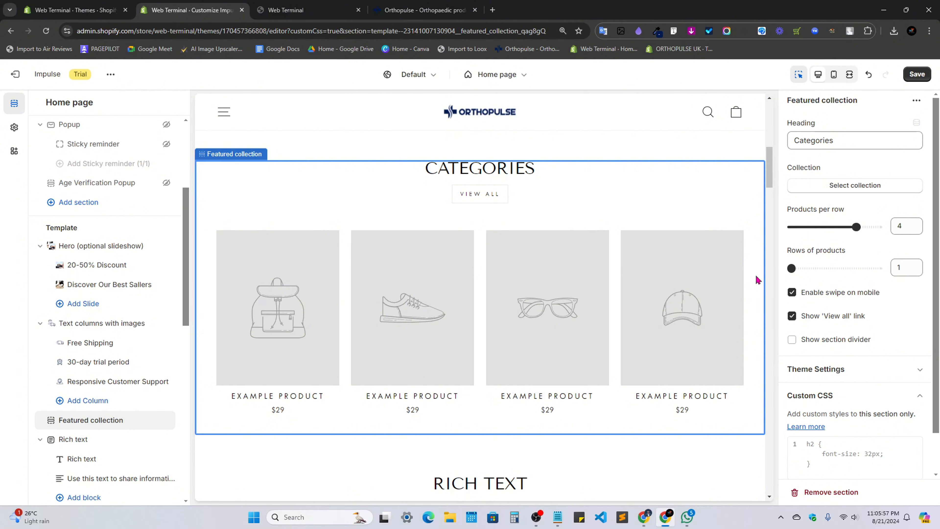
# Assign the Heart Cakes collection to the Categories section, and remove the assigned collection again.
pyautogui.click(860, 185)
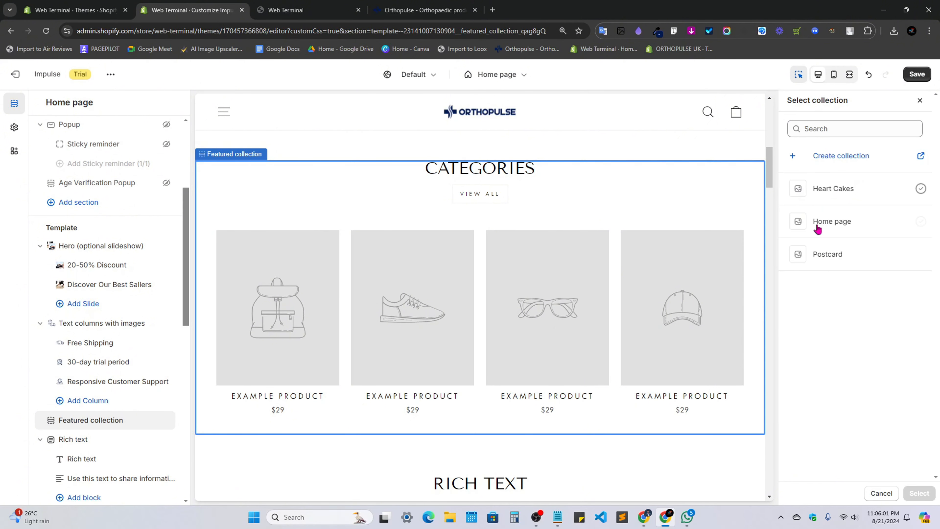
pyautogui.click(826, 188)
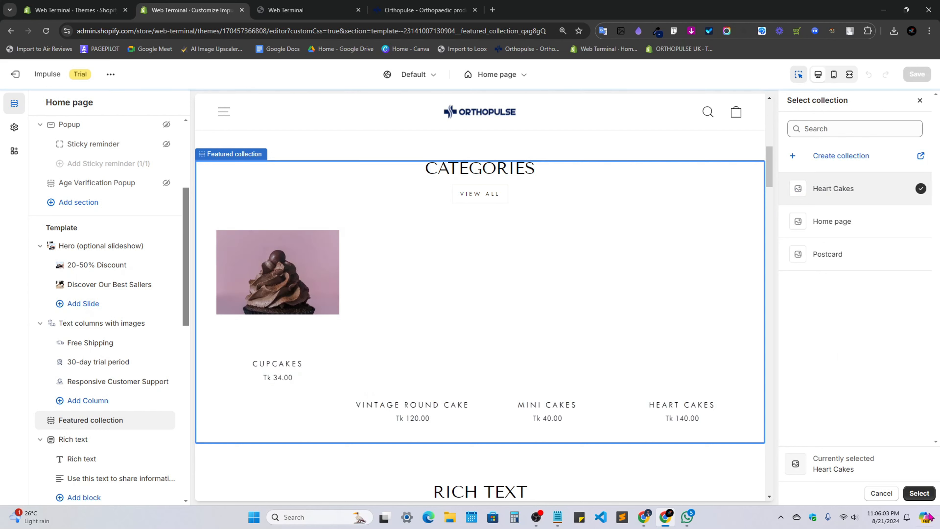
pyautogui.click(919, 493)
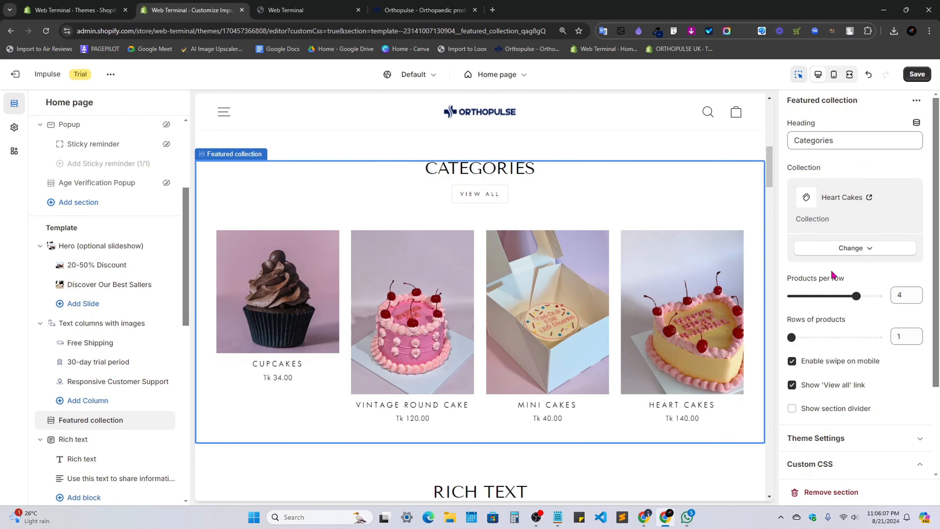
pyautogui.click(855, 248)
pyautogui.click(851, 288)
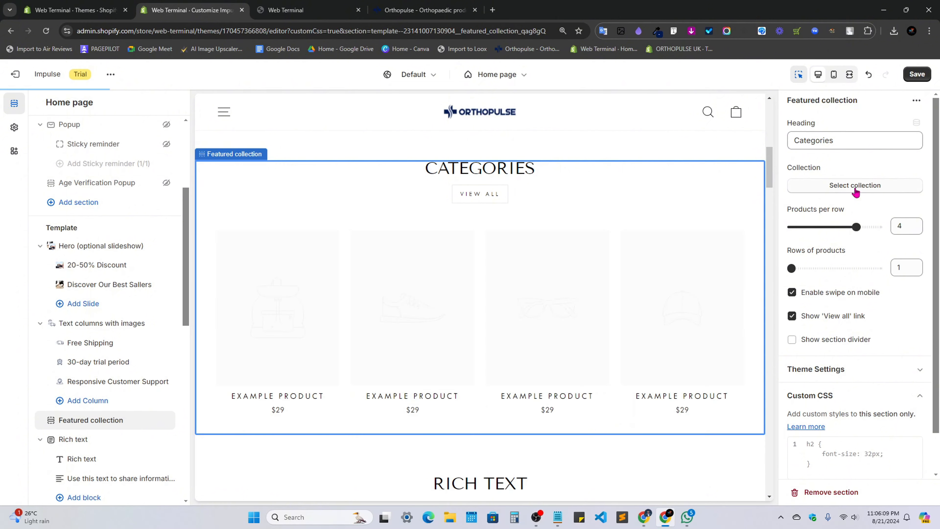
# Assign the Heart Cakes collection to the Categories section and set its products per row to 2.
pyautogui.click(856, 186)
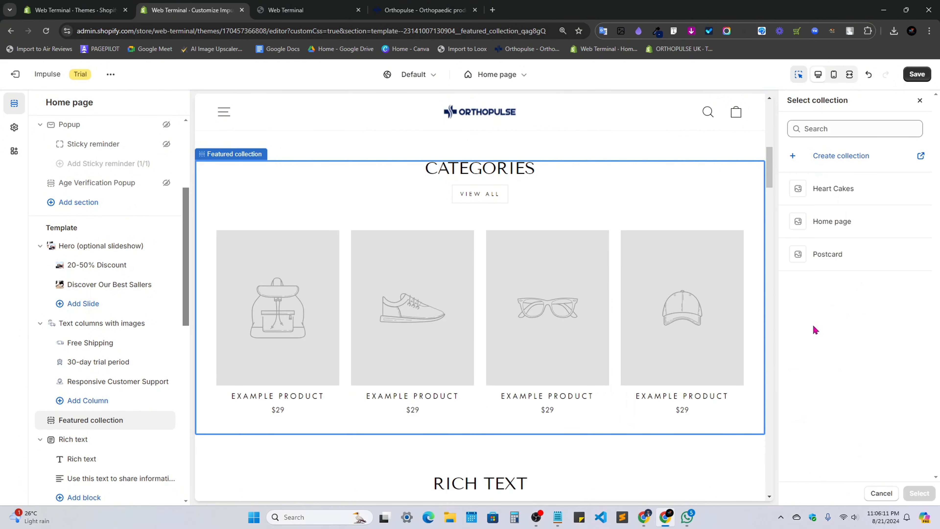
pyautogui.click(817, 201)
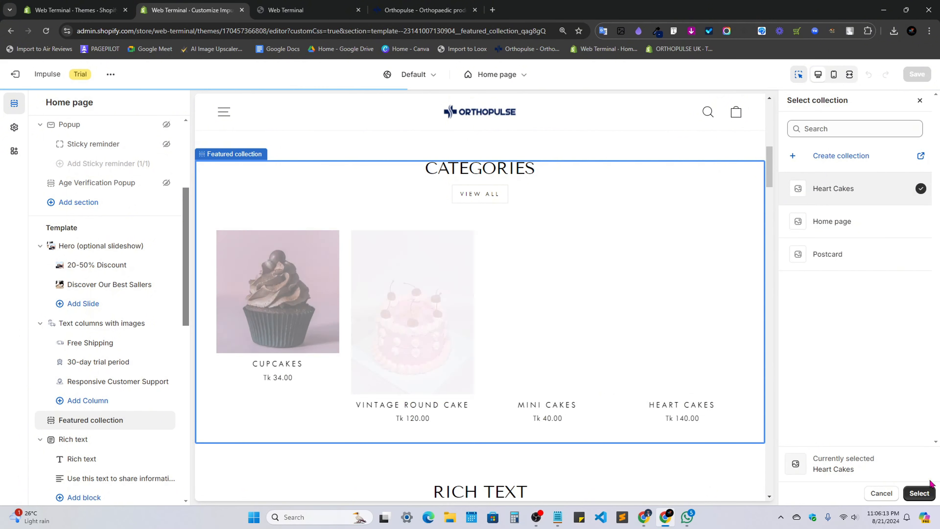
pyautogui.click(675, 272)
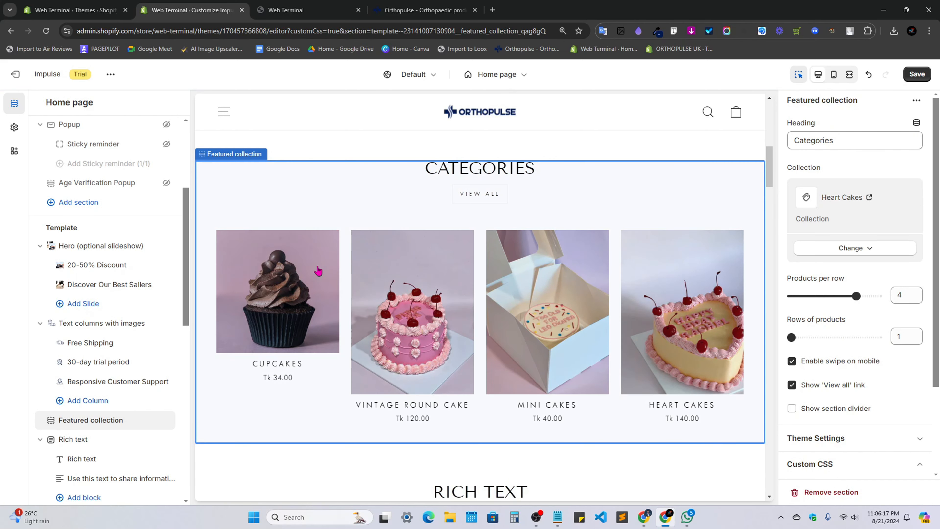
pyautogui.click(902, 295)
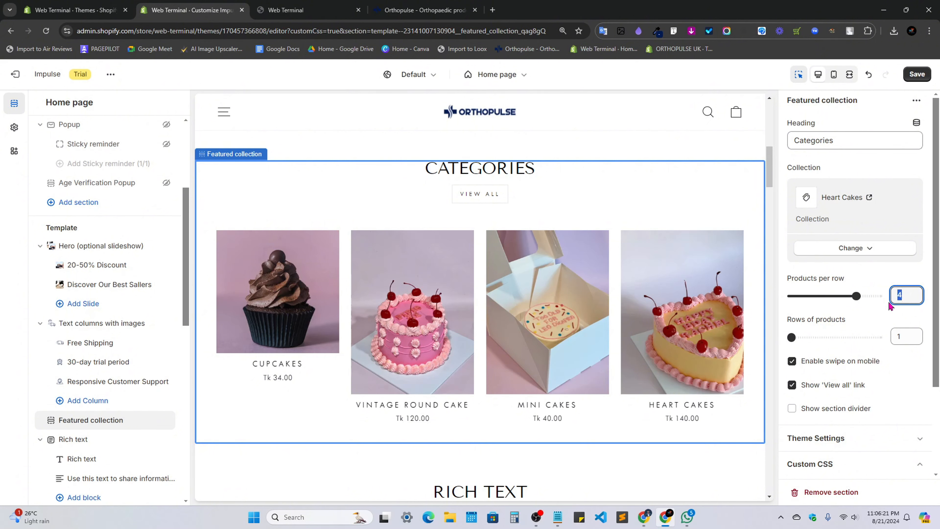
pyautogui.click(854, 286)
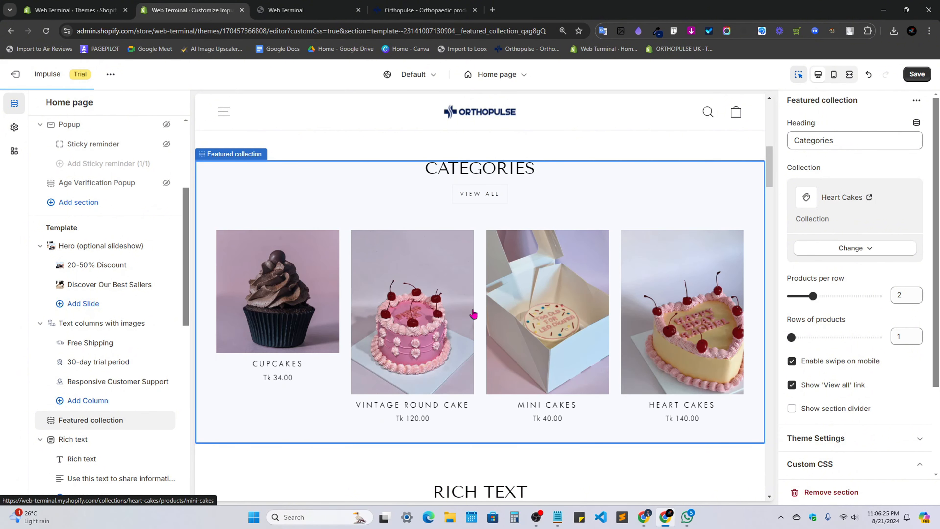
# Select the Mini Cakes product in the preview and open the documentation offered in the page-load error dialog.
pyautogui.click(559, 338)
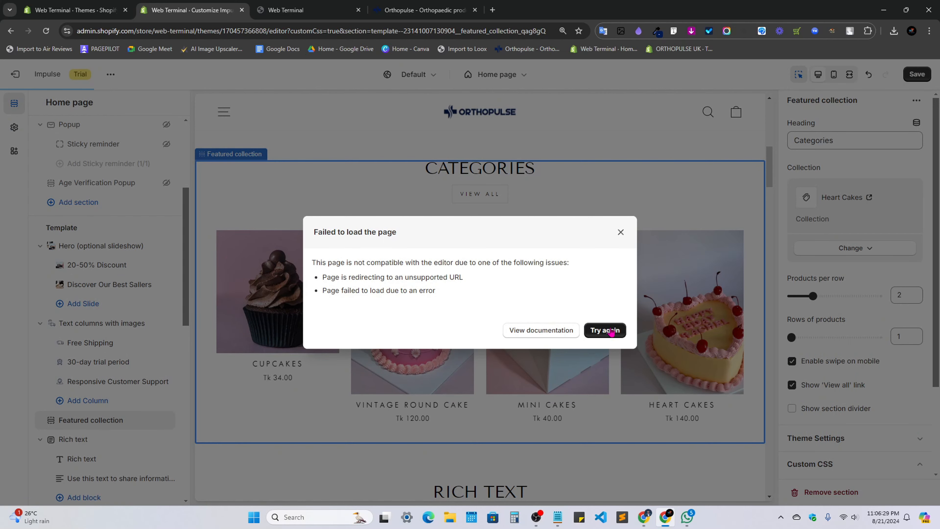
pyautogui.click(678, 308)
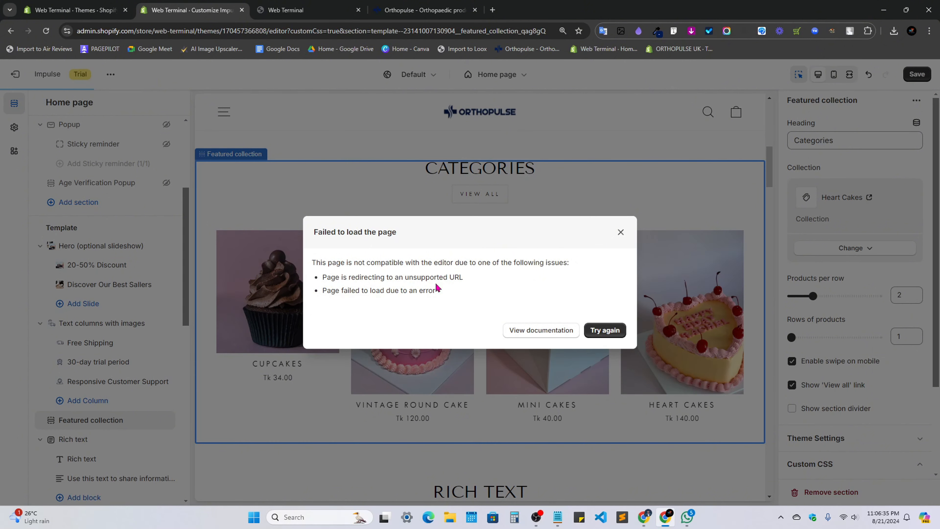
pyautogui.click(547, 335)
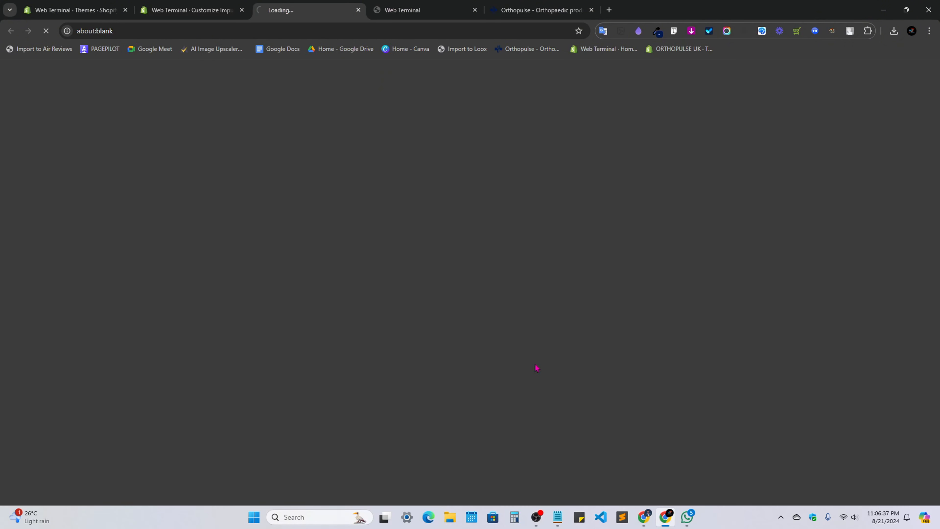
# Return to the theme editor, dismiss the page-load error dialog, and close the Shopify Help Center page.
pyautogui.click(233, 11)
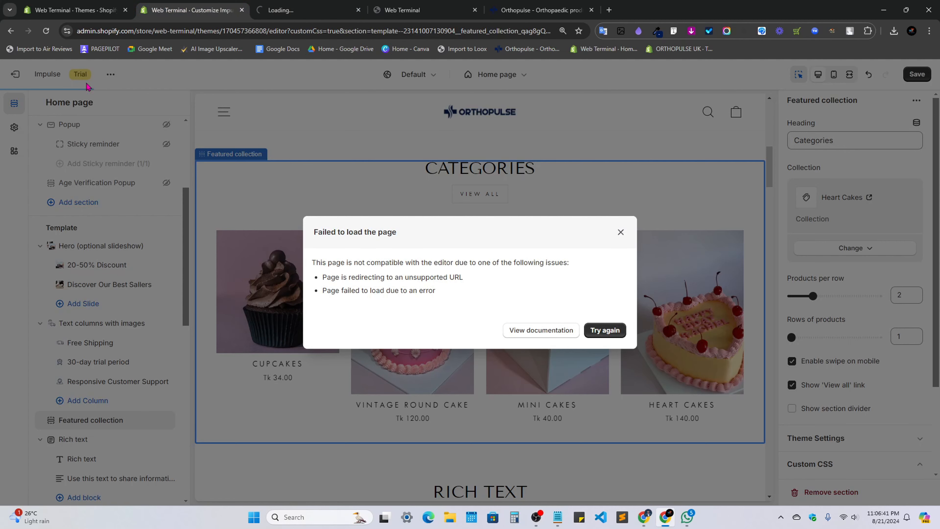
pyautogui.click(618, 232)
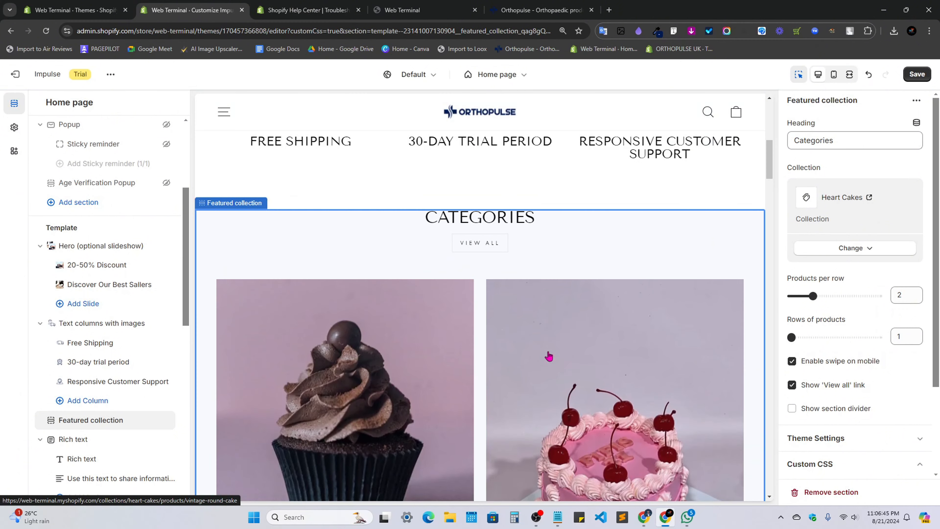
pyautogui.scroll(-3, 819, 326)
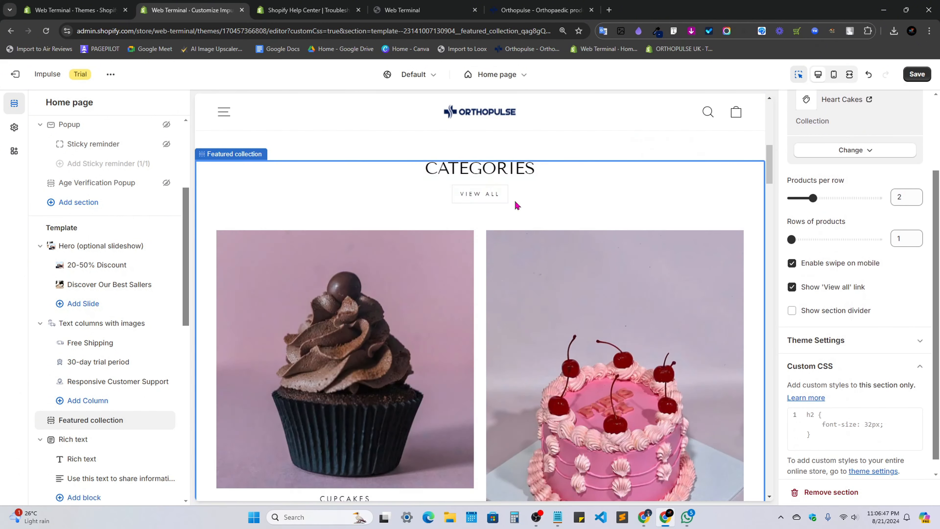
pyautogui.click(351, 11)
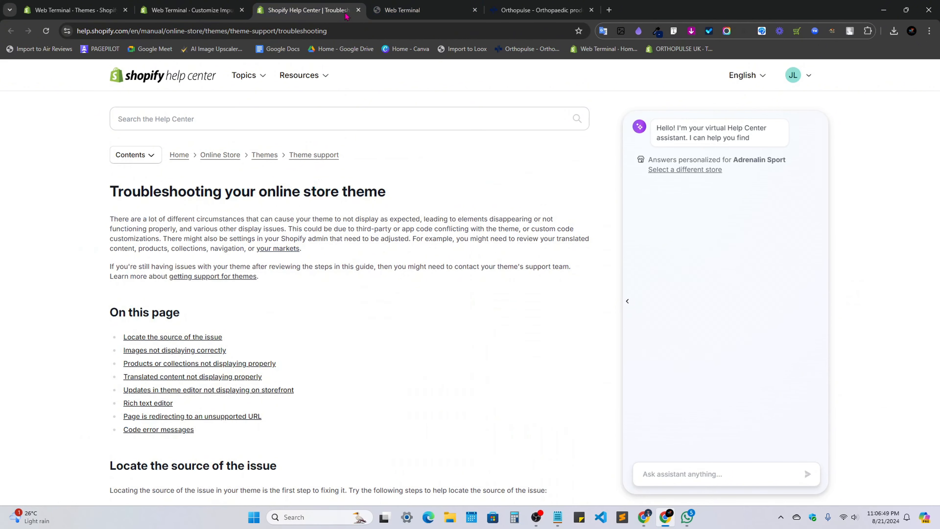
pyautogui.click(358, 10)
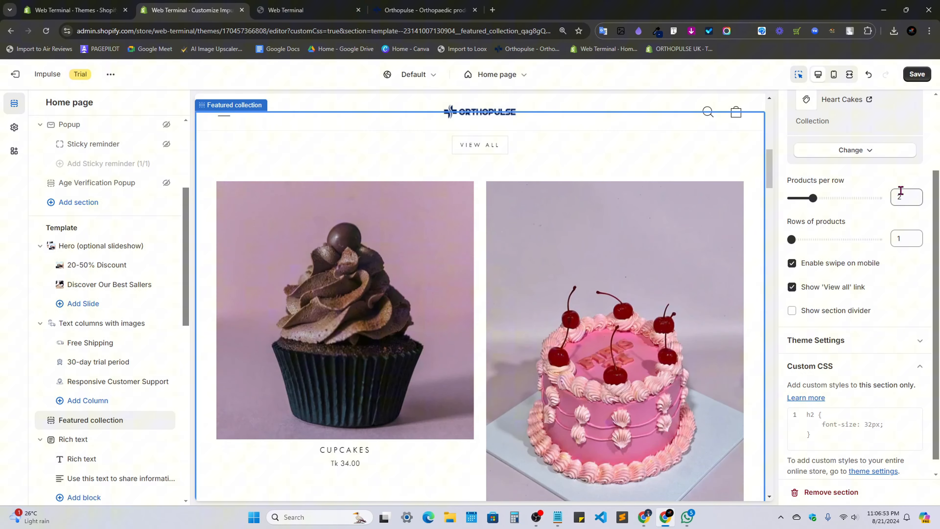
# Try to raise the Categories section's products per row to 8.
pyautogui.moveTo(901, 191); pyautogui.dragTo(891, 202)
pyautogui.write('8')
pyautogui.click(870, 180)
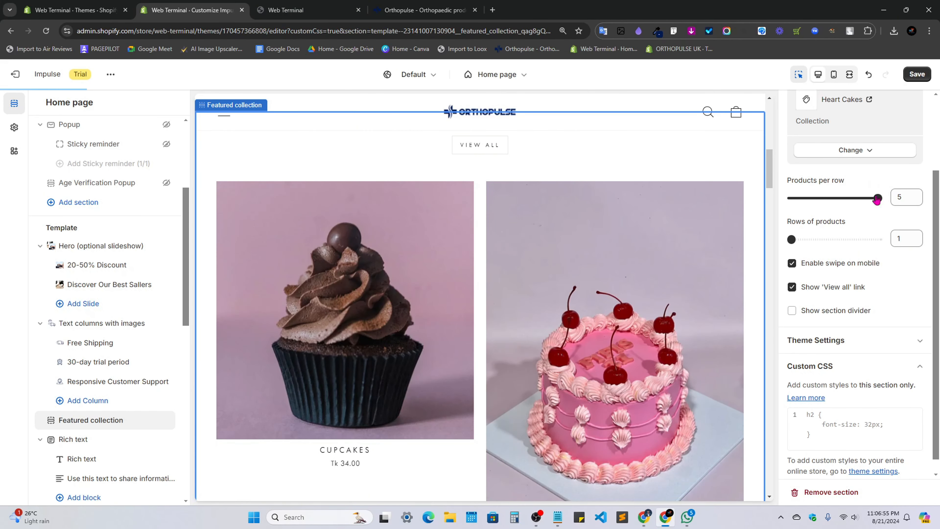
pyautogui.scroll(1, 627, 360)
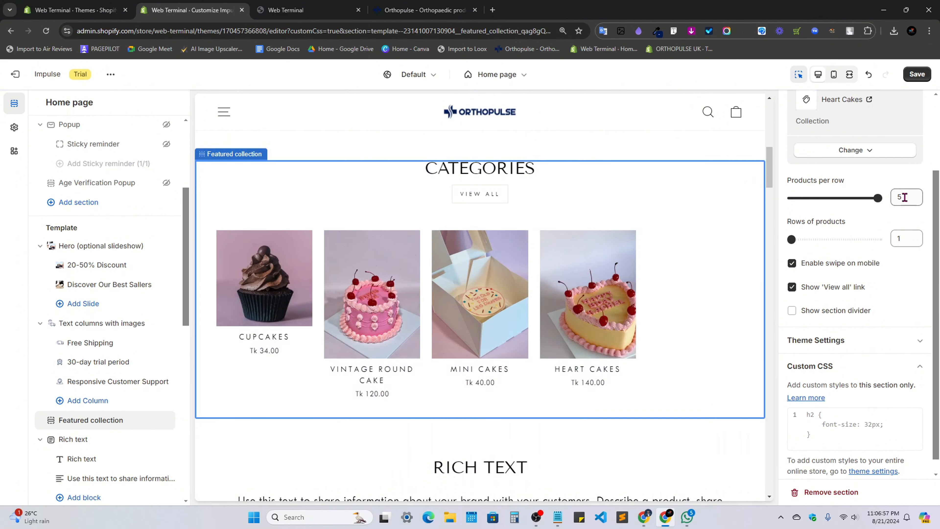
pyautogui.moveTo(903, 196); pyautogui.dragTo(891, 202)
pyautogui.click(875, 187)
# Set the Categories section to 2 rows of products with 2 products per row.
pyautogui.moveTo(898, 238); pyautogui.dragTo(893, 239)
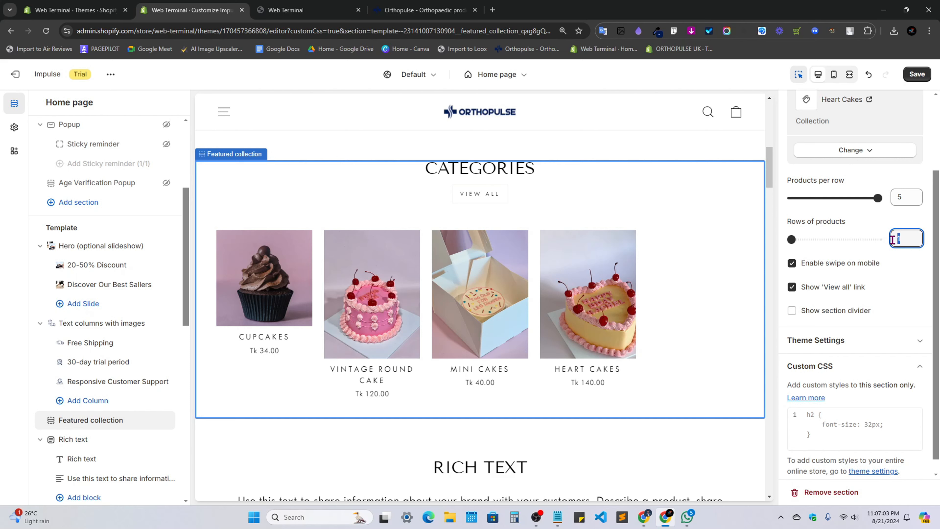
pyautogui.write('2')
pyautogui.click(892, 229)
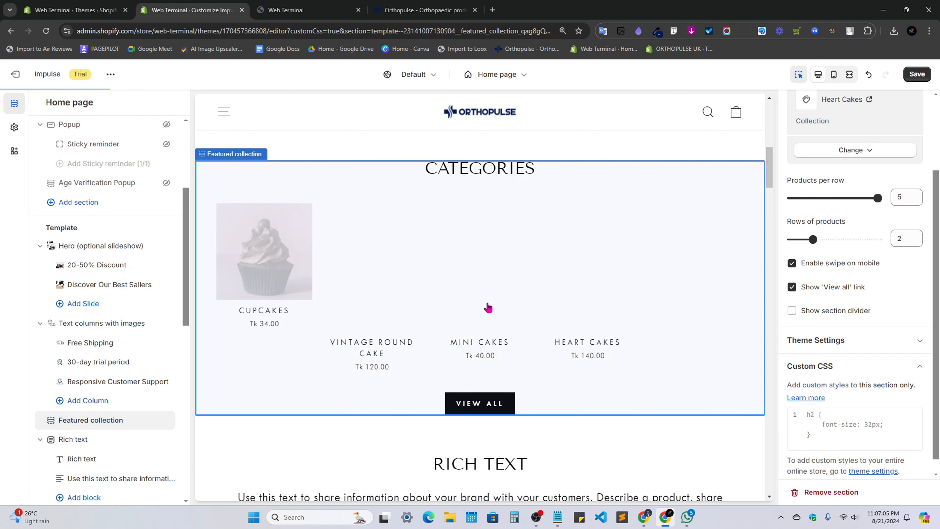
pyautogui.moveTo(903, 196); pyautogui.dragTo(895, 197)
pyautogui.write('2')
pyautogui.click(878, 223)
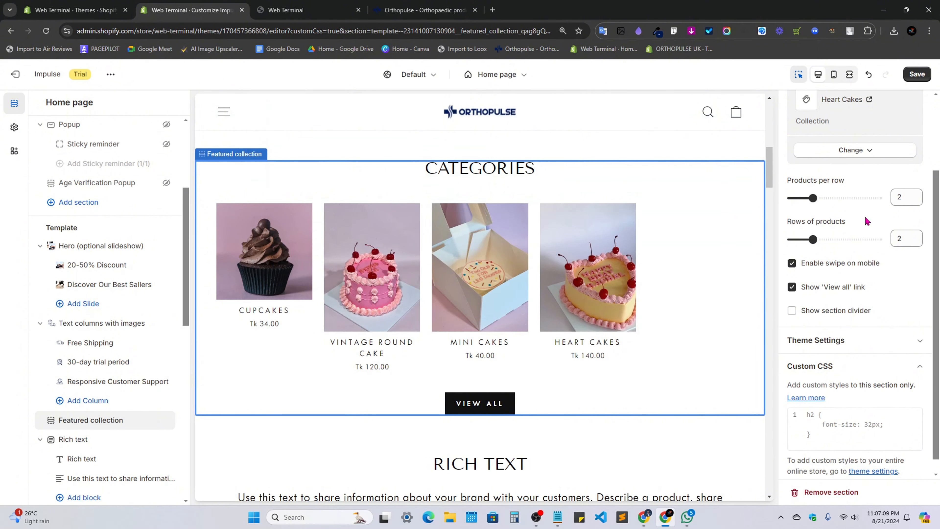
# Examine the Categories section's product grid in the preview and open the Cupcakes product page from it.
pyautogui.scroll(-1, 527, 306)
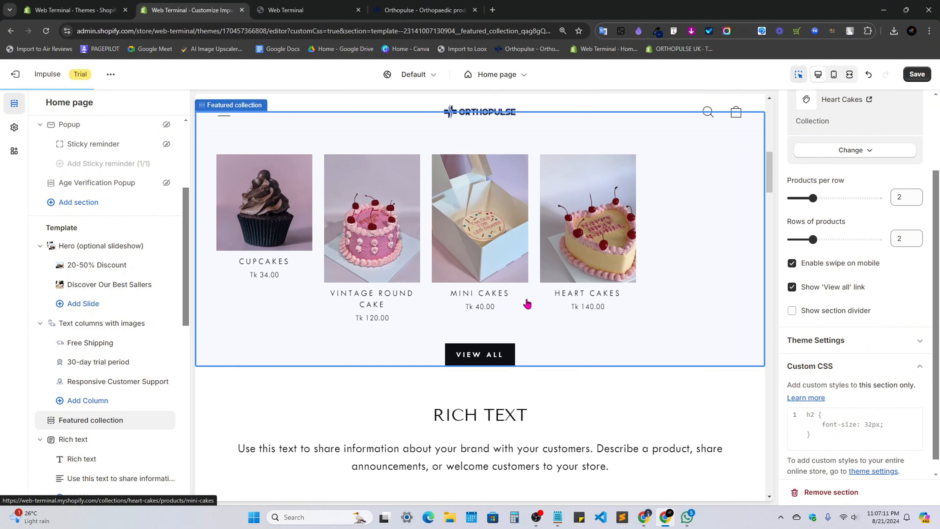
pyautogui.scroll(-5, 547, 369)
pyautogui.scroll(-7, 547, 368)
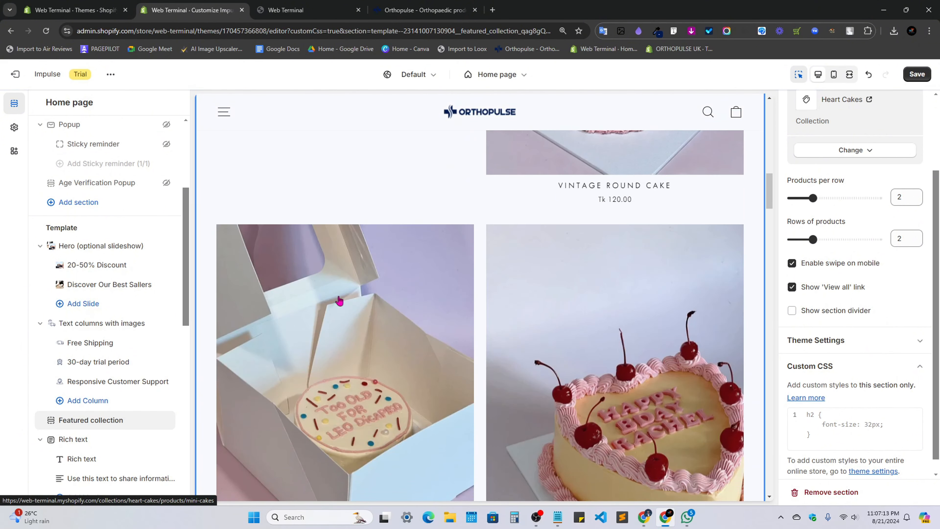
pyautogui.scroll(4, 634, 322)
pyautogui.scroll(6, 634, 322)
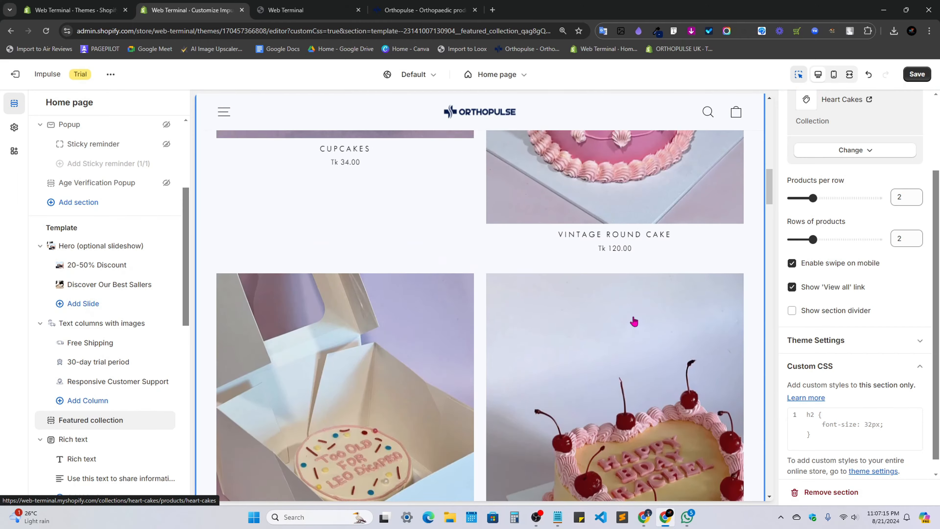
pyautogui.scroll(-4, 631, 319)
pyautogui.scroll(6, 629, 318)
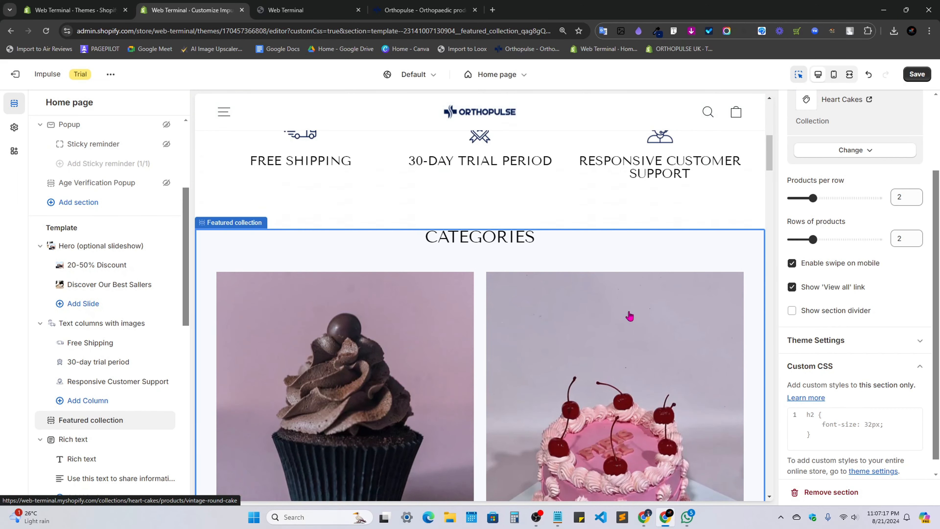
pyautogui.scroll(-8, 629, 318)
pyautogui.scroll(-1, 533, 320)
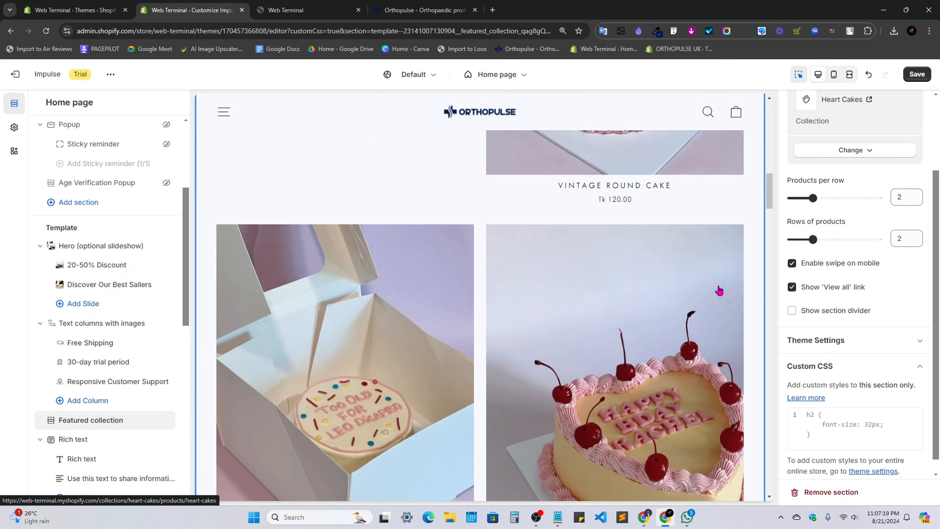
pyautogui.scroll(8, 533, 320)
pyautogui.scroll(-4, 342, 360)
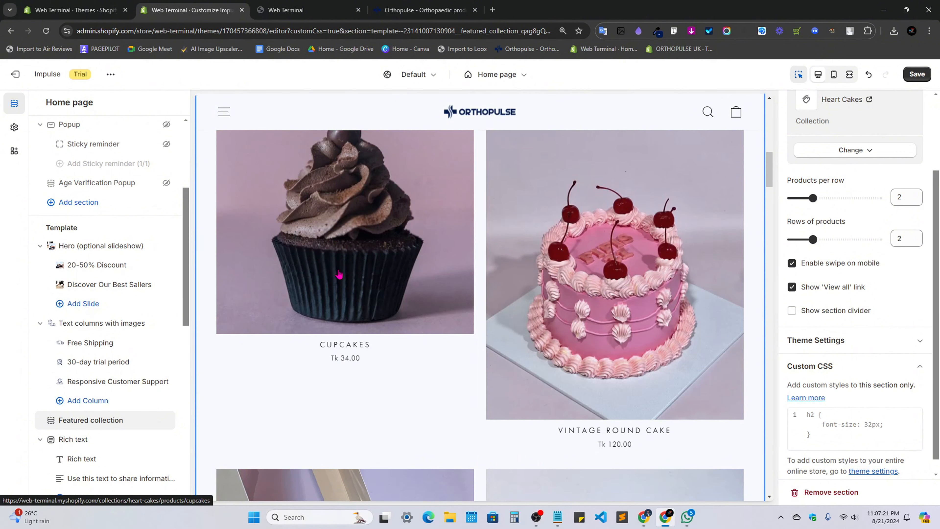
pyautogui.click(329, 283)
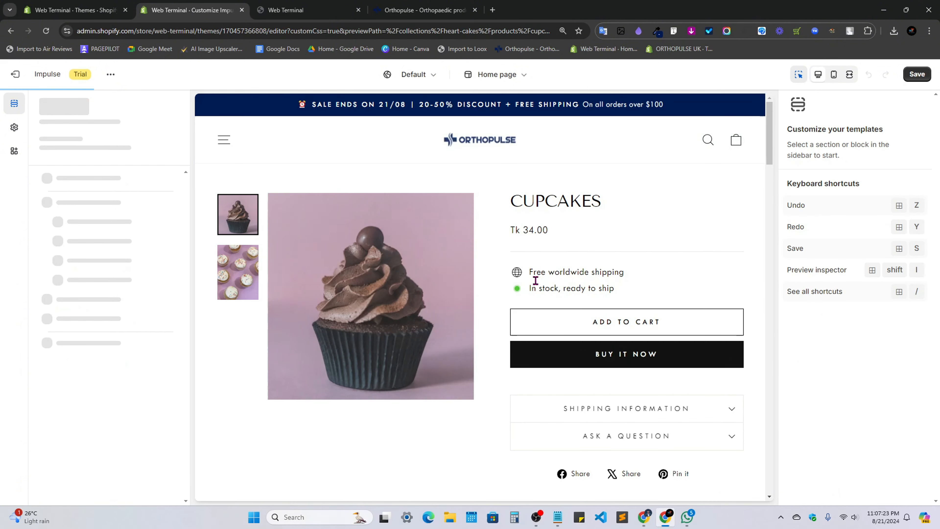
pyautogui.scroll(-5, 535, 280)
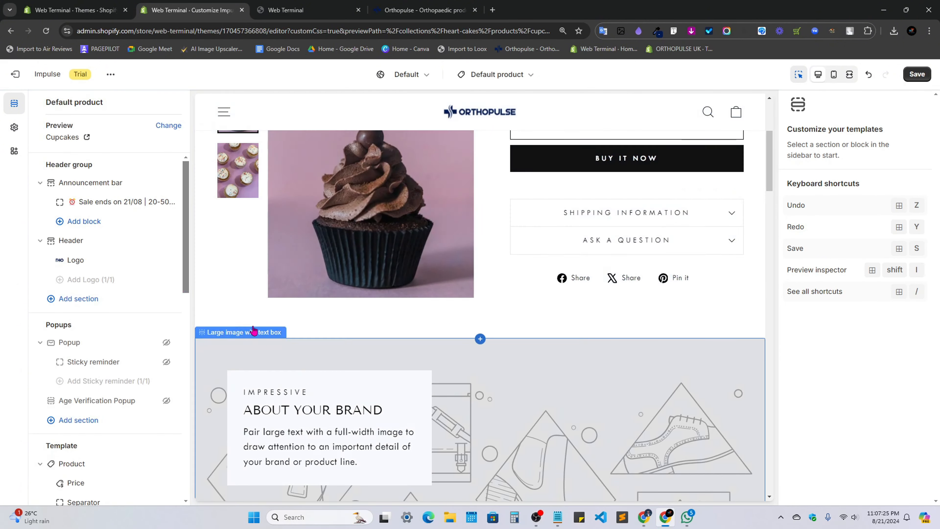
# Open the Heart Cakes collection in the store admin, review its product list, and go back.
pyautogui.click(74, 10)
pyautogui.click(46, 149)
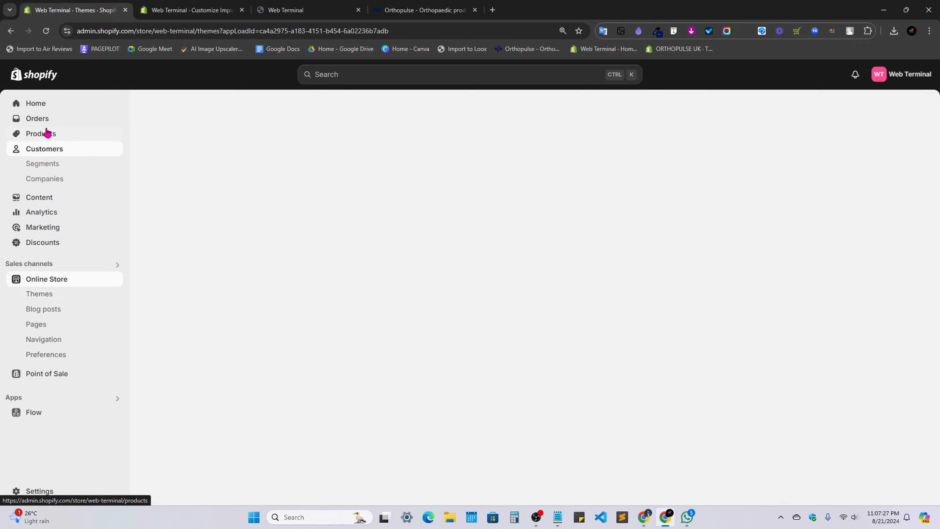
pyautogui.click(46, 133)
pyautogui.click(46, 148)
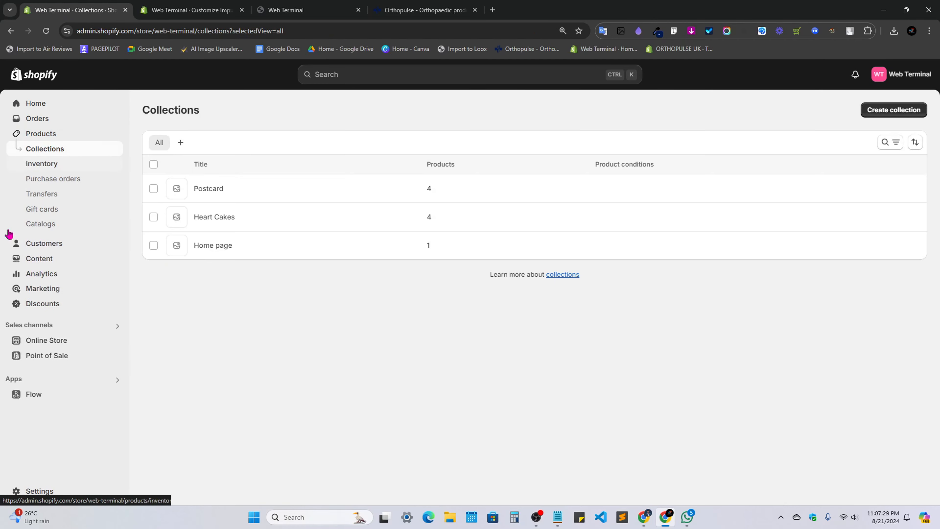
pyautogui.click(217, 217)
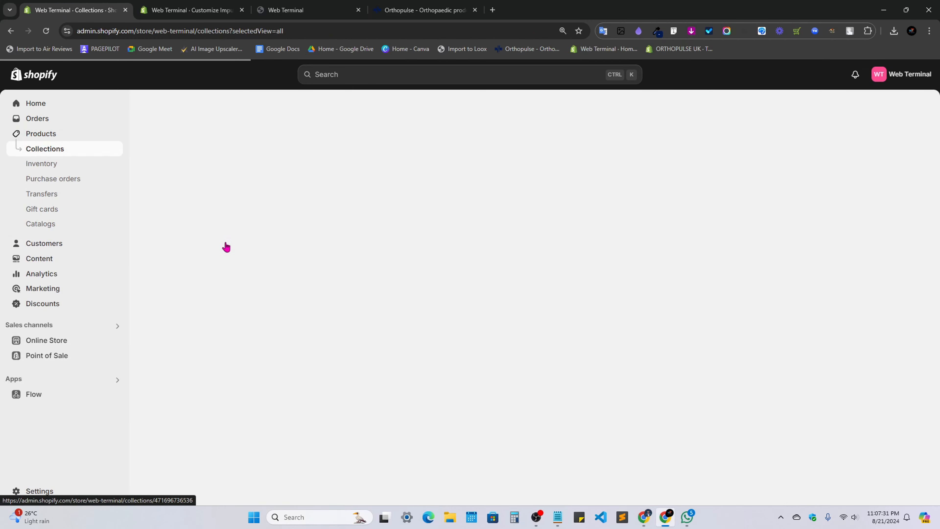
pyautogui.scroll(-2, 404, 350)
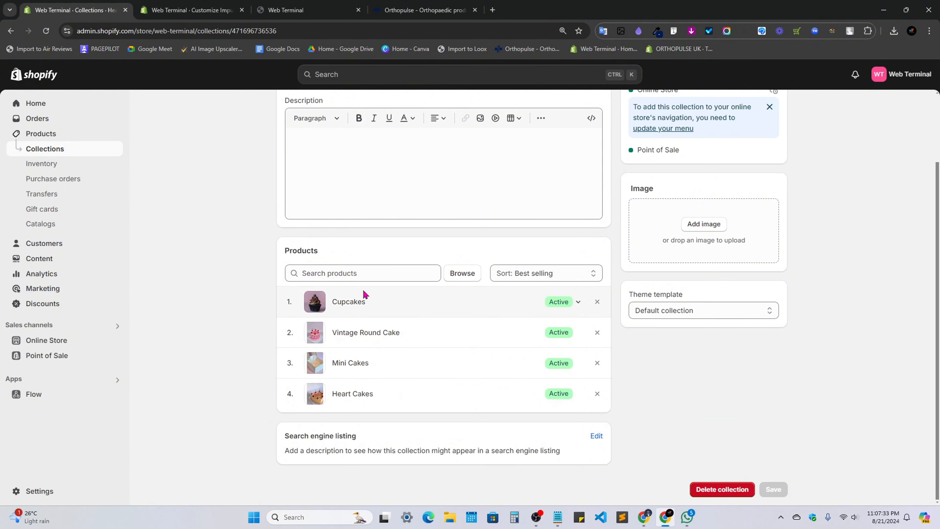
pyautogui.hotkey('alt', 'Left')
# Add a Collection list section to the home page template and move it directly below the Categories featured collection.
pyautogui.click(191, 10)
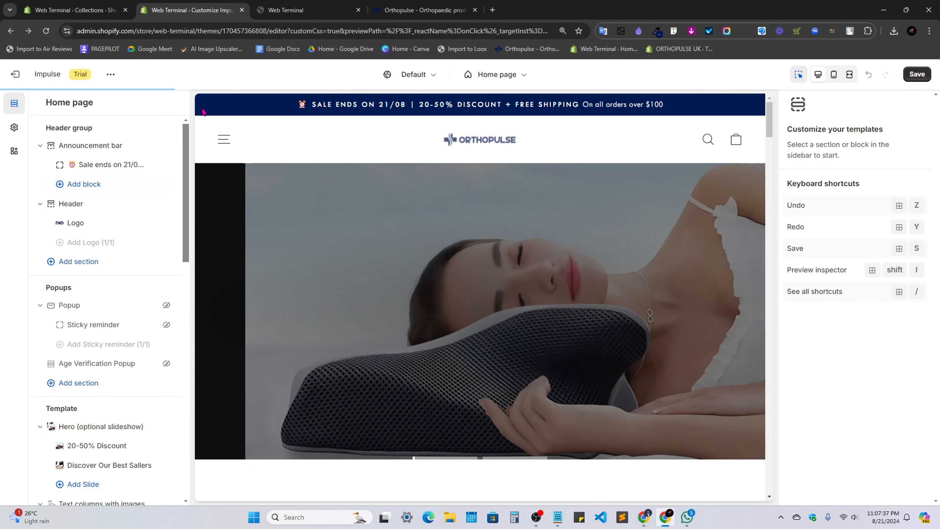
pyautogui.scroll(-5, 329, 323)
pyautogui.scroll(-5, 470, 342)
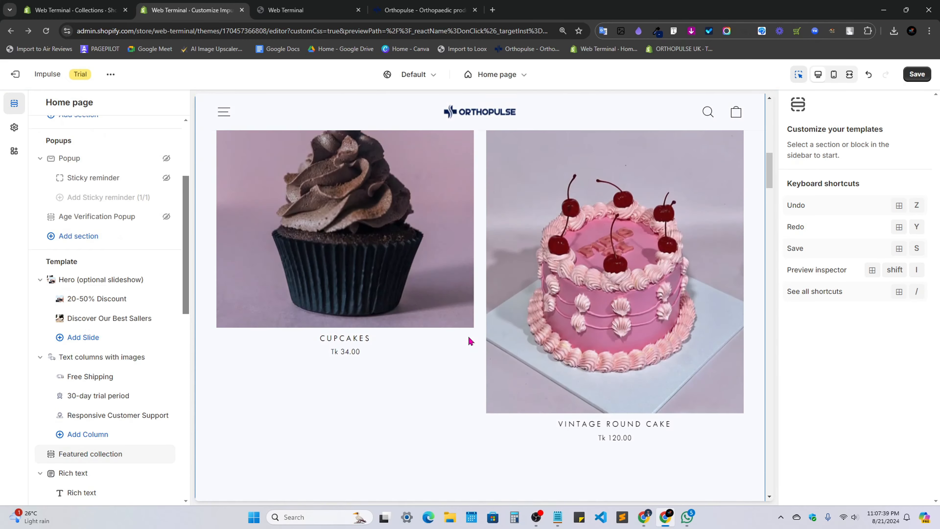
pyautogui.scroll(2, 216, 191)
pyautogui.click(216, 191)
pyautogui.scroll(-10, 92, 430)
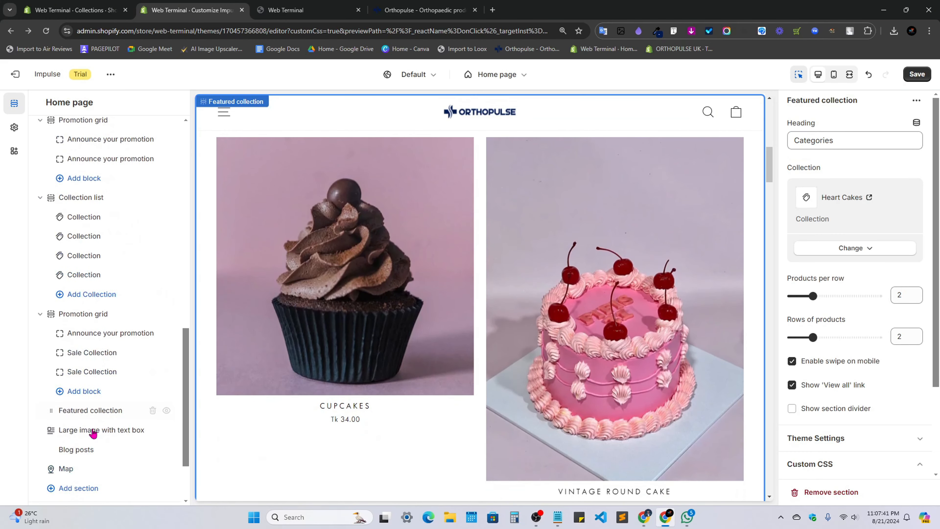
pyautogui.click(91, 441)
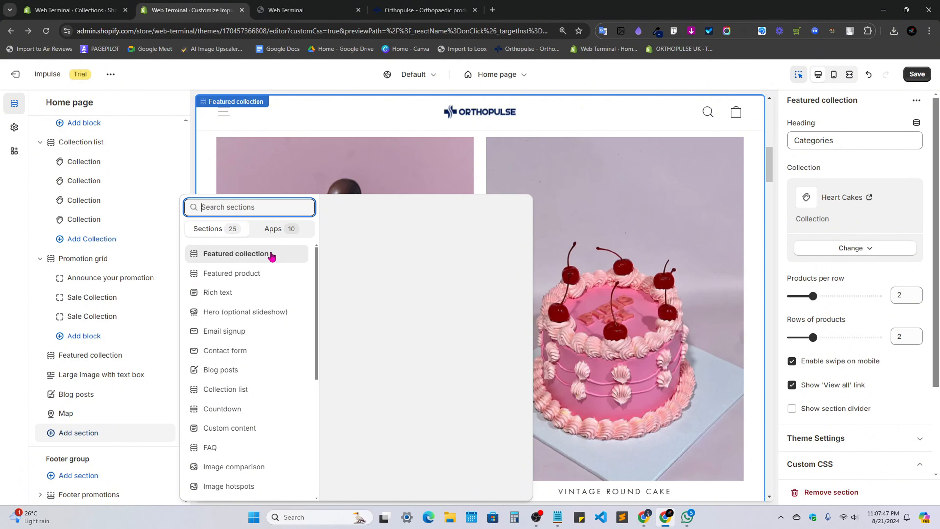
pyautogui.scroll(-1, 234, 372)
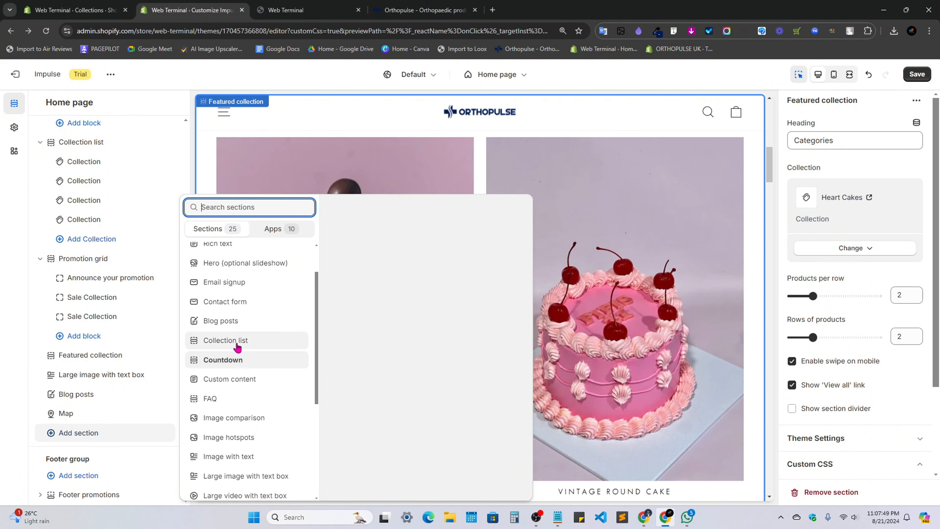
pyautogui.click(238, 347)
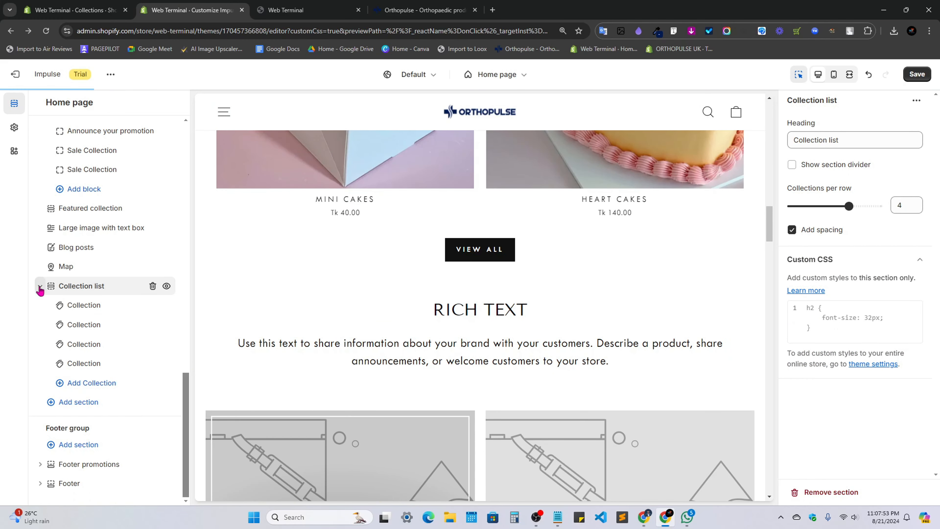
pyautogui.moveTo(42, 287); pyautogui.dragTo(74, 329)
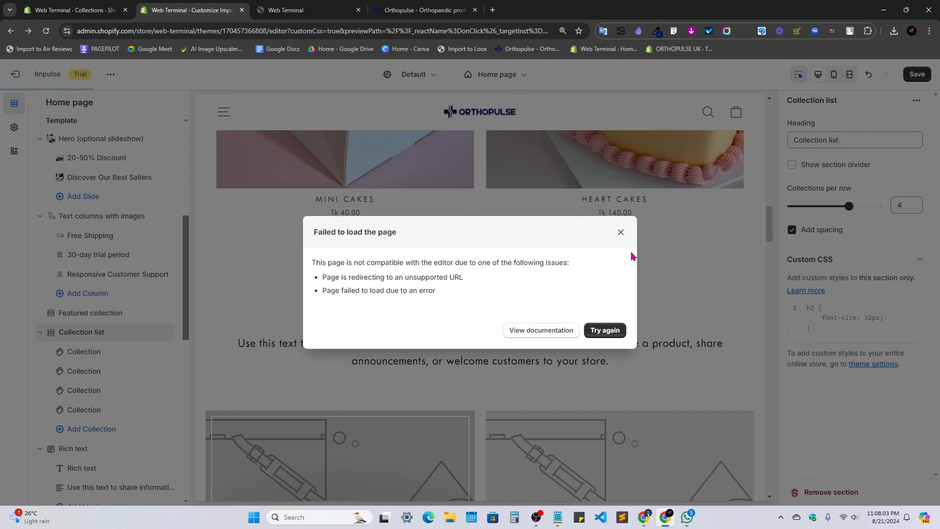
# Reload the theme editor despite the unsaved changes and retry the failed page load.
pyautogui.click(45, 31)
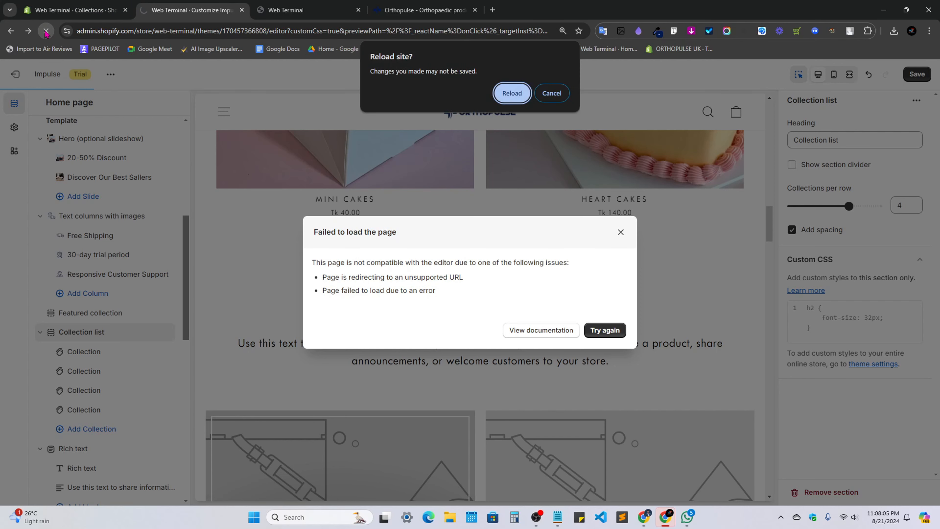
pyautogui.click(511, 93)
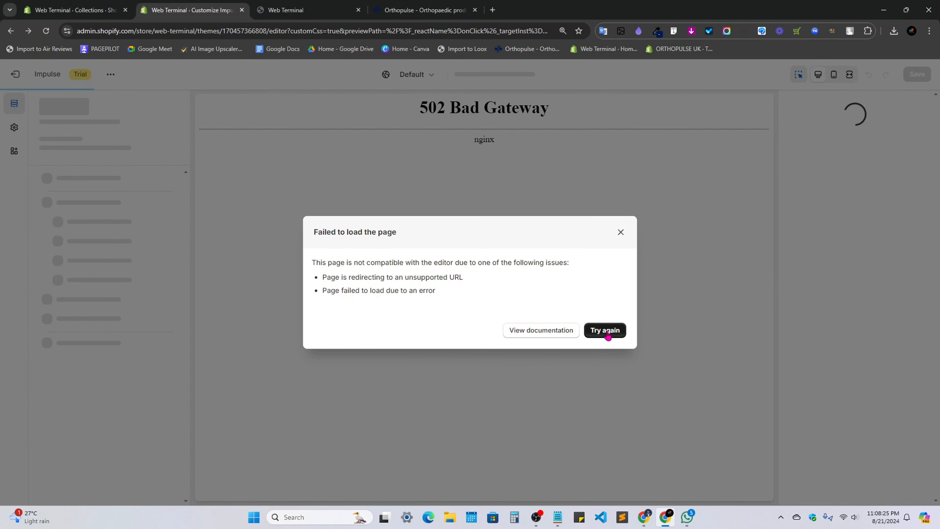
pyautogui.doubleClick(599, 322)
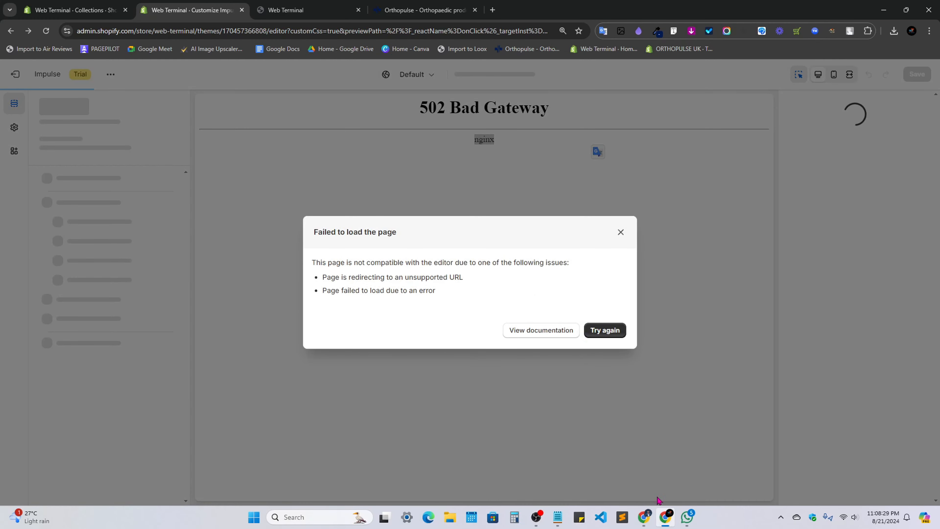
# Copy the Google Forms link from the open Notepad note and minimize Notepad.
pyautogui.moveTo(647, 525)
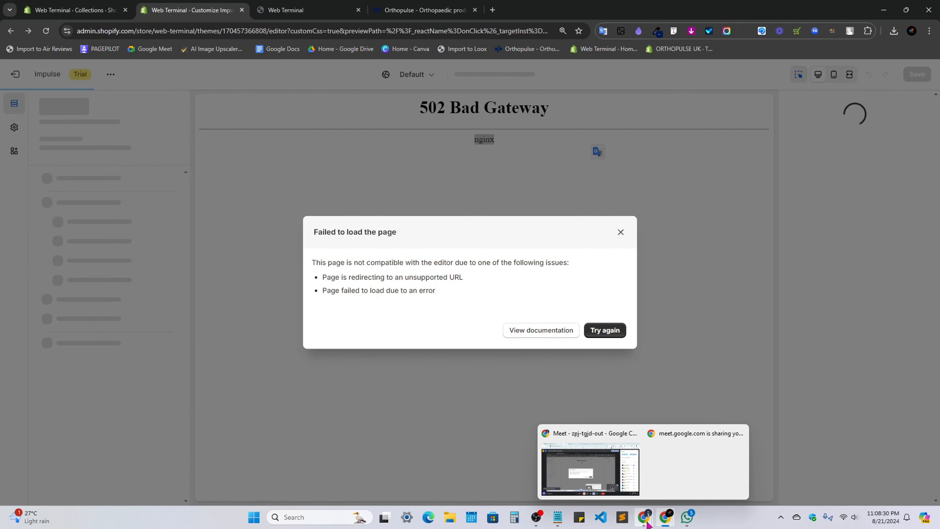
pyautogui.click(558, 517)
pyautogui.hotkey('ctrl', 'a')
pyautogui.hotkey('ctrl', 'c')
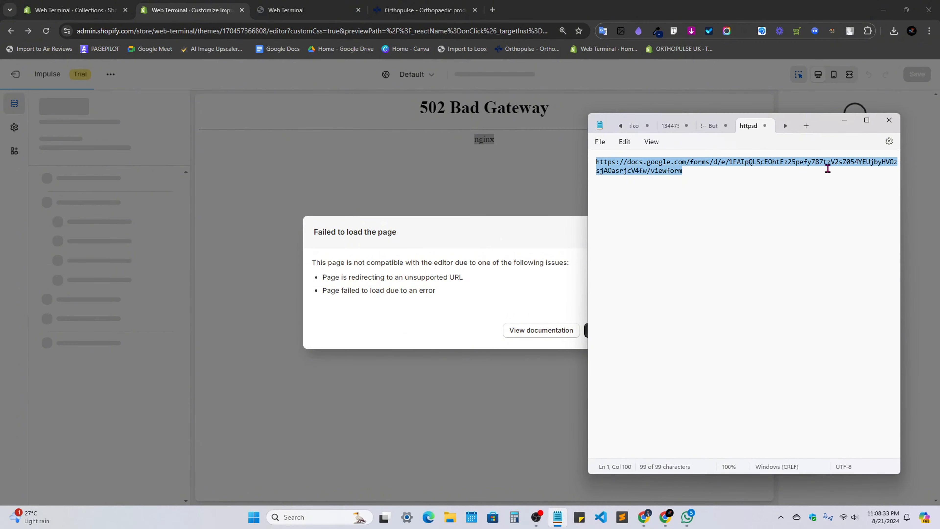
pyautogui.click(845, 122)
# Switch to the Google Meet call and send the copied form link as an in-call message.
pyautogui.moveTo(644, 517)
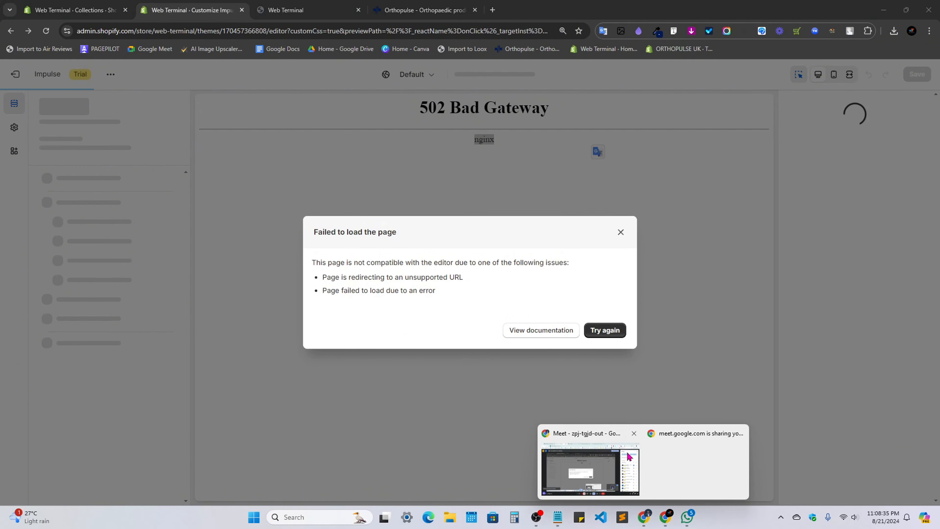
pyautogui.click(588, 471)
pyautogui.scroll(-4, 866, 437)
pyautogui.click(899, 485)
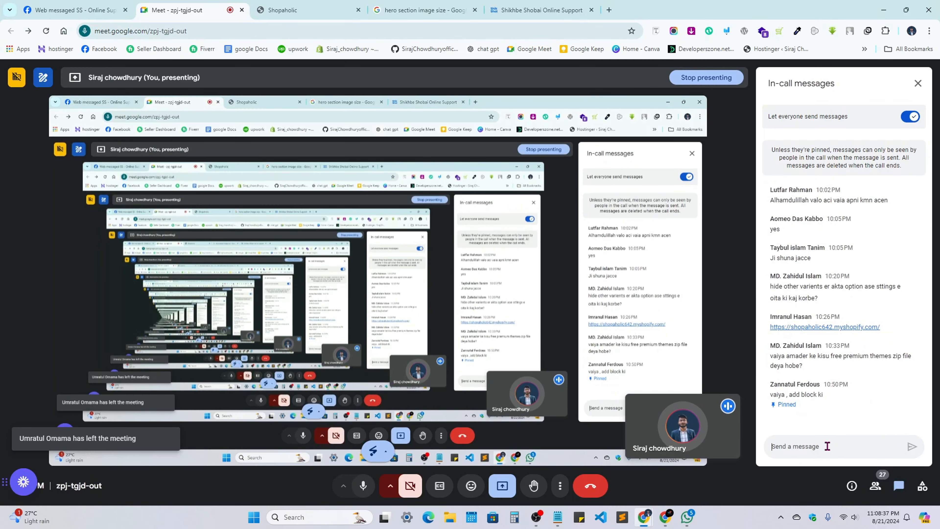
pyautogui.hotkey('ctrl', 'v')
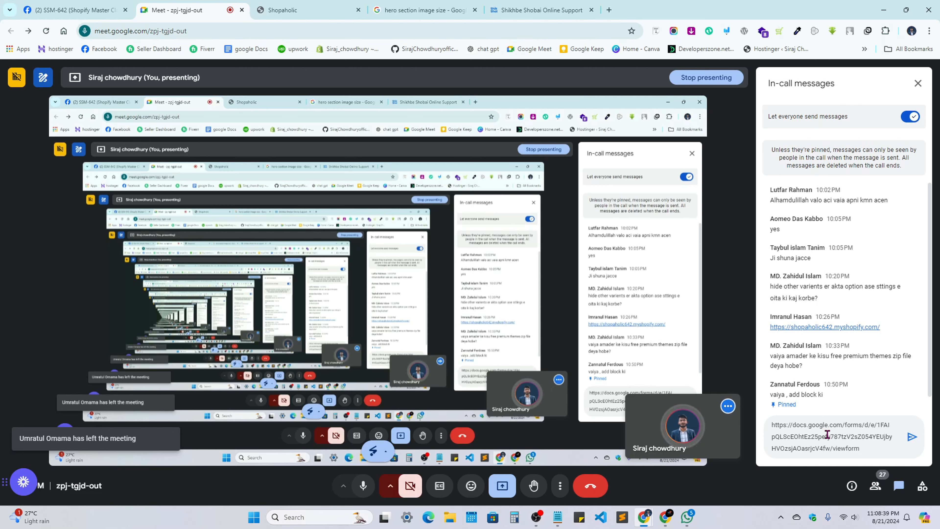
pyautogui.press('Return')
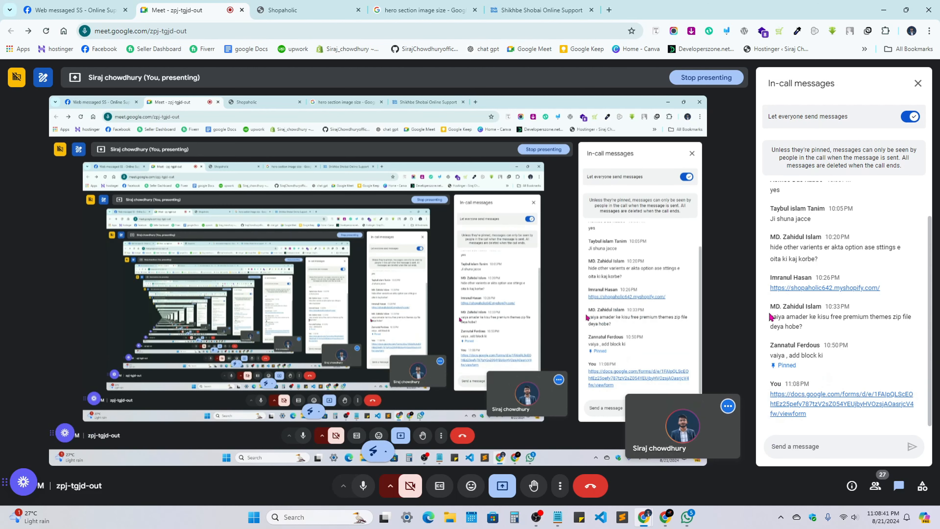
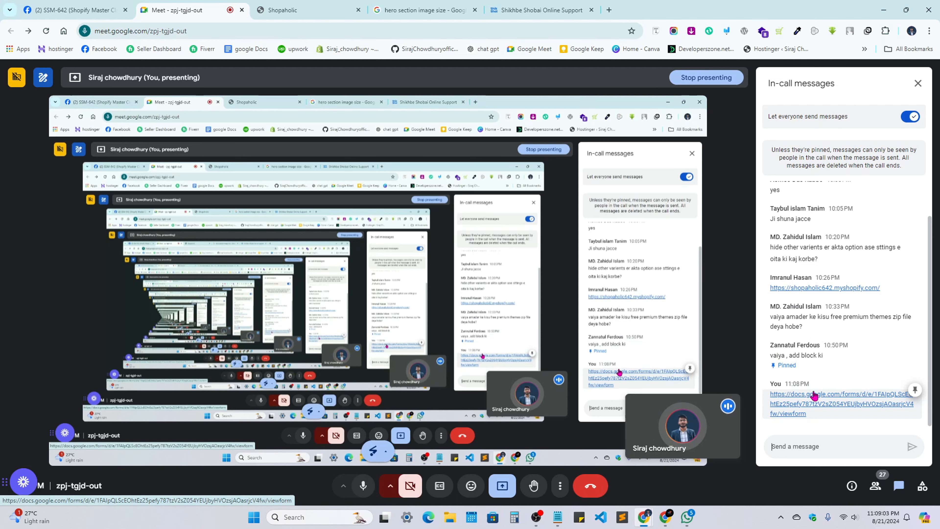
# Look back over the earlier in-call messages, close the chat, and bring up the participant list.
pyautogui.scroll(2, 851, 413)
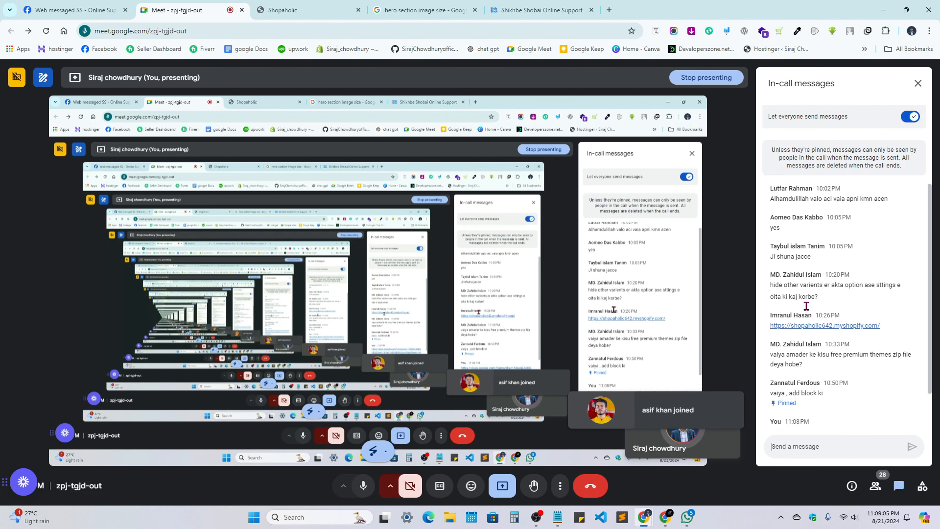
pyautogui.click(920, 85)
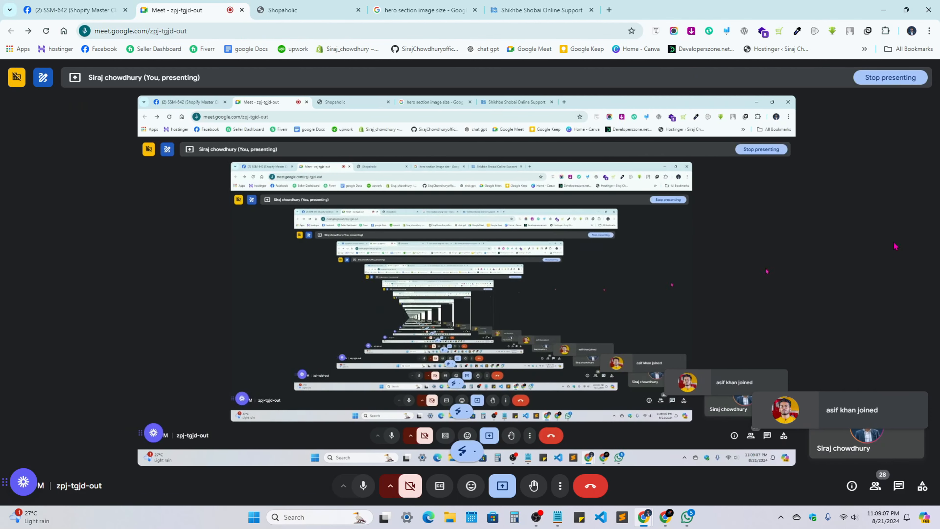
pyautogui.click(878, 489)
pyautogui.click(877, 489)
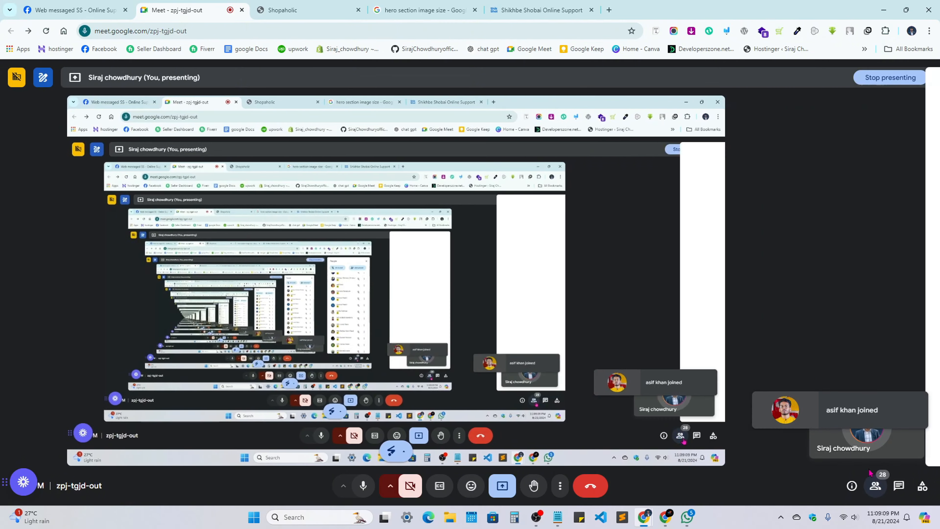
# Switch back to the Shopify theme editor and examine the reloaded home page preview and its template sections.
pyautogui.moveTo(666, 516)
pyautogui.click(646, 478)
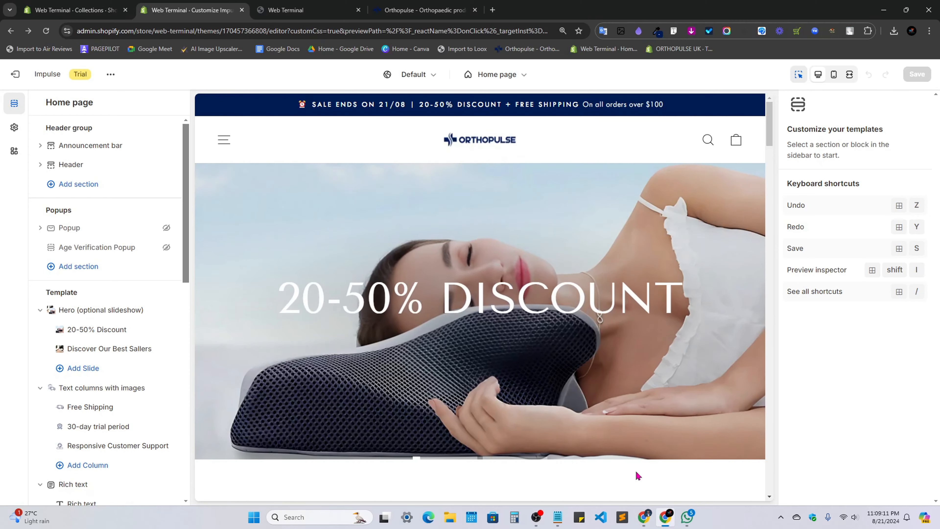
pyautogui.scroll(-3, 562, 446)
pyautogui.scroll(-8, 564, 443)
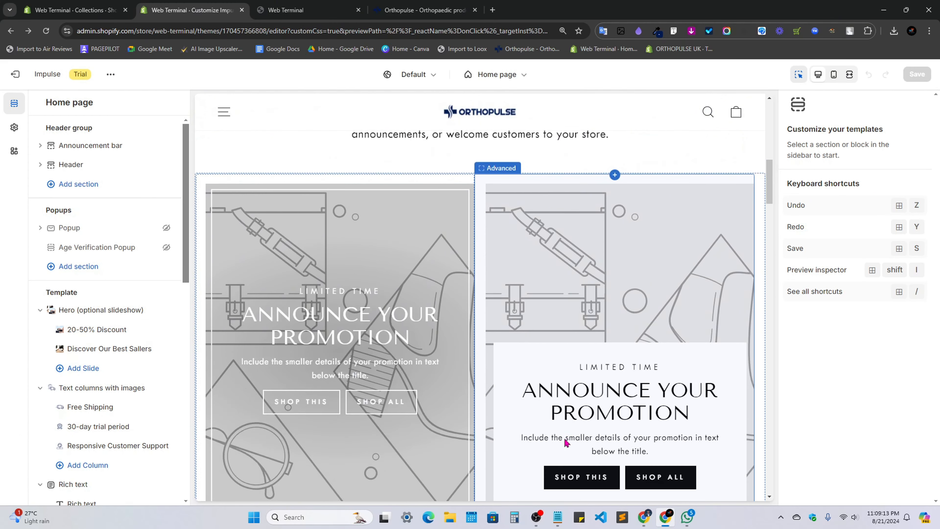
pyautogui.scroll(5, 564, 441)
pyautogui.scroll(-2, 98, 374)
pyautogui.scroll(-8, 419, 325)
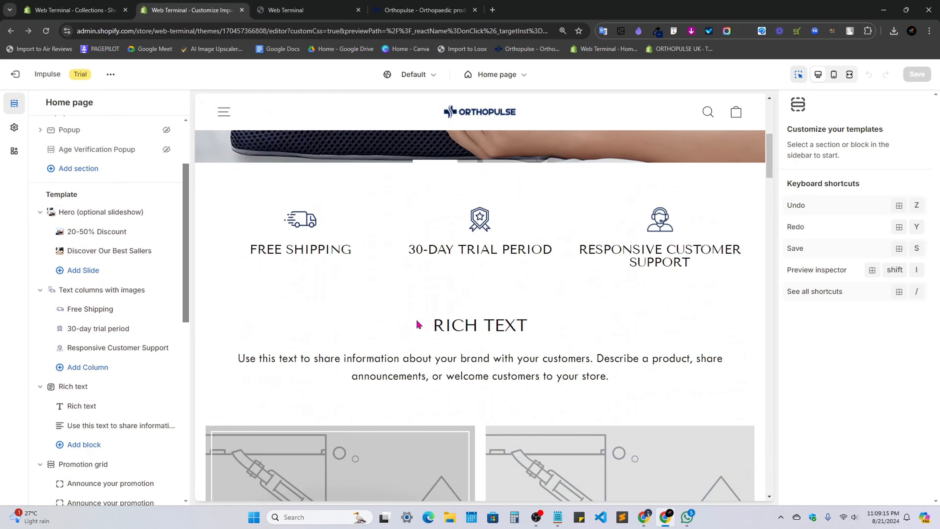
pyautogui.scroll(-8, 60, 403)
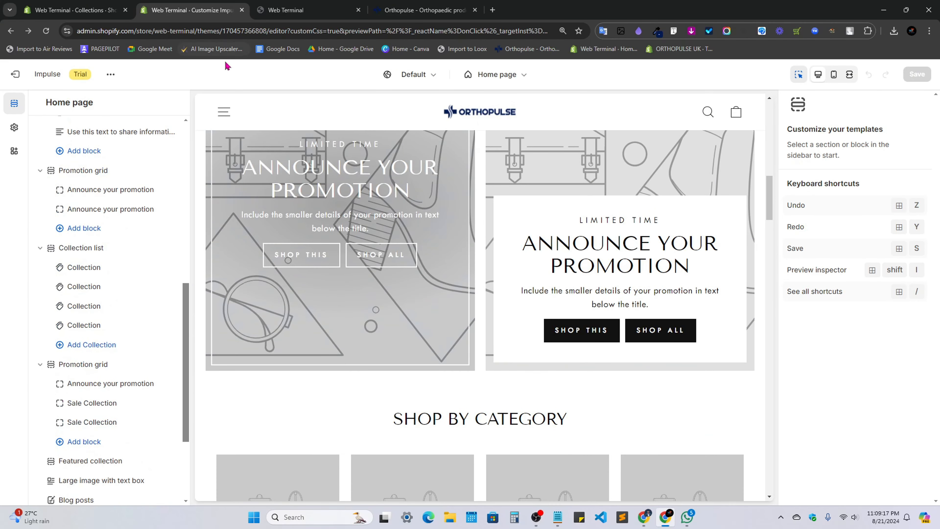
# Exit the theme editor, check the store's Collections page, and reload the Themes page.
pyautogui.click(26, 76)
pyautogui.click(68, 7)
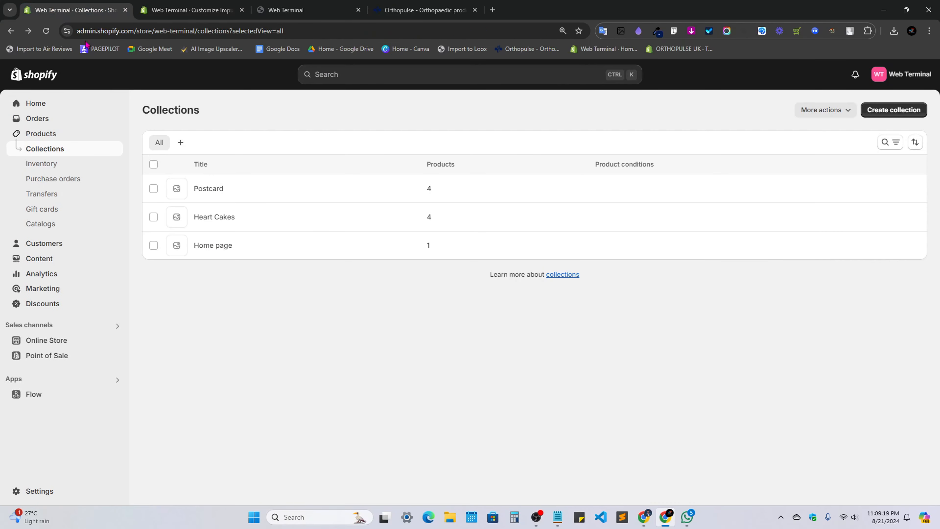
pyautogui.click(200, 5)
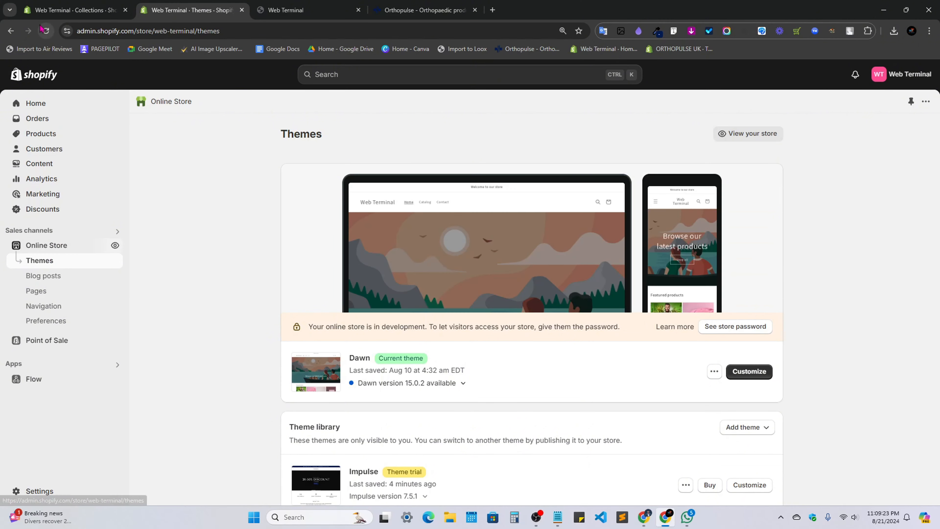
pyautogui.click(47, 32)
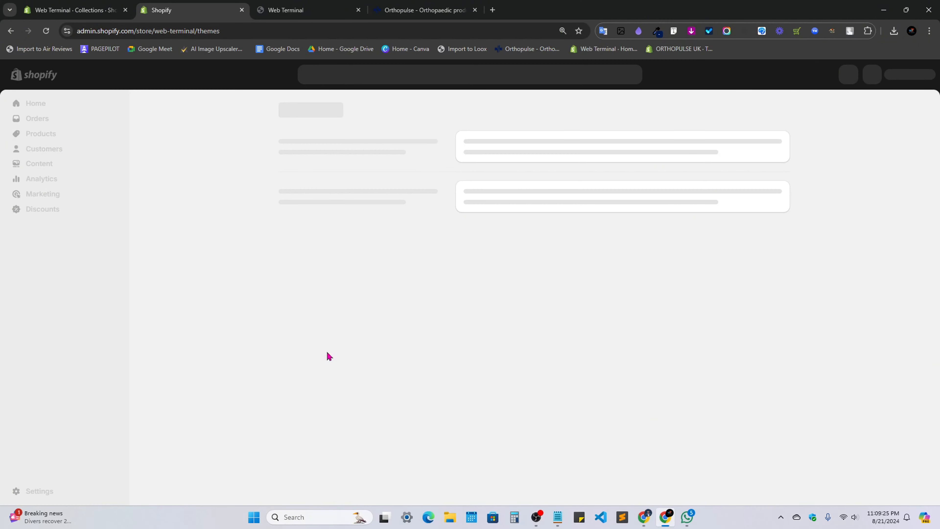
# Check the participants' replies in the Google Meet chat, and view the Shopaholic store and the Shikhbe Shobai support site.
pyautogui.moveTo(638, 521)
pyautogui.click(607, 466)
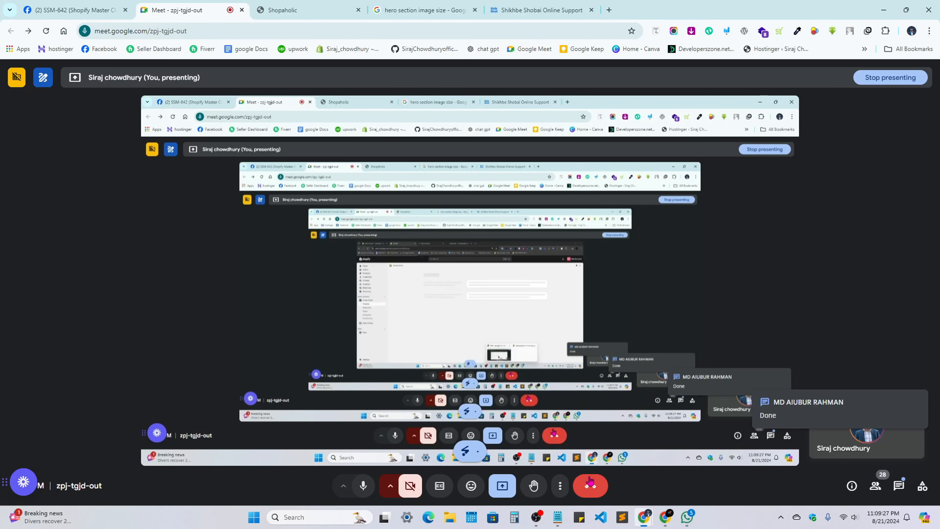
pyautogui.click(889, 490)
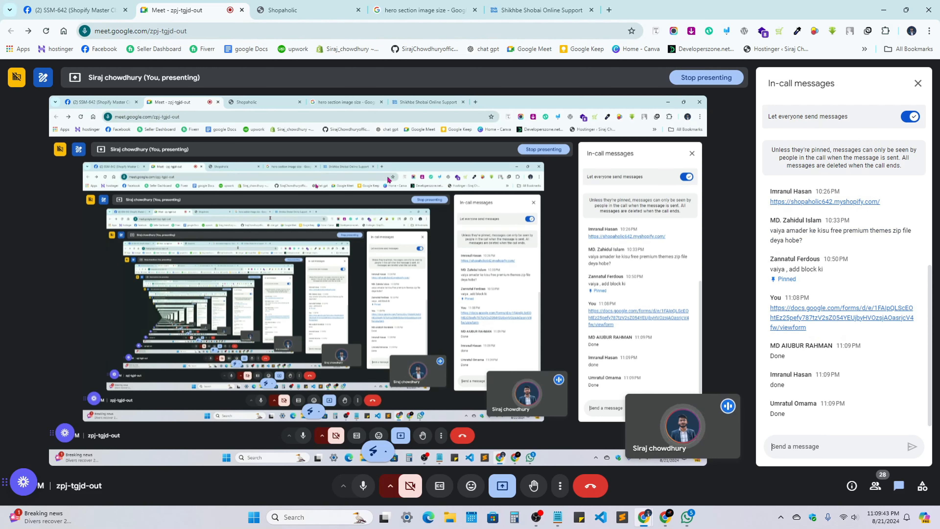
pyautogui.click(259, 10)
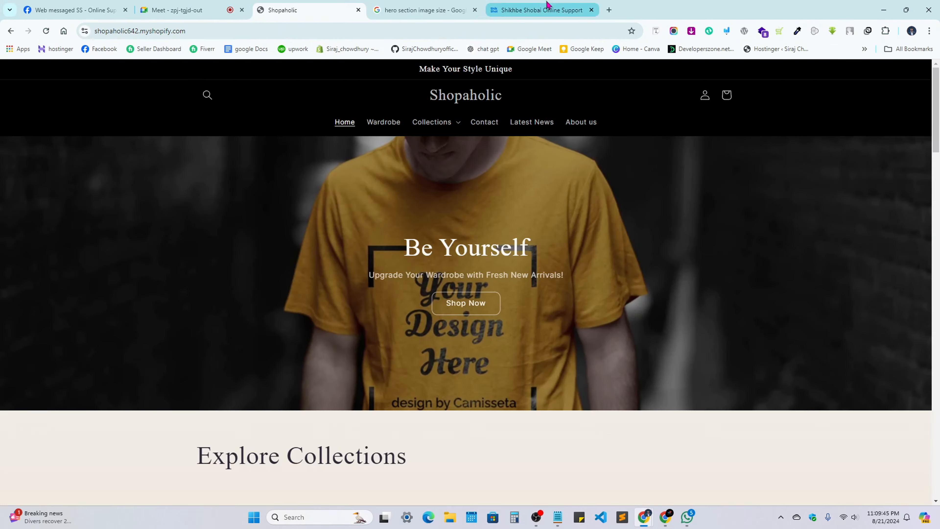
pyautogui.click(540, 10)
# Switch to the Orthopulse reference store and inspect the category links in its navigation drawer, closing it again.
pyautogui.moveTo(665, 518)
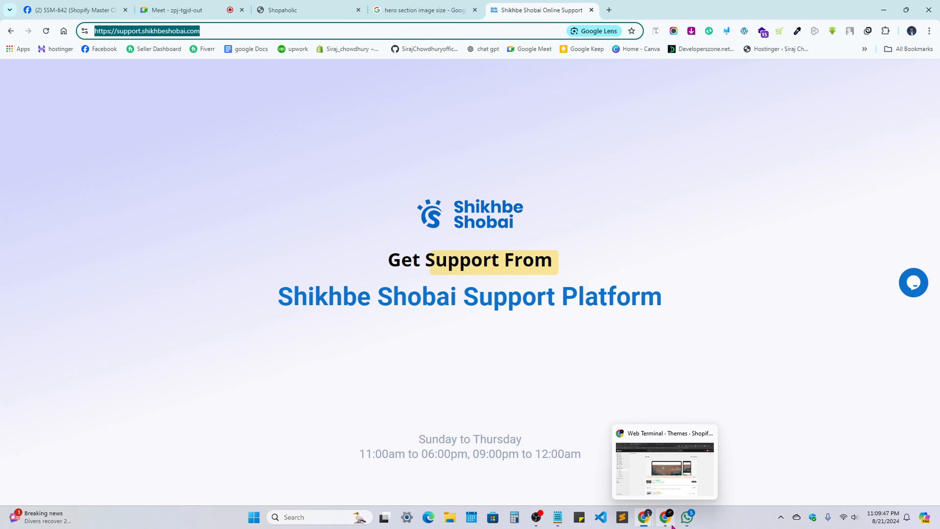
pyautogui.click(648, 475)
pyautogui.click(451, 10)
pyautogui.scroll(5, 452, 233)
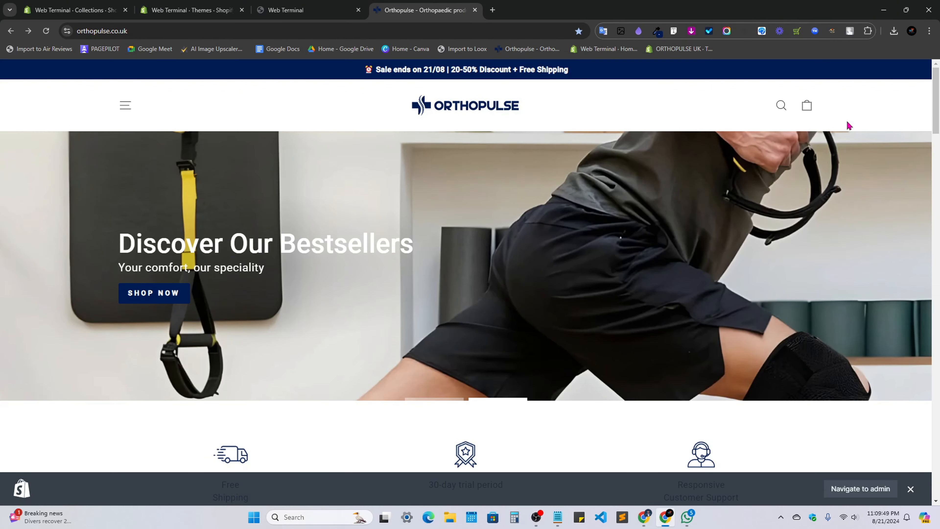
pyautogui.click(126, 106)
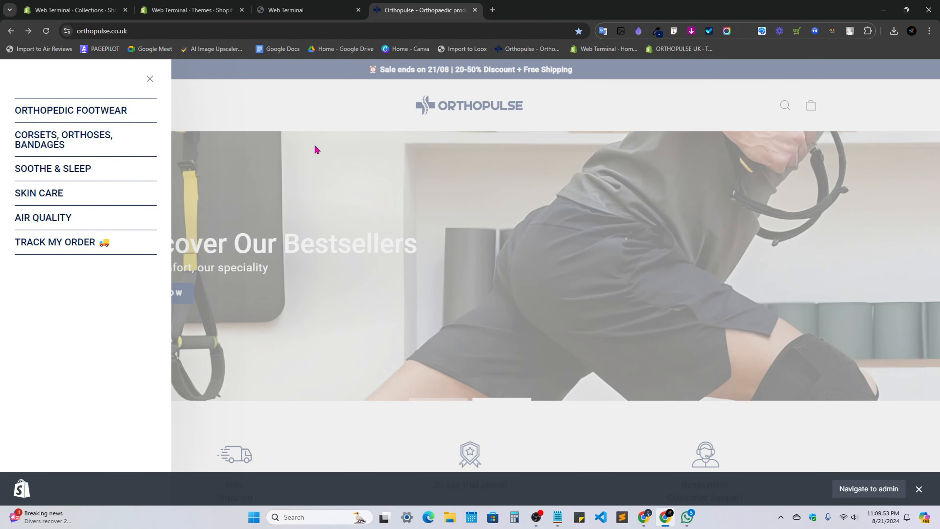
pyautogui.click(150, 79)
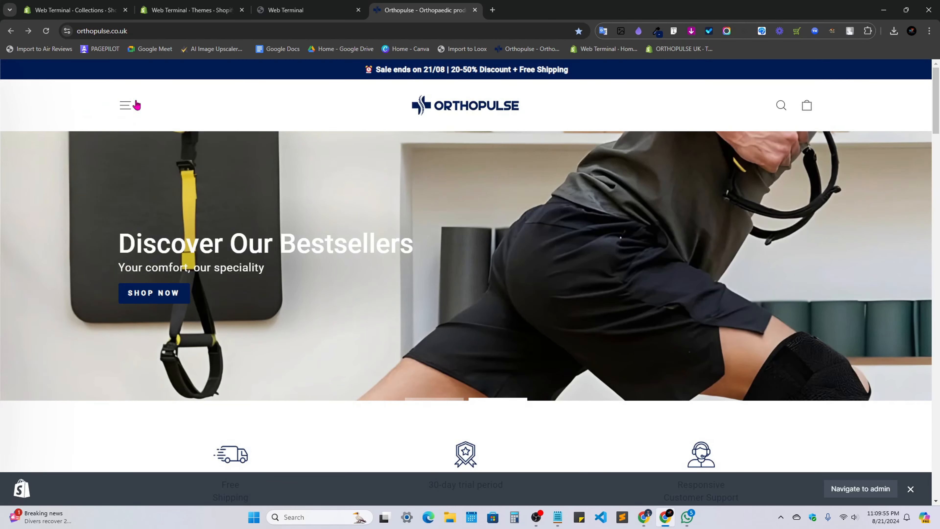
pyautogui.click(123, 110)
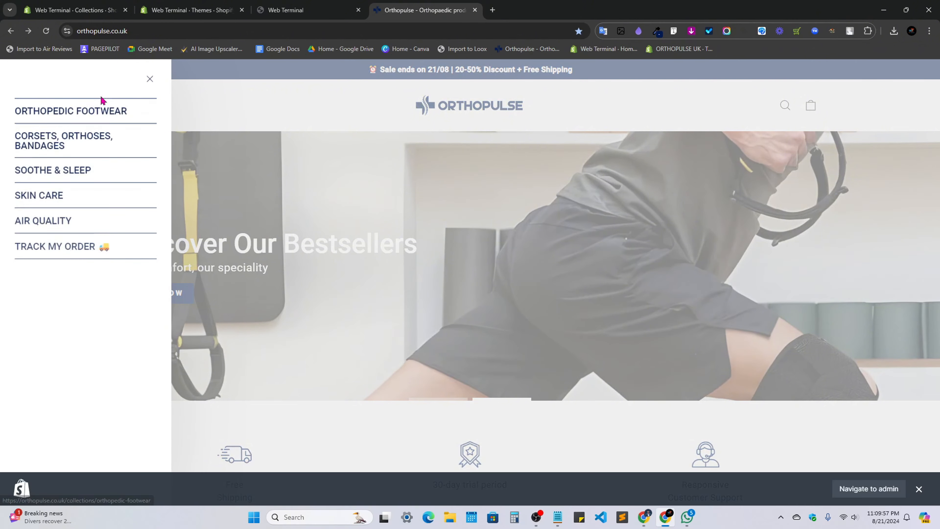
pyautogui.click(151, 76)
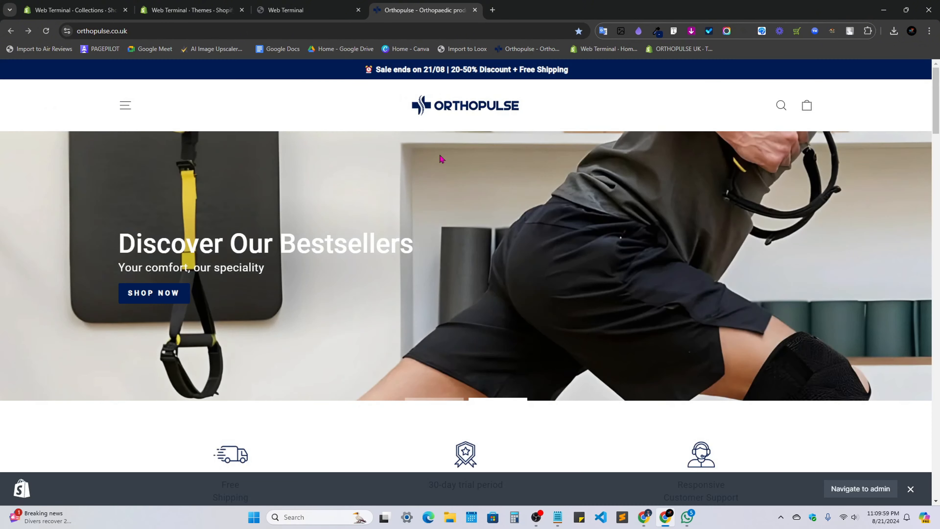
# Search Google for "startech" in a new tab and open the Star Tech Bangladesh website.
pyautogui.click(494, 10)
pyautogui.click(386, 221)
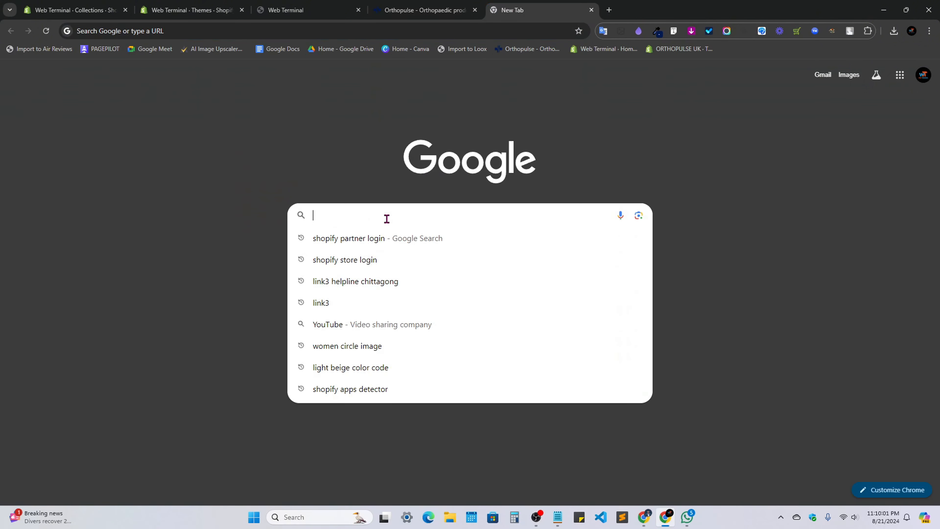
pyautogui.write('star')
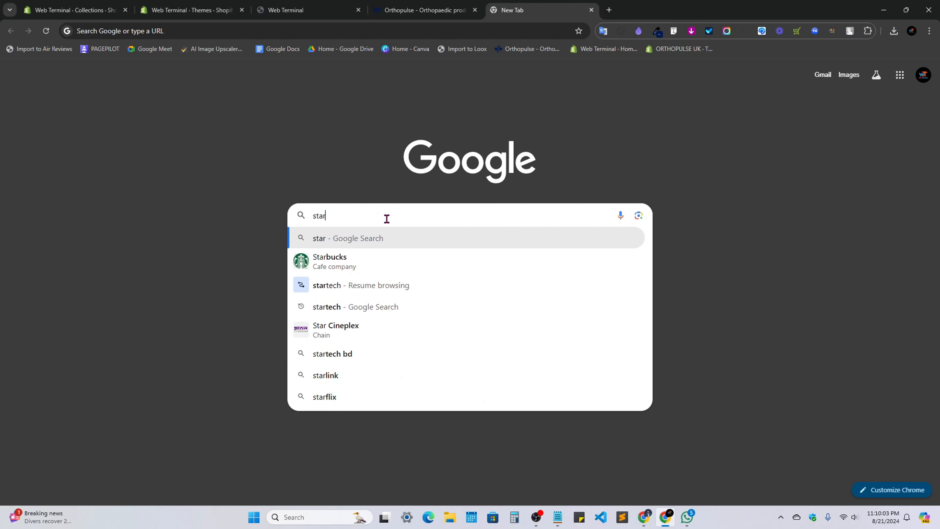
pyautogui.press('Down')
pyautogui.press('Down')
pyautogui.press('Return')
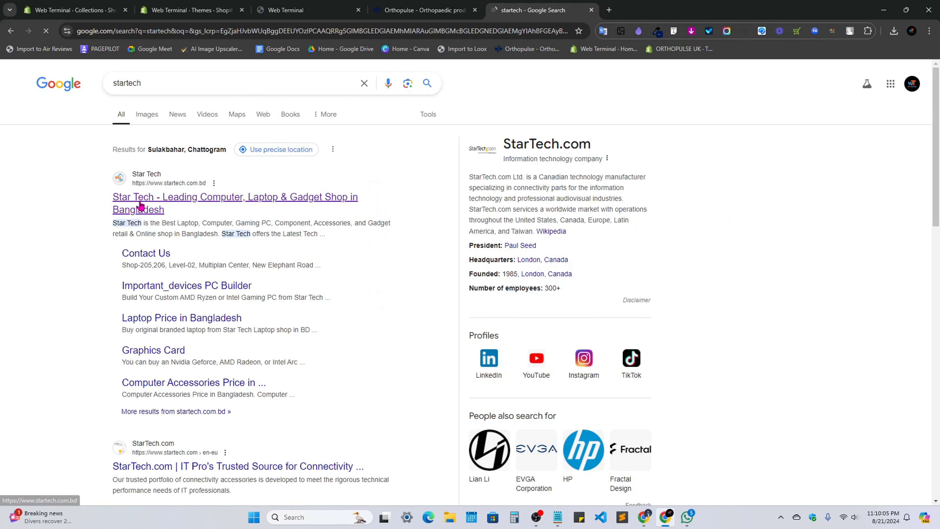
pyautogui.click(140, 206)
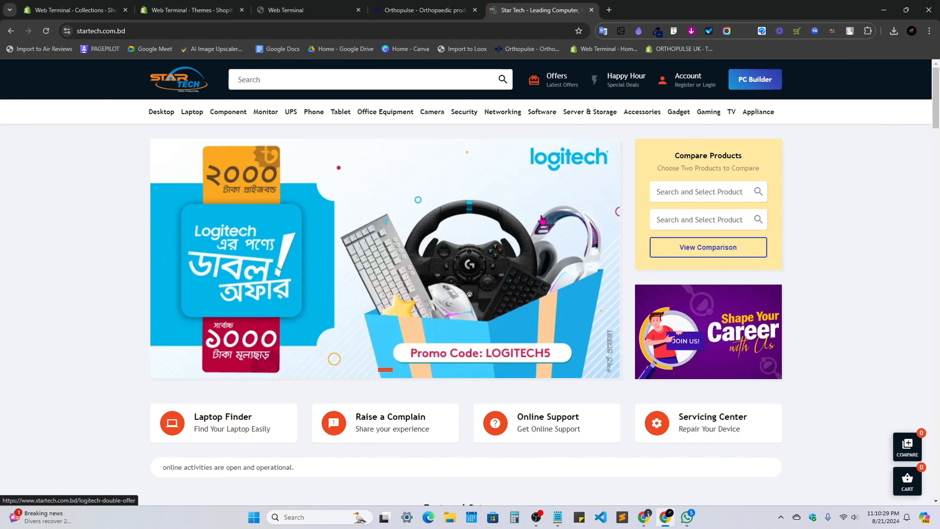
# Examine the nested Networking menu on the Star Tech site, compare with the Orthopulse store, and return to the Collections admin page.
pyautogui.moveTo(508, 113)
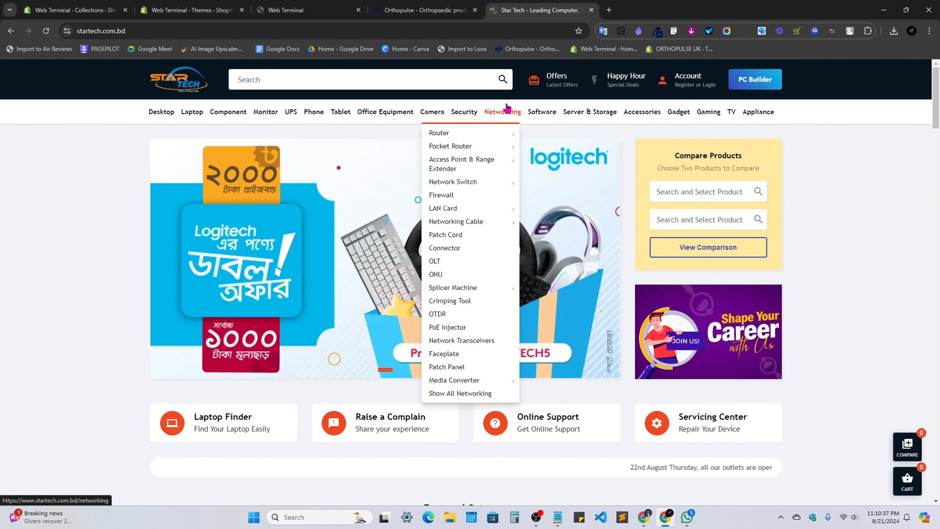
pyautogui.moveTo(490, 137)
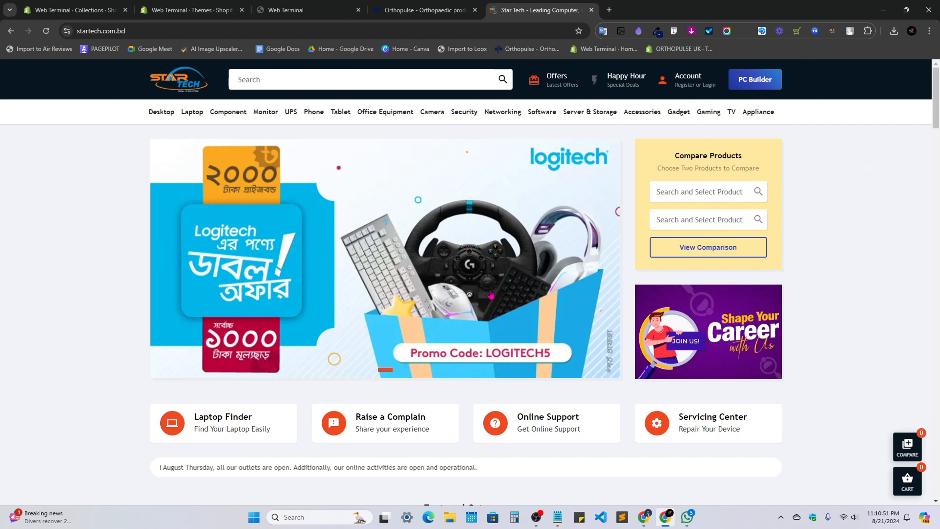
pyautogui.moveTo(495, 294)
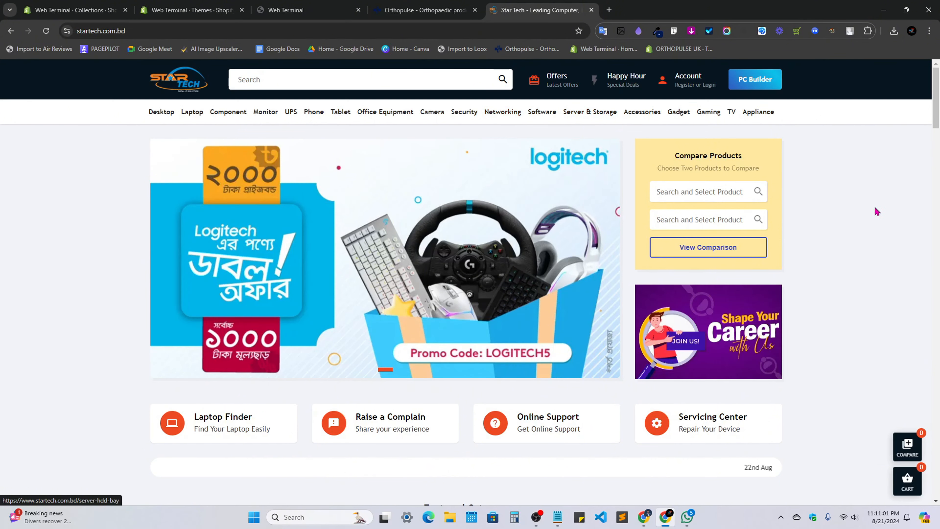
pyautogui.click(426, 10)
pyautogui.click(541, 10)
pyautogui.moveTo(498, 167)
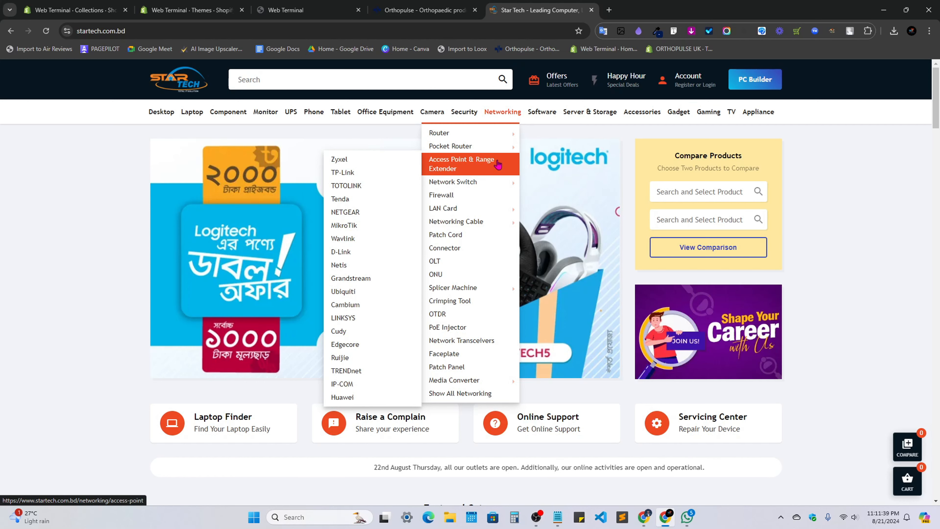
pyautogui.hotkey('ctrl', '1')
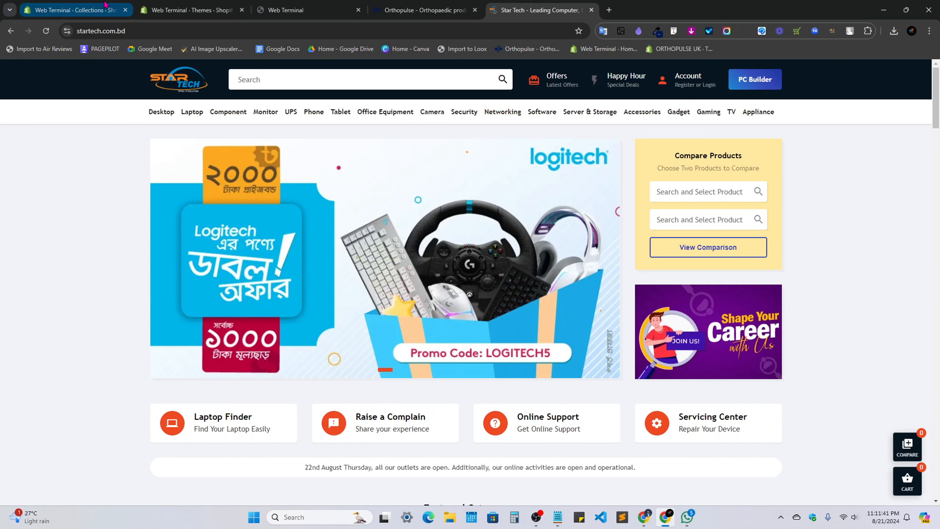
pyautogui.hotkey('ctrl', '5')
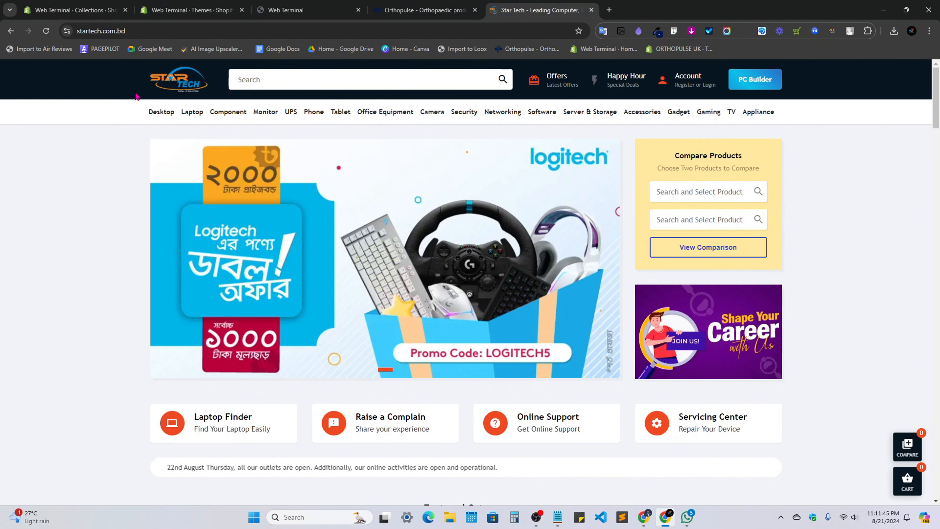
pyautogui.moveTo(162, 112)
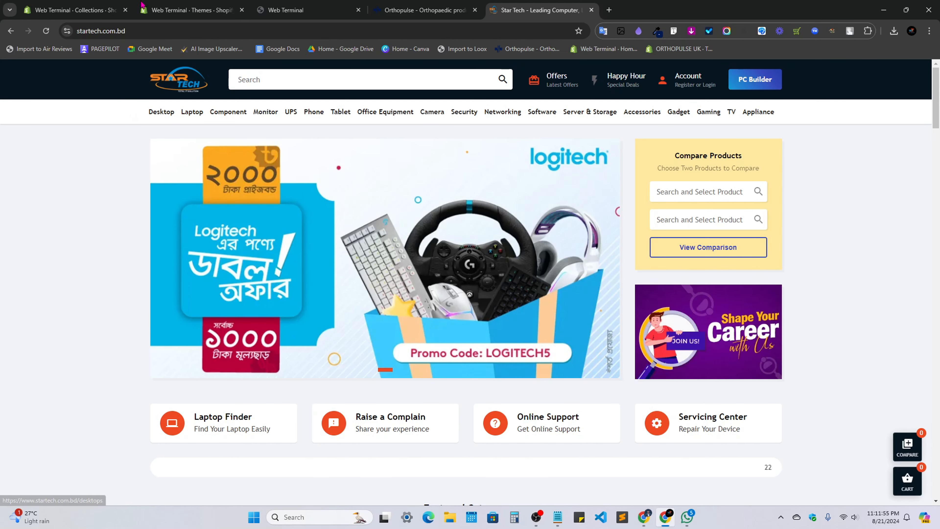
pyautogui.moveTo(268, 113)
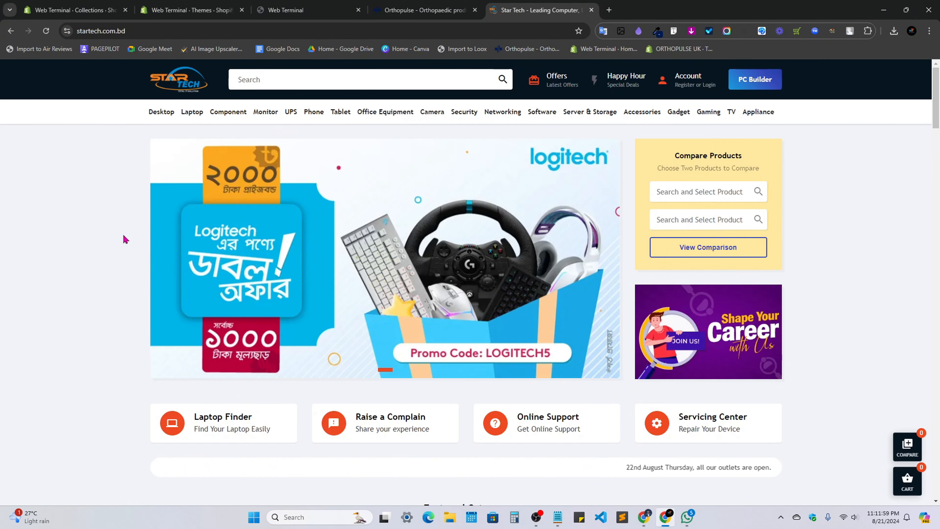
# Return to the Shopify admin, open the Main menu in the Online Store navigation settings, and view the Home item's details.
pyautogui.click(74, 10)
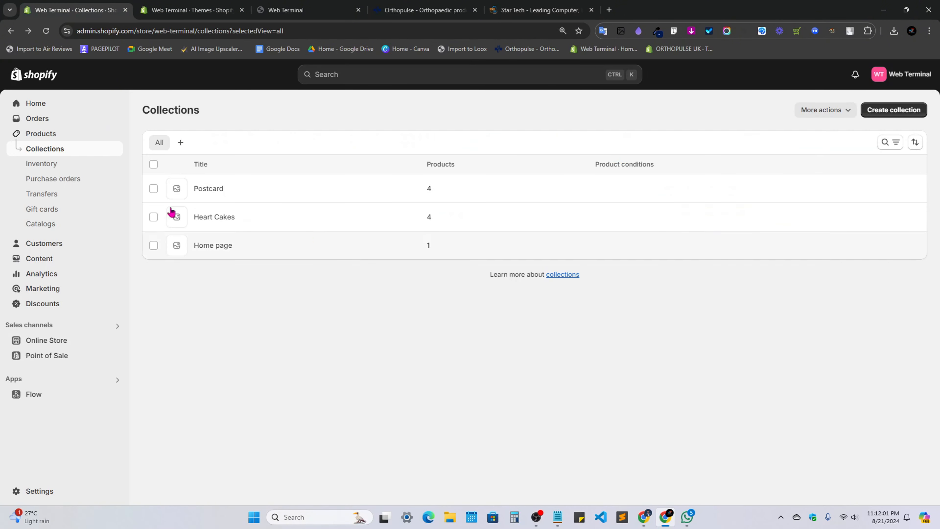
pyautogui.click(58, 341)
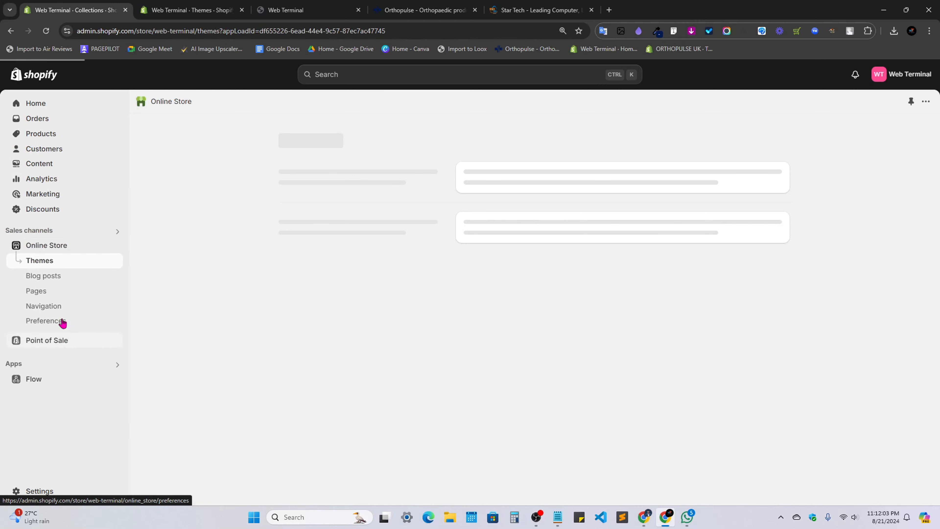
pyautogui.click(38, 309)
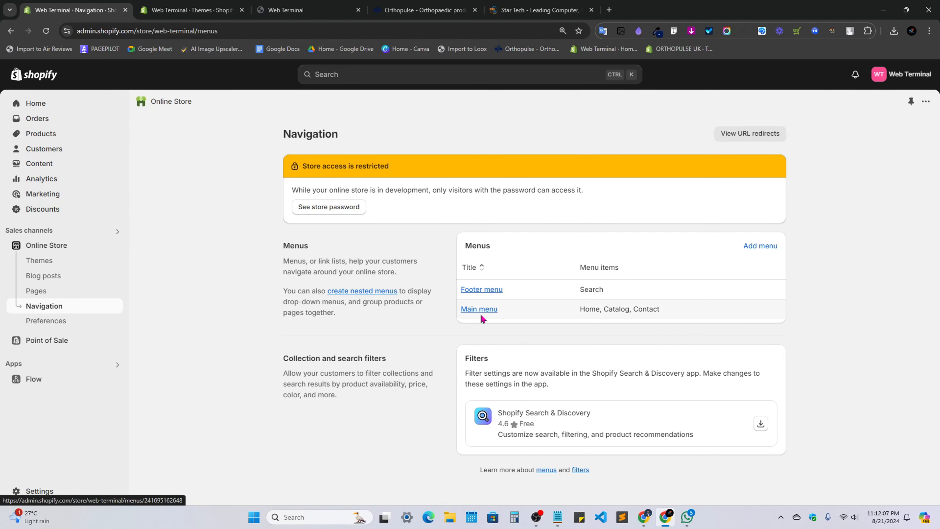
pyautogui.click(480, 311)
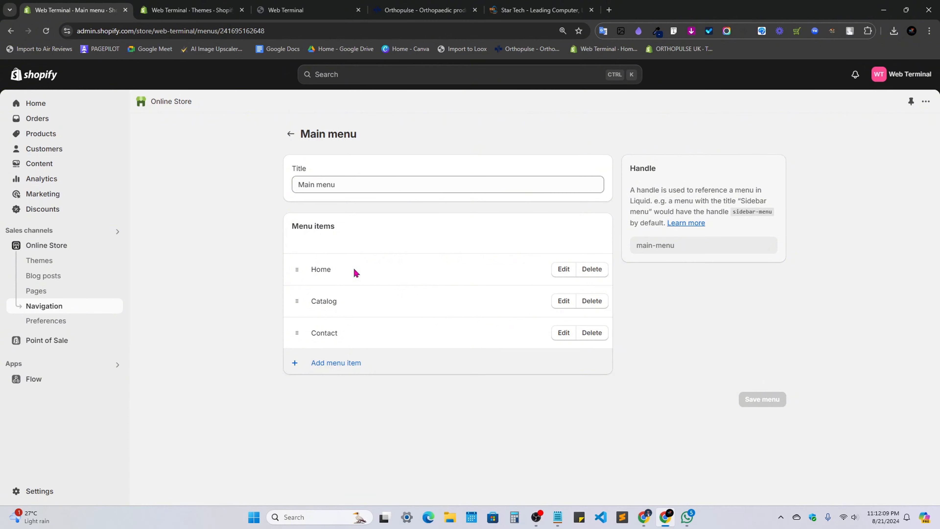
pyautogui.click(563, 270)
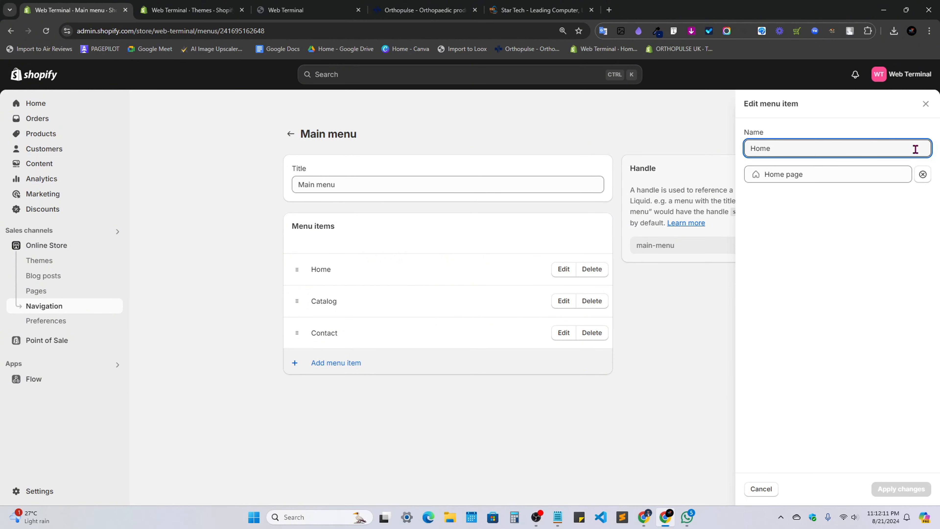
pyautogui.click(926, 104)
# Add a Search item linked to the search page to the Main menu and nest it under Home.
pyautogui.click(335, 365)
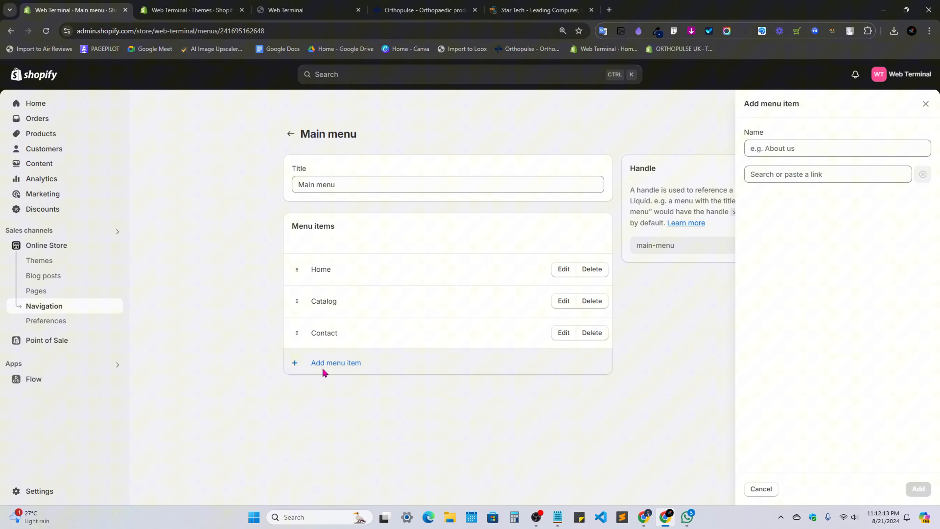
pyautogui.click(832, 174)
pyautogui.click(802, 217)
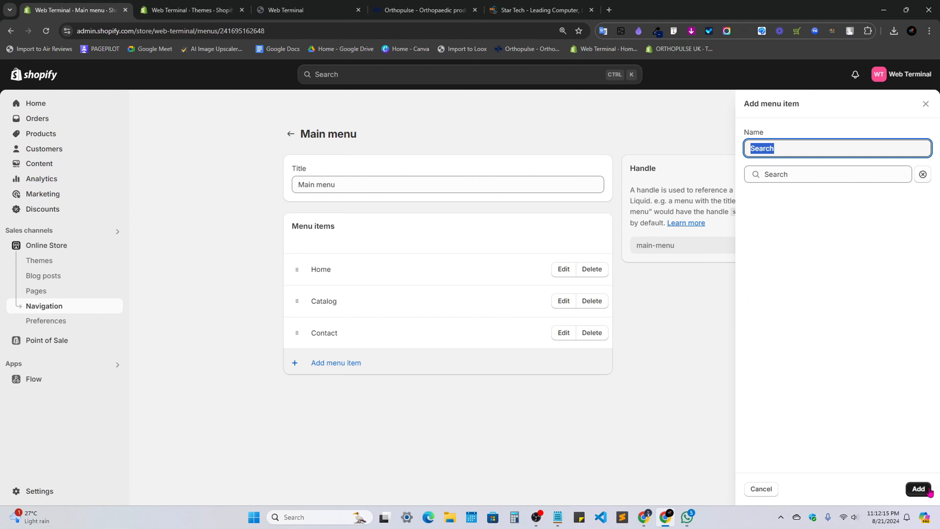
pyautogui.click(918, 488)
pyautogui.moveTo(295, 367); pyautogui.dragTo(348, 310)
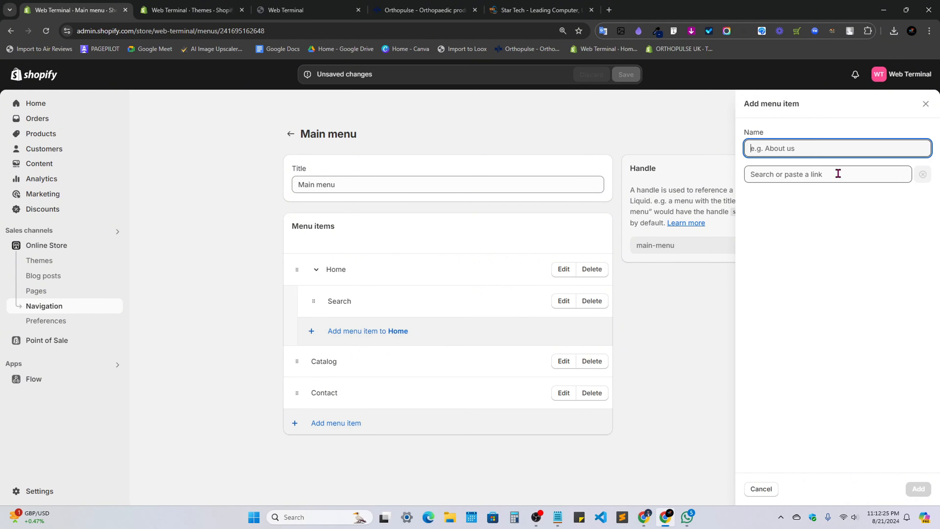
# Add a News item linked to the News blog under Home and nest it beneath Search.
pyautogui.click(838, 172)
pyautogui.click(792, 310)
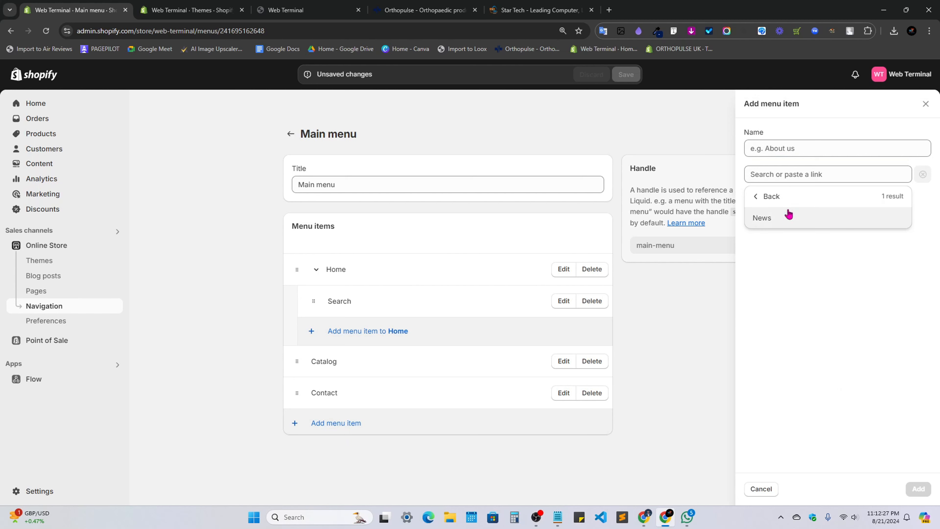
pyautogui.click(778, 223)
pyautogui.click(918, 489)
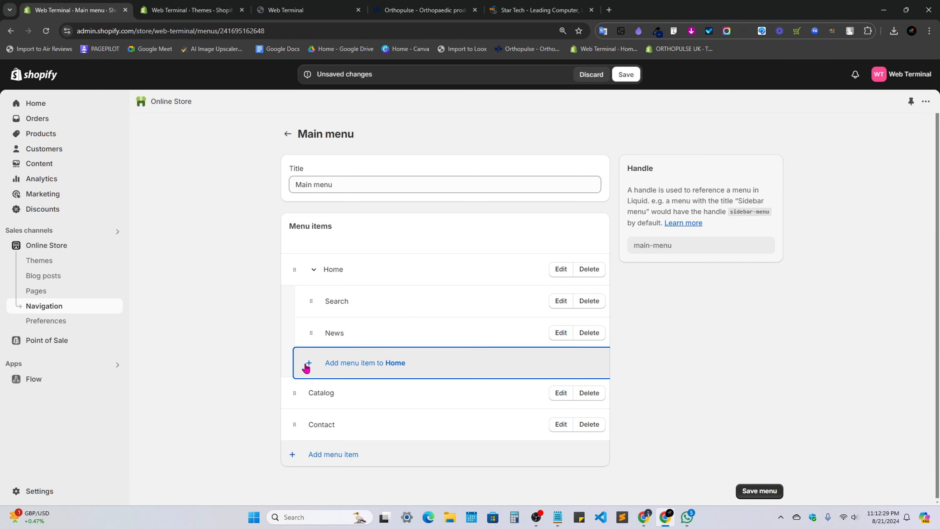
pyautogui.moveTo(308, 333); pyautogui.dragTo(360, 334)
# Add a Postcard item linked to the Postcard collection beneath Search.
pyautogui.click(332, 365)
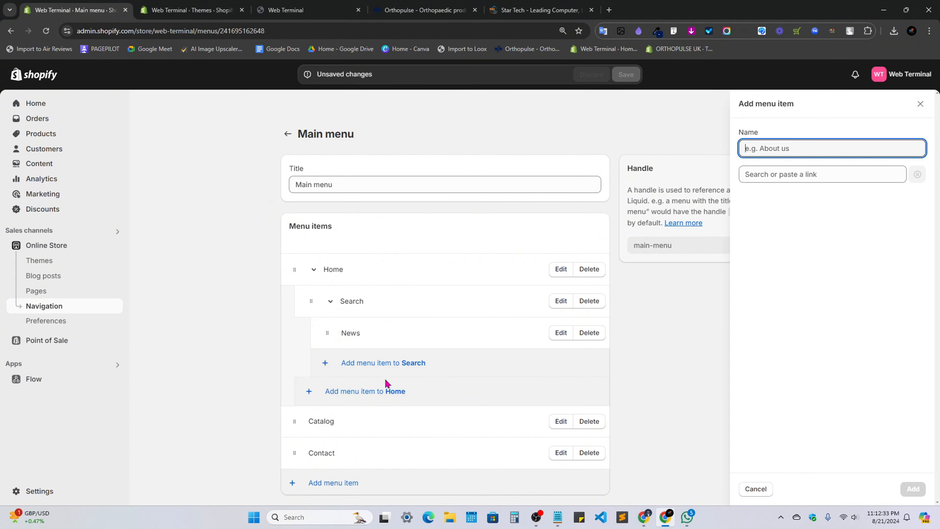
pyautogui.click(788, 175)
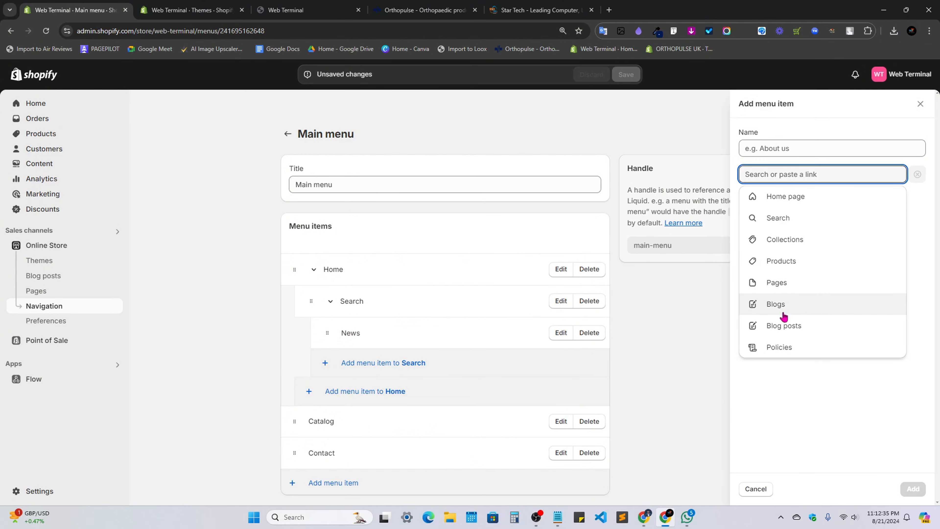
pyautogui.click(797, 328)
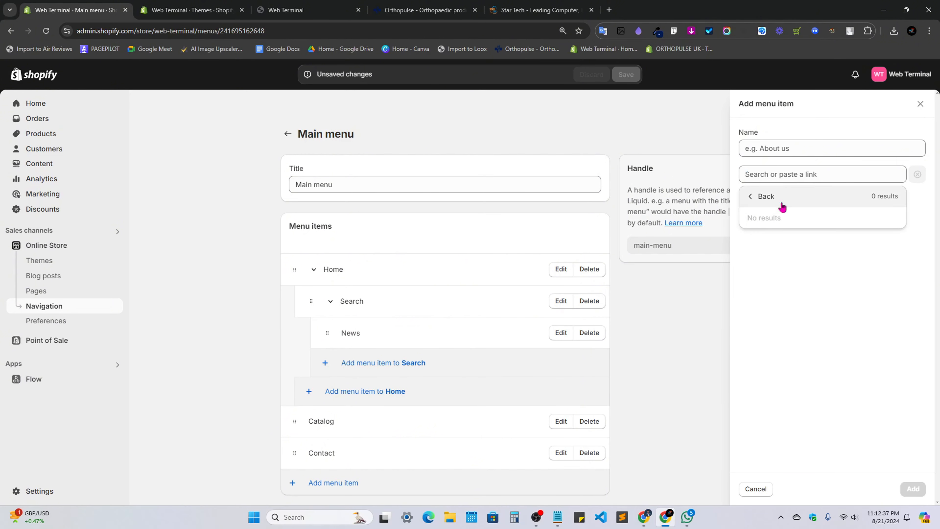
pyautogui.click(759, 199)
pyautogui.click(791, 248)
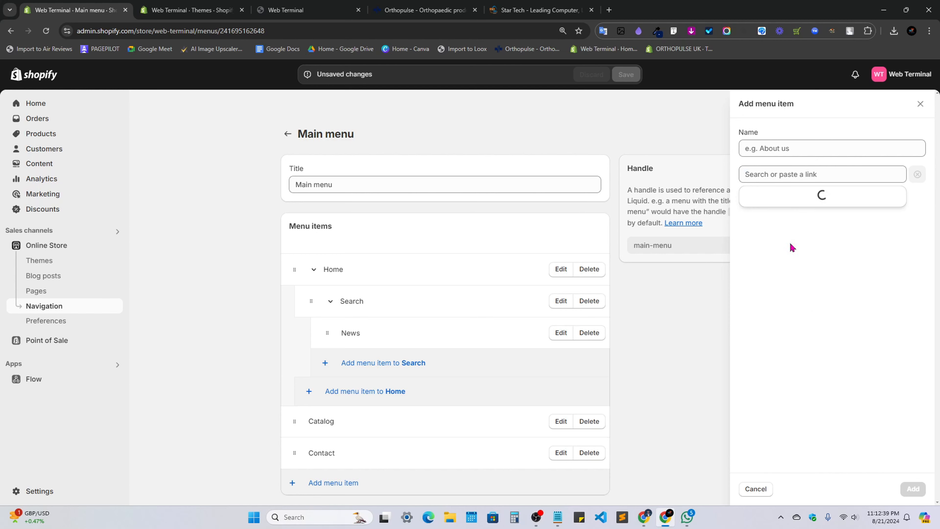
pyautogui.click(800, 279)
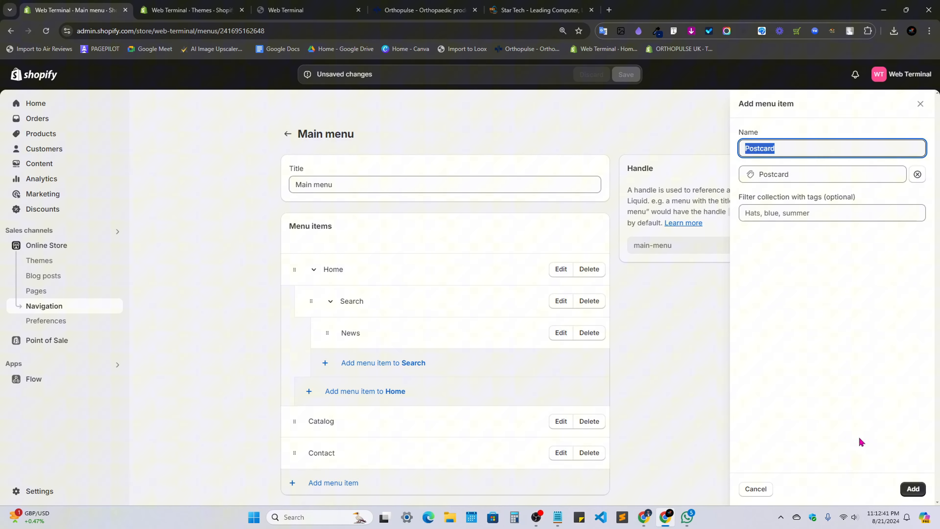
pyautogui.click(920, 494)
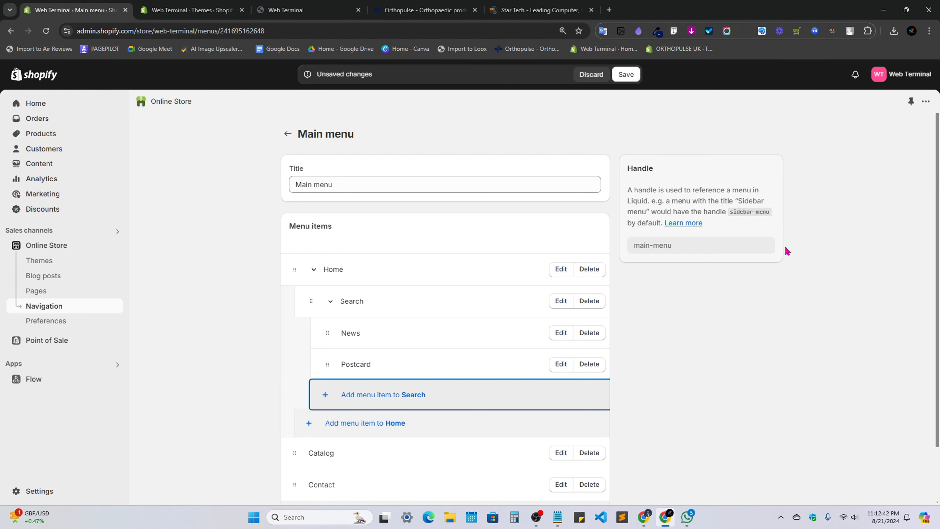
# Try to nest the Postcard item one level deeper beneath News.
pyautogui.click(357, 393)
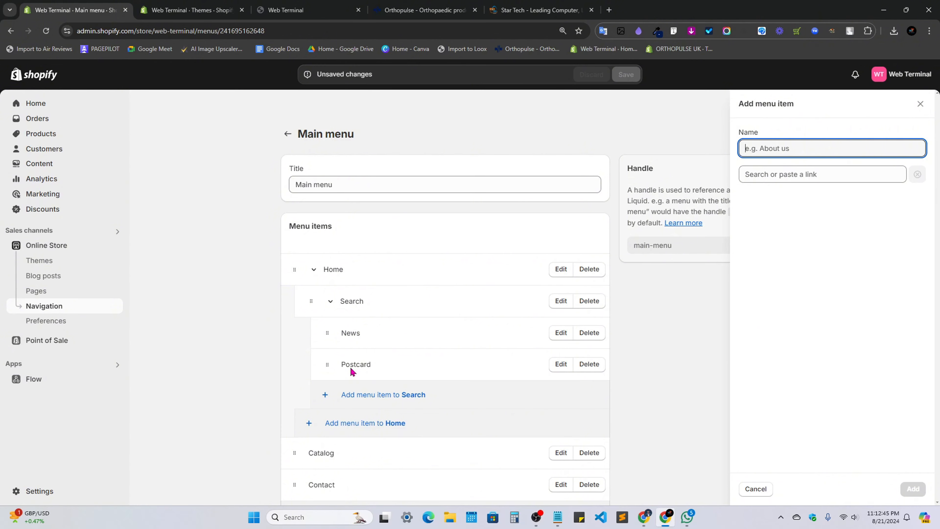
pyautogui.press('Escape')
pyautogui.moveTo(327, 364); pyautogui.dragTo(372, 356)
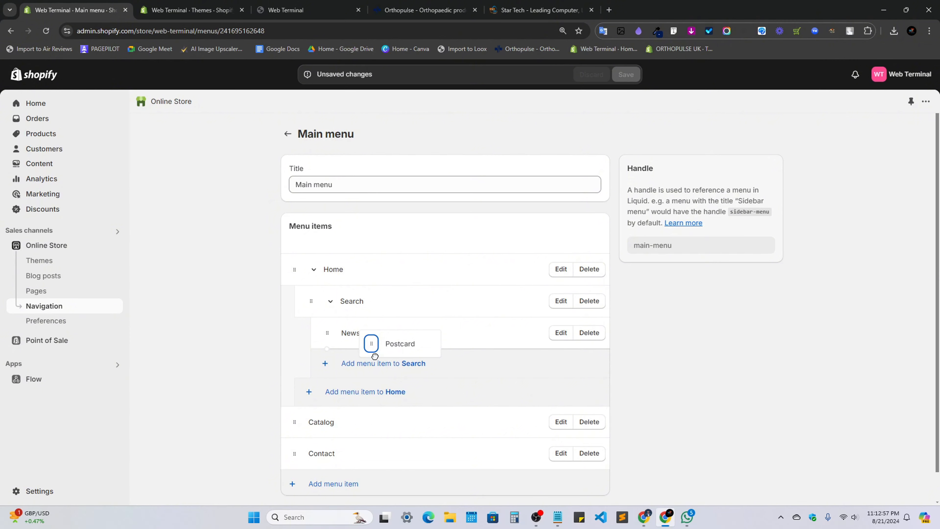
pyautogui.moveTo(375, 356); pyautogui.dragTo(374, 361)
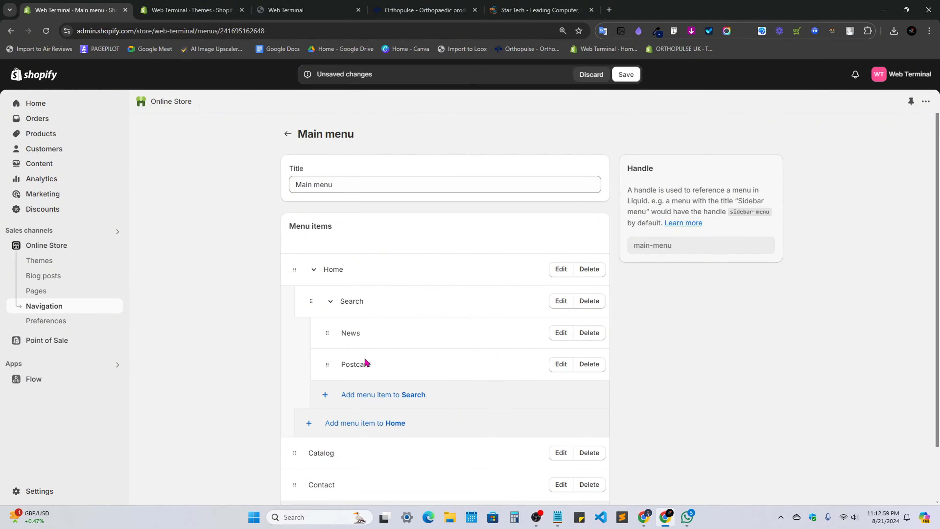
# Save the Main menu and check the nested Home and Search items in the store preview's navigation drawer.
pyautogui.click(626, 74)
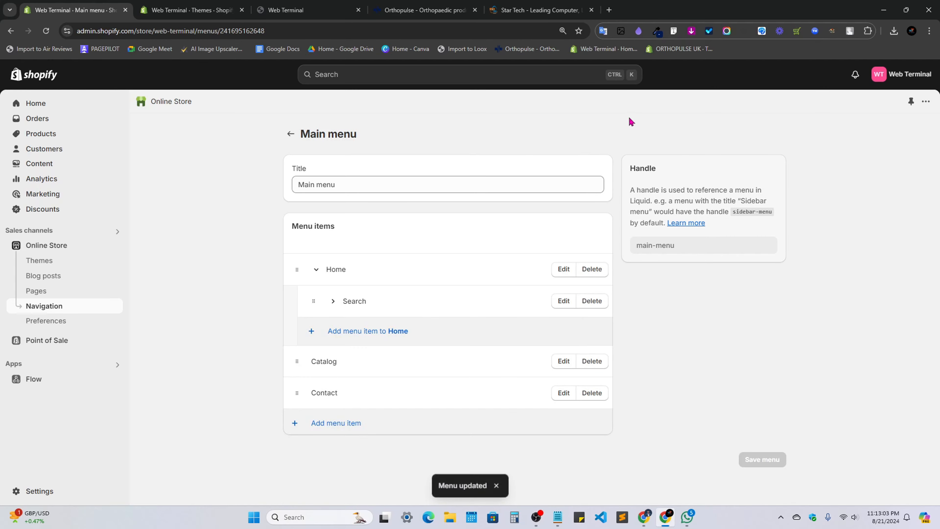
pyautogui.click(402, 5)
pyautogui.click(289, 6)
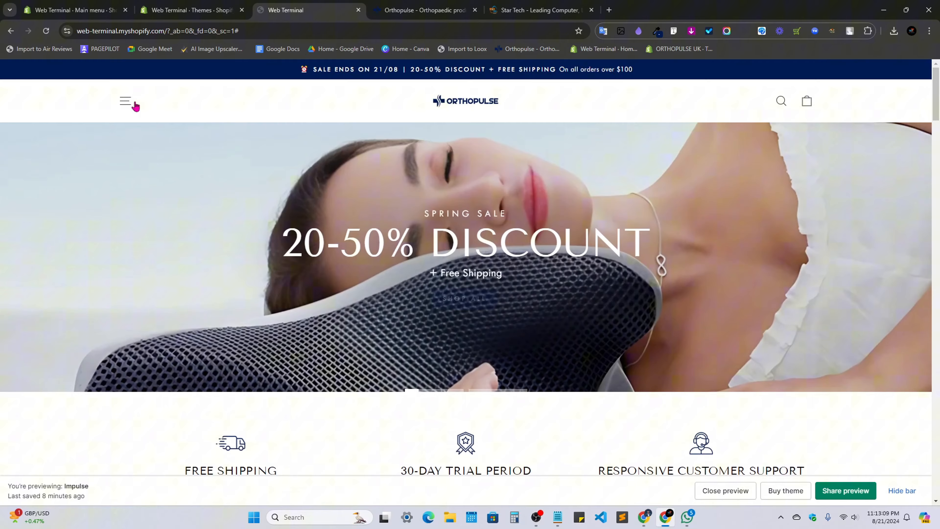
pyautogui.click(126, 101)
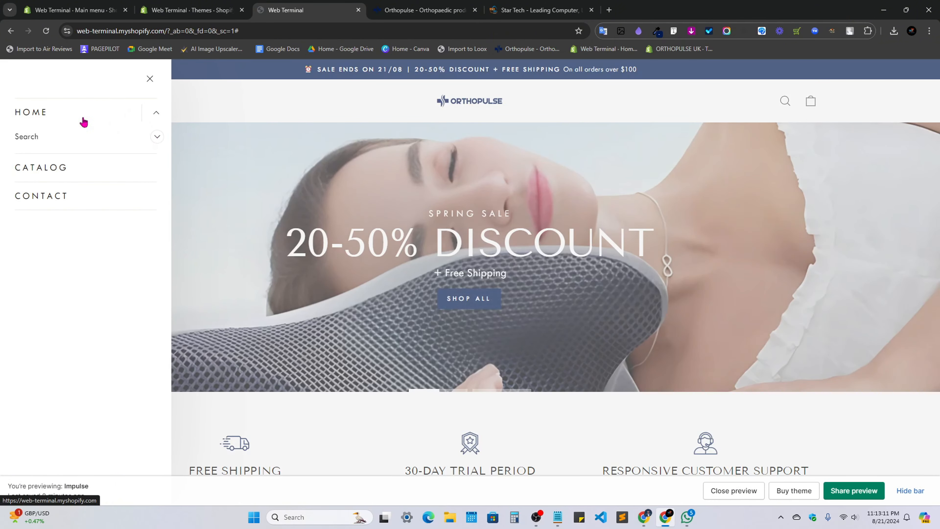
pyautogui.click(156, 113)
pyautogui.click(156, 113)
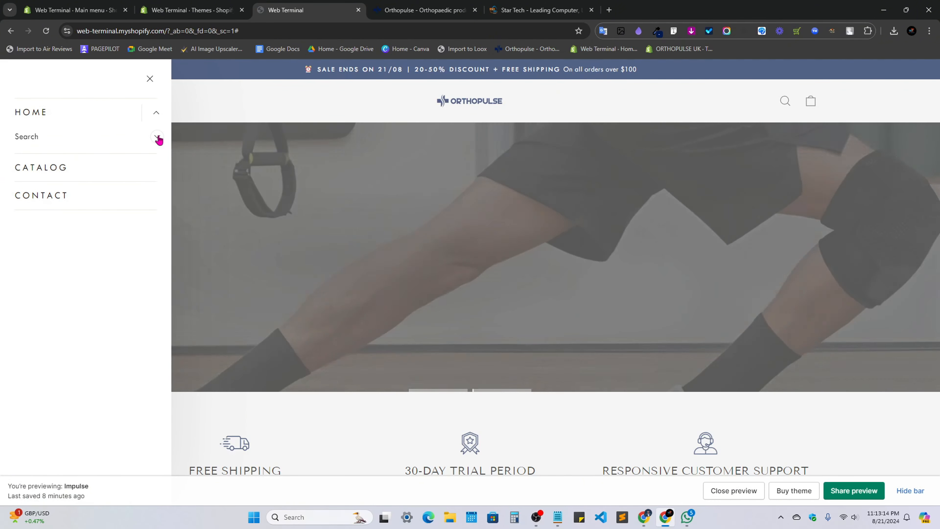
pyautogui.click(157, 137)
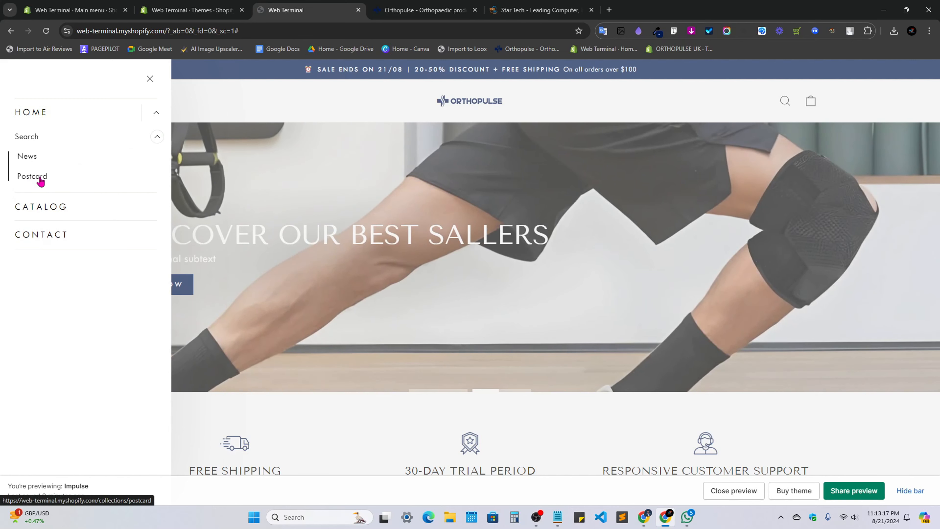
# Collapse and re-expand the Search submenu in the store preview's navigation drawer, and close the drawer.
pyautogui.click(157, 136)
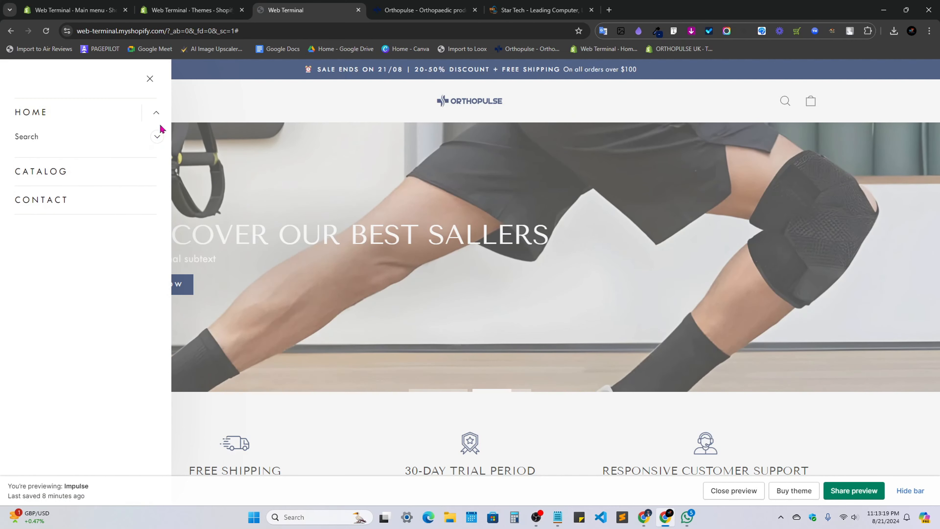
pyautogui.click(155, 137)
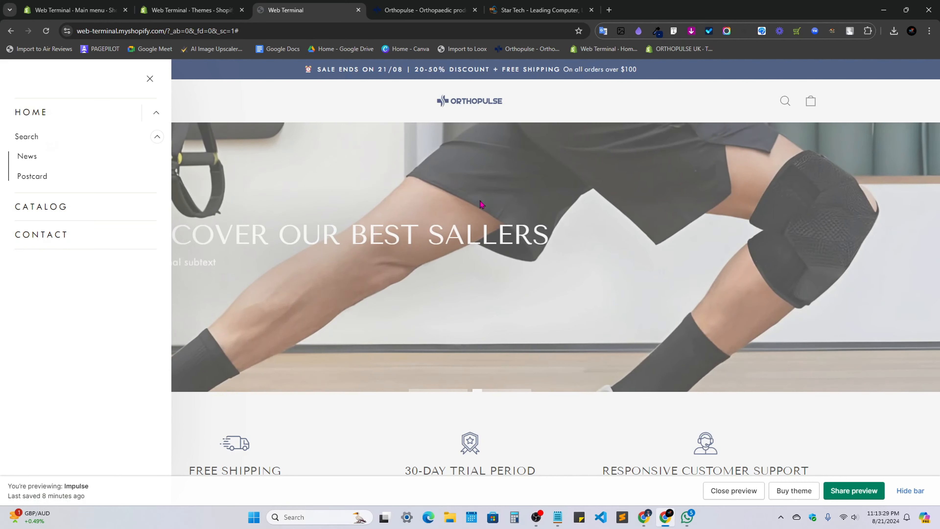
pyautogui.click(150, 79)
# Search Google for "mega menu" in a new tab and skim the results.
pyautogui.click(592, 4)
pyautogui.click(610, 8)
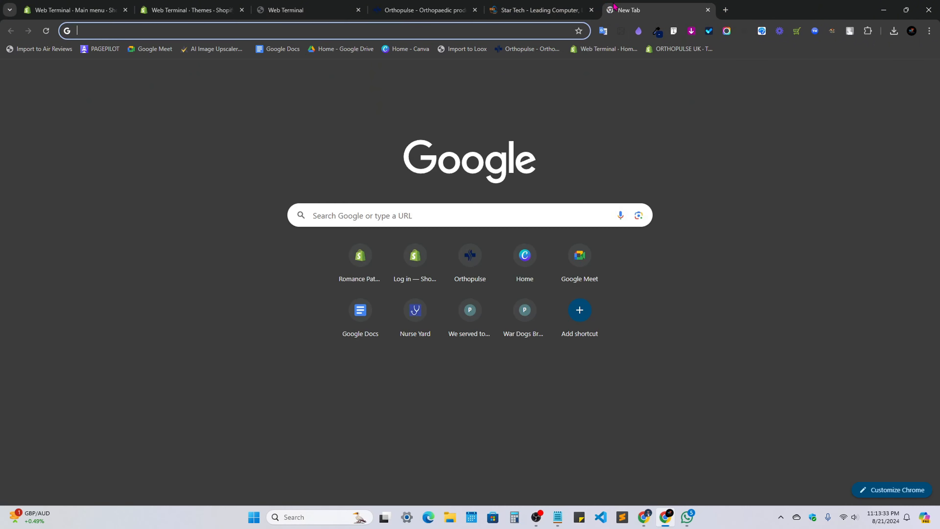
pyautogui.write('me3l')
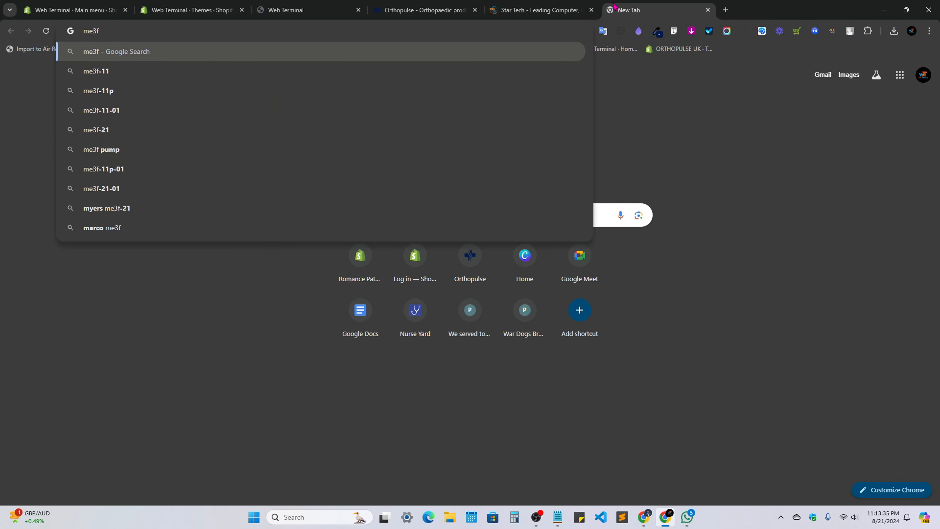
pyautogui.press('BackSpace')
pyautogui.press('BackSpace')
pyautogui.write('ga me')
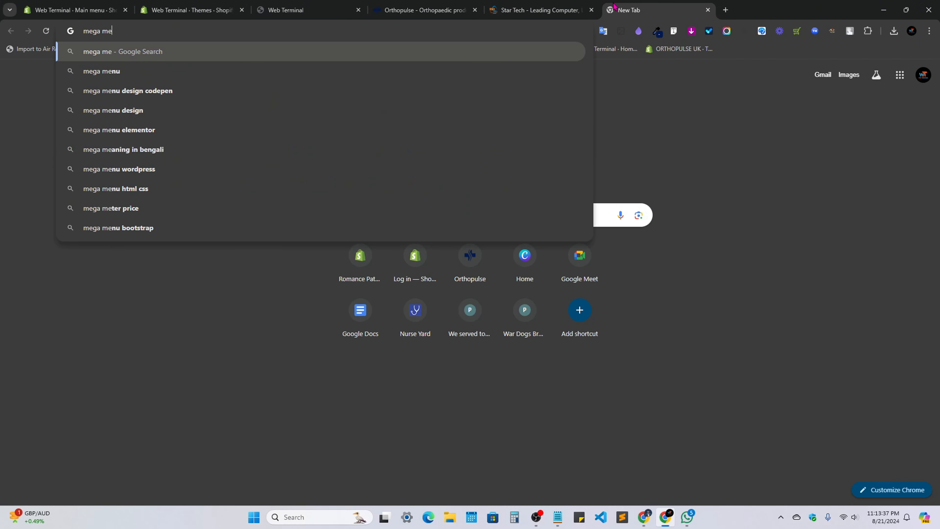
pyautogui.press('Down')
pyautogui.press('Return')
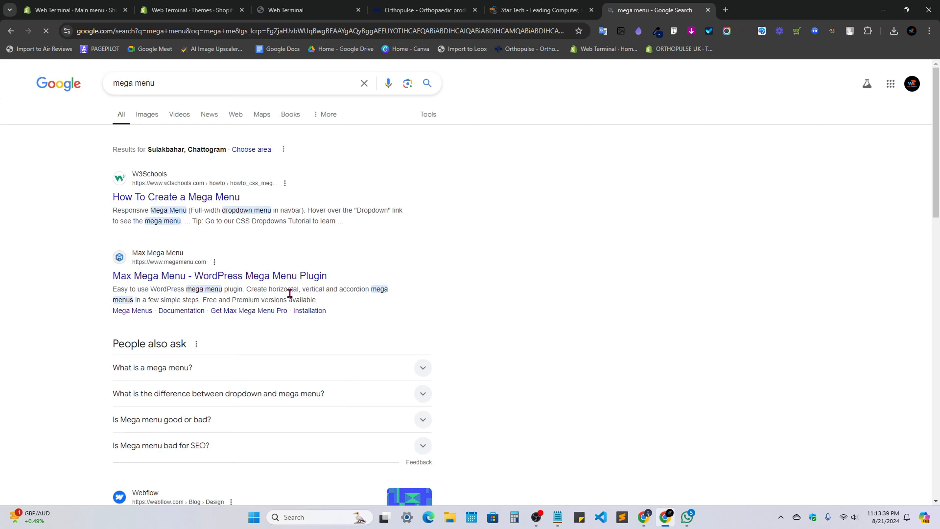
pyautogui.scroll(-5, 232, 340)
pyautogui.scroll(3, 356, 350)
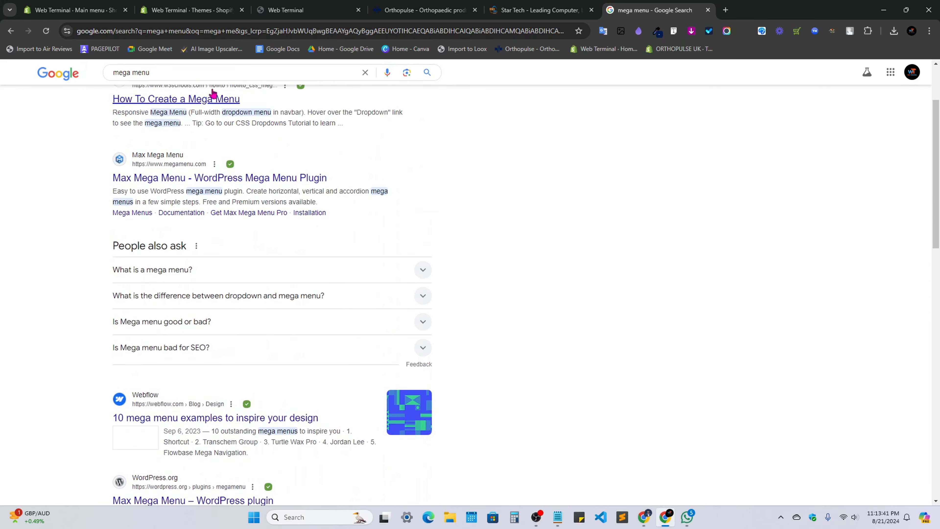
# Refine the Google search to "mega menu sample", skim the results, and change the query to "mega menu website".
pyautogui.click(205, 73)
pyautogui.write('sa')
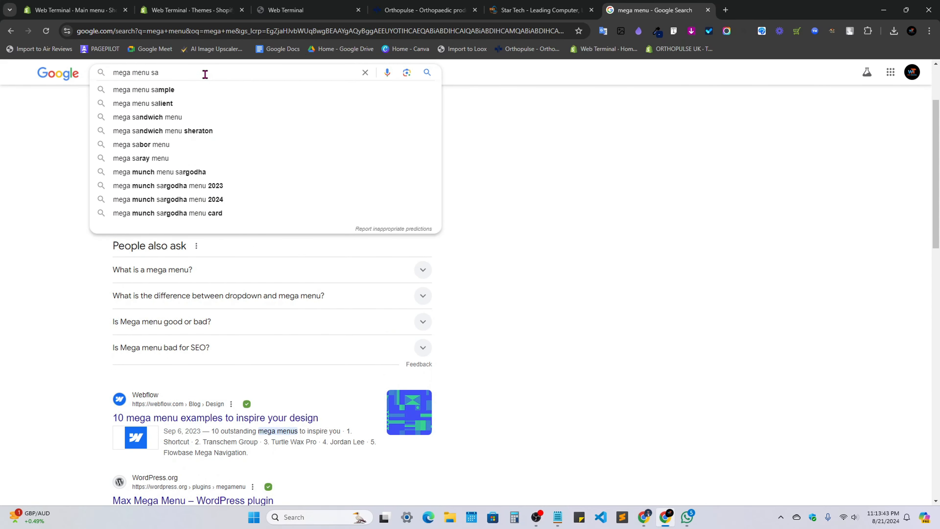
pyautogui.press('Down')
pyautogui.press('Return')
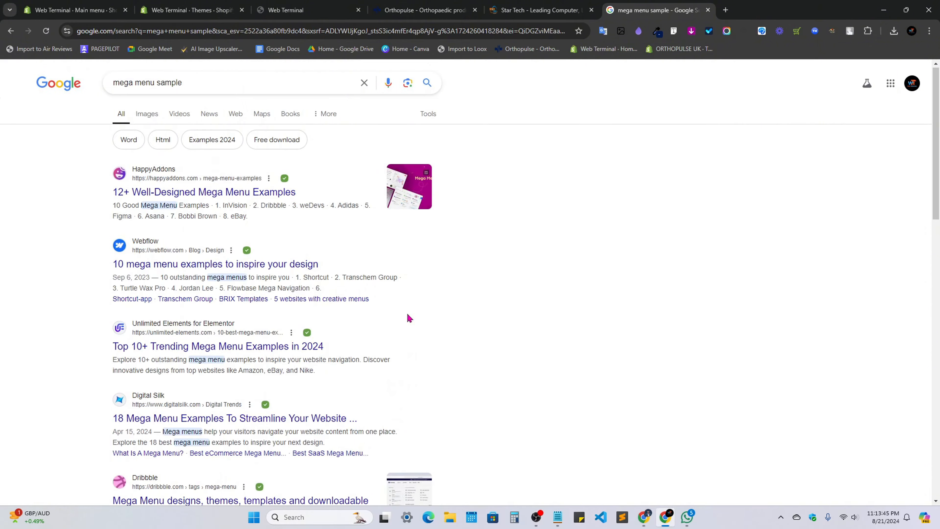
pyautogui.scroll(-10, 409, 317)
pyautogui.scroll(4, 239, 343)
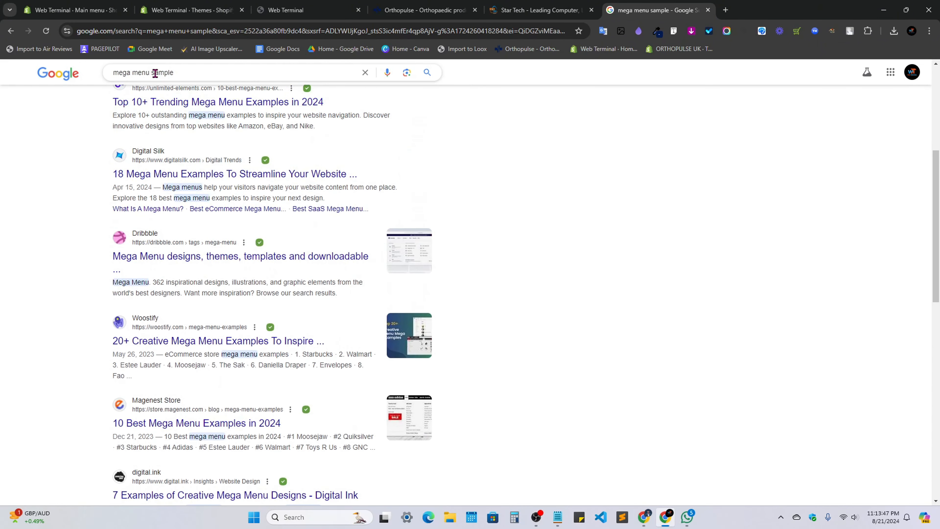
pyautogui.doubleClick(155, 73)
pyautogui.write('website')
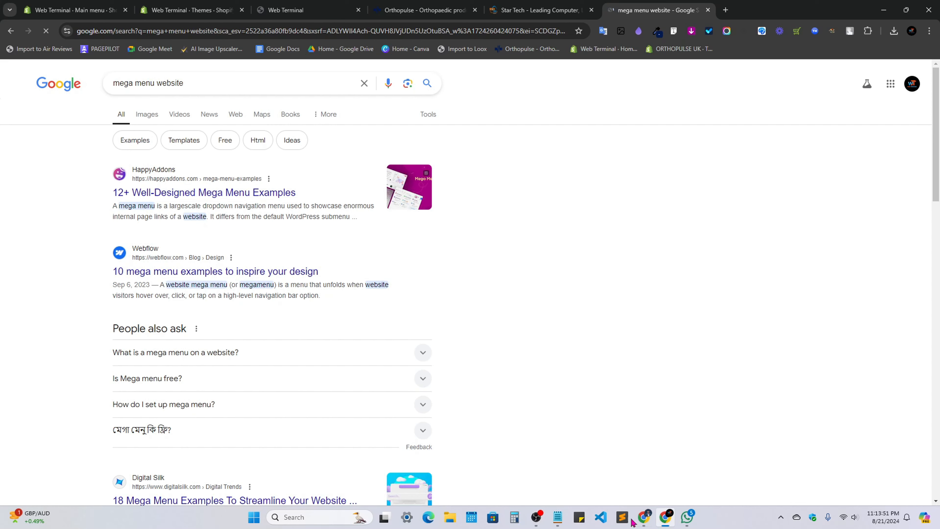
# Switch to the Google Meet call, send the Google Forms link from the text note as an in-call message, and close the chat.
pyautogui.moveTo(645, 525)
pyautogui.click(579, 473)
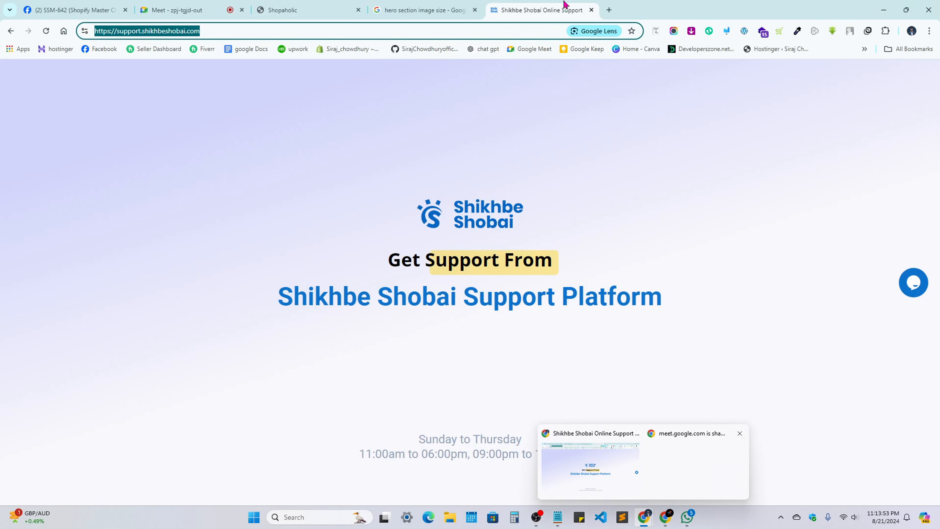
pyautogui.click(178, 10)
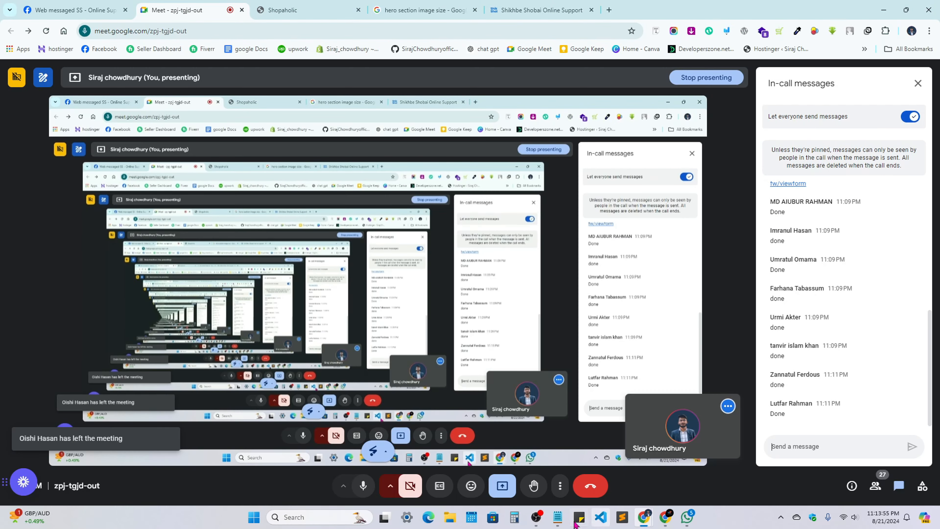
pyautogui.click(558, 517)
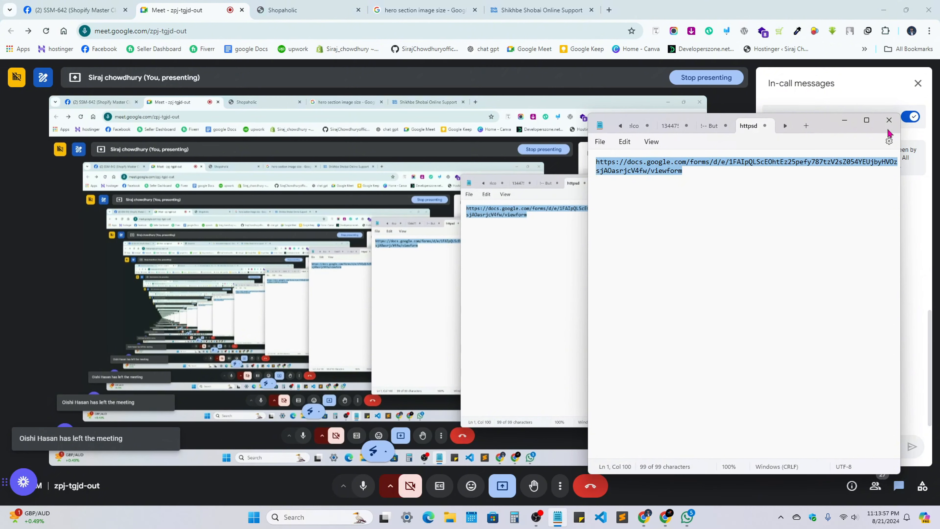
pyautogui.click(843, 122)
pyautogui.click(822, 449)
pyautogui.write('https://docs.google.com/forms/d/e/1FAIpQLScEOhtEz25pefy787tzV2sZ054YEUjbyHVOzsjAOasrjcV4fw/viewform')
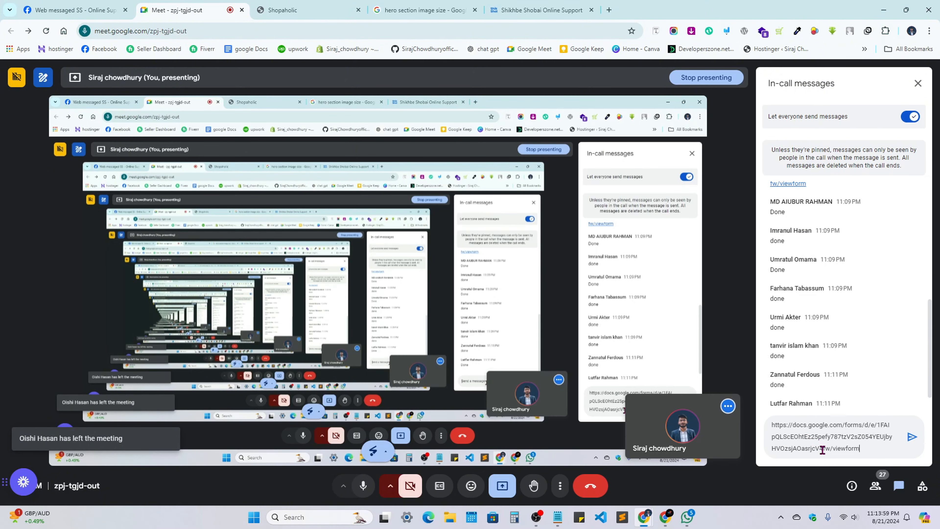
pyautogui.press('Return')
pyautogui.click(917, 84)
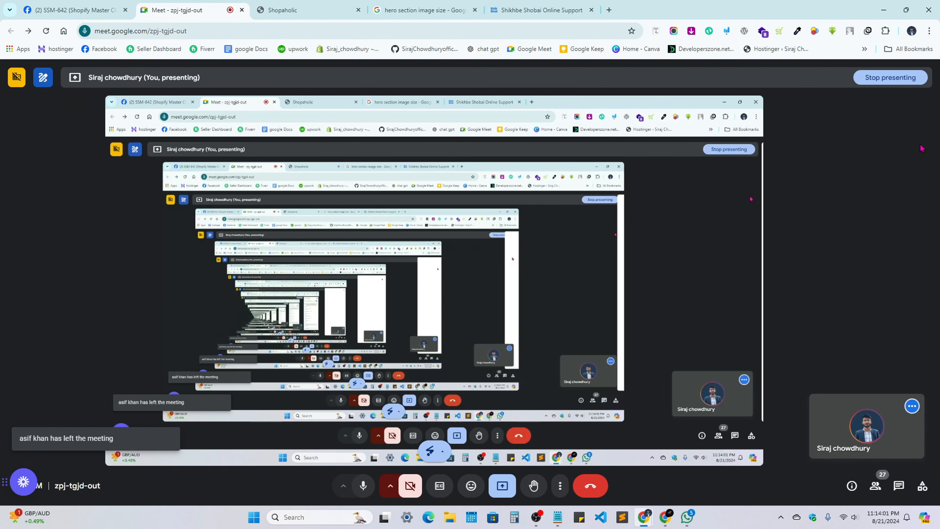
# Return to the browser window with the store tabs and replace the "mega menu website" search with a blank tab.
pyautogui.moveTo(676, 515)
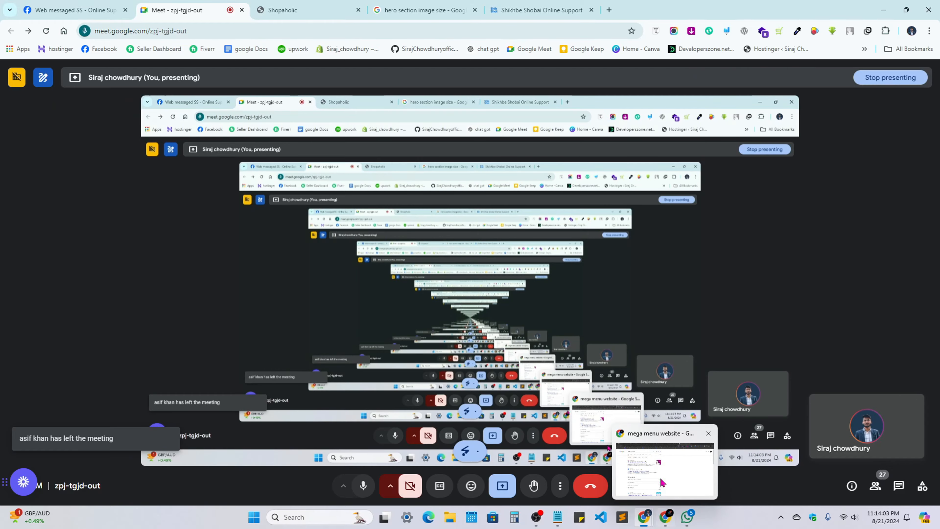
pyautogui.click(669, 482)
pyautogui.click(725, 11)
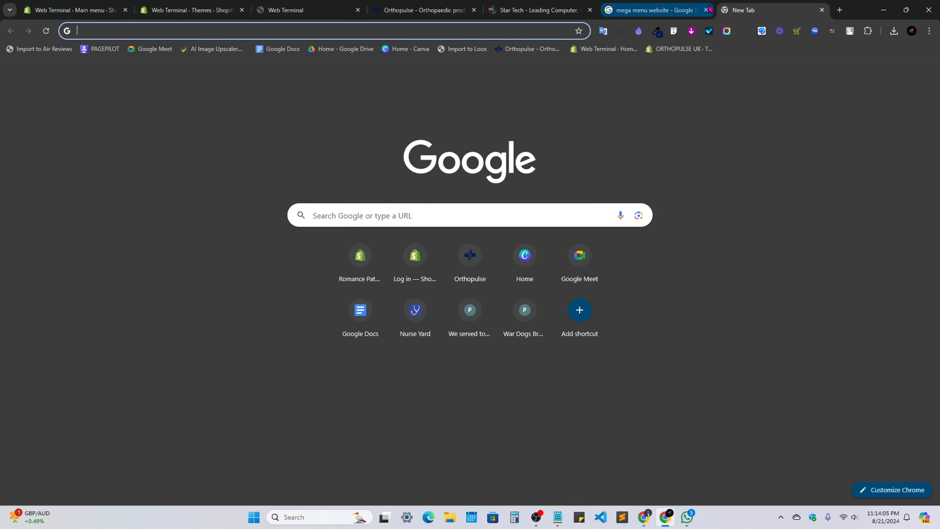
pyautogui.click(686, 10)
pyautogui.click(707, 10)
# Try to open rayans.com in the blank tab.
pyautogui.write('rayans')
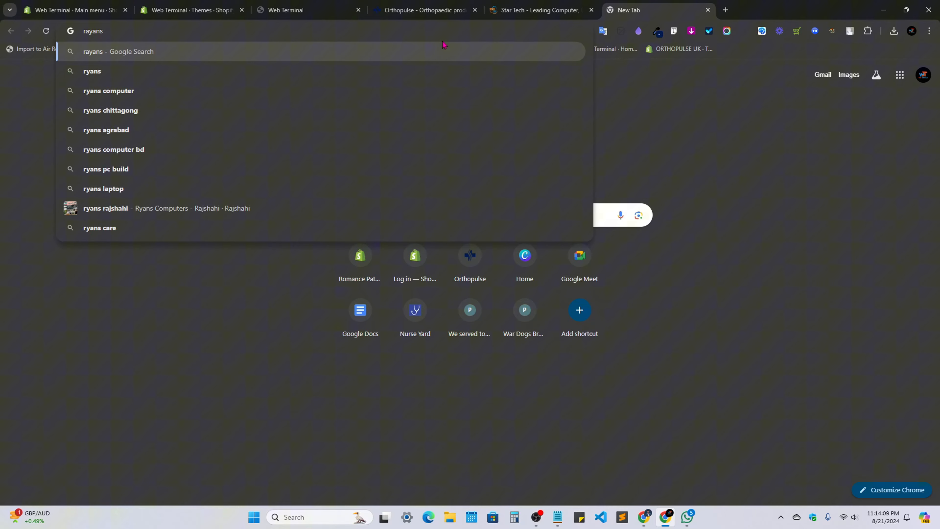
pyautogui.press('BackSpace')
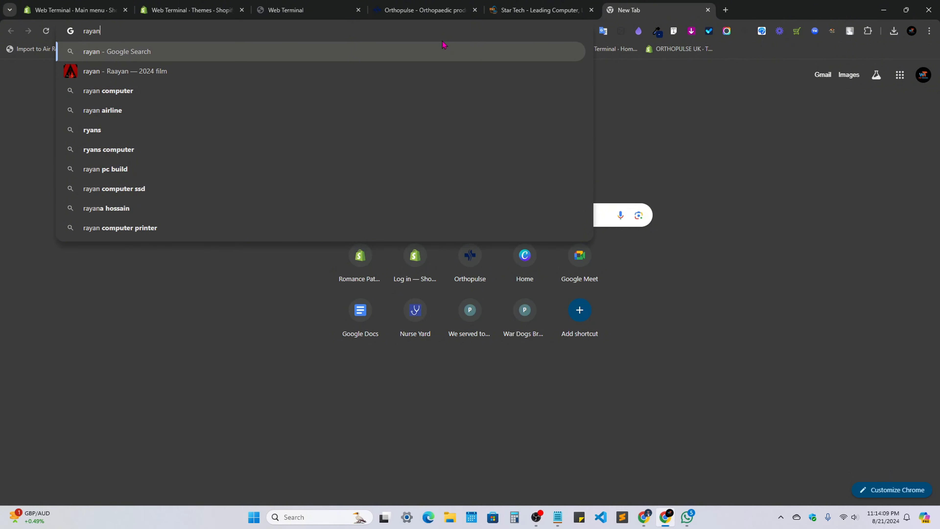
pyautogui.write('s.com')
pyautogui.press('Return')
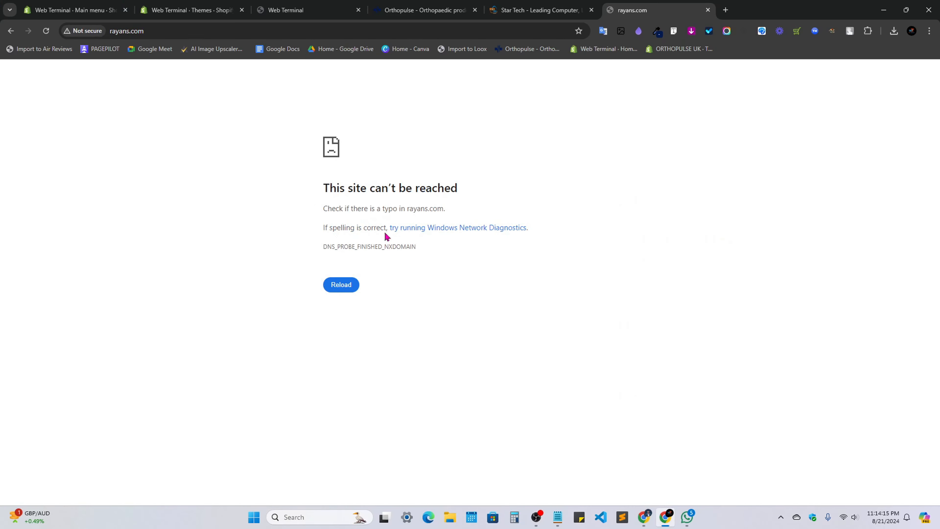
# Search Google for "rayans" and open the Ryans Computers website.
pyautogui.click(131, 30)
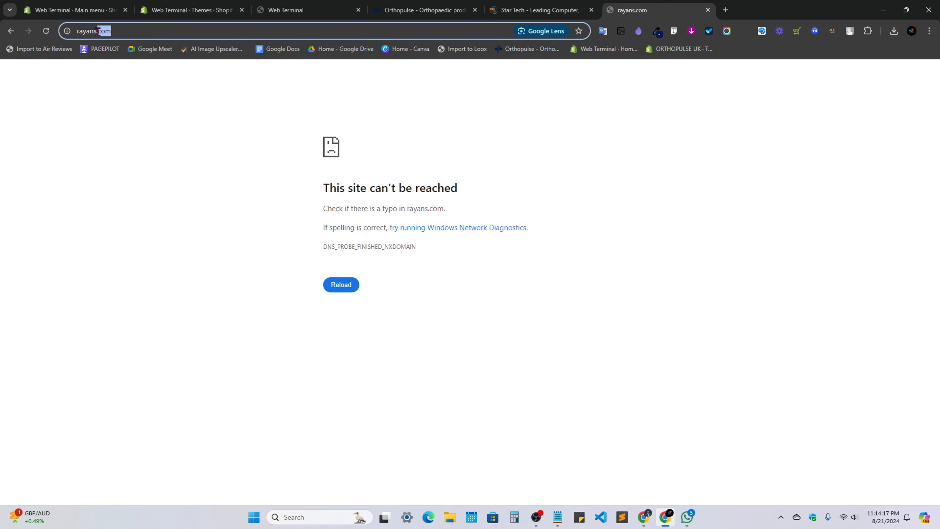
pyautogui.press('BackSpace')
pyautogui.press('Return')
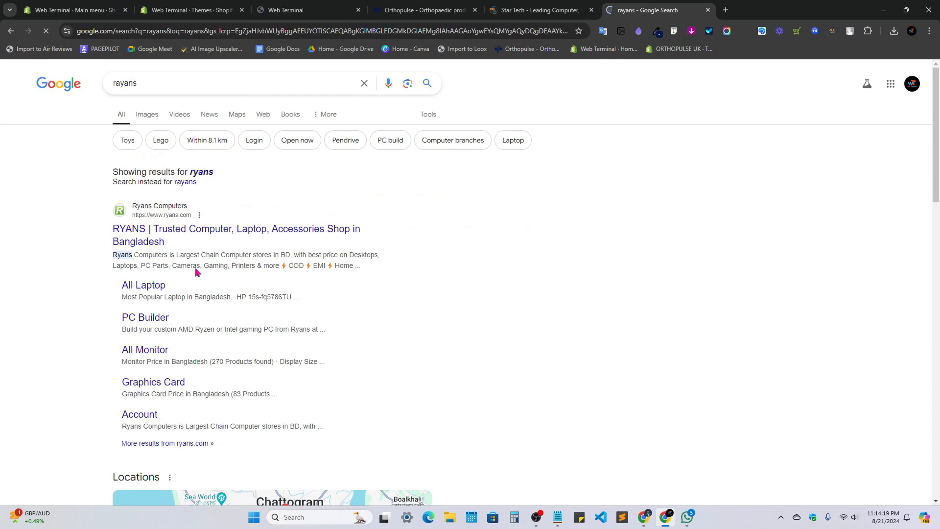
pyautogui.click(136, 256)
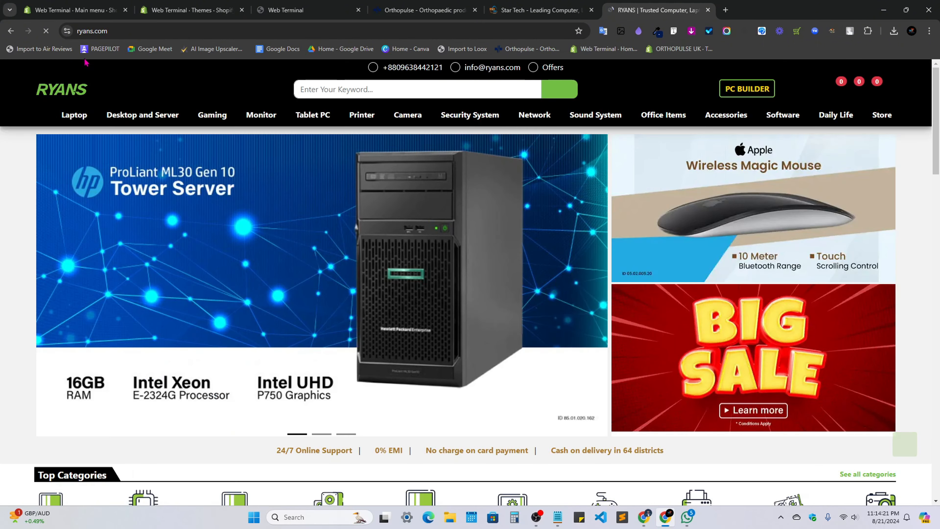
# Examine the mega menus of the Laptop, Office Items and Sound System categories, including the POS Terminals and Microphone submenus.
pyautogui.moveTo(116, 116)
pyautogui.moveTo(79, 118)
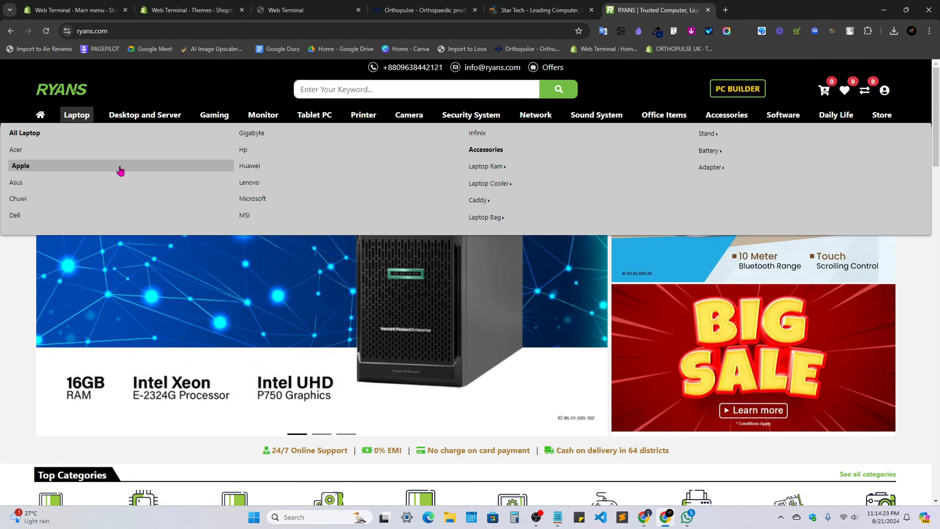
pyautogui.moveTo(717, 156)
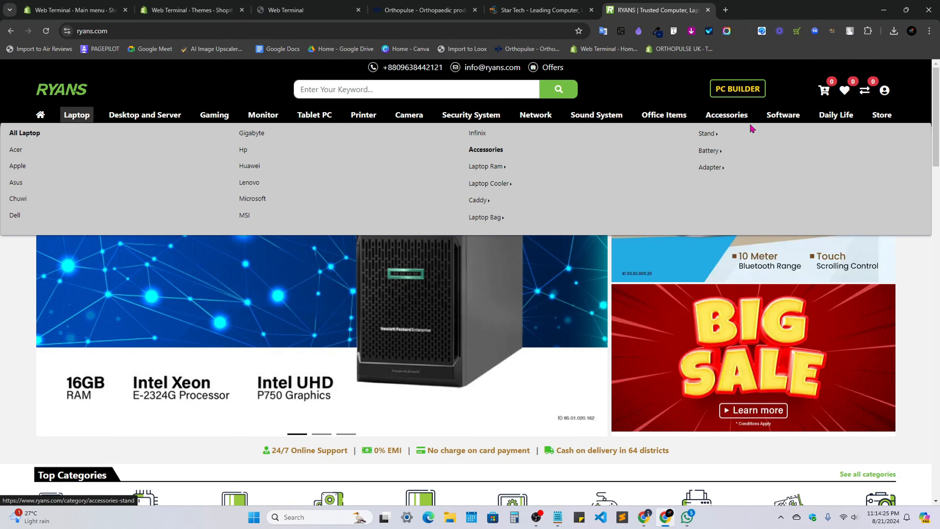
pyautogui.moveTo(664, 115)
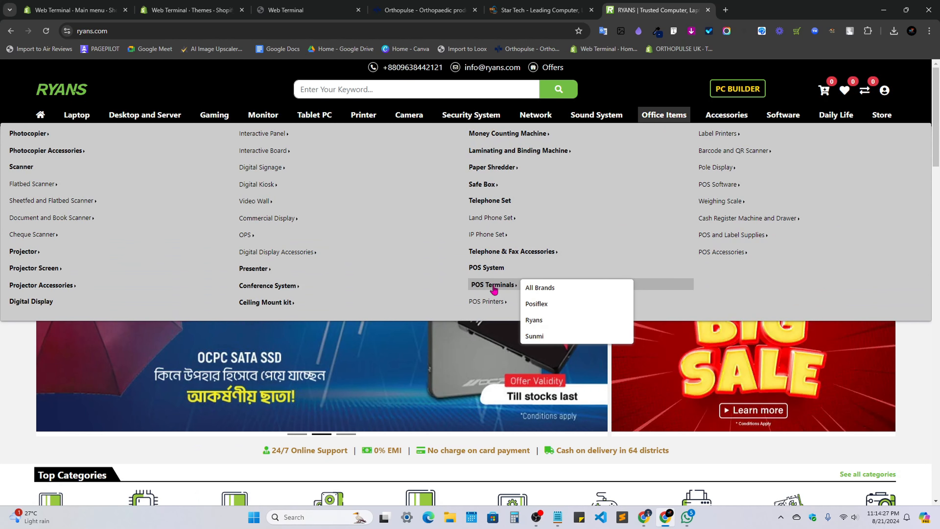
pyautogui.moveTo(477, 301)
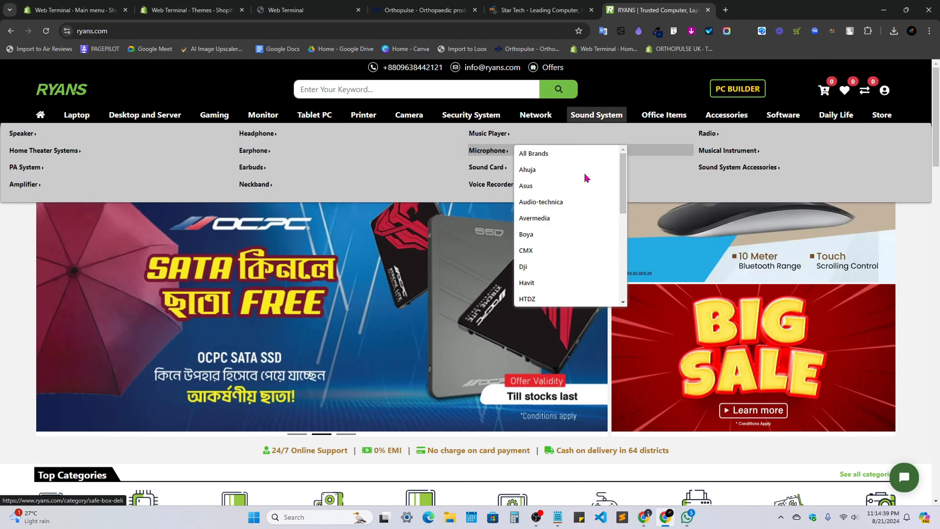
# View the navigation drawer on the live Orthopulse site, close it, and return to the Ryans site.
pyautogui.click(425, 10)
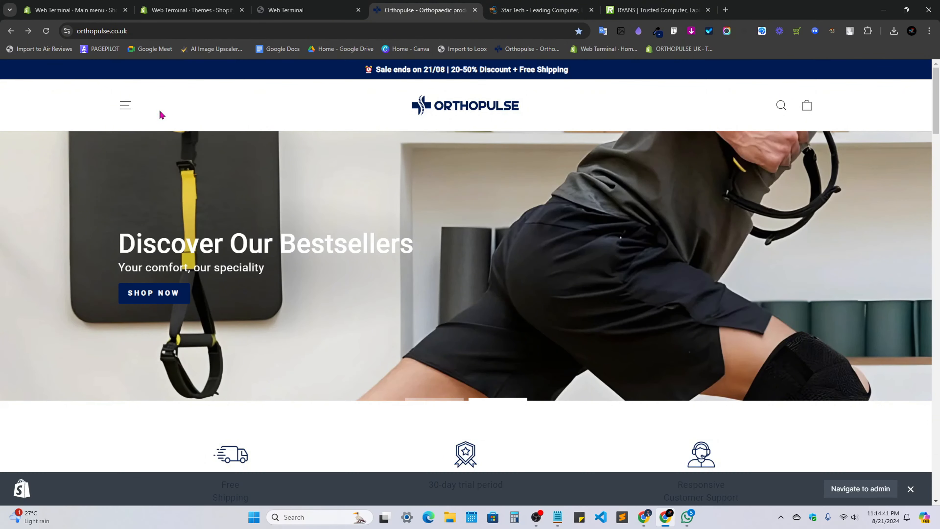
pyautogui.click(126, 106)
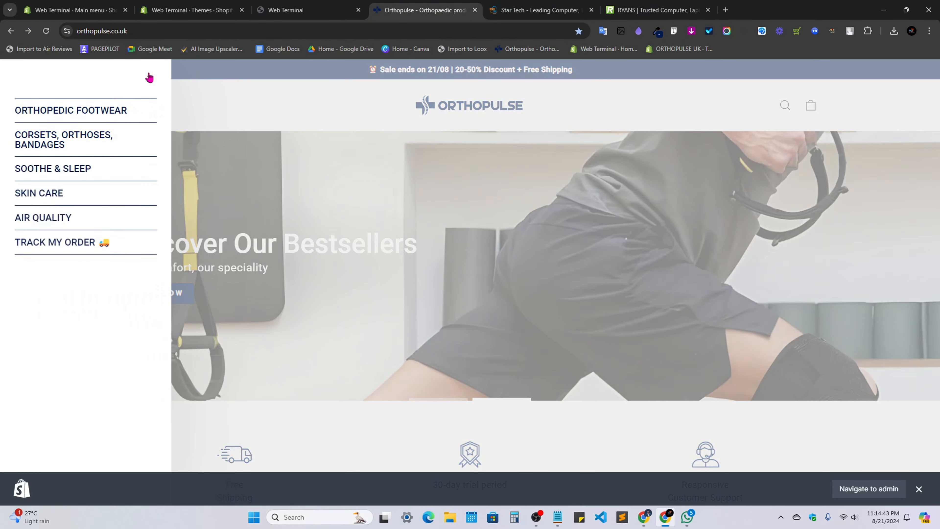
pyautogui.click(150, 78)
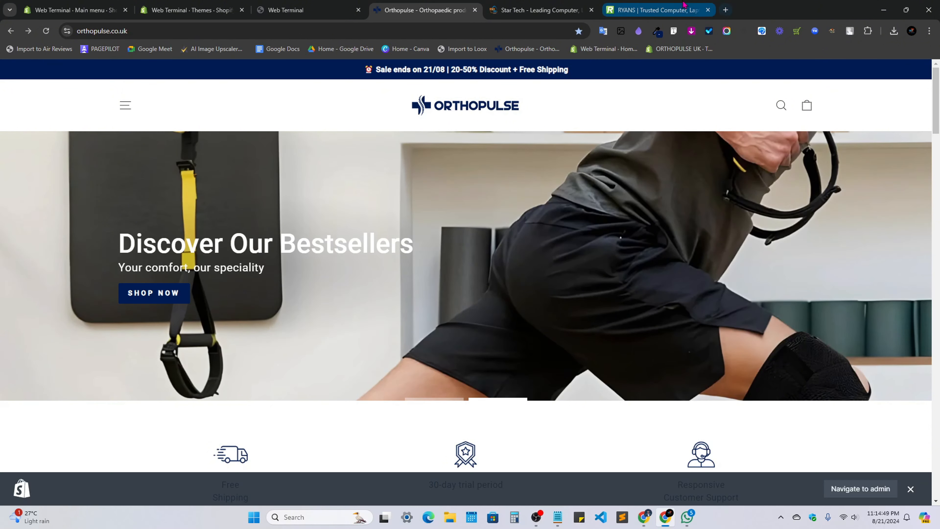
pyautogui.click(653, 10)
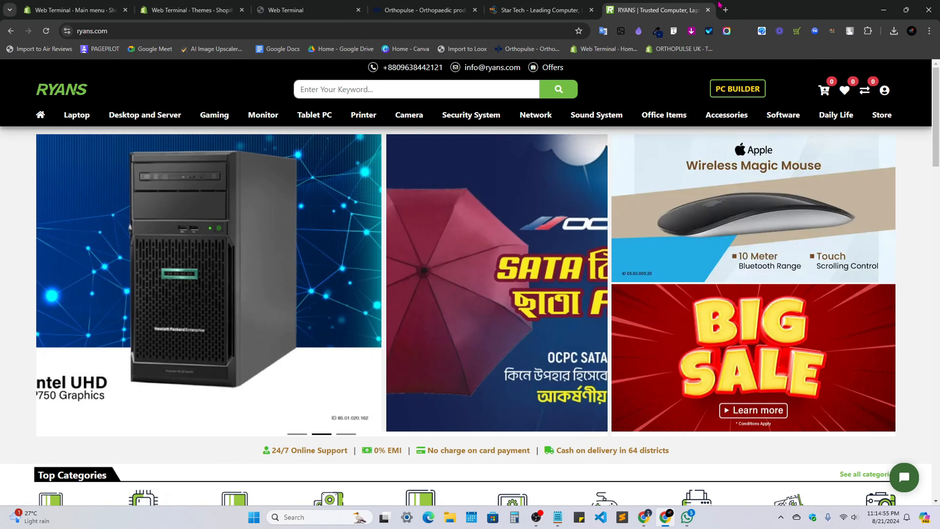
# Search Google for "daraz" in a new tab and open the Daraz Bangladesh website.
pyautogui.click(725, 10)
pyautogui.write('daraz')
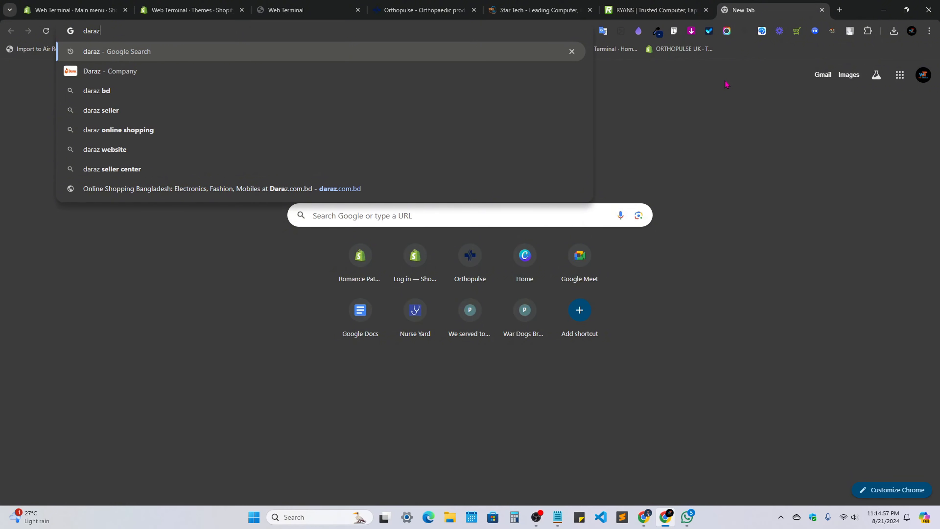
pyautogui.press('Return')
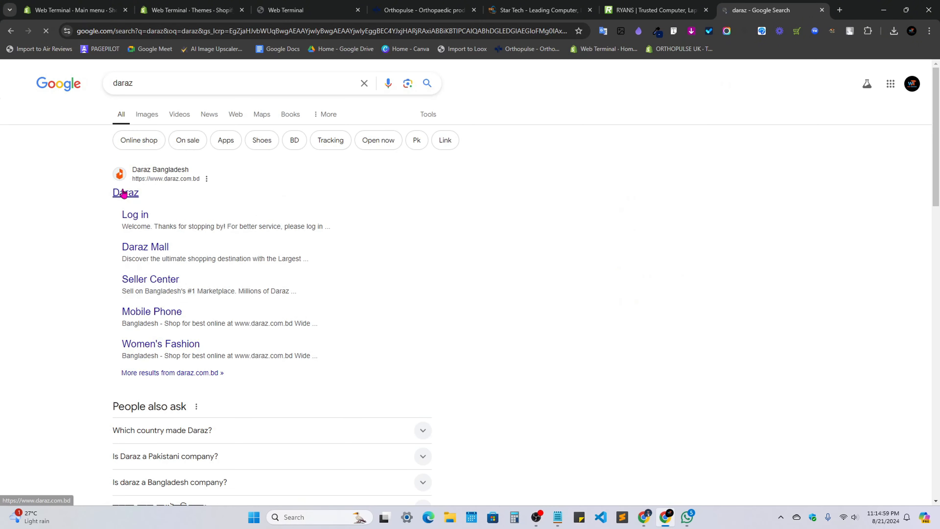
pyautogui.click(124, 193)
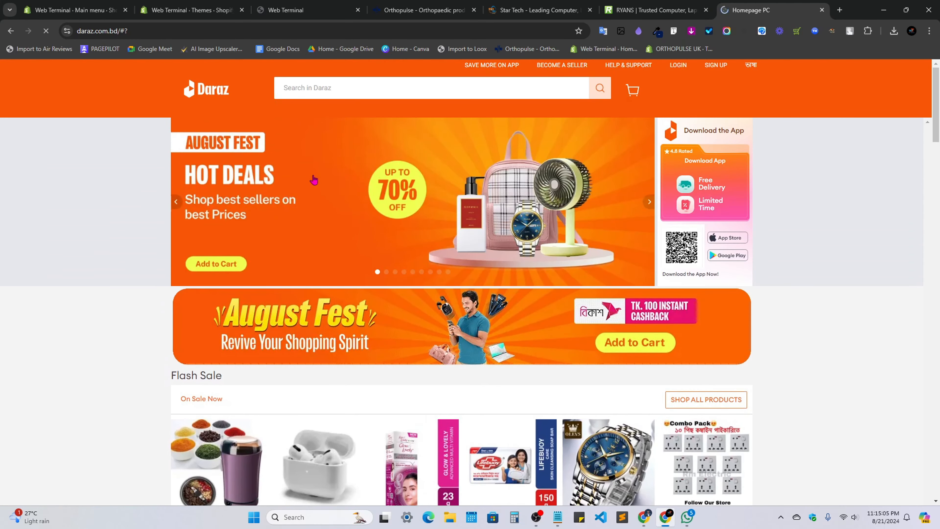
# Look over the Daraz Bangladesh homepage to check how its navigation is laid out.
pyautogui.scroll(-1, 486, 229)
pyautogui.scroll(1, 486, 229)
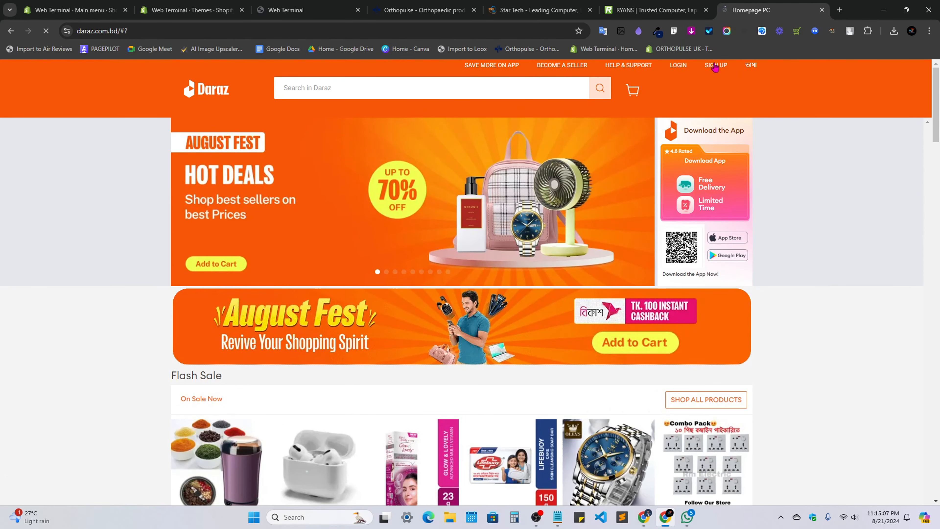
pyautogui.scroll(-5, 226, 299)
pyautogui.scroll(5, 758, 156)
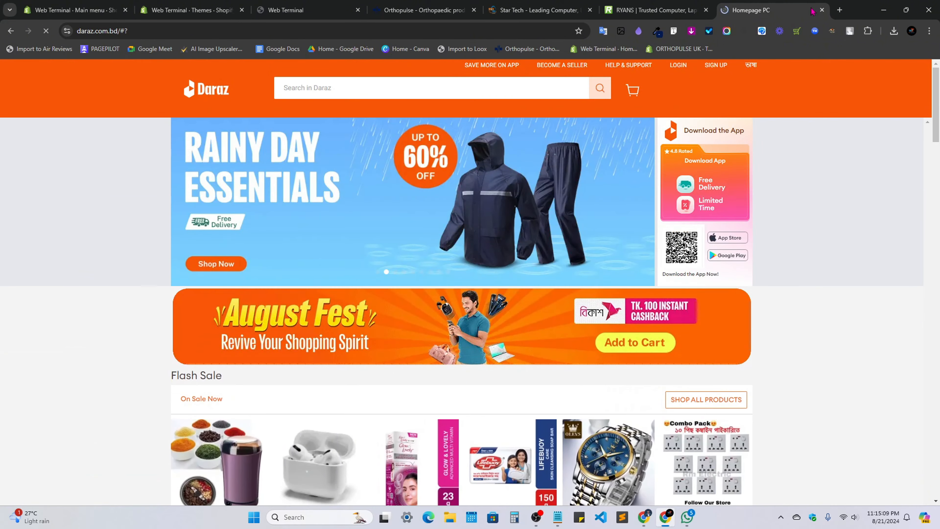
# Close the Daraz site and examine the Desktop and Server mega menu on the Ryans site.
pyautogui.click(822, 10)
pyautogui.moveTo(150, 116)
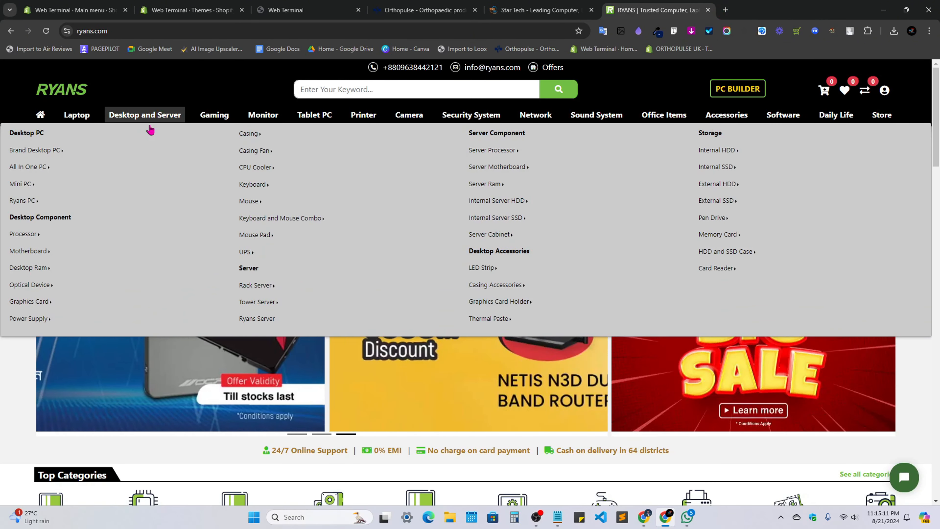
pyautogui.moveTo(250, 200)
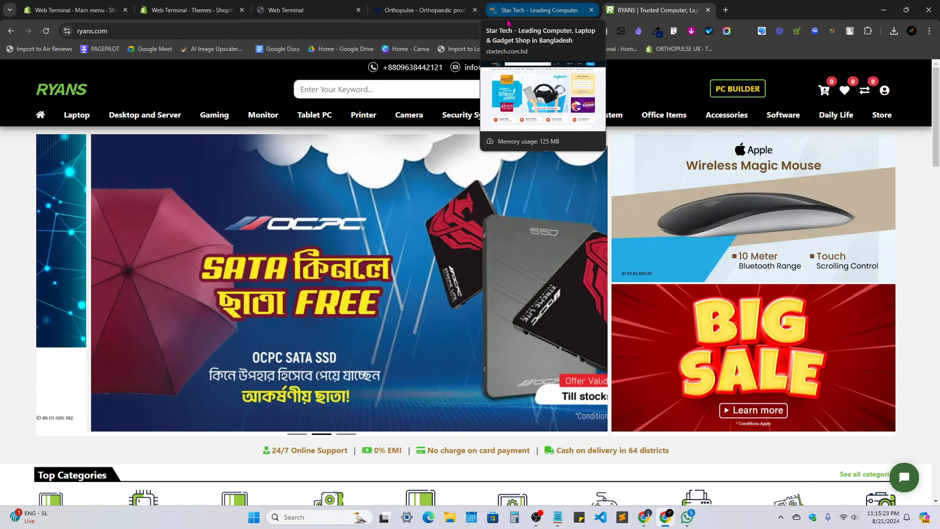
# View the Star Tech homepage with its category navigation and open a new blank tab.
pyautogui.click(541, 10)
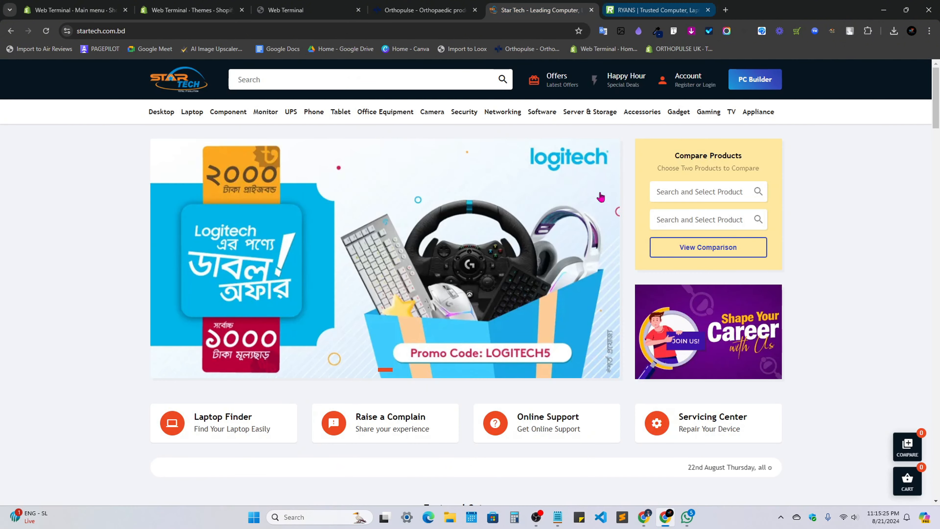
pyautogui.scroll(-1, 479, 332)
pyautogui.scroll(1, 479, 331)
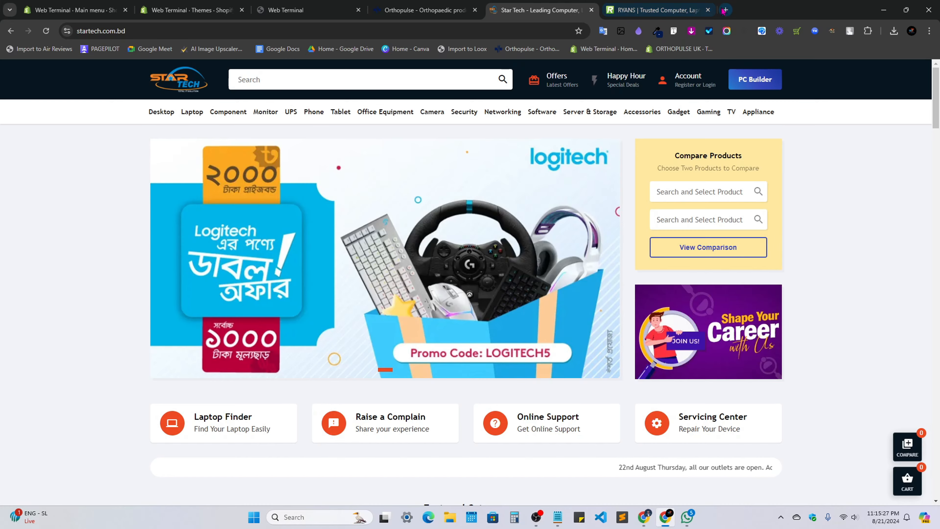
pyautogui.hotkey('ctrl', 't')
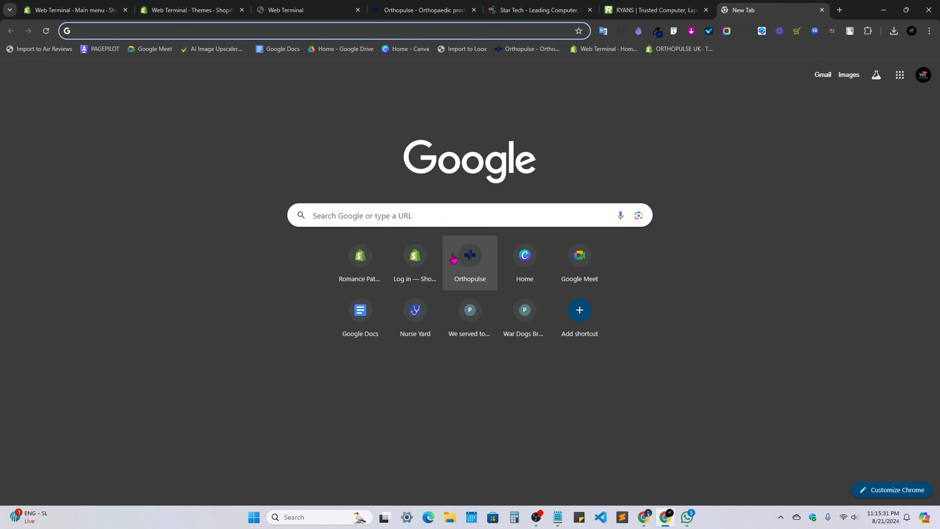
# Review the Orthopulse homepage from the hero banner to the Categories section, dismissing the Shopify admin bar.
pyautogui.click(442, 7)
pyautogui.scroll(-4, 489, 276)
pyautogui.scroll(2, 489, 279)
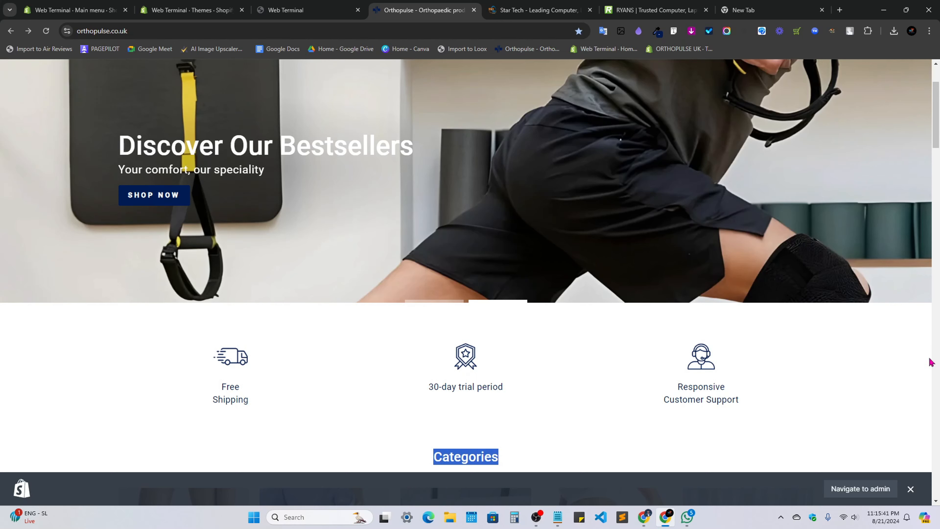
pyautogui.click(905, 492)
pyautogui.scroll(-4, 542, 452)
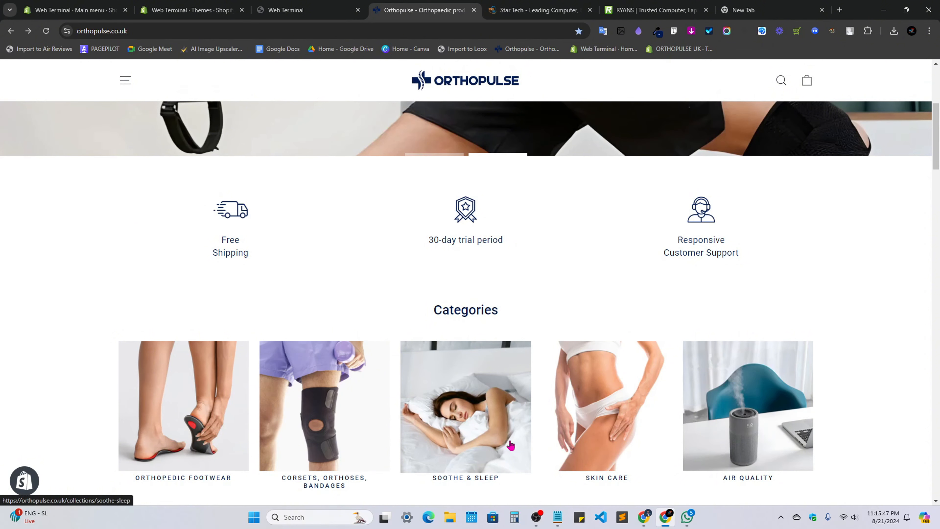
pyautogui.scroll(4, 537, 409)
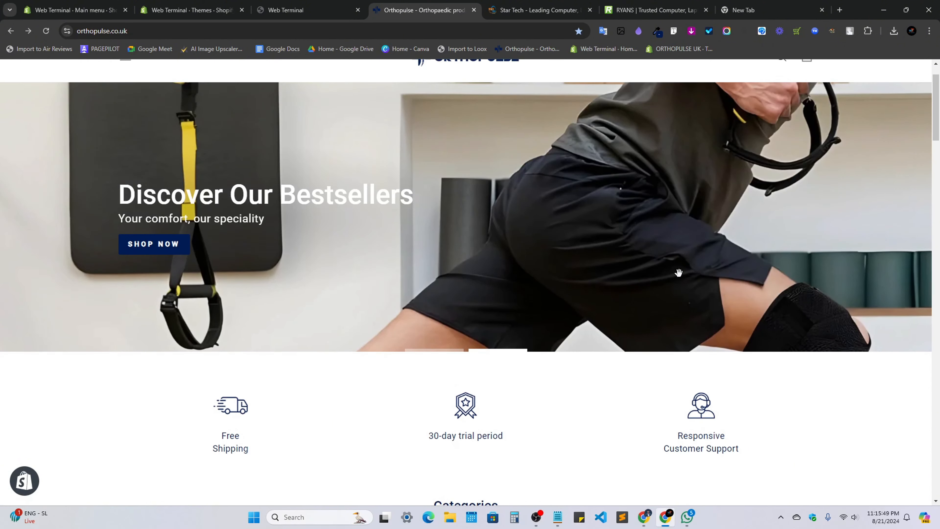
pyautogui.scroll(-3, 535, 323)
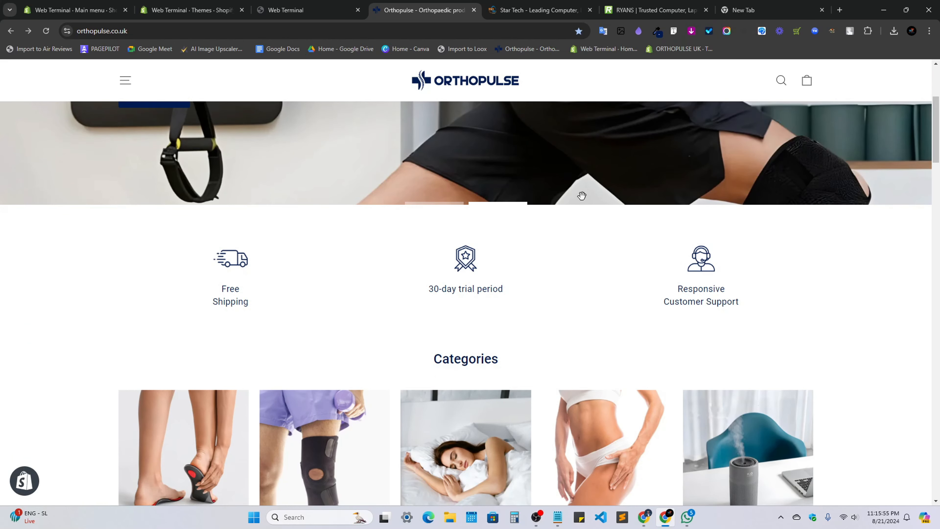
pyautogui.scroll(5, 582, 196)
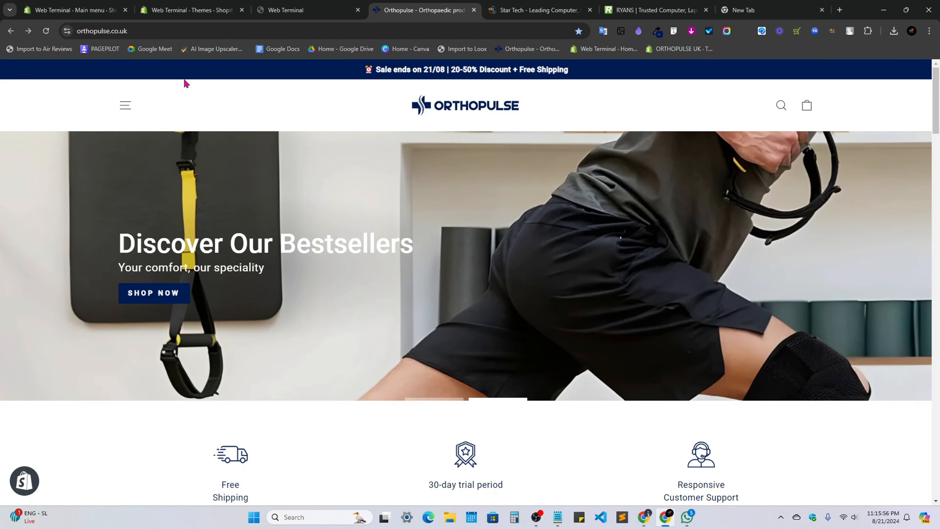
# Check which theme the Orthopulse site uses with the Shopify Detector and the WordPress Theme Detector and Plugins Detector extensions.
pyautogui.click(797, 31)
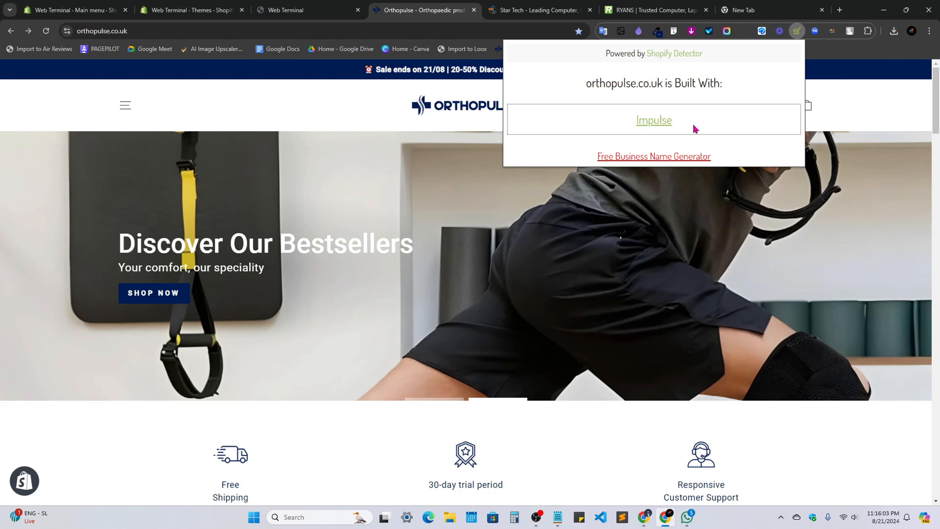
pyautogui.rightClick(744, 31)
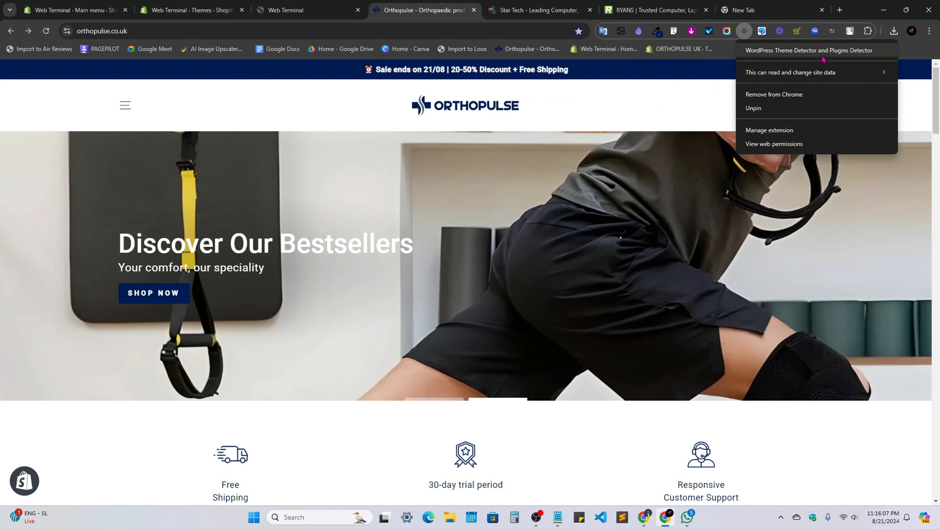
pyautogui.click(745, 32)
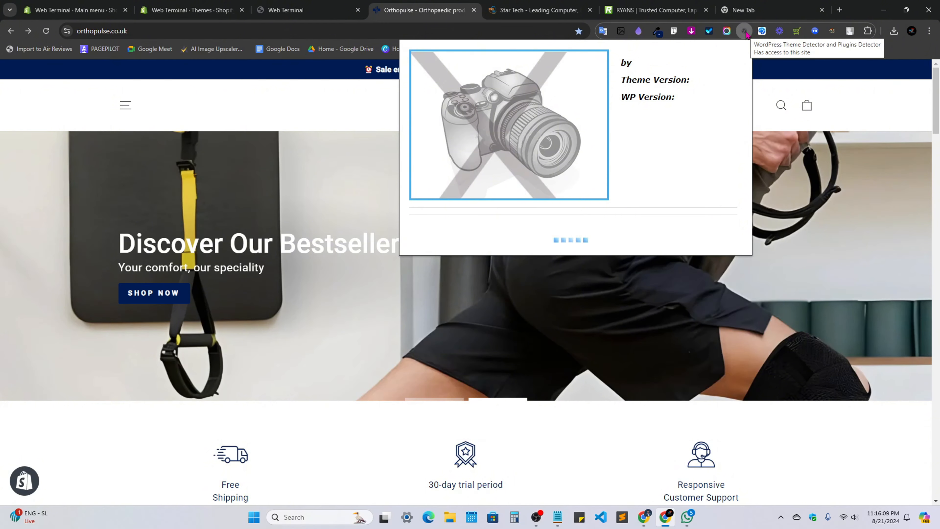
pyautogui.scroll(-6, 472, 378)
pyautogui.scroll(3, 472, 378)
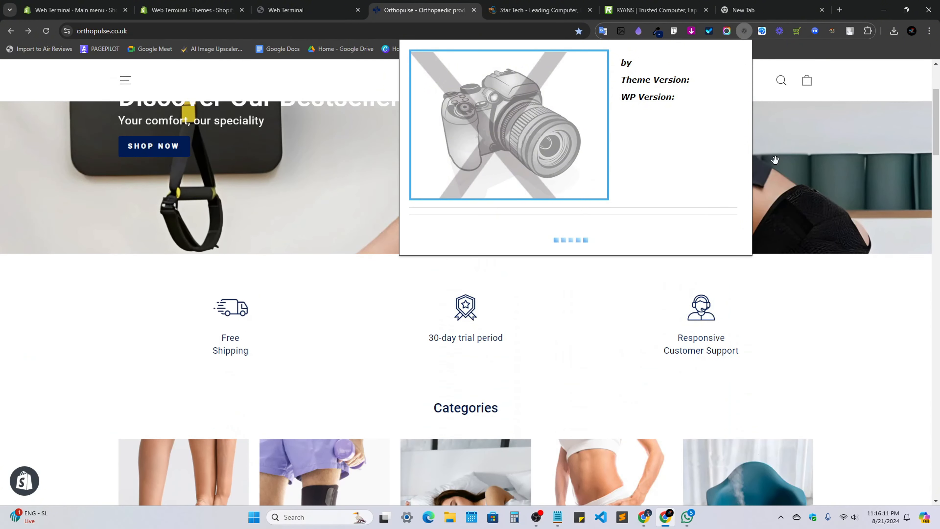
pyautogui.click(848, 55)
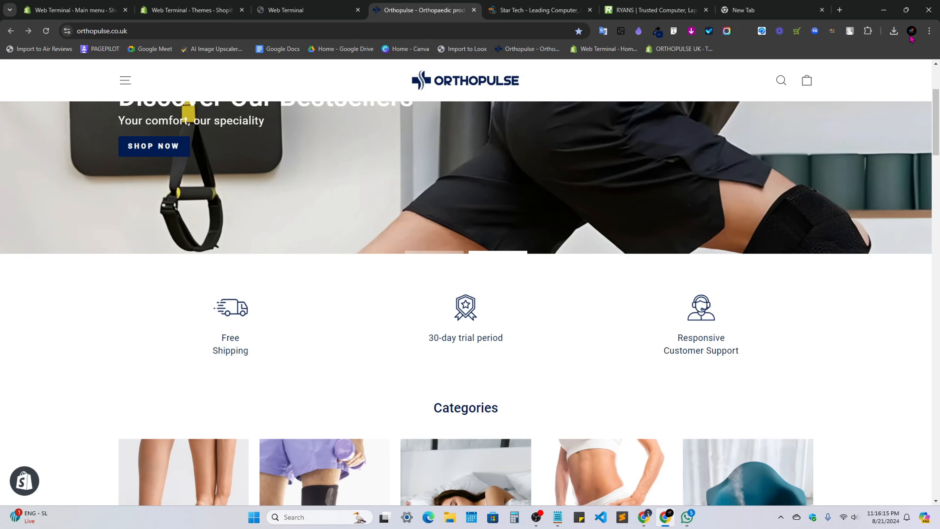
# Switch to the other Chrome window, show the Wappalyzer extension in a new tab, and bring up the Shikhbe Shobai support site.
pyautogui.moveTo(643, 510)
pyautogui.click(590, 469)
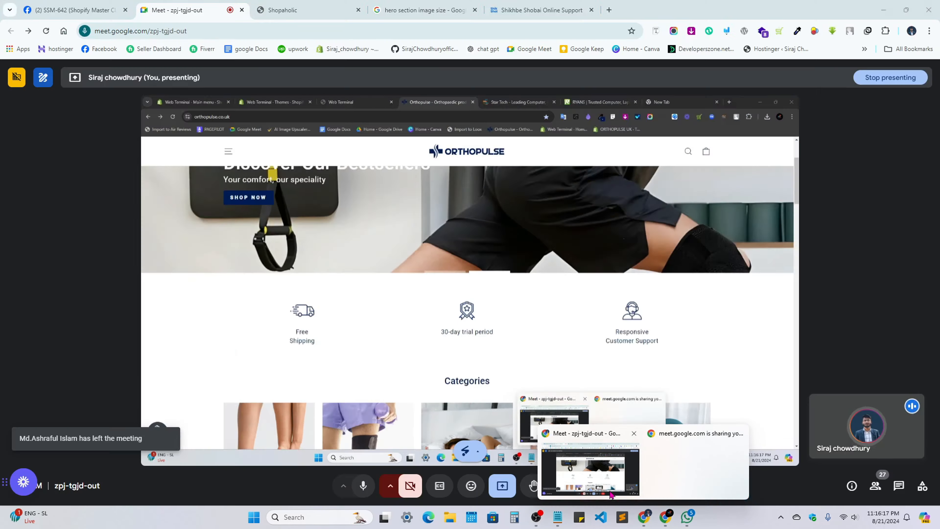
pyautogui.click(626, 10)
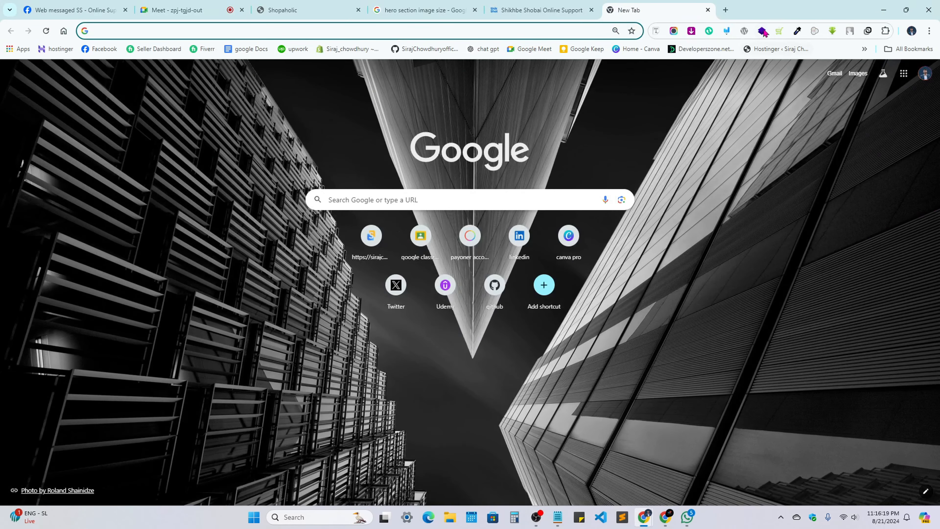
pyautogui.rightClick(762, 31)
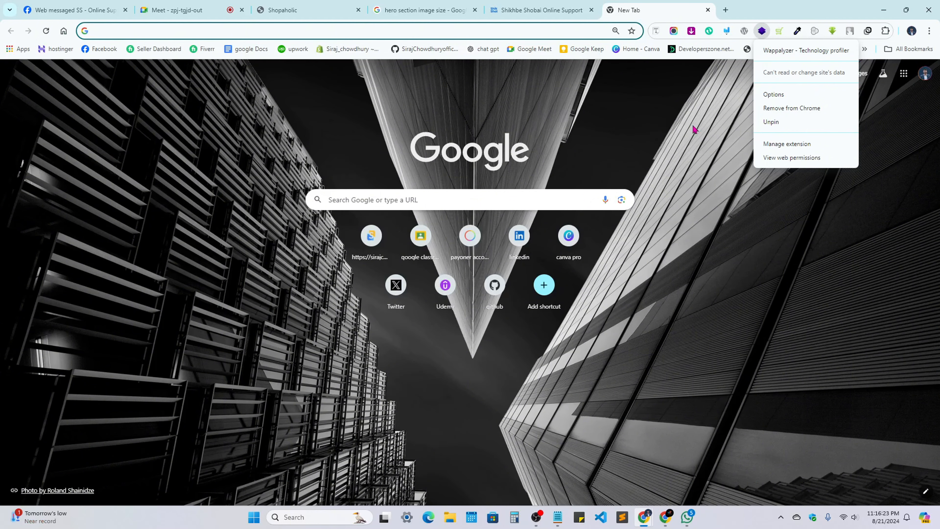
pyautogui.click(548, 6)
pyautogui.click(363, 130)
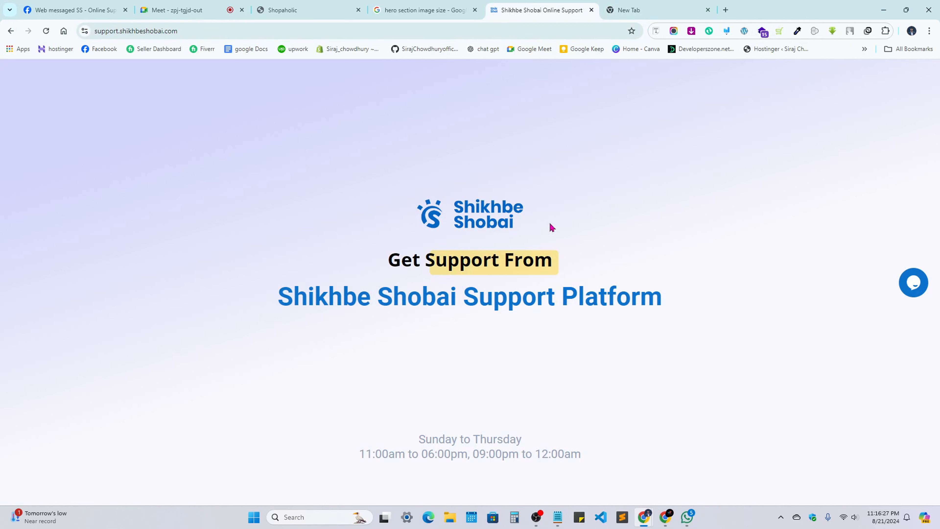
# Examine the technologies Wappalyzer lists for the Shikhbe Shobai support site and return to the Orthopulse window.
pyautogui.click(762, 31)
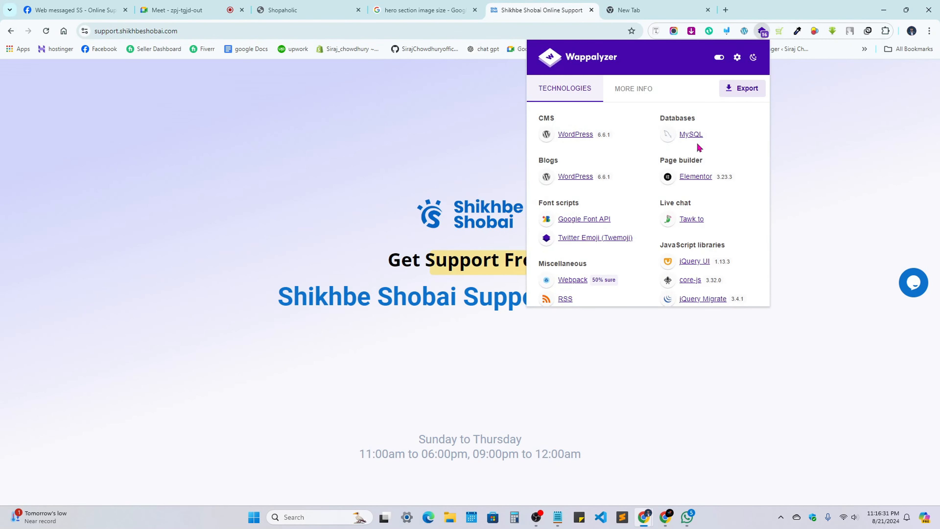
pyautogui.scroll(-3, 562, 180)
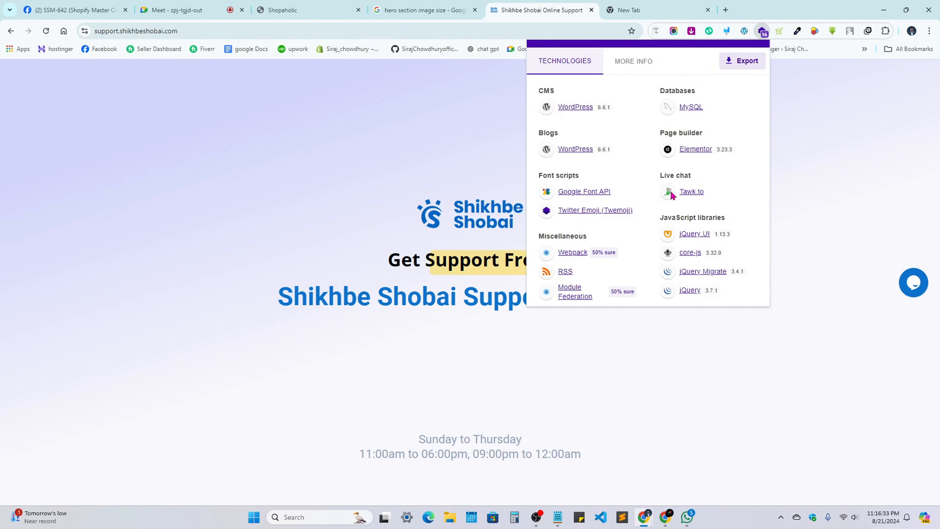
pyautogui.scroll(-3, 683, 118)
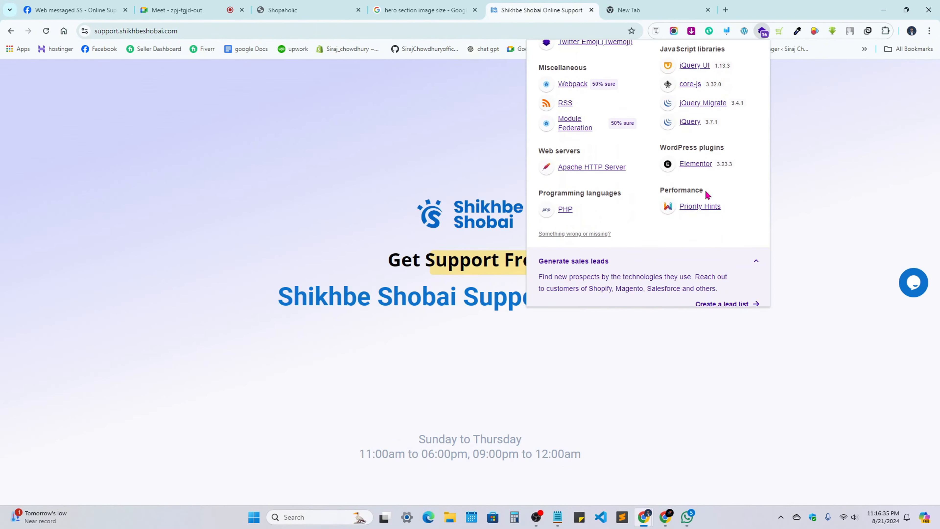
pyautogui.scroll(6, 601, 210)
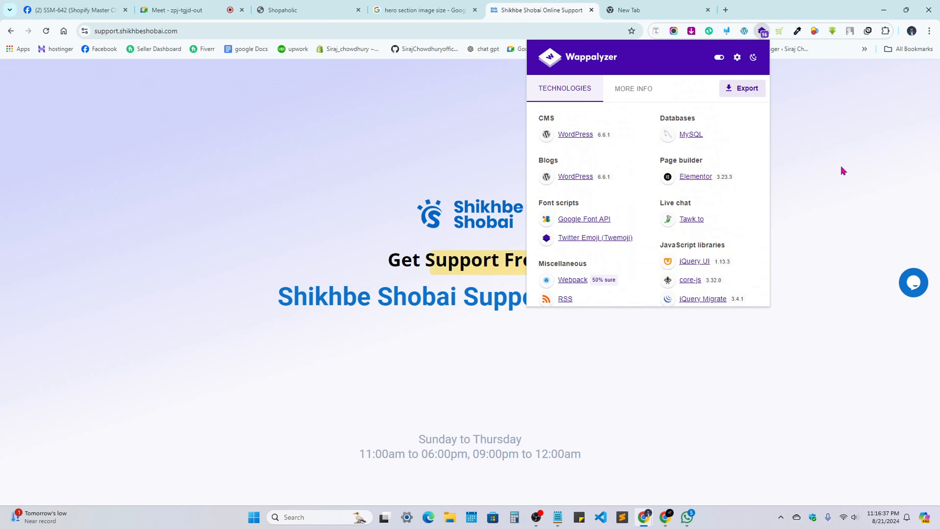
pyautogui.click(825, 140)
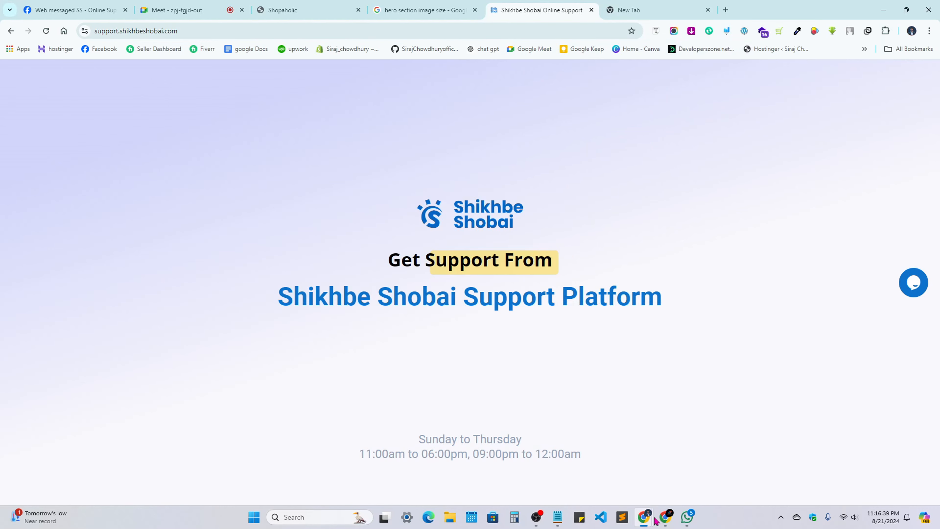
pyautogui.click(663, 519)
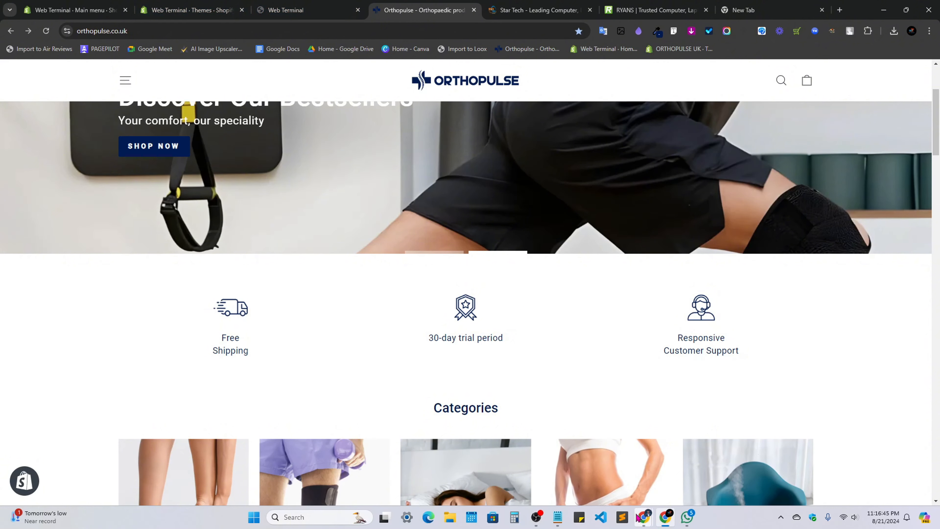
# Check the participants and in-call messages of the Google Meet call and return to the Orthopulse site.
pyautogui.moveTo(641, 520)
pyautogui.click(625, 480)
pyautogui.click(424, 10)
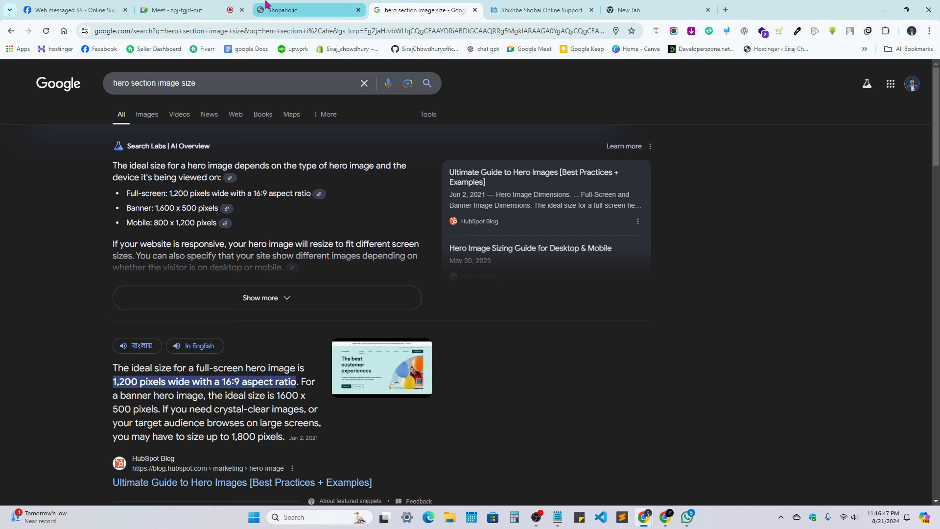
pyautogui.click(185, 10)
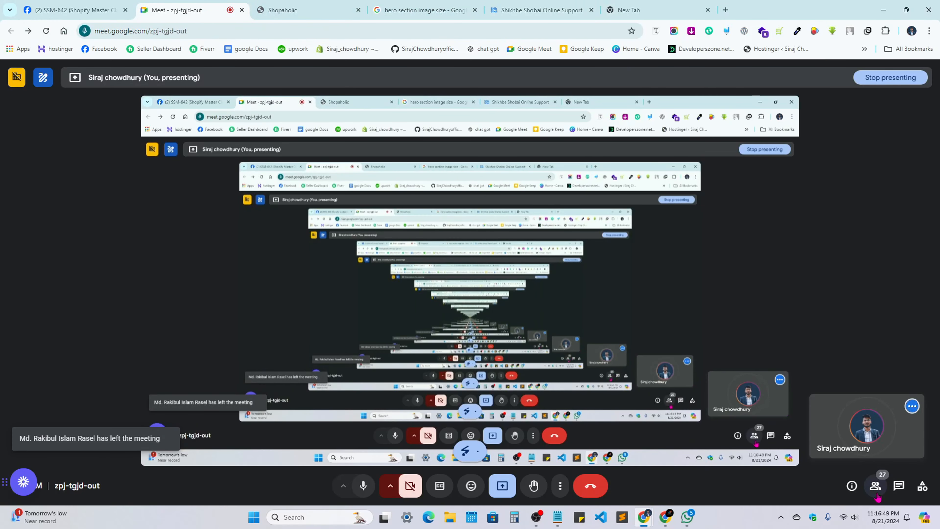
pyautogui.click(876, 484)
pyautogui.scroll(-5, 852, 365)
pyautogui.click(899, 486)
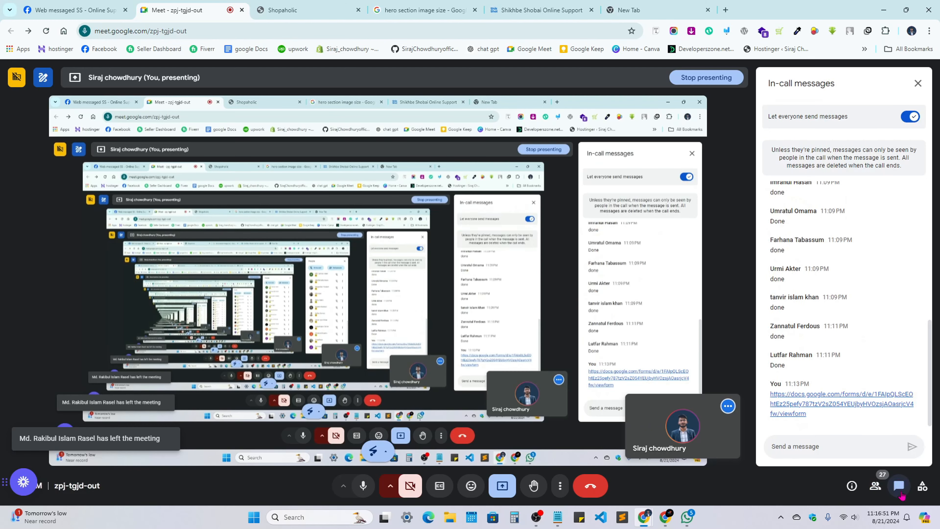
pyautogui.click(918, 83)
pyautogui.click(639, 482)
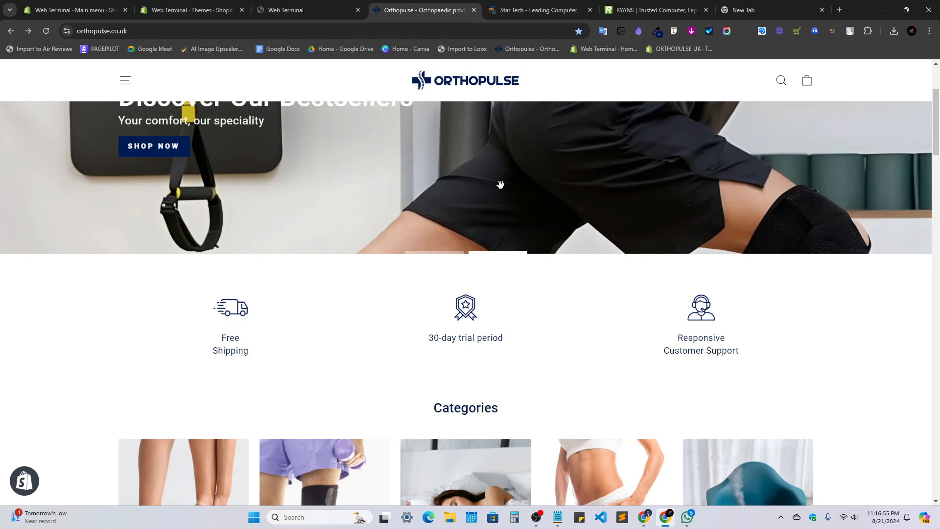
# Look through the Orthopulse homepage sections, including Categories and Orthopedic Perfection.
pyautogui.scroll(-8, 501, 185)
pyautogui.scroll(3, 505, 288)
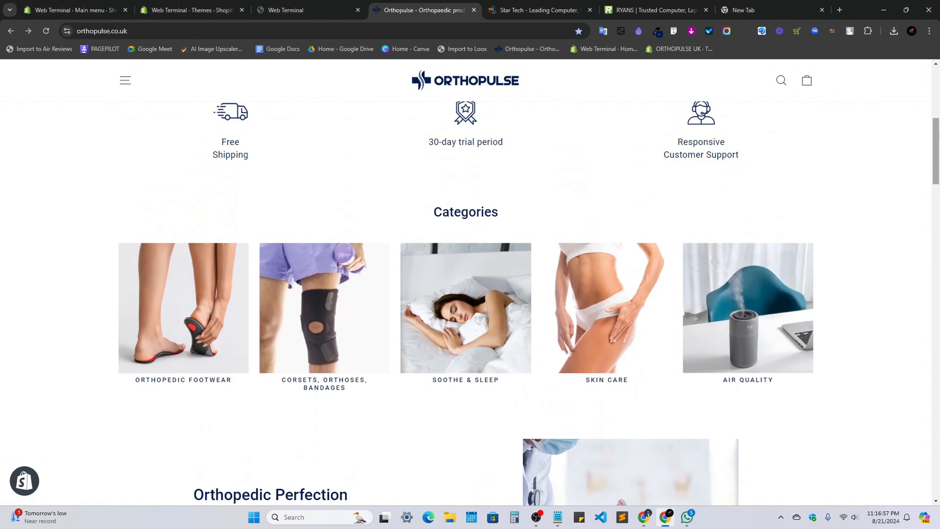
pyautogui.scroll(-15, 785, 205)
pyautogui.scroll(18, 785, 205)
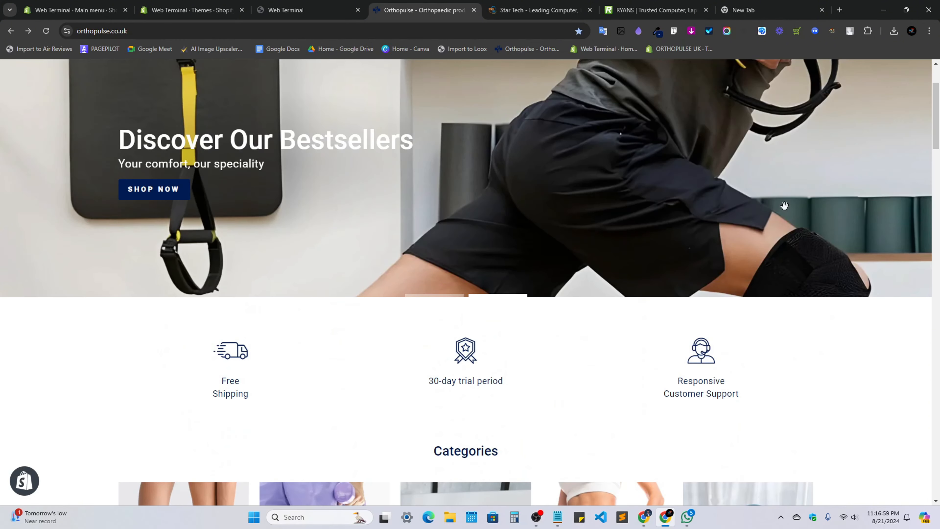
pyautogui.scroll(-6, 785, 206)
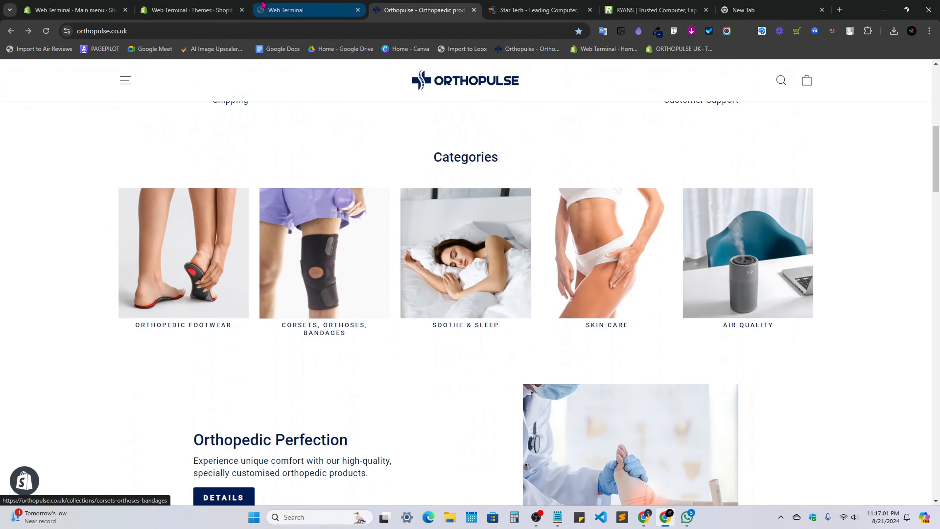
# View the Web Terminal themes page in the Shopify admin and return to the store's Impulse theme preview.
pyautogui.click(262, 6)
pyautogui.click(229, 5)
pyautogui.scroll(-4, 450, 296)
pyautogui.scroll(4, 450, 296)
pyautogui.click(309, 6)
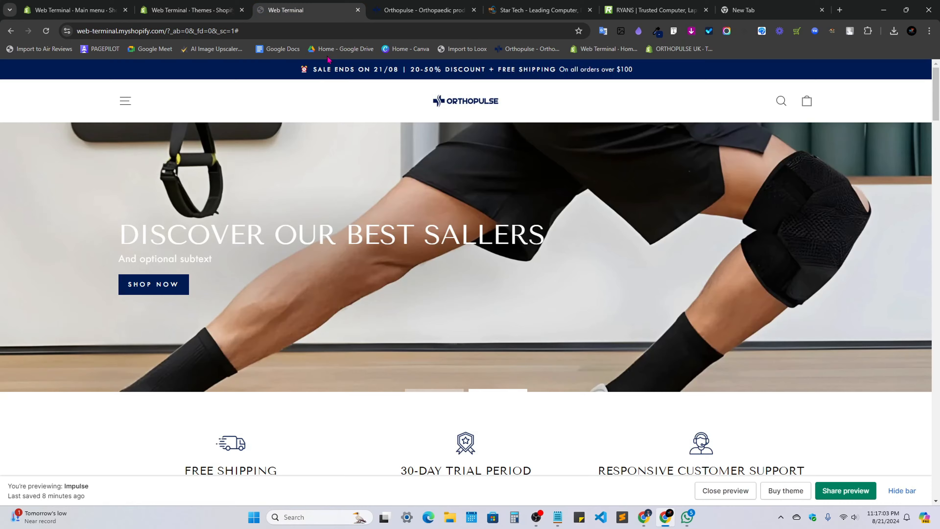
# Open the Impulse trial theme for customization from the Web Terminal store's themes page.
pyautogui.click(229, 5)
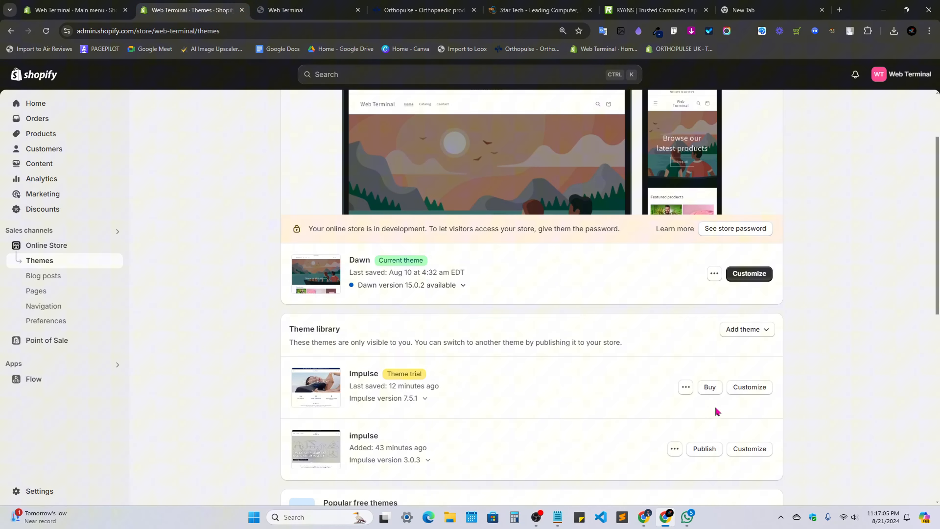
pyautogui.click(749, 388)
pyautogui.click(101, 5)
pyautogui.click(180, 6)
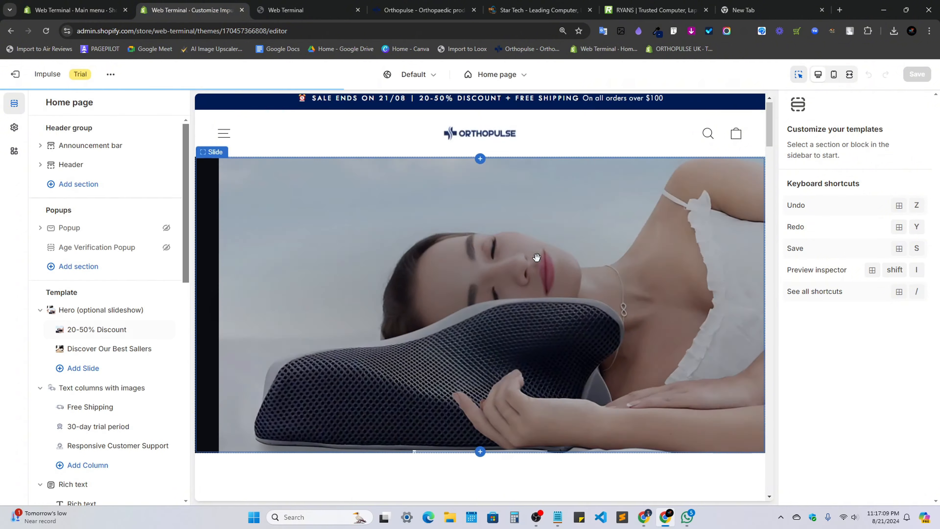
# Hide the Rich text section in the home page template.
pyautogui.scroll(-15, 535, 262)
pyautogui.scroll(5, 447, 296)
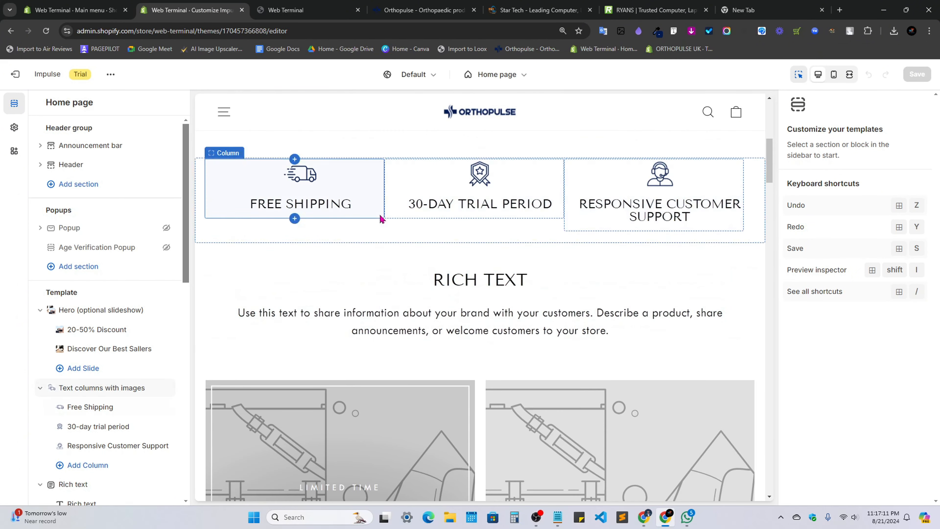
pyautogui.scroll(2, 479, 342)
pyautogui.scroll(-4, 89, 392)
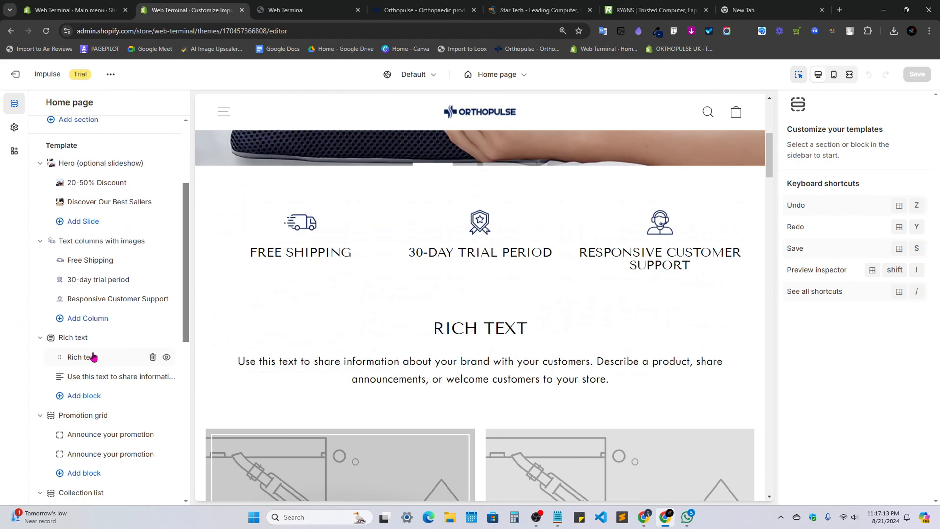
pyautogui.click(166, 337)
# Add a Collection list section below the Map section in the home page template.
pyautogui.scroll(-9, 82, 452)
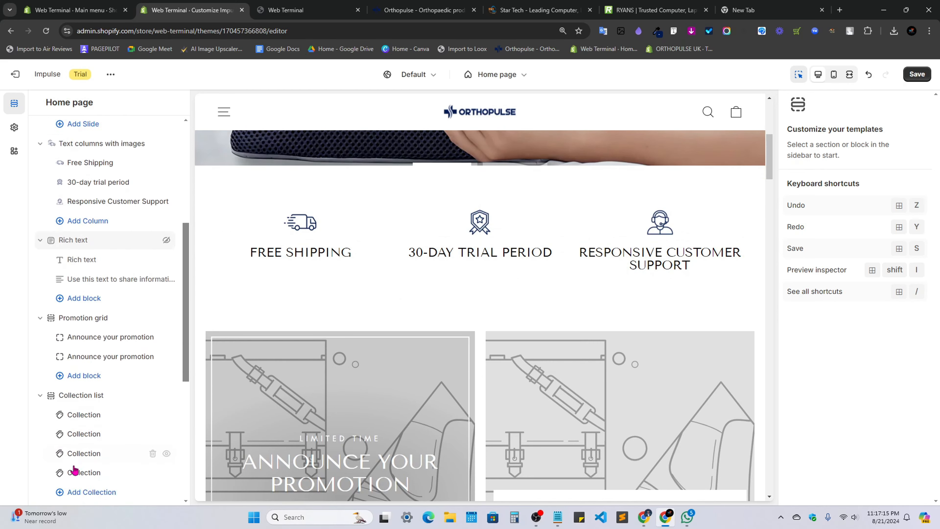
pyautogui.click(93, 440)
pyautogui.scroll(-4, 231, 304)
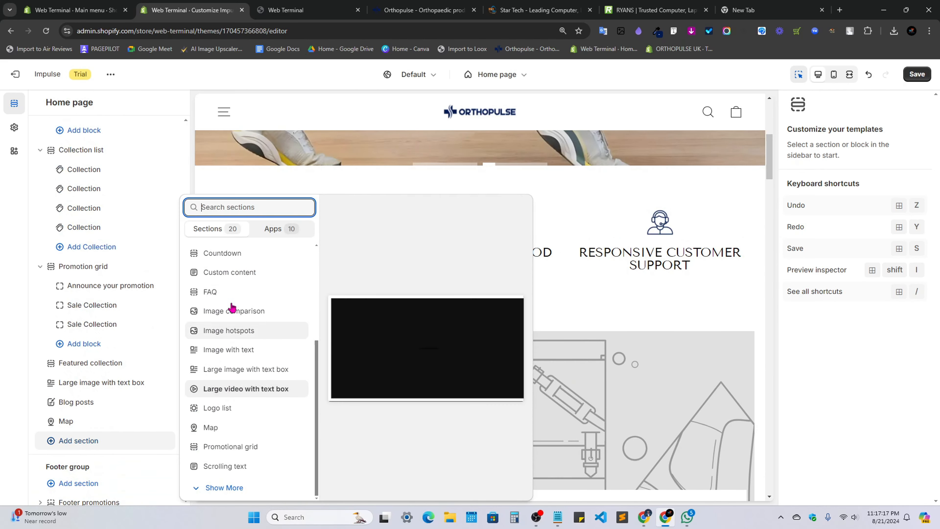
pyautogui.scroll(5, 235, 274)
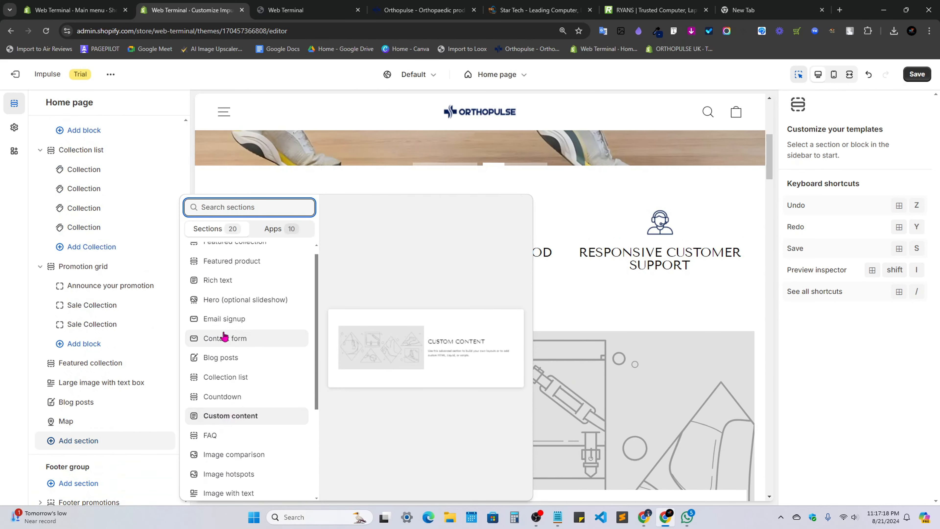
pyautogui.click(231, 382)
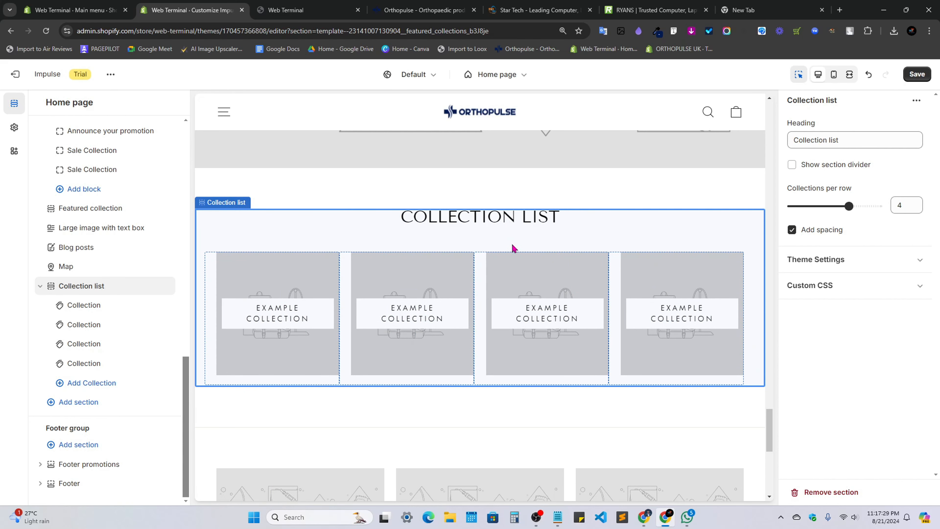
# Review the home page's section structure and the block types offered for the Rich text section.
pyautogui.scroll(6, 119, 274)
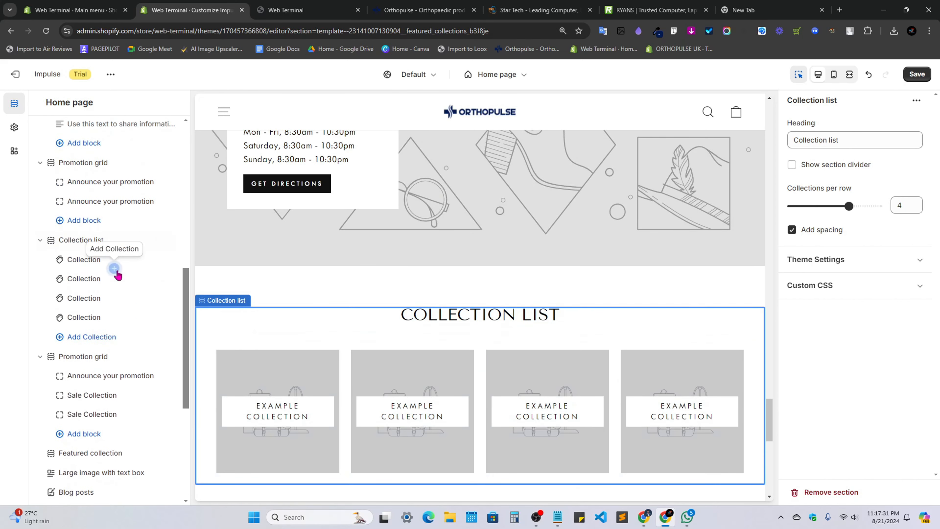
pyautogui.scroll(6, 94, 259)
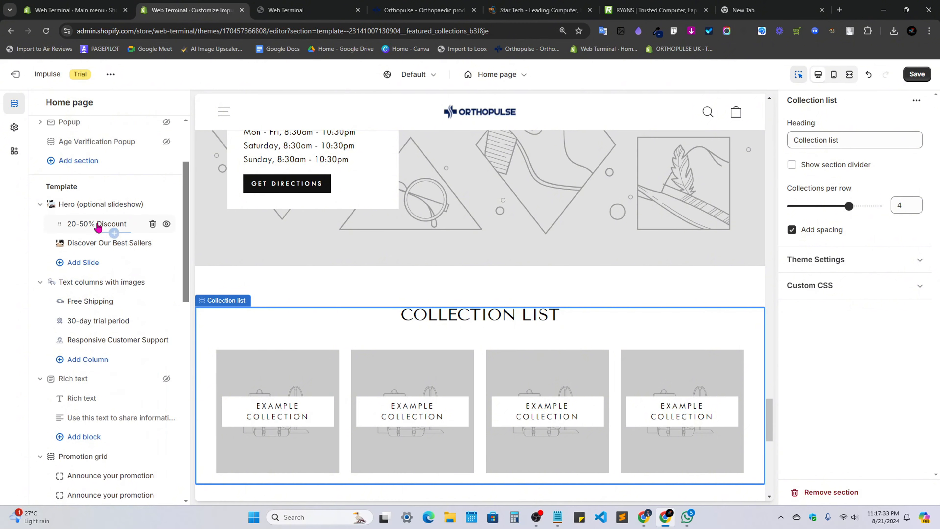
pyautogui.scroll(3, 98, 228)
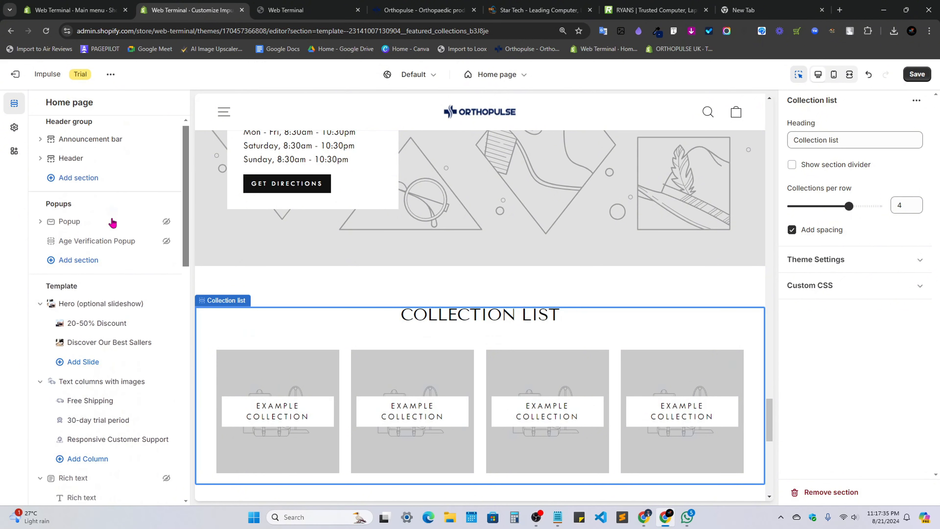
pyautogui.scroll(-4, 108, 226)
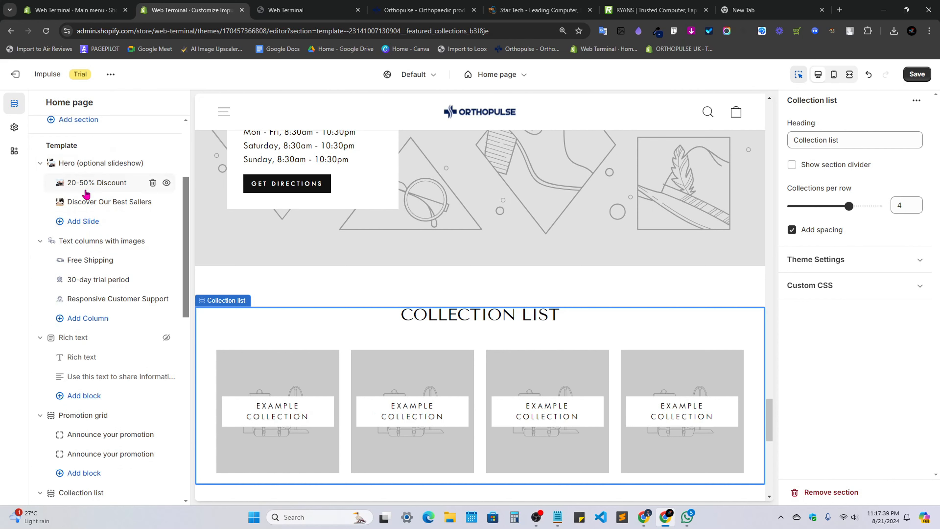
pyautogui.moveTo(101, 160)
pyautogui.scroll(-1, 107, 372)
pyautogui.click(83, 346)
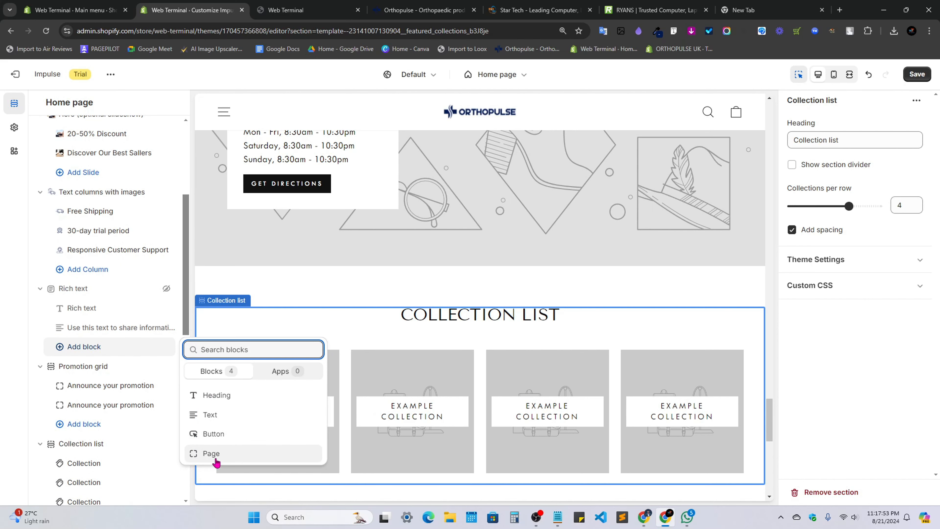
# Make the Rich text section visible again and check the block types that can be inserted above its heading.
pyautogui.click(166, 288)
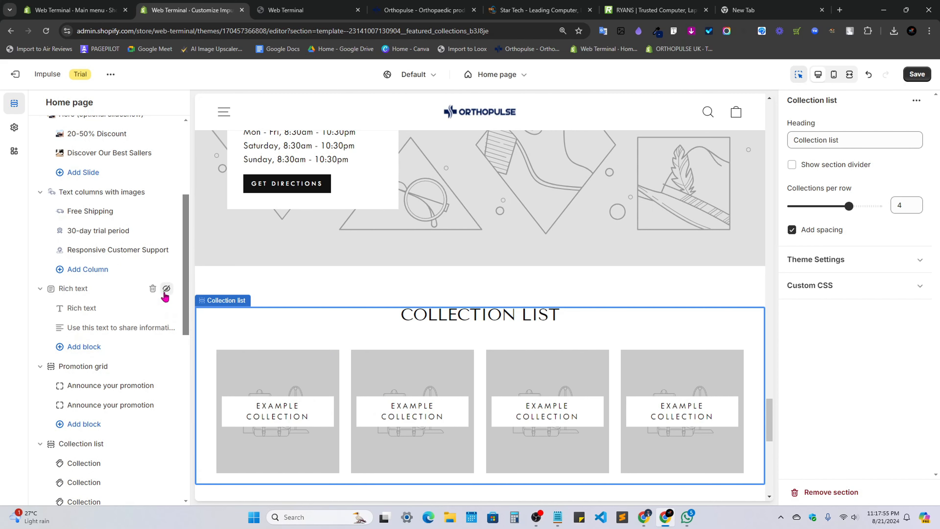
pyautogui.scroll(1, 496, 290)
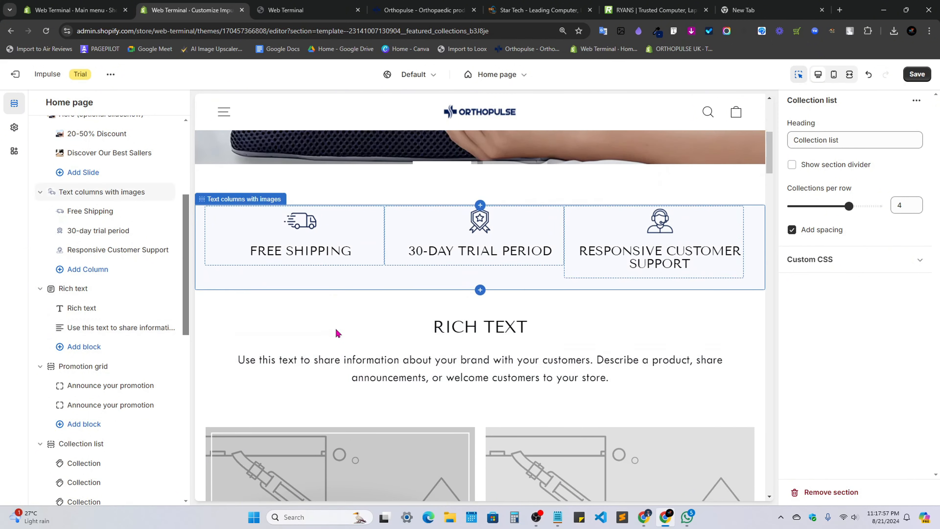
pyautogui.scroll(-1, 338, 332)
pyautogui.click(114, 298)
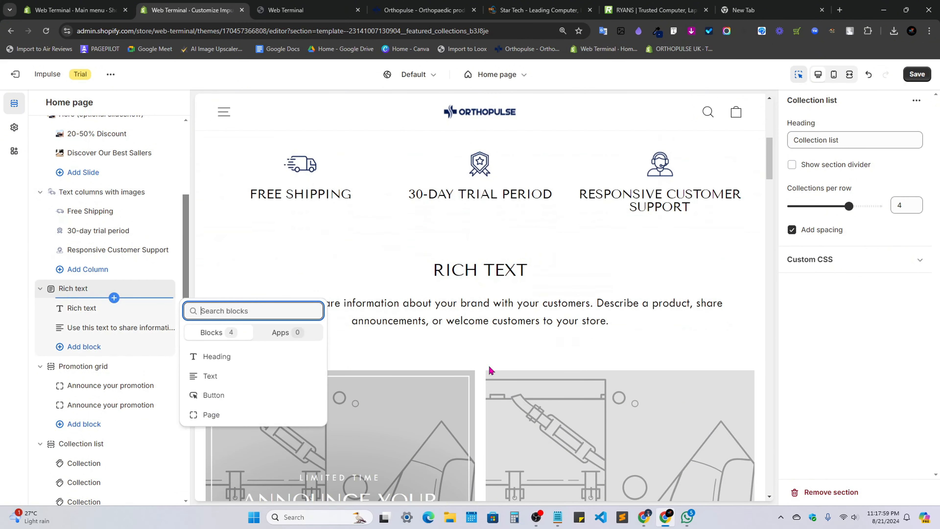
pyautogui.click(88, 312)
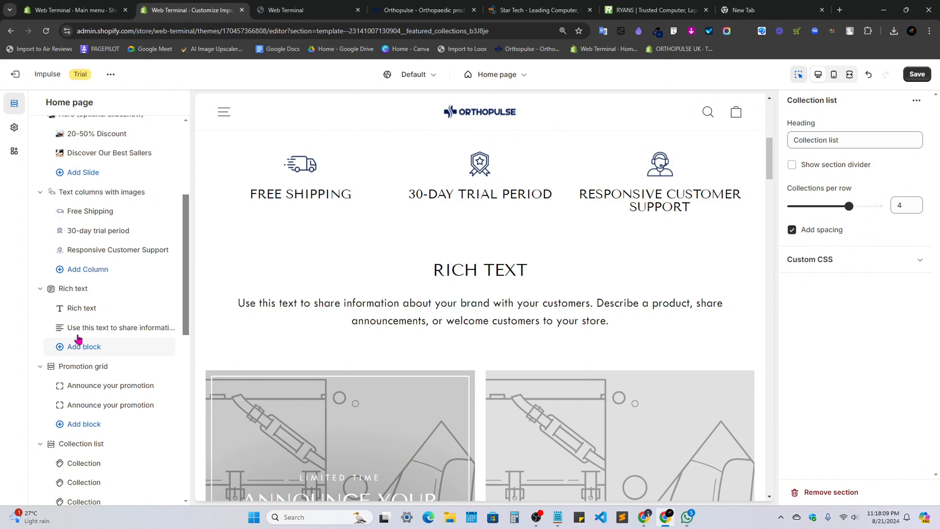
# Add a Heading, a Text and a Button block at the end of the Rich text section.
pyautogui.click(79, 351)
pyautogui.click(237, 396)
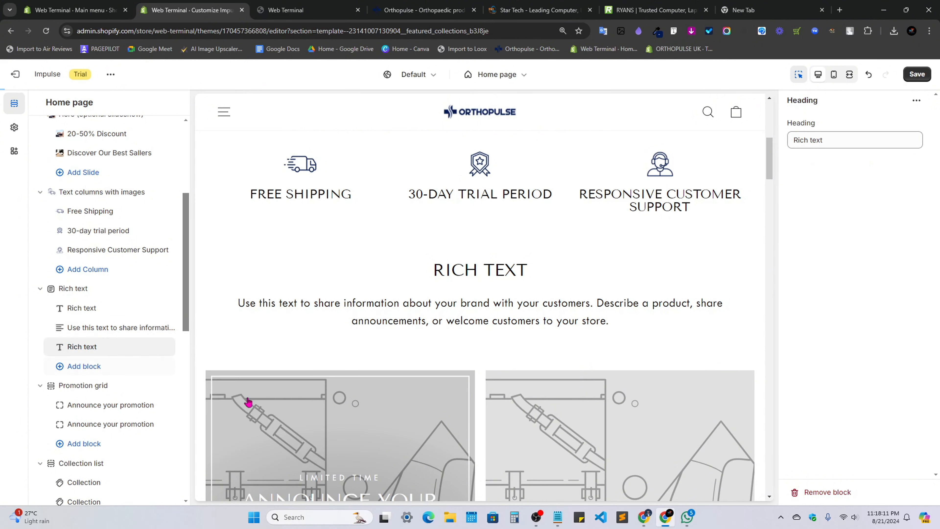
pyautogui.click(99, 372)
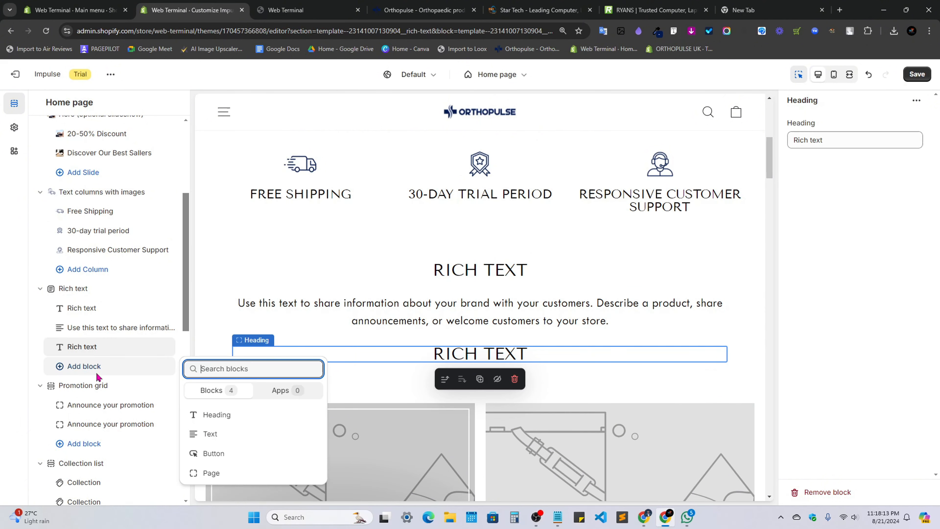
pyautogui.click(209, 434)
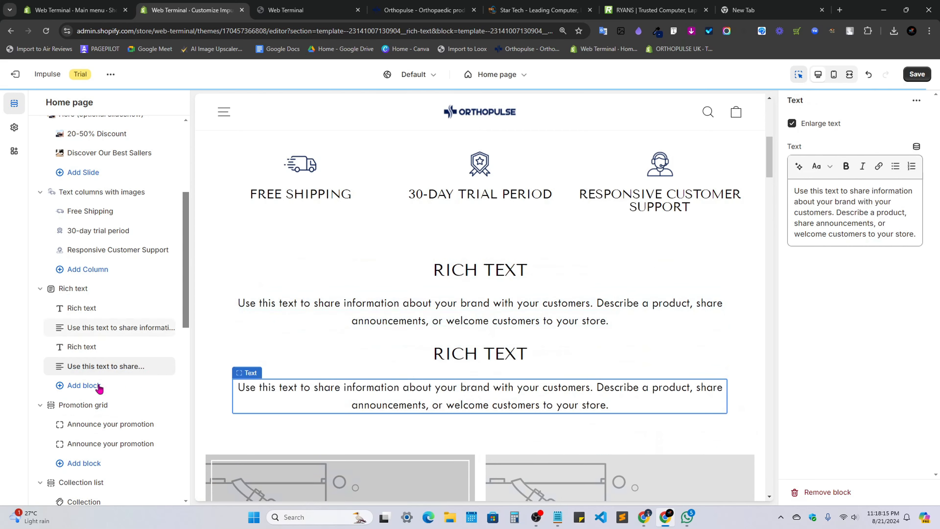
pyautogui.click(81, 386)
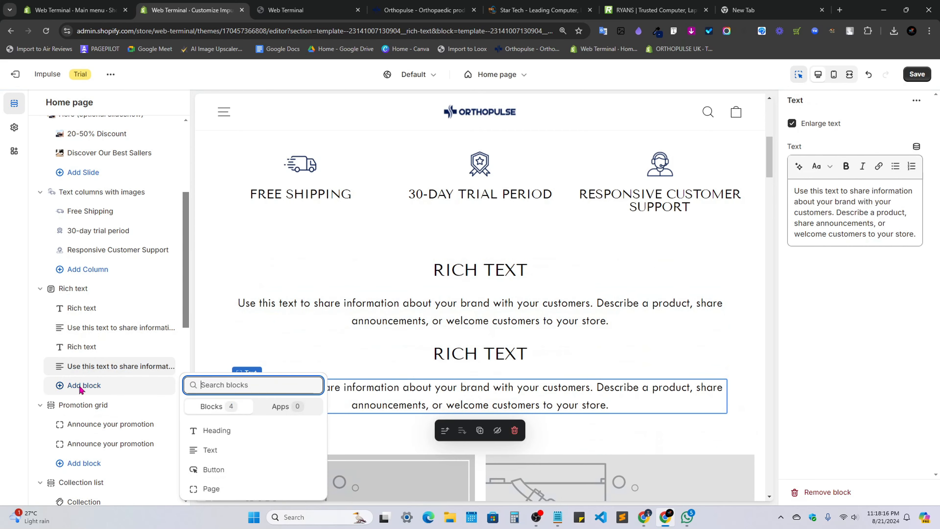
pyautogui.click(214, 473)
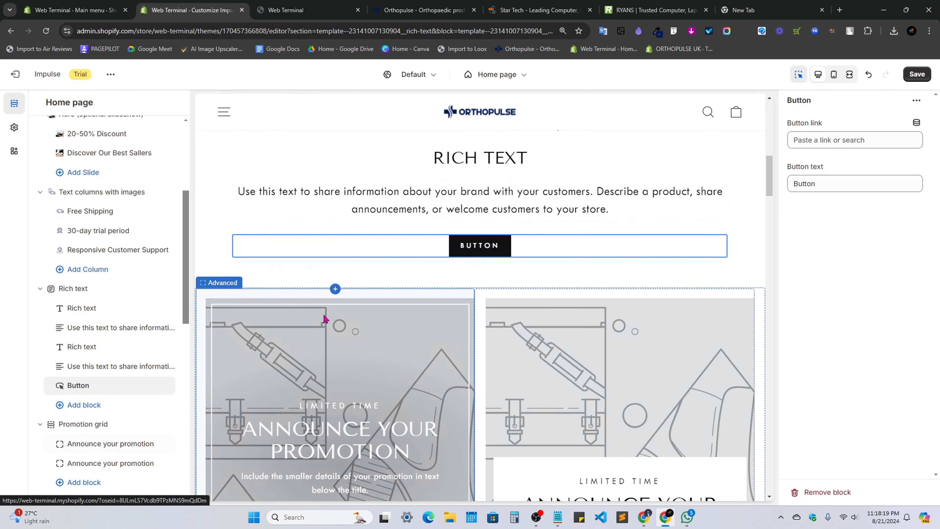
# Add a Page block to the Rich text section, assign the contact us page to it, and save the theme.
pyautogui.click(80, 404)
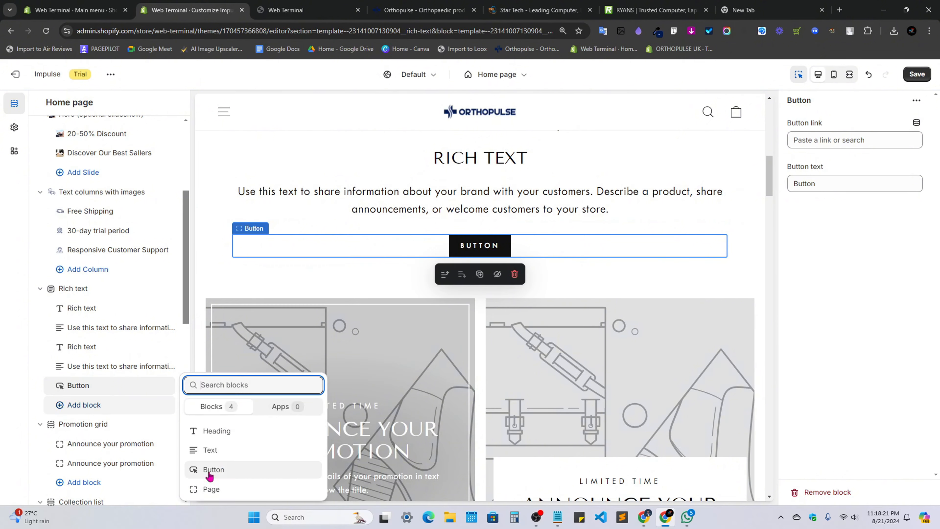
pyautogui.click(210, 490)
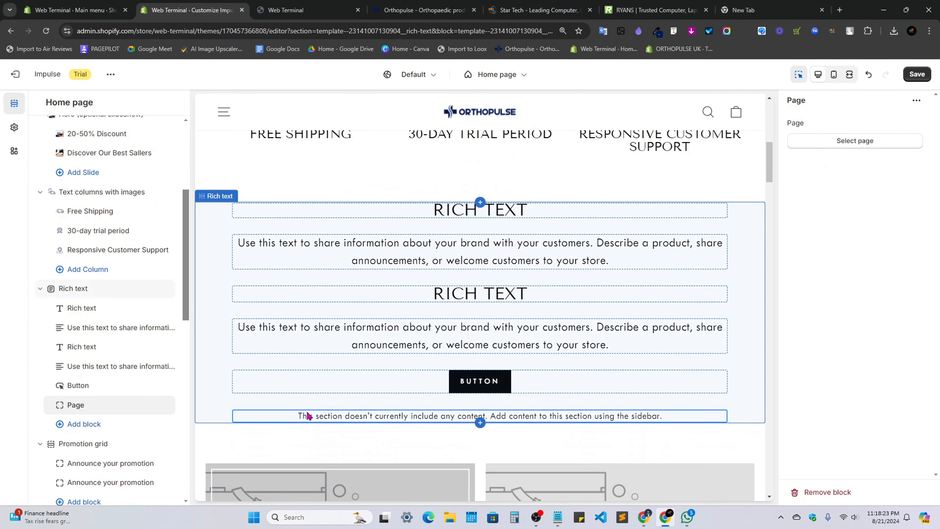
pyautogui.click(859, 141)
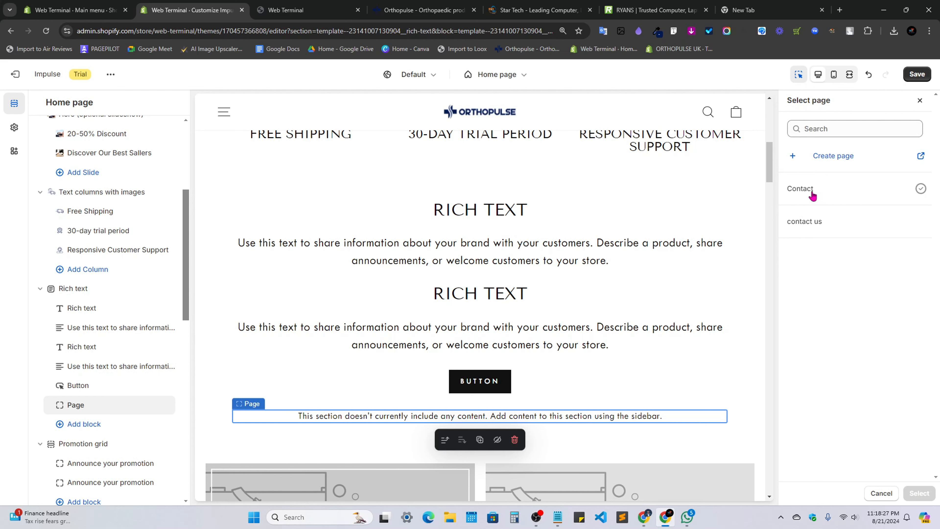
pyautogui.click(809, 227)
pyautogui.click(919, 493)
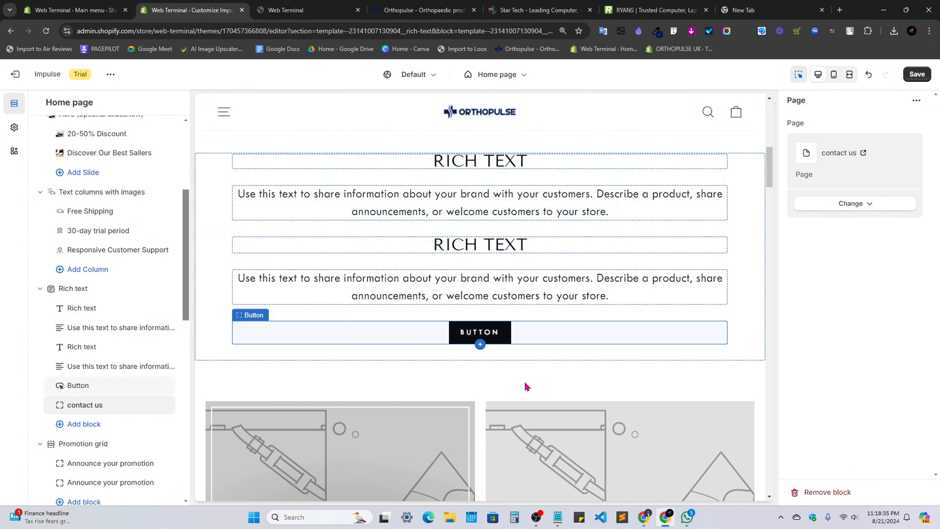
pyautogui.scroll(-1, 527, 387)
pyautogui.scroll(3, 514, 380)
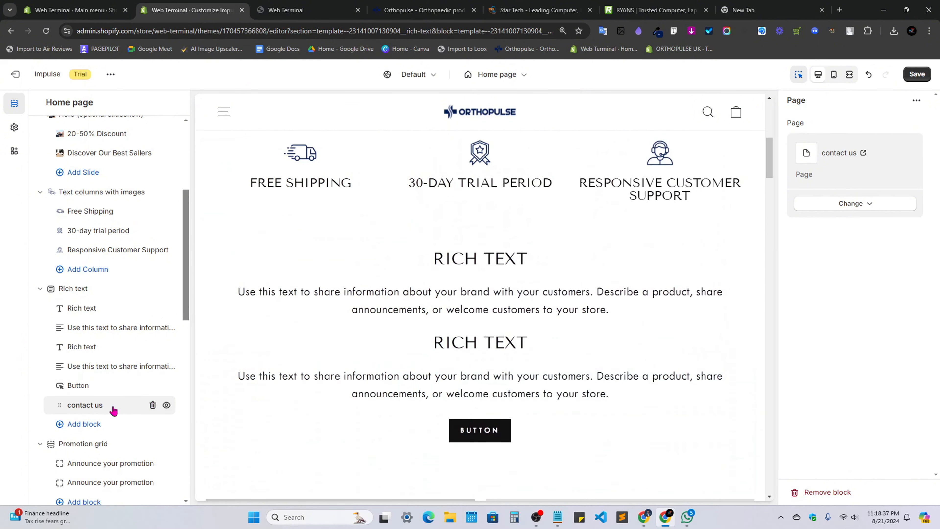
pyautogui.click(917, 74)
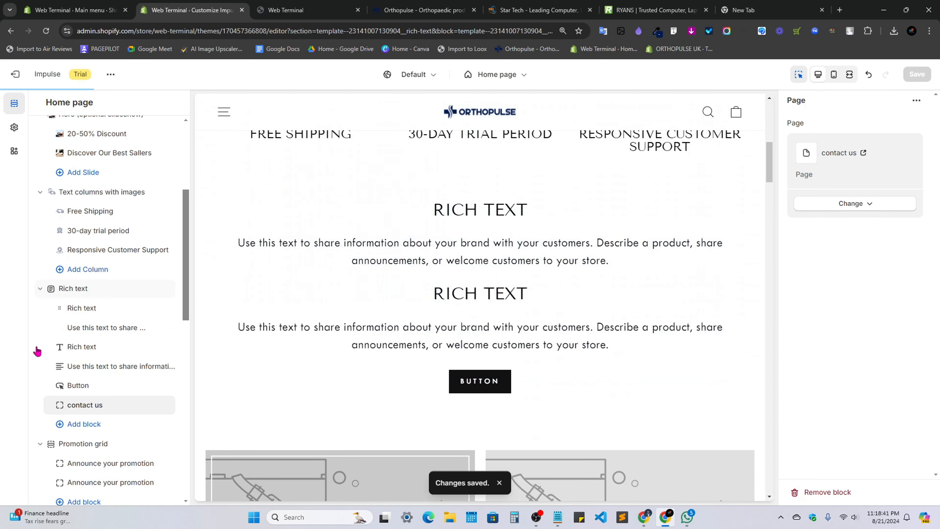
# Add a column to the Text columns with images section and view the block types for the first Promotion grid.
pyautogui.click(89, 270)
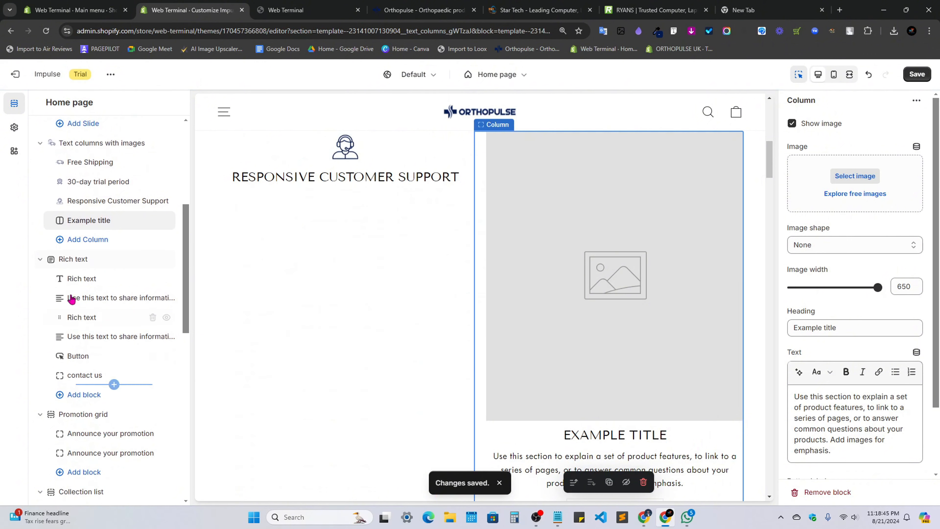
pyautogui.scroll(-4, 93, 373)
pyautogui.click(98, 267)
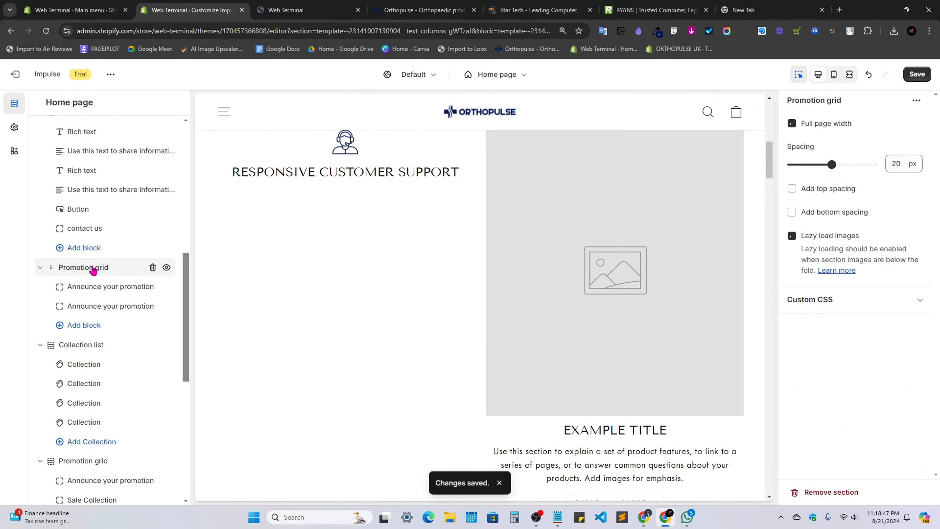
pyautogui.click(83, 326)
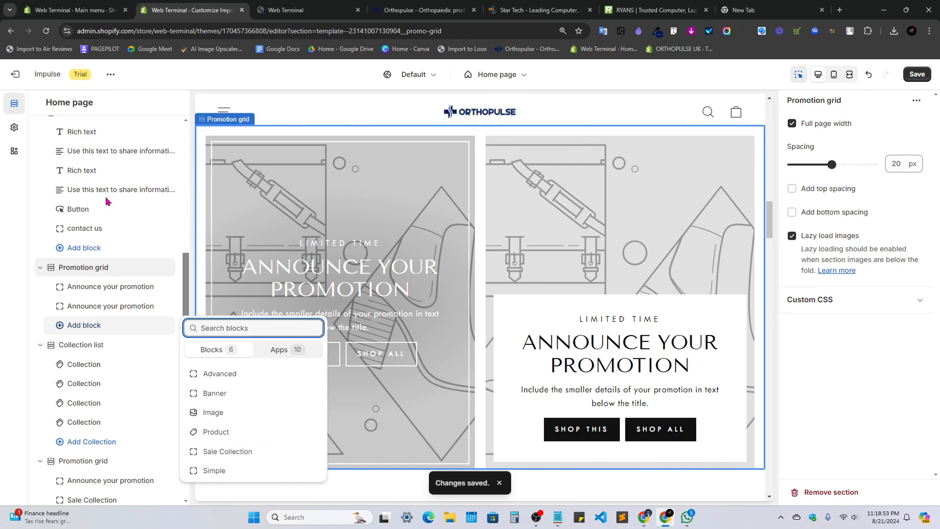
# Delete the Rich text section and the Example title column from the home page template.
pyautogui.scroll(4, 107, 201)
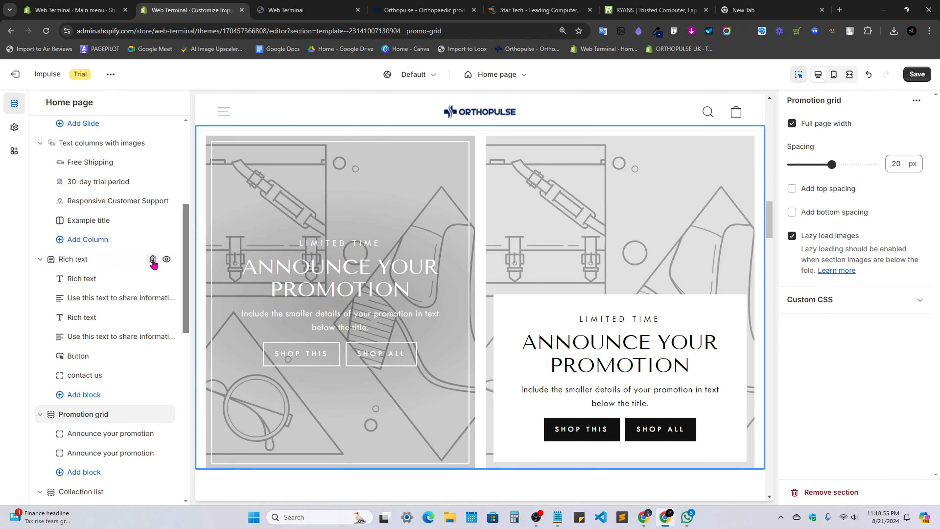
pyautogui.click(153, 259)
pyautogui.scroll(20, 596, 339)
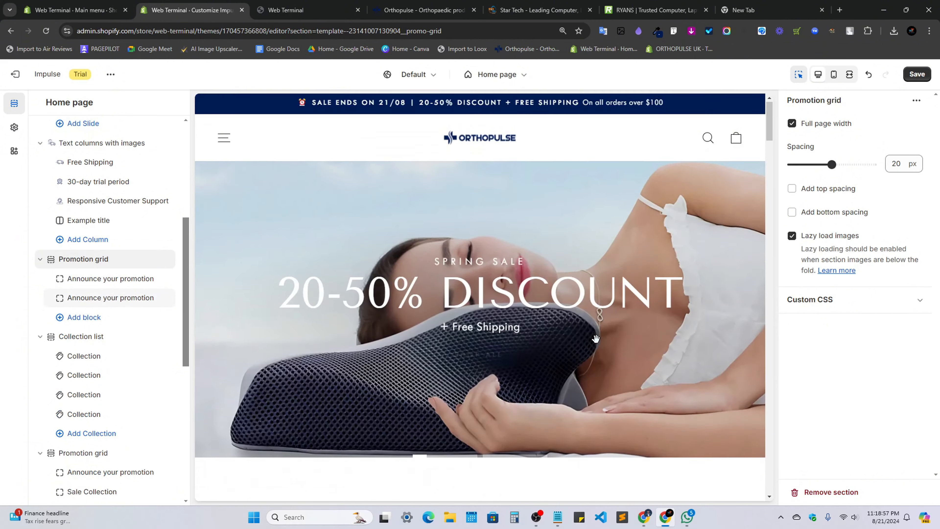
pyautogui.scroll(-10, 596, 339)
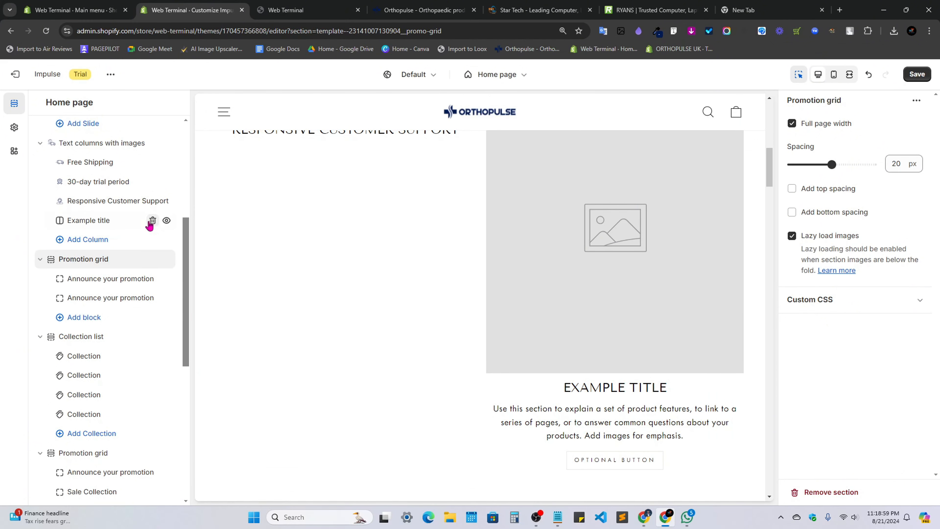
pyautogui.click(152, 221)
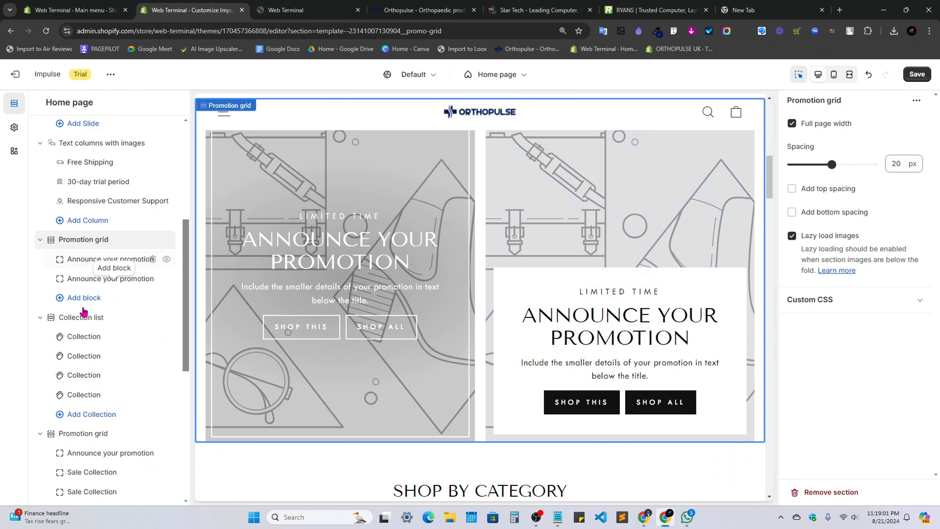
# Set the Collection list section's tiles to use the collection image in its theme settings, and check the shape setting.
pyautogui.click(84, 315)
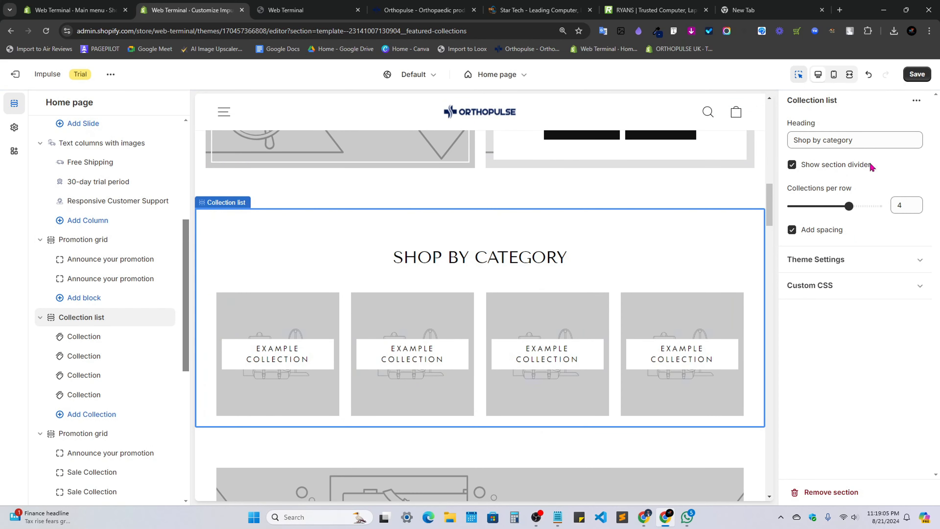
pyautogui.click(318, 9)
pyautogui.click(427, 5)
pyautogui.click(207, 9)
pyautogui.click(852, 267)
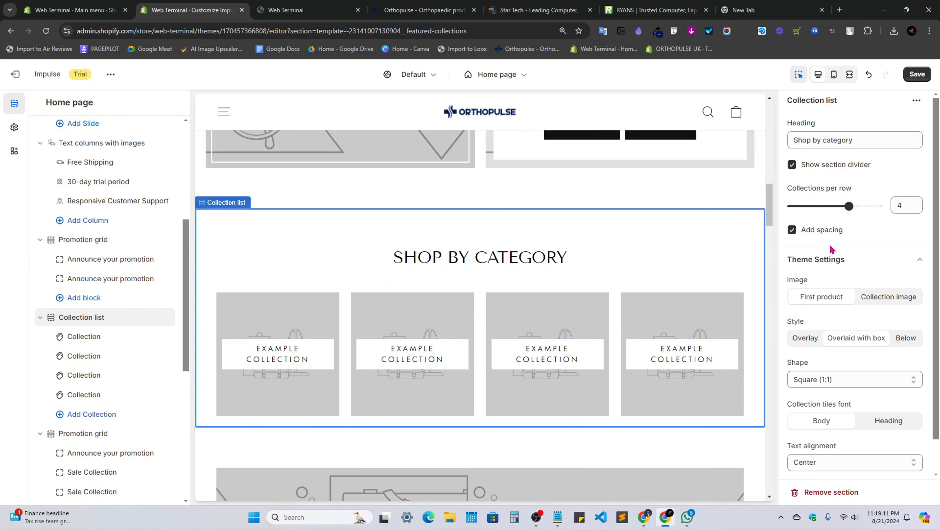
pyautogui.scroll(-1, 853, 169)
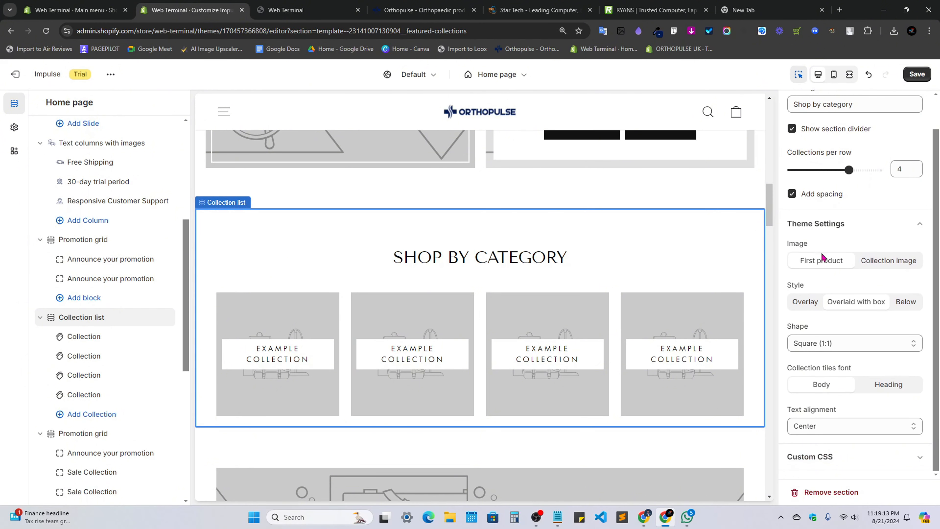
pyautogui.click(896, 263)
pyautogui.click(879, 343)
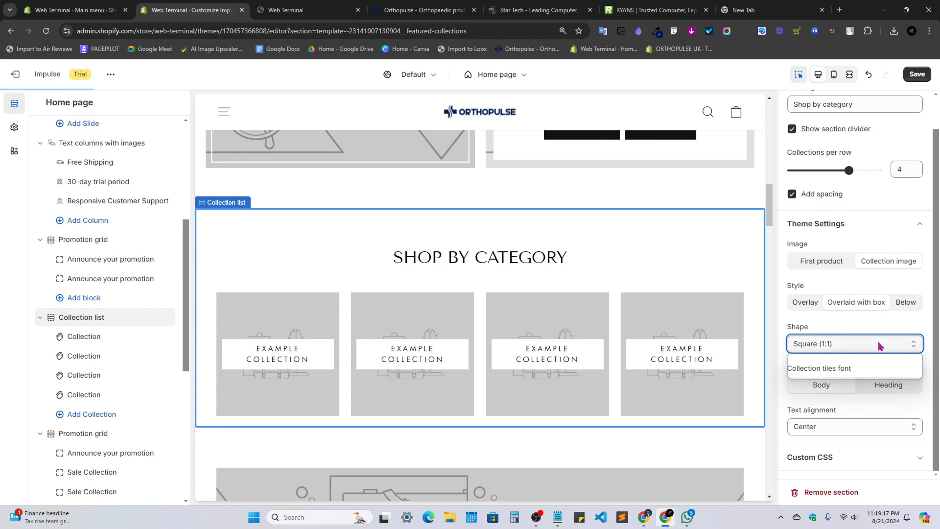
pyautogui.click(882, 345)
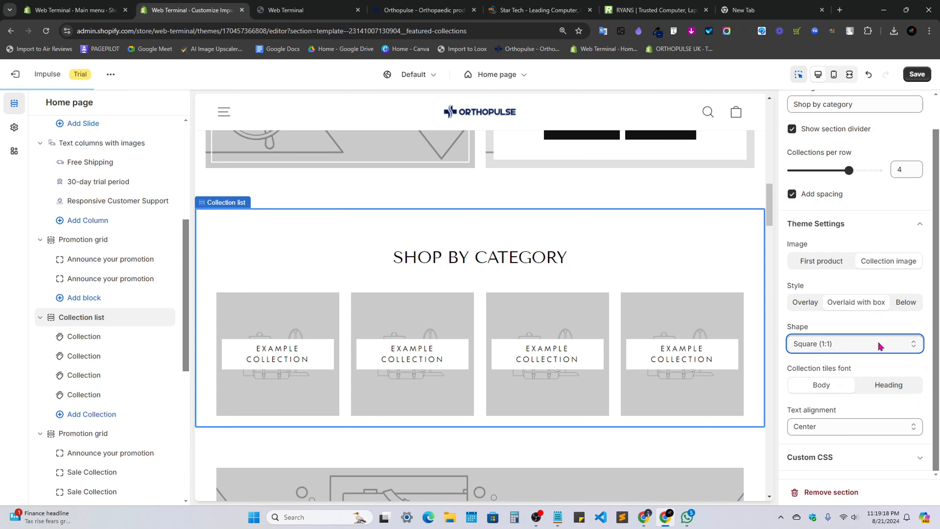
# Assign the Heart Cakes collection to the first and second blocks of the Collection list section.
pyautogui.click(93, 339)
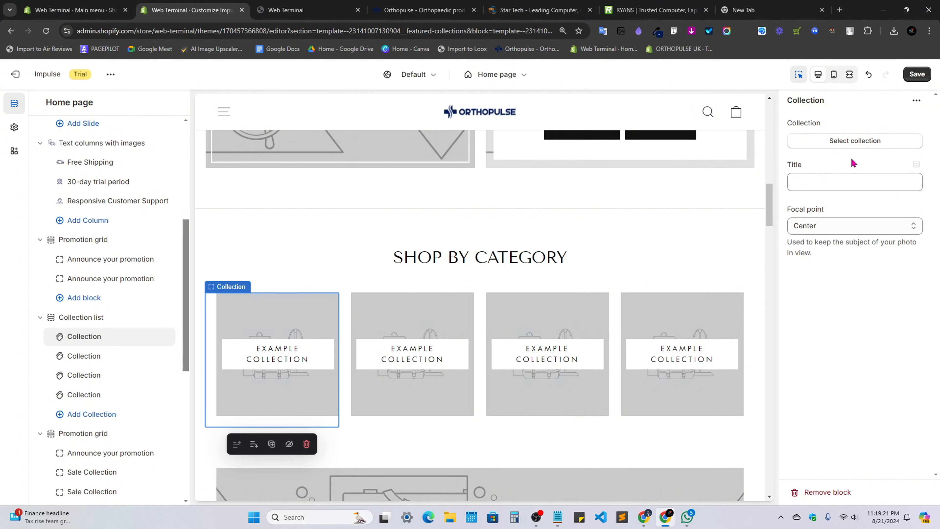
pyautogui.click(855, 143)
pyautogui.click(847, 189)
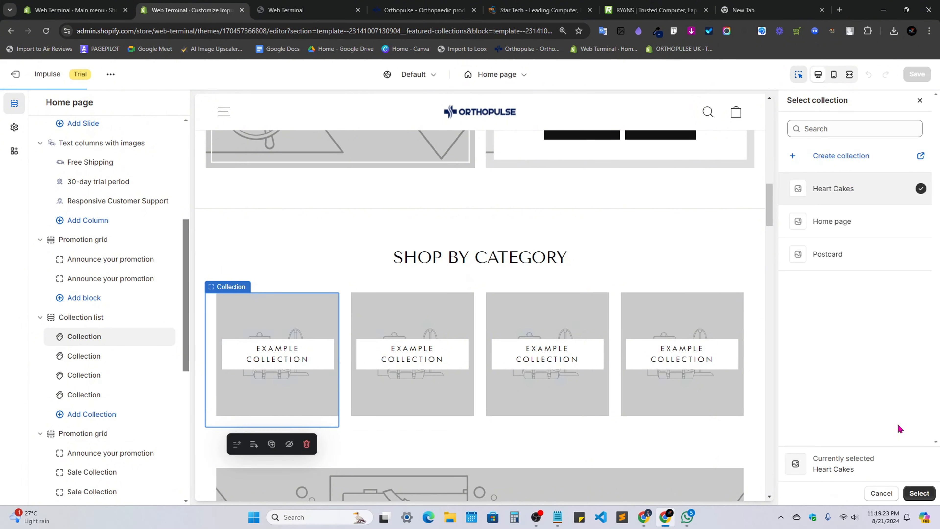
pyautogui.click(919, 493)
pyautogui.click(430, 320)
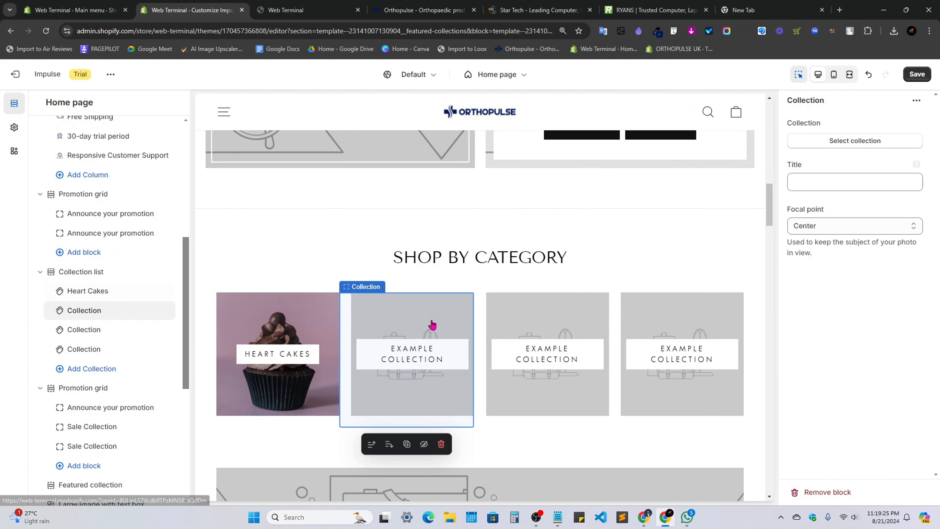
pyautogui.click(855, 141)
pyautogui.click(829, 190)
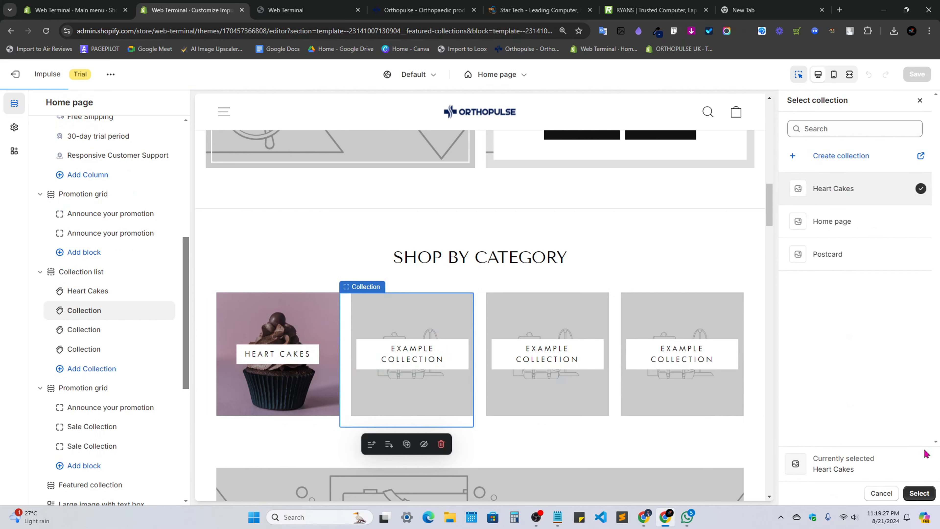
pyautogui.click(919, 493)
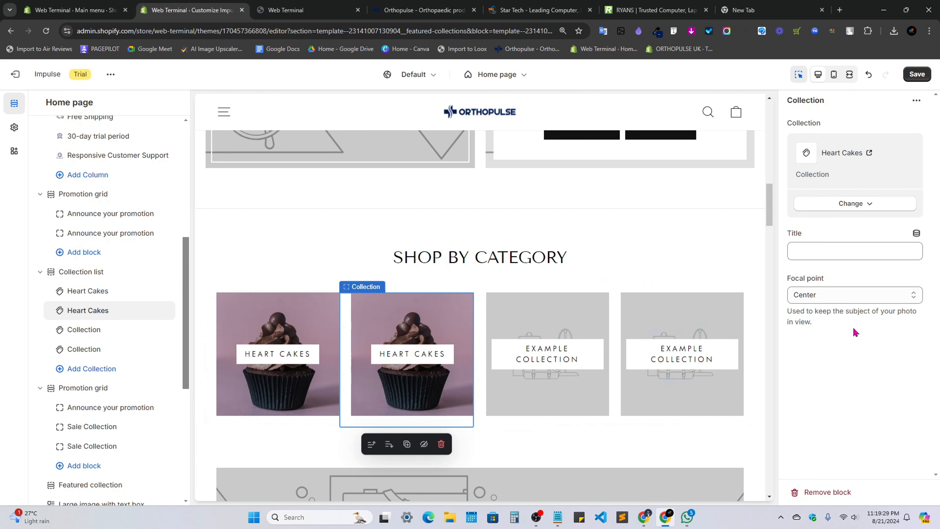
# Assign the Heart Cakes collection to the third and fourth blocks of the Collection list section.
pyautogui.click(97, 329)
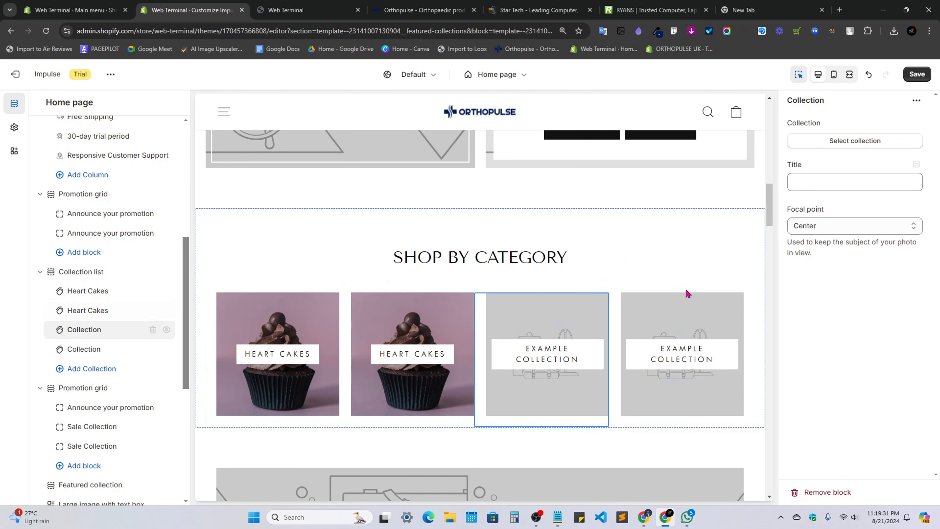
pyautogui.click(848, 140)
pyautogui.click(846, 190)
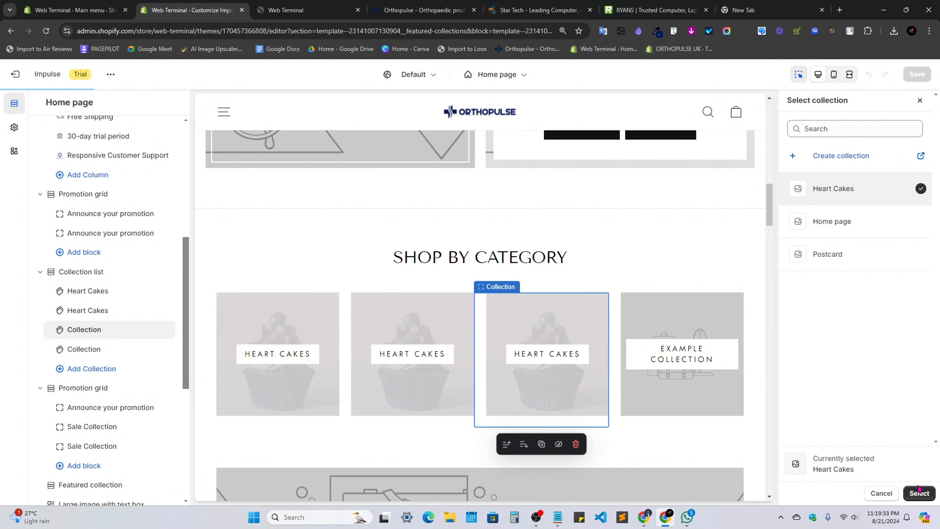
pyautogui.click(920, 493)
pyautogui.click(111, 349)
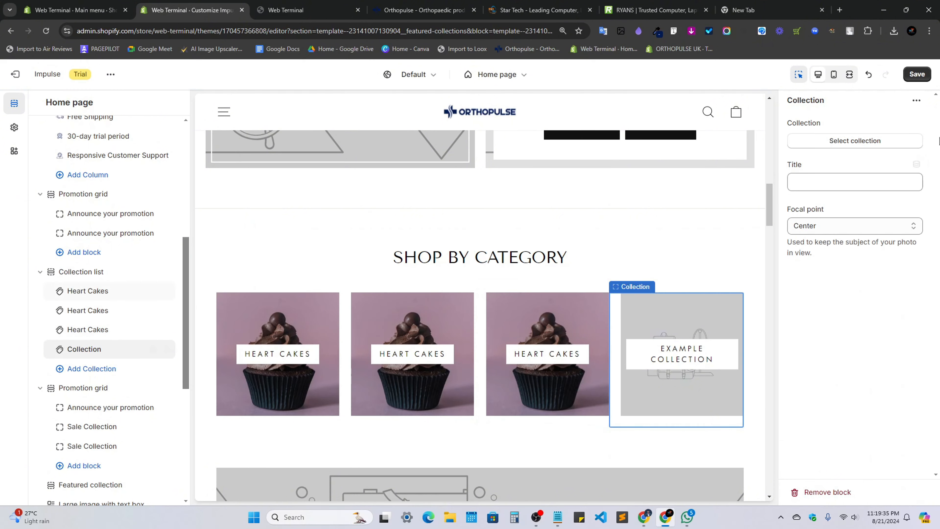
pyautogui.click(855, 140)
pyautogui.click(840, 189)
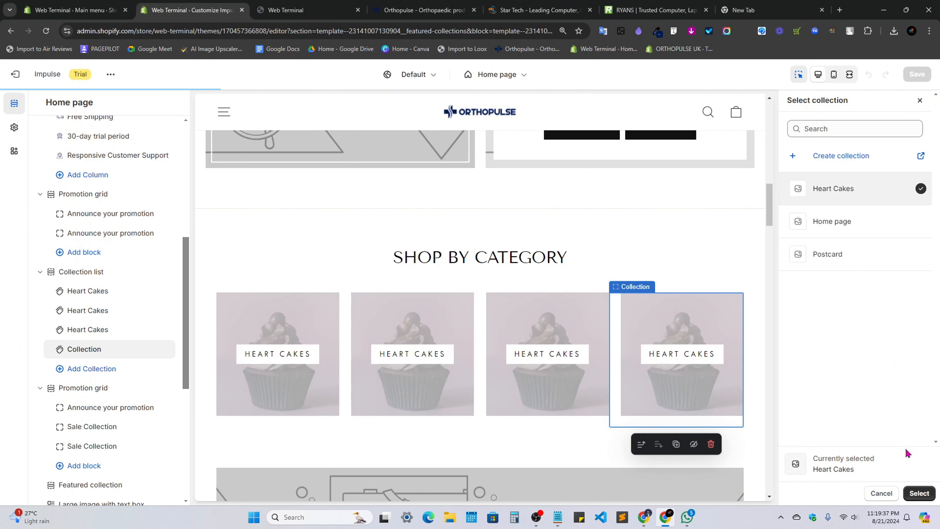
pyautogui.click(919, 493)
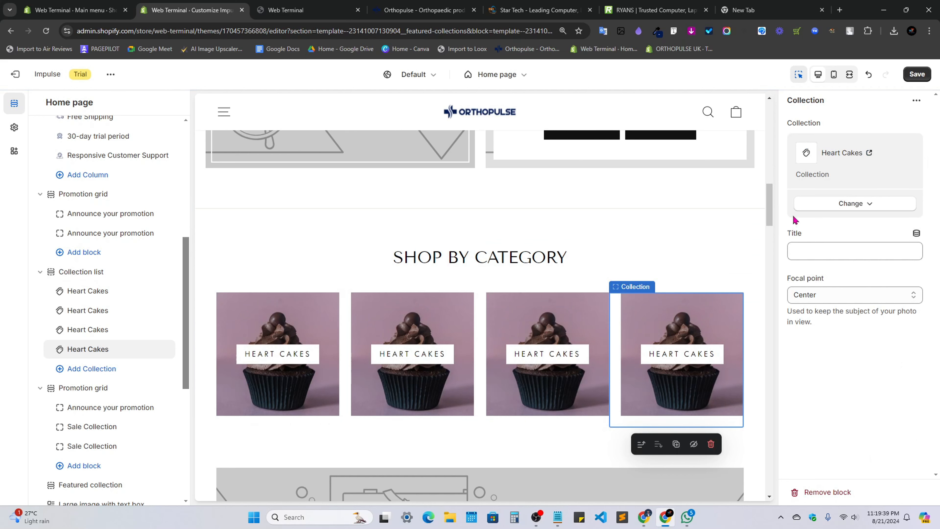
# Try the Bottom right and Right focal points on the fourth collection block, and set it back to Center.
pyautogui.click(813, 294)
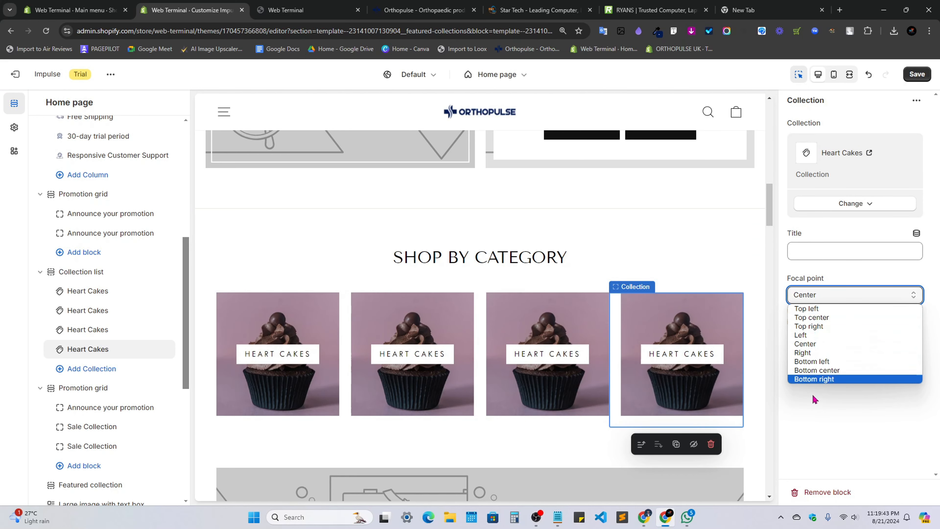
pyautogui.click(821, 379)
pyautogui.click(834, 296)
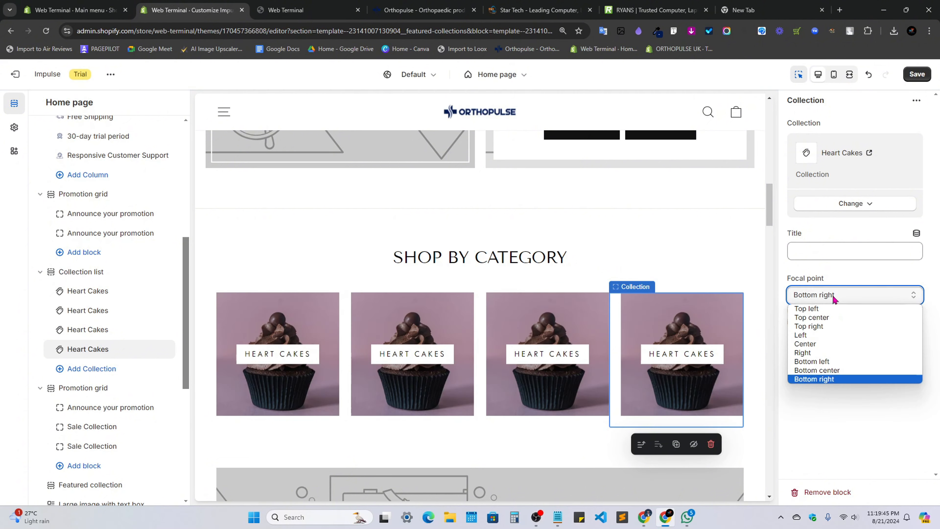
pyautogui.click(813, 353)
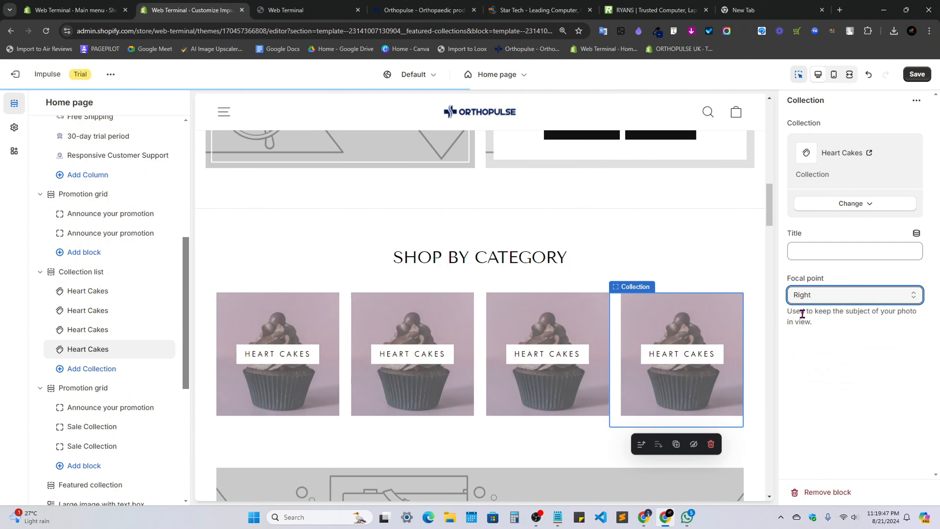
pyautogui.click(830, 297)
pyautogui.click(811, 343)
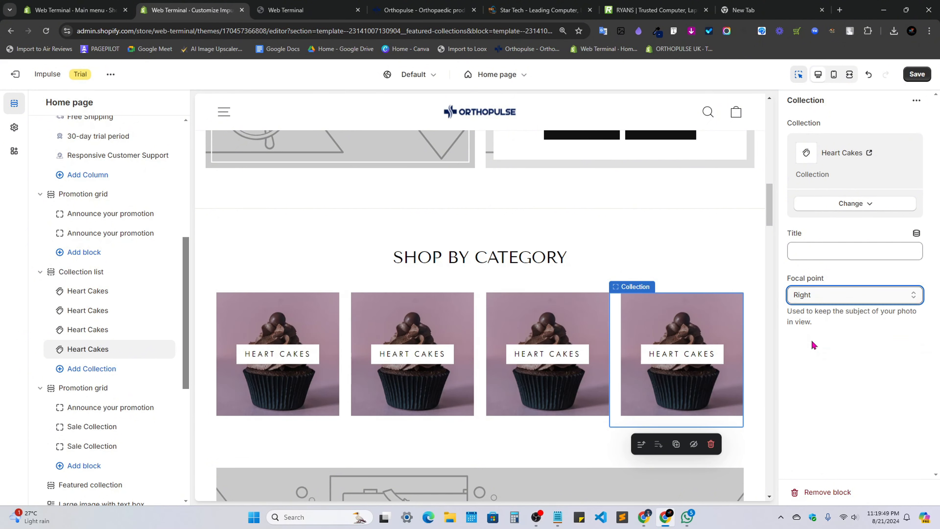
# Try the title "sss" on the fourth collection block, and clear it.
pyautogui.click(832, 252)
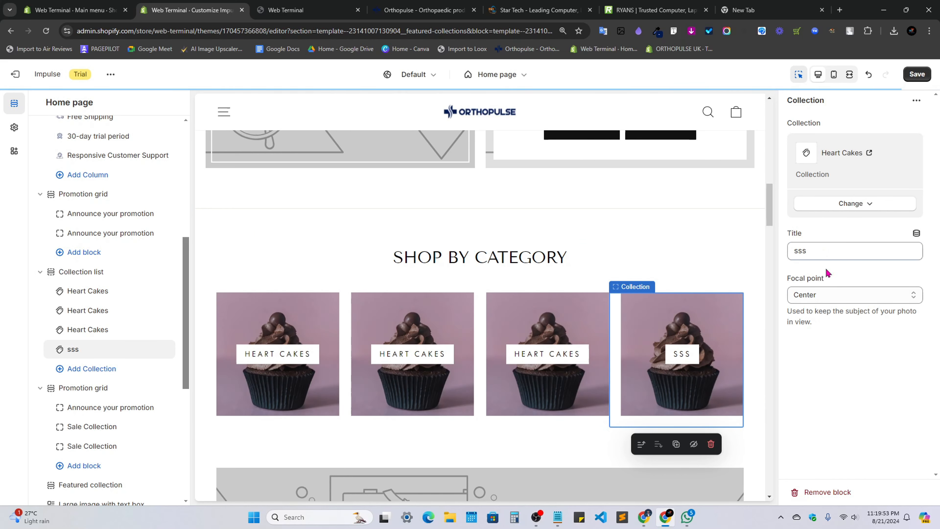
pyautogui.click(831, 295)
pyautogui.click(824, 248)
pyautogui.moveTo(823, 247); pyautogui.dragTo(778, 253)
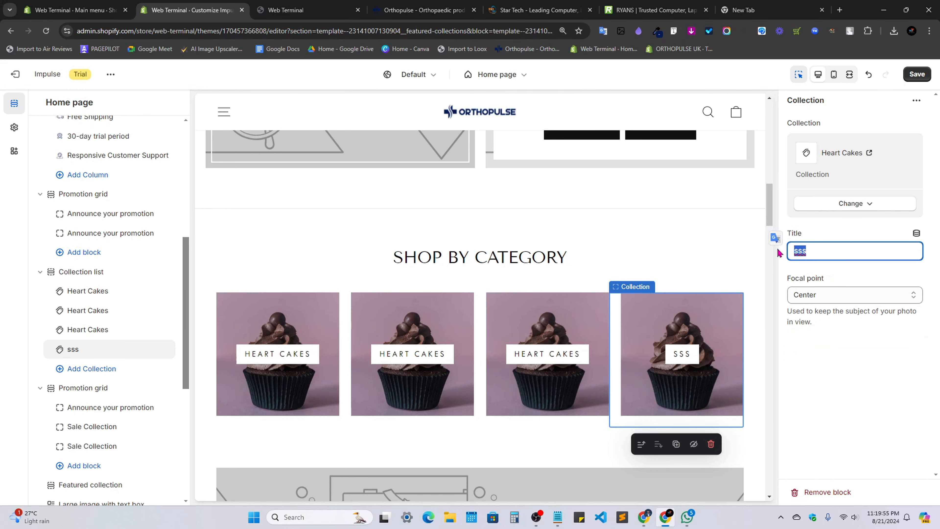
# Examine the category names on the Orthopulse reference site, and return to the theme editor.
pyautogui.click(288, 5)
pyautogui.click(392, 5)
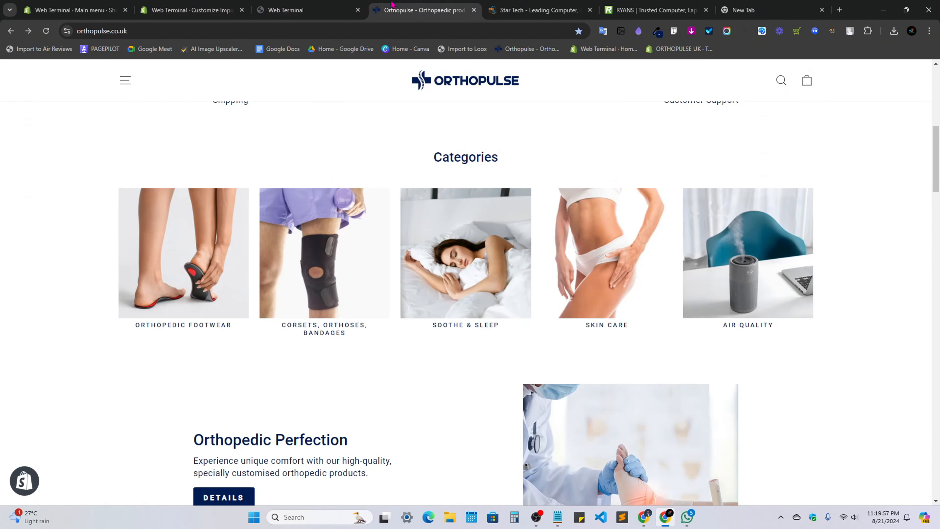
pyautogui.moveTo(232, 327); pyautogui.dragTo(148, 337)
pyautogui.click(191, 10)
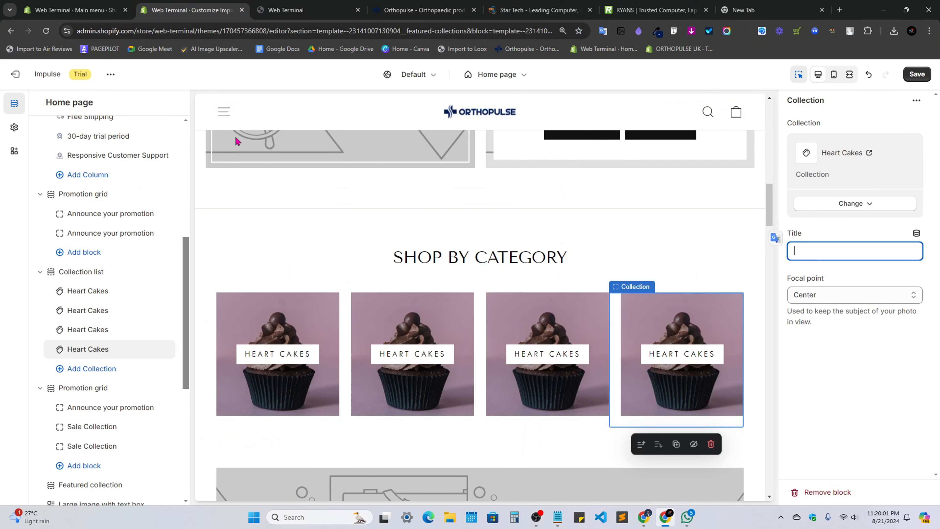
# Follow the fourth tile's link to the collection template, and return to the Shop by category section of the home page.
pyautogui.click(666, 357)
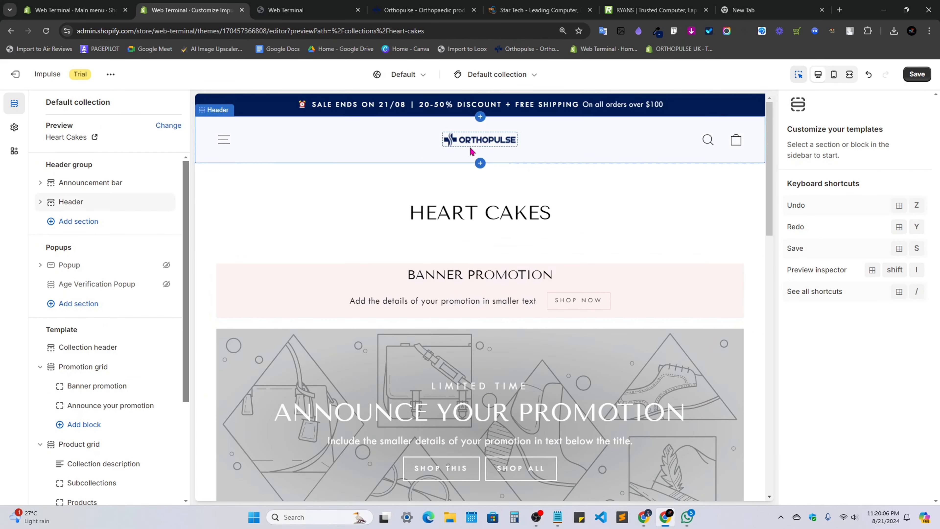
pyautogui.click(481, 74)
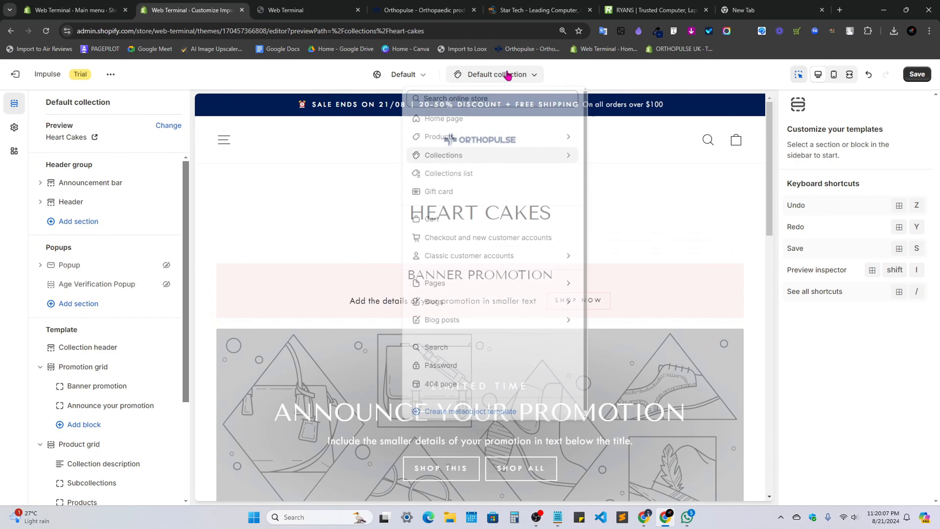
pyautogui.click(450, 117)
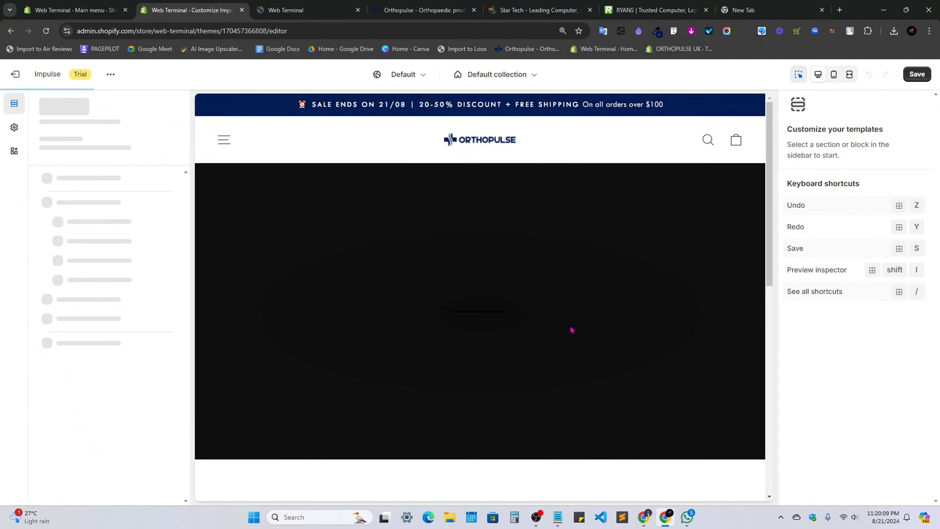
pyautogui.scroll(-7, 632, 322)
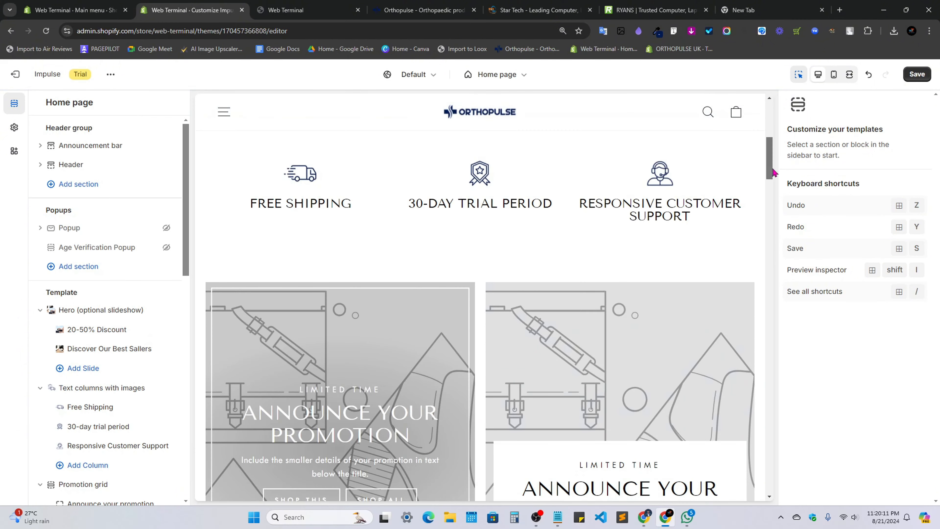
pyautogui.moveTo(772, 170); pyautogui.dragTo(770, 226)
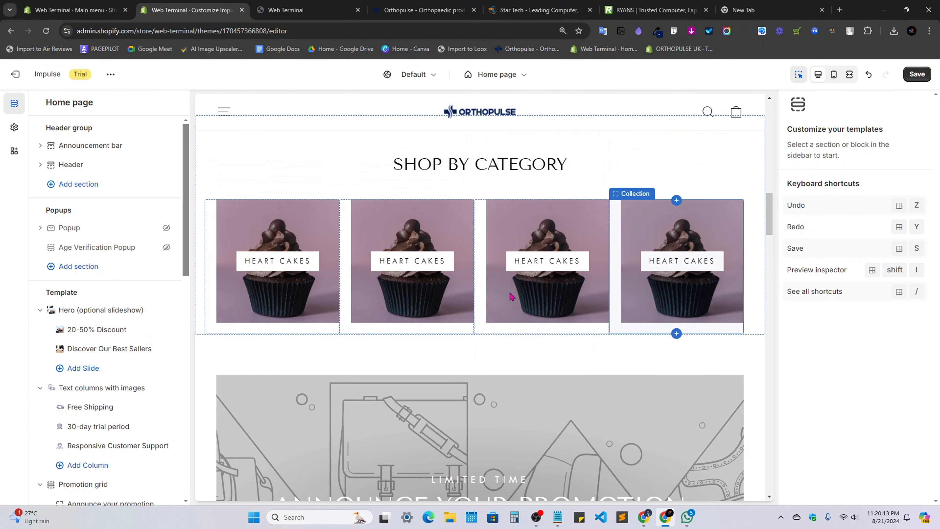
# Set the focal point of the third Heart Cakes block in the Collection list to Bottom center.
pyautogui.click(490, 318)
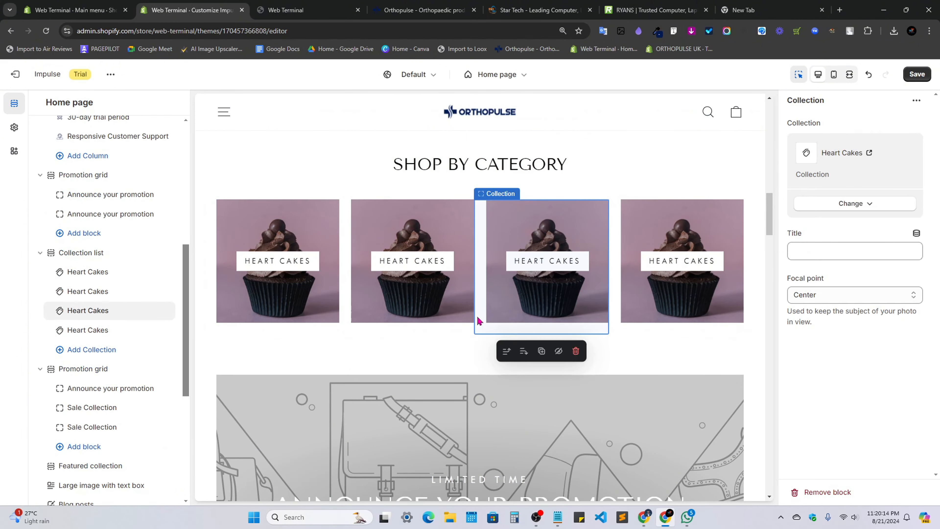
pyautogui.click(839, 300)
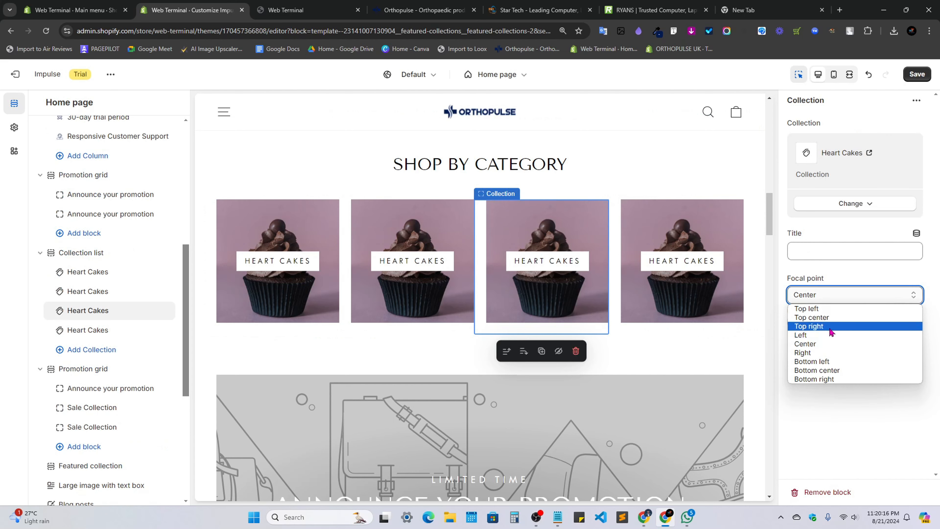
pyautogui.click(828, 371)
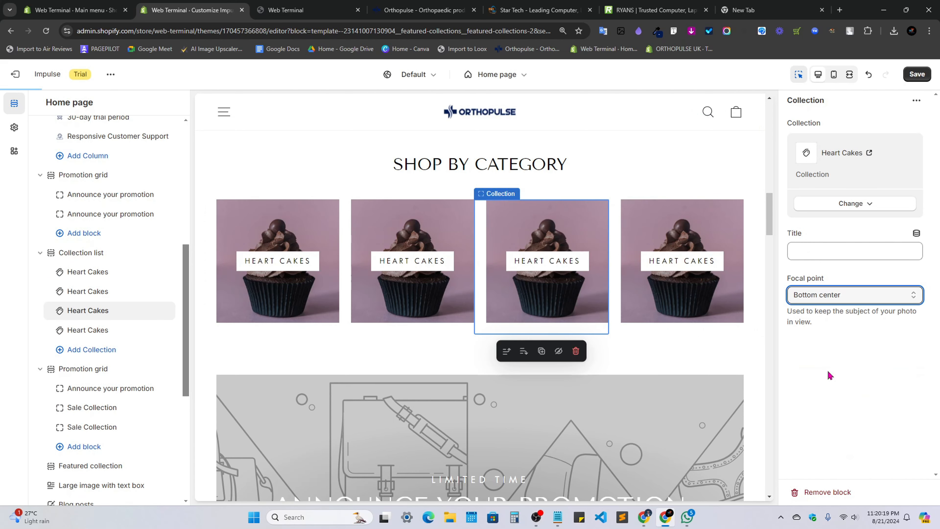
# Set the text alignment of the Collection list tiles to Bottom center in the section's theme settings.
pyautogui.click(107, 253)
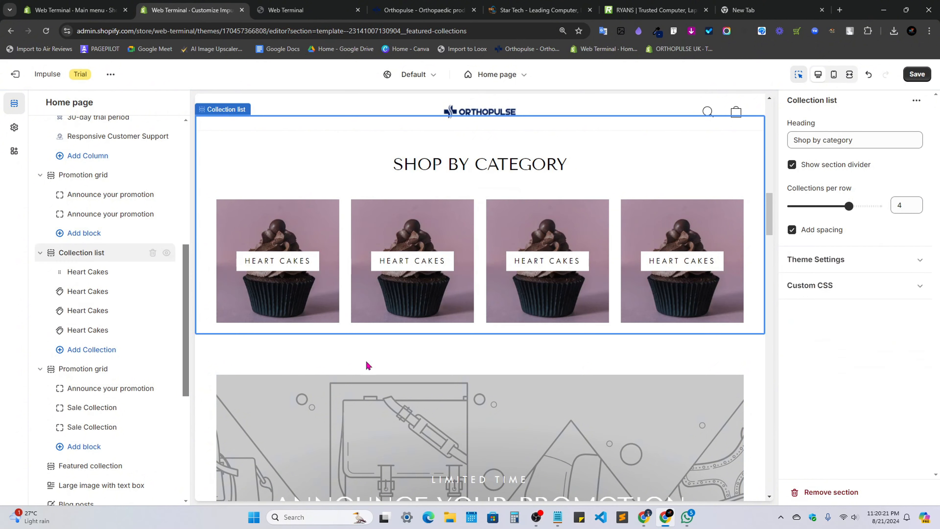
pyautogui.click(824, 267)
pyautogui.scroll(-1, 838, 303)
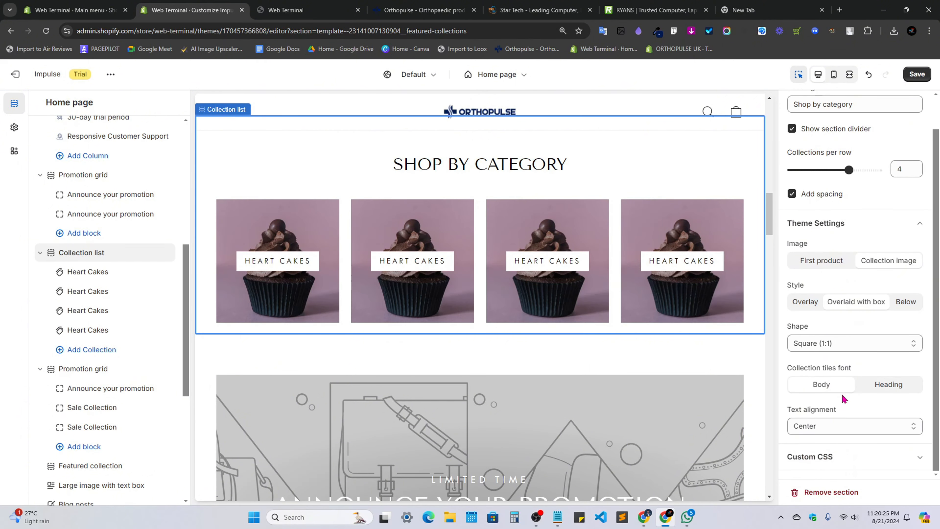
pyautogui.click(855, 428)
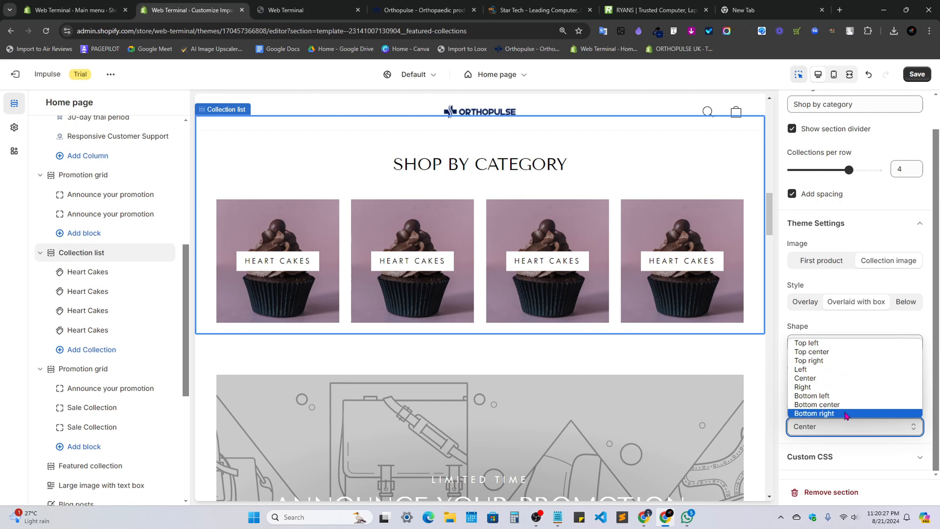
pyautogui.click(843, 406)
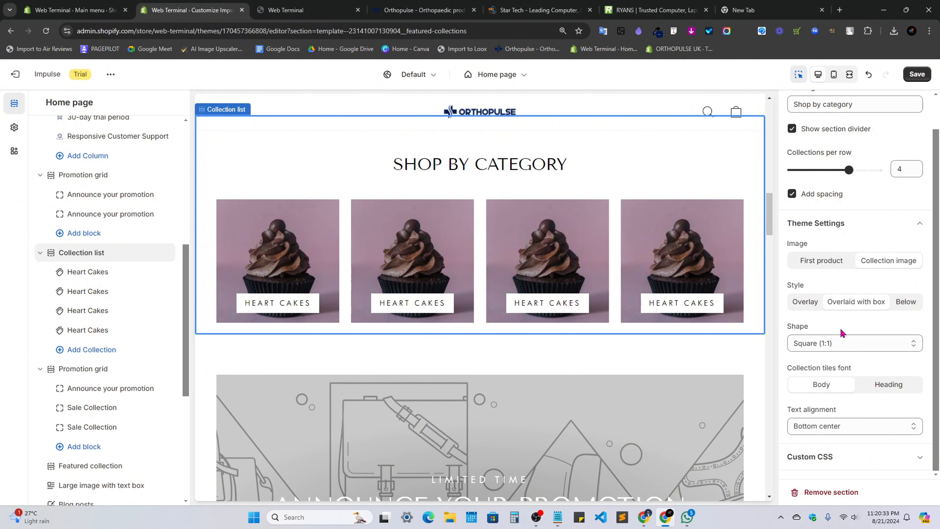
# Set the Collection list's tile style to Below and save the home page changes.
pyautogui.click(806, 303)
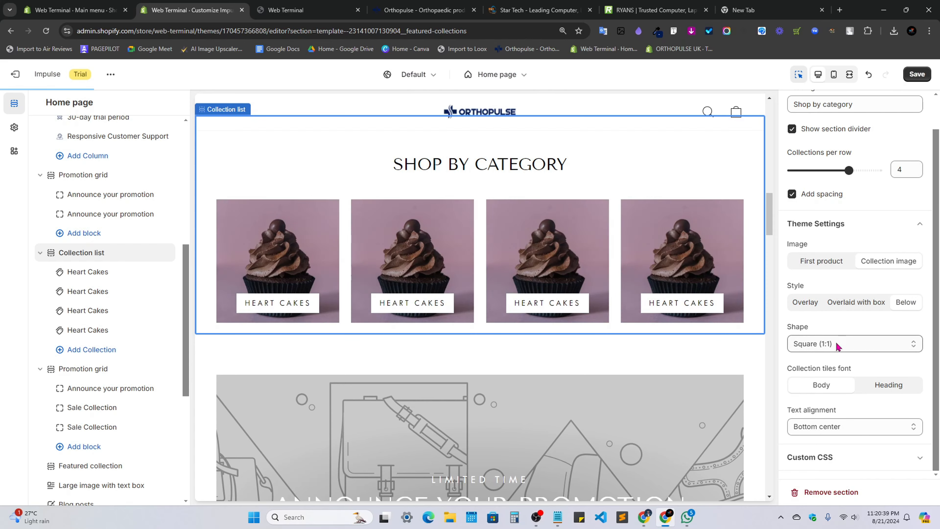
pyautogui.scroll(1, 863, 281)
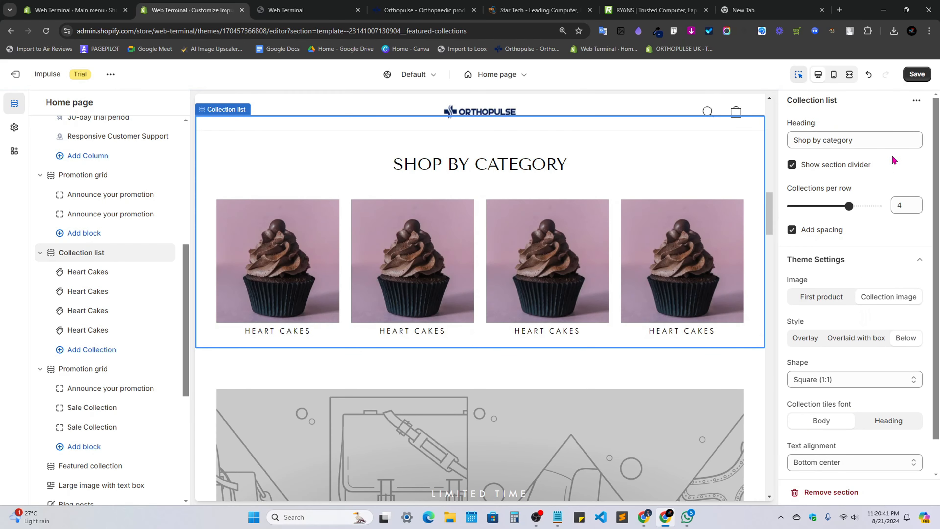
pyautogui.click(918, 74)
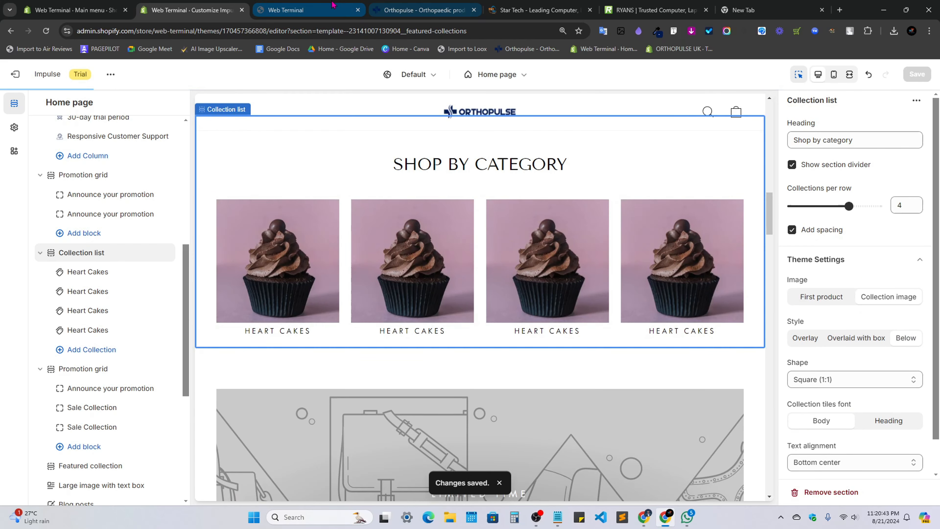
# Examine the Categories section on the Orthopulse reference site for its number of tiles per row.
pyautogui.click(329, 7)
pyautogui.scroll(-9, 350, 365)
pyautogui.hotkey('ctrl', 'Tab')
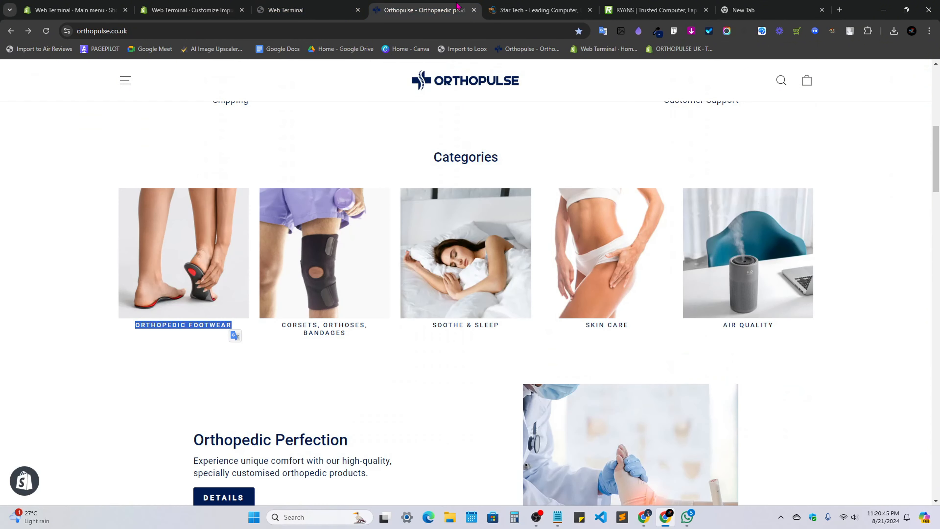
pyautogui.scroll(-5, 470, 342)
pyautogui.scroll(5, 470, 342)
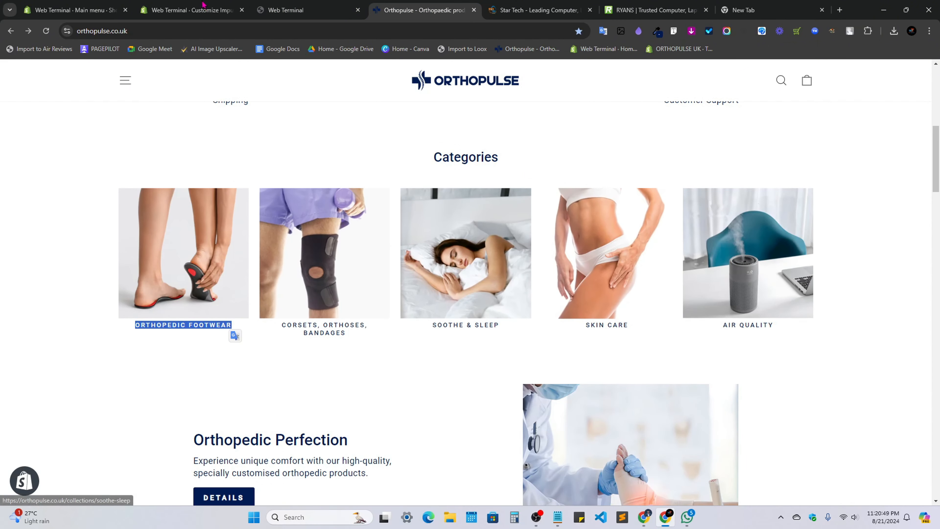
# Return to the theme editor and set the Collection list's collections per row to 5.
pyautogui.hotkey('ctrl', 'shift', 'Tab')
pyautogui.hotkey('ctrl', 'shift', 'Tab')
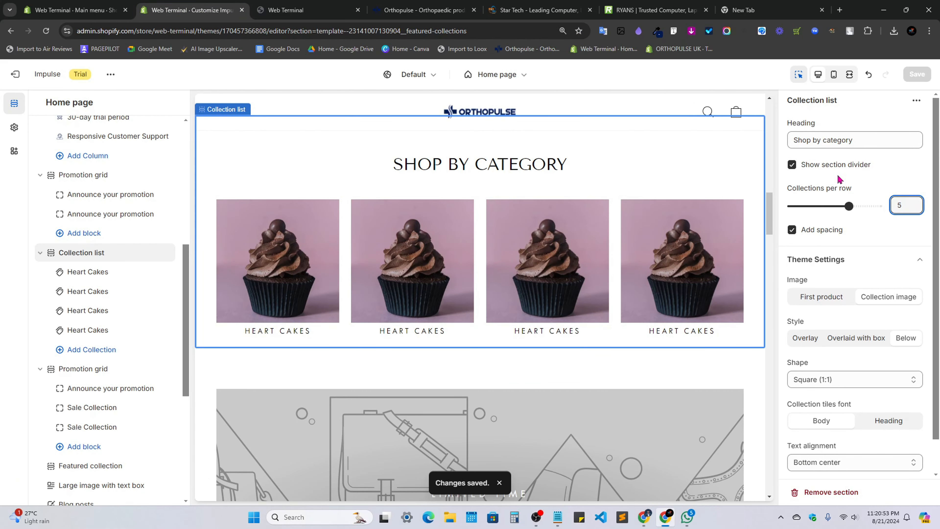
pyautogui.click(843, 182)
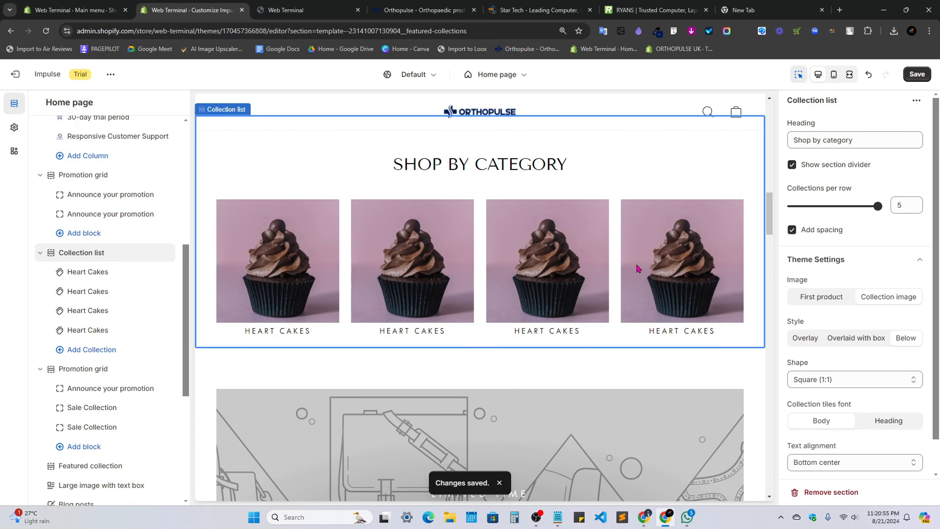
# Add a fifth Collection block to the Collection list and assign the Heart Cakes collection to it.
pyautogui.click(86, 349)
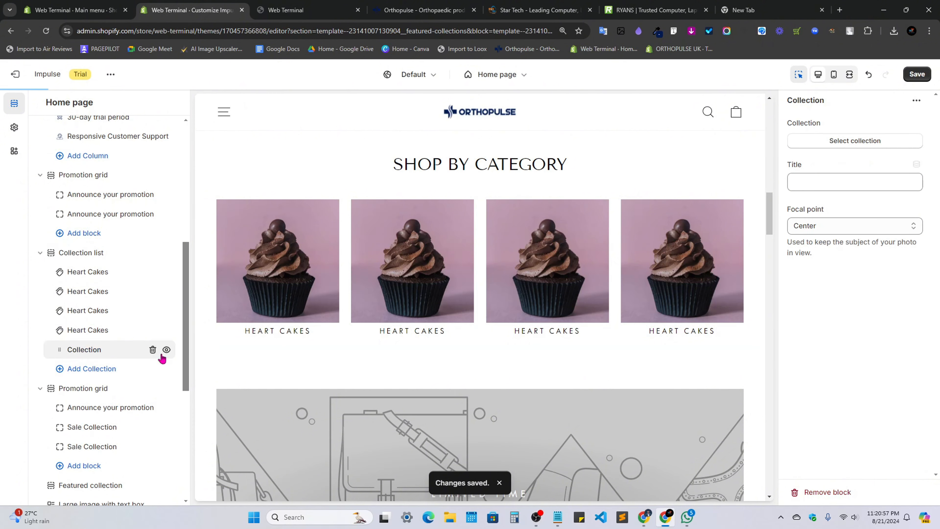
pyautogui.click(838, 140)
pyautogui.click(815, 188)
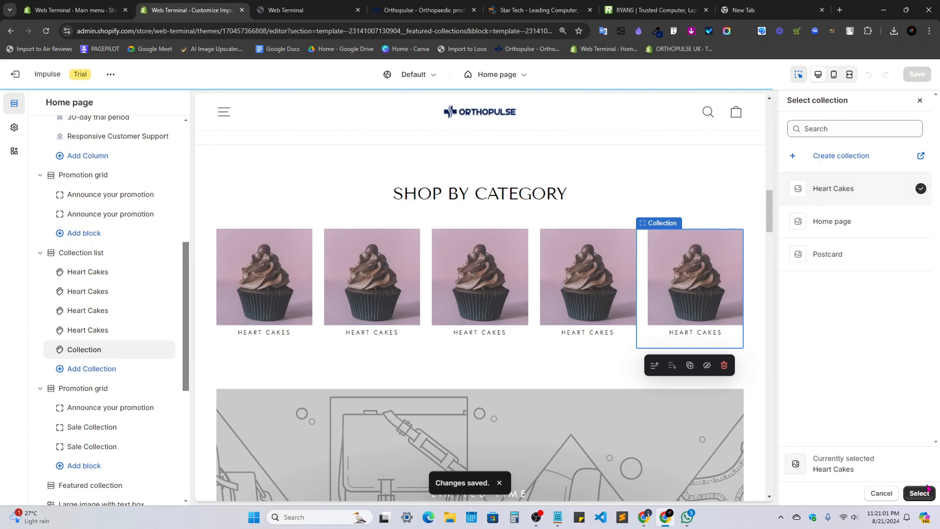
pyautogui.click(919, 493)
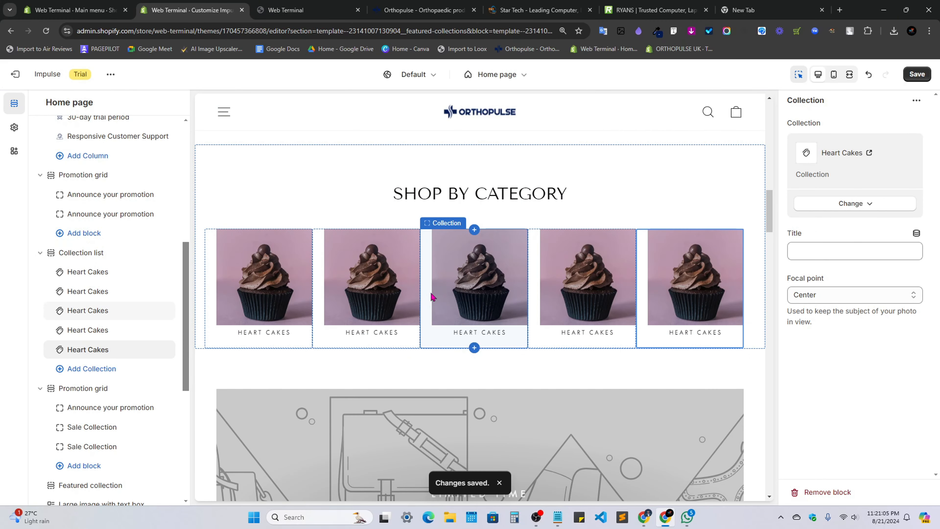
pyautogui.click(101, 262)
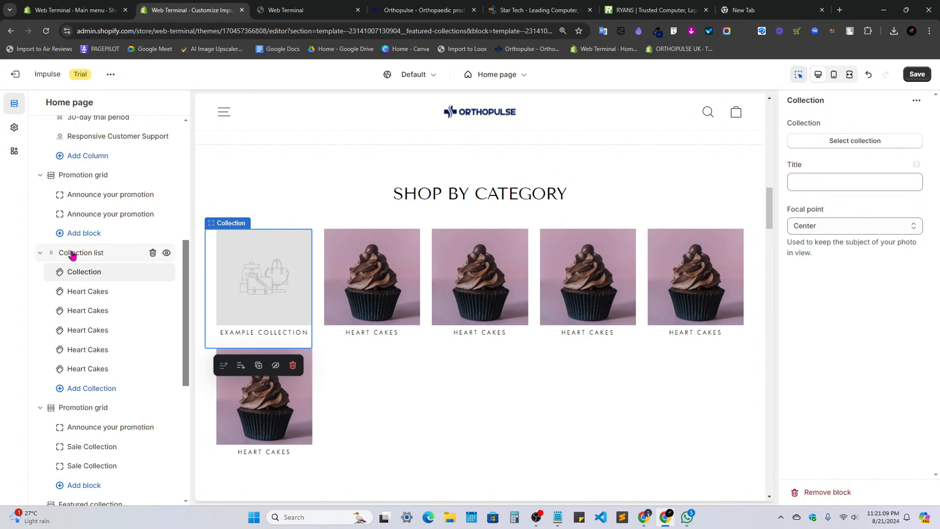
# Change the Collection list's heading to "Categories", matching the section heading on the Orthopulse reference site.
pyautogui.click(82, 252)
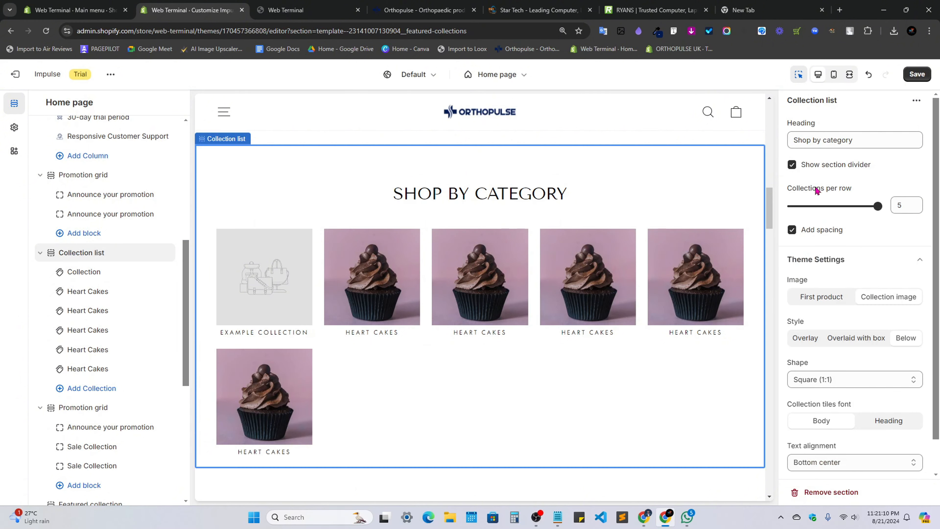
pyautogui.click(855, 139)
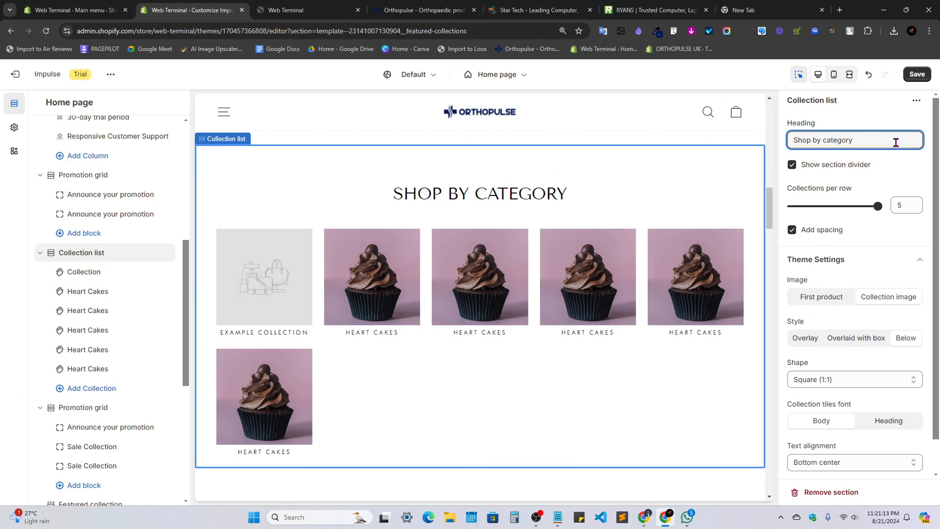
pyautogui.click(261, 10)
pyautogui.click(424, 10)
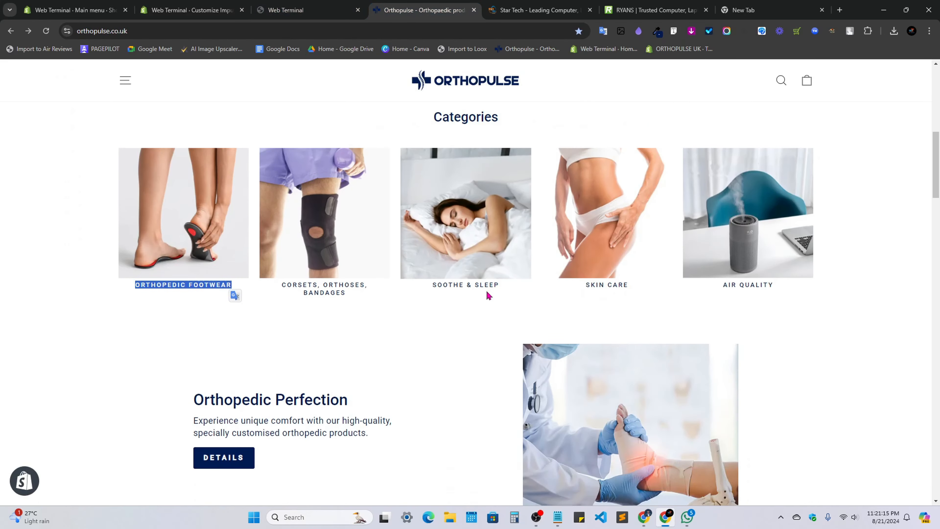
pyautogui.moveTo(513, 163); pyautogui.dragTo(430, 154)
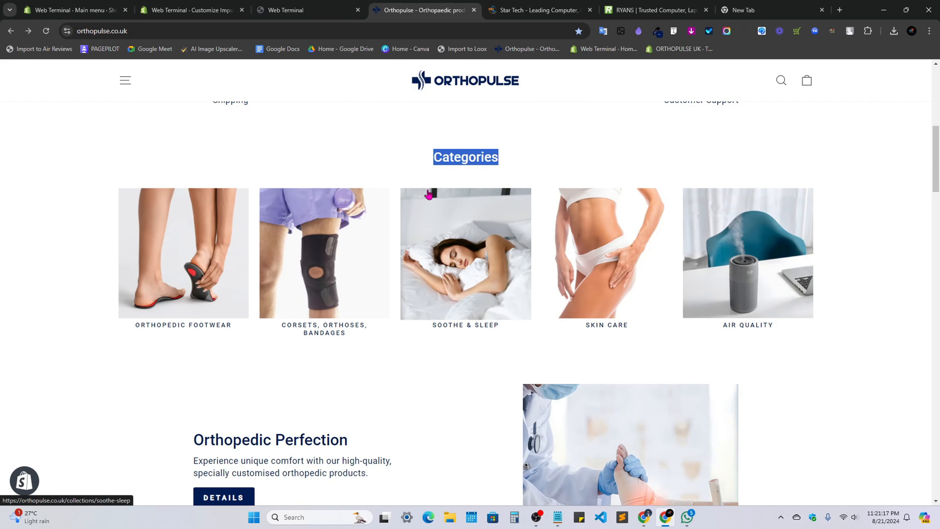
pyautogui.click(177, 5)
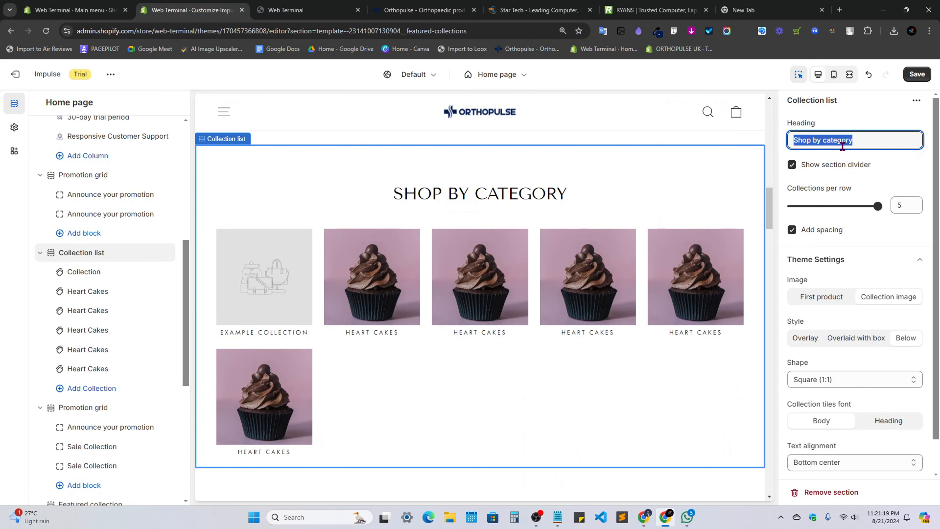
pyautogui.write('Categories')
pyautogui.click(856, 175)
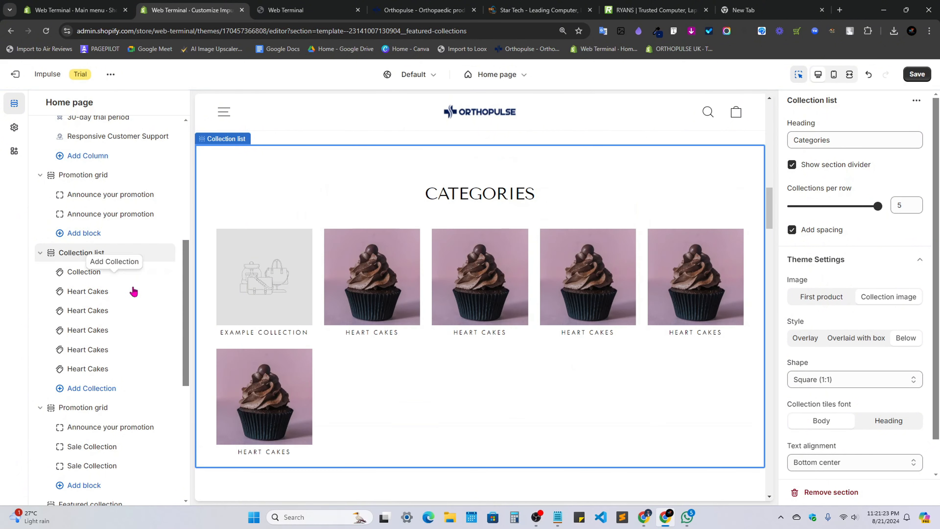
# Remove the empty first Collection block and set the Collection list's tile image to First product.
pyautogui.click(288, 329)
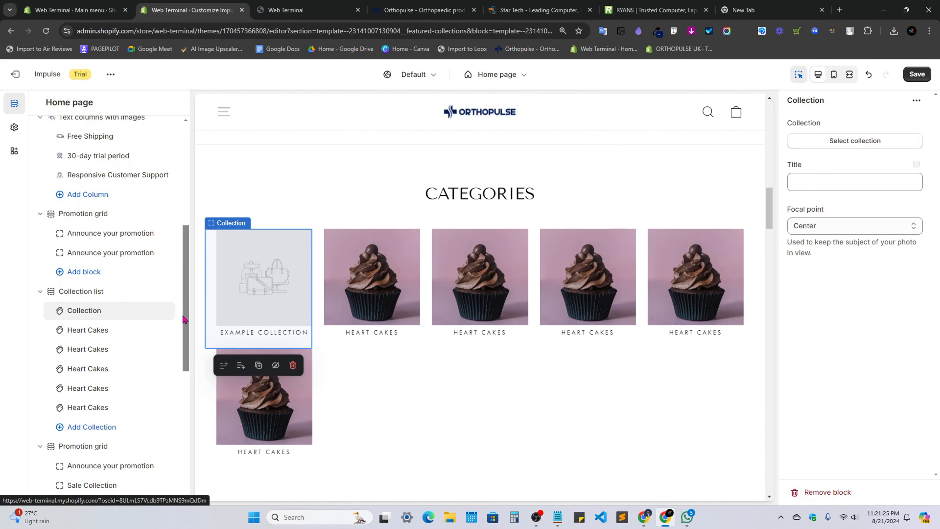
pyautogui.click(152, 311)
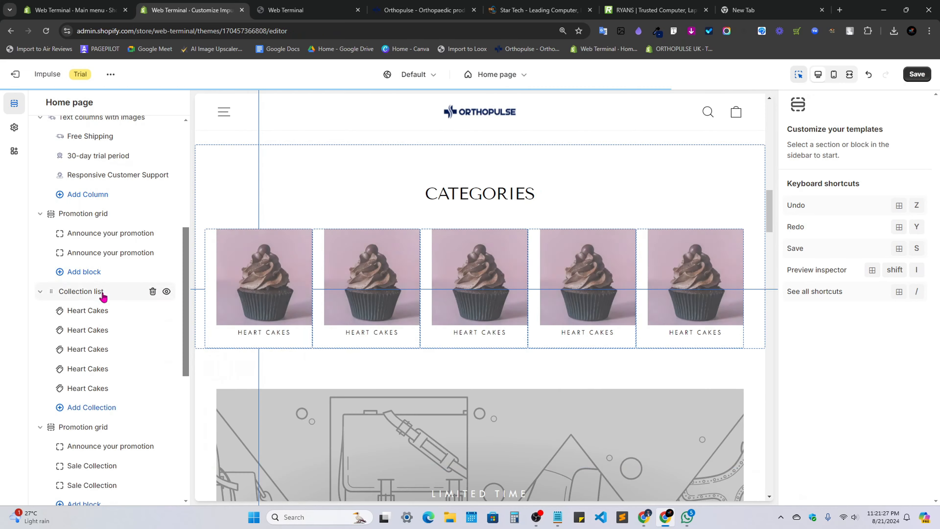
pyautogui.click(102, 293)
pyautogui.click(836, 260)
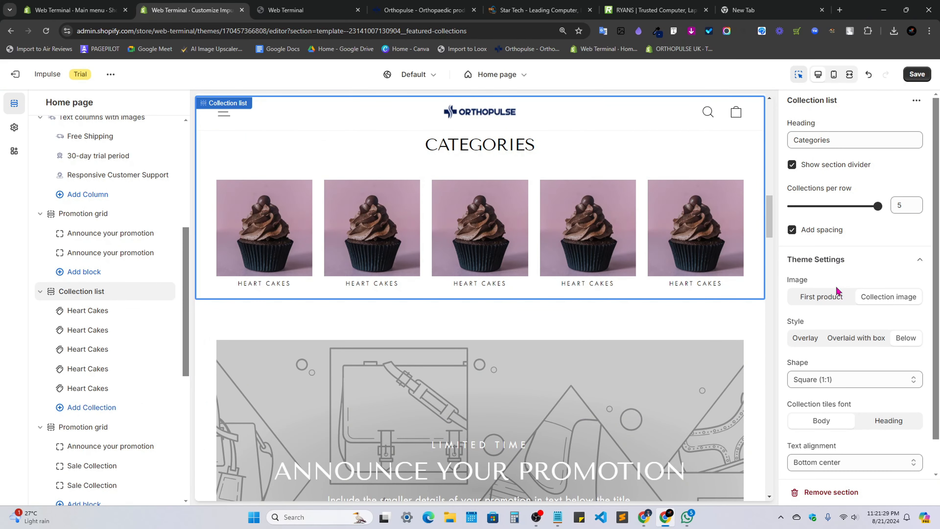
pyautogui.scroll(-1, 842, 293)
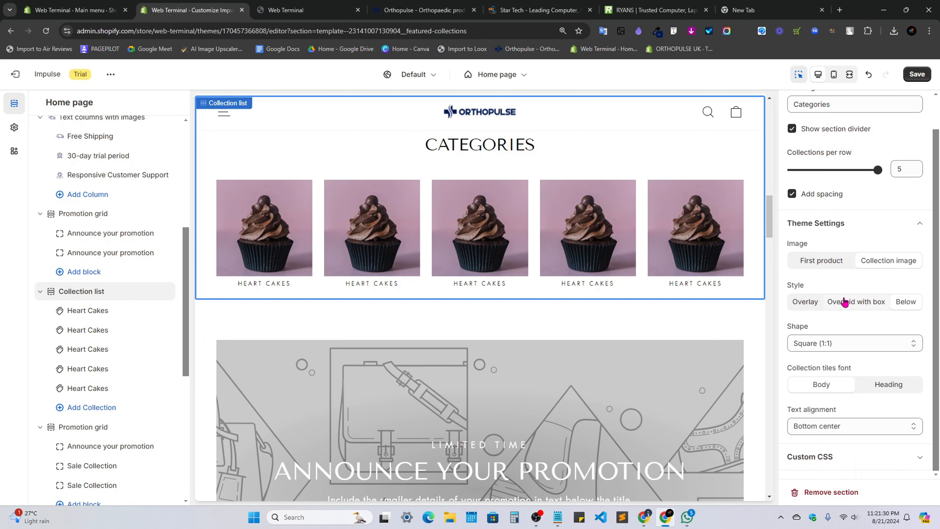
pyautogui.click(830, 266)
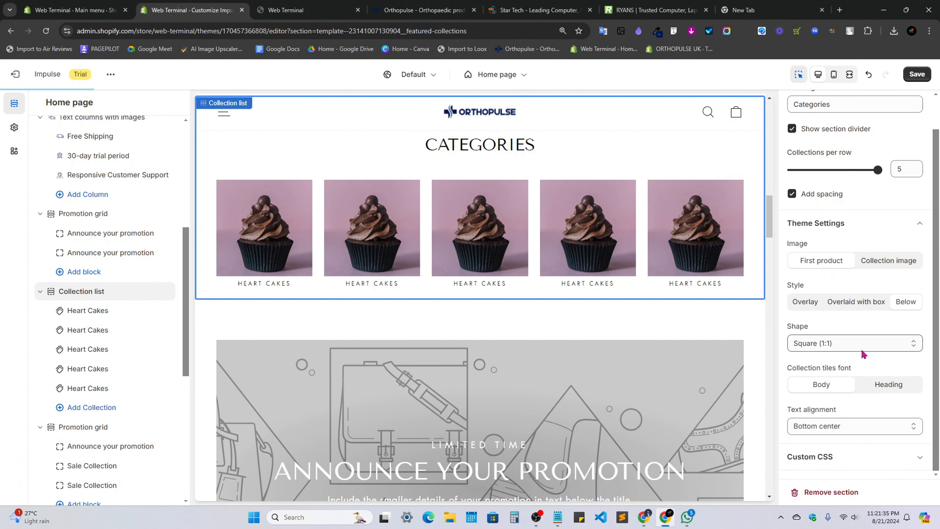
# Switch to the Google Meet call to check the incoming chat message, and return to the theme editor.
pyautogui.moveTo(644, 517)
pyautogui.click(589, 467)
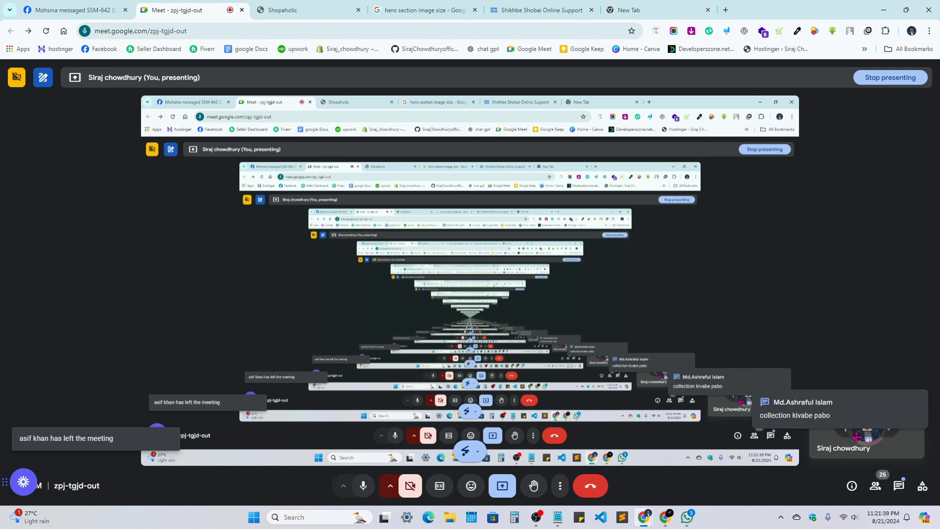
pyautogui.moveTo(665, 522)
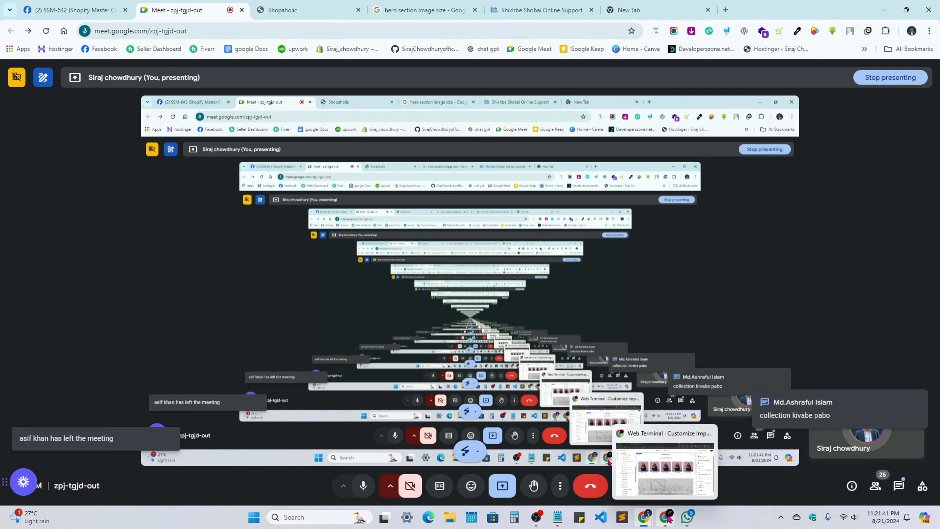
pyautogui.click(674, 485)
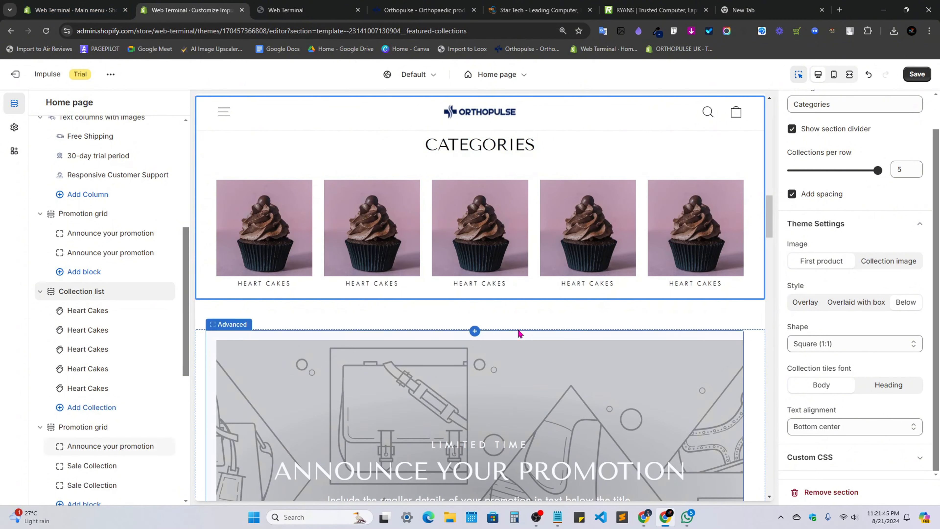
# Switch to the store's Shopify admin and open the list of product collections.
pyautogui.click(9, 9)
pyautogui.click(74, 100)
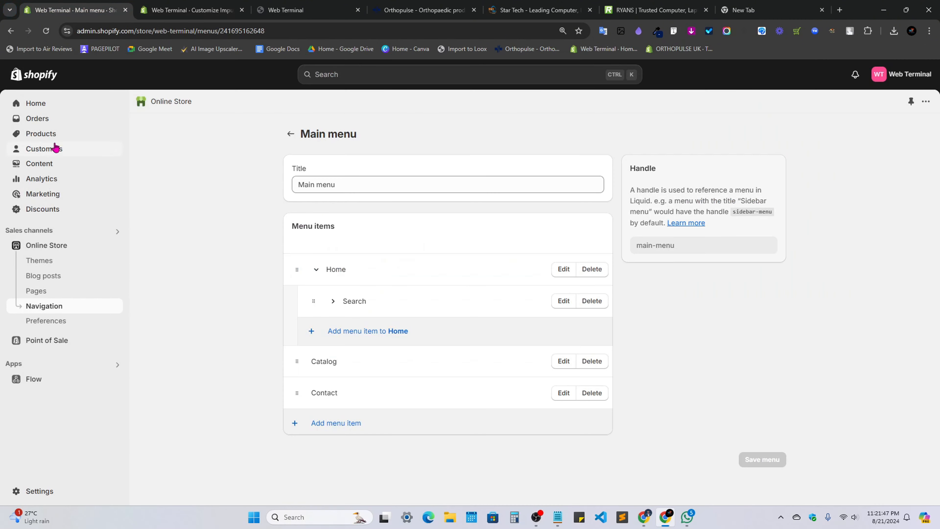
pyautogui.click(41, 134)
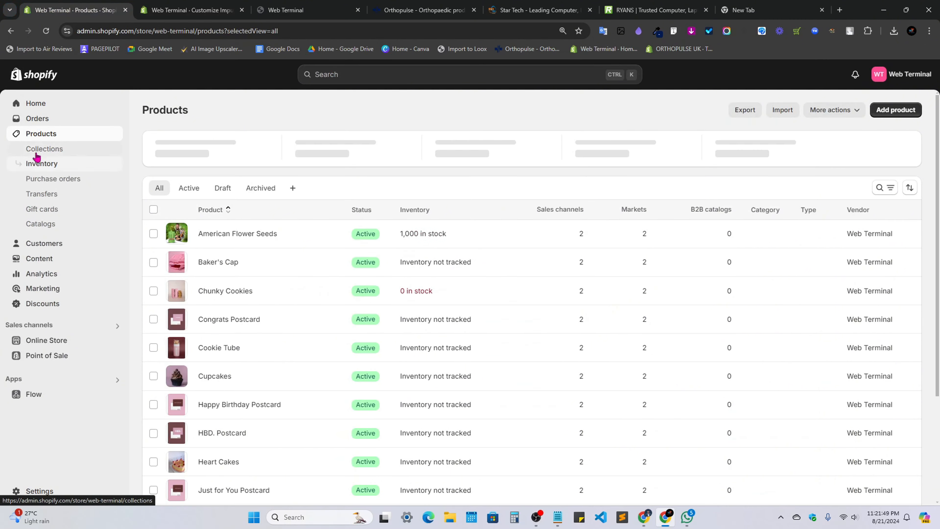
pyautogui.click(37, 150)
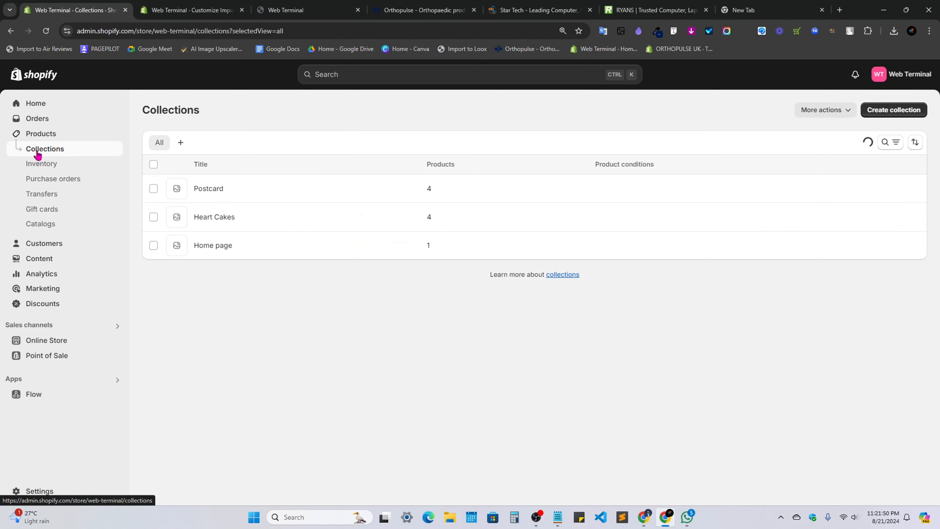
# Examine the Manual and Automated types in the new collection form, leave it without saving, and return to the theme editor.
pyautogui.click(882, 117)
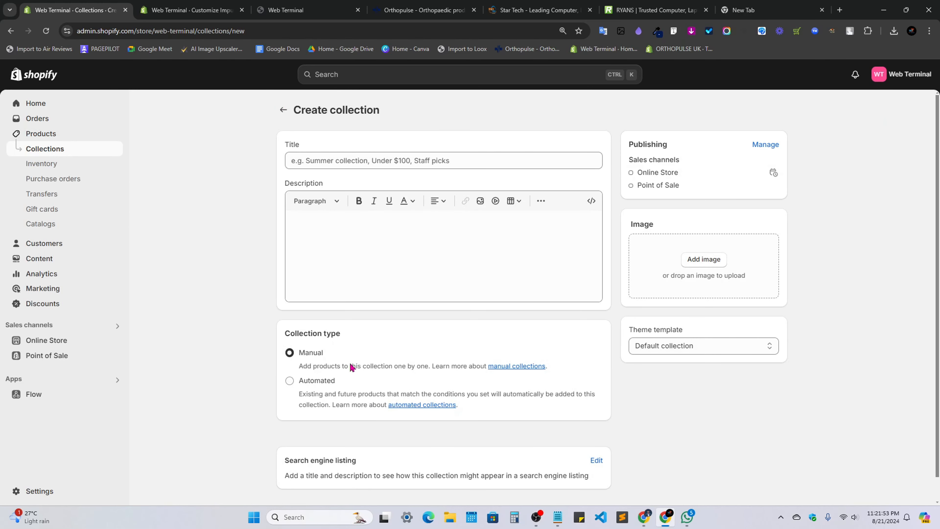
pyautogui.scroll(-1, 338, 387)
pyautogui.click(297, 357)
pyautogui.click(300, 329)
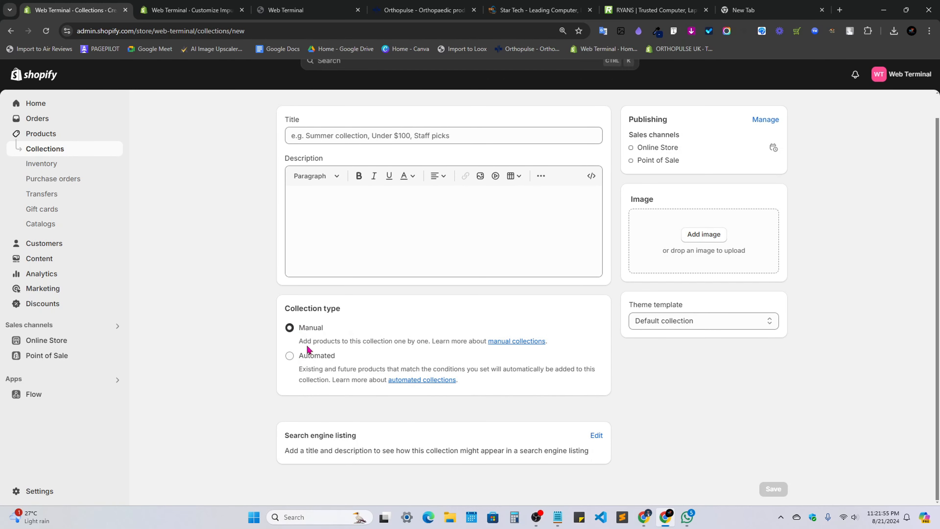
pyautogui.scroll(1, 286, 167)
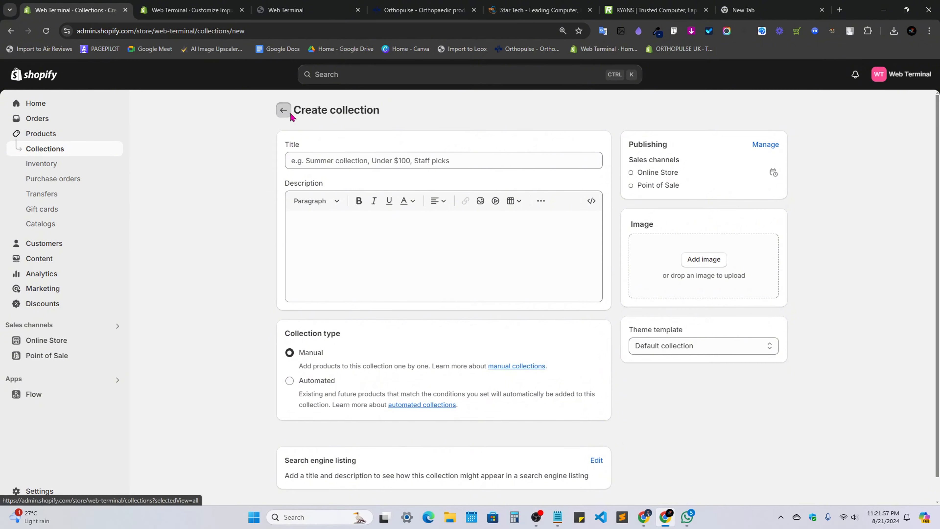
pyautogui.click(283, 107)
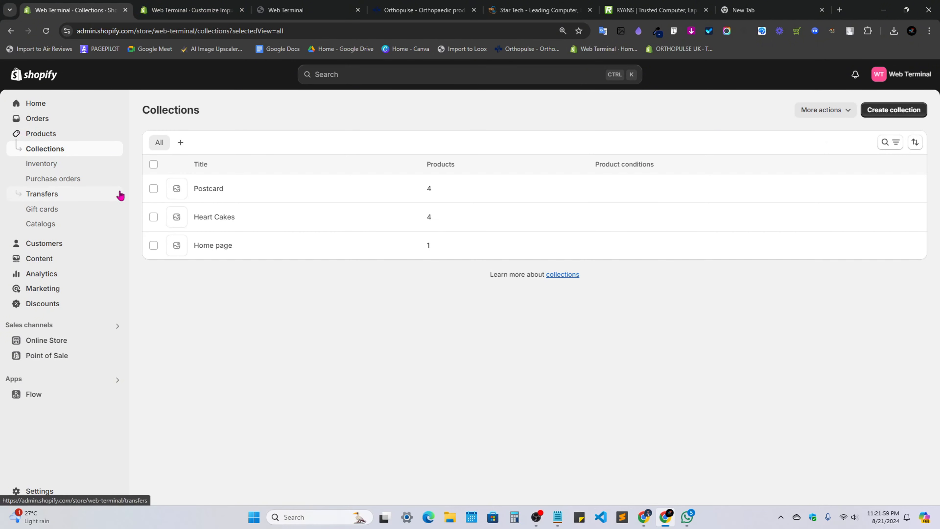
pyautogui.click(190, 10)
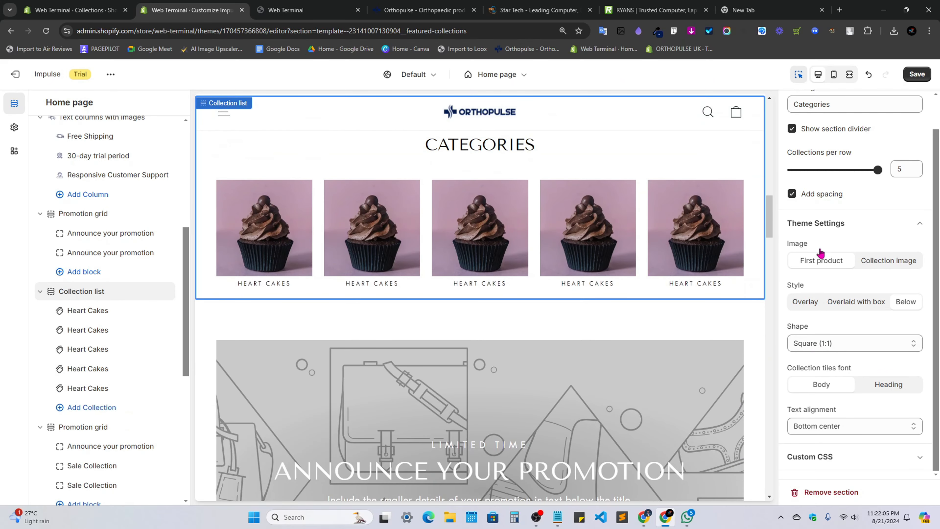
# Try the Landscape (4:3) shape on the Collection list tiles, check the text alignment options, and return the shape to Square (1:1).
pyautogui.click(838, 346)
pyautogui.click(833, 367)
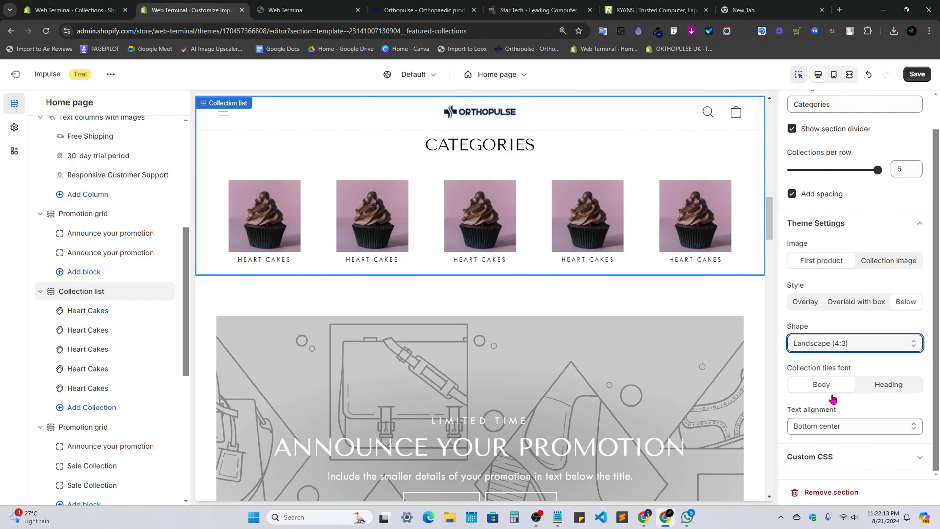
pyautogui.click(837, 429)
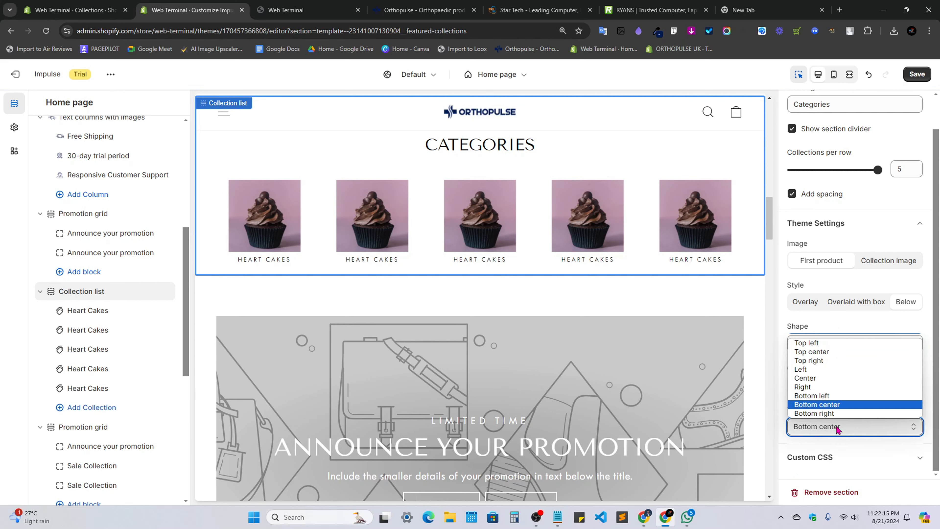
pyautogui.click(837, 428)
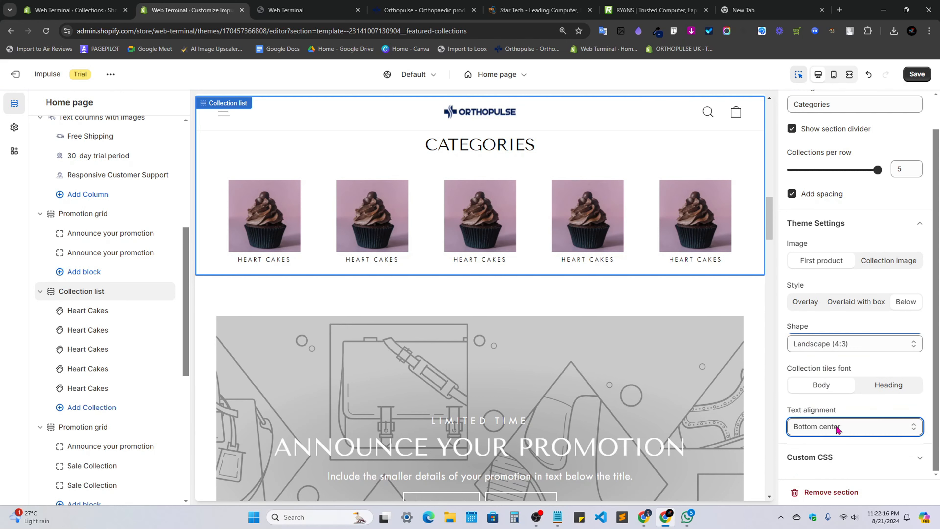
pyautogui.click(836, 350)
pyautogui.click(832, 358)
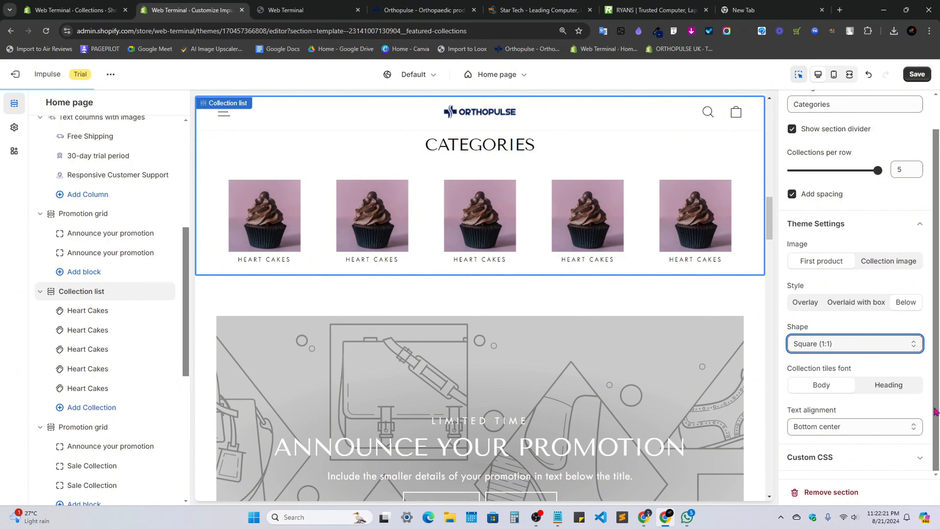
pyautogui.click(811, 426)
pyautogui.click(810, 427)
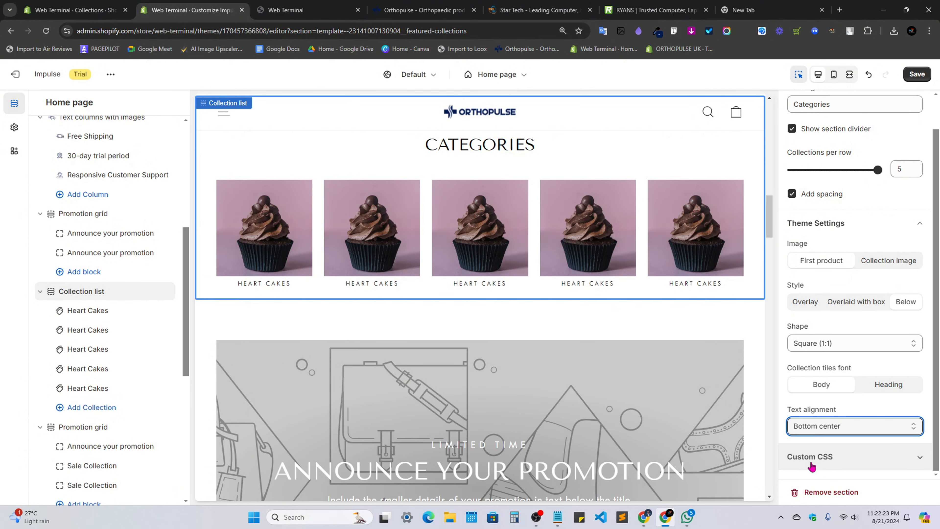
# Expand the Collection list's Custom CSS settings and save the theme changes.
pyautogui.click(811, 461)
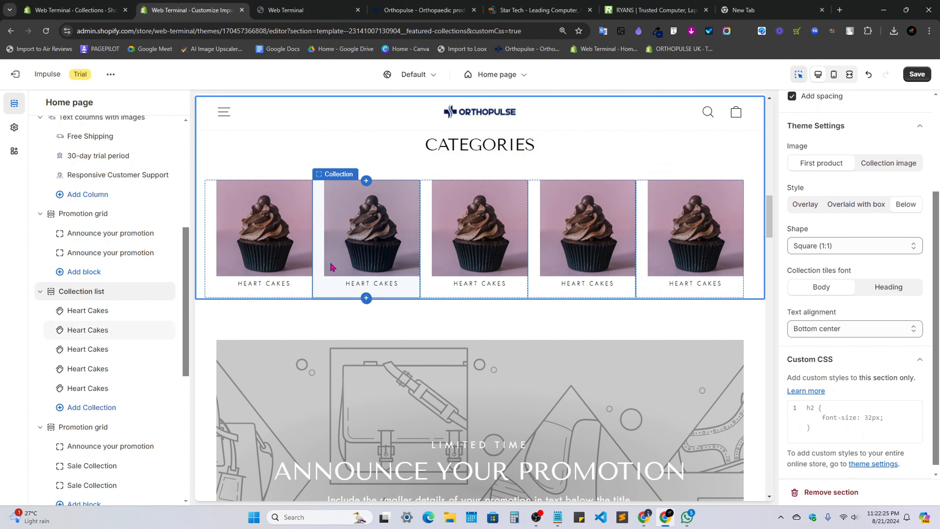
pyautogui.hotkey('ctrl', 's')
# Close the store preview page and examine the Orthopedic Perfection section below the categories on the Orthopulse reference store.
pyautogui.click(301, 6)
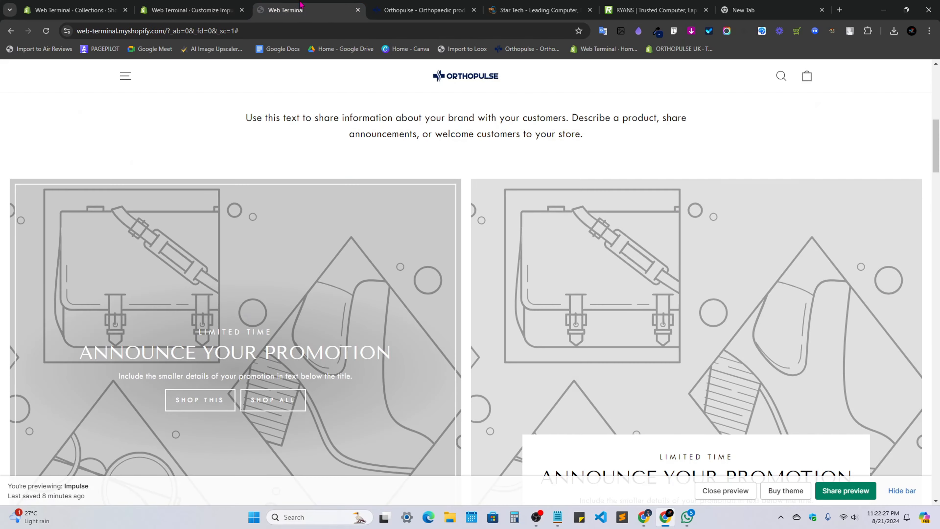
pyautogui.click(419, 9)
pyautogui.click(358, 11)
pyautogui.scroll(-5, 519, 389)
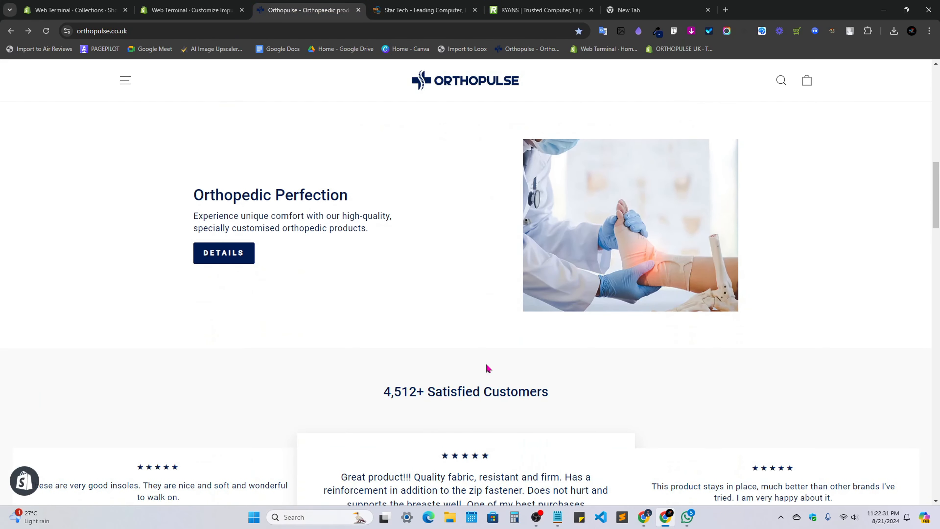
pyautogui.scroll(1, 566, 411)
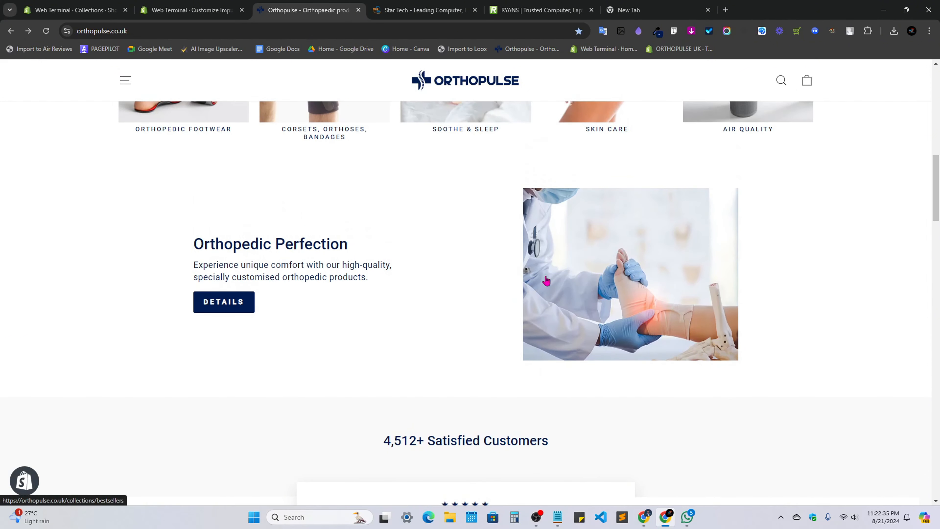
# Switch to the store's Shopify admin, open the Themes page and examine the actions offered for the Dawn and Impulse themes.
pyautogui.hotkey('ctrl', 'shift', 'Tab')
pyautogui.hotkey('ctrl', 'shift', 'Tab')
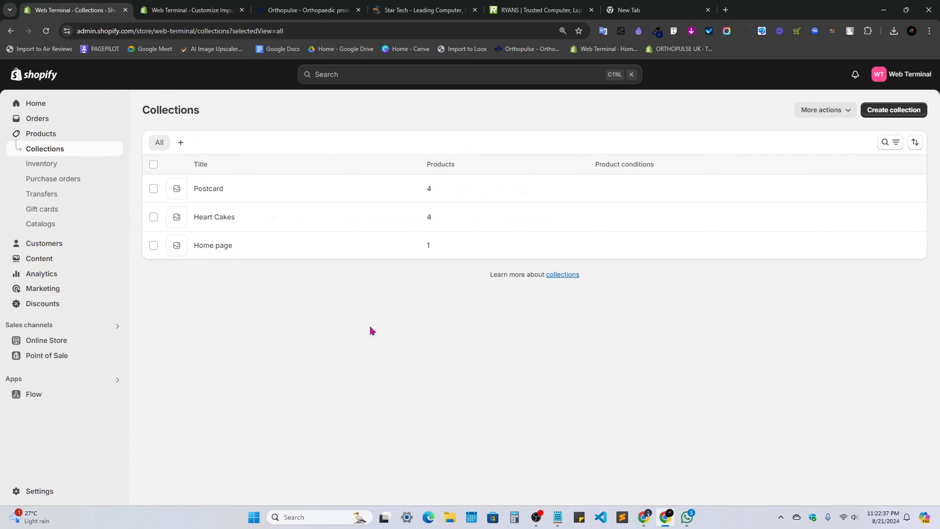
pyautogui.click(53, 345)
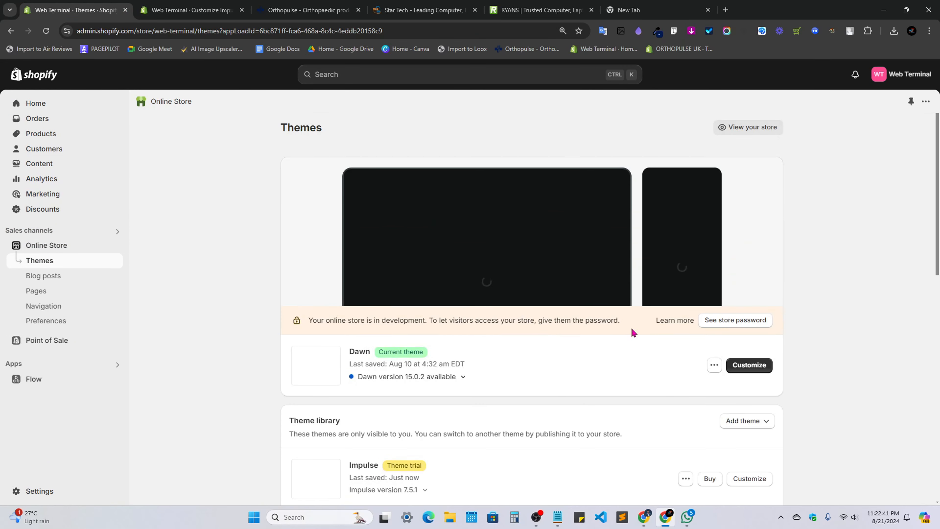
pyautogui.scroll(-4, 507, 271)
pyautogui.scroll(2, 655, 252)
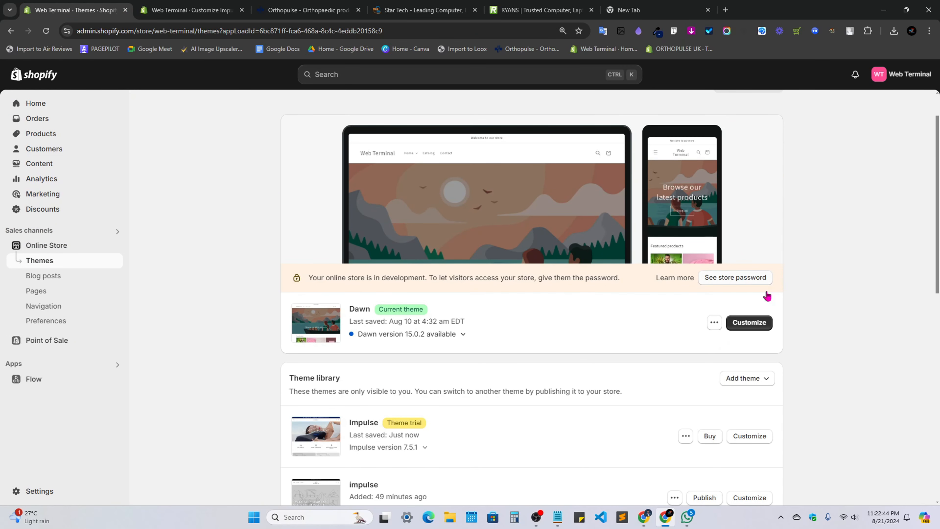
pyautogui.click(714, 323)
pyautogui.scroll(-5, 482, 353)
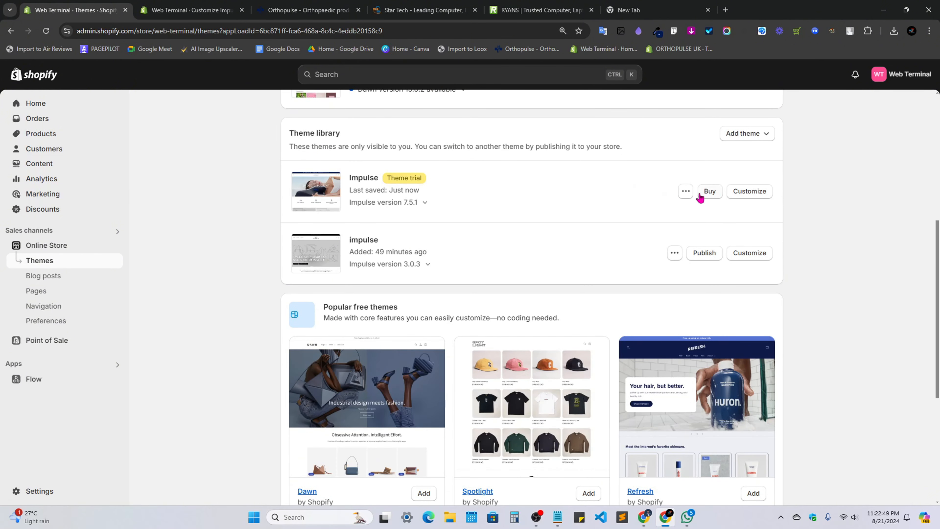
pyautogui.click(686, 192)
pyautogui.click(685, 192)
pyautogui.scroll(1, 456, 240)
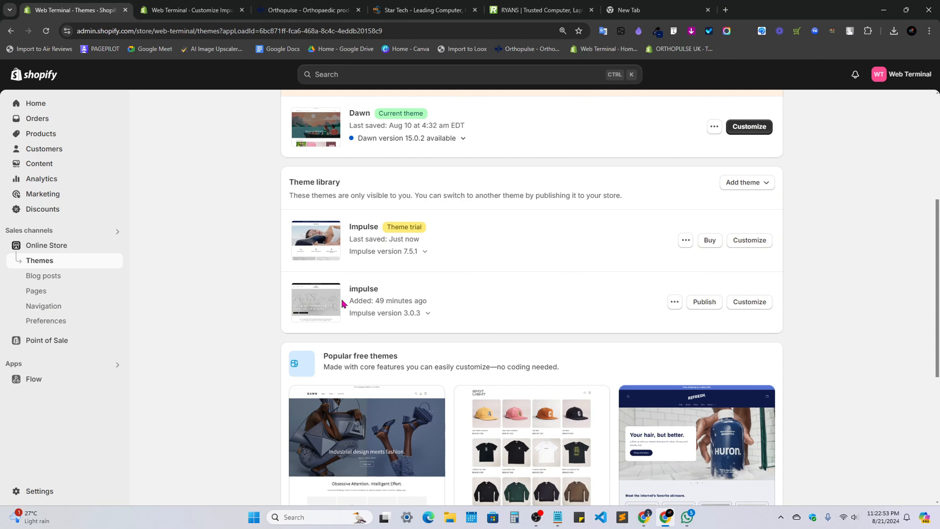
pyautogui.scroll(3, 711, 312)
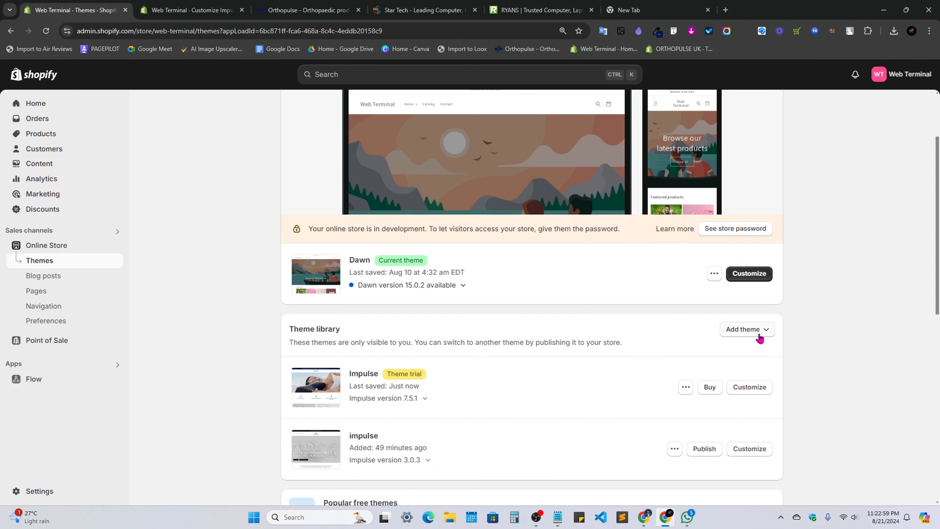
pyautogui.scroll(-4, 634, 333)
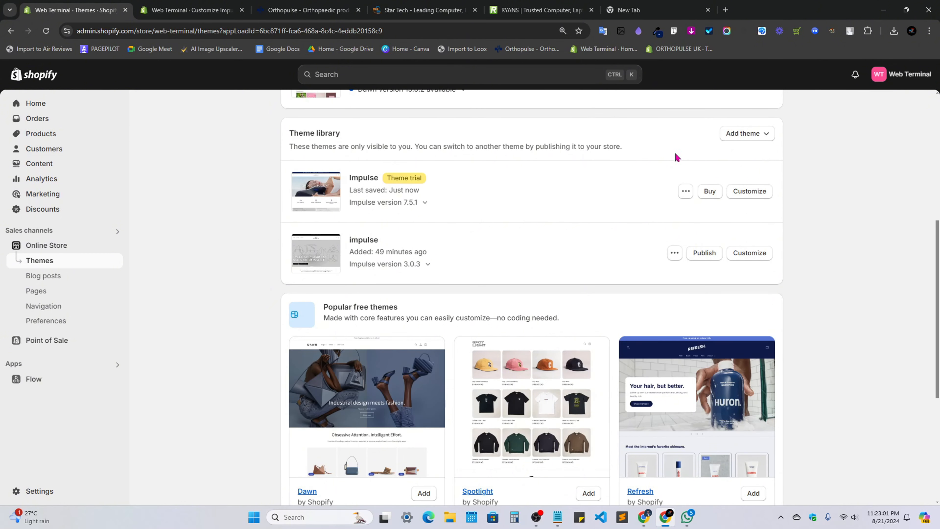
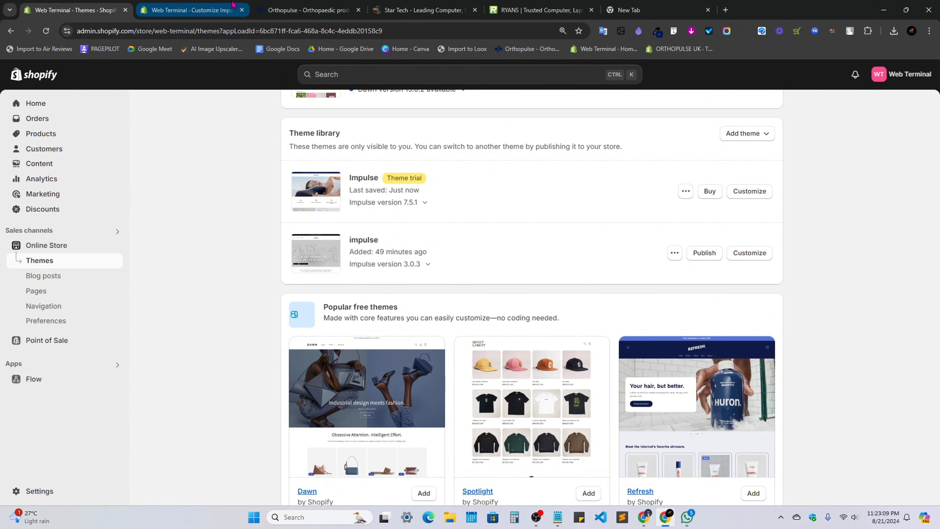
# Close the RYANS reference page and return to the theme editor.
pyautogui.click(207, 5)
pyautogui.scroll(-3, 513, 365)
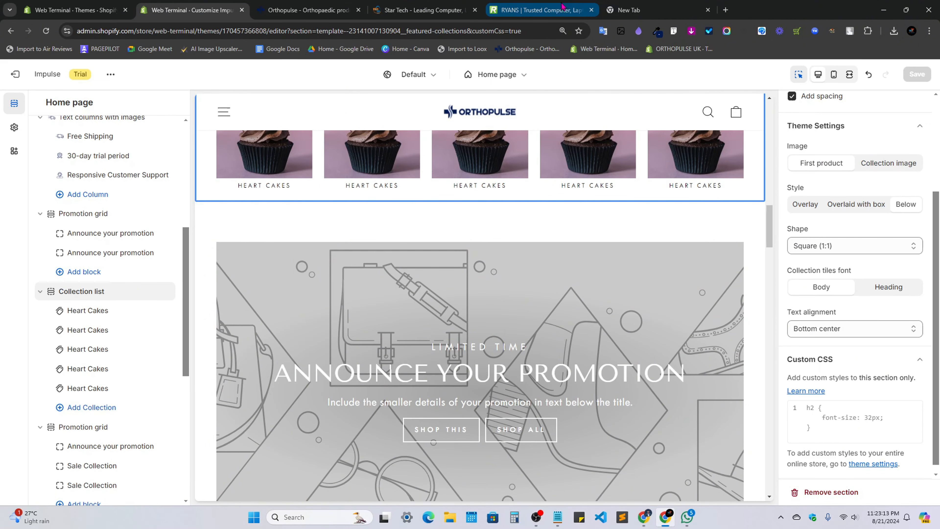
pyautogui.click(597, 14)
pyautogui.click(591, 10)
pyautogui.click(192, 10)
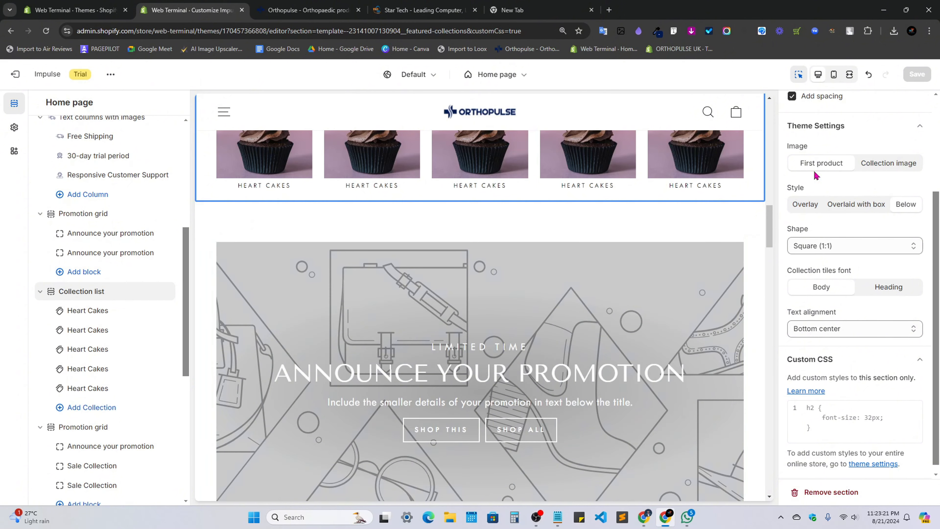
# Review the Collection list's settings and the home page preview around the Categories tiles, and deselect the section.
pyautogui.scroll(4, 358, 247)
pyautogui.scroll(-5, 396, 278)
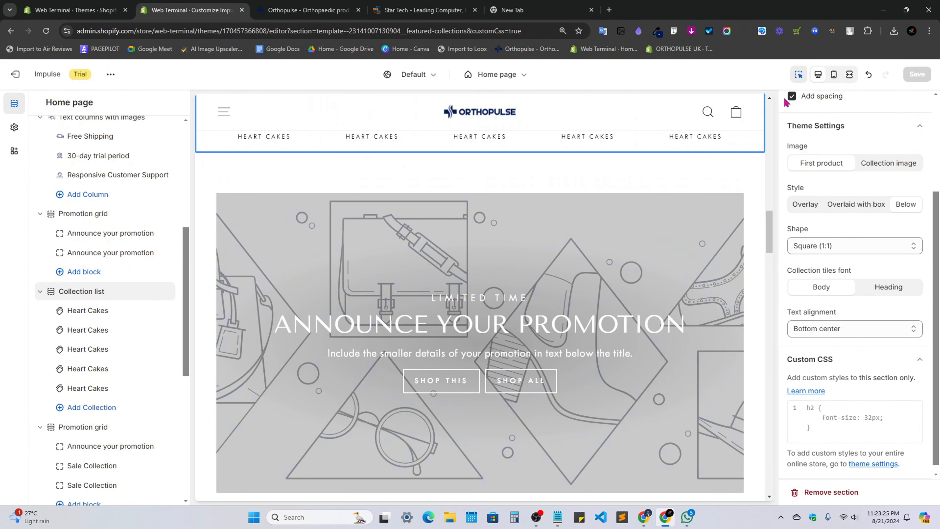
pyautogui.scroll(4, 872, 100)
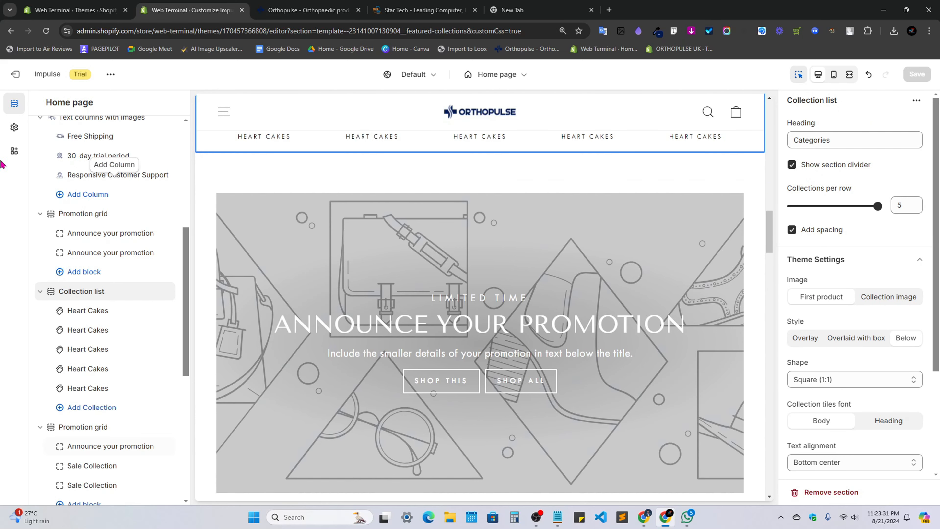
pyautogui.scroll(10, 200, 321)
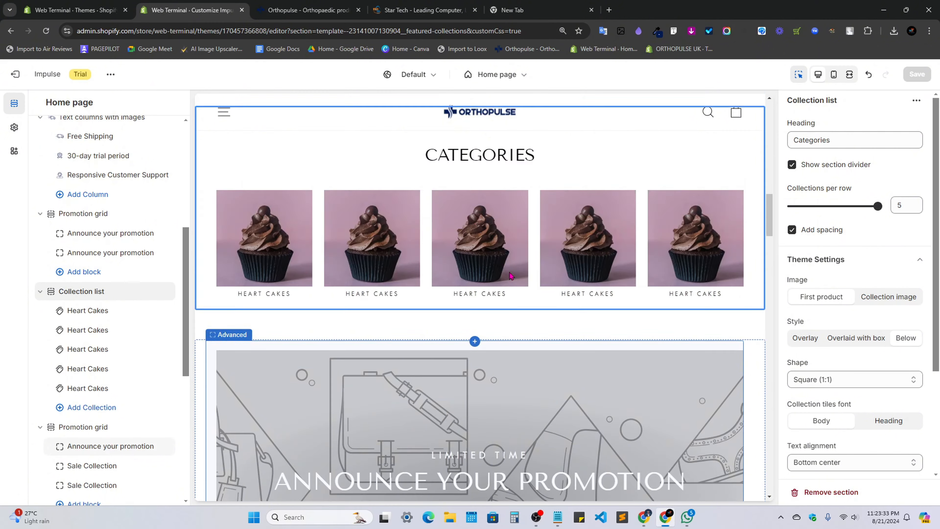
pyautogui.scroll(8, 642, 208)
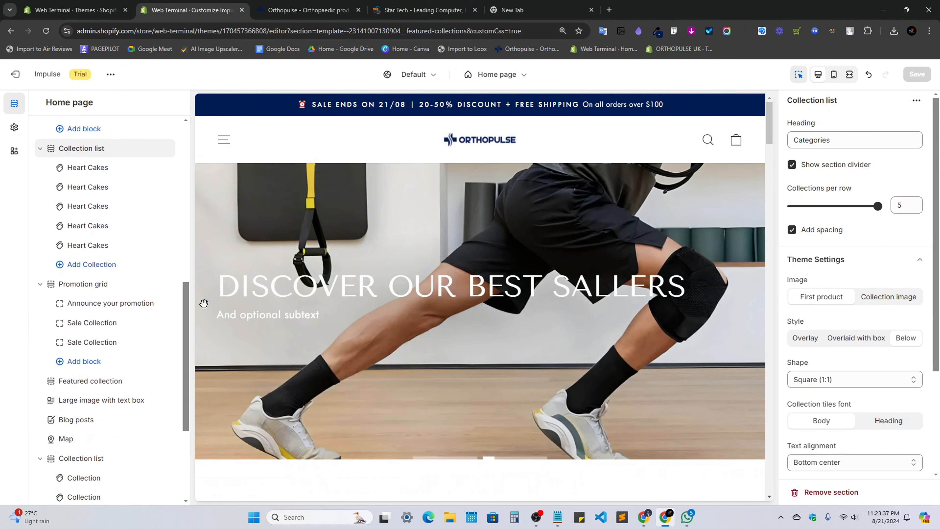
pyautogui.moveTo(771, 120); pyautogui.dragTo(769, 177)
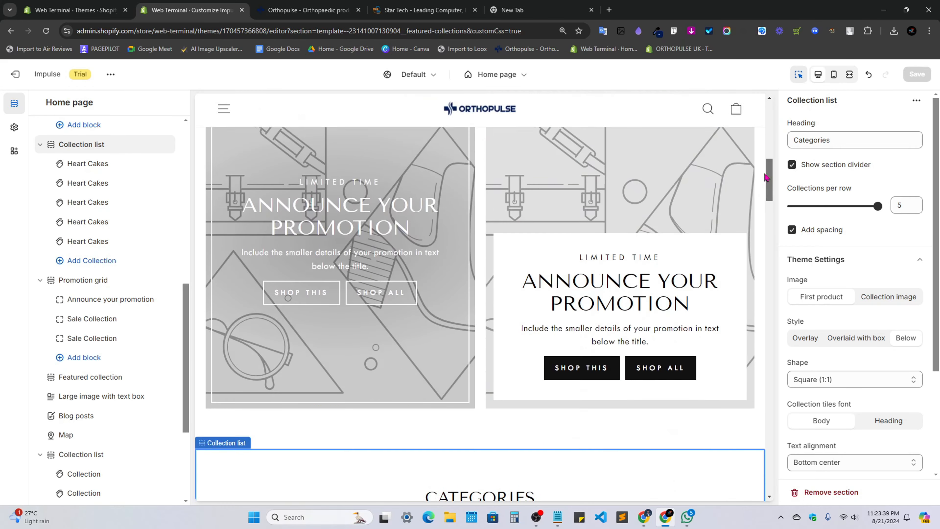
pyautogui.scroll(-3, 330, 275)
pyautogui.scroll(-5, 459, 323)
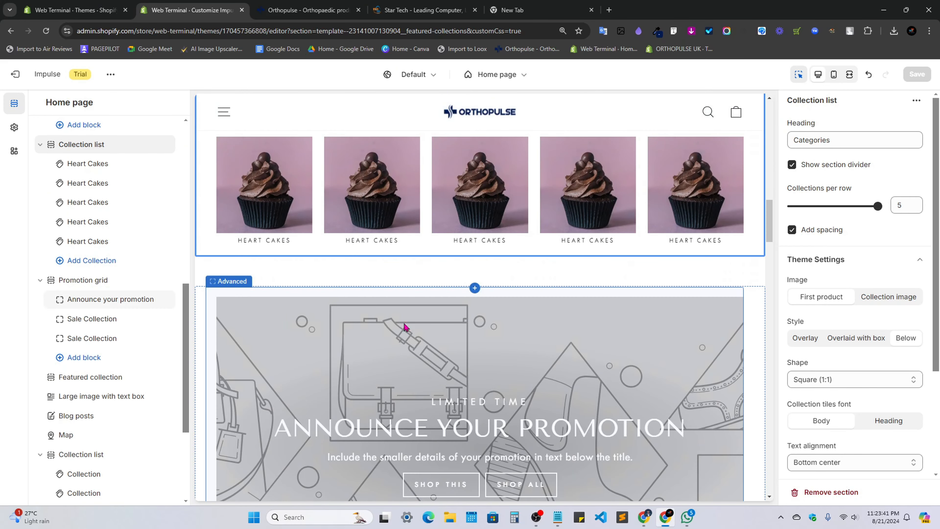
pyautogui.scroll(3, 256, 279)
pyautogui.scroll(-6, 426, 274)
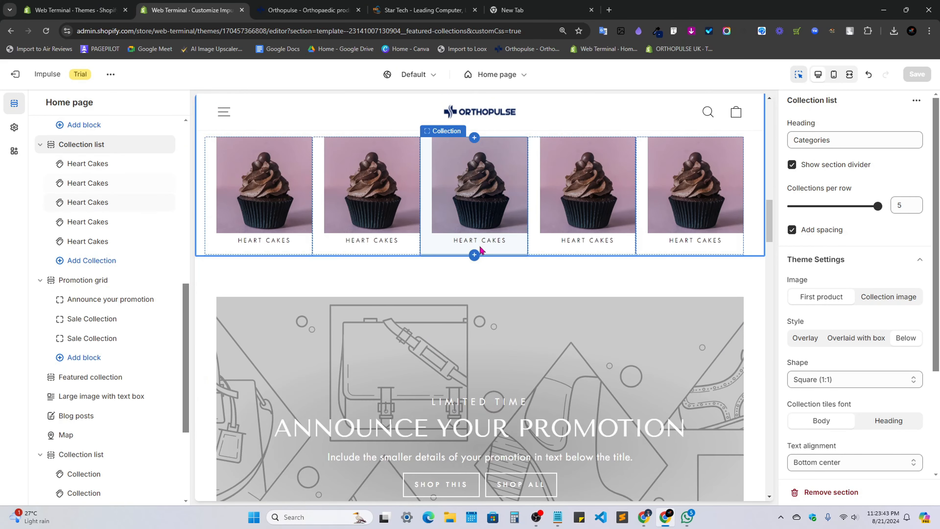
pyautogui.scroll(2, 467, 276)
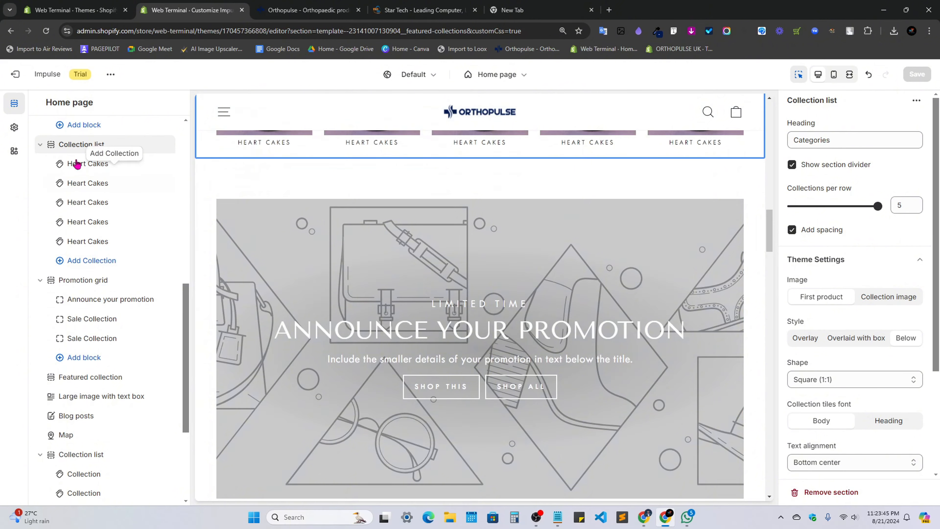
pyautogui.scroll(-3, 533, 235)
pyautogui.scroll(6, 563, 234)
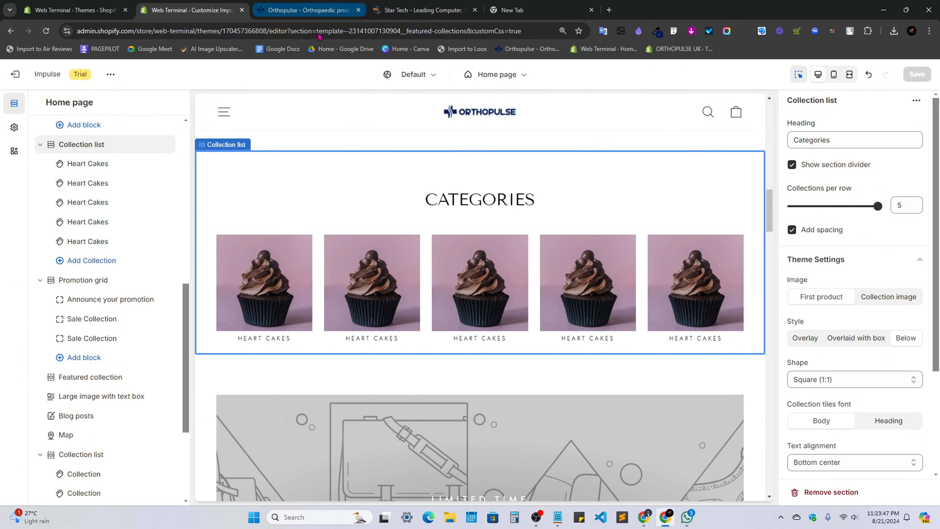
pyautogui.click(202, 148)
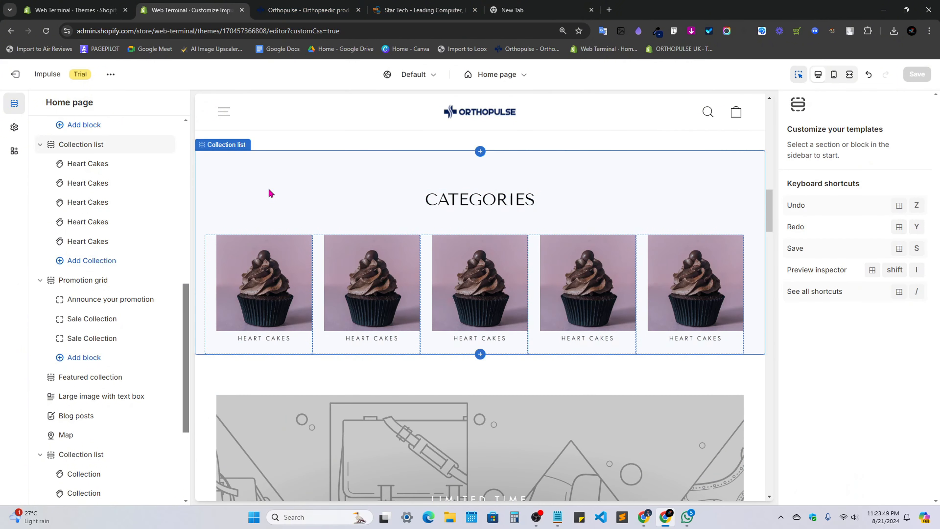
# Check the Orthopedic Perfection section on the Orthopulse reference store and return to the theme editor.
pyautogui.scroll(3, 274, 198)
pyautogui.click(341, 5)
pyautogui.scroll(-1, 426, 237)
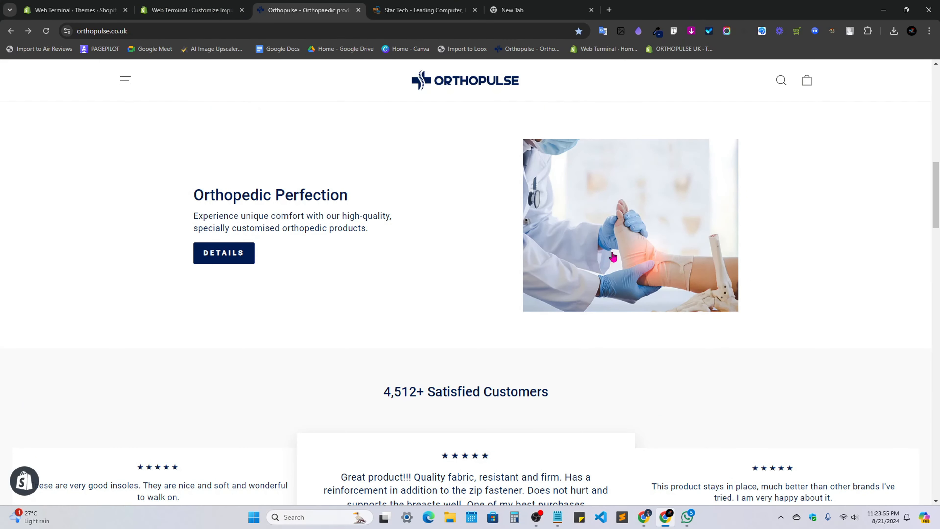
pyautogui.click(191, 10)
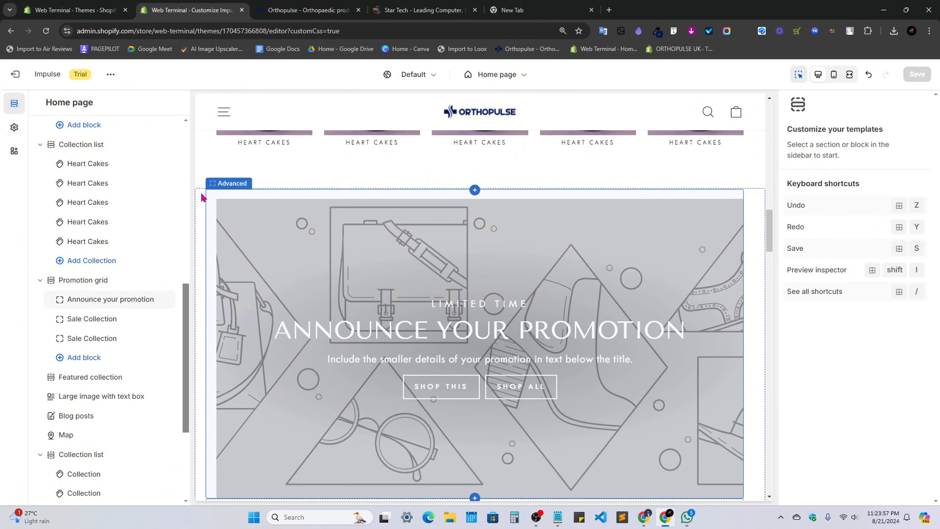
# Hide the Promotion grid section below the Categories collection list and collapse its blocks in the section list.
pyautogui.click(202, 197)
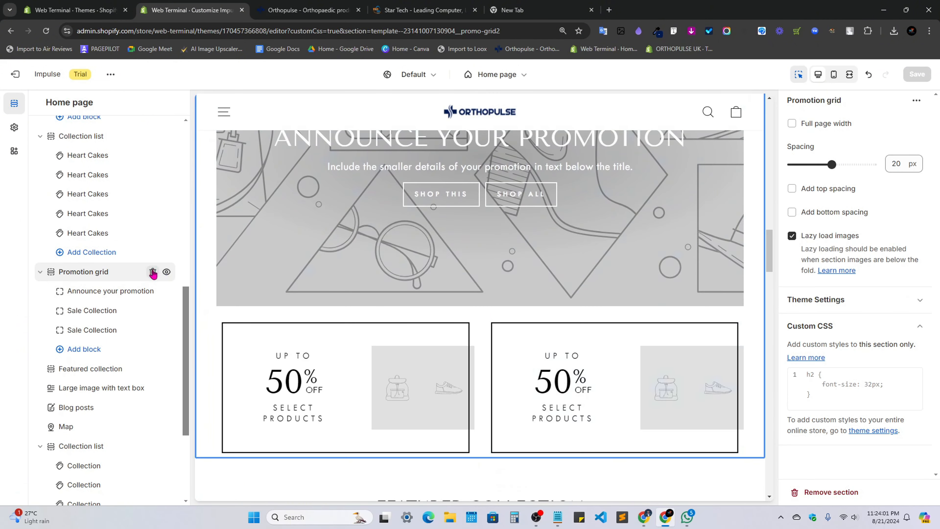
pyautogui.click(166, 271)
pyautogui.click(40, 272)
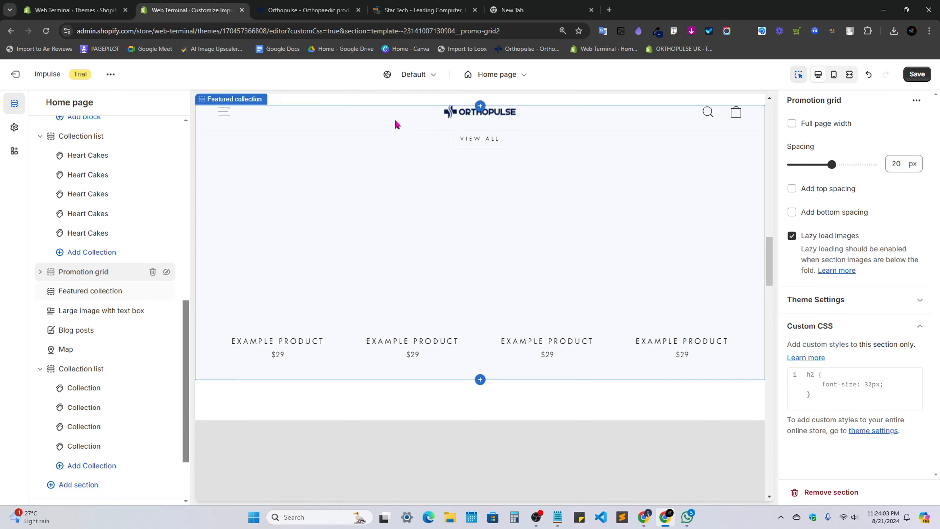
# Compare the layout around the Orthopedic Perfection section on the Orthopulse reference store and go back to the theme editor.
pyautogui.click(310, 10)
pyautogui.scroll(-2, 468, 327)
pyautogui.scroll(5, 468, 326)
pyautogui.moveTo(707, 336); pyautogui.dragTo(818, 313)
pyautogui.moveTo(307, 406); pyautogui.dragTo(83, 320)
pyautogui.click(83, 320)
pyautogui.click(162, 5)
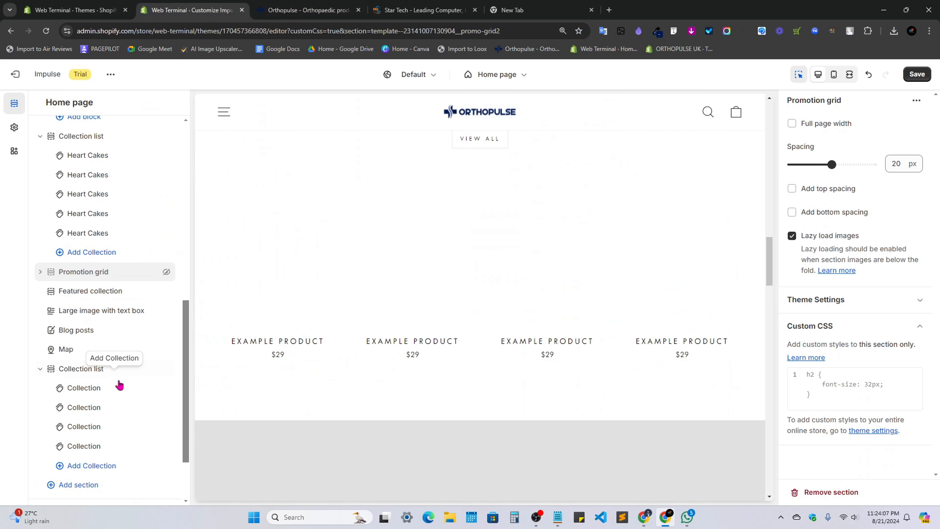
# Check the home page preview around the Featured collection and collapse the blocks of the last Collection list section.
pyautogui.scroll(-4, 446, 284)
pyautogui.scroll(11, 447, 283)
pyautogui.scroll(-9, 446, 286)
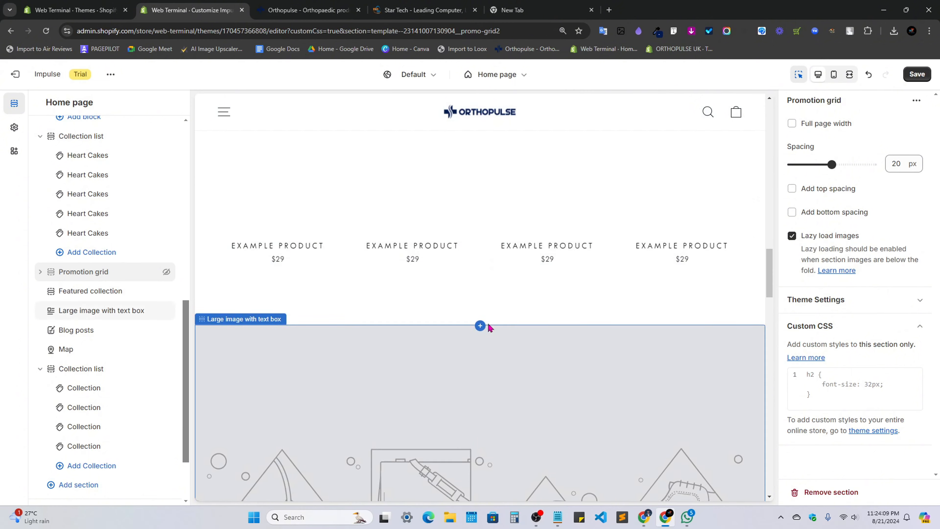
pyautogui.scroll(-1, 49, 368)
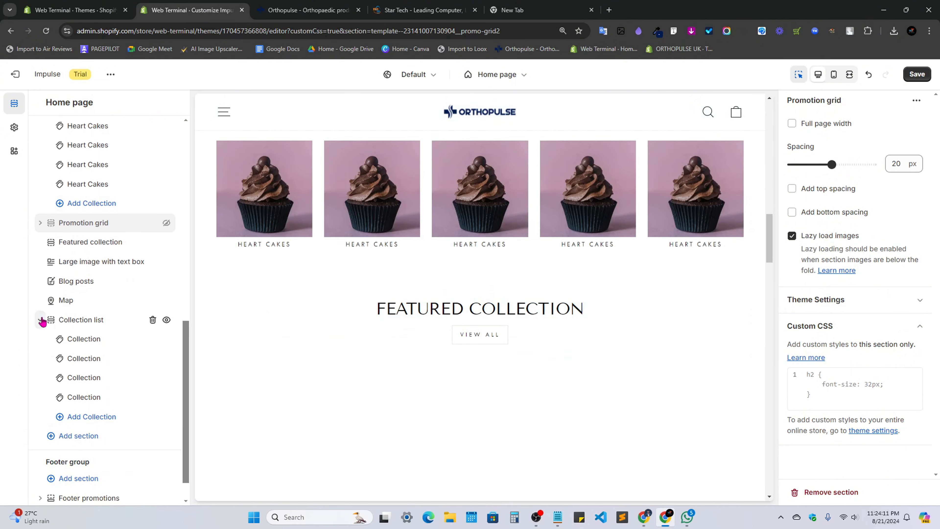
pyautogui.click(41, 320)
# Add a Custom content section between the Heart Cakes Collection list and the hidden Promotion grid.
pyautogui.click(112, 334)
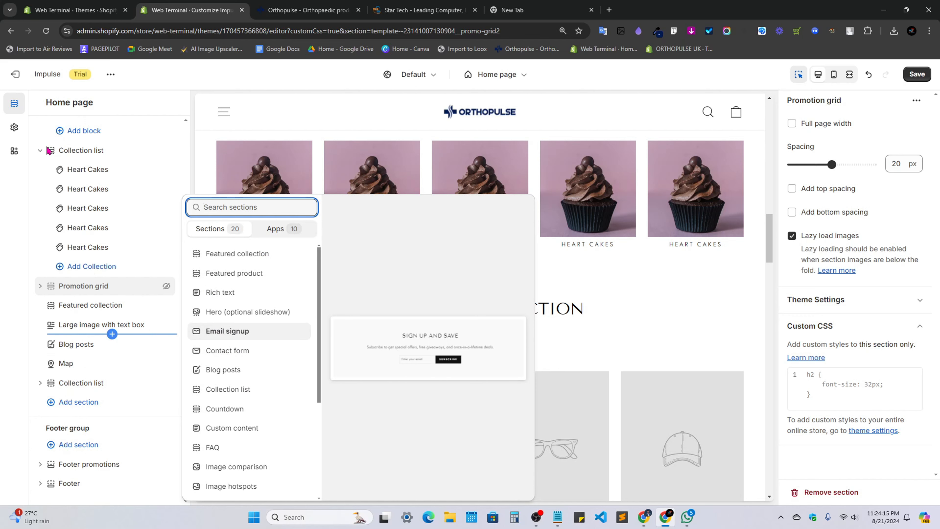
pyautogui.click(39, 152)
pyautogui.moveTo(85, 302)
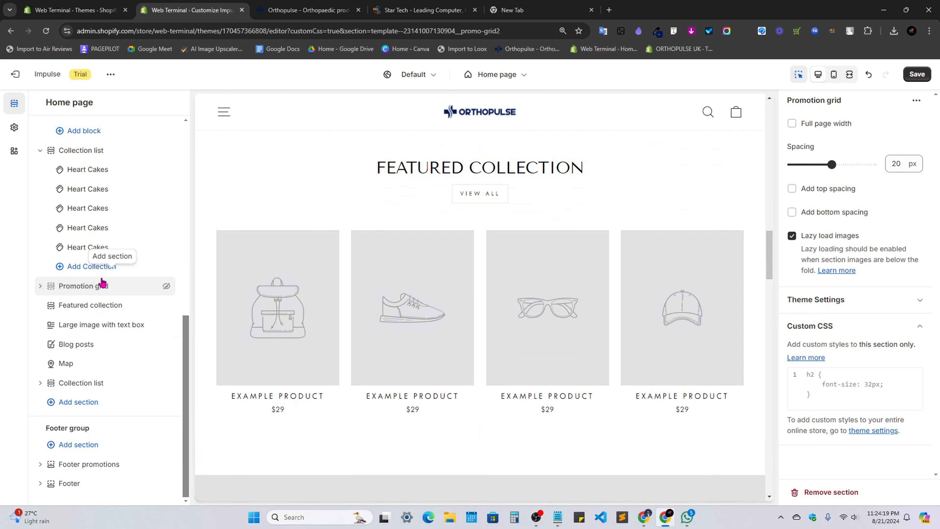
pyautogui.click(112, 276)
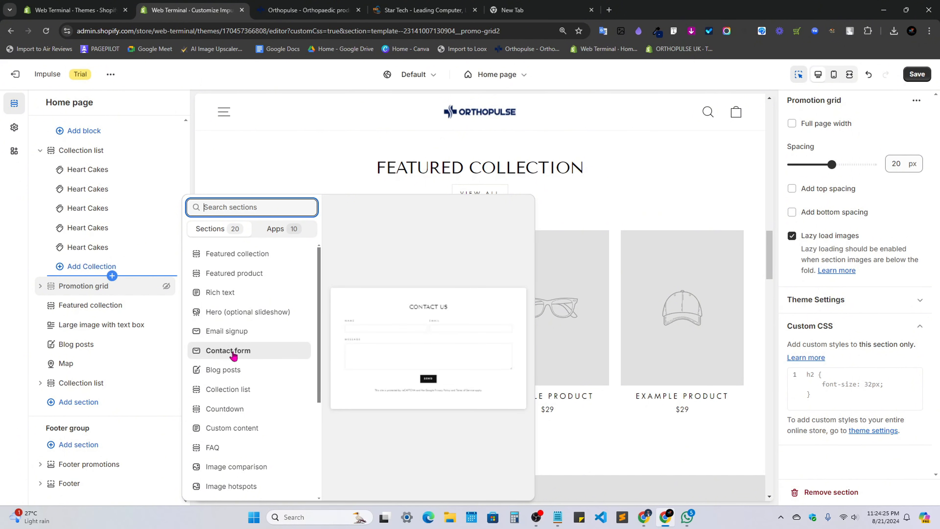
pyautogui.click(233, 428)
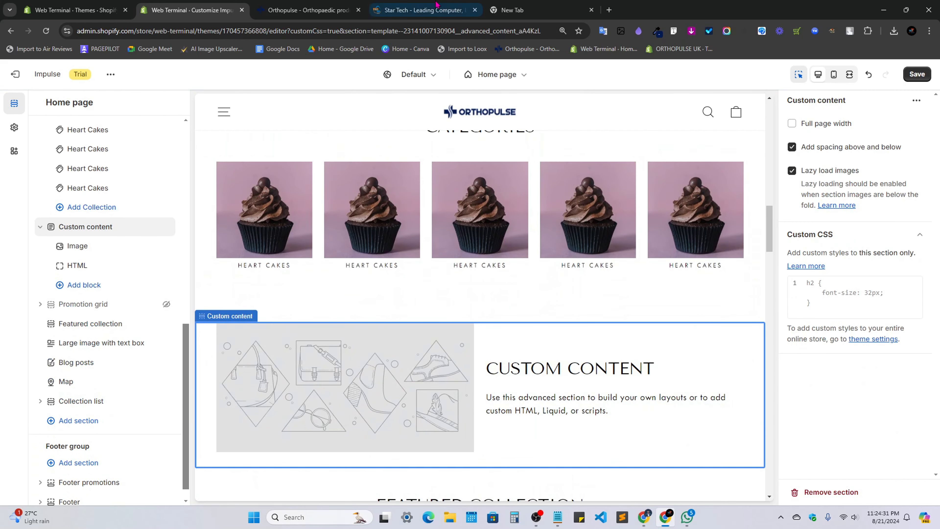
# Save the Orthopedic Perfection image from the Orthopulse reference store as download (1).jpeg in Downloads, and return to the theme editor.
pyautogui.click(307, 10)
pyautogui.rightClick(646, 326)
pyautogui.moveTo(726, 291)
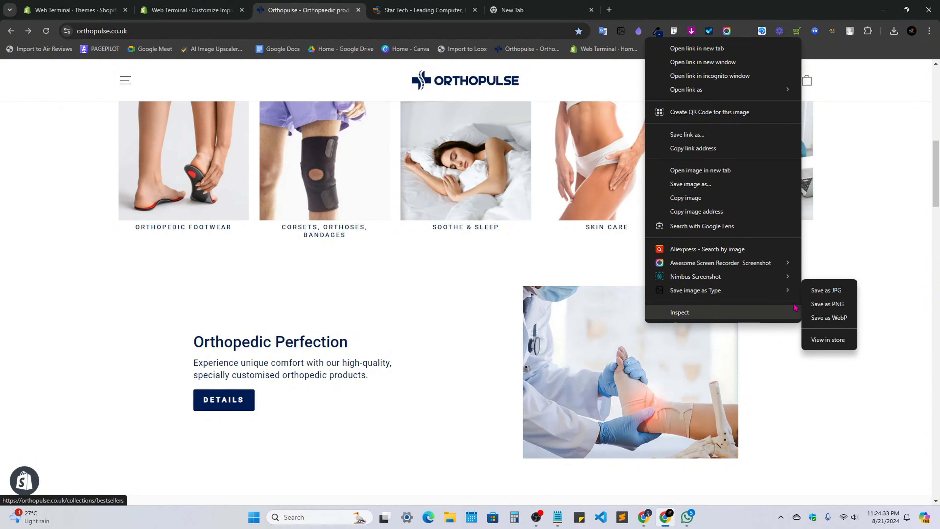
pyautogui.click(829, 295)
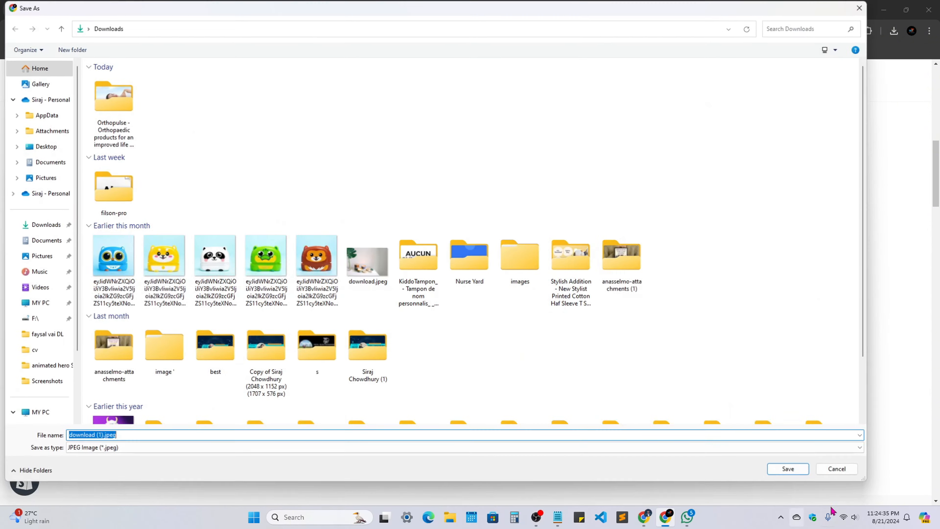
pyautogui.click(780, 468)
pyautogui.click(211, 10)
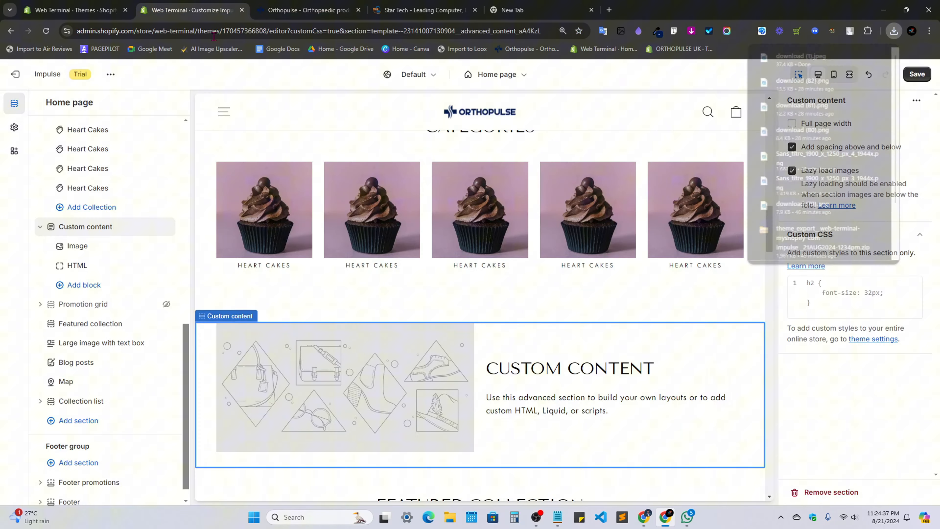
# Upload download (1).jpeg from Downloads and use it as the picture of the Custom content section's Image block.
pyautogui.click(378, 385)
pyautogui.click(859, 155)
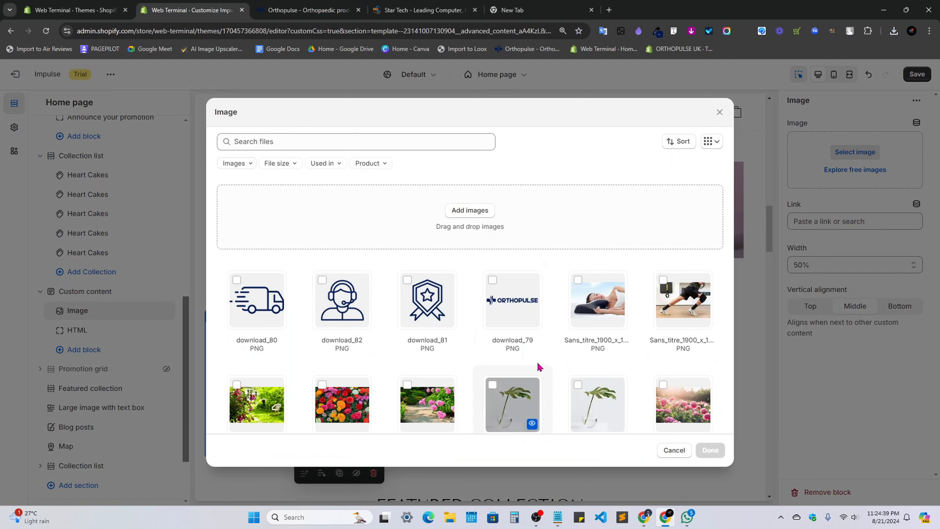
pyautogui.click(467, 229)
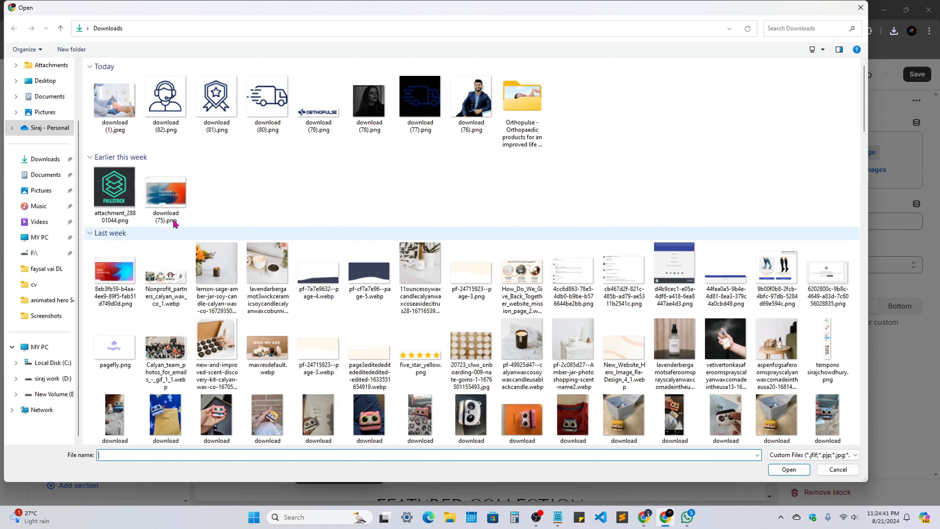
pyautogui.click(116, 105)
pyautogui.click(788, 468)
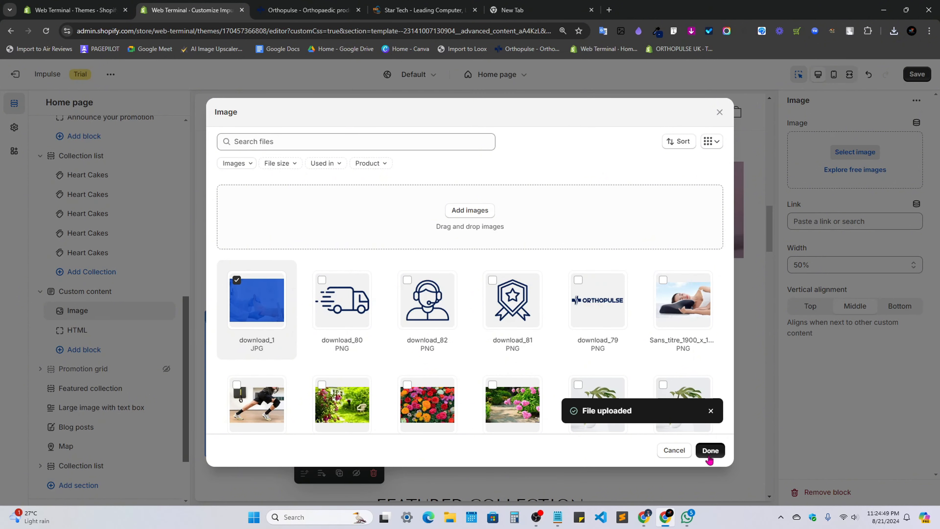
pyautogui.click(710, 450)
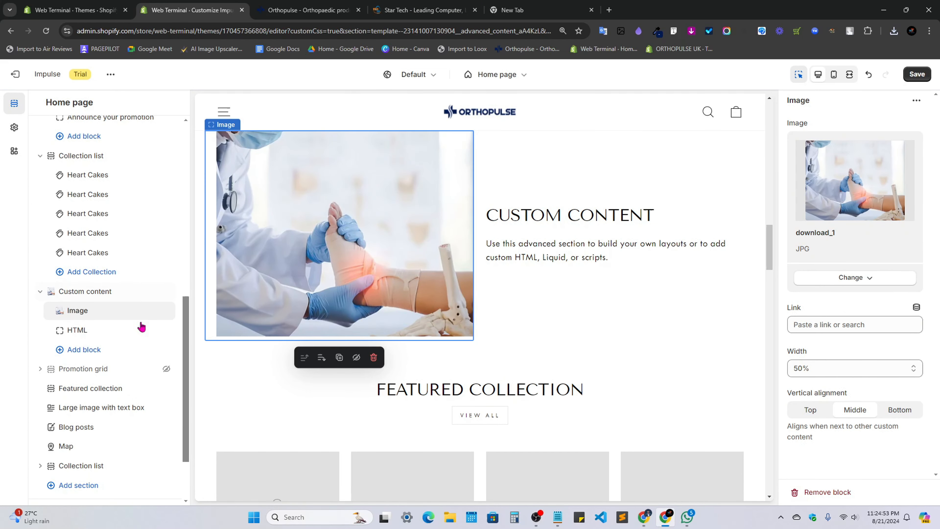
# Move the Image block below the HTML block in the Custom content section.
pyautogui.click(98, 294)
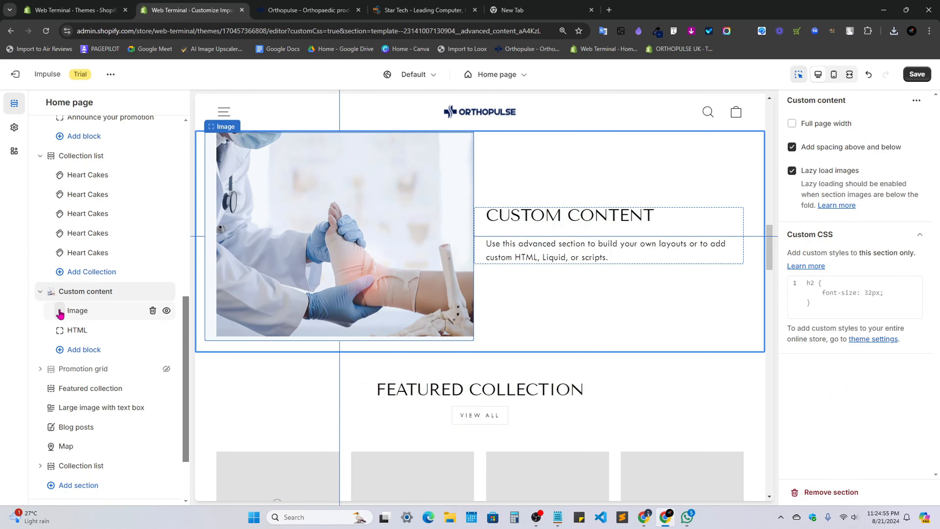
pyautogui.moveTo(60, 313); pyautogui.dragTo(59, 331)
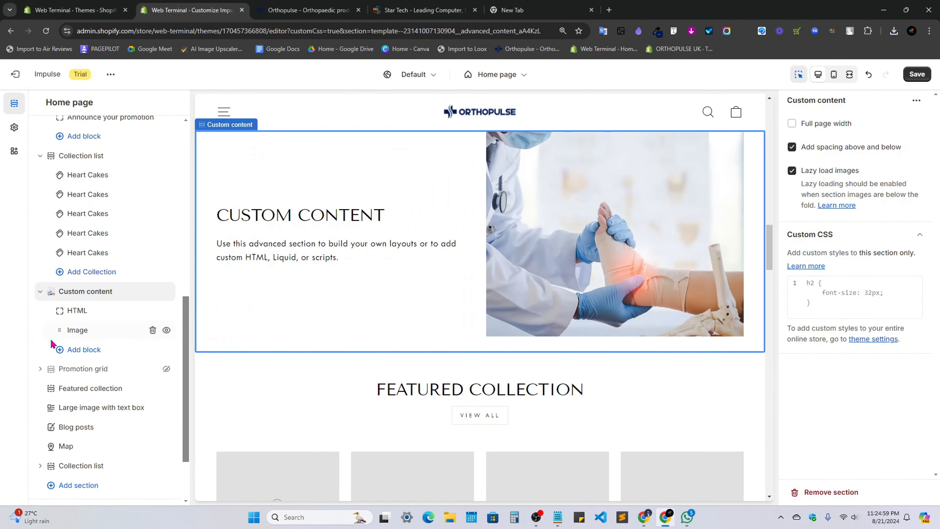
pyautogui.scroll(1, 672, 282)
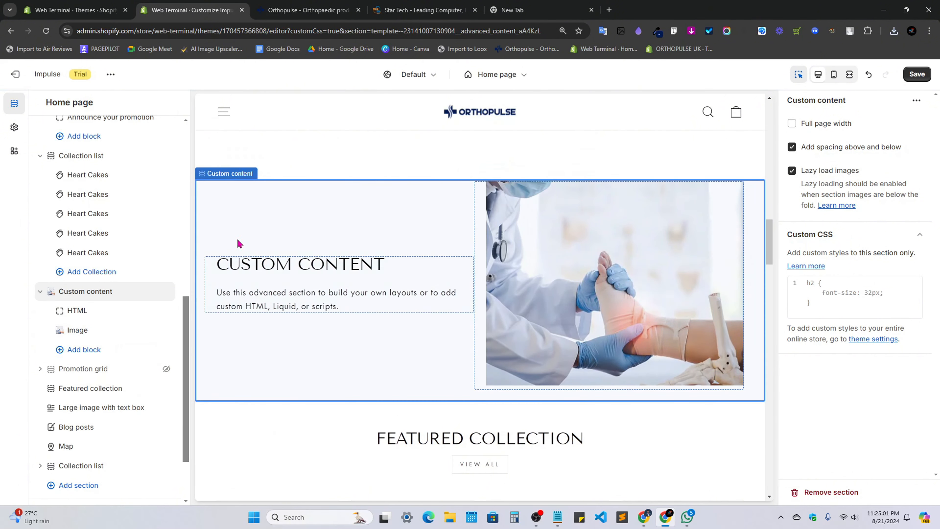
# Check the Orthopedic Perfection heading on the Orthopulse reference store and open the Custom content section's HTML block code for editing.
pyautogui.click(307, 10)
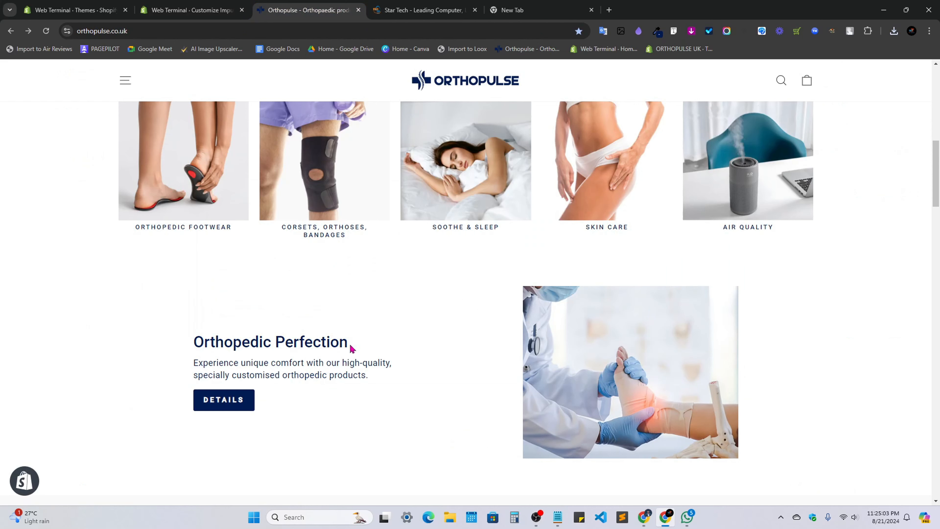
pyautogui.moveTo(350, 345); pyautogui.dragTo(200, 345)
pyautogui.click(208, 8)
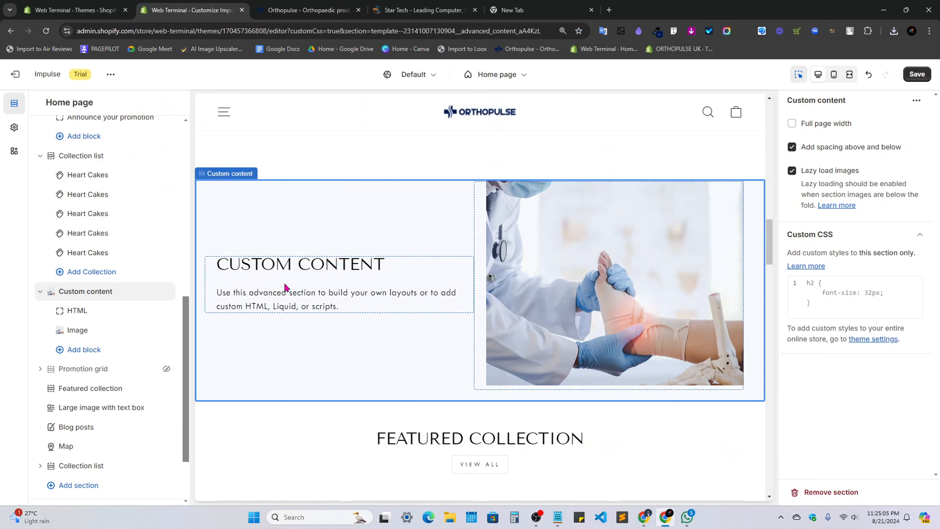
pyautogui.click(286, 287)
pyautogui.click(849, 151)
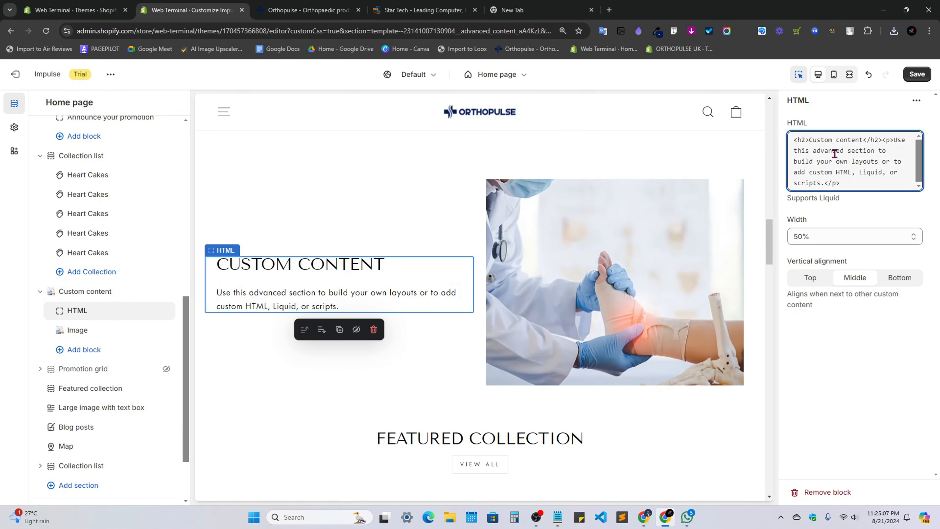
pyautogui.click(889, 203)
# Copy the heading "Orthopedic Perfection" from the Orthopulse reference store.
pyautogui.click(422, 10)
pyautogui.click(315, 11)
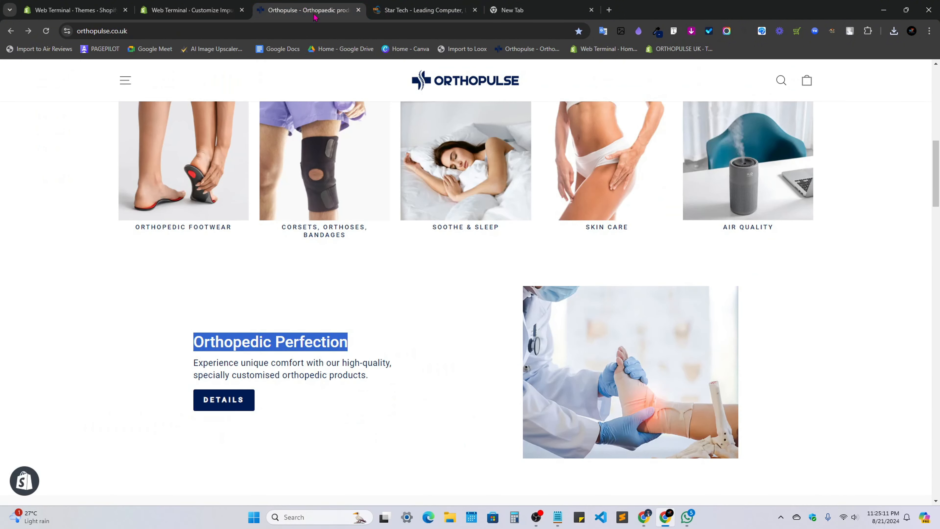
pyautogui.click(312, 339)
pyautogui.moveTo(194, 341); pyautogui.dragTo(351, 338)
pyautogui.hotkey('ctrl', 'c')
# Review the heading, description and Details button of the Orthopedic Perfection section on the reference store.
pyautogui.click(259, 337)
pyautogui.moveTo(194, 342); pyautogui.dragTo(310, 346)
pyautogui.moveTo(369, 349); pyautogui.dragTo(328, 341)
pyautogui.moveTo(374, 380); pyautogui.dragTo(196, 373)
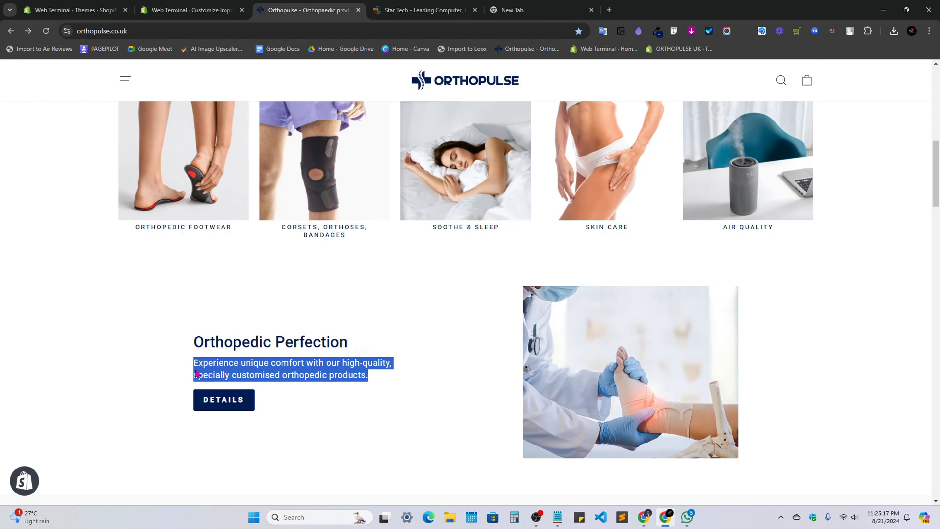
pyautogui.click(268, 401)
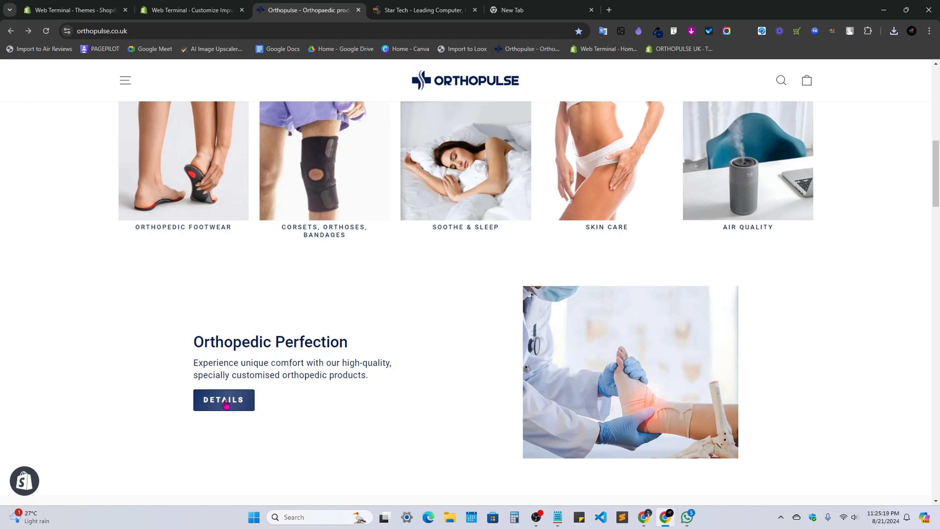
# Return to the theme editor and replace the h2 text in the HTML block with "Orthopedic Perfection".
pyautogui.click(217, 13)
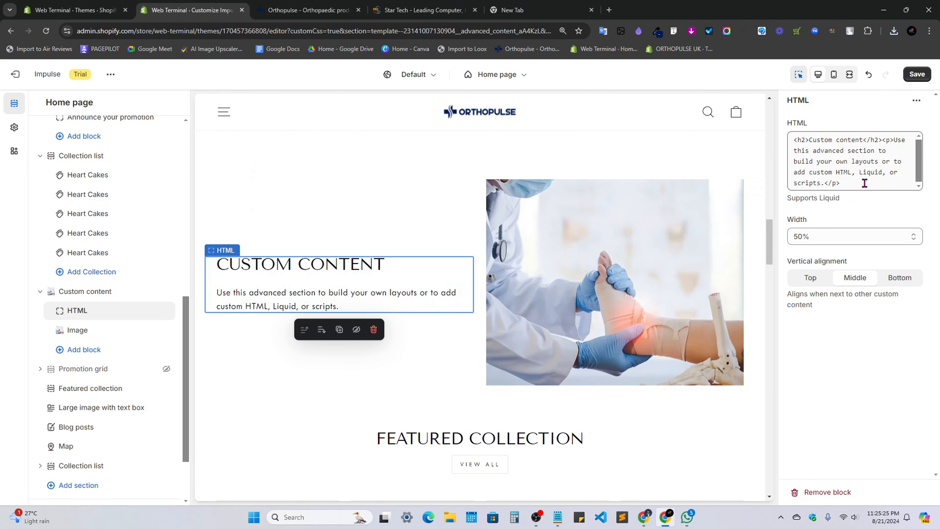
pyautogui.click(810, 140)
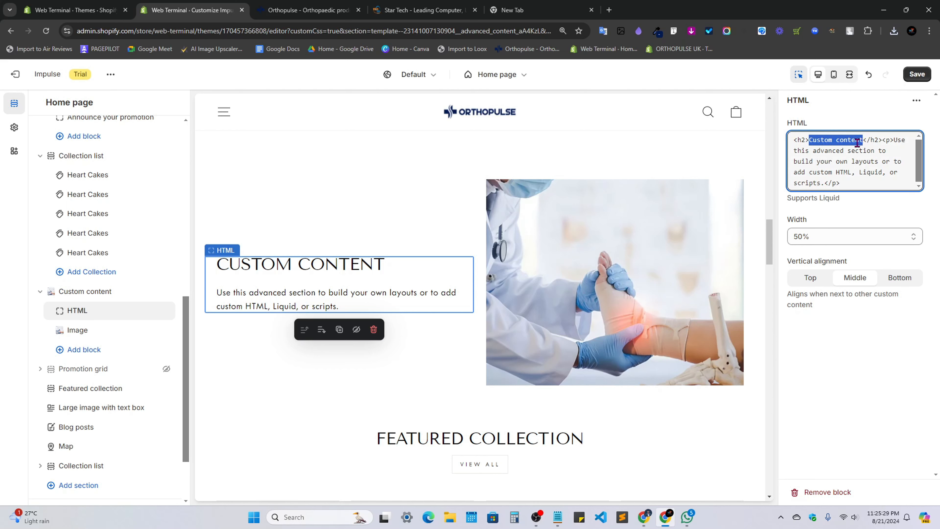
pyautogui.hotkey('ctrl', 'v')
# Replace the HTML block's paragraph with "Experience unique comfort with our high-quality, specially customised orthopedic products." copied from the Orthopulse store.
pyautogui.click(303, 10)
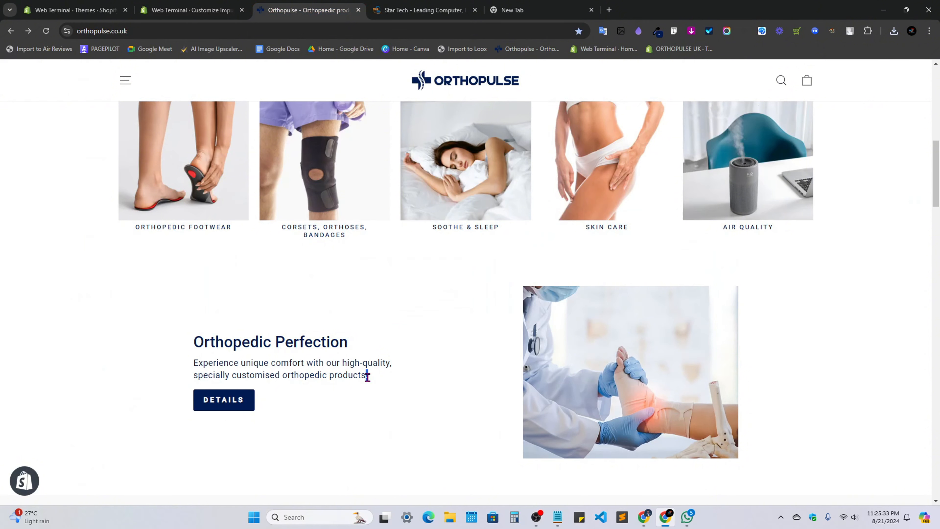
pyautogui.moveTo(372, 380); pyautogui.dragTo(196, 361)
pyautogui.hotkey('ctrl', 'c')
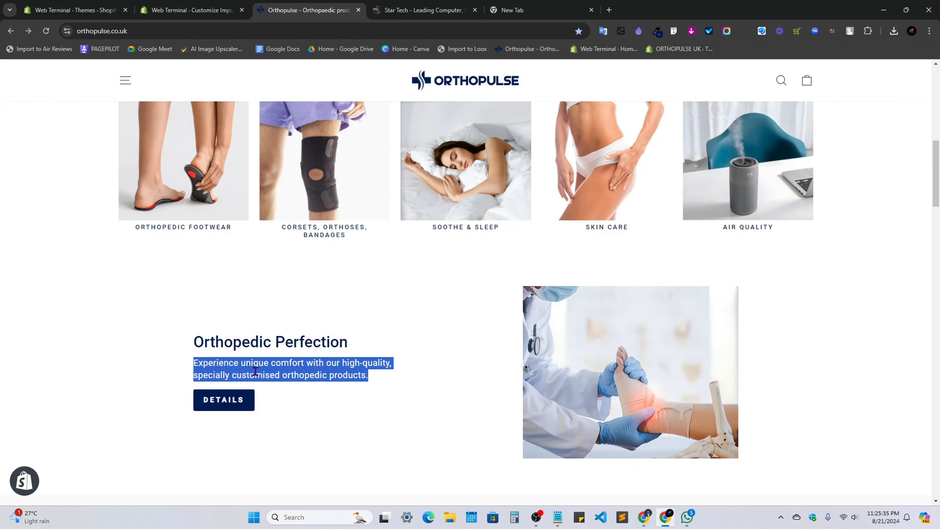
pyautogui.click(212, 10)
pyautogui.scroll(-1, 831, 165)
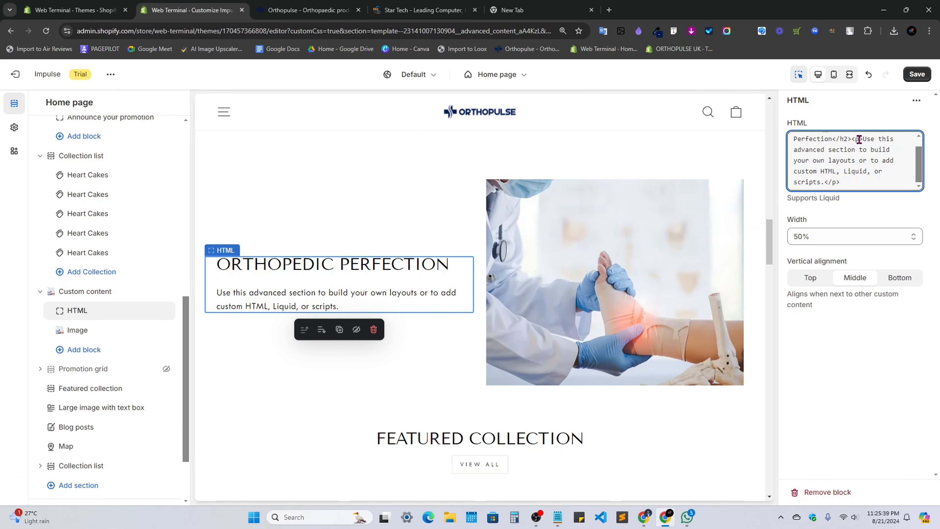
pyautogui.hotkey('ctrl', 'a')
pyautogui.moveTo(864, 142); pyautogui.dragTo(806, 188)
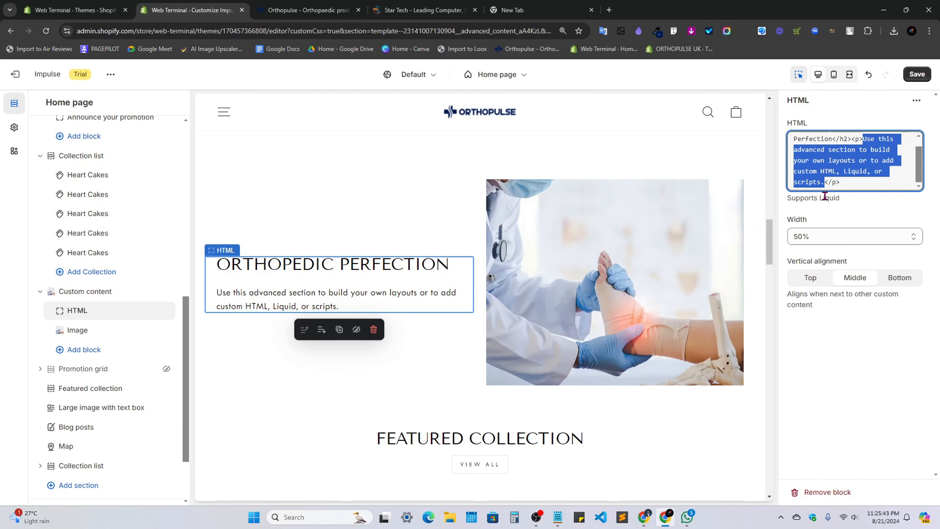
pyautogui.hotkey('ctrl', 'v')
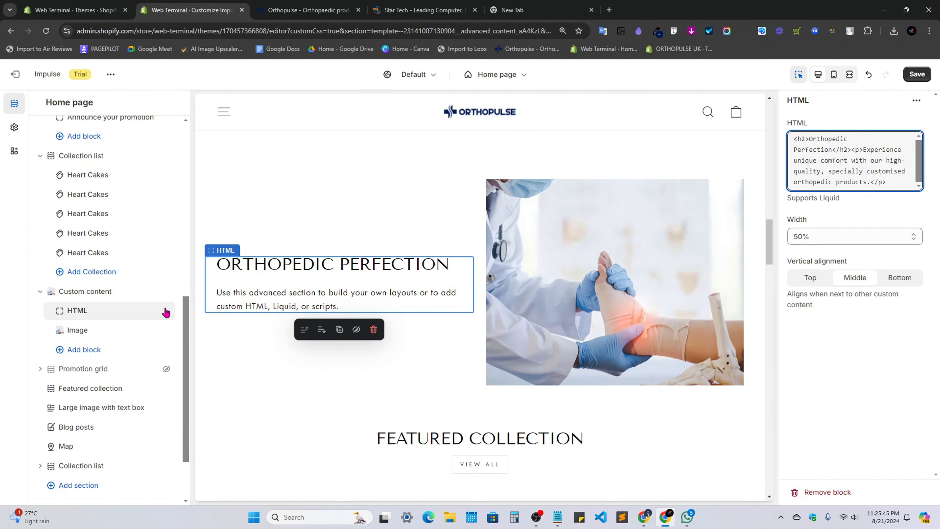
# Check which block types the Custom content section offers and leave without adding one.
pyautogui.click(69, 350)
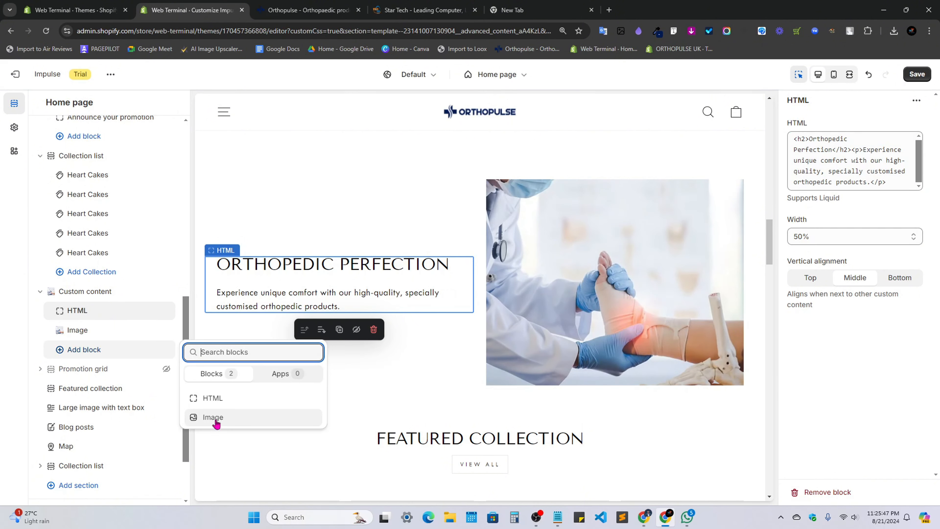
pyautogui.click(5, 322)
# Add an Image with text section after the last Collection list on the home page and check its image, content and button settings.
pyautogui.scroll(-2, 92, 407)
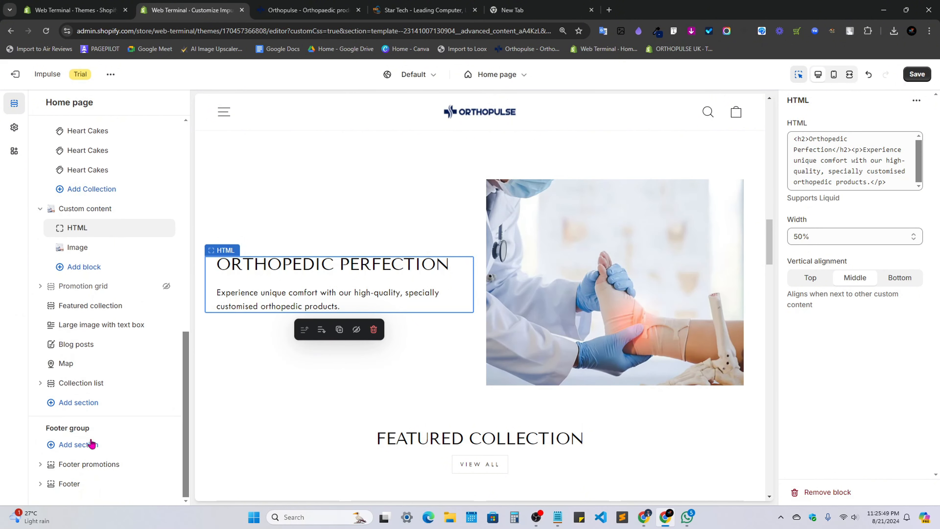
pyautogui.click(79, 404)
pyautogui.scroll(-3, 255, 419)
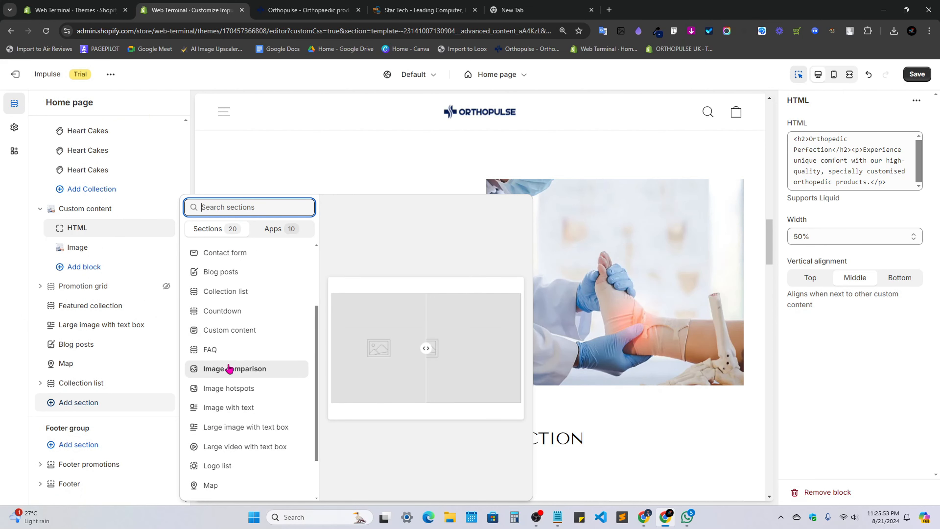
pyautogui.scroll(-1, 229, 385)
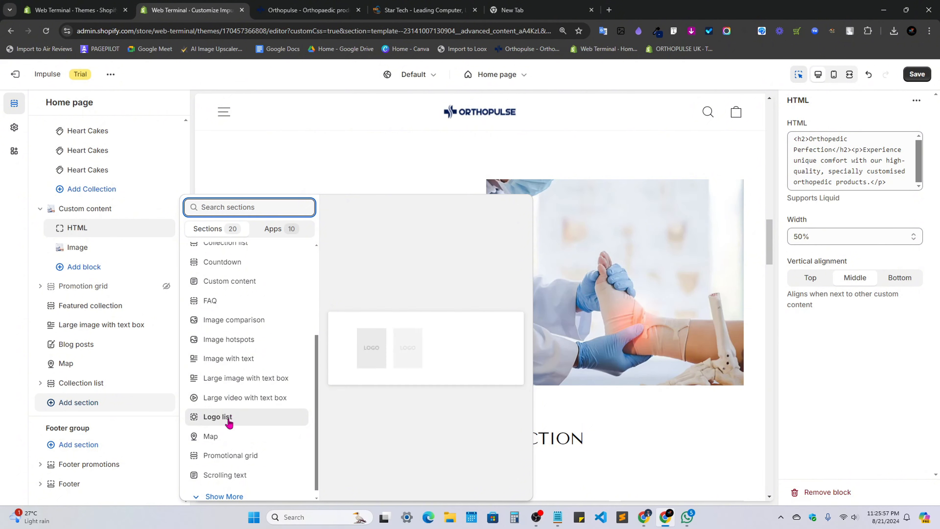
pyautogui.scroll(-1, 218, 466)
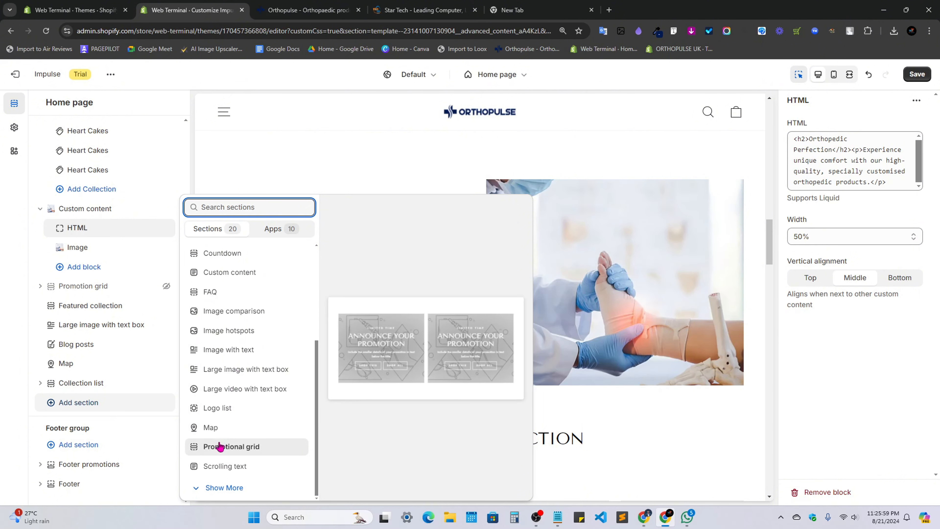
pyautogui.click(205, 481)
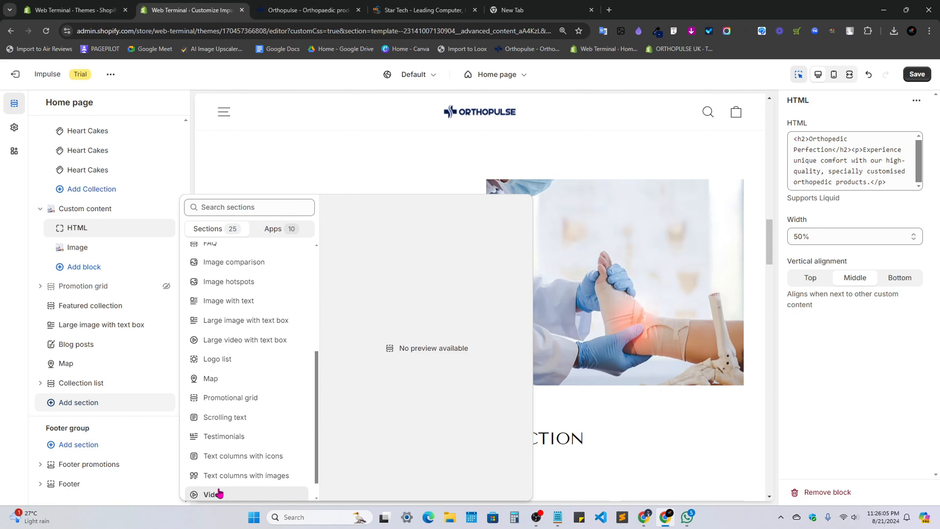
pyautogui.scroll(-1, 218, 489)
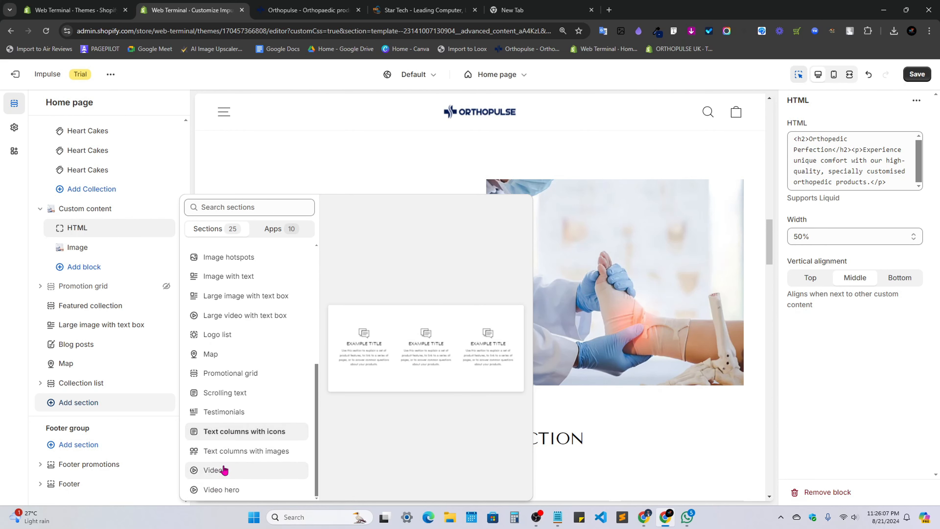
pyautogui.scroll(1, 219, 486)
pyautogui.scroll(5, 208, 370)
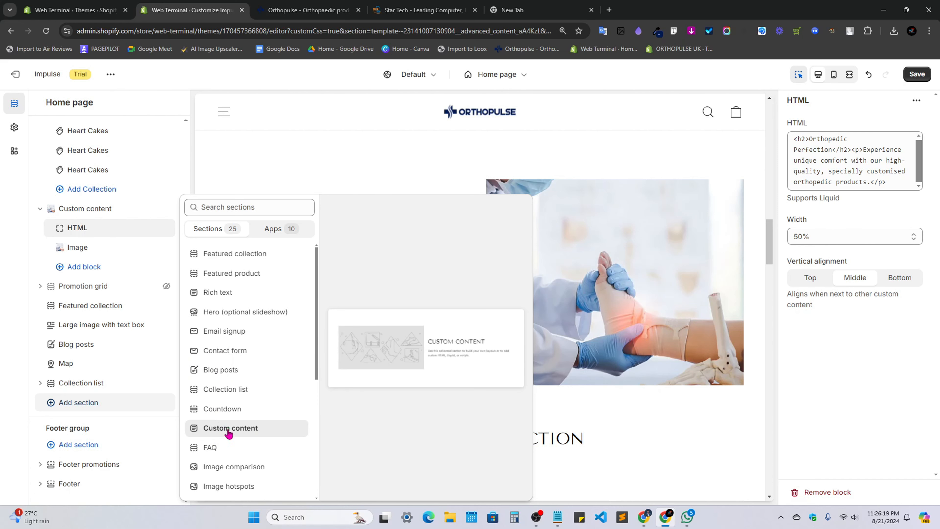
pyautogui.scroll(-2, 232, 450)
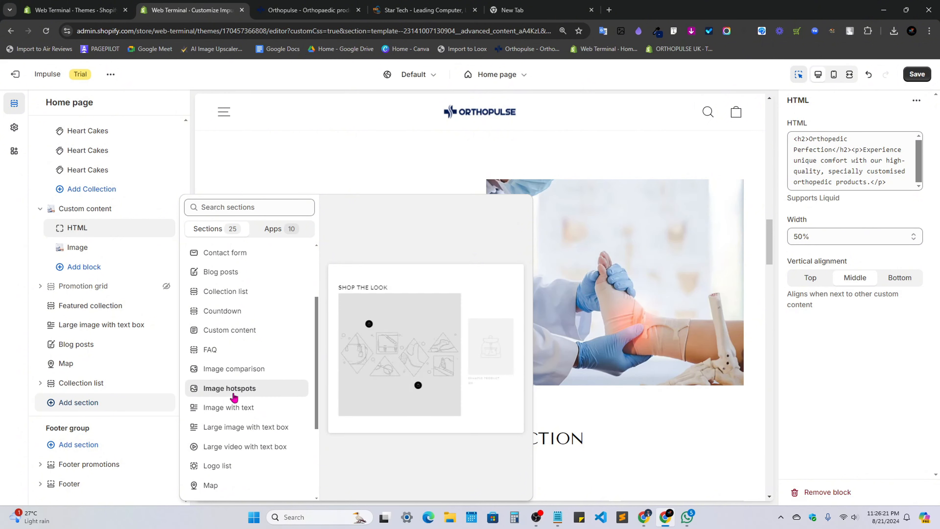
pyautogui.click(233, 407)
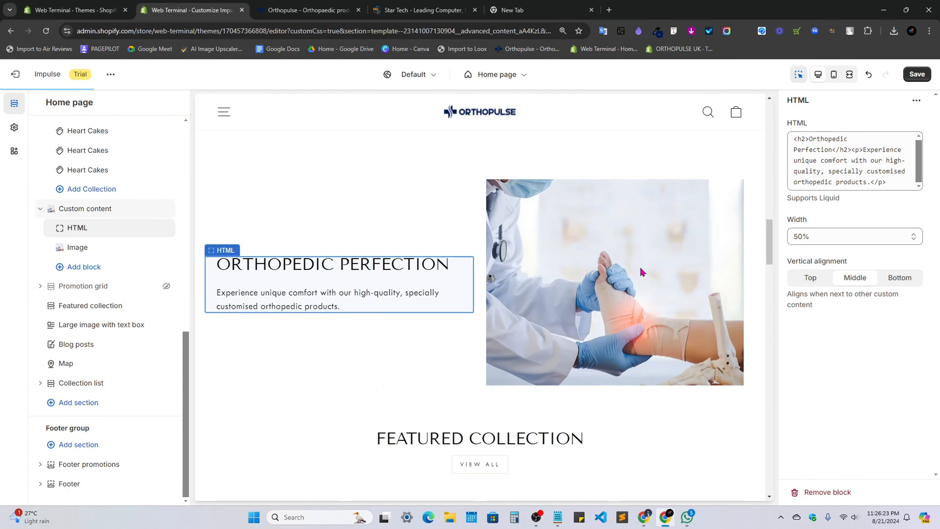
pyautogui.scroll(-5, 845, 341)
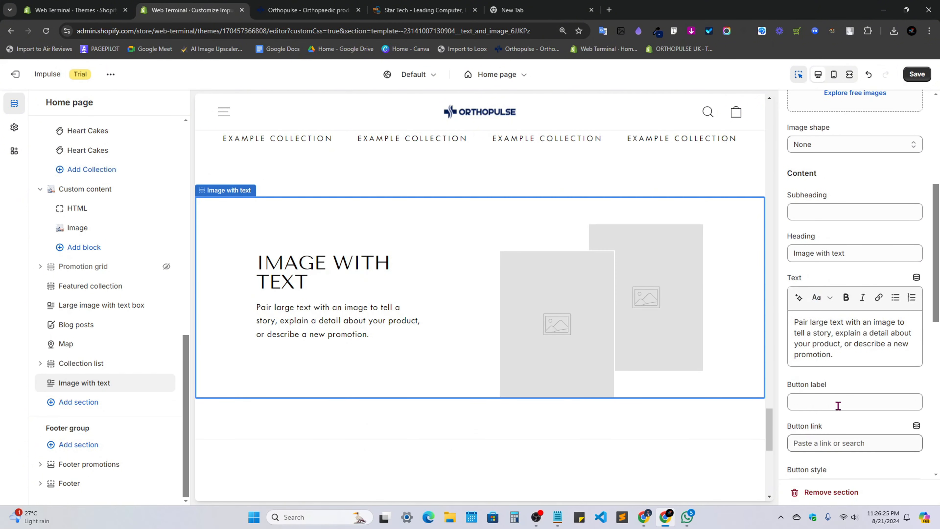
pyautogui.scroll(4, 842, 388)
pyautogui.scroll(1, 553, 371)
pyautogui.scroll(1, 869, 208)
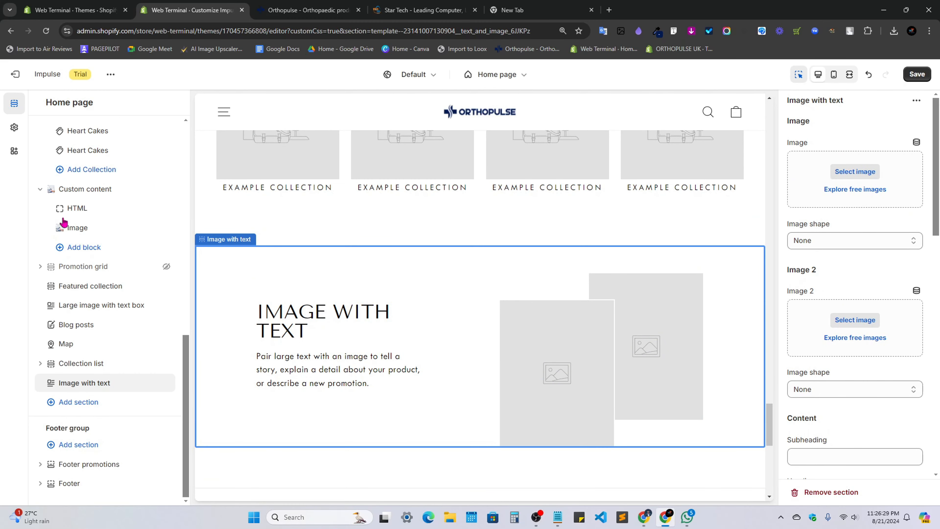
# Add a line break after the closing paragraph tag in the Custom content section's HTML block.
pyautogui.scroll(4, 94, 305)
pyautogui.click(86, 387)
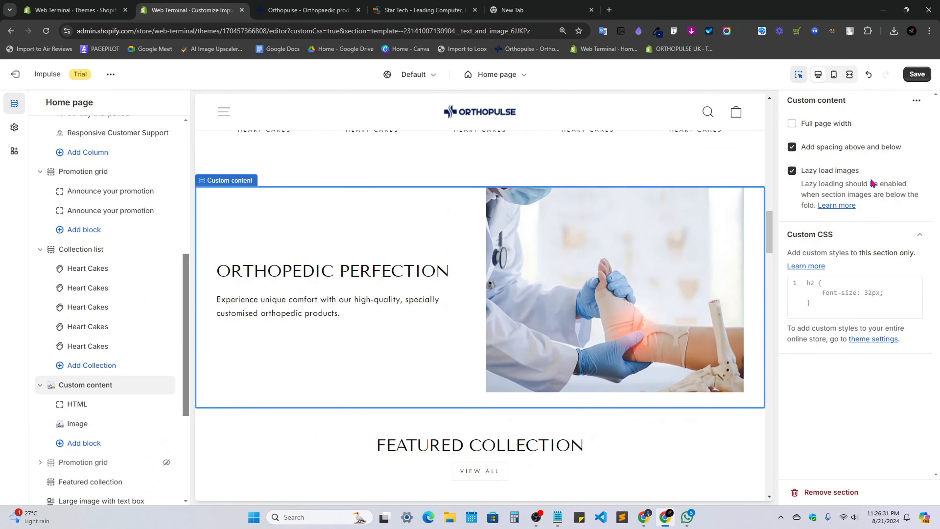
pyautogui.click(76, 404)
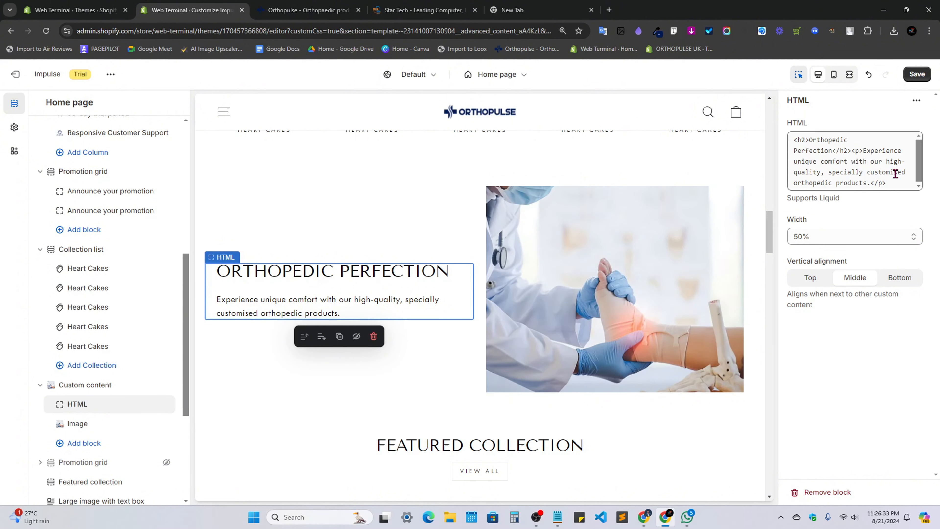
pyautogui.press('Return')
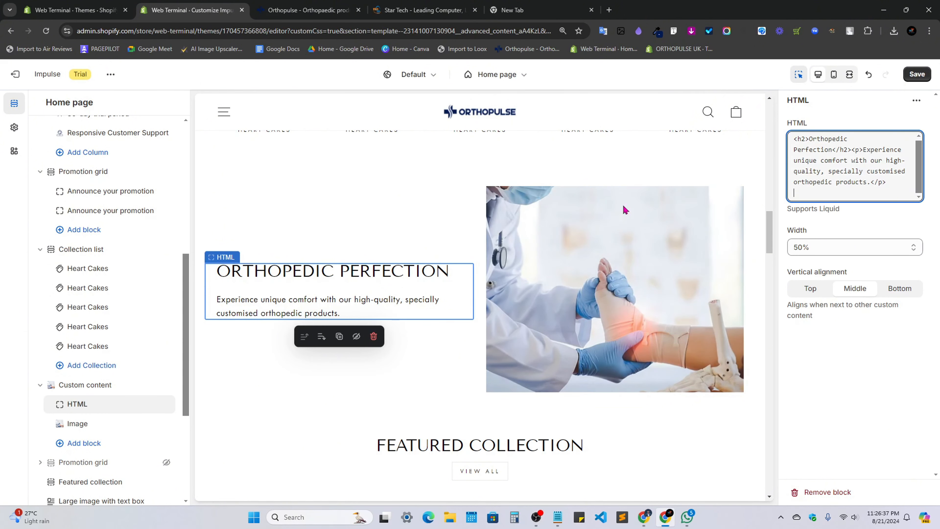
# Hide the Custom content section and check its available block types without adding one.
pyautogui.click(265, 229)
pyautogui.scroll(-10, 592, 296)
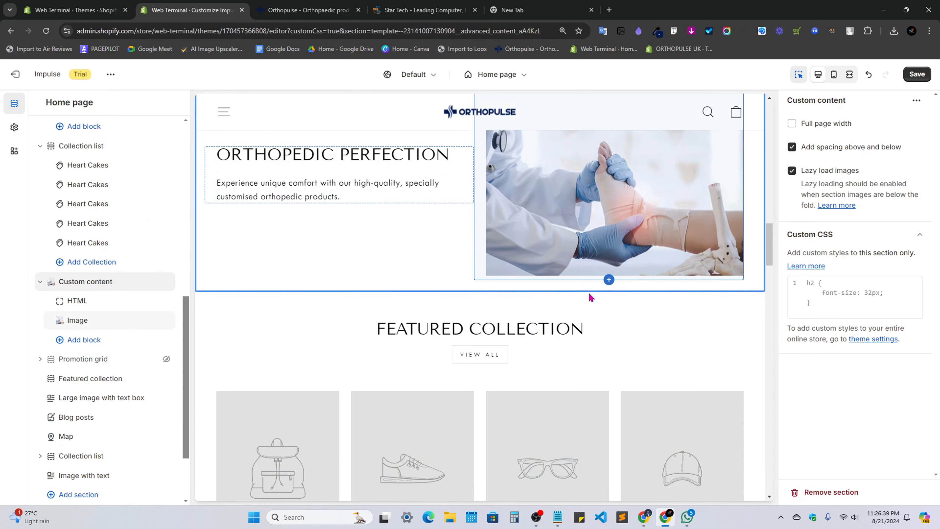
pyautogui.scroll(5, 262, 319)
pyautogui.scroll(-12, 410, 361)
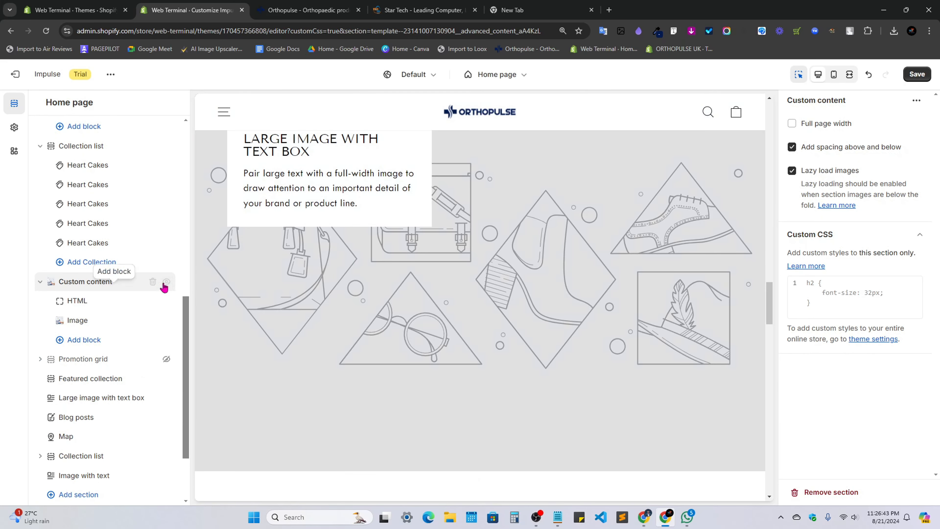
pyautogui.click(166, 282)
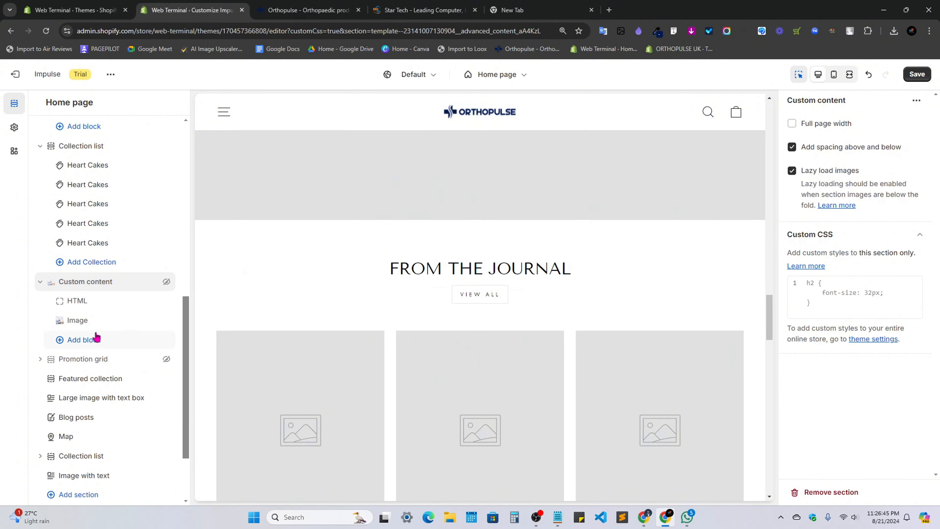
pyautogui.click(78, 339)
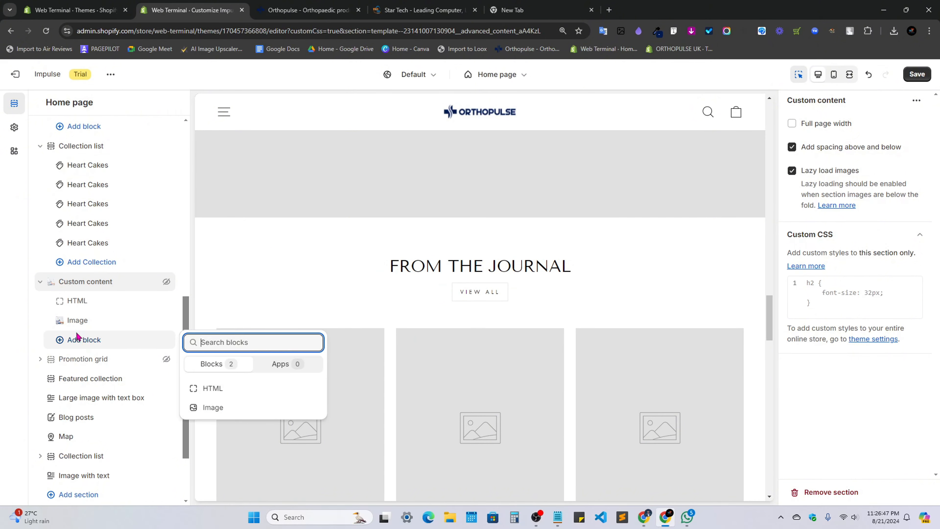
pyautogui.click(47, 320)
# Set the Image with text section's first image to download_1 from the store files.
pyautogui.scroll(-3, 63, 422)
pyautogui.scroll(1, 102, 333)
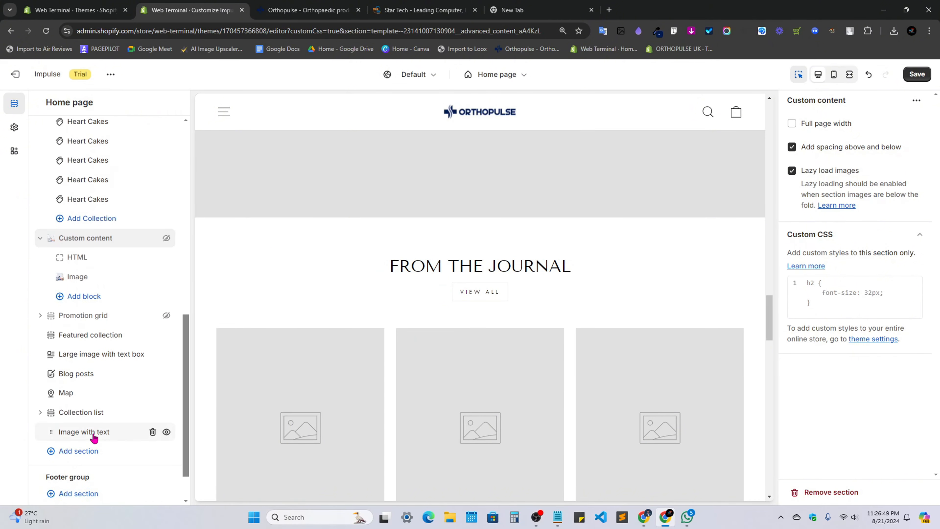
pyautogui.click(93, 433)
pyautogui.scroll(4, 631, 362)
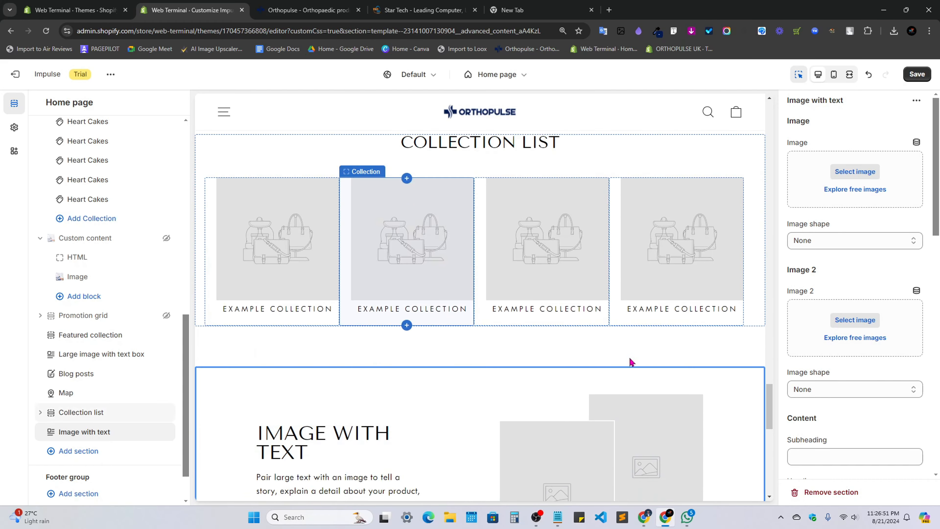
pyautogui.scroll(-4, 632, 362)
pyautogui.click(855, 171)
pyautogui.click(257, 300)
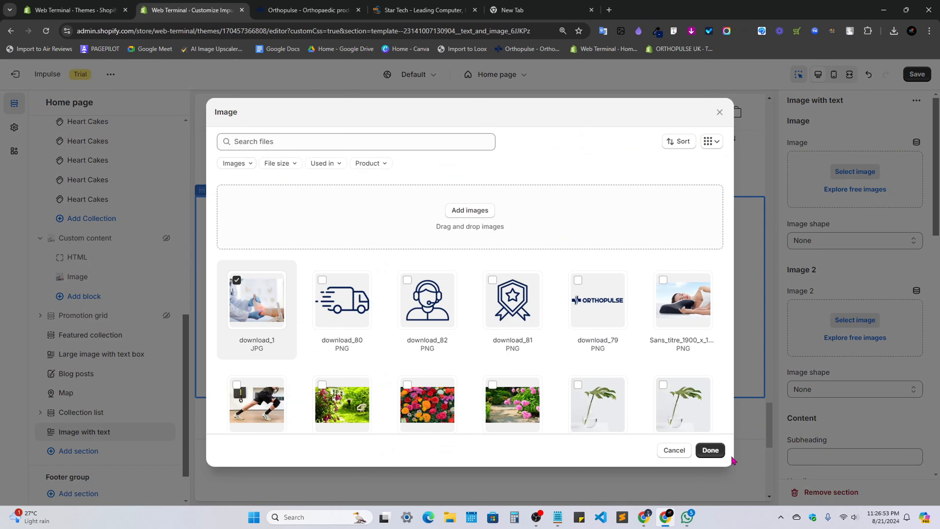
pyautogui.click(717, 451)
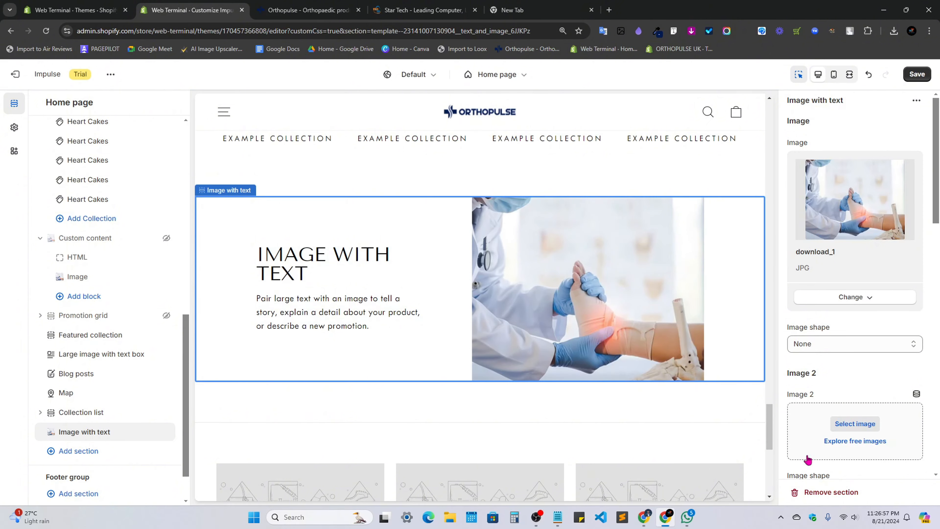
# Try download_1 as the Image with text section's second image and remove it again.
pyautogui.click(809, 424)
pyautogui.click(263, 297)
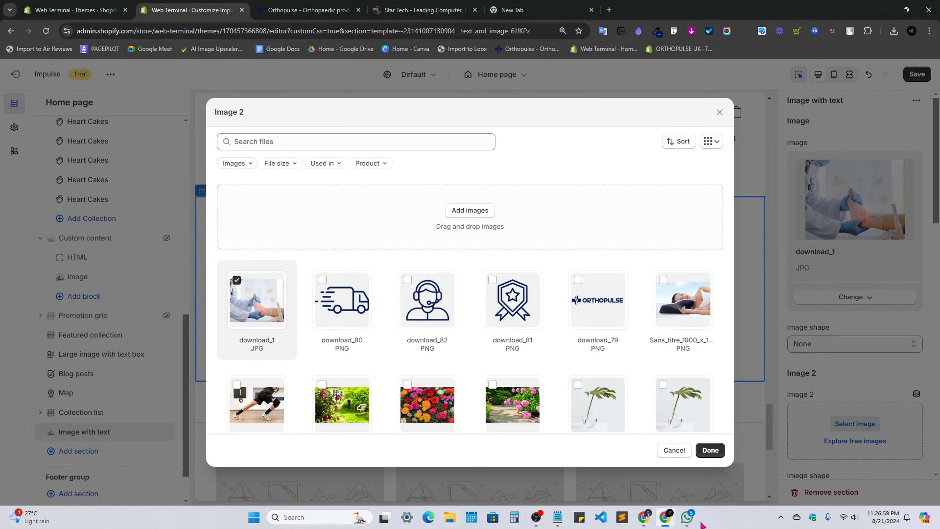
pyautogui.click(702, 453)
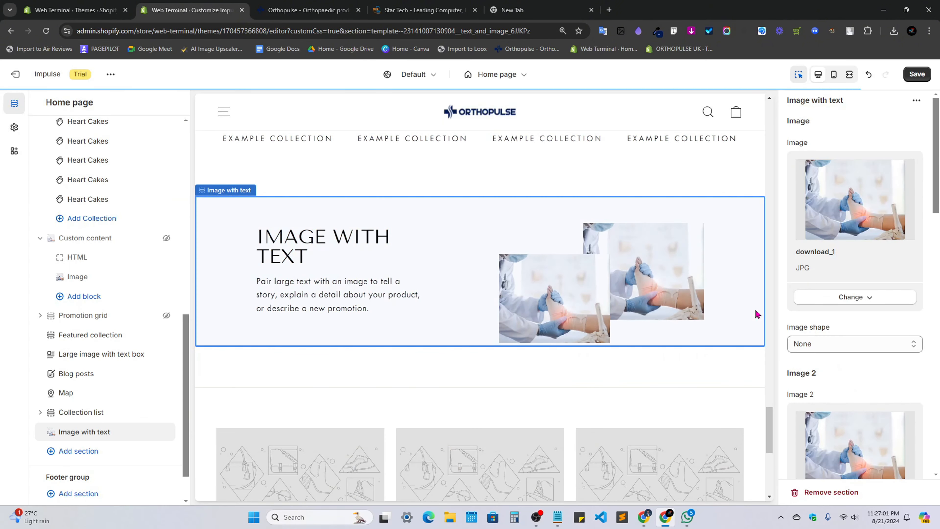
pyautogui.scroll(-2, 863, 428)
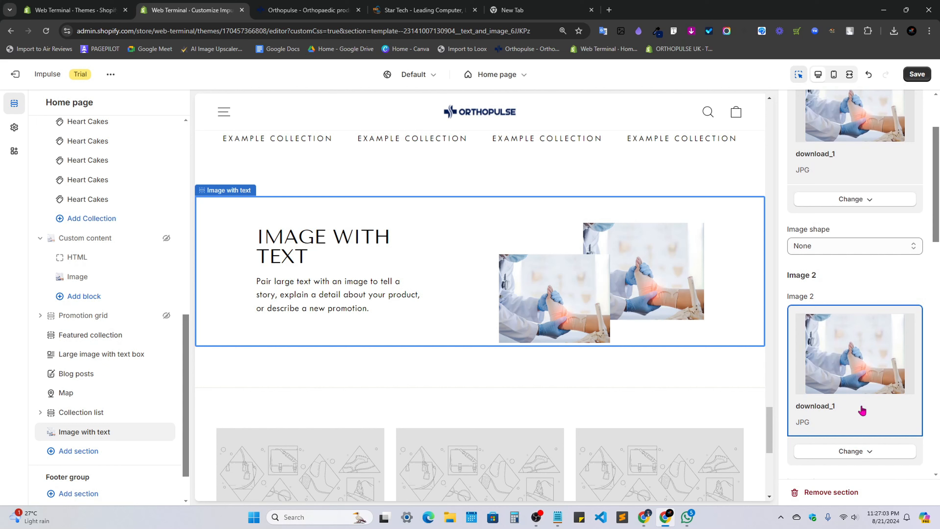
pyautogui.click(857, 451)
pyautogui.click(846, 411)
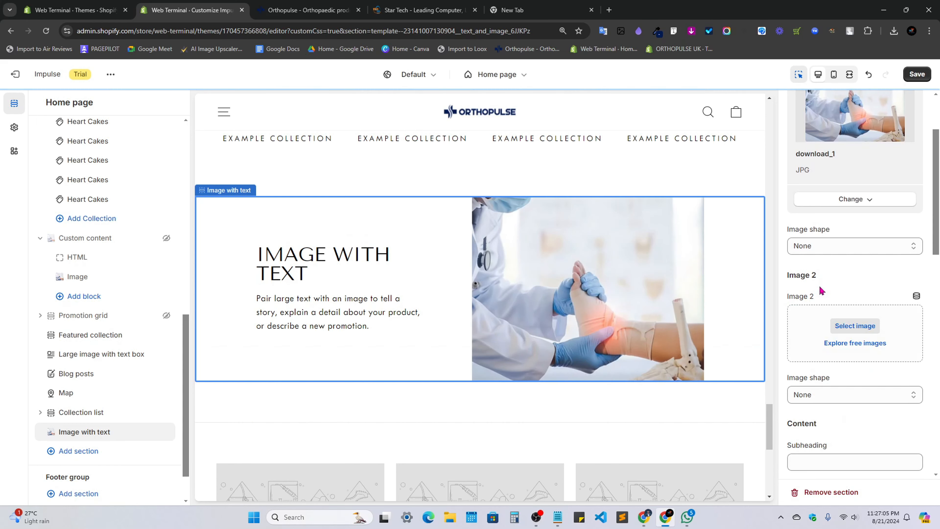
# Set the Image with text section's heading to "Orthopedic Perfection", copied from the Orthopulse store.
pyautogui.scroll(5, 355, 363)
pyautogui.scroll(-1, 529, 368)
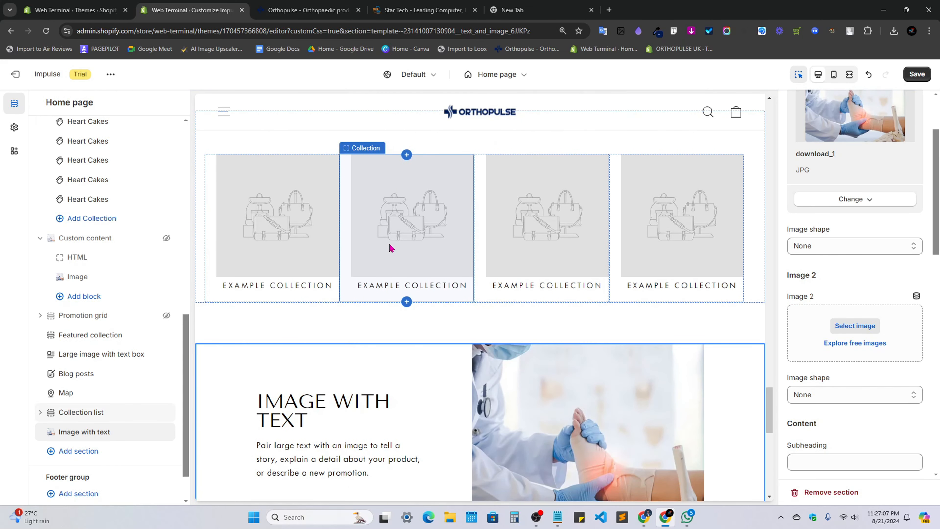
pyautogui.scroll(-1, 380, 409)
pyautogui.click(334, 5)
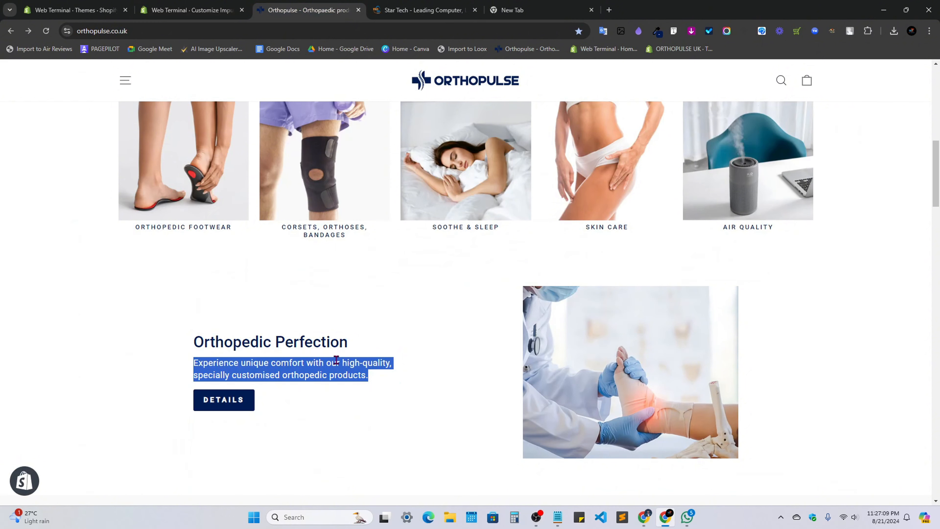
pyautogui.moveTo(348, 344); pyautogui.dragTo(232, 342)
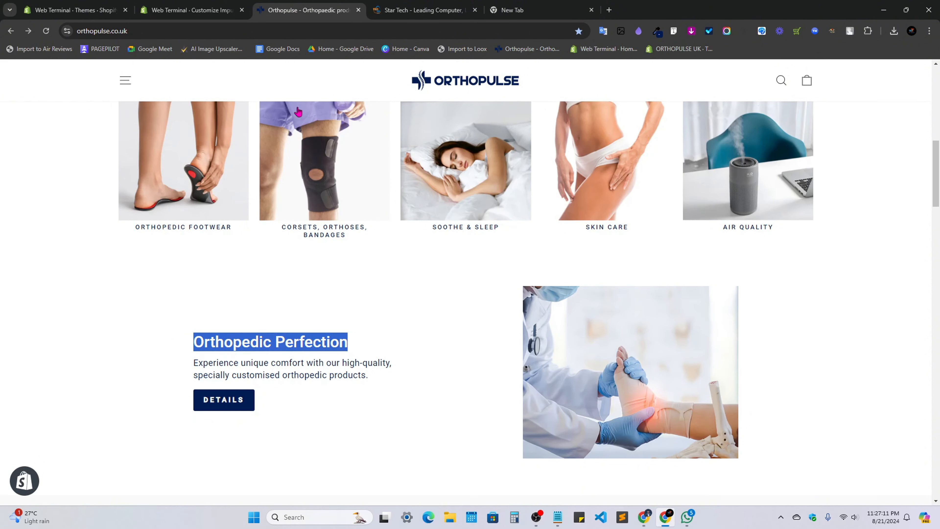
pyautogui.click(218, 9)
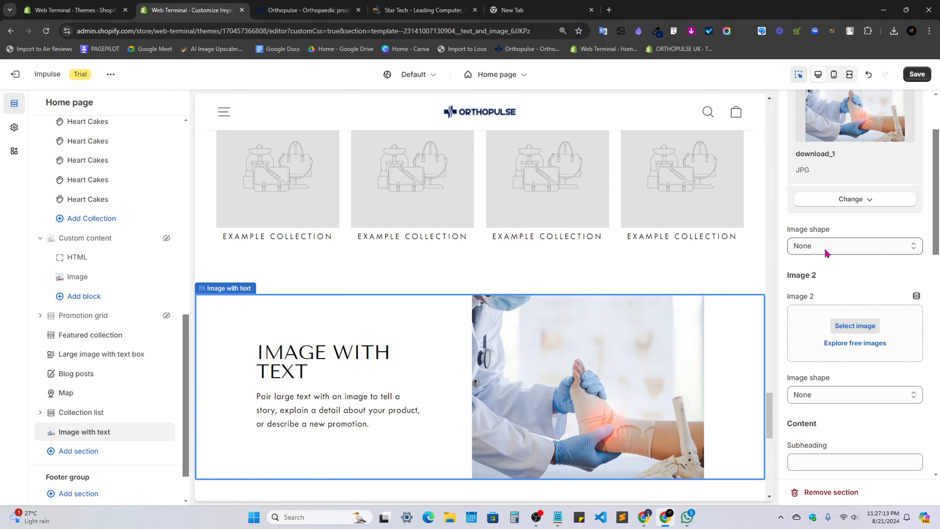
pyautogui.scroll(-8, 826, 253)
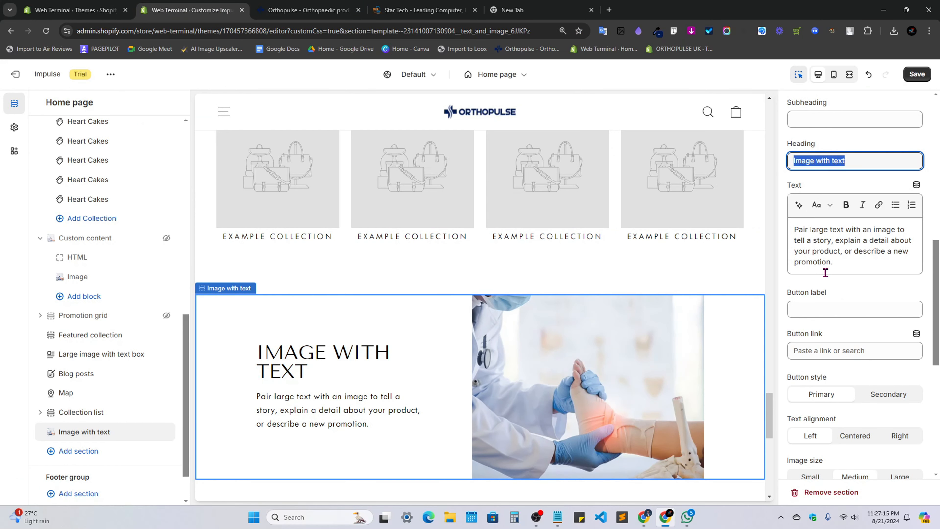
pyautogui.write('Orthopedic Perfection')
# Replace the section's text with "Experience unique comfort with our high-quality, specially customised orthopedic products." copied from the Orthopulse store.
pyautogui.click(307, 10)
pyautogui.click(363, 378)
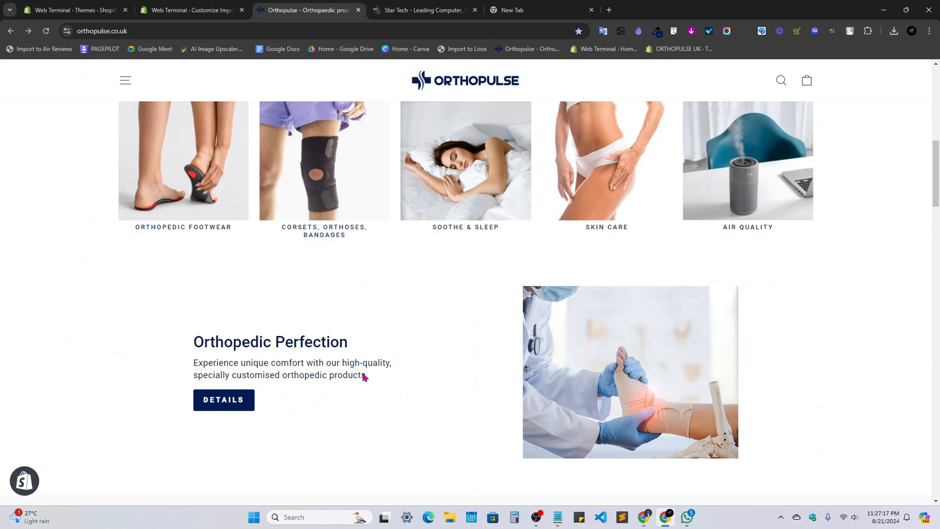
pyautogui.moveTo(374, 382); pyautogui.dragTo(228, 365)
pyautogui.click(190, 10)
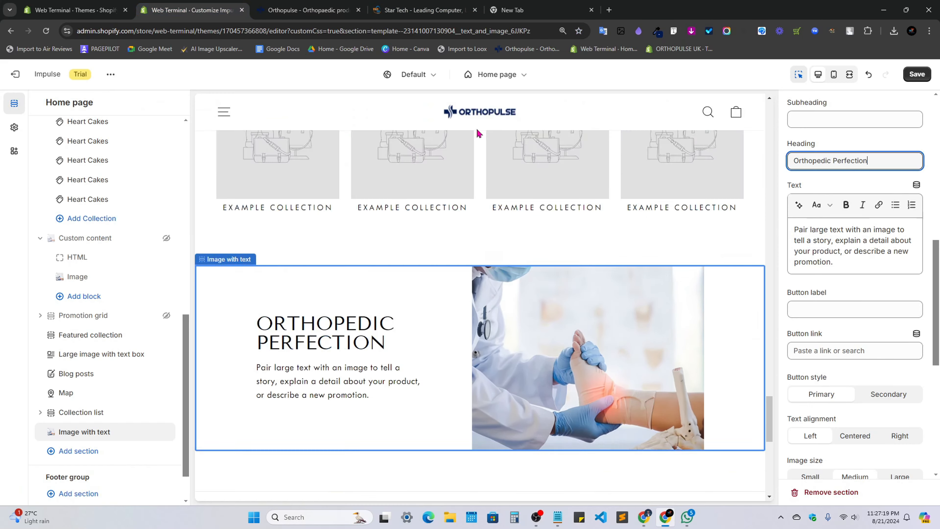
pyautogui.click(822, 241)
pyautogui.hotkey('ctrl', 'a')
pyautogui.write('Experience unique comfort with our high-quality, specially customised orthopedic products.')
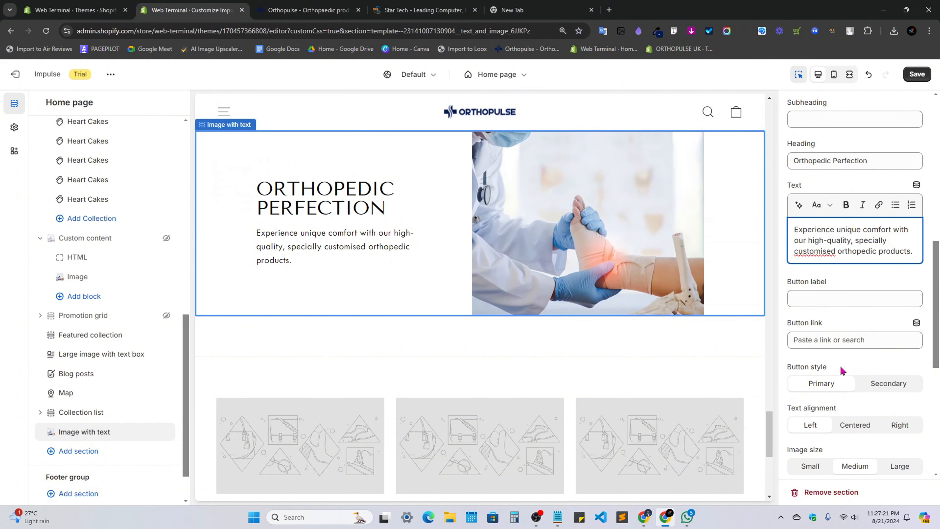
# Set the Image with text section's button label to "Details", matching the Orthopulse store's Orthopedic Perfection section.
pyautogui.click(841, 339)
pyautogui.click(792, 300)
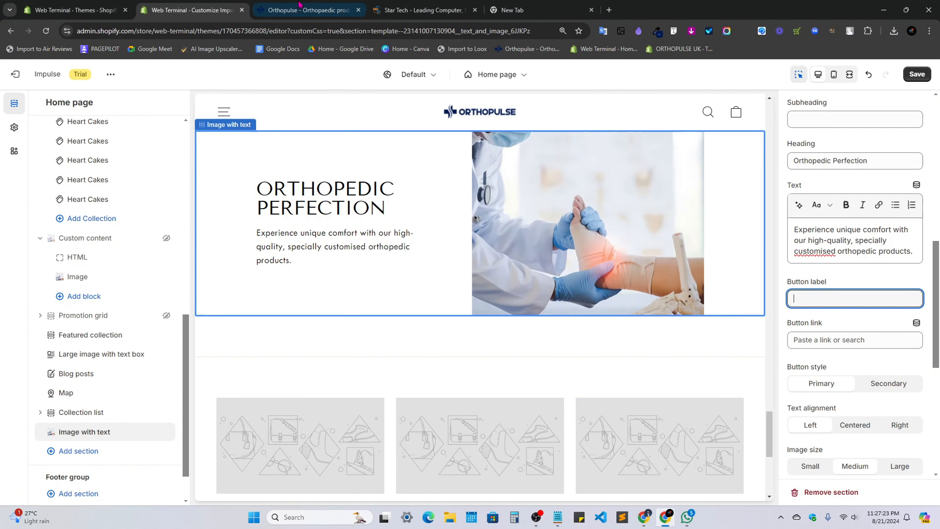
pyautogui.click(299, 5)
pyautogui.click(162, 411)
pyautogui.click(207, 8)
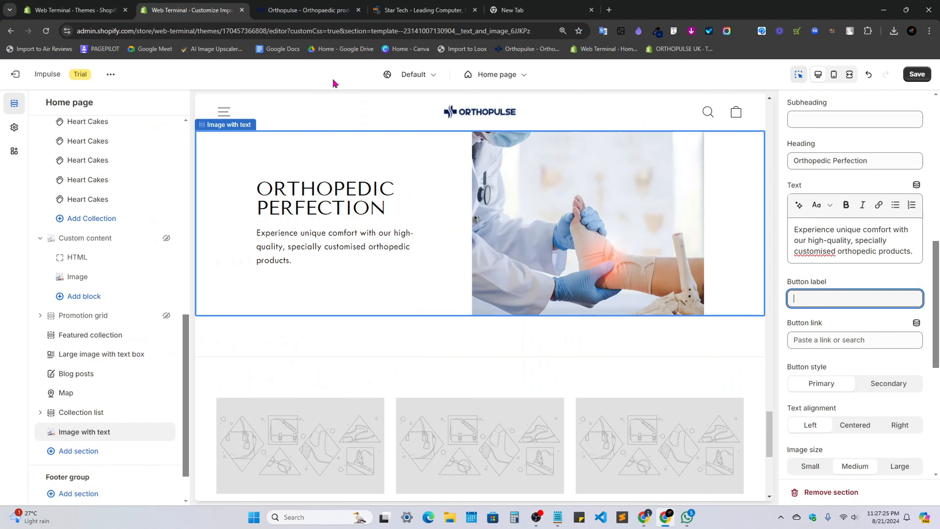
pyautogui.write('Details')
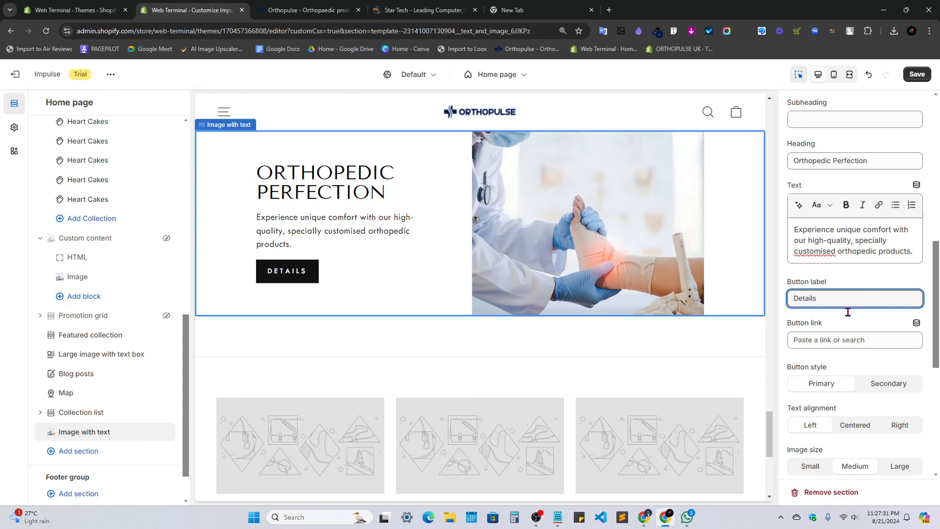
# Follow the Details button on the Orthopulse store, examine its destination address, and return to that store's home page.
pyautogui.click(307, 8)
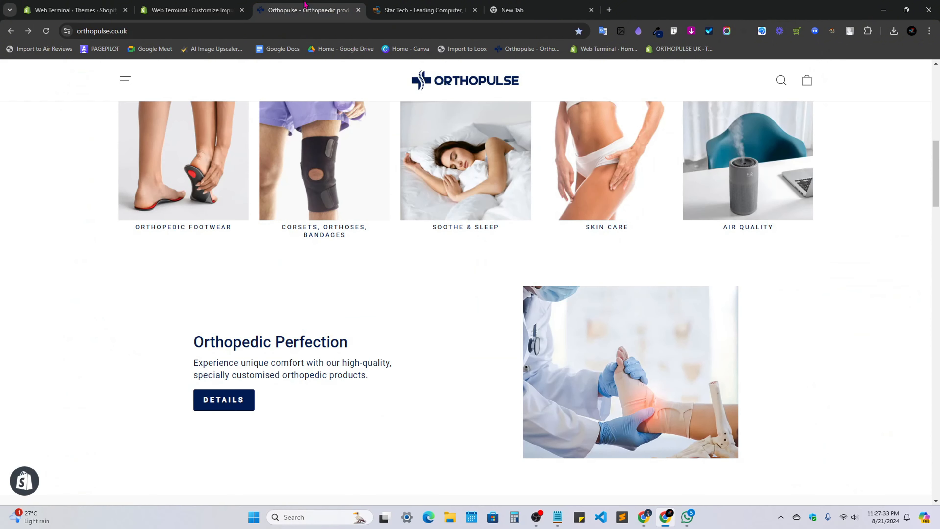
pyautogui.scroll(-1, 389, 363)
pyautogui.click(235, 356)
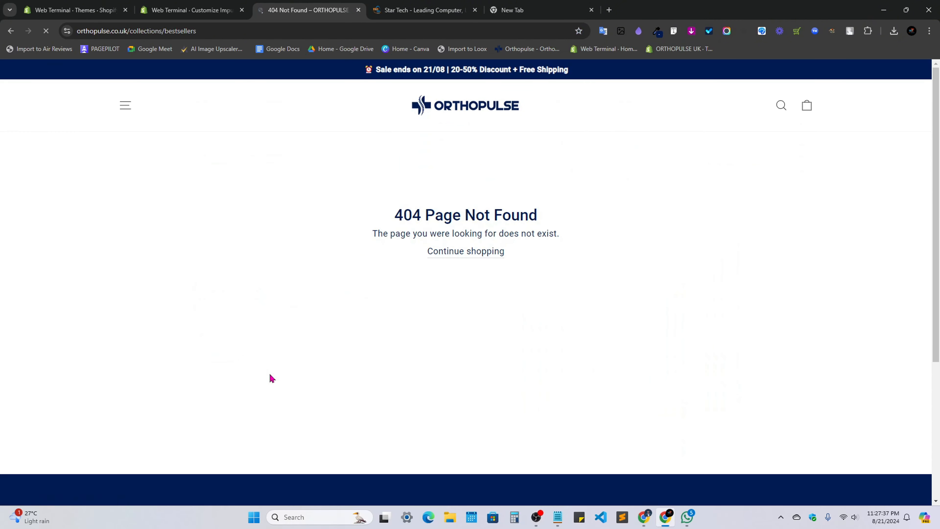
pyautogui.click(152, 30)
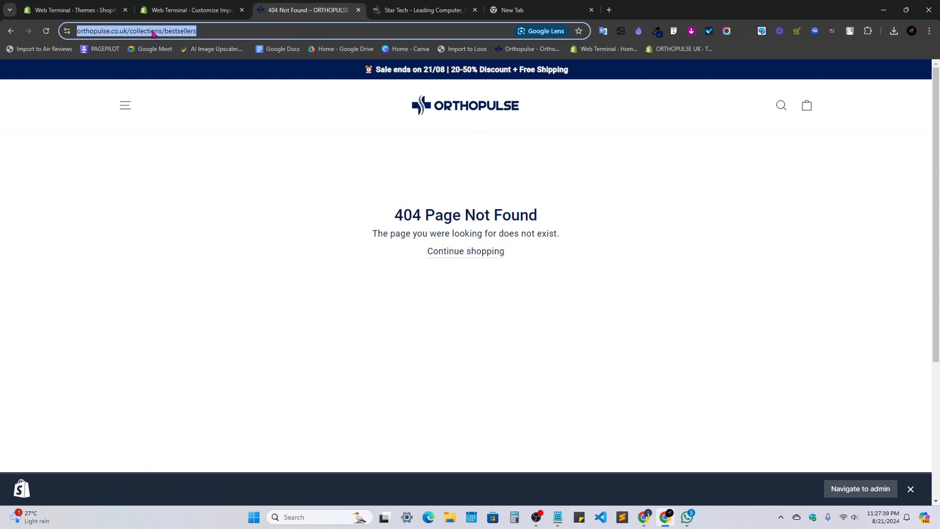
pyautogui.click(152, 32)
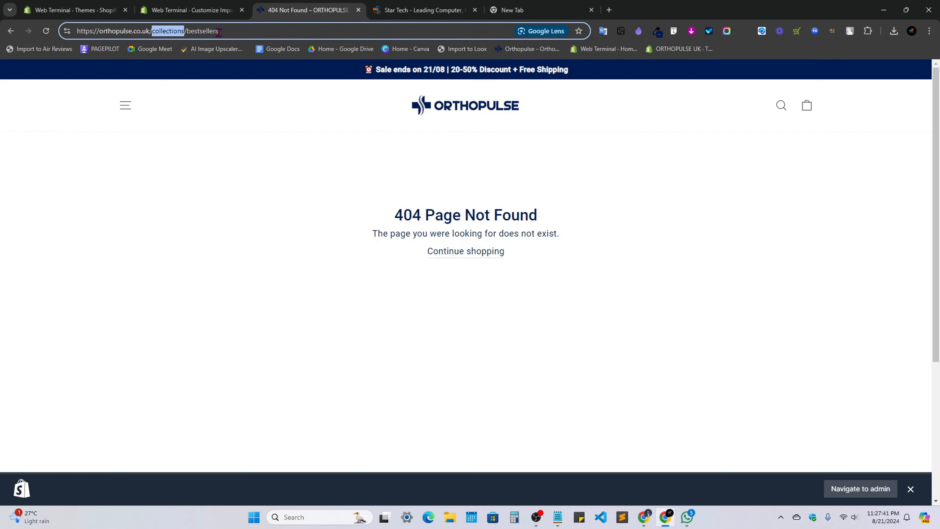
pyautogui.click(448, 109)
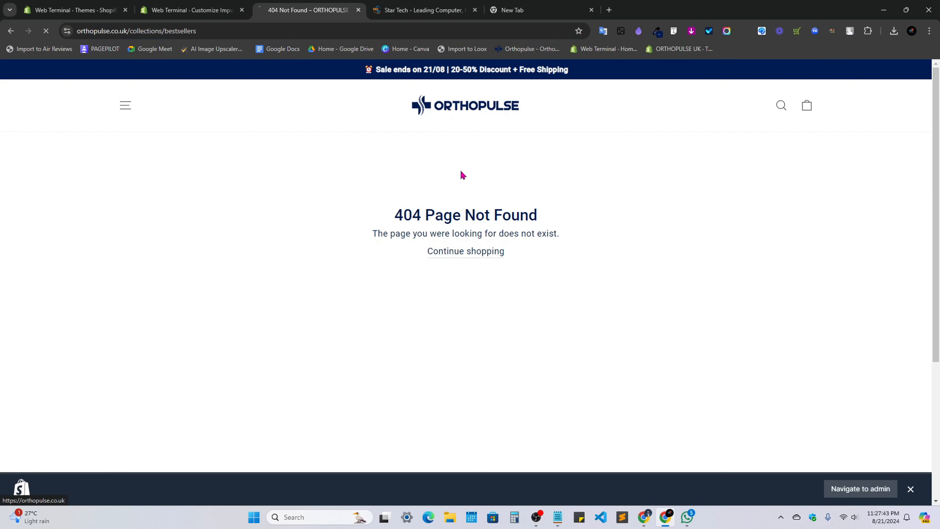
# Back in the theme editor, link the Image with text section's button to All collections and save the theme.
pyautogui.click(199, 7)
pyautogui.click(316, 281)
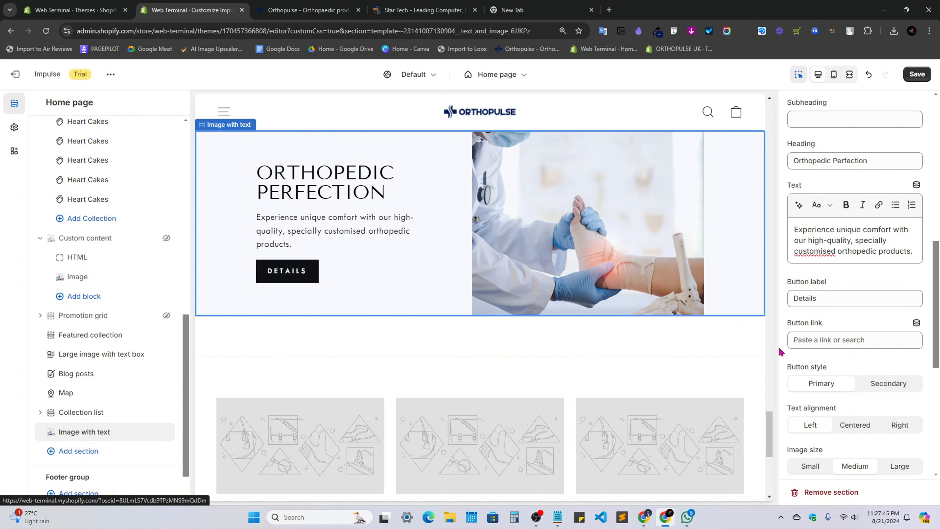
pyautogui.scroll(-3, 811, 313)
pyautogui.click(825, 242)
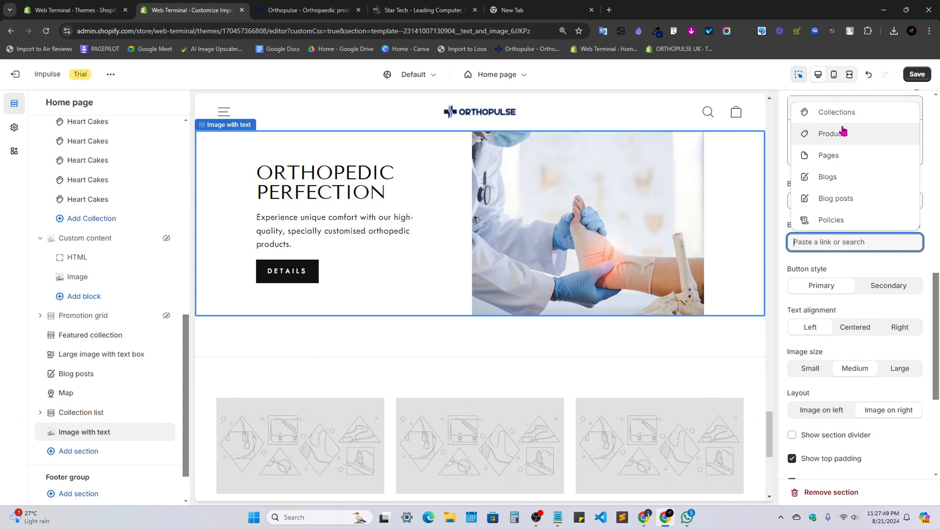
pyautogui.click(837, 113)
pyautogui.click(840, 242)
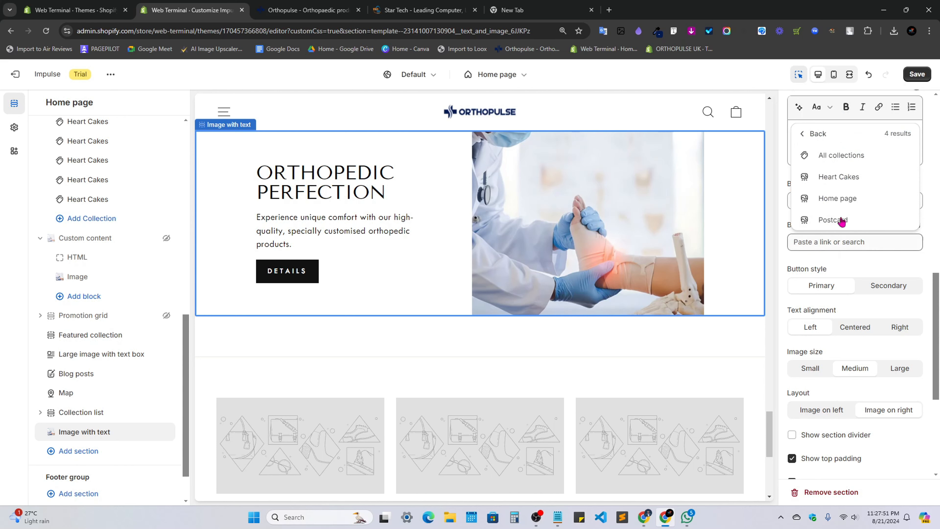
pyautogui.click(840, 156)
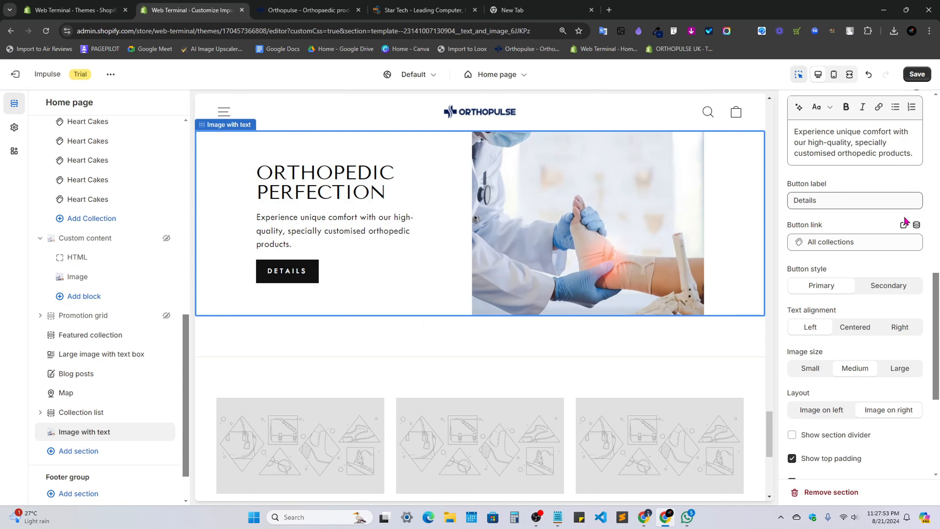
pyautogui.click(922, 78)
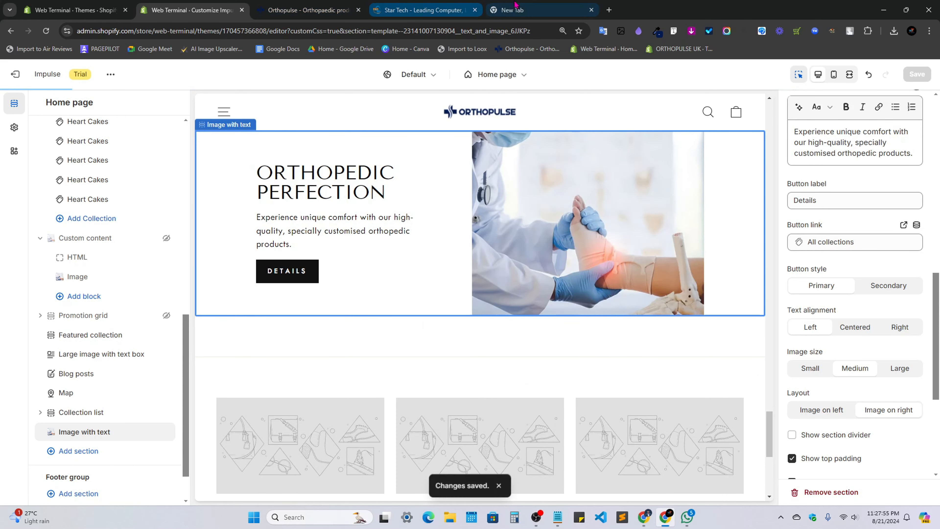
# Open the Impulse theme preview and test the Details button in its Orthopedic Perfection section.
pyautogui.click(110, 76)
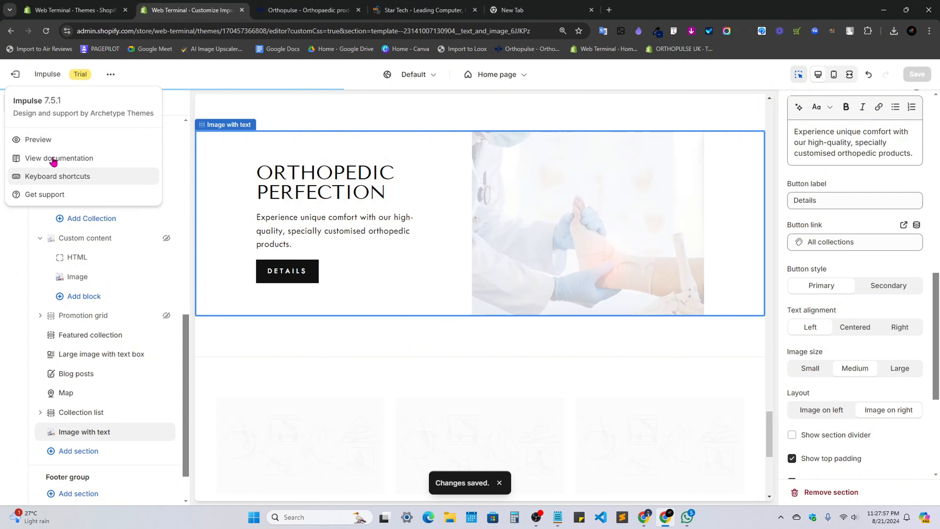
pyautogui.click(53, 155)
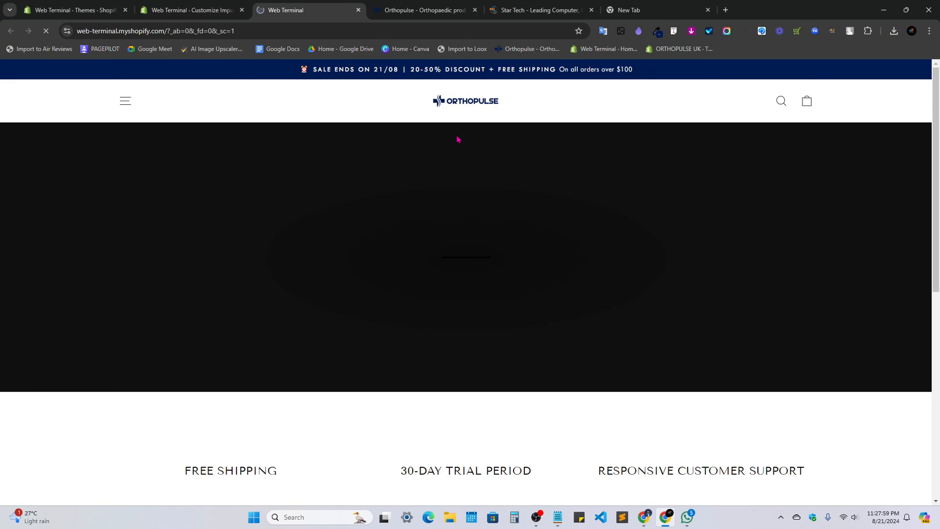
pyautogui.scroll(-8, 383, 340)
pyautogui.scroll(-5, 692, 380)
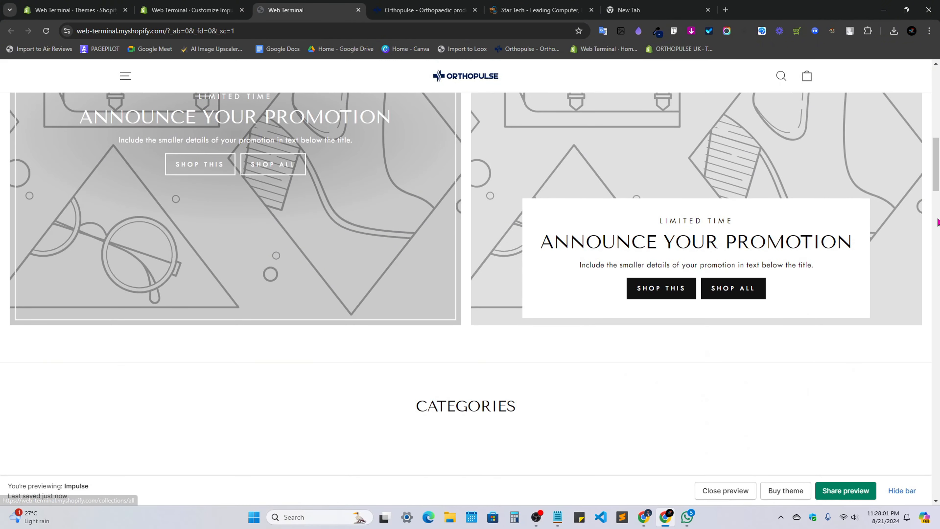
pyautogui.moveTo(938, 174); pyautogui.dragTo(937, 447)
pyautogui.click(200, 201)
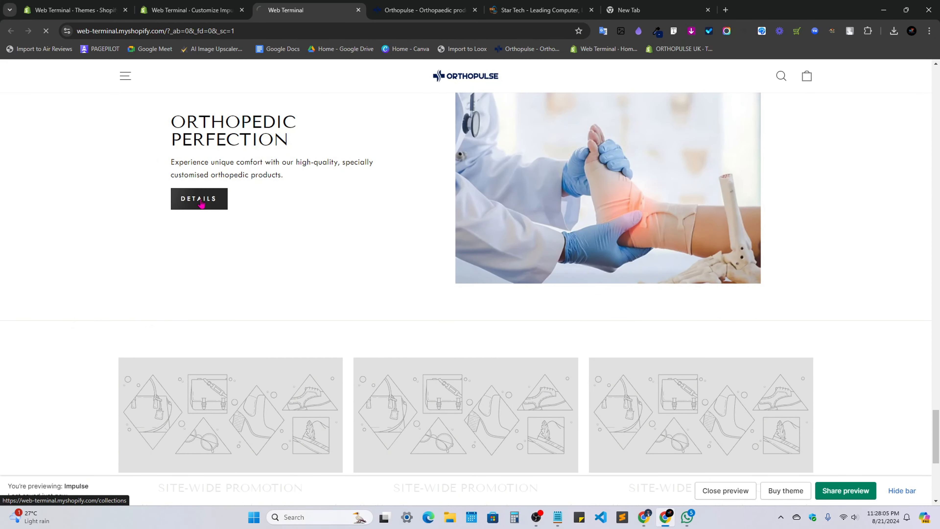
# Look through the Catalog page in the preview, open the Heart Cakes collection and view its products.
pyautogui.scroll(-5, 405, 288)
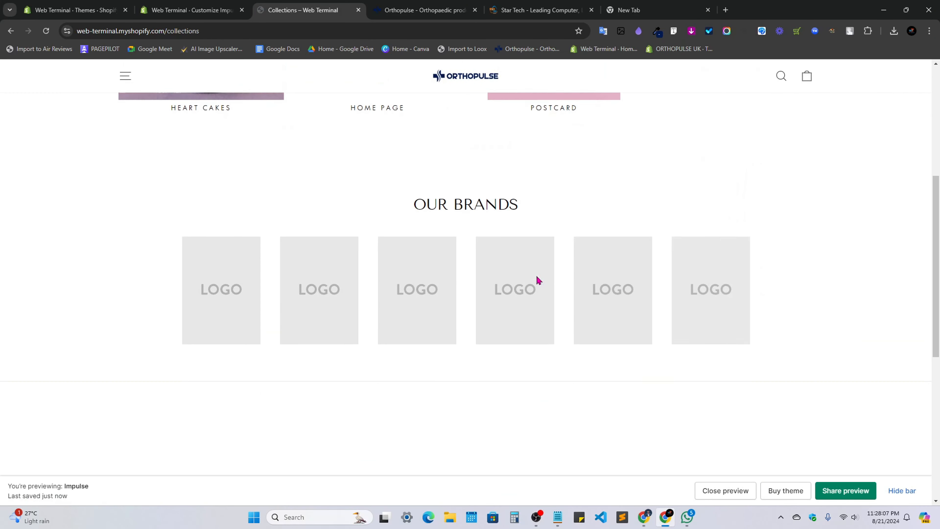
pyautogui.scroll(8, 537, 280)
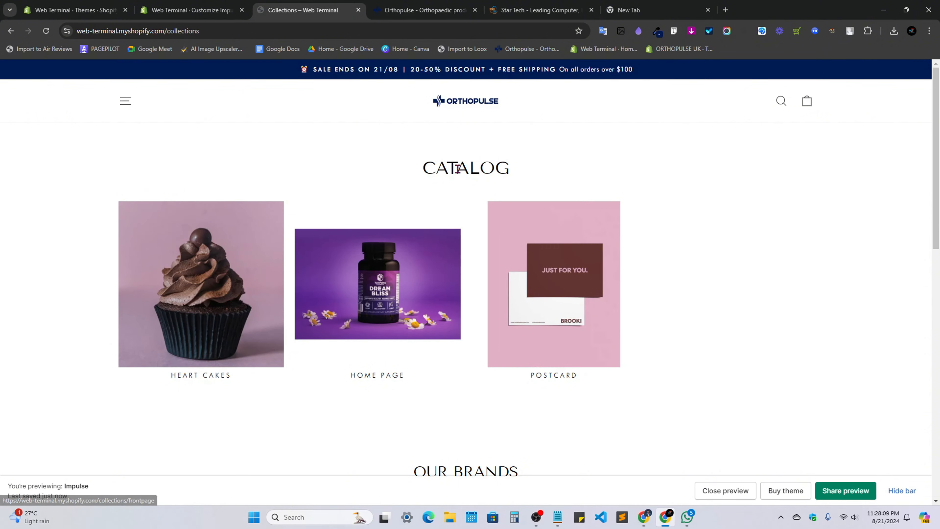
pyautogui.moveTo(414, 166); pyautogui.dragTo(520, 172)
pyautogui.click(557, 175)
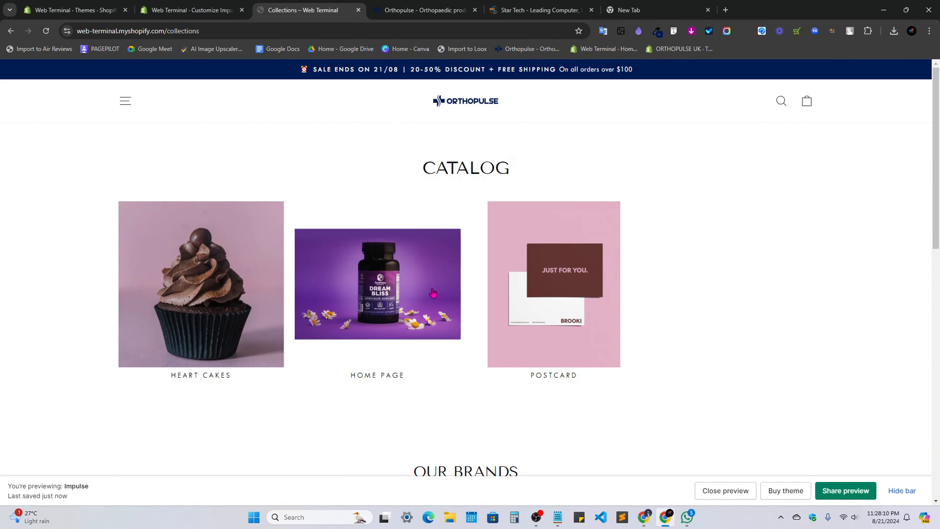
pyautogui.click(178, 326)
pyautogui.scroll(-7, 539, 282)
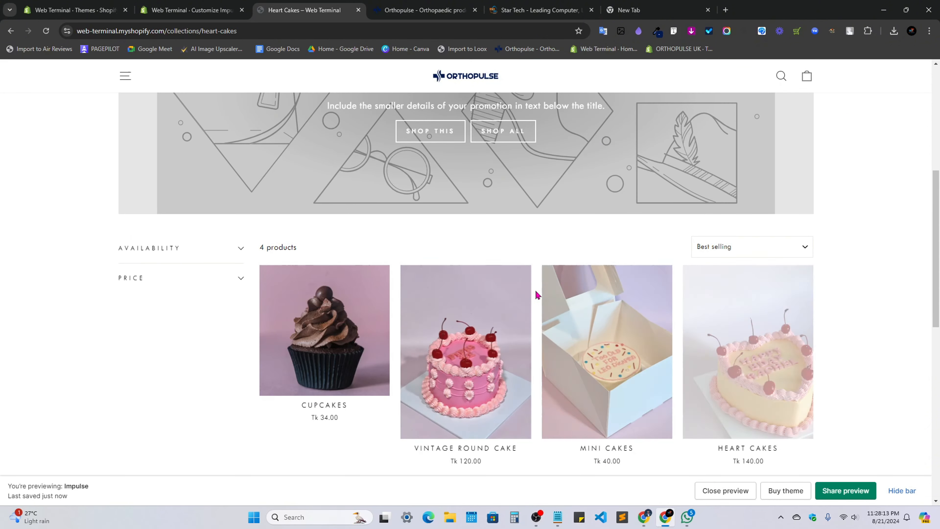
# Remove the Featured collection, Large image with text box, Blog posts and Map sections from the home page in the theme editor.
pyautogui.hotkey('ctrl', 'shift', 'Tab')
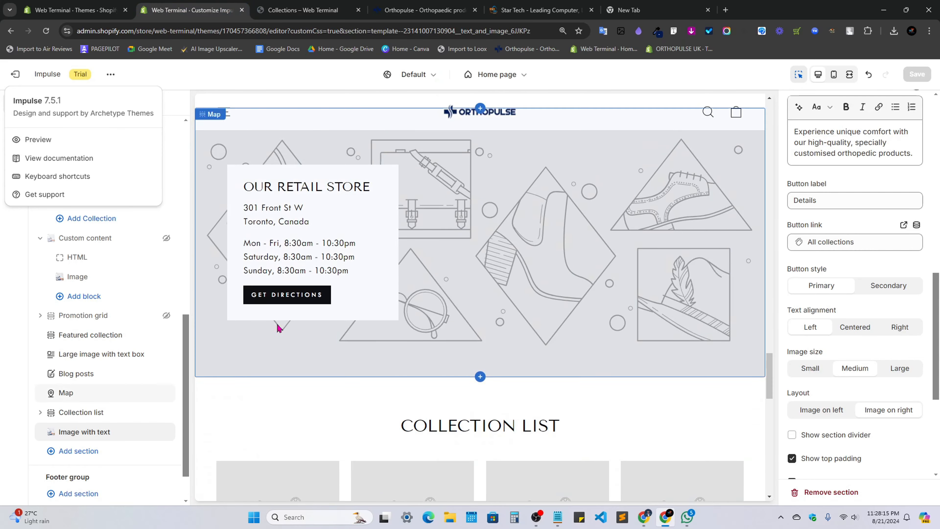
pyautogui.click(153, 335)
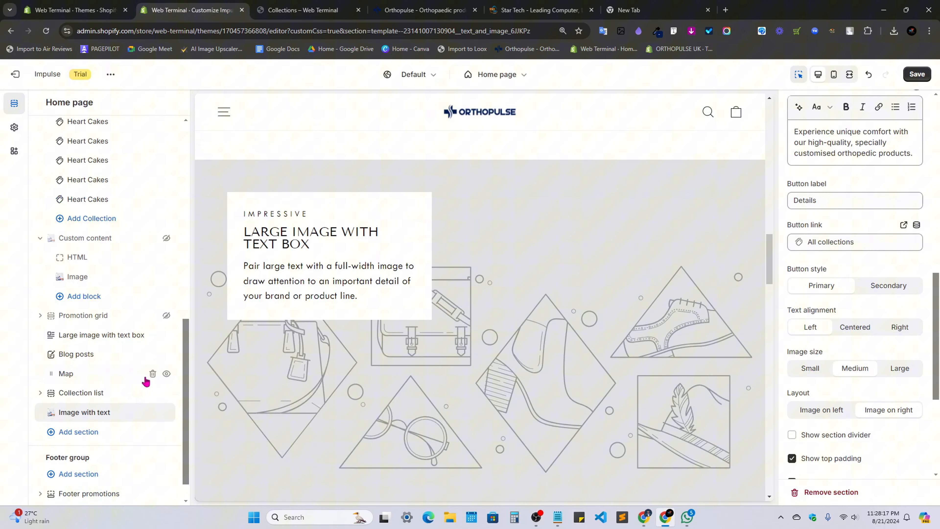
pyautogui.click(153, 335)
pyautogui.click(152, 335)
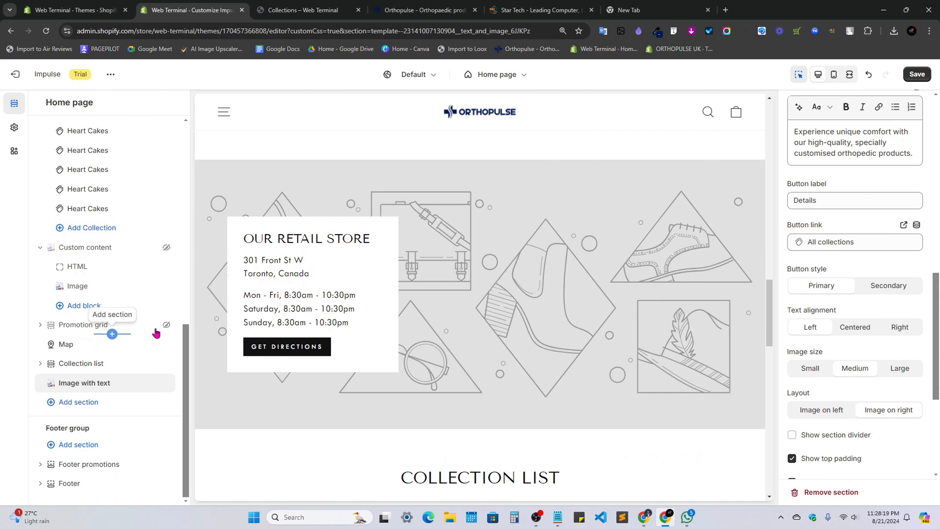
pyautogui.click(152, 345)
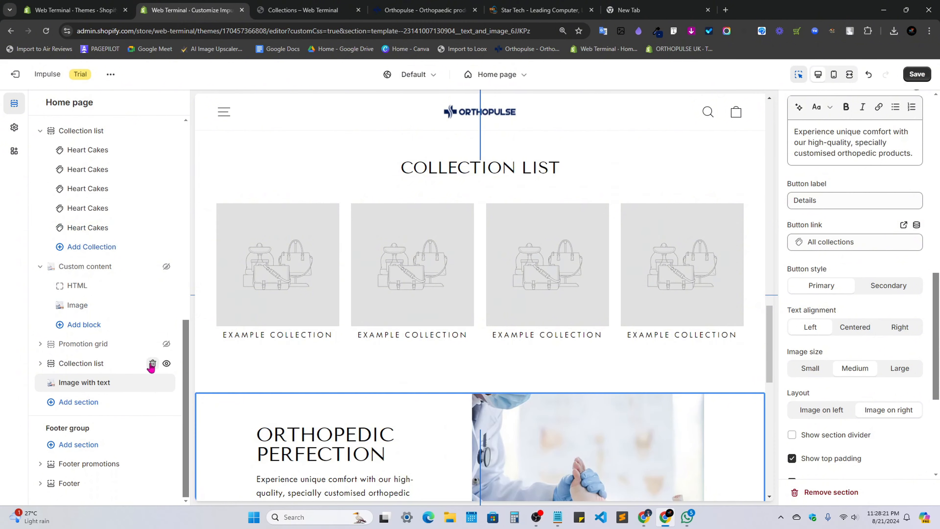
# Try to move the Collection list section above Image with text, collapse the upper Promotion grid, and save the theme.
pyautogui.moveTo(148, 364); pyautogui.dragTo(404, 261)
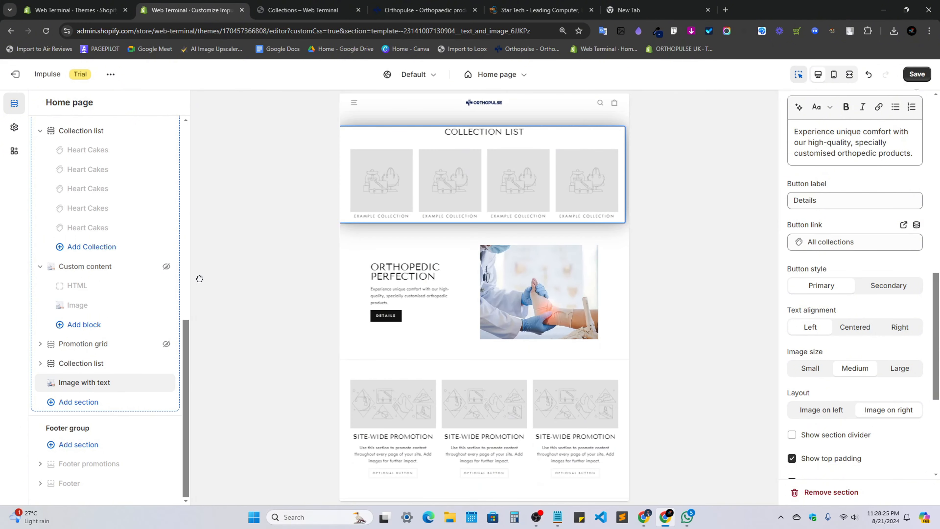
pyautogui.scroll(6, 107, 280)
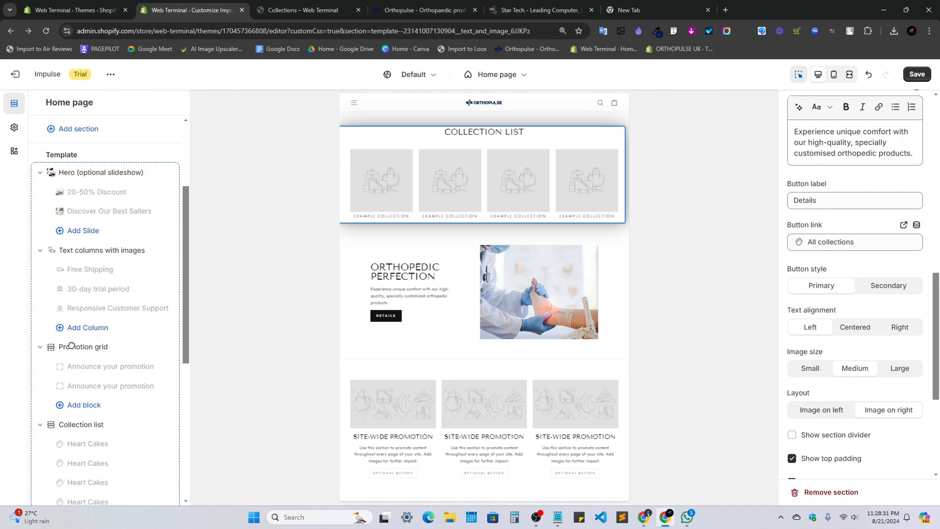
pyautogui.click(40, 347)
pyautogui.scroll(-5, 83, 419)
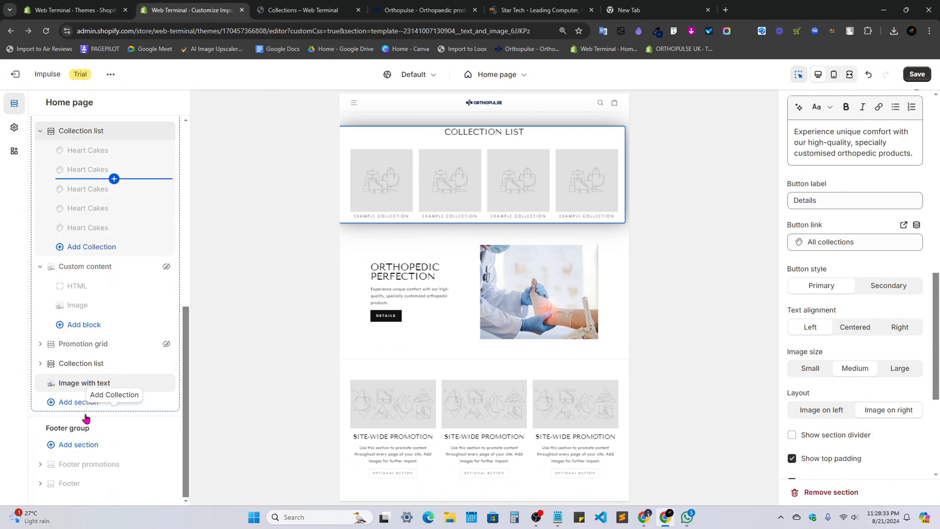
pyautogui.click(917, 74)
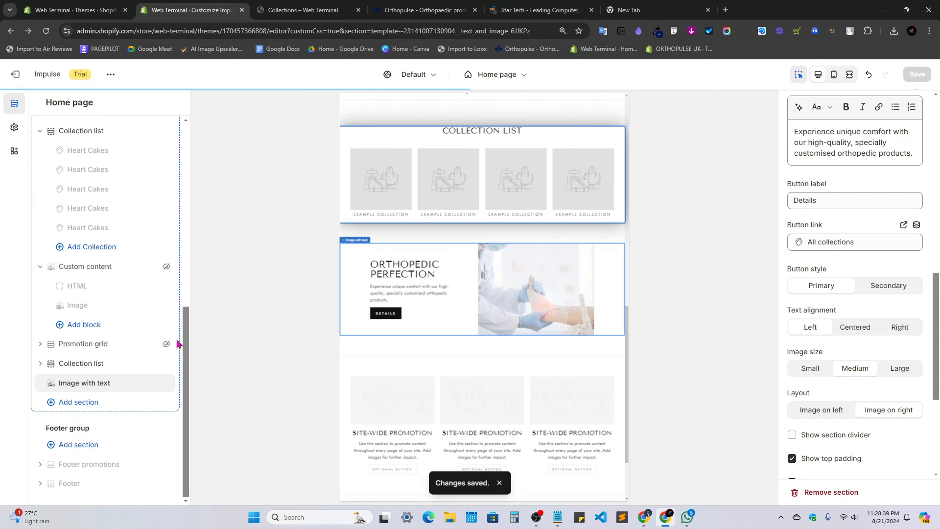
# Look over the home page section list, the sections available for the footer group, and the theme settings categories.
pyautogui.scroll(10, 94, 249)
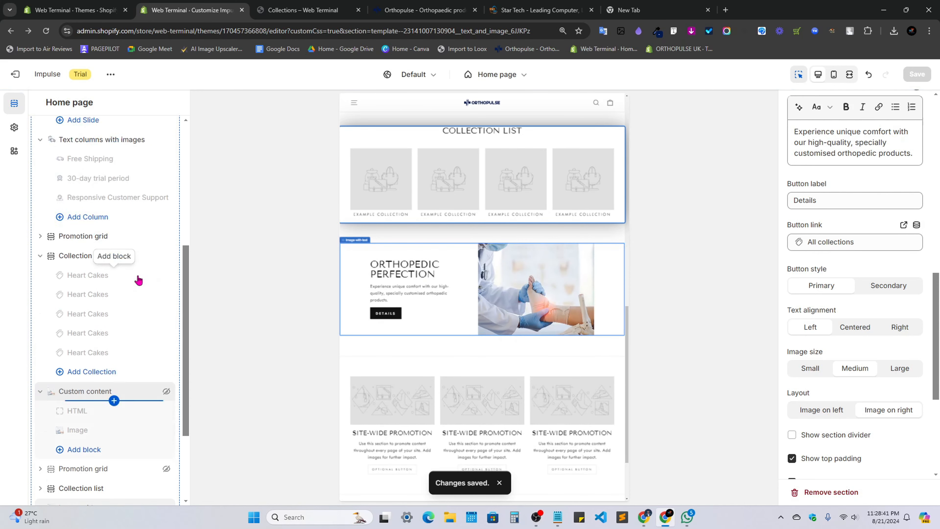
pyautogui.scroll(-2, 91, 333)
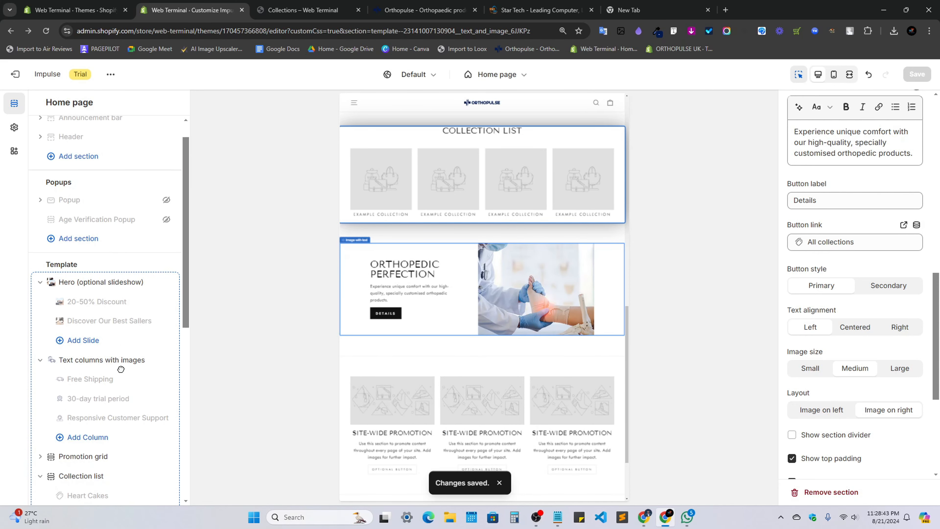
pyautogui.scroll(-8, 91, 345)
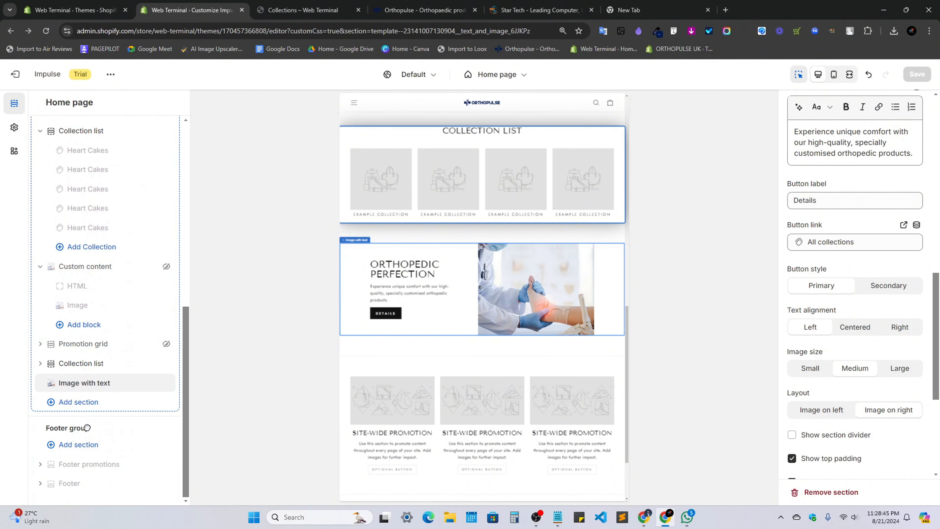
pyautogui.click(79, 445)
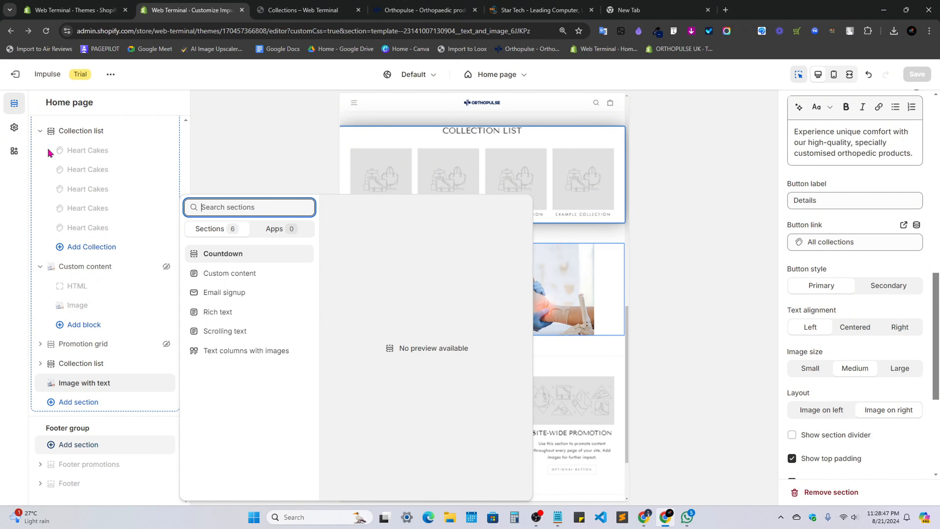
pyautogui.click(14, 127)
pyautogui.click(14, 127)
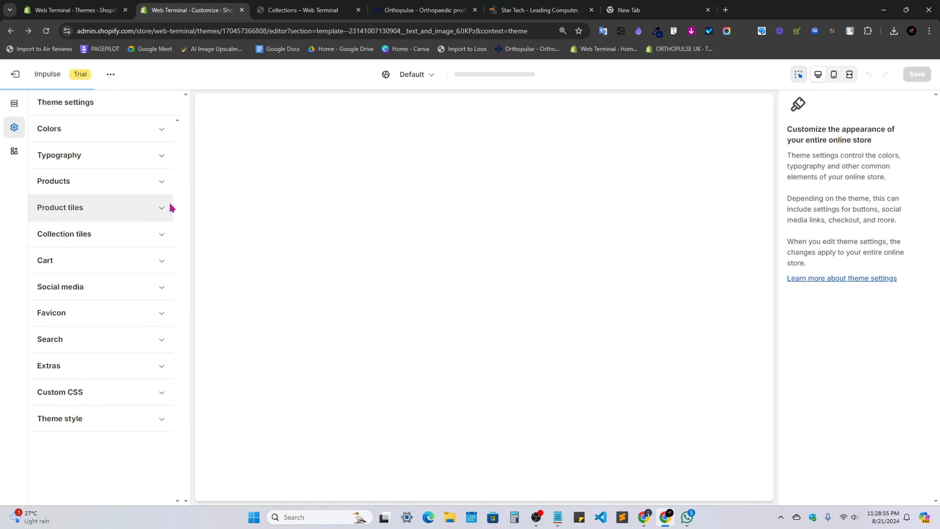
pyautogui.click(14, 103)
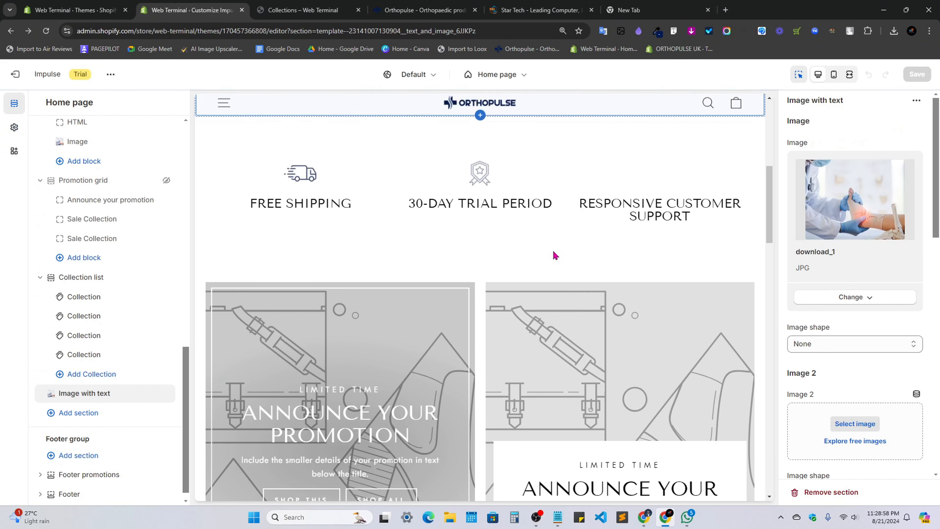
# Remove the visible Promotion grid section between Text columns with images and the Categories collection list.
pyautogui.scroll(-2, 325, 269)
pyautogui.click(325, 269)
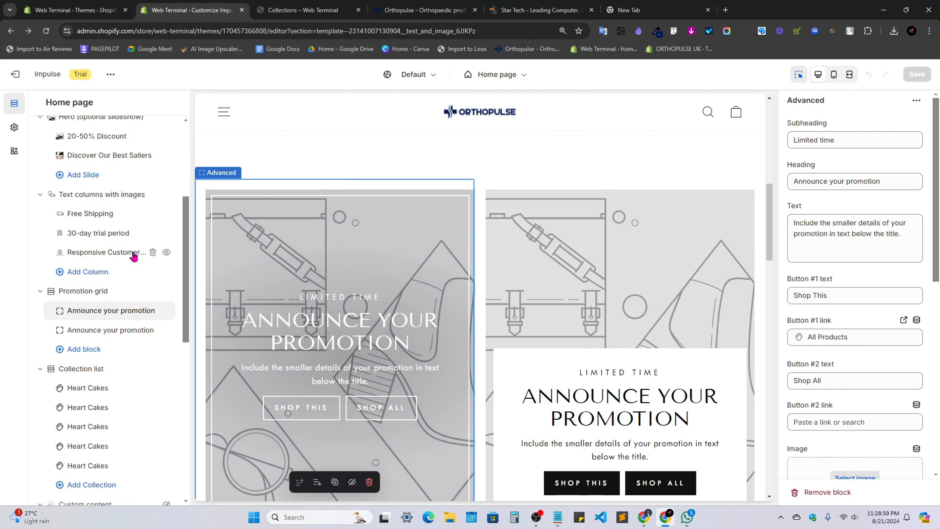
pyautogui.click(152, 290)
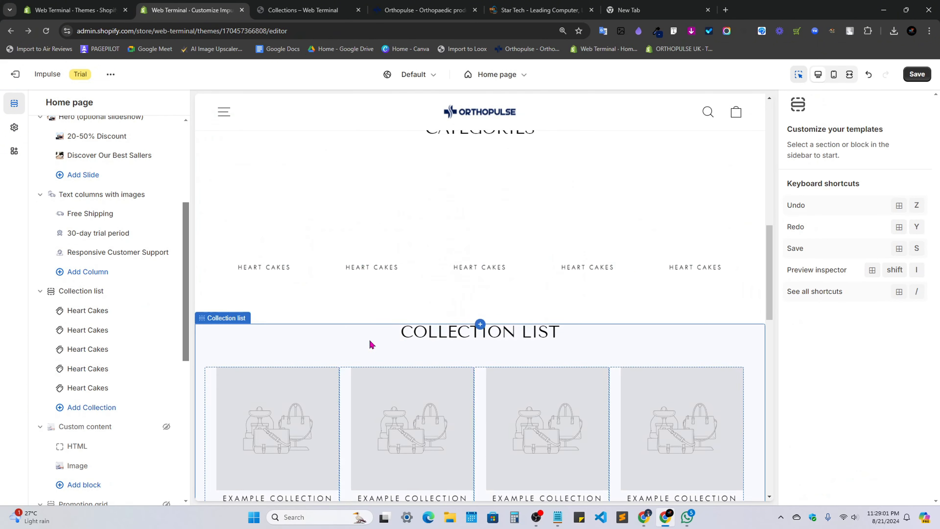
# Review the placeholder Collection list and the rest of the home page, and remove the hidden Custom content section.
pyautogui.click(230, 370)
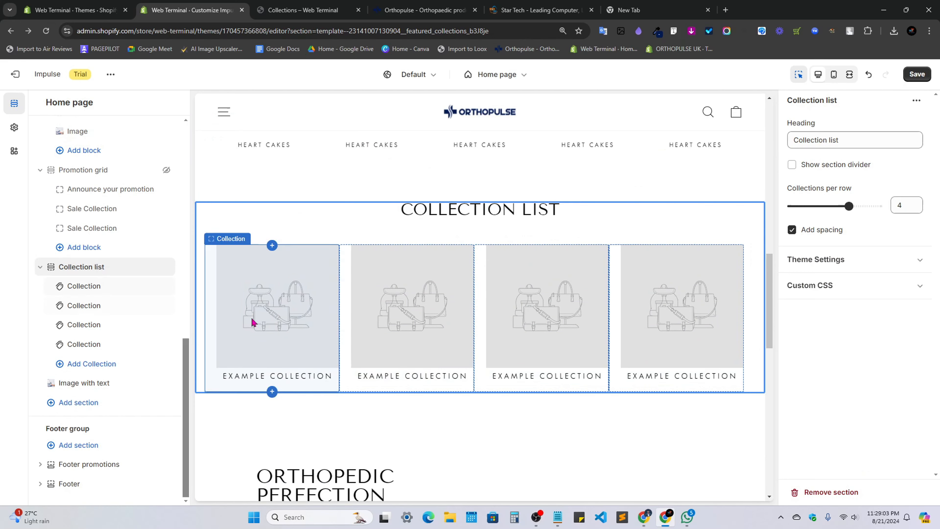
pyautogui.scroll(-3, 363, 259)
pyautogui.scroll(-6, 451, 289)
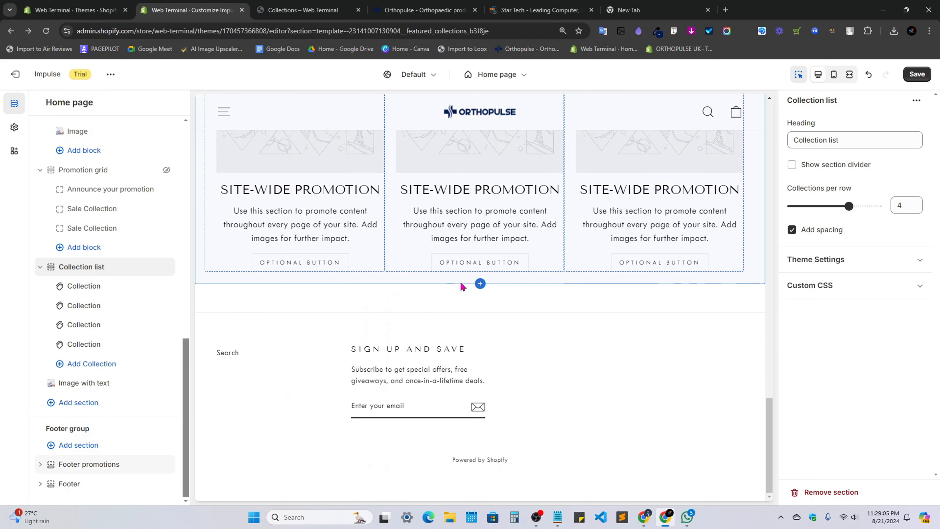
pyautogui.scroll(8, 463, 288)
pyautogui.scroll(5, 96, 278)
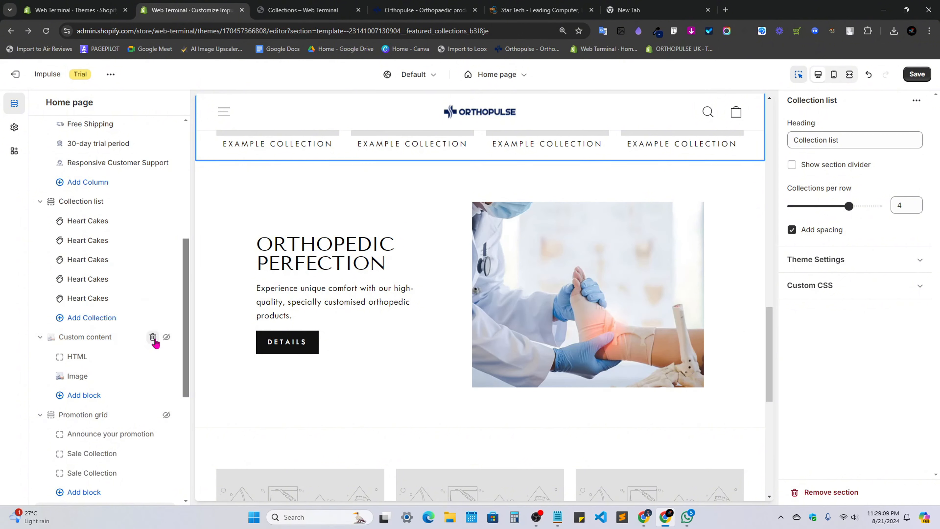
pyautogui.click(154, 339)
# Remove the placeholder Collection list section above Image with text and look over the remaining home page.
pyautogui.scroll(3, 95, 296)
pyautogui.click(97, 300)
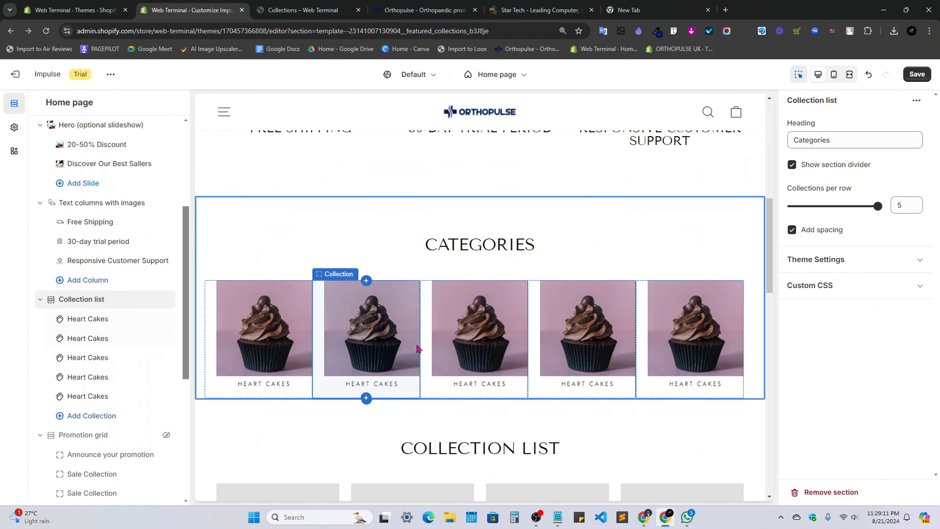
pyautogui.click(100, 436)
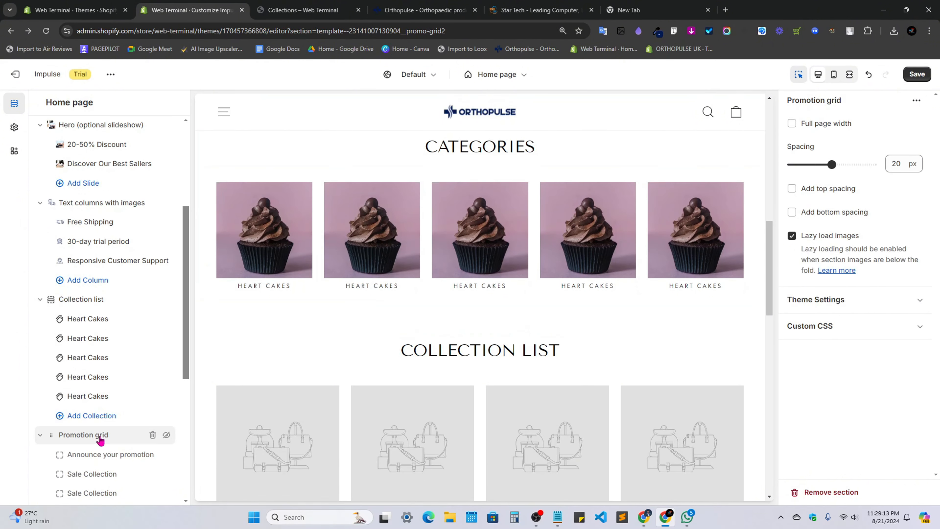
pyautogui.click(225, 357)
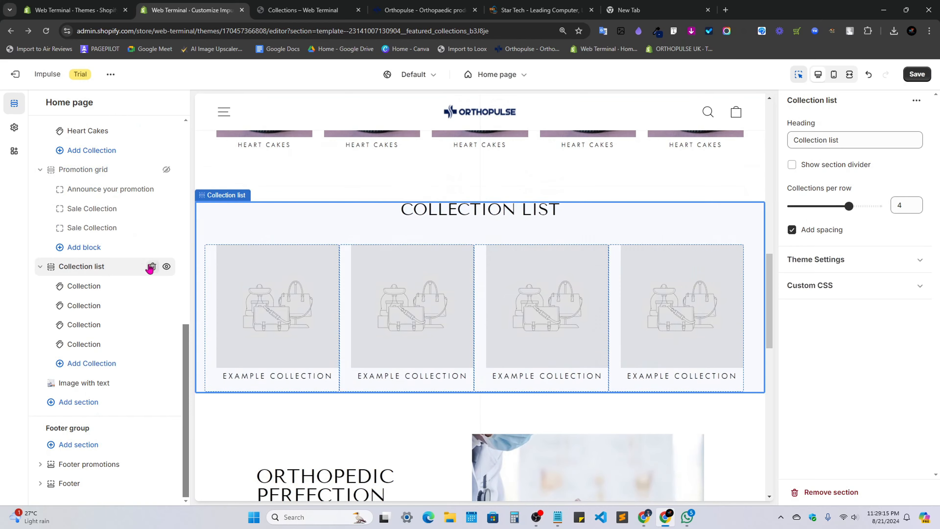
pyautogui.click(151, 266)
pyautogui.scroll(8, 542, 315)
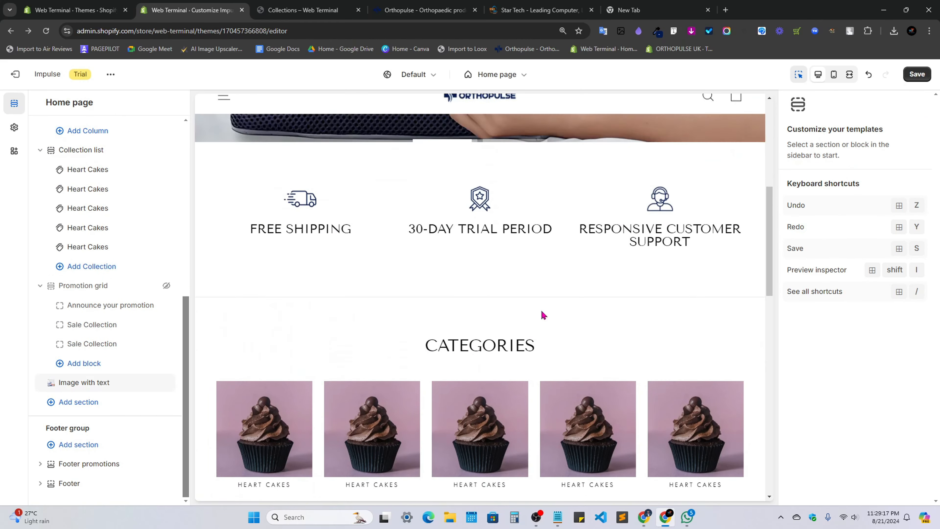
pyautogui.scroll(-10, 542, 315)
# Switch to the live Orthopulse site and examine its home page sections down to the customer testimonials and Bestsellers.
pyautogui.click(422, 10)
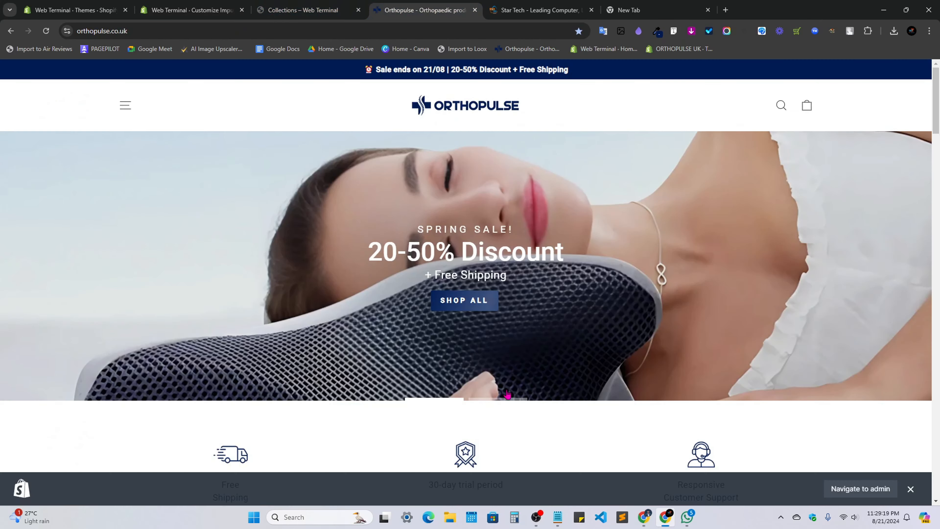
pyautogui.scroll(-18, 511, 389)
pyautogui.scroll(4, 556, 241)
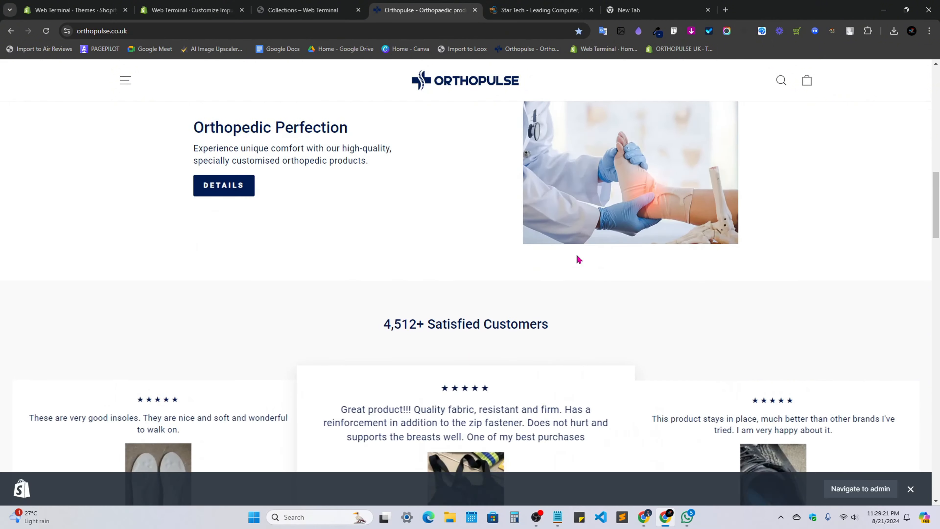
pyautogui.scroll(-4, 580, 260)
pyautogui.scroll(-4, 933, 226)
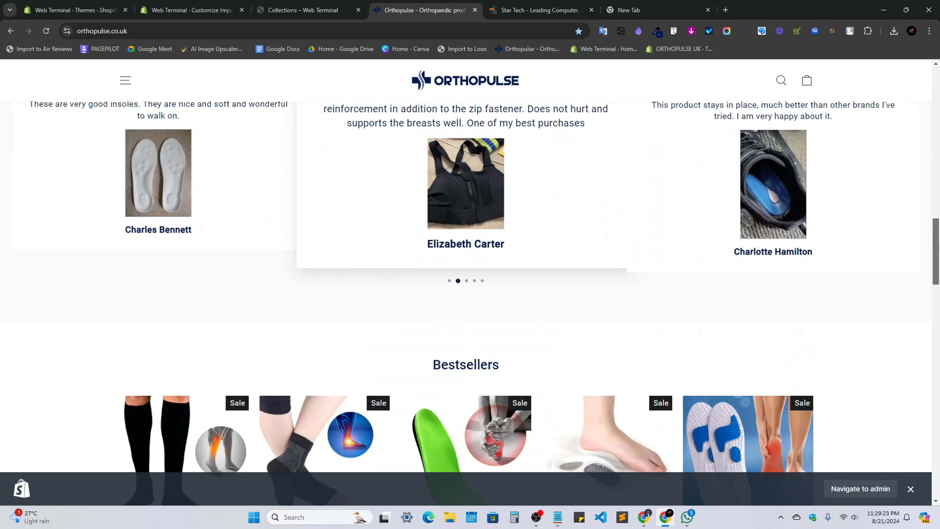
pyautogui.scroll(4, 924, 219)
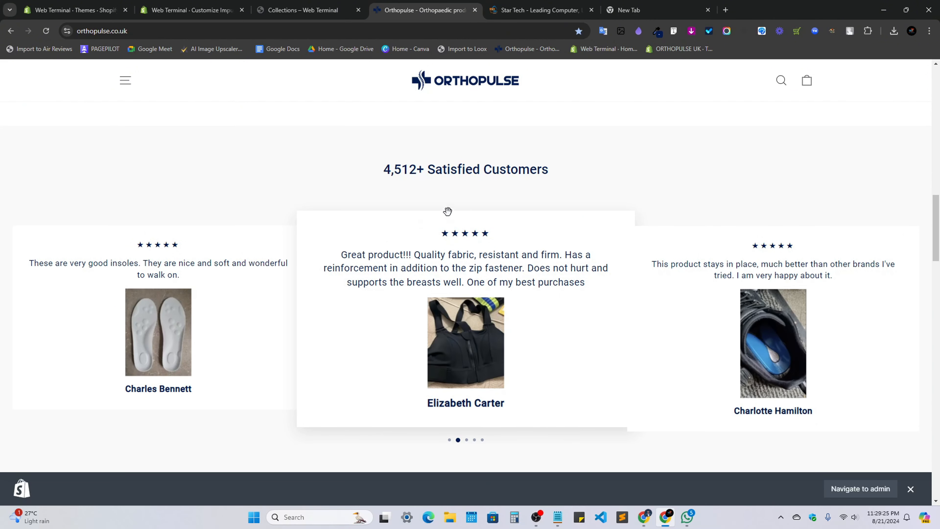
# Browse through the customer review slides in the live site's testimonials carousel.
pyautogui.moveTo(808, 275); pyautogui.dragTo(518, 315)
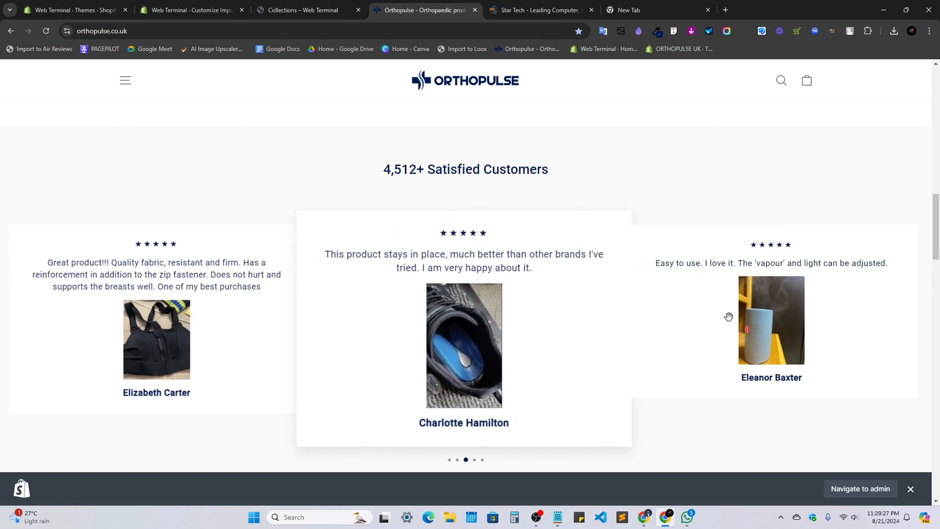
pyautogui.moveTo(728, 317); pyautogui.dragTo(390, 327)
pyautogui.moveTo(684, 308); pyautogui.dragTo(349, 353)
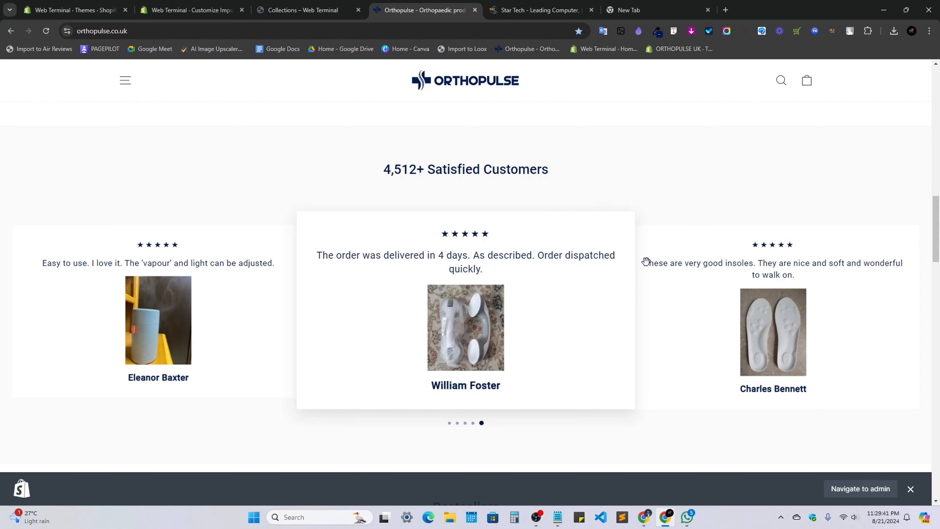
pyautogui.moveTo(814, 319); pyautogui.dragTo(626, 336)
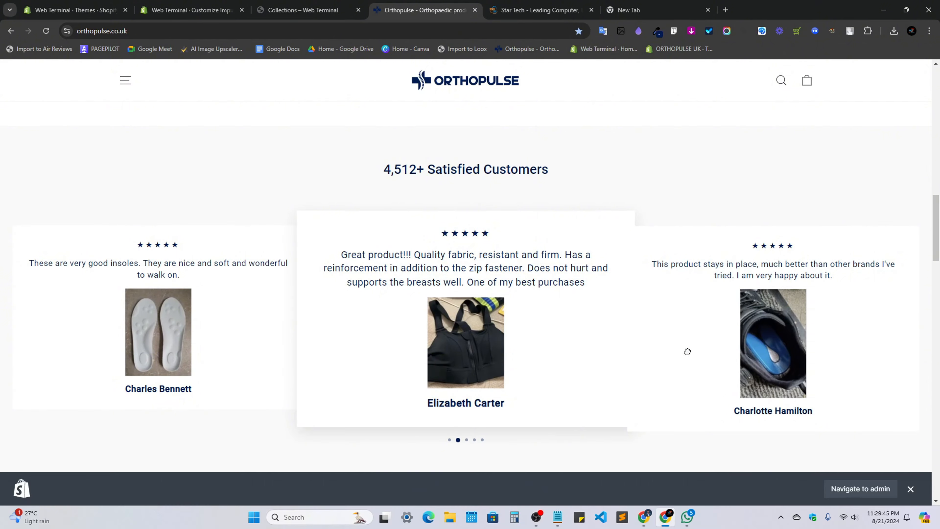
pyautogui.moveTo(687, 351); pyautogui.dragTo(468, 466)
pyautogui.click(480, 459)
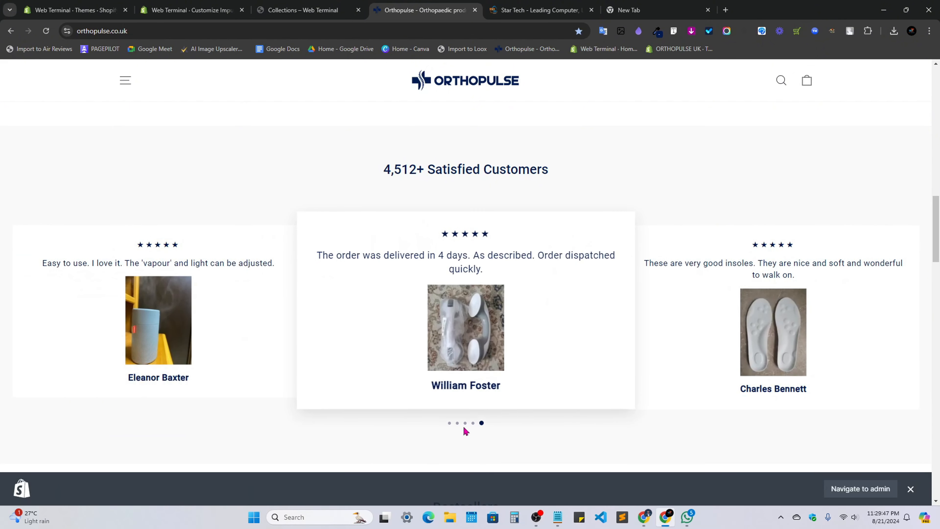
pyautogui.click(450, 423)
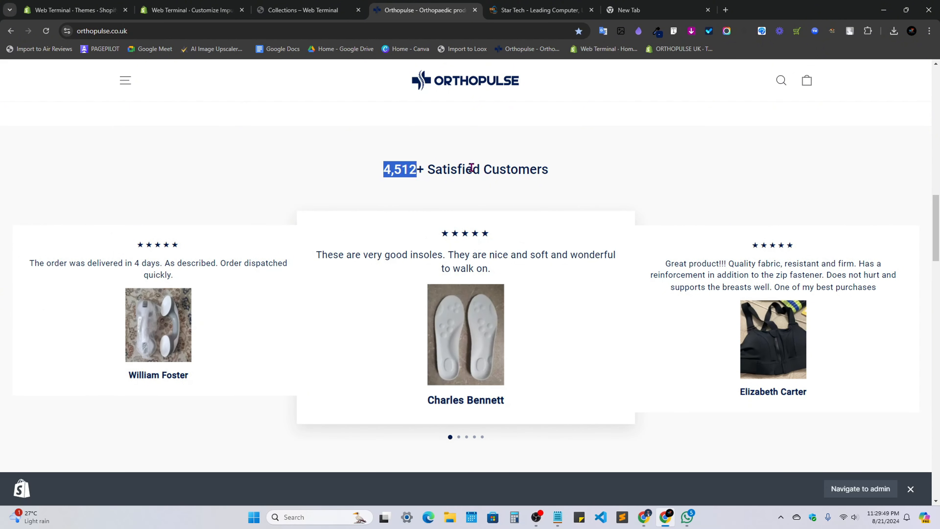
# Copy the heading "4,512+ Satisfied Customers" from the live site and return to the theme editor.
pyautogui.moveTo(471, 168); pyautogui.dragTo(566, 172)
pyautogui.hotkey('ctrl', 'c')
pyautogui.click(193, 10)
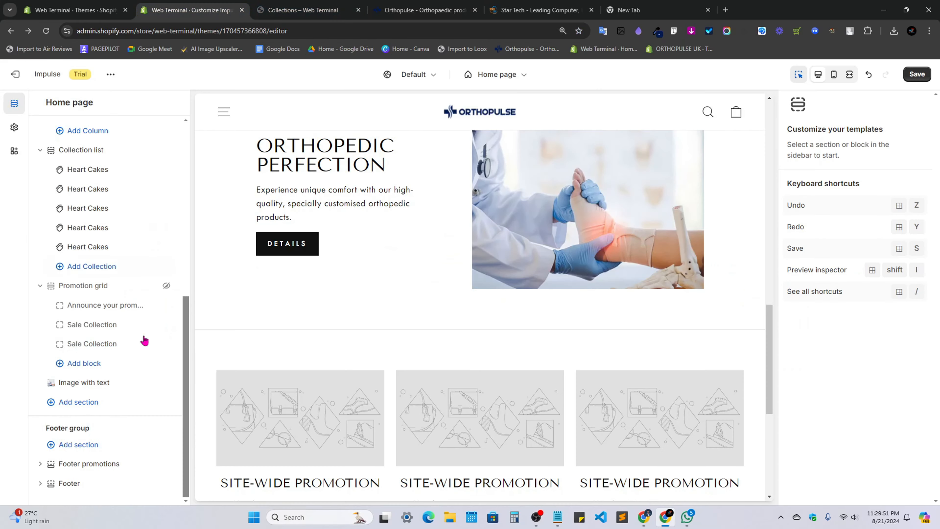
# Add a Testimonials section below Image with text on the home page.
pyautogui.click(75, 407)
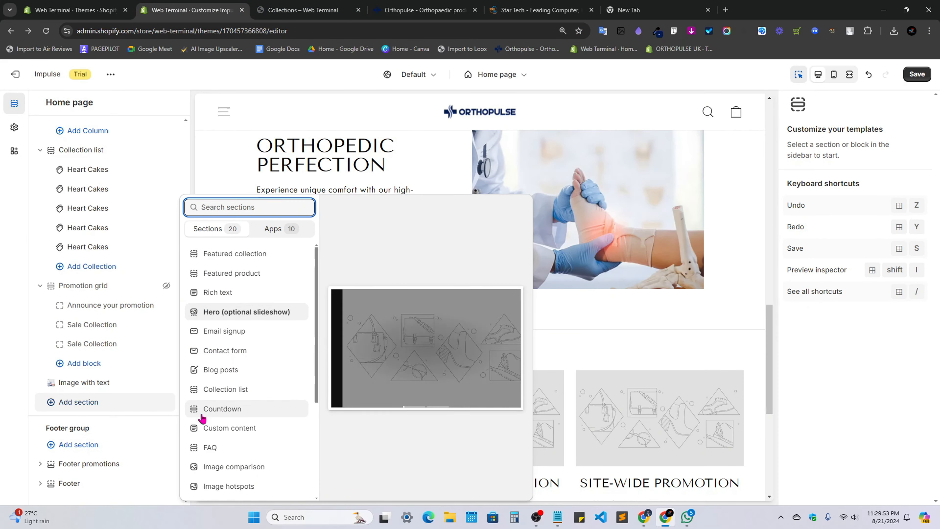
pyautogui.scroll(-4, 225, 336)
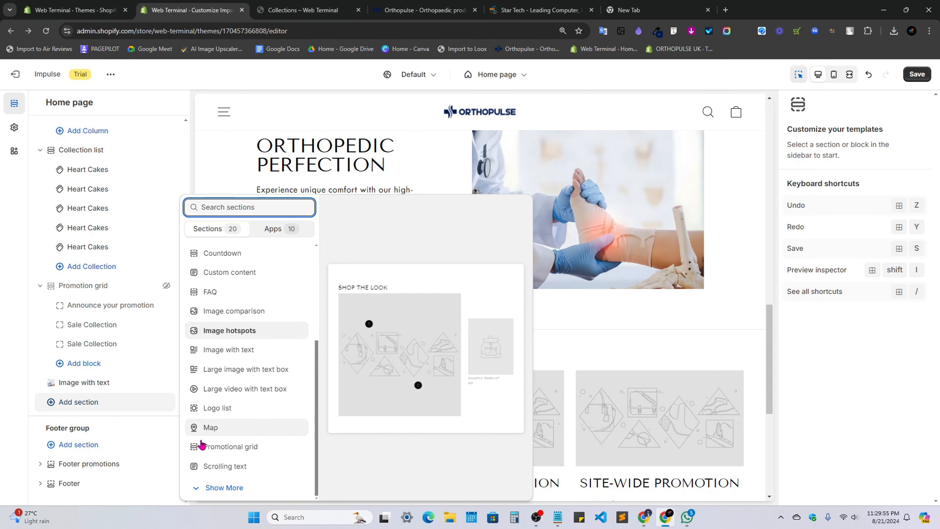
pyautogui.click(196, 492)
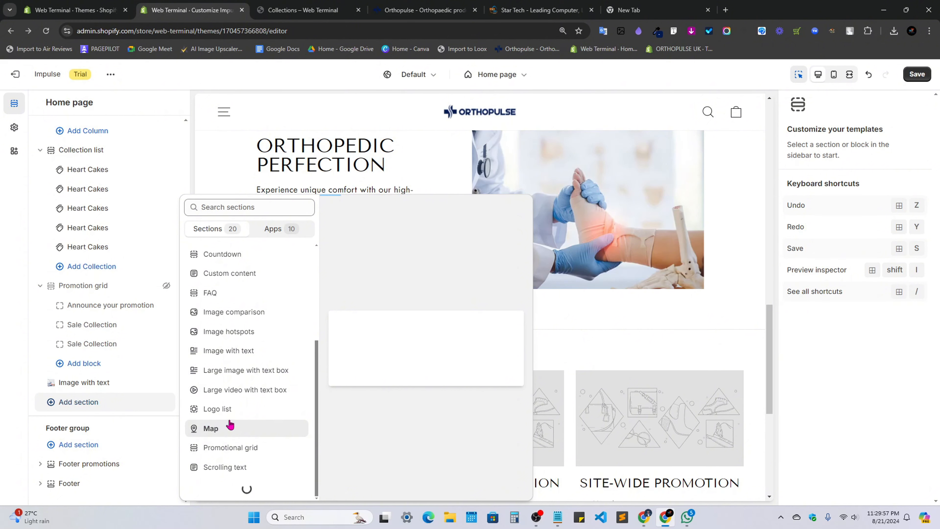
pyautogui.click(223, 417)
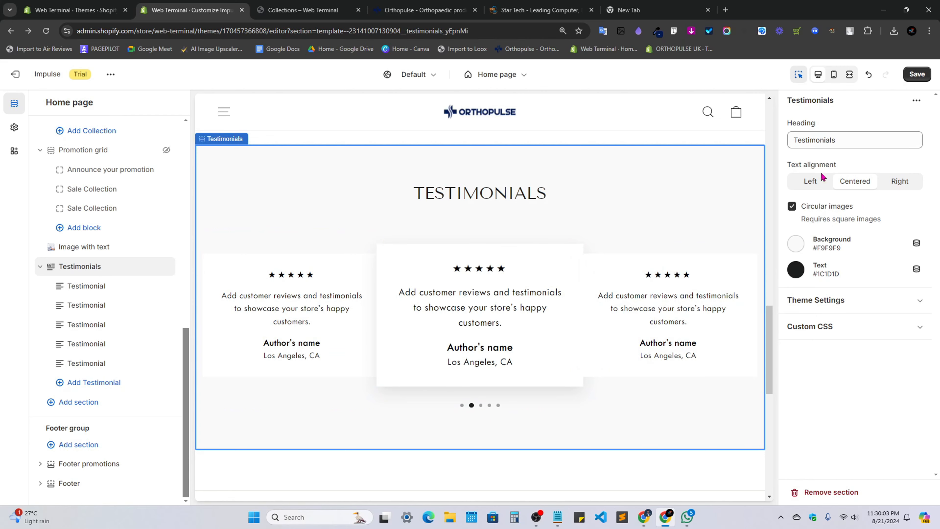
# Set the Testimonials section's heading to "4,512+ Satisfied Customers".
pyautogui.click(864, 134)
pyautogui.hotkey('ctrl', 'a')
pyautogui.hotkey('ctrl', 'v')
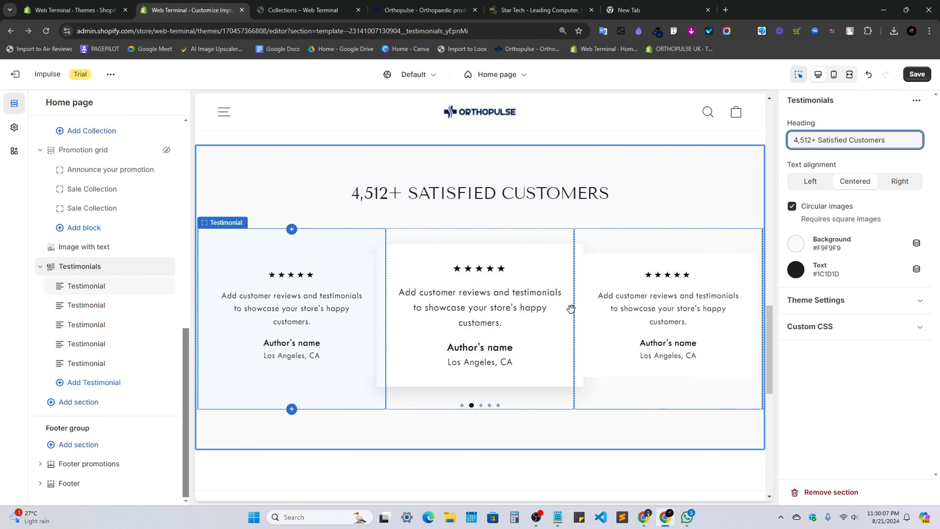
# Select the second testimonial, check it against the live site, and set its author's image to download_81.
pyautogui.click(677, 325)
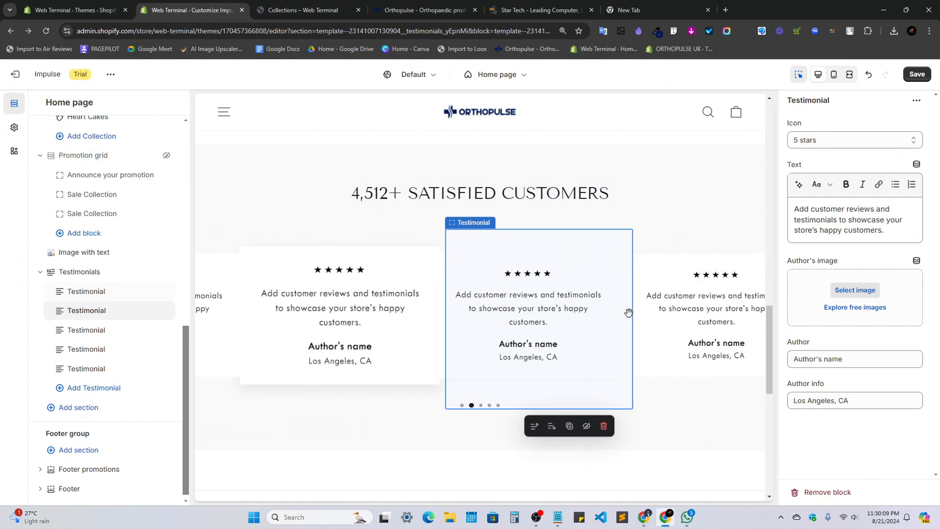
pyautogui.click(425, 10)
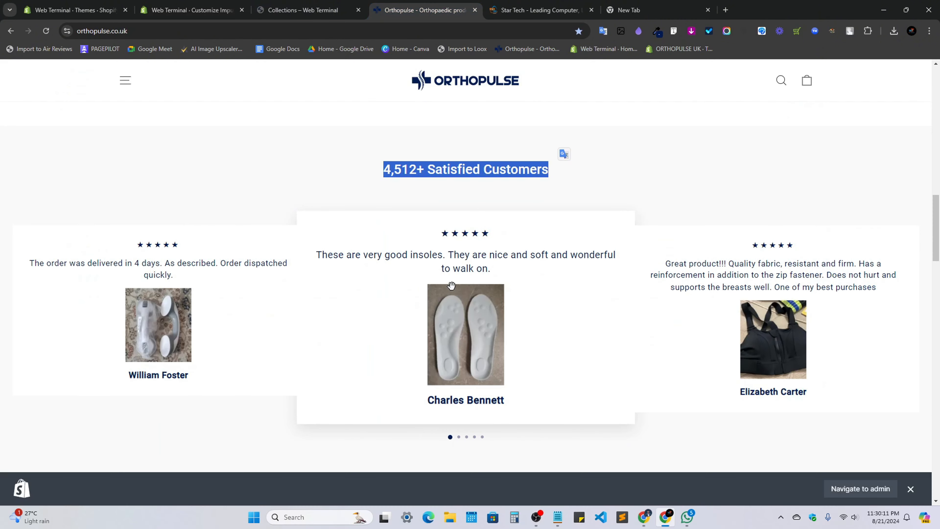
pyautogui.click(208, 5)
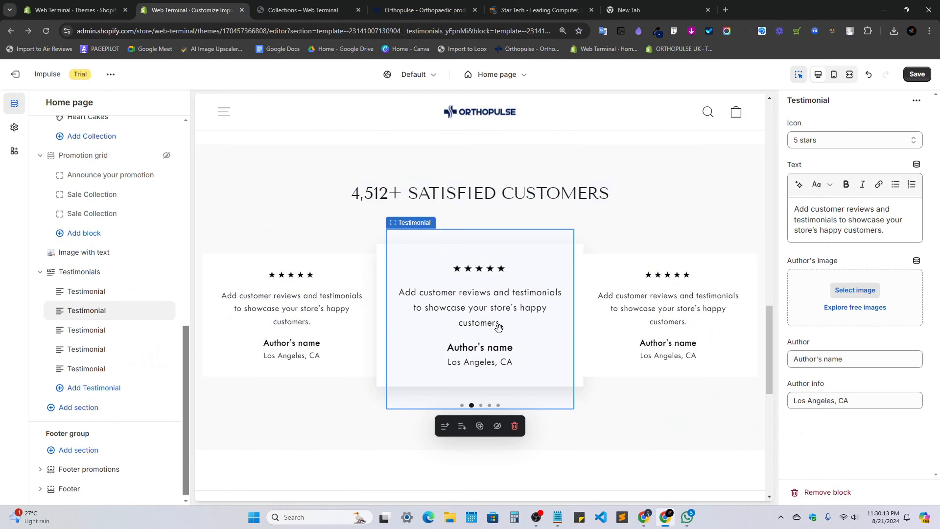
pyautogui.click(871, 311)
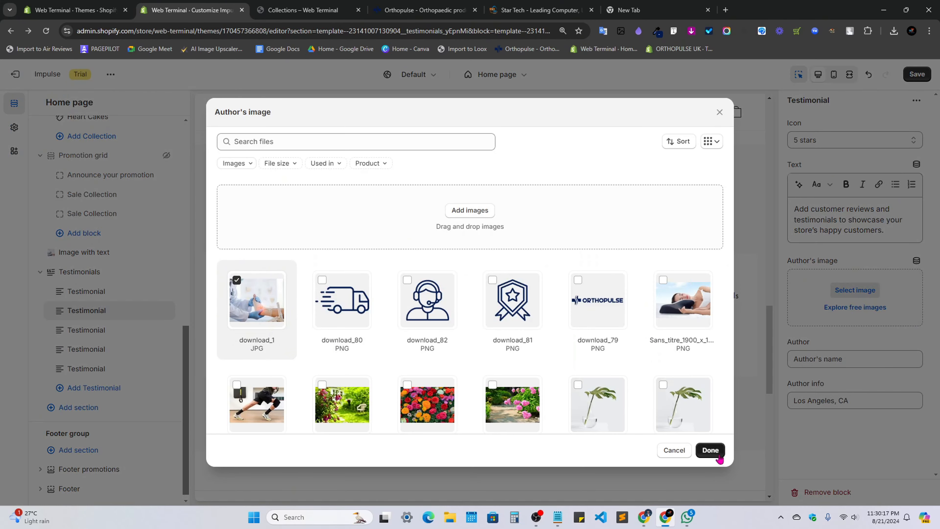
pyautogui.click(532, 318)
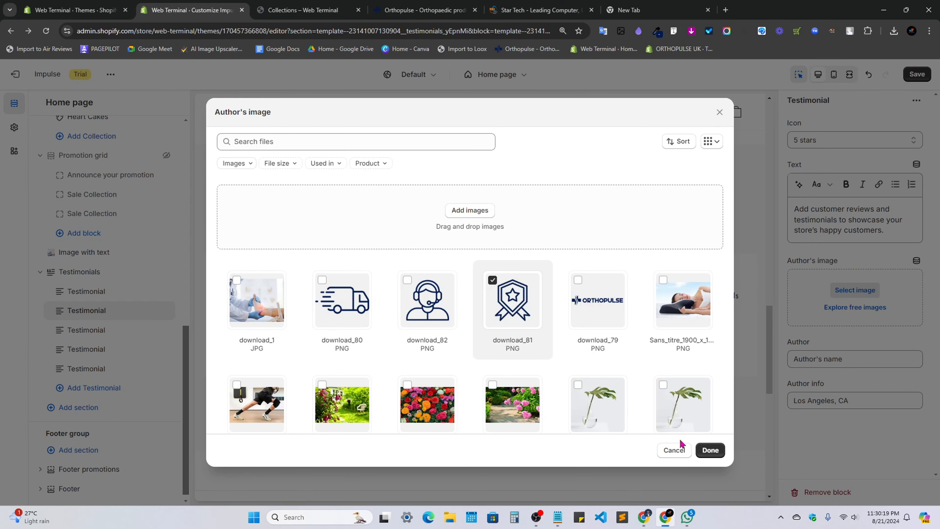
pyautogui.click(710, 450)
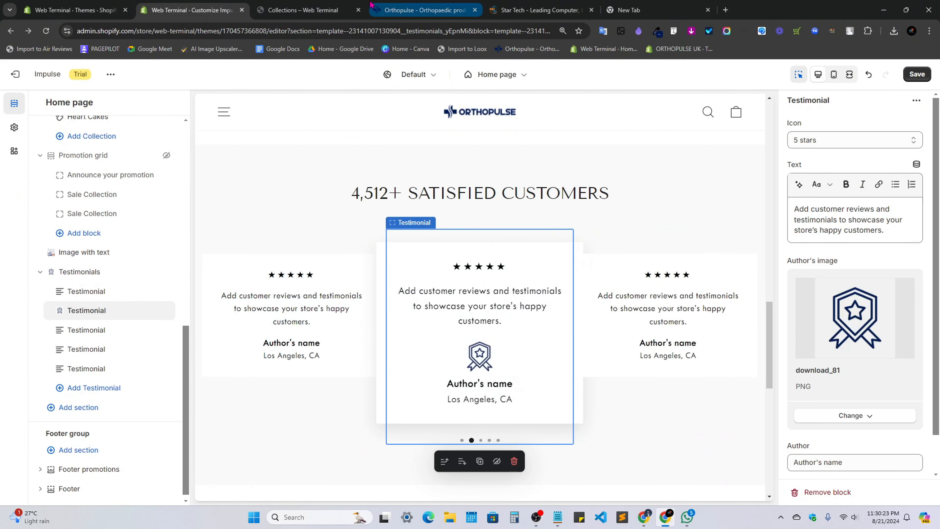
# Compare the edited testimonial's layout and author fields with the review slides on the live Orthopulse site.
pyautogui.click(374, 8)
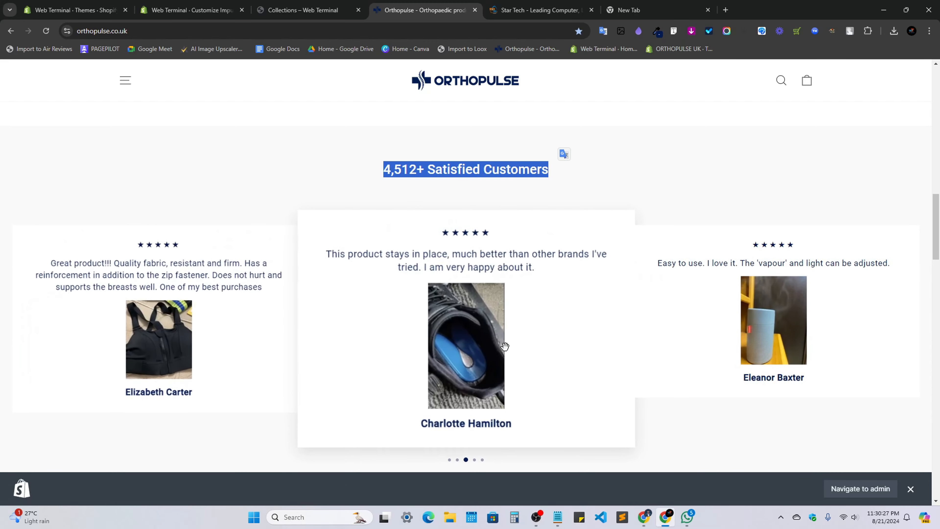
pyautogui.hotkey('ctrl', 'shift', 'Tab')
pyautogui.hotkey('ctrl', 'shift', 'Tab')
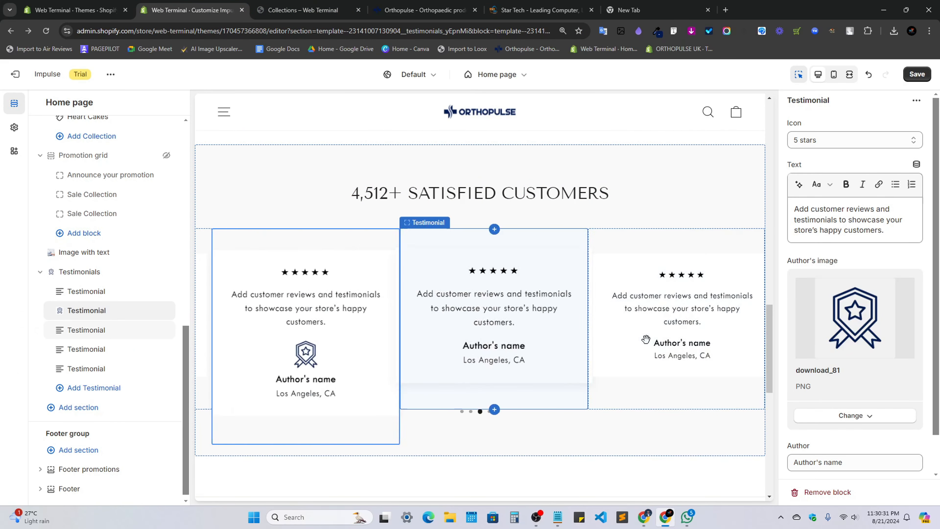
pyautogui.click(288, 328)
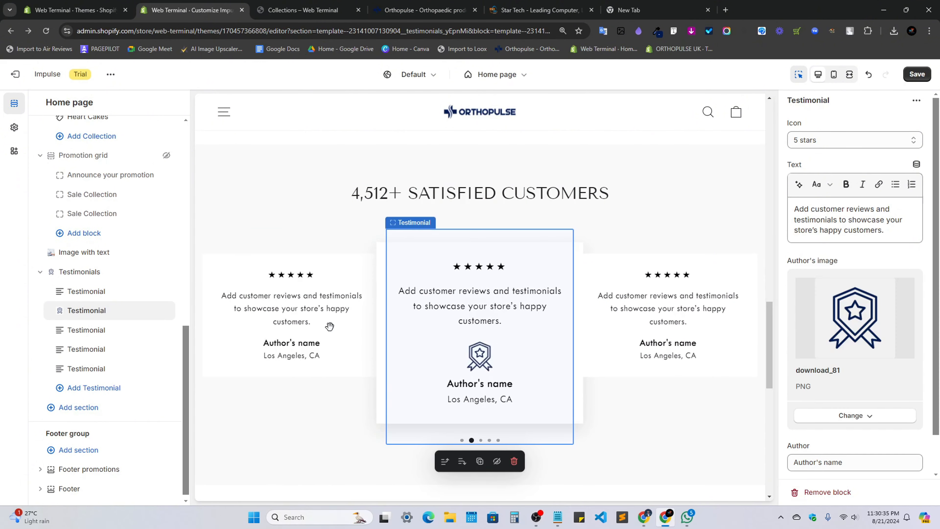
pyautogui.click(459, 5)
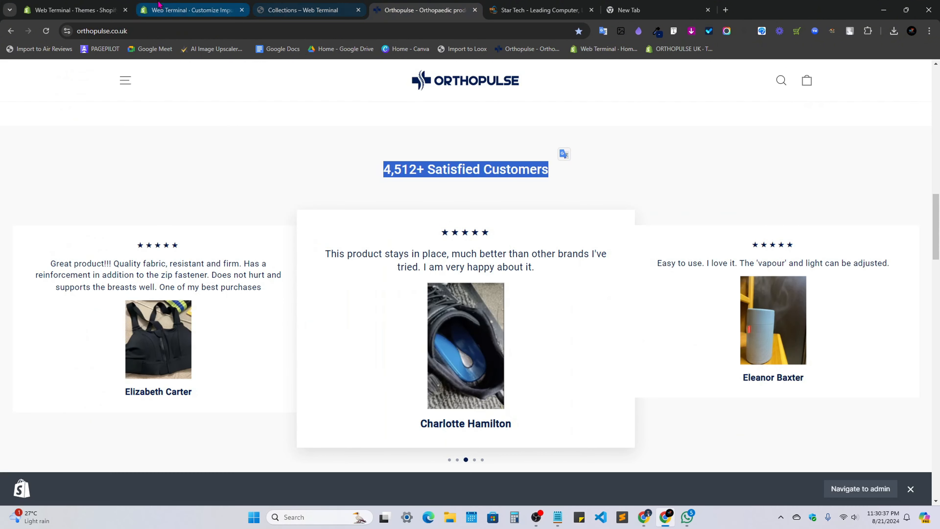
pyautogui.click(212, 7)
pyautogui.scroll(-2, 875, 374)
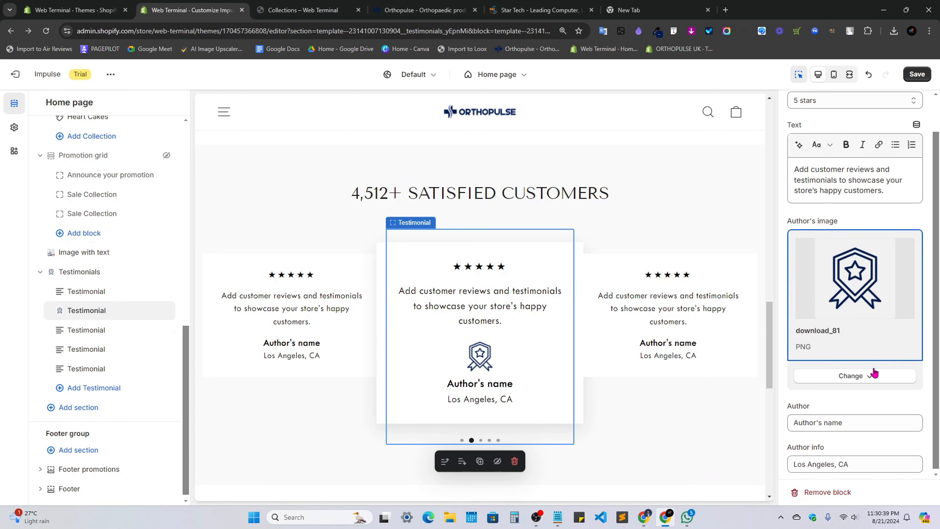
# Review the second testimonial's icon, text, author's image, author and author info settings.
pyautogui.scroll(2, 838, 422)
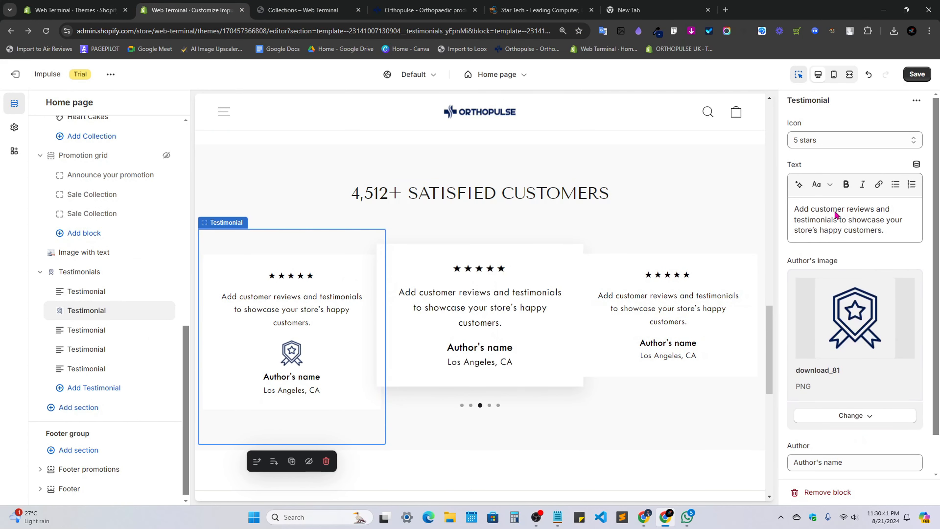
pyautogui.scroll(-1, 835, 209)
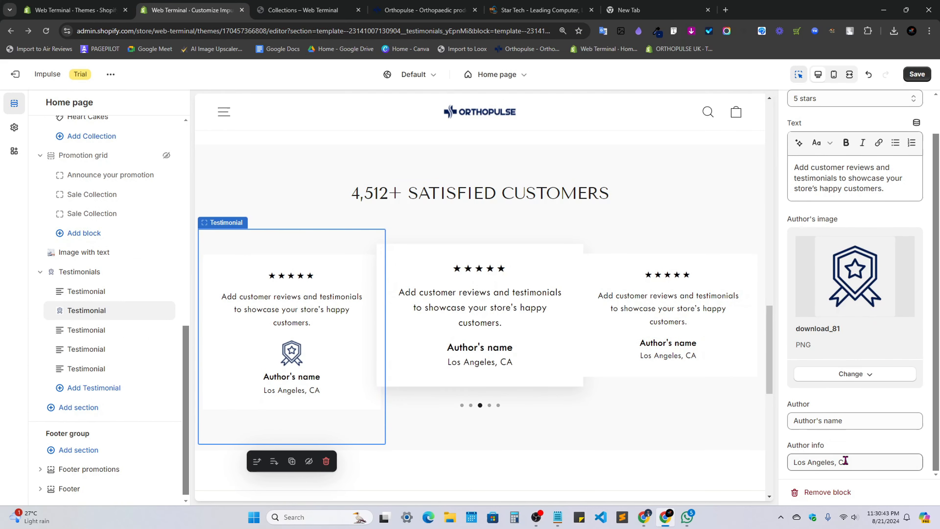
pyautogui.click(851, 421)
pyautogui.scroll(1, 842, 336)
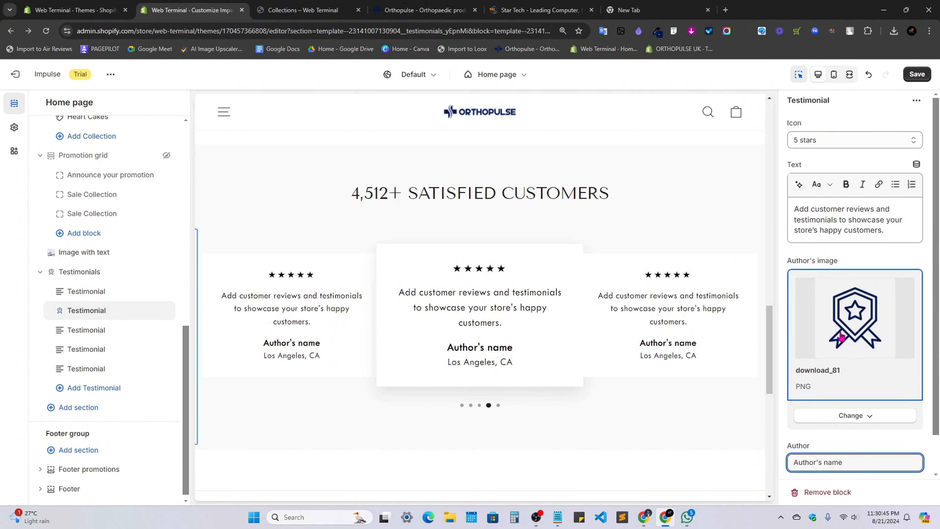
pyautogui.scroll(-1, 842, 337)
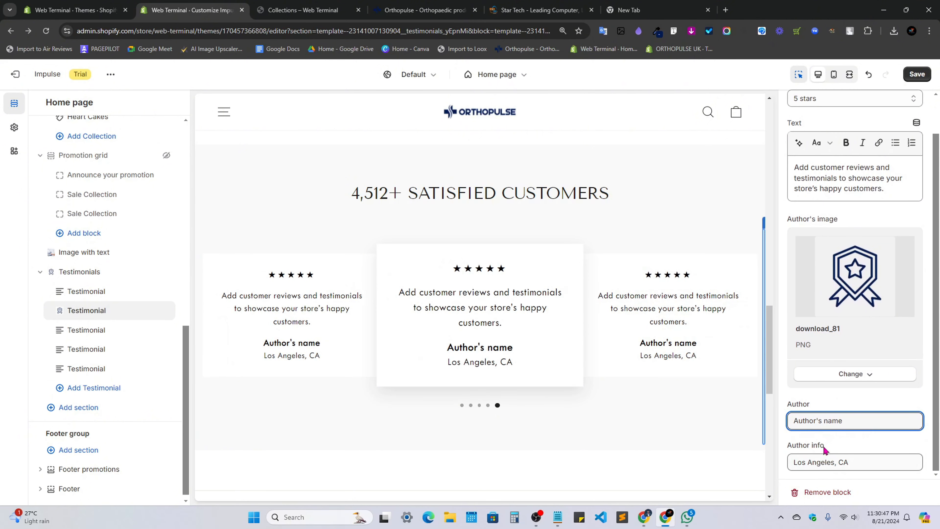
# Examine the Testimonials section's colour options and its Theme Settings background against the preview.
pyautogui.click(74, 271)
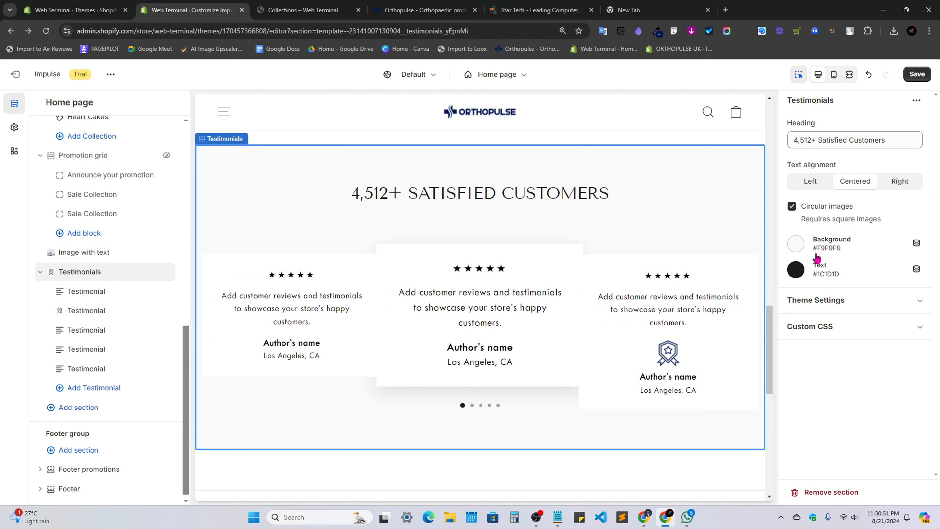
pyautogui.click(829, 300)
pyautogui.click(821, 353)
pyautogui.click(821, 357)
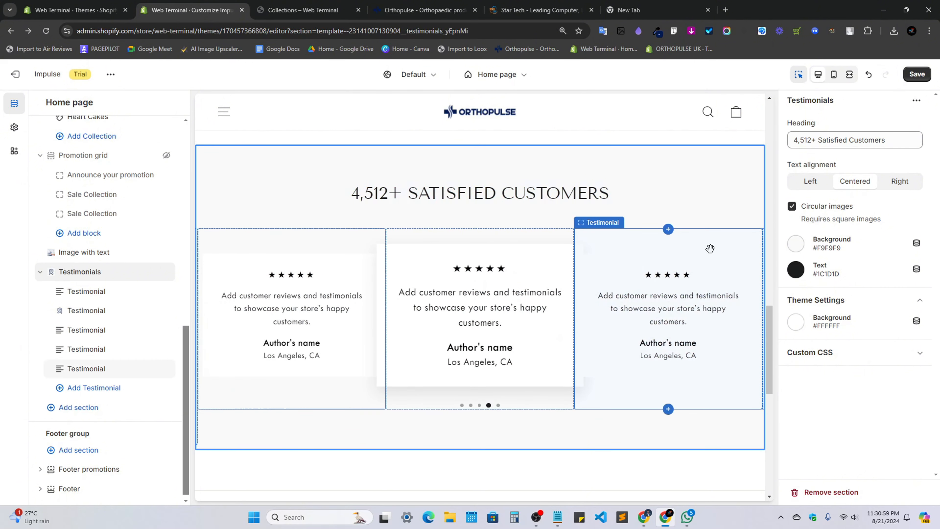
pyautogui.click(313, 246)
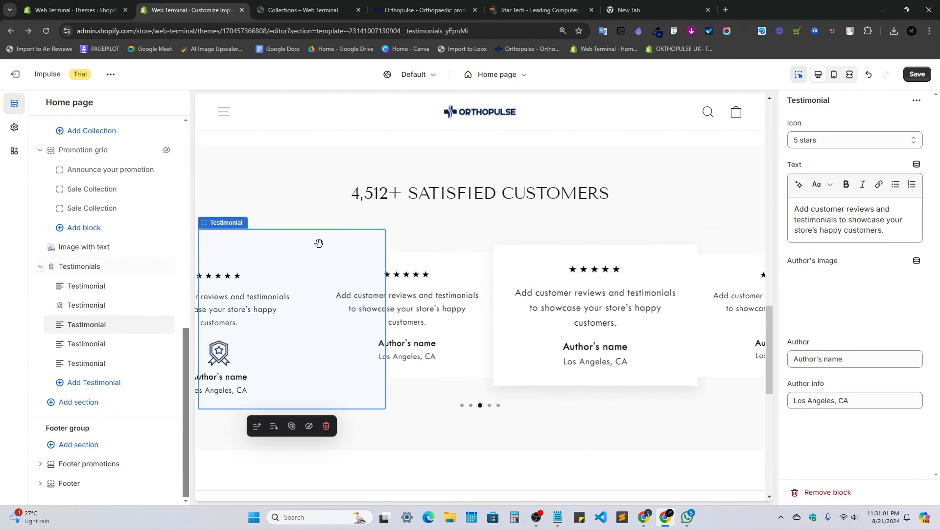
pyautogui.click(551, 214)
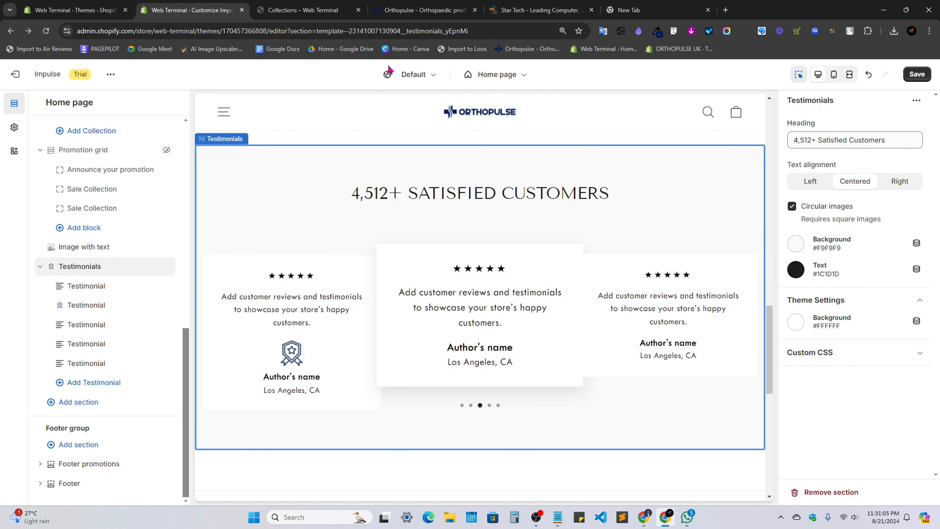
# Switch to the live Orthopulse site and look through the customer review slides under "4,512+ Satisfied Customers".
pyautogui.click(426, 10)
pyautogui.scroll(-5, 521, 374)
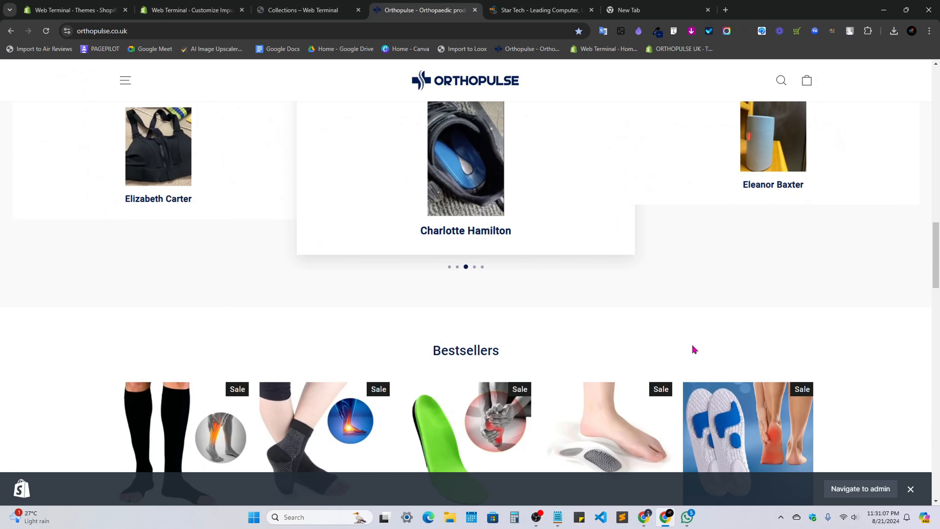
pyautogui.scroll(4, 477, 422)
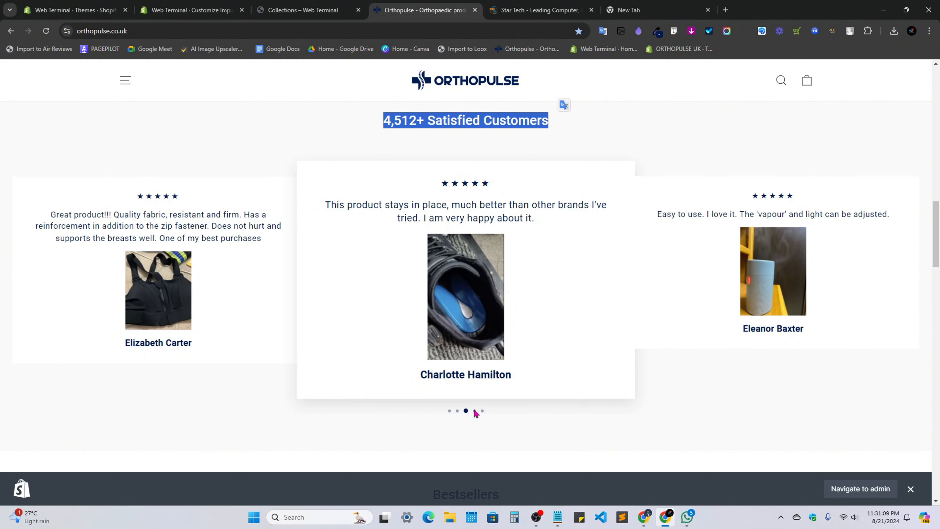
pyautogui.click(475, 412)
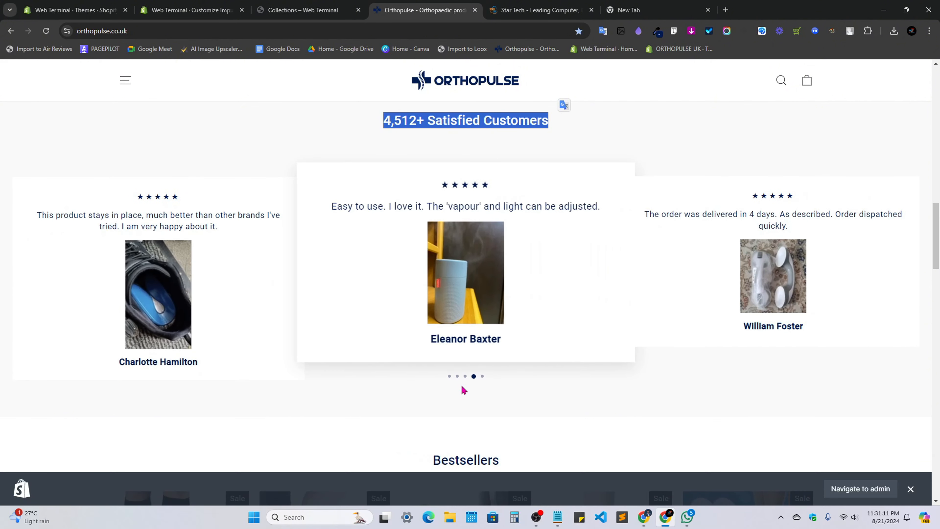
pyautogui.click(449, 376)
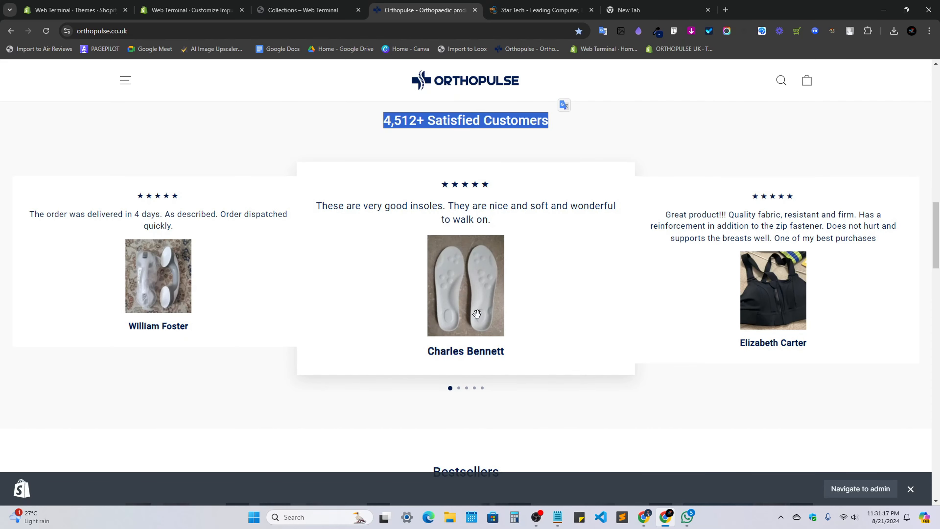
pyautogui.moveTo(877, 311); pyautogui.dragTo(435, 302)
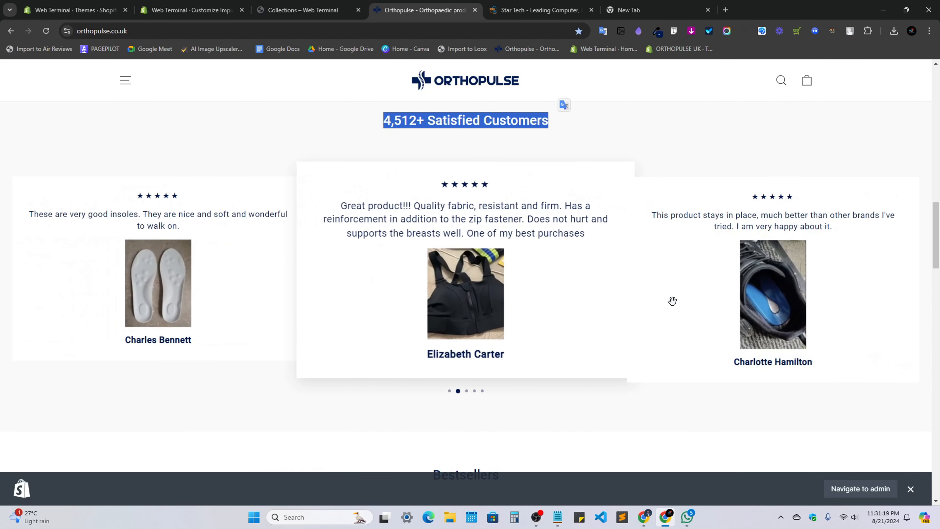
# Return to the theme editor, select the fourth testimonial and check the rating choices for its icon.
pyautogui.click(191, 10)
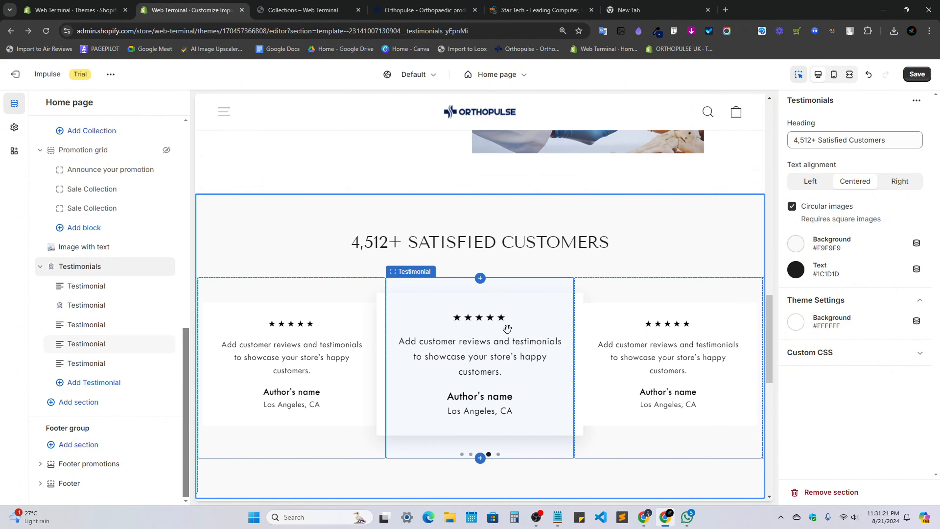
pyautogui.click(507, 328)
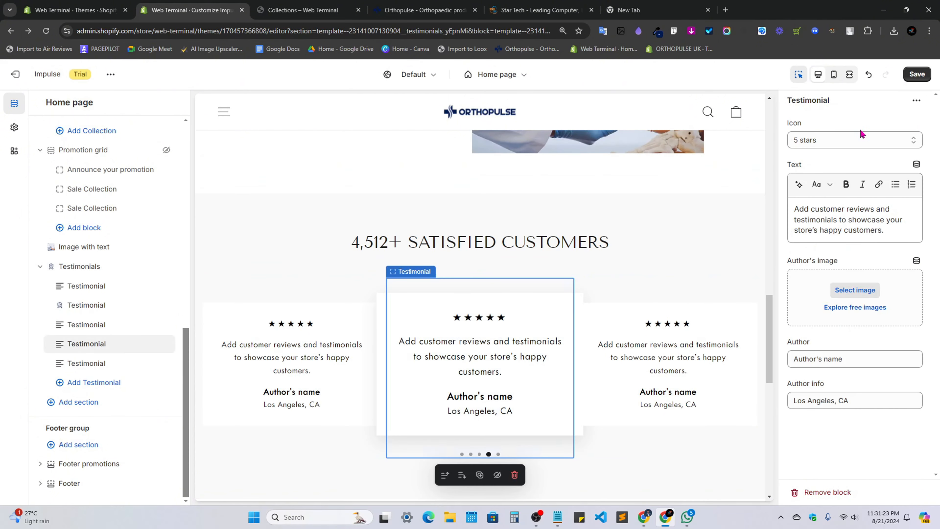
pyautogui.click(851, 143)
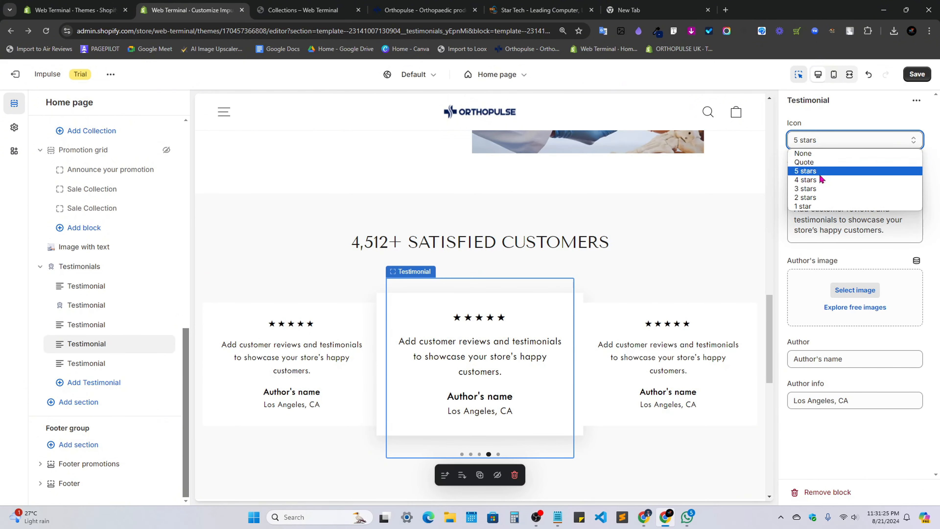
pyautogui.click(832, 134)
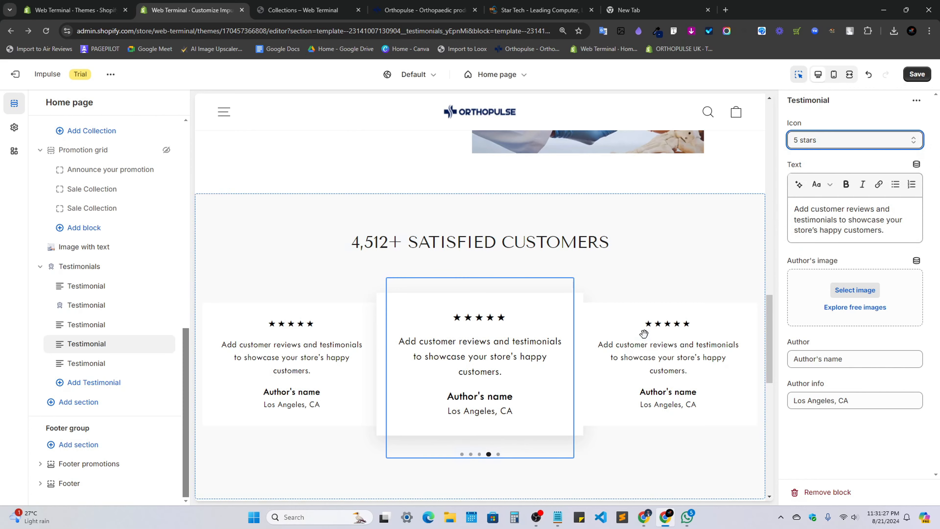
# Set the fourth testimonial's author image to download_1 and review its text, author and author info fields.
pyautogui.click(506, 371)
pyautogui.tripleClick(844, 227)
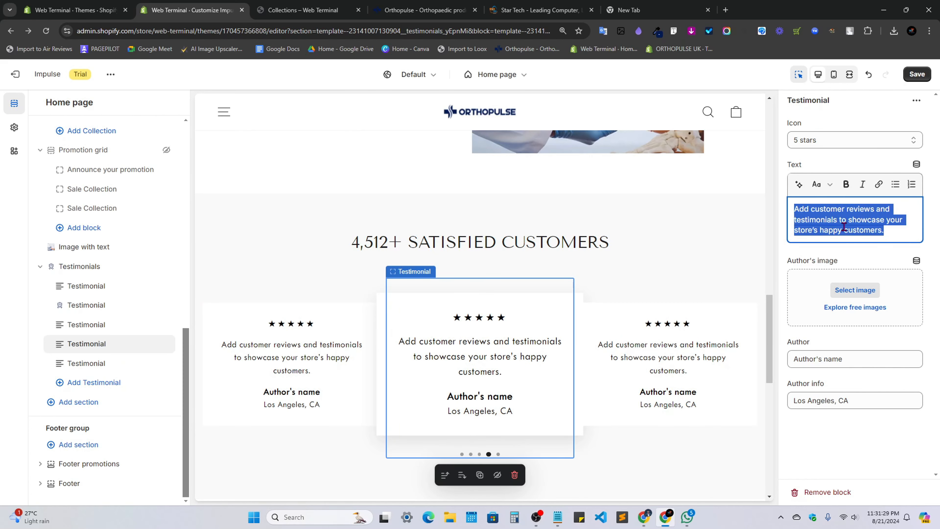
pyautogui.click(844, 226)
pyautogui.click(797, 317)
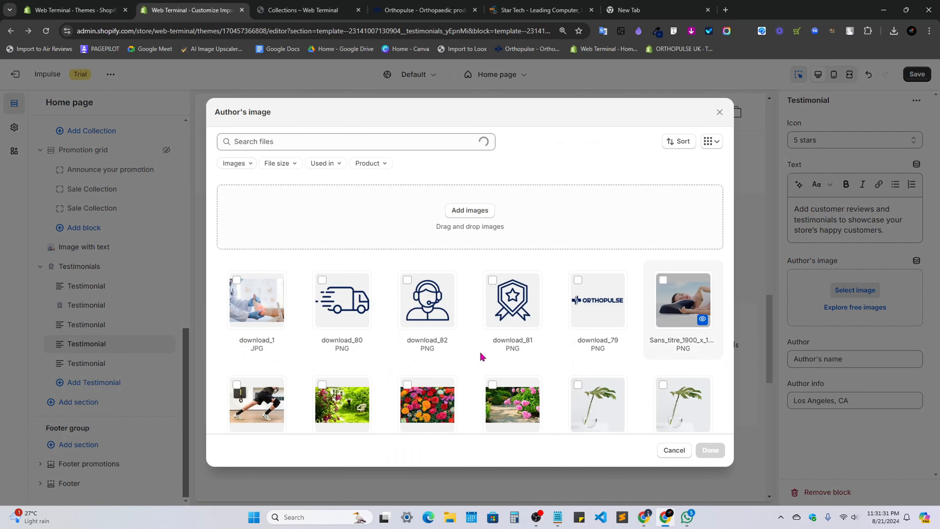
pyautogui.click(257, 306)
pyautogui.click(709, 450)
pyautogui.click(851, 359)
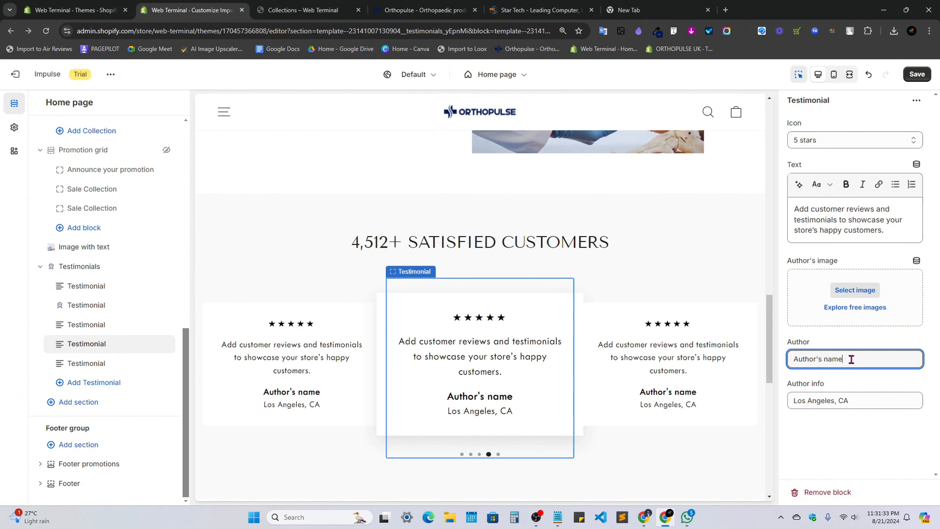
pyautogui.scroll(-2, 848, 459)
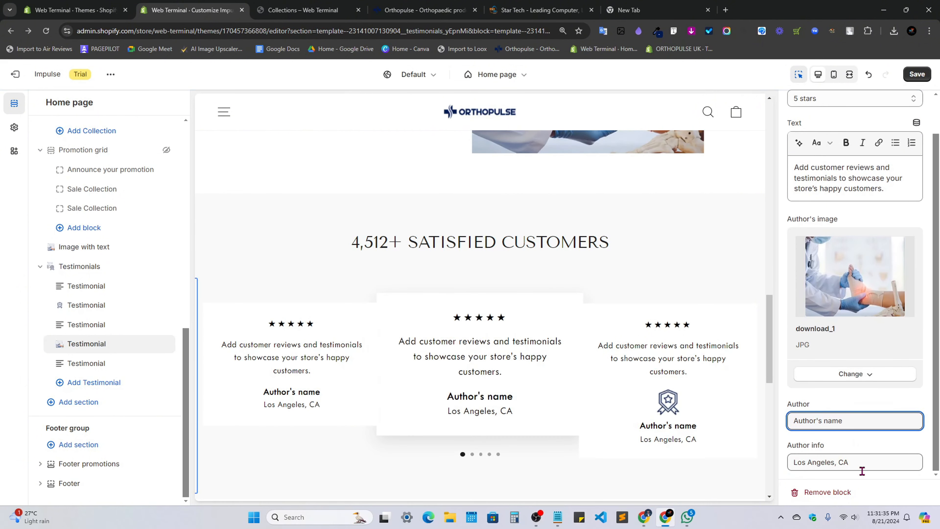
# Insert another testimonial at the start of the Testimonials section and turn off the section's circular images.
pyautogui.click(89, 276)
pyautogui.click(86, 268)
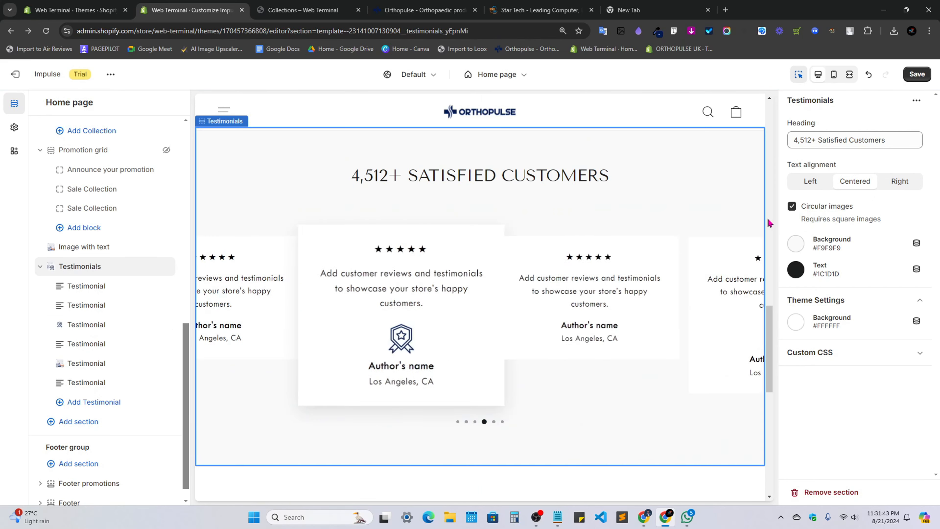
pyautogui.click(792, 207)
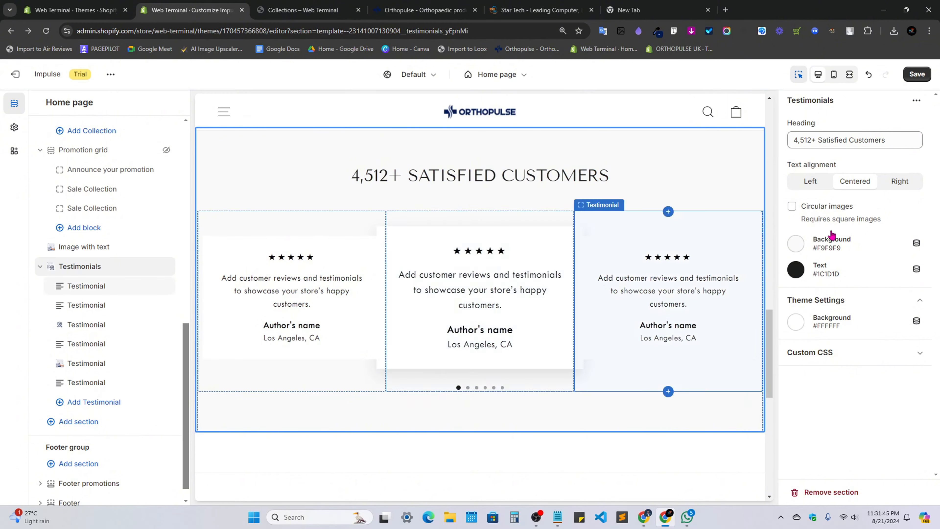
# Page through the testimonial carousel in the preview and open the testimonial block with the foot-treatment author image.
pyautogui.click(707, 305)
pyautogui.click(707, 305)
pyautogui.click(708, 305)
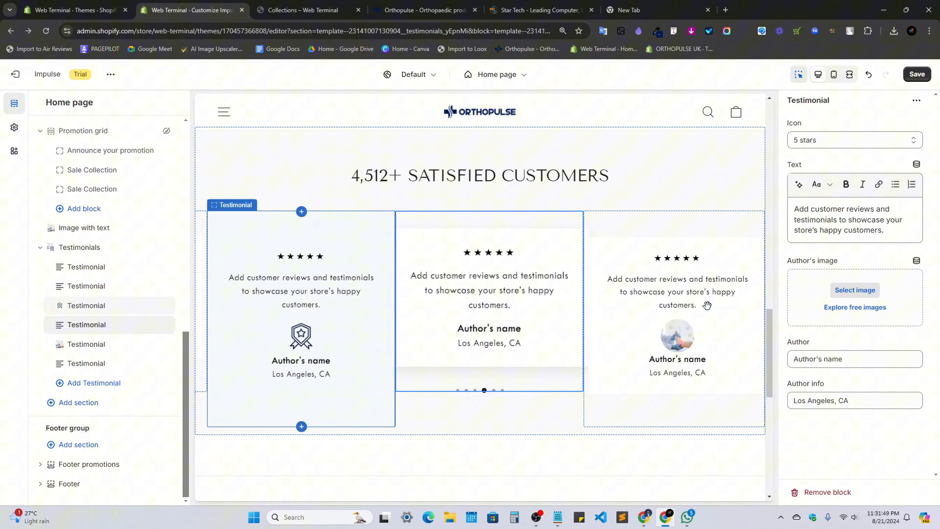
pyautogui.click(707, 357)
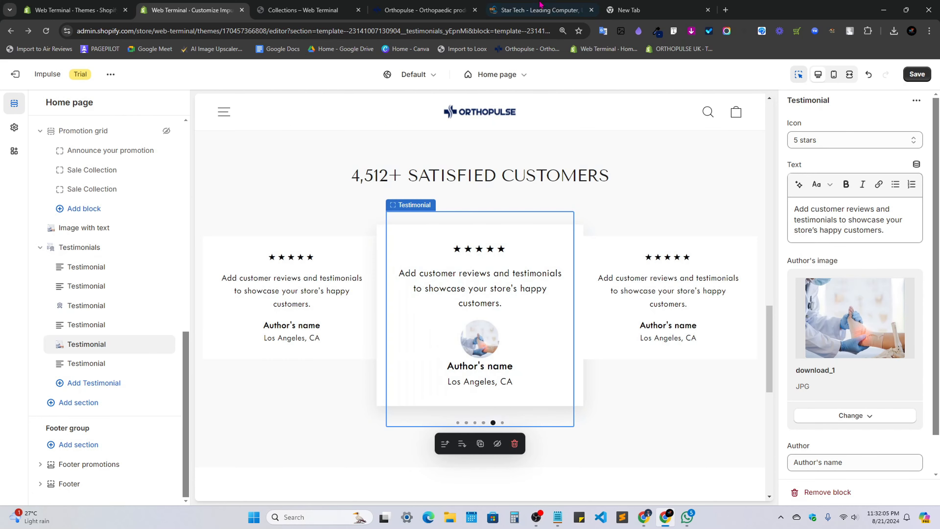
# Look over the top of the Orthopulse reference store's home page and return to the theme editor.
pyautogui.hotkey('ctrl', '4')
pyautogui.scroll(-3, 537, 222)
pyautogui.scroll(15, 551, 373)
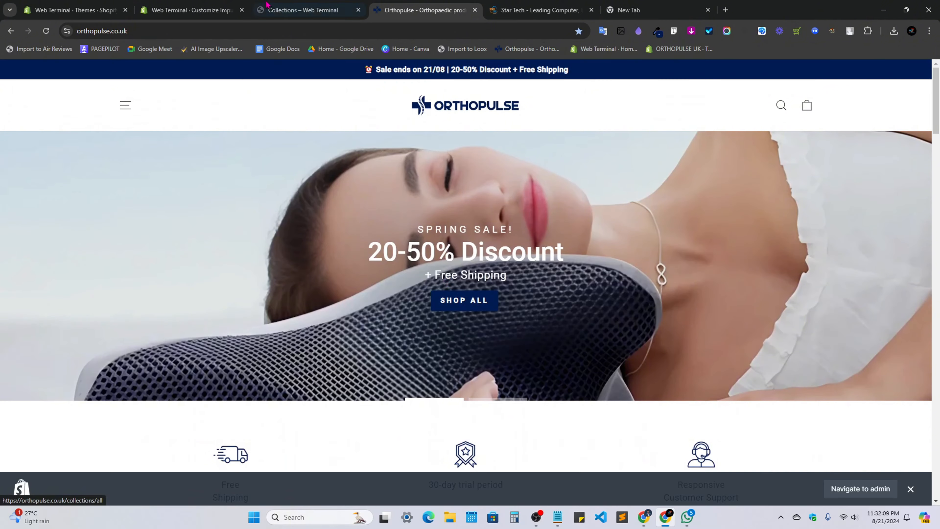
pyautogui.click(268, 5)
pyautogui.hotkey('ctrl', '2')
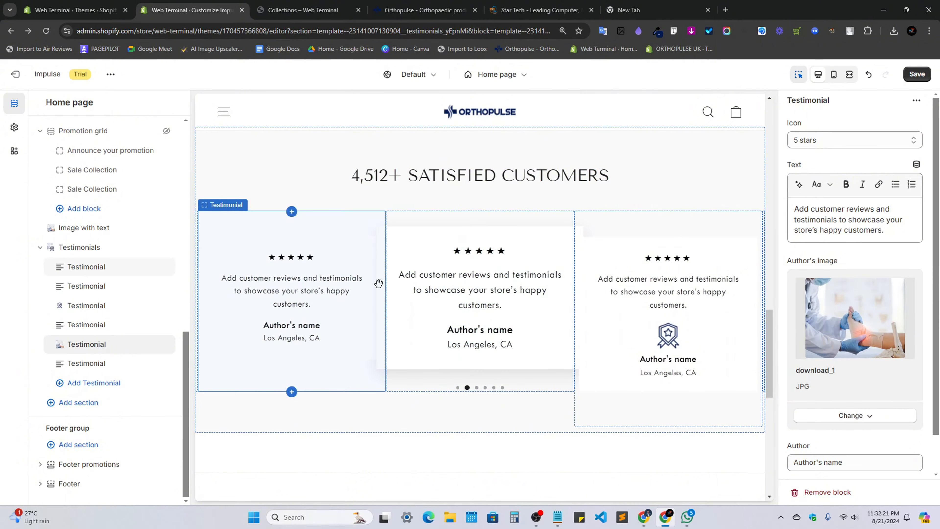
# Open the testimonial block with the award badge image and review its image and author settings.
pyautogui.scroll(-3, 407, 274)
pyautogui.click(607, 228)
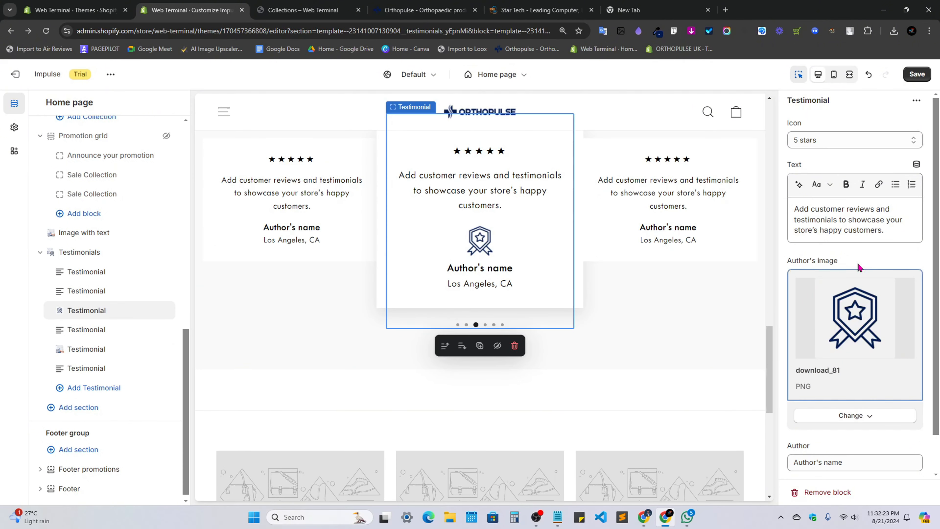
pyautogui.scroll(-1, 826, 323)
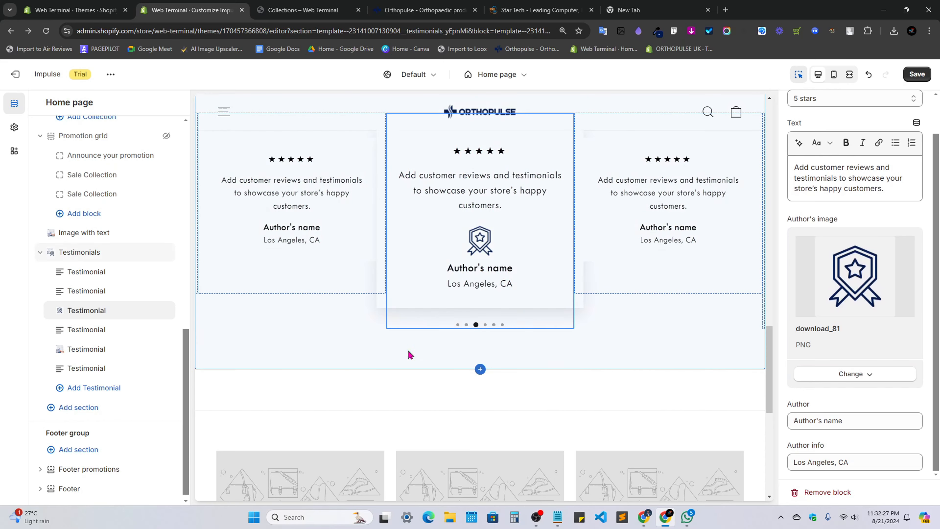
# Open the Testimonials section's settings and check the section in the preview alongside the Orthopulse reference store.
pyautogui.click(326, 350)
pyautogui.scroll(-4, 405, 357)
pyautogui.scroll(10, 409, 347)
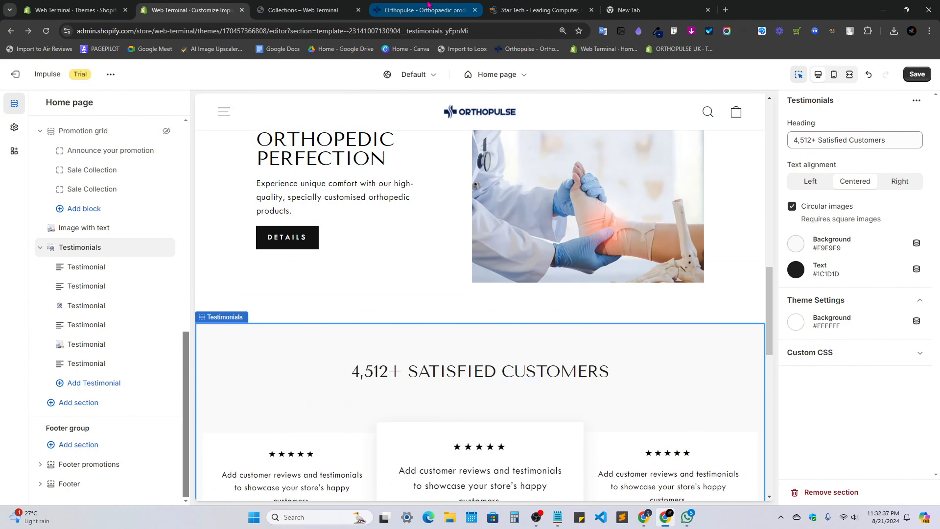
pyautogui.click(422, 10)
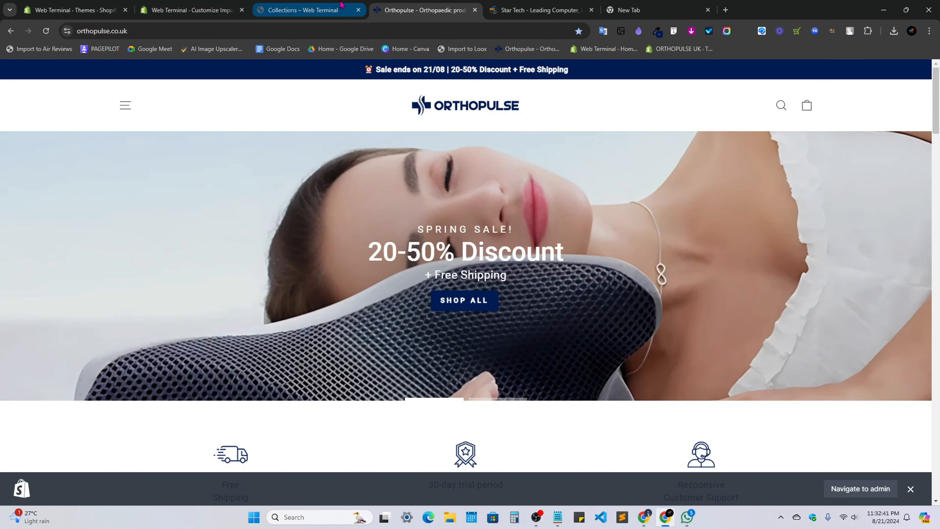
pyautogui.click(191, 10)
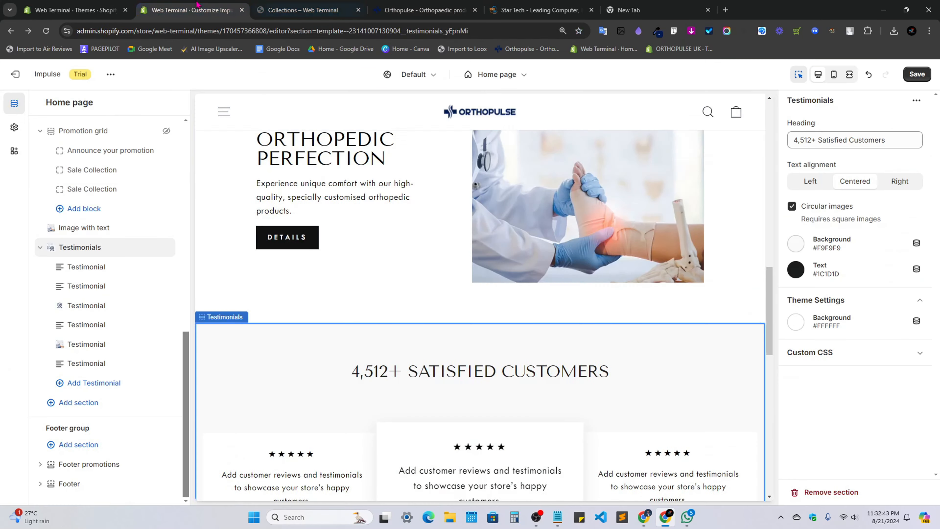
pyautogui.scroll(-8, 395, 319)
pyautogui.scroll(3, 487, 387)
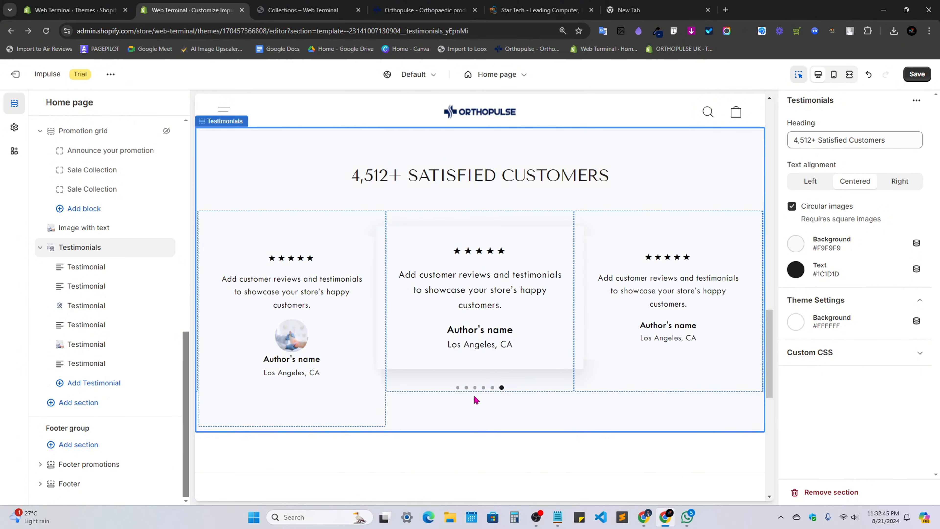
# Examine the Orthopulse reference home page from the testimonials through Bestsellers to the customer-service block, and return to the theme editor.
pyautogui.click(422, 10)
pyautogui.scroll(-1, 535, 361)
pyautogui.scroll(-2, 549, 344)
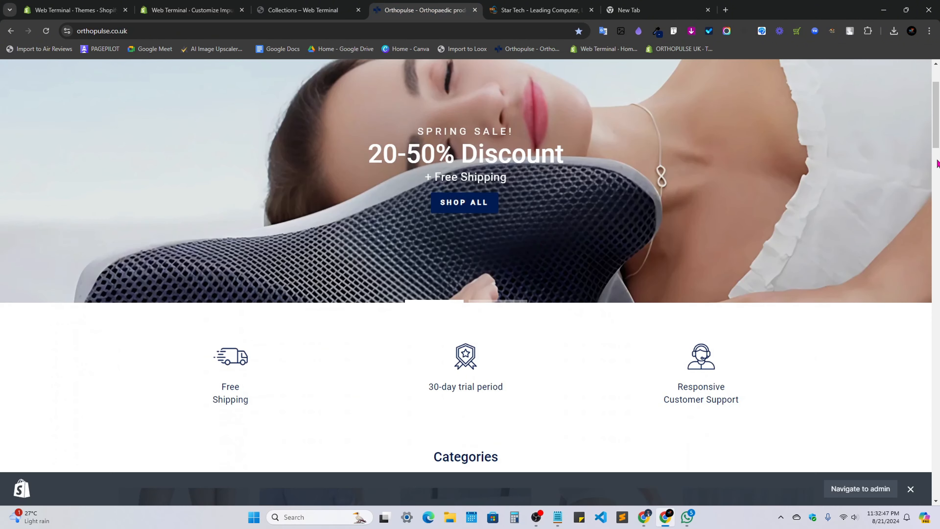
pyautogui.moveTo(932, 142); pyautogui.dragTo(932, 256)
pyautogui.scroll(-4, 284, 281)
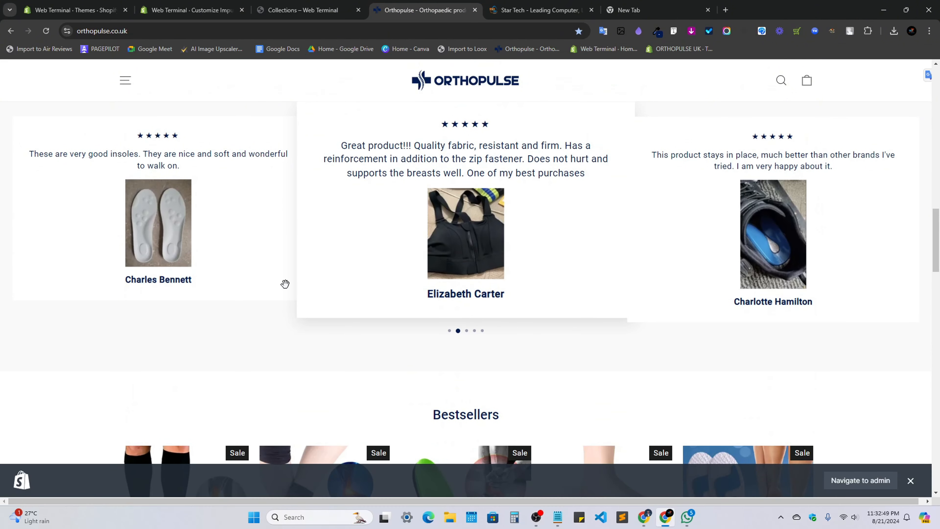
pyautogui.scroll(-10, 320, 351)
pyautogui.scroll(9, 388, 311)
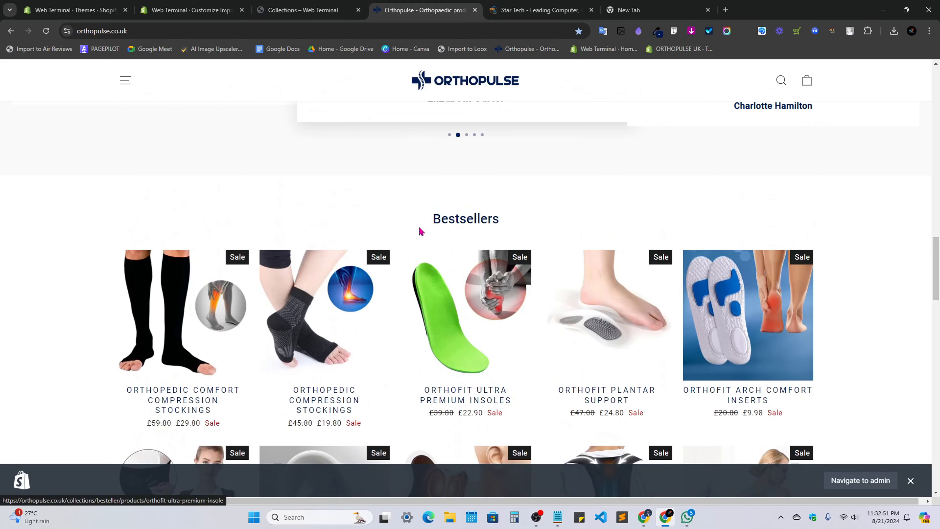
pyautogui.moveTo(424, 227); pyautogui.dragTo(560, 224)
pyautogui.click(559, 224)
pyautogui.scroll(-10, 393, 298)
pyautogui.scroll(-5, 443, 335)
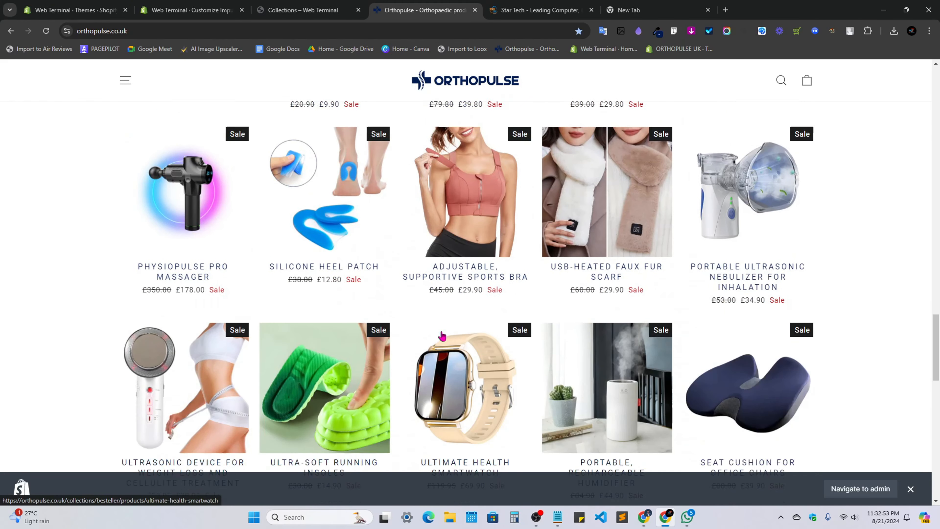
pyautogui.moveTo(934, 362); pyautogui.dragTo(934, 441)
pyautogui.scroll(5, 296, 230)
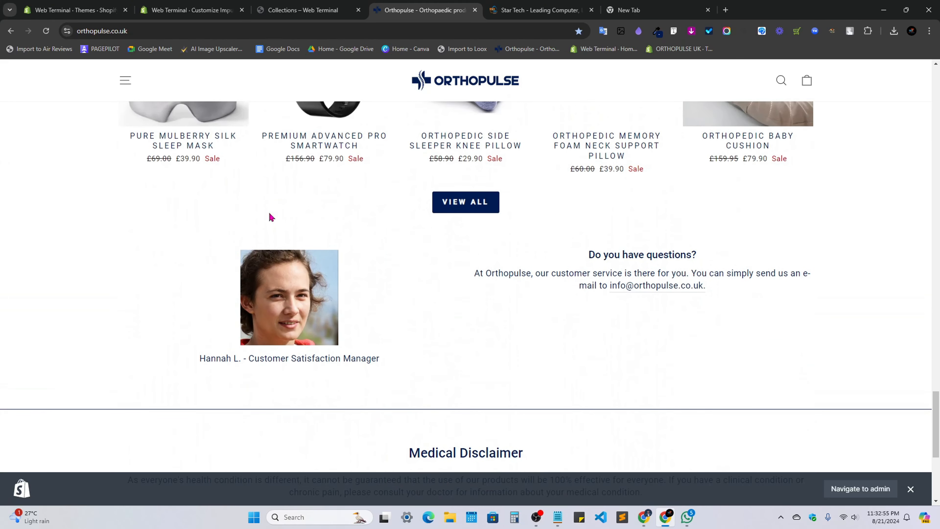
pyautogui.click(197, 9)
pyautogui.scroll(-2, 370, 389)
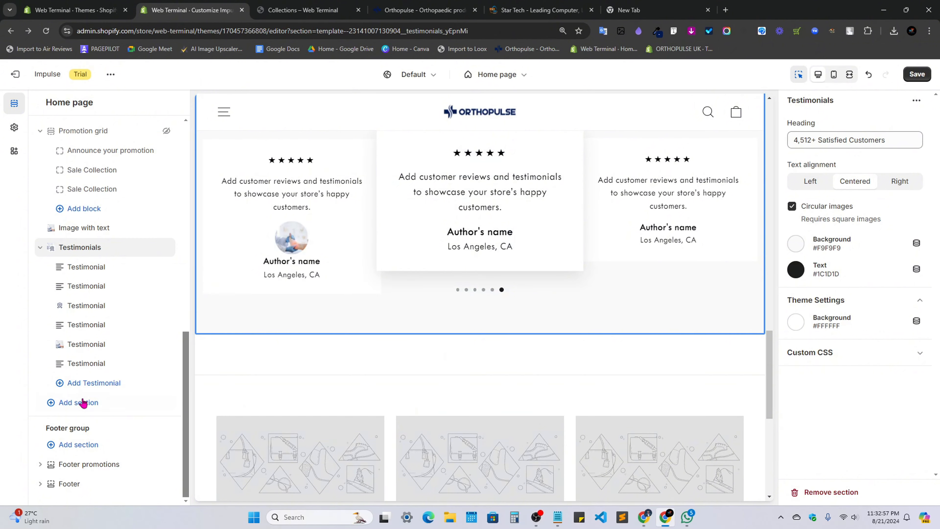
pyautogui.click(74, 402)
pyautogui.scroll(5, 248, 289)
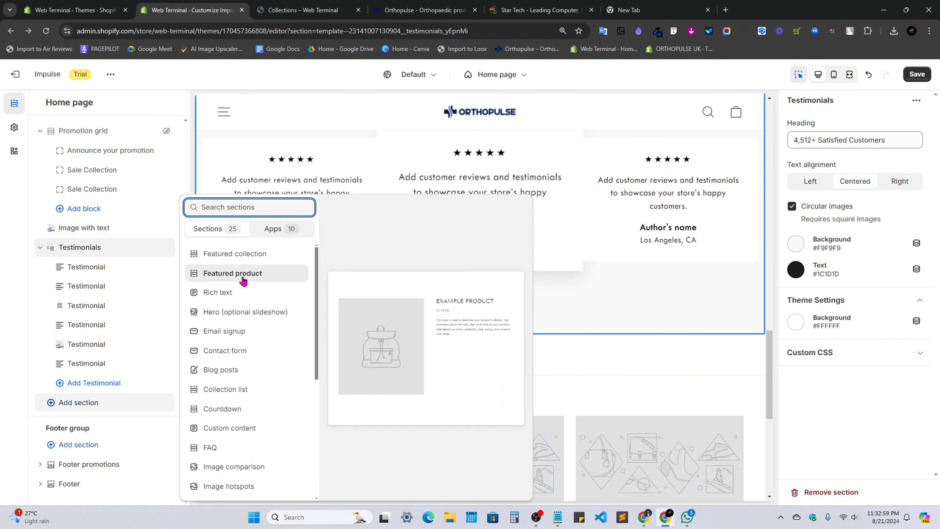
pyautogui.scroll(-5, 222, 426)
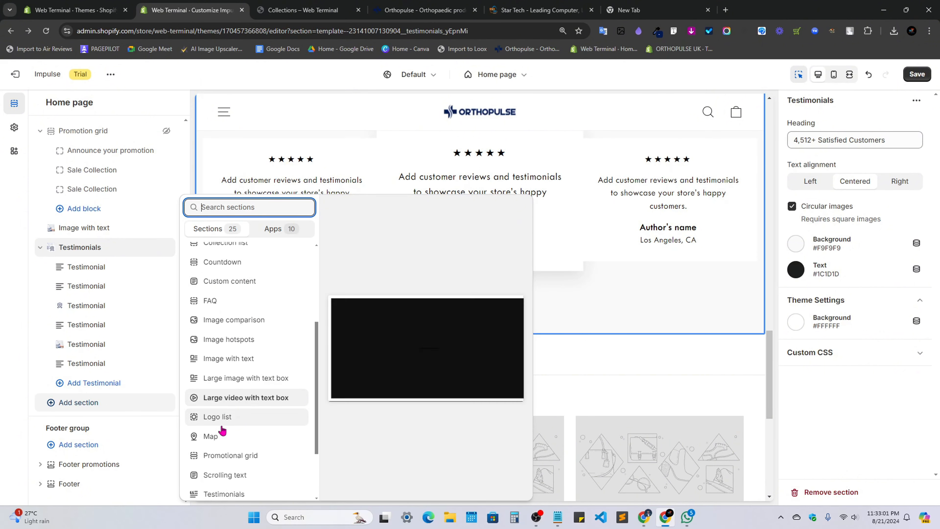
pyautogui.scroll(5, 228, 374)
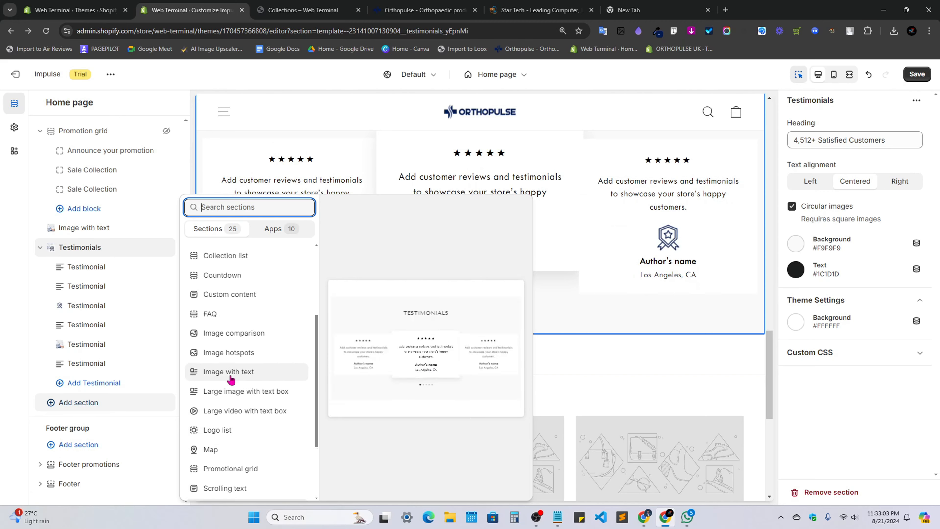
pyautogui.scroll(2, 228, 333)
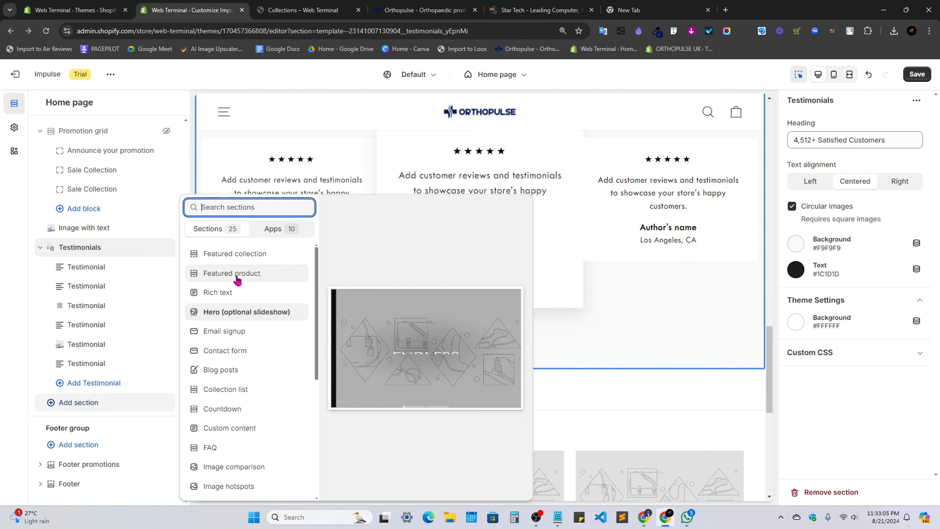
pyautogui.click(237, 277)
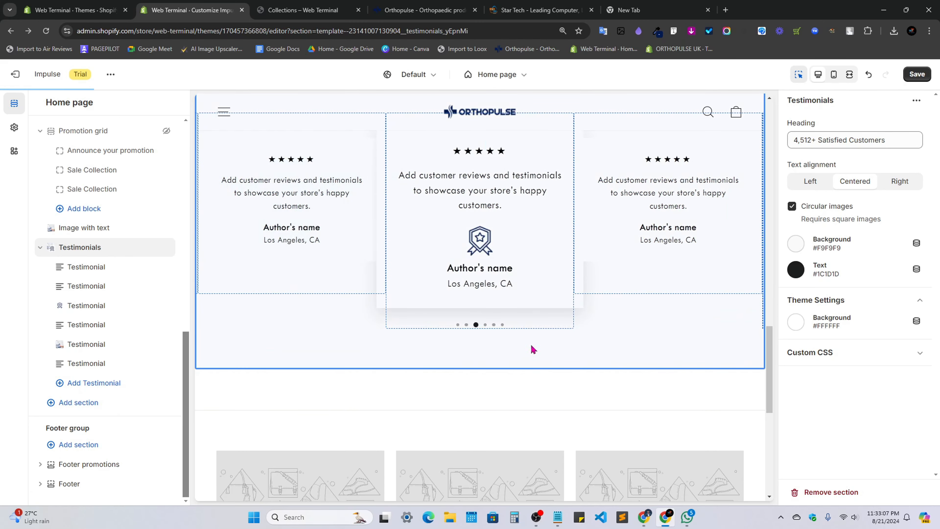
pyautogui.click(286, 7)
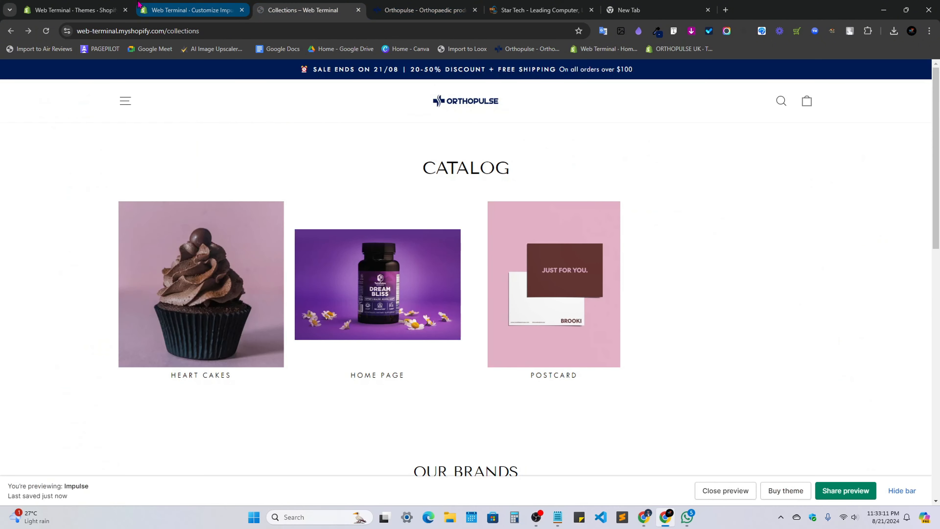
pyautogui.click(191, 10)
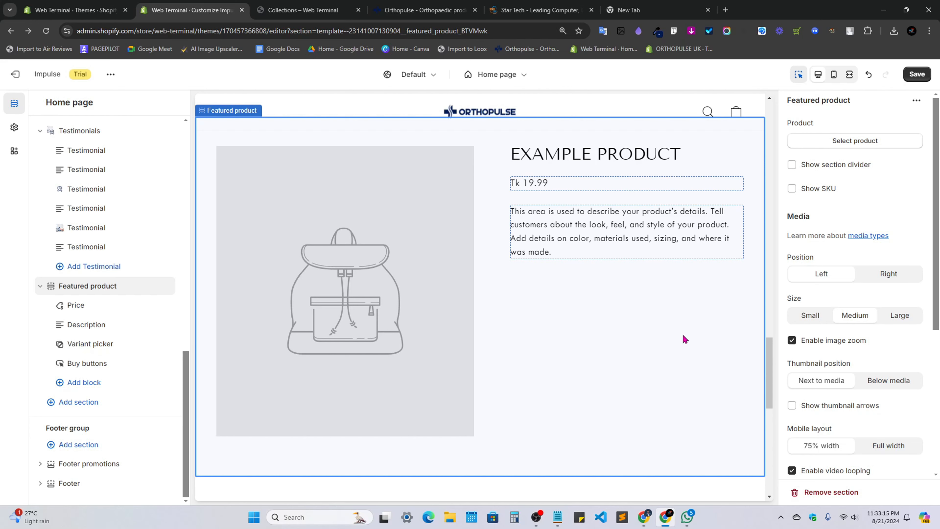
pyautogui.scroll(-1, 655, 338)
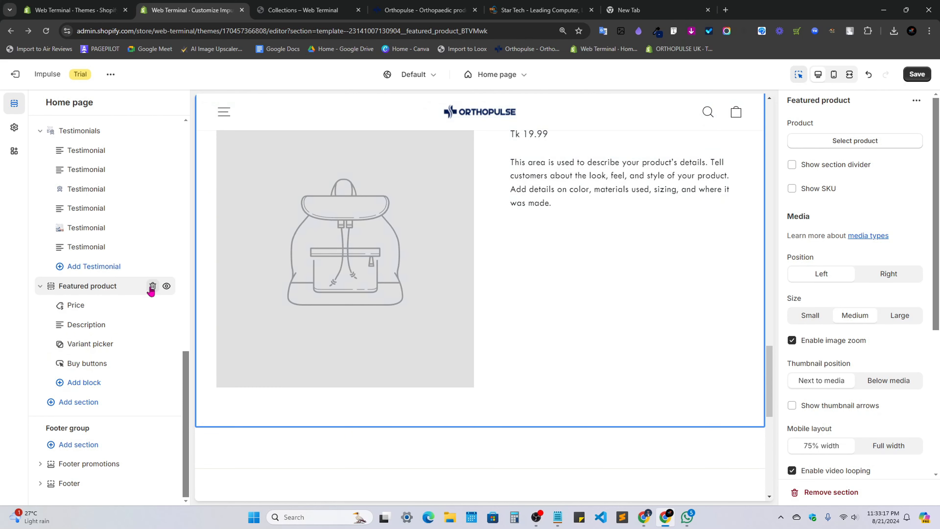
pyautogui.click(152, 288)
# Add a Featured collection section below Testimonials and assign the Heart Cakes collection to it.
pyautogui.click(77, 403)
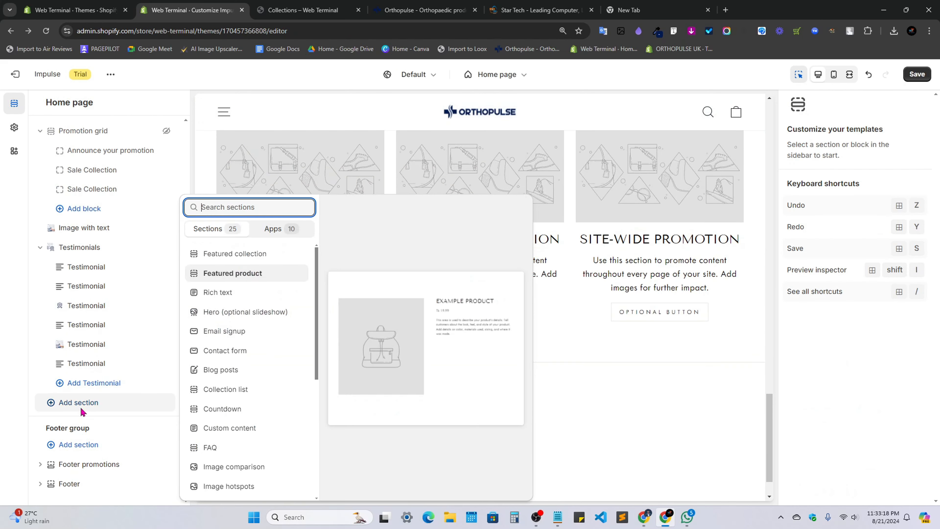
pyautogui.click(240, 256)
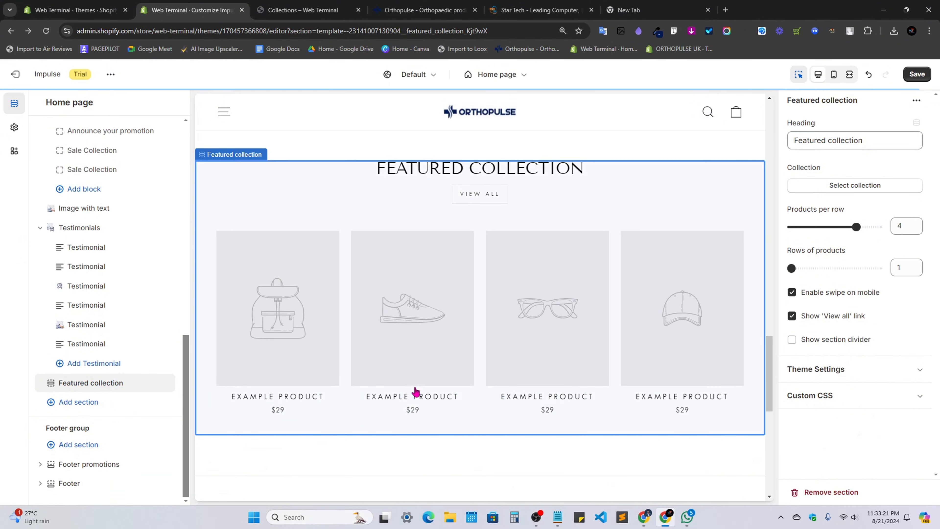
pyautogui.click(844, 189)
pyautogui.click(838, 199)
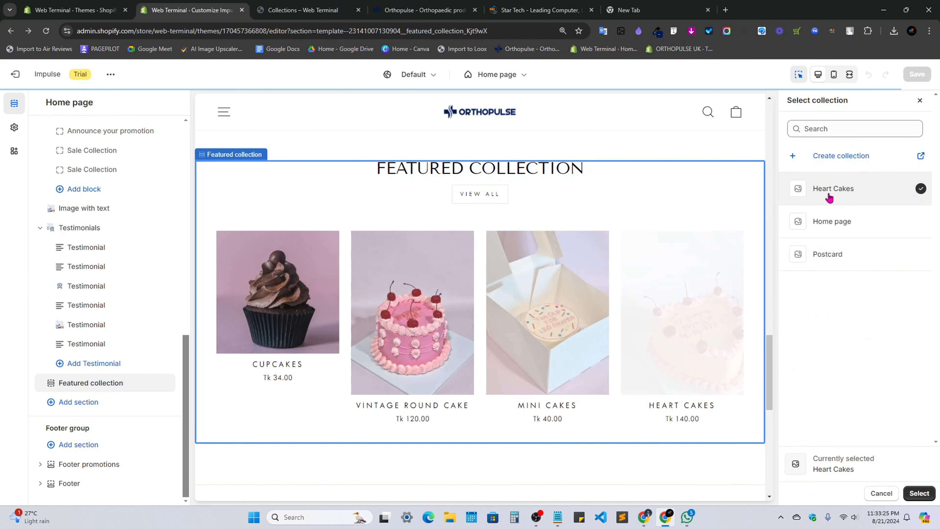
pyautogui.click(920, 493)
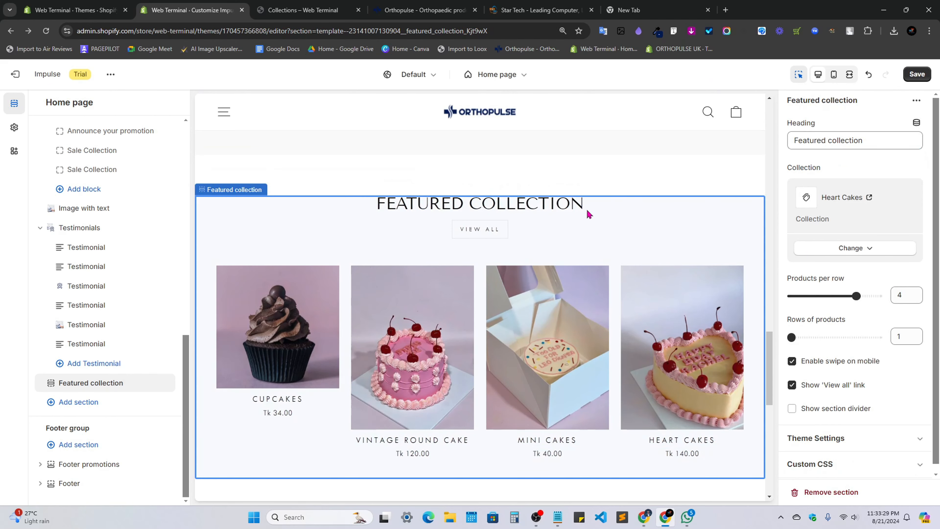
# Examine the Categories and Bestsellers sections on the Orthopulse reference home page, including their headings and product layout.
pyautogui.click(296, 5)
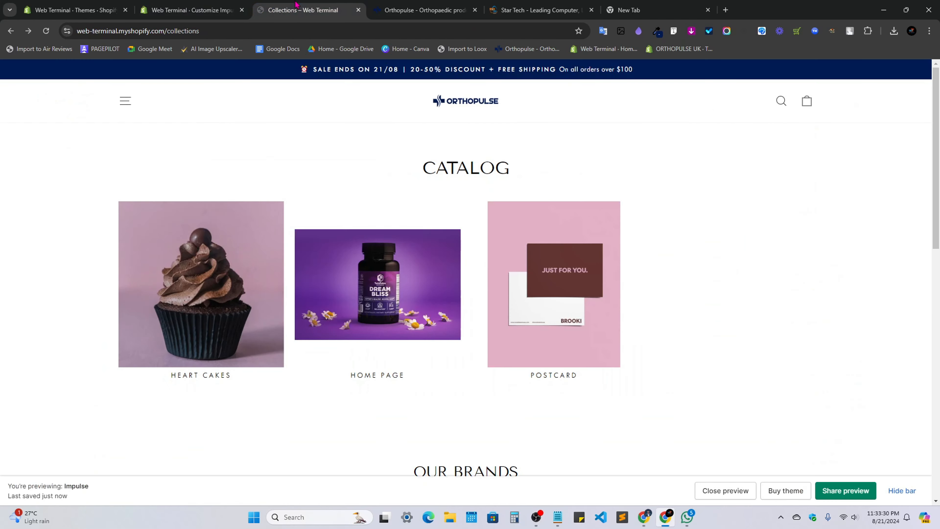
pyautogui.click(465, 5)
pyautogui.scroll(15, 403, 116)
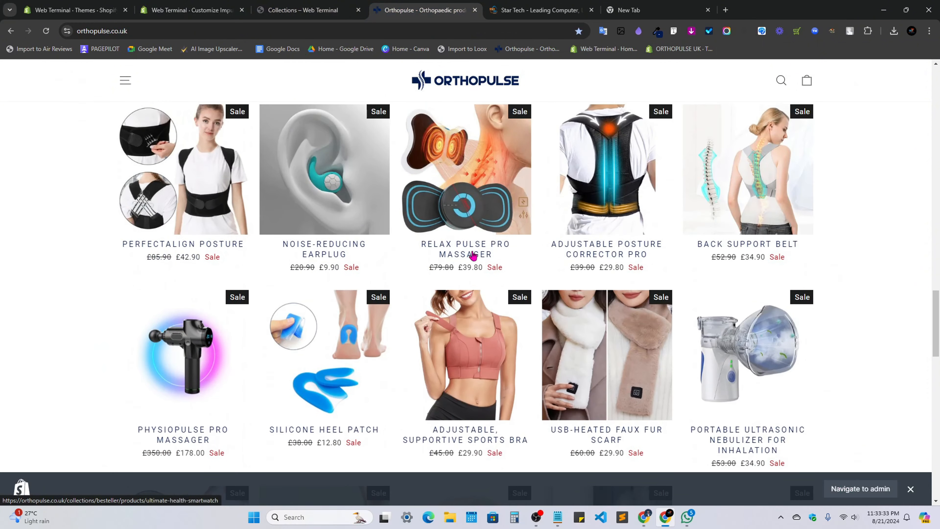
pyautogui.scroll(15, 409, 247)
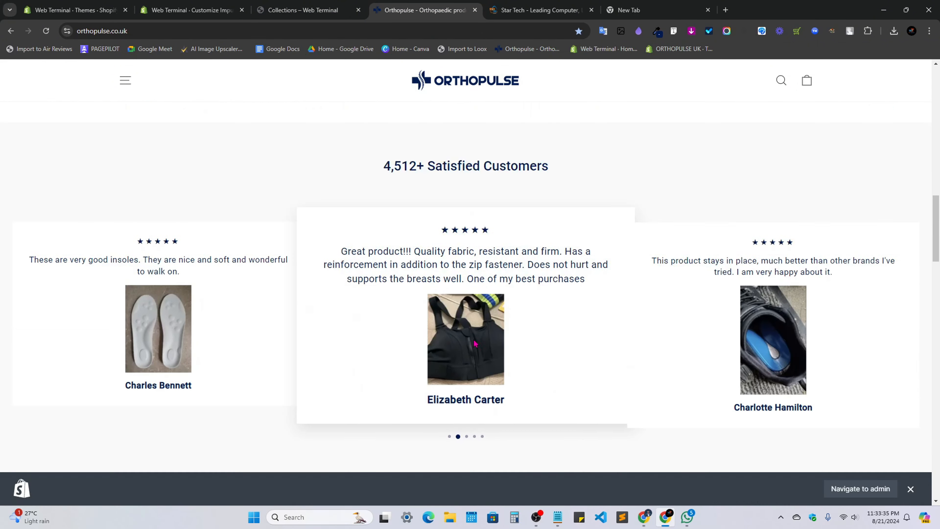
pyautogui.scroll(5, 395, 342)
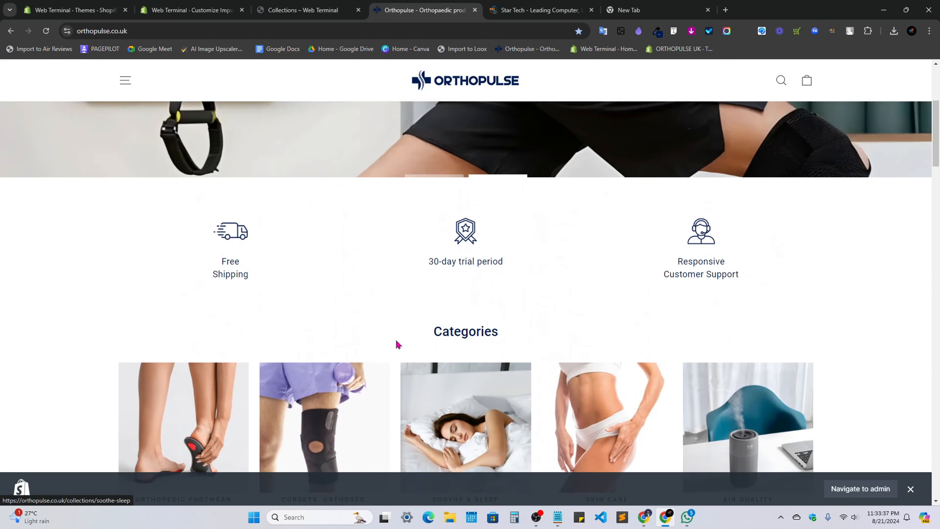
pyautogui.click(177, 5)
pyautogui.click(424, 10)
pyautogui.scroll(-10, 385, 315)
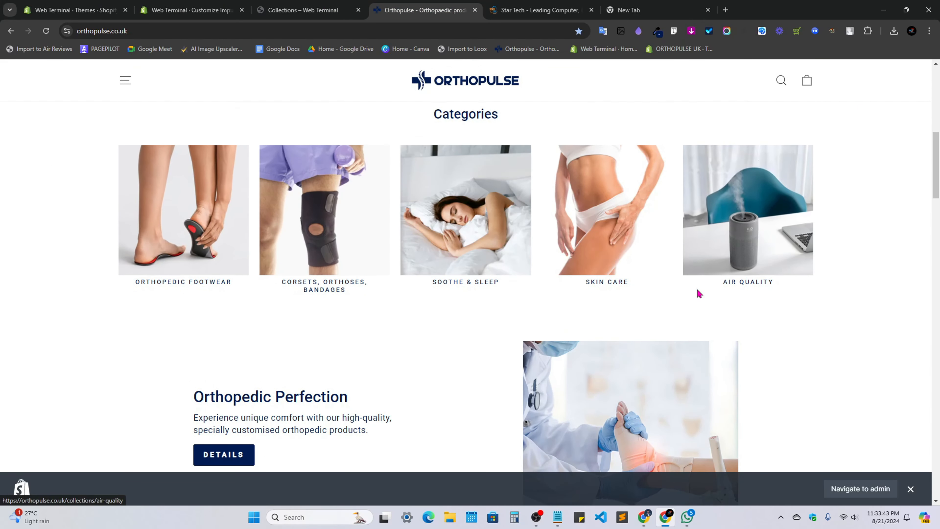
pyautogui.scroll(8, 549, 387)
pyautogui.scroll(-6, 487, 361)
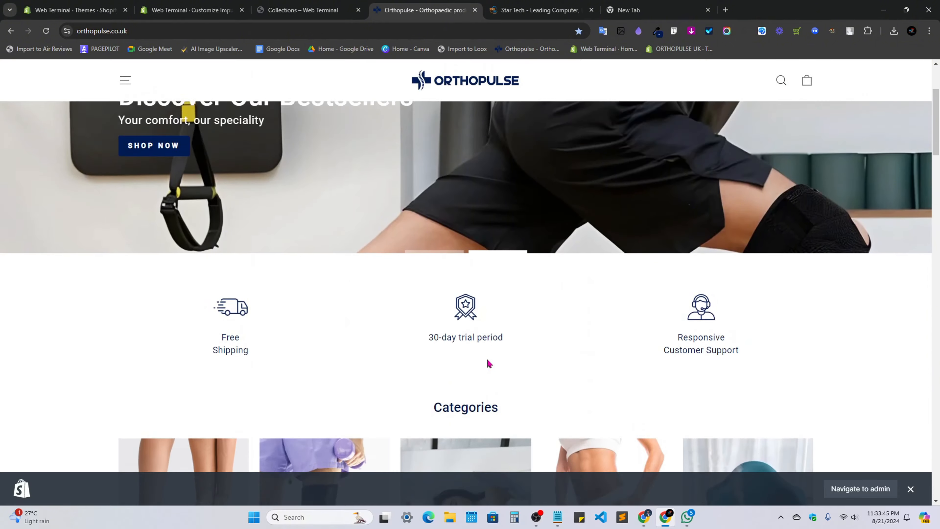
pyautogui.scroll(-15, 938, 154)
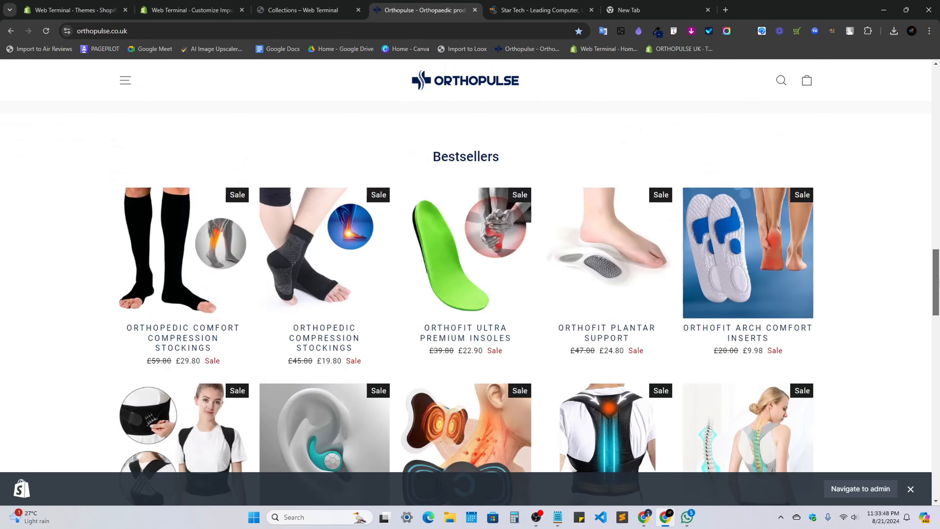
# Set the Featured collection section's heading to "Bestsellers", using the heading from the Orthopulse reference home page.
pyautogui.scroll(10, 918, 203)
pyautogui.click(188, 4)
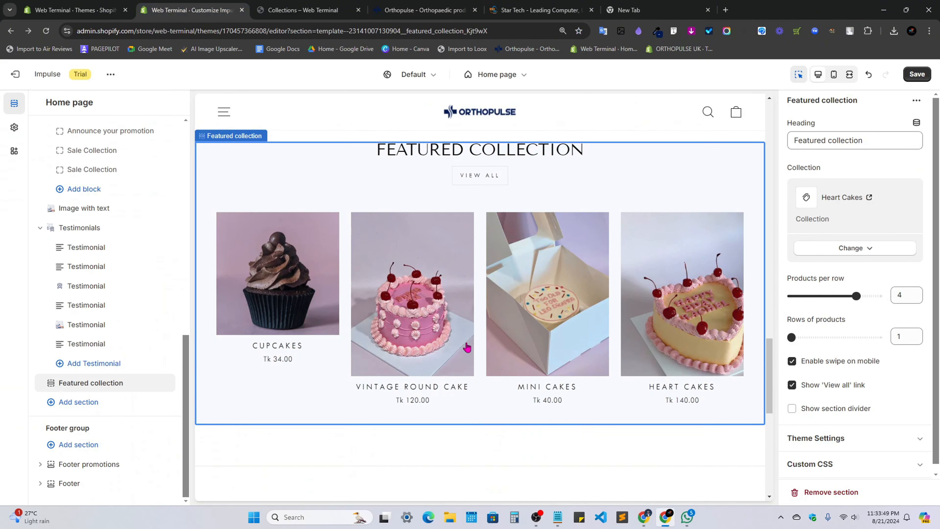
pyautogui.scroll(-5, 523, 380)
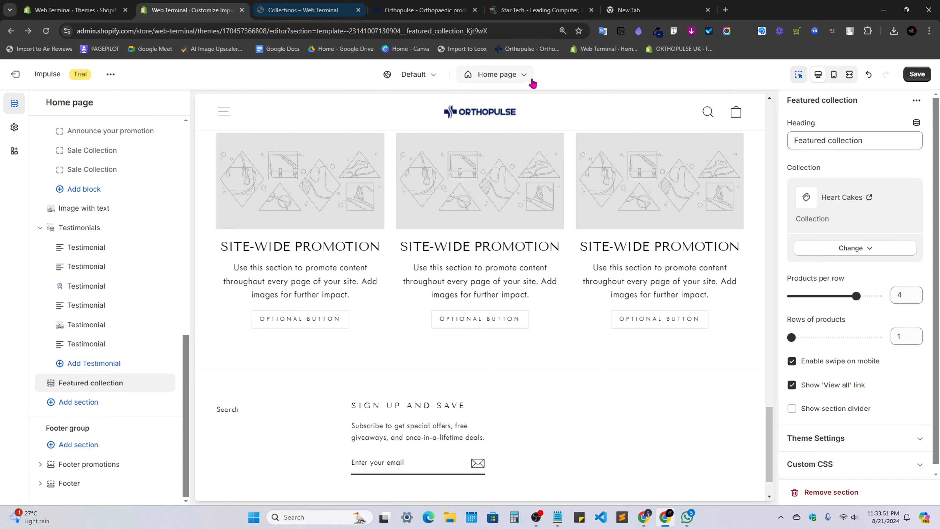
pyautogui.click(342, 4)
pyautogui.click(389, 5)
pyautogui.scroll(-10, 533, 322)
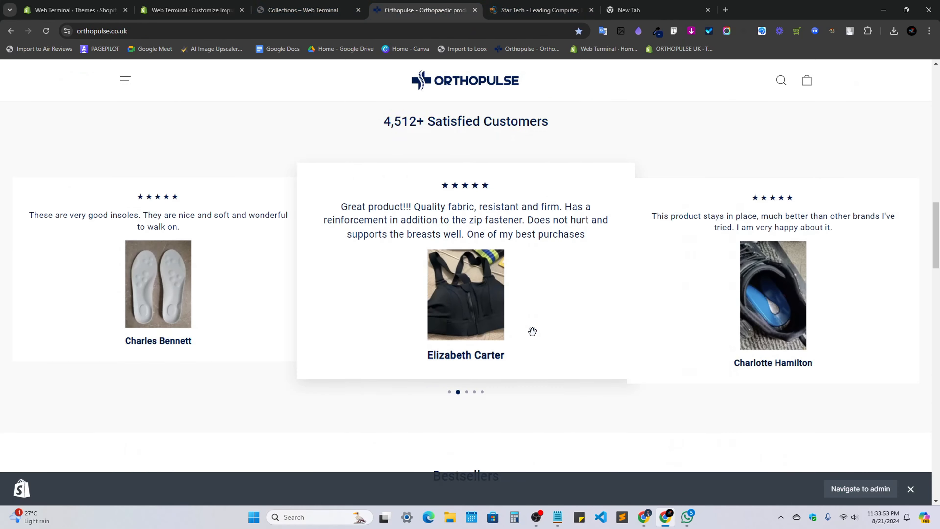
pyautogui.moveTo(504, 338)
pyautogui.mouseDown()
pyautogui.moveTo(474, 337)
pyautogui.moveTo(496, 338)
pyautogui.mouseUp()
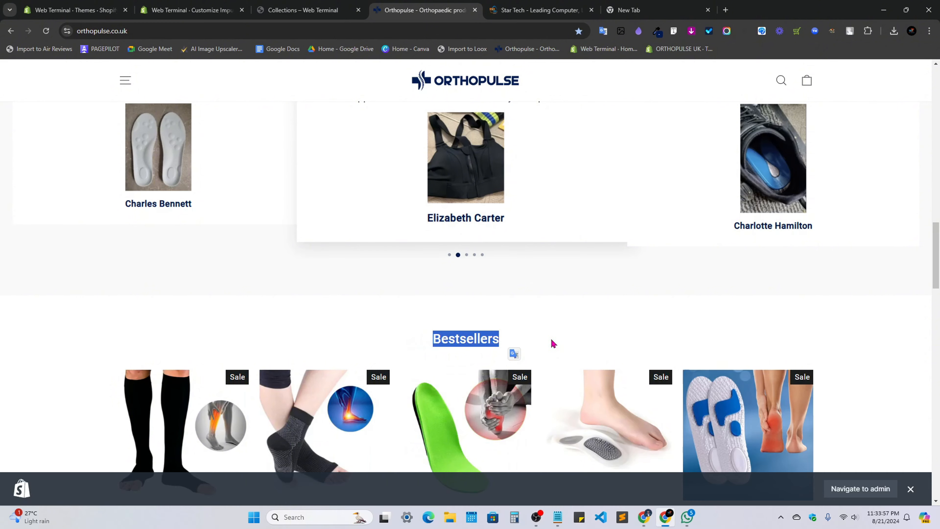
pyautogui.click(200, 7)
pyautogui.scroll(-2, 456, 379)
pyautogui.scroll(12, 456, 380)
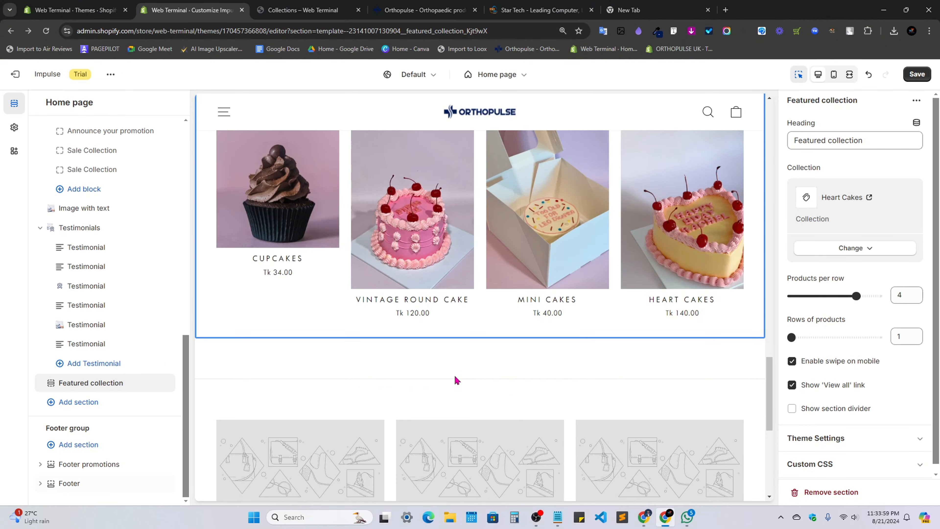
pyautogui.tripleClick(849, 146)
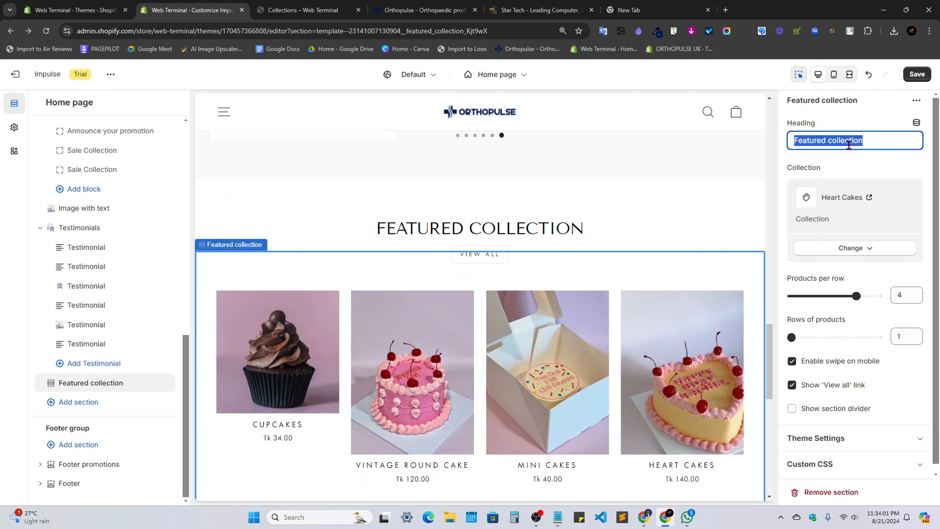
pyautogui.write('Bestsellers')
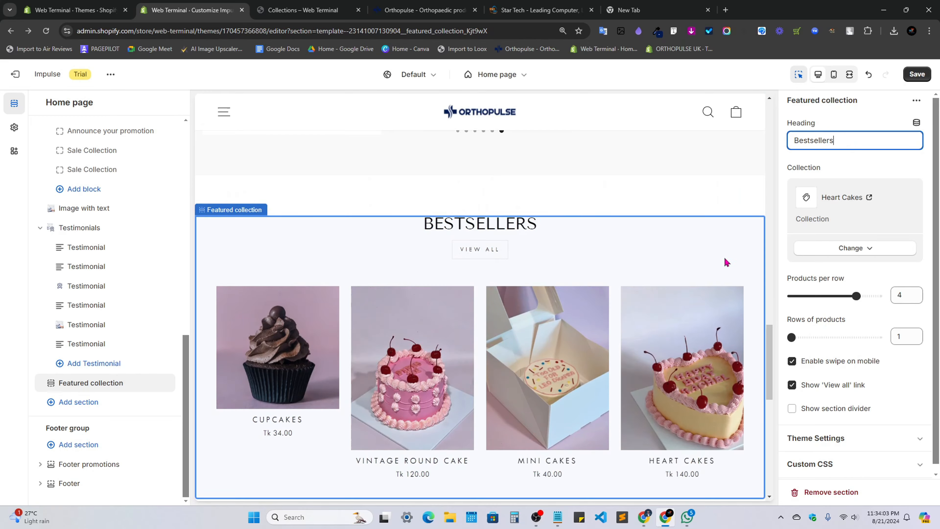
# Compare the Bestsellers section with the Orthopulse reference and examine the reference's customer-service and Medical Disclaimer blocks.
pyautogui.scroll(-10, 724, 262)
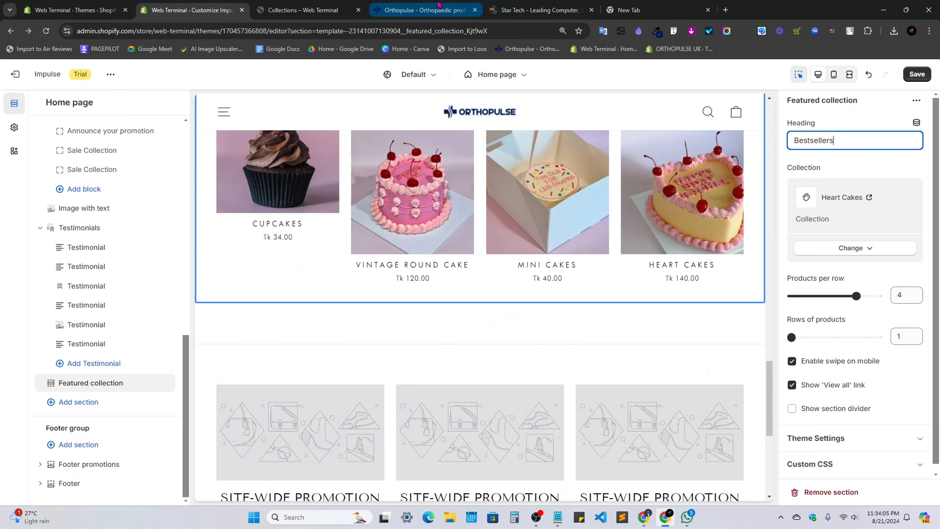
pyautogui.click(425, 10)
pyautogui.scroll(-10, 510, 353)
pyautogui.moveTo(937, 331); pyautogui.dragTo(937, 420)
pyautogui.click(208, 10)
pyautogui.scroll(3, 420, 351)
pyautogui.scroll(-2, 350, 335)
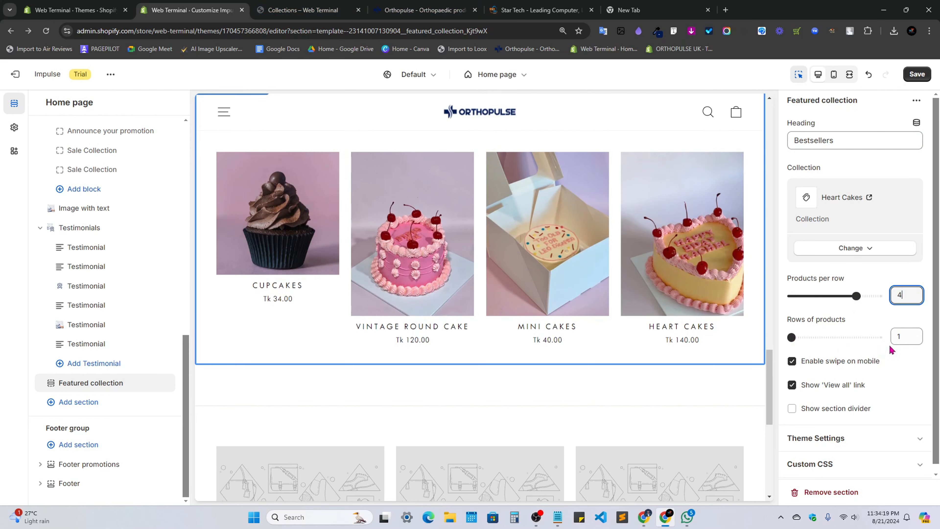
pyautogui.click(425, 10)
pyautogui.scroll(-4, 572, 422)
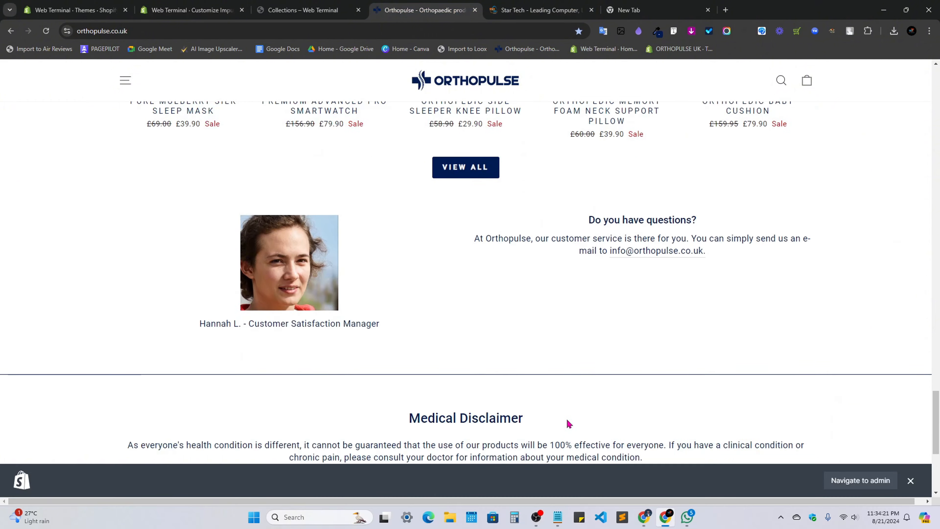
pyautogui.scroll(-3, 569, 408)
pyautogui.scroll(4, 487, 222)
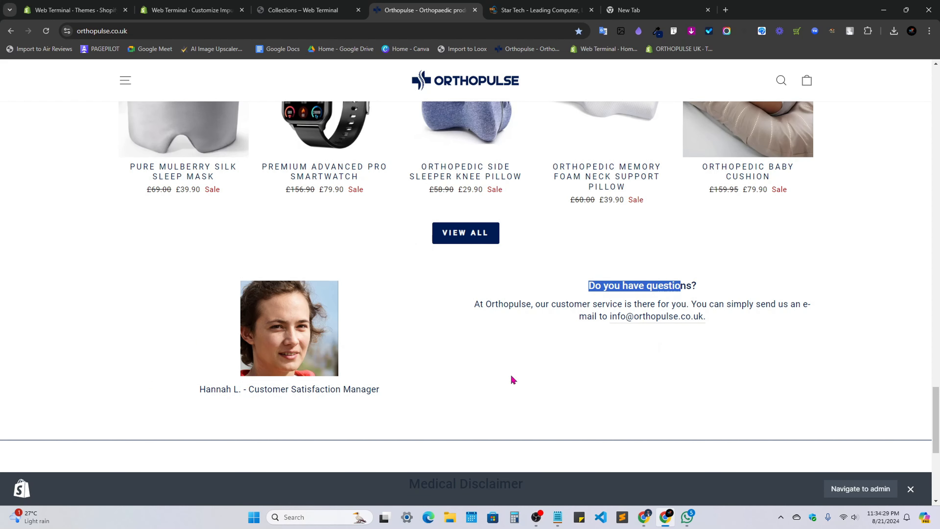
# Add an Image with text section below the Featured collection section on the home page.
pyautogui.click(174, 4)
pyautogui.scroll(-3, 467, 372)
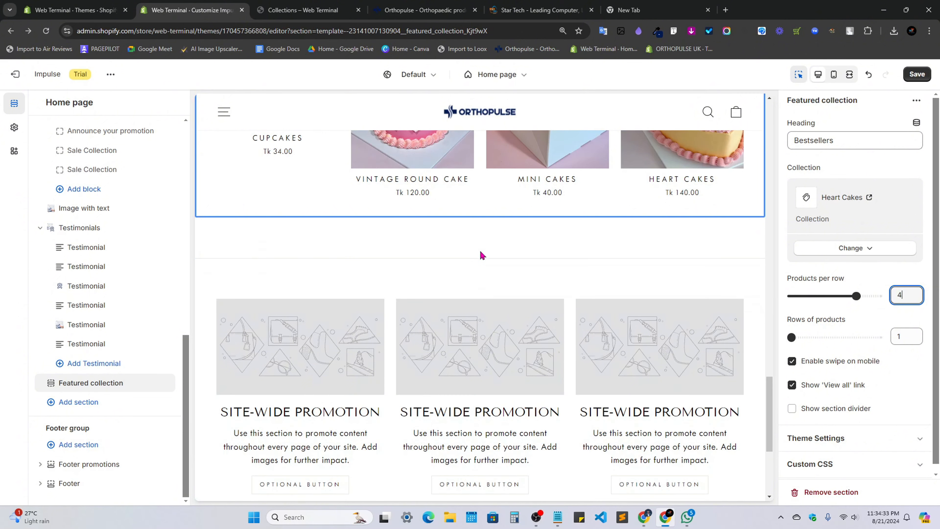
pyautogui.click(73, 403)
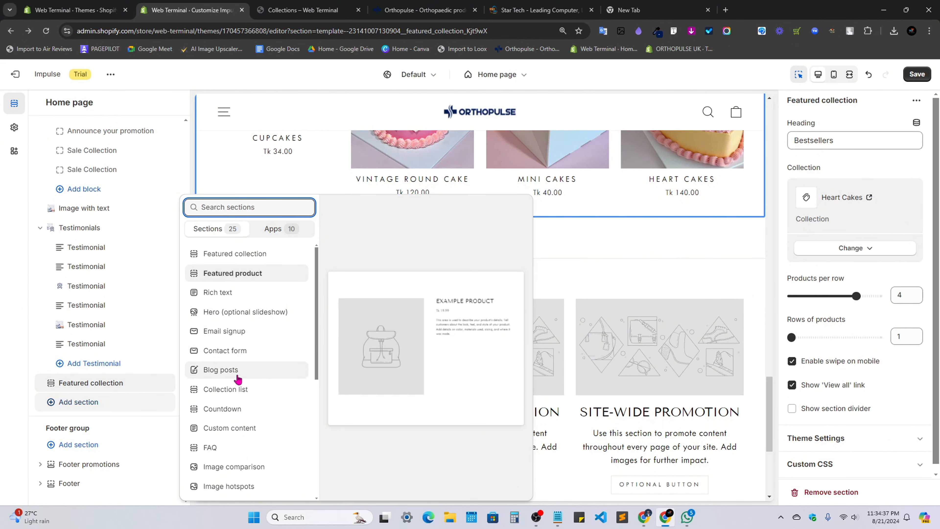
pyautogui.scroll(-3, 233, 388)
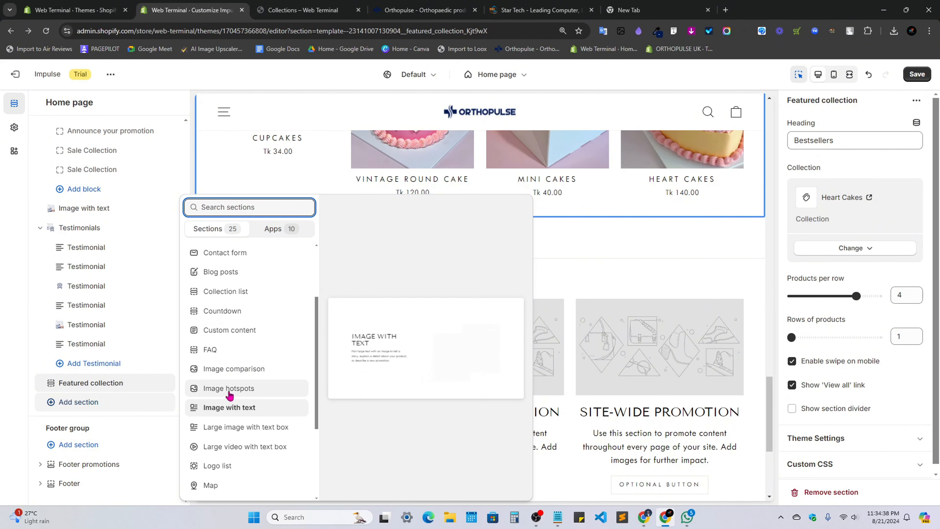
pyautogui.click(230, 407)
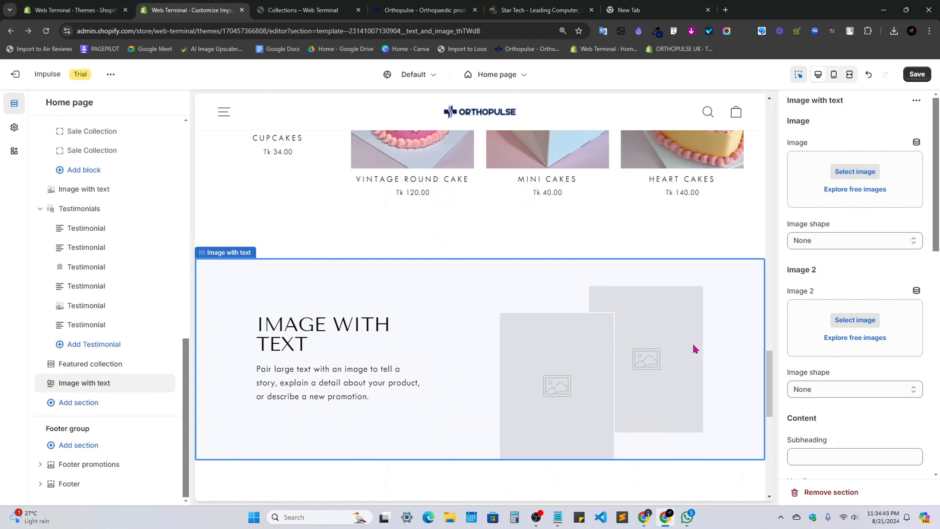
# Open the first image's picker in the new section and save the customer-service portrait from the Orthopulse reference as download (2).jpeg.
pyautogui.click(833, 178)
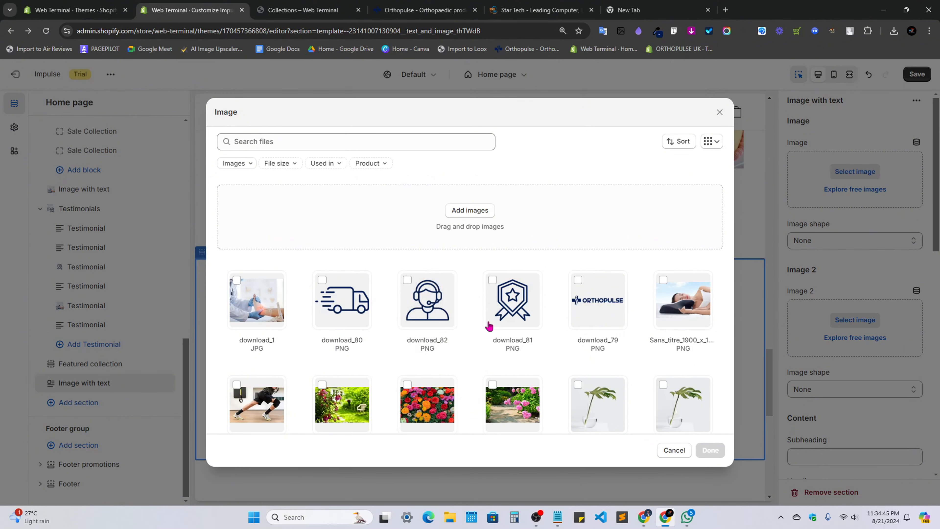
pyautogui.click(305, 5)
pyautogui.scroll(-1, 573, 292)
pyautogui.click(433, 10)
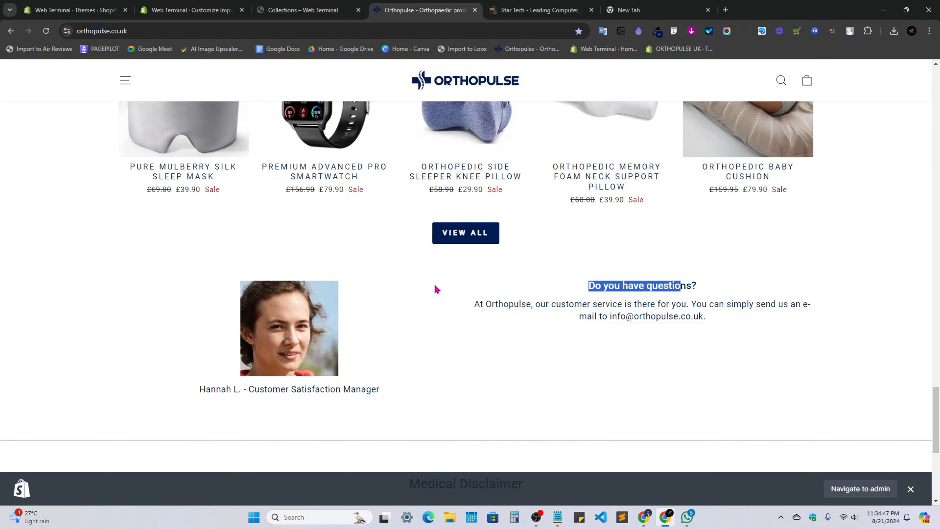
pyautogui.scroll(-3, 436, 289)
pyautogui.rightClick(297, 172)
pyautogui.moveTo(392, 312)
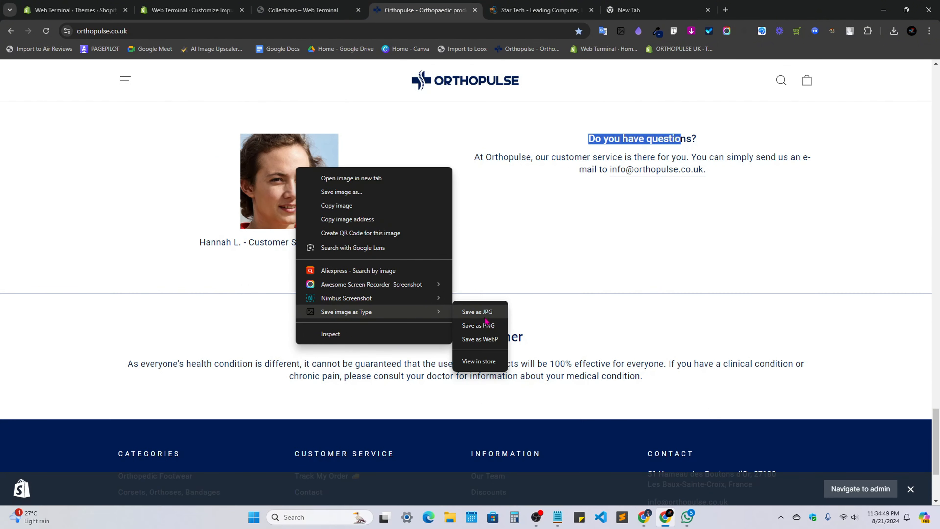
pyautogui.click(486, 321)
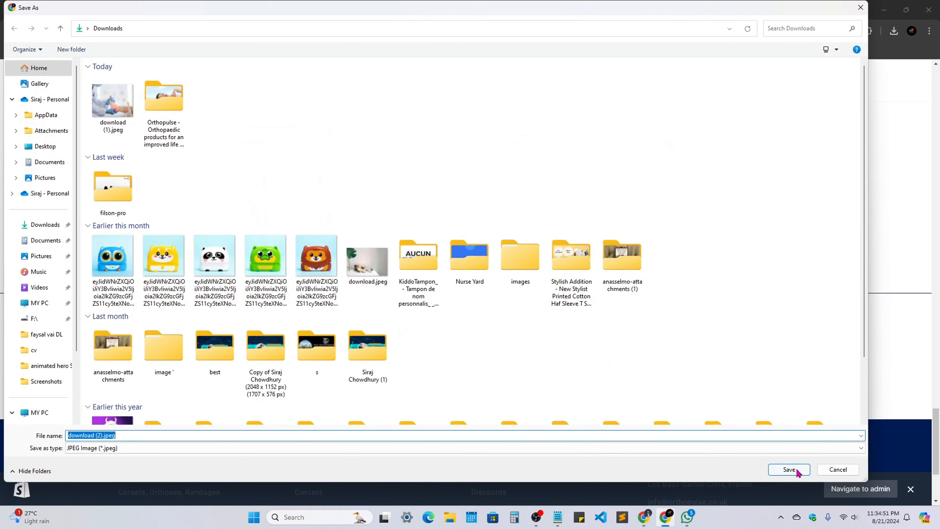
pyautogui.click(787, 469)
# Upload the saved portrait and assign it as the first image of the Image with text section.
pyautogui.click(219, 8)
pyautogui.click(478, 212)
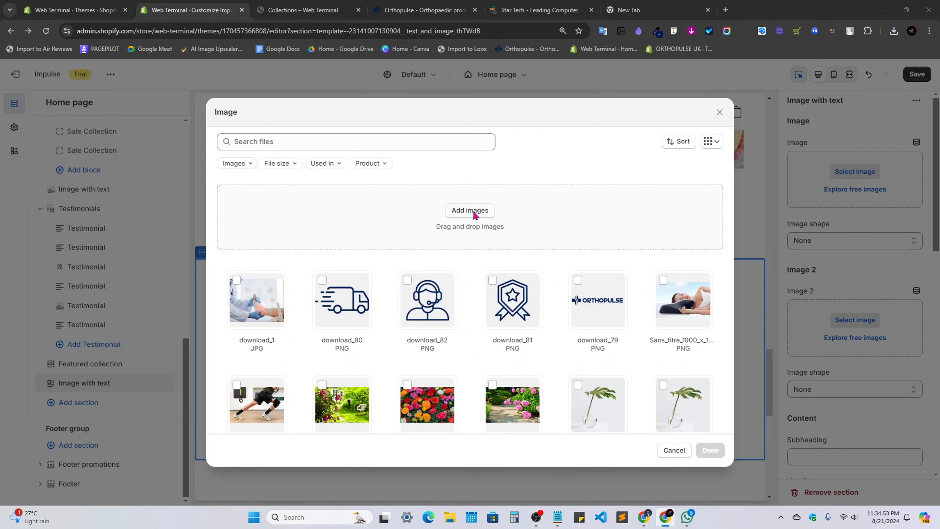
pyautogui.click(789, 470)
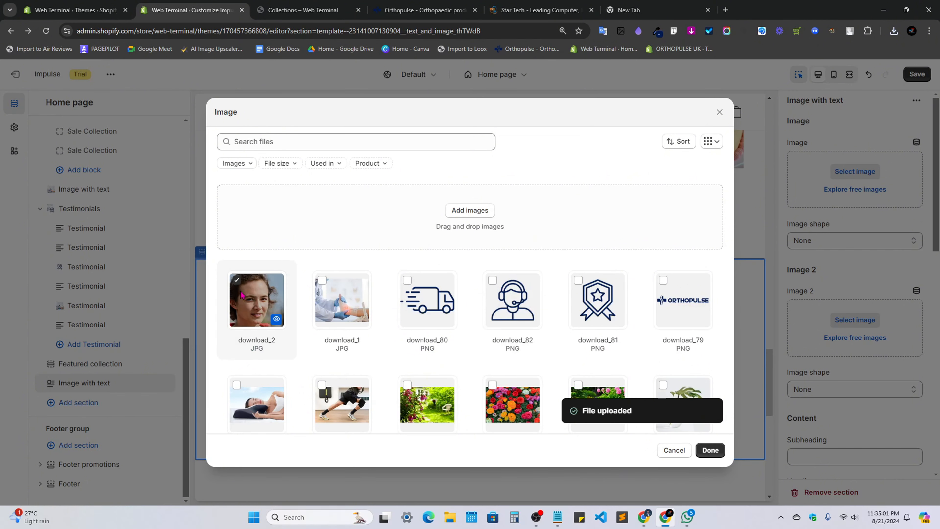
pyautogui.click(670, 451)
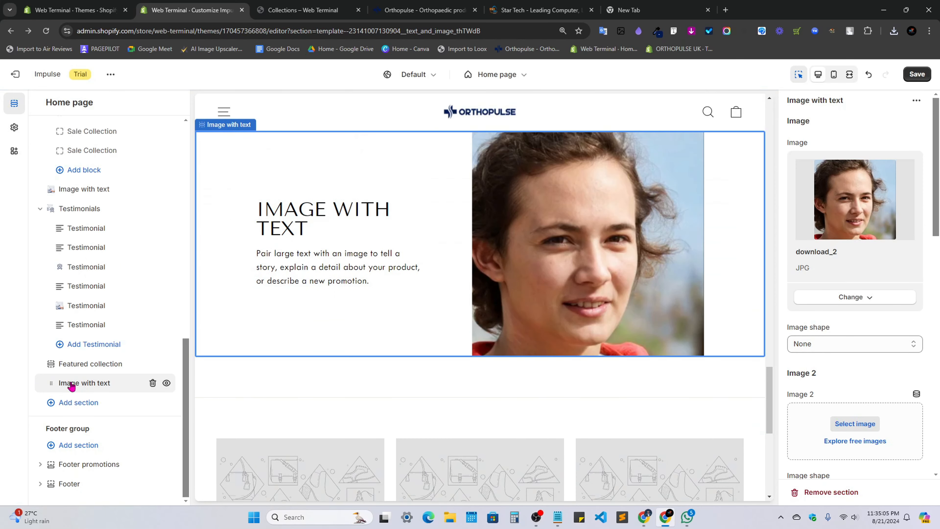
pyautogui.click(75, 365)
pyautogui.click(83, 383)
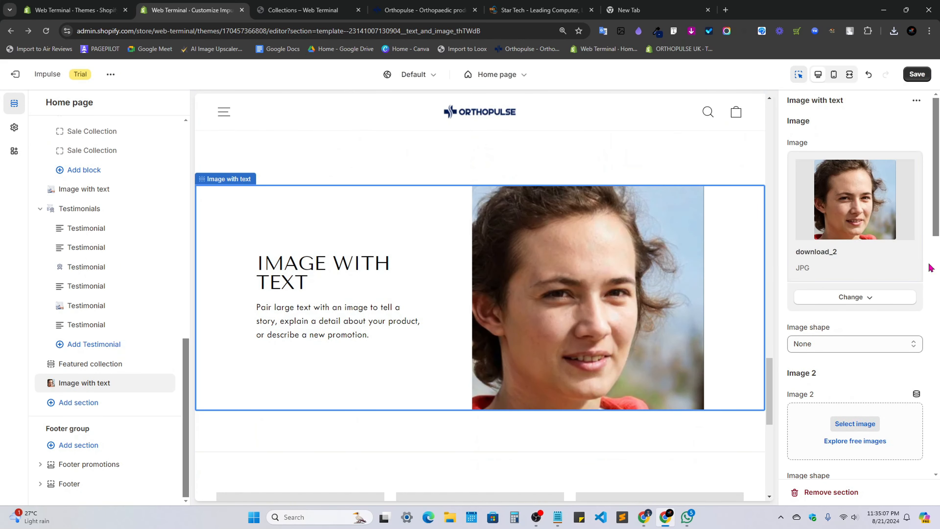
# Copy the customer-service heading from the Orthopulse reference and set the Image with text section's heading to "Do you have questions?".
pyautogui.click(290, 7)
pyautogui.scroll(-3, 485, 348)
pyautogui.click(422, 10)
pyautogui.scroll(-1, 472, 313)
pyautogui.scroll(3, 477, 304)
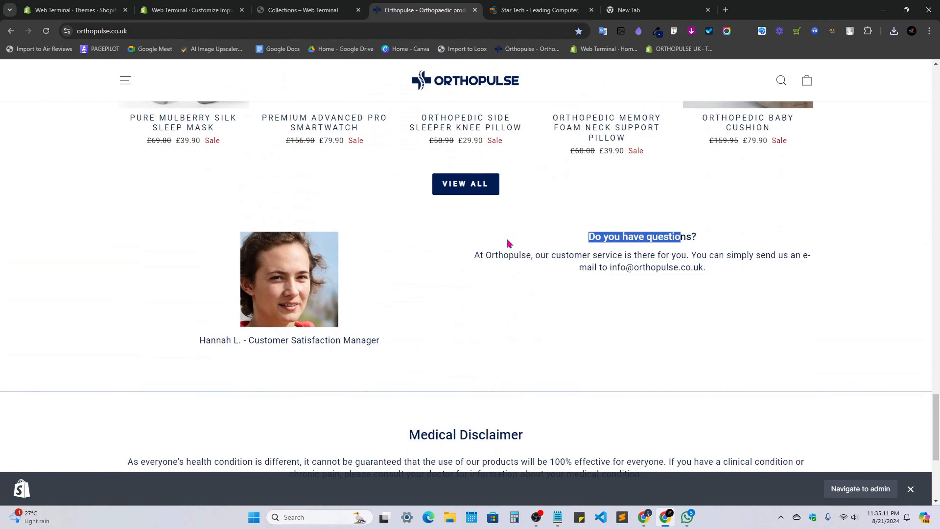
pyautogui.moveTo(754, 273); pyautogui.dragTo(590, 236)
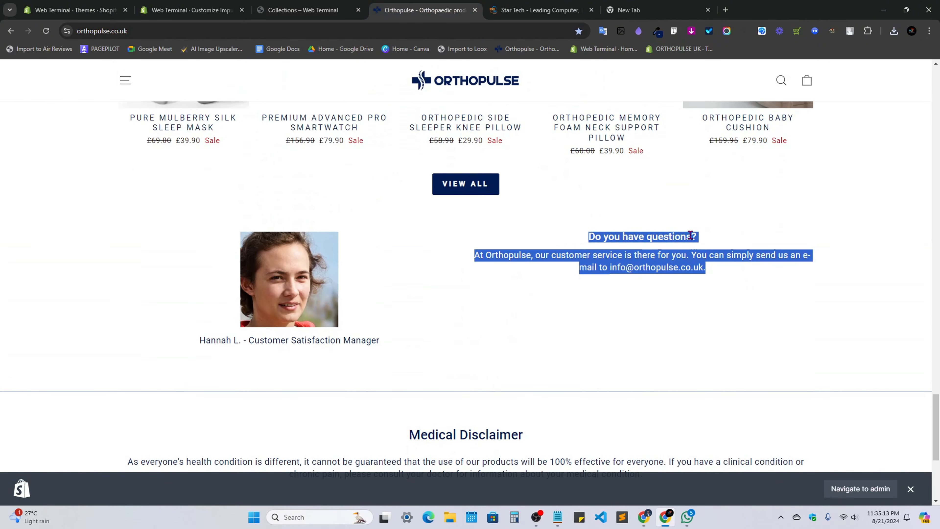
pyautogui.moveTo(690, 235); pyautogui.dragTo(599, 239)
pyautogui.click(158, 5)
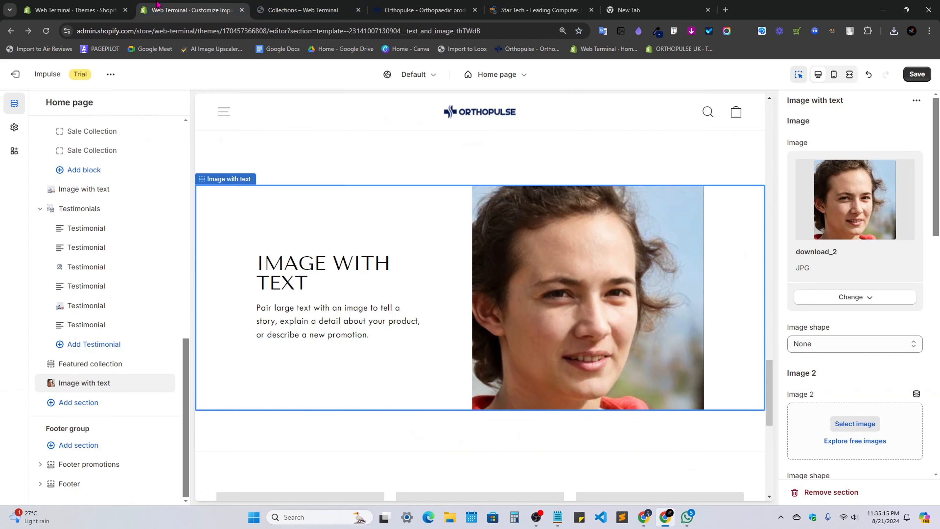
pyautogui.scroll(-5, 838, 385)
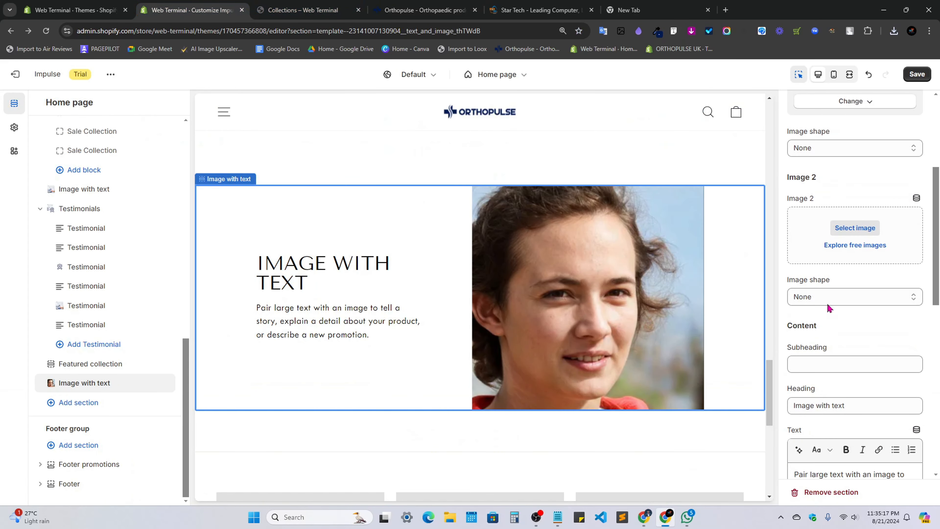
pyautogui.scroll(-7, 833, 378)
pyautogui.scroll(4, 844, 297)
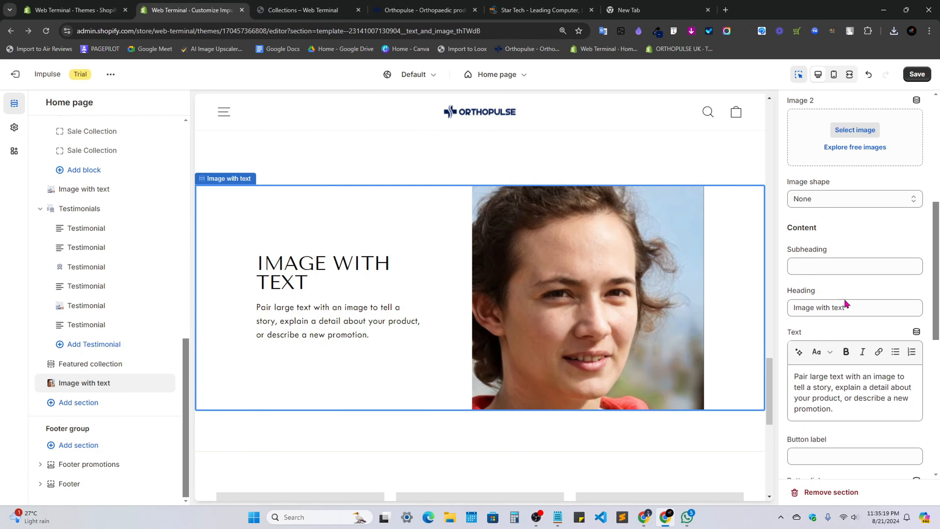
pyautogui.write('Do you have questions?')
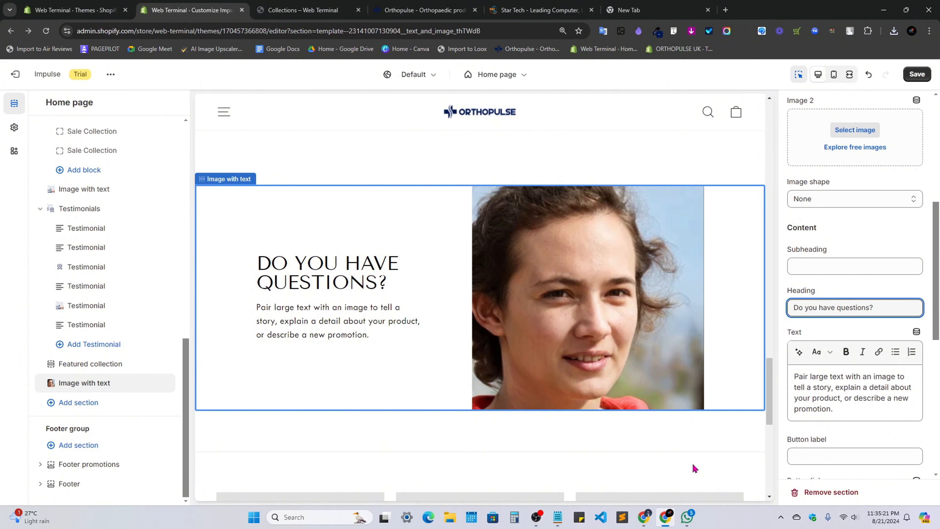
# Replace the Image with text section's body text with the reference's customer-service paragraph, including its contact e-mail.
pyautogui.click(425, 10)
pyautogui.moveTo(726, 277); pyautogui.dragTo(490, 254)
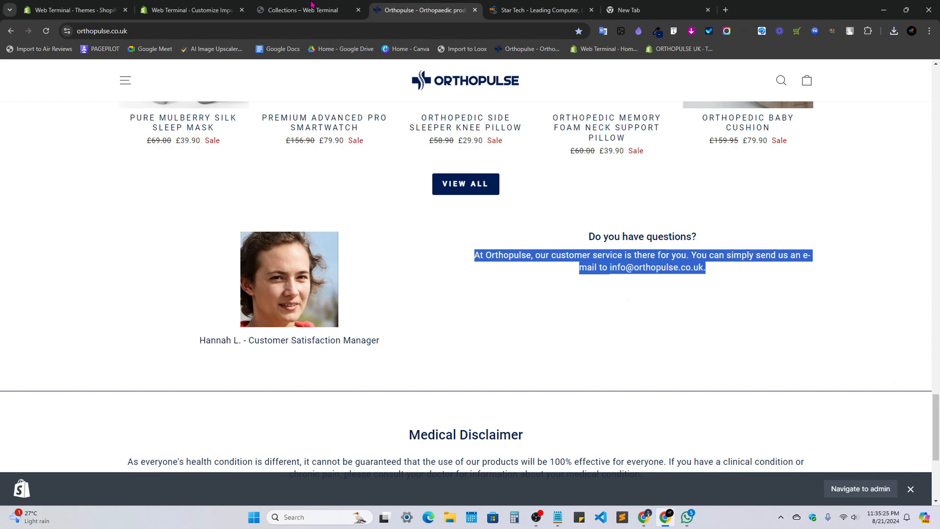
pyautogui.click(221, 10)
pyautogui.tripleClick(831, 391)
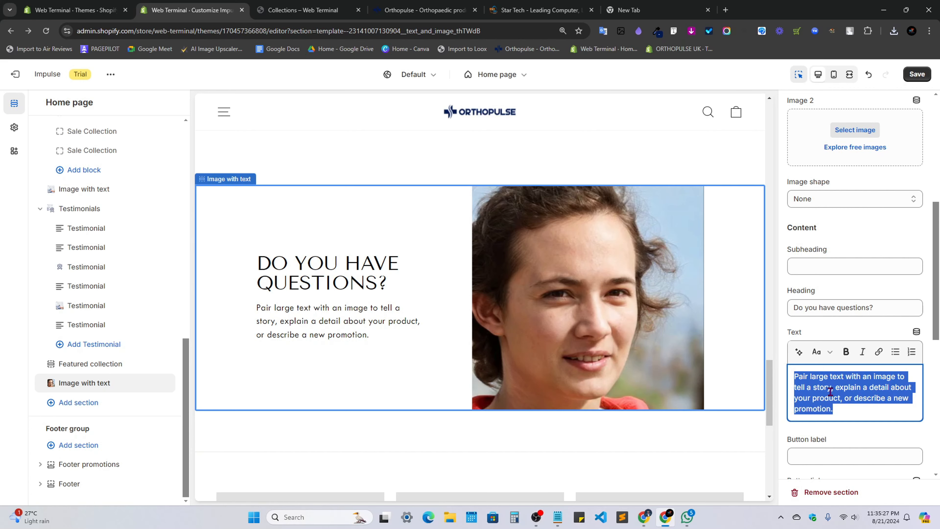
pyautogui.hotkey('ctrl', 'v')
pyautogui.click(426, 10)
pyautogui.click(191, 10)
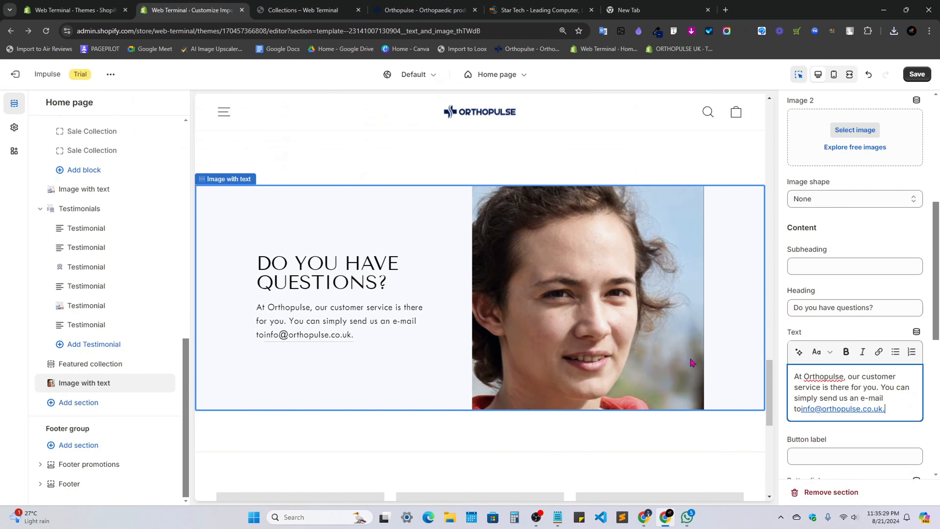
# Review the image shape options for both images of the Image with text section.
pyautogui.scroll(6, 859, 188)
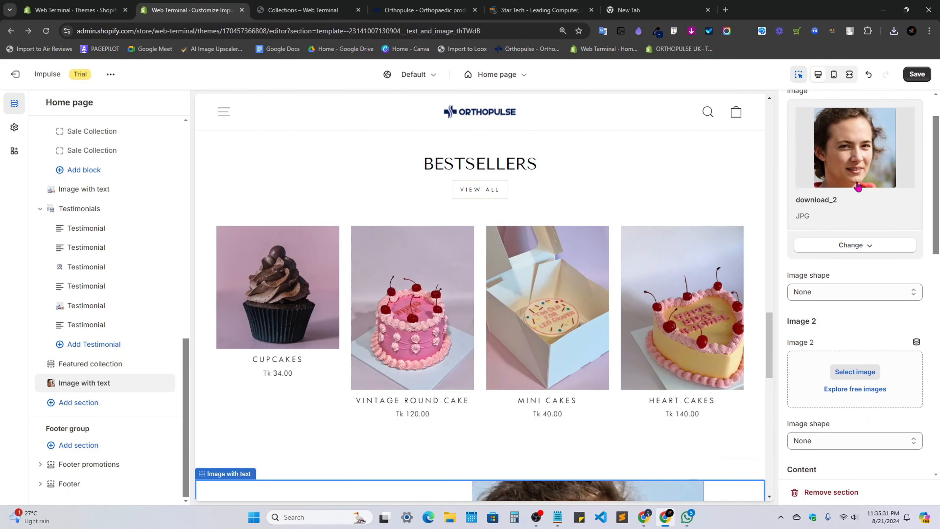
pyautogui.click(830, 344)
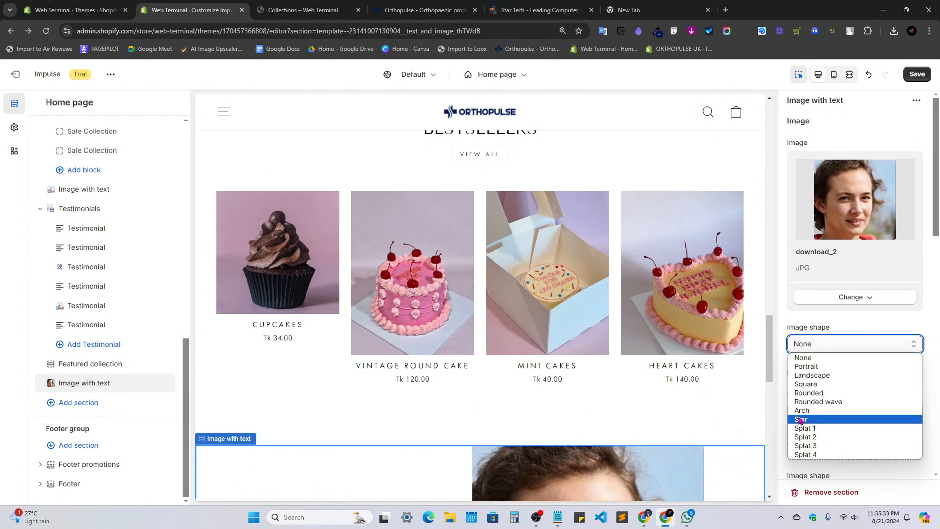
pyautogui.click(832, 345)
pyautogui.scroll(-6, 830, 346)
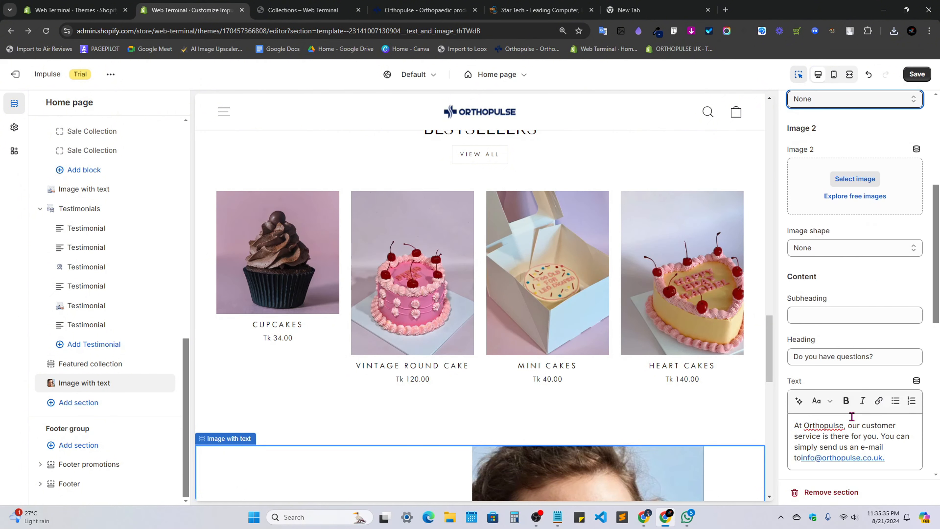
pyautogui.click(813, 247)
pyautogui.click(815, 258)
pyautogui.click(833, 314)
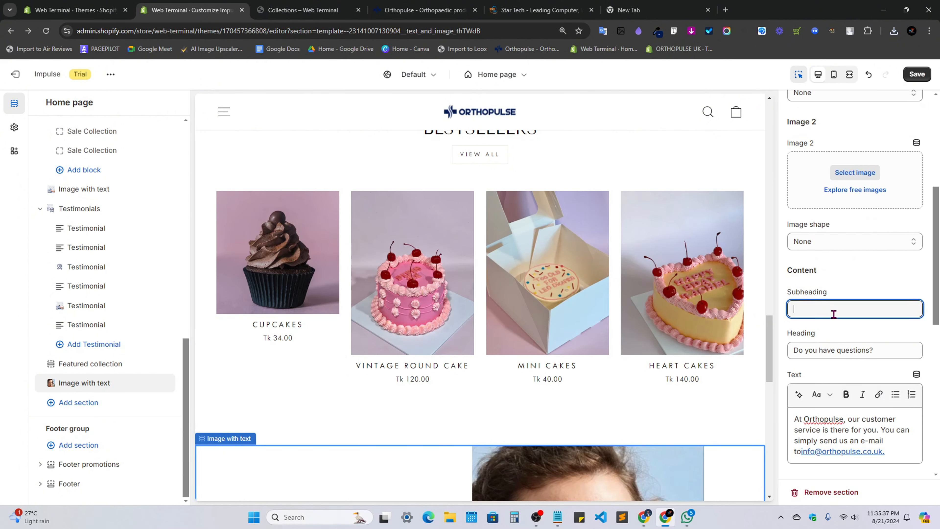
# Try right text alignment on the Image with text section, and restore the left alignment.
pyautogui.scroll(-4, 851, 263)
pyautogui.scroll(-4, 835, 366)
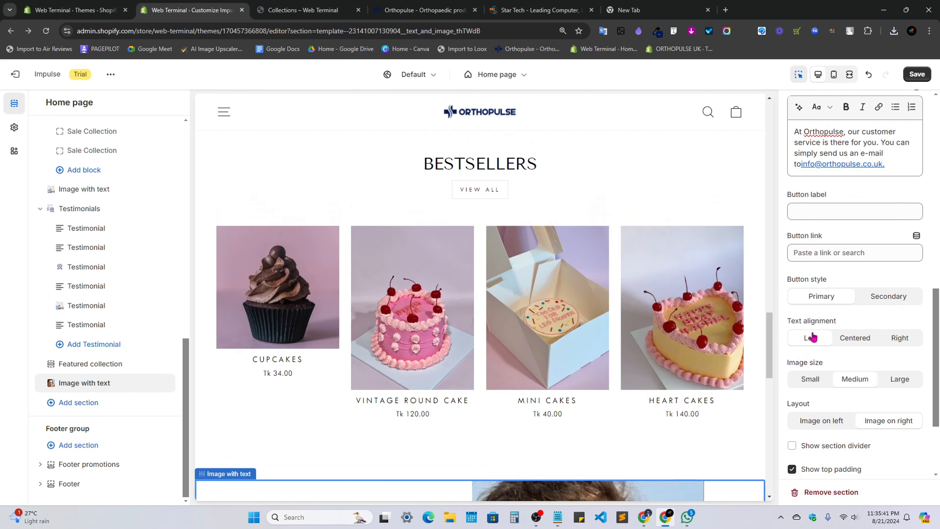
pyautogui.scroll(-3, 811, 345)
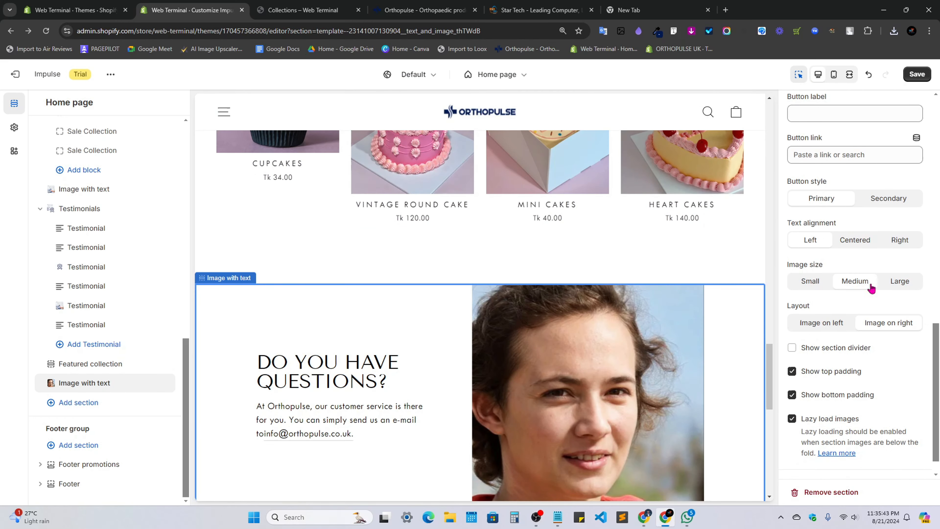
pyautogui.click(912, 241)
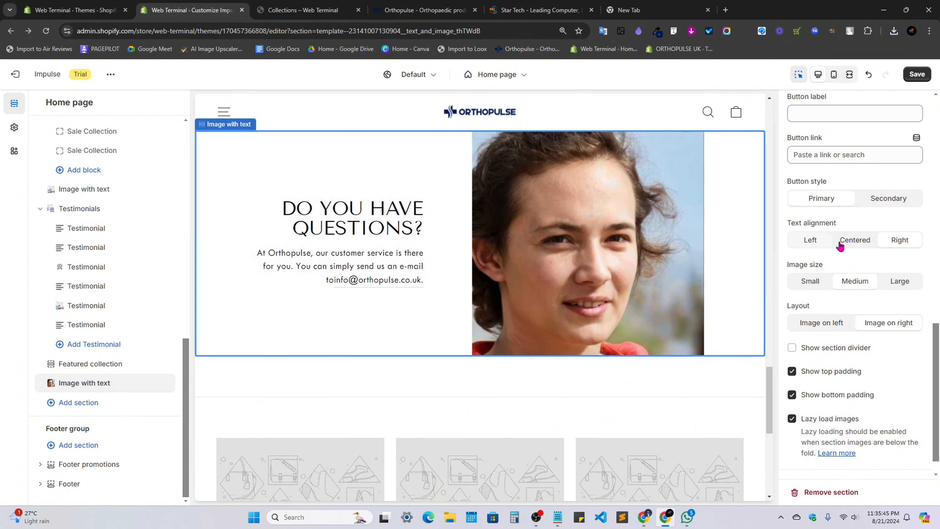
pyautogui.click(803, 243)
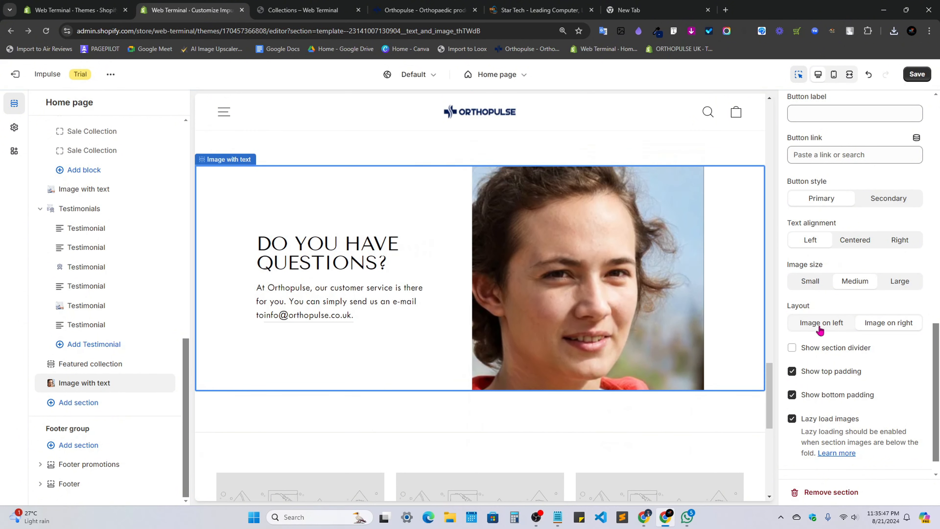
# Set the Image with text section's layout to Image on left with a Small image size, and save the theme.
pyautogui.click(830, 326)
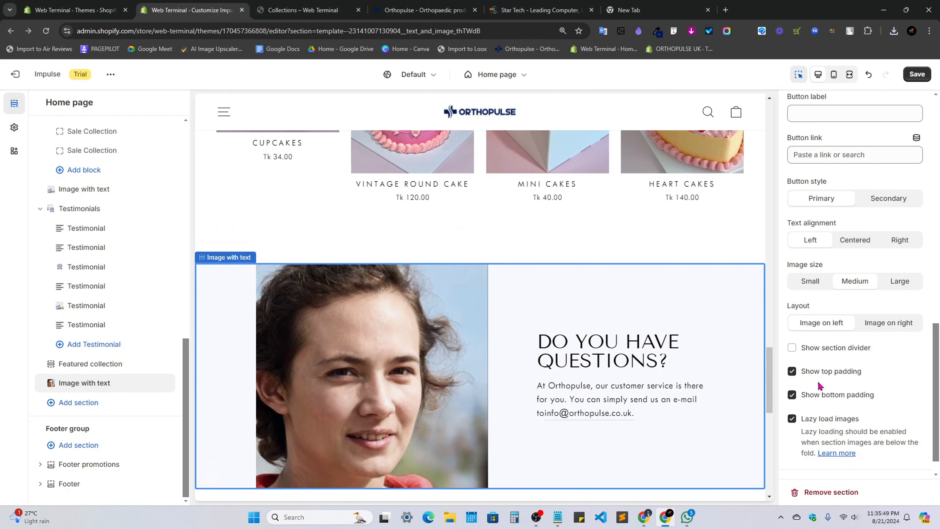
pyautogui.click(816, 282)
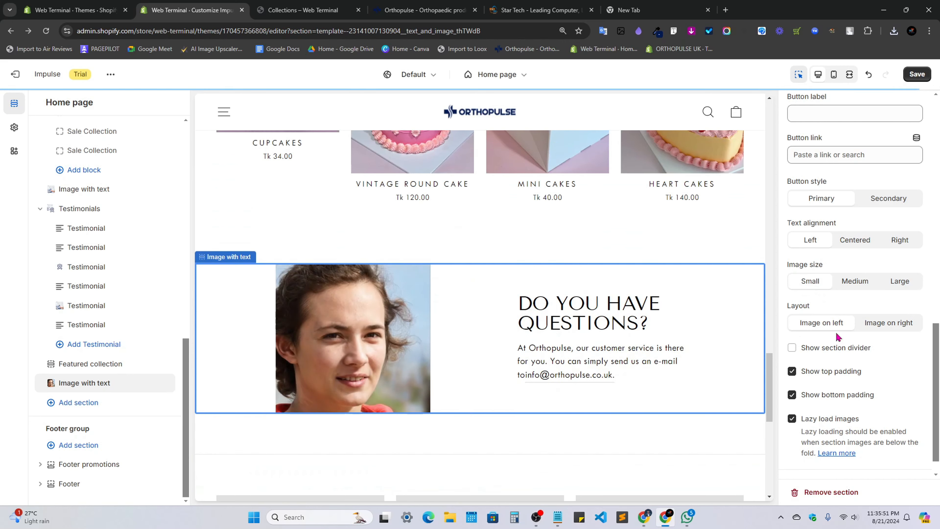
pyautogui.scroll(-1, 836, 360)
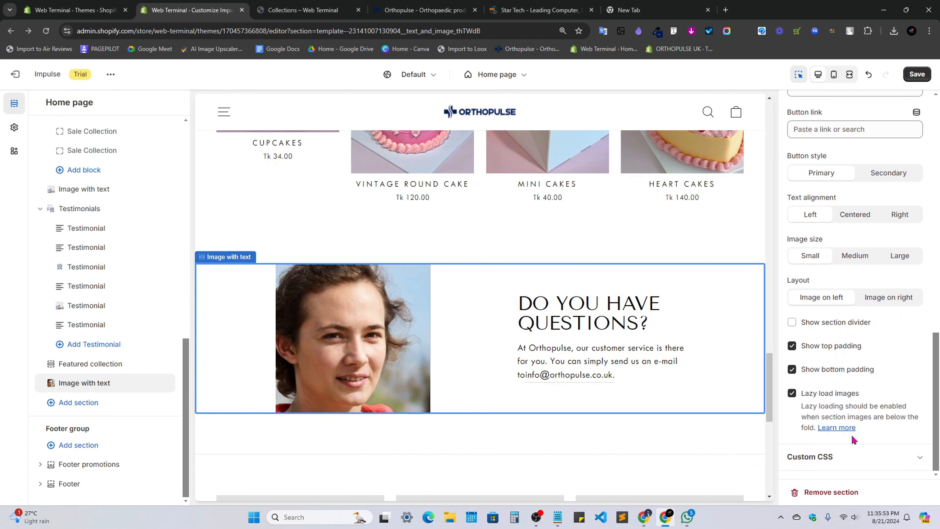
pyautogui.click(796, 457)
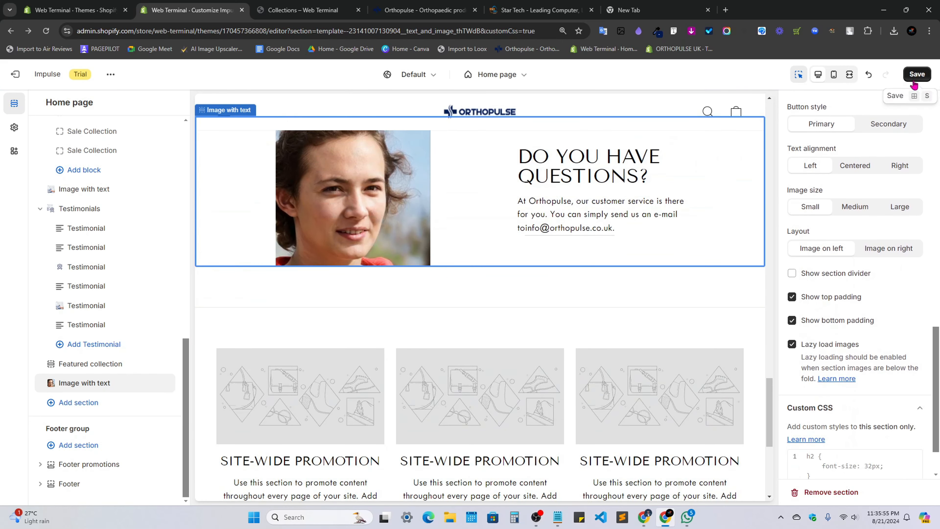
pyautogui.click(917, 74)
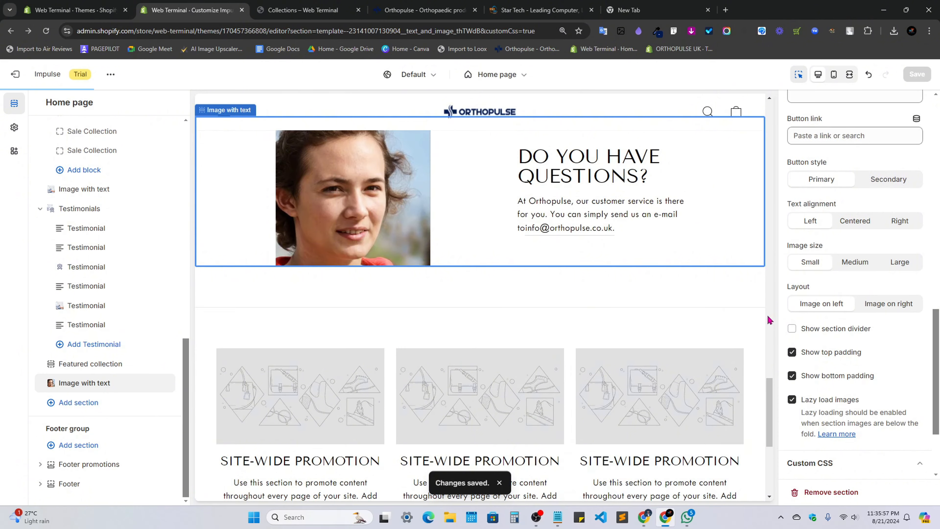
# Recheck the first image's shape options, and test the Image with text section's subheading with "ss" before clearing it.
pyautogui.scroll(10, 789, 273)
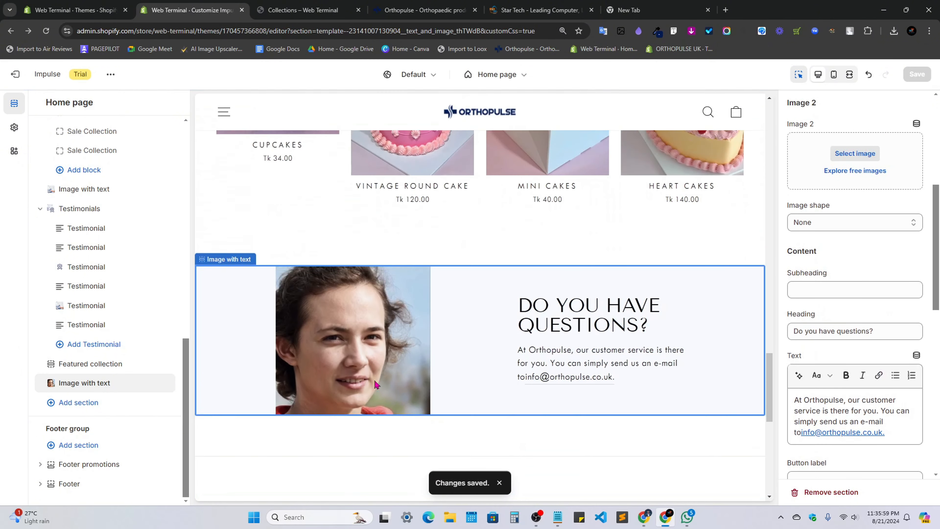
pyautogui.scroll(5, 833, 252)
pyautogui.scroll(2, 833, 252)
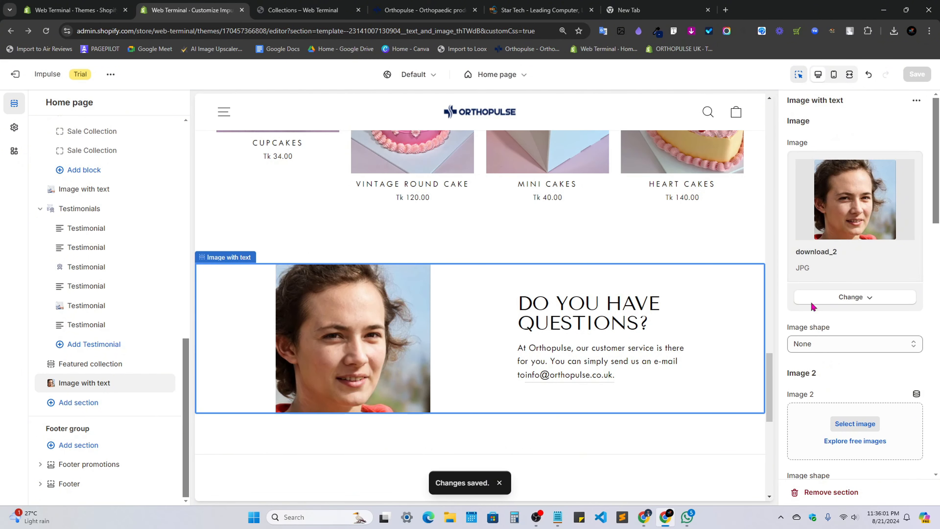
pyautogui.click(819, 341)
pyautogui.click(828, 365)
pyautogui.scroll(-6, 848, 422)
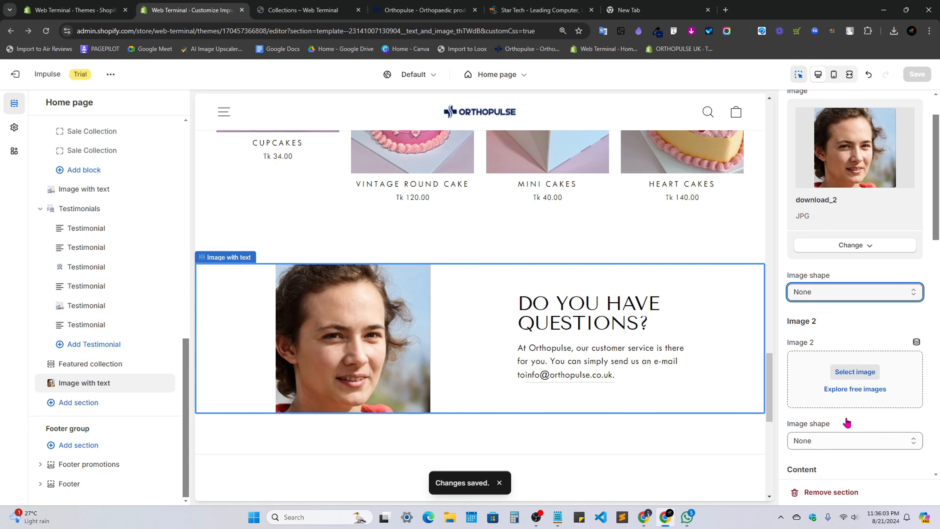
pyautogui.click(822, 315)
pyautogui.write('ss')
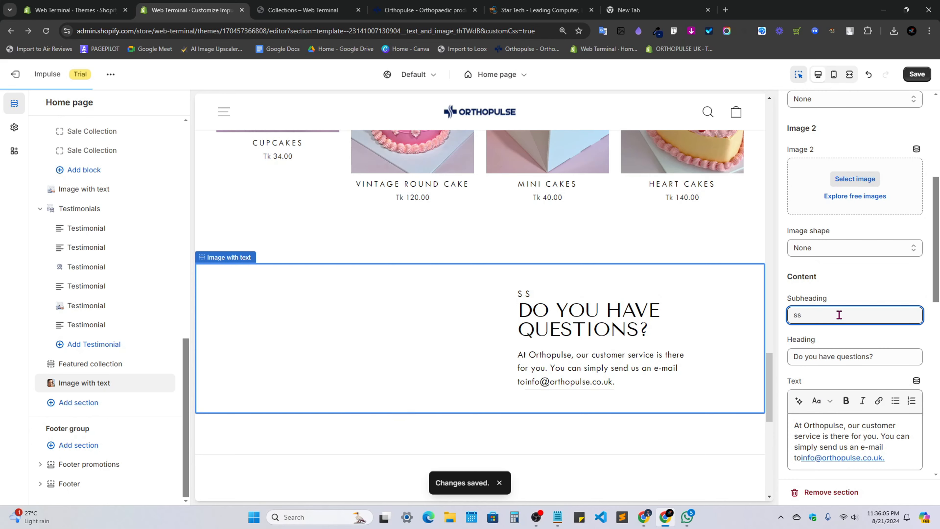
pyautogui.moveTo(835, 315); pyautogui.dragTo(771, 326)
pyautogui.press('BackSpace')
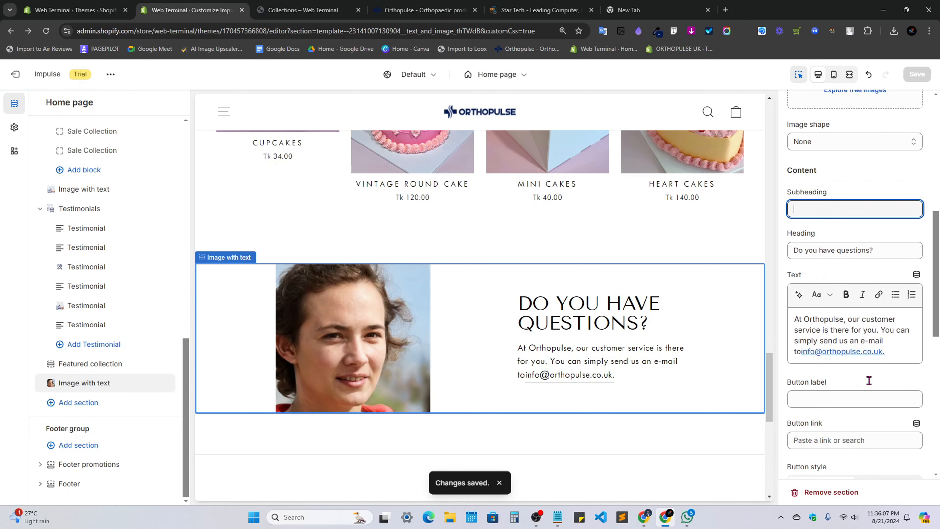
# Look through the Image with text section's remaining settings, from the button options down to Custom CSS.
pyautogui.scroll(-8, 867, 380)
pyautogui.scroll(-4, 825, 296)
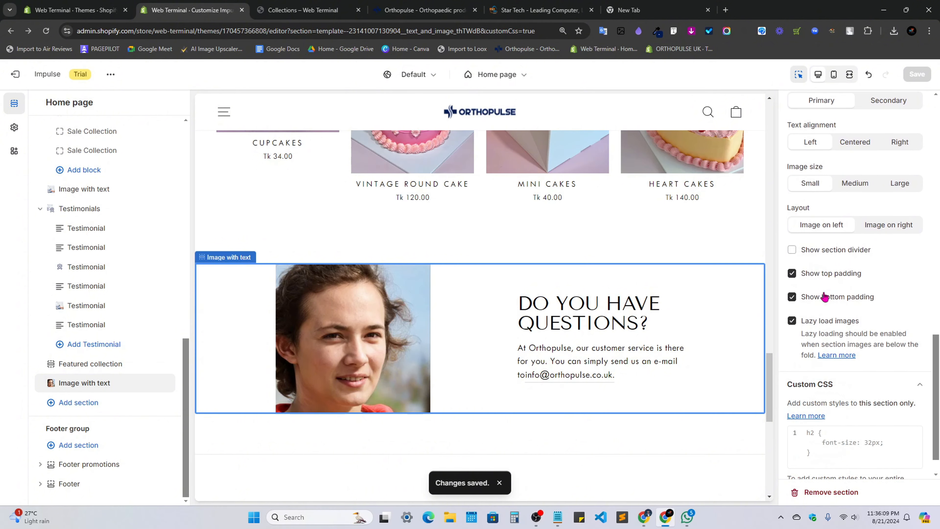
pyautogui.scroll(-1, 837, 222)
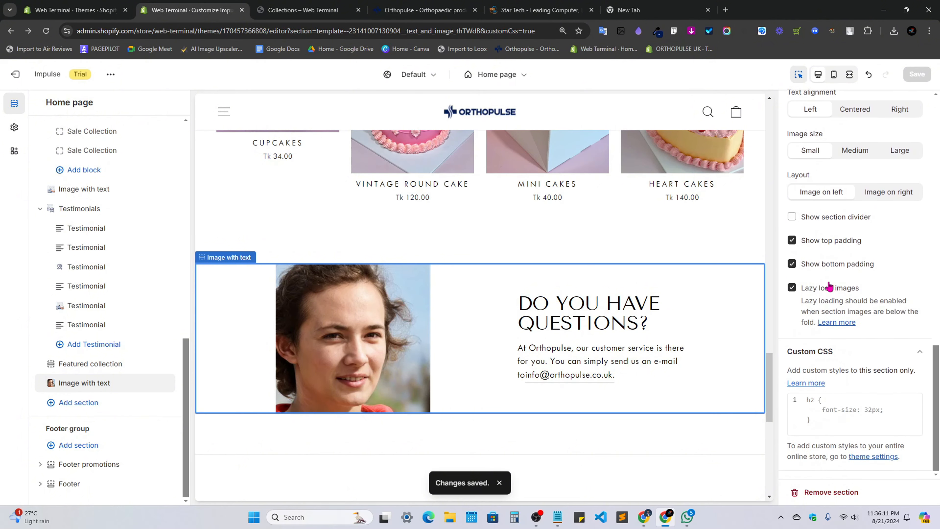
pyautogui.scroll(-3, 515, 365)
pyautogui.scroll(10, 514, 363)
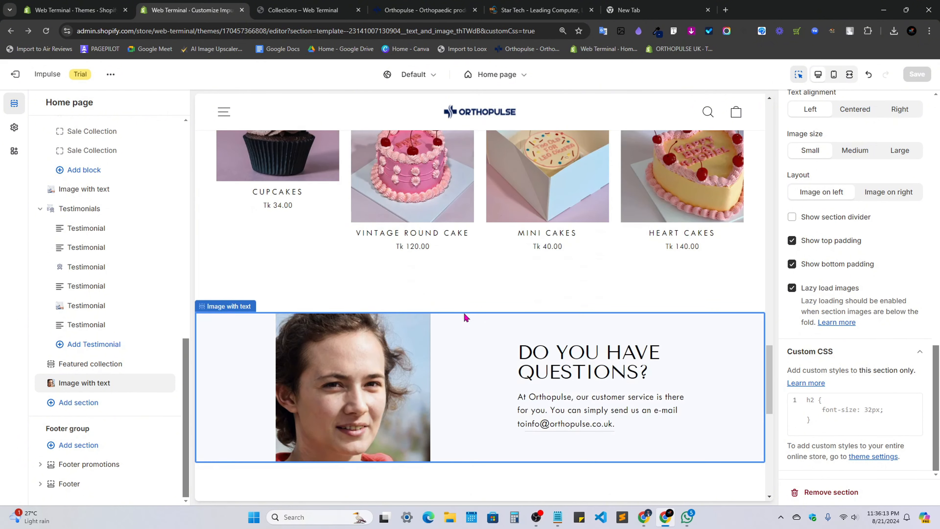
# Switch to the Orthopulse reference site and examine the caption below the customer-service portrait.
pyautogui.click(325, 10)
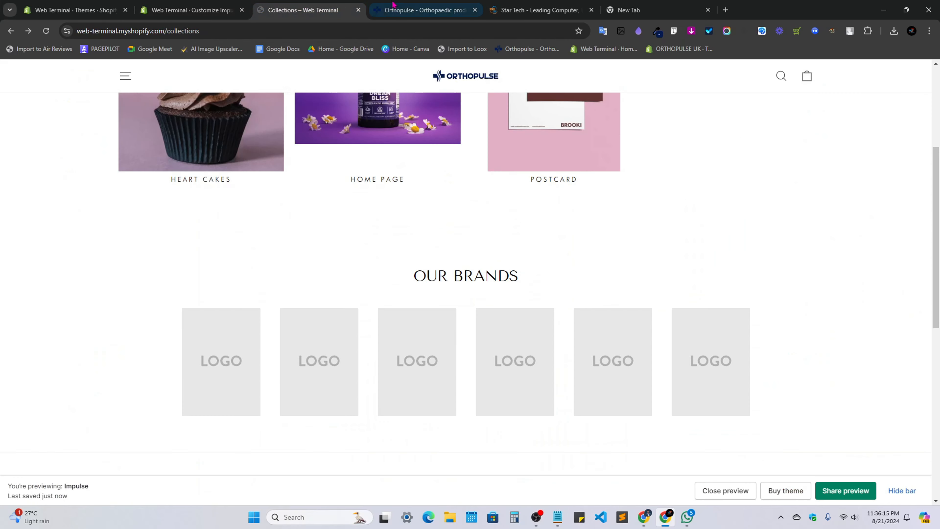
pyautogui.click(395, 10)
pyautogui.moveTo(407, 346); pyautogui.dragTo(190, 344)
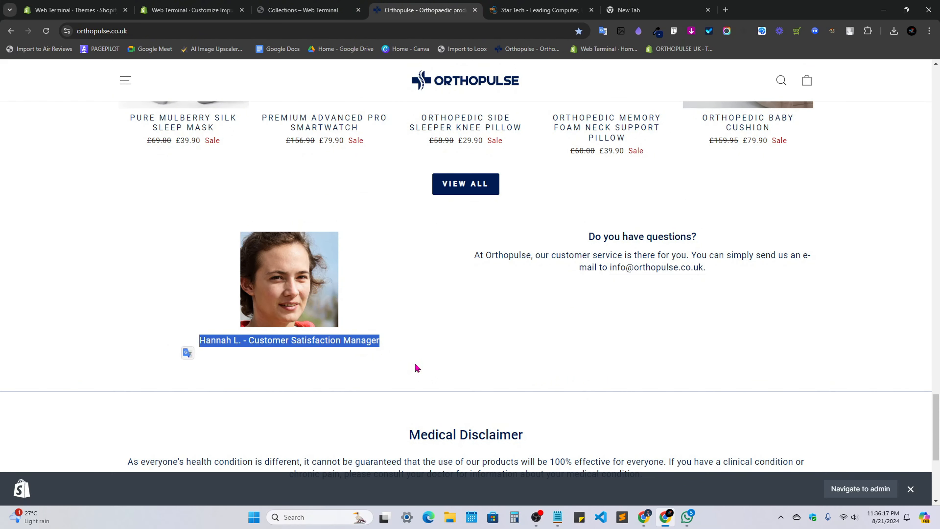
pyautogui.click(466, 321)
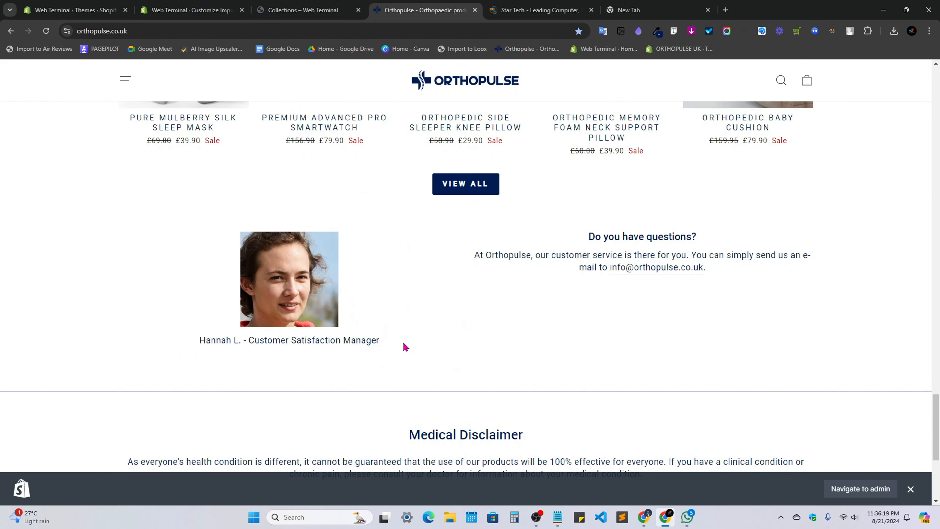
pyautogui.moveTo(405, 347); pyautogui.dragTo(426, 336)
pyautogui.click(212, 341)
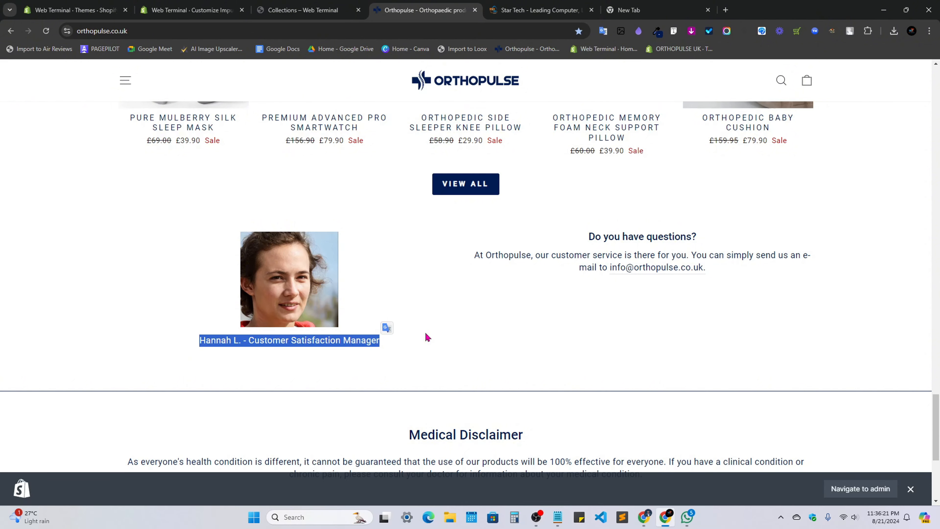
pyautogui.click(212, 336)
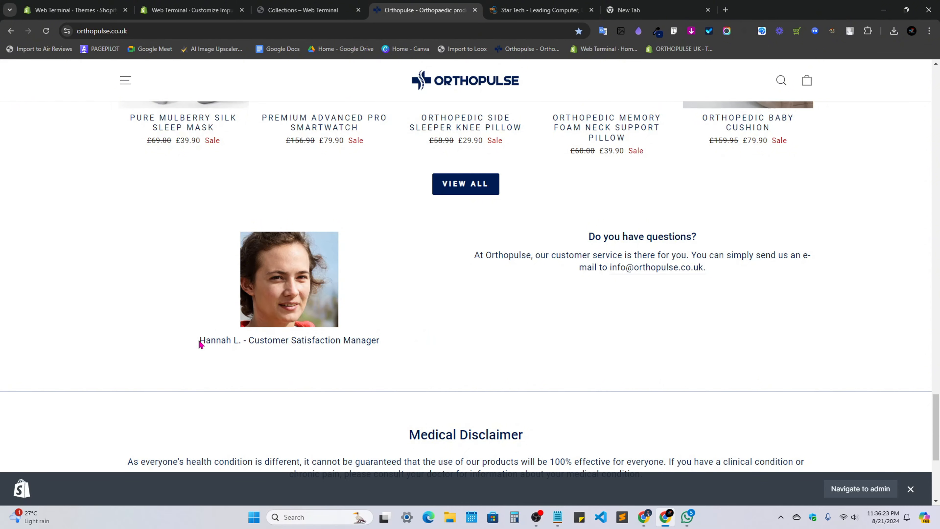
pyautogui.moveTo(377, 340); pyautogui.dragTo(256, 340)
pyautogui.click(205, 338)
pyautogui.click(272, 344)
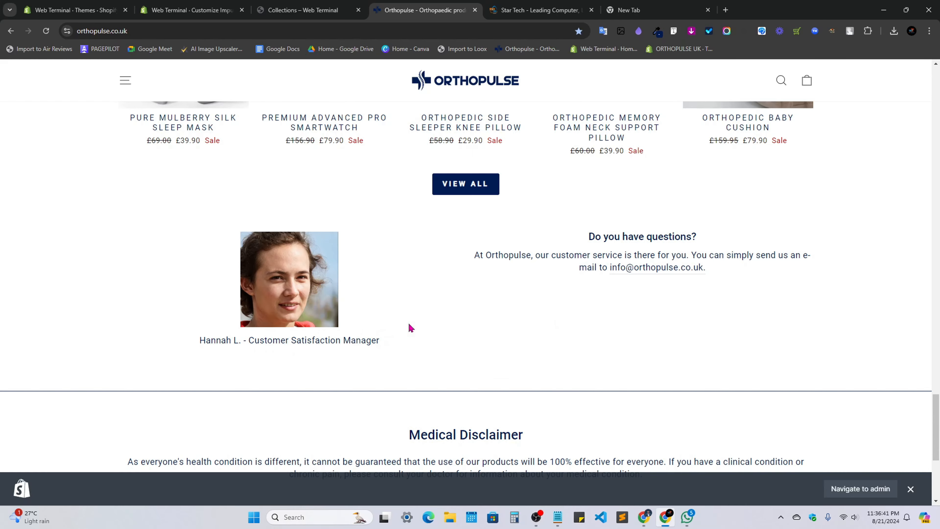
# Review the reference page's product grid and check the portrait caption against the customer-service text beside it.
pyautogui.scroll(15, 519, 241)
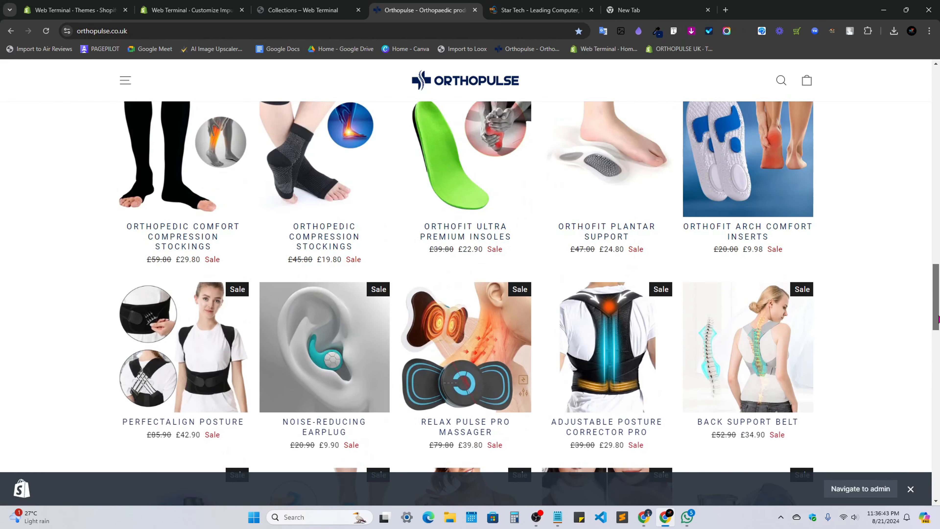
pyautogui.moveTo(938, 316); pyautogui.dragTo(921, 392)
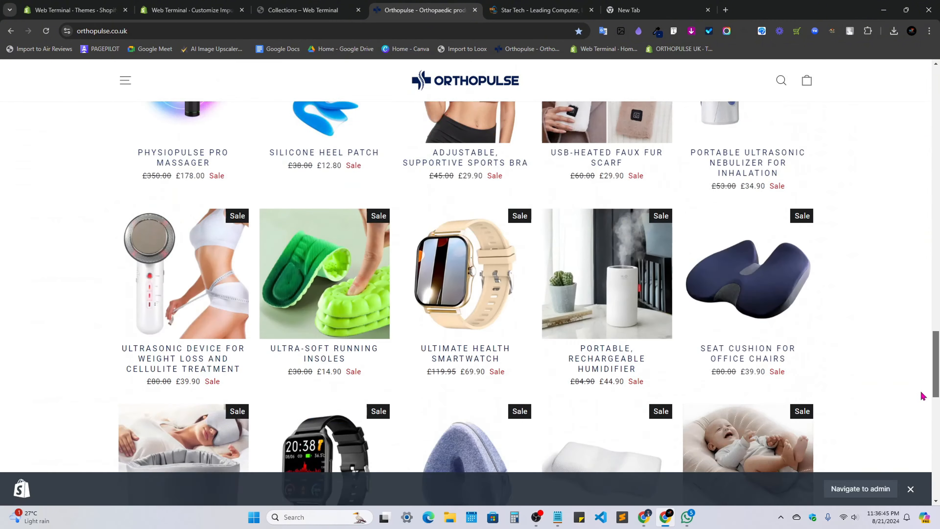
pyautogui.scroll(-5, 881, 412)
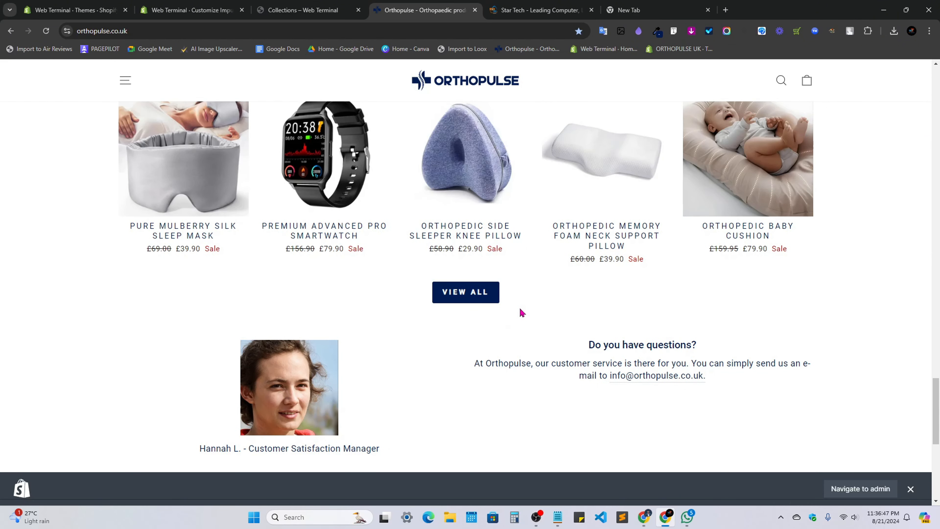
pyautogui.scroll(-1, 467, 386)
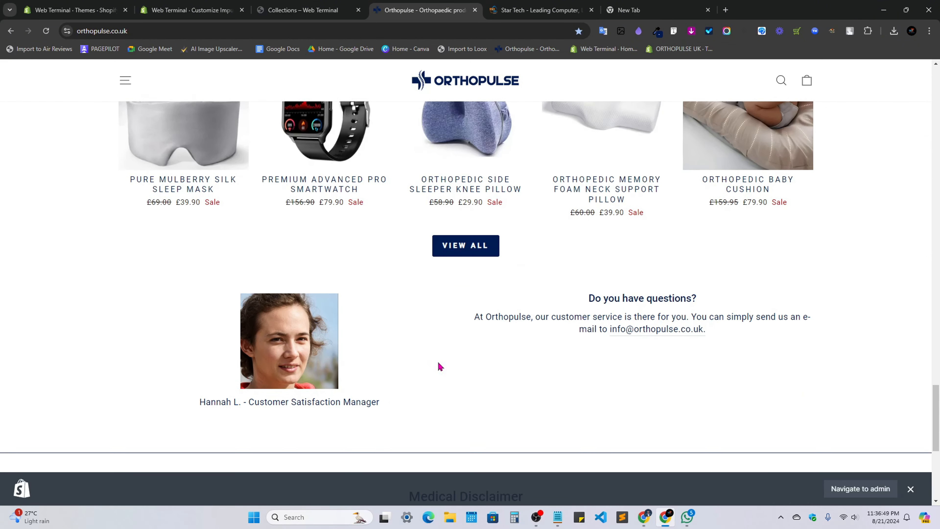
pyautogui.moveTo(382, 403); pyautogui.dragTo(199, 409)
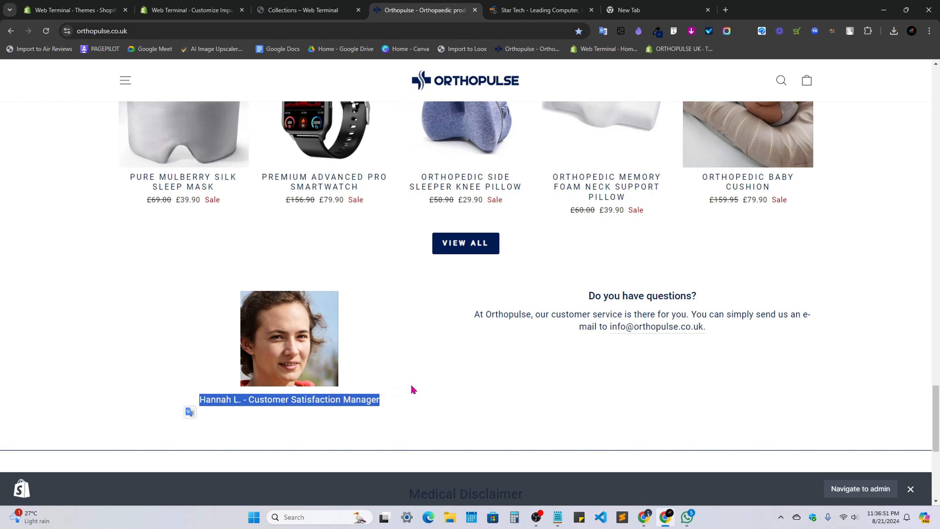
pyautogui.click(427, 390)
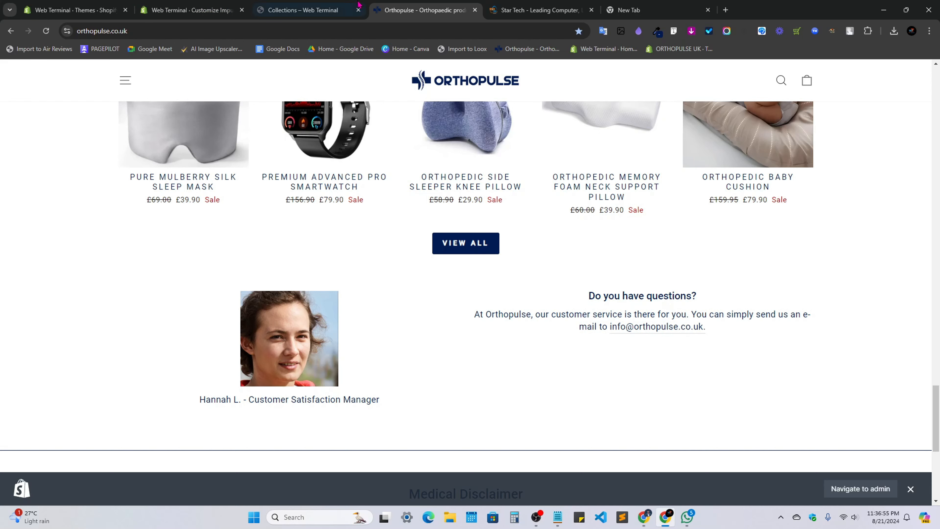
# Return to the theme editor and review the area between the Image with text section and the footer promotions.
pyautogui.click(191, 10)
pyautogui.scroll(-10, 314, 335)
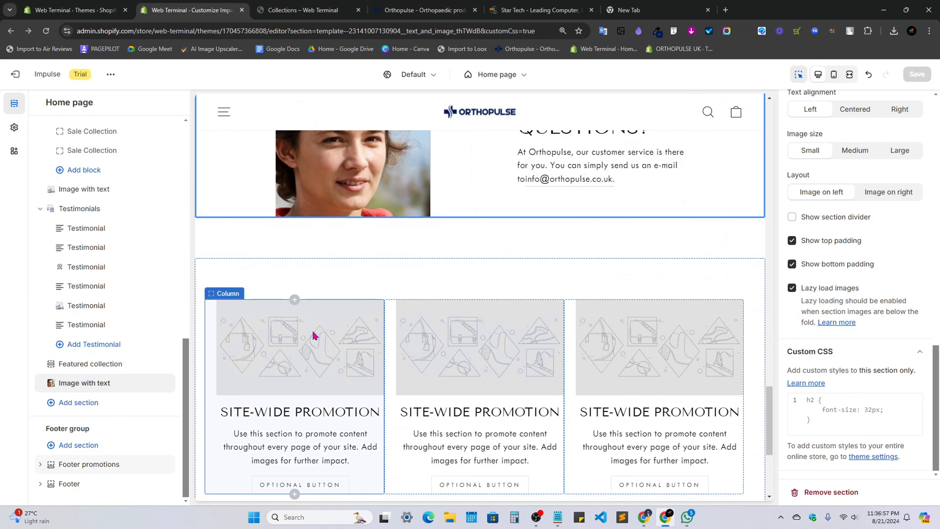
pyautogui.scroll(1, 457, 279)
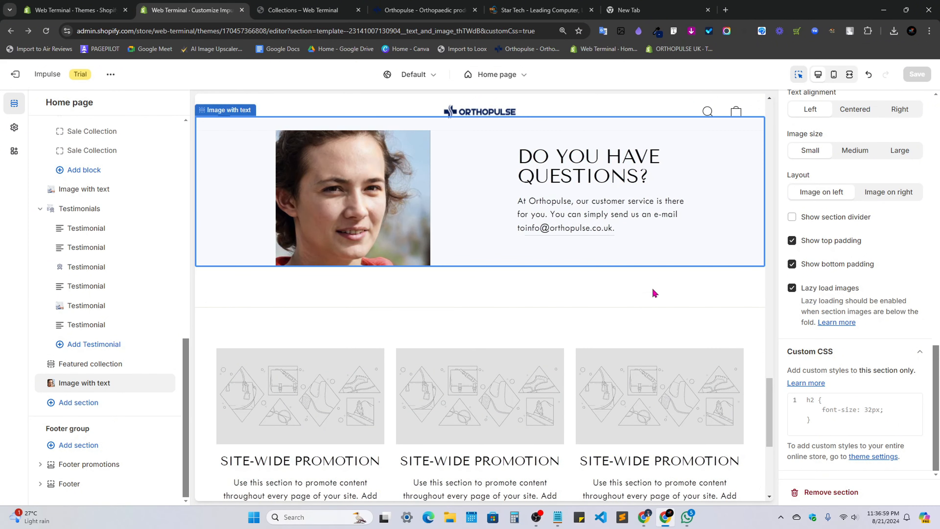
# Switch to the Orthopulse reference site and examine the Medical Disclaimer block between the customer-service section and the footer.
pyautogui.scroll(-4, 653, 289)
pyautogui.hotkey('ctrl', 'Tab')
pyautogui.hotkey('ctrl', 'Tab')
pyautogui.scroll(-5, 495, 339)
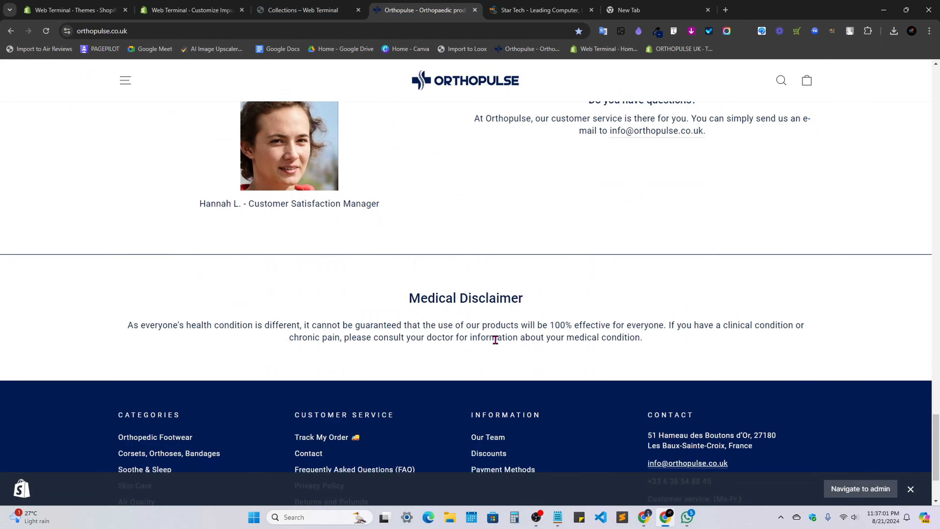
pyautogui.scroll(-2, 495, 340)
pyautogui.scroll(1, 538, 327)
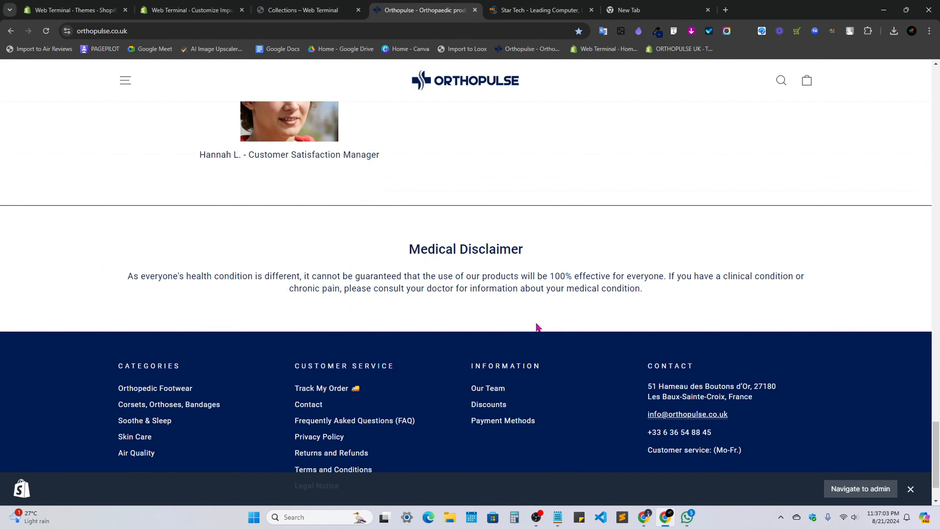
pyautogui.moveTo(676, 295); pyautogui.dragTo(439, 245)
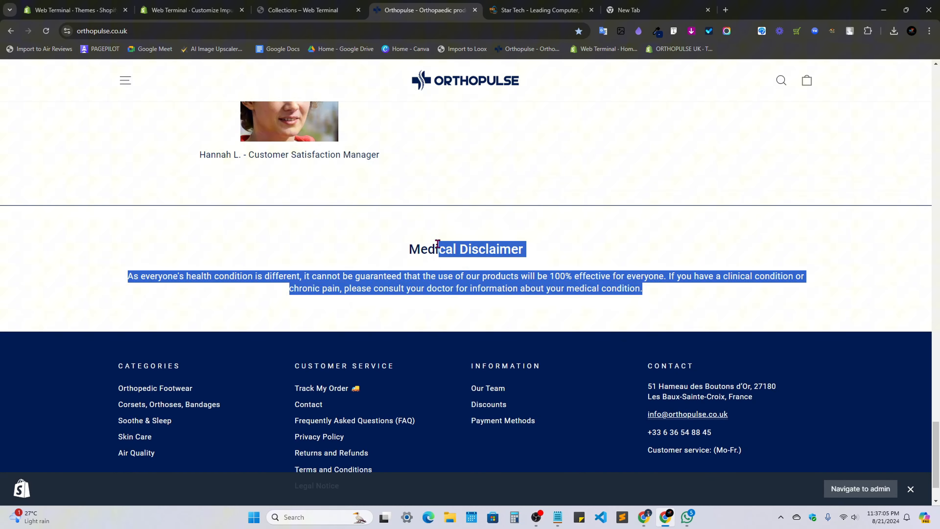
pyautogui.click(462, 288)
pyautogui.scroll(-1, 293, 222)
pyautogui.scroll(4, 494, 143)
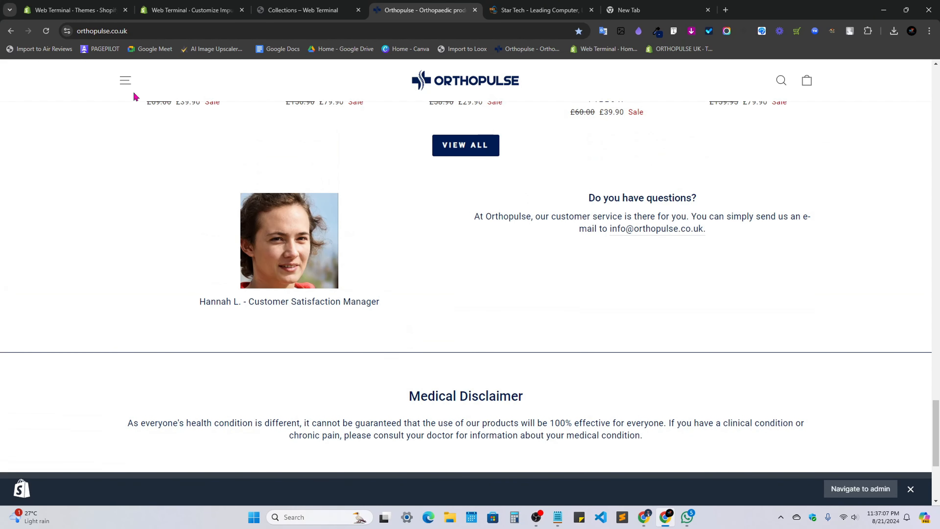
# Open the PhysioPulse Pro Massager product page on the reference site and check for the Medical Disclaimer above its footer.
pyautogui.click(125, 80)
pyautogui.click(524, 284)
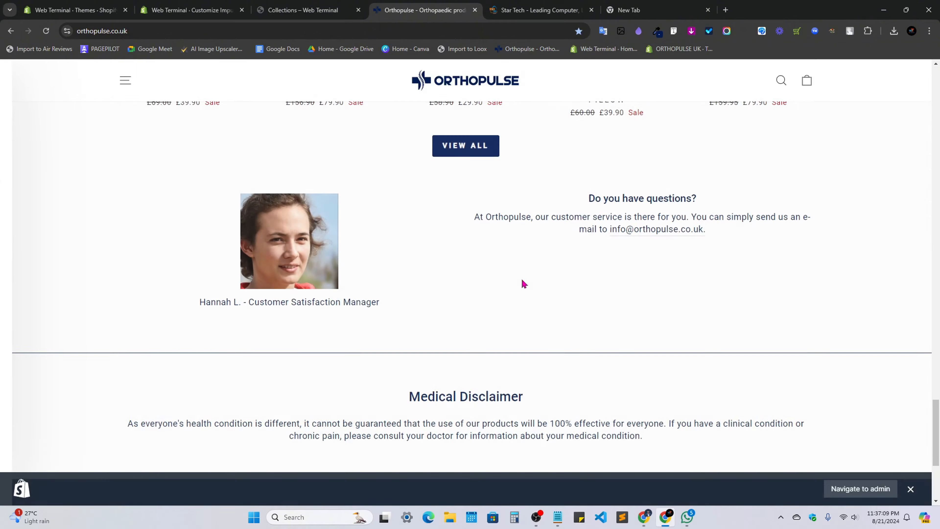
pyautogui.scroll(20, 524, 284)
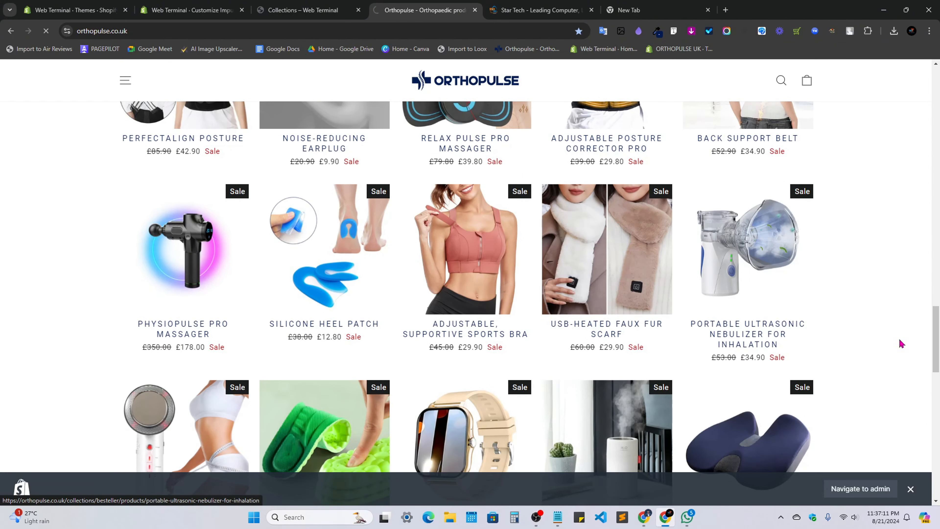
pyautogui.scroll(-15, 935, 295)
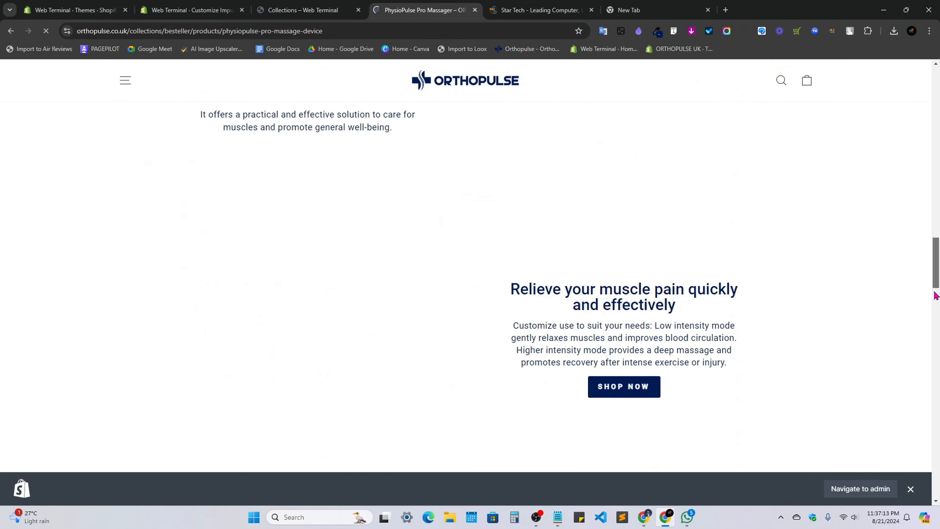
pyautogui.scroll(-15, 935, 295)
pyautogui.scroll(5, 935, 295)
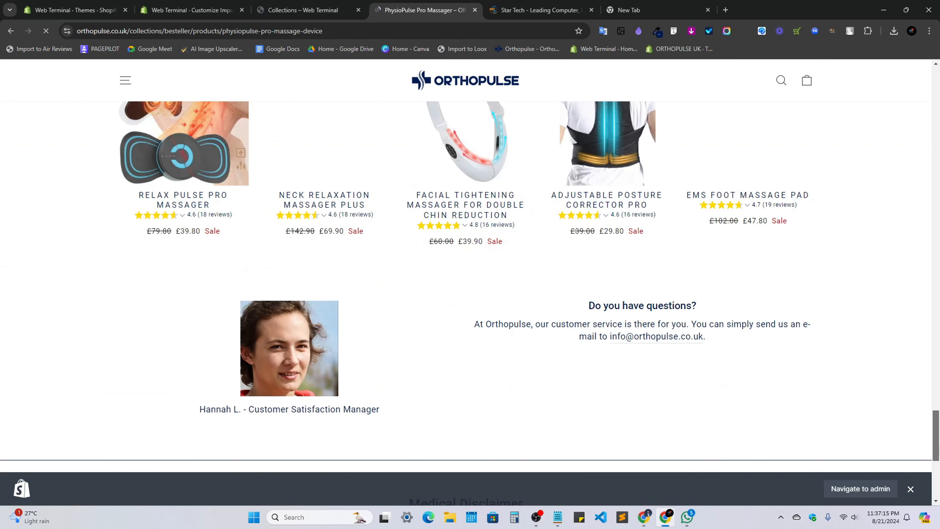
pyautogui.scroll(-3, 470, 281)
pyautogui.scroll(-4, 518, 384)
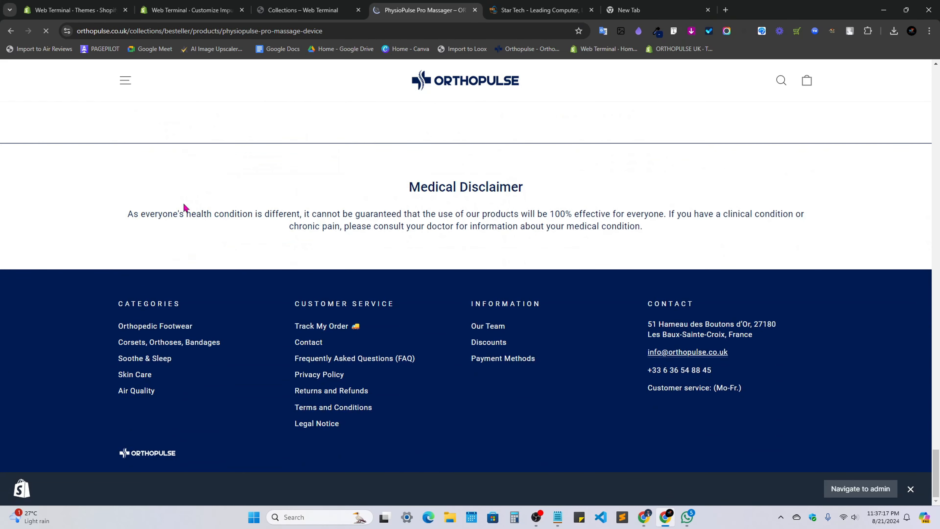
pyautogui.moveTo(661, 244); pyautogui.dragTo(377, 193)
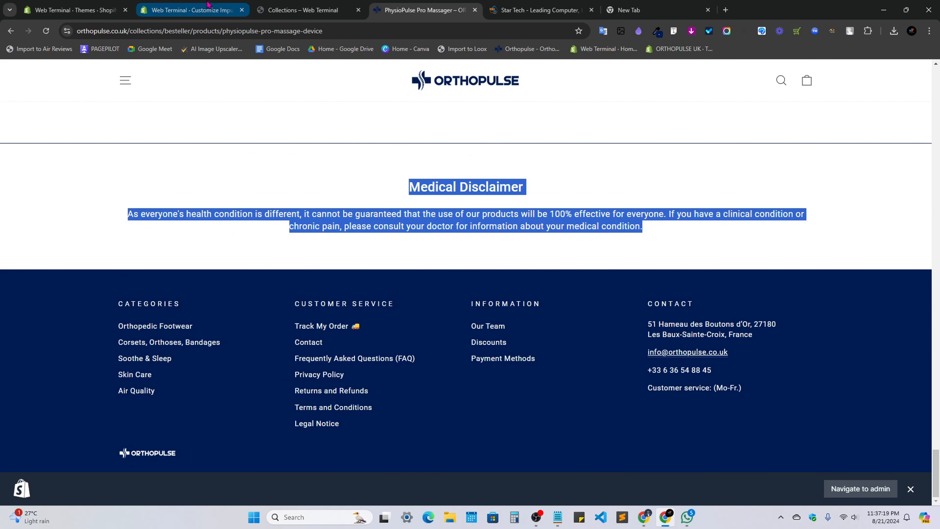
pyautogui.click(544, 239)
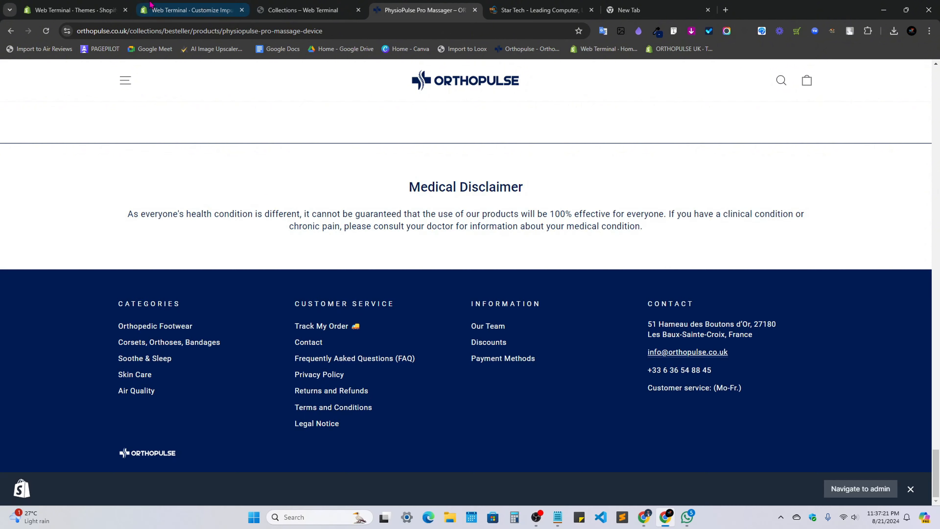
# Return to the theme editor and hide the Footer promotions section in the Footer group.
pyautogui.click(191, 10)
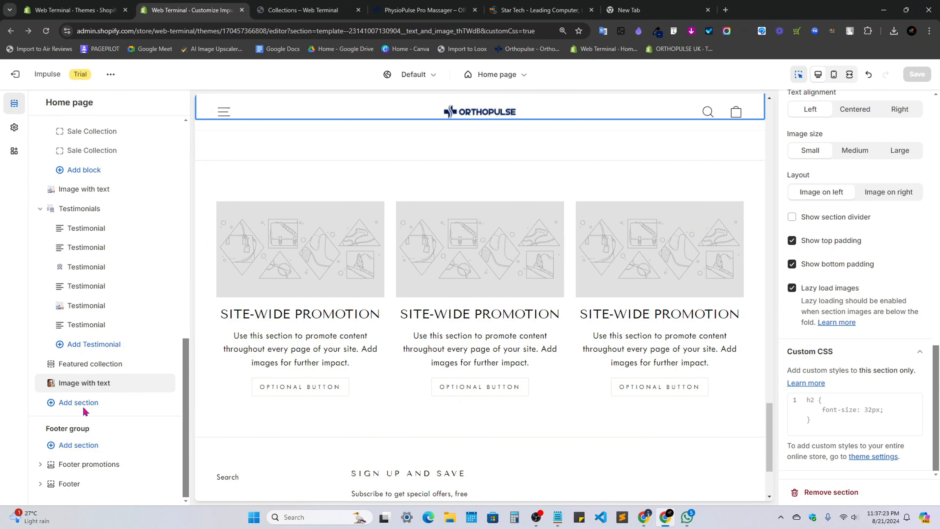
pyautogui.click(93, 365)
pyautogui.scroll(-5, 296, 389)
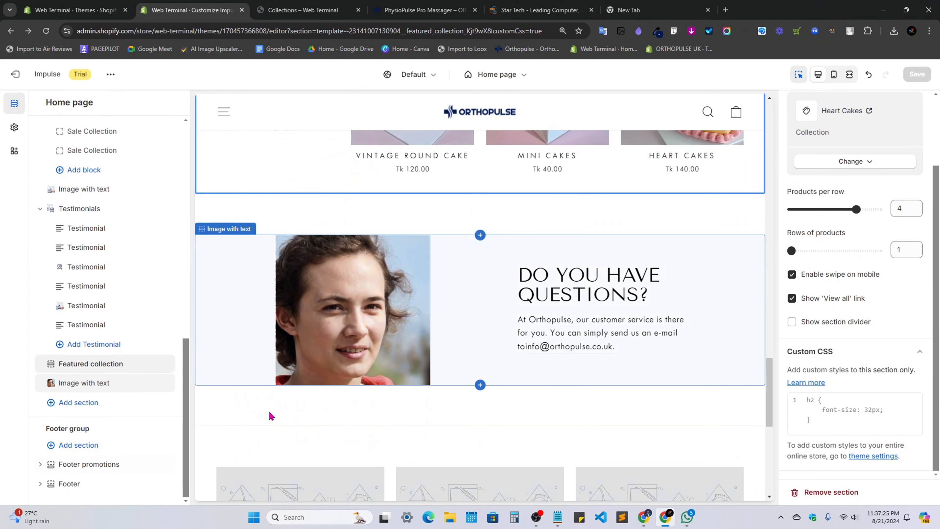
pyautogui.click(203, 441)
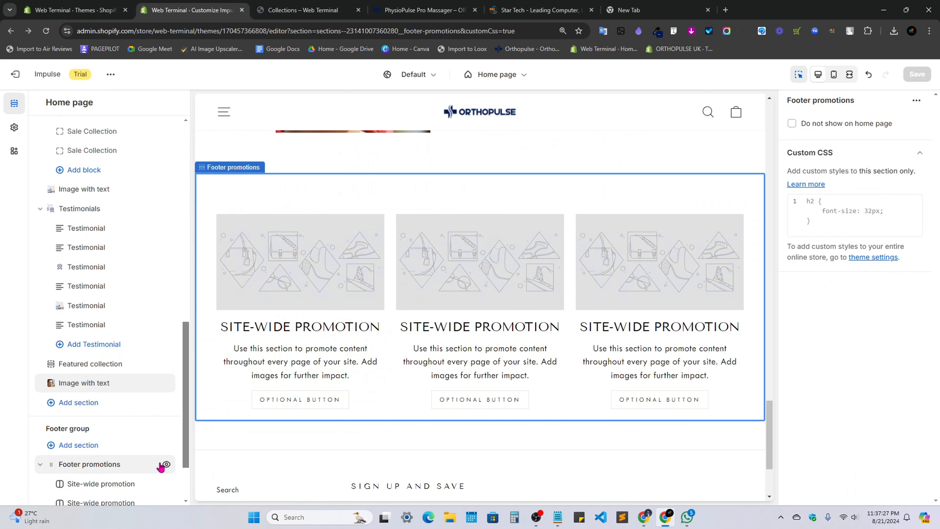
pyautogui.scroll(-2, 122, 422)
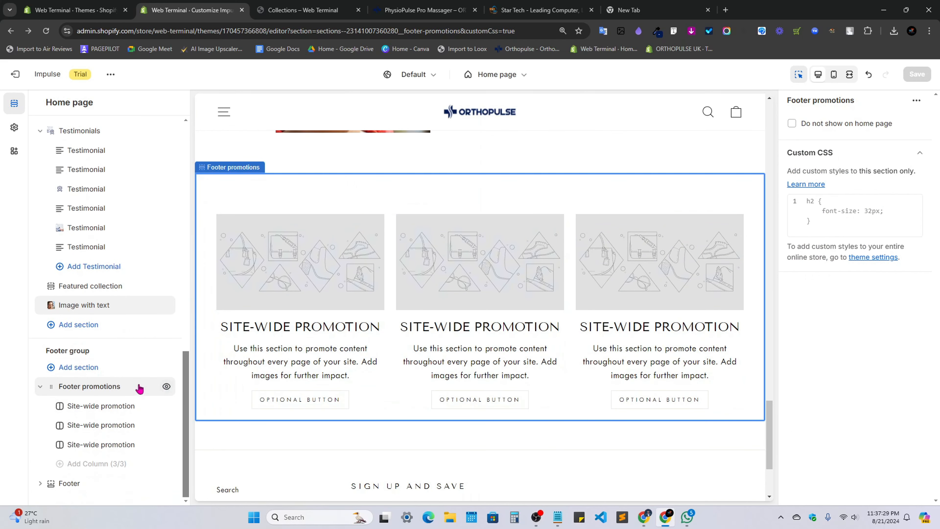
pyautogui.moveTo(497, 381); pyautogui.dragTo(494, 379)
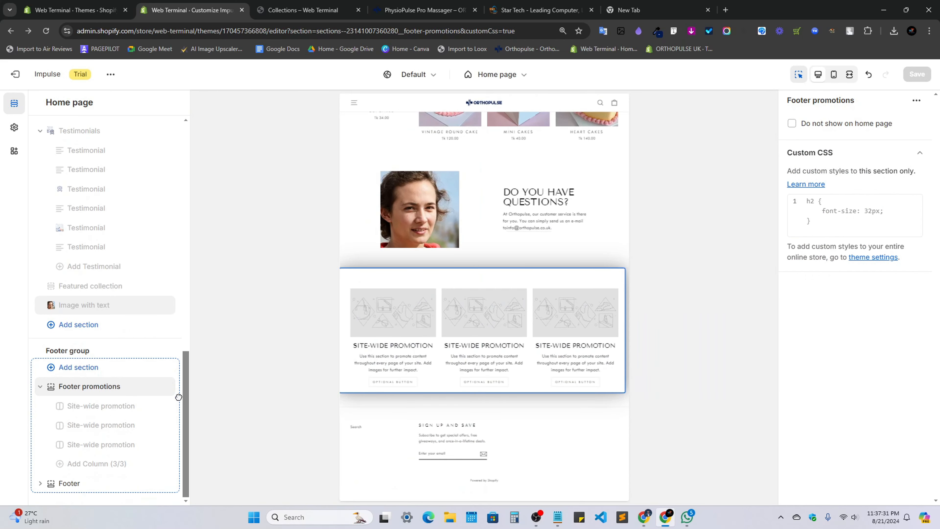
pyautogui.click(167, 387)
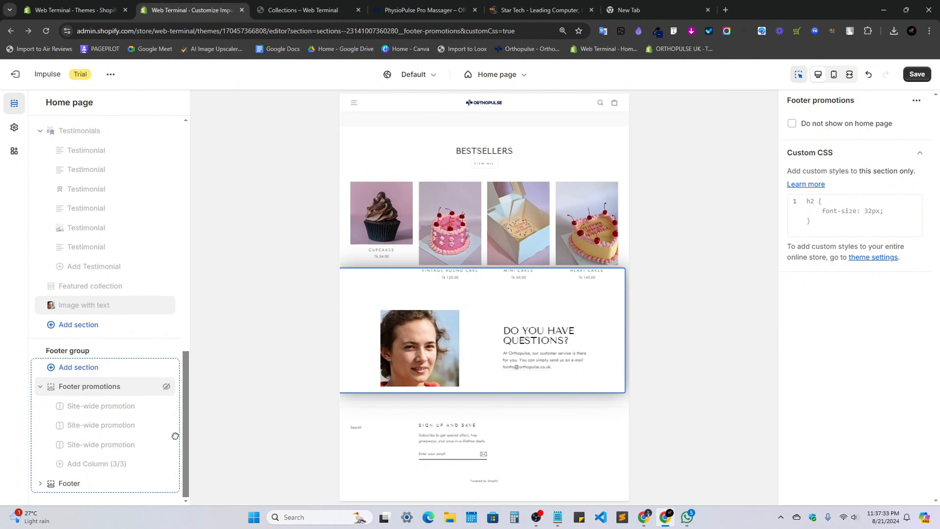
# Save the theme changes, reload the editor and check the home page preview down to the footer.
pyautogui.click(45, 31)
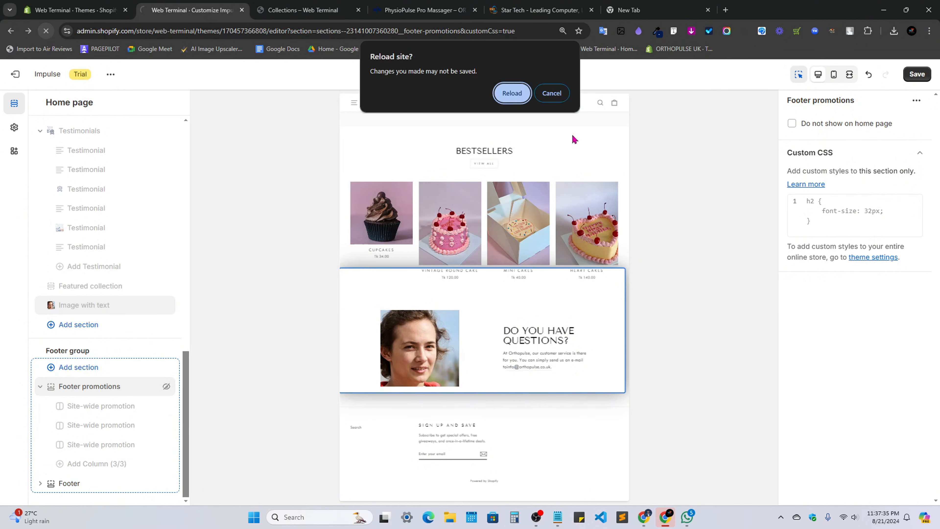
pyautogui.click(551, 93)
pyautogui.click(917, 74)
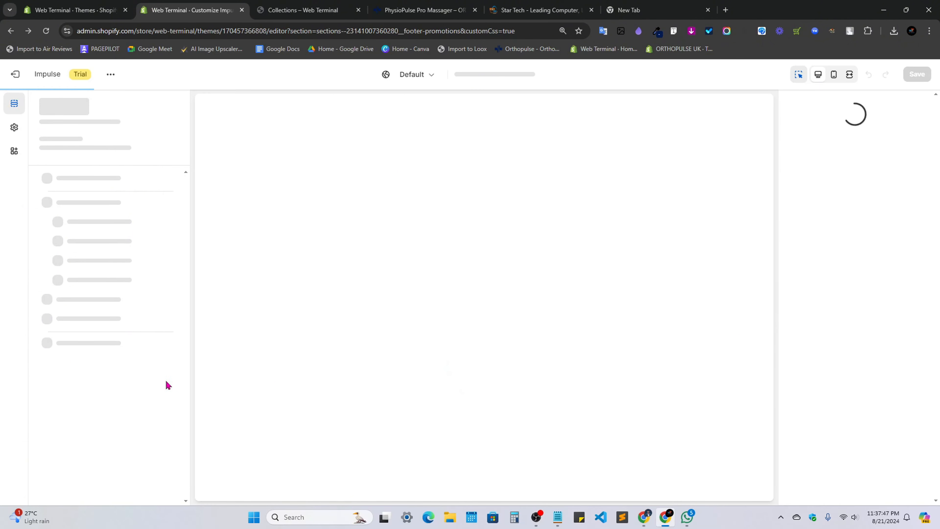
pyautogui.scroll(-12, 158, 384)
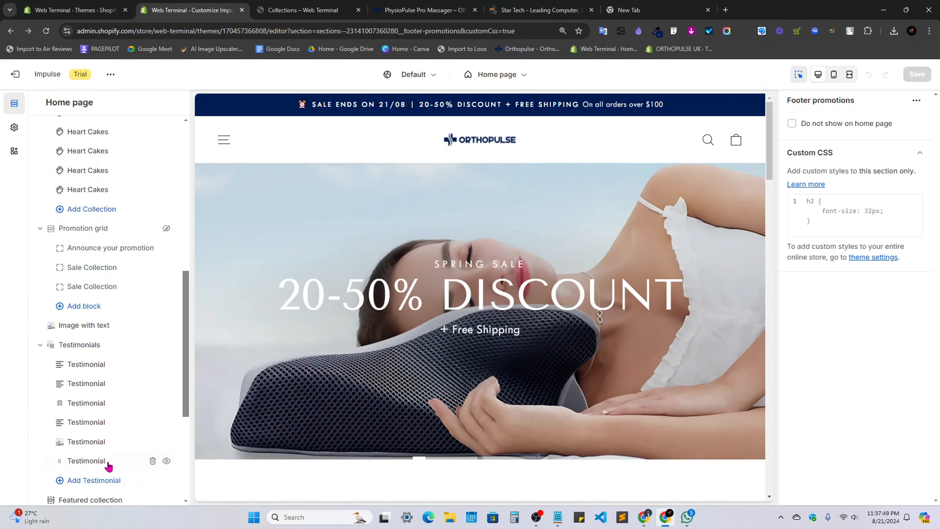
pyautogui.scroll(-1, 107, 473)
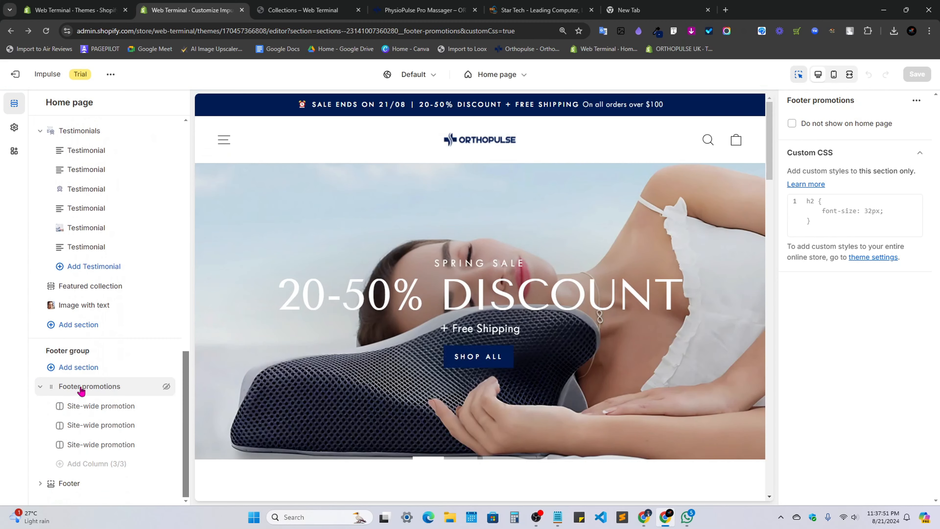
pyautogui.scroll(-10, 611, 335)
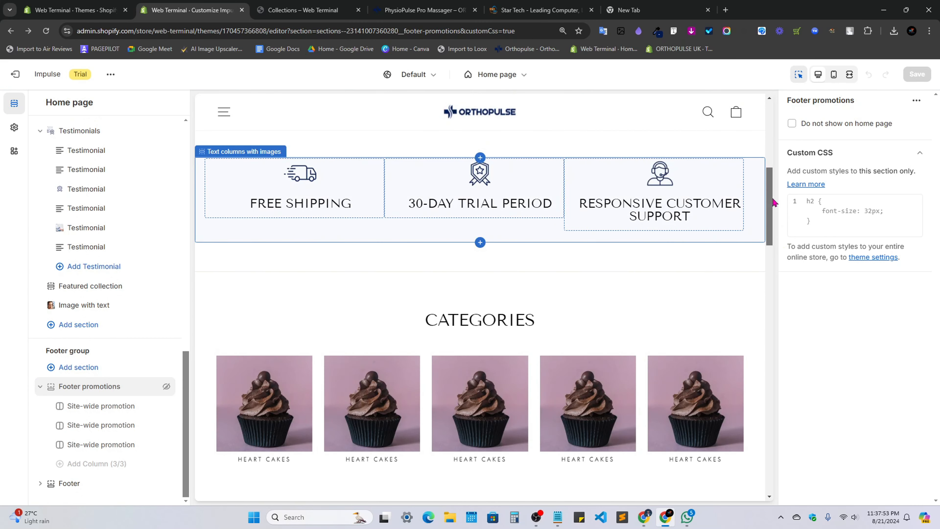
pyautogui.moveTo(770, 208); pyautogui.dragTo(773, 480)
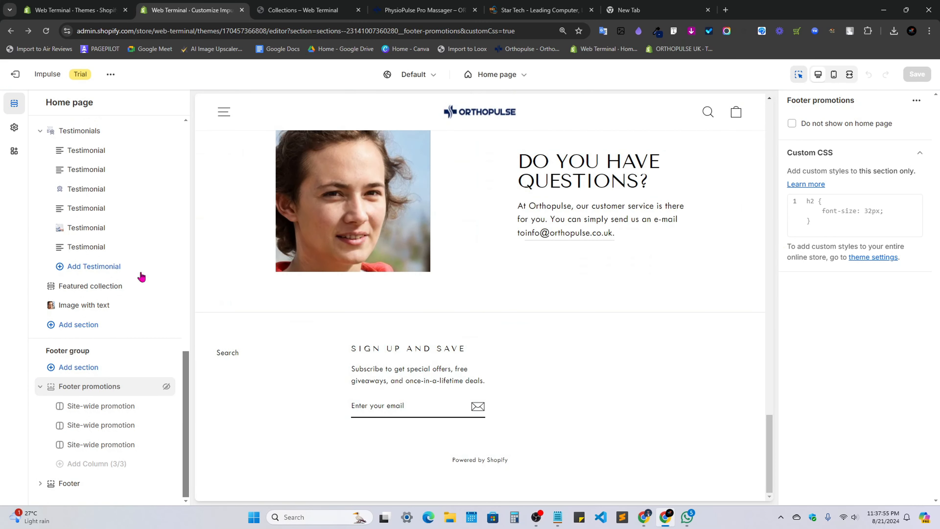
# Check the Medical Disclaimer heading on the reference site and add a Rich text section to the theme's Footer group.
pyautogui.click(454, 8)
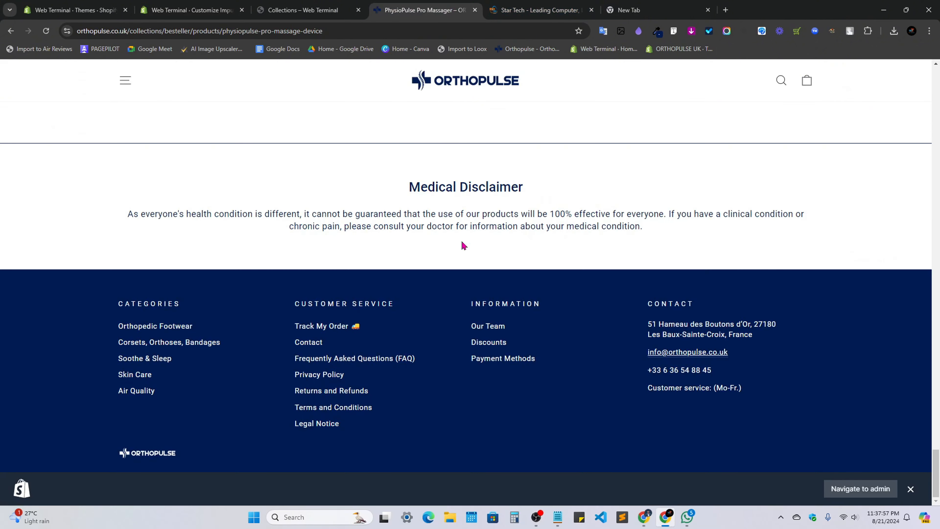
pyautogui.moveTo(527, 190); pyautogui.dragTo(424, 189)
pyautogui.click(505, 231)
pyautogui.click(191, 10)
pyautogui.click(64, 367)
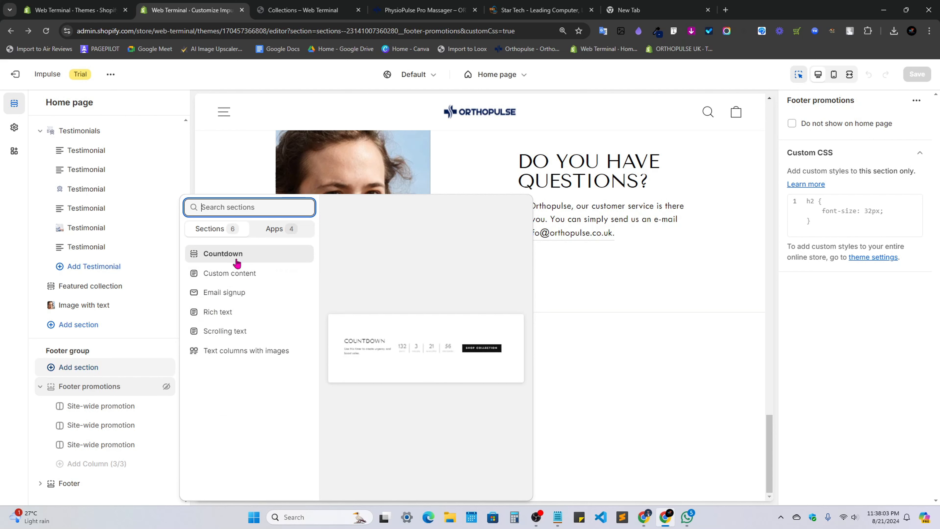
pyautogui.click(229, 312)
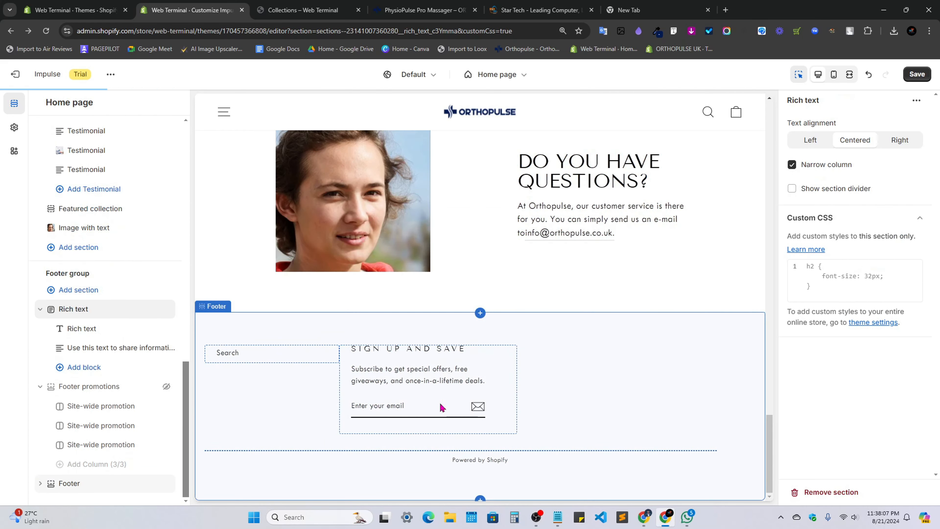
# Set the Rich text section's heading to "Medical Disclaimer", copied from the reference product page.
pyautogui.click(82, 329)
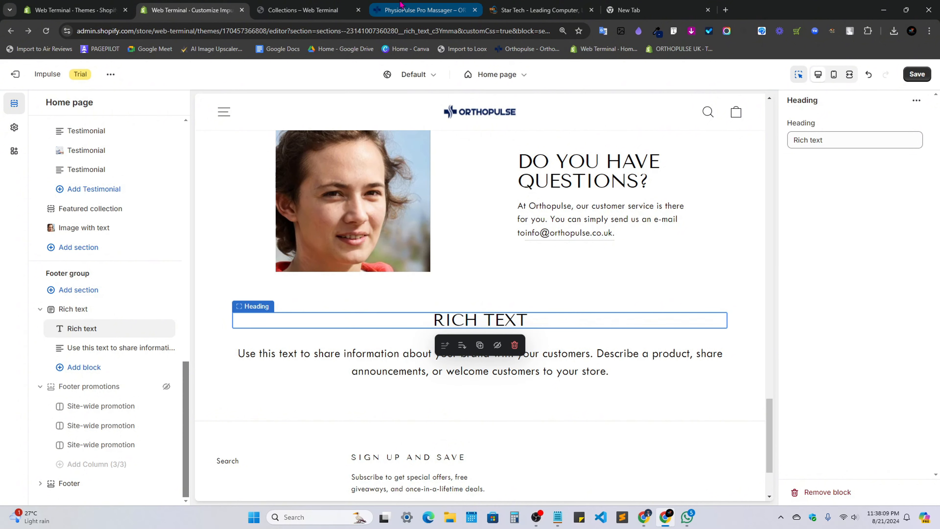
pyautogui.click(418, 10)
pyautogui.moveTo(544, 199)
pyautogui.mouseDown()
pyautogui.moveTo(370, 204)
pyautogui.moveTo(540, 193)
pyautogui.mouseUp()
pyautogui.hotkey('ctrl', 'c')
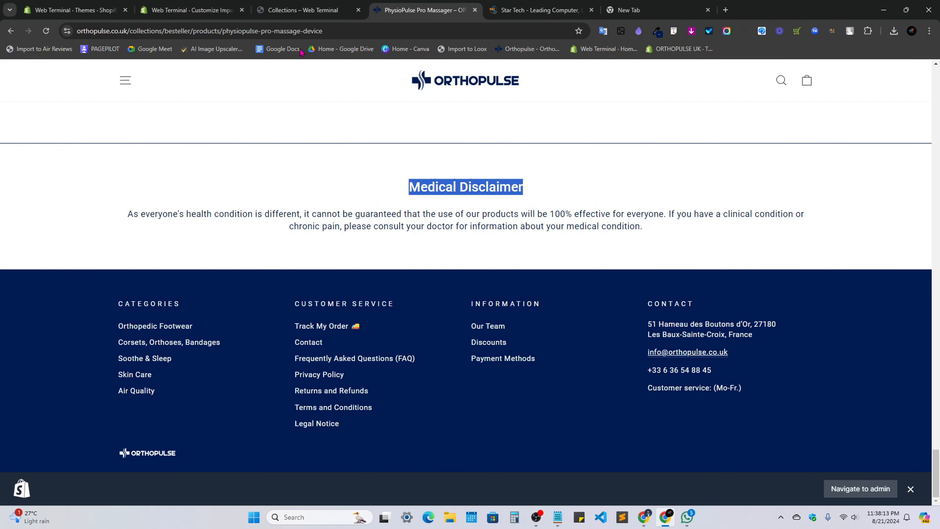
pyautogui.click(192, 10)
pyautogui.tripleClick(844, 140)
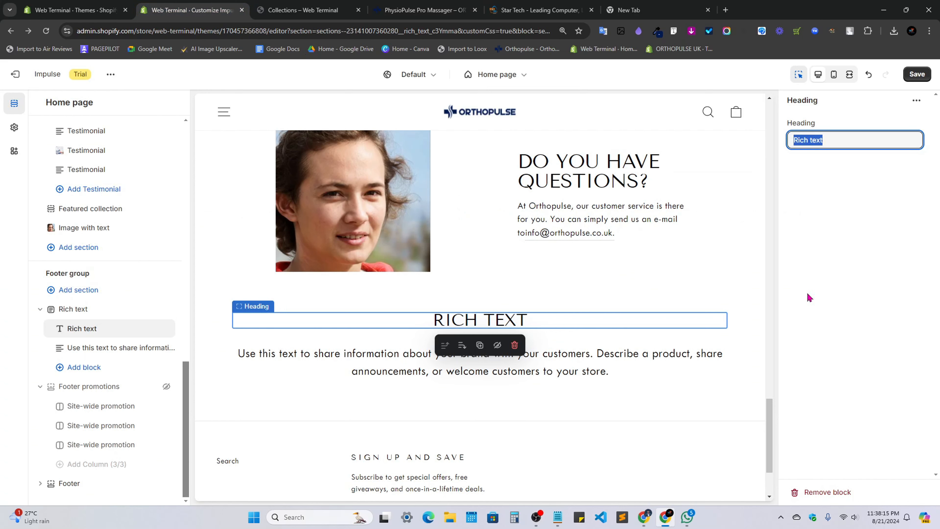
pyautogui.hotkey('ctrl', 'v')
# Replace the Rich text section's placeholder paragraph with the reference site's disclaimer text starting "As everyone's health condition is different".
pyautogui.click(683, 353)
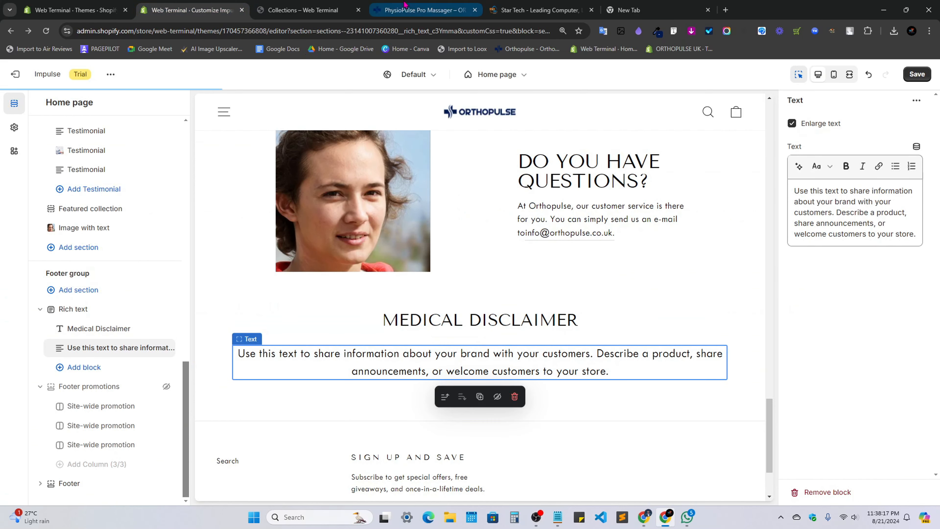
pyautogui.click(425, 10)
pyautogui.click(682, 230)
pyautogui.moveTo(681, 229); pyautogui.dragTo(138, 202)
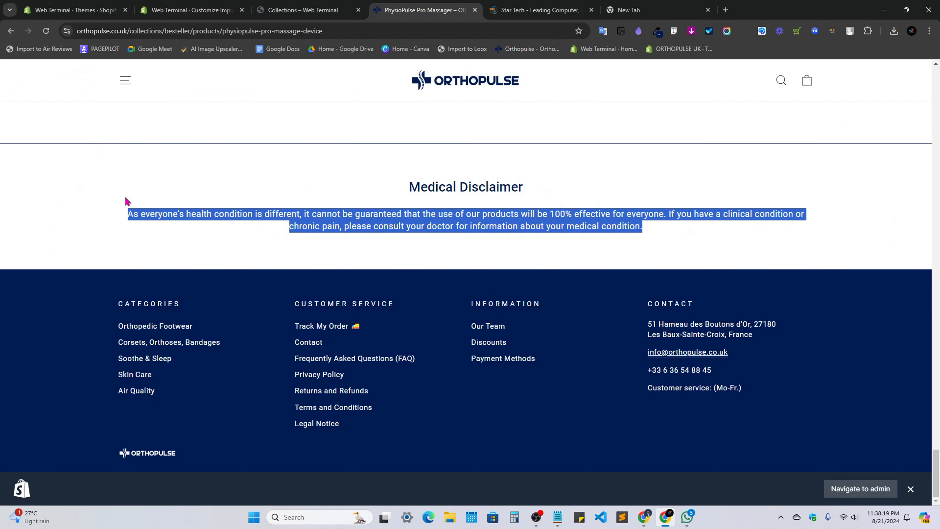
pyautogui.hotkey('ctrl', '2')
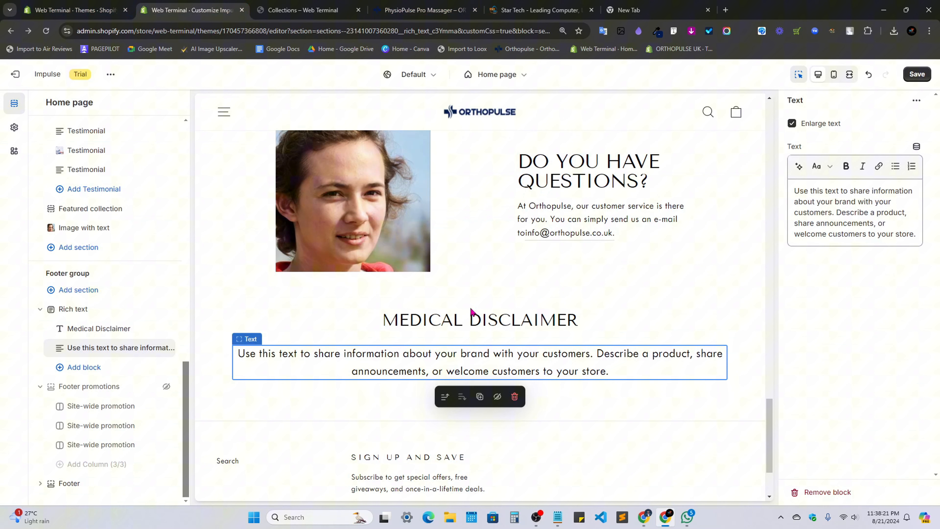
pyautogui.click(857, 223)
pyautogui.hotkey('ctrl', 'a')
pyautogui.write("As everyone's health condition is different, it cannot be guaranteed that the use of our products will be 100% effective for everyone. If you have a clinical condition or chronic pain, please consult your doctor for information about your medical condition.")
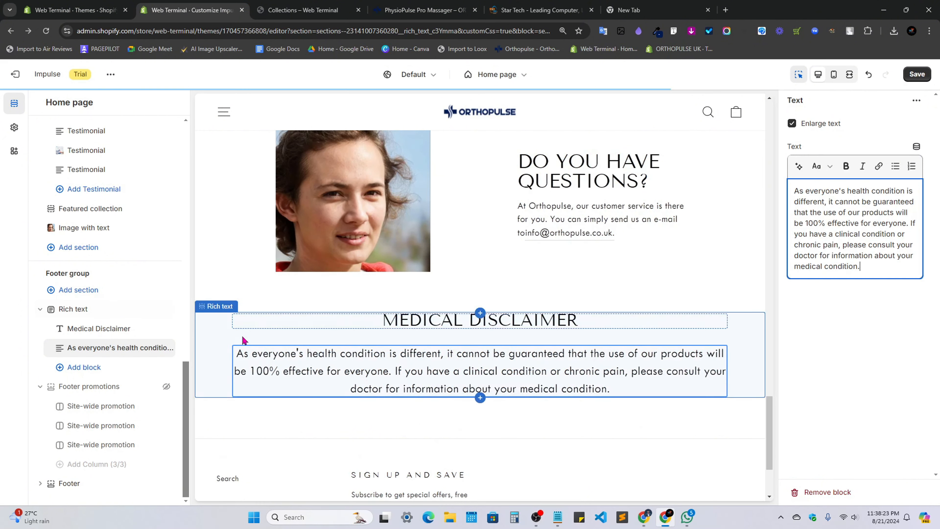
pyautogui.click(210, 341)
# Check the store's Collections page down to its footer and review the blocks of the Rich text section in the editor's Footer group.
pyautogui.click(318, 4)
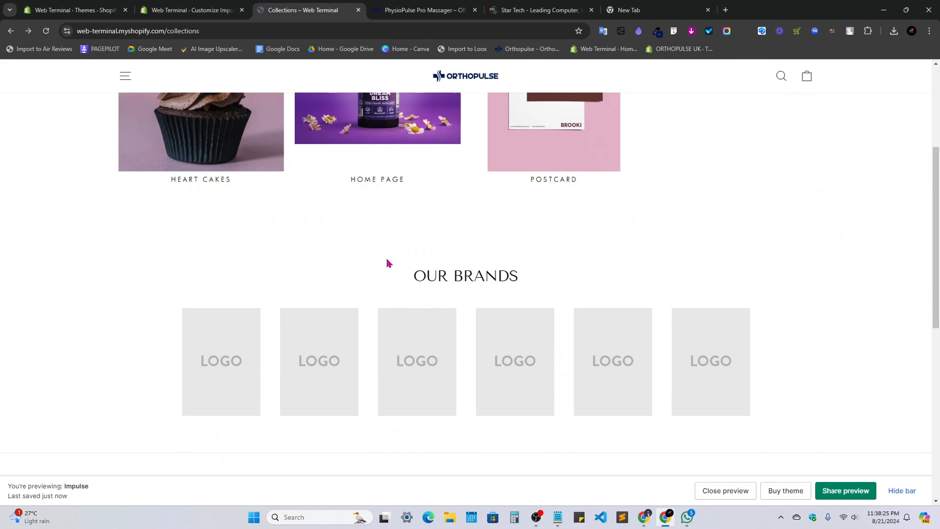
pyautogui.scroll(-10, 804, 235)
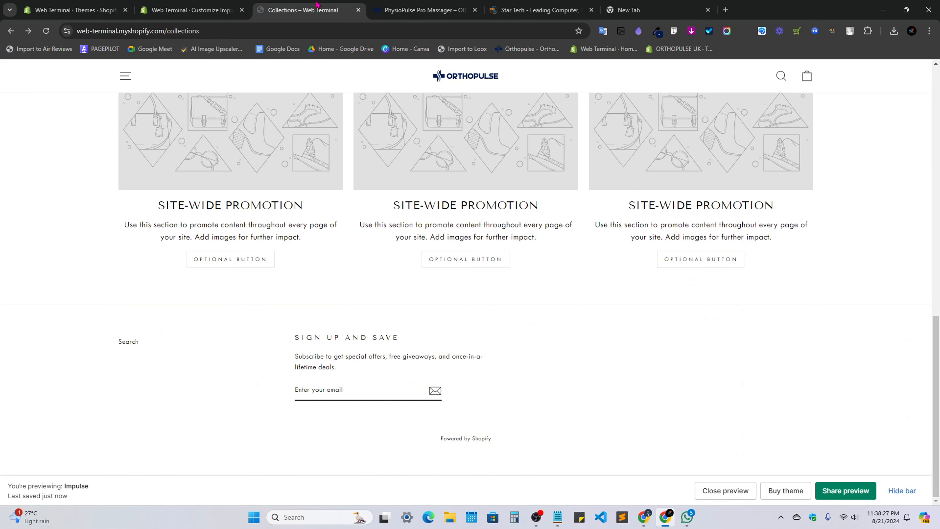
pyautogui.click(191, 10)
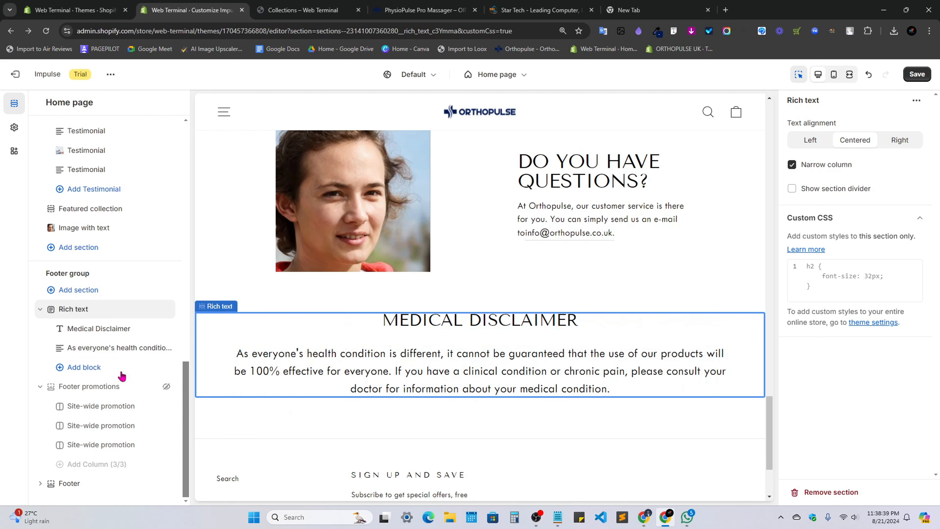
pyautogui.click(84, 368)
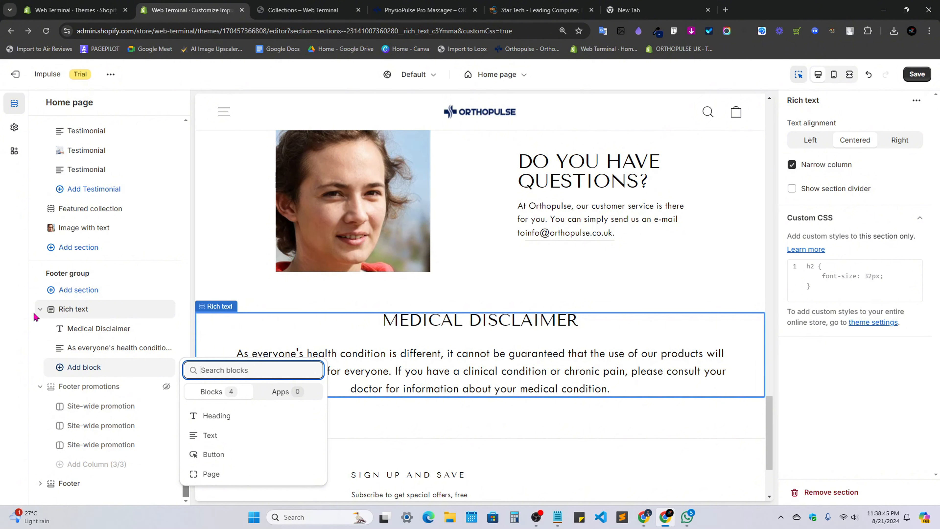
pyautogui.click(26, 307)
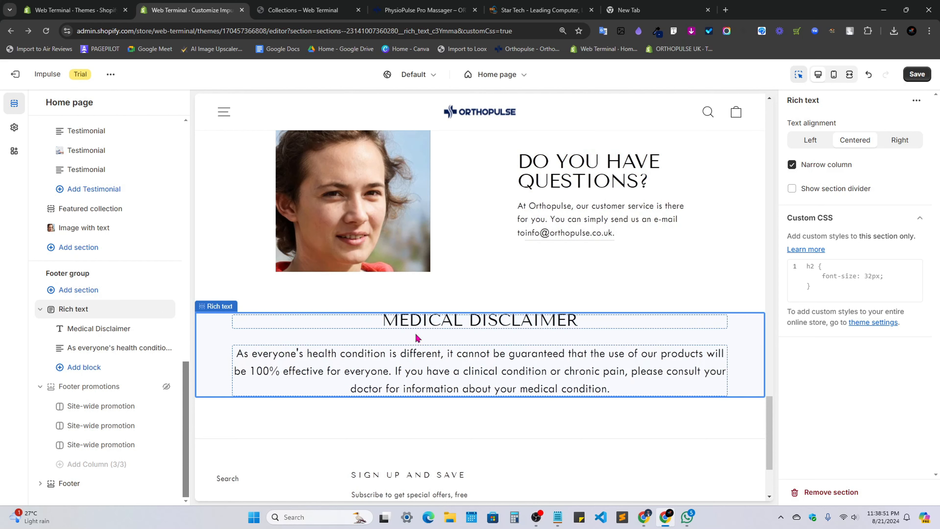
pyautogui.click(429, 325)
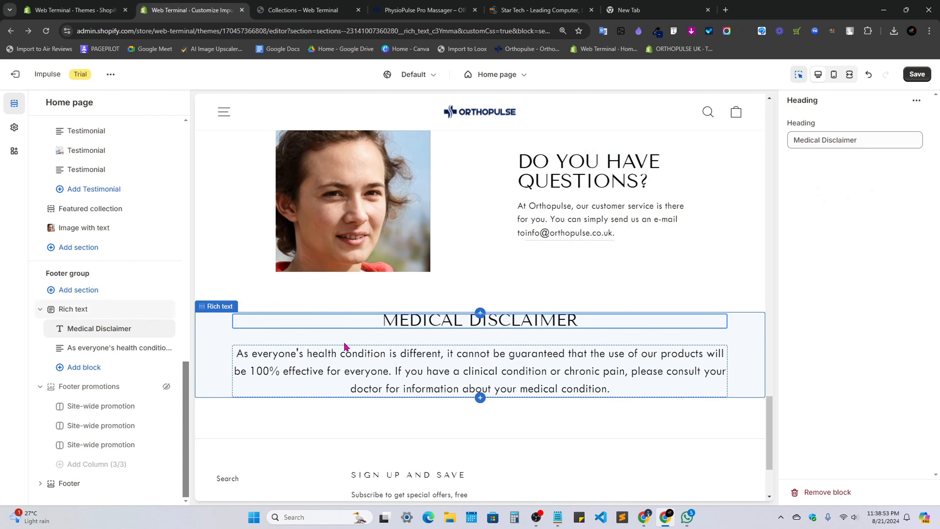
pyautogui.moveTo(92, 307); pyautogui.dragTo(118, 318)
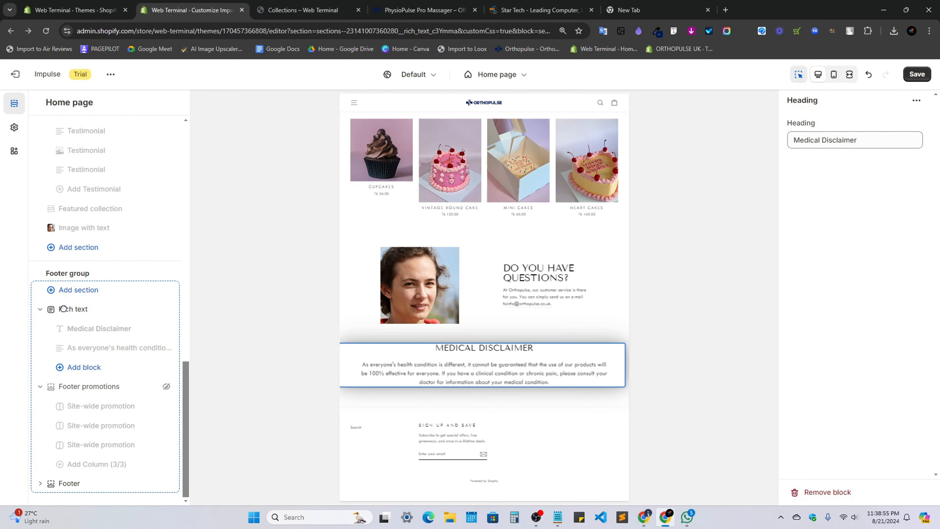
pyautogui.click(41, 311)
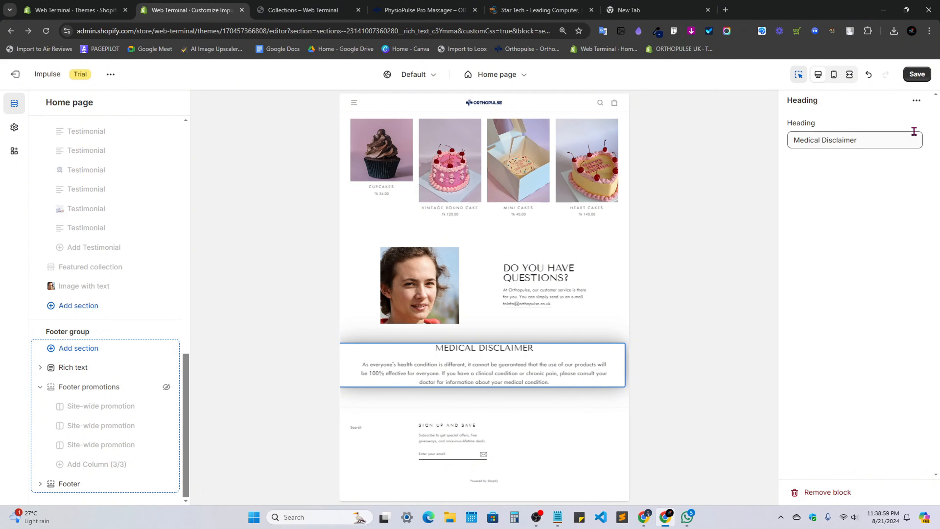
# Save the theme changes and reload the theme editor.
pyautogui.click(921, 76)
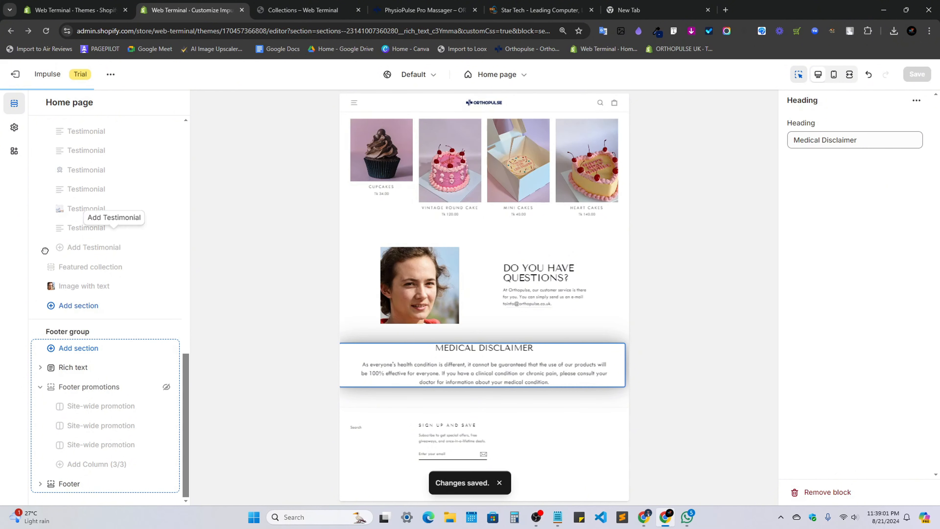
pyautogui.rightClick(77, 370)
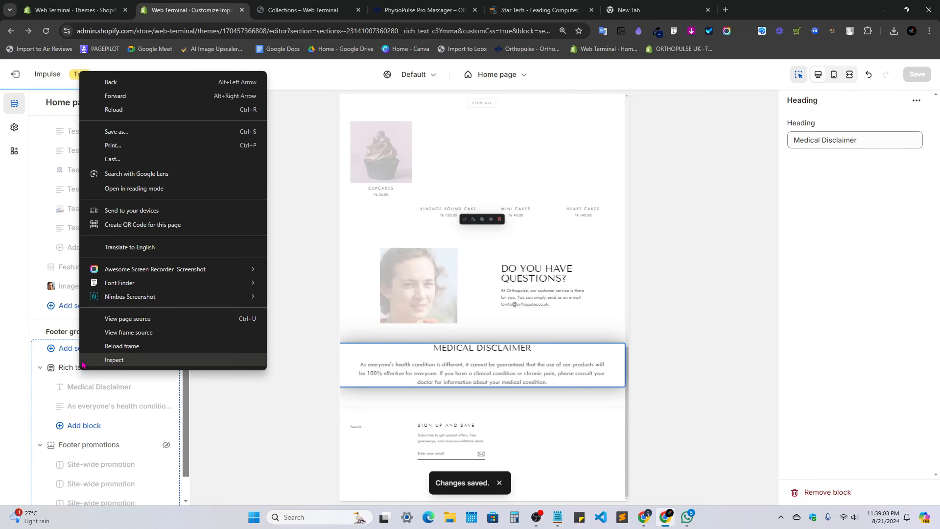
pyautogui.click(69, 247)
# Examine the reference site's footer: the Categories, Customer Service, Information and Contact columns, the Orthopedic Footwear link's page and the logo.
pyautogui.click(401, 4)
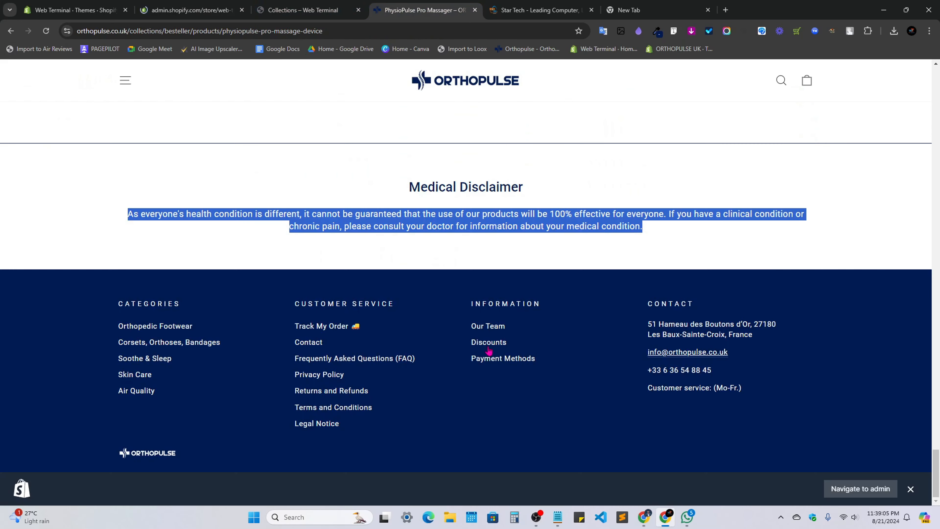
pyautogui.click(410, 276)
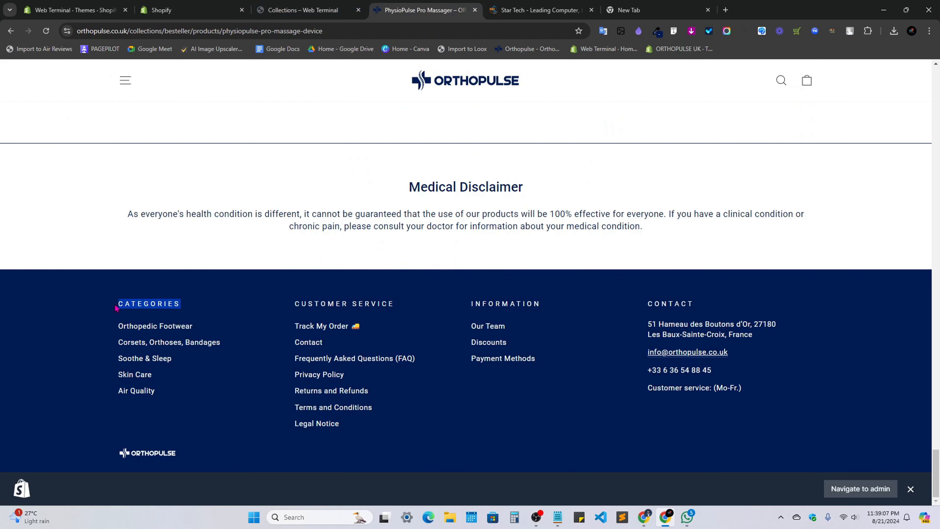
pyautogui.moveTo(188, 414); pyautogui.dragTo(117, 326)
pyautogui.click(84, 333)
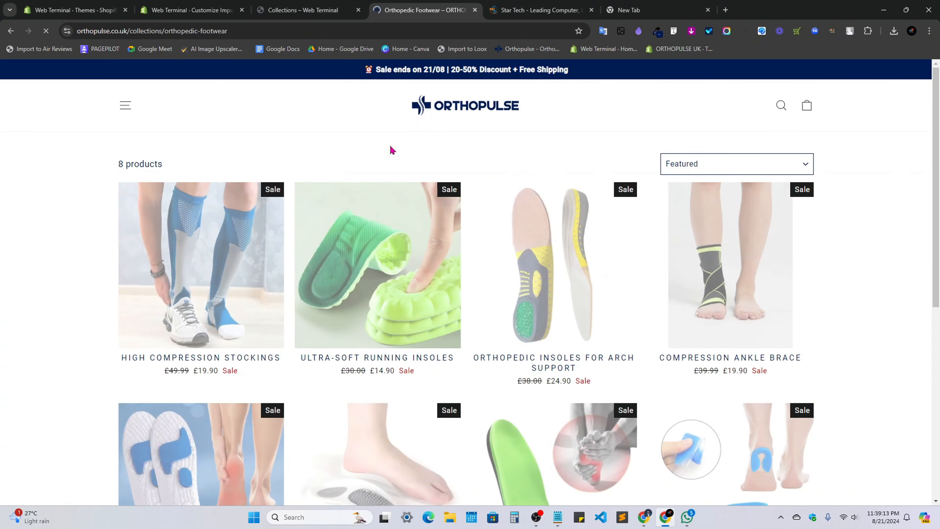
pyautogui.scroll(-2, 239, 213)
pyautogui.hotkey('alt', 'Left')
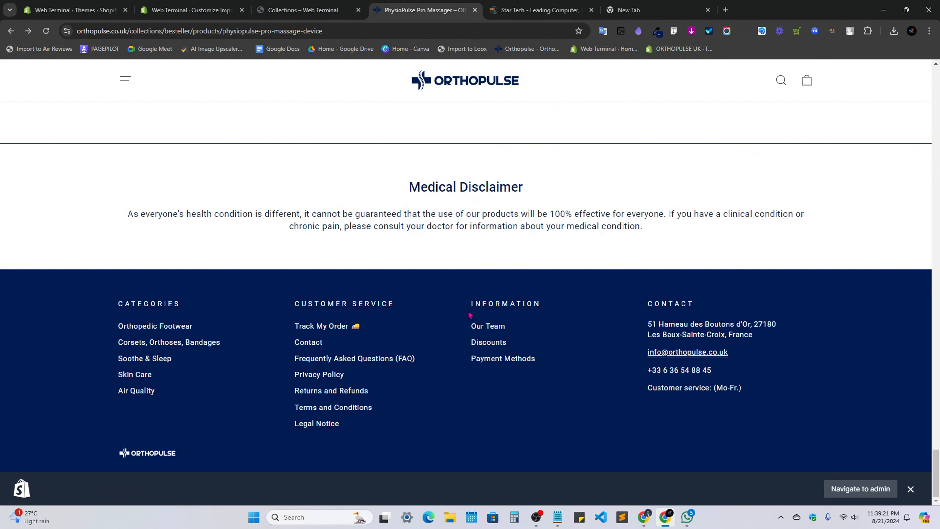
pyautogui.moveTo(696, 295); pyautogui.dragTo(645, 306)
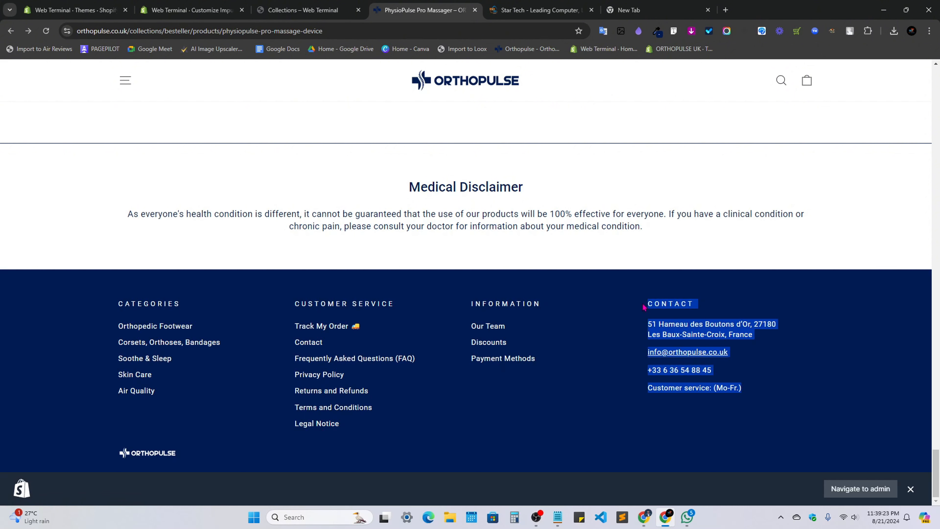
pyautogui.click(802, 392)
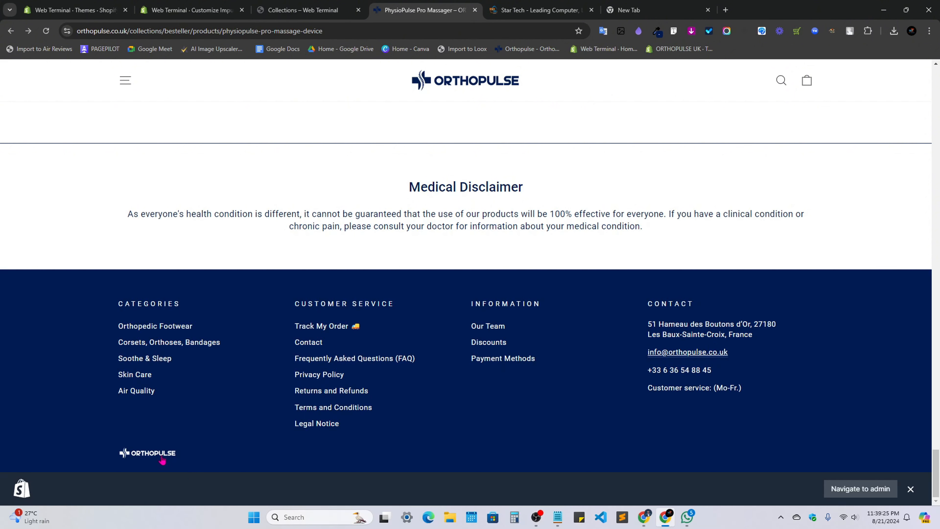
pyautogui.moveTo(163, 460); pyautogui.dragTo(223, 431)
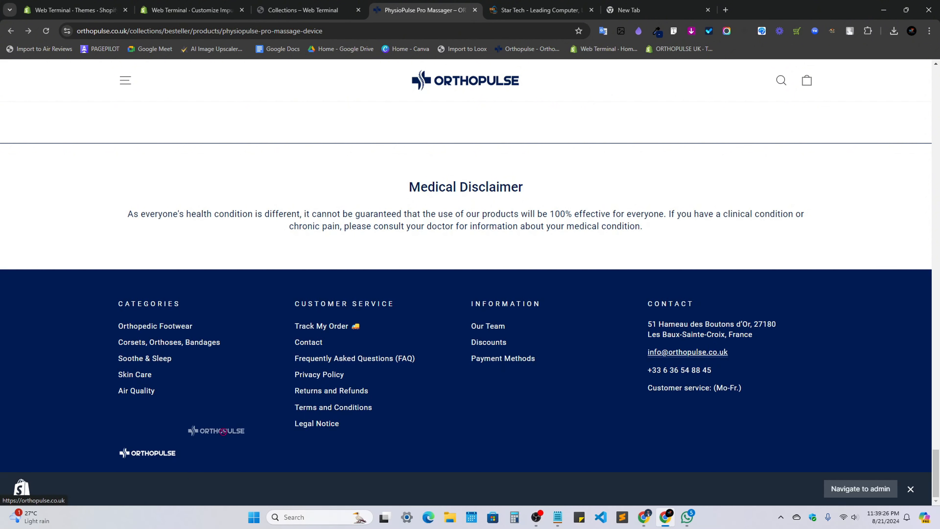
pyautogui.click(911, 490)
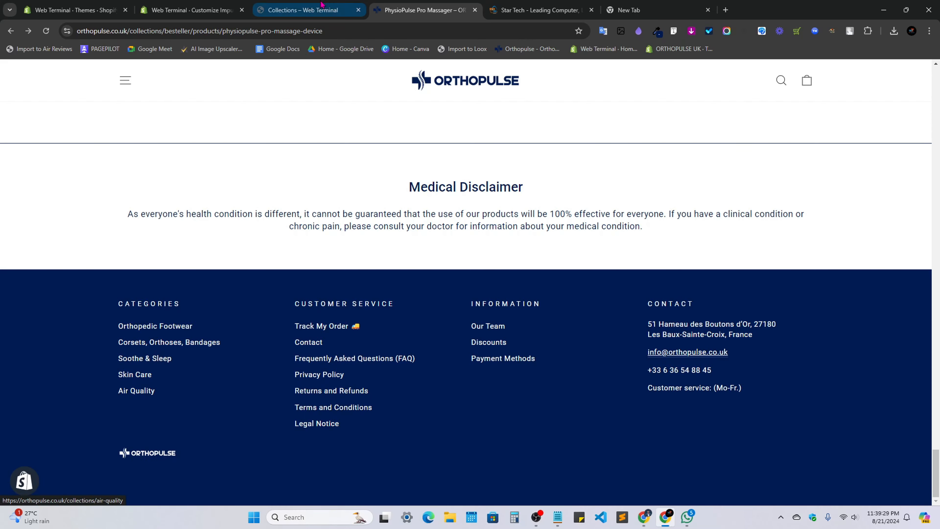
# Open the Footer section in the theme editor and add a Navigation block after the Logo block.
pyautogui.click(189, 10)
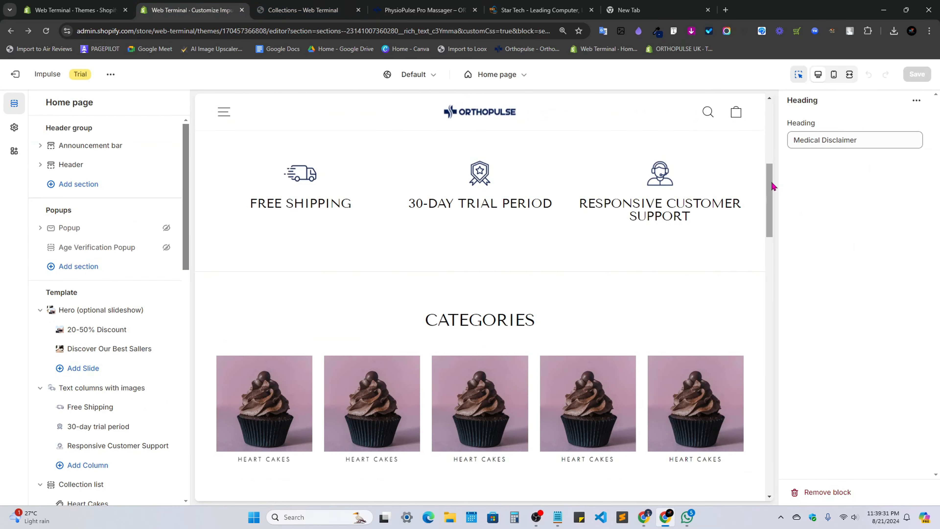
pyautogui.moveTo(770, 184); pyautogui.dragTo(769, 478)
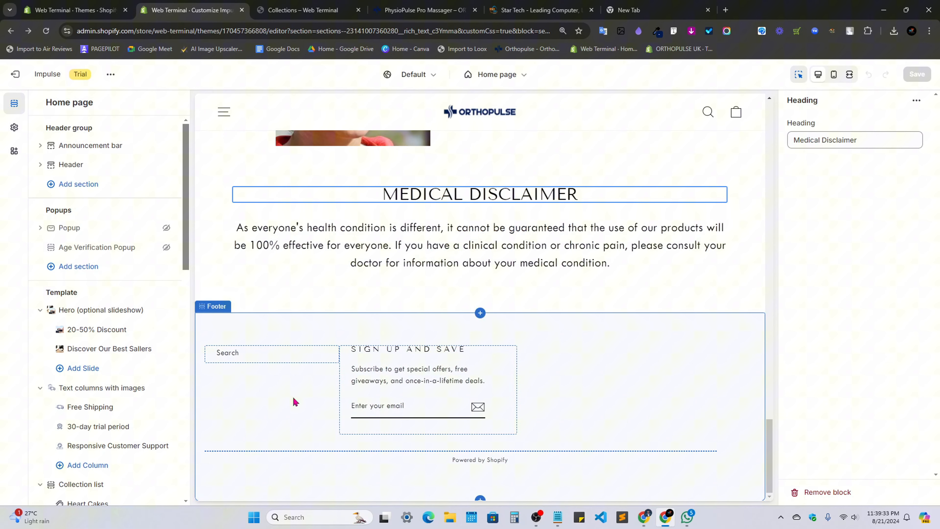
pyautogui.click(698, 396)
pyautogui.click(91, 415)
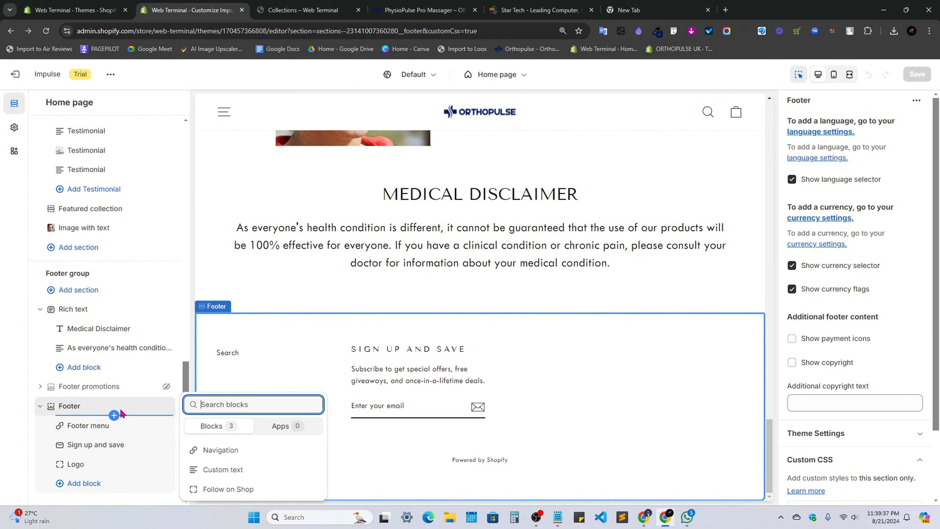
pyautogui.click(69, 413)
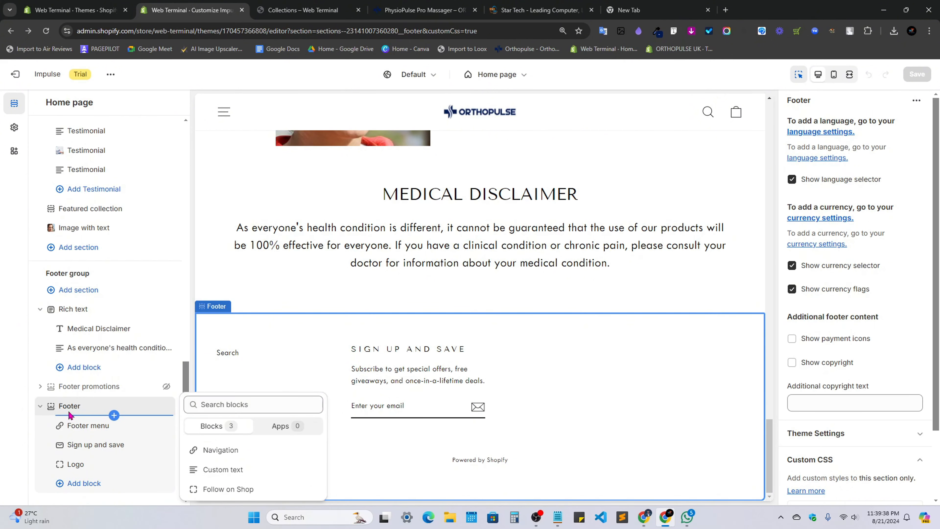
pyautogui.click(74, 486)
pyautogui.click(222, 449)
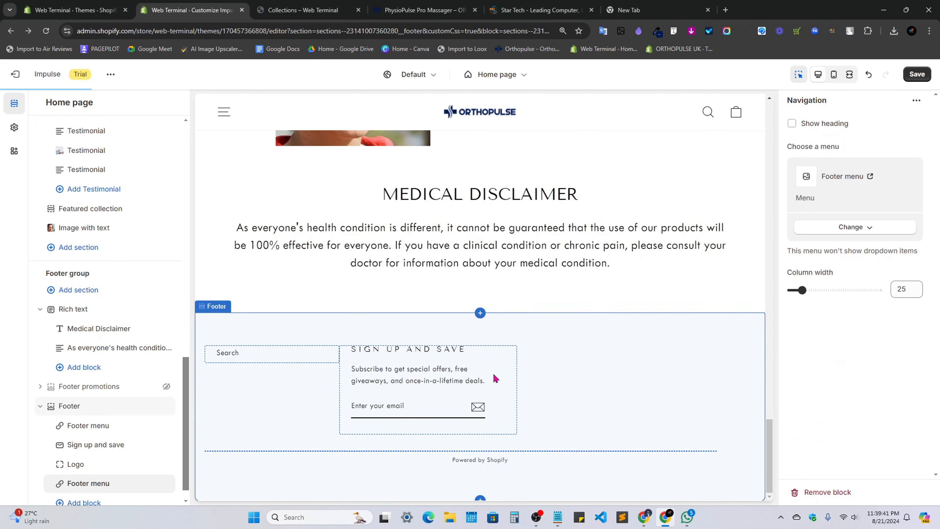
# Check the reference site's footer columns again and add another Navigation block to the theme's Footer section.
pyautogui.click(540, 10)
pyautogui.click(426, 10)
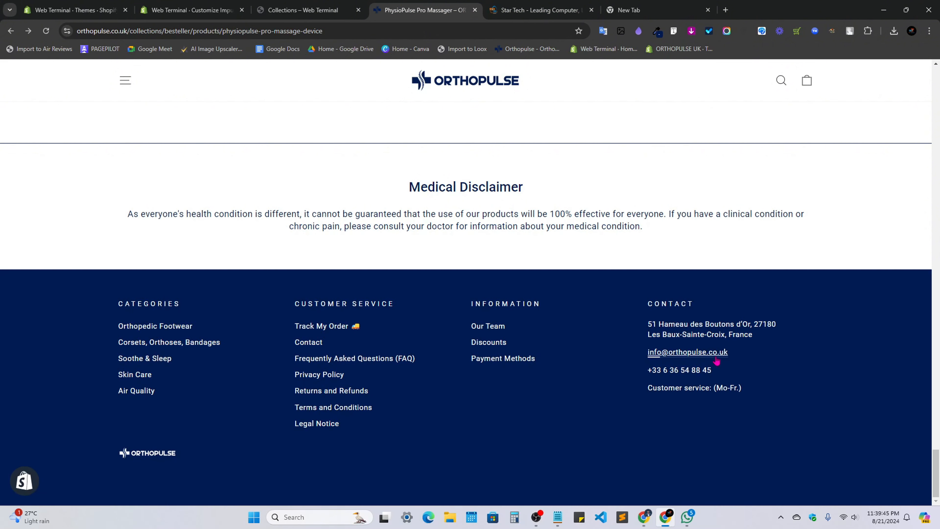
pyautogui.click(207, 10)
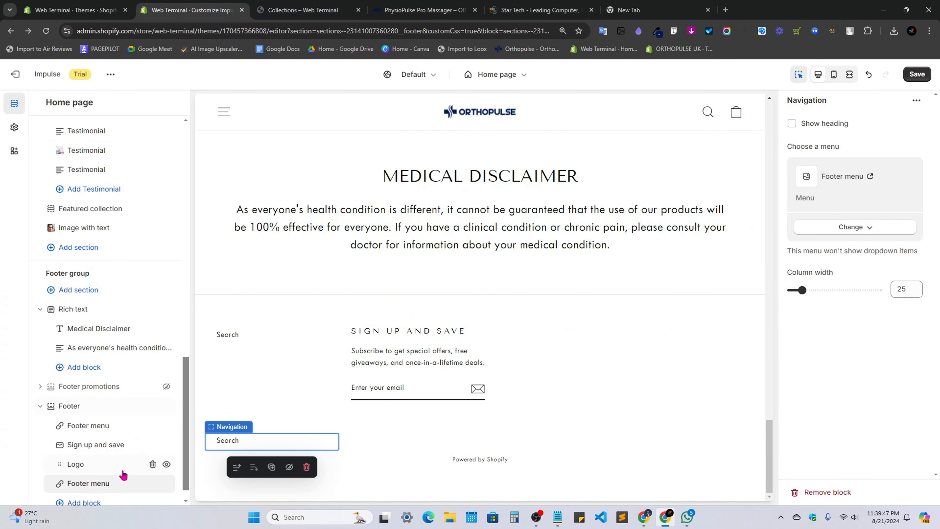
pyautogui.scroll(-1, 102, 486)
pyautogui.click(102, 487)
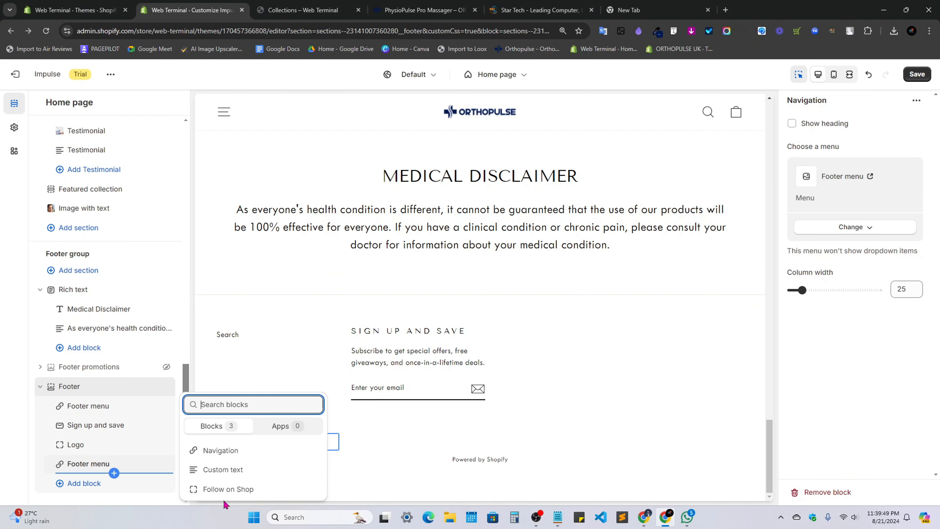
pyautogui.click(220, 450)
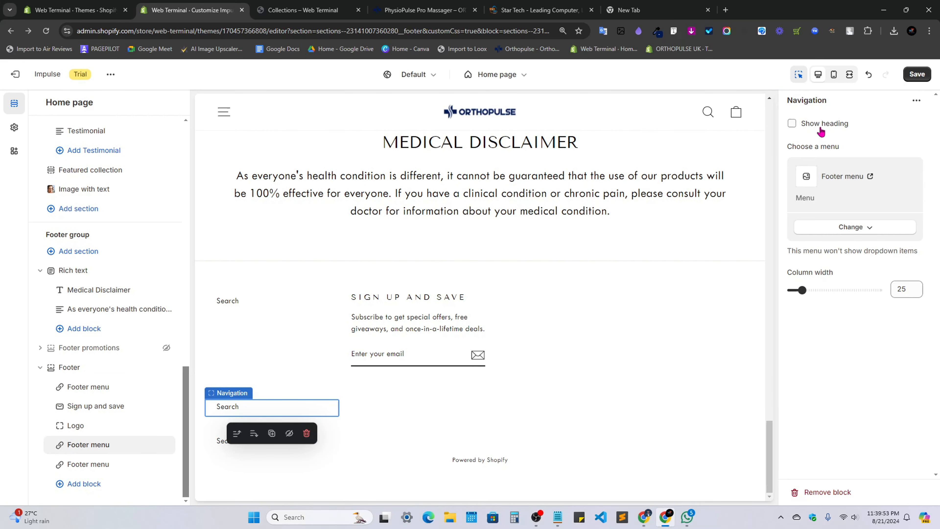
# Show the heading on the Navigation block directly below the Logo block and assign the Main menu to it.
pyautogui.click(855, 227)
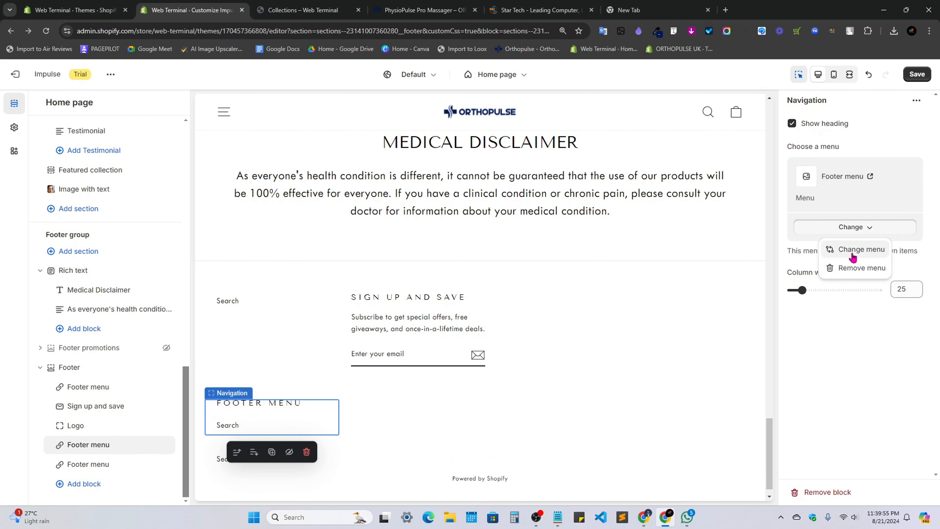
pyautogui.click(853, 253)
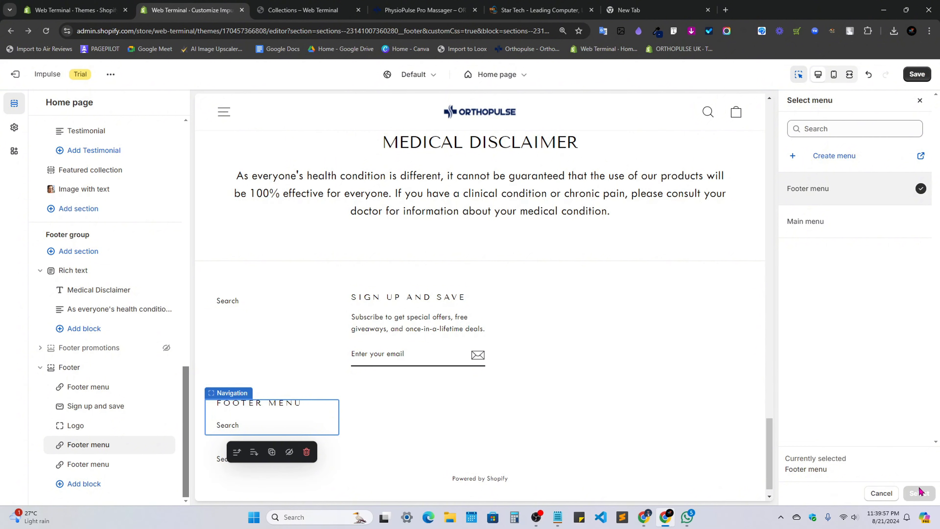
pyautogui.click(856, 221)
pyautogui.click(919, 493)
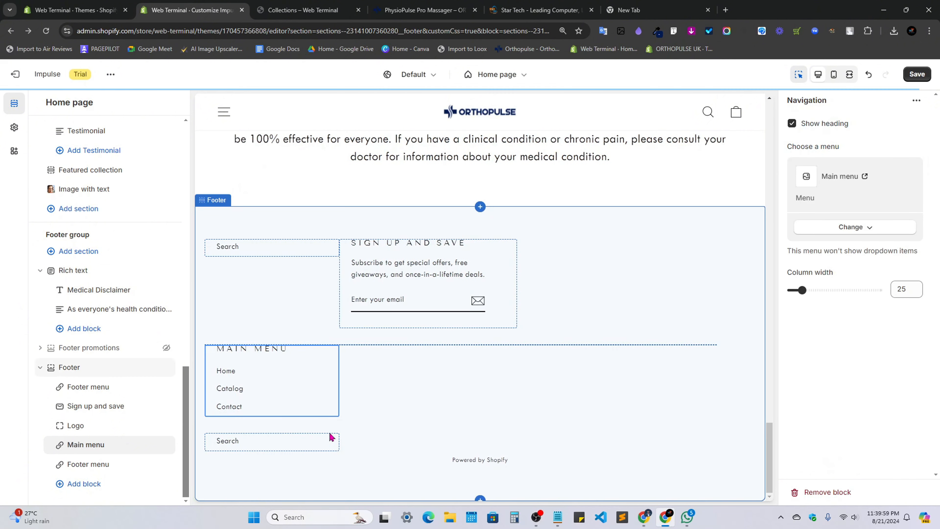
# Show the heading on the last Footer menu block in the Footer section and save the theme changes.
pyautogui.click(222, 443)
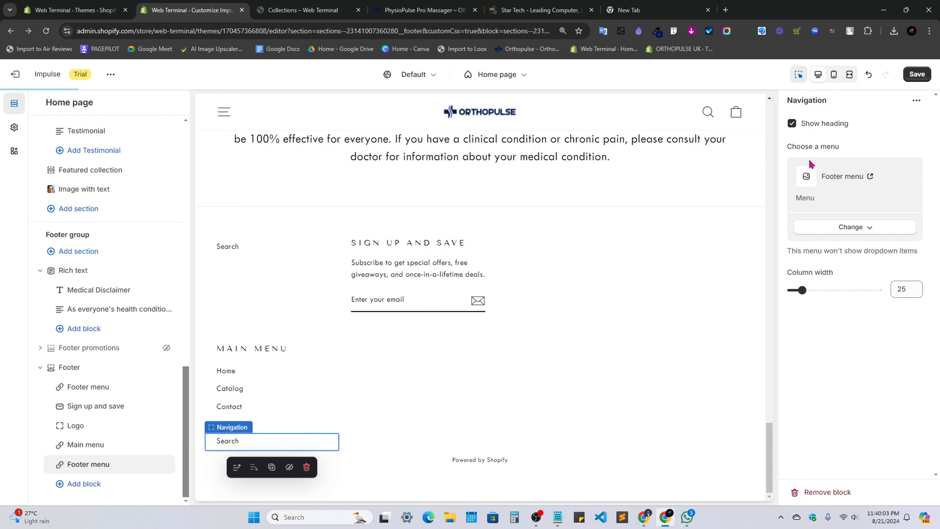
pyautogui.click(851, 227)
pyautogui.click(859, 326)
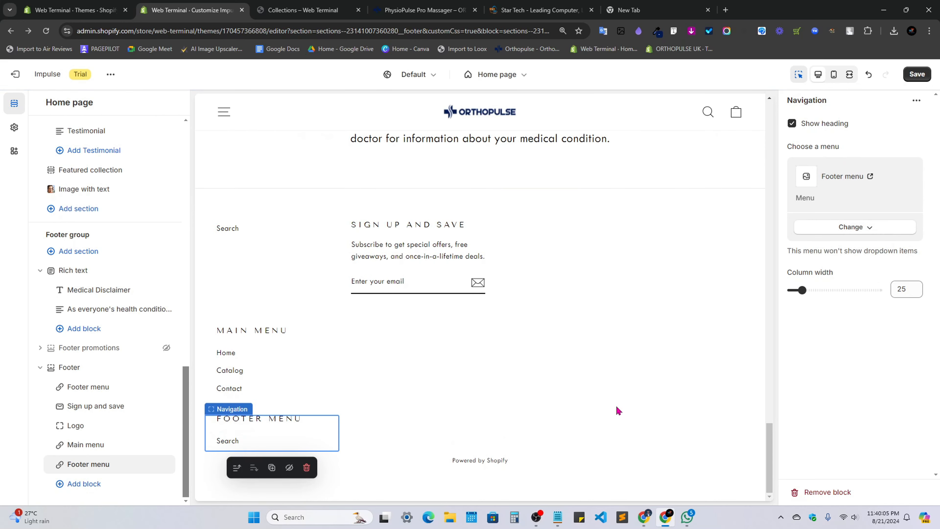
pyautogui.click(916, 75)
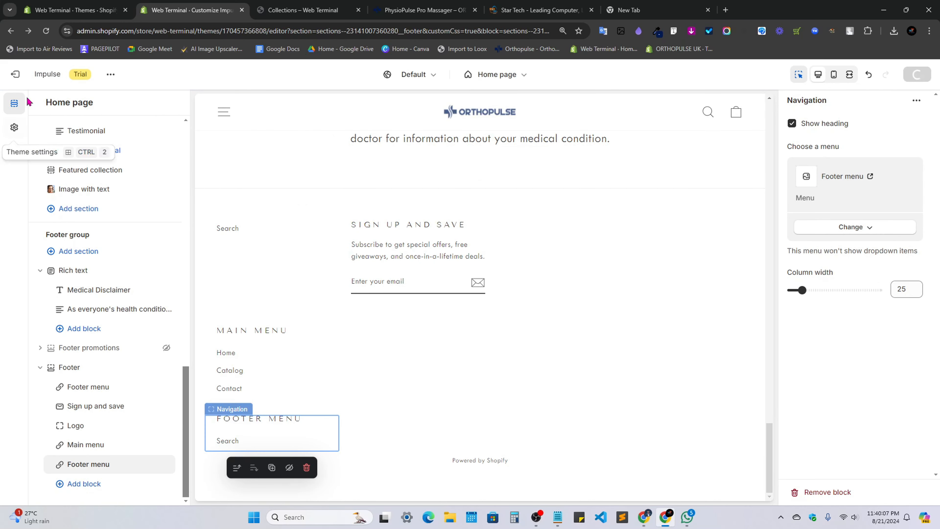
# Exit the theme editor and open the online store's Navigation page in the Shopify admin.
pyautogui.click(15, 74)
pyautogui.click(623, 252)
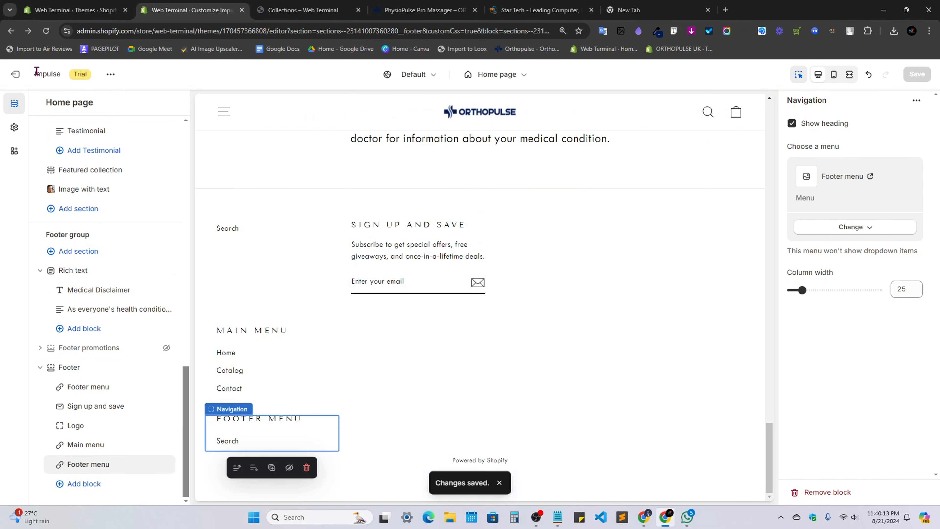
pyautogui.click(15, 75)
pyautogui.click(41, 306)
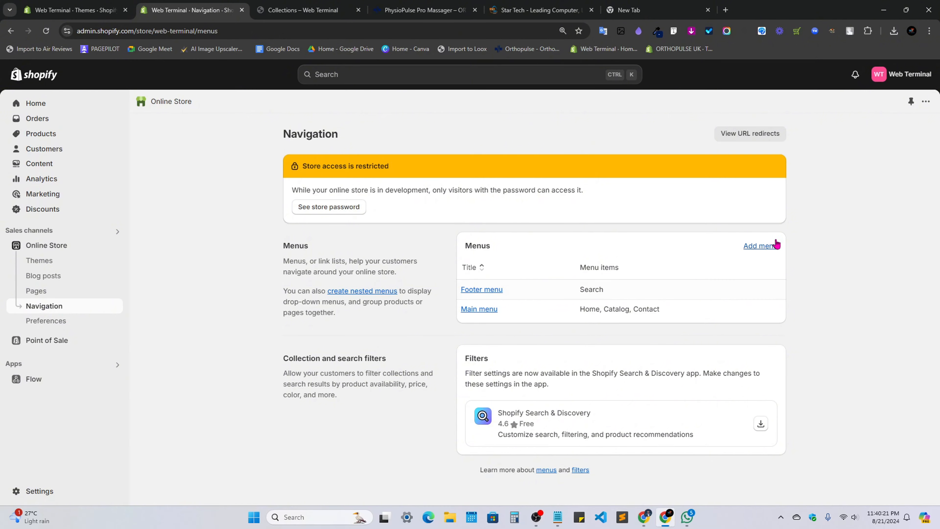
# Create and save a new online store page titled "our mission", and return to the Pages list.
pyautogui.click(45, 294)
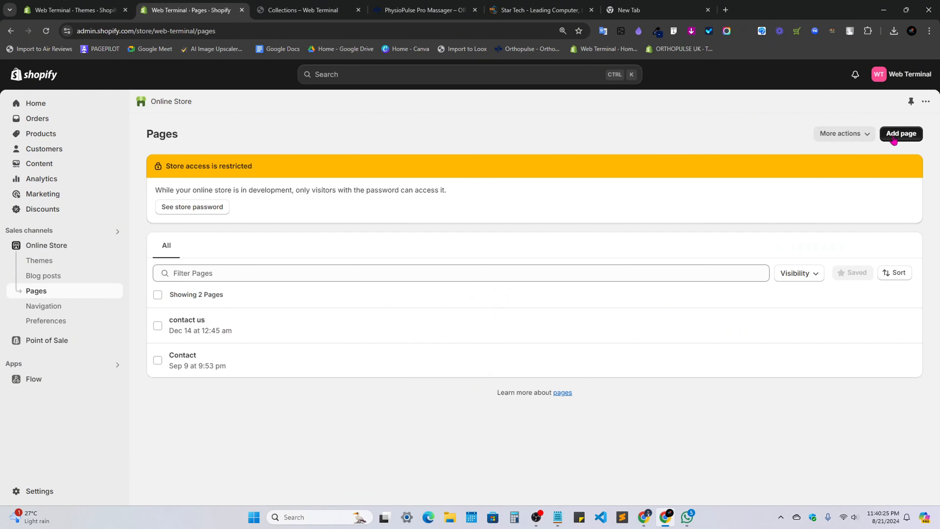
pyautogui.click(893, 139)
pyautogui.click(349, 183)
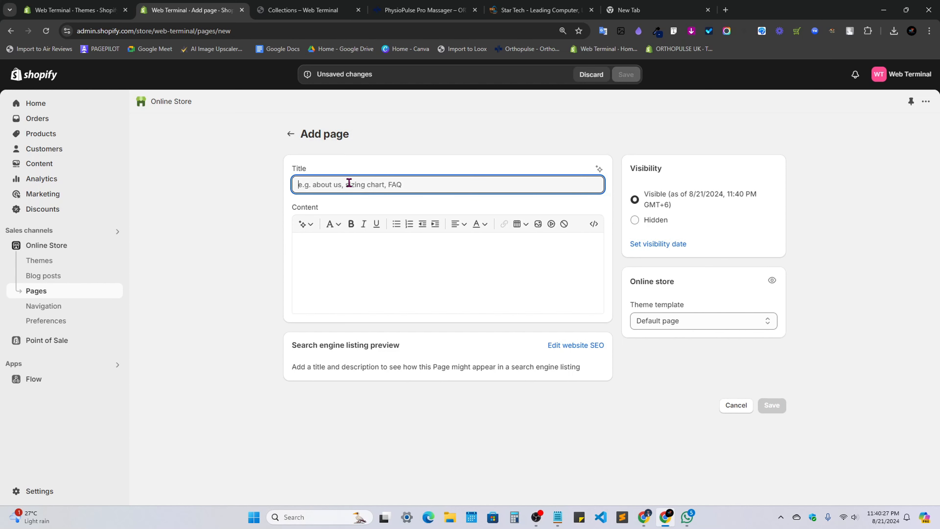
pyautogui.write('our ')
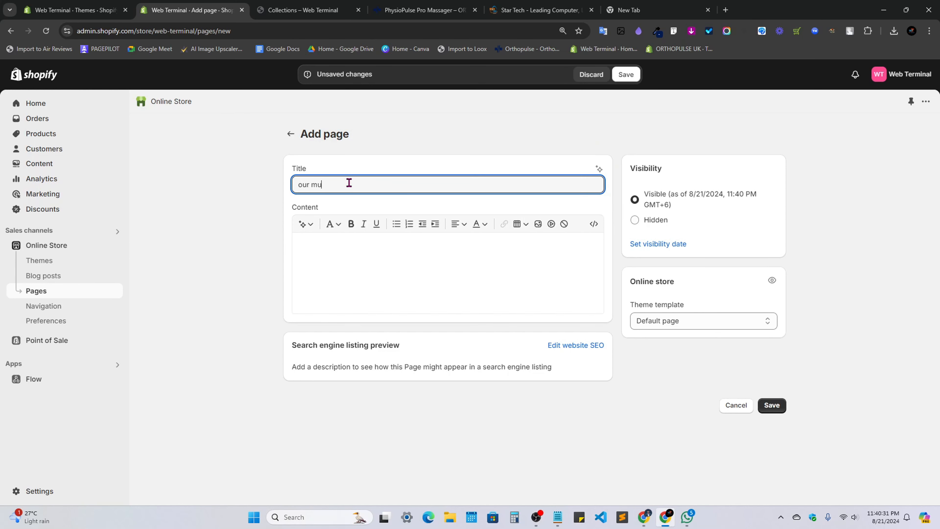
pyautogui.write('mission')
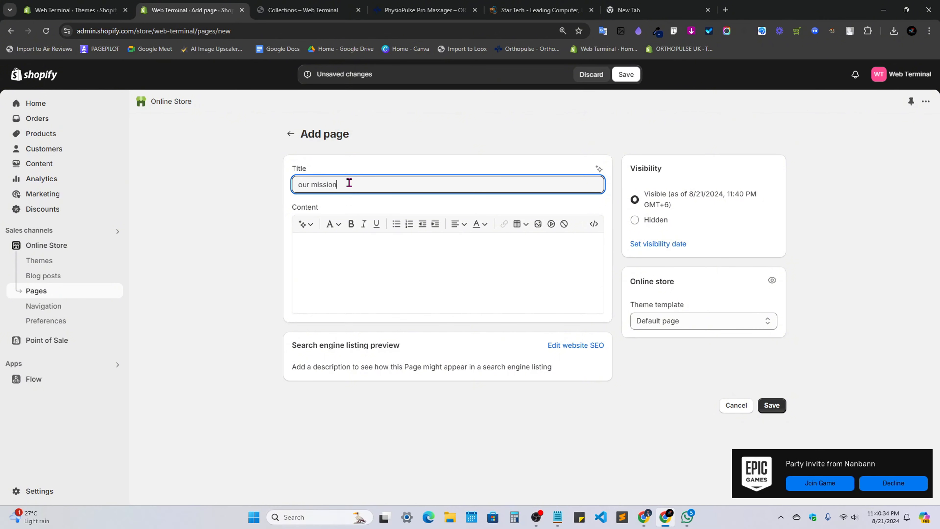
pyautogui.hotkey('ctrl', 's')
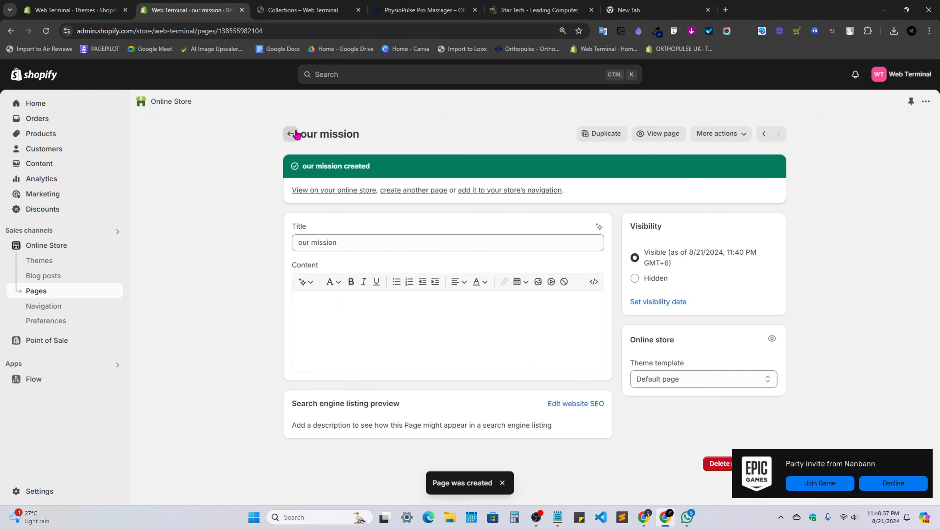
pyautogui.click(291, 134)
# Create and save a new page titled "Contact Us" and return to the Pages list.
pyautogui.click(901, 133)
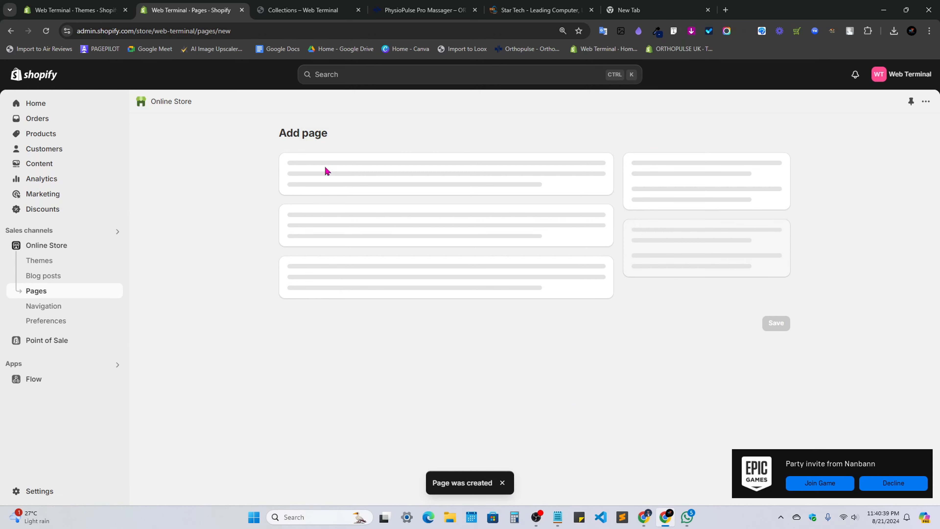
pyautogui.click(332, 180)
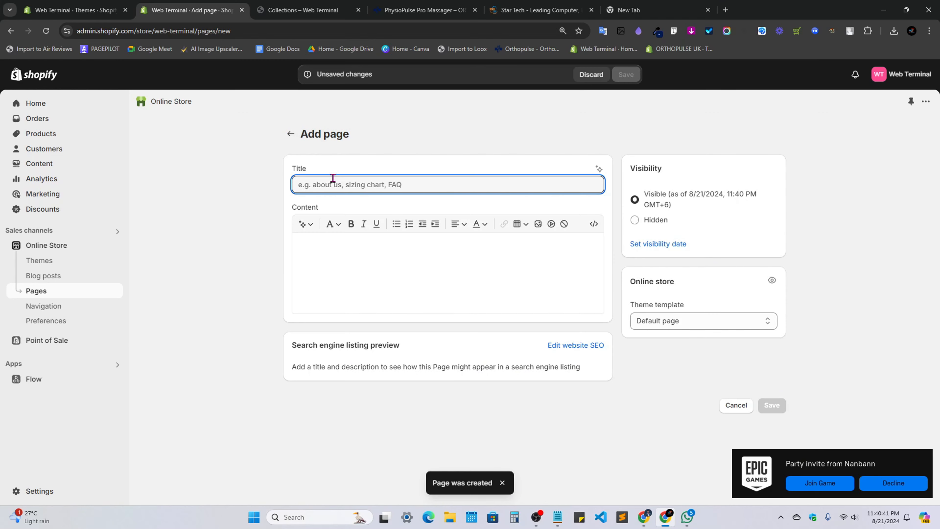
pyautogui.write('Contact Us')
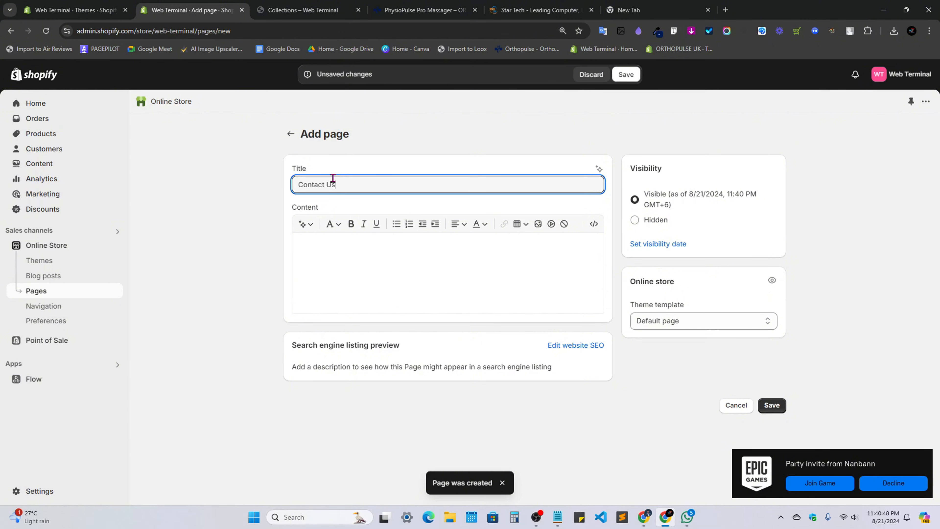
pyautogui.press('Return')
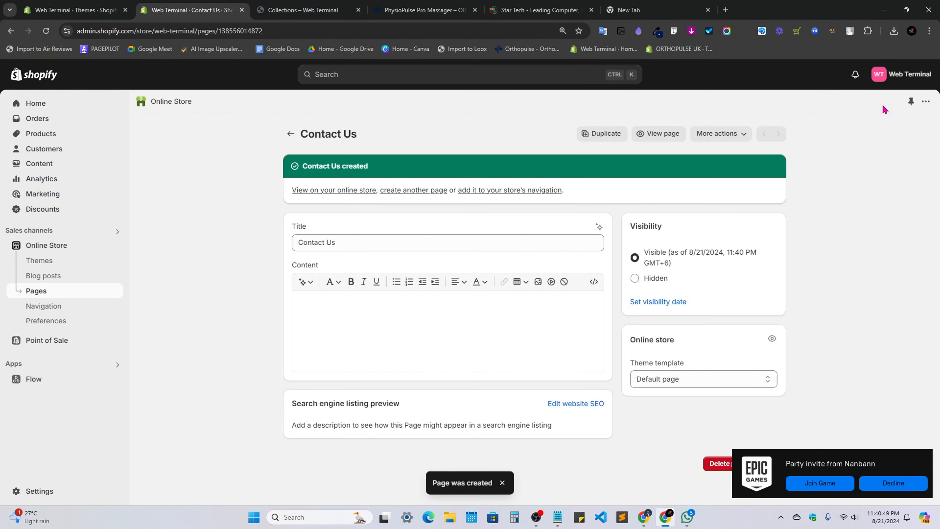
pyautogui.click(290, 134)
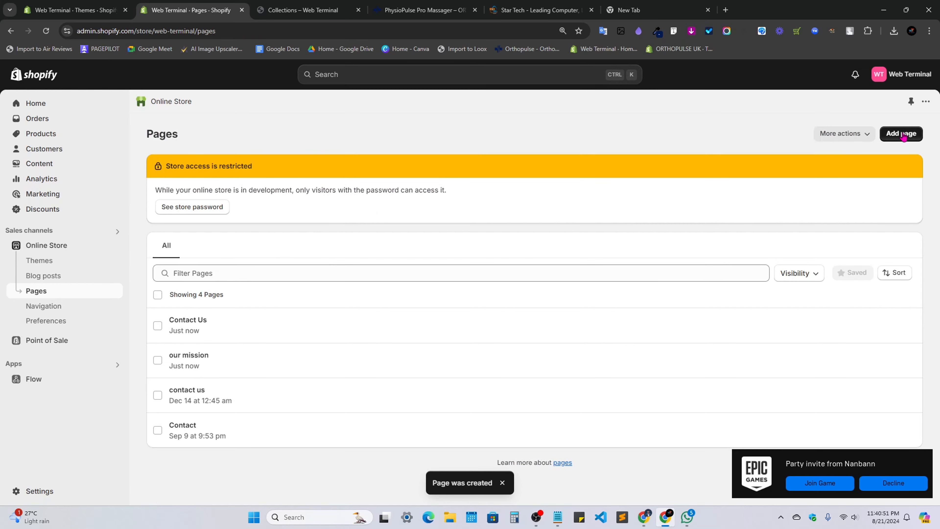
# Create and save a new page titled "Track Our Order" and return to the Pages list.
pyautogui.click(904, 136)
pyautogui.click(329, 185)
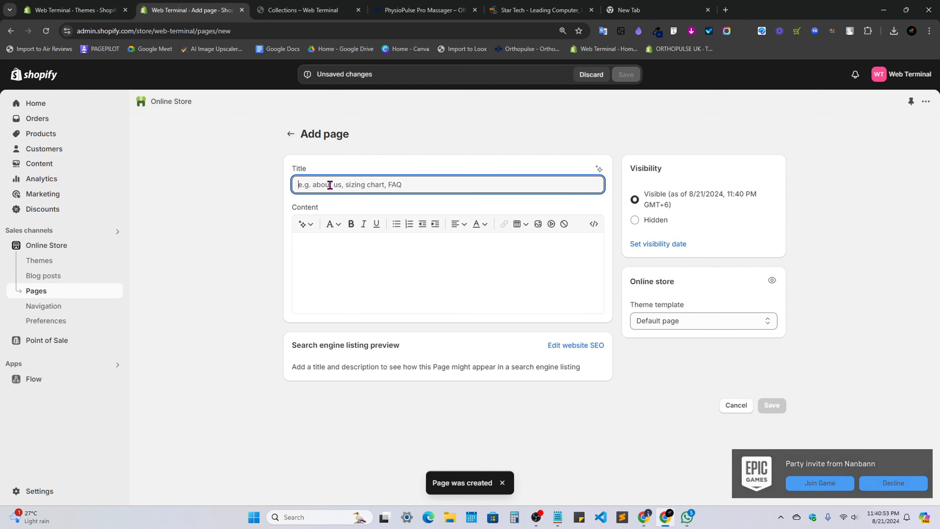
pyautogui.write('Track Our Order')
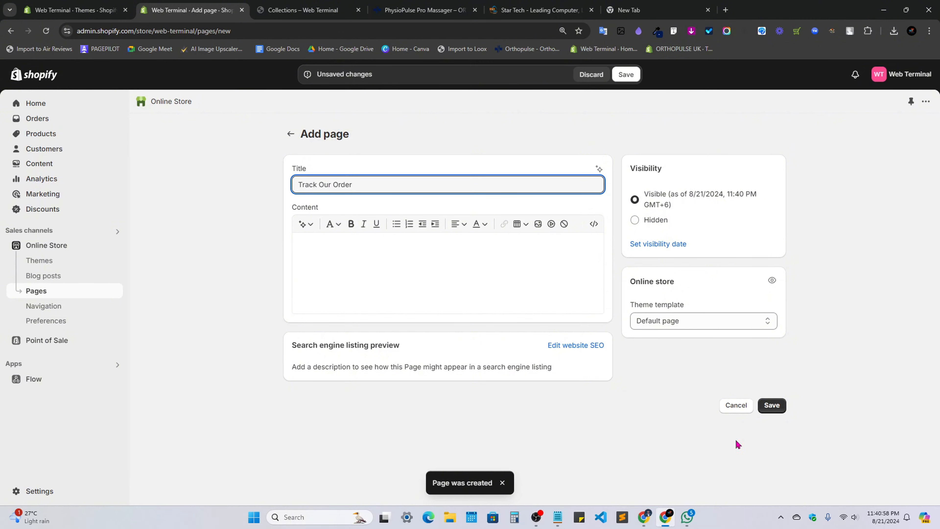
pyautogui.click(794, 405)
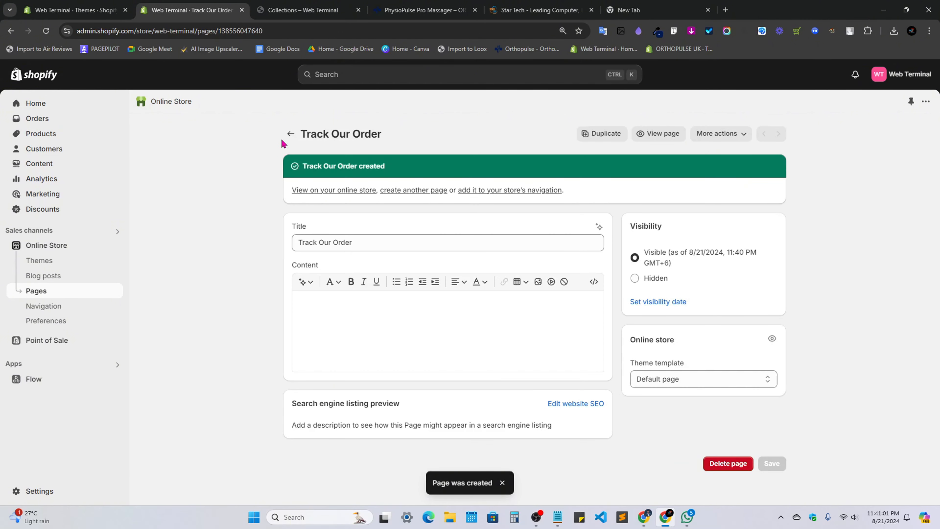
pyautogui.click(288, 133)
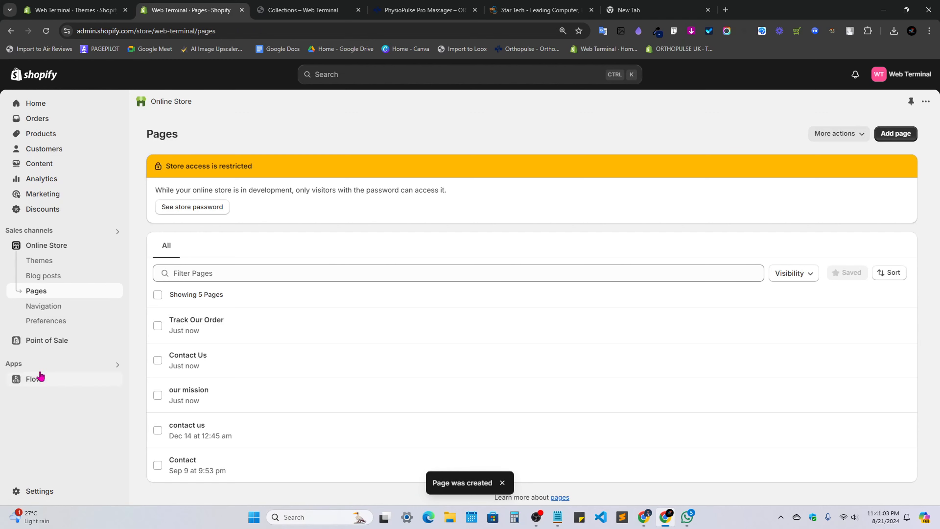
# Open the Footer menu in the store's Navigation settings and add a menu item linking to the Track Our Order page.
pyautogui.click(47, 312)
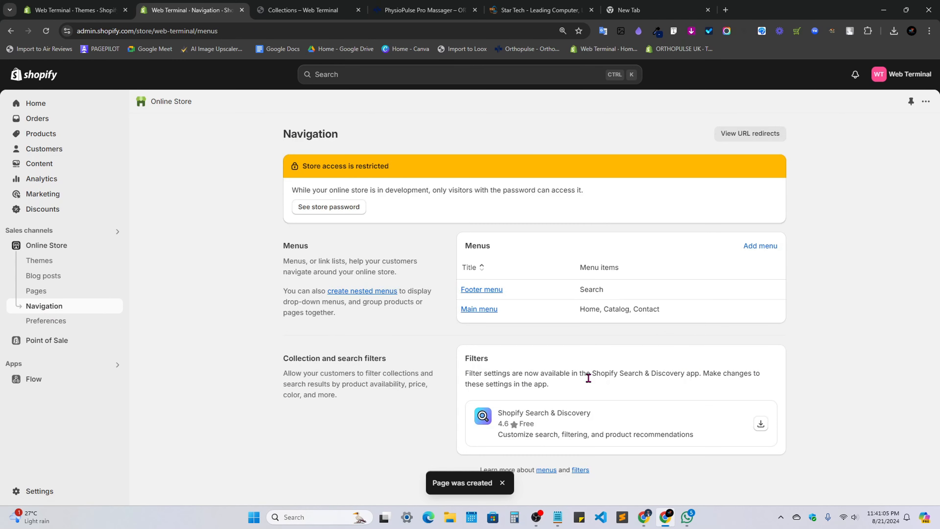
pyautogui.click(766, 247)
pyautogui.click(290, 136)
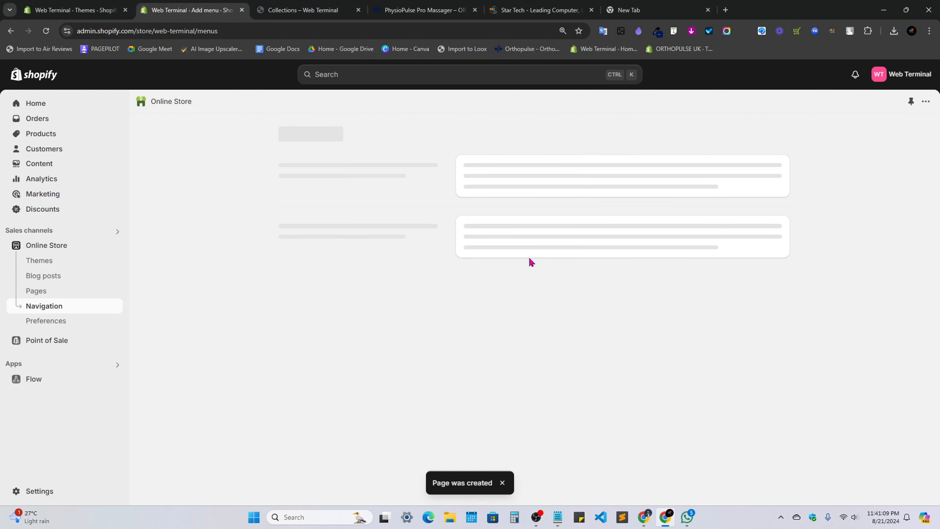
pyautogui.click(486, 290)
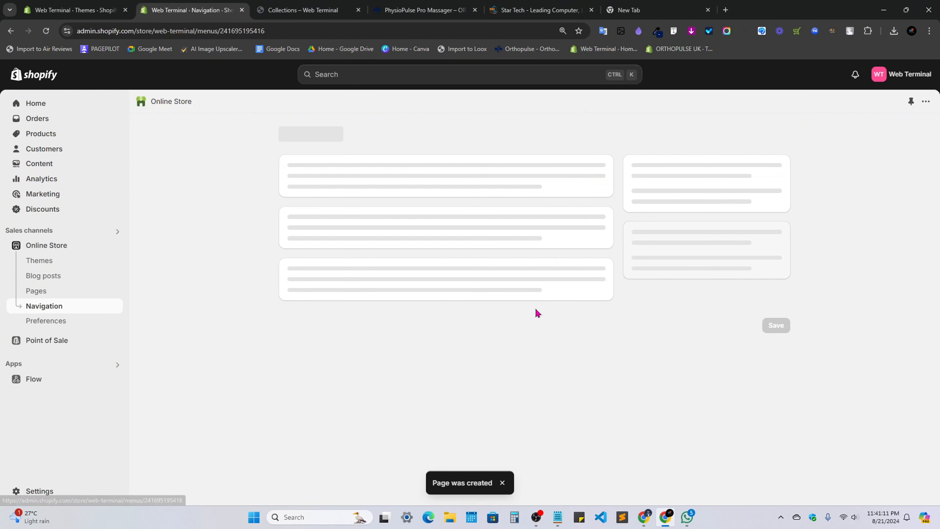
pyautogui.click(326, 310)
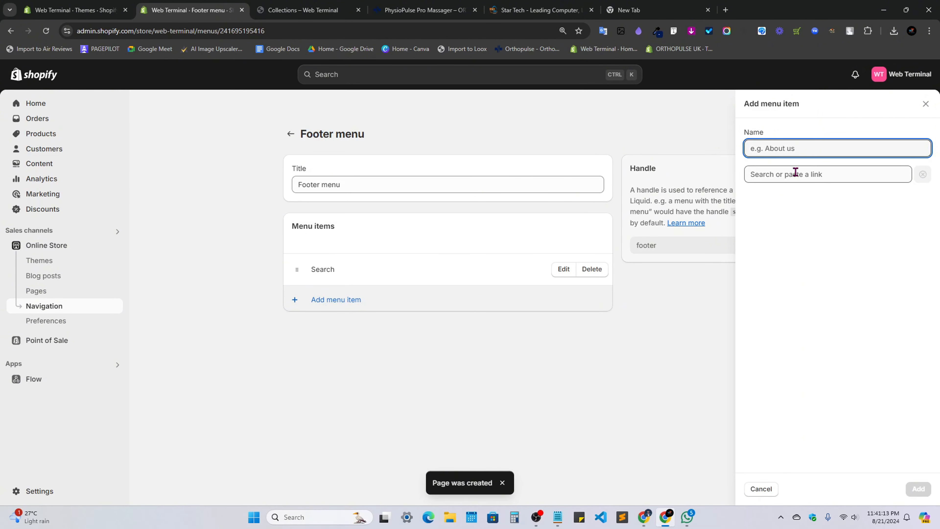
pyautogui.click(796, 174)
pyautogui.click(796, 284)
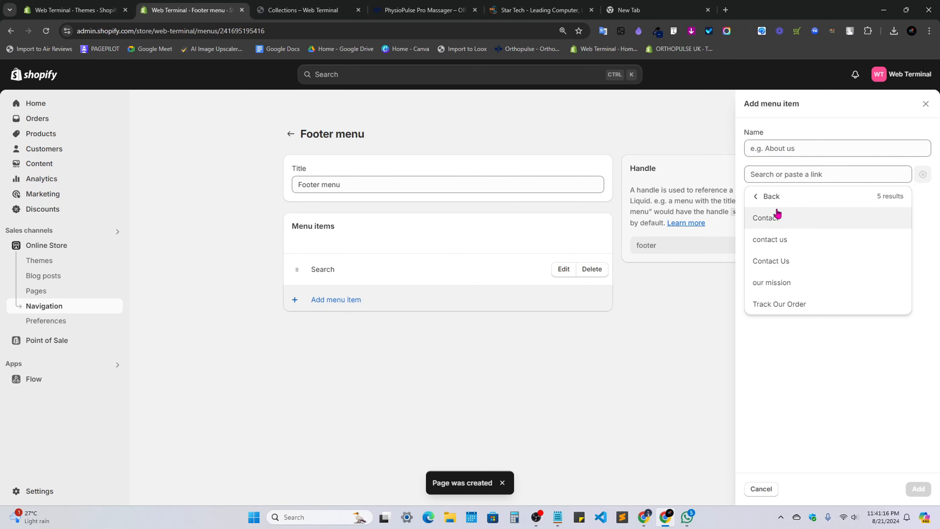
pyautogui.click(779, 304)
pyautogui.click(915, 489)
# Add a menu item linking to the lowercase "contact us" page to the Footer menu.
pyautogui.click(347, 331)
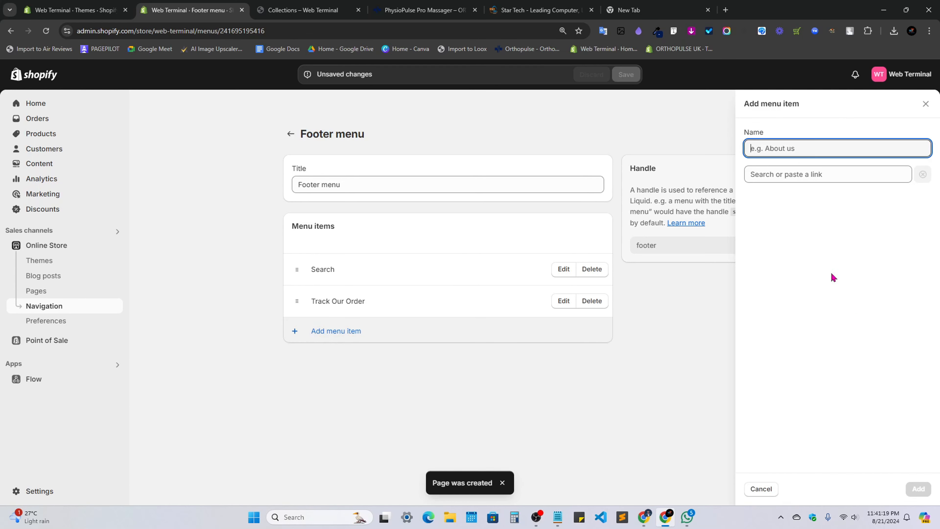
pyautogui.click(800, 173)
pyautogui.click(796, 239)
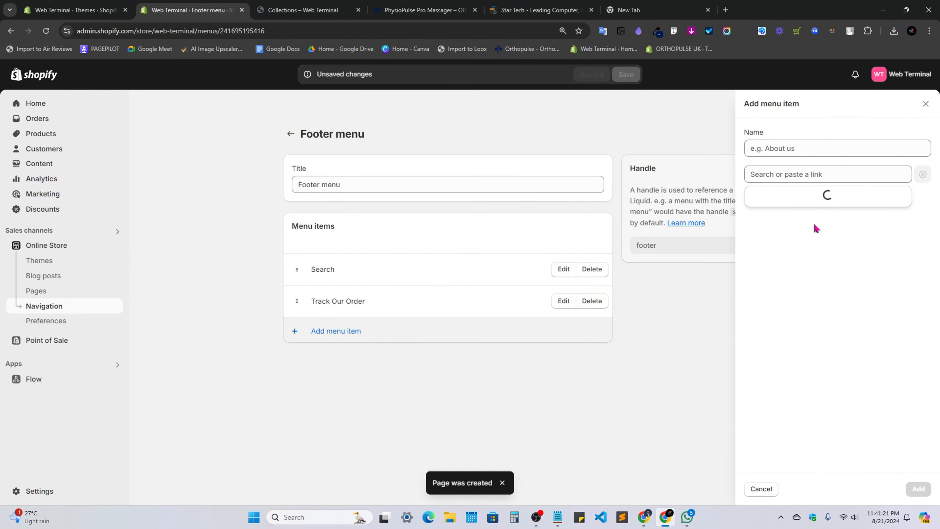
pyautogui.click(788, 240)
pyautogui.click(918, 489)
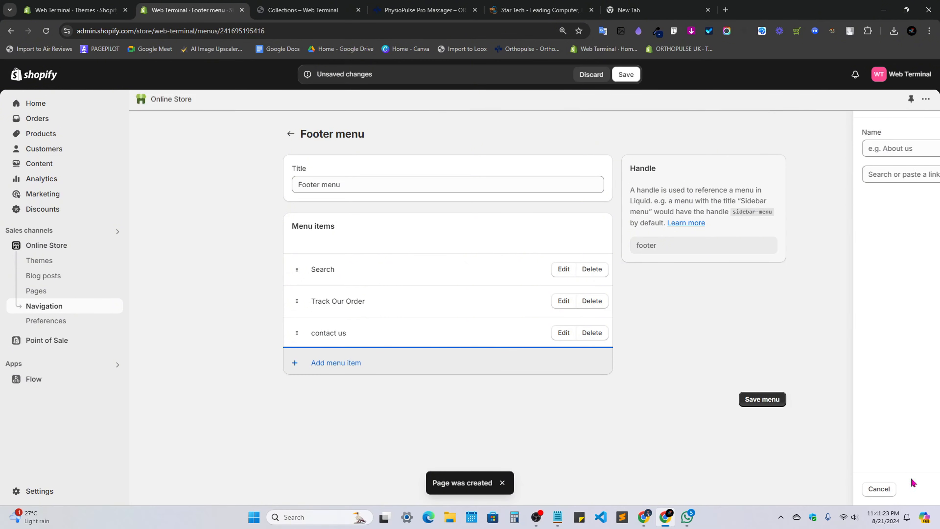
# Add a menu item linking to the "our mission" page to the Footer menu.
pyautogui.click(355, 363)
pyautogui.click(787, 176)
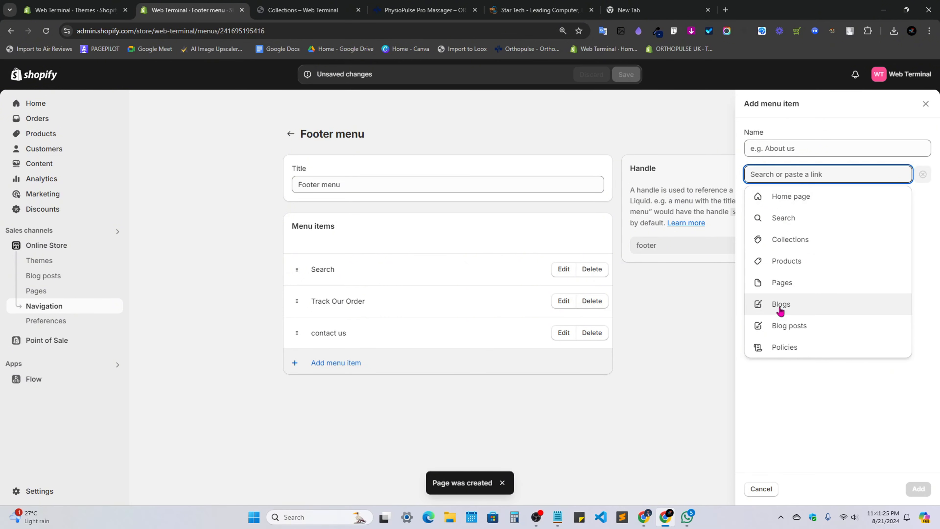
pyautogui.click(786, 285)
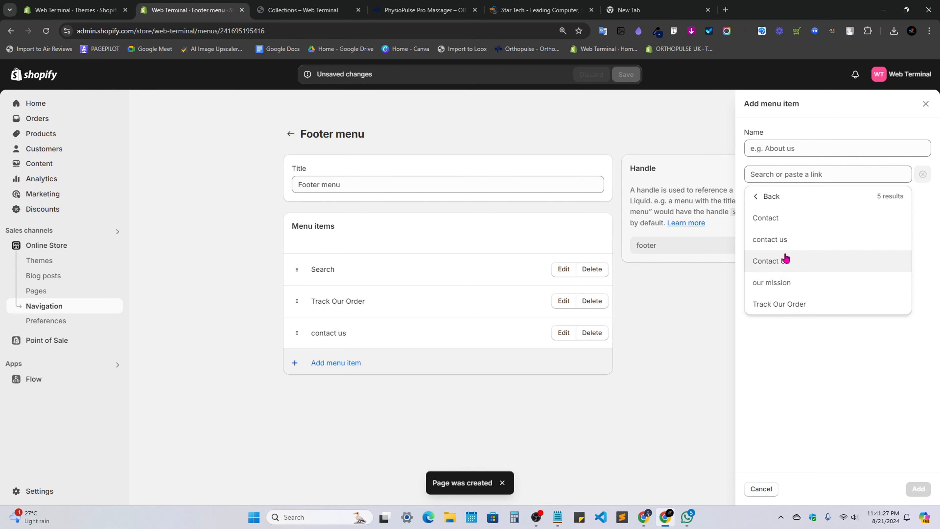
pyautogui.click(785, 282)
pyautogui.click(915, 490)
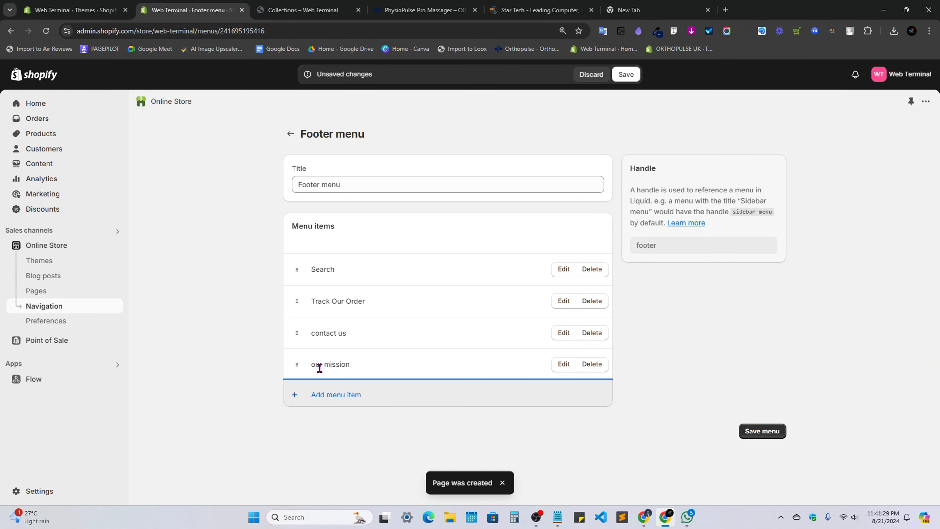
# Reorder the Footer menu items to our mission, contact us, Track Our Order, Search, and save the menu.
pyautogui.moveTo(293, 365); pyautogui.dragTo(296, 269)
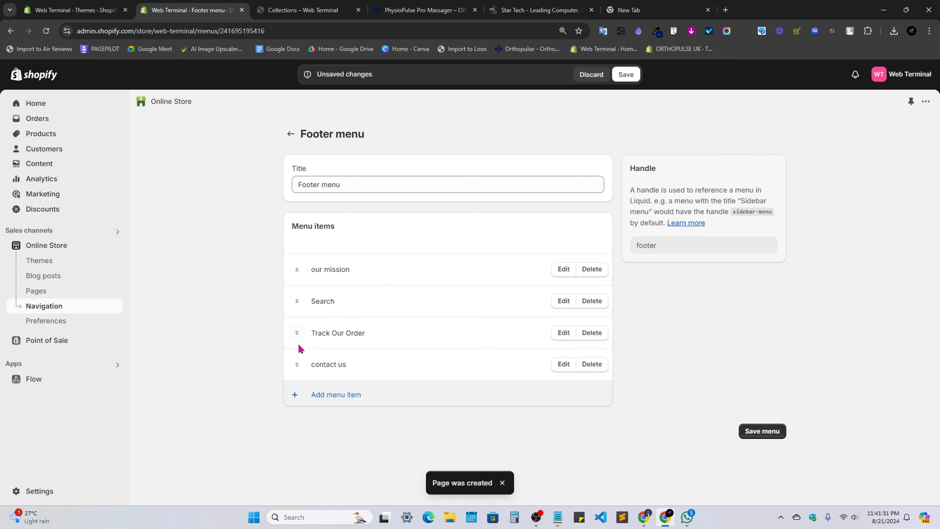
pyautogui.moveTo(297, 364); pyautogui.dragTo(298, 300)
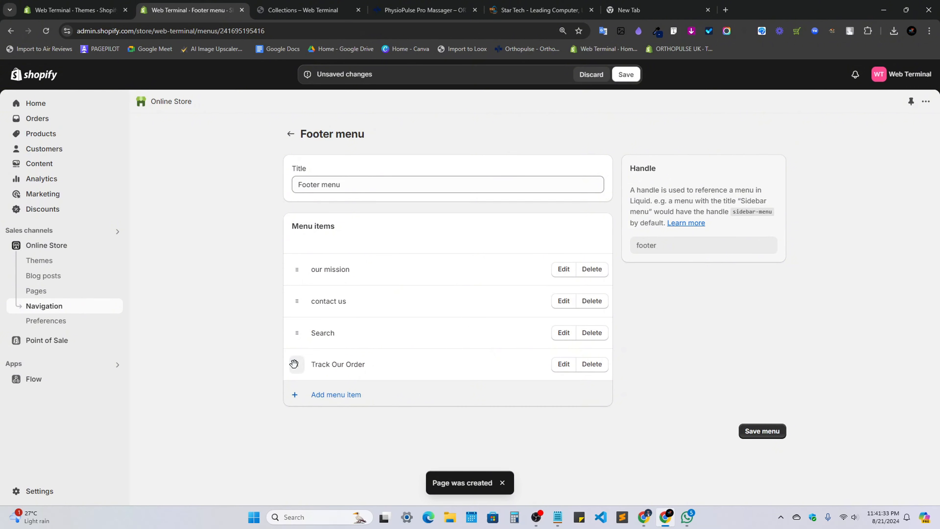
pyautogui.moveTo(294, 363)
pyautogui.mouseDown()
pyautogui.moveTo(296, 317)
pyautogui.moveTo(290, 356)
pyautogui.mouseUp()
pyautogui.click(763, 430)
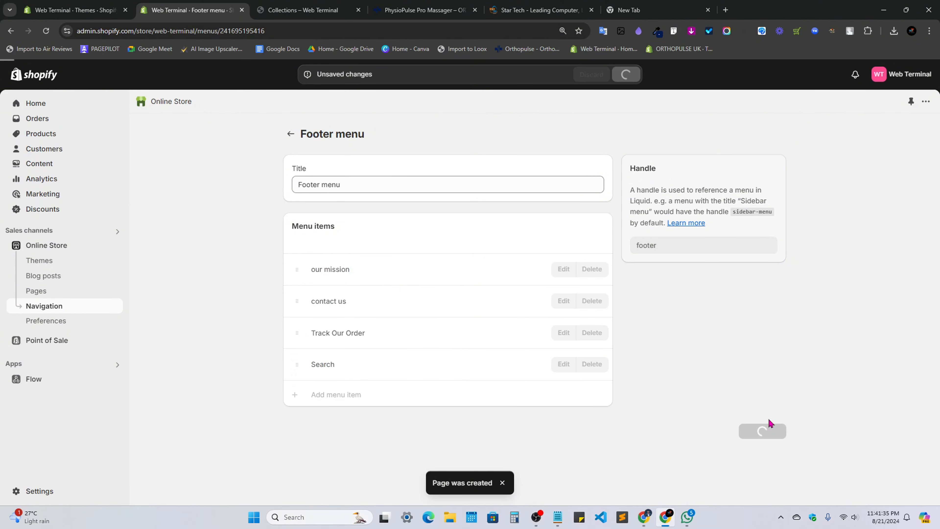
pyautogui.click(291, 134)
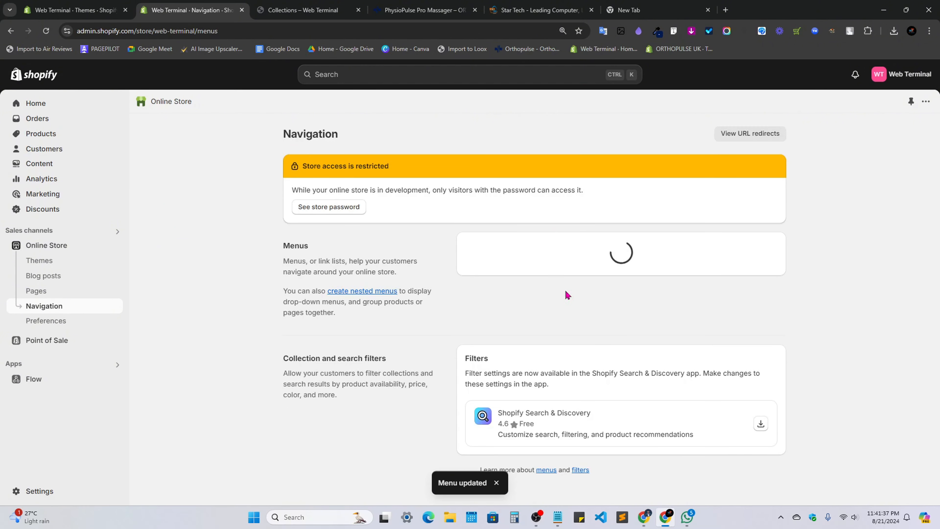
# Copy the CUSTOMER SERVICE heading from the Orthopulse footer, rename the Footer menu to "CUSTOMER SERVICE" and save it.
pyautogui.click(302, 10)
pyautogui.click(440, 4)
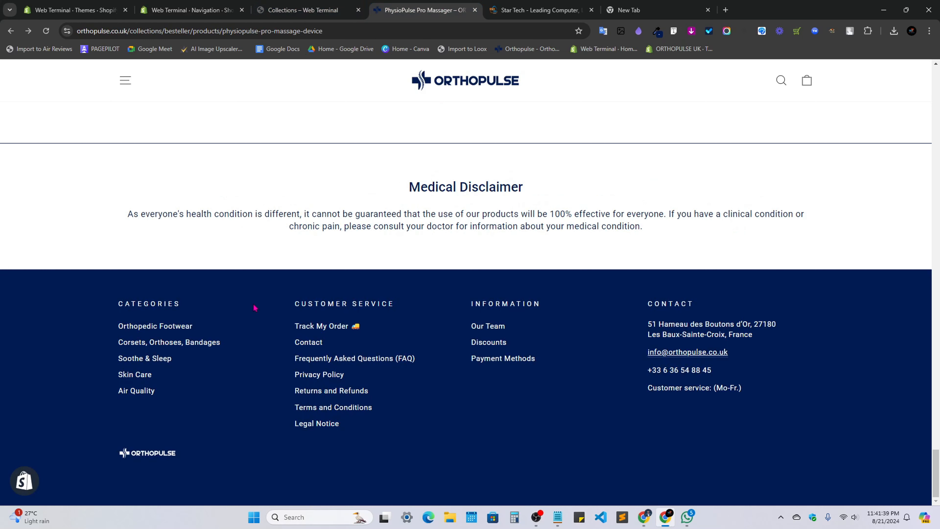
pyautogui.moveTo(293, 307); pyautogui.dragTo(312, 299)
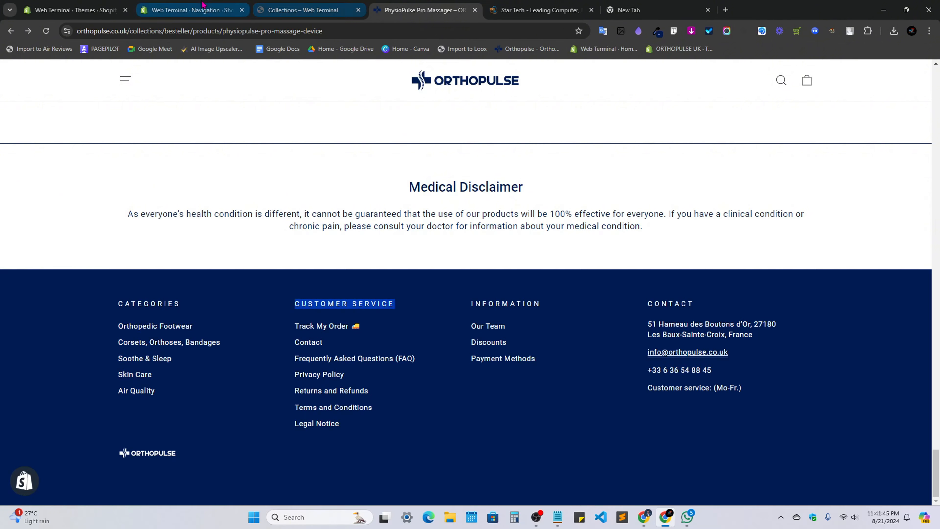
pyautogui.click(191, 10)
pyautogui.click(481, 291)
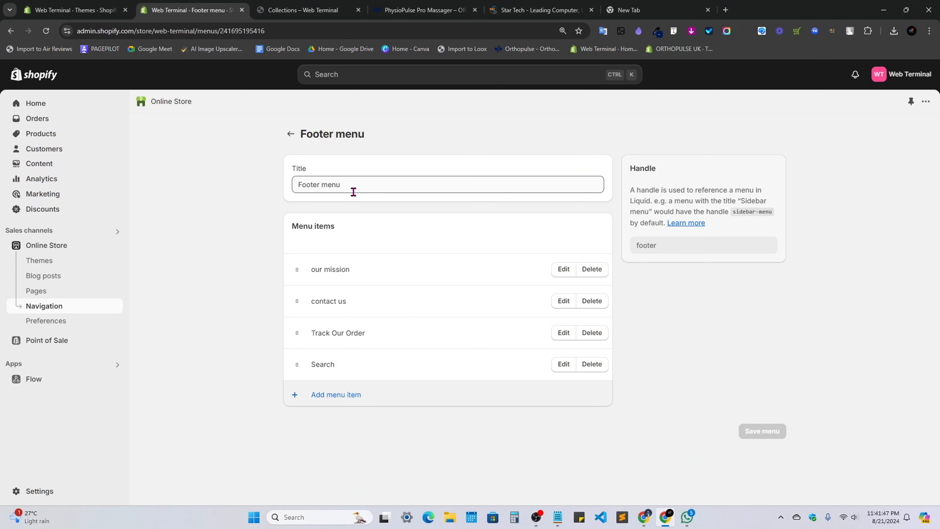
pyautogui.tripleClick(354, 187)
pyautogui.write('CUSTOMER SERVICE')
pyautogui.click(762, 433)
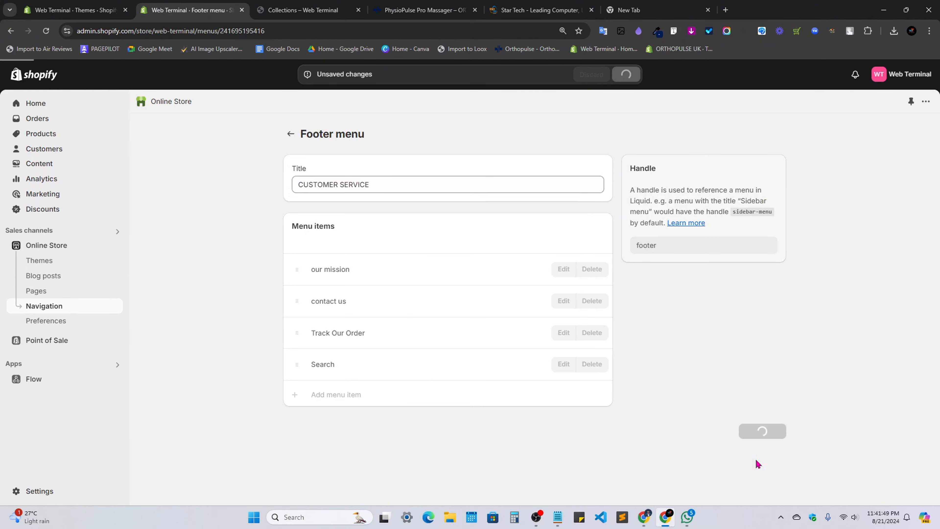
# Copy the INFORMATION column heading from the Orthopulse reference site's footer.
pyautogui.hotkey('ctrl', 'Tab')
pyautogui.hotkey('ctrl', 'Tab')
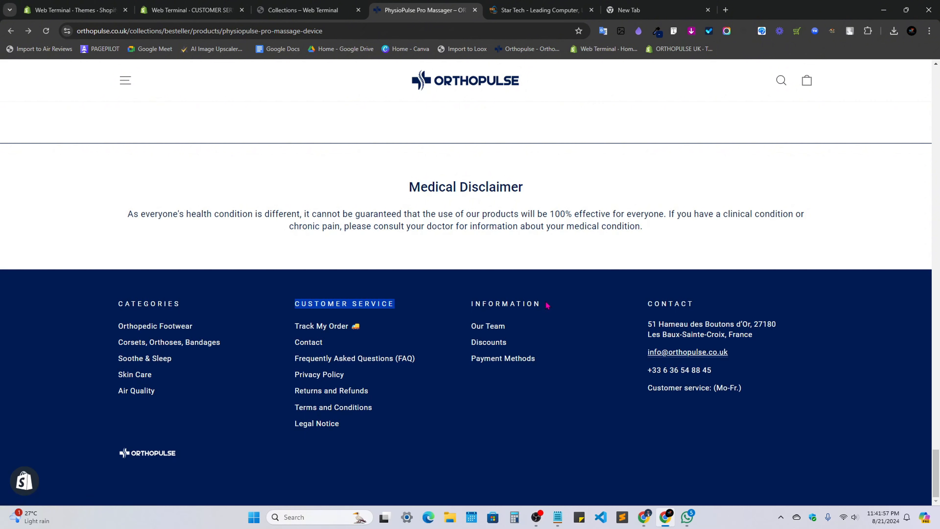
pyautogui.moveTo(547, 305); pyautogui.dragTo(472, 302)
pyautogui.hotkey('ctrl', 'c')
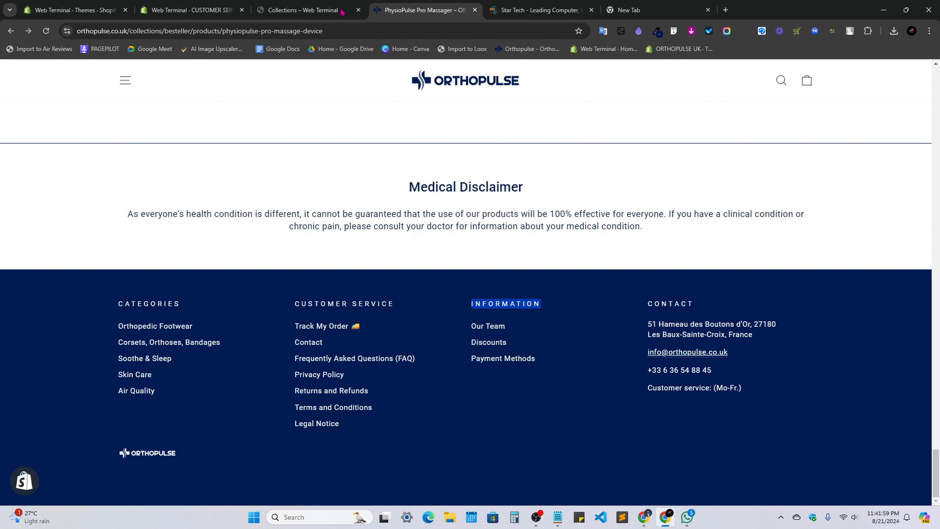
# Create a new navigation menu in the Shopify admin, title it with the copied heading "INFORMATION" and save it.
pyautogui.click(236, 5)
pyautogui.click(291, 133)
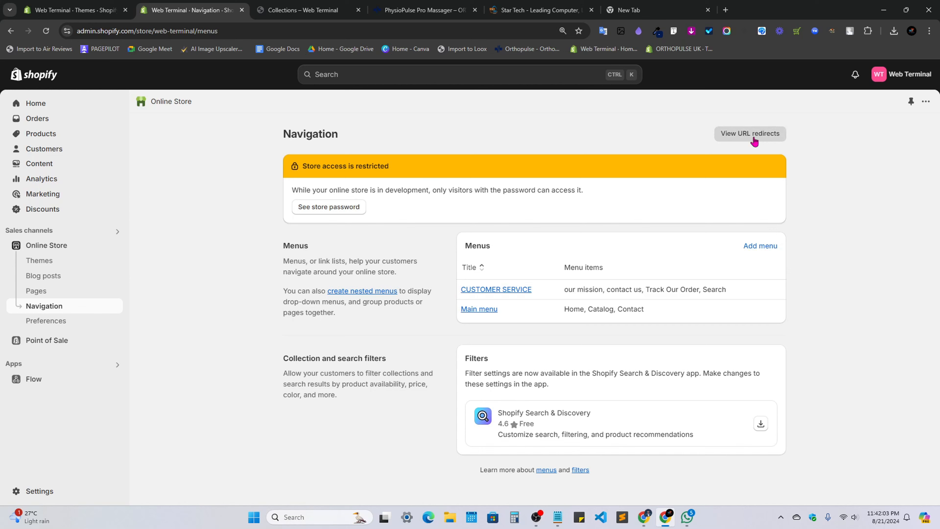
pyautogui.click(760, 246)
pyautogui.click(379, 184)
pyautogui.hotkey('ctrl', 'v')
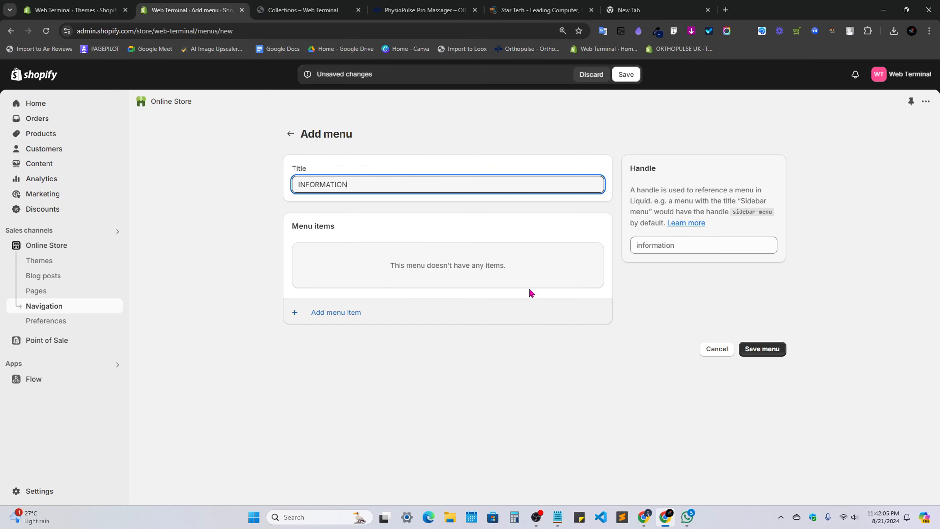
pyautogui.click(776, 352)
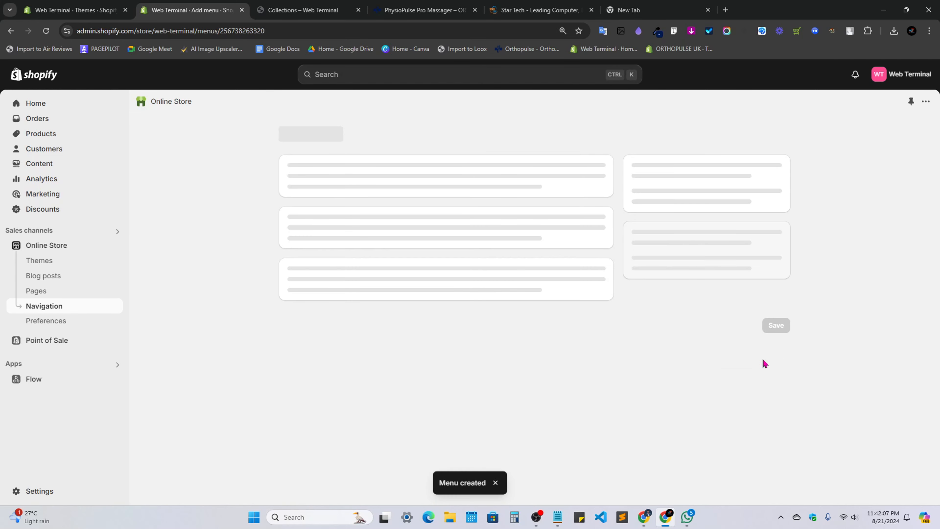
# Add a menu item linking to the Home page to the INFORMATION menu.
pyautogui.click(316, 323)
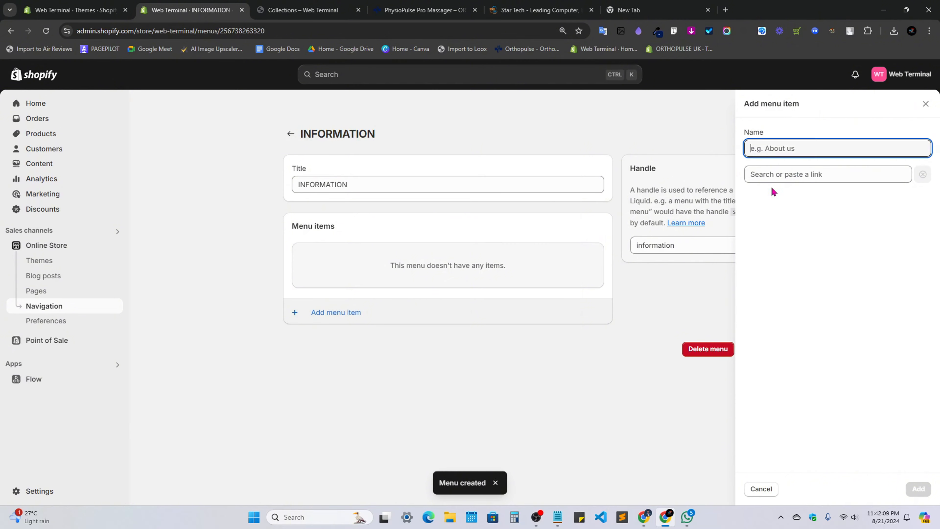
pyautogui.click(774, 180)
pyautogui.click(787, 203)
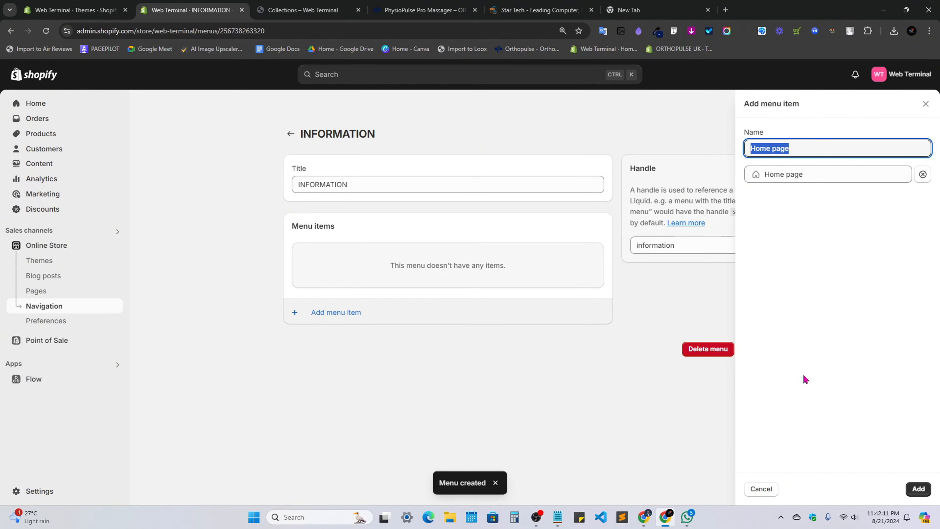
pyautogui.click(919, 489)
# Add a menu item linking to the "our mission" page to the INFORMATION menu and save the menu.
pyautogui.click(317, 300)
pyautogui.click(829, 174)
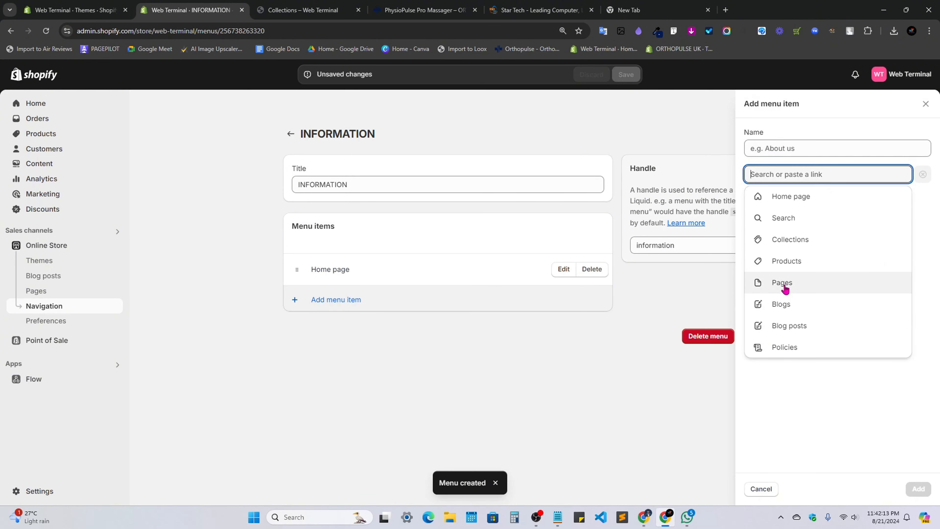
pyautogui.click(785, 285)
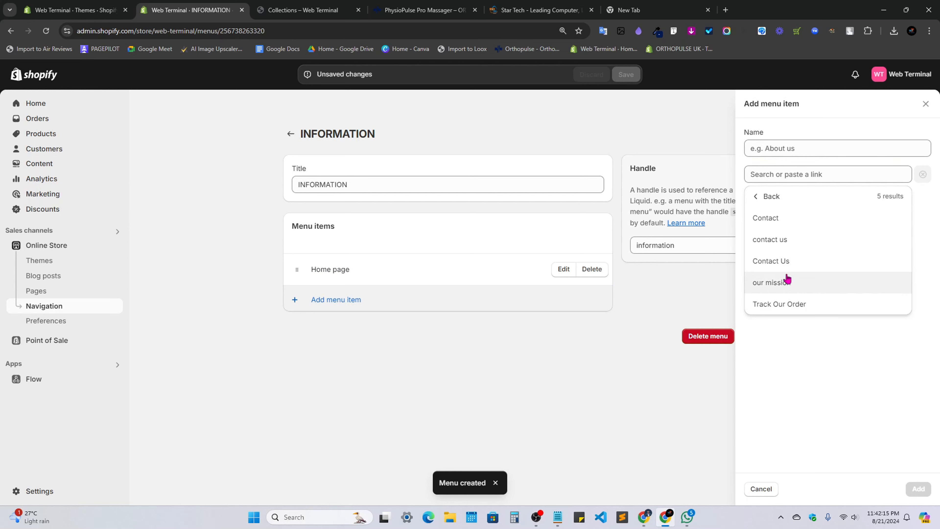
pyautogui.click(783, 282)
pyautogui.click(918, 489)
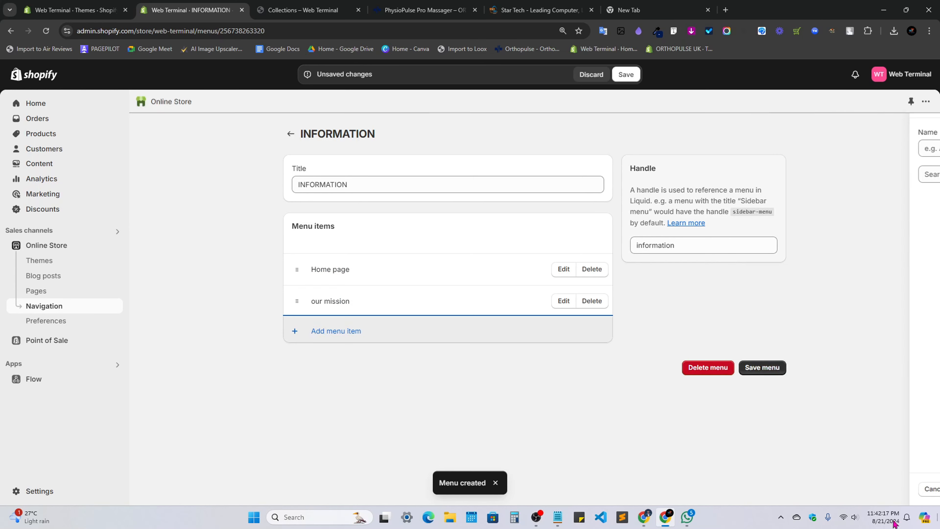
pyautogui.click(743, 371)
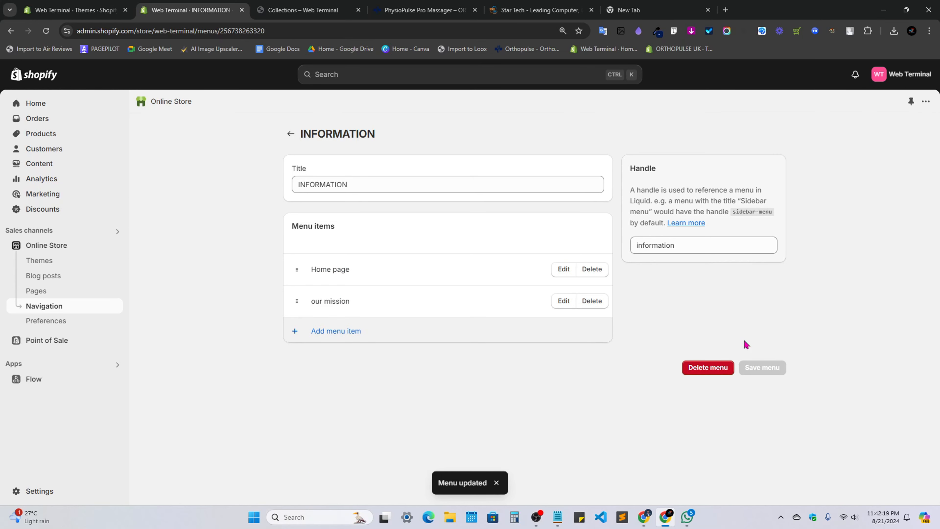
# Open the Impulse theme from the theme library for customization and select its Footer section.
pyautogui.click(289, 134)
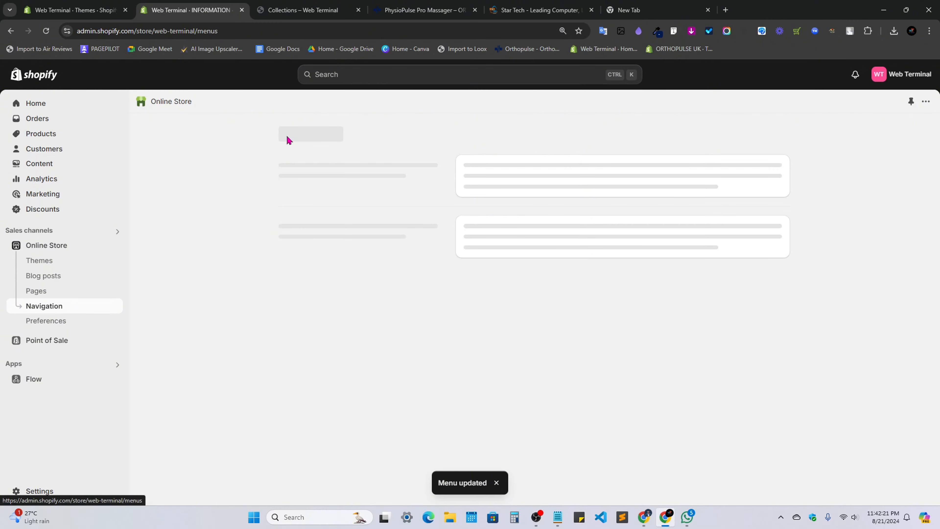
pyautogui.click(77, 246)
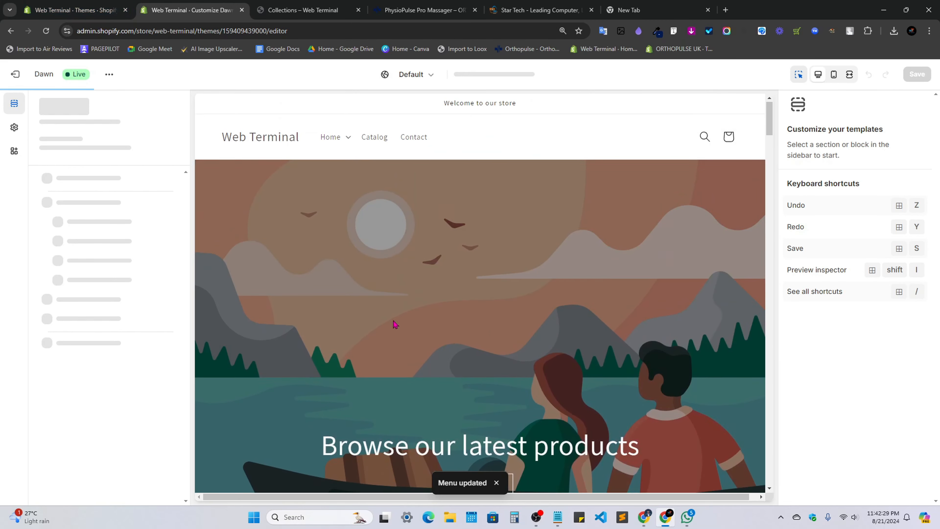
pyautogui.click(20, 78)
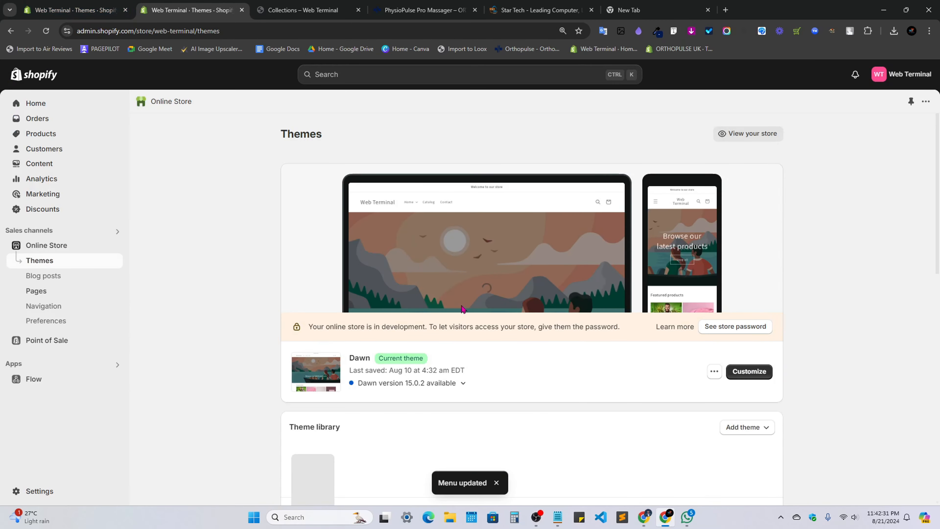
pyautogui.scroll(-6, 361, 411)
pyautogui.click(750, 240)
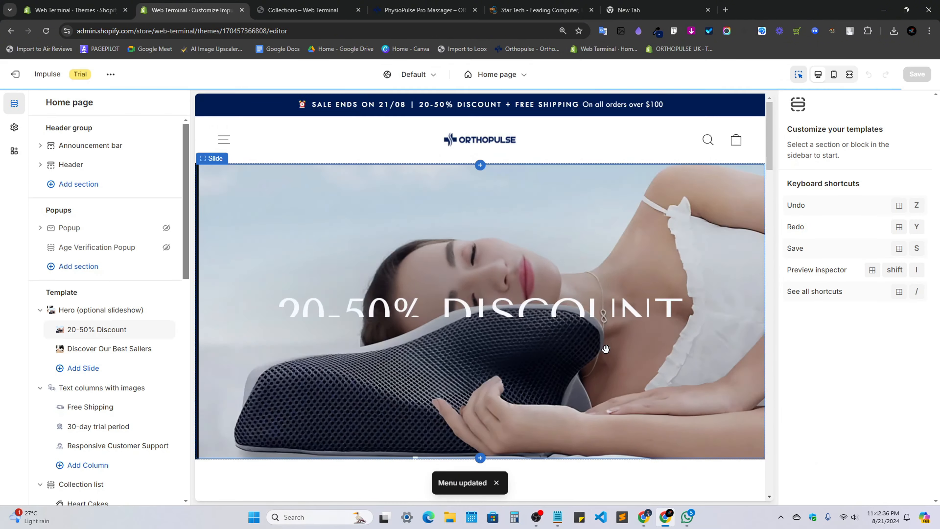
pyautogui.scroll(-6, 605, 349)
pyautogui.moveTo(770, 175); pyautogui.dragTo(770, 451)
pyautogui.click(570, 321)
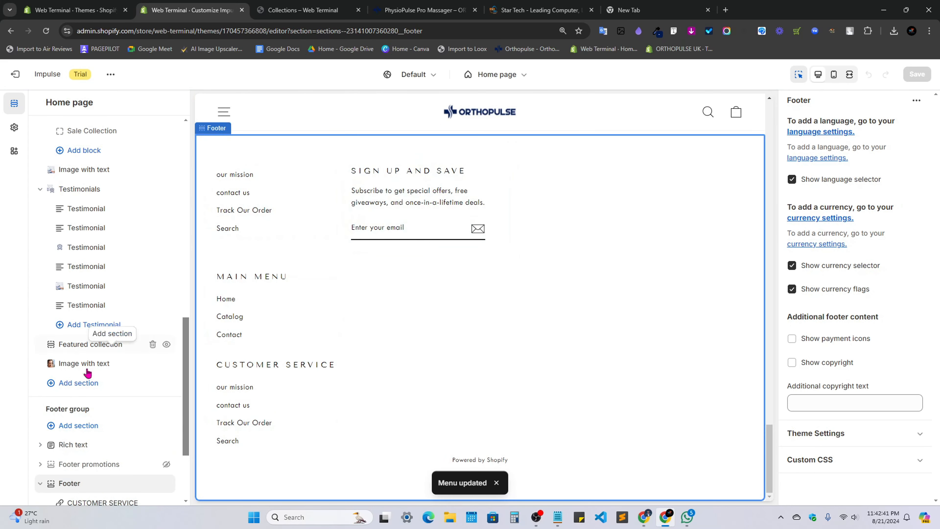
pyautogui.scroll(-3, 93, 474)
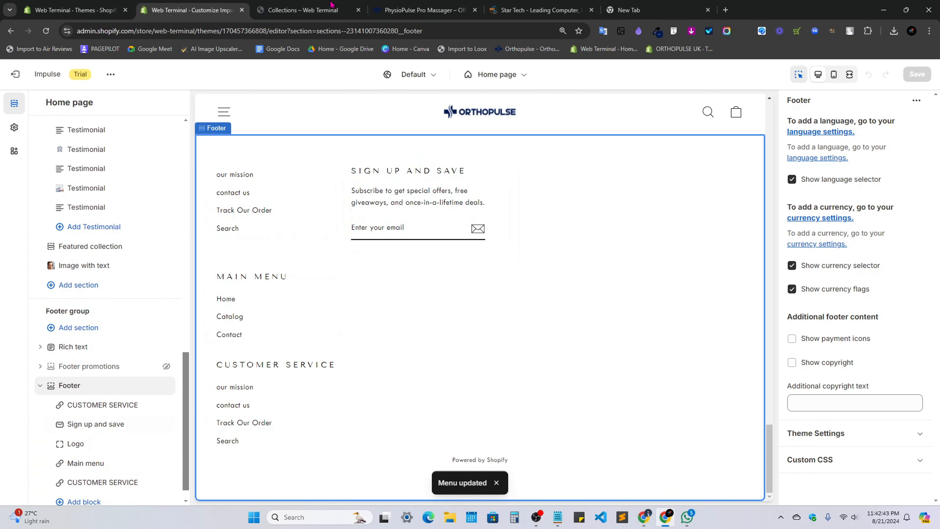
# Close the Star Tech browser tab and delete the "Sign up and save" block from the Impulse footer.
pyautogui.click(425, 11)
pyautogui.click(591, 10)
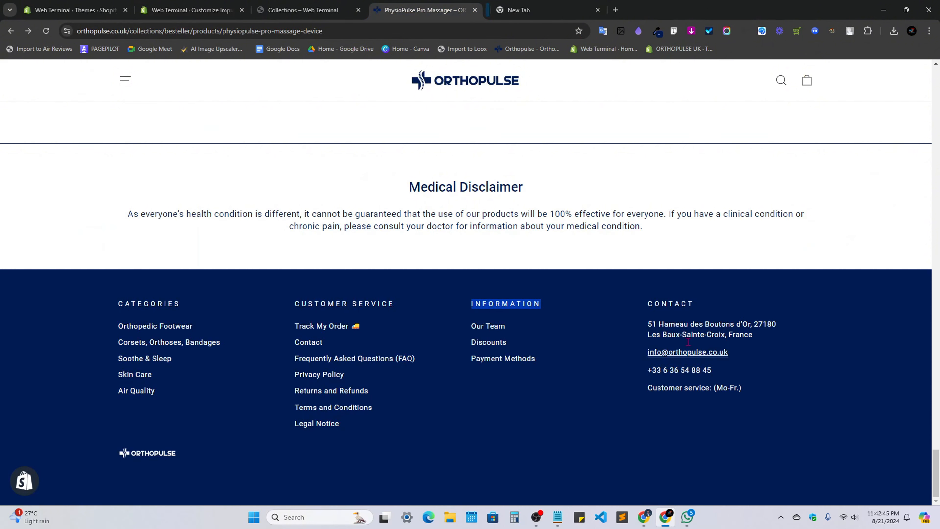
pyautogui.click(192, 10)
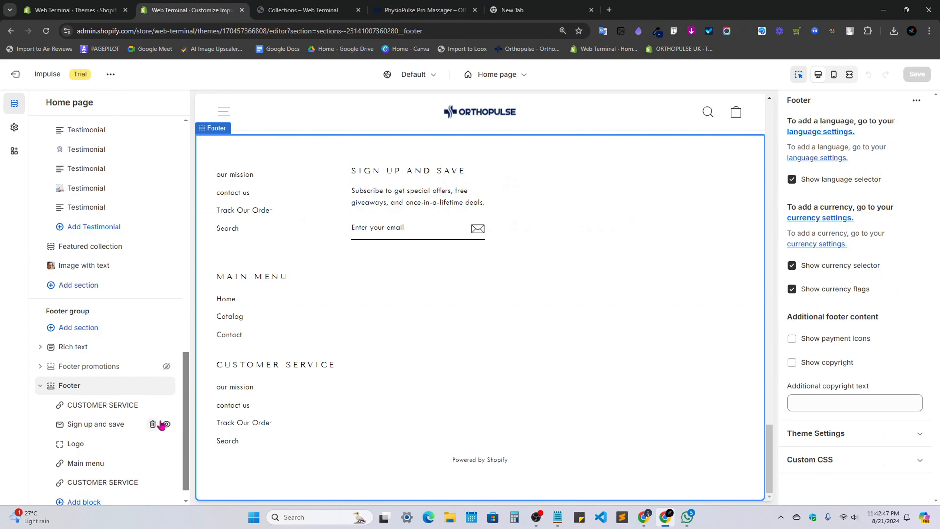
pyautogui.click(153, 424)
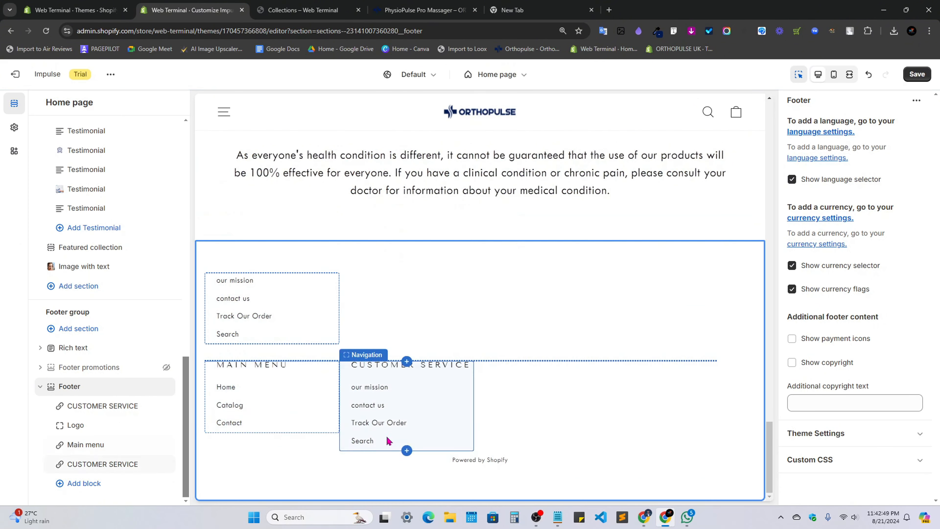
# Compare the footer with the Orthopulse reference and delete the Logo block from the Impulse footer.
pyautogui.click(426, 10)
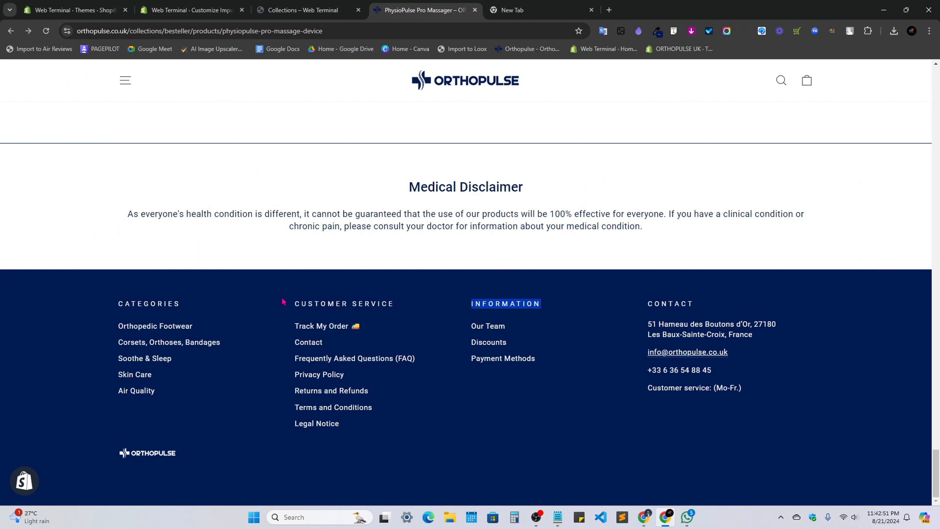
pyautogui.click(206, 10)
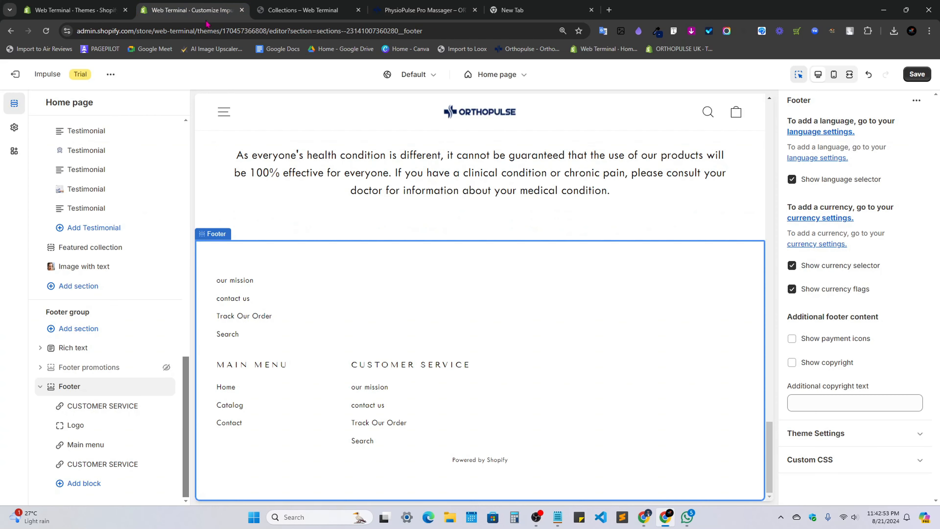
pyautogui.click(81, 411)
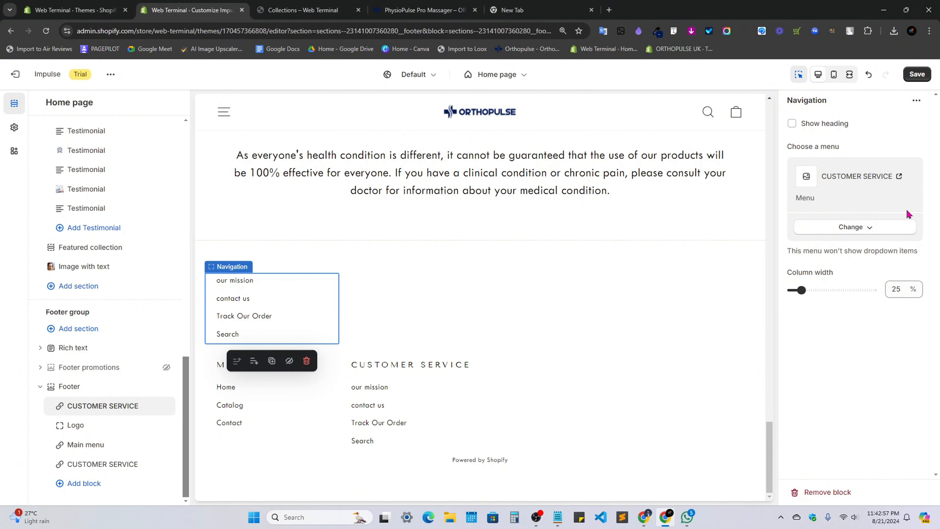
pyautogui.click(89, 427)
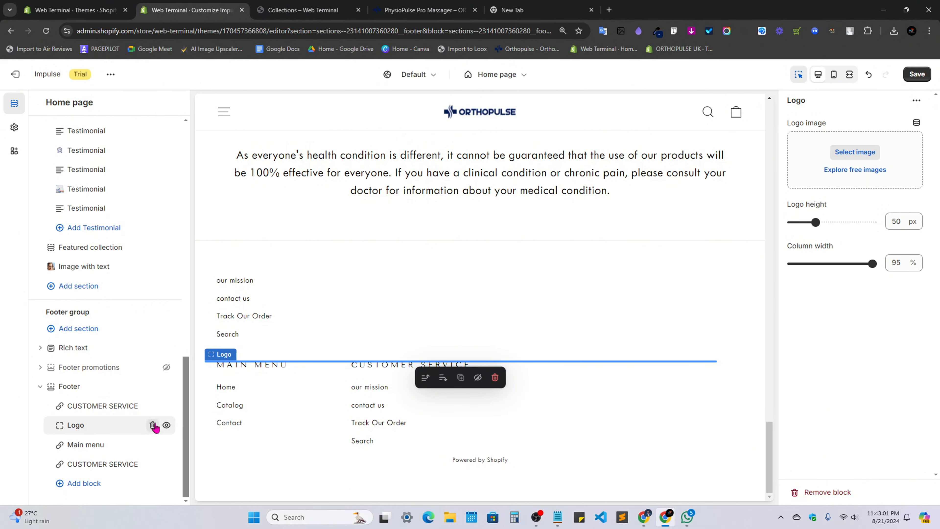
pyautogui.click(153, 425)
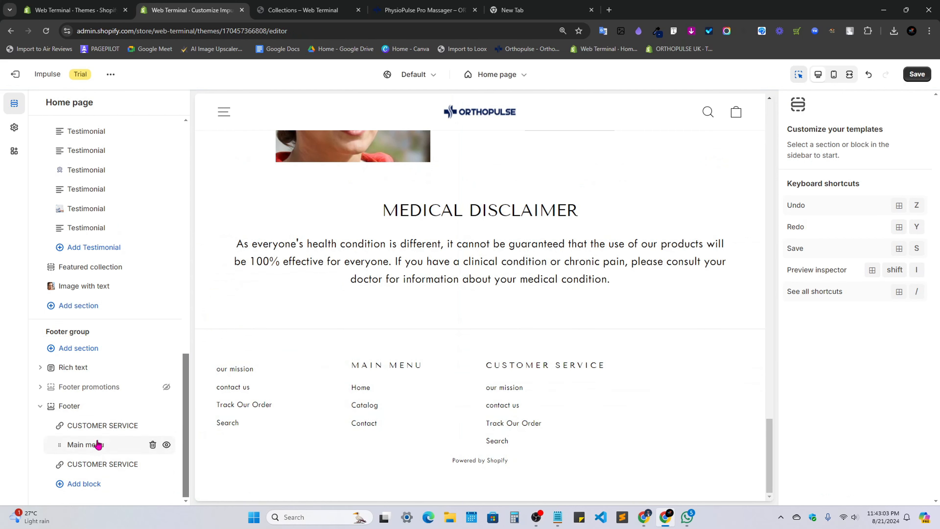
# Change the menu of the footer's last navigation block, after Main menu, to INFORMATION.
pyautogui.click(86, 445)
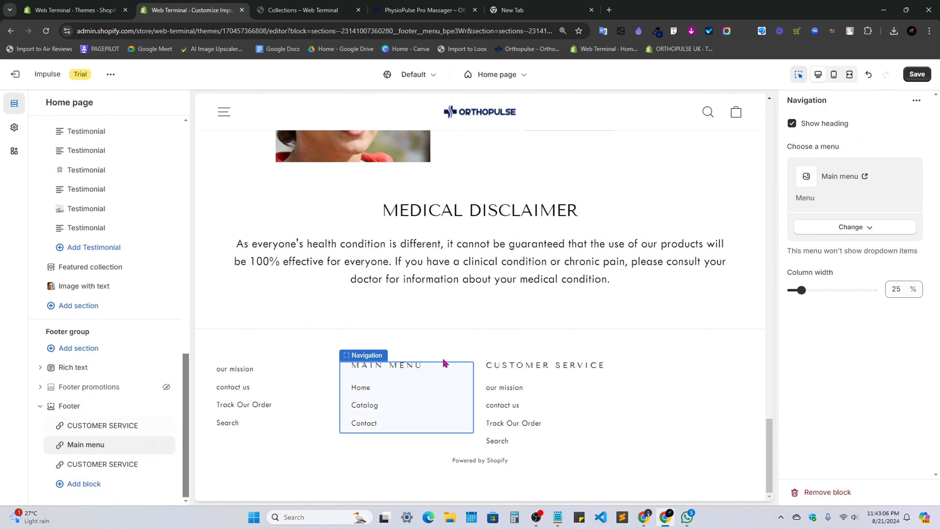
pyautogui.click(105, 464)
pyautogui.click(853, 227)
pyautogui.click(855, 251)
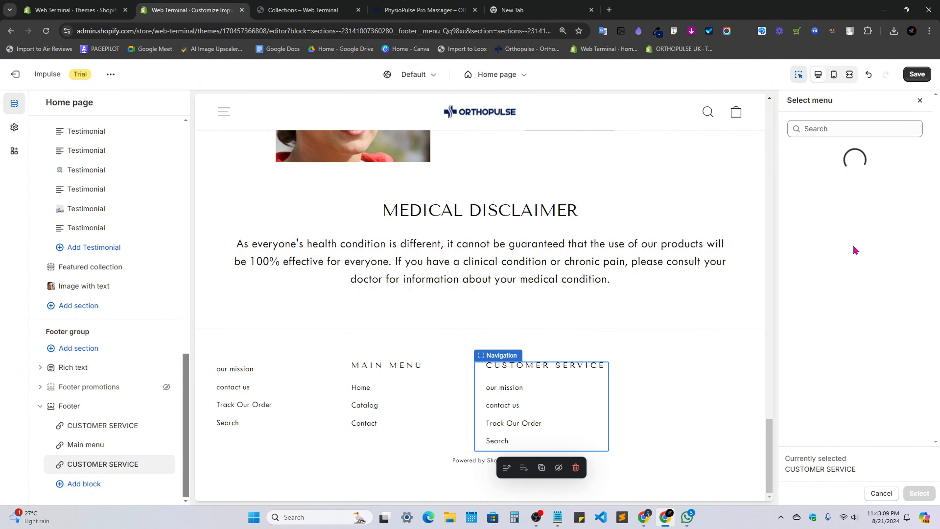
pyautogui.click(809, 220)
pyautogui.click(917, 494)
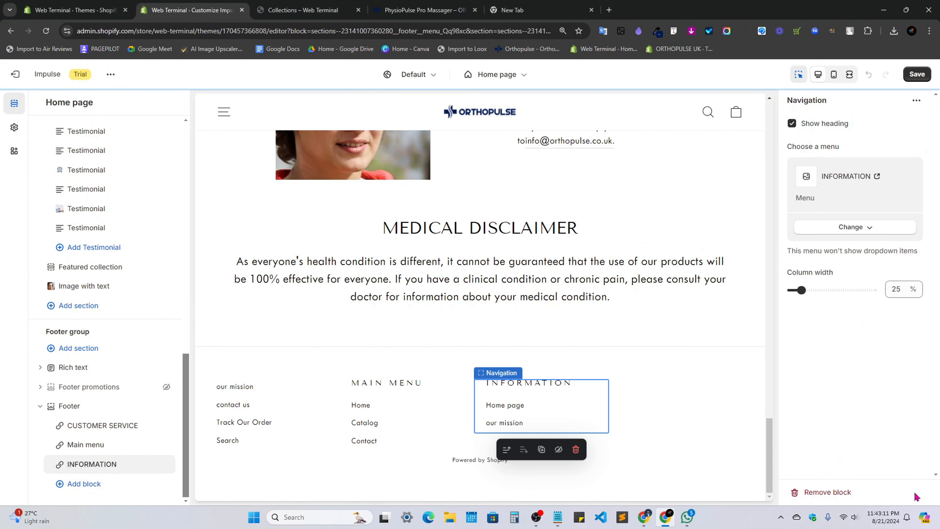
pyautogui.click(303, 10)
pyautogui.click(437, 10)
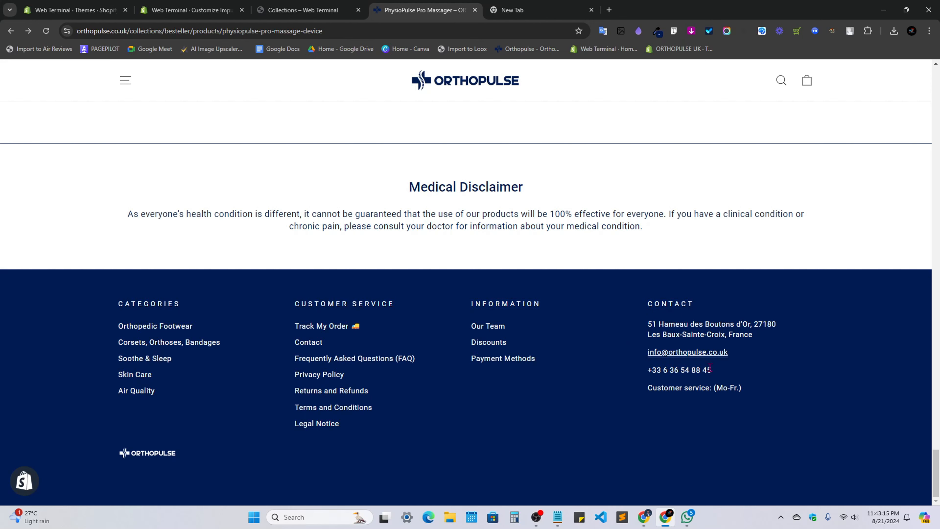
pyautogui.click(188, 11)
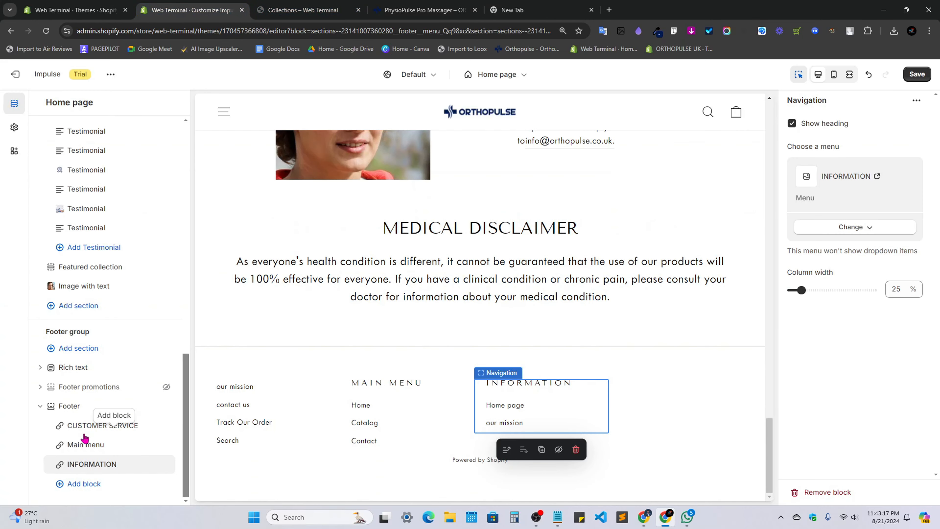
pyautogui.click(112, 493)
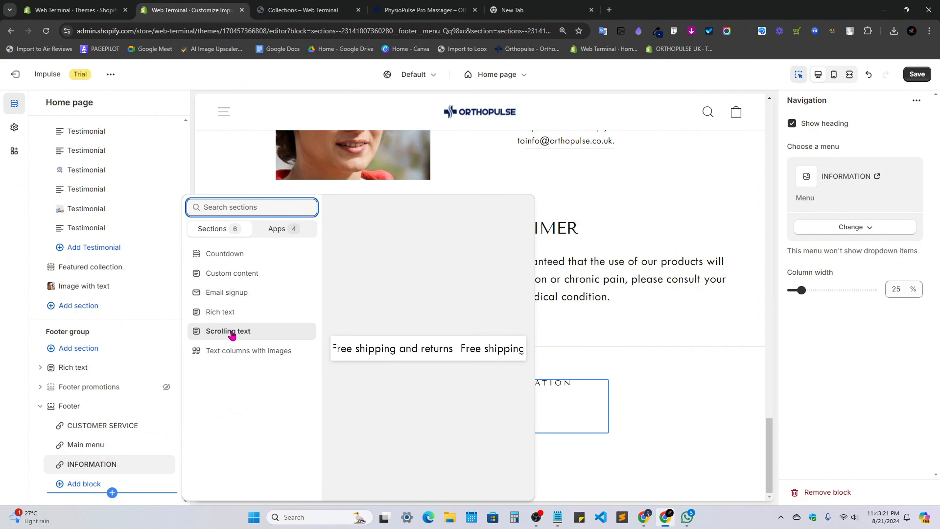
pyautogui.click(233, 312)
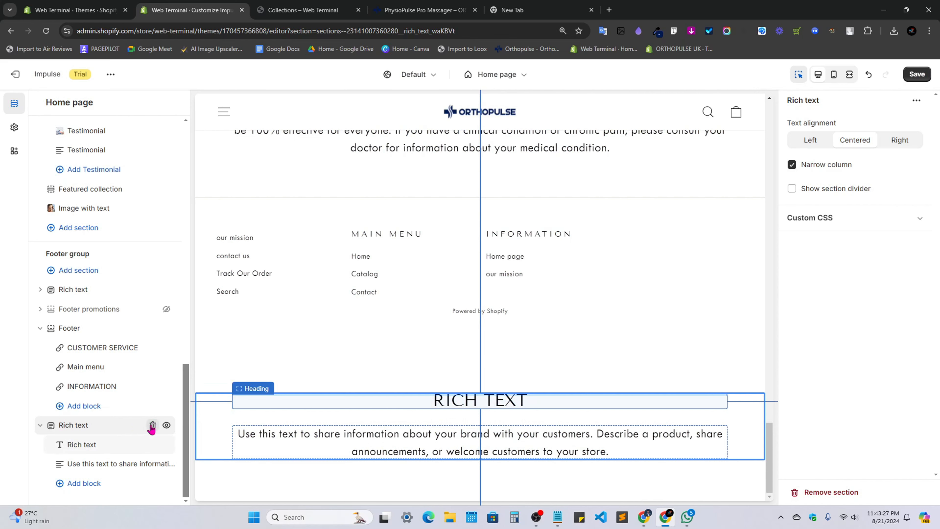
pyautogui.click(152, 425)
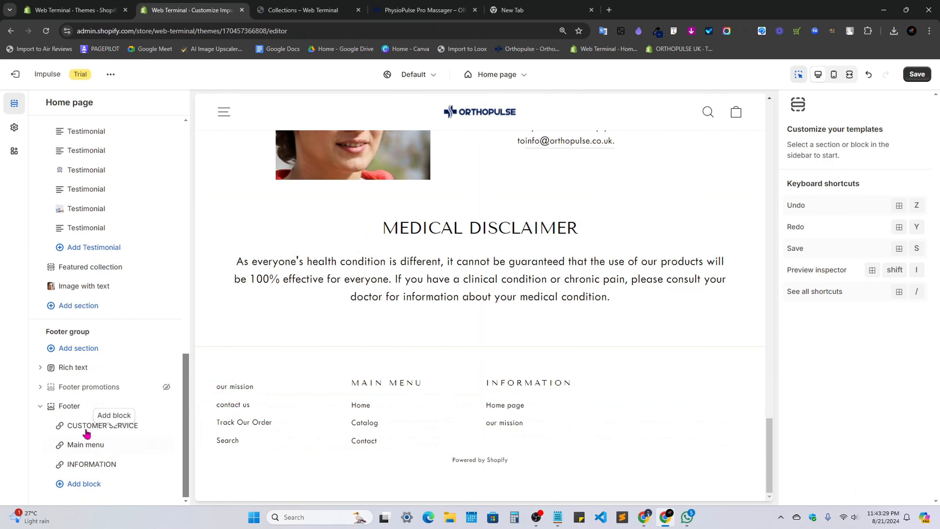
# Add a Custom text block to the footer and copy the CONTACT column heading from the Orthopulse reference site's footer.
pyautogui.click(82, 484)
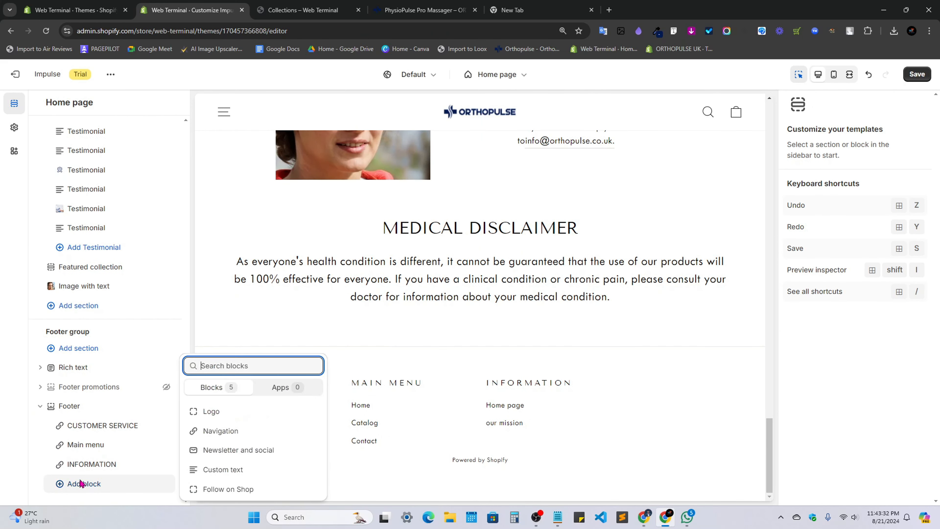
pyautogui.click(225, 470)
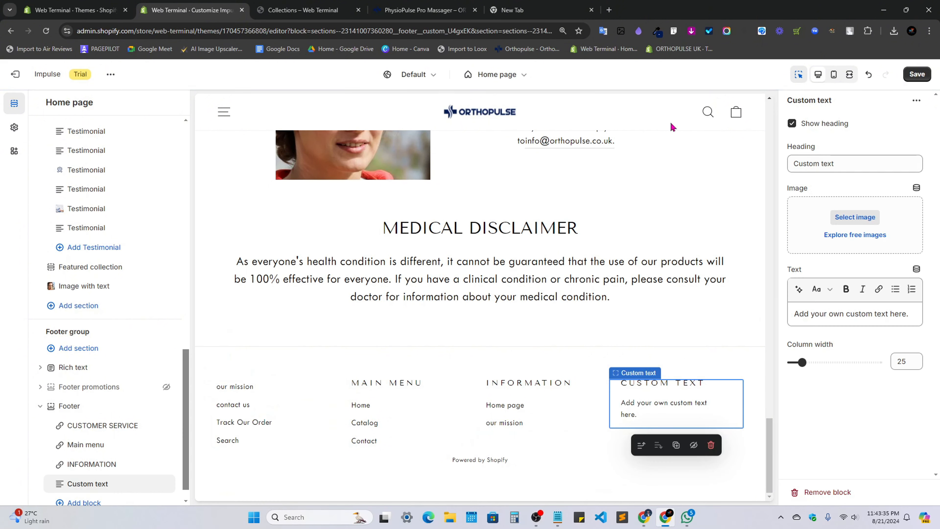
pyautogui.hotkey('ctrl', 'Tab')
pyautogui.hotkey('ctrl', 'Tab')
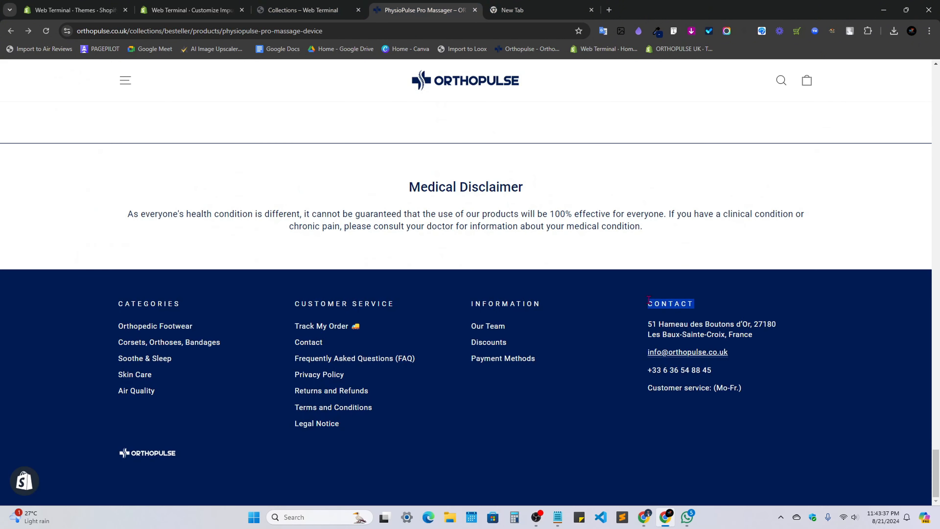
pyautogui.click(181, 10)
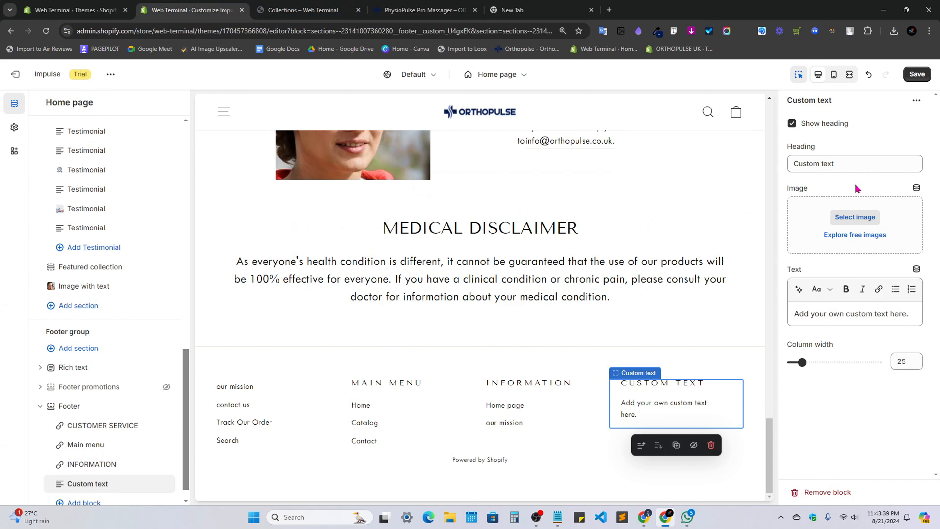
# Append "Contact" to the heading of the footer's Custom text block and copy the contact details from the Orthopulse reference footer.
pyautogui.write('Contact')
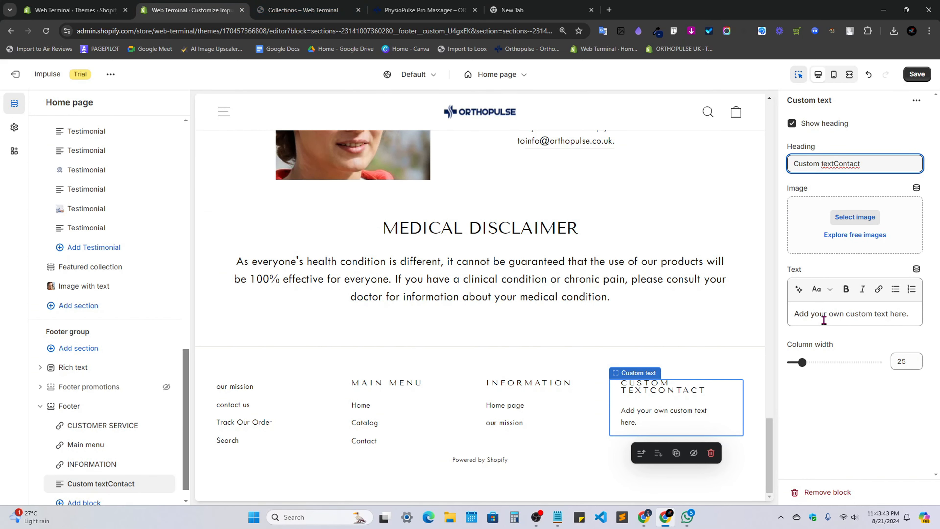
pyautogui.hotkey('ctrl', 'Tab')
pyautogui.hotkey('ctrl', 'Tab')
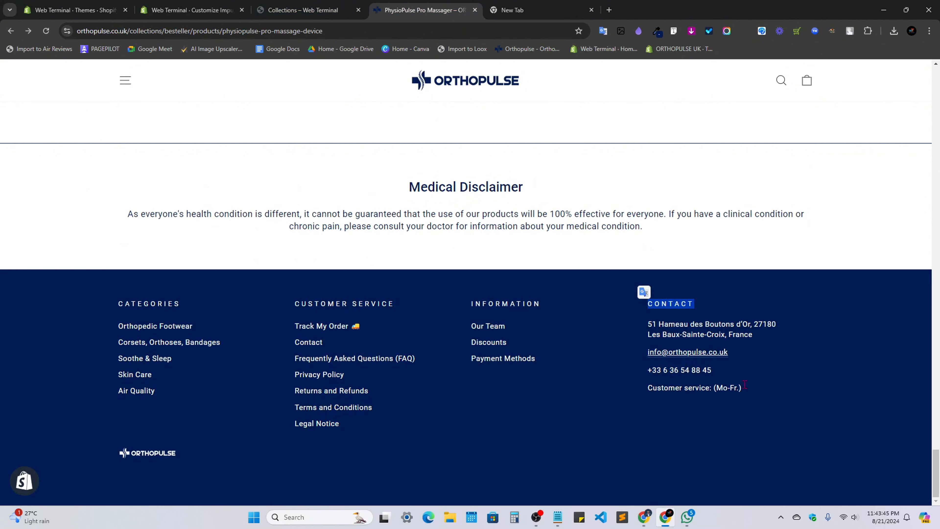
pyautogui.moveTo(745, 385); pyautogui.dragTo(649, 324)
pyautogui.hotkey('ctrl', 'c')
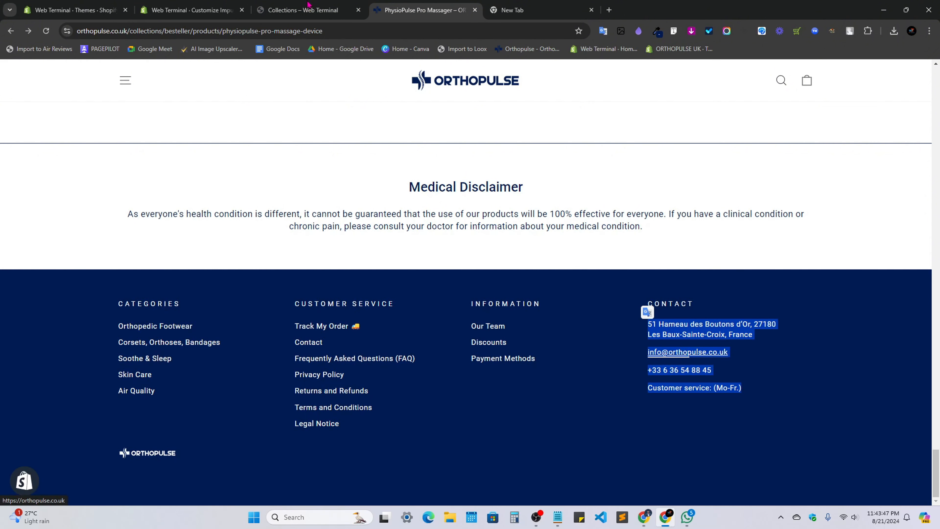
# Replace the Custom text block's placeholder text with the copied contact details and save the theme.
pyautogui.click(309, 6)
pyautogui.click(191, 10)
pyautogui.click(838, 316)
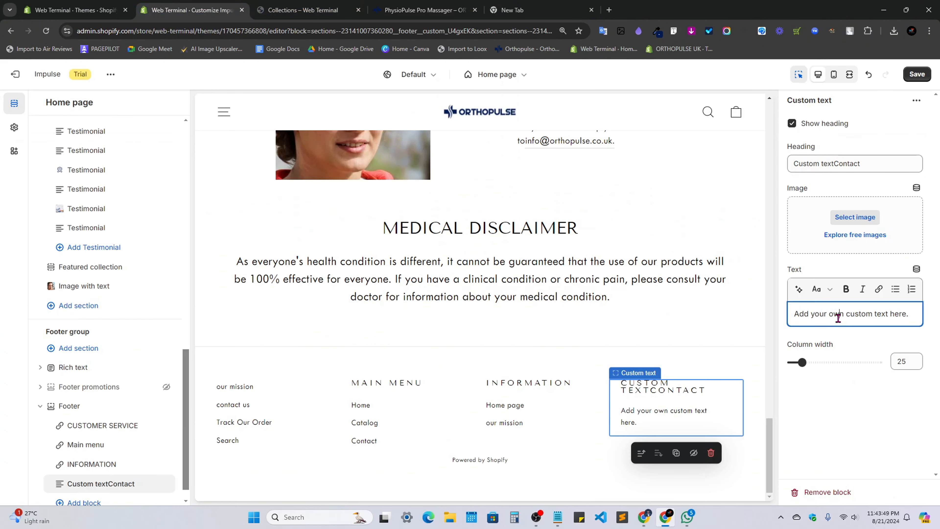
pyautogui.hotkey('ctrl', 'a')
pyautogui.hotkey('ctrl', 'v')
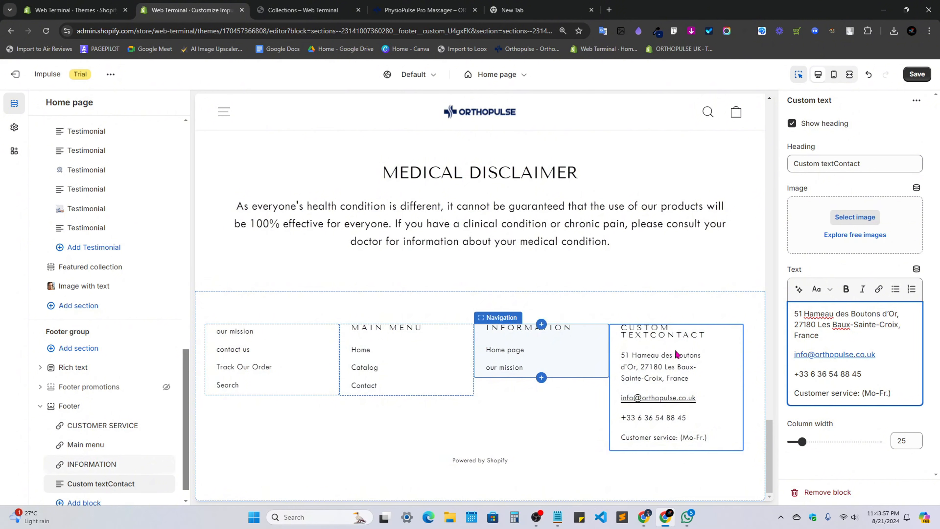
pyautogui.click(917, 74)
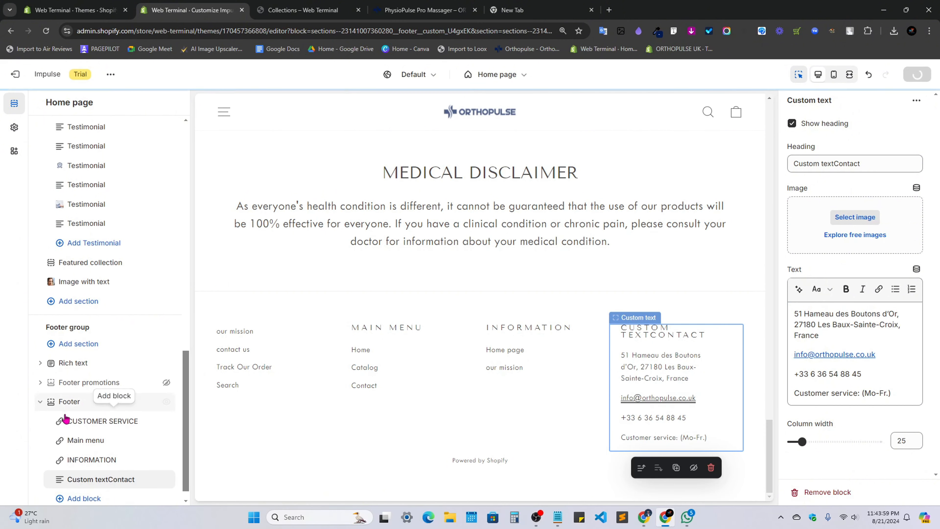
# Add a Logo block to the footer and use the download_79 Orthopulse image as its logo.
pyautogui.click(83, 483)
pyautogui.click(221, 413)
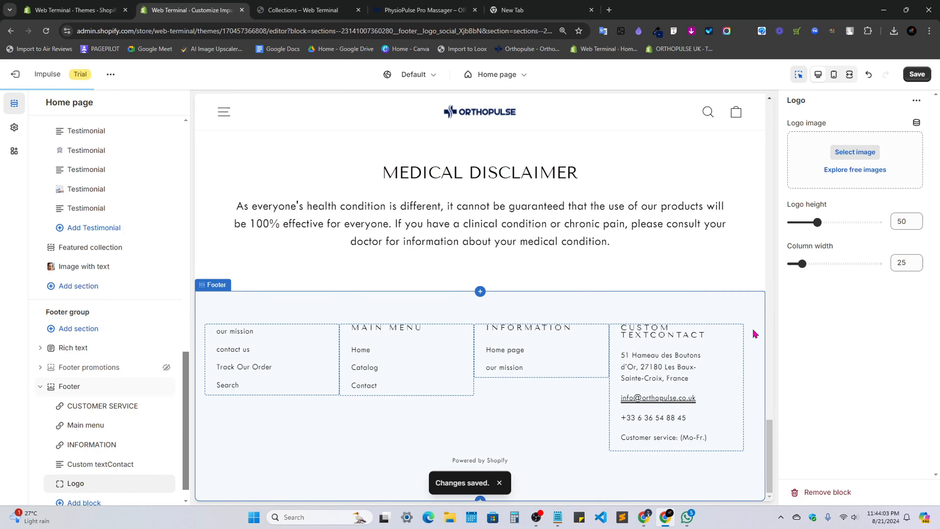
pyautogui.click(855, 152)
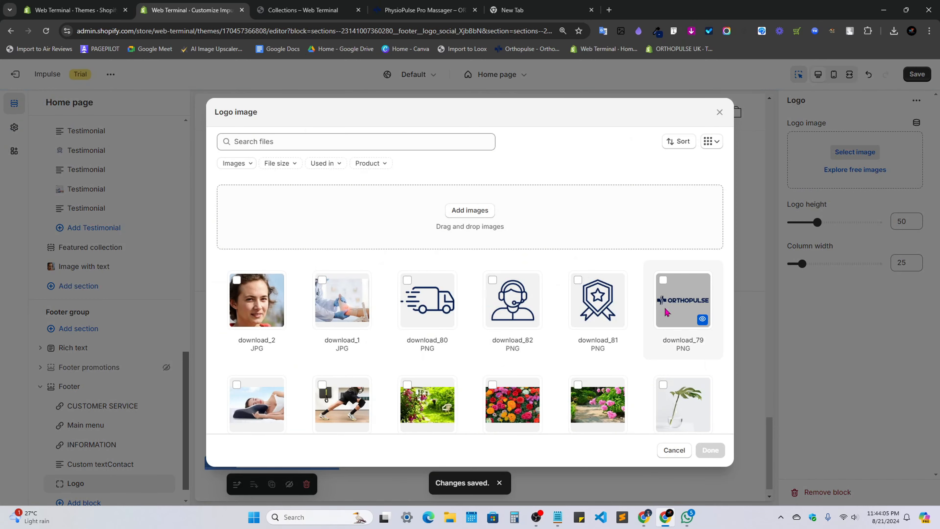
pyautogui.click(666, 312)
pyautogui.click(711, 450)
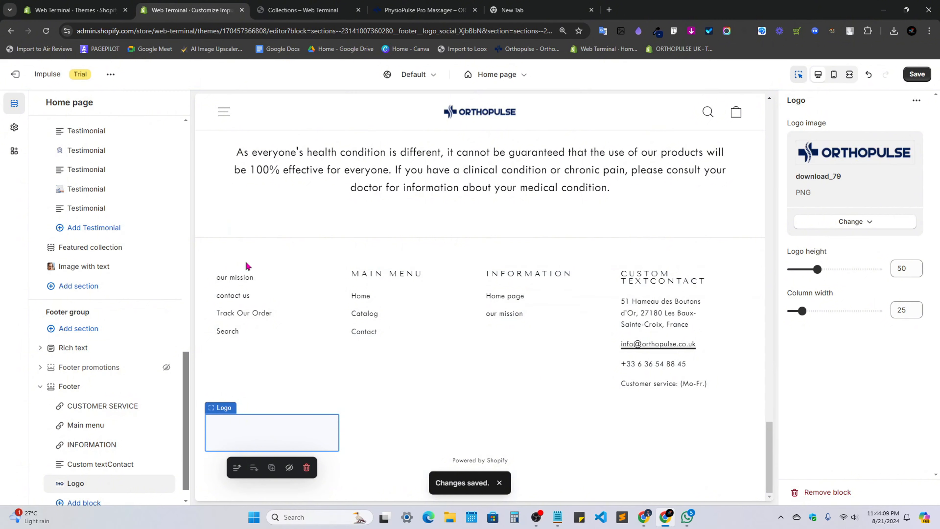
# Set the footer's background color to navy #011B53 in its theme settings.
pyautogui.click(210, 243)
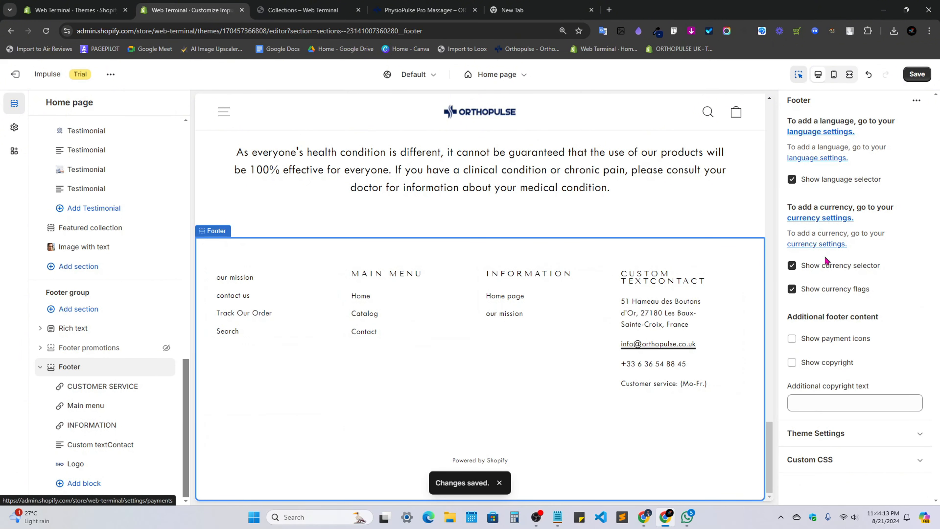
pyautogui.click(824, 439)
pyautogui.scroll(-2, 816, 345)
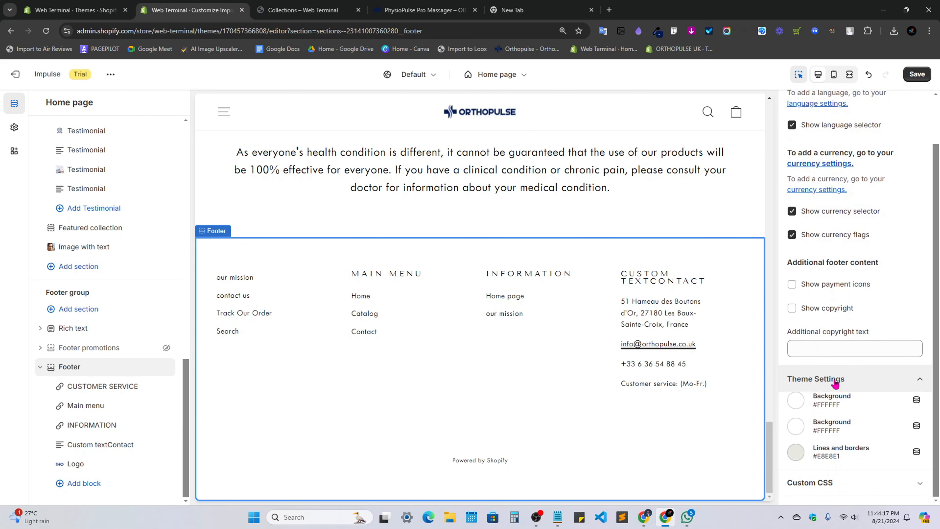
pyautogui.click(794, 402)
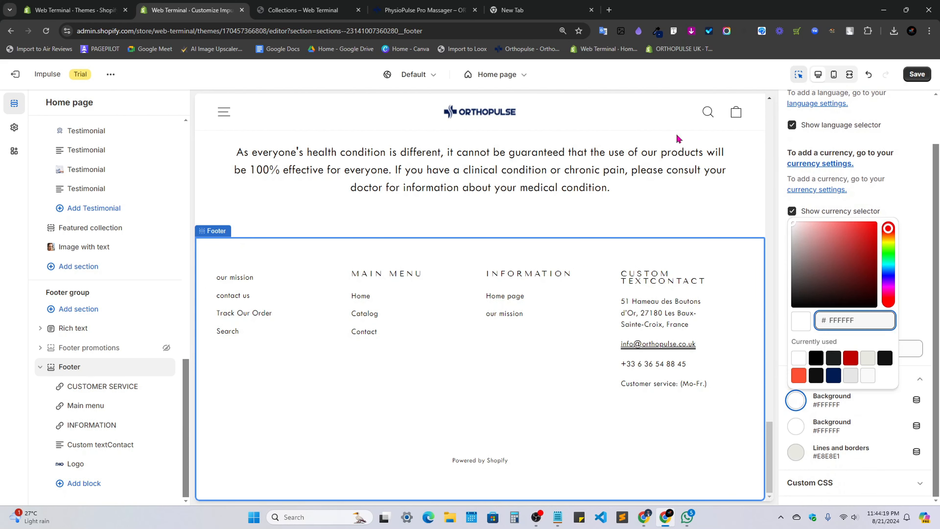
pyautogui.click(829, 382)
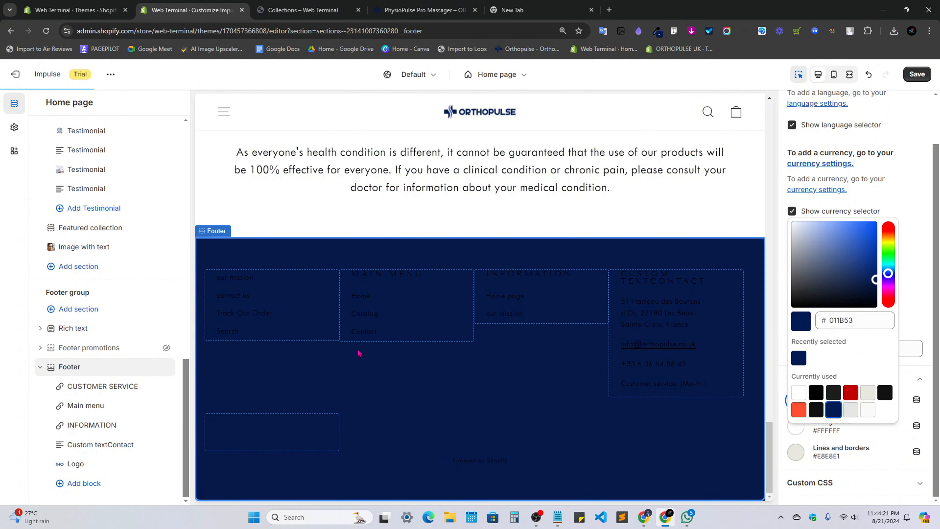
pyautogui.click(699, 445)
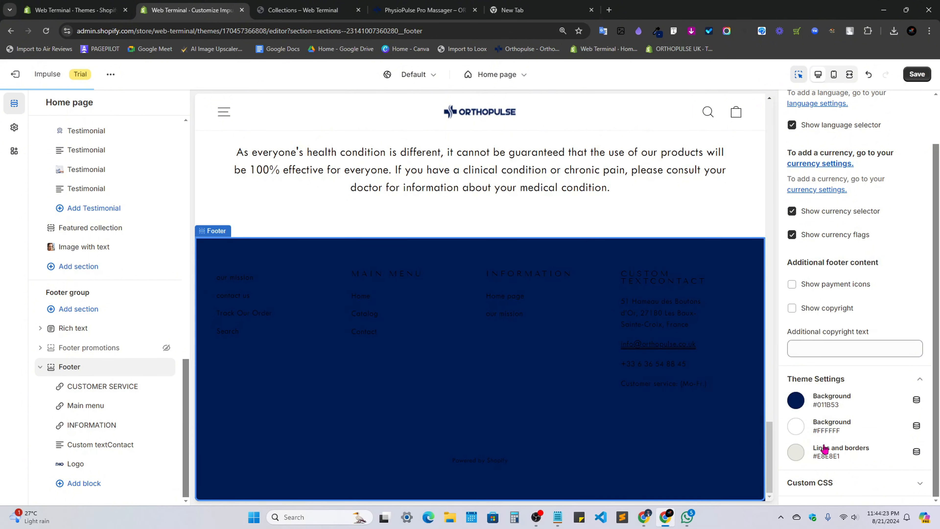
# Try navy #011B53 as the general background color, then restore it to white #FFFFFF.
pyautogui.scroll(1, 810, 440)
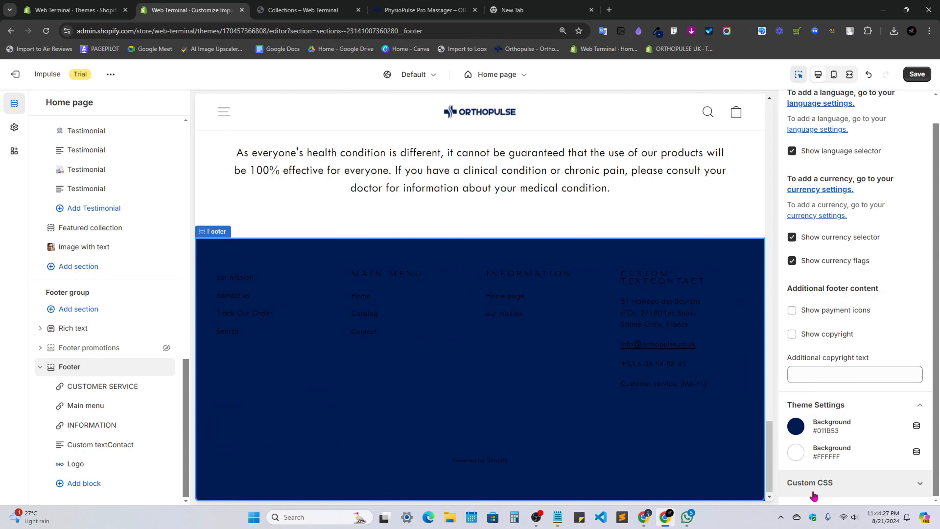
pyautogui.click(315, 294)
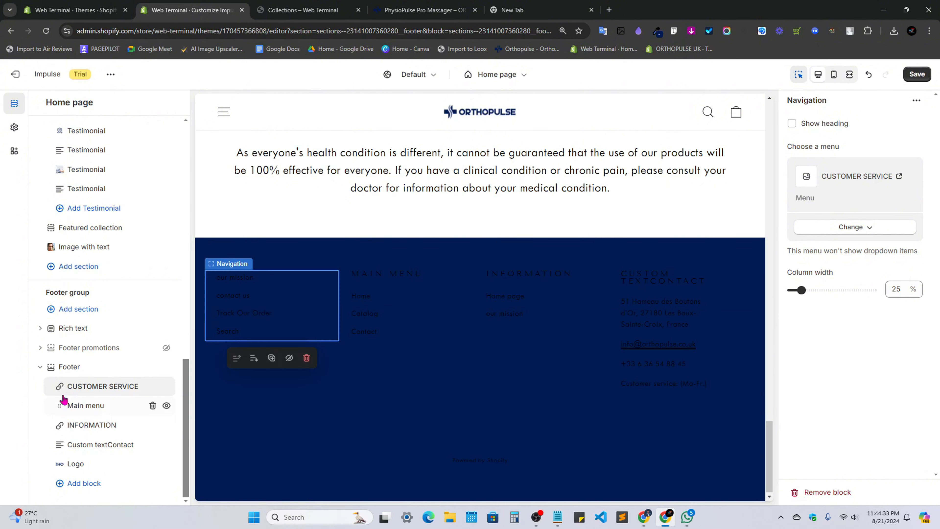
pyautogui.click(83, 367)
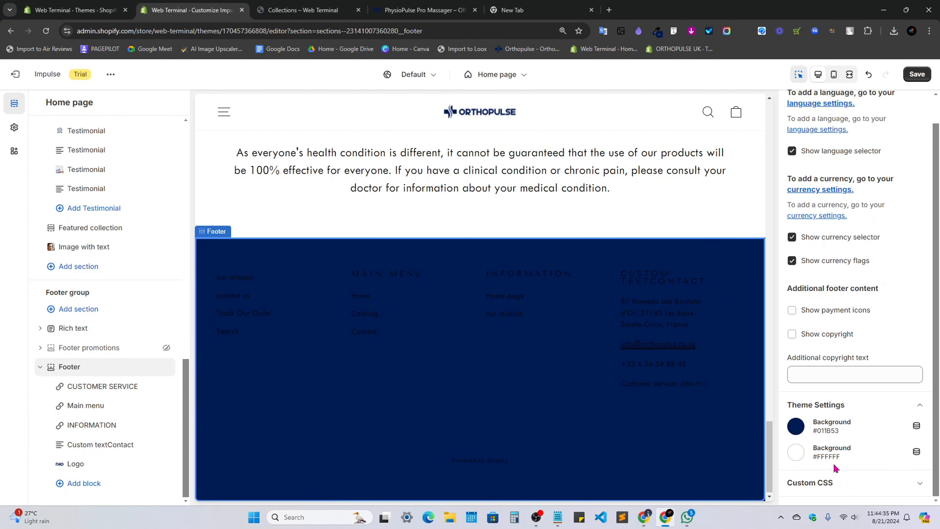
pyautogui.click(794, 452)
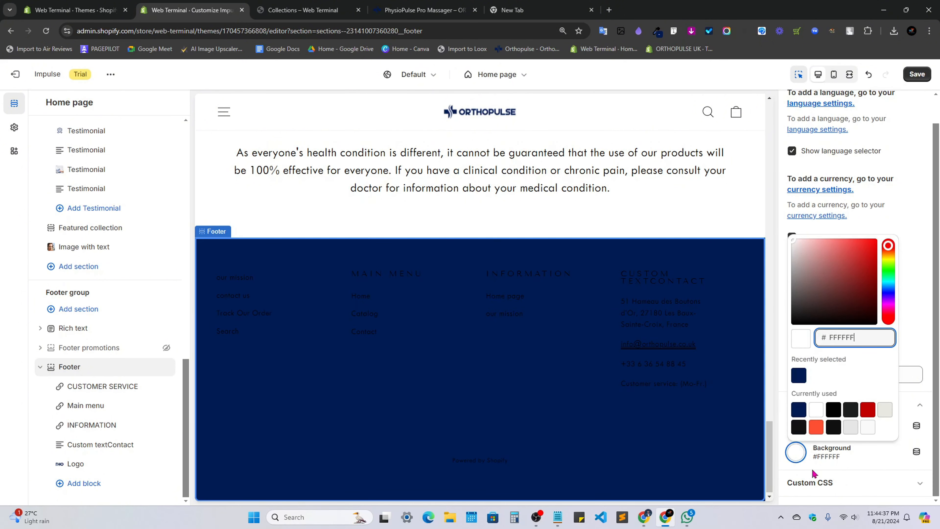
pyautogui.click(800, 376)
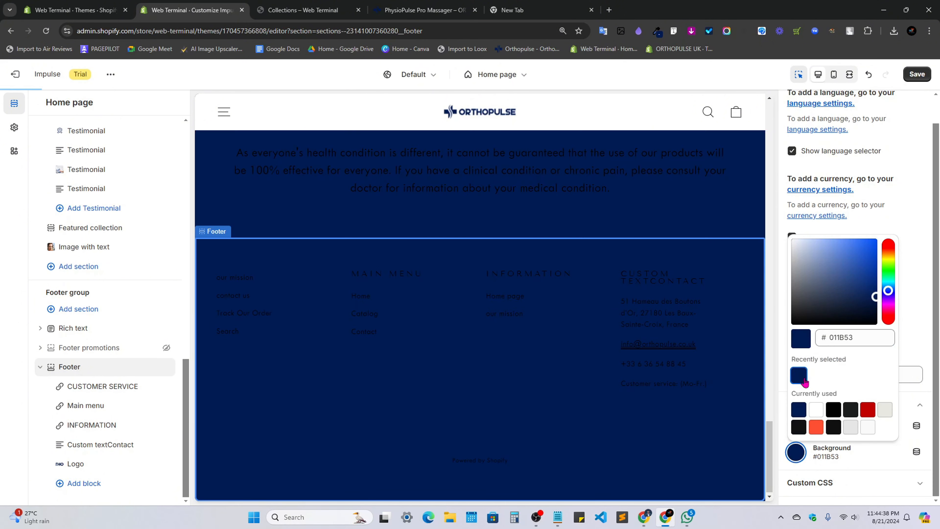
pyautogui.click(813, 413)
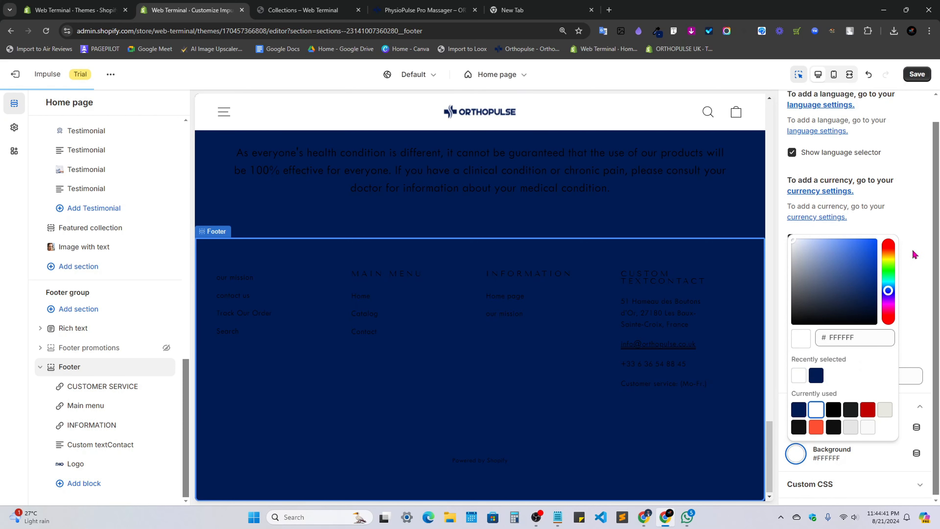
pyautogui.scroll(1, 918, 196)
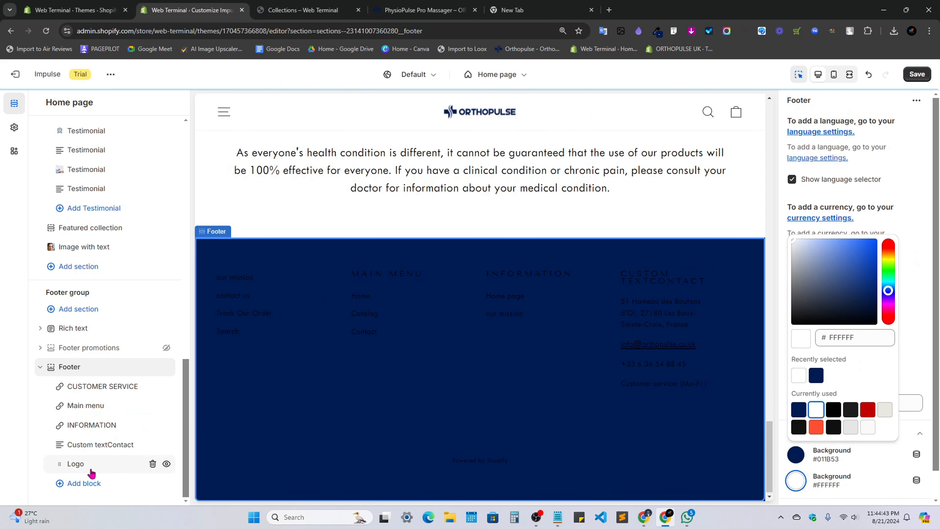
# Set the Footer text color to white #FFFFFF in the global theme color settings.
pyautogui.click(13, 128)
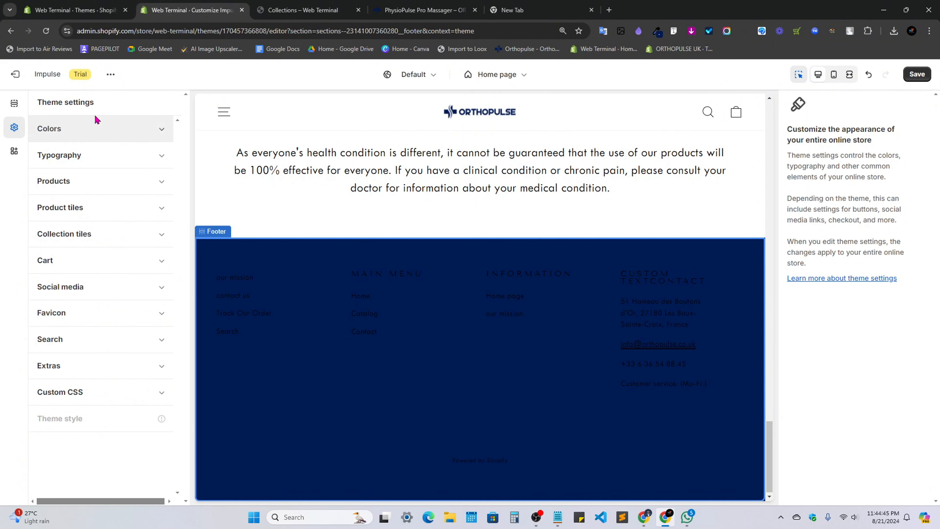
pyautogui.click(94, 128)
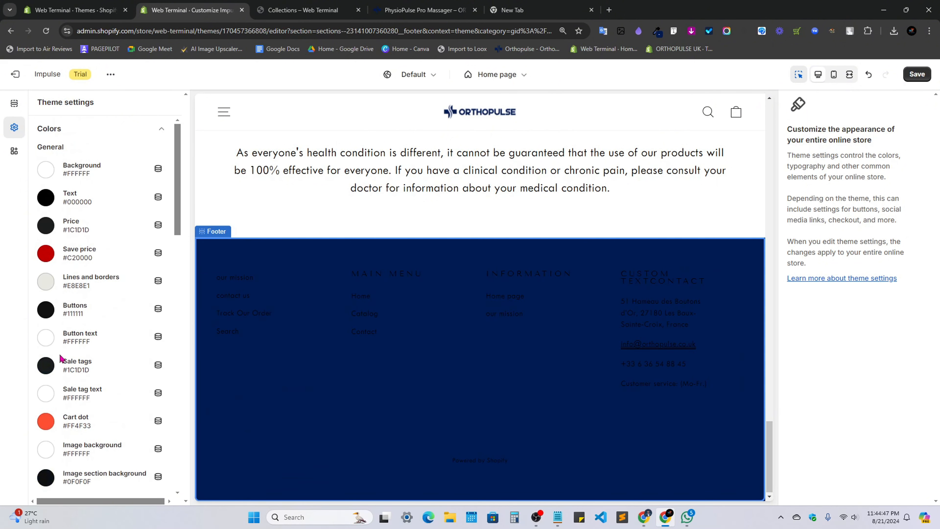
pyautogui.scroll(-8, 55, 297)
pyautogui.scroll(6, 55, 274)
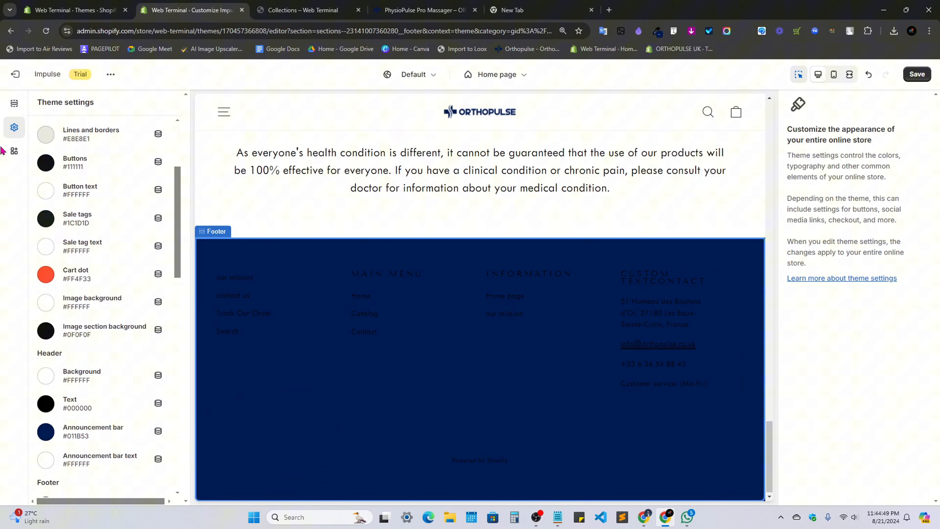
pyautogui.click(14, 103)
pyautogui.click(14, 127)
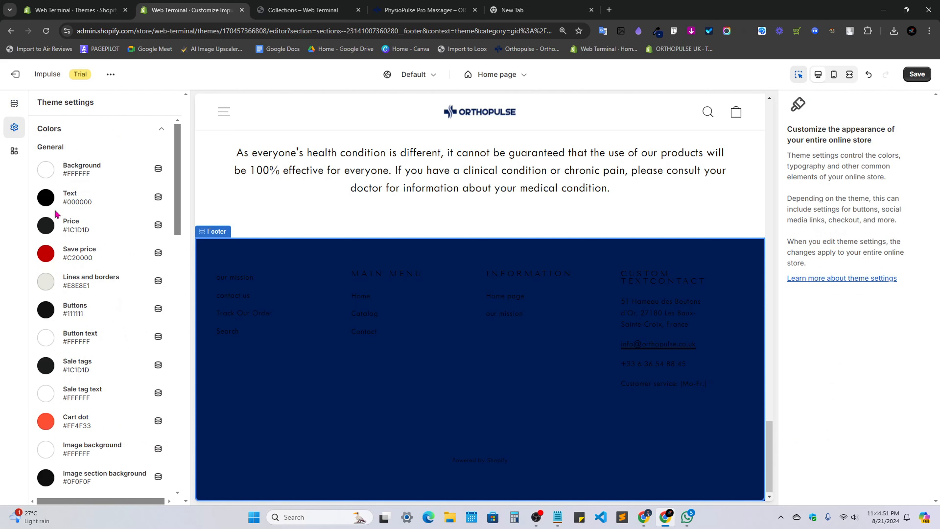
pyautogui.scroll(-4, 68, 177)
pyautogui.scroll(4, 93, 155)
pyautogui.scroll(-8, 97, 329)
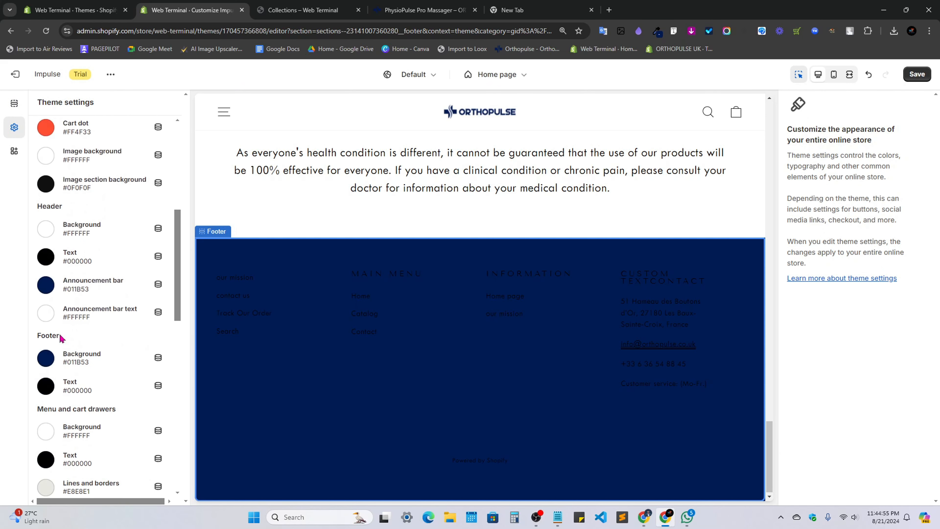
pyautogui.scroll(-2, 54, 362)
pyautogui.click(45, 337)
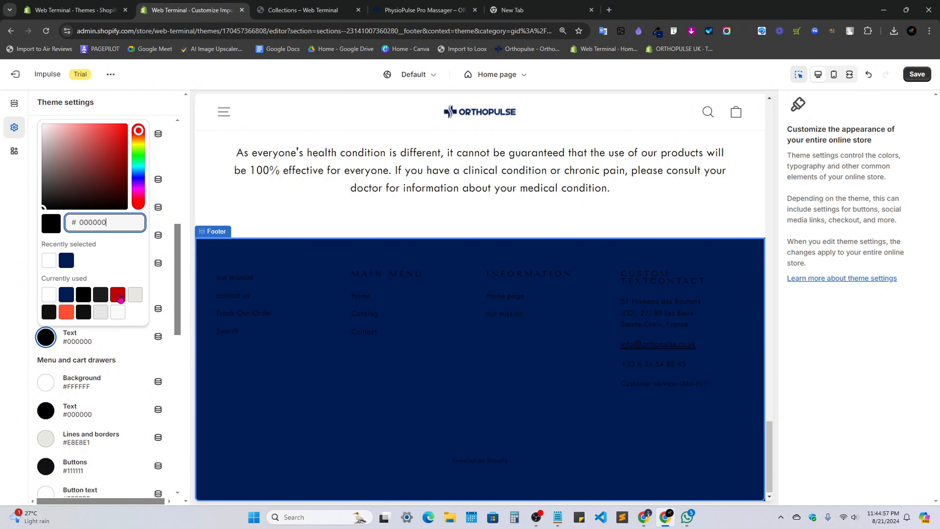
pyautogui.click(49, 260)
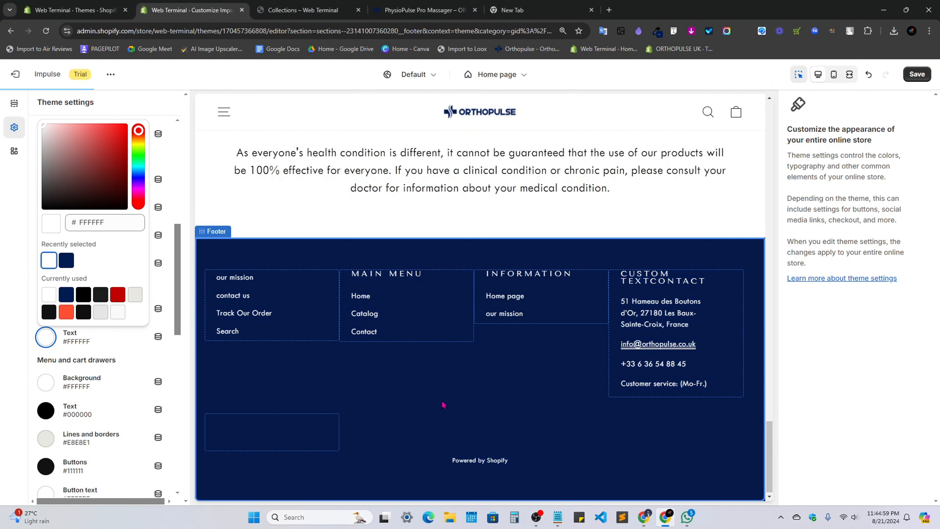
pyautogui.scroll(-6, 21, 366)
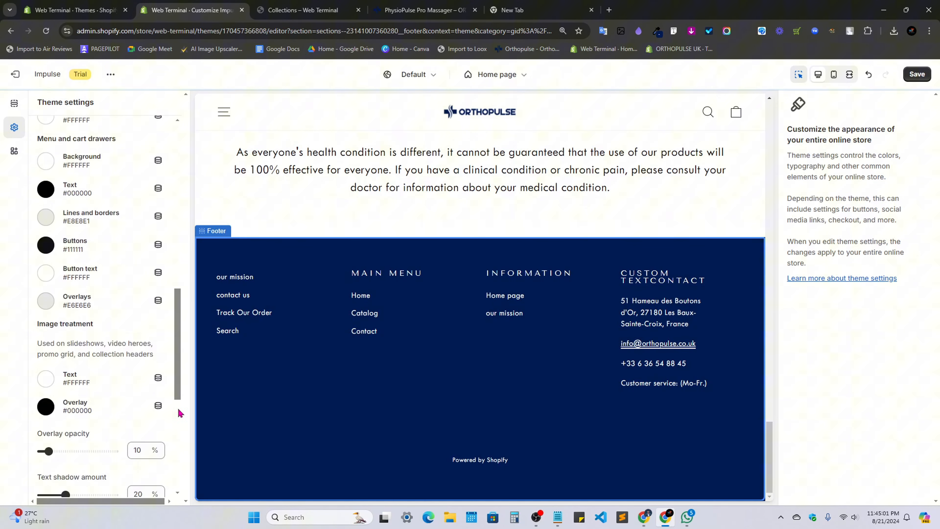
# Save the white footer logo from the Orthopulse reference site as a PNG image in Downloads.
pyautogui.click(272, 430)
pyautogui.click(425, 10)
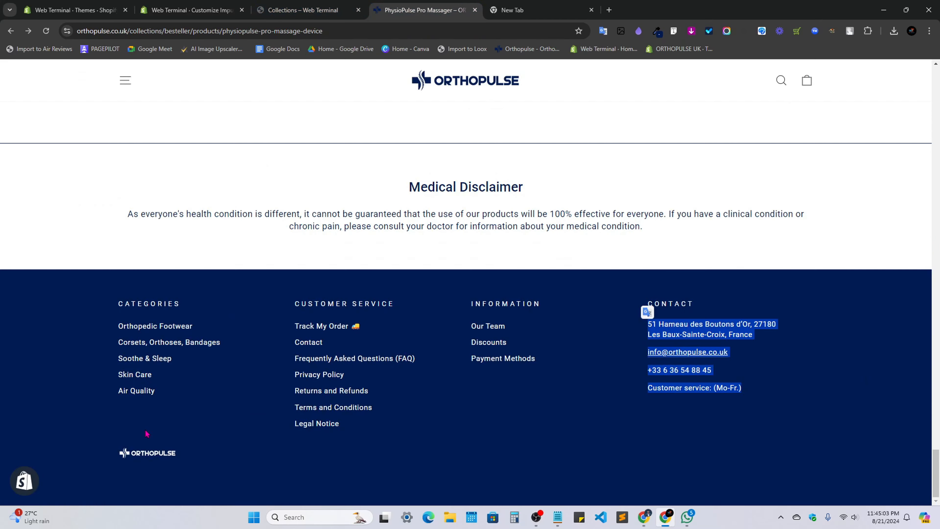
pyautogui.rightClick(150, 458)
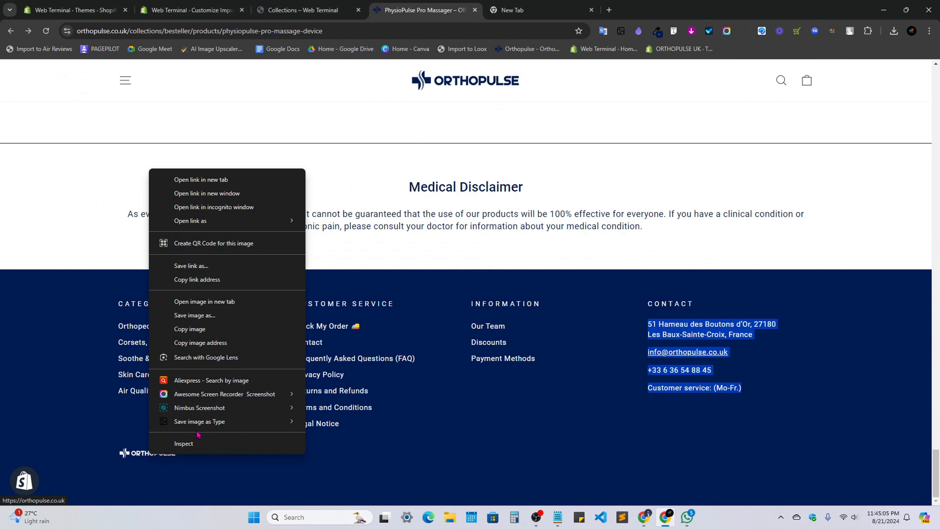
pyautogui.moveTo(284, 422)
pyautogui.click(333, 436)
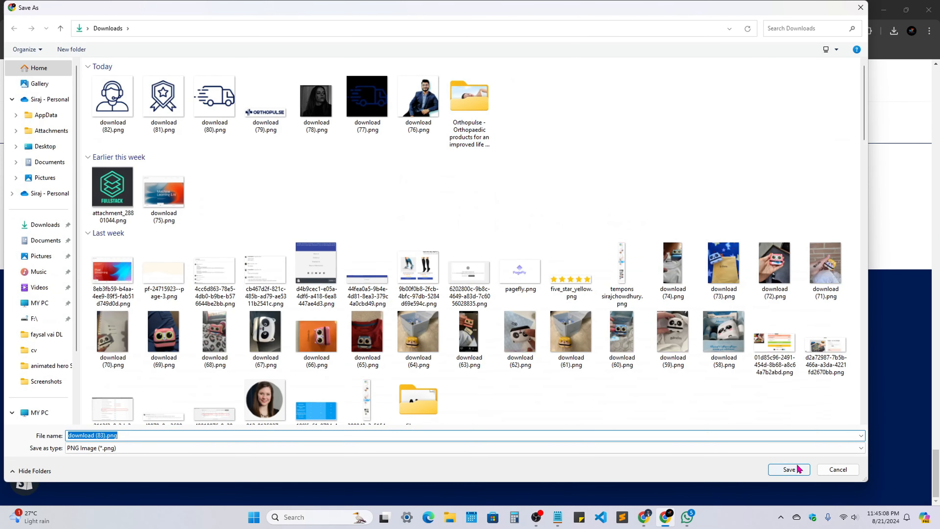
pyautogui.click(789, 469)
# Upload the downloaded white logo, download (83).png, to the image library for the footer's Logo block.
pyautogui.click(190, 10)
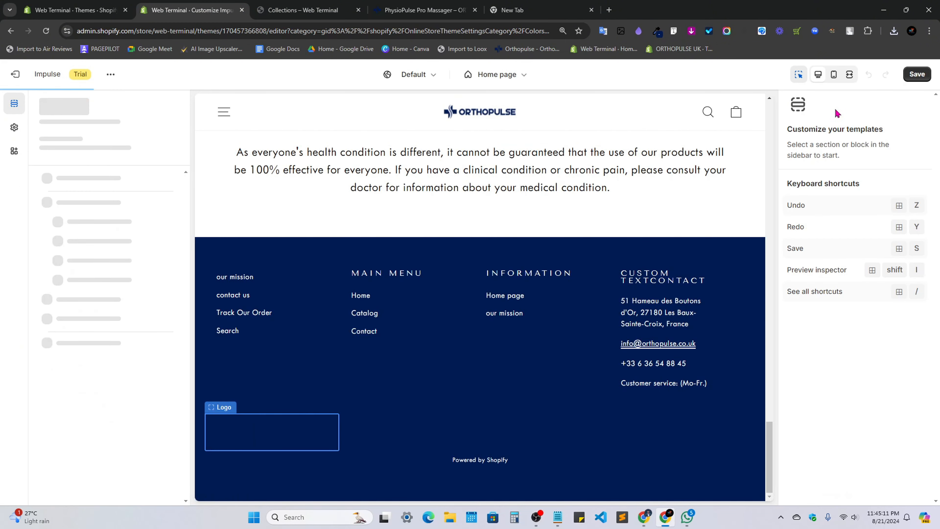
pyautogui.scroll(-10, 731, 311)
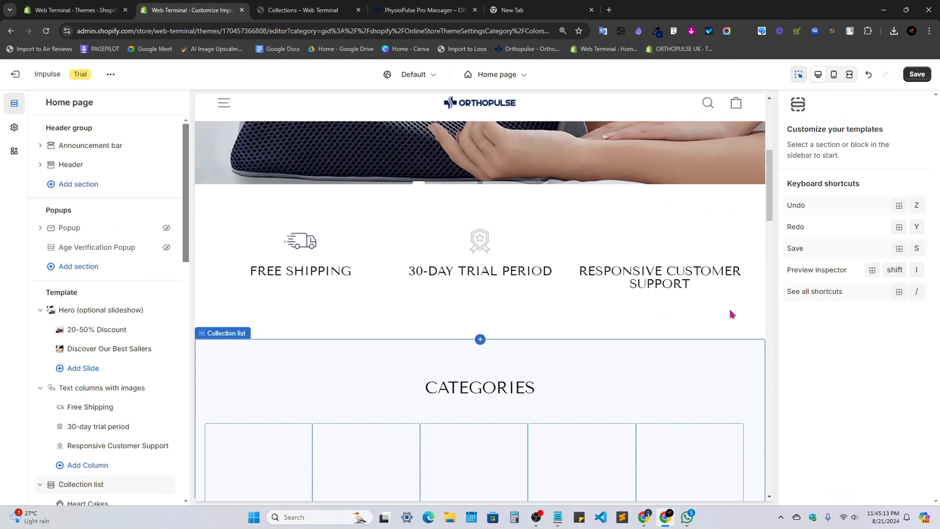
pyautogui.moveTo(769, 201); pyautogui.dragTo(770, 487)
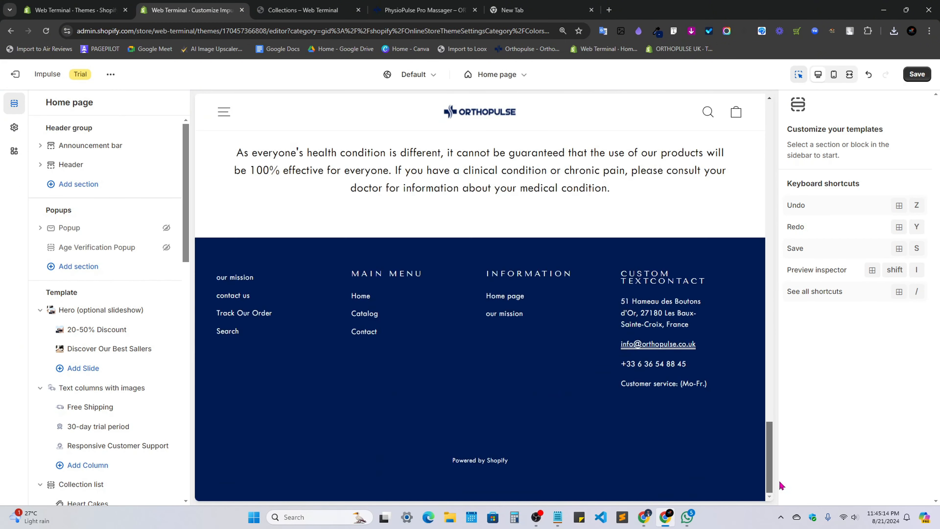
pyautogui.click(397, 447)
pyautogui.click(76, 464)
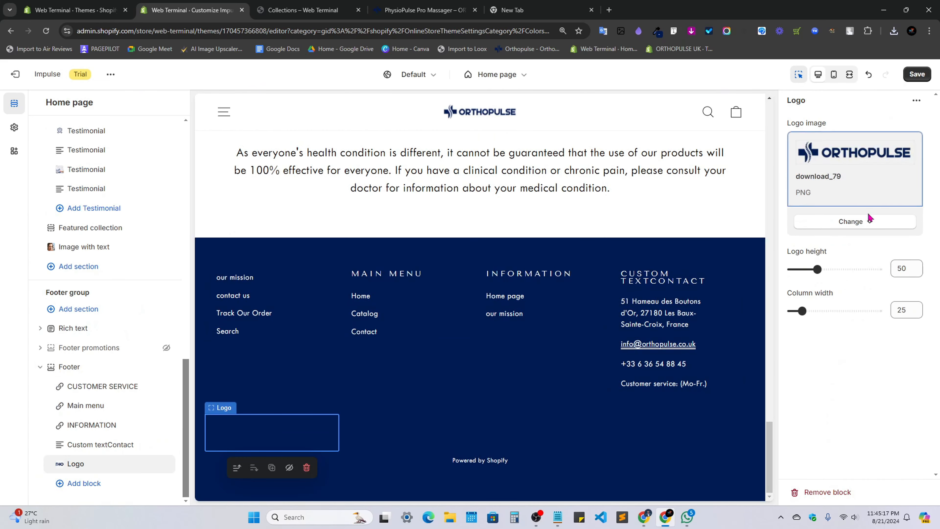
pyautogui.click(867, 221)
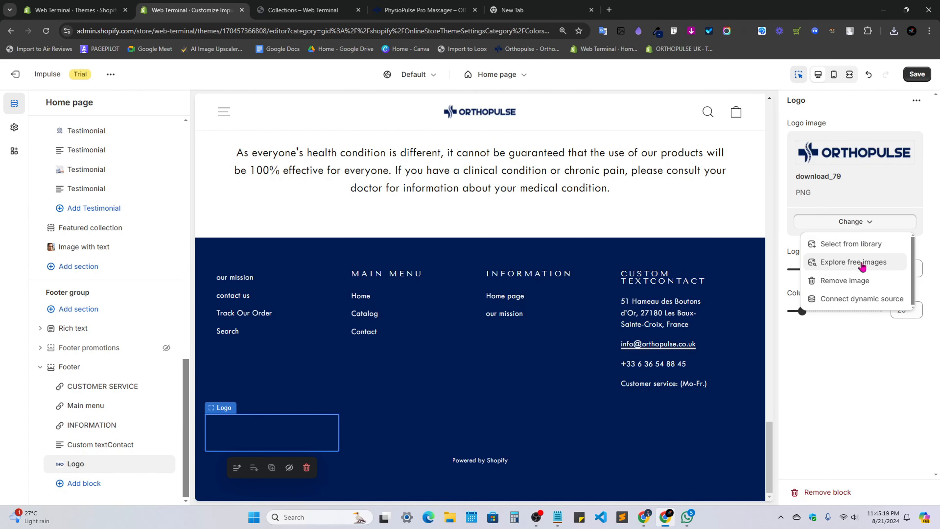
pyautogui.click(859, 251)
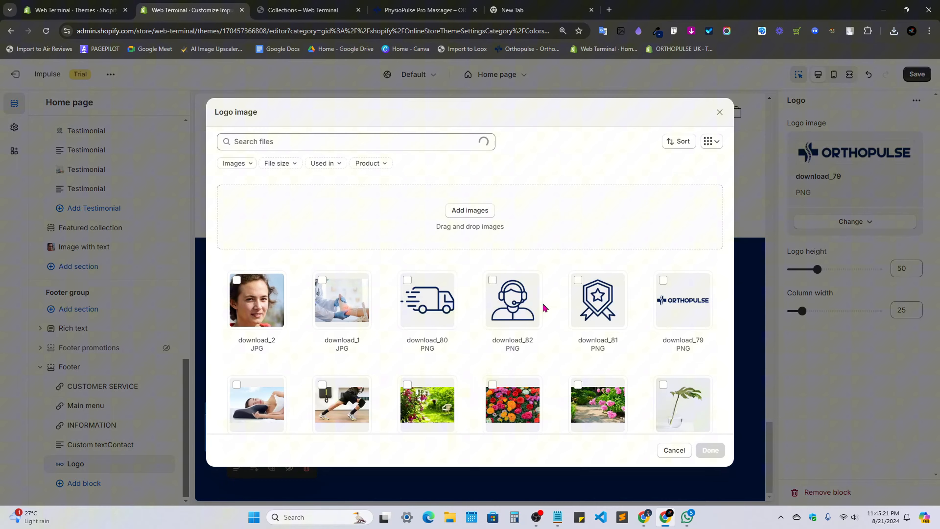
pyautogui.click(453, 227)
pyautogui.click(788, 469)
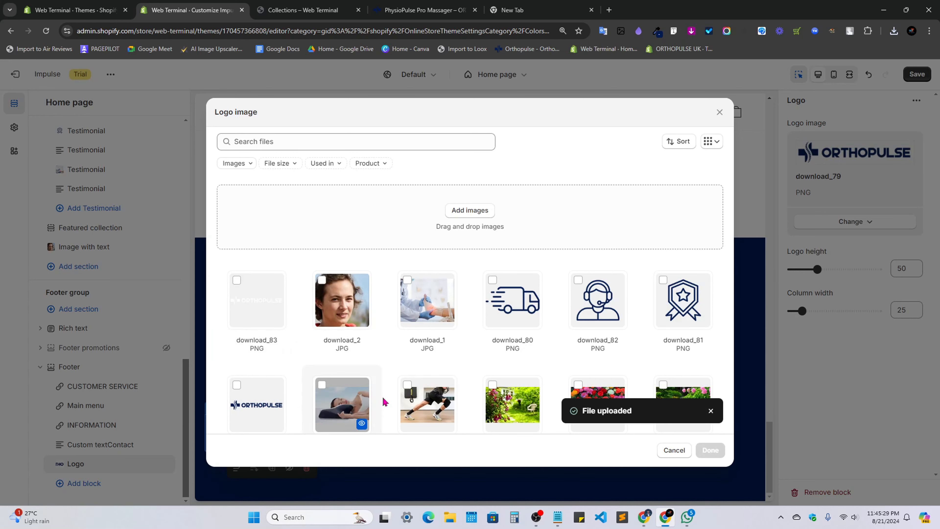
# Use the uploaded download_83 image as the footer logo with a height of 20, and save the theme.
pyautogui.click(251, 311)
pyautogui.click(709, 450)
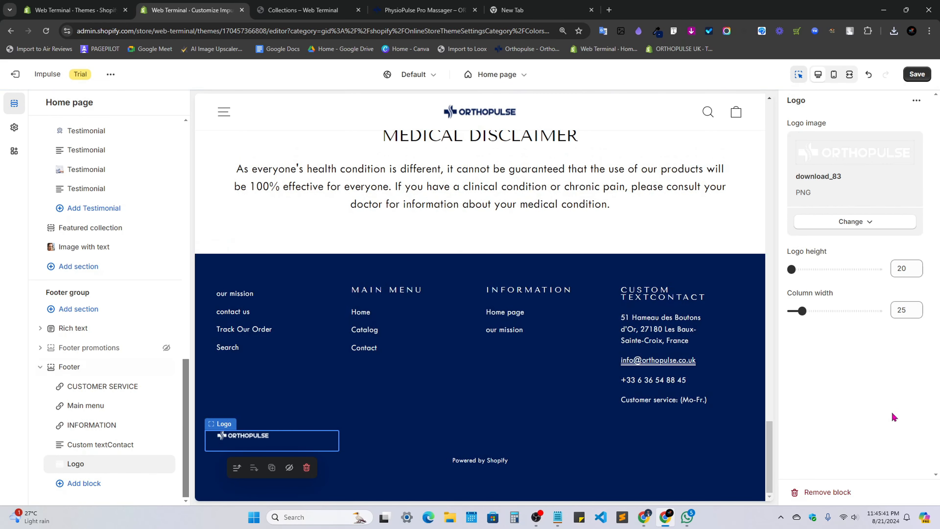
pyautogui.click(917, 75)
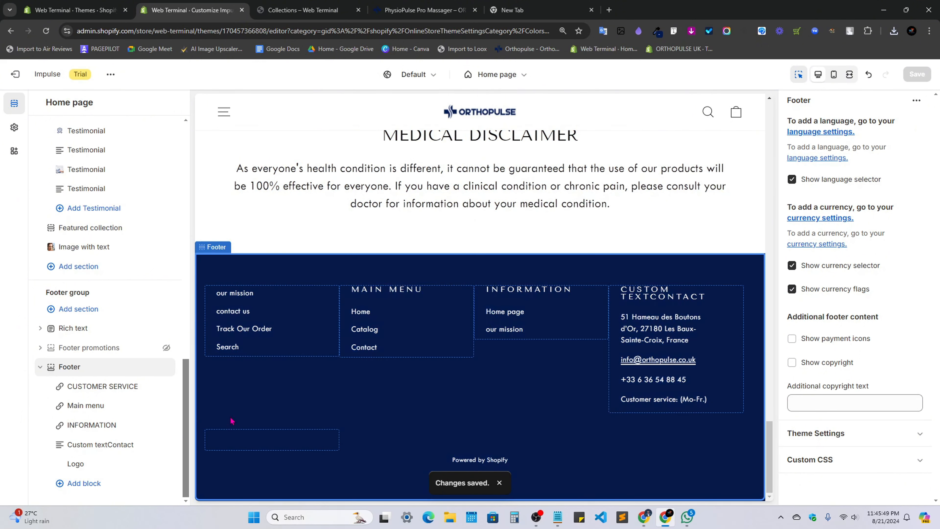
# Set the footer logo's height to 50 and save the theme.
pyautogui.click(271, 446)
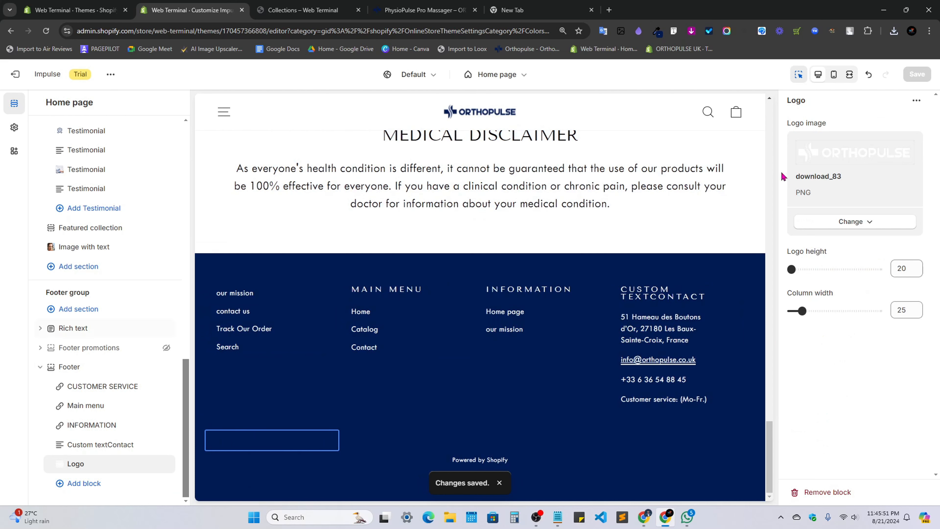
pyautogui.doubleClick(893, 269)
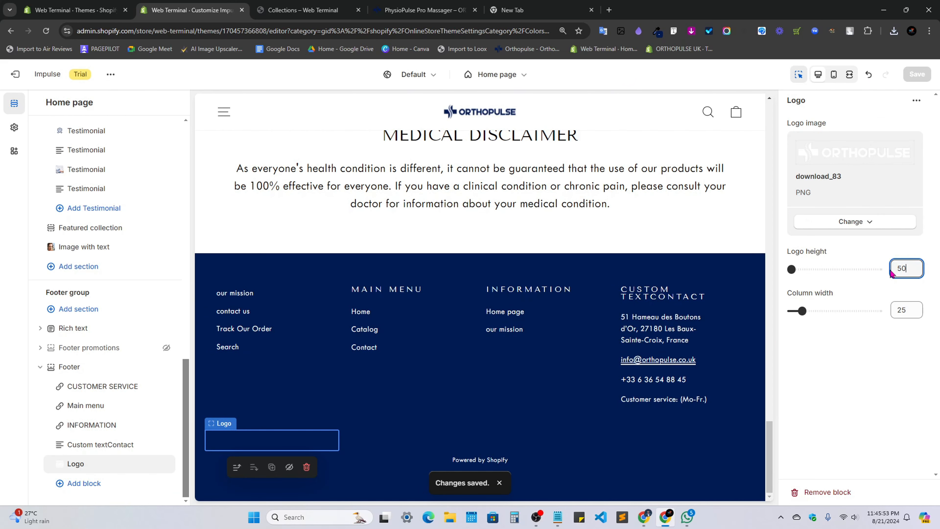
pyautogui.click(875, 250)
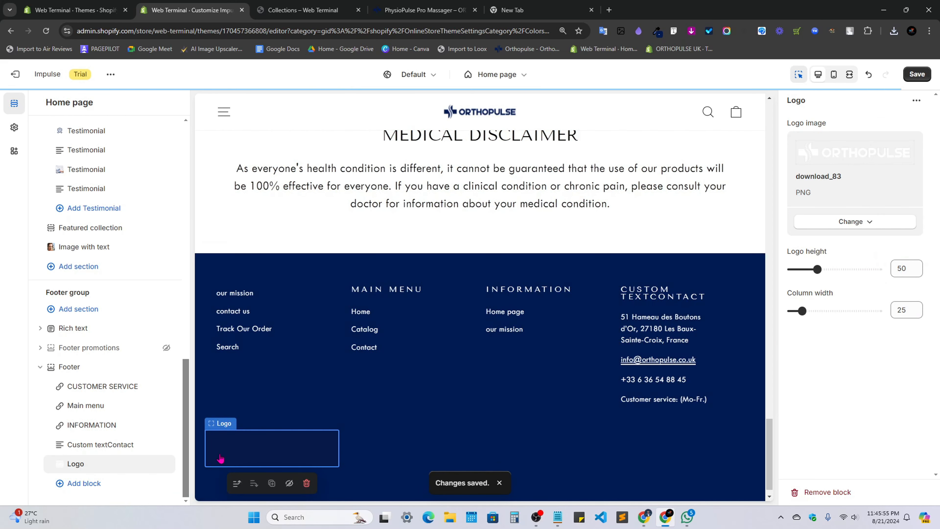
pyautogui.click(516, 425)
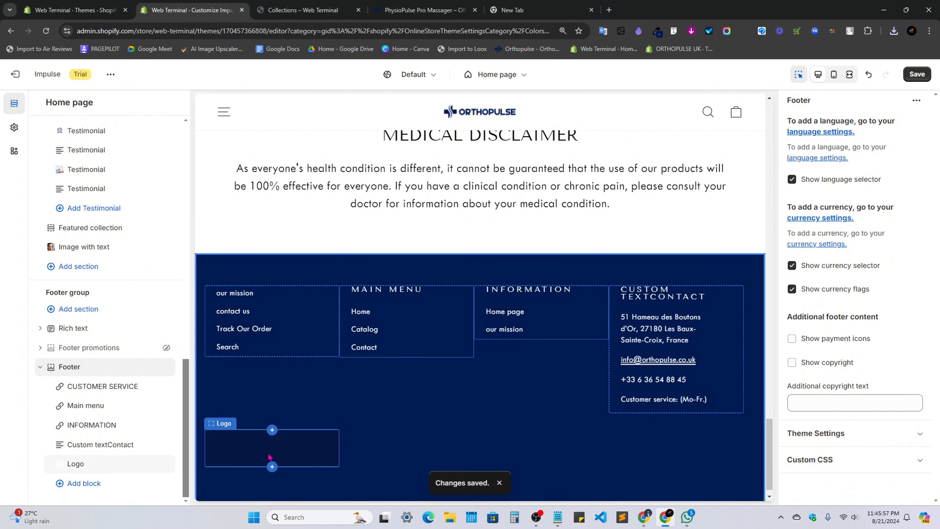
pyautogui.click(306, 455)
pyautogui.click(921, 74)
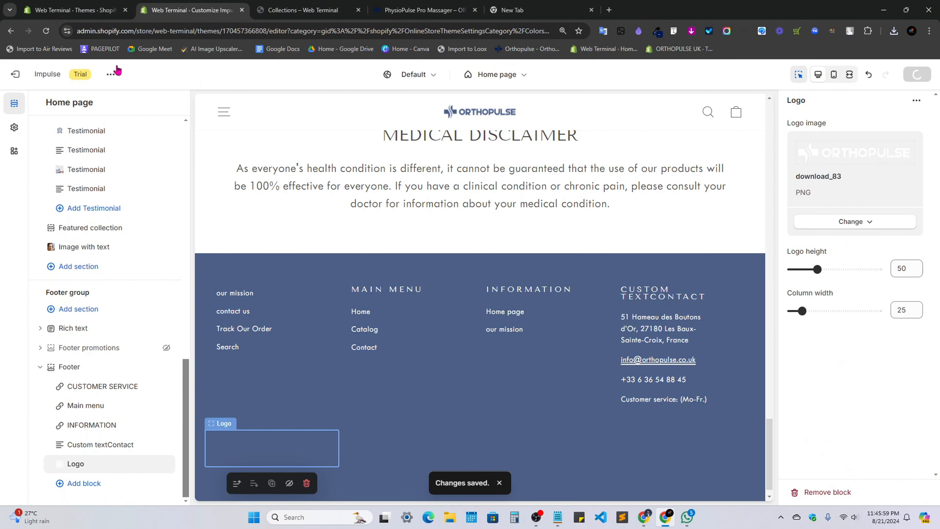
# Refresh the storefront preview and compare its footer logo and contact column with the Orthopulse reference site's footer.
pyautogui.click(315, 5)
pyautogui.click(46, 31)
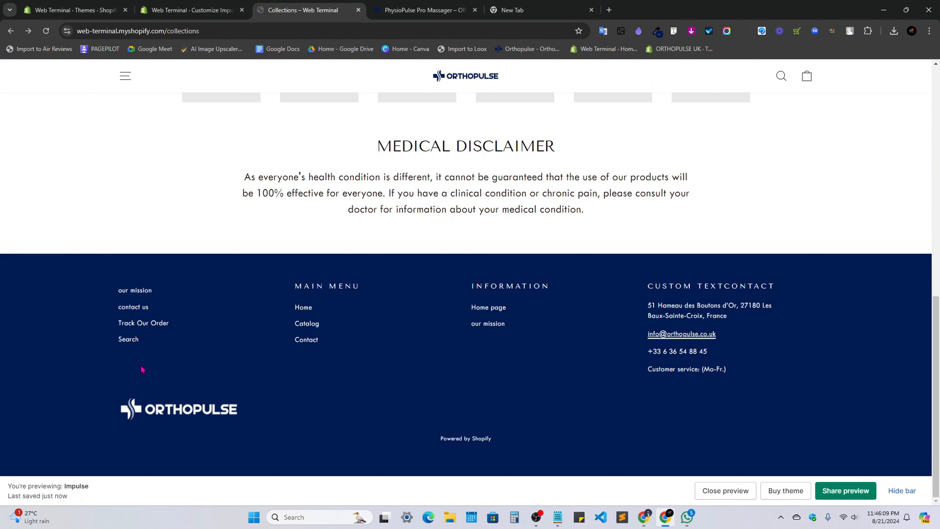
pyautogui.moveTo(137, 406); pyautogui.dragTo(131, 382)
pyautogui.moveTo(661, 370); pyautogui.dragTo(698, 370)
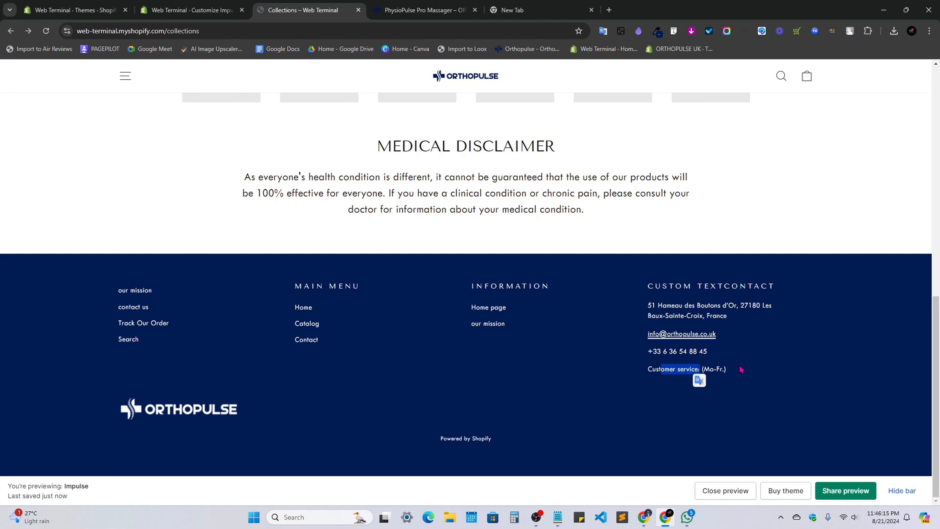
pyautogui.click(740, 369)
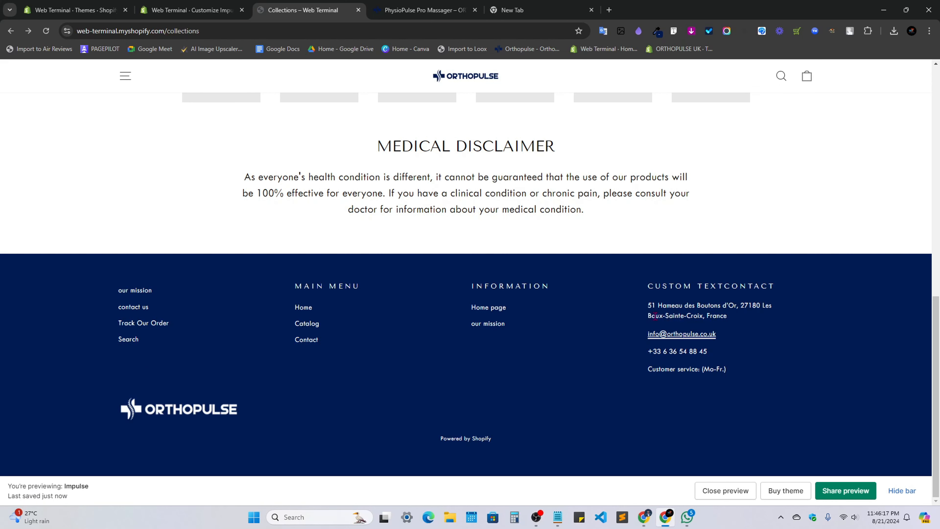
pyautogui.moveTo(649, 371); pyautogui.dragTo(705, 370)
pyautogui.click(704, 349)
pyautogui.hotkey('ctrl', 'Tab')
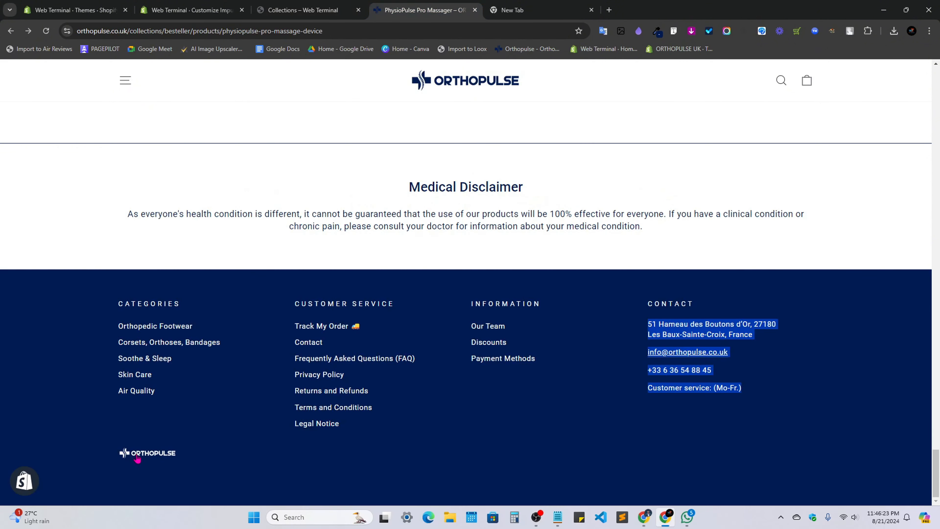
pyautogui.moveTo(137, 458)
pyautogui.mouseDown()
pyautogui.moveTo(279, 456)
pyautogui.moveTo(147, 458)
pyautogui.mouseUp()
pyautogui.click(741, 417)
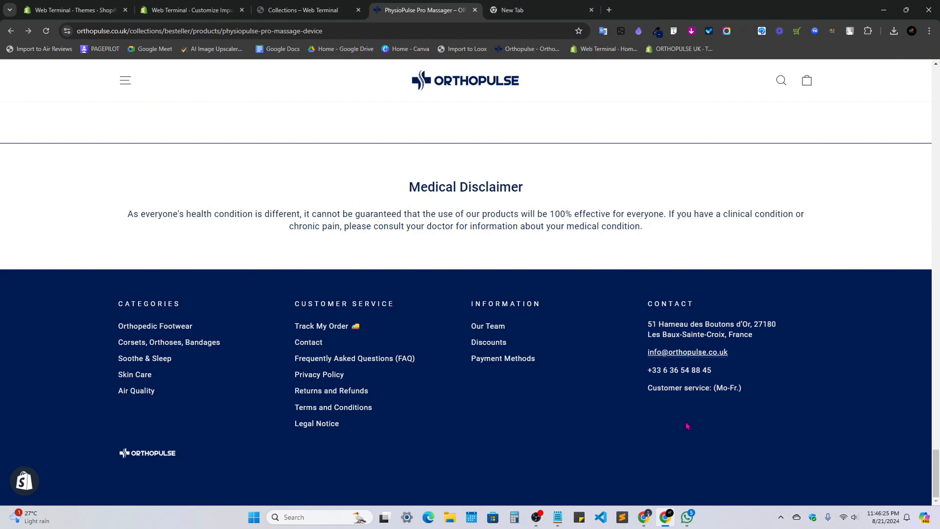
pyautogui.scroll(15, 687, 424)
pyautogui.scroll(5, 330, 398)
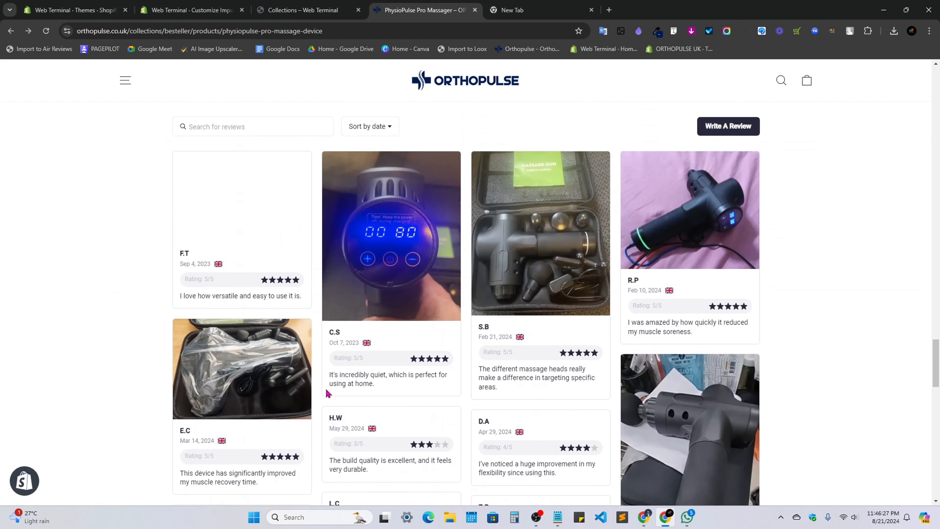
# Review the home page sections in the theme editor, from the featured collection up to the categories.
pyautogui.hotkey('ctrl', 'shift', 'Tab')
pyautogui.hotkey('ctrl', 'shift', 'Tab')
pyautogui.scroll(3, 416, 345)
pyautogui.scroll(20, 418, 352)
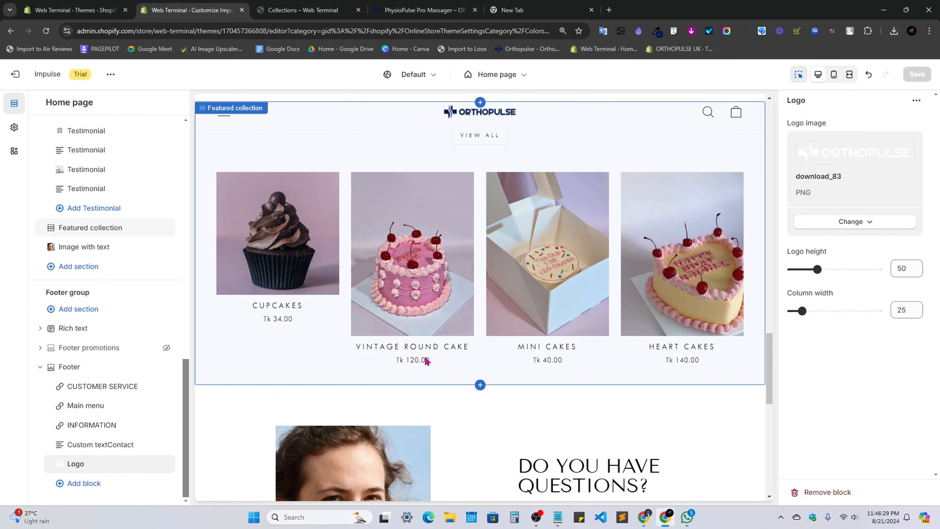
pyautogui.scroll(5, 425, 361)
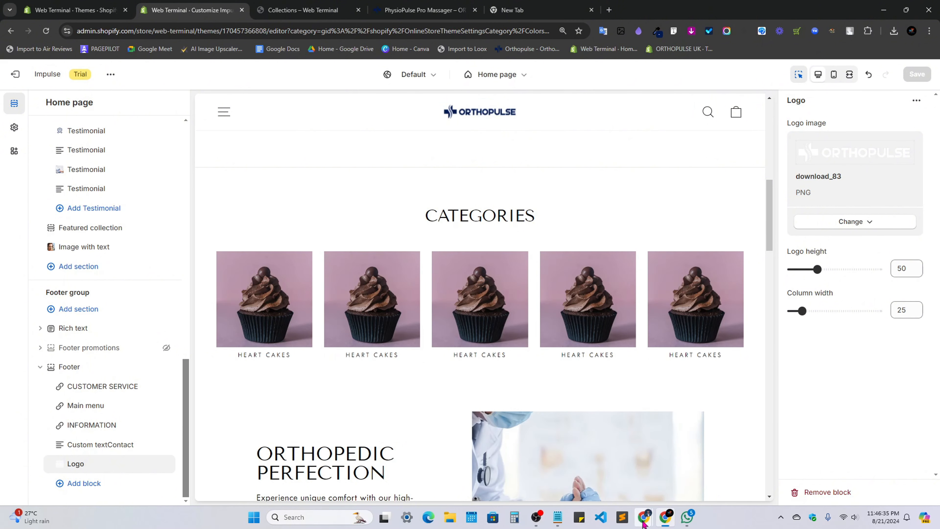
pyautogui.moveTo(644, 516)
pyautogui.click(600, 487)
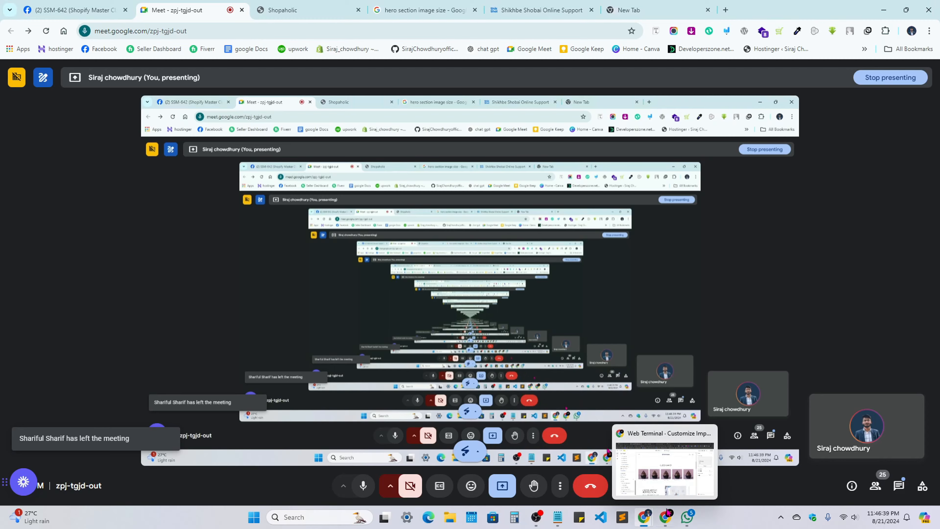
pyautogui.click(664, 515)
# Open the header's Logo block settings and select its desktop logo width value.
pyautogui.scroll(8, 481, 260)
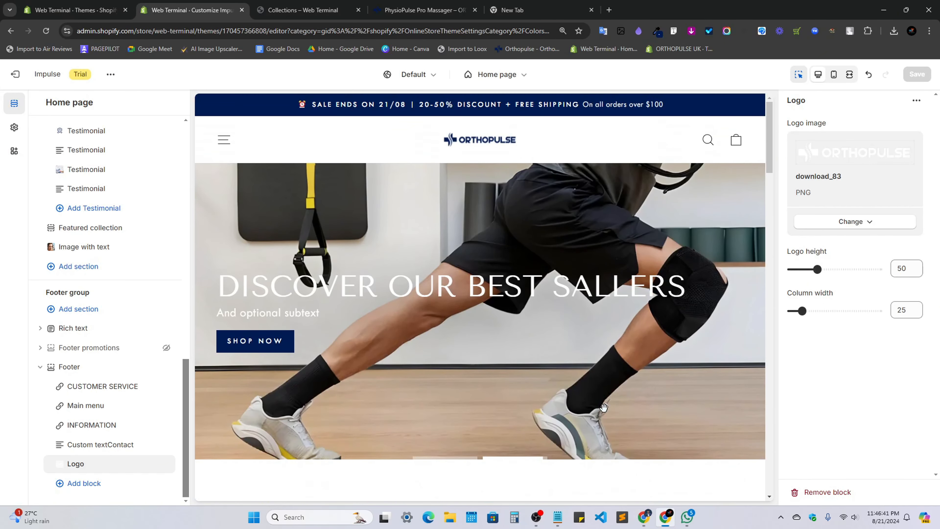
pyautogui.click(494, 142)
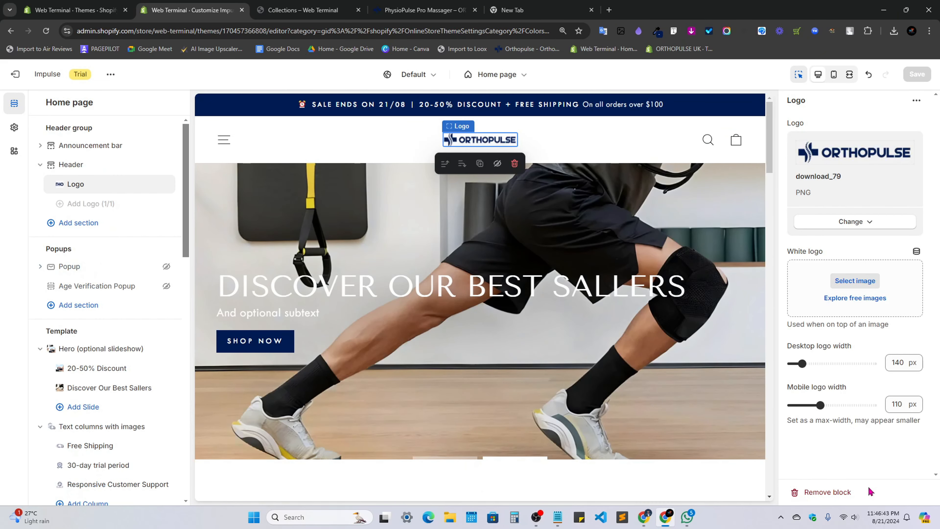
pyautogui.doubleClick(890, 365)
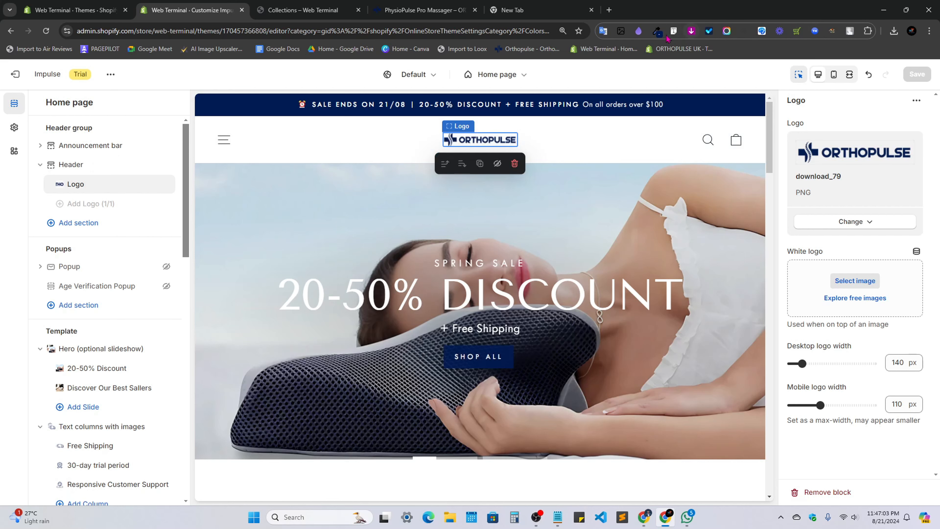
# Outline the header logo with a red rectangle and mark its height on the page, clearing the markings when done.
pyautogui.click(638, 31)
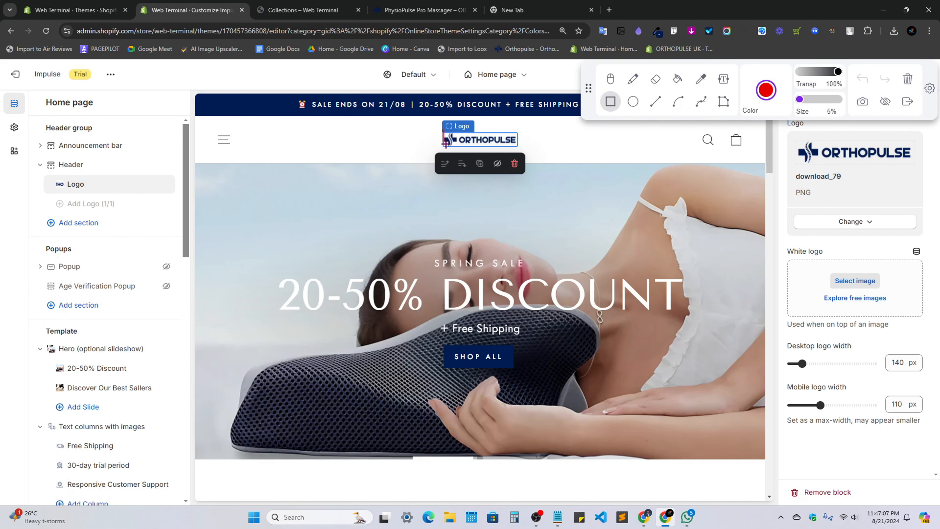
pyautogui.moveTo(445, 142); pyautogui.dragTo(522, 149)
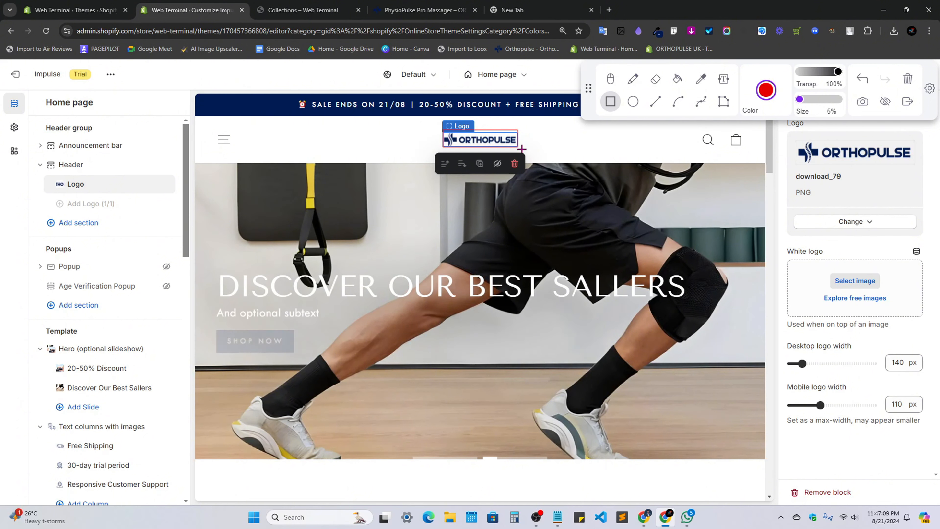
pyautogui.moveTo(436, 115); pyautogui.dragTo(440, 161)
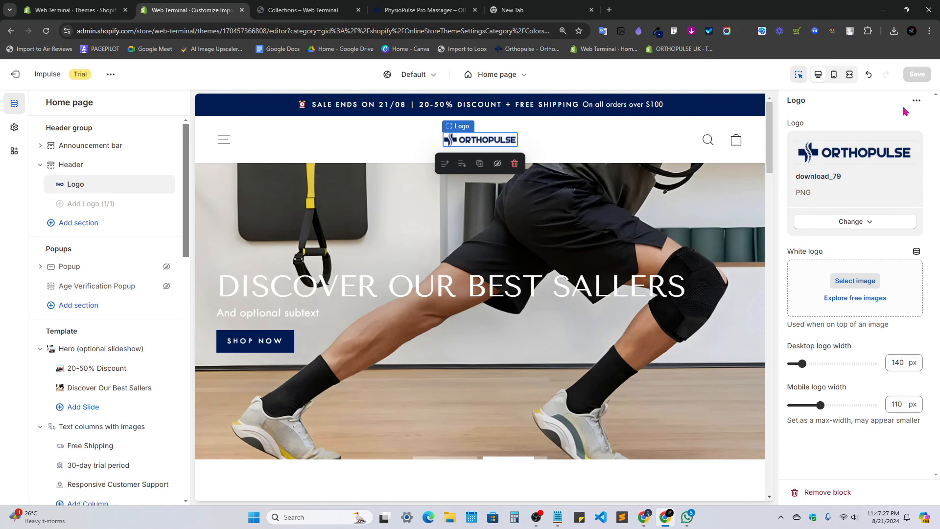
pyautogui.click(908, 101)
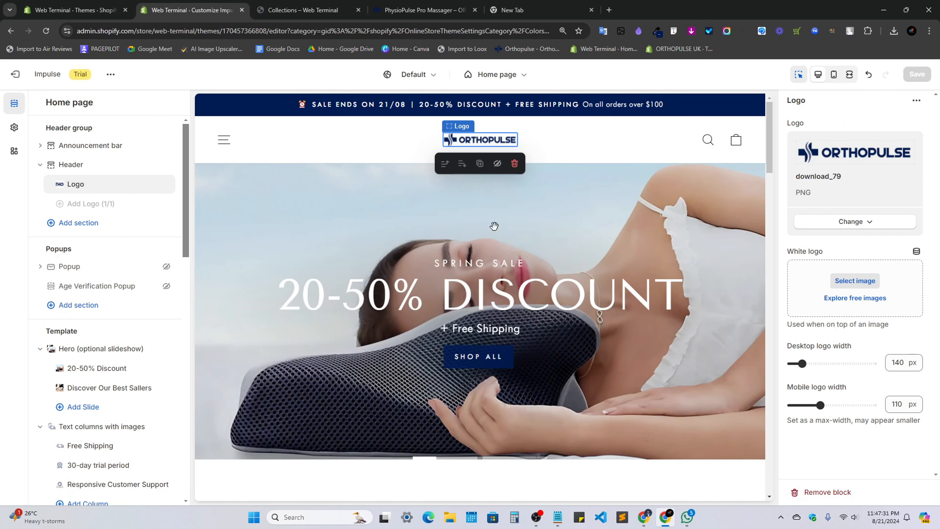
# Try 500 px as the header logo's desktop width and check how it looks on the page.
pyautogui.click(893, 363)
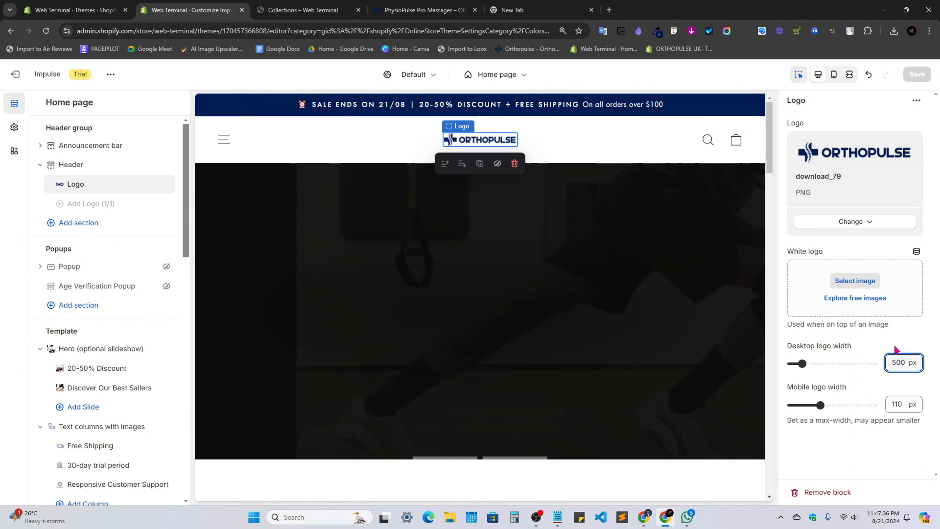
pyautogui.click(878, 347)
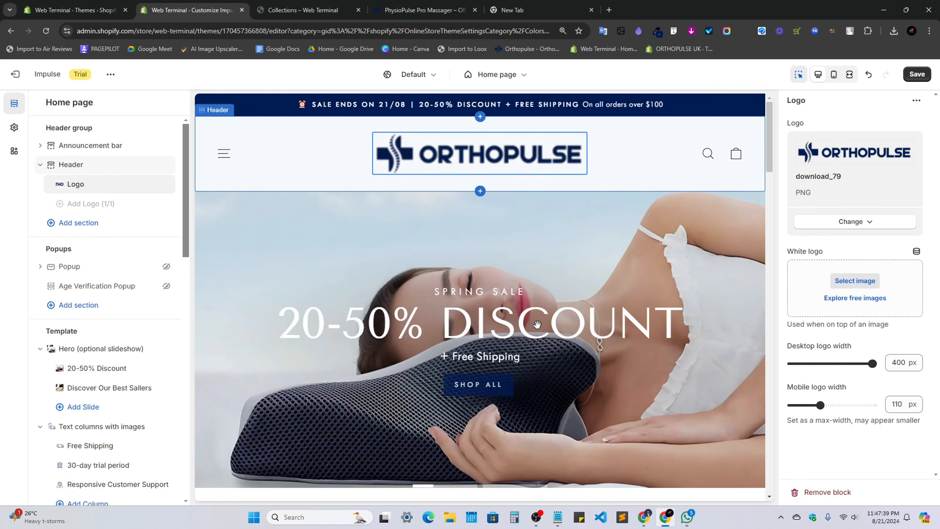
pyautogui.scroll(-5, 537, 324)
# Reduce the header logo's desktop width to the allowed minimum, trying 50 px.
pyautogui.doubleClick(910, 367)
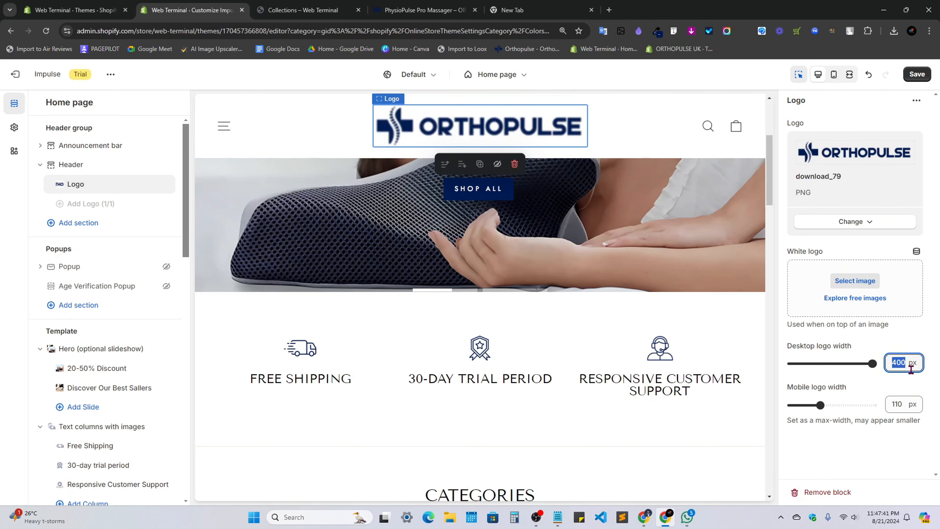
pyautogui.write('50')
pyautogui.doubleClick(896, 363)
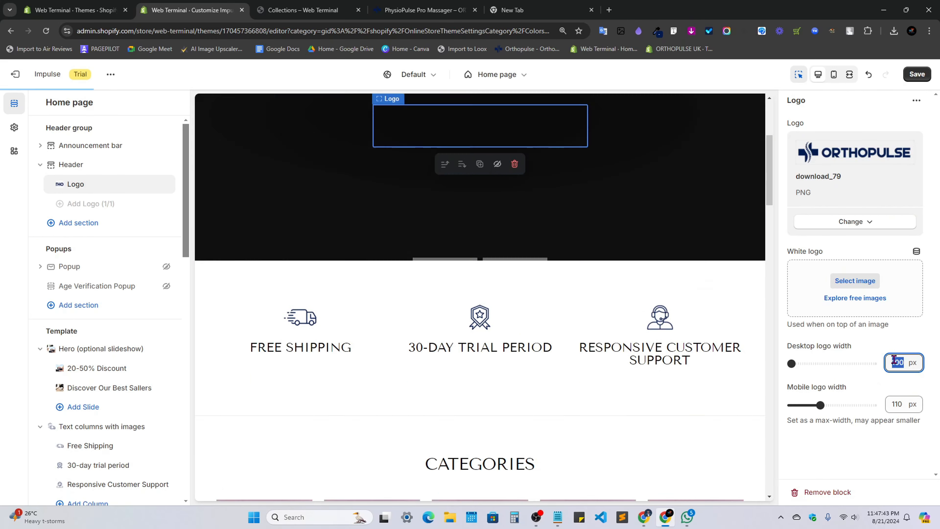
pyautogui.write('50')
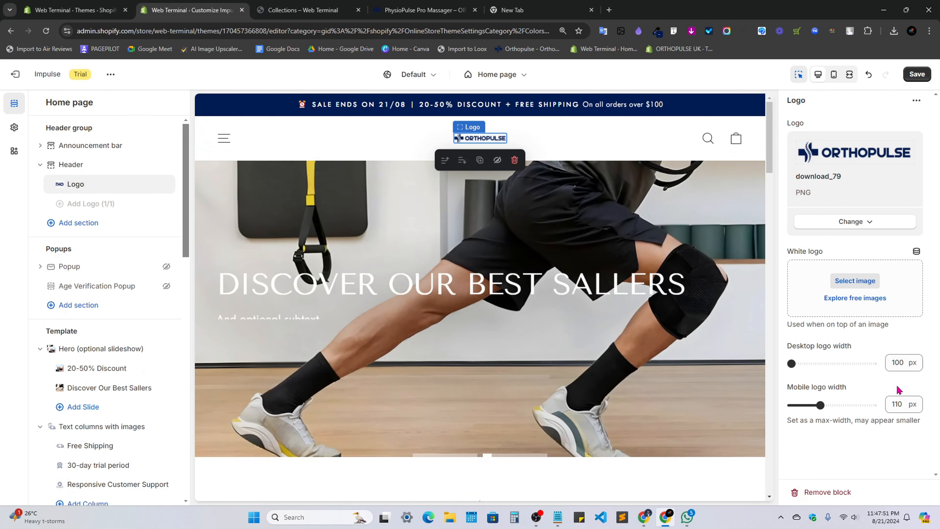
# Set the header logo's desktop width to 150 px and check how it looks on the home page.
pyautogui.click(913, 366)
pyautogui.hotkey('shift', 'Right')
pyautogui.hotkey('shift', 'Right')
pyautogui.write('150')
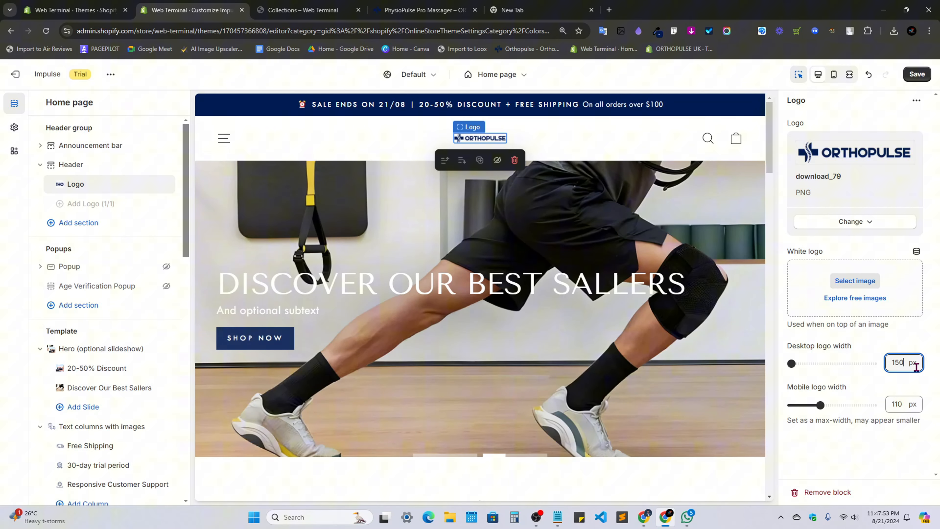
pyautogui.click(878, 340)
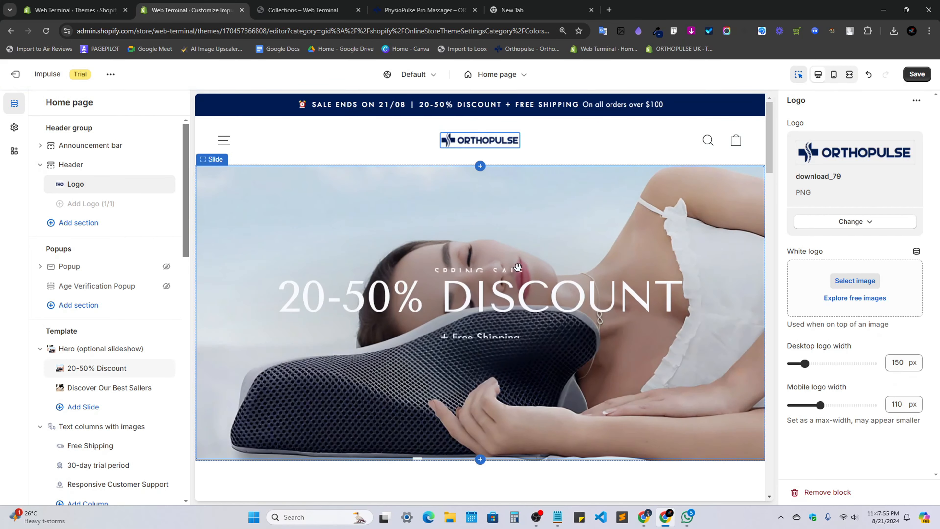
pyautogui.scroll(-4, 306, 300)
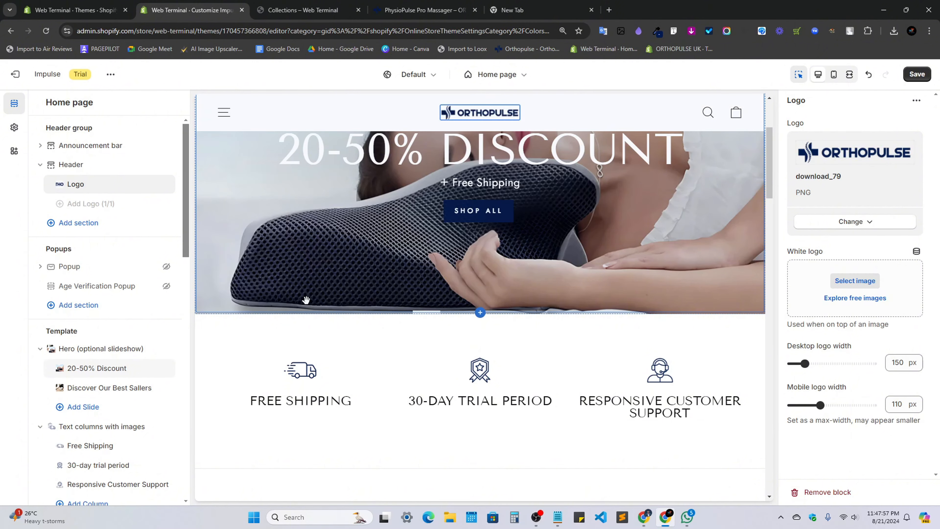
pyautogui.scroll(-1, 451, 309)
pyautogui.scroll(5, 480, 312)
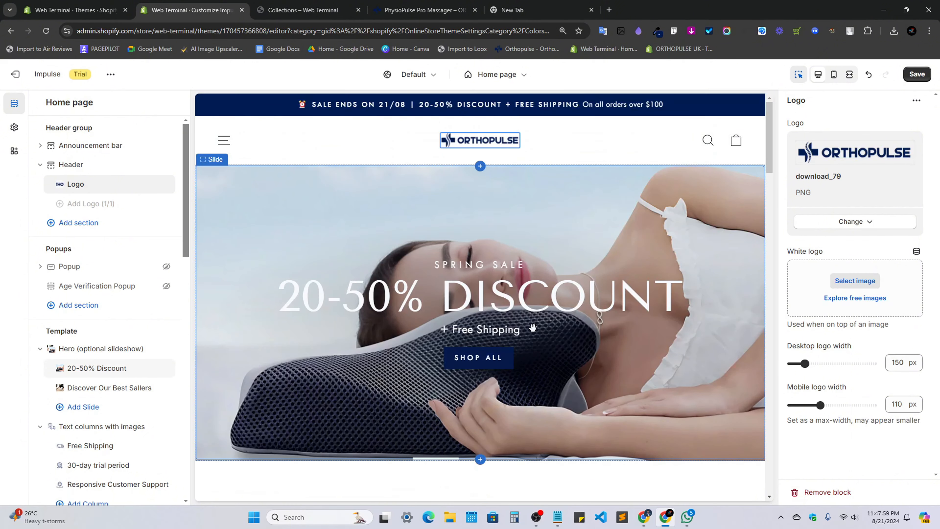
pyautogui.doubleClick(903, 362)
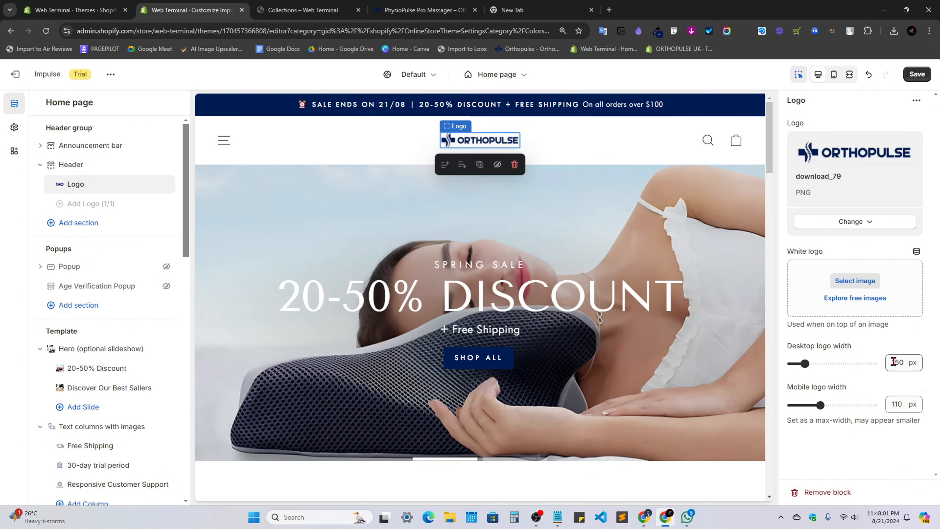
pyautogui.click(845, 338)
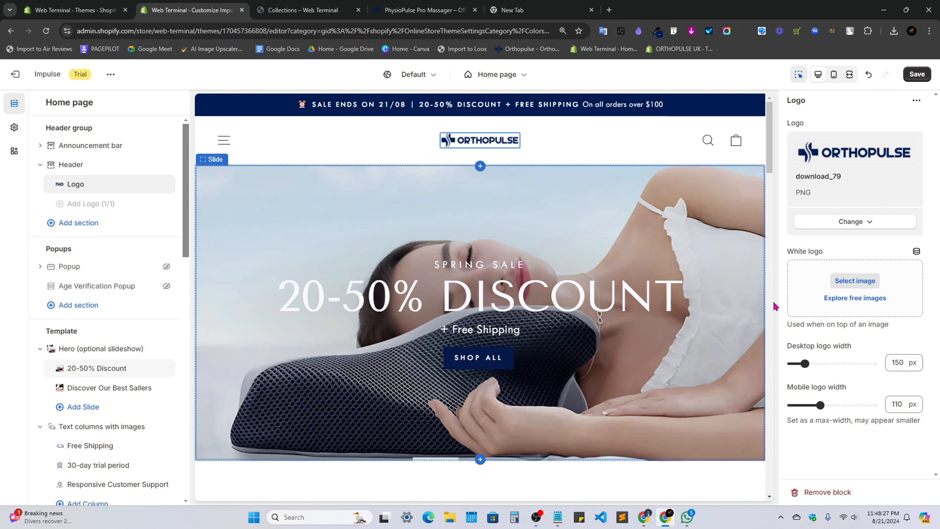
# Save the theme changes and reload the storefront preview's collections page to check the header logo there.
pyautogui.click(917, 74)
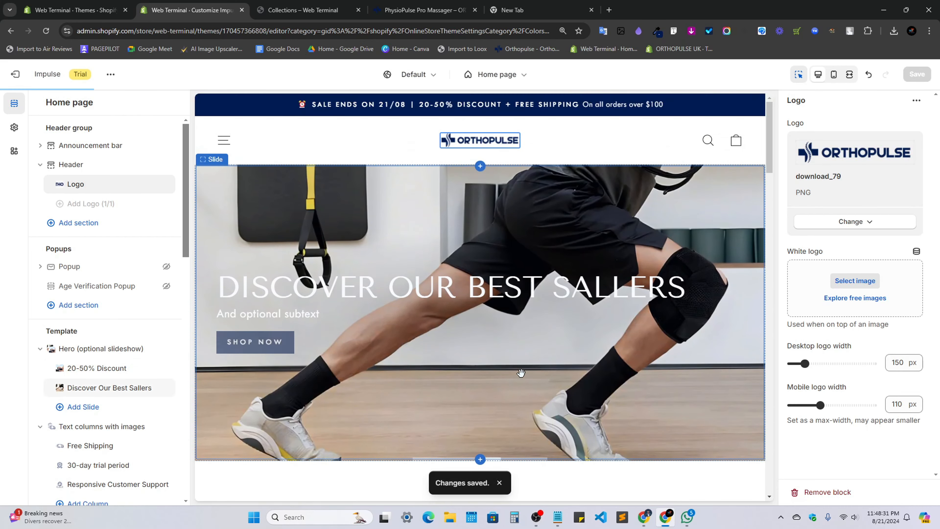
pyautogui.scroll(-3, 522, 375)
pyautogui.click(311, 9)
pyautogui.click(218, 6)
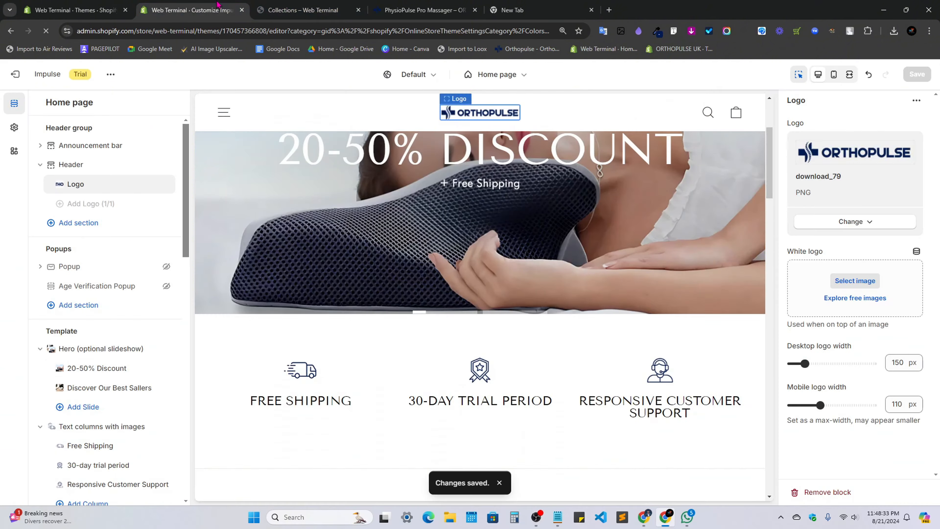
pyautogui.scroll(5, 510, 346)
pyautogui.click(310, 9)
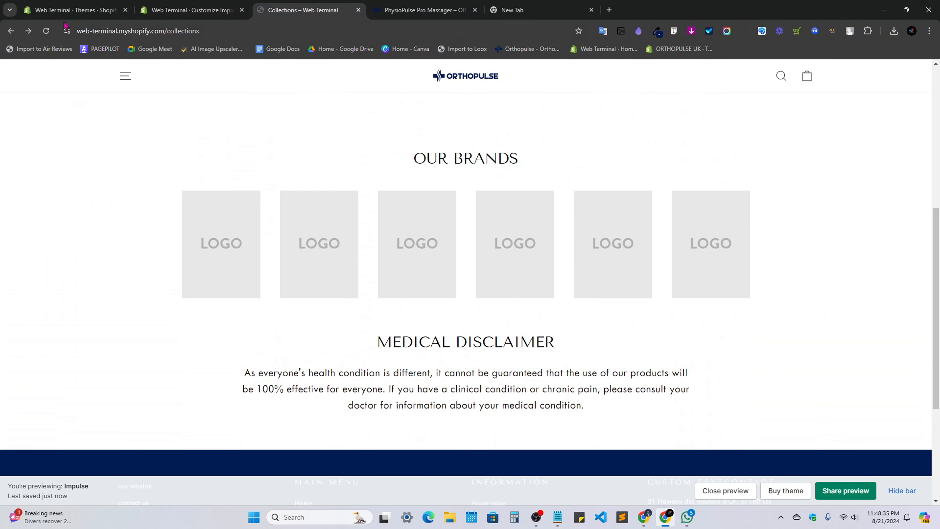
pyautogui.click(49, 34)
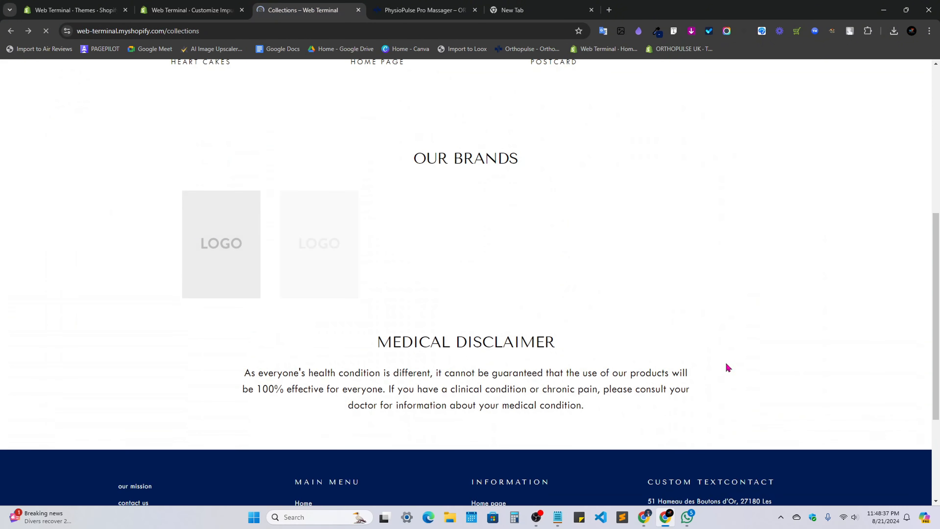
pyautogui.scroll(2, 701, 375)
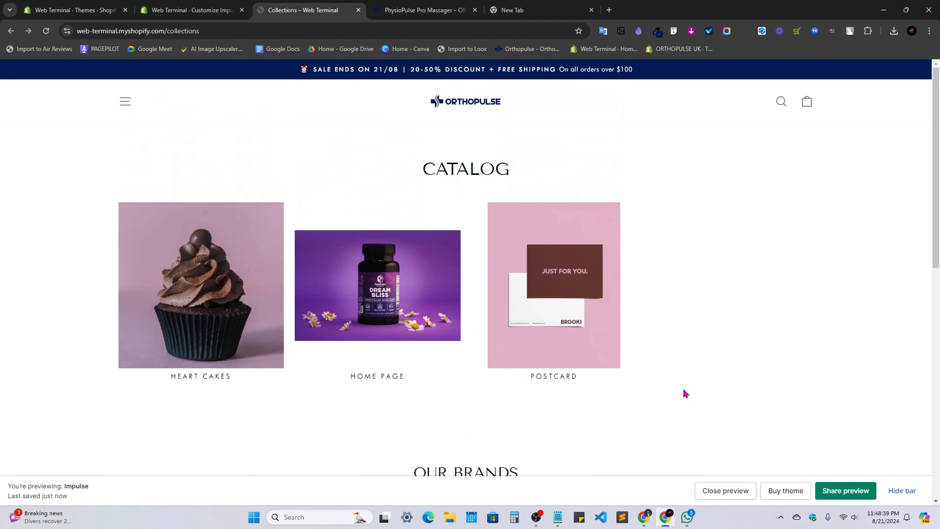
pyautogui.scroll(-3, 678, 390)
pyautogui.scroll(3, 671, 386)
# Open the previewed store's home page through its header logo and compare it with the theme editor and the Orthopulse reference page.
pyautogui.click(471, 109)
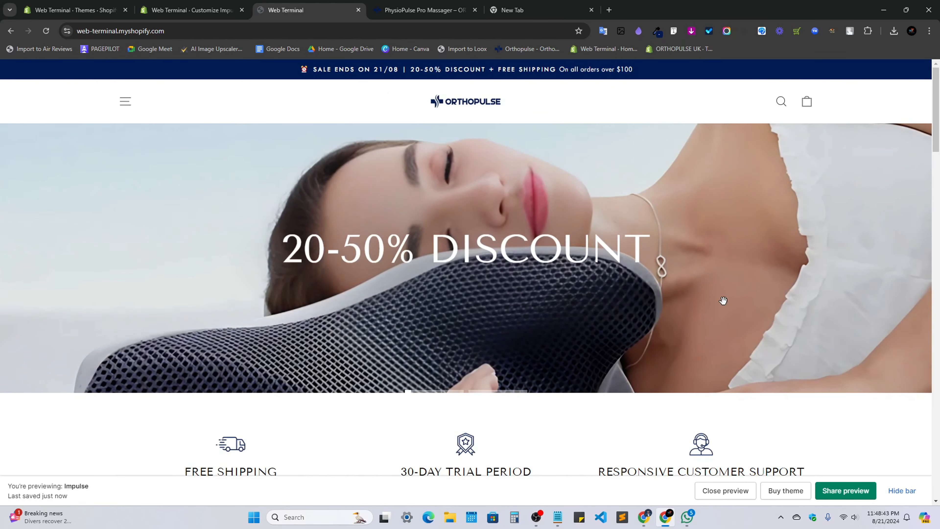
pyautogui.scroll(-2, 937, 104)
pyautogui.scroll(2, 937, 115)
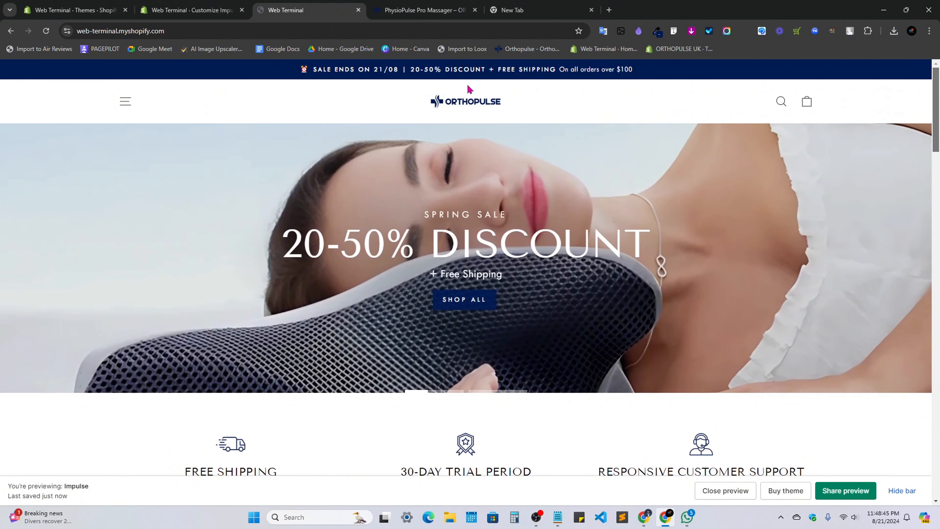
pyautogui.moveTo(529, 103); pyautogui.dragTo(450, 109)
pyautogui.click(466, 140)
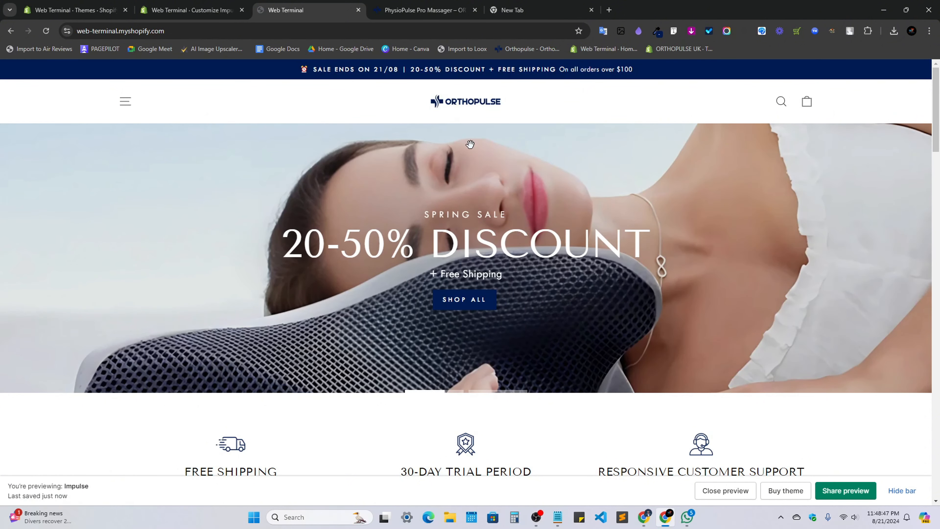
pyautogui.click(148, 8)
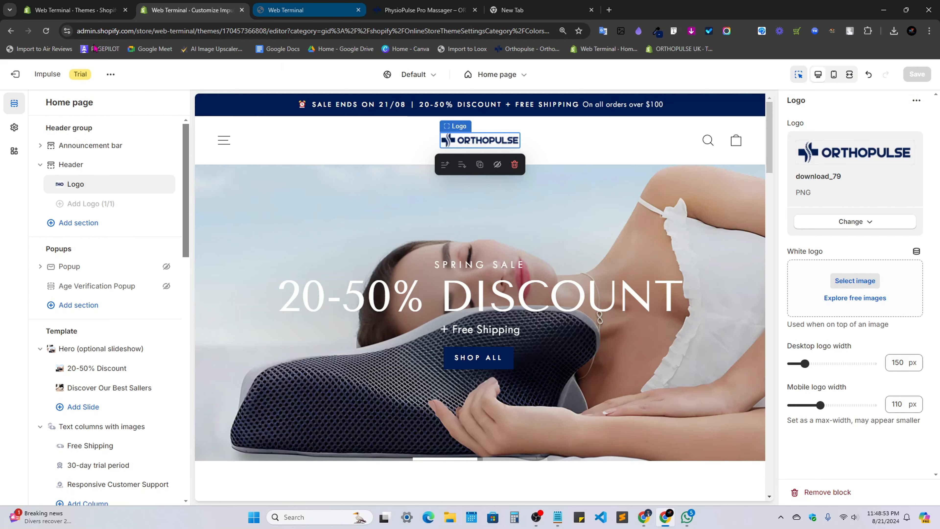
pyautogui.click(307, 10)
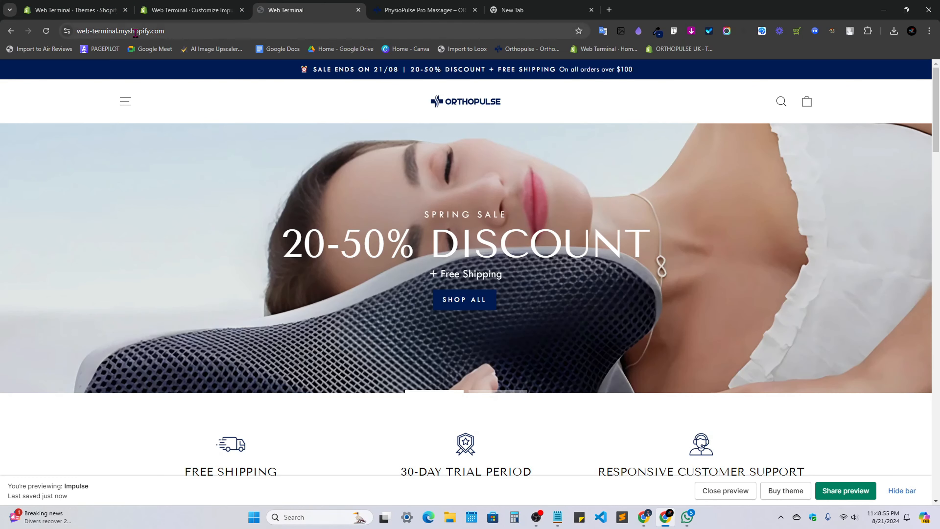
pyautogui.hotkey('ctrl', 'Tab')
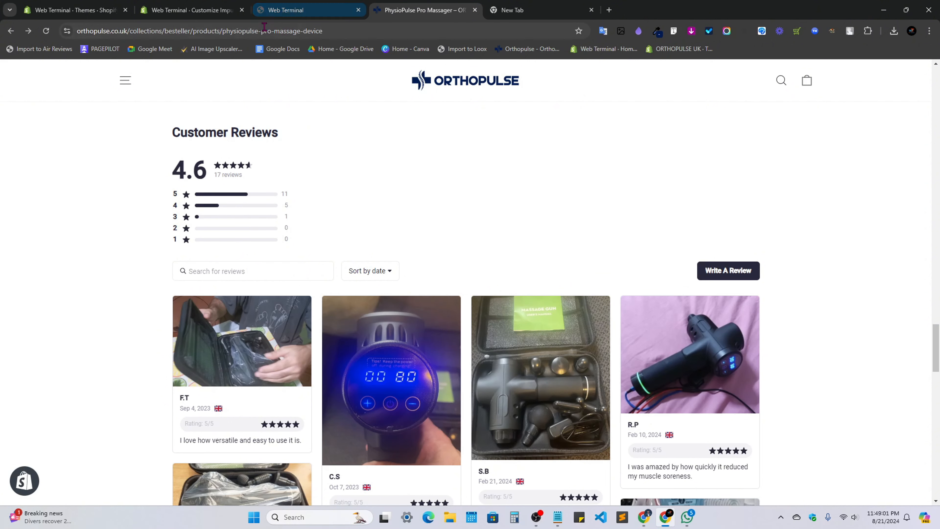
pyautogui.click(276, 10)
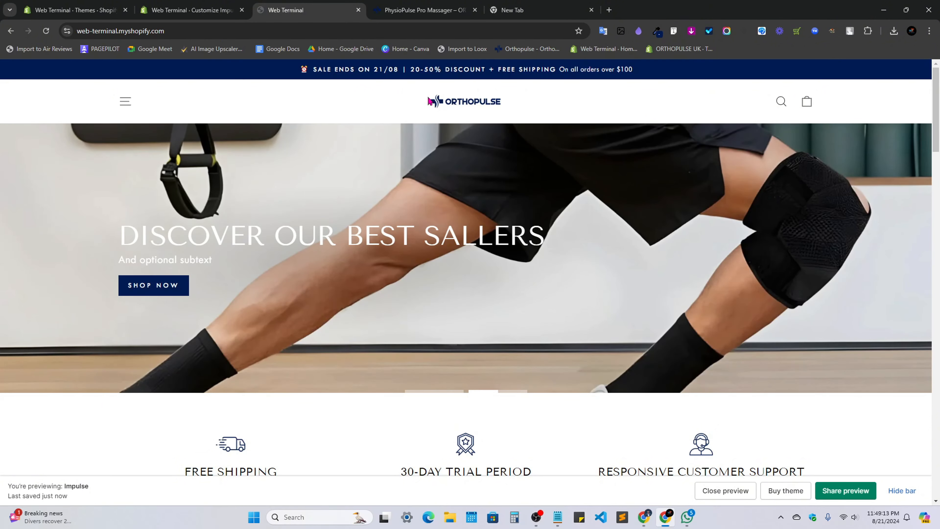
# Look over the store's themes in the Shopify admin and examine the previewed home page.
pyautogui.click(74, 10)
pyautogui.scroll(5, 185, 280)
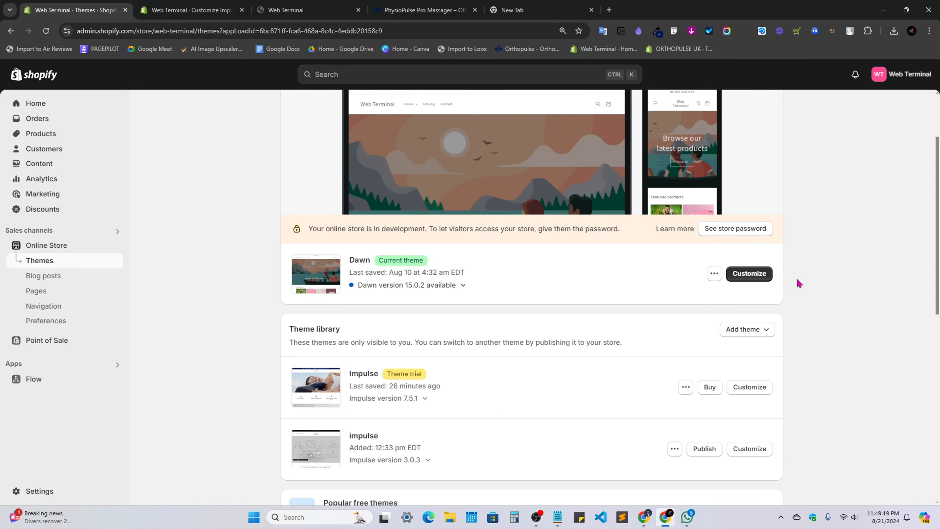
pyautogui.scroll(3, 831, 244)
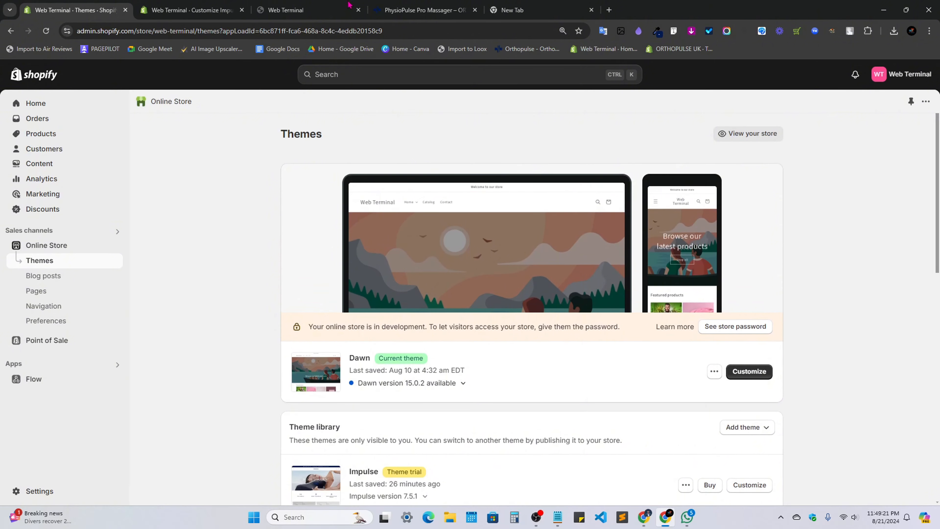
pyautogui.click(351, 5)
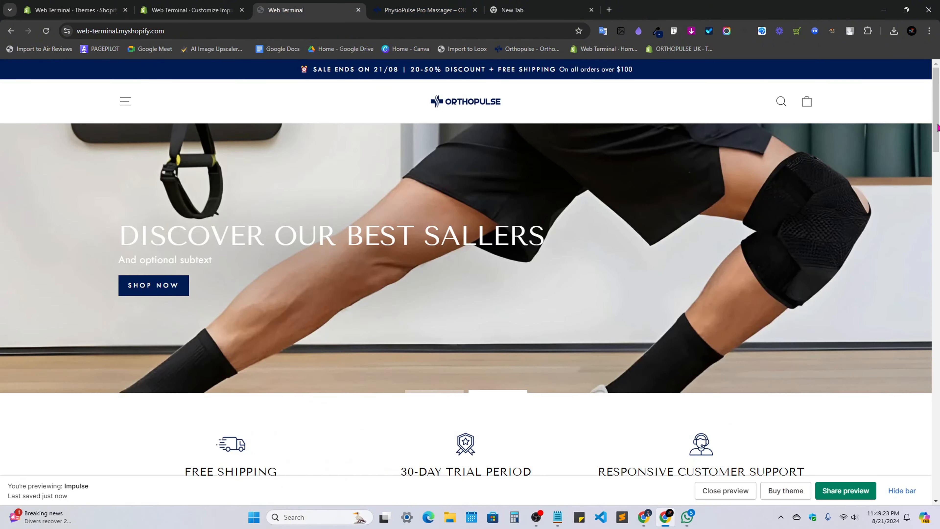
pyautogui.moveTo(938, 128); pyautogui.dragTo(924, 207)
pyautogui.scroll(10, 837, 363)
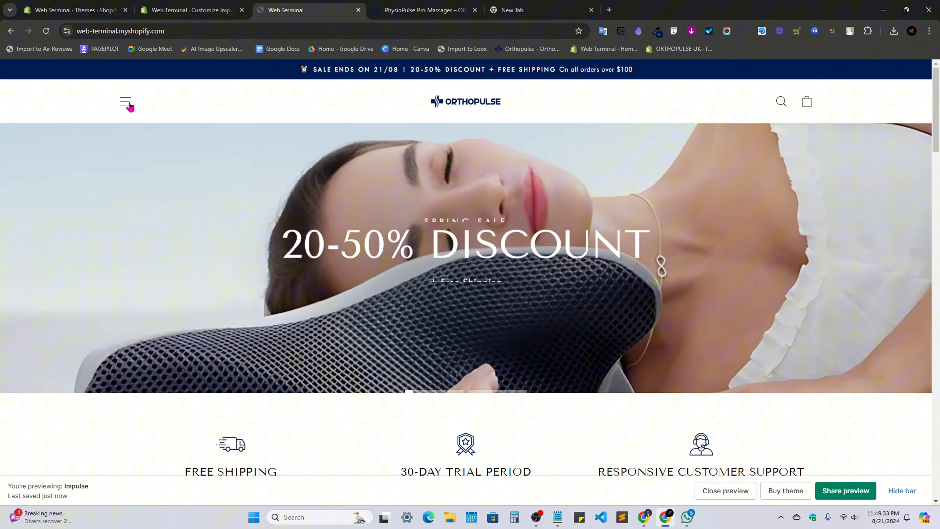
# View the navigation drawer on the previewed store, and the navigation and cart drawers on the Orthopulse reference store.
pyautogui.click(125, 101)
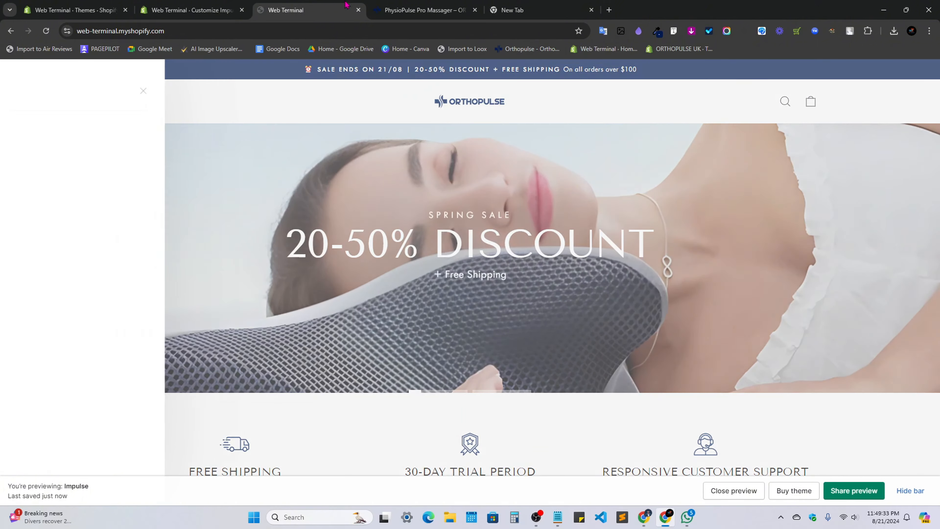
pyautogui.click(389, 8)
pyautogui.scroll(6, 371, 188)
pyautogui.moveTo(934, 318); pyautogui.dragTo(921, 88)
pyautogui.click(126, 105)
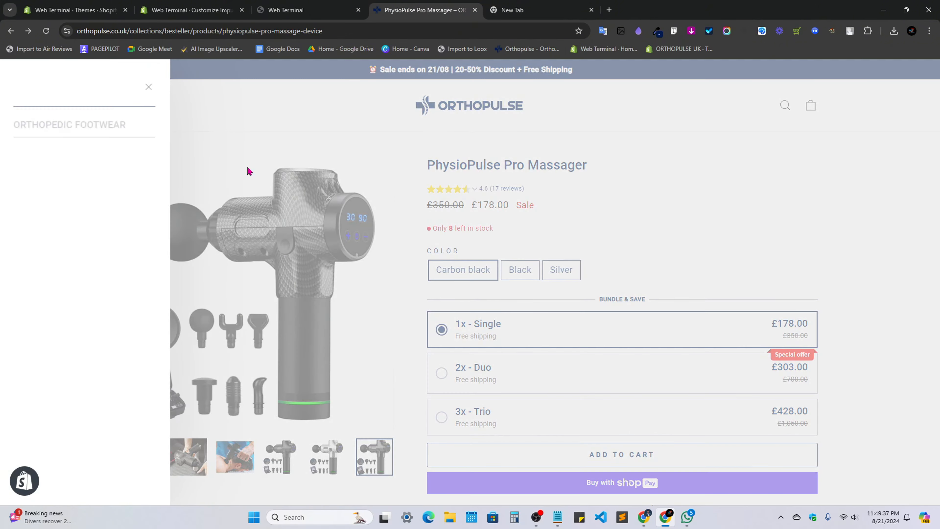
pyautogui.click(370, 148)
pyautogui.click(807, 106)
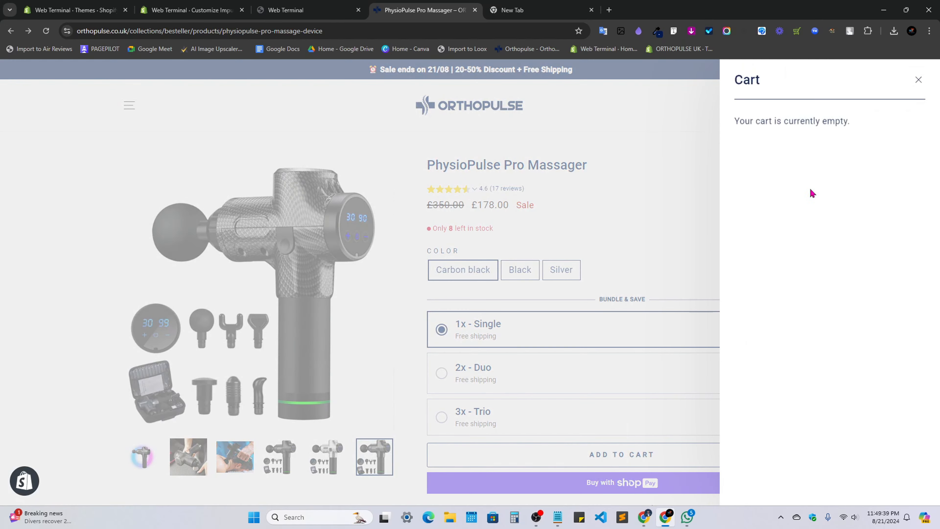
pyautogui.click(928, 91)
# Look through the reference store's PhysioPulse Pro Massager page and go to that store's home page.
pyautogui.scroll(-4, 463, 370)
pyautogui.scroll(-5, 471, 385)
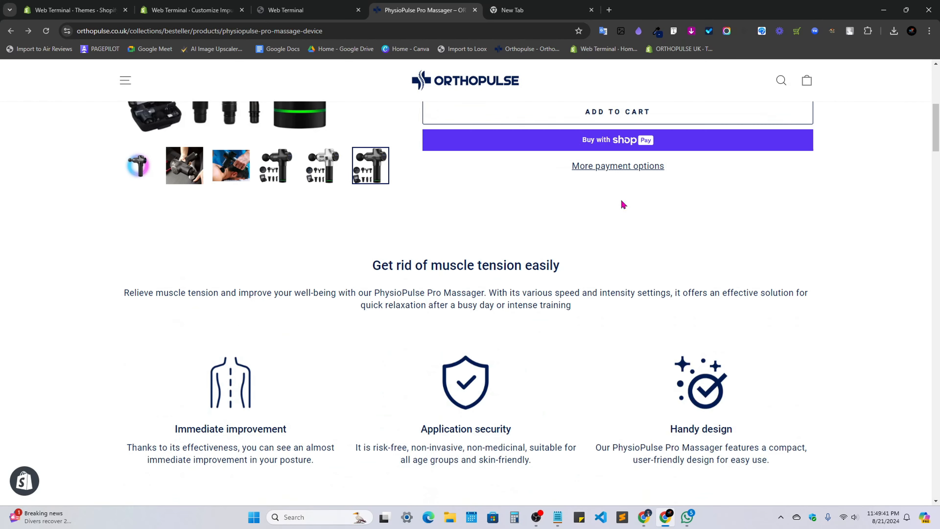
pyautogui.scroll(2, 481, 214)
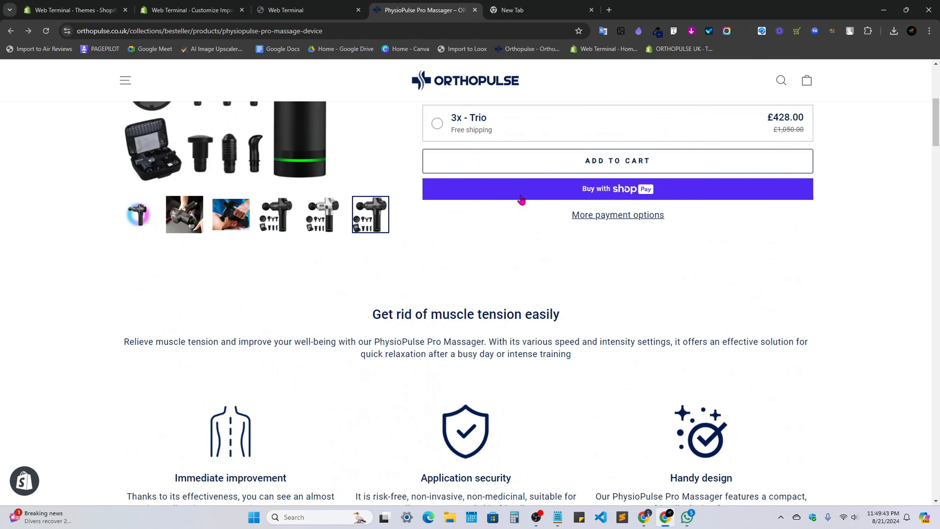
pyautogui.click(474, 84)
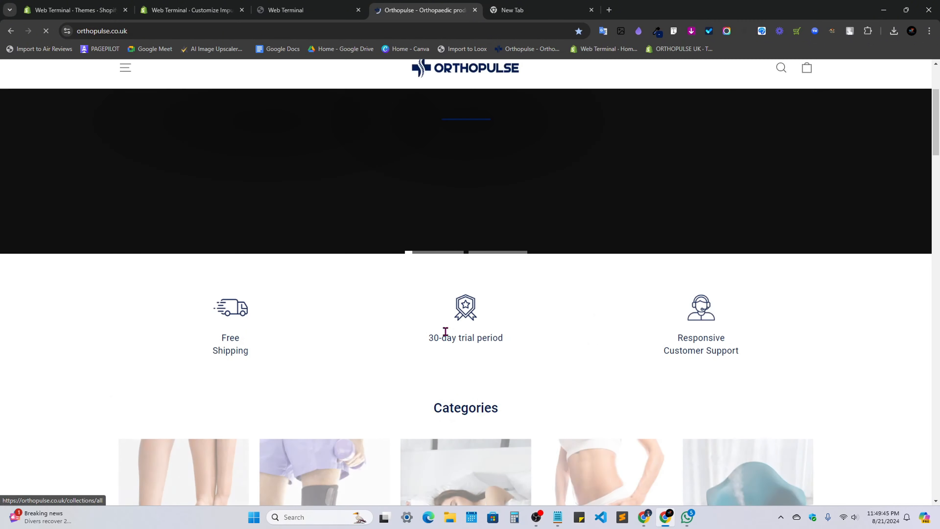
# Return to the Impulse theme editor and exit it to the admin's Themes page.
pyautogui.click(191, 10)
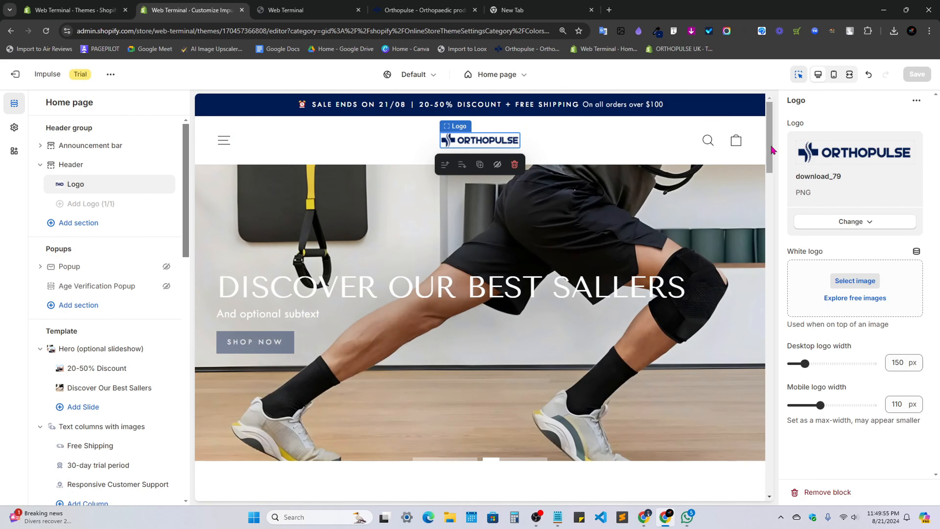
pyautogui.moveTo(772, 147)
pyautogui.mouseDown()
pyautogui.moveTo(772, 187)
pyautogui.moveTo(770, 153)
pyautogui.mouseUp()
pyautogui.click(16, 75)
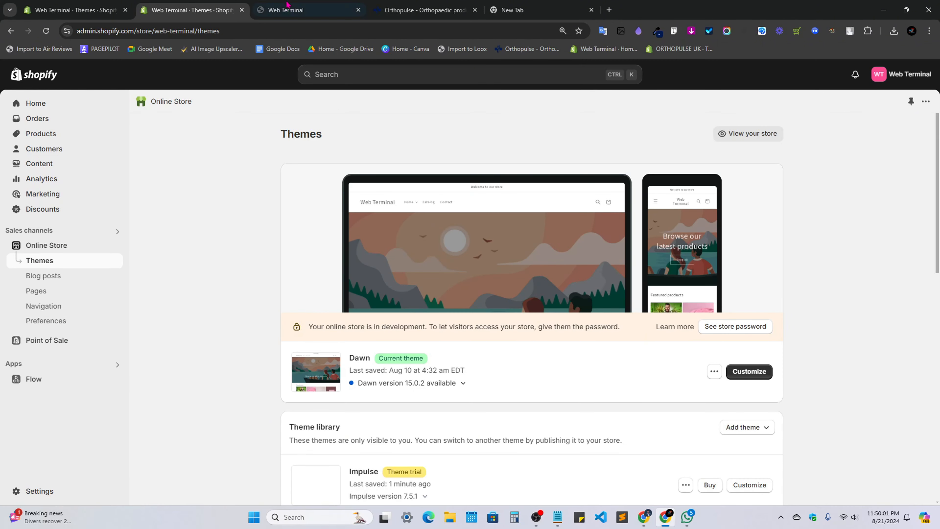
# Examine the Orthopulse reference home page and the two Impulse themes in the admin's theme library.
pyautogui.click(426, 10)
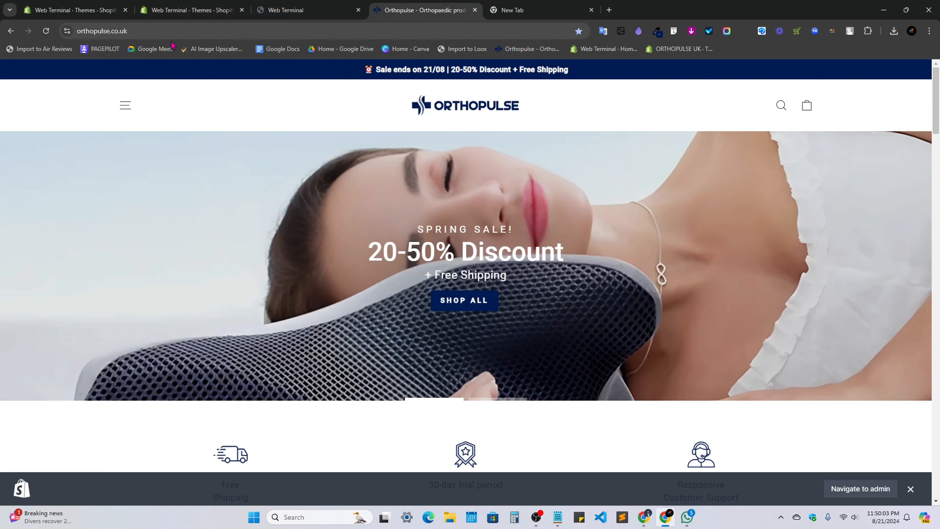
pyautogui.doubleClick(208, 32)
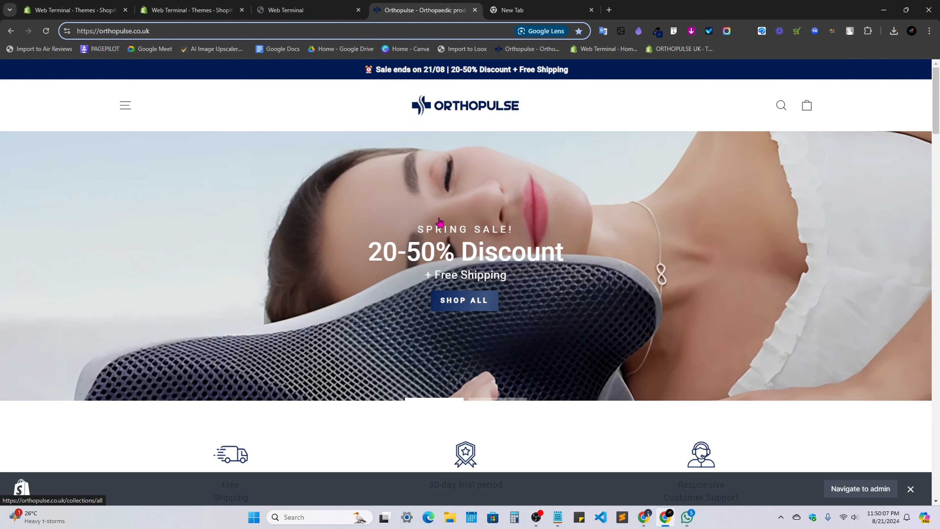
pyautogui.moveTo(939, 85); pyautogui.dragTo(939, 85)
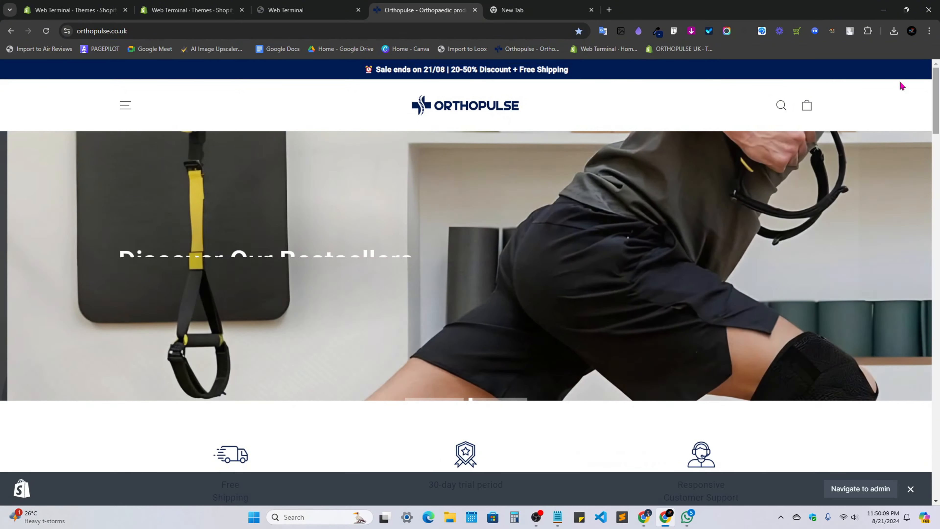
pyautogui.hotkey('ctrl', '1')
pyautogui.scroll(-5, 481, 370)
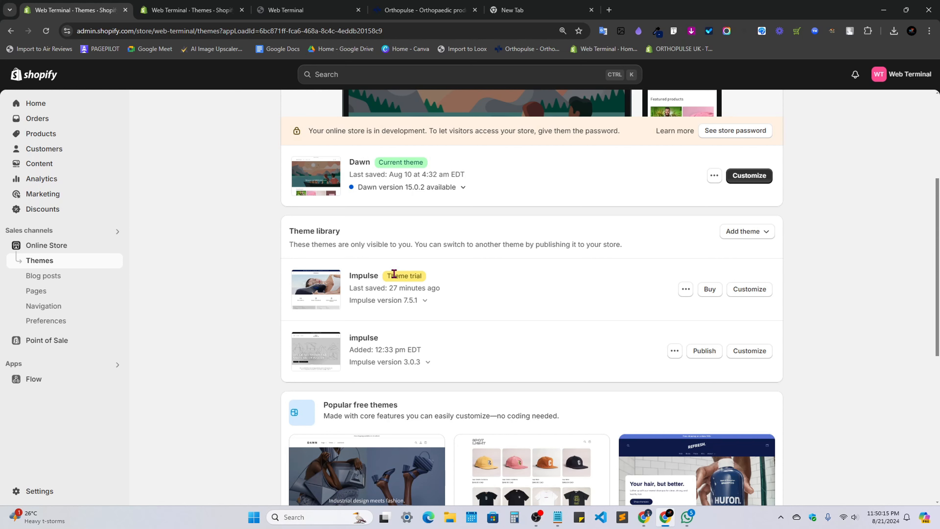
pyautogui.click(394, 337)
pyautogui.click(425, 10)
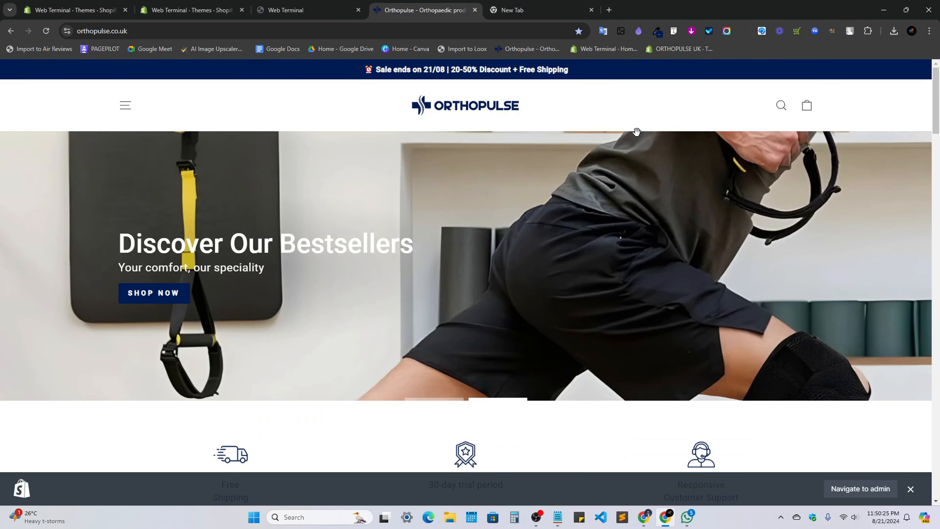
# Examine the customer service contact, Medical Disclaimer and footer sections of the reference home page, and dismiss the store's admin bar.
pyautogui.scroll(-10, 636, 132)
pyautogui.moveTo(934, 147); pyautogui.dragTo(896, 411)
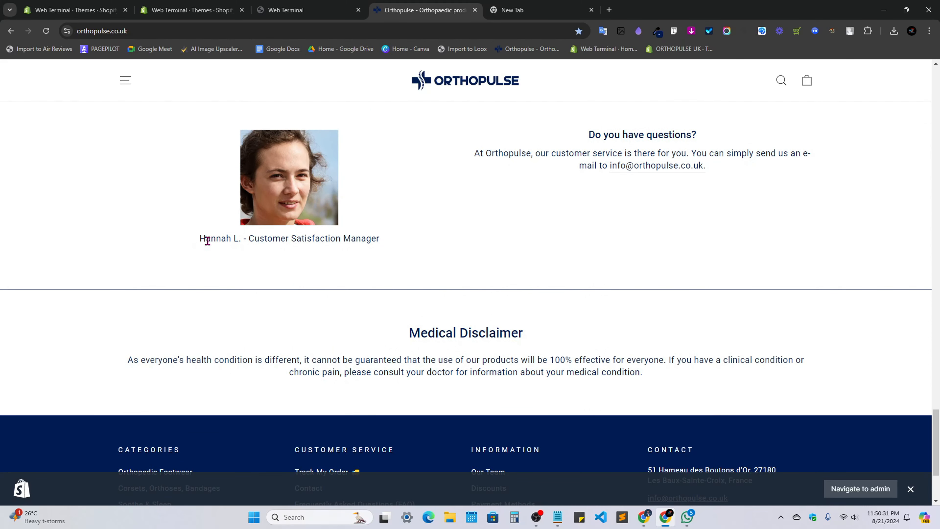
pyautogui.moveTo(200, 240); pyautogui.dragTo(387, 245)
pyautogui.scroll(-3, 457, 312)
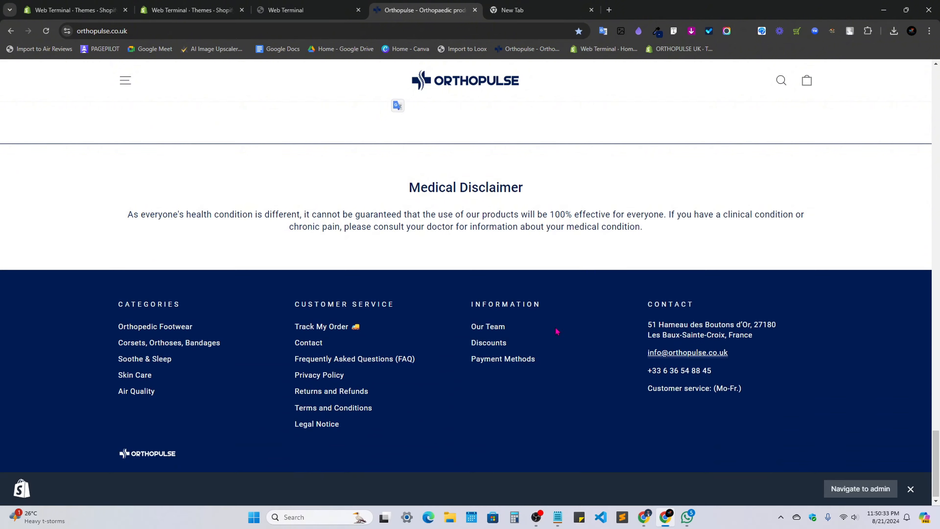
pyautogui.scroll(6, 399, 363)
pyautogui.scroll(-1, 332, 388)
pyautogui.scroll(-3, 332, 387)
pyautogui.click(809, 309)
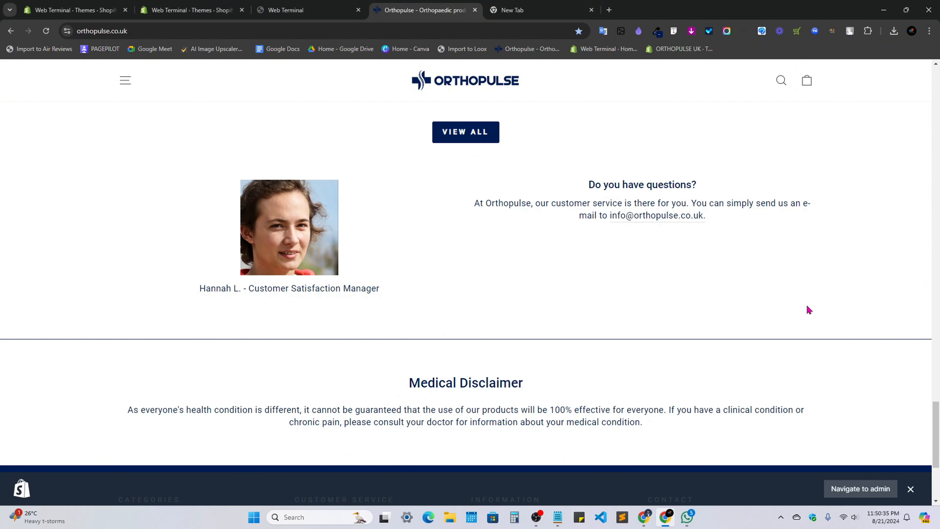
pyautogui.moveTo(939, 409)
pyautogui.mouseDown()
pyautogui.moveTo(928, 150)
pyautogui.moveTo(936, 404)
pyautogui.mouseUp()
pyautogui.moveTo(209, 320); pyautogui.dragTo(382, 320)
pyautogui.click(382, 319)
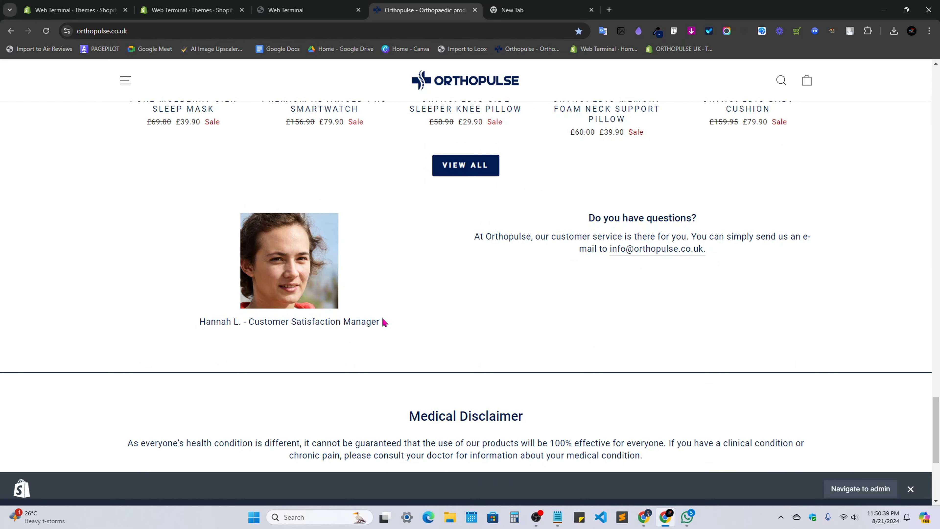
pyautogui.click(911, 489)
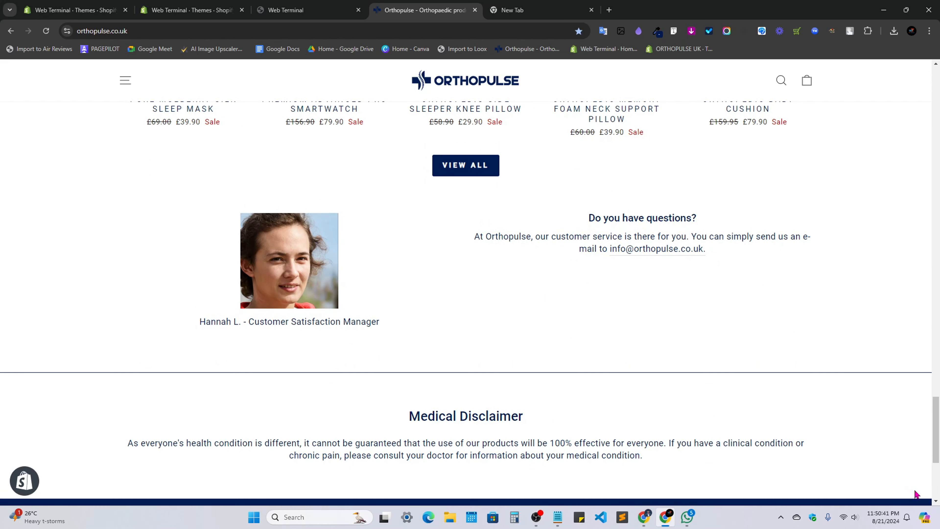
# Look through the reference home page's Bestsellers grid, customer testimonials and Orthopedic Perfection section, back up to the slideshow.
pyautogui.moveTo(938, 418); pyautogui.dragTo(921, 313)
pyautogui.scroll(6, 383, 204)
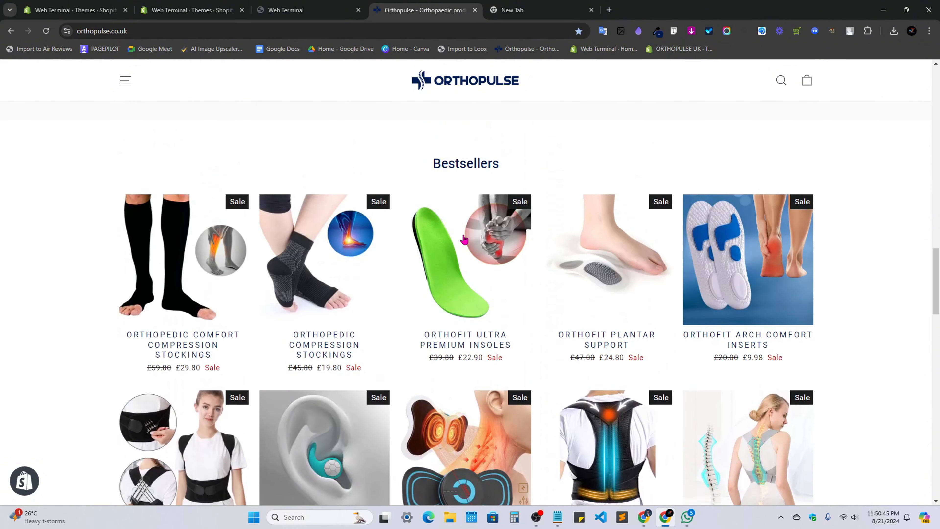
pyautogui.scroll(-9, 708, 298)
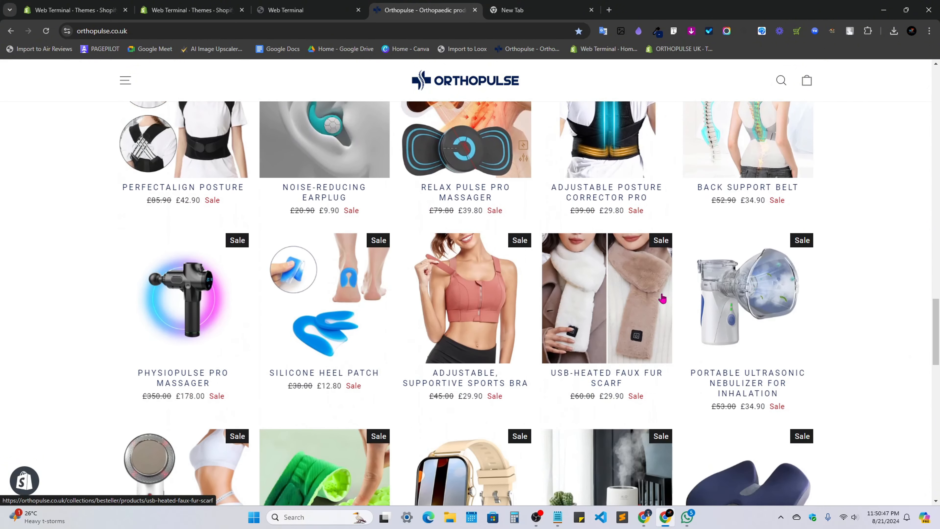
pyautogui.scroll(9, 419, 381)
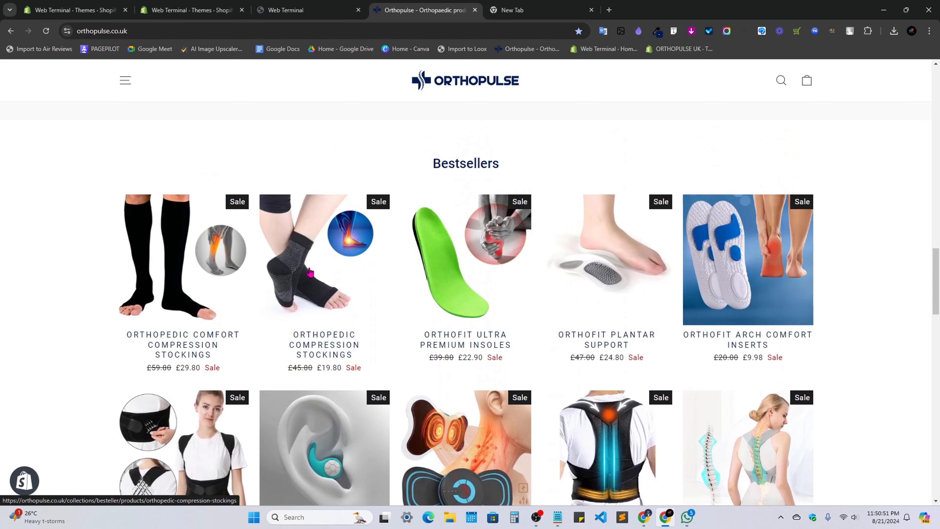
pyautogui.scroll(-10, 310, 272)
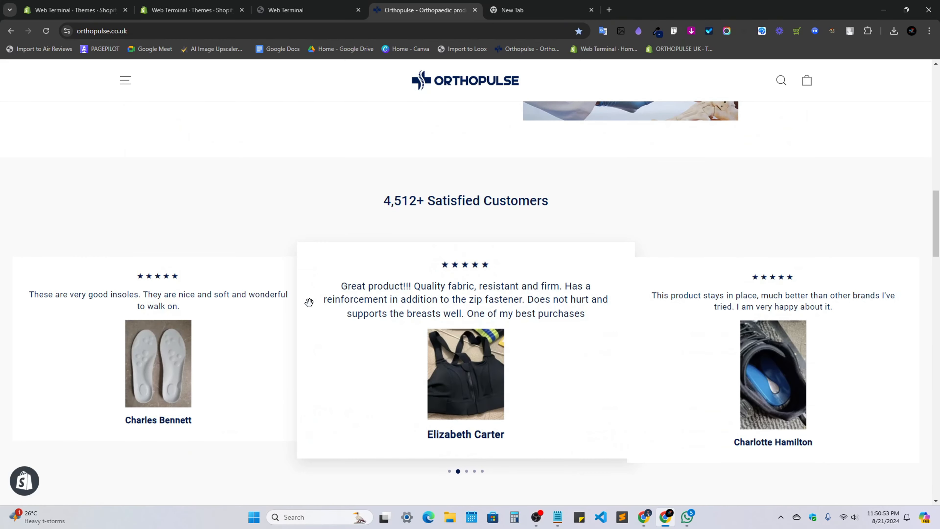
pyautogui.scroll(5, 309, 302)
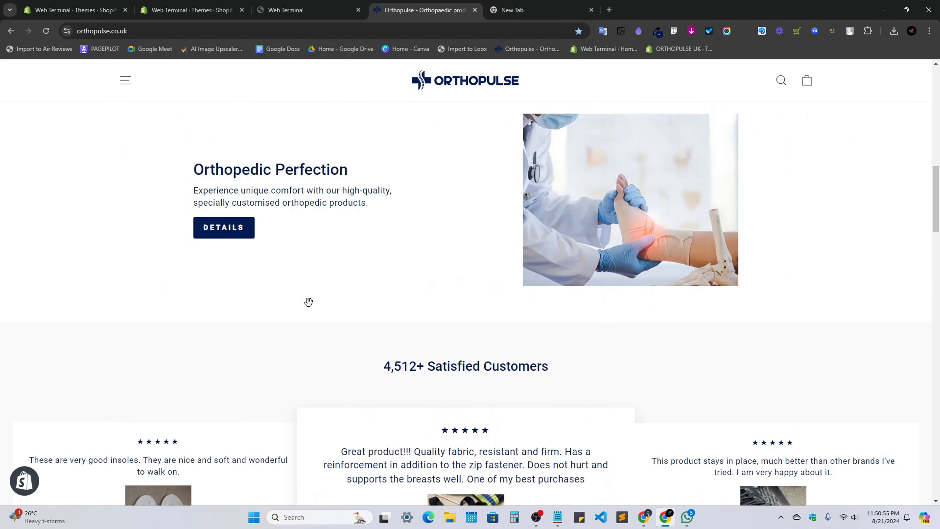
pyautogui.scroll(10, 491, 326)
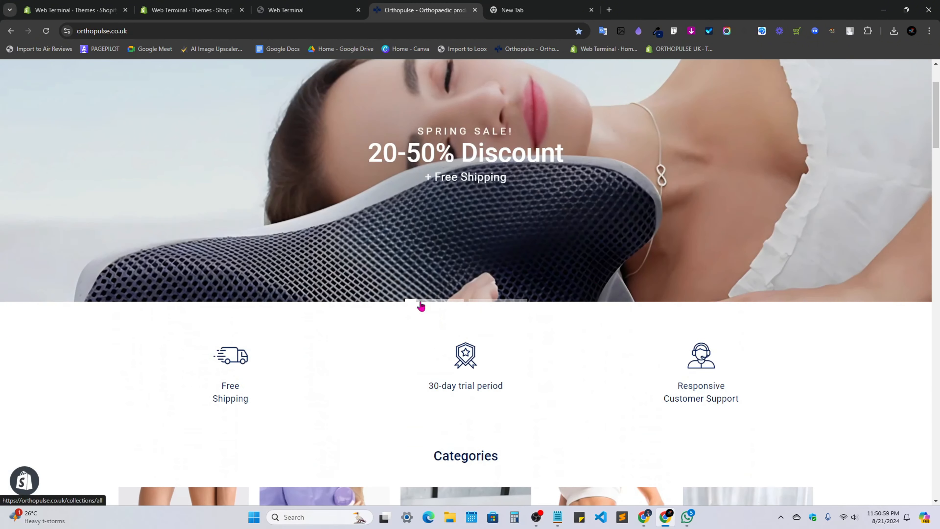
# Switch the reference home page's slideshow to the Discover Our Bestsellers slide and back to the Spring Sale slide.
pyautogui.click(495, 303)
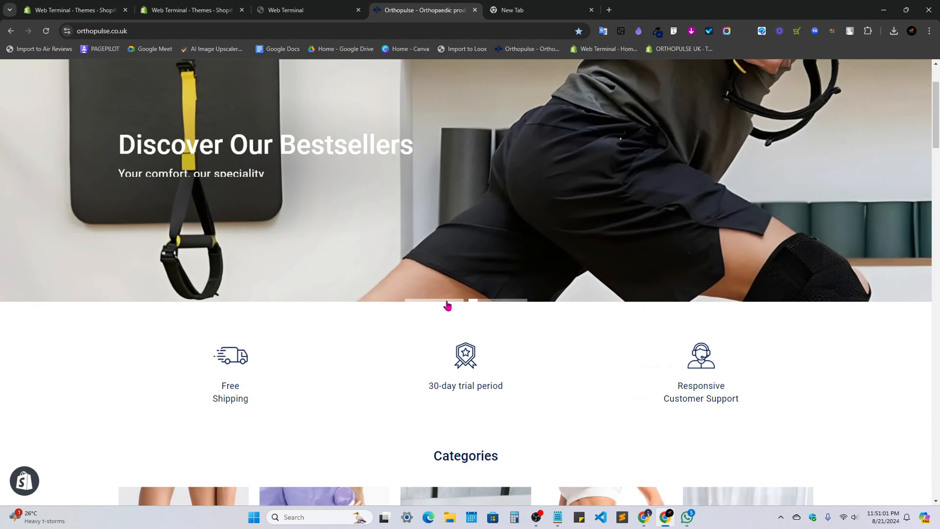
pyautogui.click(441, 304)
pyautogui.scroll(3, 433, 306)
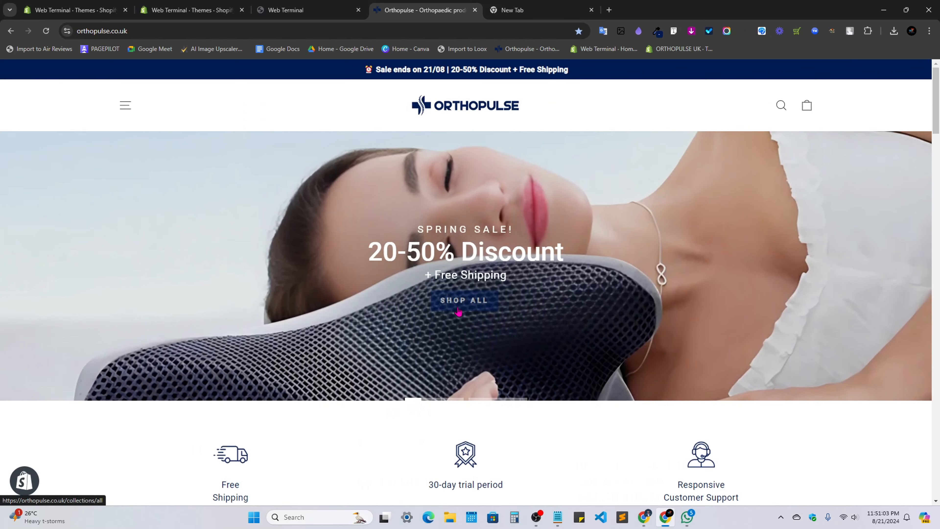
# View the all-products collection through the Spring Sale slide's Shop All link, and return to the reference home page.
pyautogui.click(444, 311)
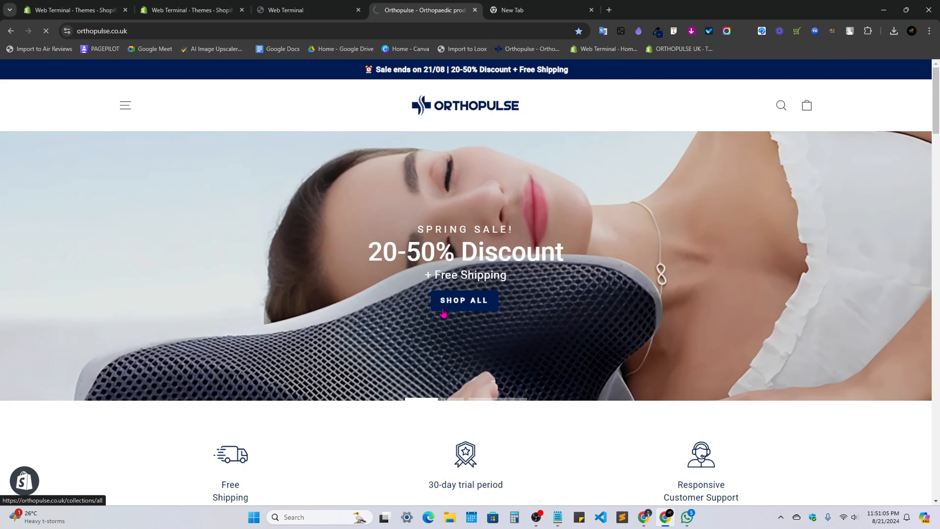
pyautogui.scroll(-3, 367, 337)
pyautogui.scroll(3, 619, 328)
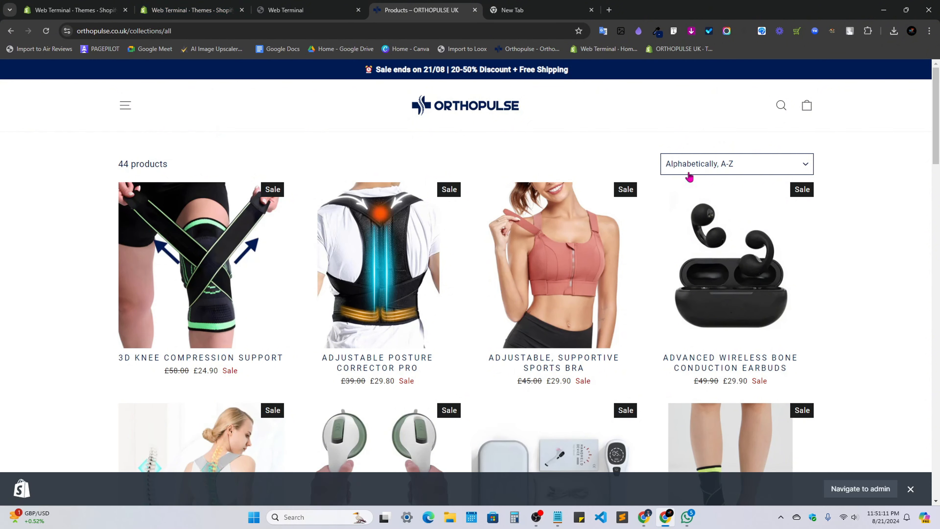
pyautogui.click(10, 31)
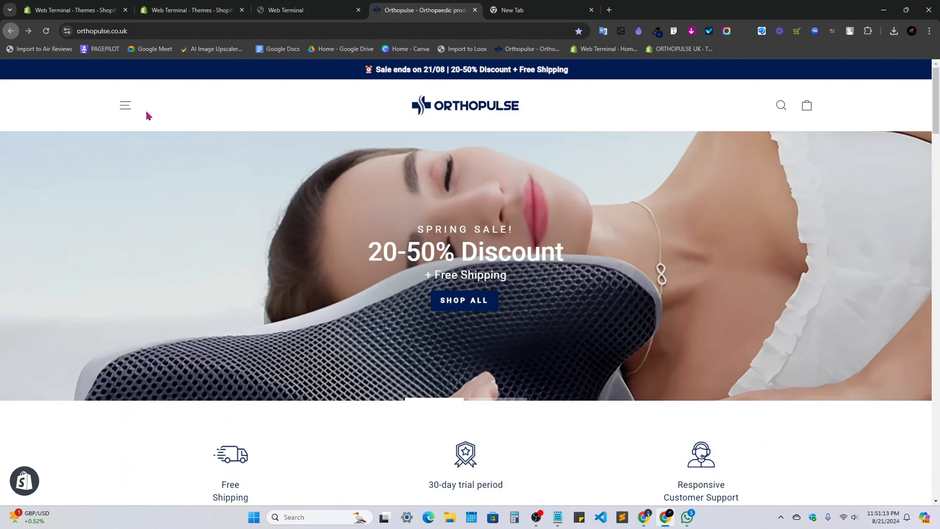
pyautogui.scroll(-1, 709, 368)
pyautogui.scroll(1, 695, 363)
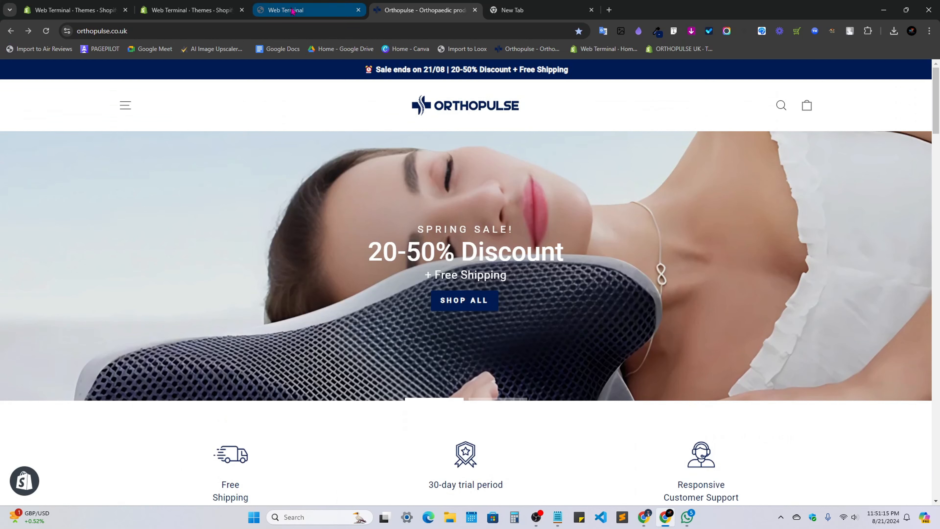
# Switch to the Google Meet call and stop presenting the screen.
pyautogui.moveTo(644, 517)
pyautogui.click(618, 480)
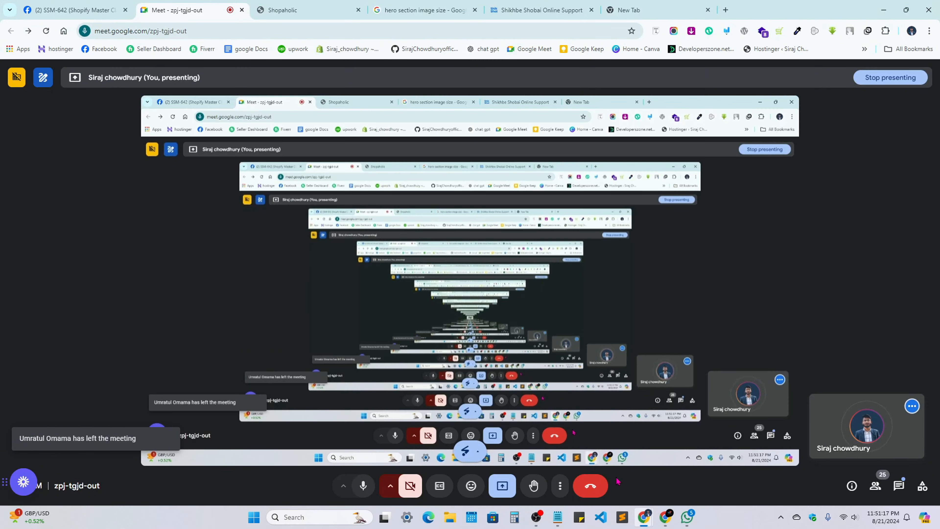
pyautogui.click(504, 481)
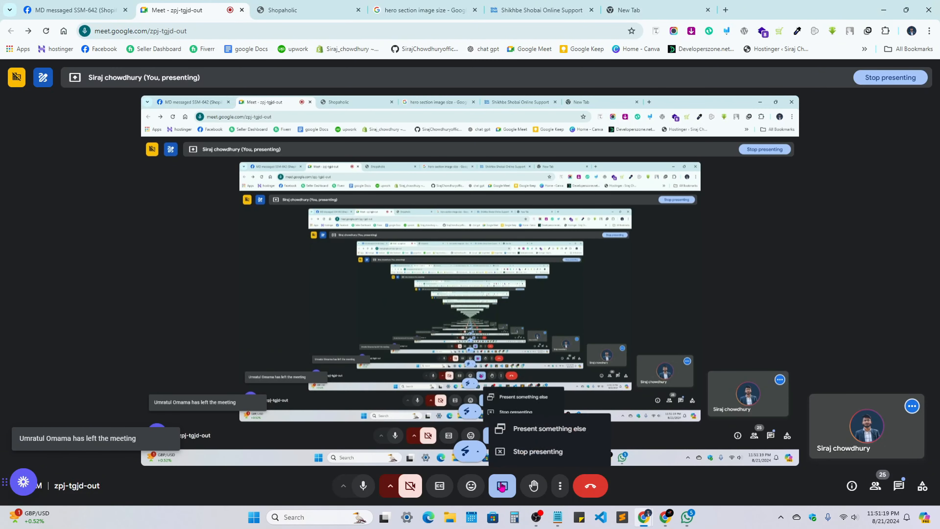
pyautogui.click(534, 452)
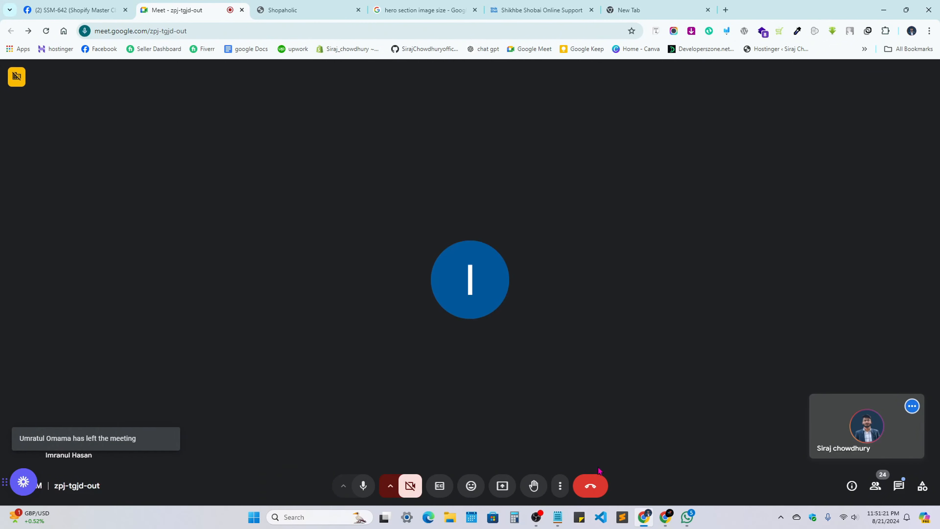
# Show the in-call messages of the meeting.
pyautogui.click(899, 490)
pyautogui.click(898, 490)
pyautogui.click(898, 491)
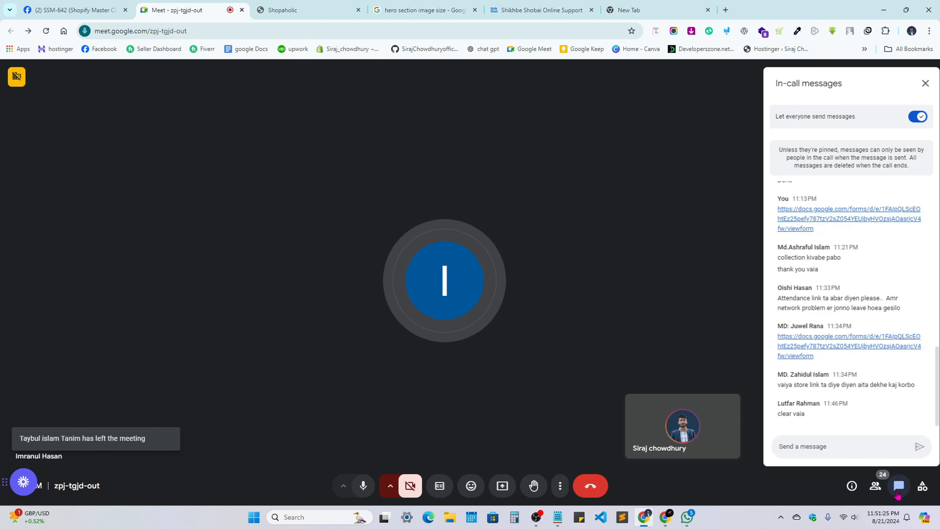